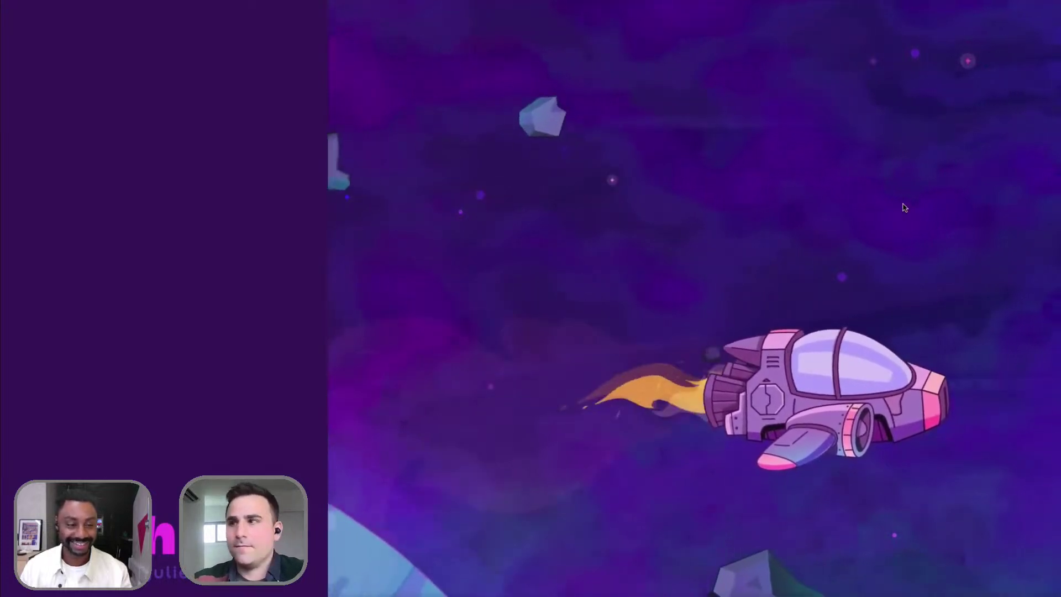
Leave the slideshow and switch to the Adobe Illustrator document with the astronaut line sketch
{"action": "key", "text": "Escape"}
{"action": "key", "text": "ctrl+Up"}
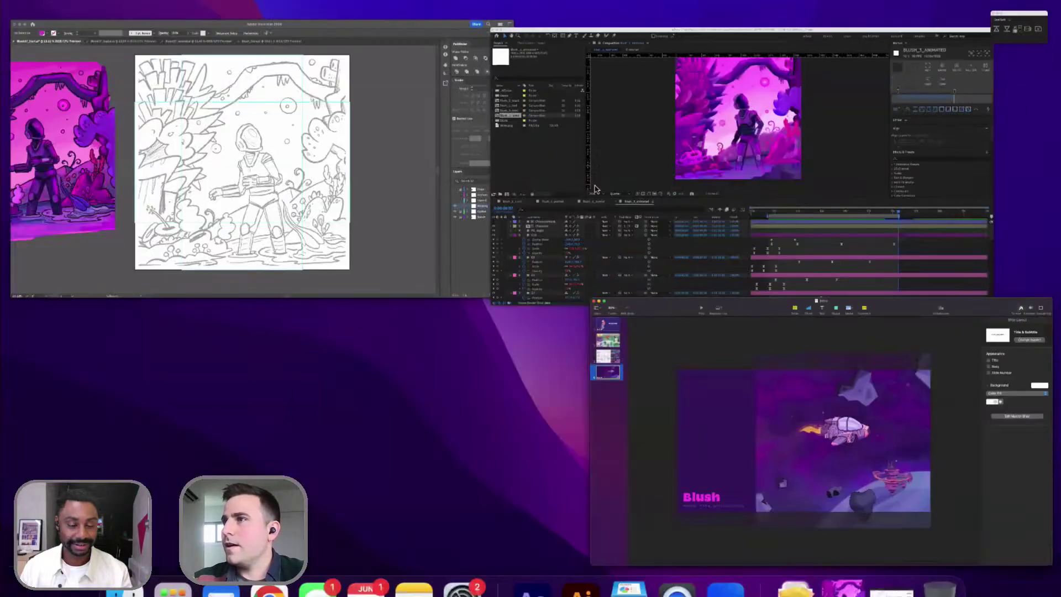
{"action": "left_click", "coordinate": [331, 193]}
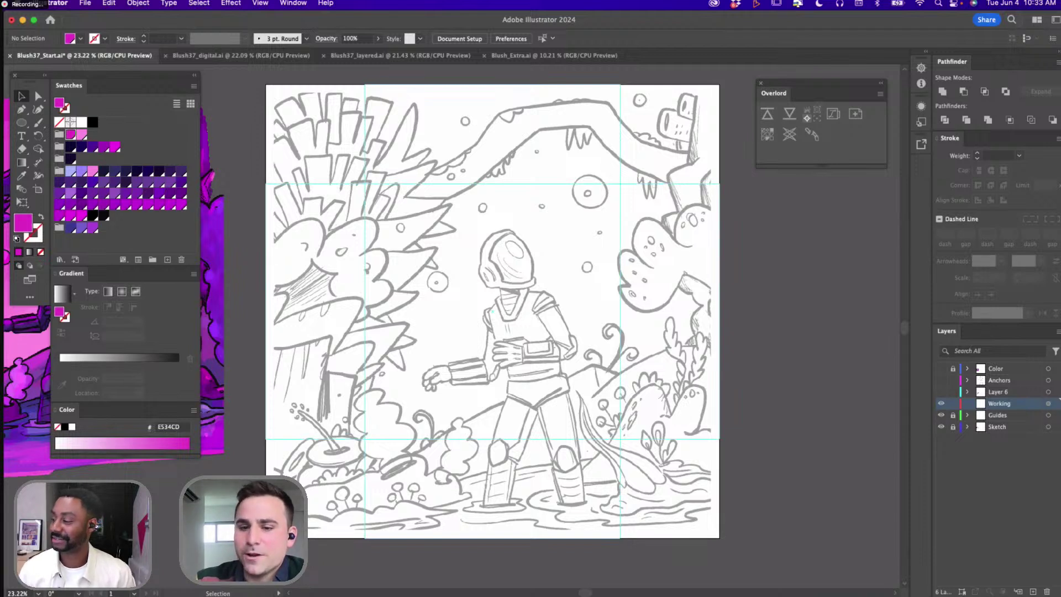
Examine the coloured reference painting beside the line sketch on the artboard
{"action": "scroll", "coordinate": [402, 247], "scroll_direction": "left", "scroll_amount": 3}
{"action": "scroll", "coordinate": [402, 247], "scroll_direction": "up", "scroll_amount": 3}
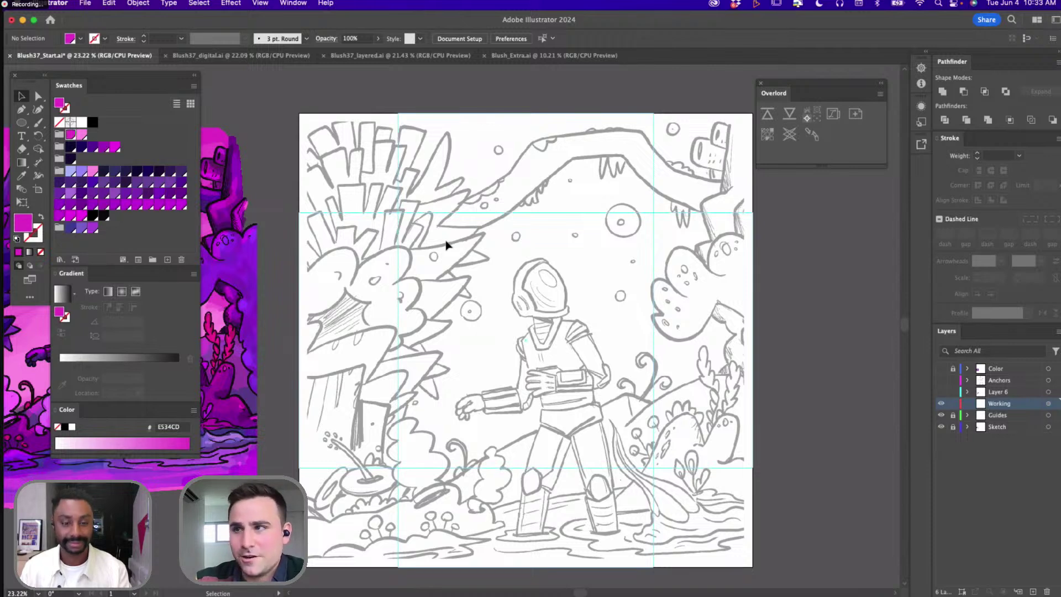
{"action": "scroll", "coordinate": [446, 245], "scroll_direction": "left", "scroll_amount": 20}
{"action": "scroll", "coordinate": [446, 245], "scroll_direction": "down", "scroll_amount": 3}
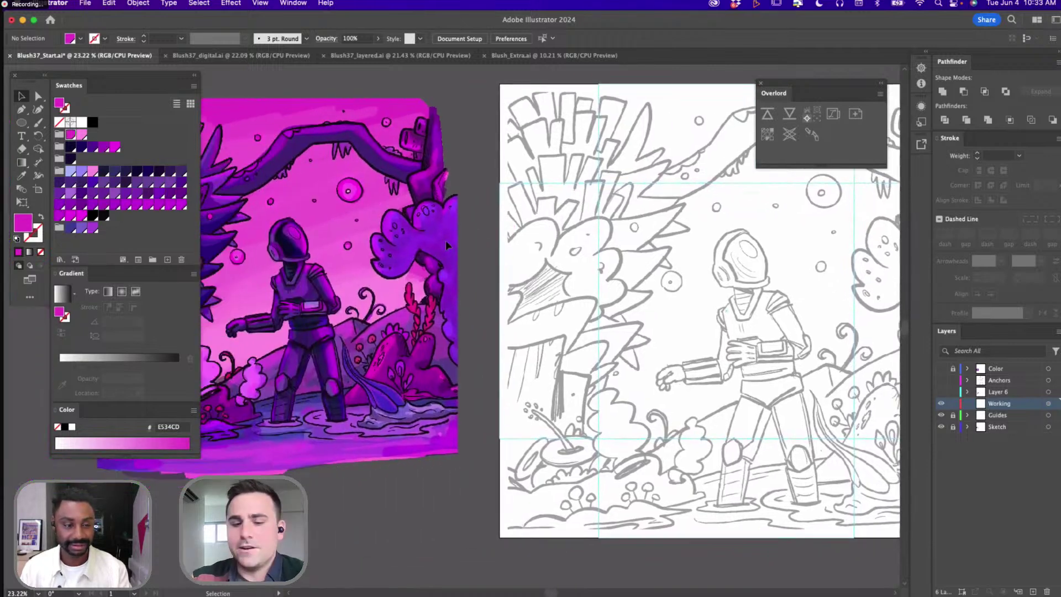
{"action": "scroll", "coordinate": [447, 245], "scroll_direction": "left", "scroll_amount": 4}
{"action": "scroll", "coordinate": [446, 245], "scroll_direction": "down", "scroll_amount": 1}
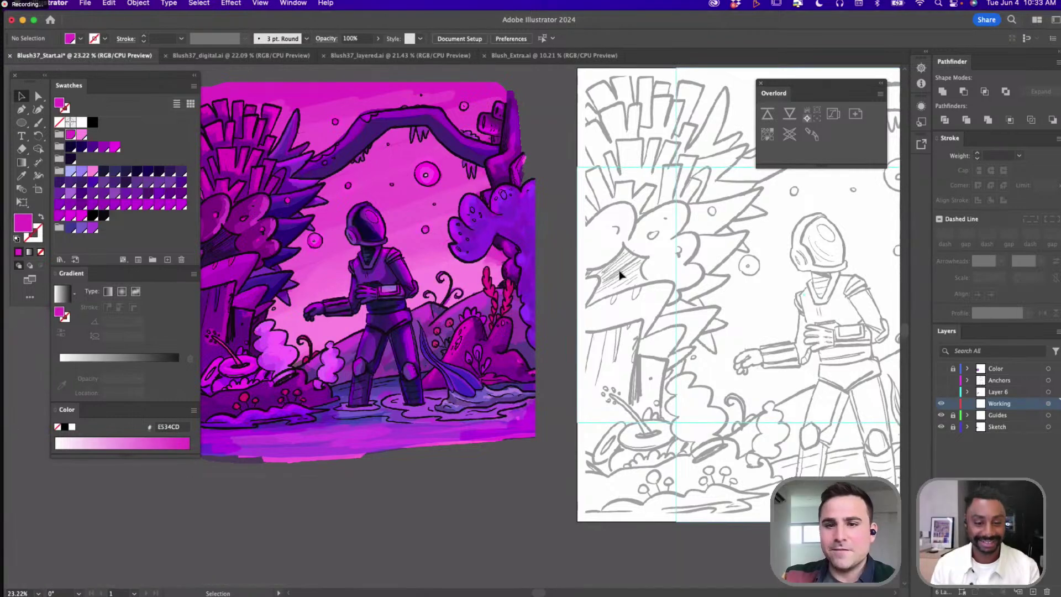
{"action": "key", "text": "space"}
{"action": "left_click_drag", "start_coordinate": [711, 282], "coordinate": [549, 283]}
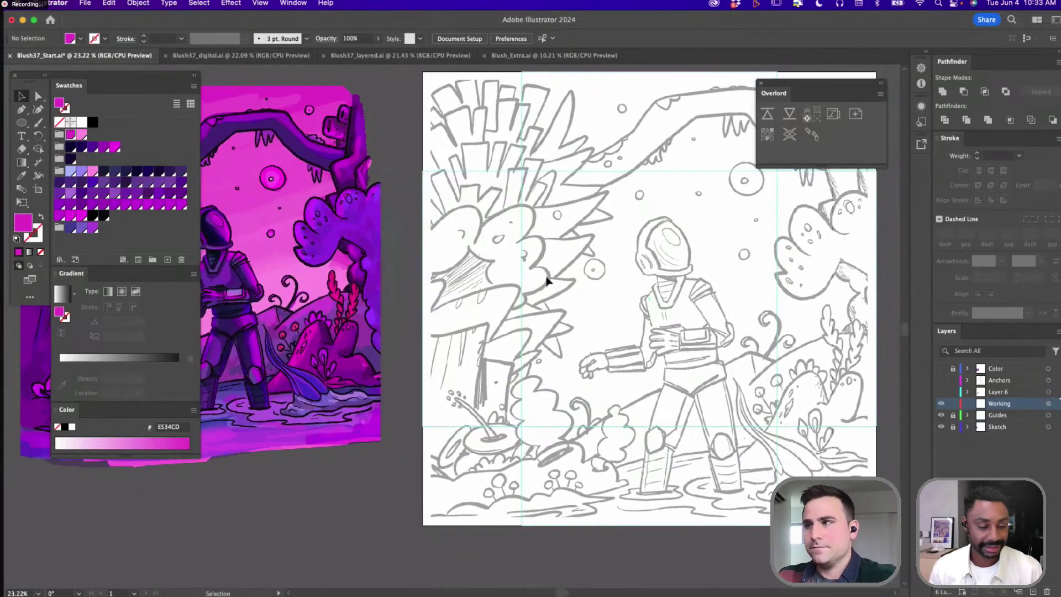
Draw a background square of about 1965 px that covers the whole sketch artboard on the Working layer
{"action": "key", "text": "m"}
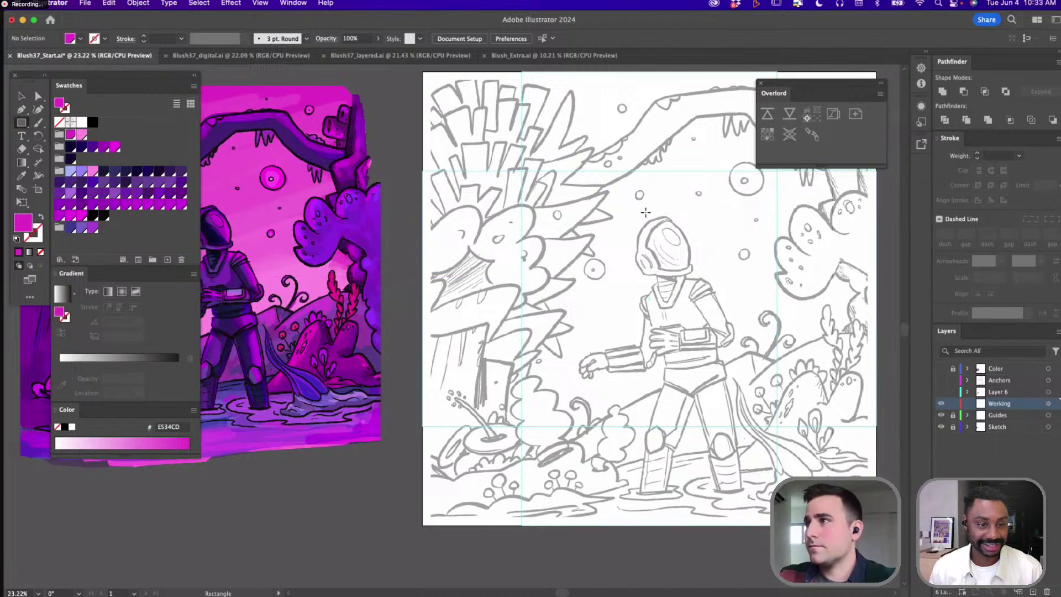
{"action": "key", "text": "space"}
{"action": "left_click_drag", "start_coordinate": [645, 213], "coordinate": [503, 248]}
{"action": "scroll", "coordinate": [581, 245], "scroll_direction": "down", "scroll_amount": 1}
{"action": "key", "text": "space"}
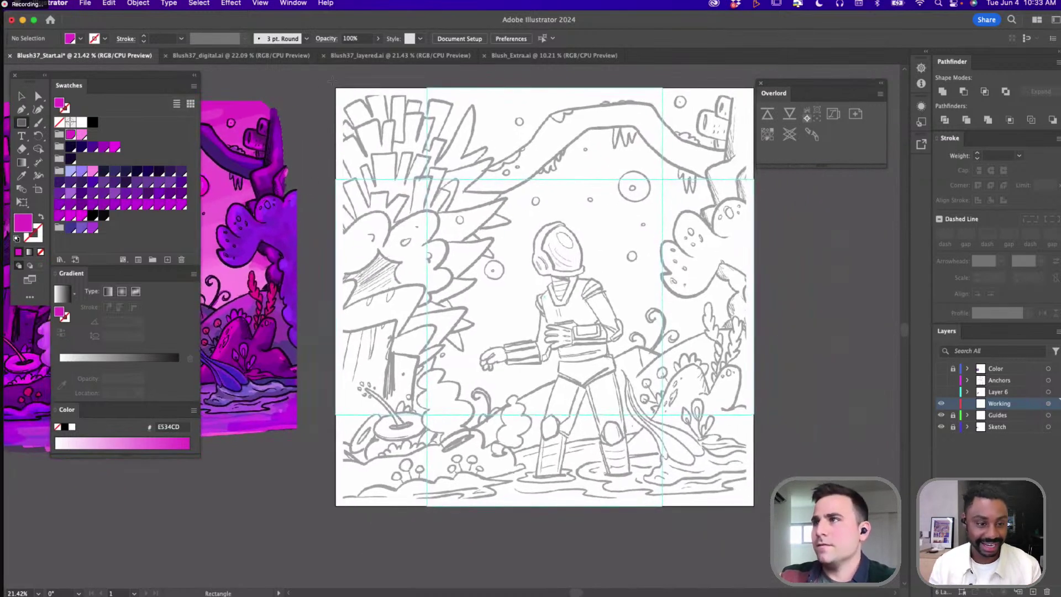
{"action": "left_click_drag", "start_coordinate": [331, 82], "coordinate": [760, 509]}
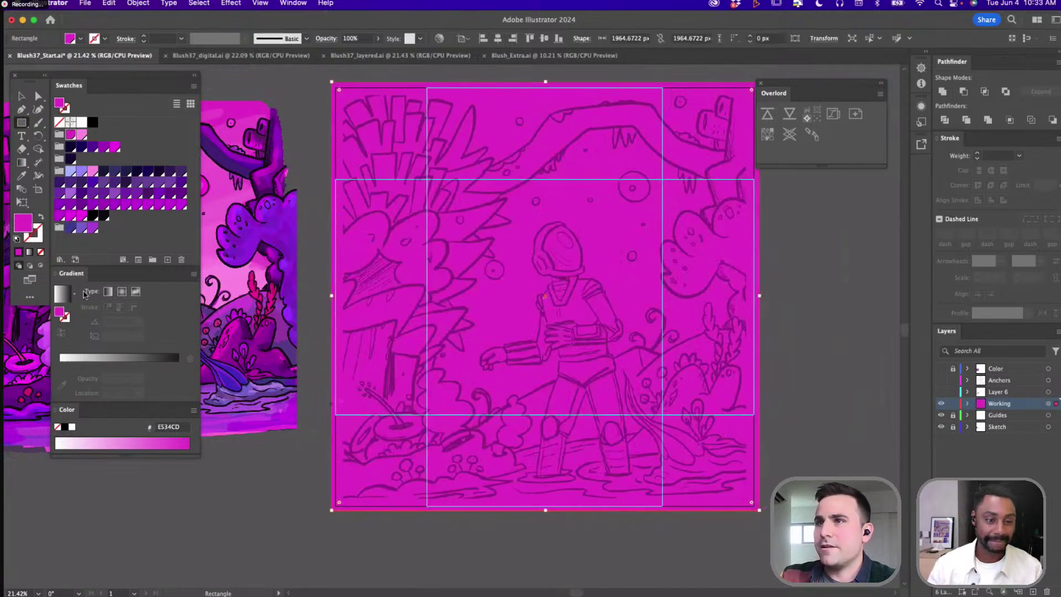
Fill the background square with a gradient from the light pink swatch (FF92E8) to the magenta swatch, without white or black stops
{"action": "left_click", "coordinate": [82, 134]}
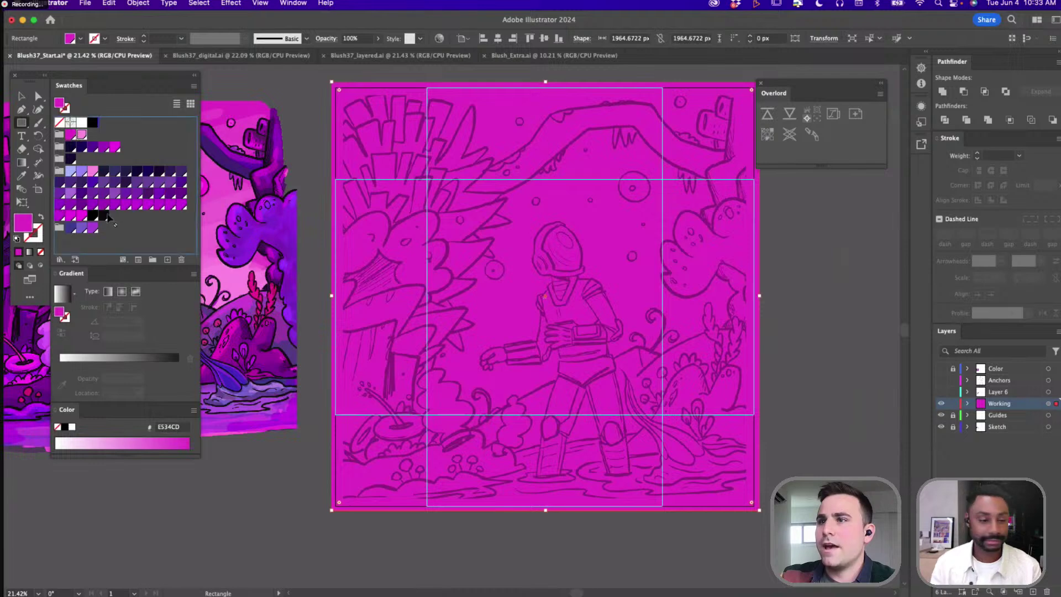
{"action": "left_click_drag", "start_coordinate": [109, 219], "coordinate": [82, 378]}
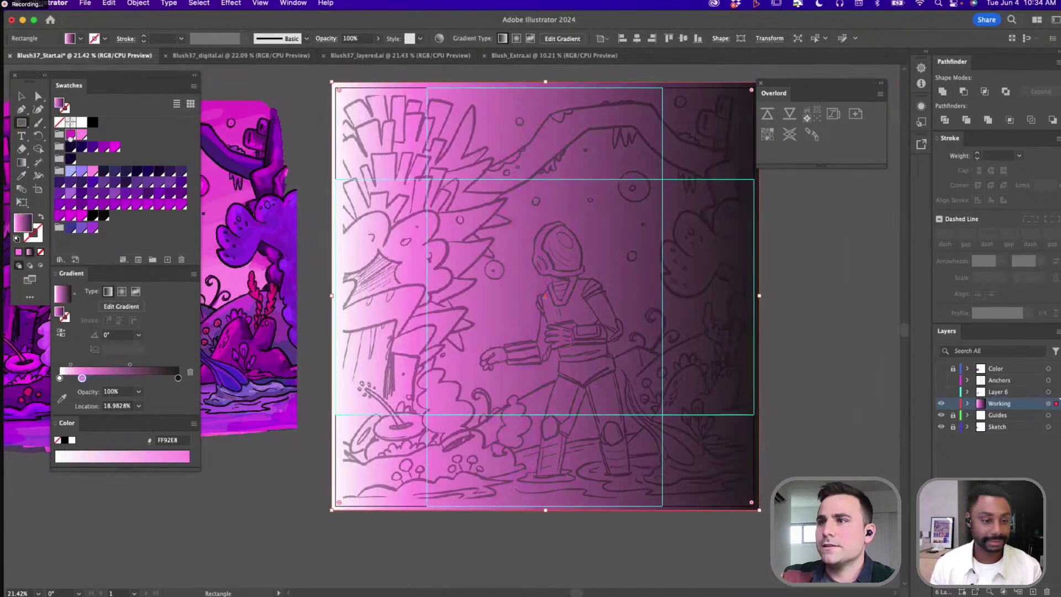
{"action": "left_click_drag", "start_coordinate": [70, 138], "coordinate": [180, 412]}
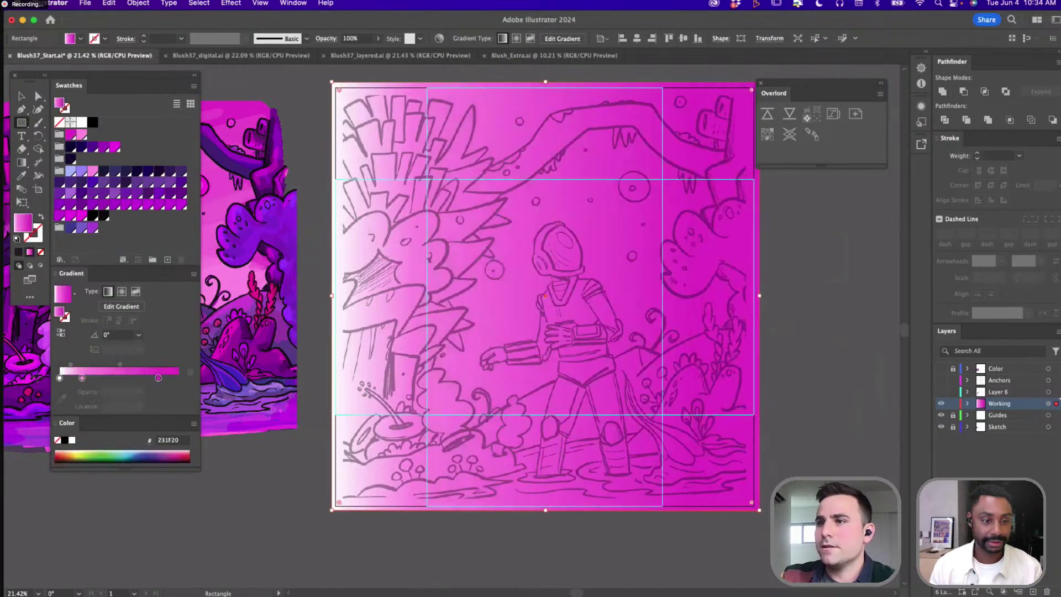
{"action": "left_click_drag", "start_coordinate": [57, 380], "coordinate": [60, 404]}
Run the background gradient vertically at 90°, from light pink at the bottom to magenta at the top, and deselect the square
{"action": "key", "text": "g"}
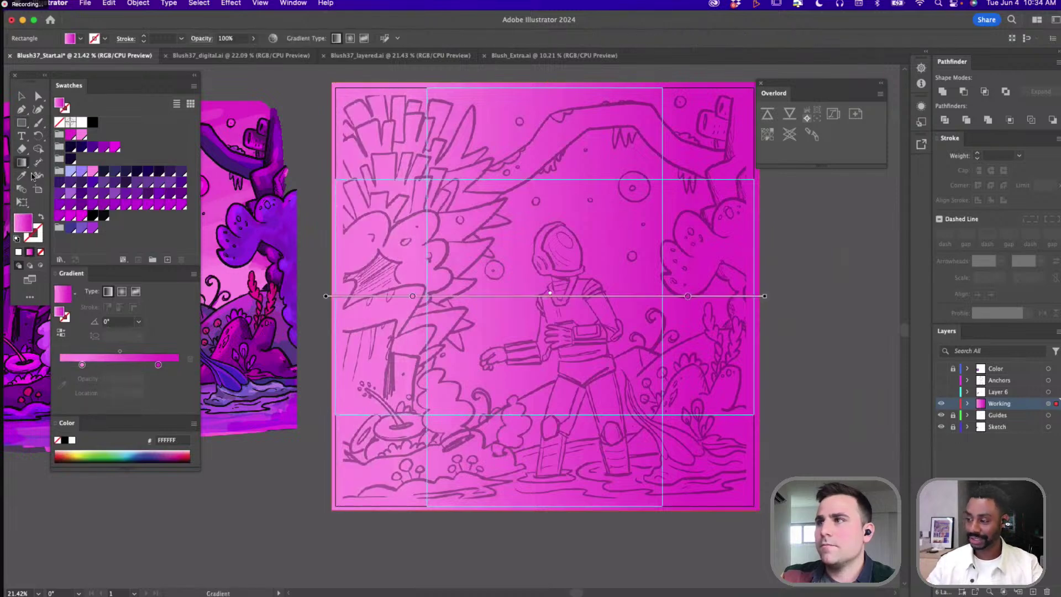
{"action": "mouse_move", "coordinate": [515, 400]}
{"action": "left_mouse_down"}
{"action": "mouse_move", "coordinate": [516, 69]}
{"action": "mouse_move", "coordinate": [516, 141]}
{"action": "left_mouse_up"}
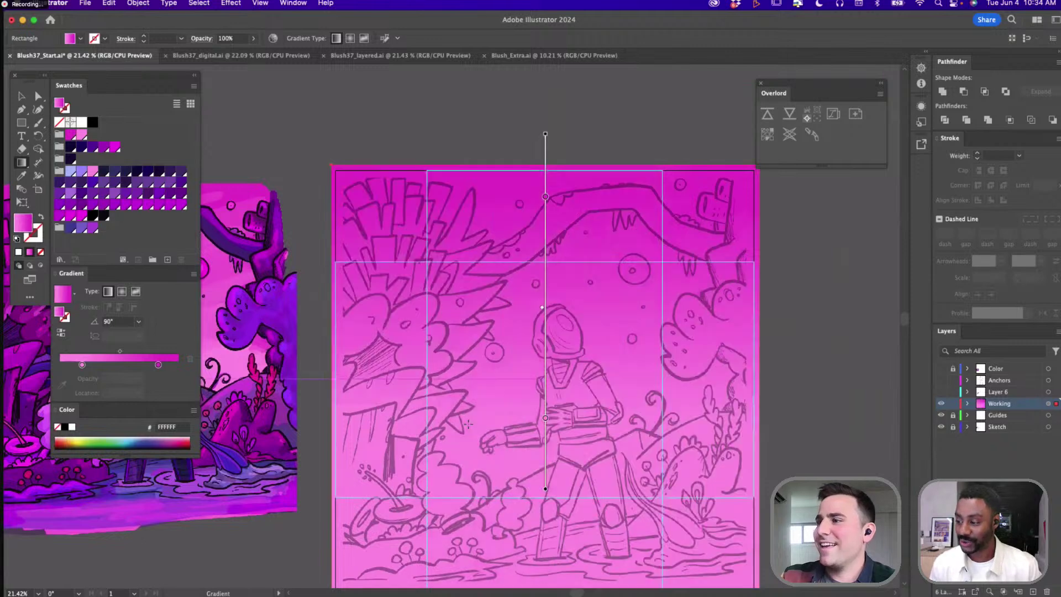
{"action": "left_click_drag", "start_coordinate": [463, 397], "coordinate": [497, 351]}
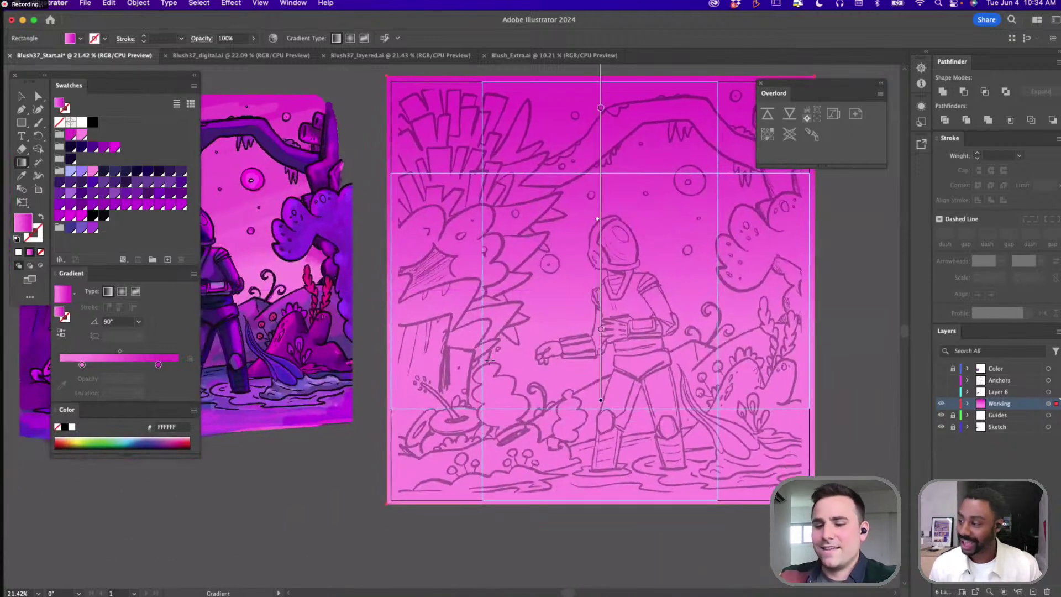
{"action": "key", "text": "super+shift+a"}
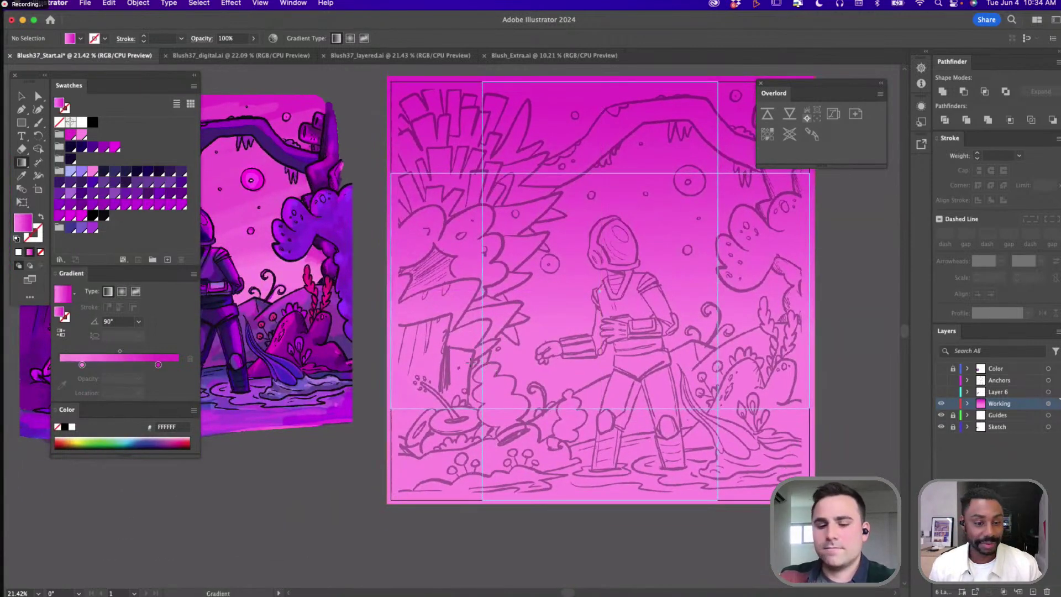
Show Layer 6 and place its cropped flower reference image on the artboard just above the sketched flower
{"action": "key", "text": "p"}
{"action": "left_click_drag", "start_coordinate": [354, 380], "coordinate": [436, 329]}
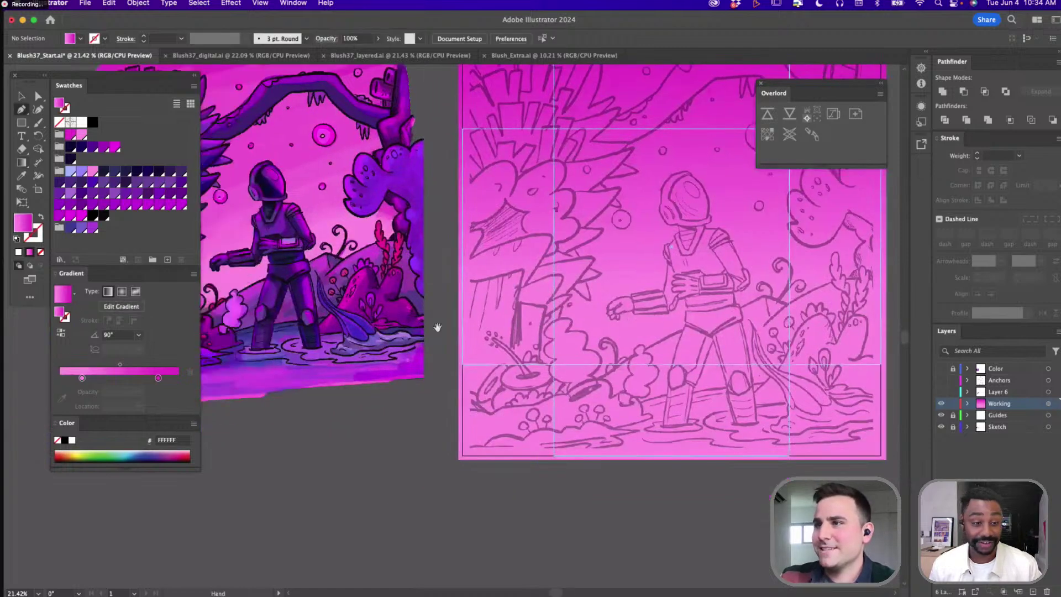
{"action": "left_click", "coordinate": [941, 392]}
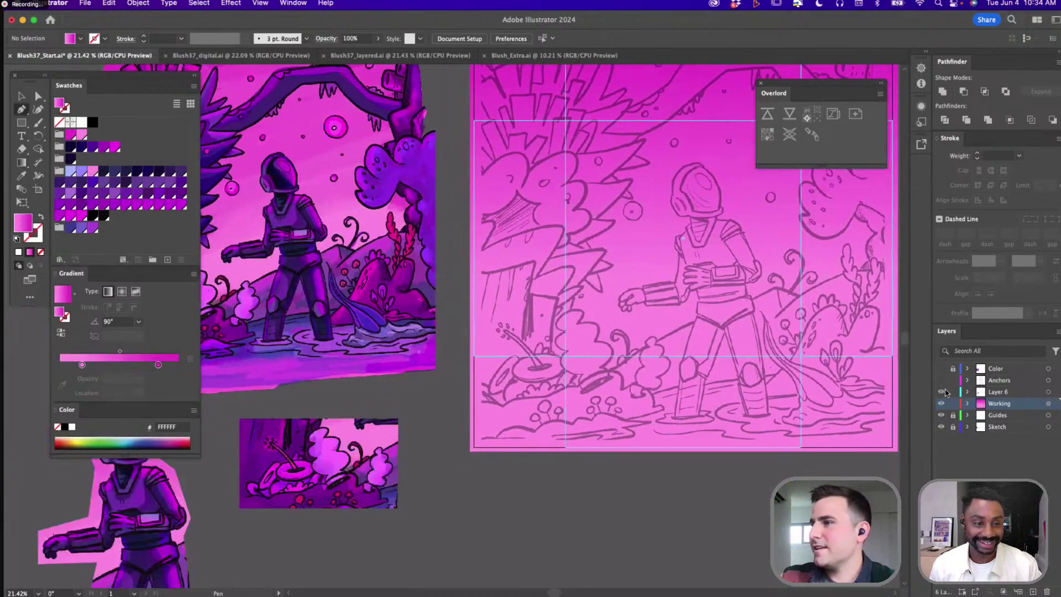
{"action": "key", "text": "v"}
{"action": "left_click", "coordinate": [341, 459]}
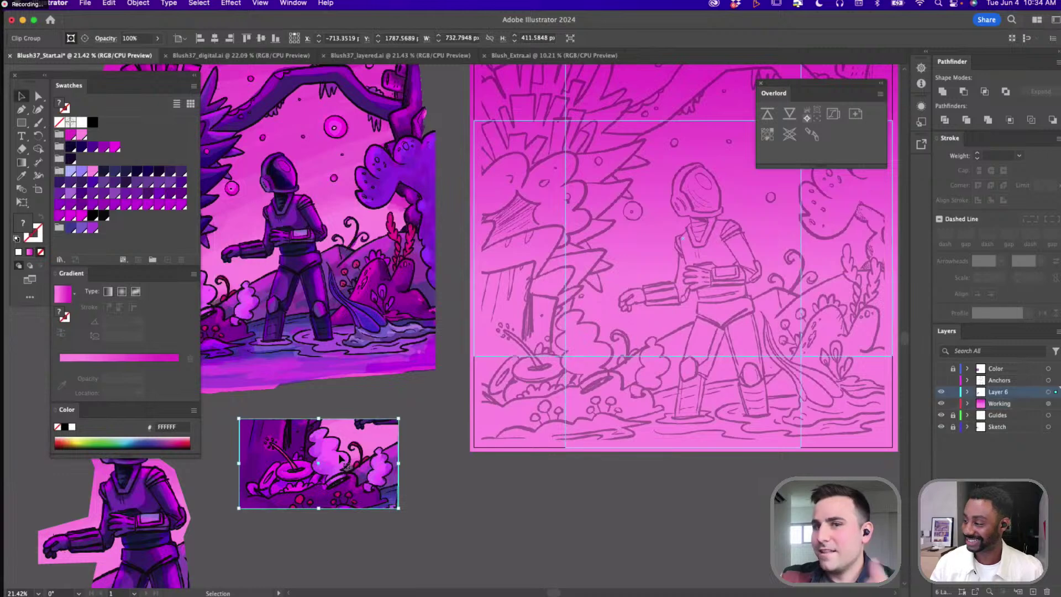
{"action": "mouse_move", "coordinate": [340, 465]}
{"action": "left_mouse_down"}
{"action": "mouse_move", "coordinate": [475, 295]}
{"action": "mouse_move", "coordinate": [391, 355]}
{"action": "mouse_move", "coordinate": [453, 336]}
{"action": "mouse_move", "coordinate": [436, 348]}
{"action": "left_mouse_up"}
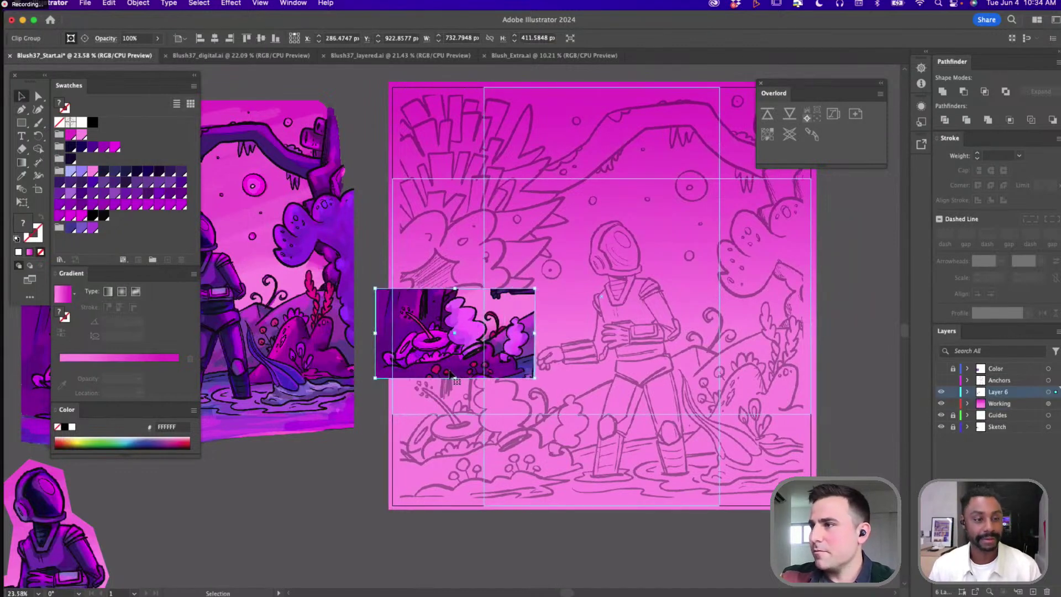
Draw an ellipse about 233 by 134 px over the round flower in the sketch's lower-left foreground
{"action": "scroll", "coordinate": [451, 376], "scroll_direction": "up", "scroll_amount": 5}
{"action": "scroll", "coordinate": [453, 387], "scroll_direction": "down", "scroll_amount": 3}
{"action": "scroll", "coordinate": [456, 409], "scroll_direction": "right", "scroll_amount": 2}
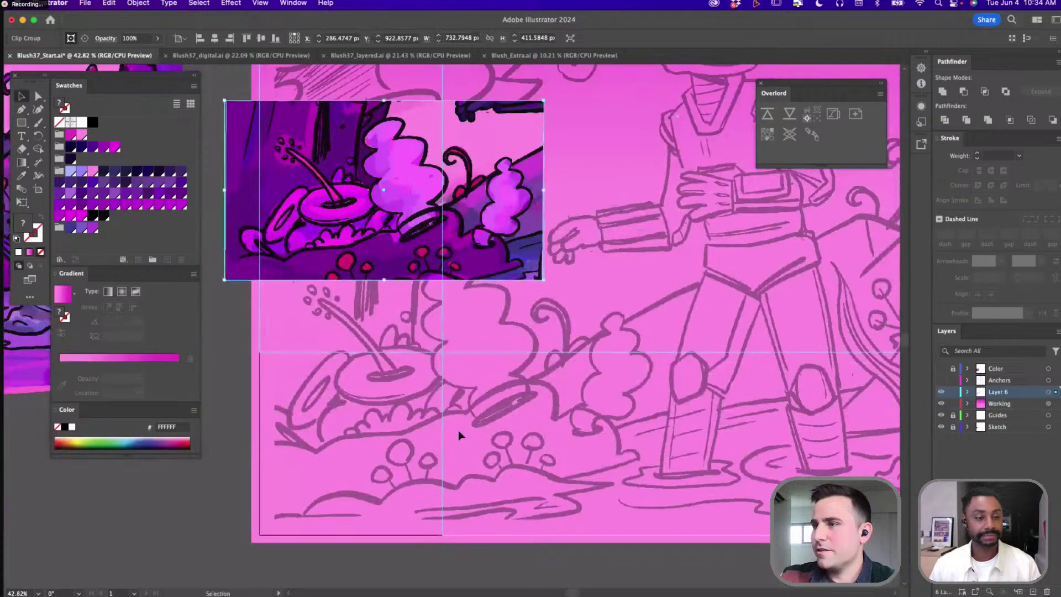
{"action": "key", "text": "l"}
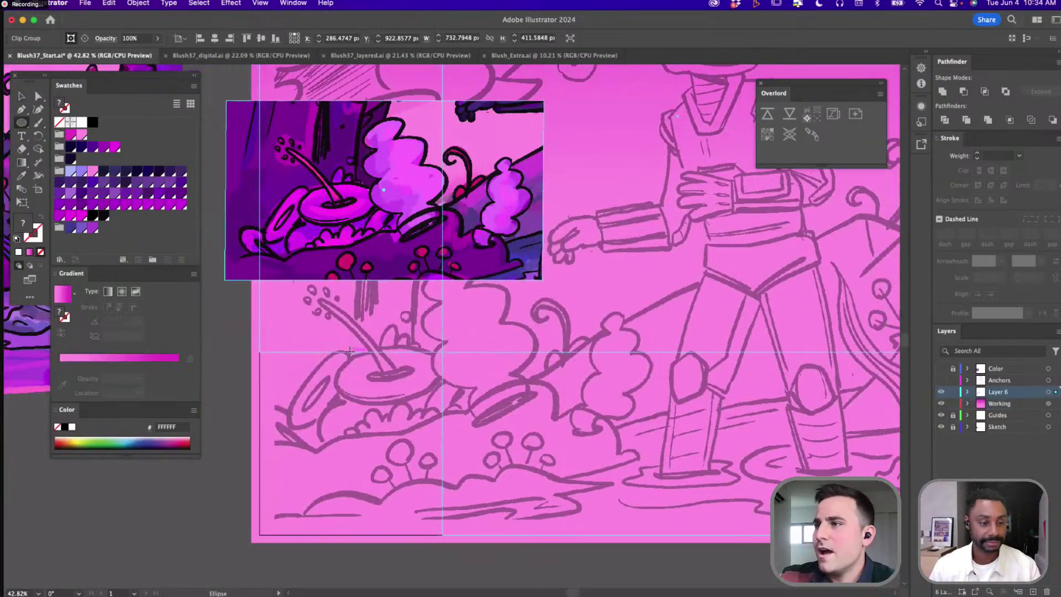
{"action": "left_click_drag", "start_coordinate": [336, 345], "coordinate": [439, 402]}
{"action": "key", "text": "period"}
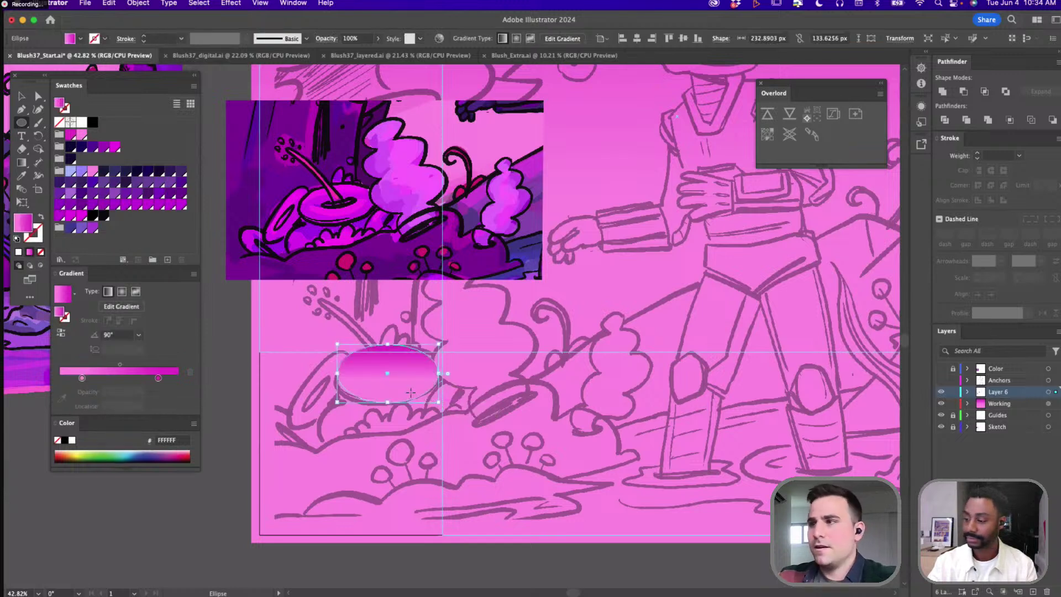
Transfer the flower ellipse from Layer 6 to the Working layer
{"action": "key", "text": "Delete"}
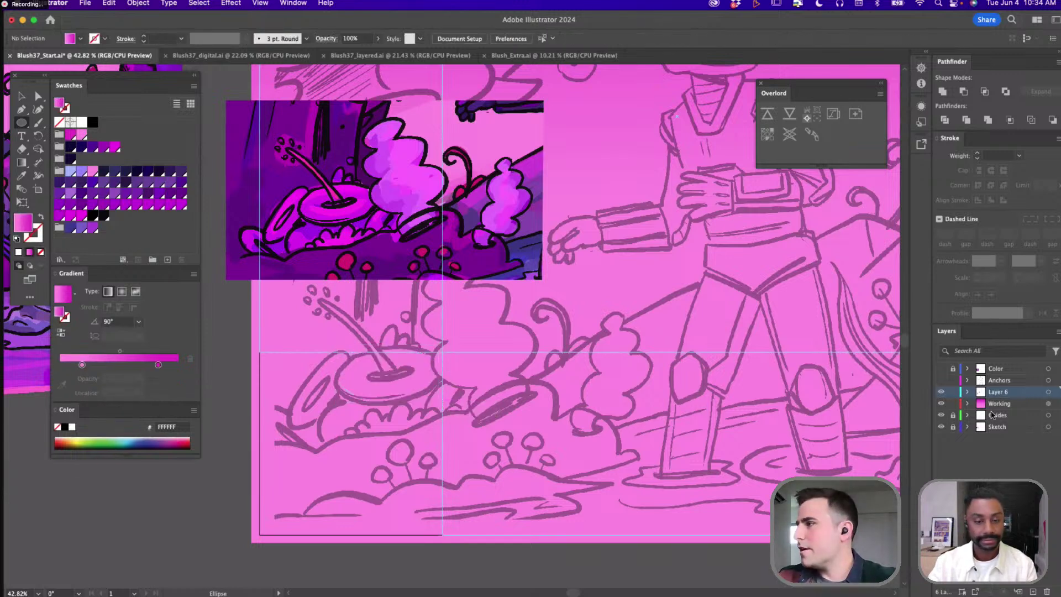
{"action": "left_click", "coordinate": [998, 404]}
{"action": "key", "text": "ctrl+f"}
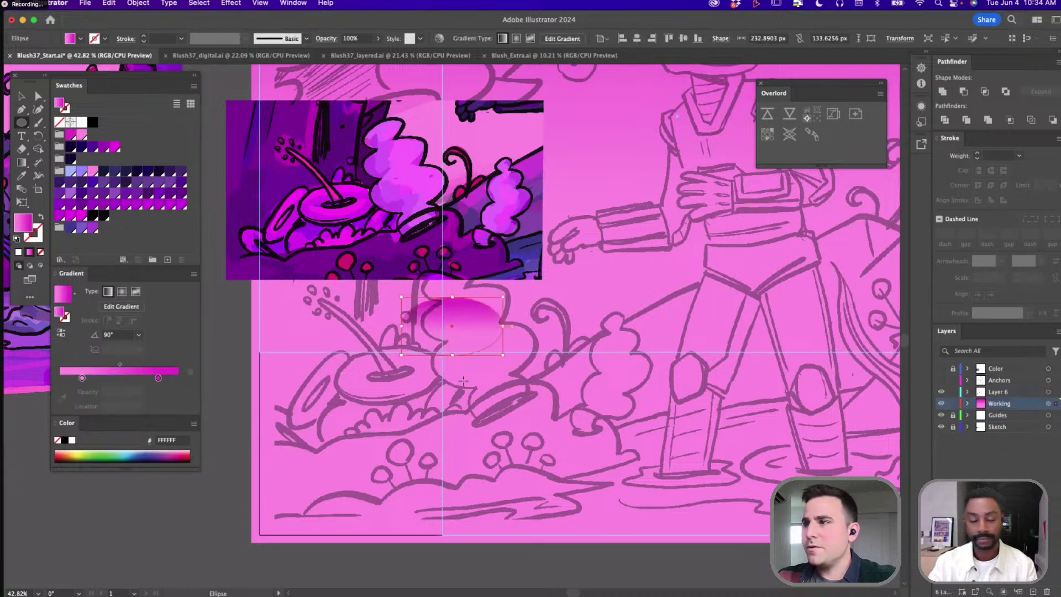
Tilt and fit the ellipse to the sketched flower, and fill it with the magenta sampled from the reference image
{"action": "key", "text": "v"}
{"action": "mouse_move", "coordinate": [432, 353]}
{"action": "left_mouse_down"}
{"action": "mouse_move", "coordinate": [394, 374]}
{"action": "mouse_move", "coordinate": [397, 382]}
{"action": "mouse_move", "coordinate": [458, 372]}
{"action": "mouse_move", "coordinate": [436, 370]}
{"action": "left_mouse_up"}
{"action": "key", "text": "i"}
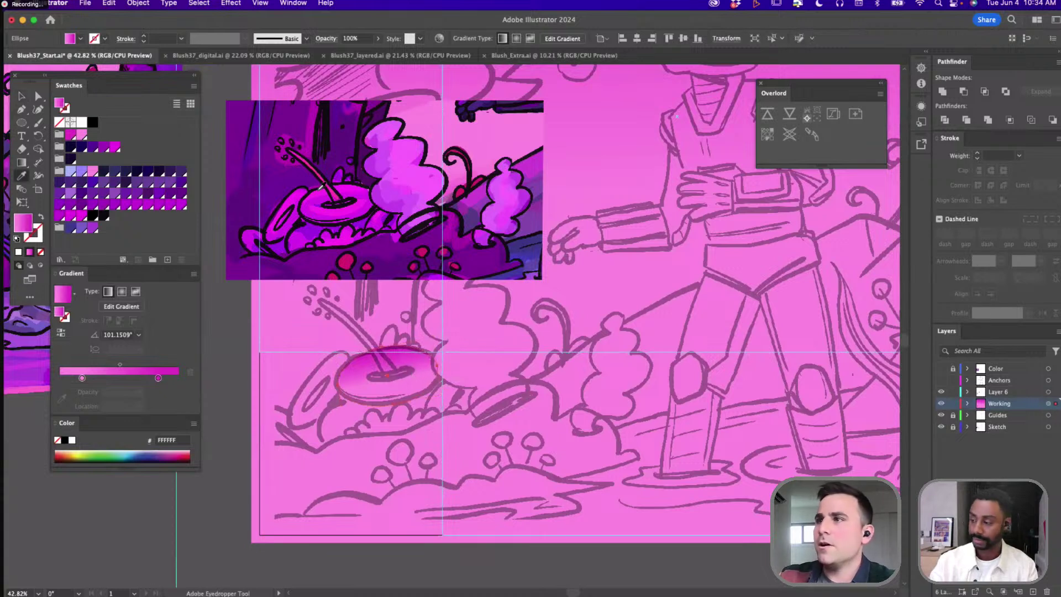
{"action": "left_click", "coordinate": [323, 191]}
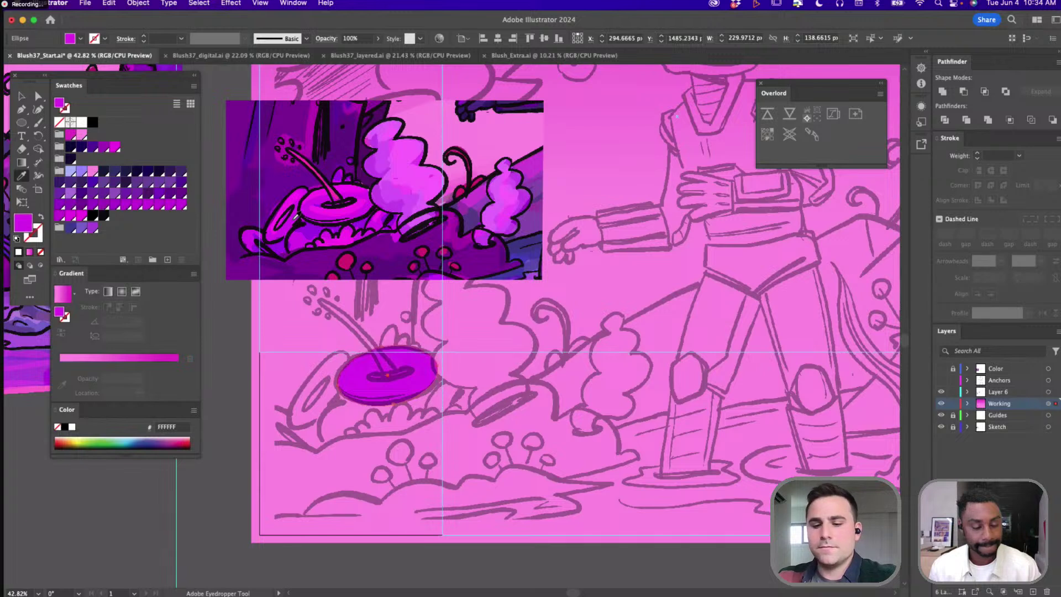
Make a smaller inner ellipse of about 141 by 42 px for the flower's opening, filled with the darker purple sampled from the reference
{"action": "key", "text": "v"}
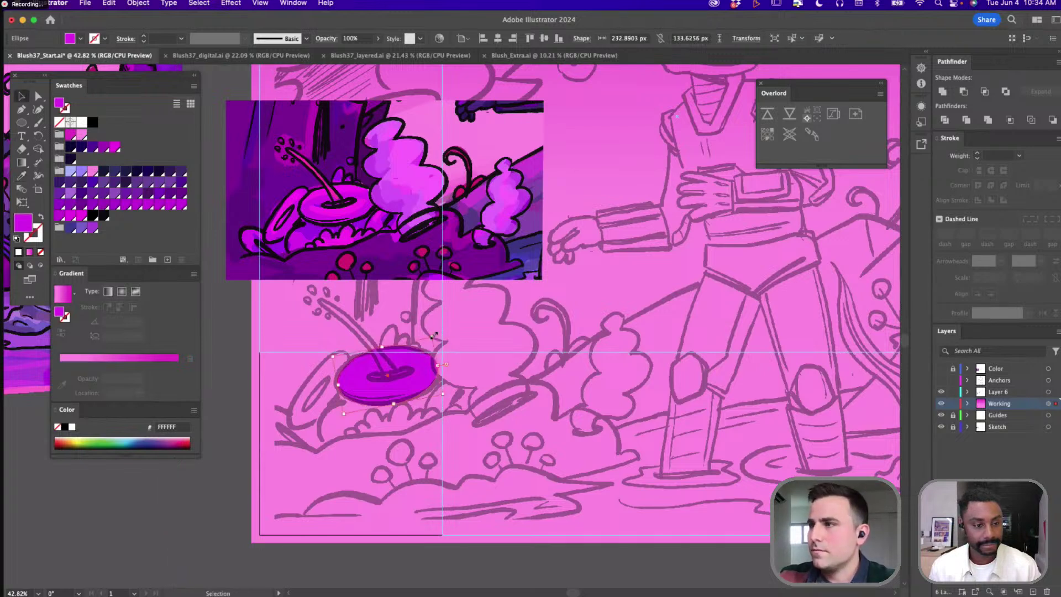
{"action": "left_click_drag", "start_coordinate": [436, 336], "coordinate": [393, 379]}
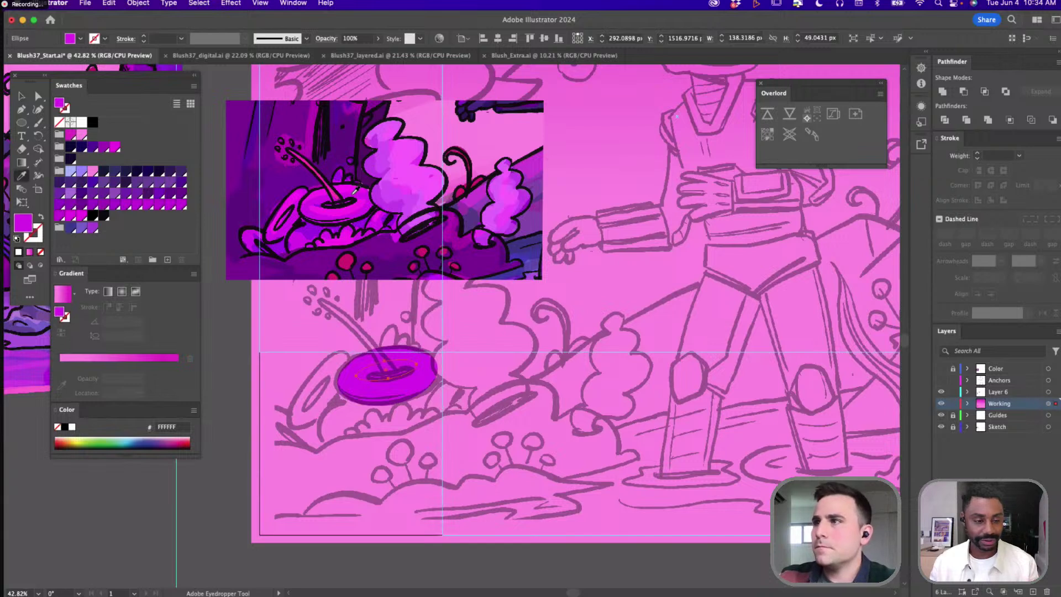
{"action": "key", "text": "v"}
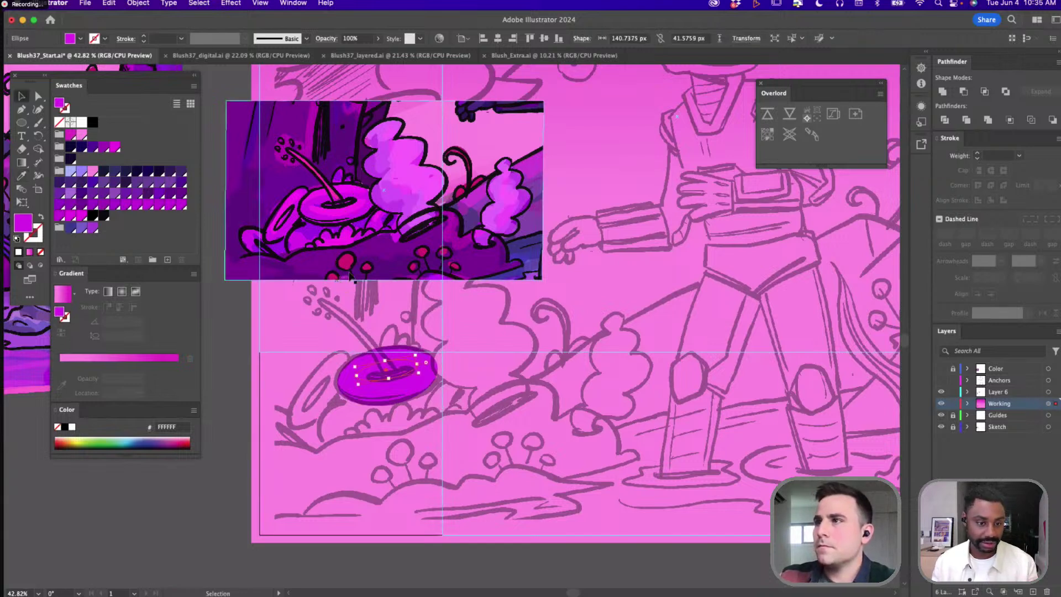
{"action": "key", "text": "i"}
{"action": "left_click", "coordinate": [310, 229]}
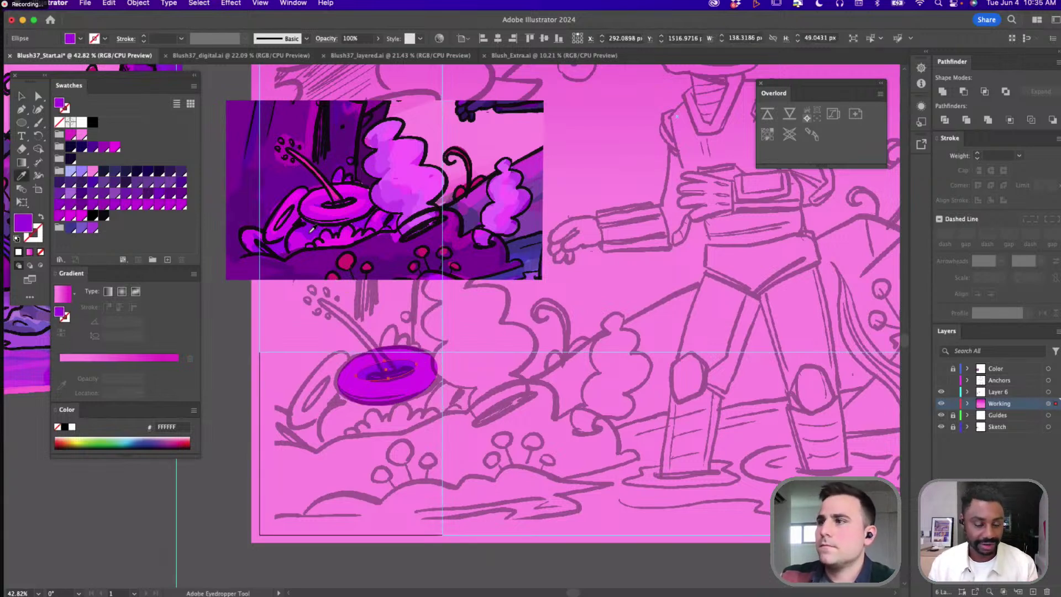
{"action": "key", "text": "v"}
{"action": "left_click", "coordinate": [450, 314]}
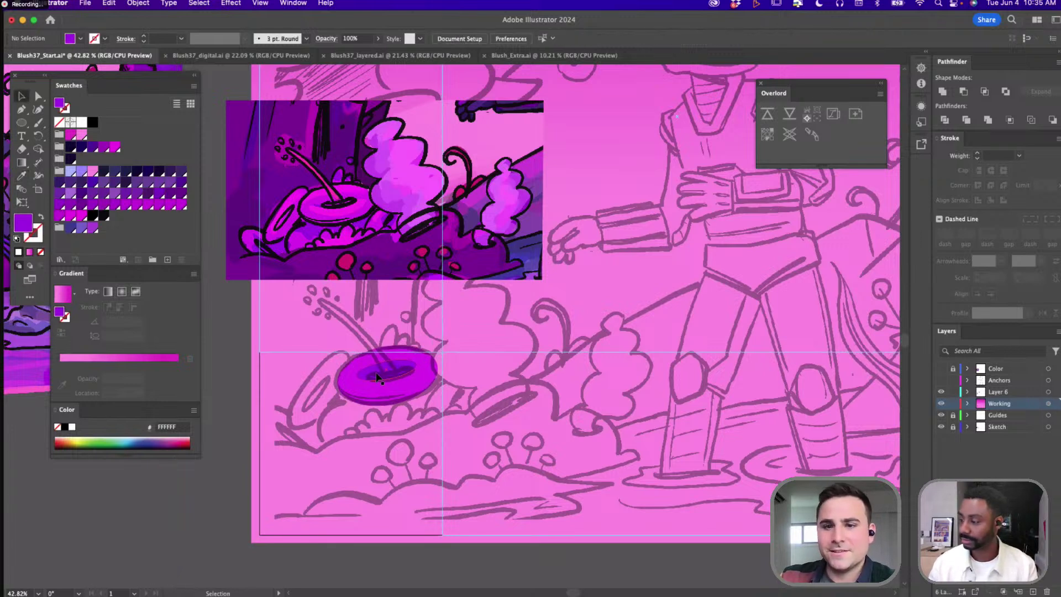
Duplicate the flower's outer ellipse, offset and enlarge a copy slightly downward, and subtract it with Minus Front to leave a crescent
{"action": "left_click", "coordinate": [391, 384]}
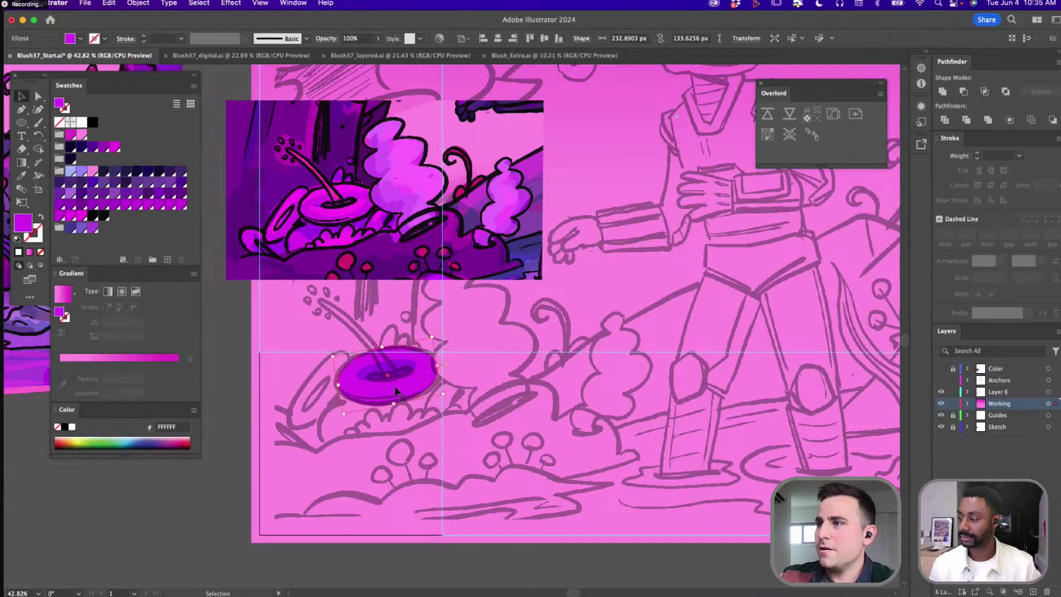
{"action": "left_click_drag", "start_coordinate": [398, 396], "coordinate": [394, 373]}
{"action": "key", "text": "a"}
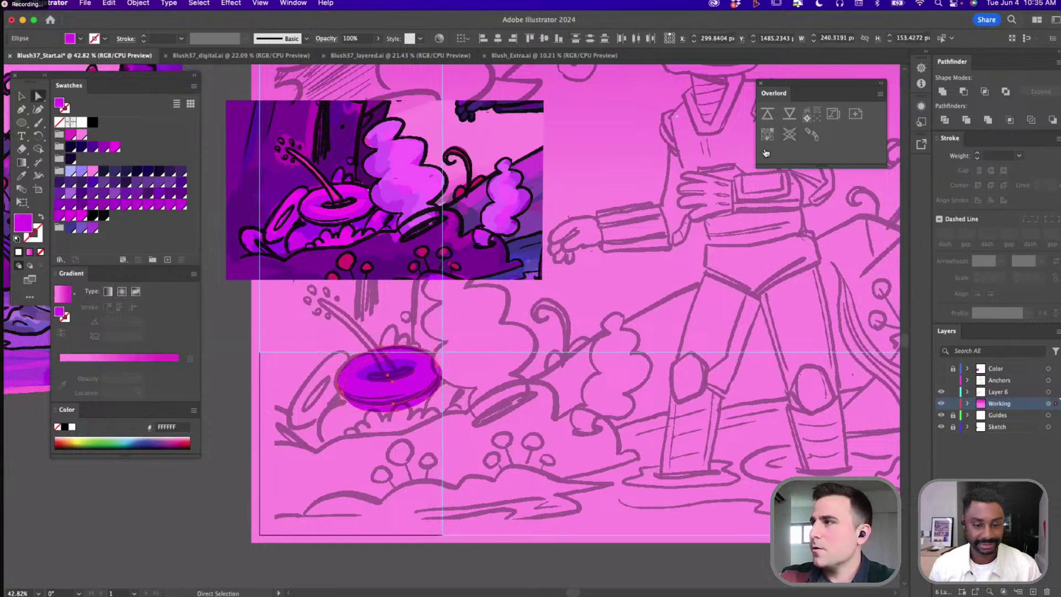
{"action": "left_click", "coordinate": [964, 92]}
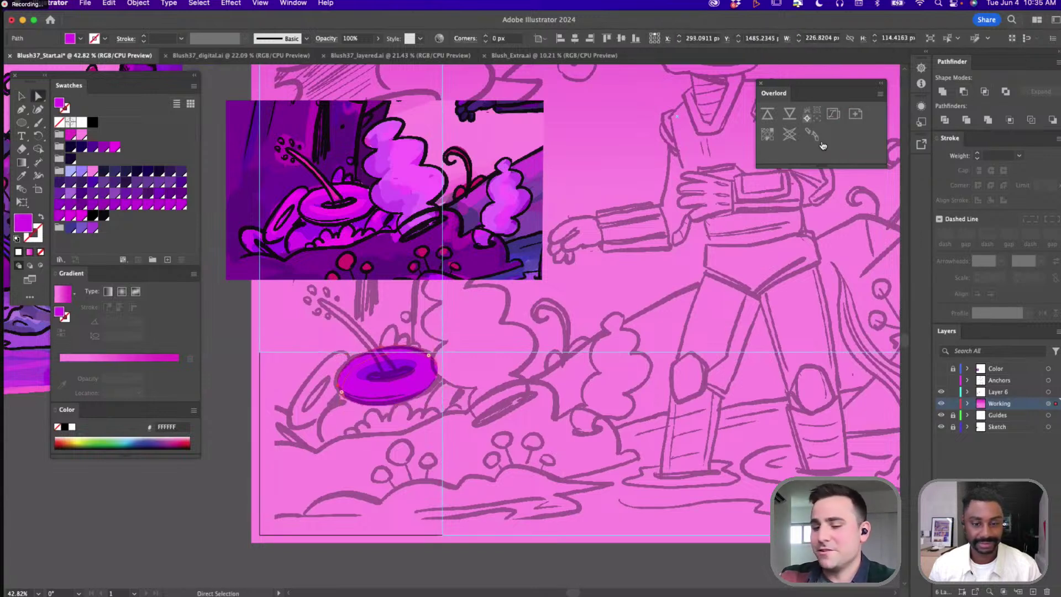
Recut the flower's lower shading crescent by subtracting an upward-offset ellipse from a copy of the outer ellipse with Minus Front
{"action": "key", "text": "i"}
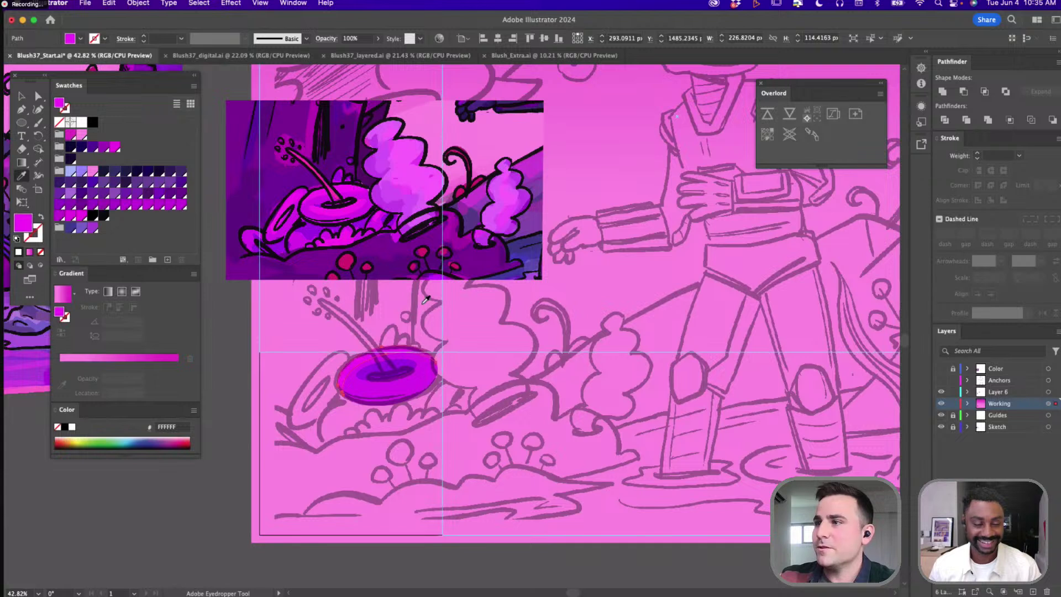
{"action": "key", "text": "a"}
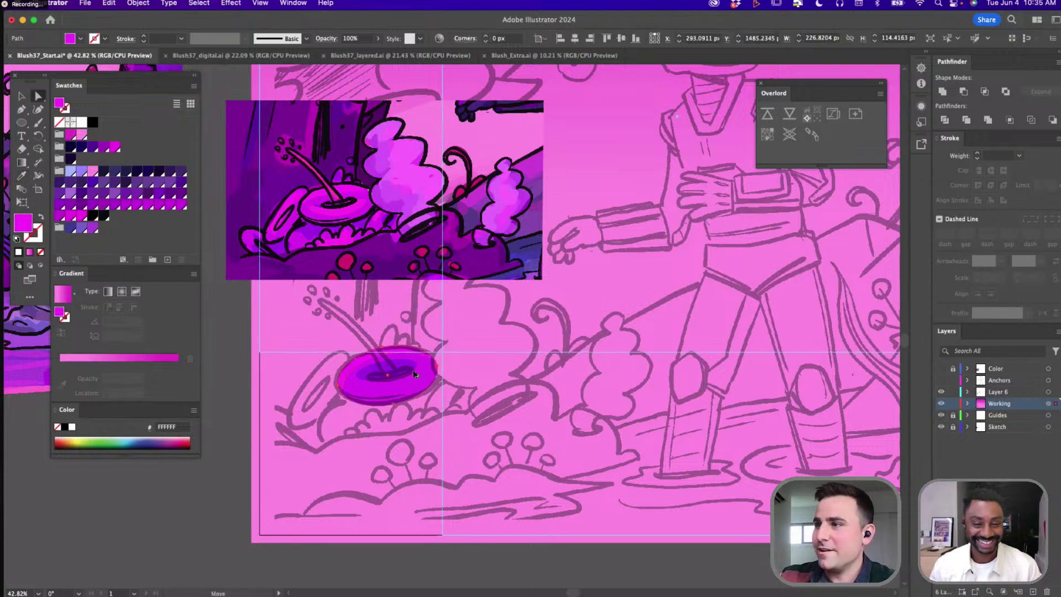
{"action": "left_click_drag", "start_coordinate": [413, 384], "coordinate": [411, 378]}
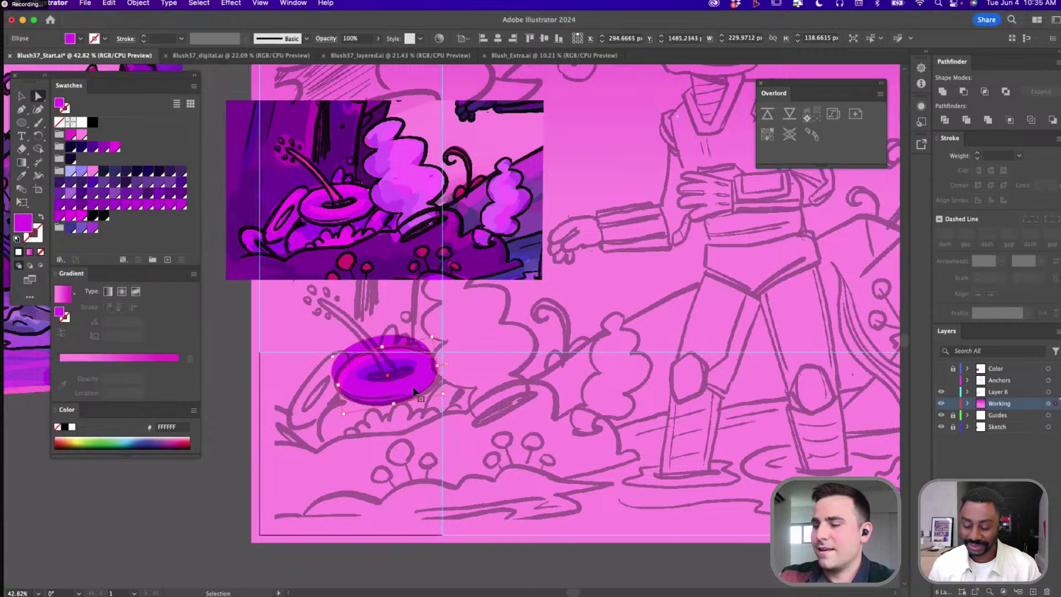
{"action": "key", "text": "super+z"}
{"action": "left_click", "coordinate": [402, 341], "text": "shift"}
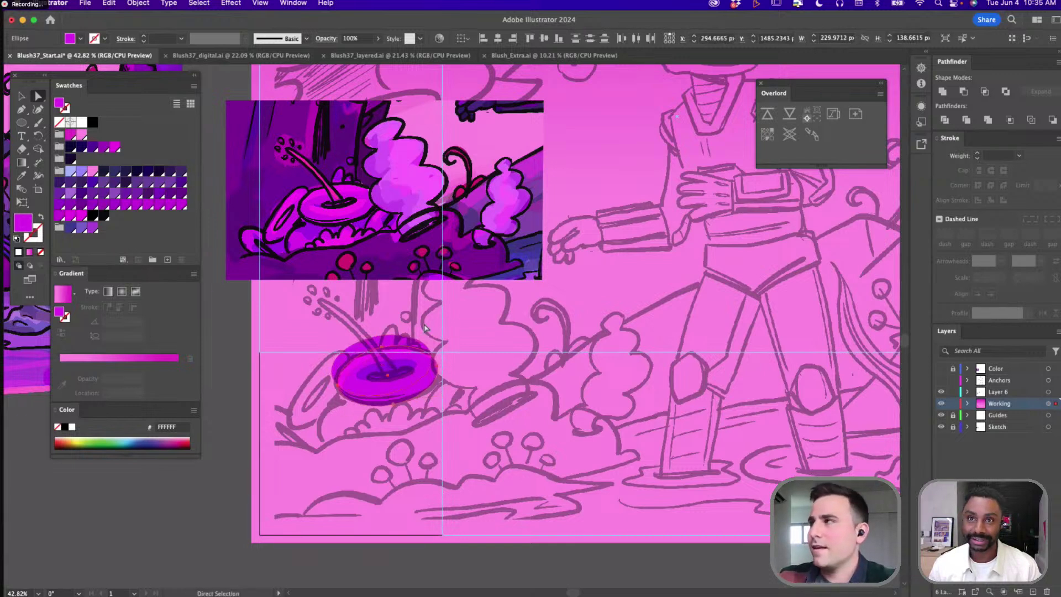
{"action": "left_click", "coordinate": [966, 94]}
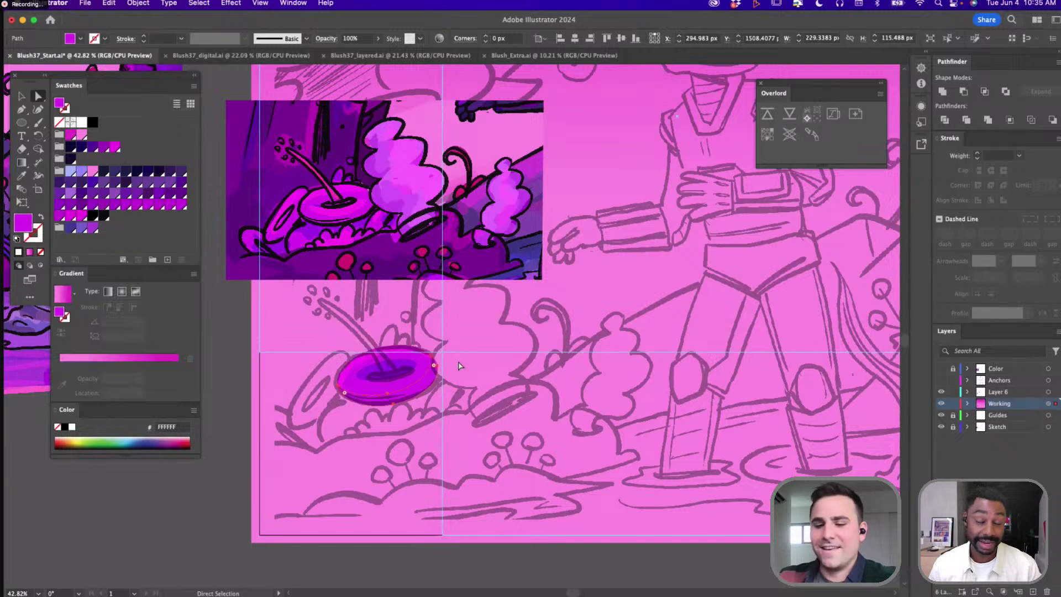
Duplicate the flower's inner ellipse in place and scale the copy down to about 92 by 27 px
{"action": "left_click", "coordinate": [396, 375]}
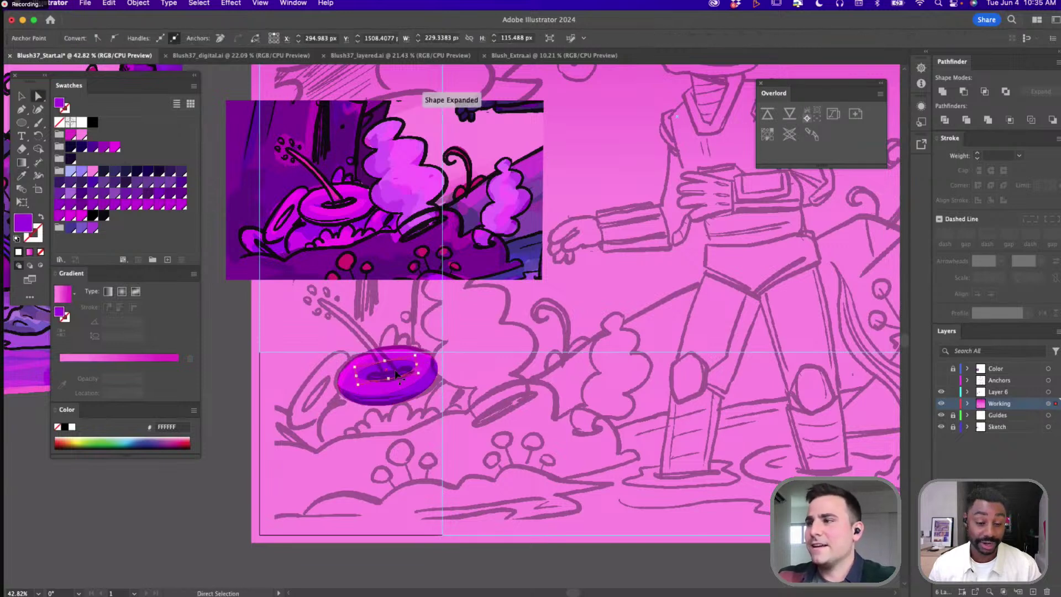
{"action": "key", "text": "v"}
{"action": "key", "text": "super+z"}
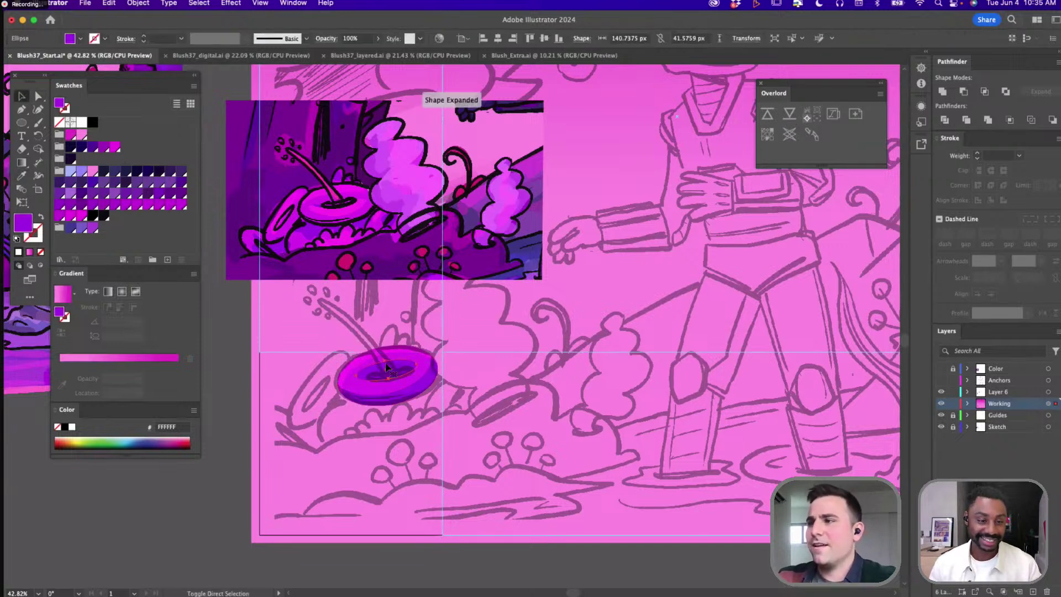
{"action": "mouse_move", "coordinate": [387, 367]}
{"action": "left_mouse_down"}
{"action": "mouse_move", "coordinate": [401, 366]}
{"action": "mouse_move", "coordinate": [394, 378]}
{"action": "left_mouse_up"}
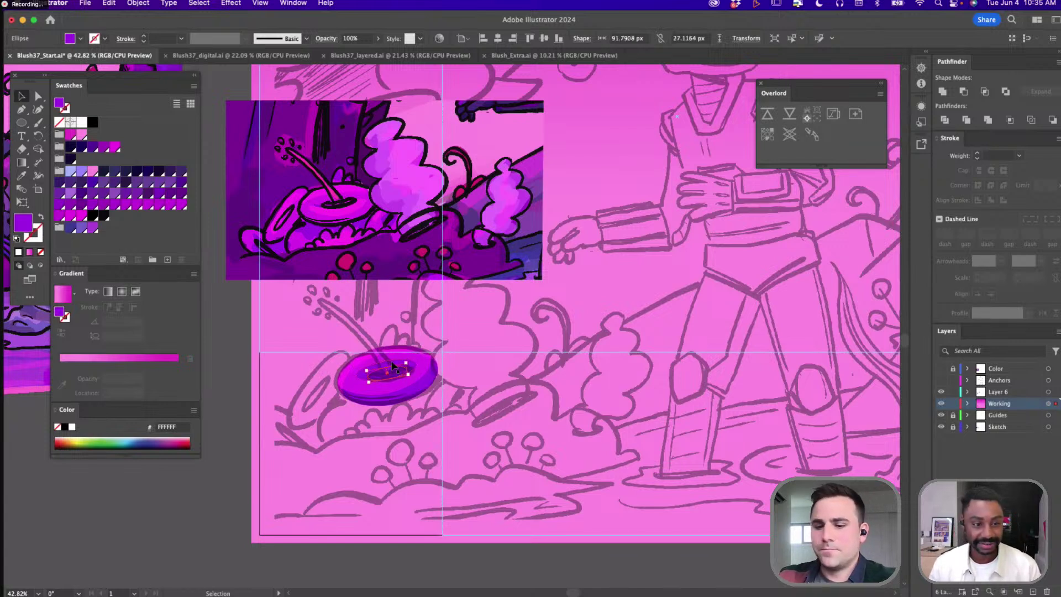
Fill the smallest ellipse with the near-black 1C0D1C sampled from the reference image and set its opacity to 50%
{"action": "key", "text": "i"}
{"action": "left_click", "coordinate": [328, 204]}
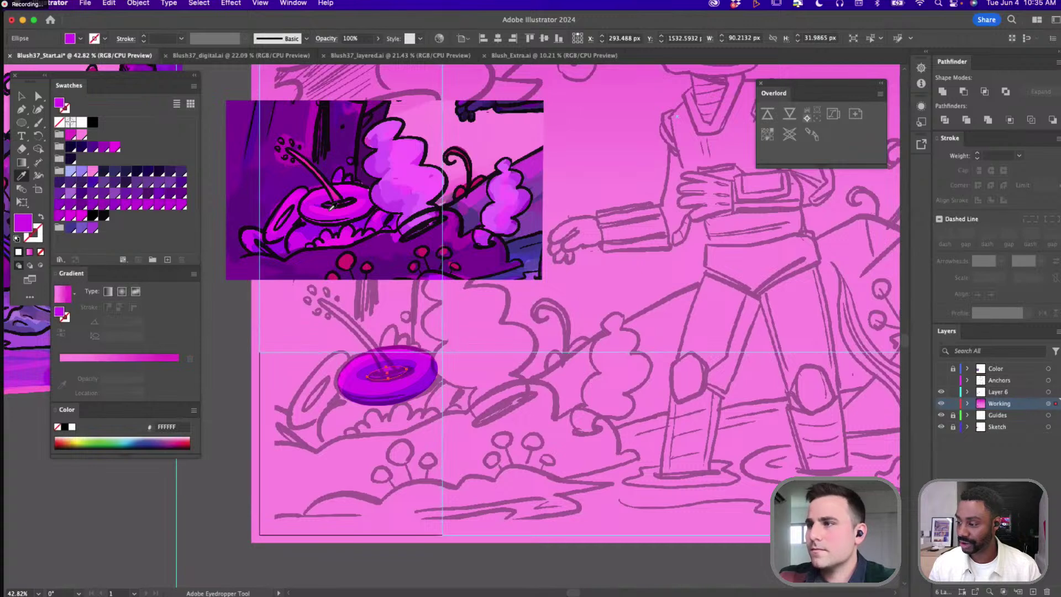
{"action": "left_click", "coordinate": [335, 202]}
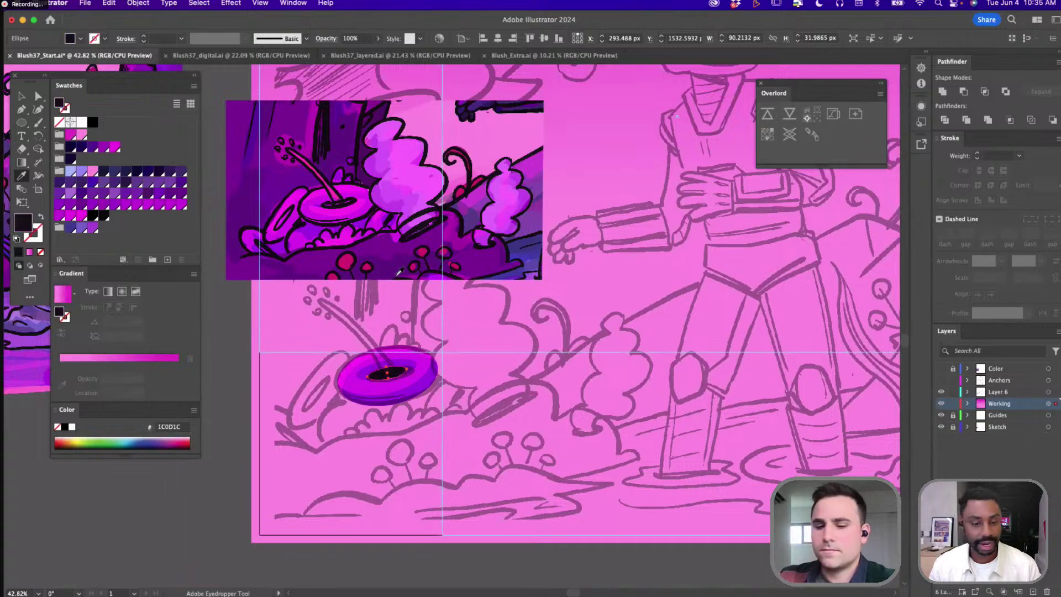
{"action": "key", "text": "5"}
{"action": "key", "text": "v"}
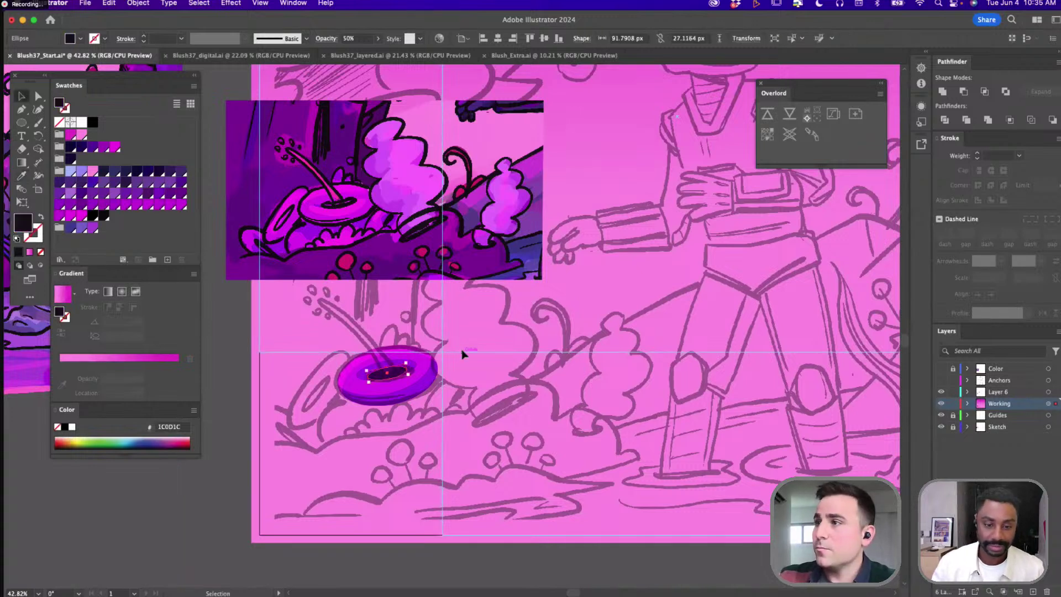
{"action": "left_click", "coordinate": [465, 353]}
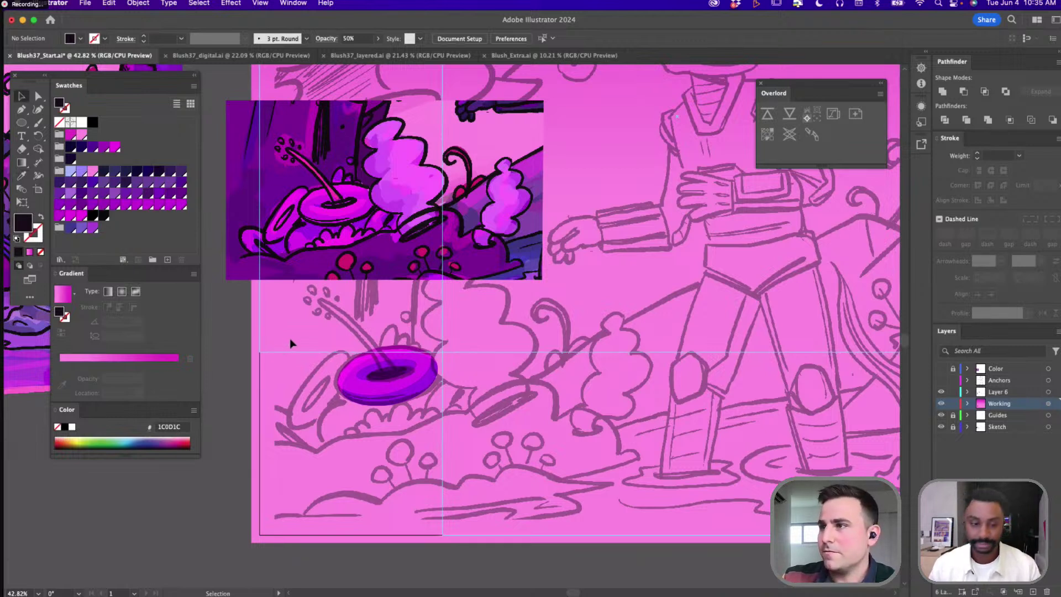
Draw a curved Pen path for the flower's stamen from the opening up to the sketched tip, and adjust its base anchor
{"action": "left_click_drag", "start_coordinate": [290, 340], "coordinate": [382, 363]}
{"action": "left_click_drag", "start_coordinate": [439, 402], "coordinate": [440, 408]}
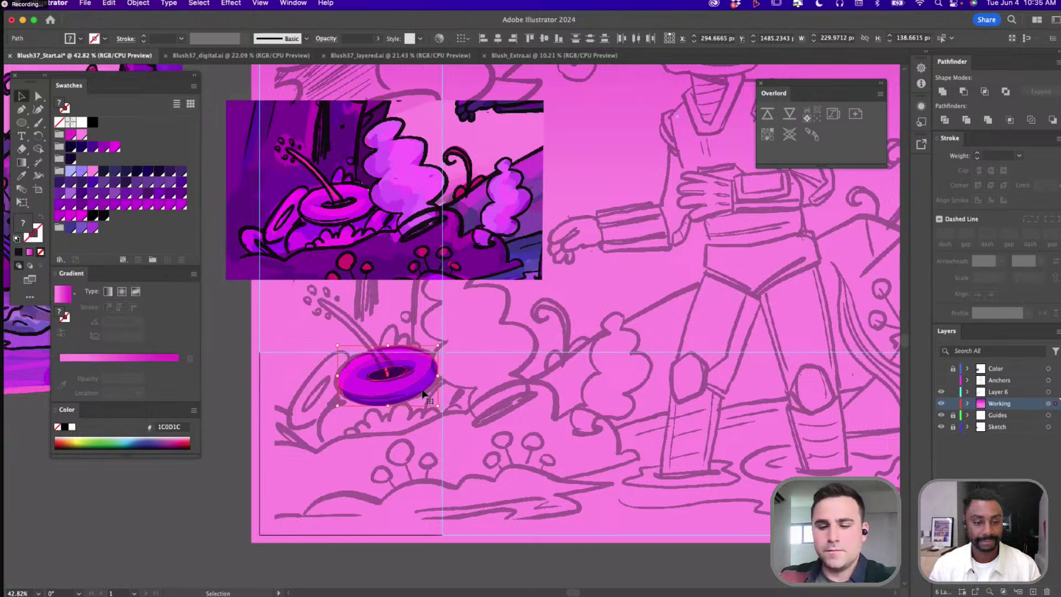
{"action": "key", "text": "p"}
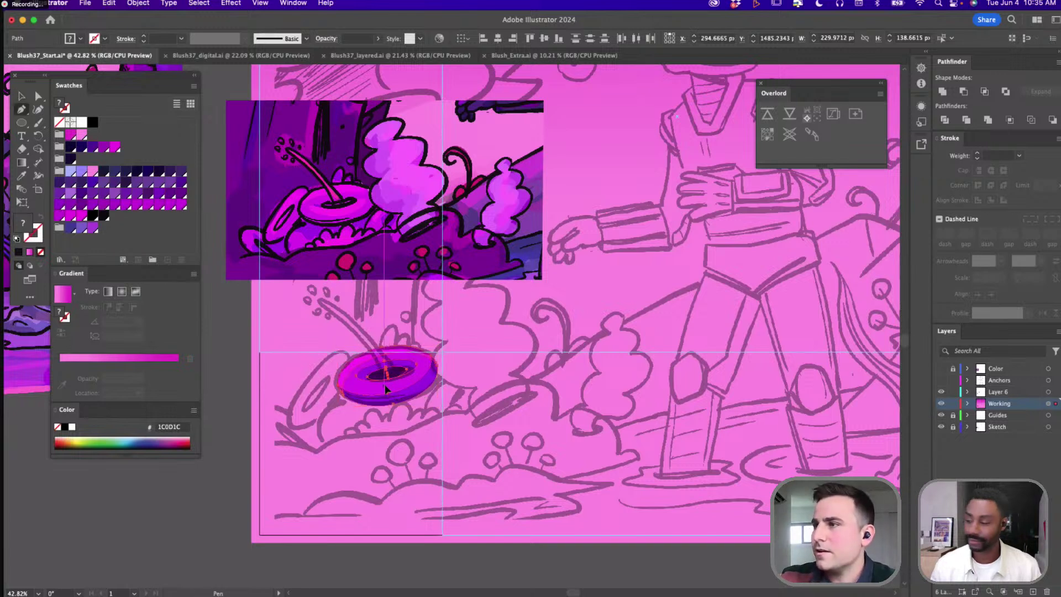
{"action": "left_click_drag", "start_coordinate": [384, 389], "coordinate": [391, 424]}
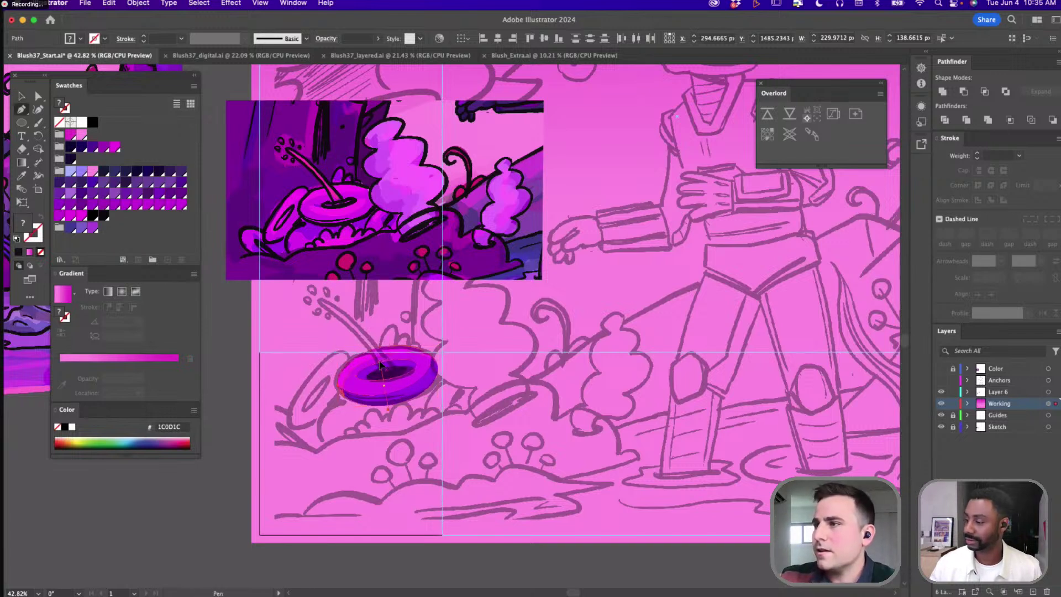
{"action": "left_click", "coordinate": [320, 303]}
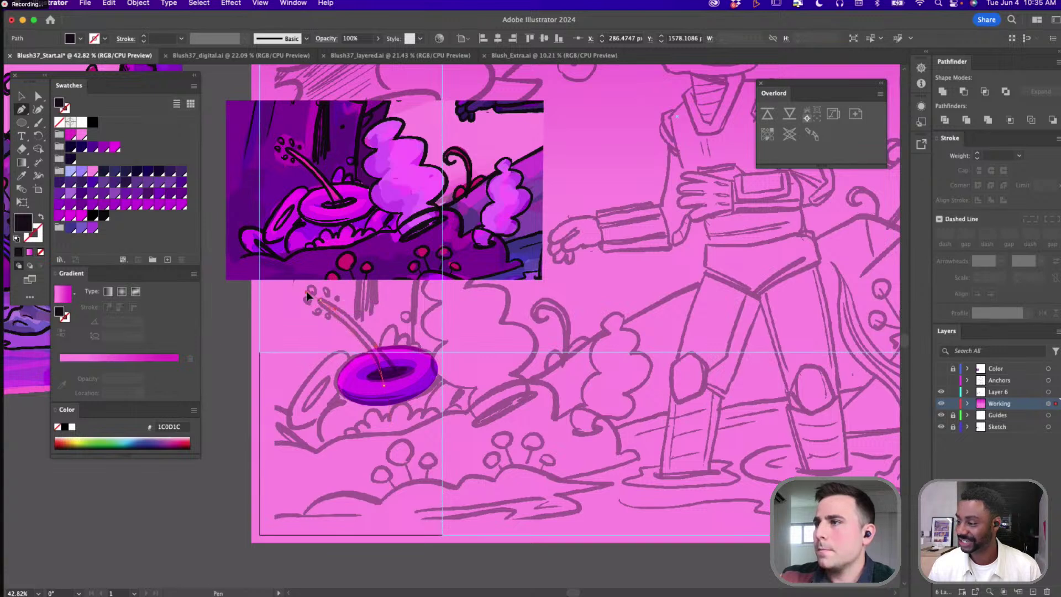
{"action": "left_click", "coordinate": [385, 388]}
{"action": "key", "text": "a"}
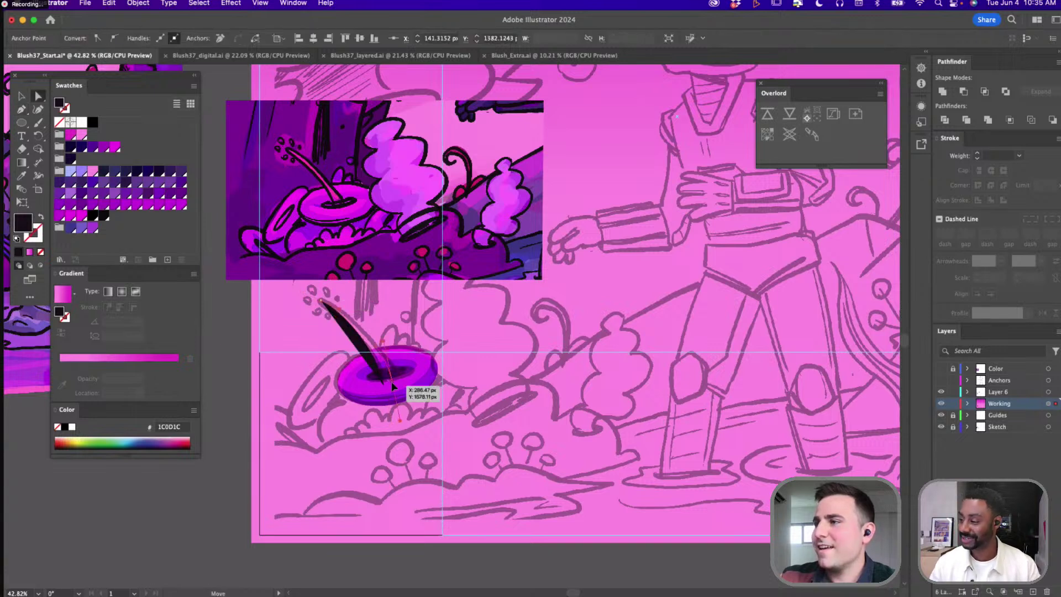
{"action": "left_click_drag", "start_coordinate": [391, 387], "coordinate": [395, 387]}
Give the stamen path the pink stroke sampled from the reference image with no fill, a 5 pt weight and round caps
{"action": "key", "text": "i"}
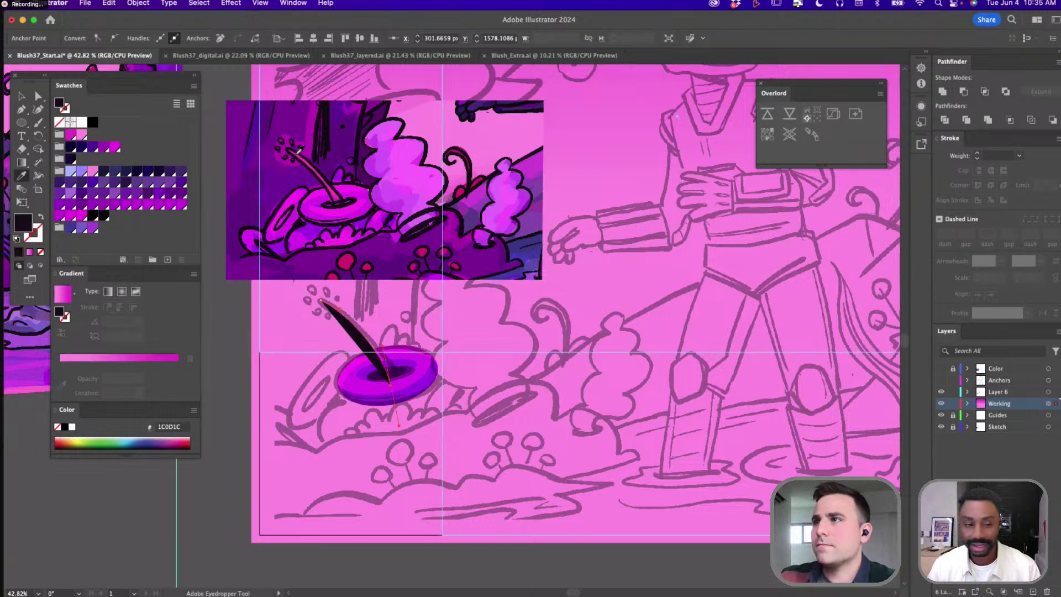
{"action": "left_click", "coordinate": [300, 149]}
{"action": "key", "text": "a"}
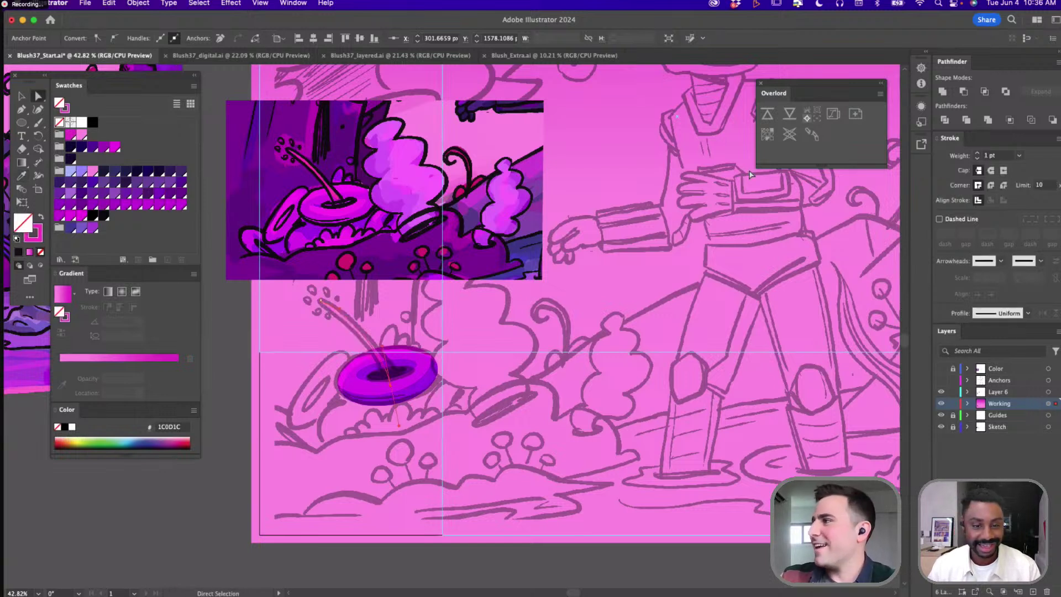
{"action": "left_click", "coordinate": [977, 154]}
{"action": "left_click", "coordinate": [977, 154]}
{"action": "left_click", "coordinate": [977, 154]}
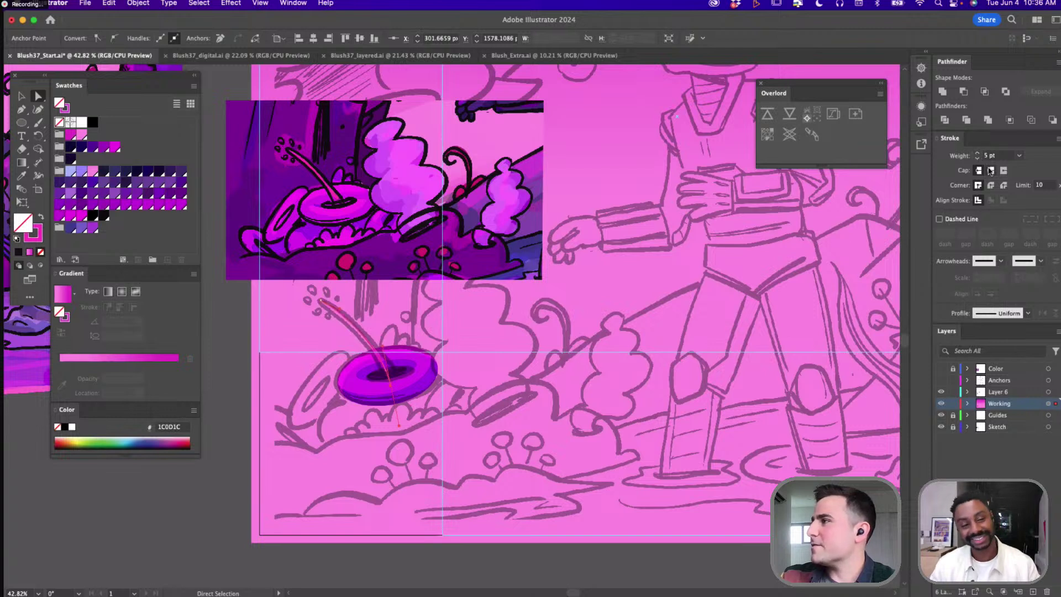
{"action": "left_click", "coordinate": [991, 170]}
Apply a tapered width profile to the stamen, flipped so the base is thickest, and raise the stroke weight to 24 pt
{"action": "left_click", "coordinate": [1029, 314]}
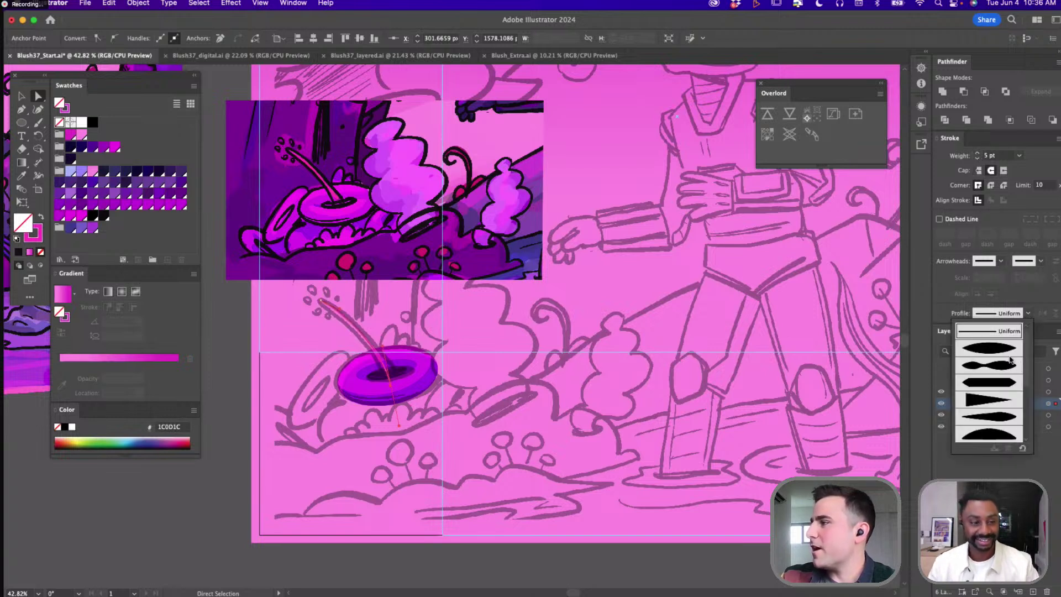
{"action": "scroll", "coordinate": [999, 423], "scroll_direction": "down", "scroll_amount": 3}
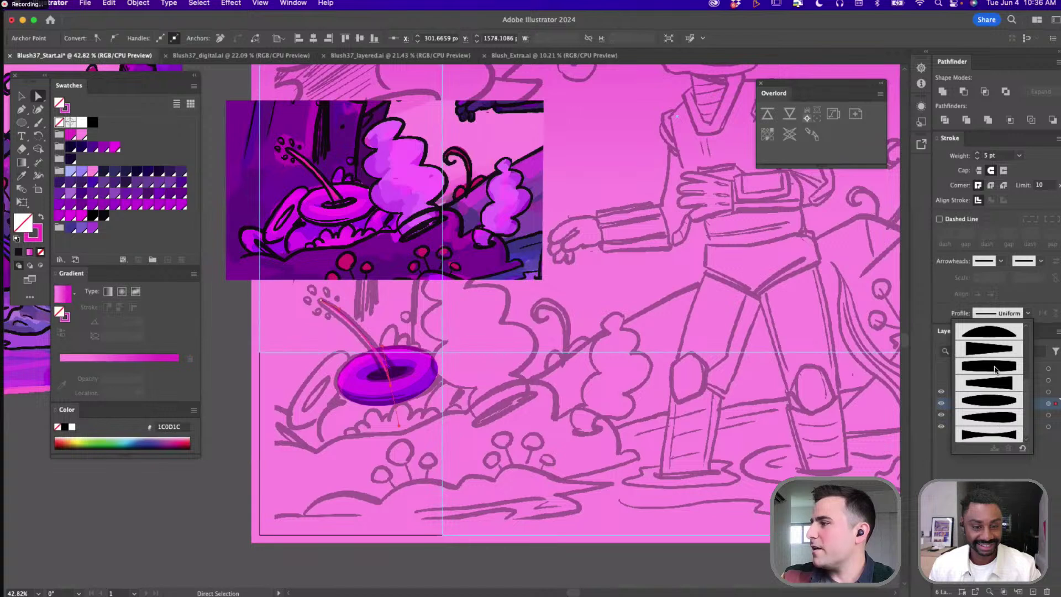
{"action": "left_click", "coordinate": [994, 383]}
{"action": "left_click", "coordinate": [979, 154]}
{"action": "left_click", "coordinate": [978, 154]}
{"action": "left_click", "coordinate": [979, 154]}
{"action": "left_click", "coordinate": [978, 154]}
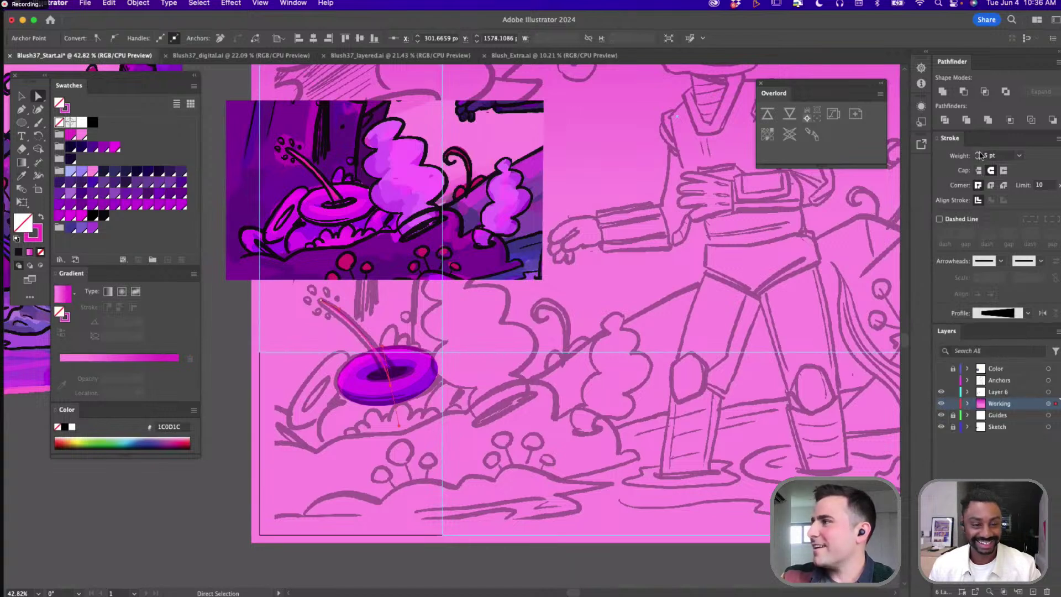
{"action": "left_click", "coordinate": [978, 154]}
{"action": "left_click", "coordinate": [979, 154]}
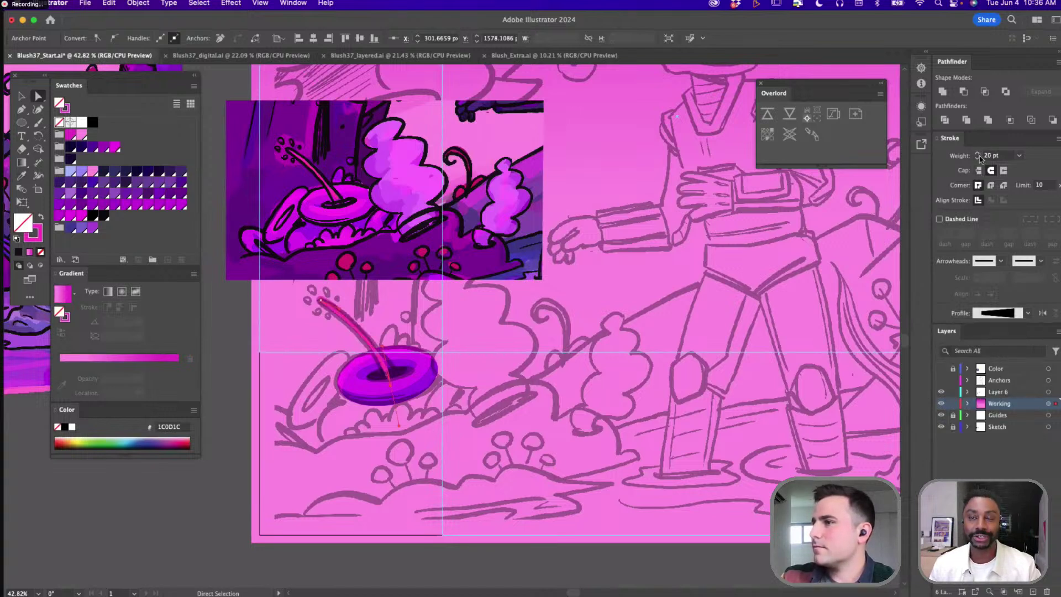
{"action": "left_click", "coordinate": [1042, 313]}
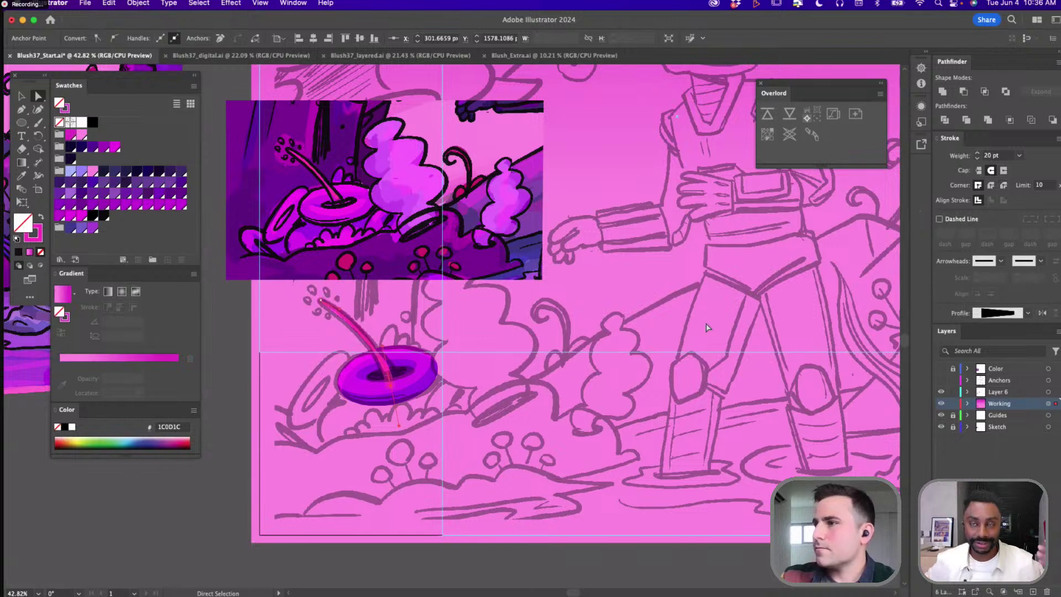
Expand the stamen's stroke appearance into a filled shape
{"action": "key", "text": "v"}
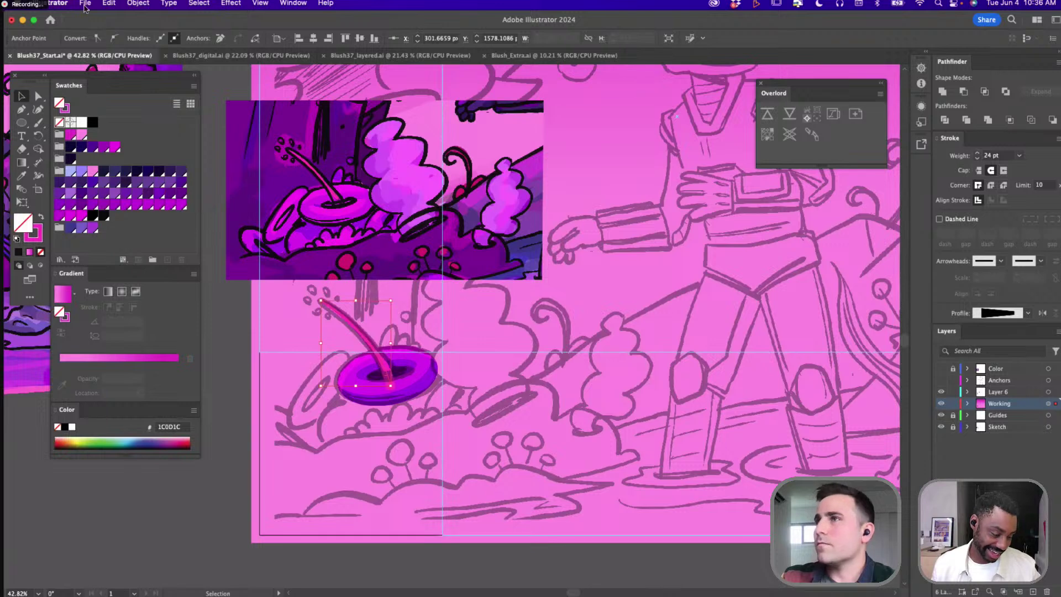
{"action": "left_click", "coordinate": [138, 3]}
{"action": "left_click", "coordinate": [146, 165]}
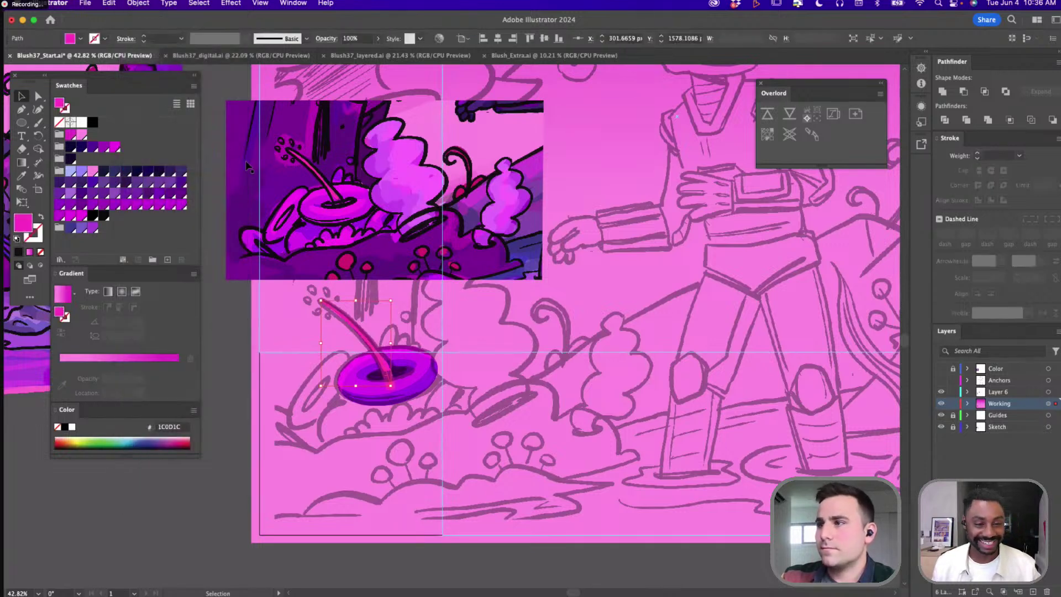
Stretch a copy of the dark opening ellipse up past the stamen's tip and intersect it with the stamen to trim the base
{"action": "key", "text": "a"}
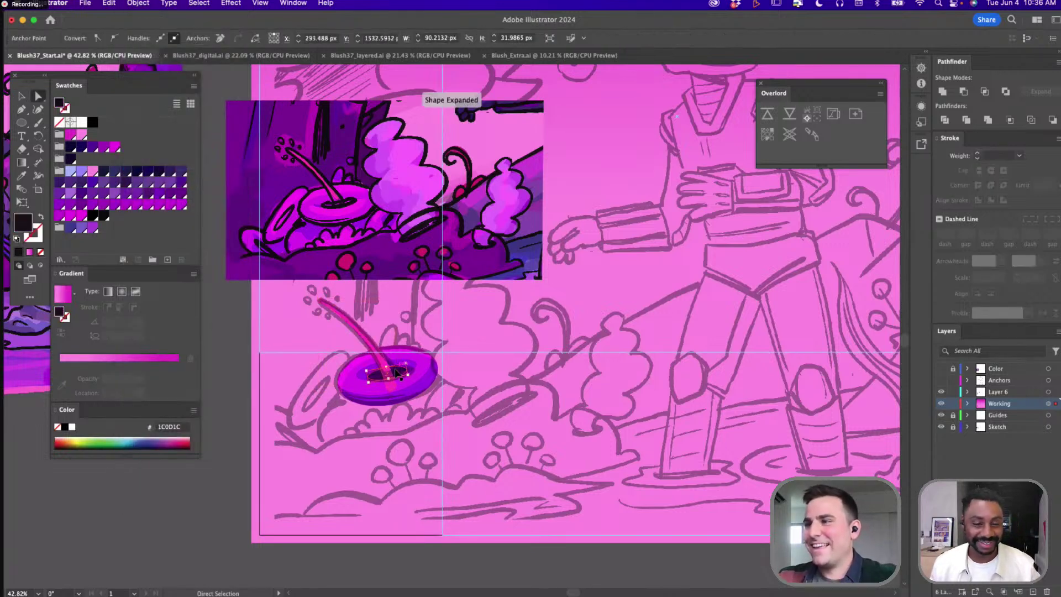
{"action": "left_click", "coordinate": [397, 373]}
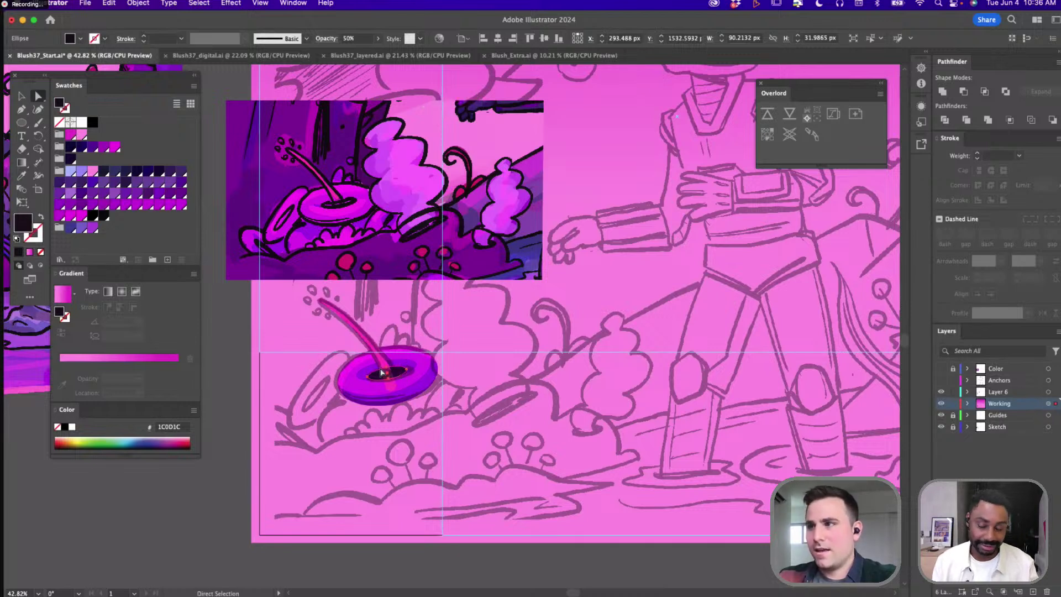
{"action": "left_click_drag", "start_coordinate": [397, 374], "coordinate": [307, 287]}
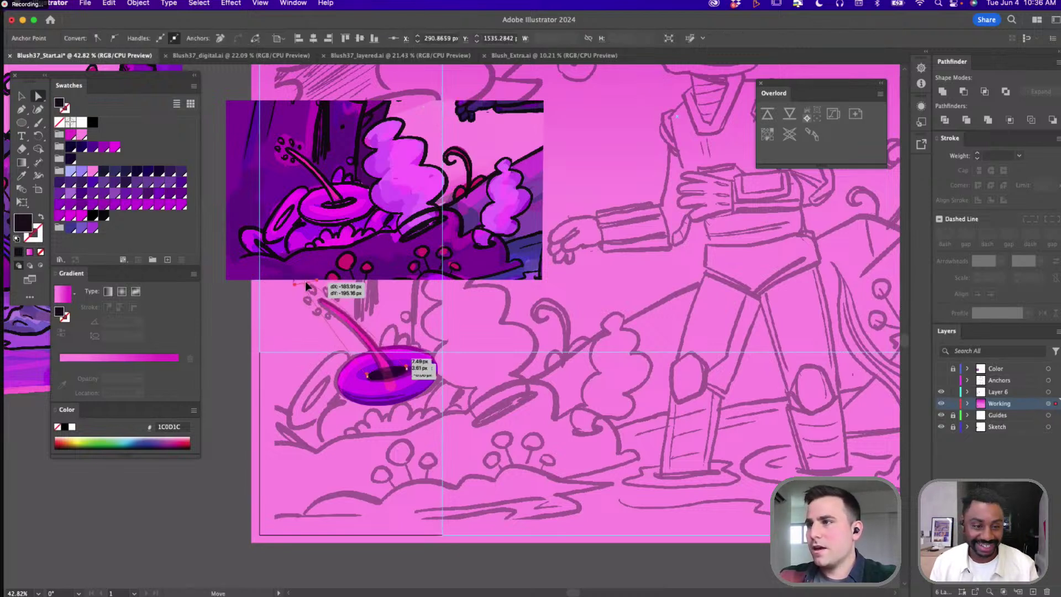
{"action": "left_click", "coordinate": [367, 365]}
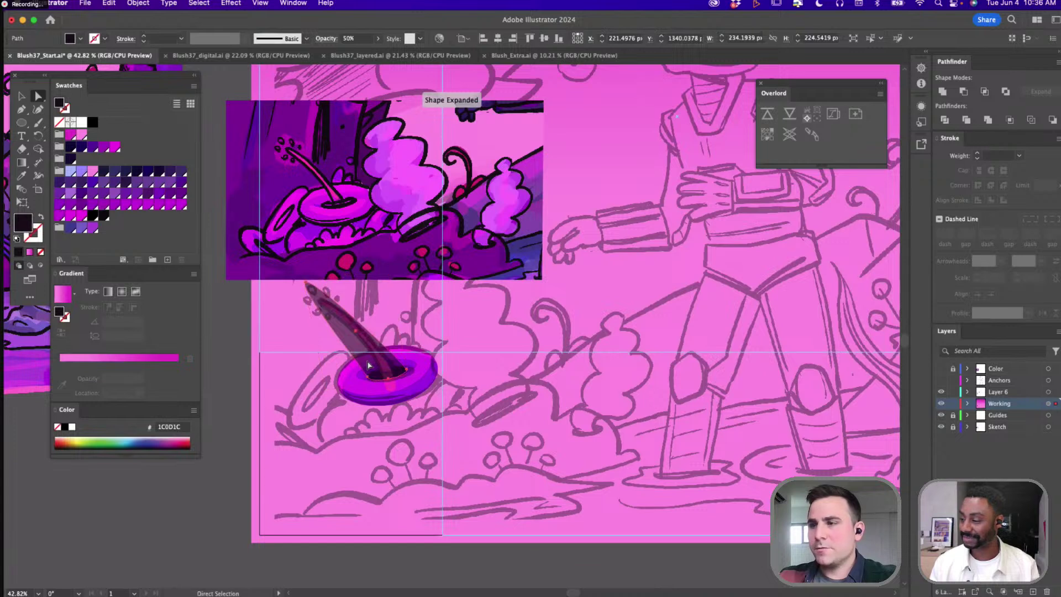
{"action": "key", "text": "super+shift+["}
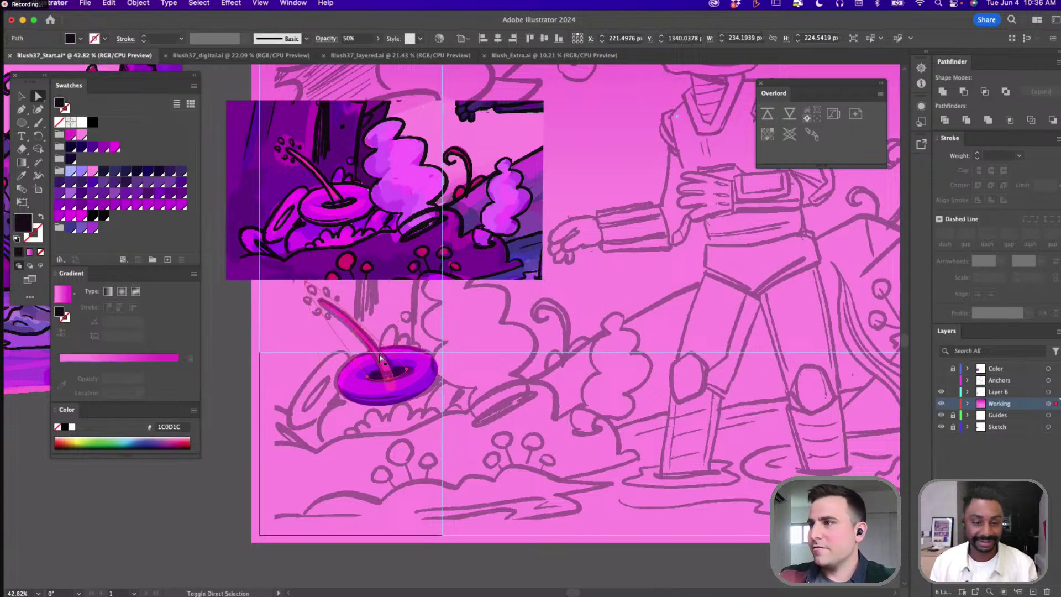
{"action": "left_click", "coordinate": [380, 356], "text": "shift"}
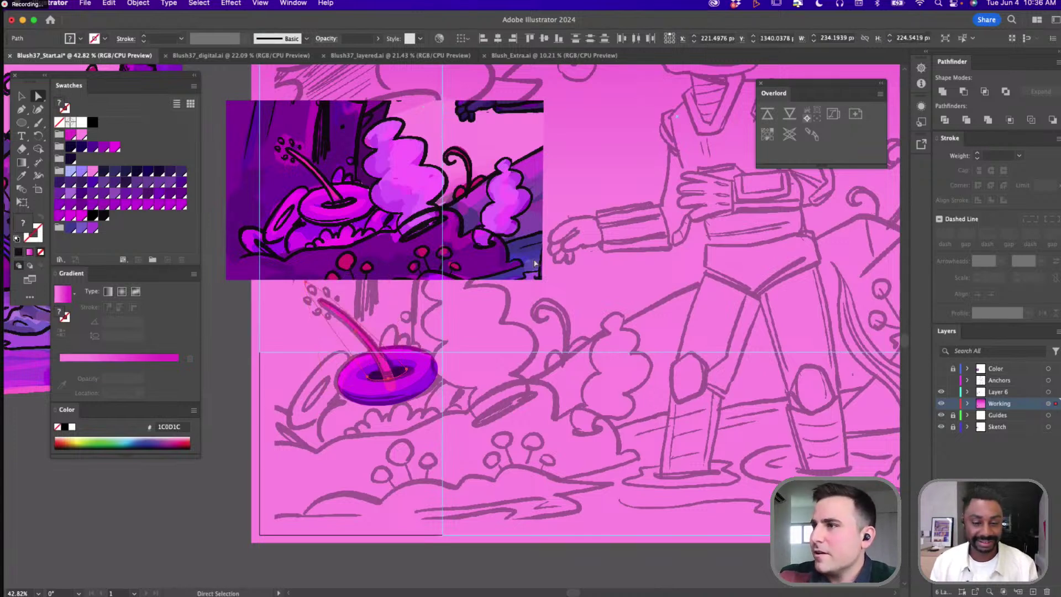
{"action": "left_click", "coordinate": [987, 94]}
Stretch a copy of the dark opening ellipse past the stamen's tip and subtract it from a stamen copy, leaving only the base
{"action": "key", "text": "v"}
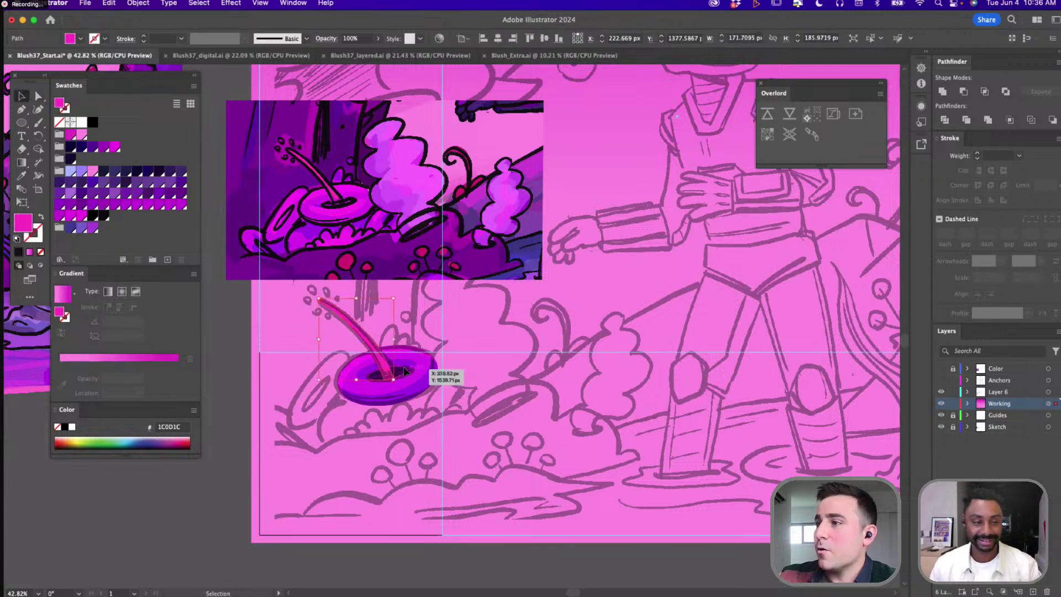
{"action": "key", "text": "a"}
{"action": "left_click", "coordinate": [369, 355]}
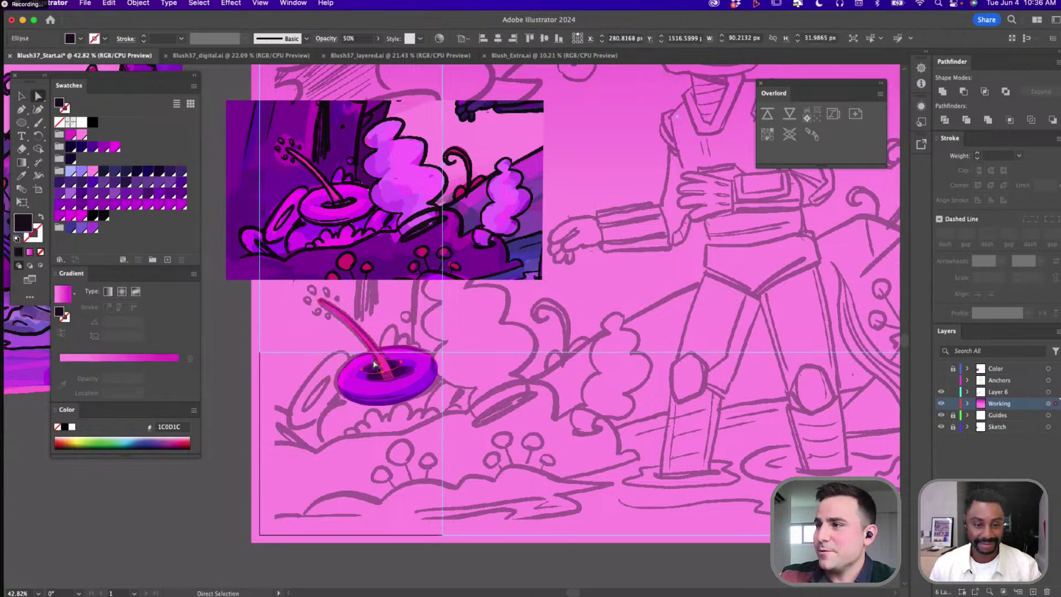
{"action": "left_click_drag", "start_coordinate": [381, 365], "coordinate": [313, 296]}
{"action": "left_click", "coordinate": [380, 364]}
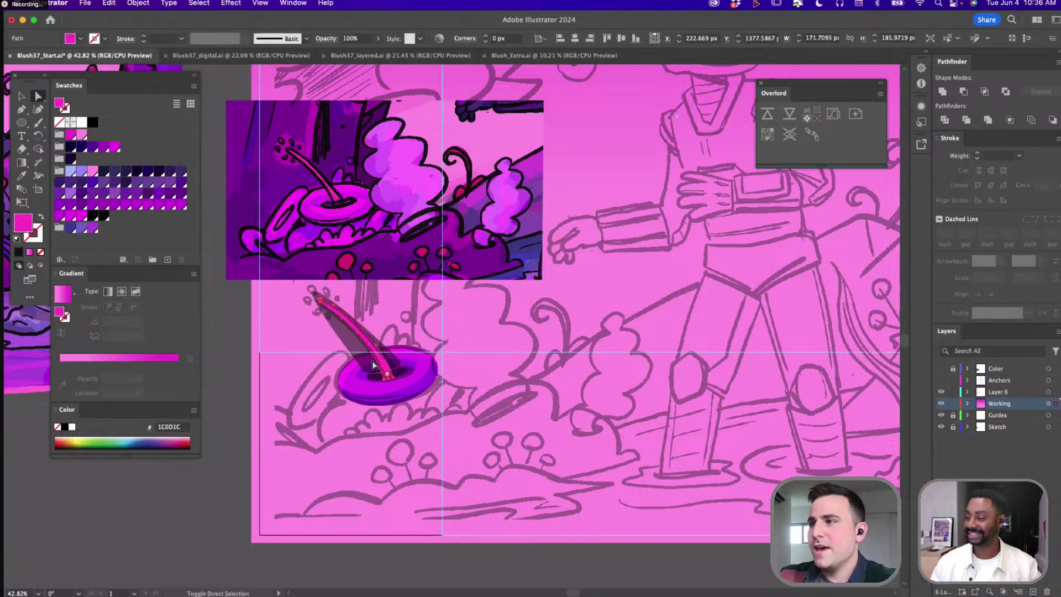
{"action": "left_click", "coordinate": [375, 367], "text": "shift"}
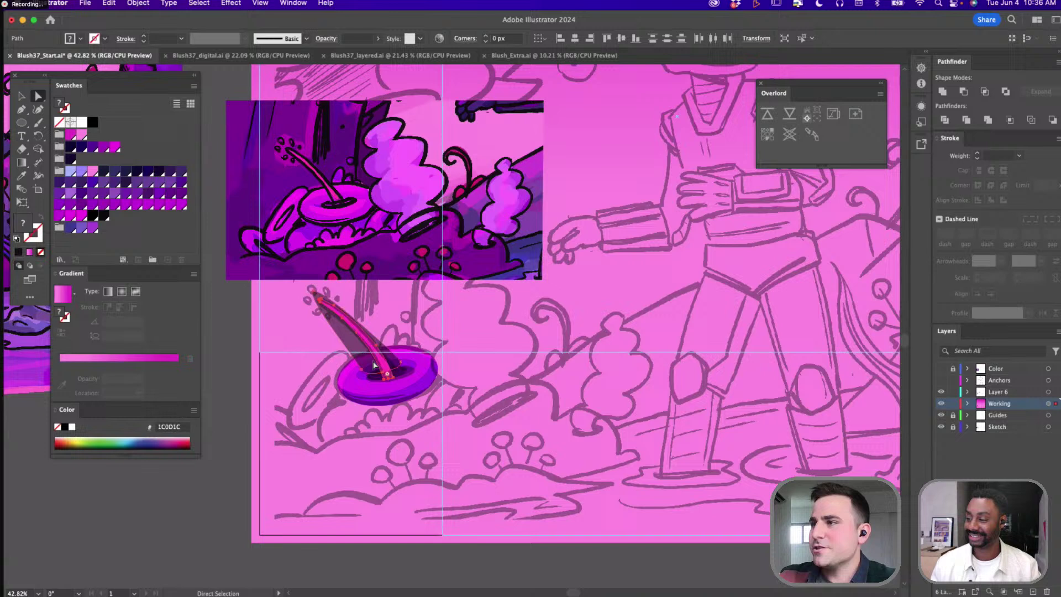
{"action": "left_click", "coordinate": [964, 92]}
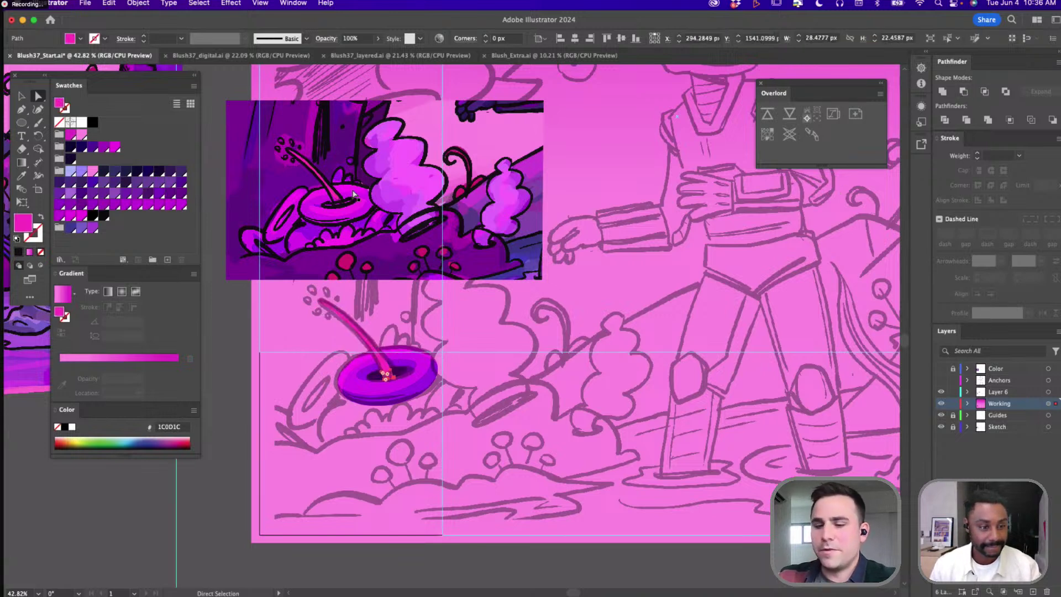
Fill the stamen's base piece with a slightly adjusted shade of the stamen's pink and group it with the stamen
{"action": "key", "text": "i"}
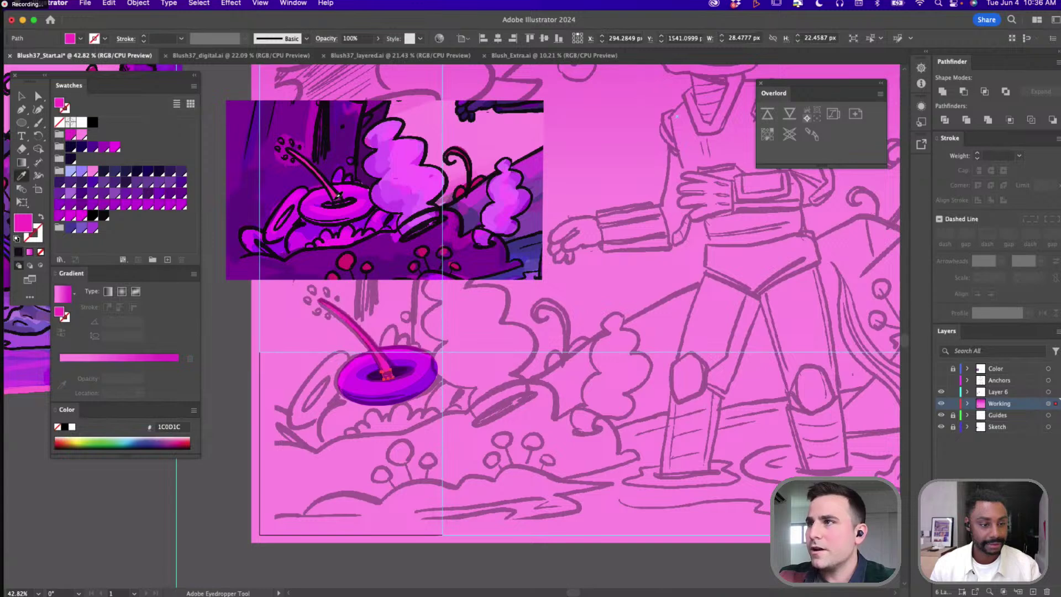
{"action": "left_click", "coordinate": [335, 199]}
{"action": "key", "text": "v"}
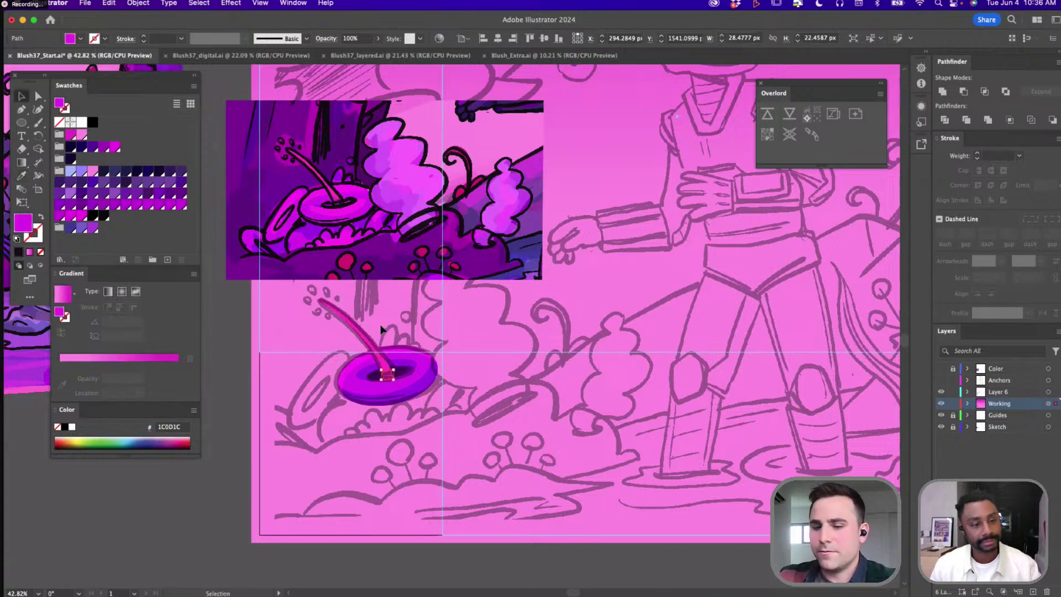
{"action": "key", "text": "i"}
{"action": "left_click", "coordinate": [364, 329]}
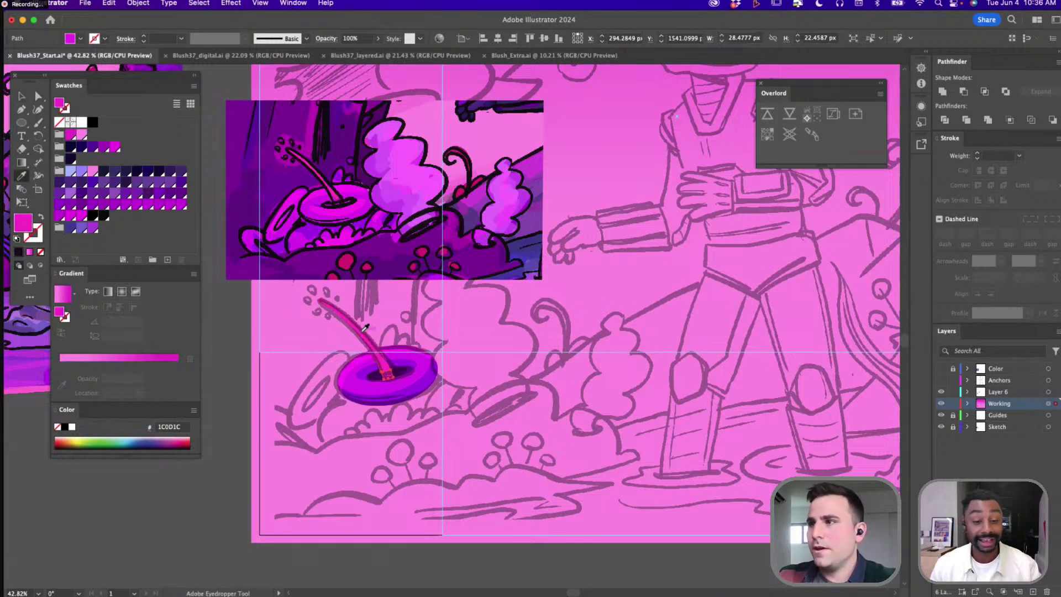
{"action": "double_click", "coordinate": [23, 222]}
{"action": "left_click", "coordinate": [546, 285]}
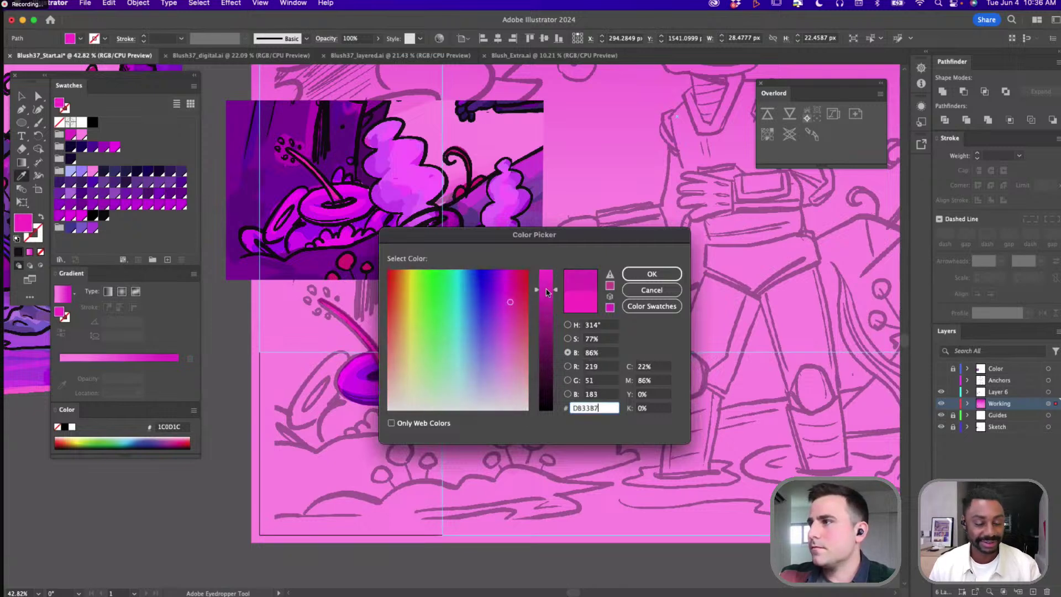
{"action": "left_click", "coordinate": [651, 274]}
{"action": "key", "text": "v"}
{"action": "left_click", "coordinate": [420, 336]}
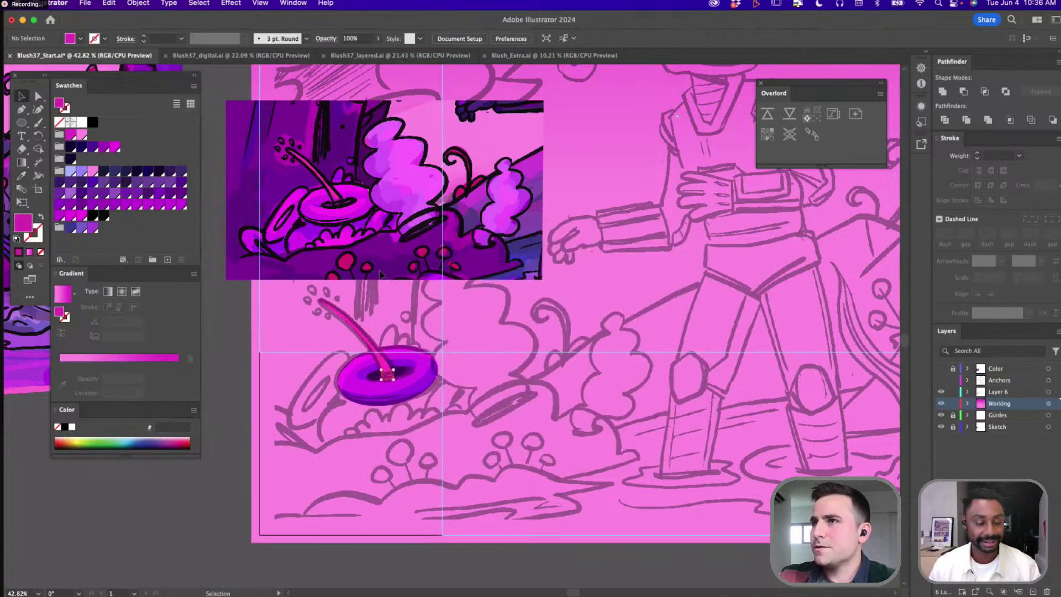
{"action": "left_click", "coordinate": [388, 374]}
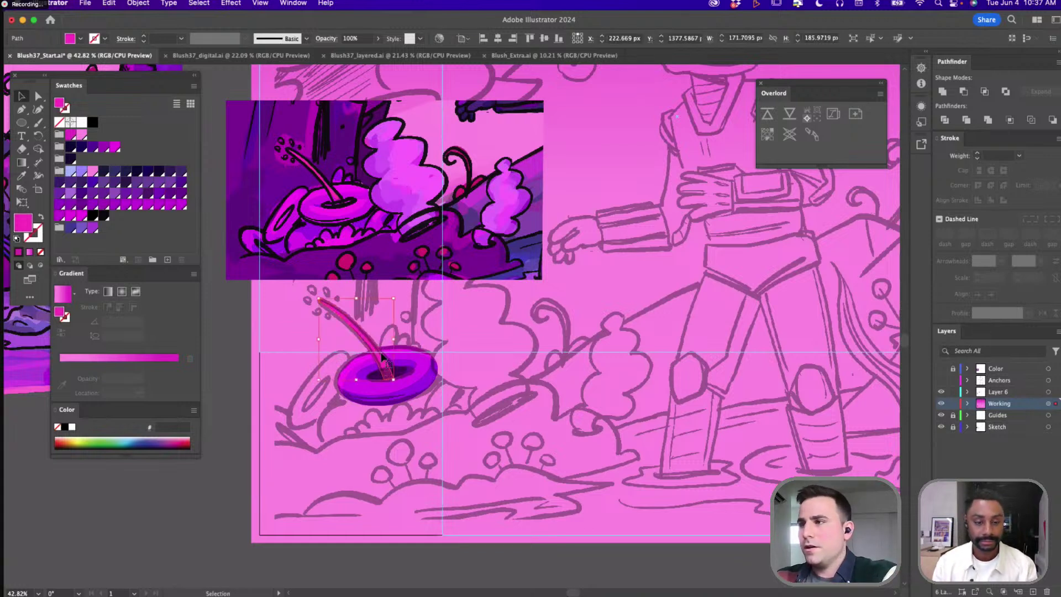
{"action": "key", "text": "super+g"}
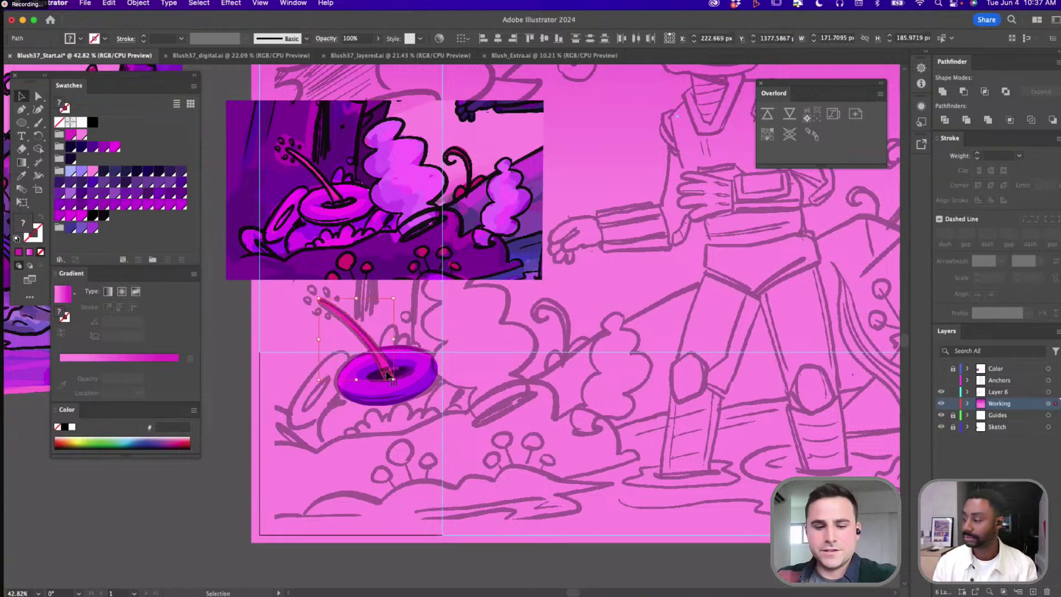
Draw a solid crimson dot about 16 px wide above the stamen's tip and place a second one beside the tip
{"action": "key", "text": "l"}
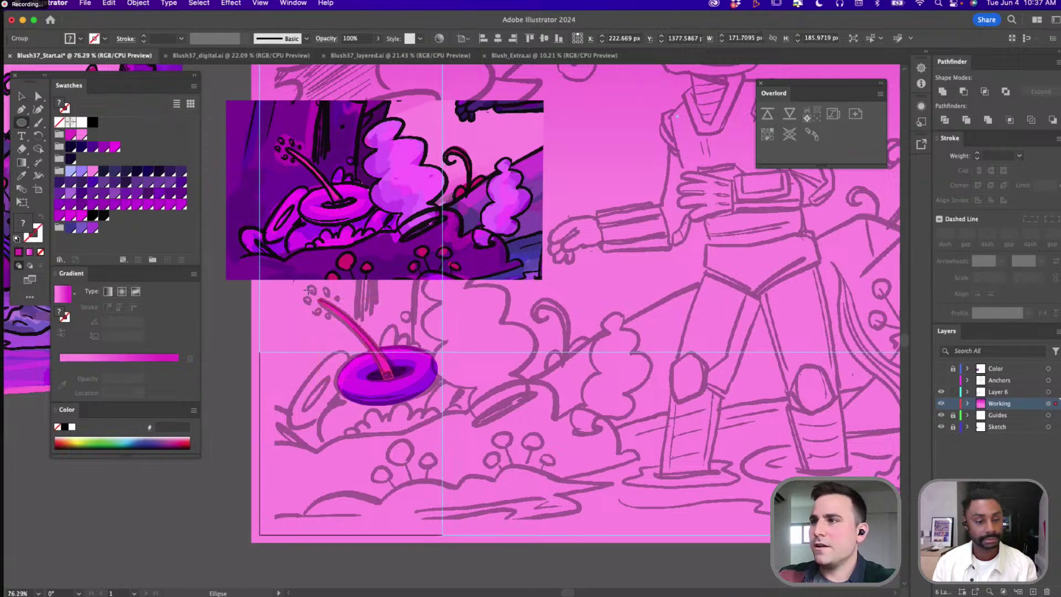
{"action": "scroll", "coordinate": [298, 304], "scroll_direction": "up", "scroll_amount": 3}
{"action": "left_click_drag", "start_coordinate": [327, 276], "coordinate": [335, 285]}
{"action": "key", "text": "v"}
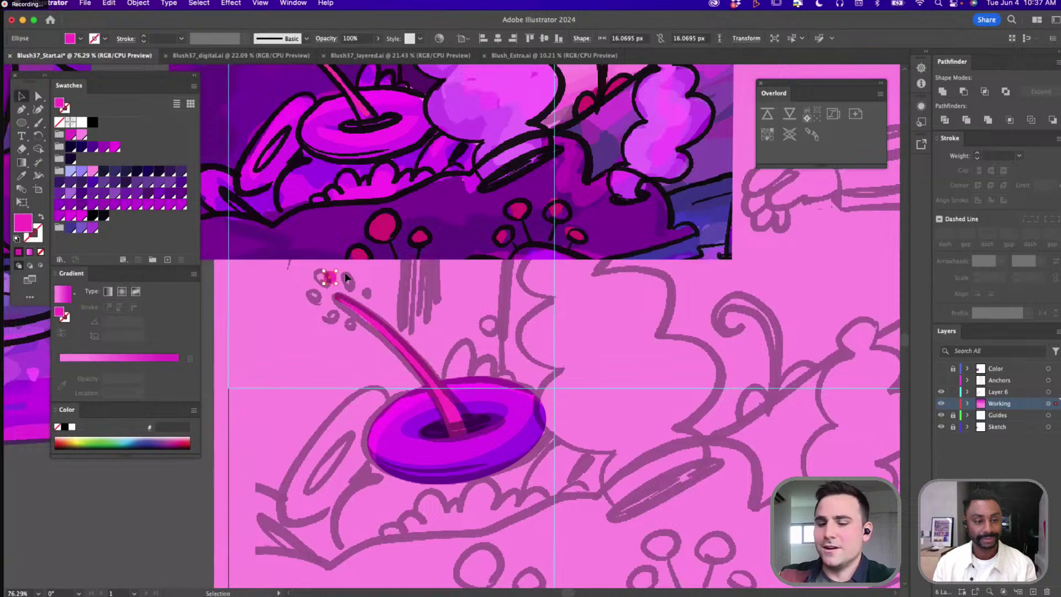
{"action": "left_click", "coordinate": [346, 276]}
{"action": "key", "text": "b"}
{"action": "key", "text": "shift+x"}
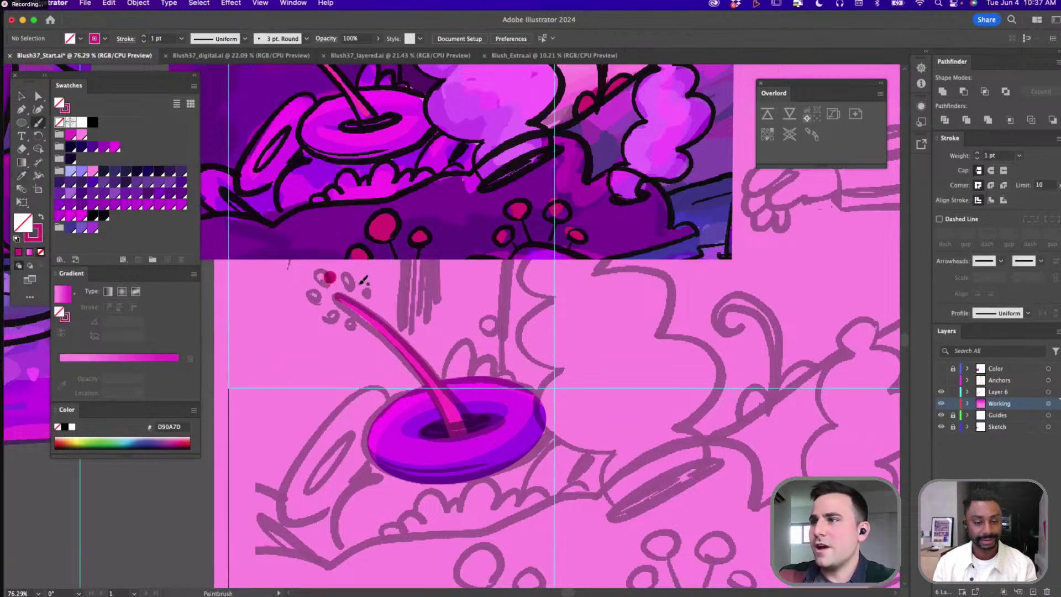
{"action": "key", "text": "v"}
{"action": "left_click_drag", "start_coordinate": [326, 279], "coordinate": [334, 303]}
{"action": "left_click", "coordinate": [366, 286]}
{"action": "key", "text": "shift+x"}
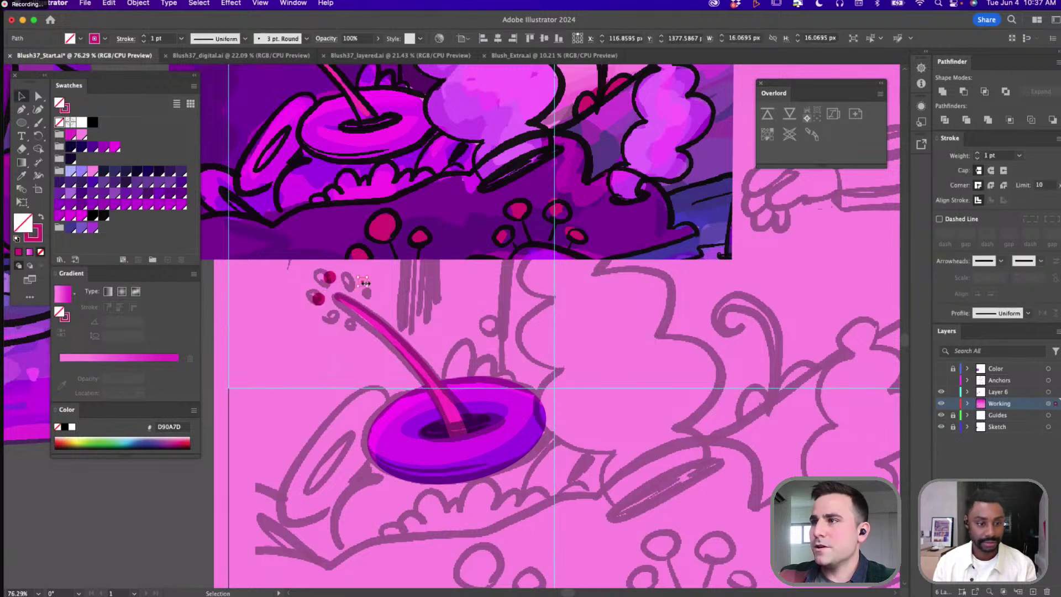
Add four more crimson dots around the stamen's tip, including a circle about 14 px wide, filled solid with no stroke
{"action": "key", "text": "l"}
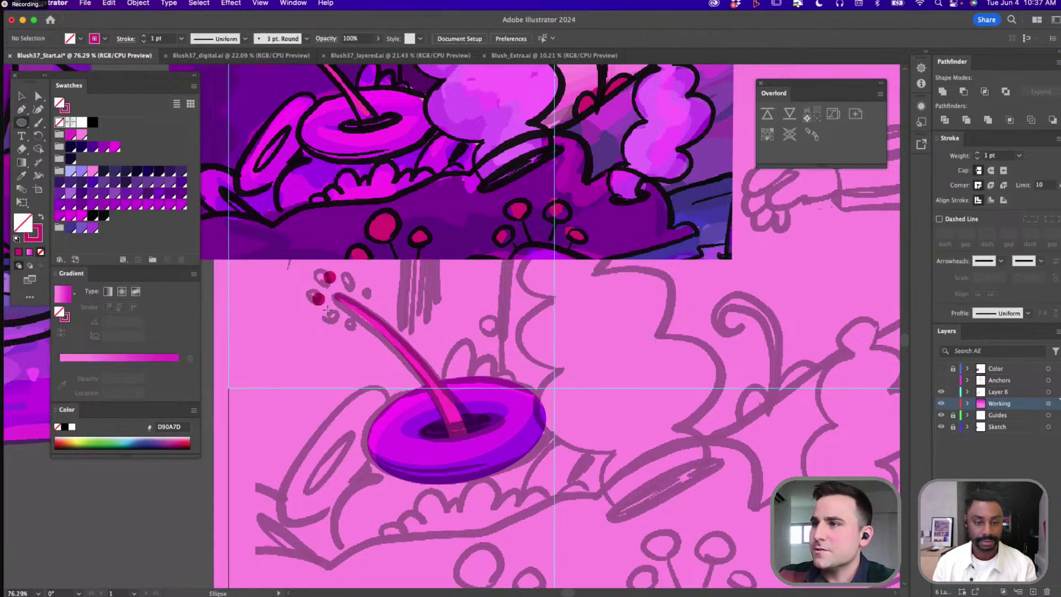
{"action": "left_click_drag", "start_coordinate": [328, 313], "coordinate": [336, 321]}
{"action": "key", "text": "v"}
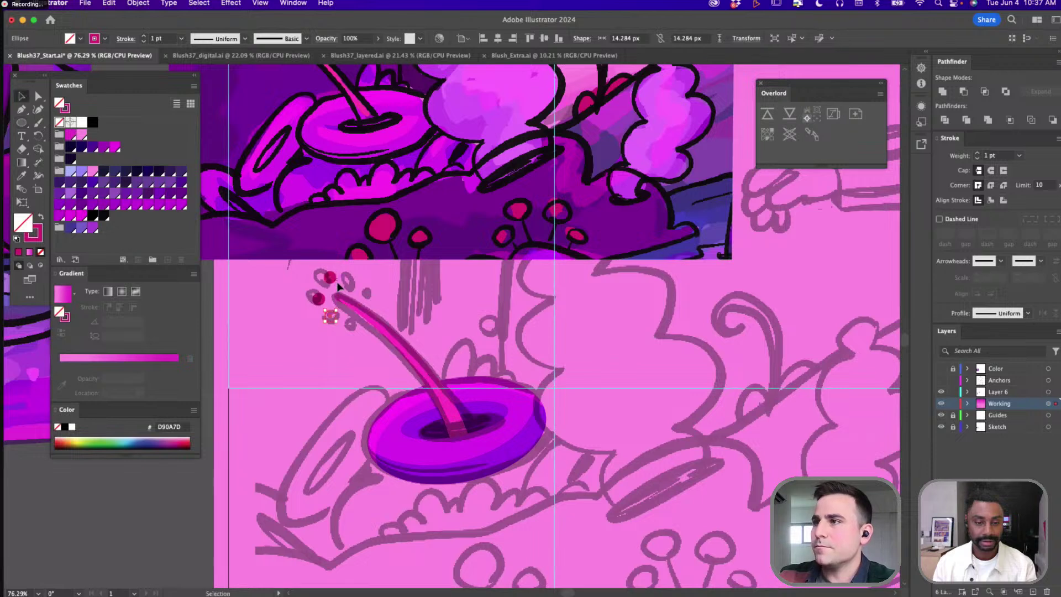
{"action": "mouse_move", "coordinate": [336, 280]}
{"action": "left_mouse_down"}
{"action": "mouse_move", "coordinate": [354, 286]}
{"action": "mouse_move", "coordinate": [345, 323]}
{"action": "mouse_move", "coordinate": [367, 330]}
{"action": "mouse_move", "coordinate": [360, 349]}
{"action": "mouse_move", "coordinate": [349, 329]}
{"action": "mouse_move", "coordinate": [367, 299]}
{"action": "left_mouse_up"}
{"action": "left_click", "coordinate": [332, 316]}
{"action": "key", "text": "shift+x"}
{"action": "key", "text": "a"}
{"action": "left_click", "coordinate": [361, 349]}
{"action": "key", "text": "v"}
Group the six dots around the stamen's tip and select them together with the stamen and the flower ring
{"action": "left_click", "coordinate": [347, 283], "text": "shift"}
{"action": "left_click", "coordinate": [330, 278], "text": "shift"}
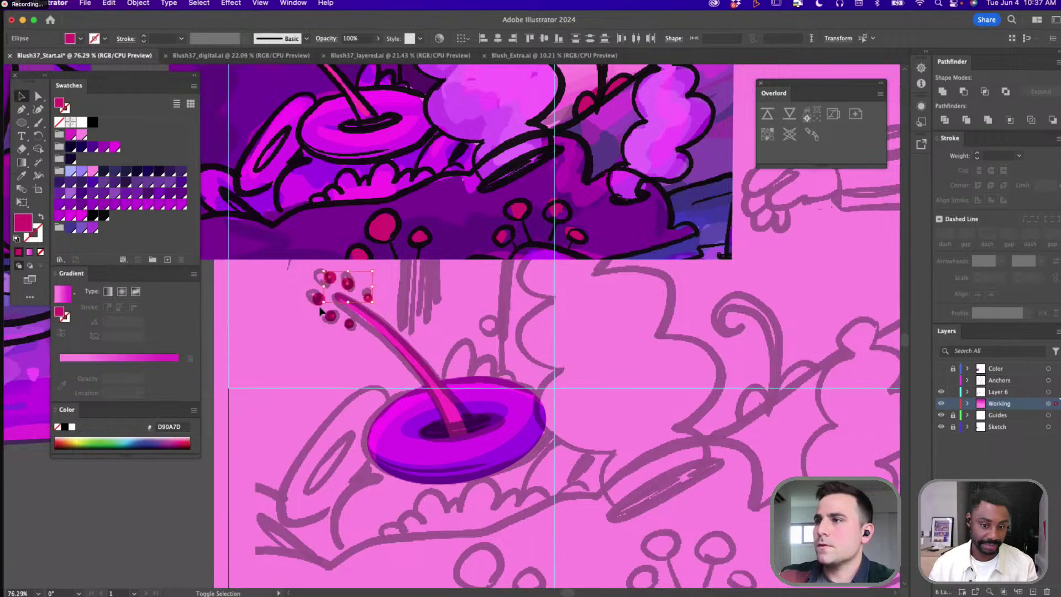
{"action": "left_click", "coordinate": [319, 299], "text": "shift"}
{"action": "left_click", "coordinate": [330, 316], "text": "shift"}
{"action": "left_click", "coordinate": [349, 324], "text": "shift"}
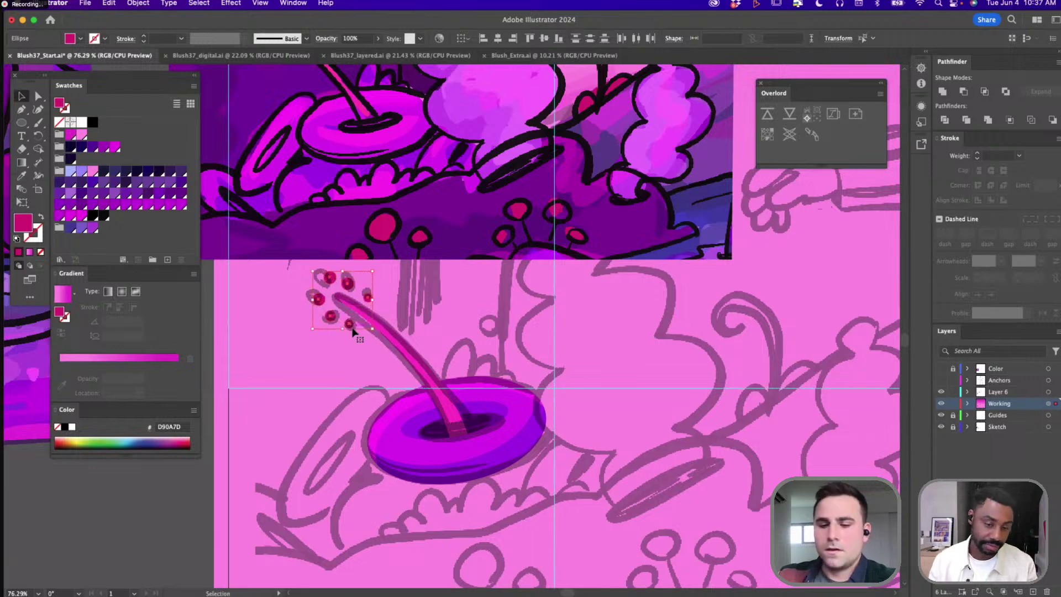
{"action": "key", "text": "super+g"}
{"action": "scroll", "coordinate": [396, 317], "scroll_direction": "down", "scroll_amount": 2, "text": "alt"}
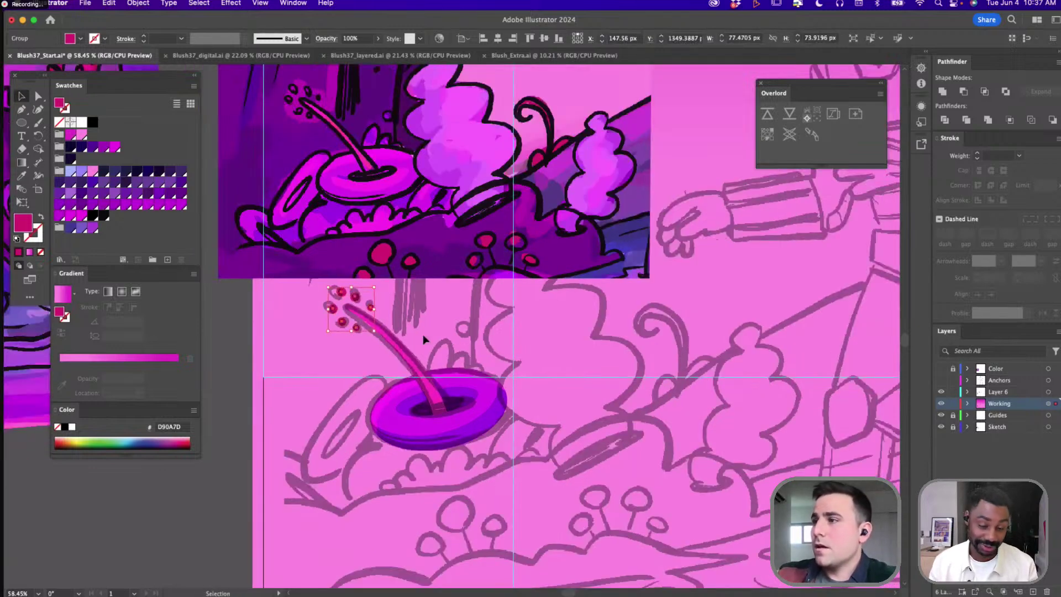
{"action": "scroll", "coordinate": [470, 407], "scroll_direction": "down", "scroll_amount": 1}
{"action": "key", "text": "p"}
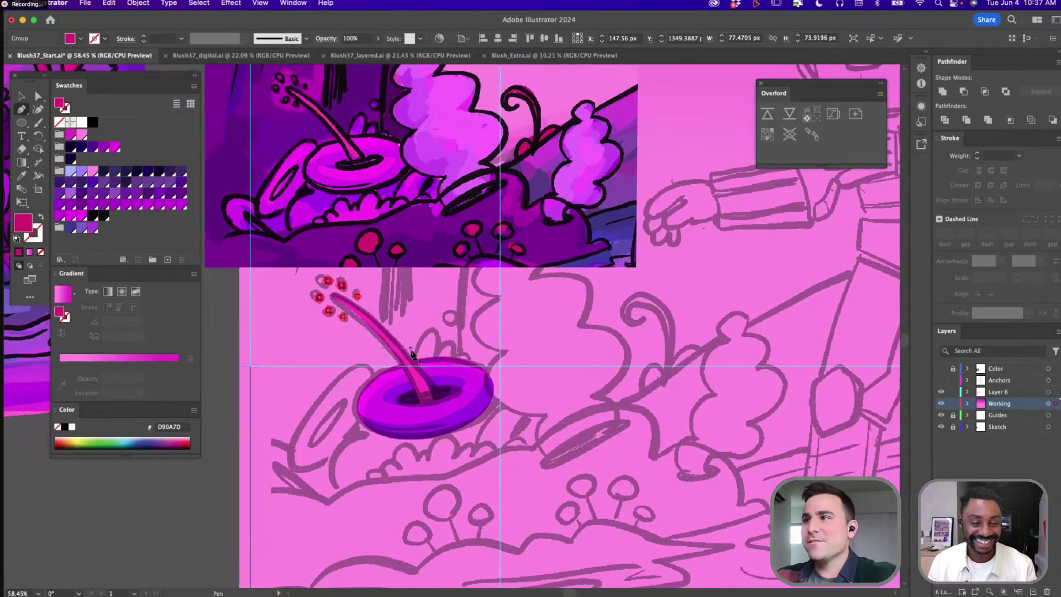
{"action": "key", "text": "a"}
{"action": "left_click_drag", "start_coordinate": [299, 278], "coordinate": [489, 422]}
{"action": "key", "text": "plus"}
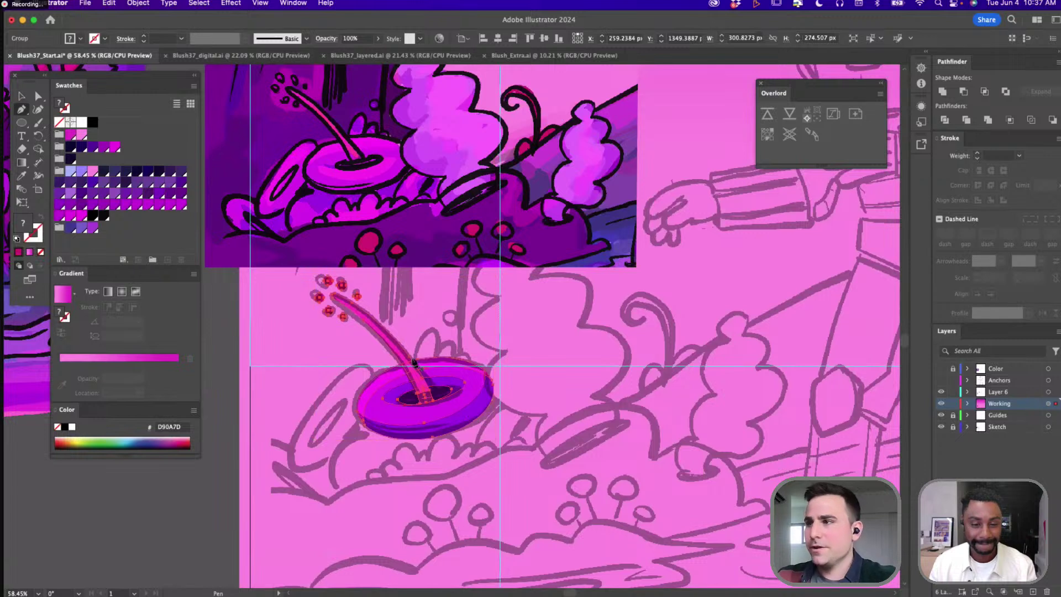
Trace the three sketched pointed petals behind the flower ring's back rim as one closed shape with the Pen tool
{"action": "key", "text": "p"}
{"action": "left_click", "coordinate": [410, 346]}
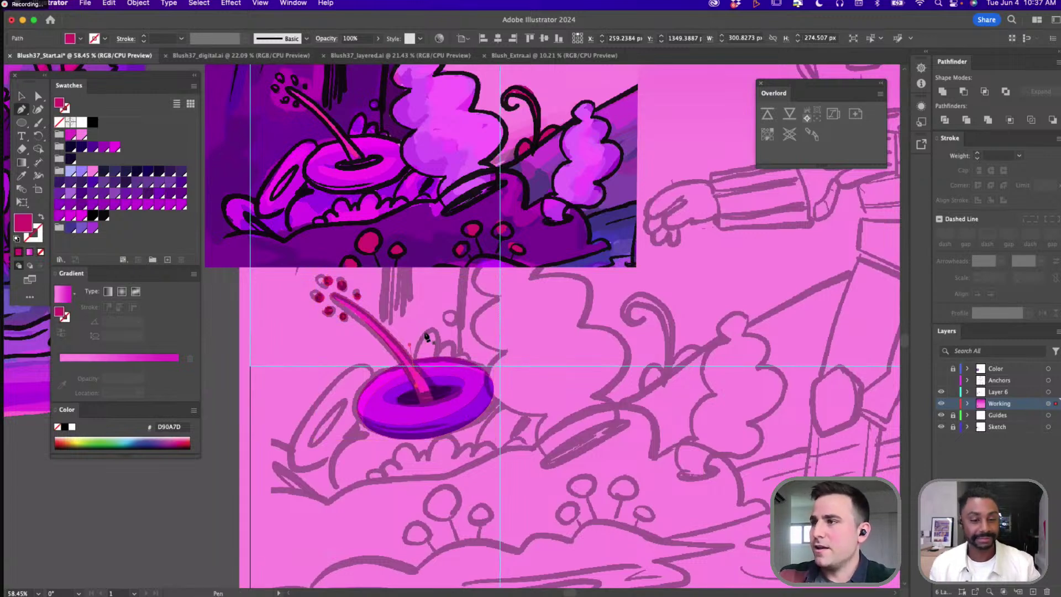
{"action": "left_click", "coordinate": [438, 356]}
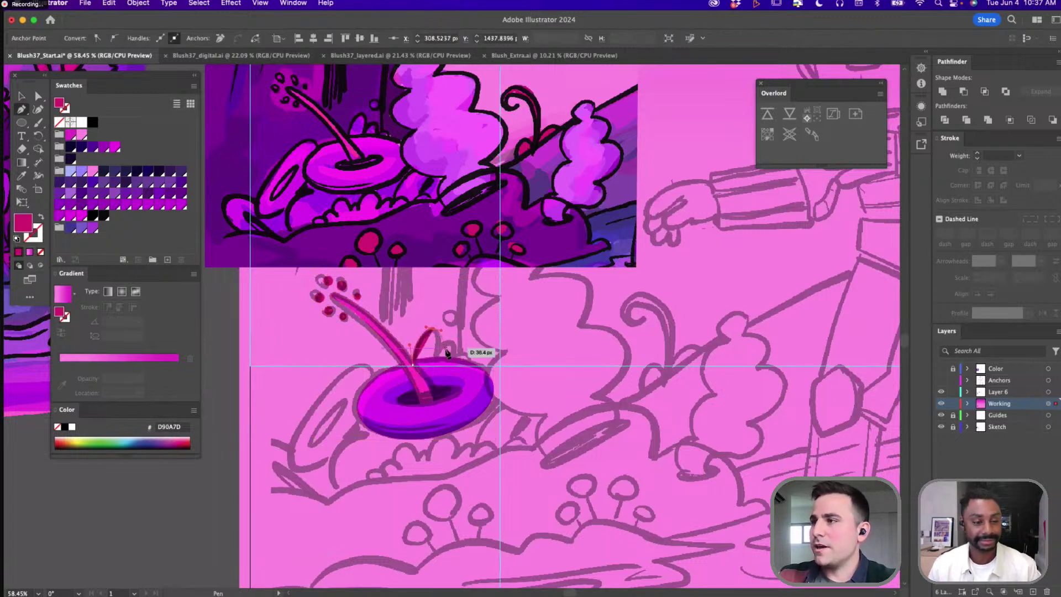
{"action": "left_click", "coordinate": [438, 361]}
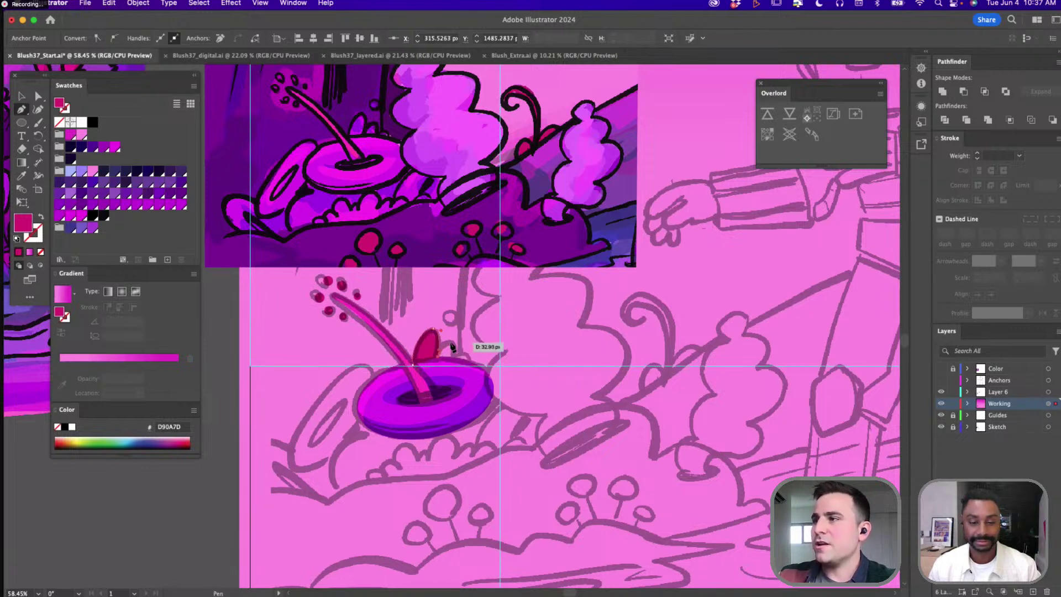
{"action": "left_click", "coordinate": [459, 358]}
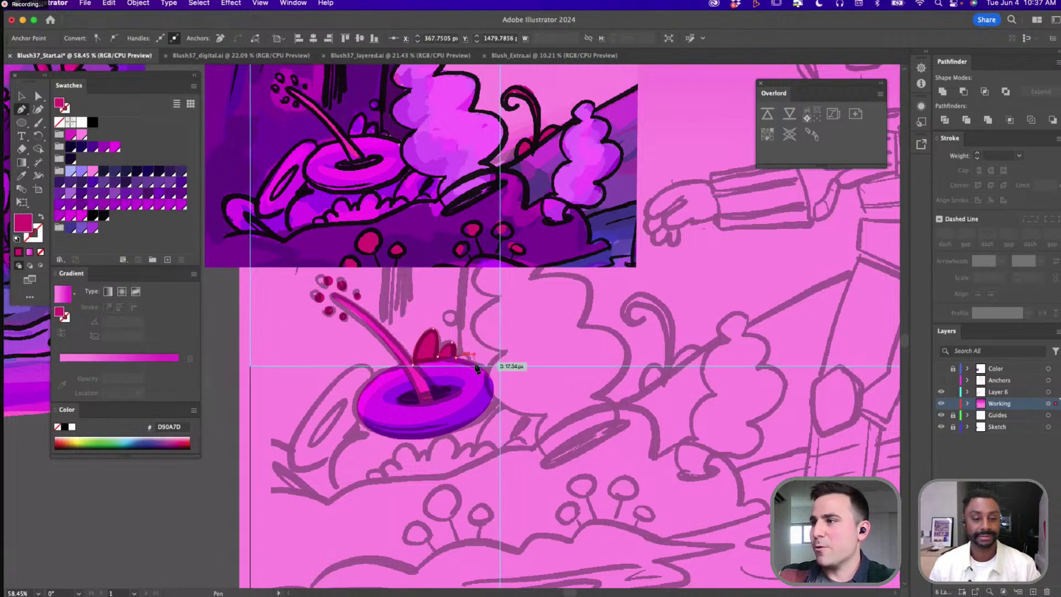
{"action": "left_click", "coordinate": [470, 365]}
{"action": "left_click", "coordinate": [412, 374]}
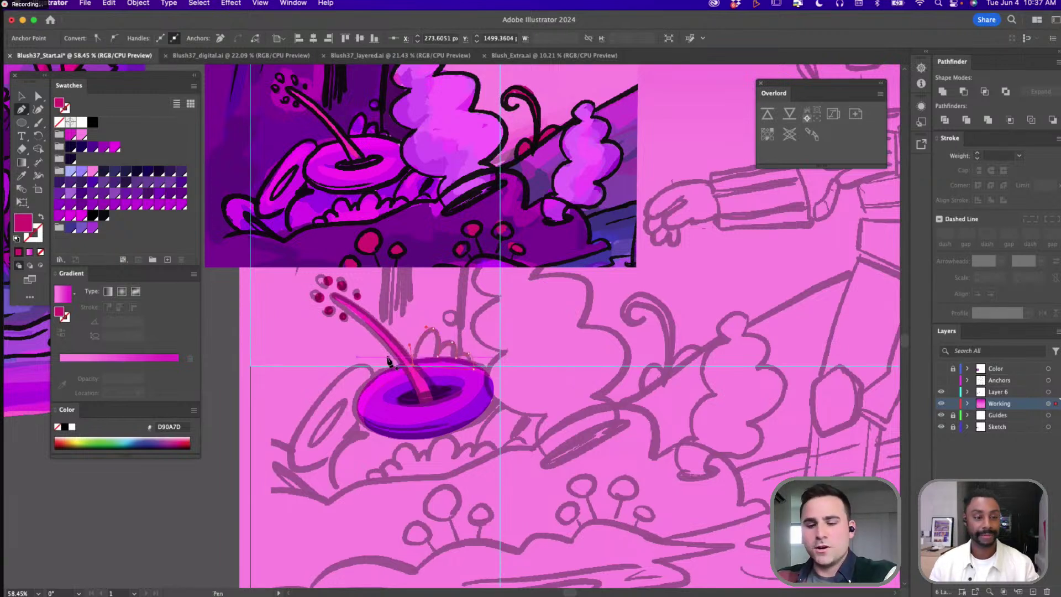
Fill the petal cluster behind the ring with the purple sampled from the matching petals in the reference image
{"action": "key", "text": "i"}
{"action": "left_click", "coordinate": [365, 114]}
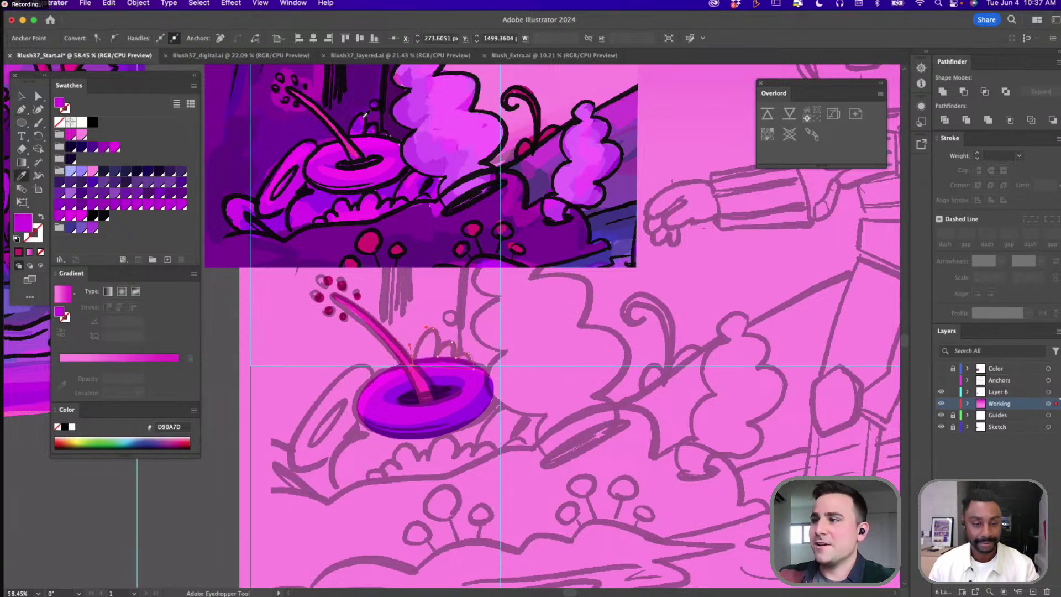
{"action": "left_click", "coordinate": [362, 117]}
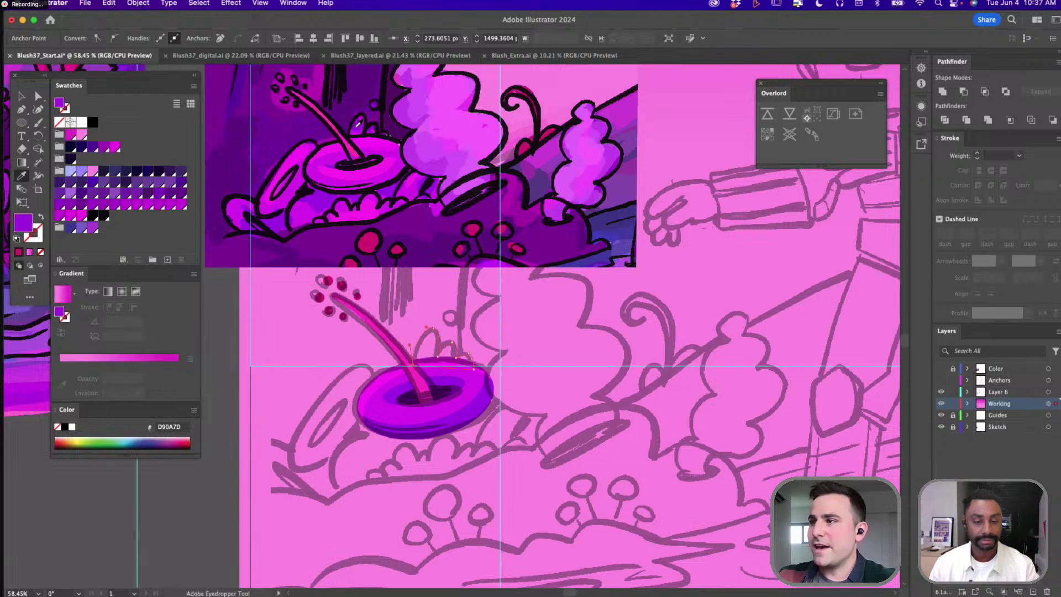
{"action": "left_click", "coordinate": [357, 125]}
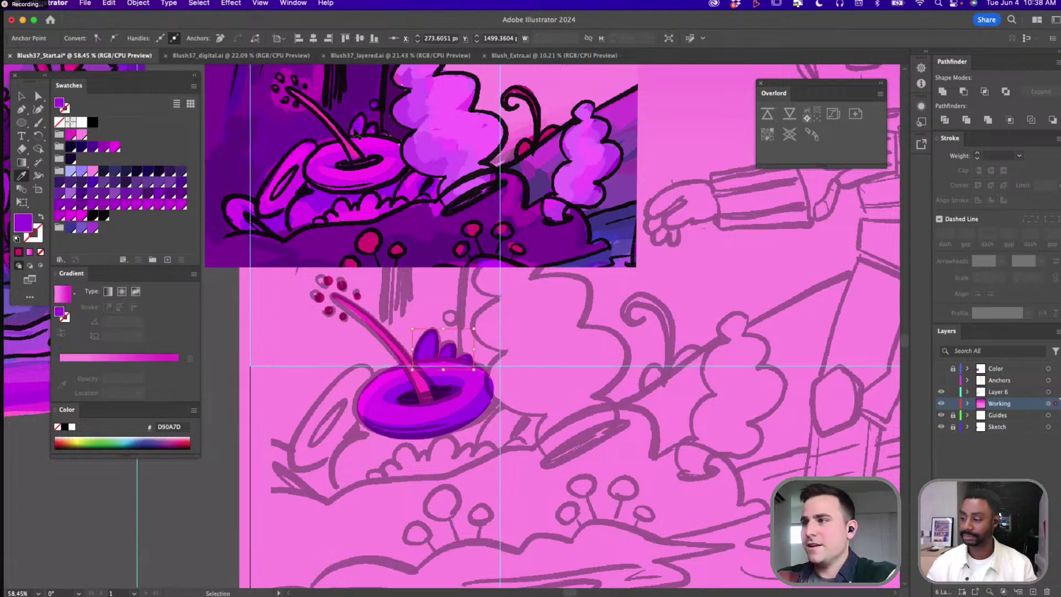
{"action": "key", "text": "v"}
{"action": "left_click", "coordinate": [519, 343]}
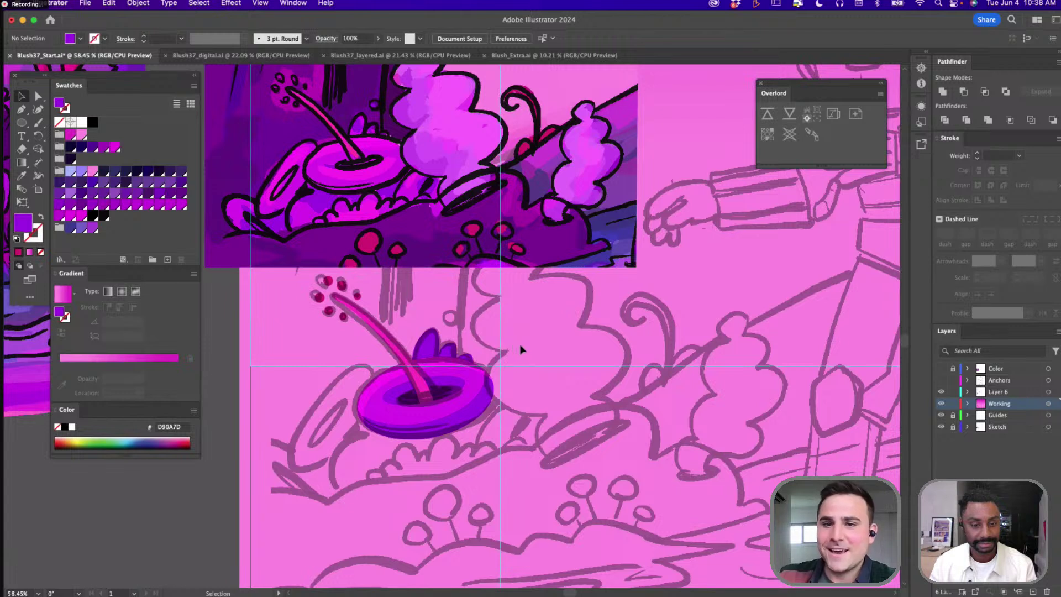
Add a circle about 20 px wide on the sketched dot above the petal cluster, filled with the purple sampled from the reference image
{"action": "scroll", "coordinate": [569, 381], "scroll_direction": "right", "scroll_amount": 2}
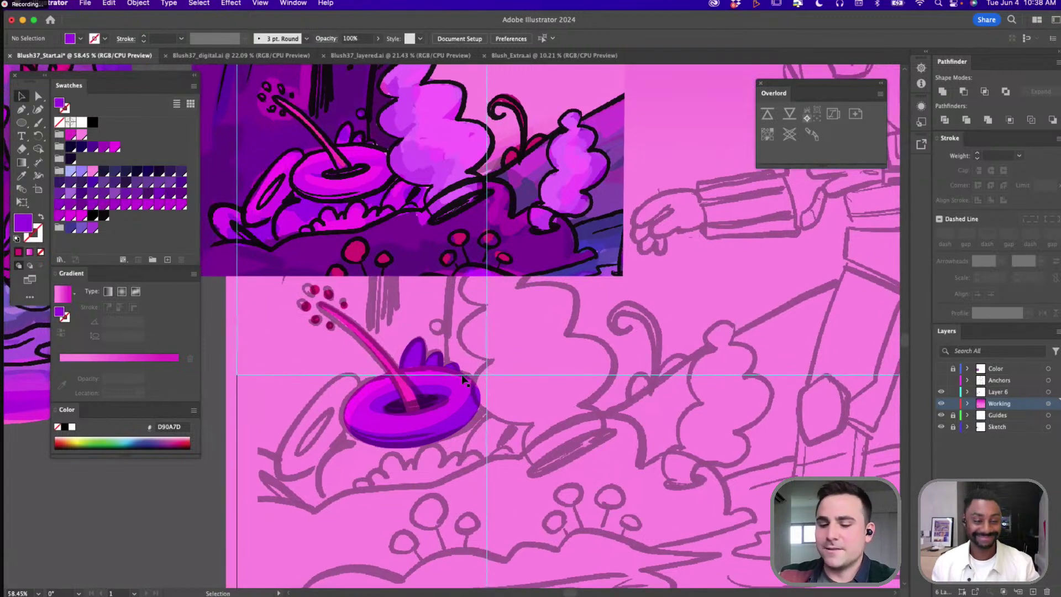
{"action": "key", "text": "l"}
{"action": "left_click_drag", "start_coordinate": [434, 326], "coordinate": [440, 335]}
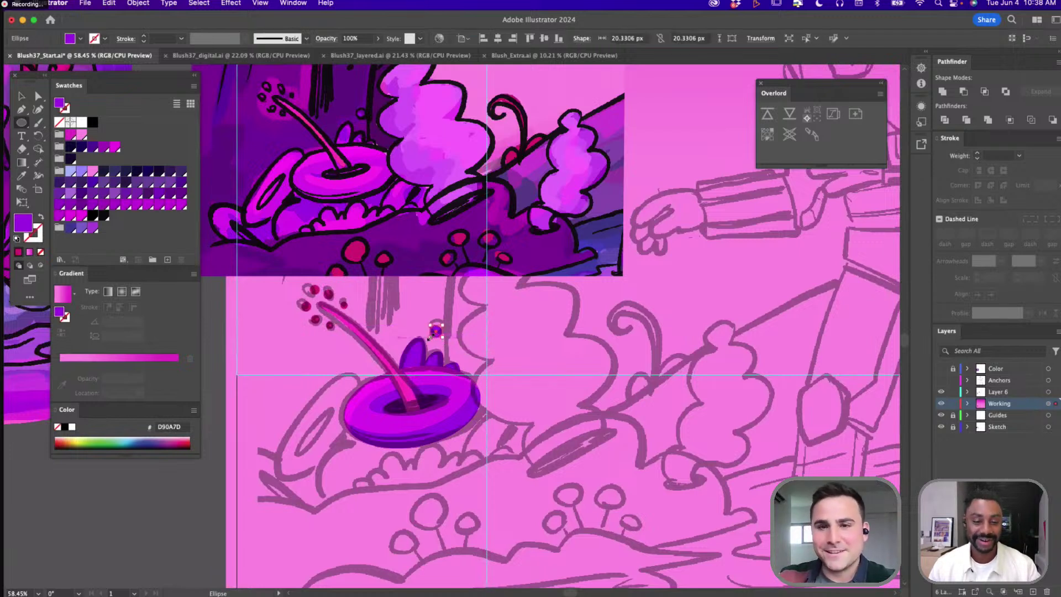
{"action": "key", "text": "i"}
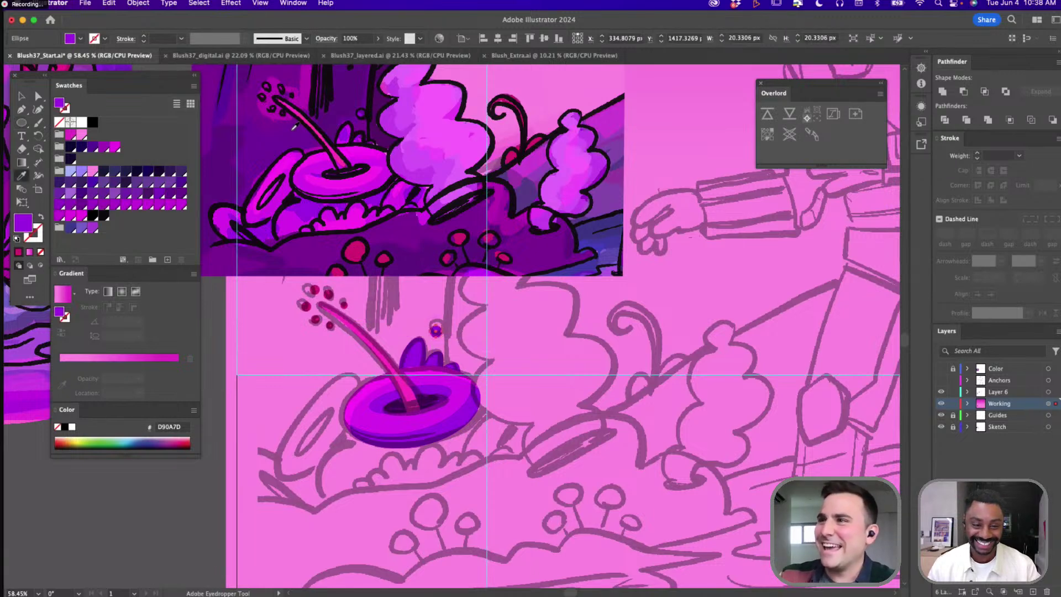
{"action": "left_click", "coordinate": [269, 102]}
{"action": "key", "text": "super+shift+a"}
{"action": "key", "text": "v"}
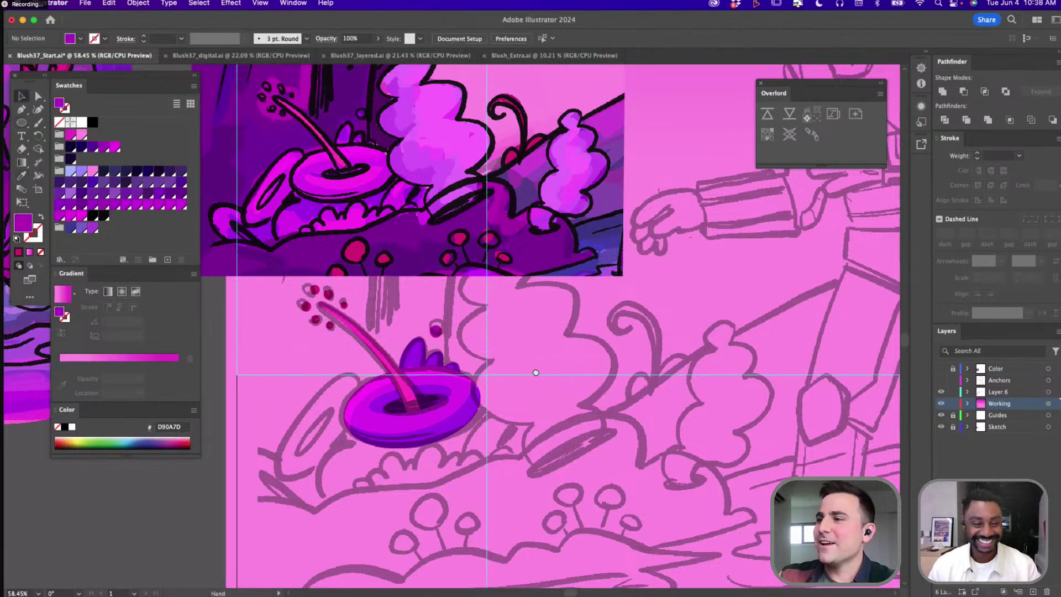
Try to select the flower ring's shapes and place a copy over the neighbouring sketched ring
{"action": "scroll", "coordinate": [528, 346], "scroll_direction": "down", "scroll_amount": 2}
{"action": "left_click_drag", "start_coordinate": [492, 358], "coordinate": [489, 345]}
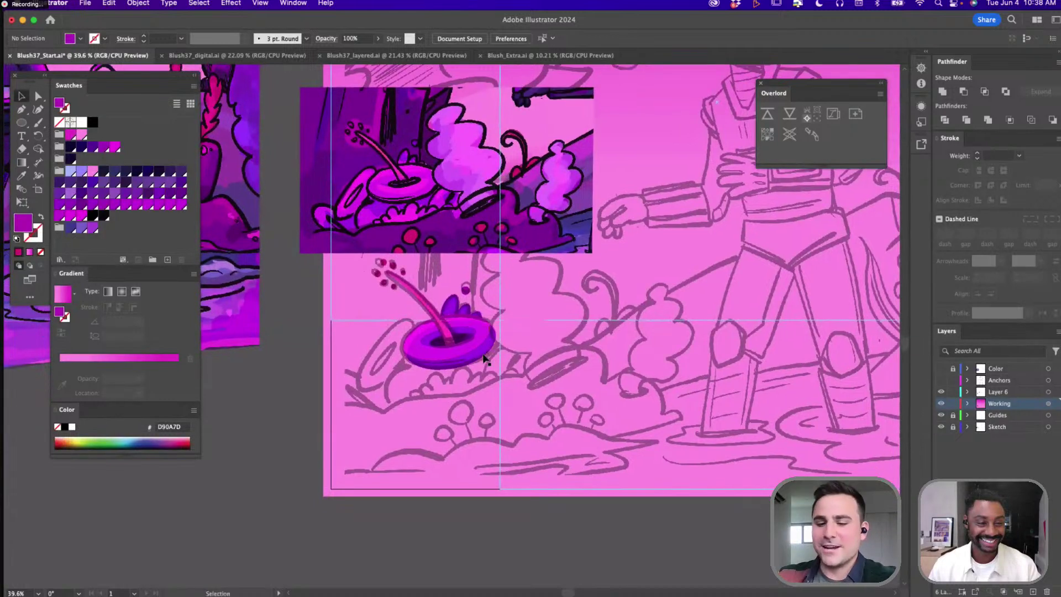
{"action": "key", "text": "a"}
{"action": "left_click", "coordinate": [462, 339]}
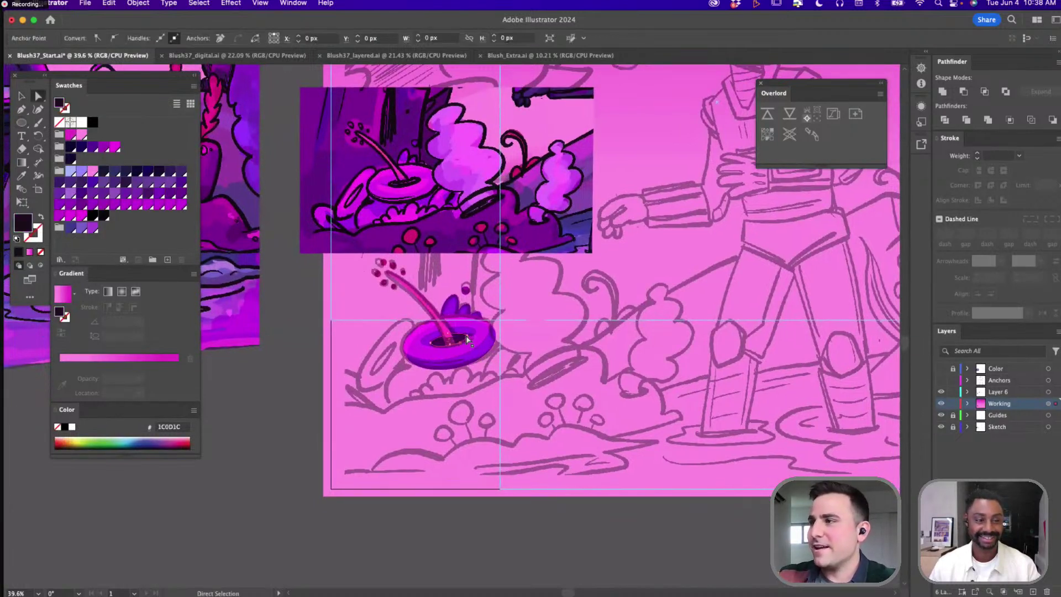
{"action": "left_click", "coordinate": [437, 334]}
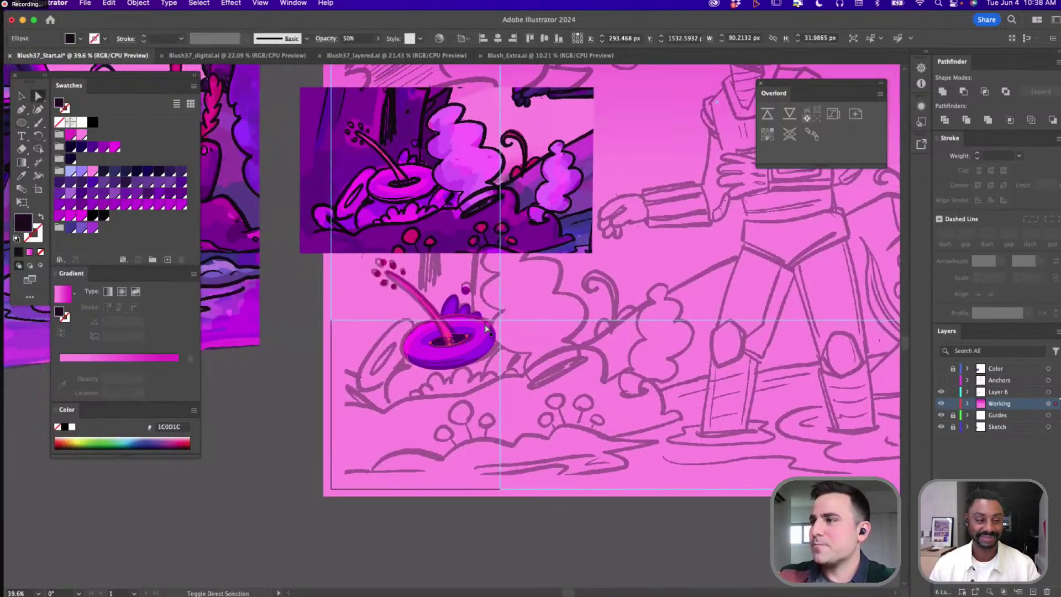
{"action": "left_click", "coordinate": [425, 332]}
{"action": "left_click", "coordinate": [425, 335]}
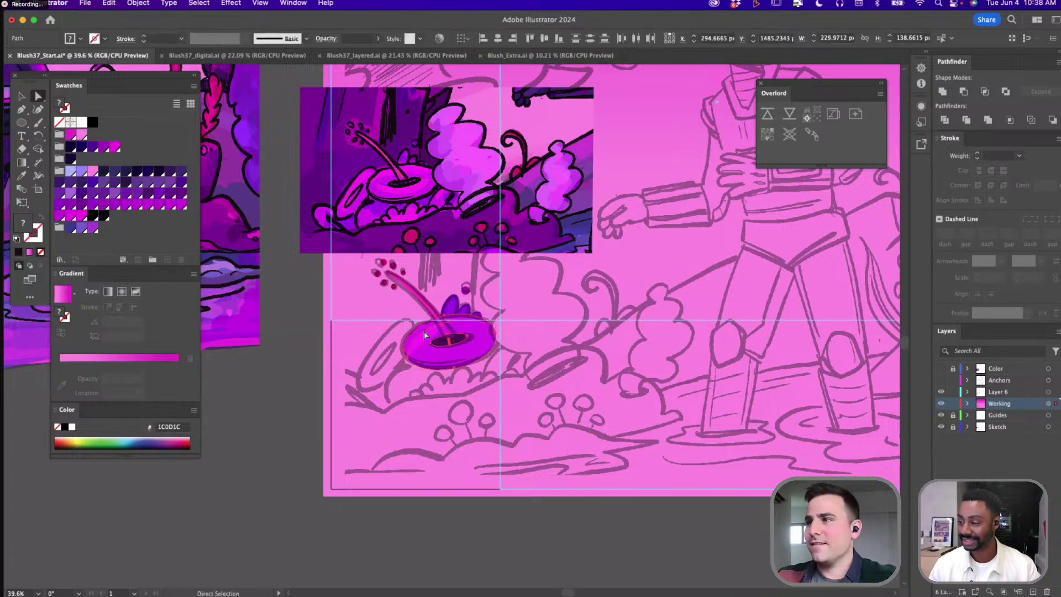
{"action": "left_click", "coordinate": [445, 333]}
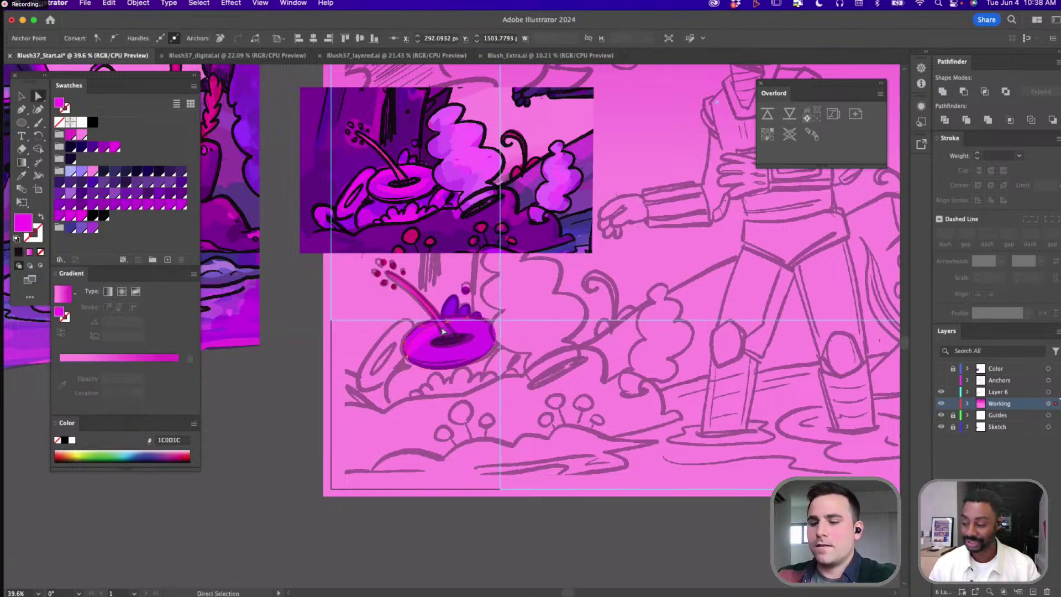
{"action": "key", "text": "v"}
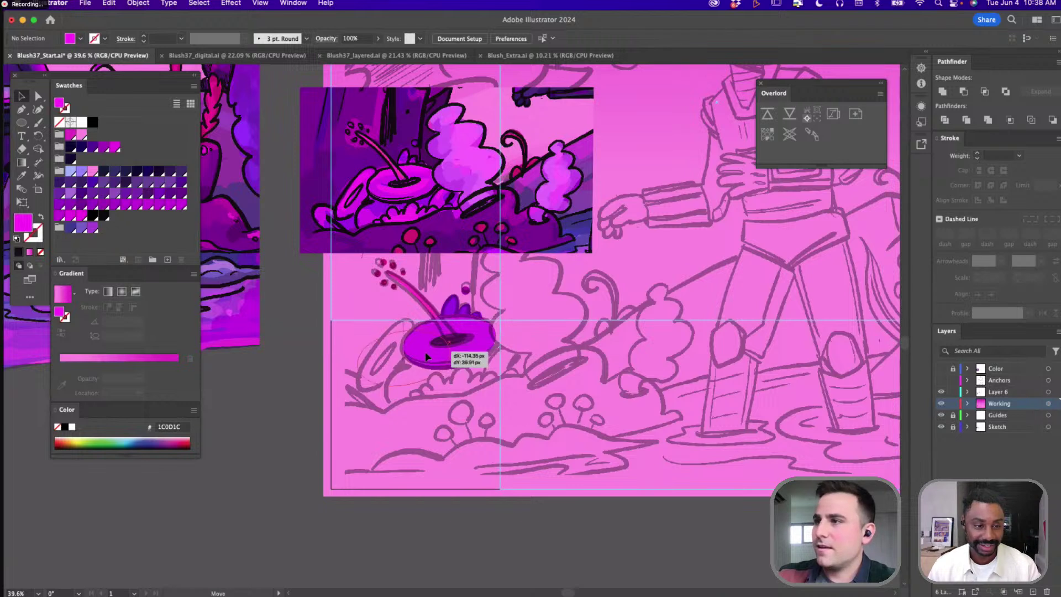
{"action": "left_click", "coordinate": [426, 352]}
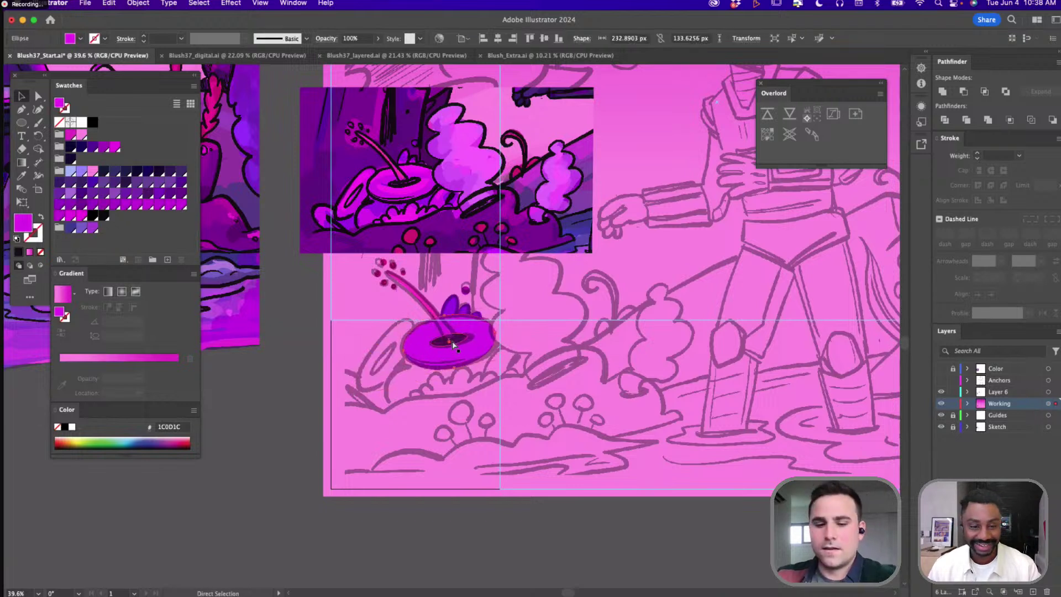
Group a copy of the flower ring and fit it, tilted and narrowed to about 154 px, to the smaller sketched ring beside it
{"action": "key", "text": "l"}
{"action": "mouse_move", "coordinate": [452, 340]}
{"action": "left_mouse_down"}
{"action": "mouse_move", "coordinate": [422, 354]}
{"action": "mouse_move", "coordinate": [477, 333]}
{"action": "mouse_move", "coordinate": [451, 354]}
{"action": "left_mouse_up"}
{"action": "left_click", "coordinate": [479, 336], "text": "shift"}
{"action": "key", "text": "super+z"}
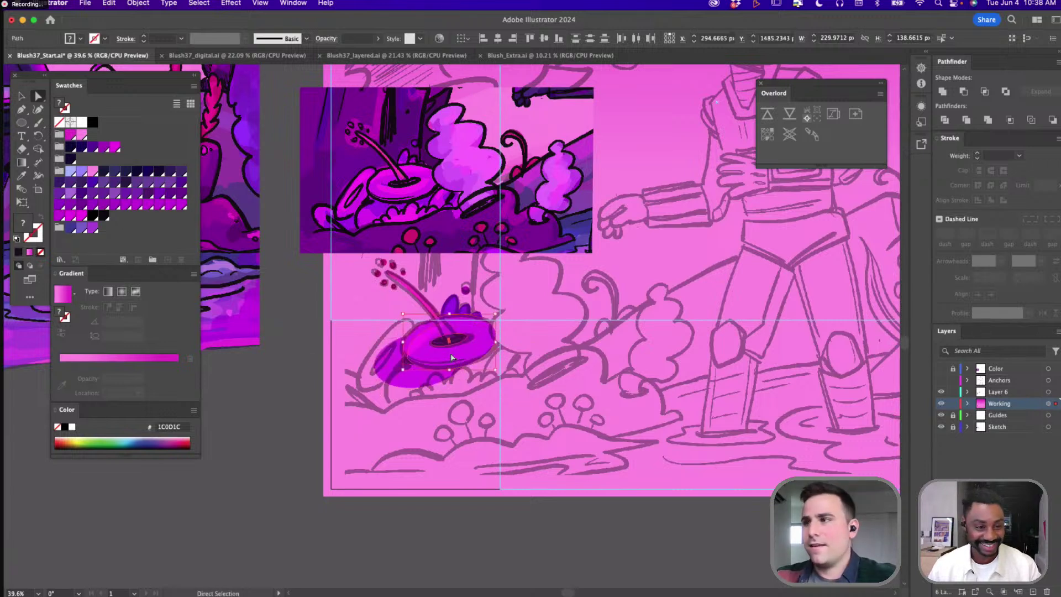
{"action": "key", "text": "super+shift+z"}
{"action": "key", "text": "super+g"}
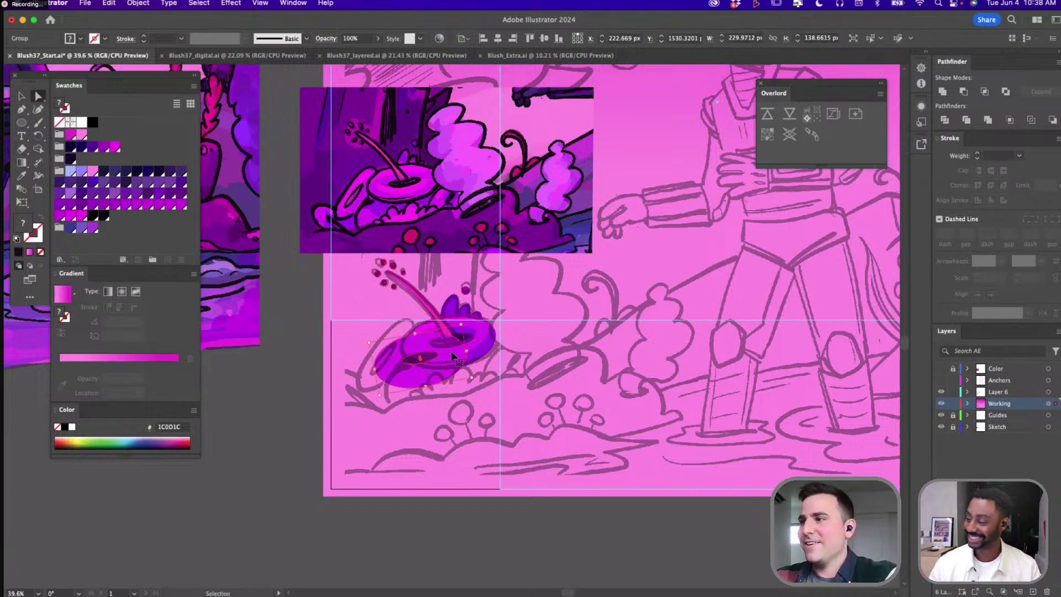
{"action": "left_click_drag", "start_coordinate": [464, 348], "coordinate": [414, 325]}
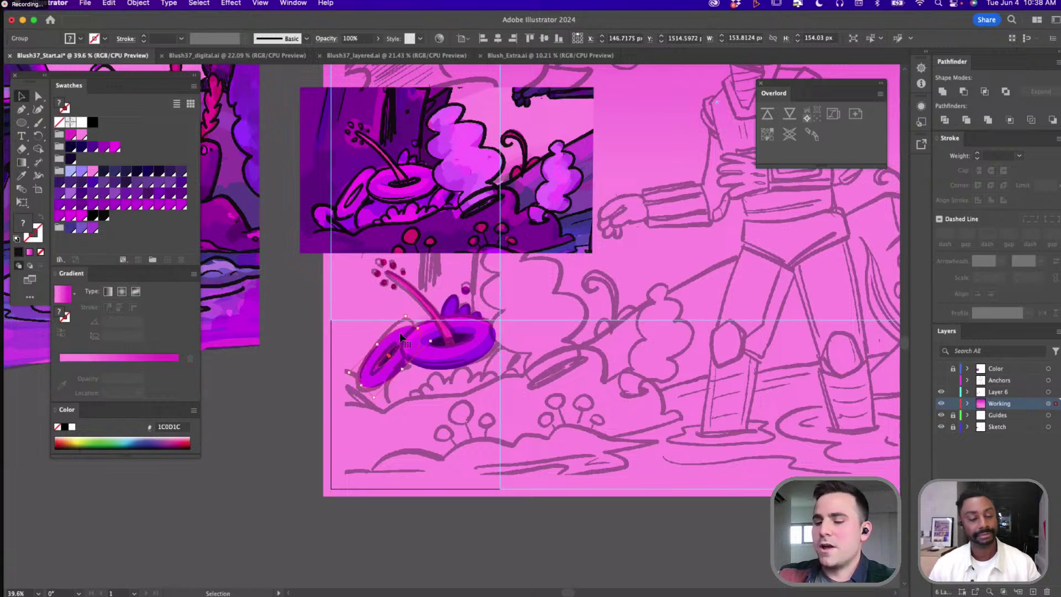
{"action": "key", "text": "a"}
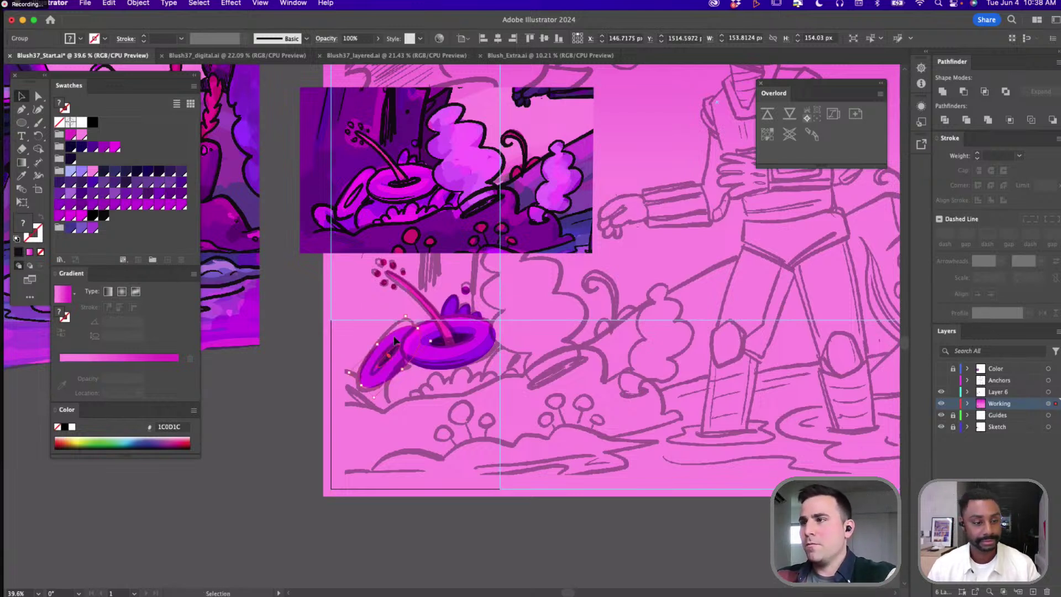
{"action": "left_click", "coordinate": [365, 307]}
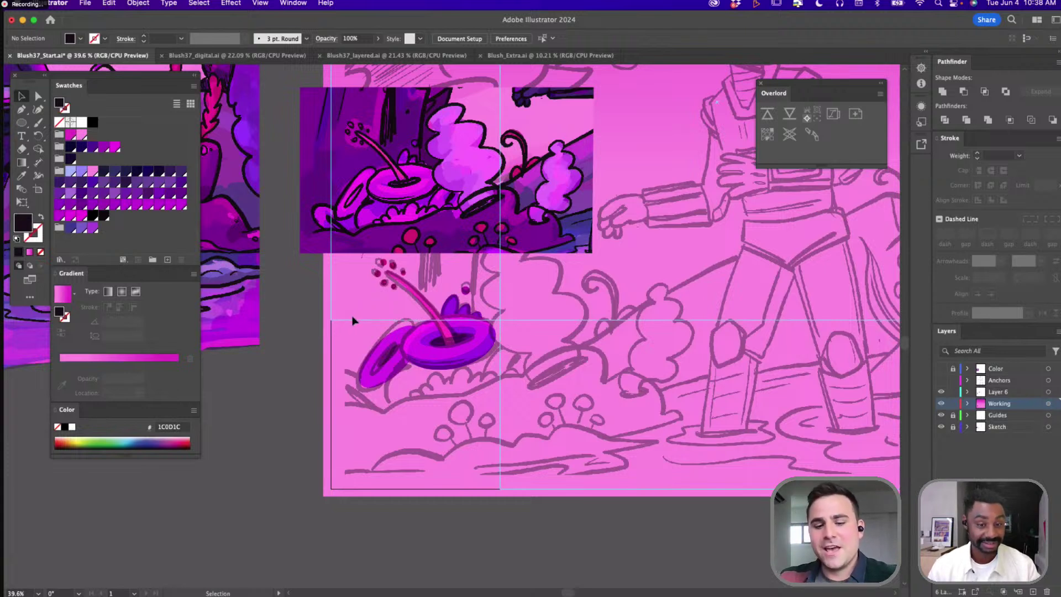
Trace the sketched bumpy foreground mound as one closed shape with the Pen tool, extending it past the artboard's left edge
{"action": "scroll", "coordinate": [477, 393], "scroll_direction": "right", "scroll_amount": 2}
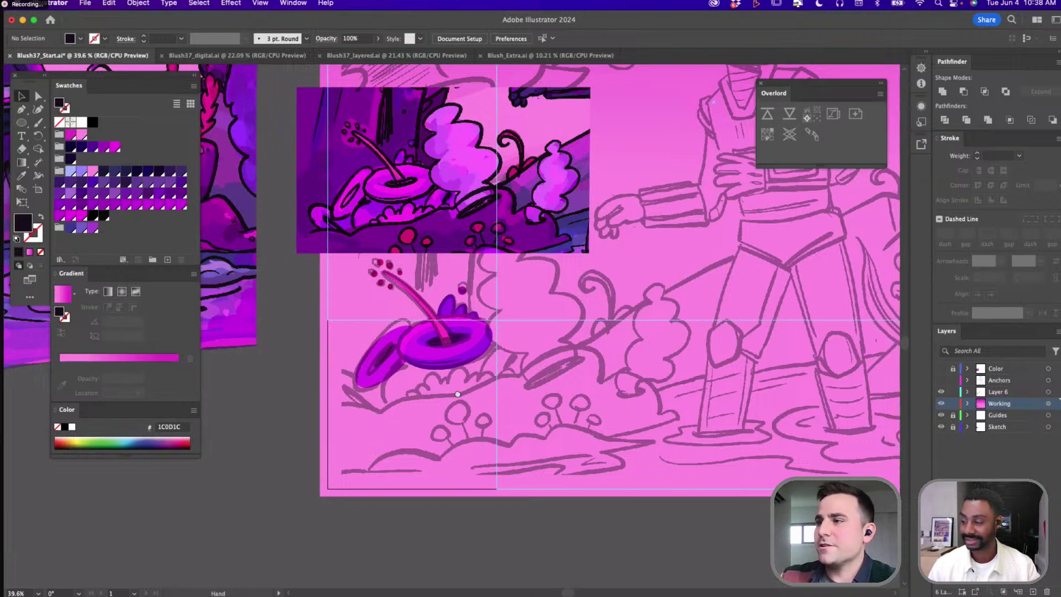
{"action": "key", "text": "p"}
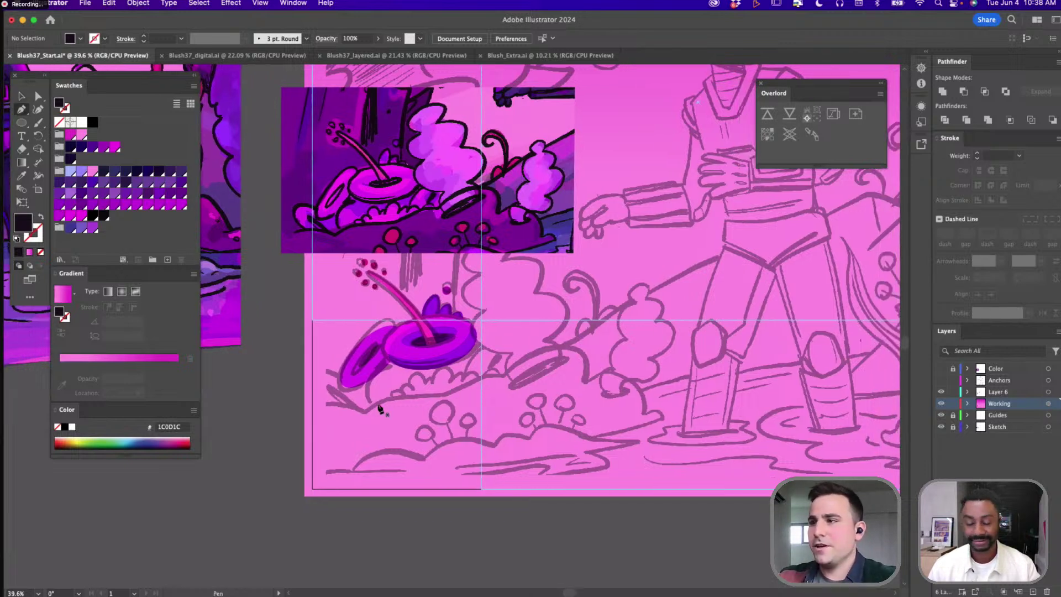
{"action": "left_click", "coordinate": [298, 409]}
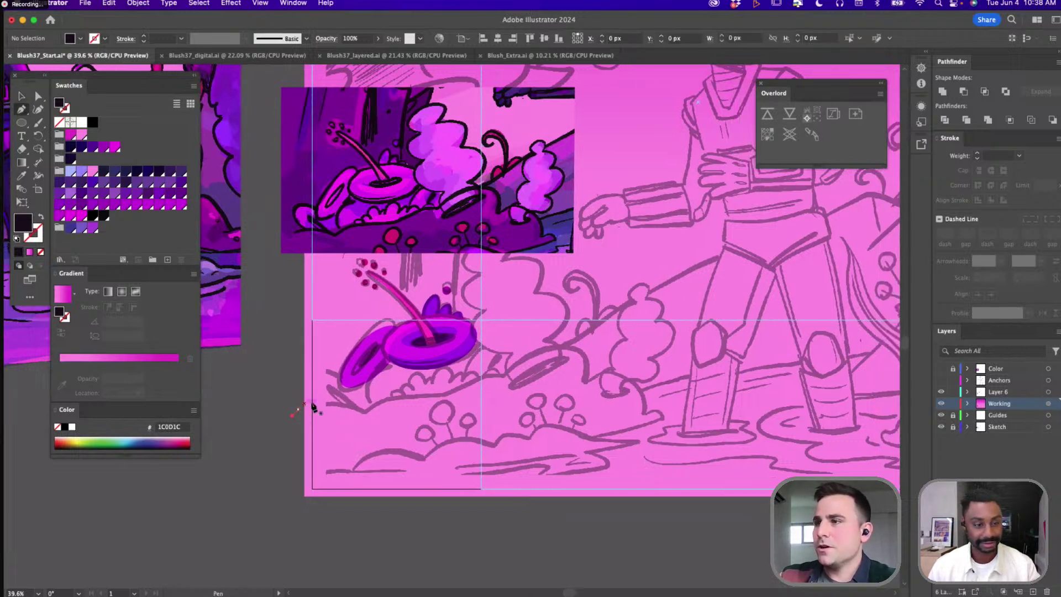
{"action": "left_click", "coordinate": [365, 412]}
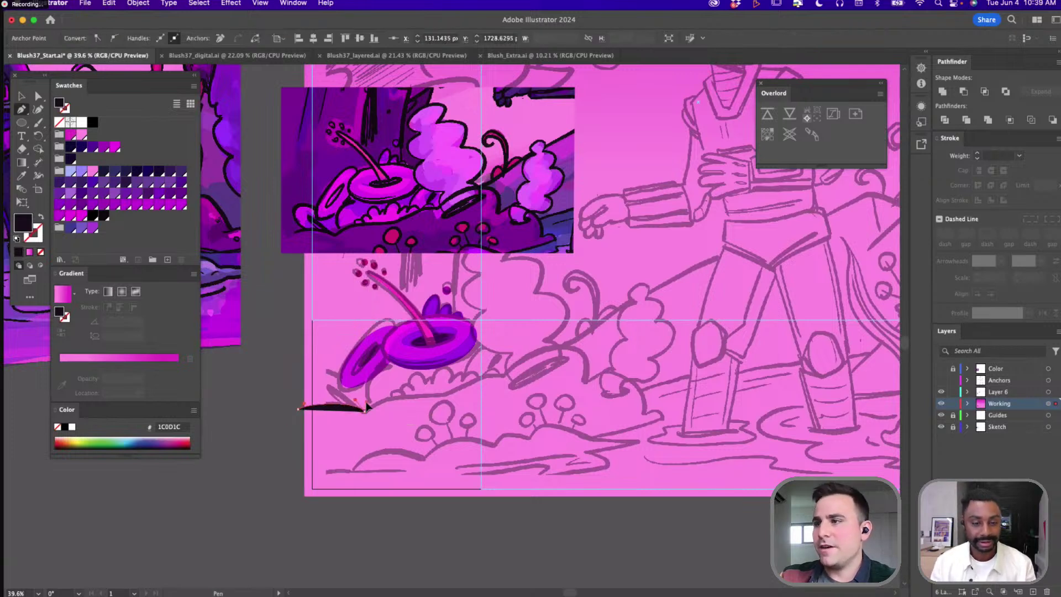
{"action": "left_click", "coordinate": [445, 395]}
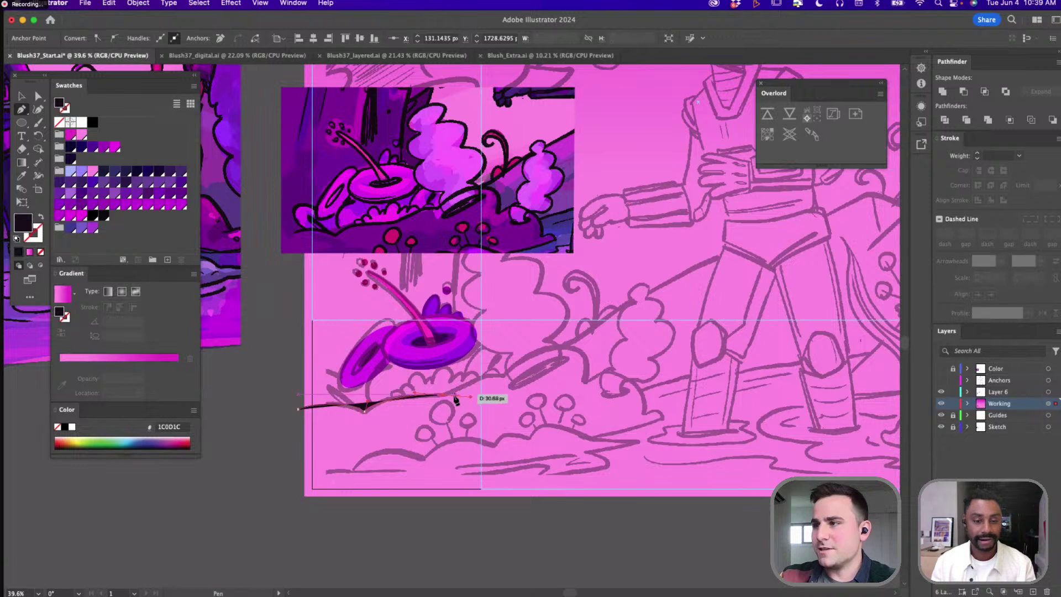
{"action": "left_click", "coordinate": [504, 376]}
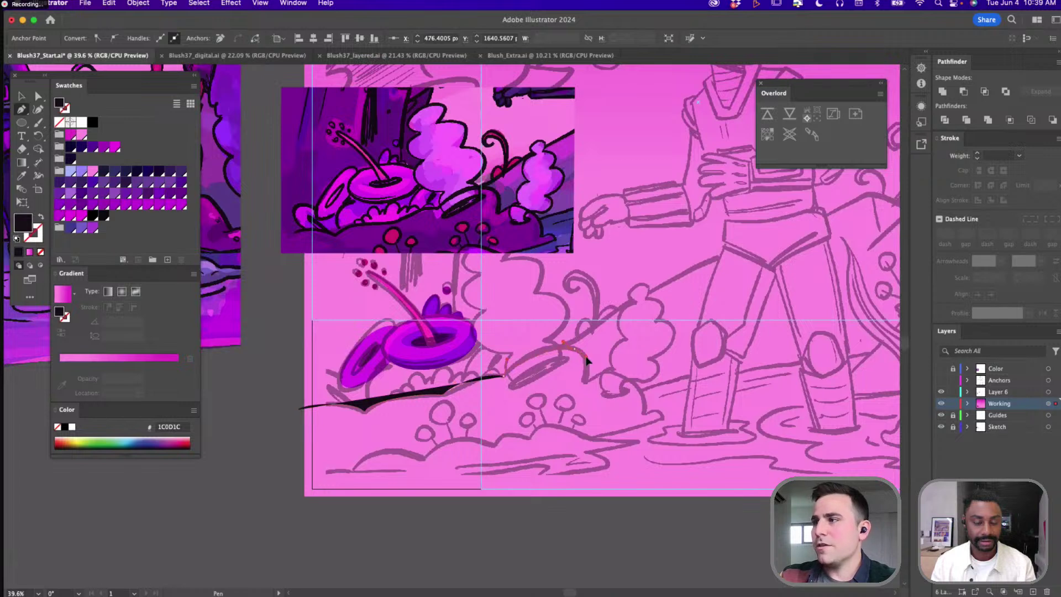
{"action": "left_click", "coordinate": [586, 379]}
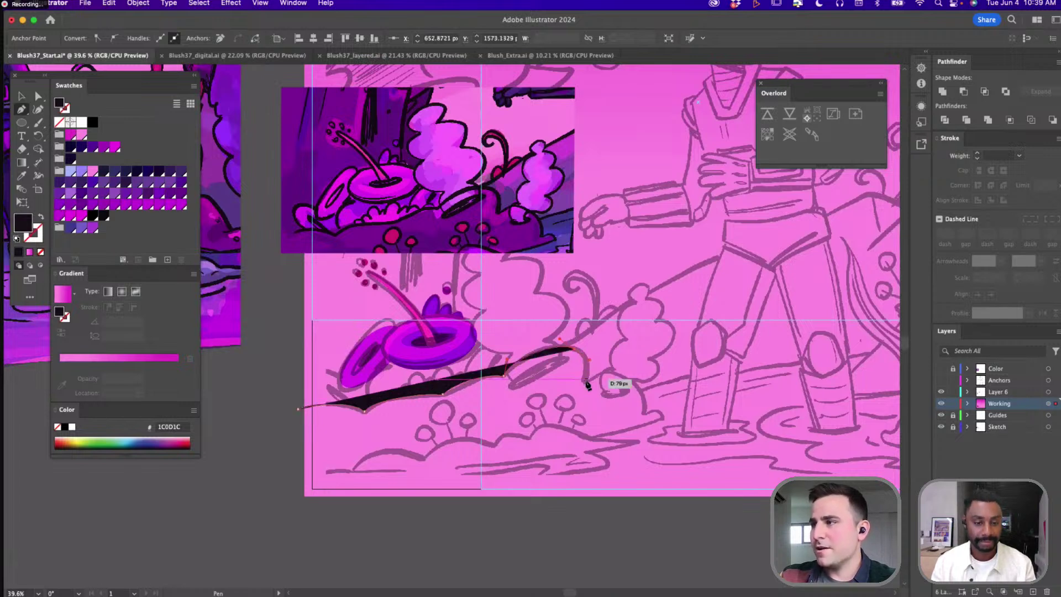
{"action": "left_click", "coordinate": [626, 373]}
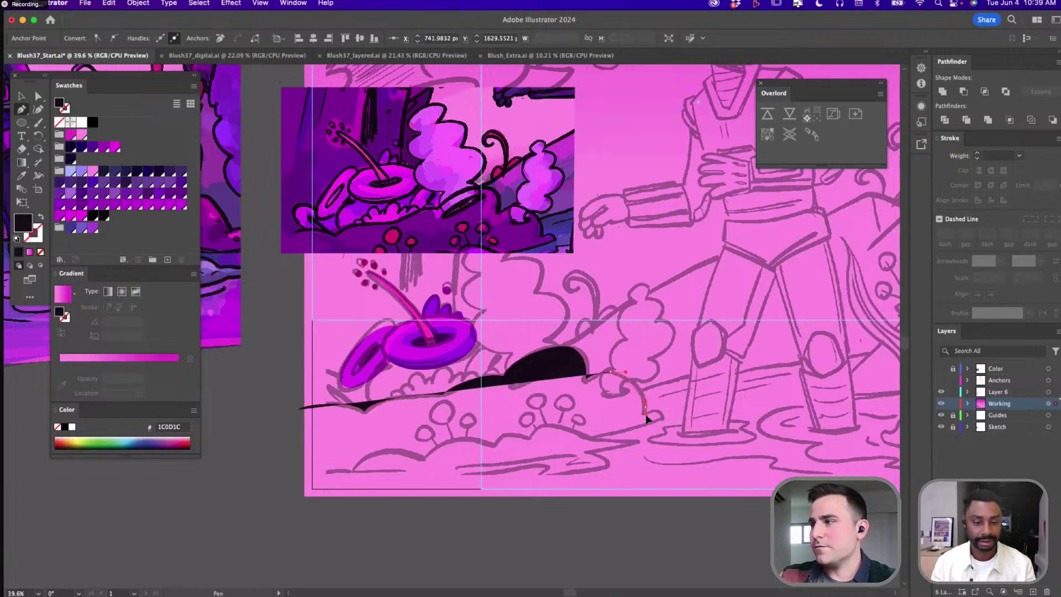
{"action": "left_click", "coordinate": [646, 407]}
{"action": "left_click_drag", "start_coordinate": [645, 408], "coordinate": [667, 426]}
{"action": "left_click", "coordinate": [552, 449]}
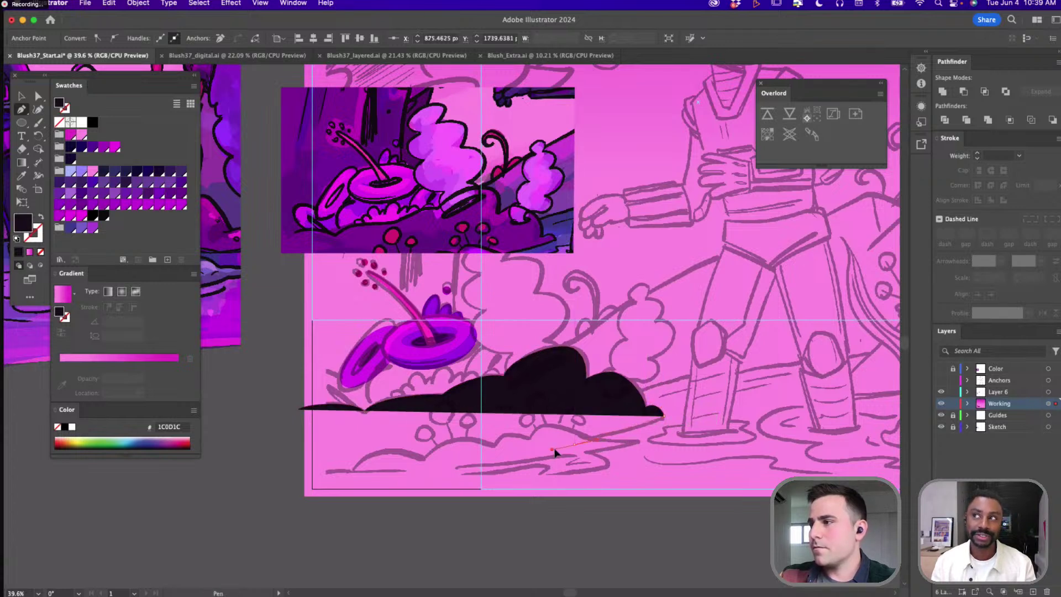
{"action": "left_click", "coordinate": [298, 481]}
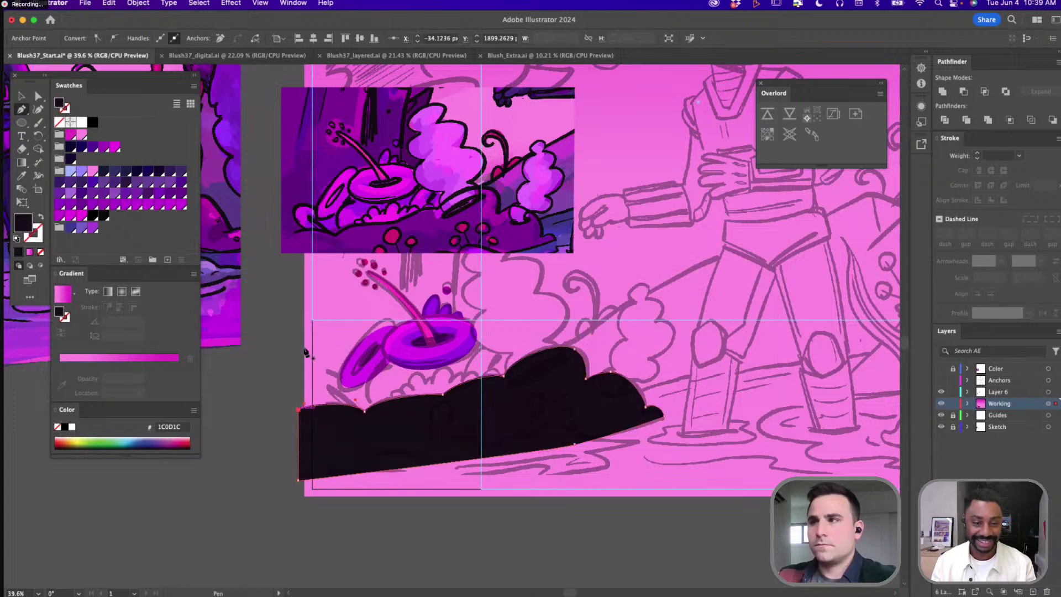
Fill the foreground mound with the dark purple sampled from the ground in the reference image
{"action": "key", "text": "i"}
{"action": "left_click", "coordinate": [339, 238]}
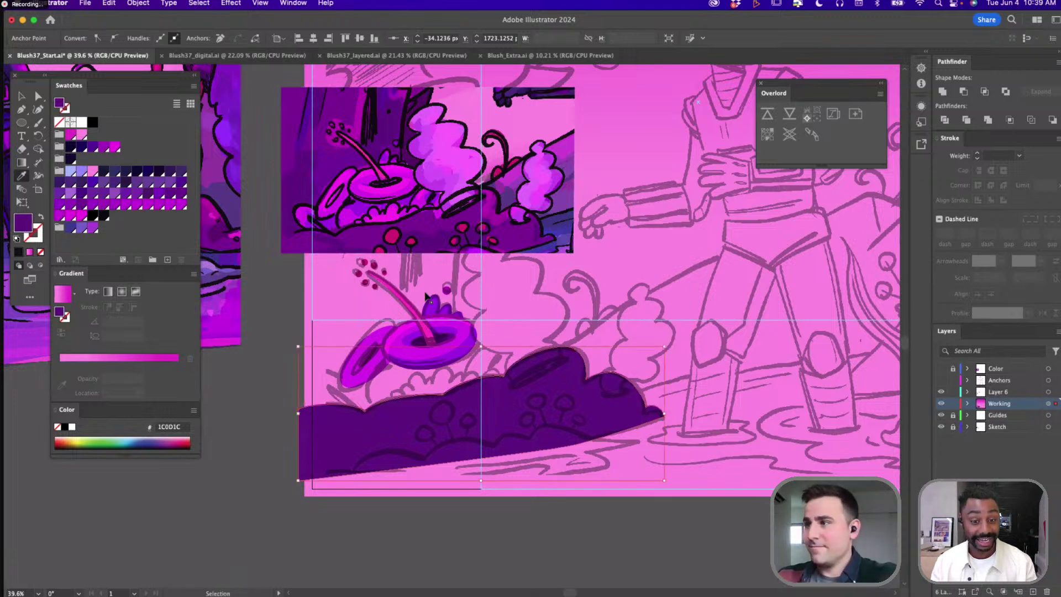
{"action": "key", "text": "v"}
{"action": "key", "text": "i"}
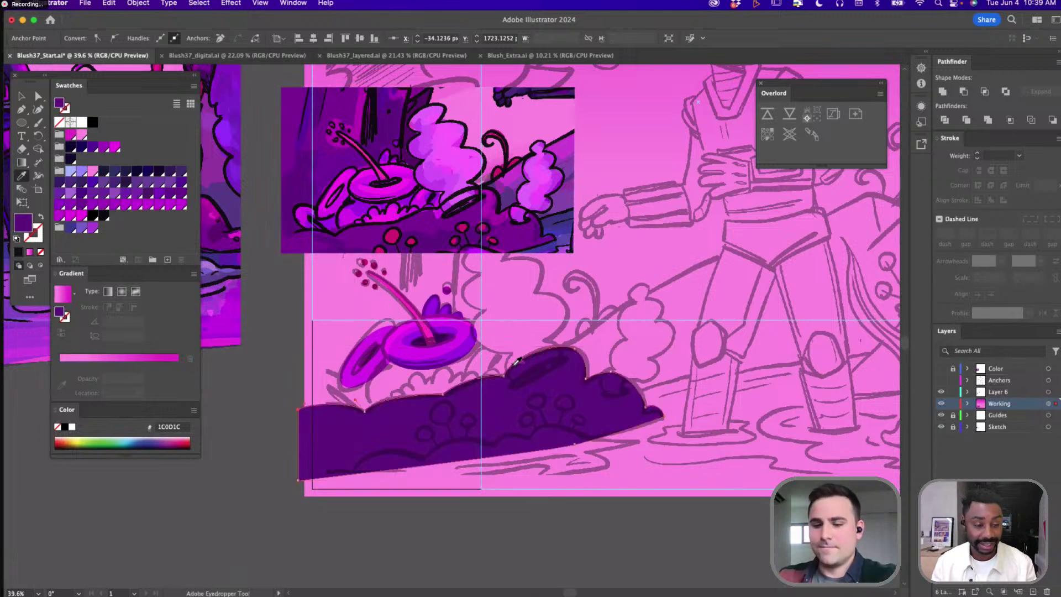
Draw a closed shape over the mound's upper part, its lower edge following the bumps slightly below the mound's outline
{"action": "key", "text": "p"}
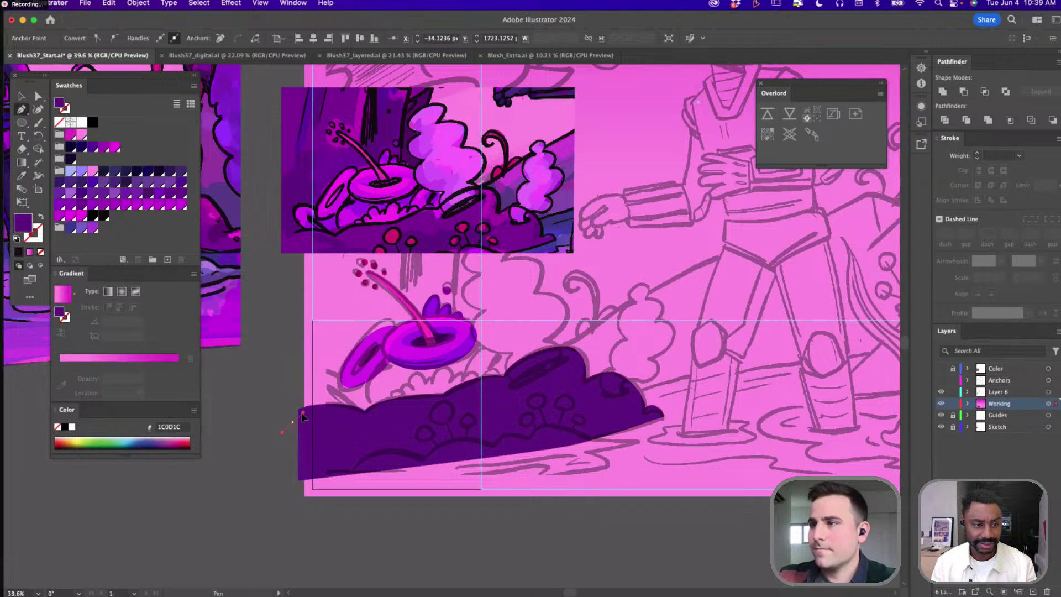
{"action": "left_click", "coordinate": [293, 422]}
{"action": "left_click_drag", "start_coordinate": [357, 416], "coordinate": [374, 433]}
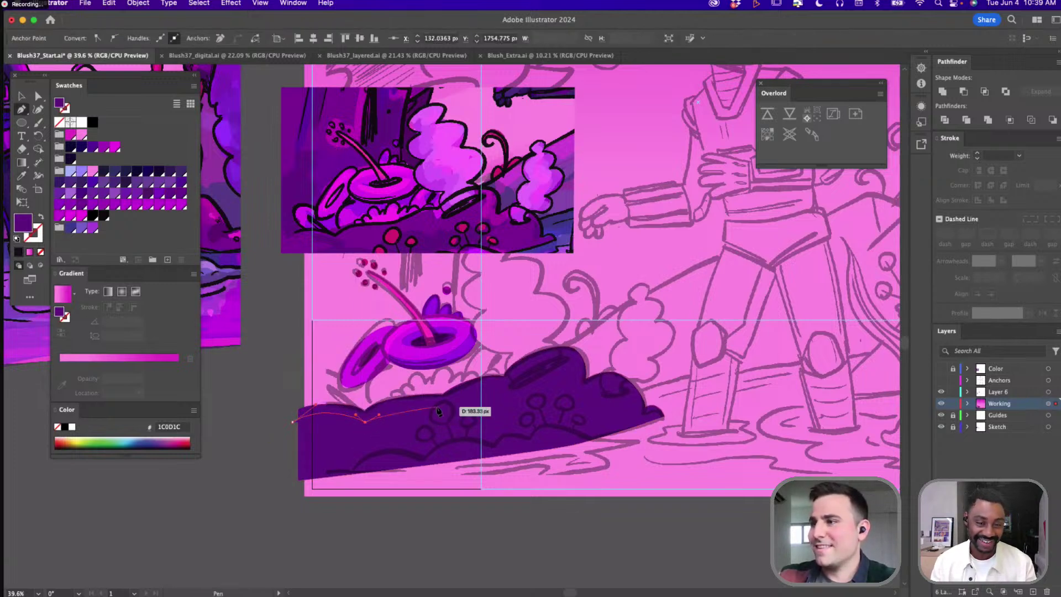
{"action": "left_click_drag", "start_coordinate": [440, 406], "coordinate": [510, 389]}
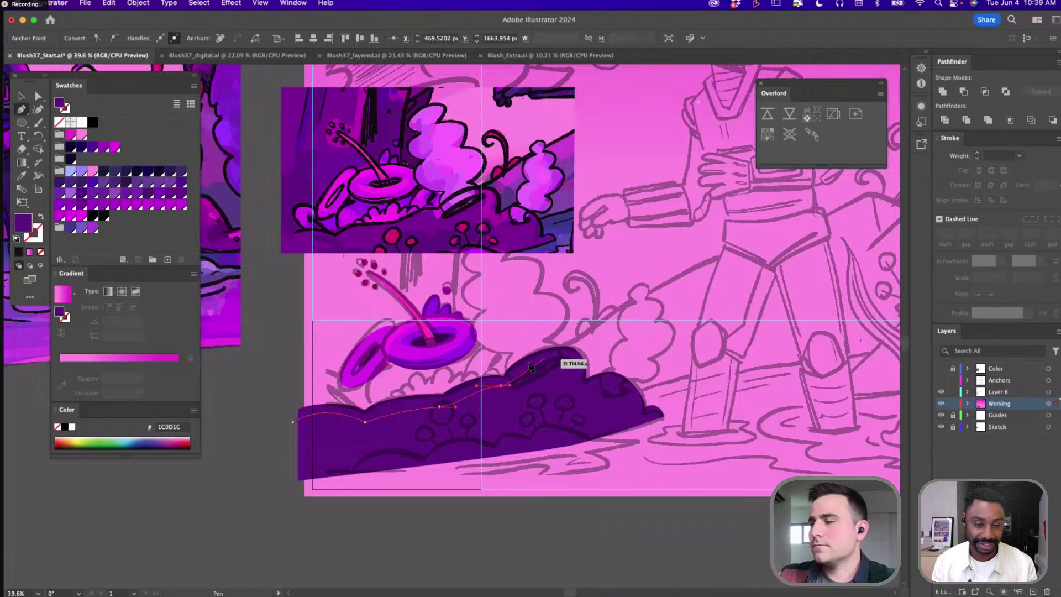
{"action": "left_click_drag", "start_coordinate": [559, 359], "coordinate": [674, 426]}
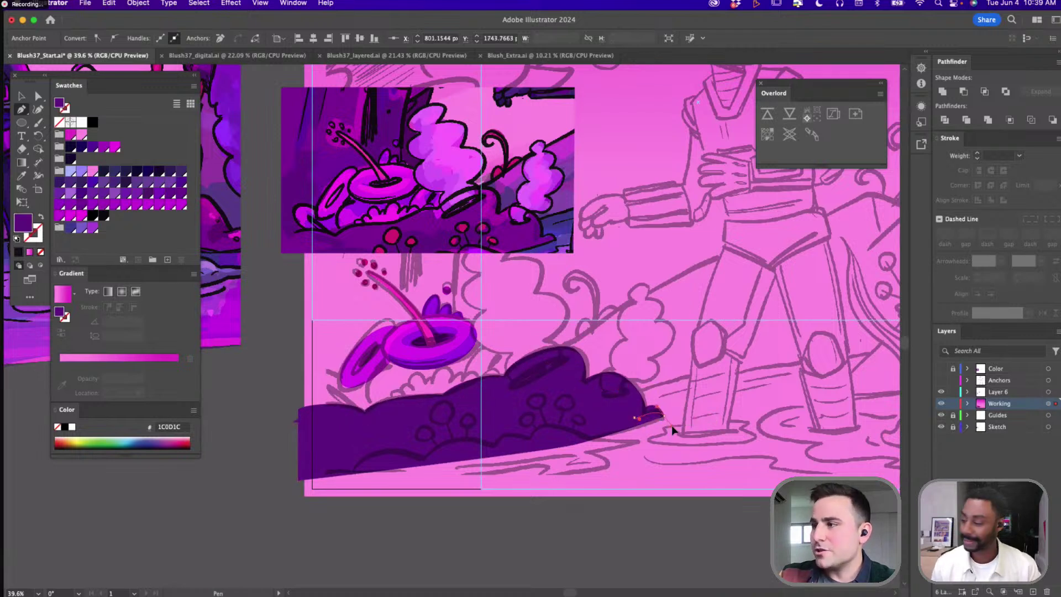
{"action": "left_click", "coordinate": [678, 400]}
{"action": "left_click", "coordinate": [577, 308]}
{"action": "left_click", "coordinate": [265, 392]}
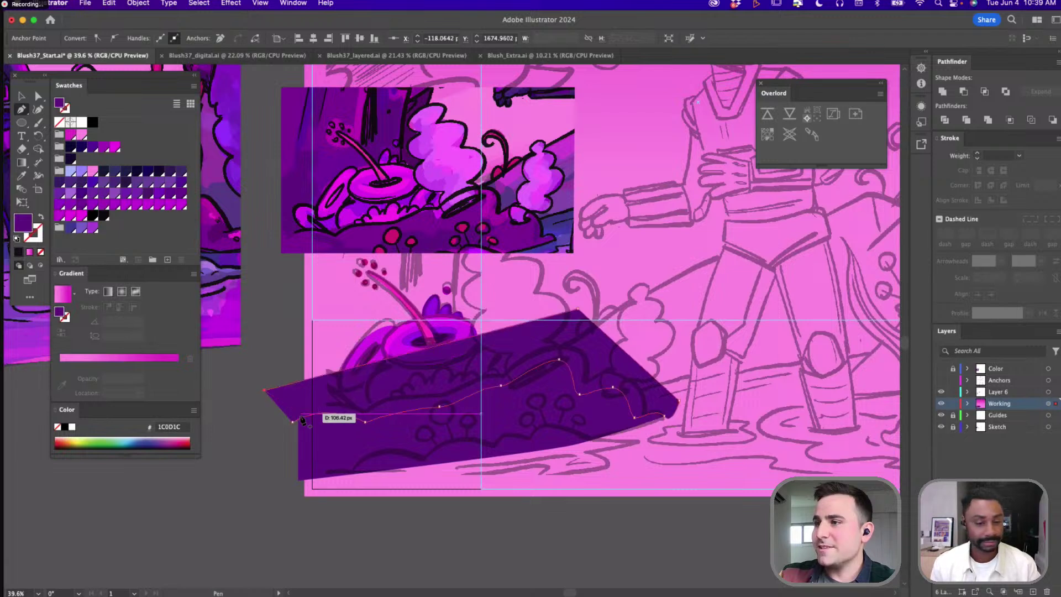
{"action": "left_click", "coordinate": [296, 420]}
Intersect the overlapping shape with a copy of the mound to leave a thin rim strip along the mound's upper edge
{"action": "left_click", "coordinate": [329, 445]}
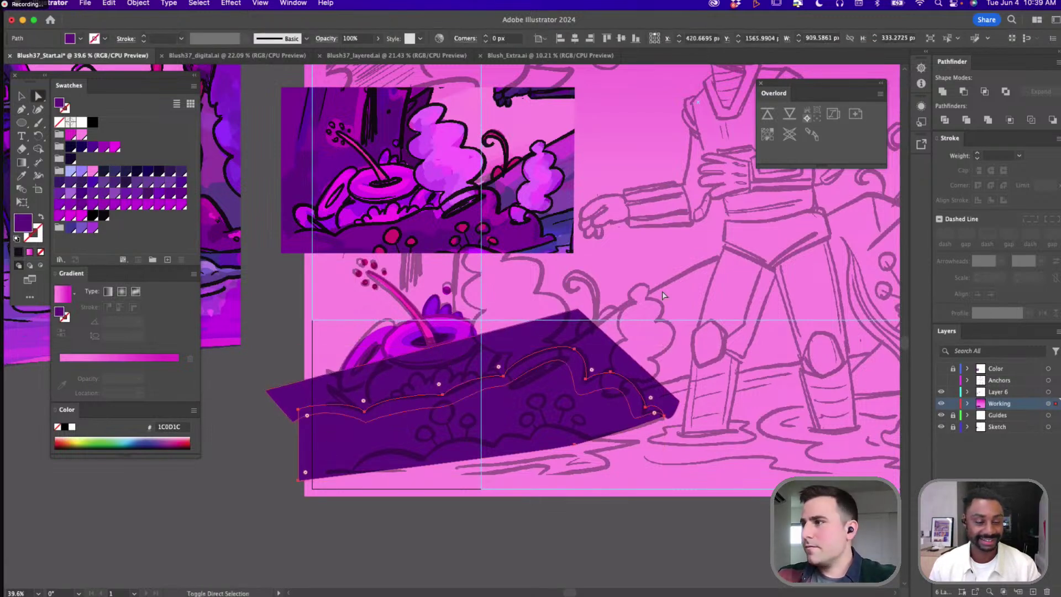
{"action": "key", "text": "super+a"}
{"action": "left_click", "coordinate": [985, 92]}
{"action": "key", "text": "i"}
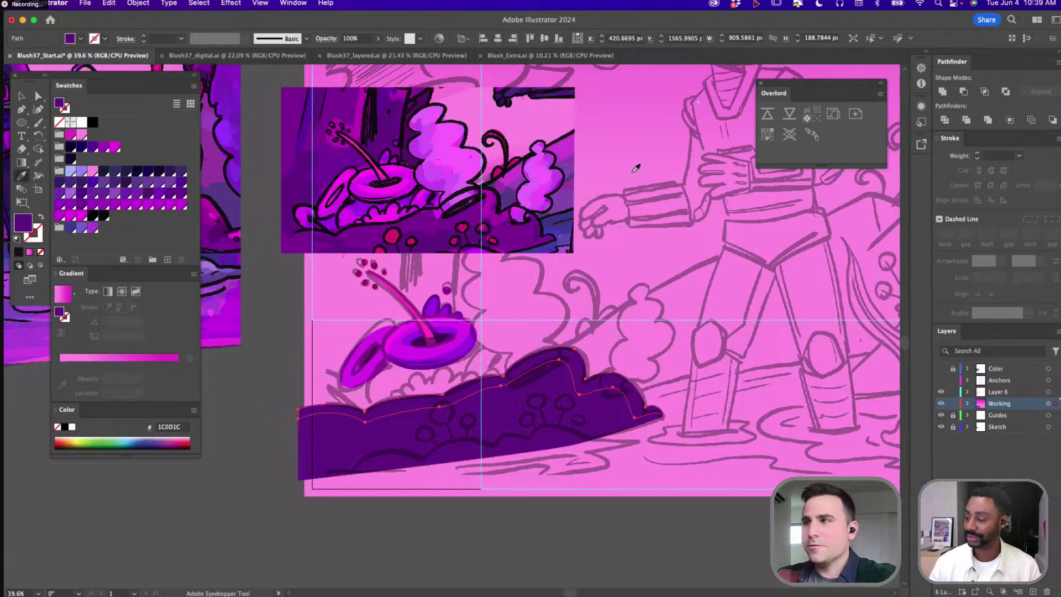
Group the rim strip with the mound and draw a flat ellipse about 142 by 24 px on the mound's tallest bump
{"action": "key", "text": "v"}
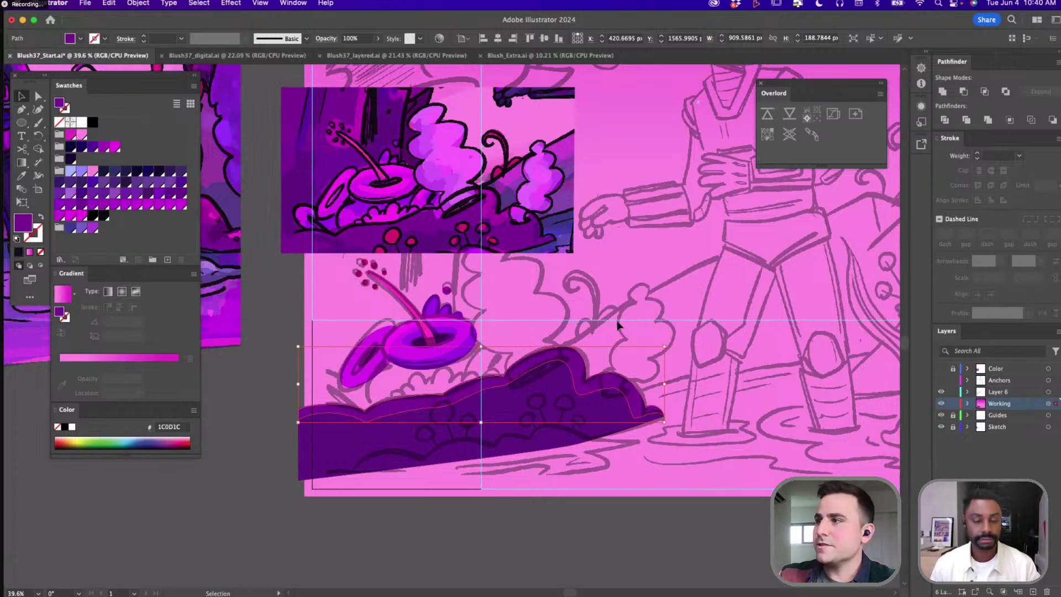
{"action": "left_click", "coordinate": [530, 409]}
{"action": "key", "text": "l"}
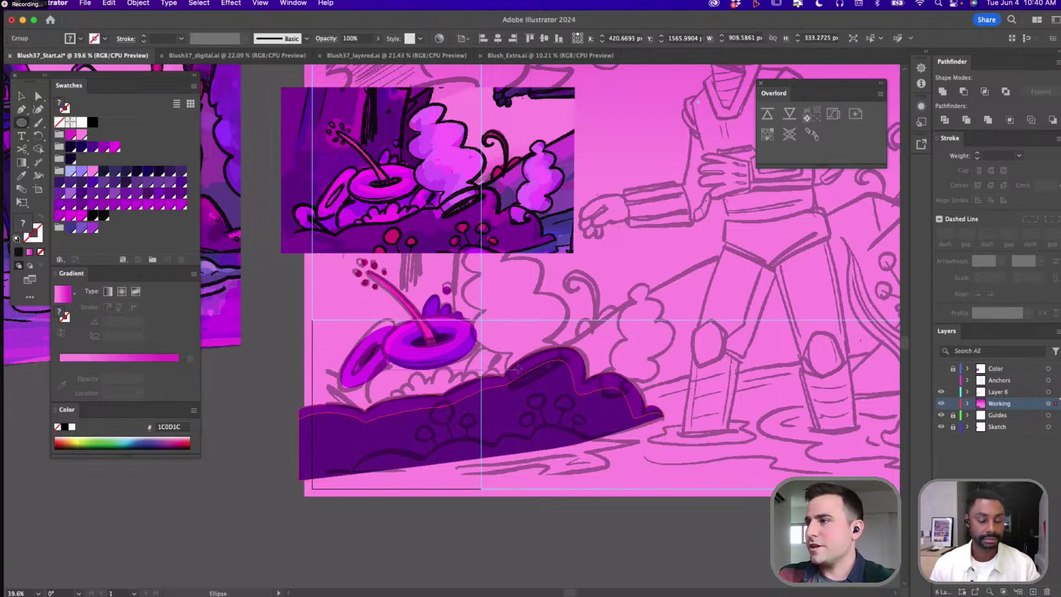
{"action": "left_click_drag", "start_coordinate": [518, 368], "coordinate": [575, 360]}
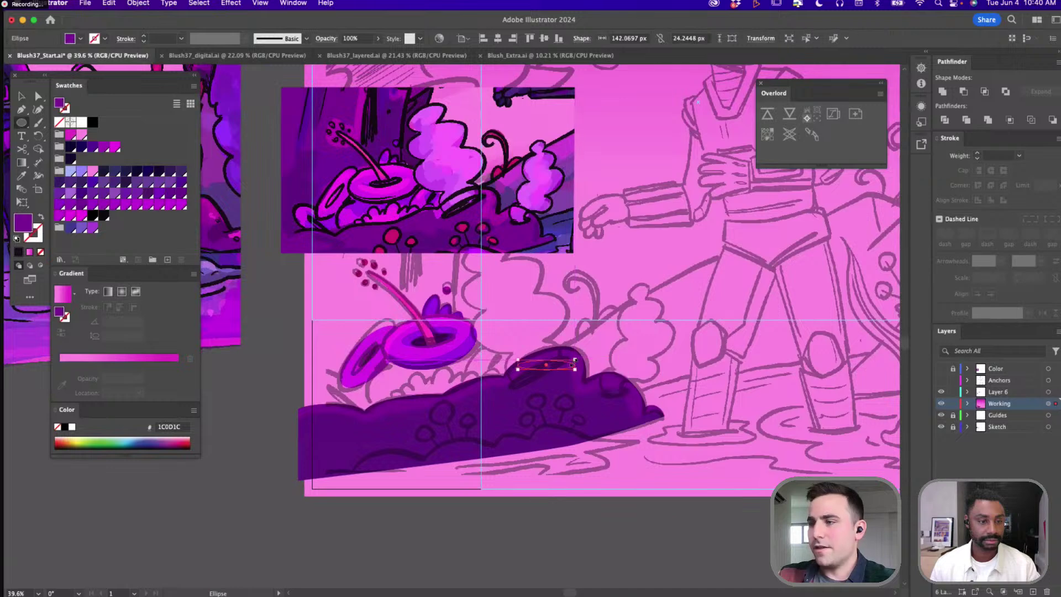
Fill the flat ellipse with a sampled near-black, then tilt and resize it to about 149 by 33 px over the sketched hollow
{"action": "key", "text": "i"}
{"action": "left_click", "coordinate": [582, 371]}
{"action": "key", "text": "v"}
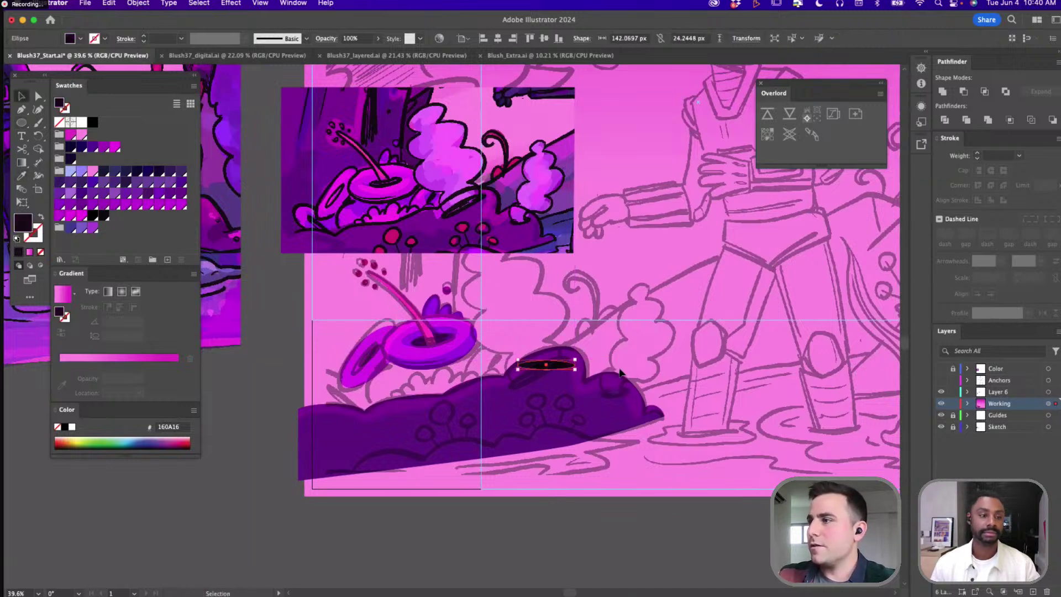
{"action": "scroll", "coordinate": [579, 362], "scroll_direction": "up", "scroll_amount": 3}
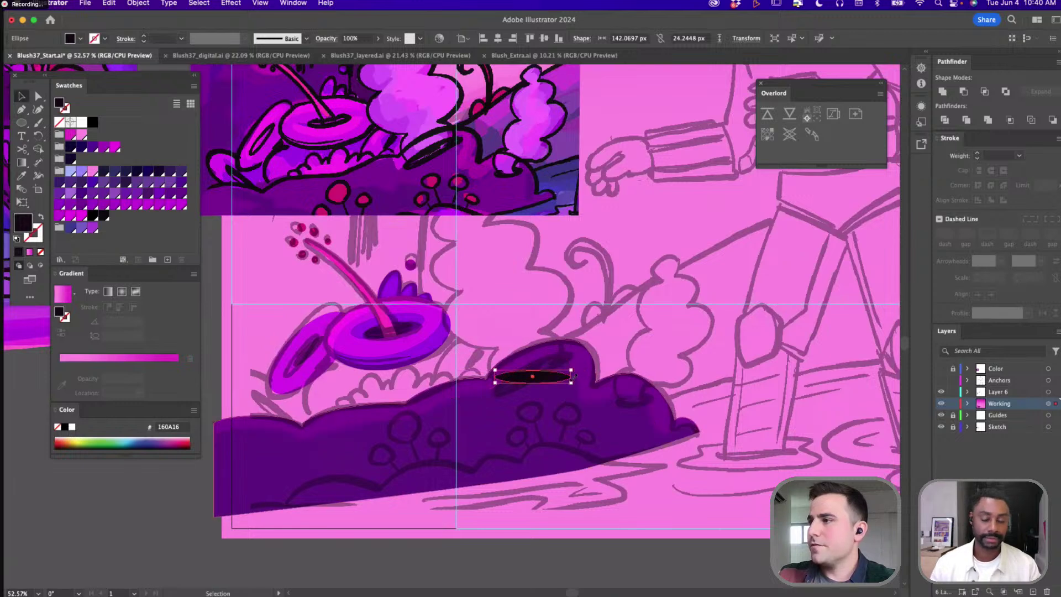
{"action": "scroll", "coordinate": [577, 387], "scroll_direction": "up", "scroll_amount": 5}
{"action": "left_click_drag", "start_coordinate": [577, 373], "coordinate": [559, 326]}
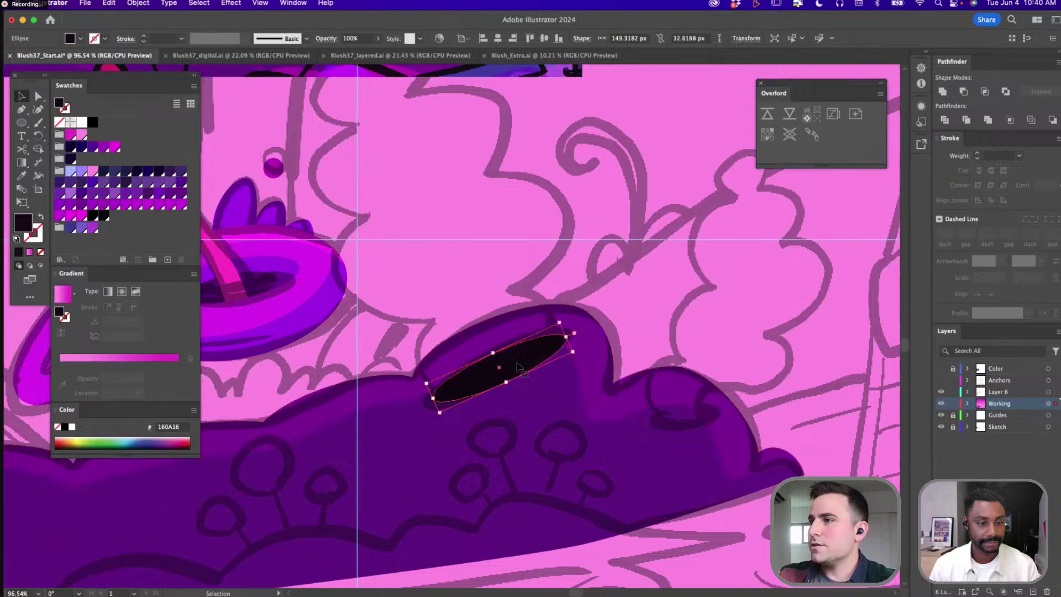
{"action": "scroll", "coordinate": [337, 382], "scroll_direction": "down", "scroll_amount": 3}
{"action": "left_click_drag", "start_coordinate": [337, 381], "coordinate": [429, 364]}
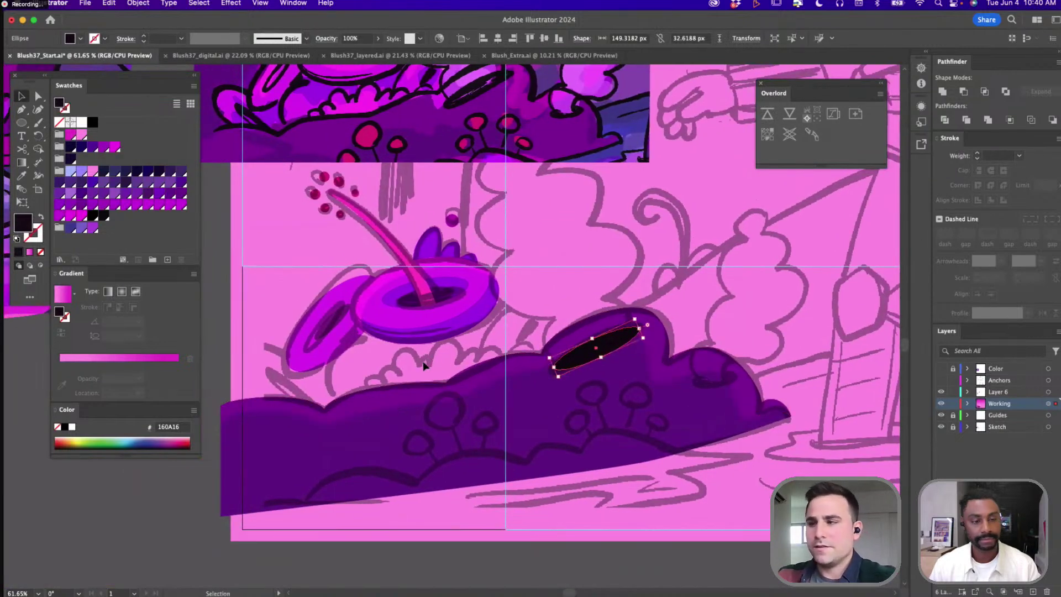
Trace the sketched scalloped frill behind the mound as one closed shape with the Pen tool, its lower edge overlapping the mound
{"action": "key", "text": "p"}
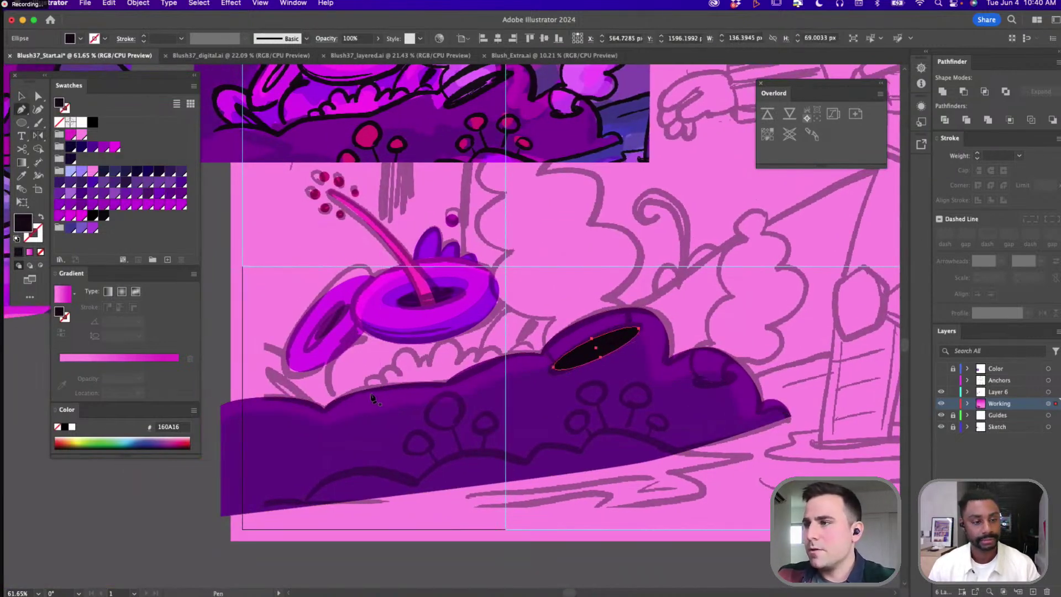
{"action": "left_click", "coordinate": [374, 400]}
{"action": "left_click_drag", "start_coordinate": [398, 383], "coordinate": [412, 386]}
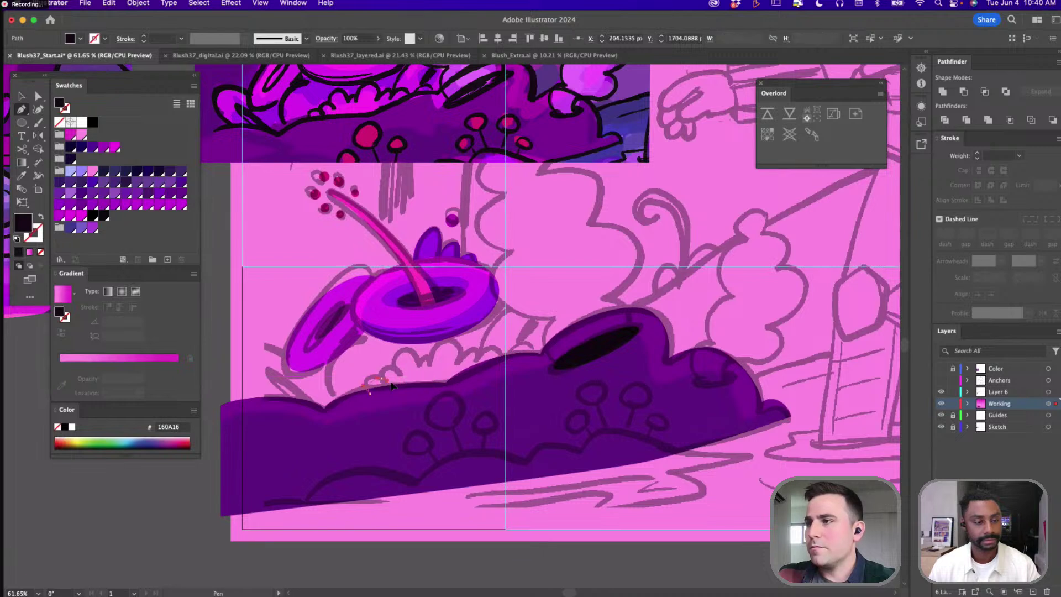
{"action": "left_click", "coordinate": [365, 373]}
{"action": "left_click", "coordinate": [385, 382]}
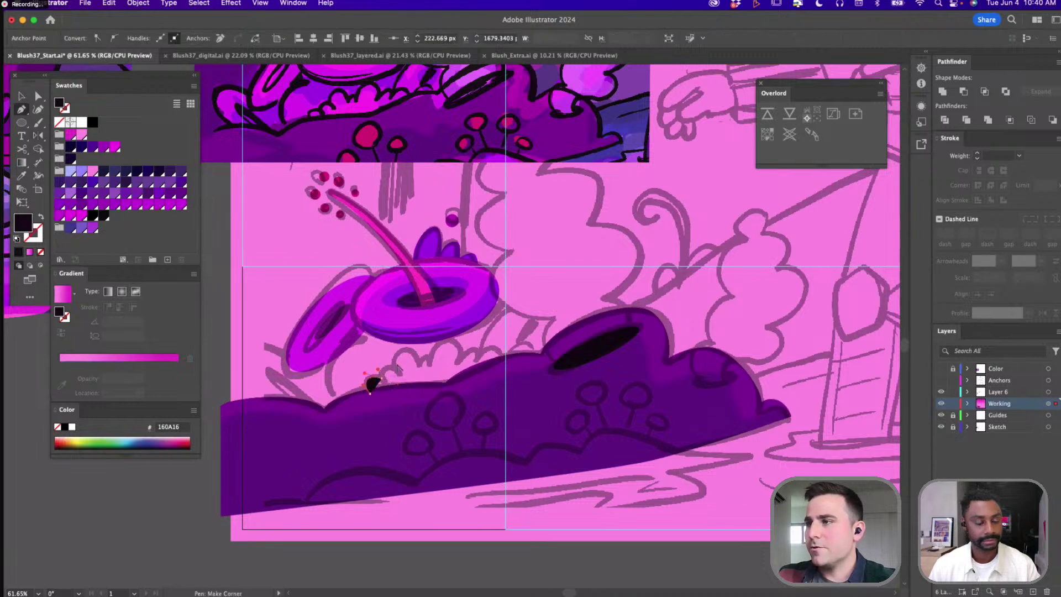
{"action": "left_click_drag", "start_coordinate": [396, 371], "coordinate": [403, 376]}
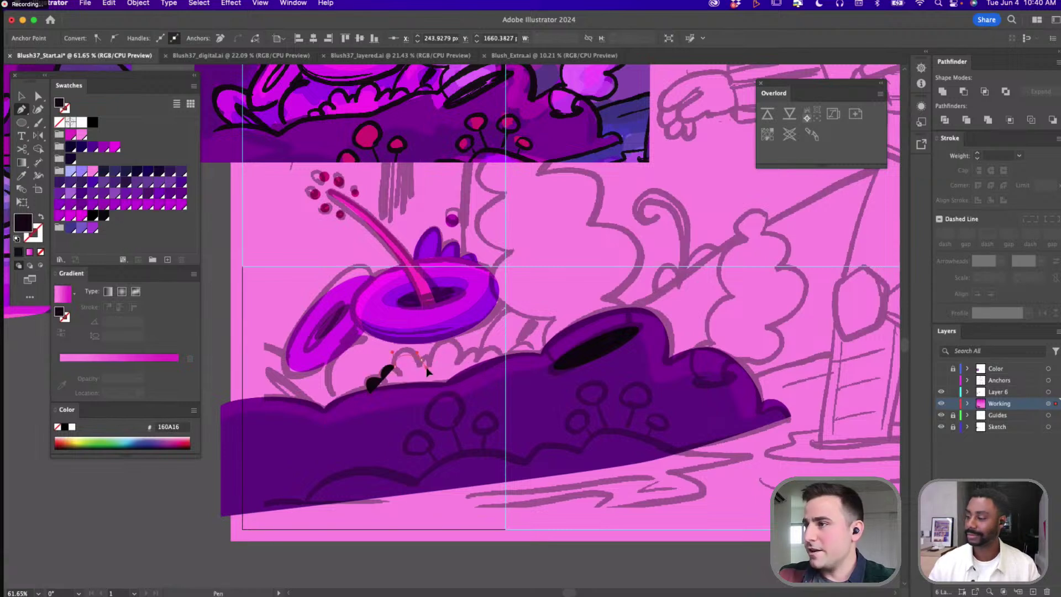
{"action": "left_click", "coordinate": [420, 362]}
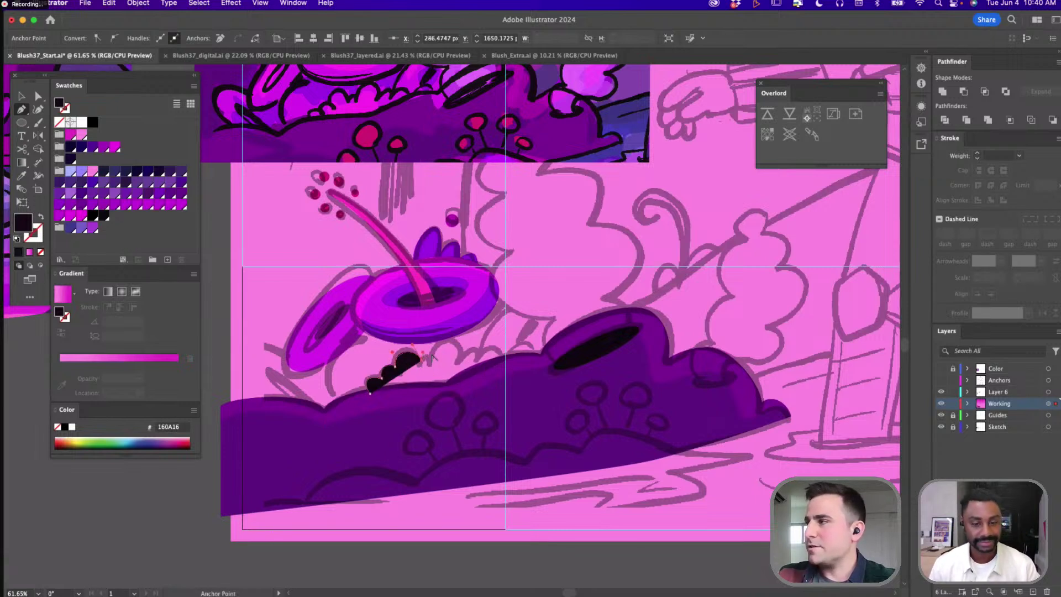
{"action": "left_click_drag", "start_coordinate": [424, 362], "coordinate": [549, 374]}
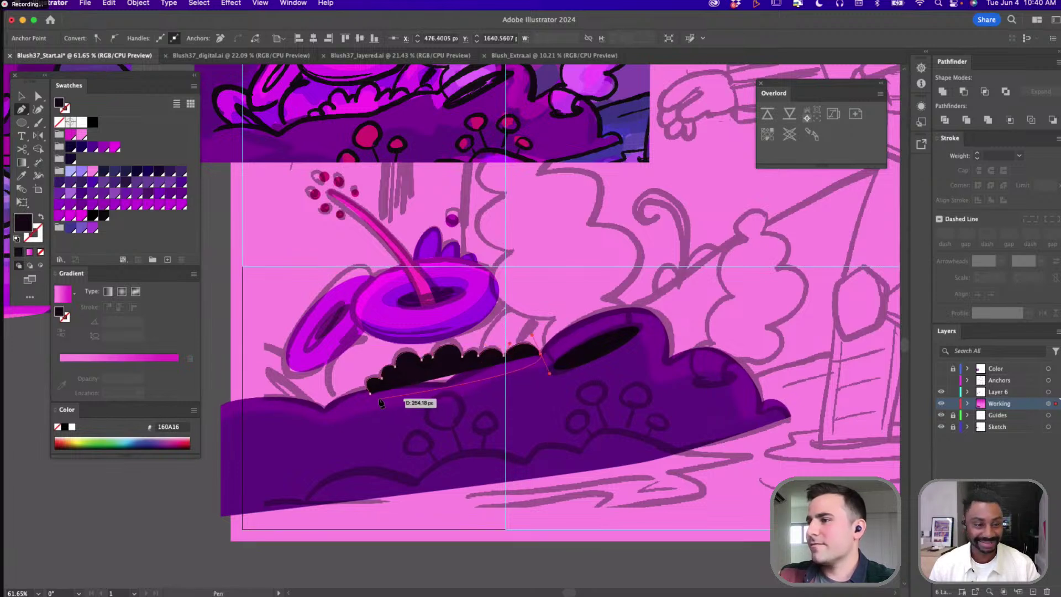
{"action": "left_click_drag", "start_coordinate": [373, 401], "coordinate": [287, 382]}
Fill the scalloped frill with the bright magenta sampled from the reference image and send it behind the mound
{"action": "key", "text": "i"}
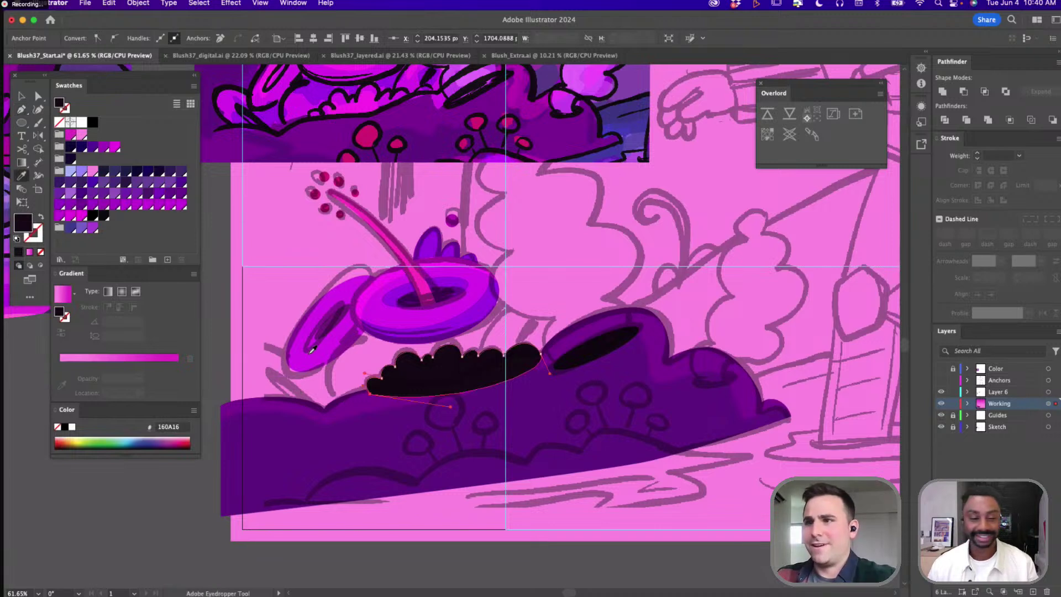
{"action": "scroll", "coordinate": [403, 201], "scroll_direction": "up", "scroll_amount": 2}
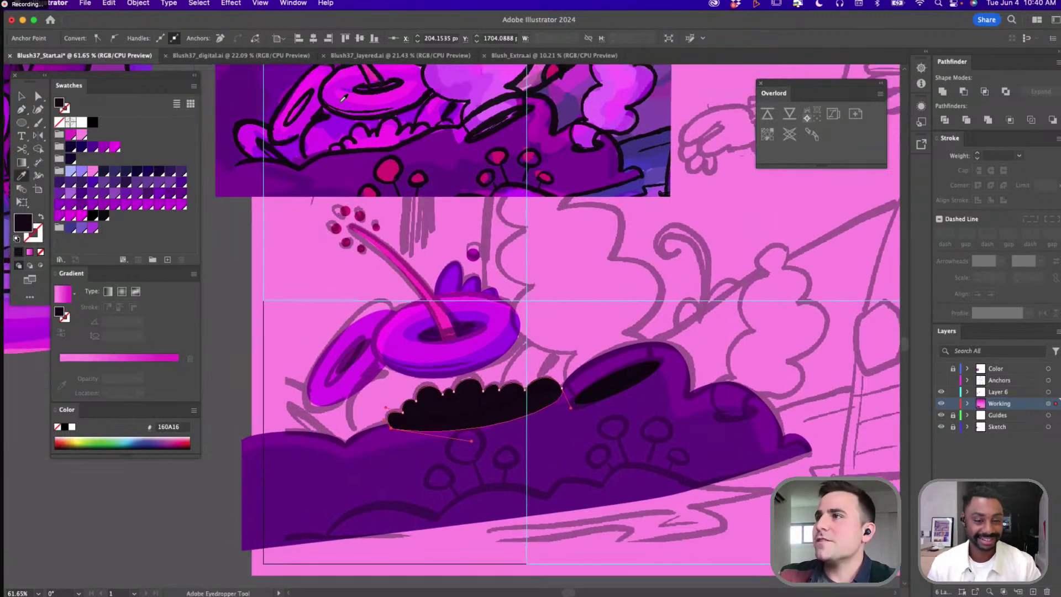
{"action": "left_click", "coordinate": [370, 145]}
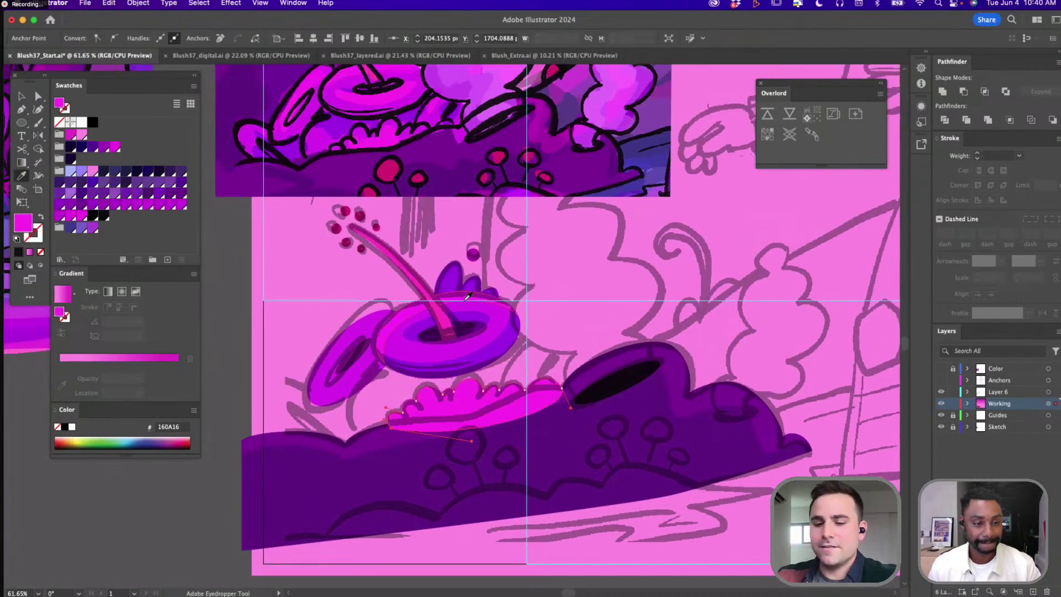
{"action": "key", "text": "v"}
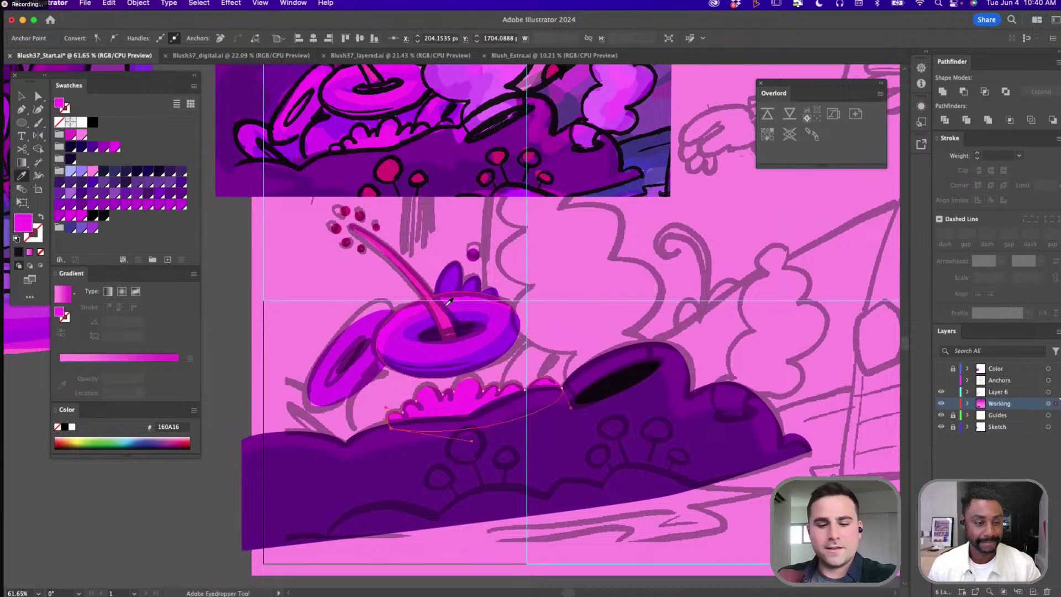
Group the scalloped frill and the dark ellipse with the mound and clear the selection
{"action": "key", "text": "v"}
{"action": "left_click", "coordinate": [619, 409], "text": "shift"}
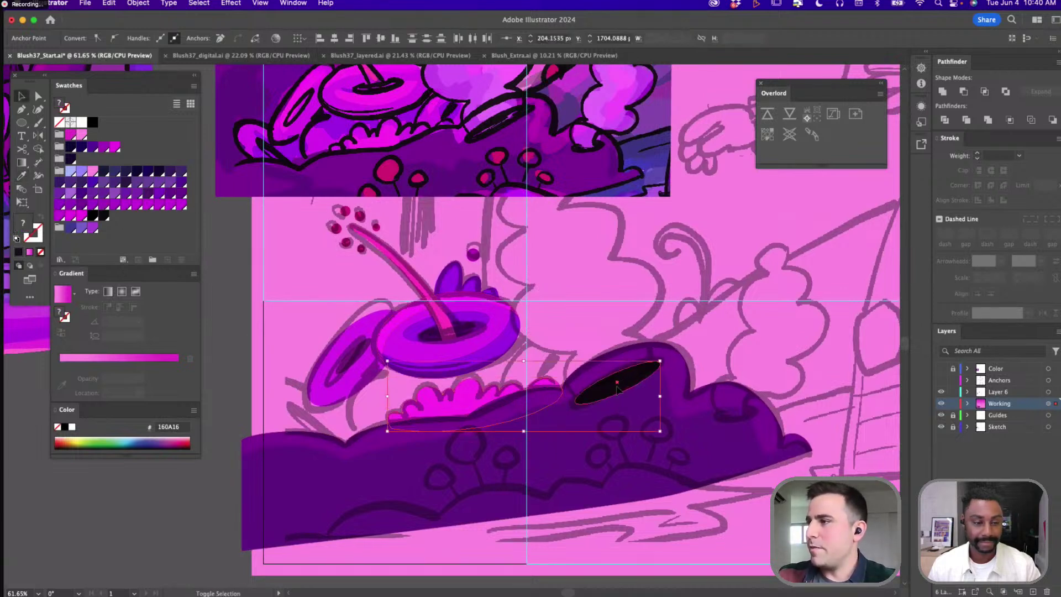
{"action": "key", "text": "super+g"}
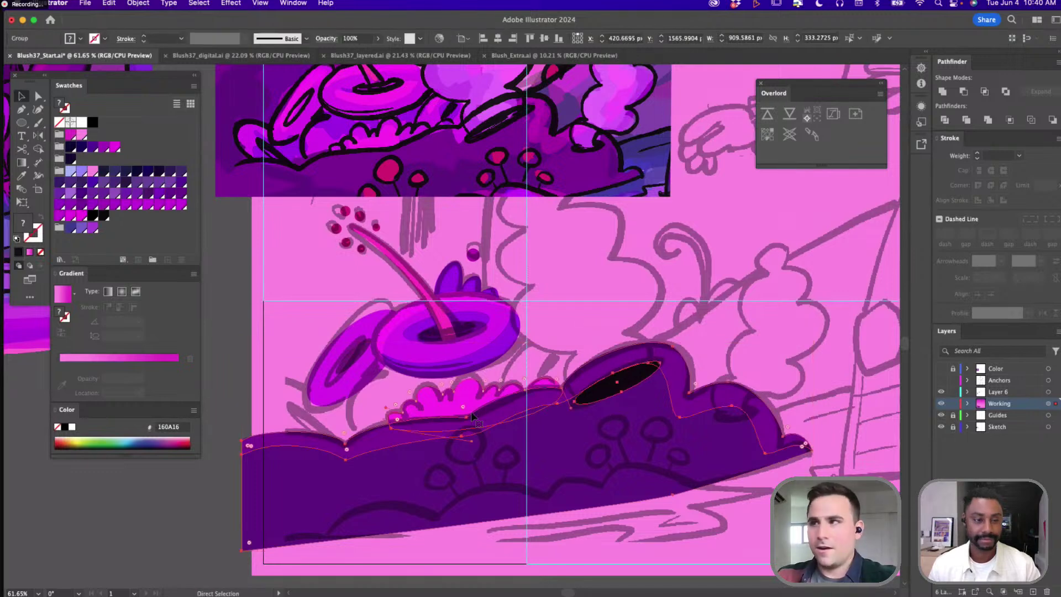
{"action": "scroll", "coordinate": [470, 423], "scroll_direction": "down", "scroll_amount": 5}
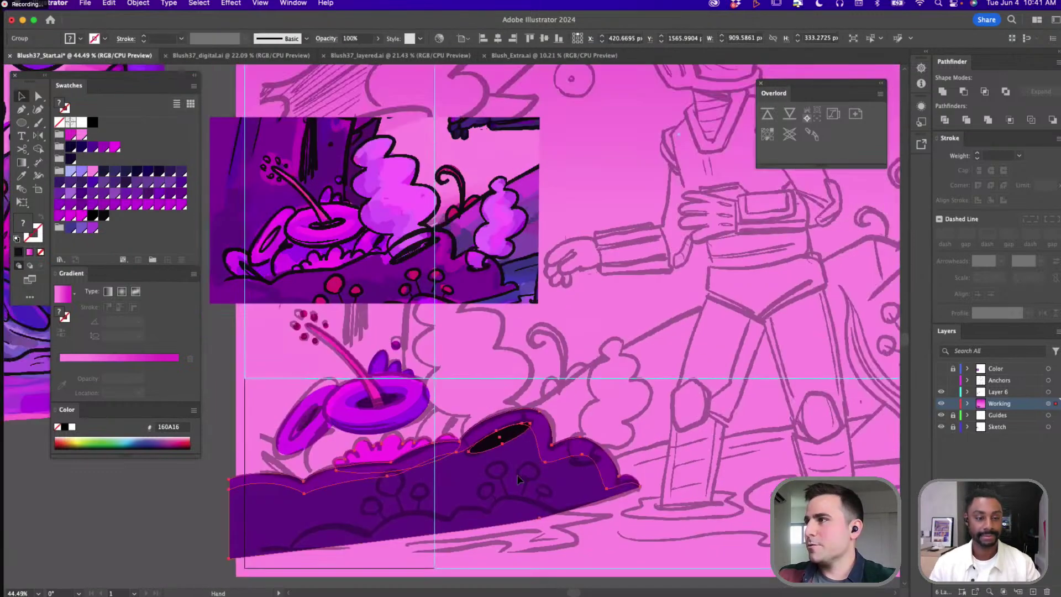
{"action": "scroll", "coordinate": [513, 452], "scroll_direction": "right", "scroll_amount": 4}
{"action": "scroll", "coordinate": [513, 451], "scroll_direction": "up", "scroll_amount": 2}
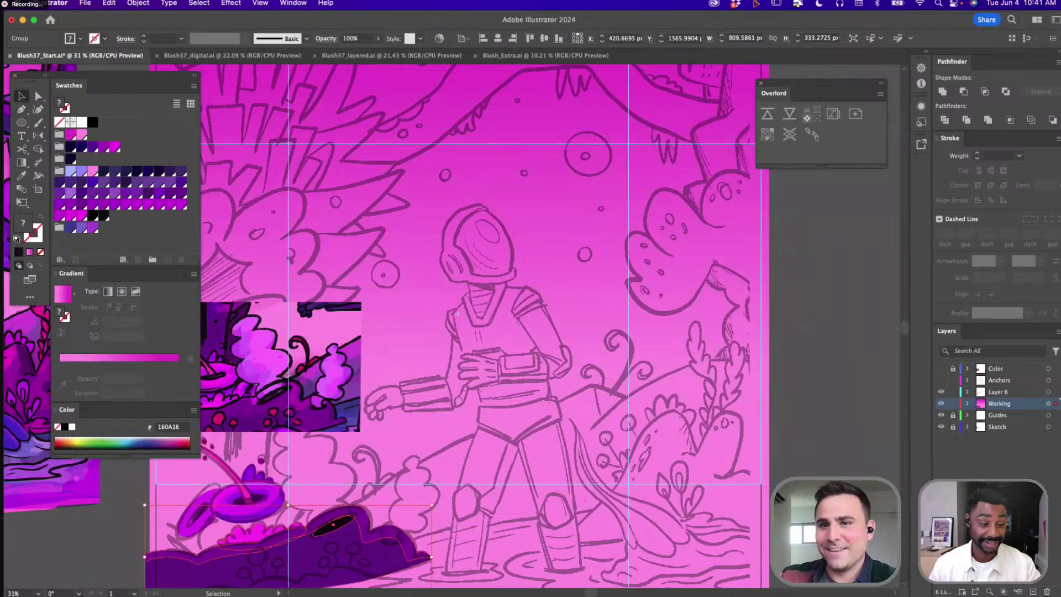
{"action": "left_click", "coordinate": [329, 235]}
Draw a tilted magenta ellipse over the mound's dark hollow and place a copy about 146 by 120 px above it
{"action": "scroll", "coordinate": [293, 525], "scroll_direction": "up", "scroll_amount": 5}
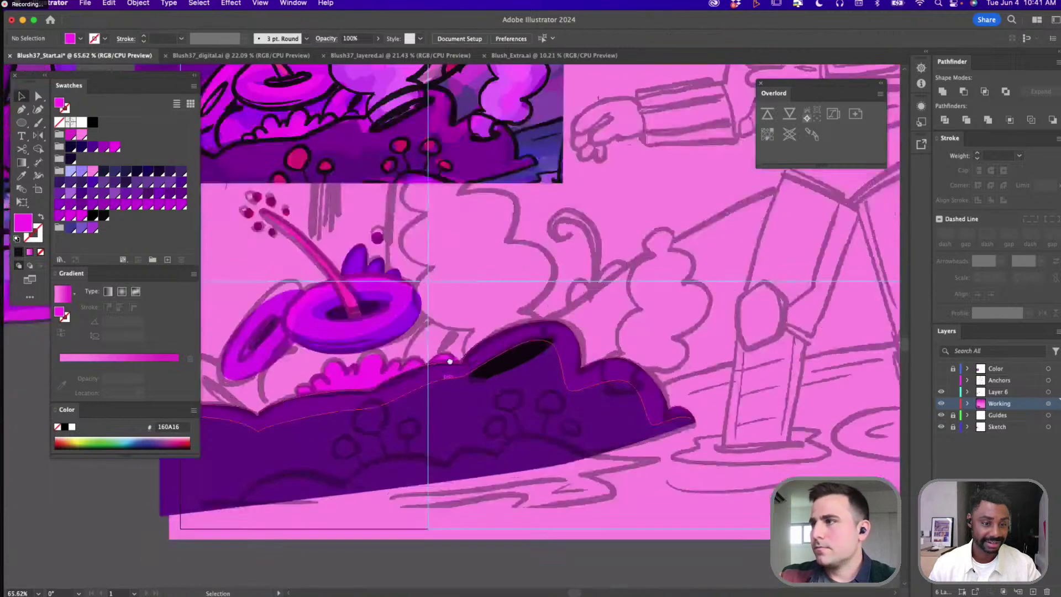
{"action": "scroll", "coordinate": [450, 361], "scroll_direction": "right", "scroll_amount": 5}
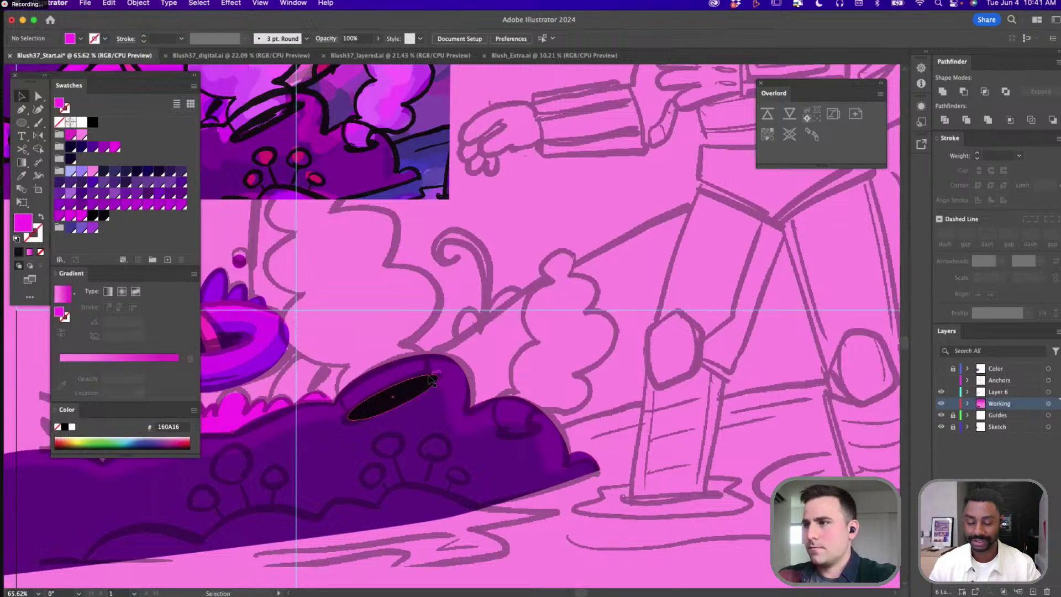
{"action": "key", "text": "l"}
{"action": "left_click_drag", "start_coordinate": [387, 380], "coordinate": [442, 420]}
{"action": "key", "text": "v"}
{"action": "left_click_drag", "start_coordinate": [434, 355], "coordinate": [402, 319]}
{"action": "left_click_drag", "start_coordinate": [360, 347], "coordinate": [332, 412]}
{"action": "key", "text": "super+z"}
{"action": "key", "text": "super+z"}
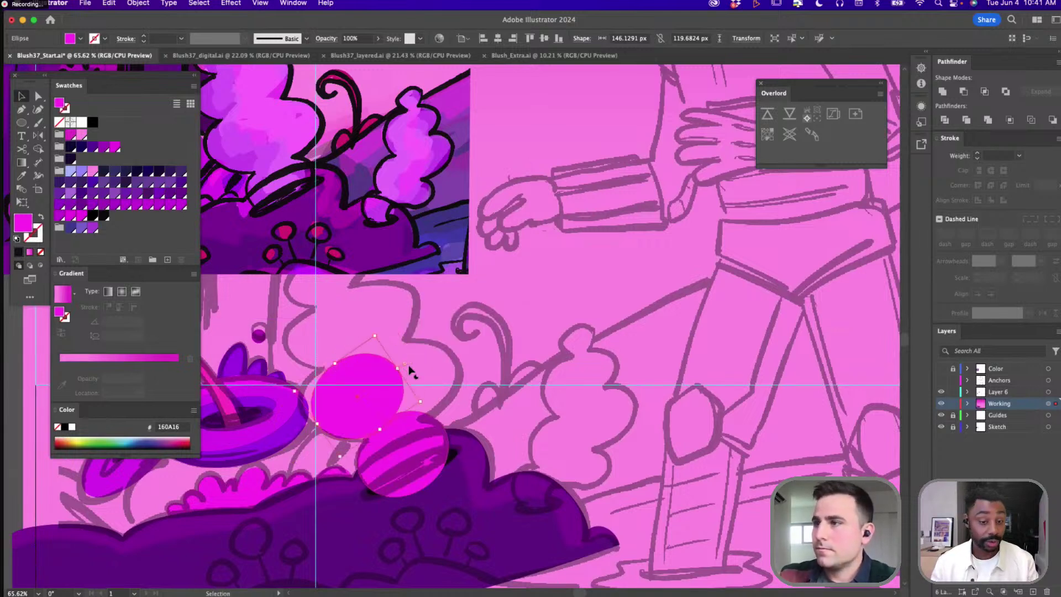
Stretch the upper ellipse to about 238 by 148 px to fit the sketched puff and place a smaller copy above it
{"action": "left_click_drag", "start_coordinate": [396, 369], "coordinate": [454, 362]}
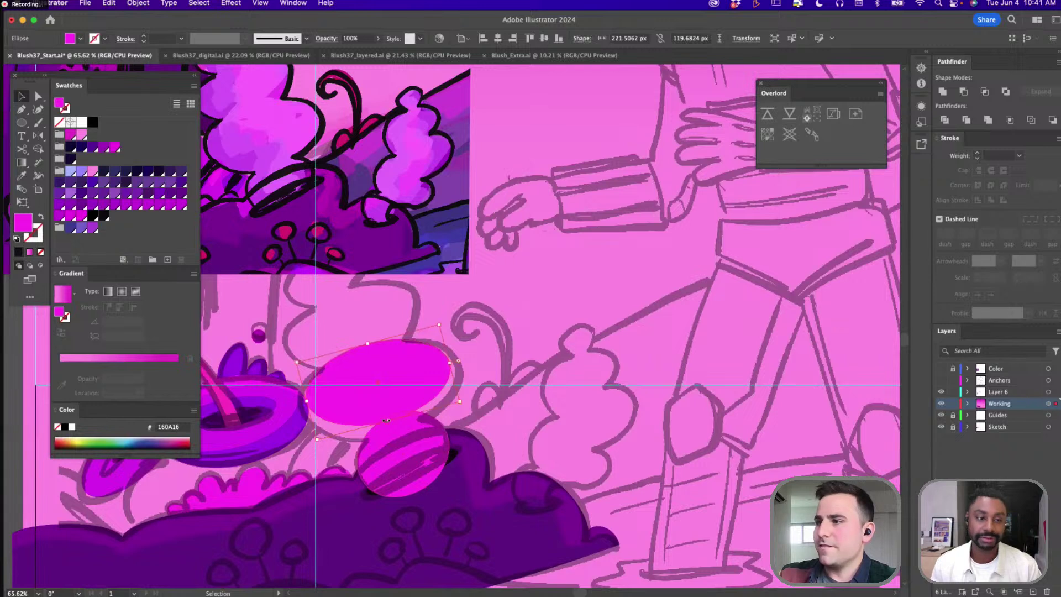
{"action": "left_click_drag", "start_coordinate": [390, 423], "coordinate": [393, 439]}
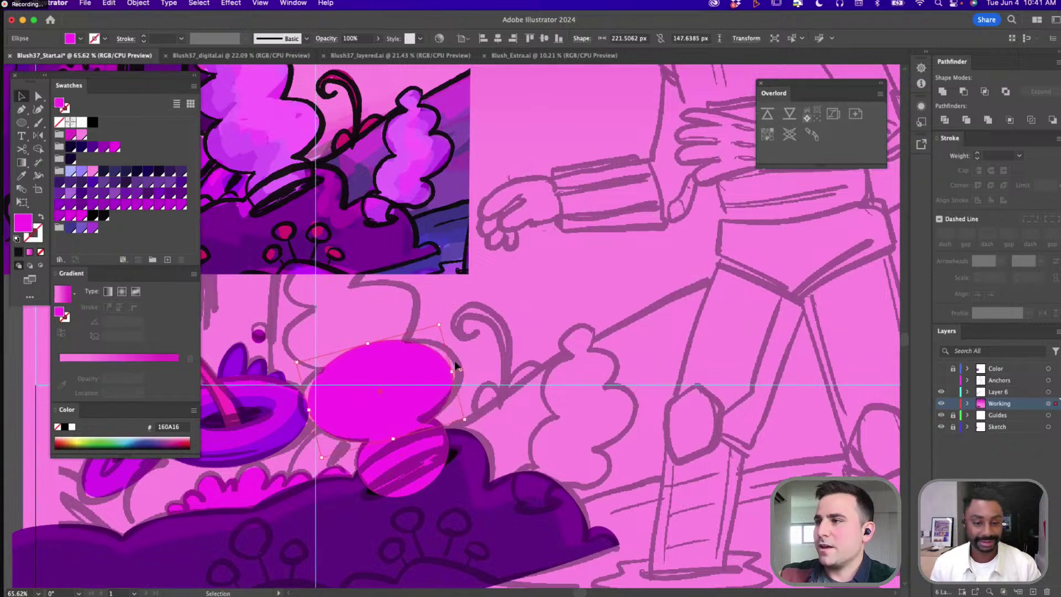
{"action": "mouse_move", "coordinate": [452, 371]}
{"action": "left_mouse_down"}
{"action": "mouse_move", "coordinate": [463, 372]}
{"action": "mouse_move", "coordinate": [453, 374]}
{"action": "left_mouse_up"}
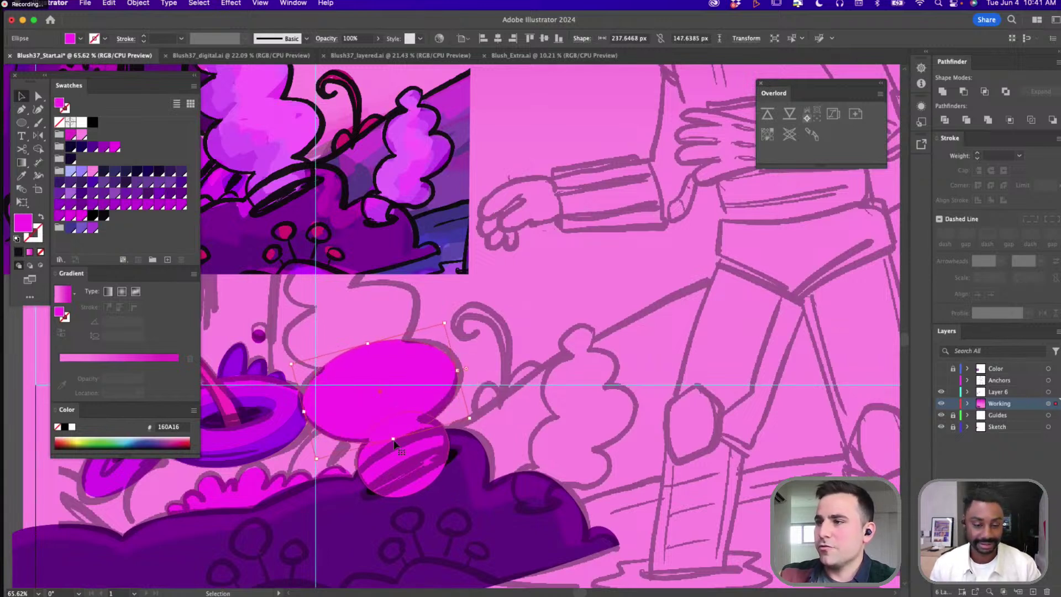
{"action": "left_click_drag", "start_coordinate": [394, 442], "coordinate": [415, 257]}
{"action": "scroll", "coordinate": [386, 358], "scroll_direction": "left", "scroll_amount": 5}
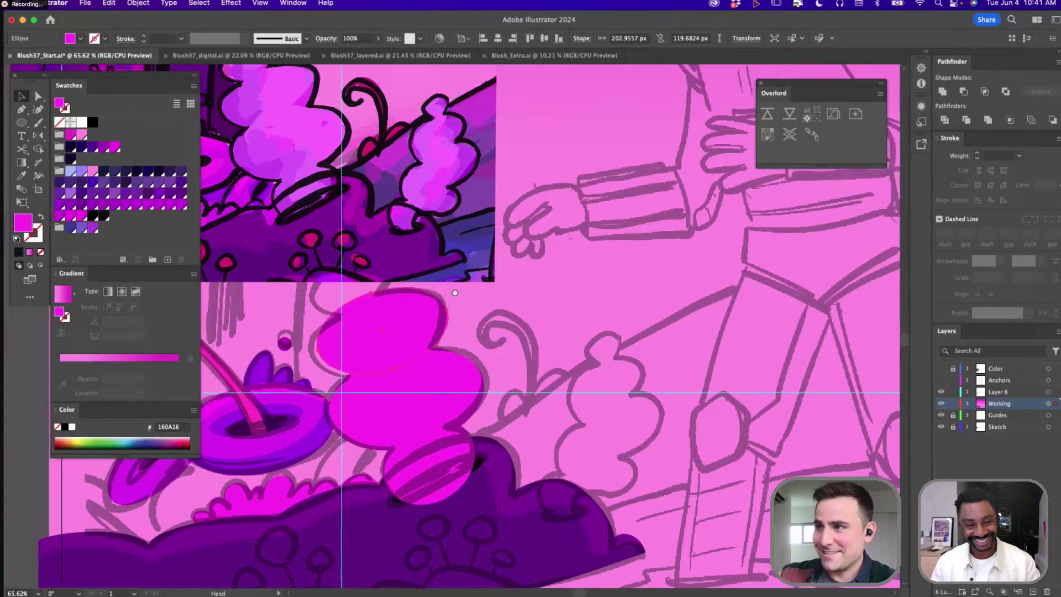
{"action": "left_click_drag", "start_coordinate": [390, 327], "coordinate": [387, 332]}
Move the reference image up off the sketched plant and add a smaller tilted ellipse as its topmost puff
{"action": "left_click_drag", "start_coordinate": [377, 242], "coordinate": [383, 197]}
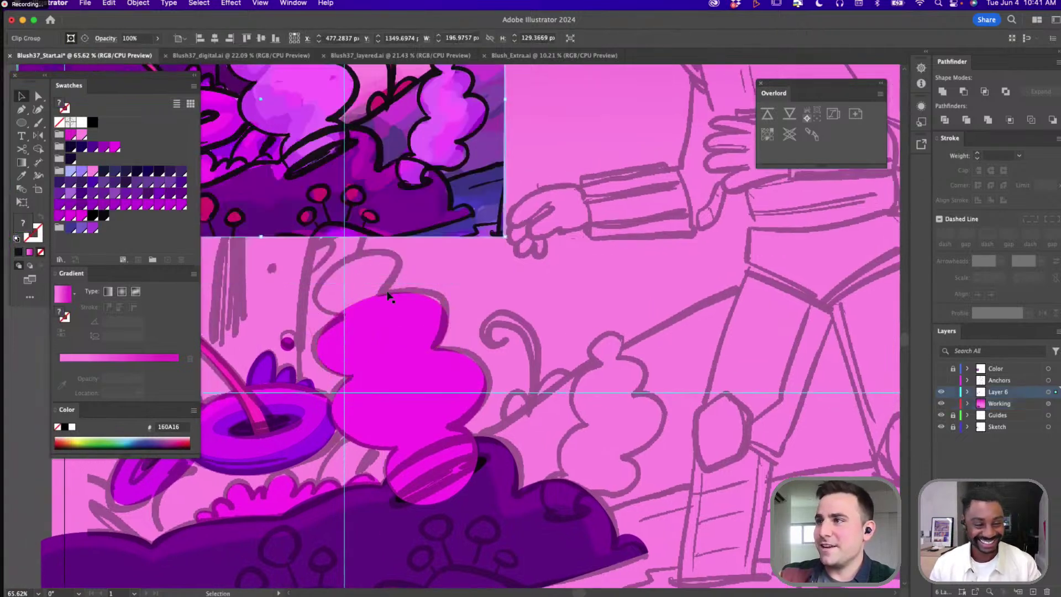
{"action": "left_click", "coordinate": [398, 331]}
{"action": "left_click_drag", "start_coordinate": [425, 331], "coordinate": [390, 290]}
Group the four stacked ellipses of the puffy plant
{"action": "left_click", "coordinate": [409, 348], "text": "shift"}
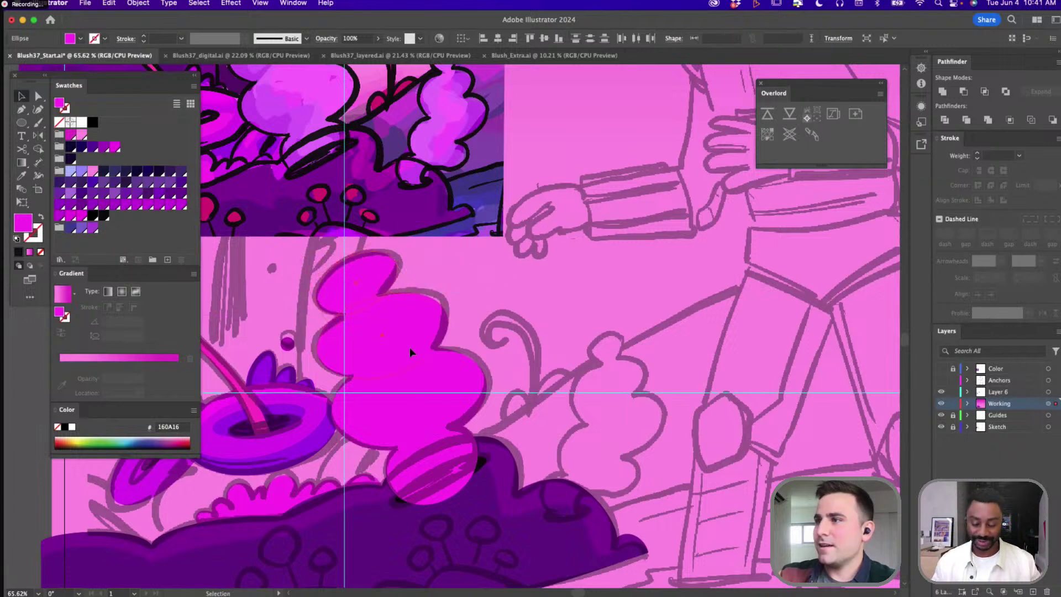
{"action": "left_click", "coordinate": [470, 459], "text": "shift"}
{"action": "key", "text": "ctrl+g"}
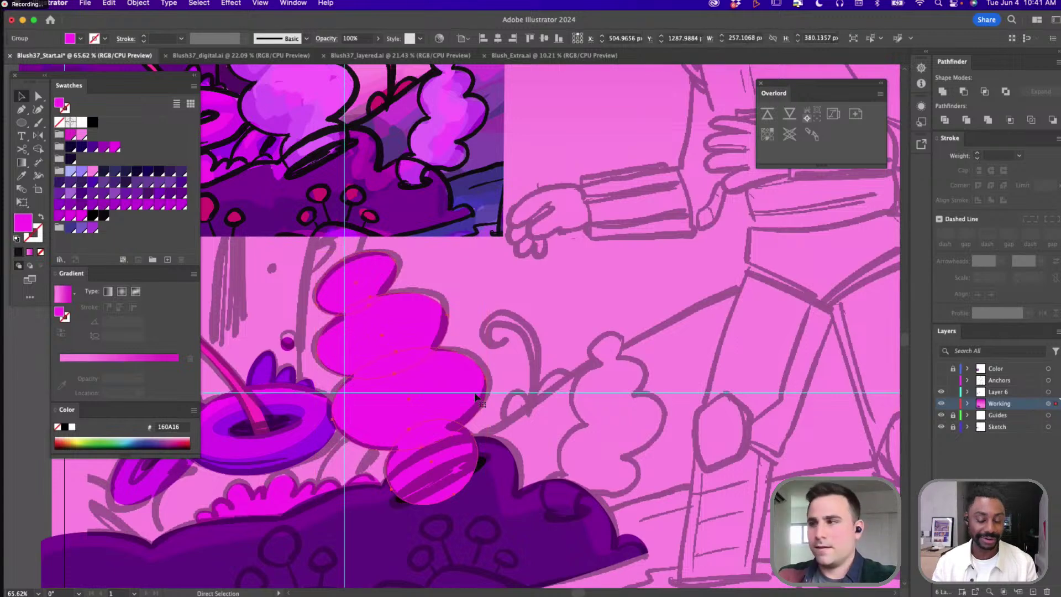
Add a small tilted ellipse about 84 by 50 px inside the plant group at the base of the stack
{"action": "double_click", "coordinate": [373, 320]}
{"action": "key", "text": "a"}
{"action": "left_click_drag", "start_coordinate": [437, 443], "coordinate": [455, 501]}
{"action": "key", "text": "v"}
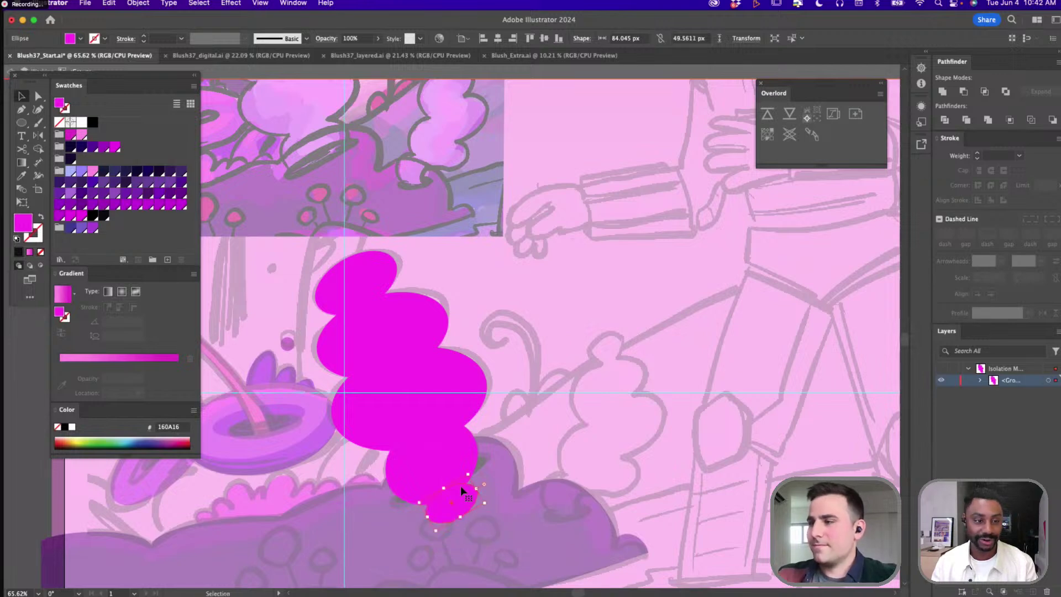
{"action": "key", "text": "Escape"}
Exit the plant group's isolation and fill the puffy plant with the light magenta sampled from the reference image
{"action": "key", "text": "i"}
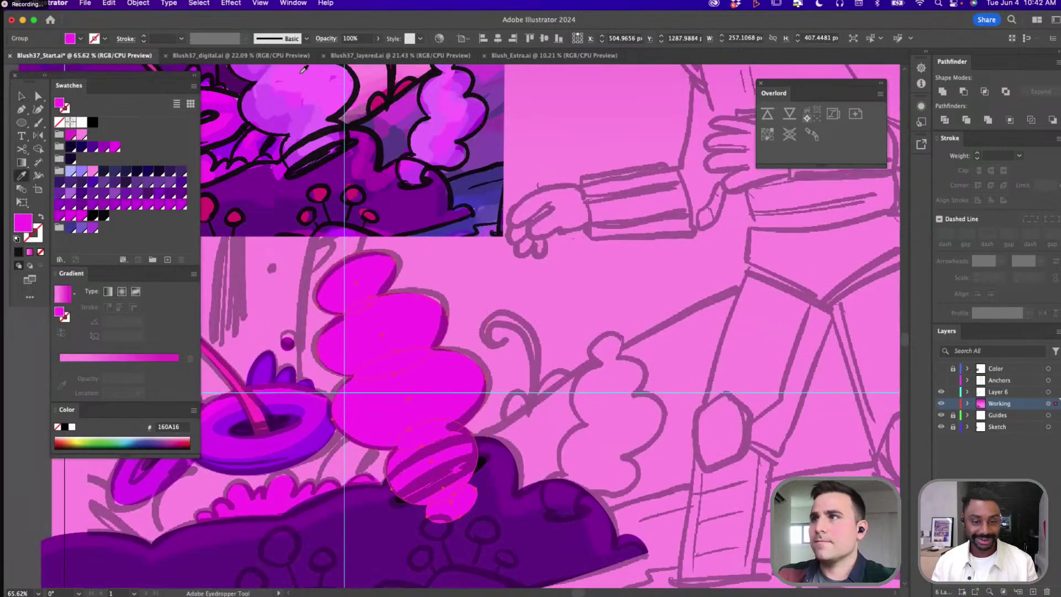
{"action": "left_click", "coordinate": [463, 273]}
{"action": "key", "text": "c"}
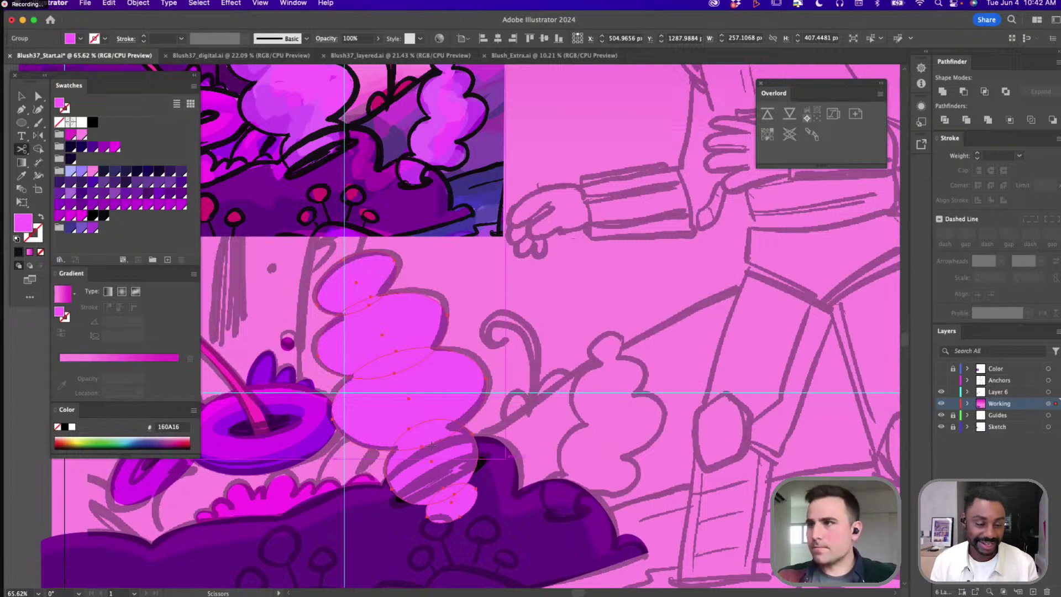
{"action": "key", "text": "v"}
Lighten the puffy plant group's fill to 40% saturation at 100% brightness and deselect it
{"action": "double_click", "coordinate": [28, 230]}
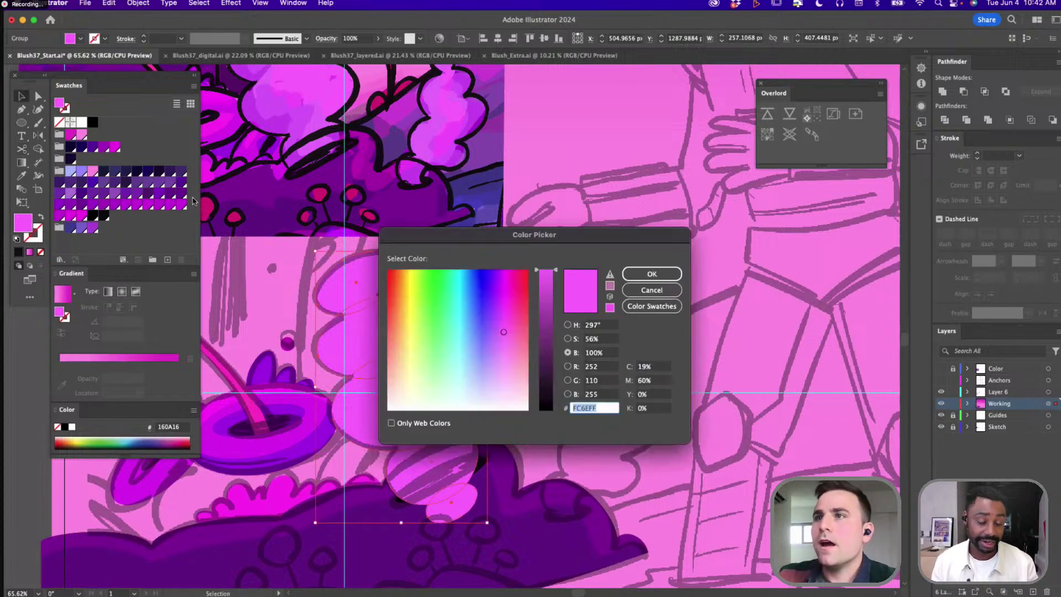
{"action": "left_click", "coordinate": [573, 327]}
{"action": "left_click", "coordinate": [445, 269]}
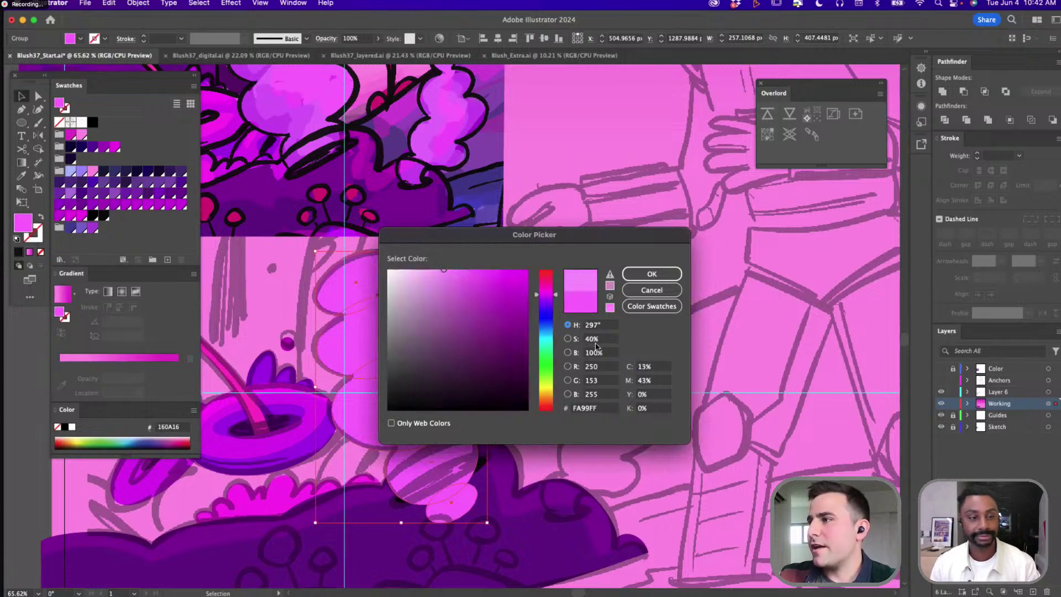
{"action": "left_click", "coordinate": [652, 274]}
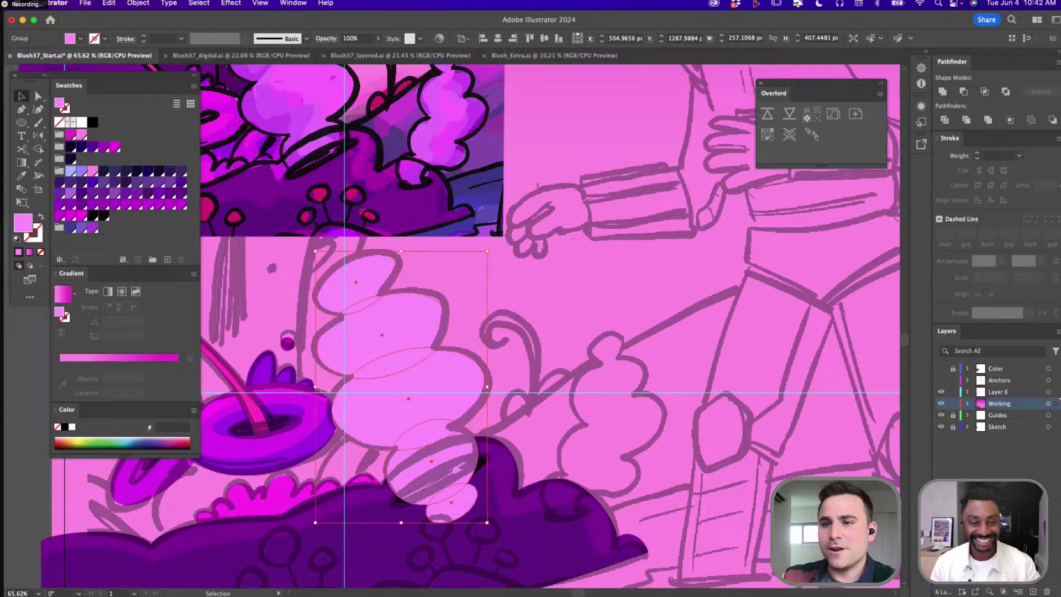
{"action": "left_click", "coordinate": [546, 200]}
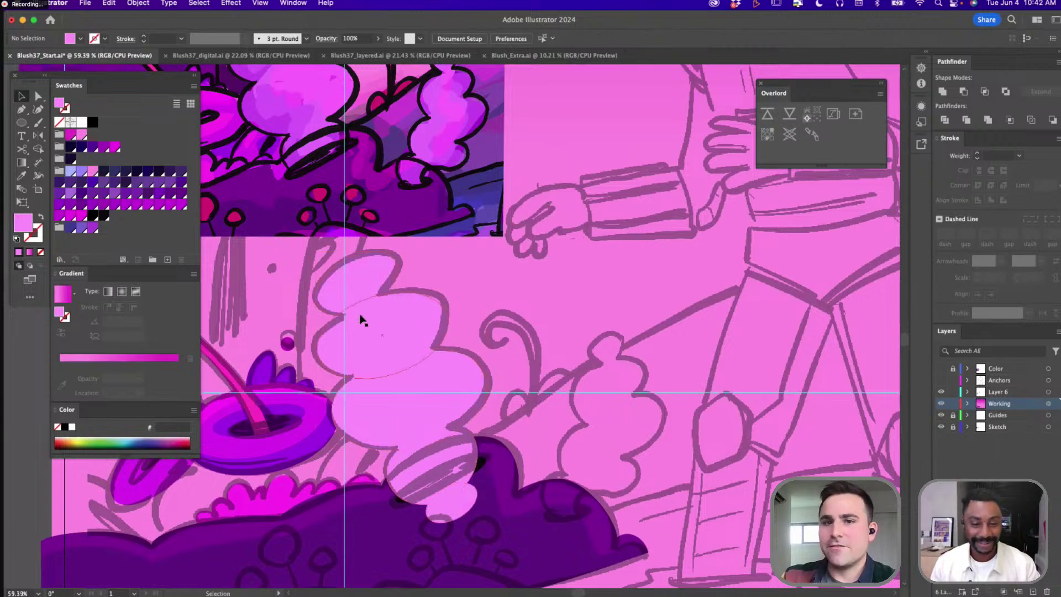
Nudge the puffy plant group into line with its sketch and scale it down to about 249 by 395 px
{"action": "scroll", "coordinate": [360, 320], "scroll_direction": "down", "scroll_amount": 1}
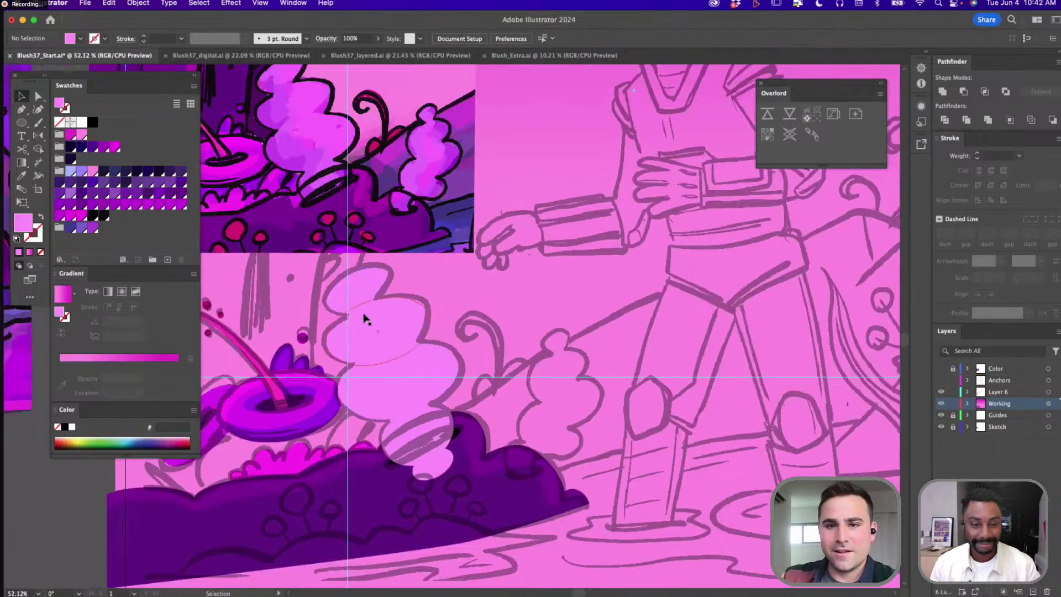
{"action": "left_click", "coordinate": [405, 341]}
{"action": "left_click_drag", "start_coordinate": [399, 383], "coordinate": [396, 381]}
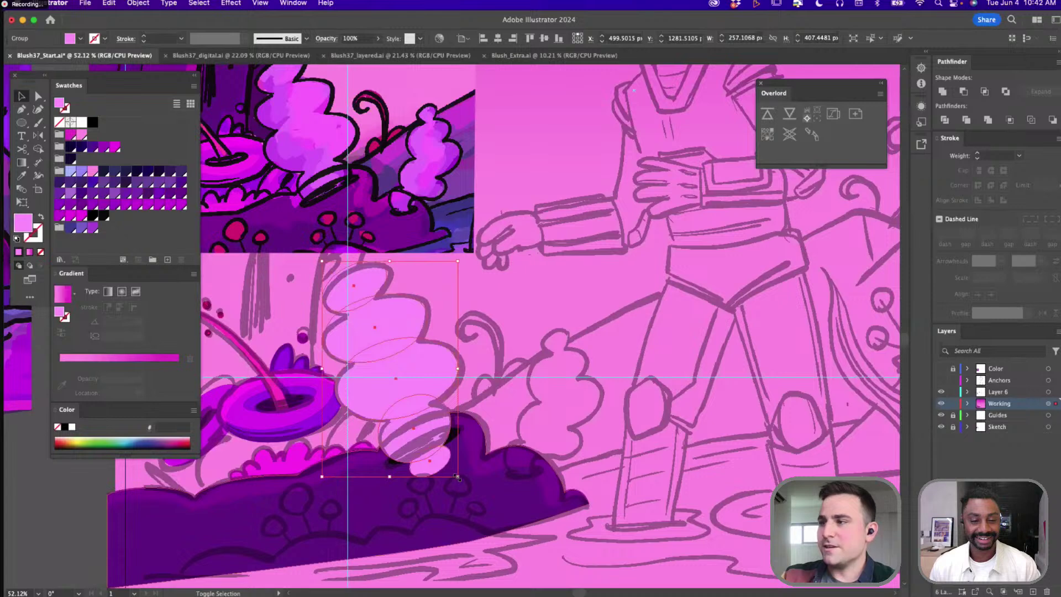
{"action": "left_click_drag", "start_coordinate": [458, 476], "coordinate": [454, 470]}
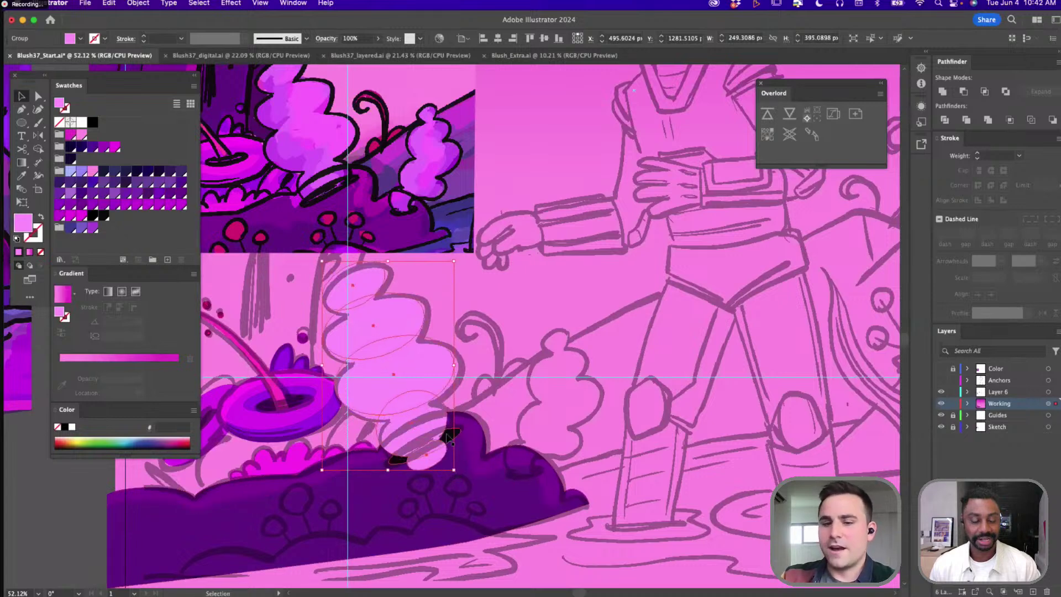
Lighten the plant group's fill to a paler pink and unite its ellipses into one shape
{"action": "double_click", "coordinate": [21, 223]}
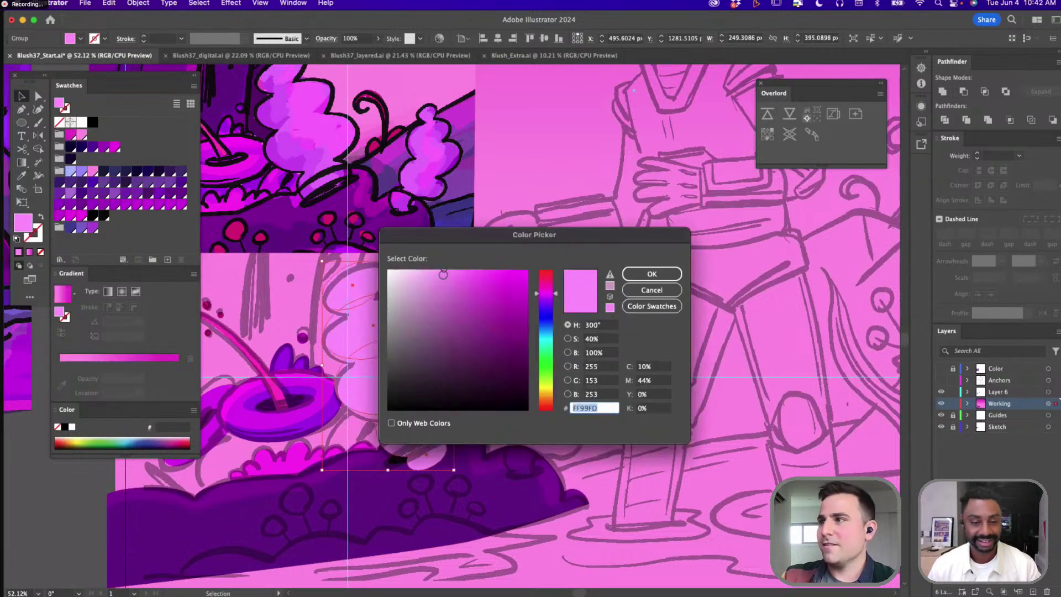
{"action": "left_click_drag", "start_coordinate": [434, 270], "coordinate": [428, 270]}
{"action": "left_click", "coordinate": [658, 273]}
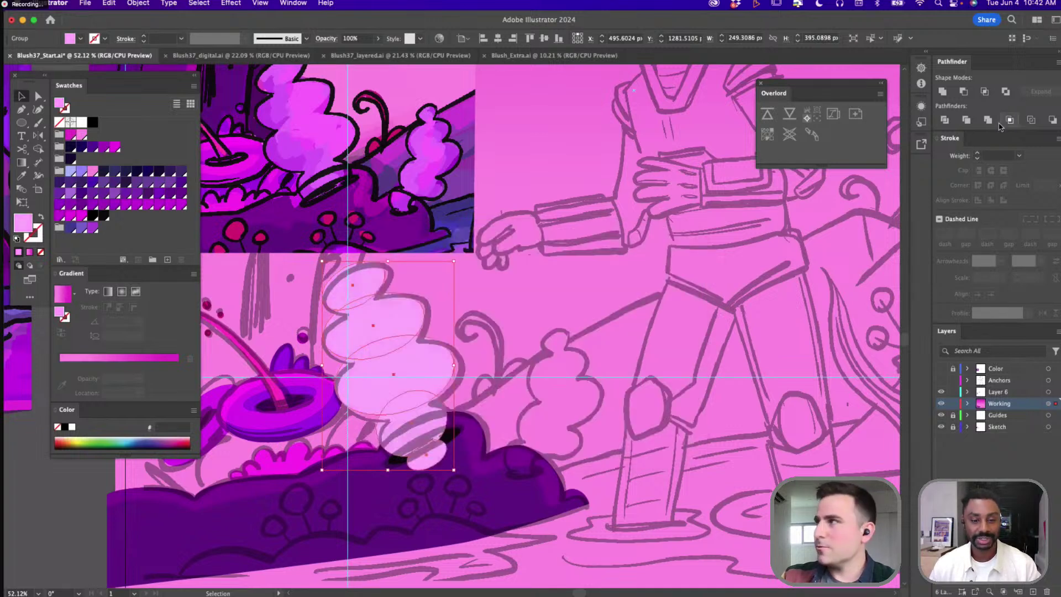
{"action": "left_click", "coordinate": [943, 91]}
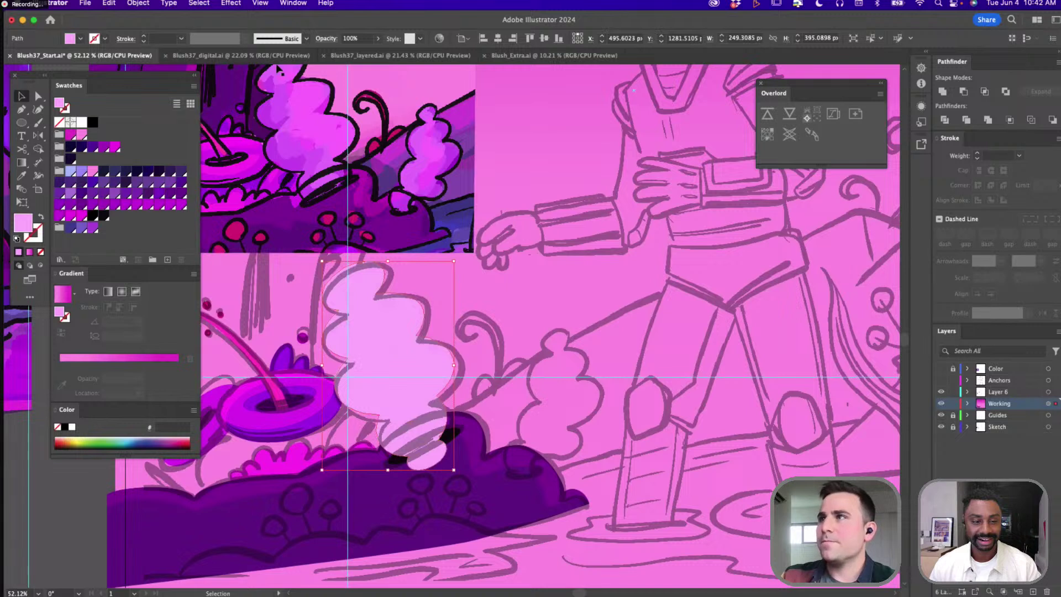
Set the united puffy plant's blending mode to Screen and its opacity to 44%
{"action": "left_click", "coordinate": [332, 36]}
{"action": "left_click", "coordinate": [234, 57]}
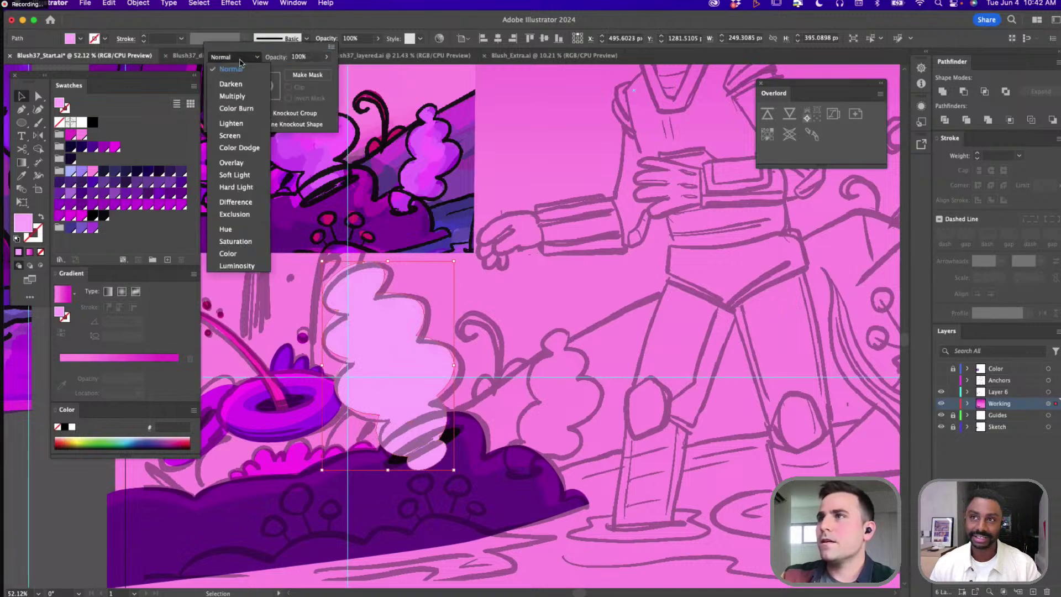
{"action": "left_click", "coordinate": [231, 135]}
{"action": "left_click", "coordinate": [326, 57]}
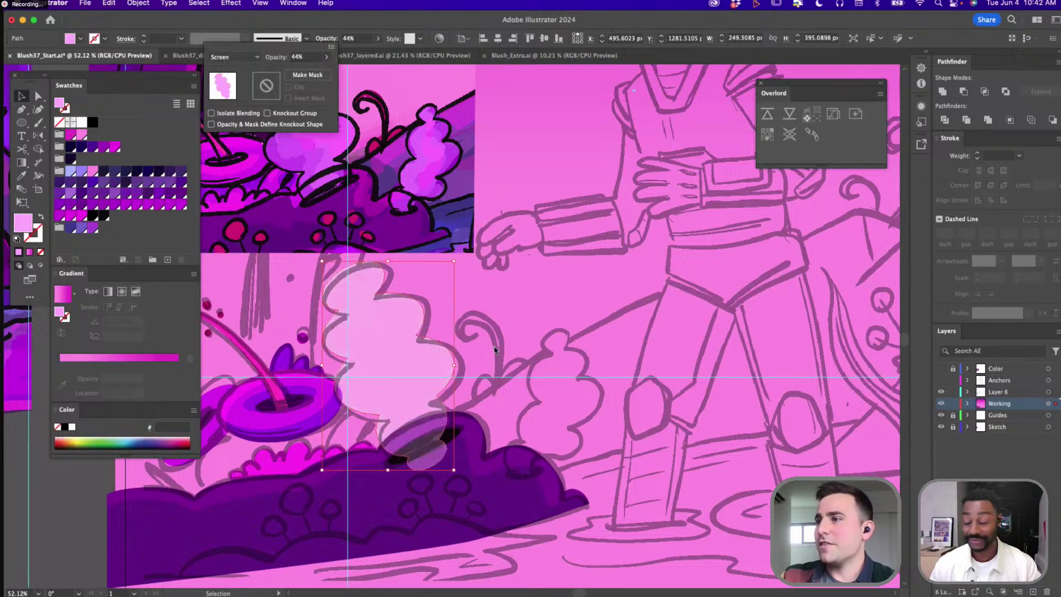
Draw a tilted ellipse about 59 by 48 px over the largest sketched berry on the mound
{"action": "left_click_drag", "start_coordinate": [502, 338], "coordinate": [587, 263]}
{"action": "key", "text": "l"}
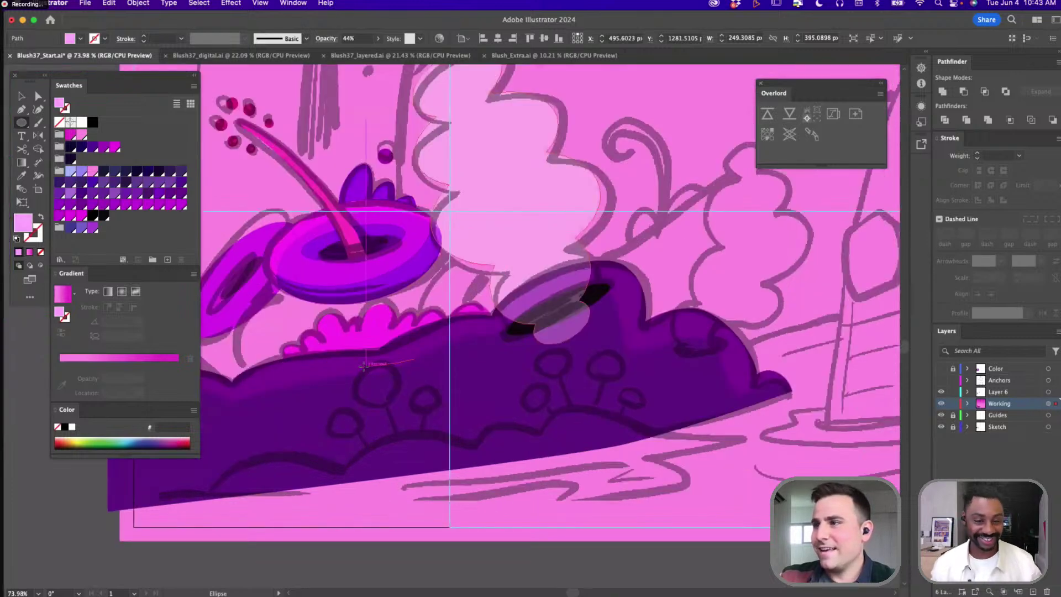
{"action": "left_click_drag", "start_coordinate": [366, 367], "coordinate": [411, 403]}
{"action": "key", "text": "v"}
{"action": "left_click_drag", "start_coordinate": [415, 367], "coordinate": [391, 383]}
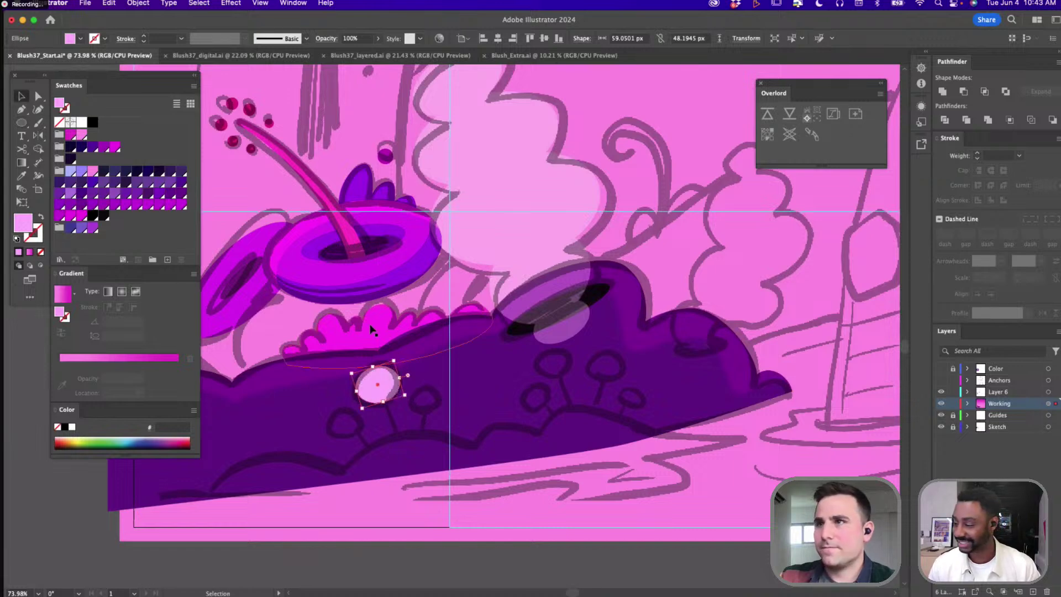
Draw a closed, rounded base shape with the Pen tool beneath the ring flower, following the sketch down to the mound
{"action": "scroll", "coordinate": [372, 326], "scroll_direction": "down", "scroll_amount": 3}
{"action": "key", "text": "p"}
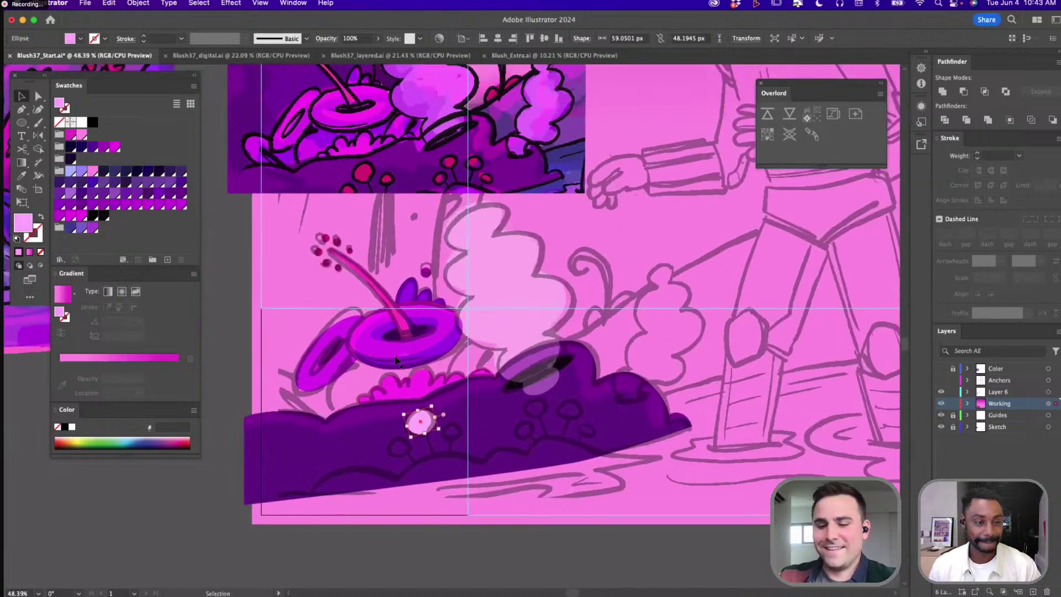
{"action": "left_click_drag", "start_coordinate": [337, 416], "coordinate": [350, 430]}
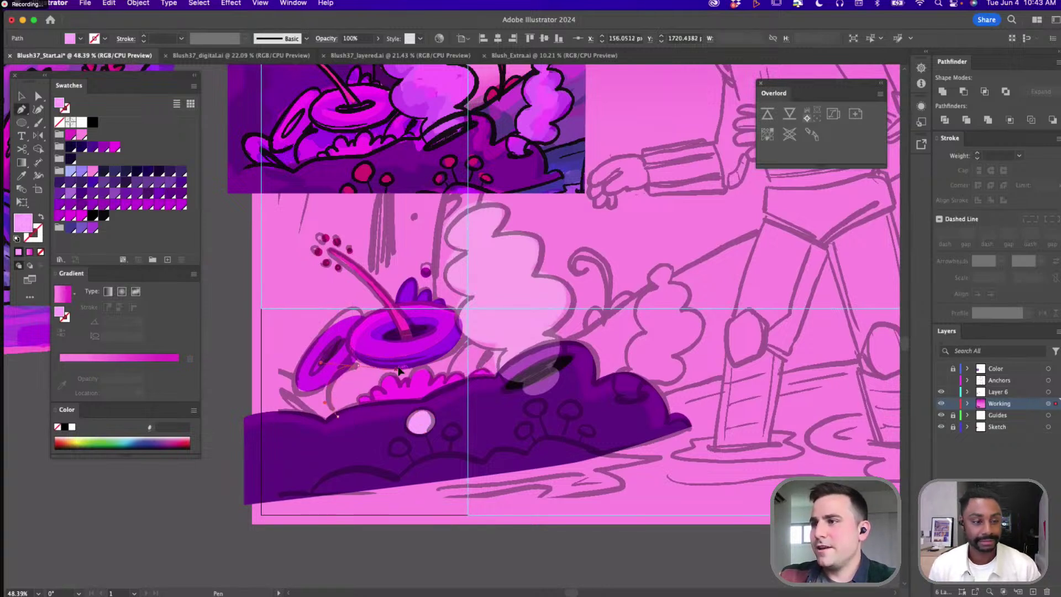
{"action": "left_click_drag", "start_coordinate": [357, 368], "coordinate": [425, 377]}
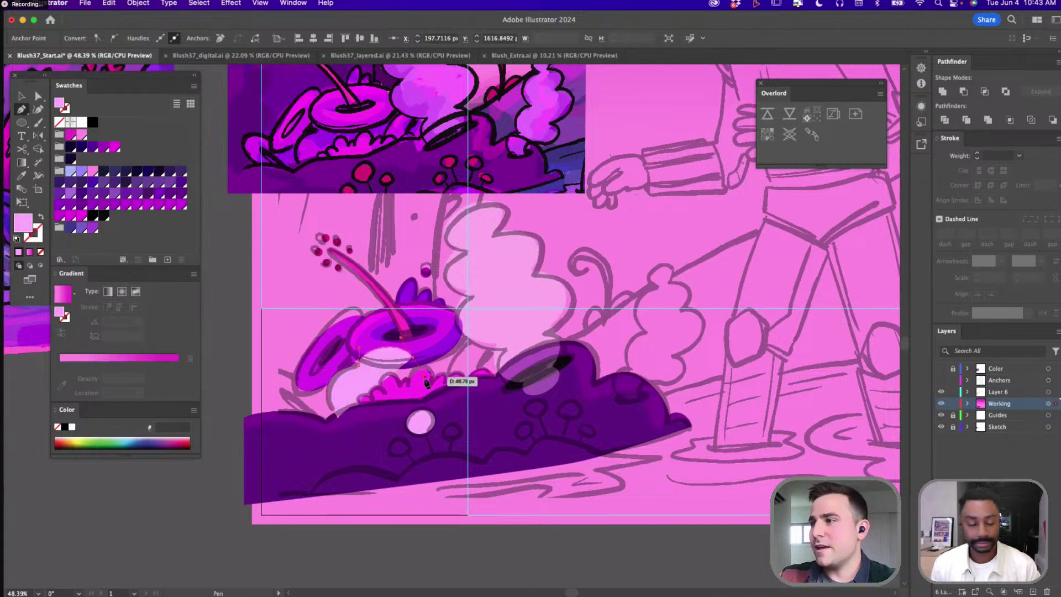
{"action": "left_click", "coordinate": [417, 394]}
{"action": "left_click_drag", "start_coordinate": [336, 422], "coordinate": [336, 421]}
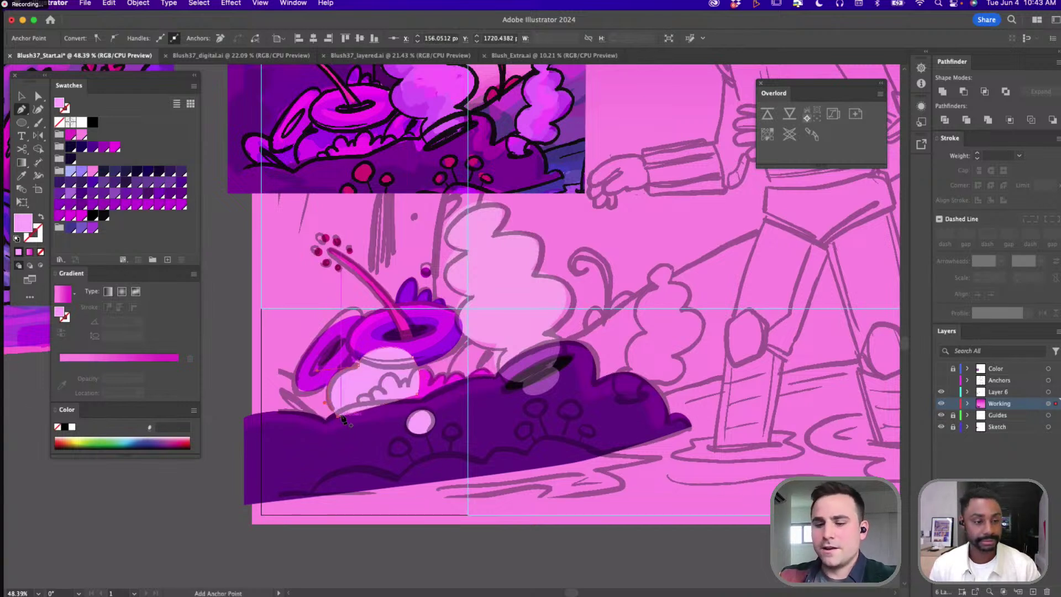
{"action": "left_click", "coordinate": [338, 418]}
Fill the ring flower's base shape with the purple sampled from the matching part of the reference image
{"action": "key", "text": "o"}
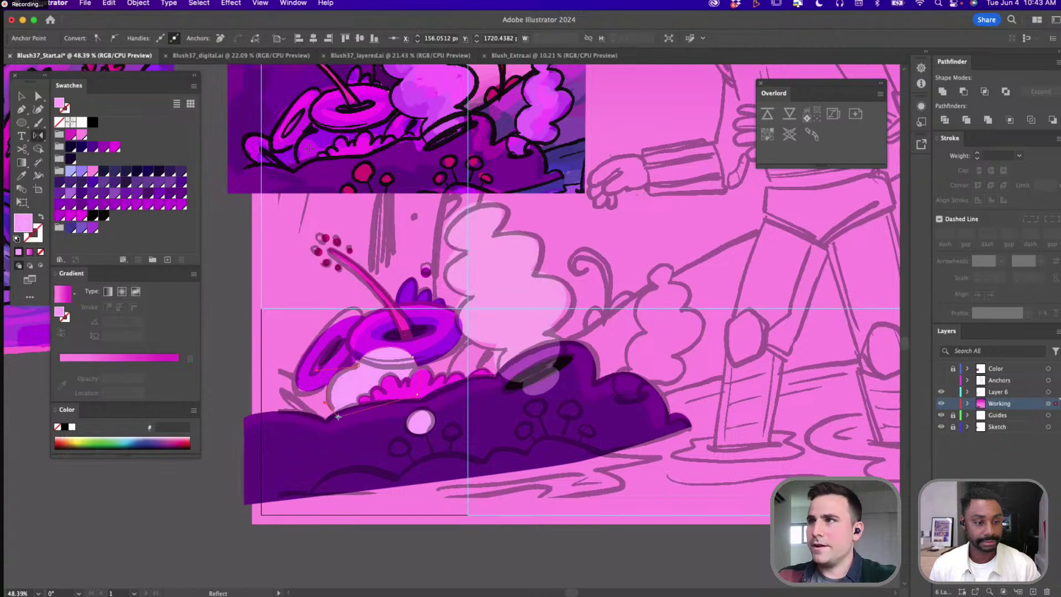
{"action": "key", "text": "i"}
{"action": "left_click", "coordinate": [325, 145]}
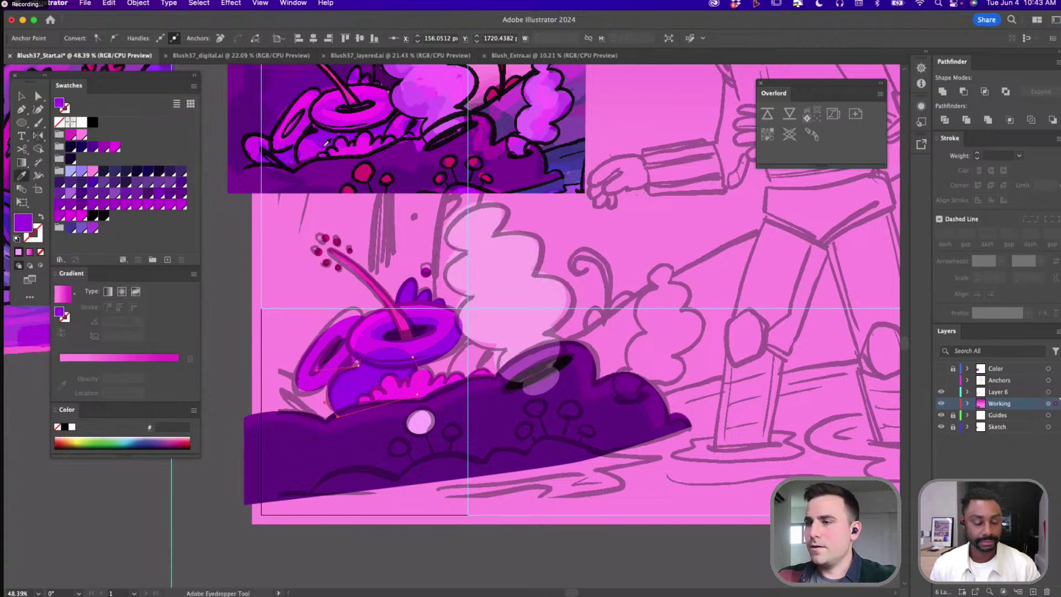
{"action": "key", "text": "v"}
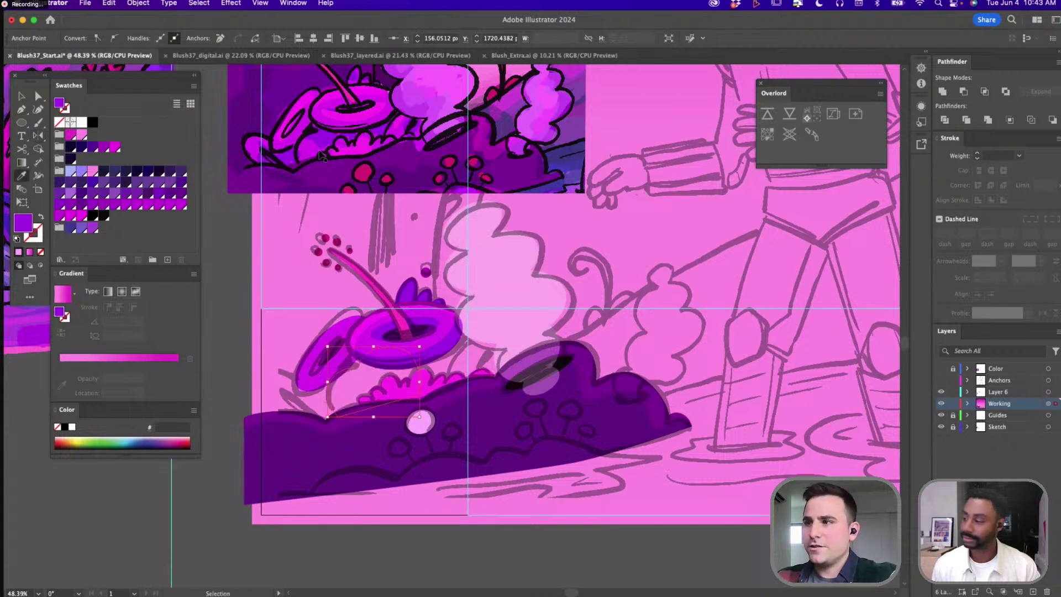
Draw a closed path with the Pen tool over the upper part of the flower's base to outline its shadow
{"action": "key", "text": "p"}
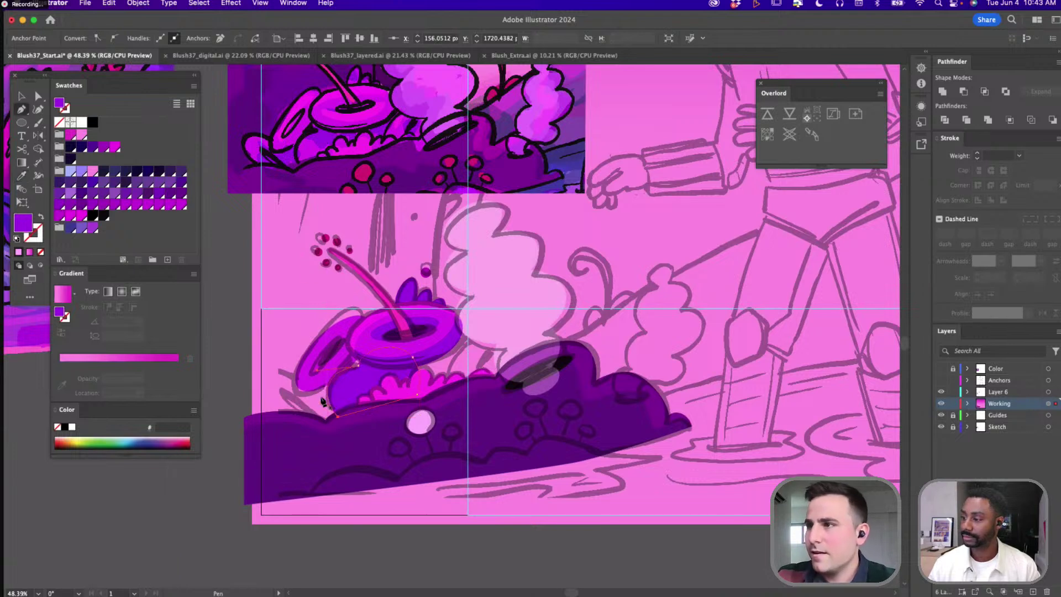
{"action": "left_click_drag", "start_coordinate": [321, 394], "coordinate": [351, 384]}
{"action": "left_click", "coordinate": [365, 369]}
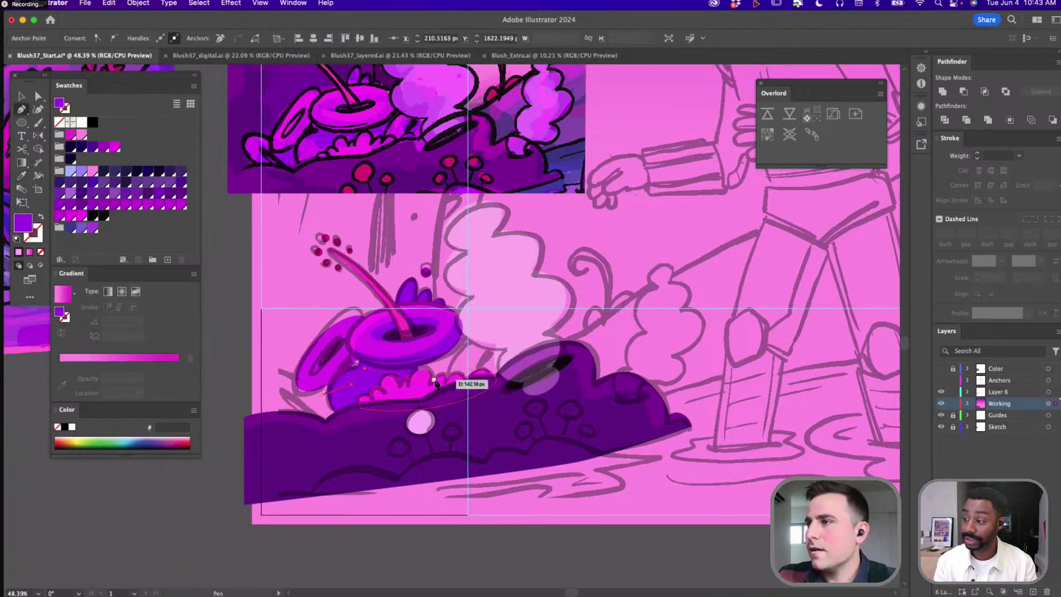
{"action": "left_click", "coordinate": [434, 380]}
{"action": "left_click", "coordinate": [406, 322]}
{"action": "left_click", "coordinate": [326, 334]}
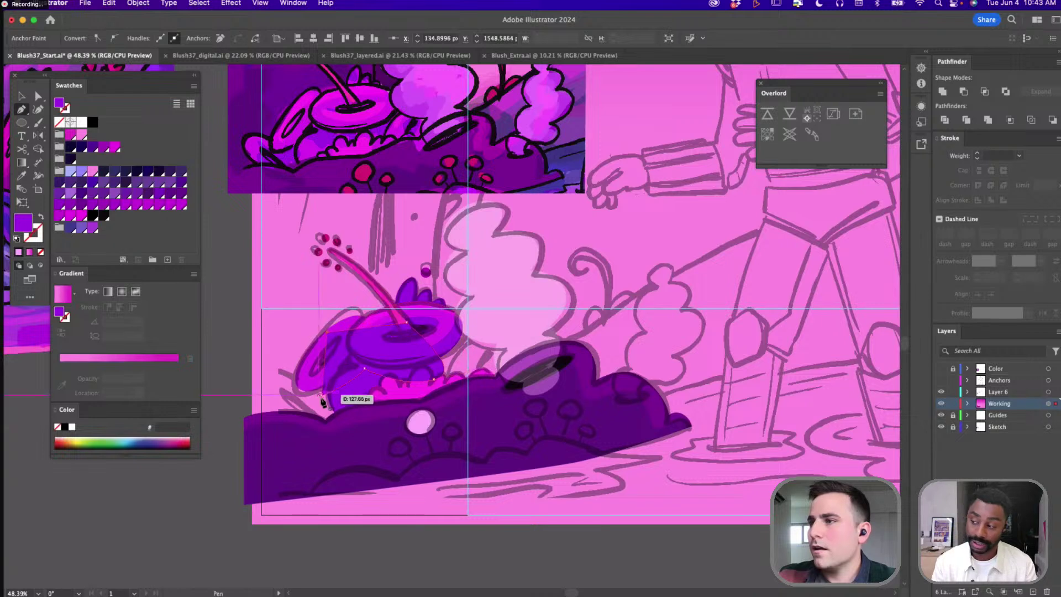
{"action": "left_click", "coordinate": [321, 396]}
Intersect the shadow path with the flower's base outline and fill the resulting shape with the dark purple swatch 8006A2
{"action": "key", "text": "a"}
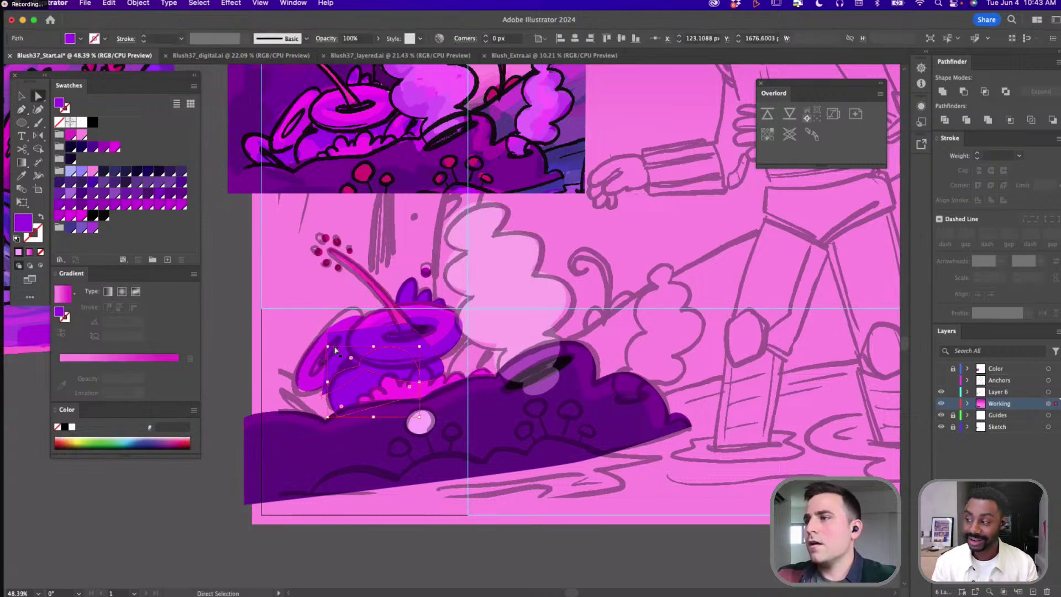
{"action": "left_click", "coordinate": [335, 351], "text": "shift"}
{"action": "left_click", "coordinate": [985, 91]}
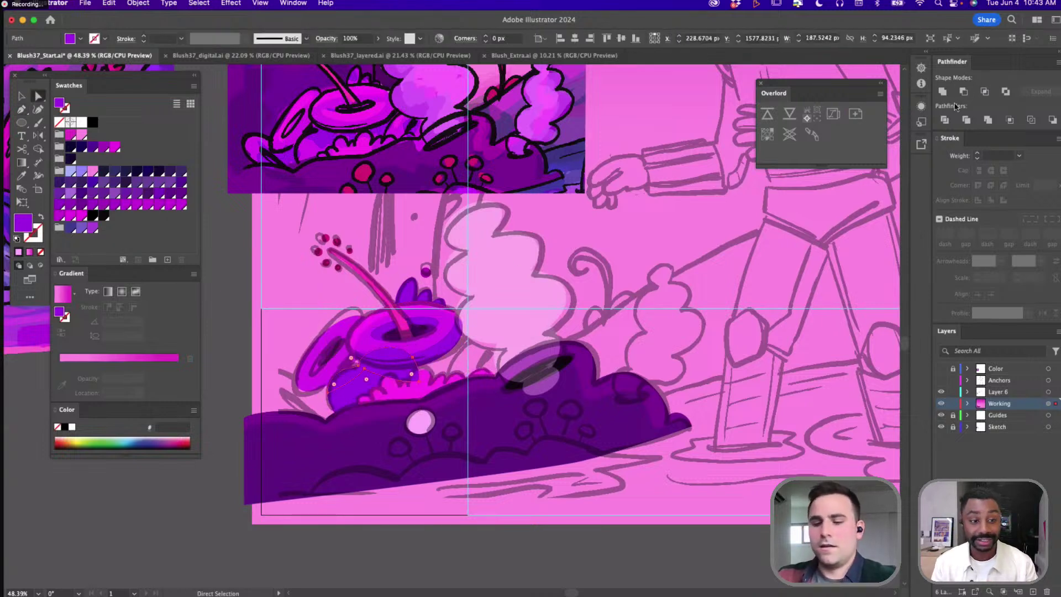
{"action": "key", "text": "i"}
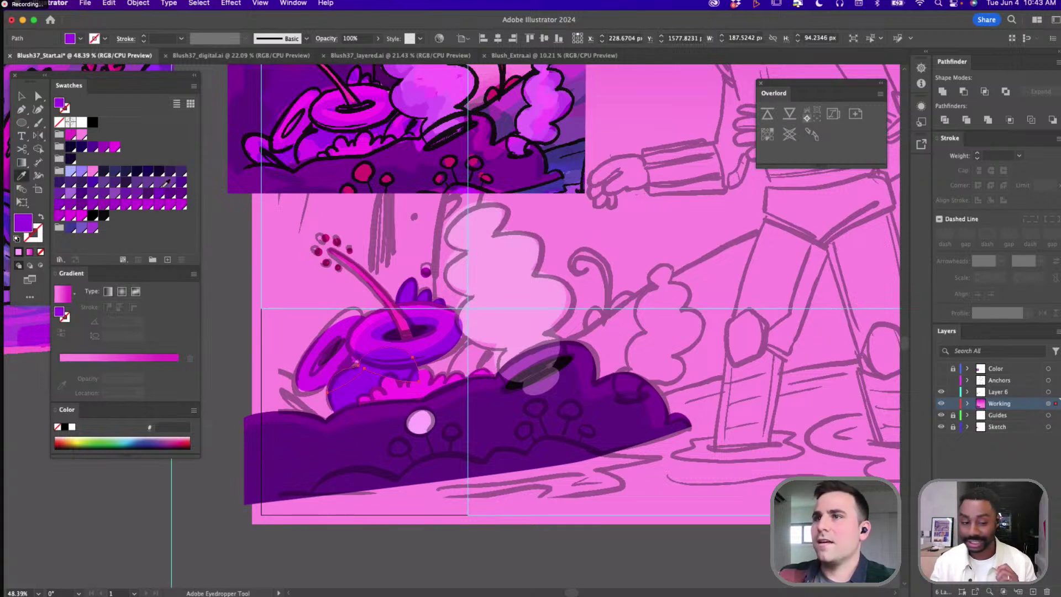
{"action": "left_click", "coordinate": [82, 205]}
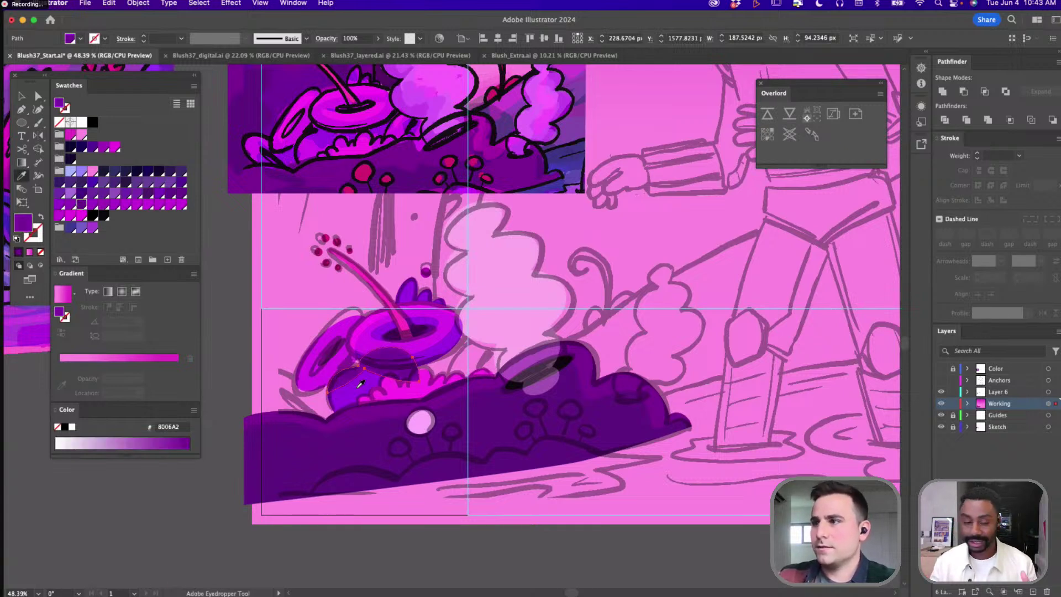
{"action": "key", "text": "v"}
Group the flower's base with its shadow and send the group back behind the ring flower and scalloped frill
{"action": "left_click", "coordinate": [358, 397]}
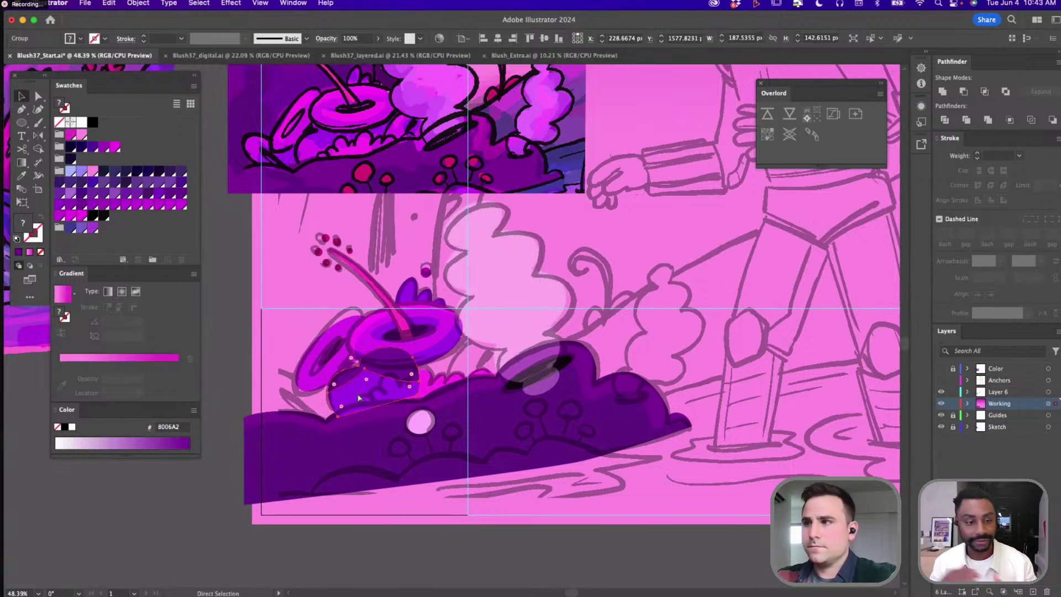
{"action": "key", "text": "super+bracketleft"}
{"action": "key", "text": "super+bracketleft"}
{"action": "key", "text": "super+bracketleft"}
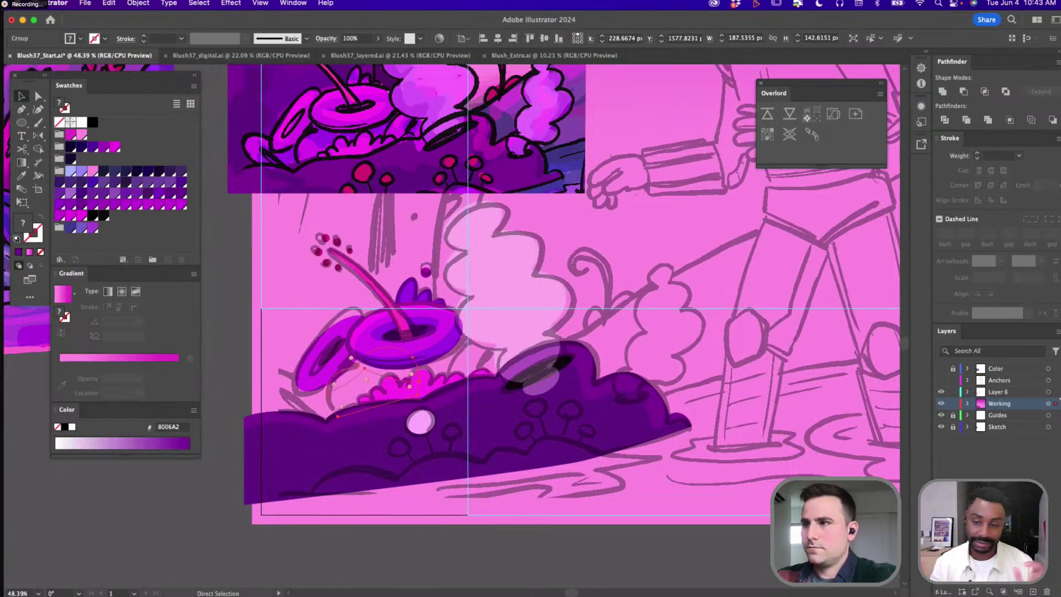
{"action": "key", "text": "v"}
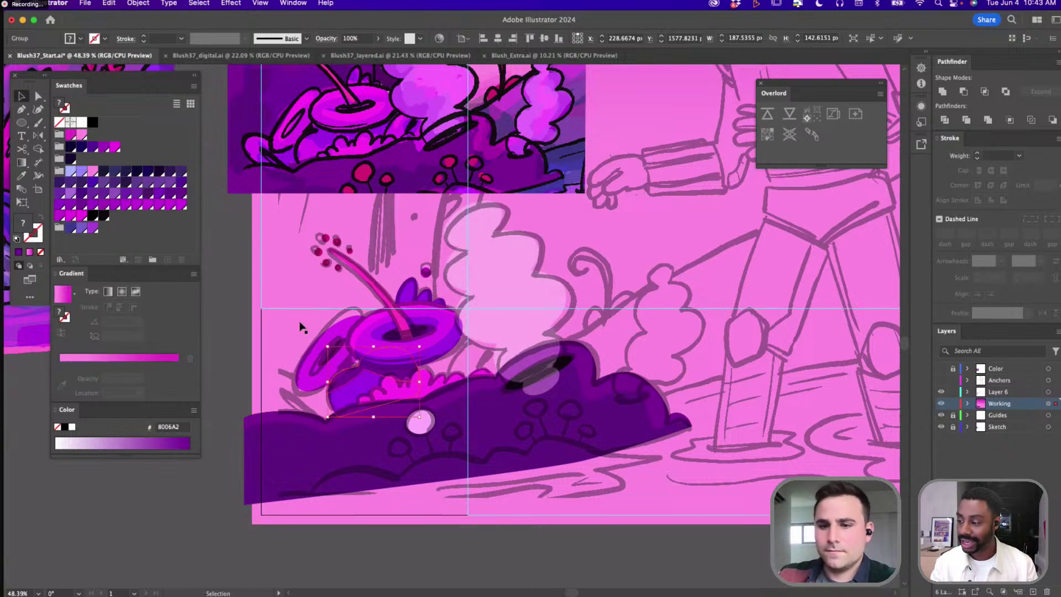
Place a copy of the smaller tilted ring flower over the sketched one beside the puffy plant's base
{"action": "key", "text": "p"}
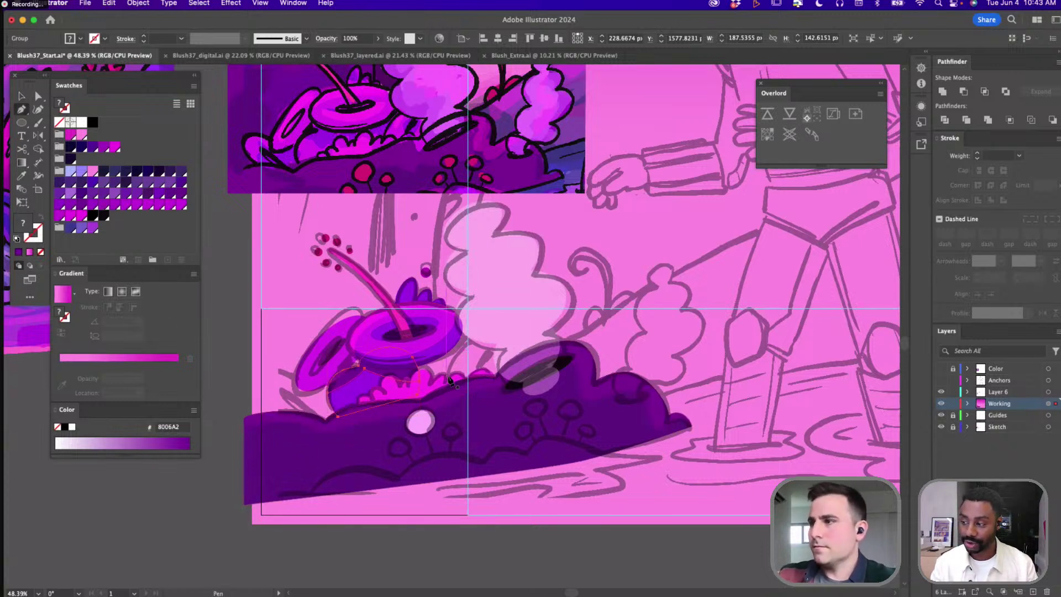
{"action": "key", "text": "v"}
{"action": "left_click_drag", "start_coordinate": [332, 360], "coordinate": [488, 356]}
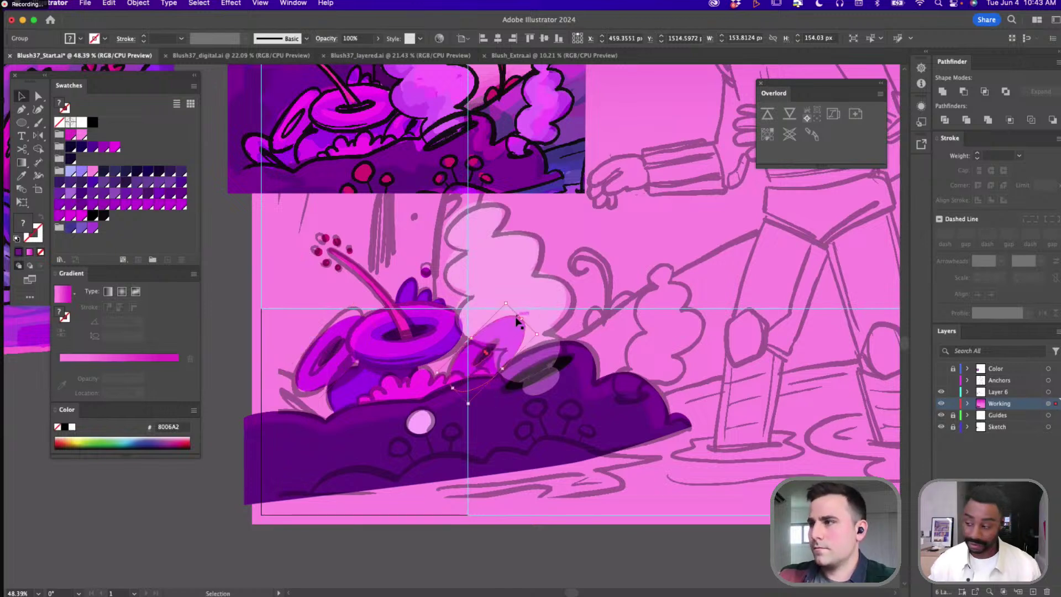
Scale the ring flower copy beside the puffy plant to about 136 by 136 px and fill its hole with 18091C sampled from the painted reference
{"action": "mouse_move", "coordinate": [518, 320]}
{"action": "left_mouse_down"}
{"action": "mouse_move", "coordinate": [539, 327]}
{"action": "mouse_move", "coordinate": [526, 338]}
{"action": "left_mouse_up"}
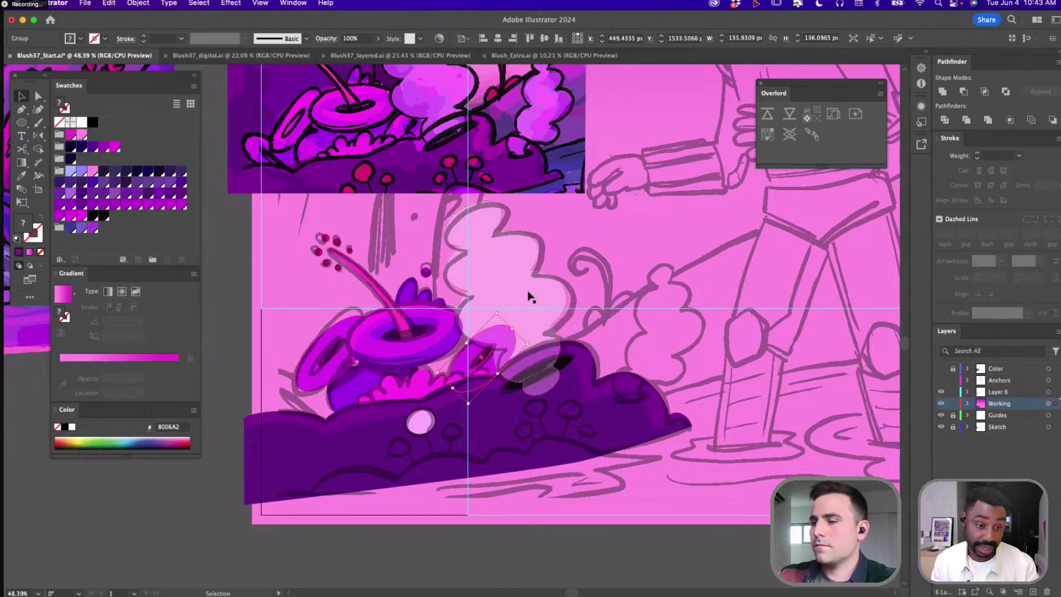
{"action": "key", "text": "a"}
{"action": "left_click", "coordinate": [483, 357]}
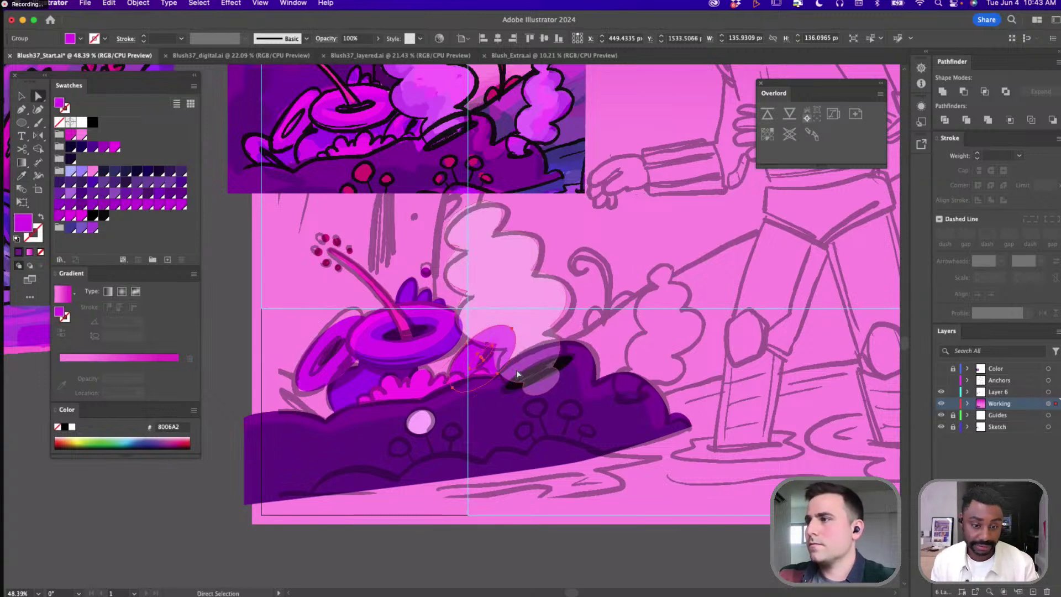
{"action": "left_click", "coordinate": [492, 347]}
{"action": "key", "text": "p"}
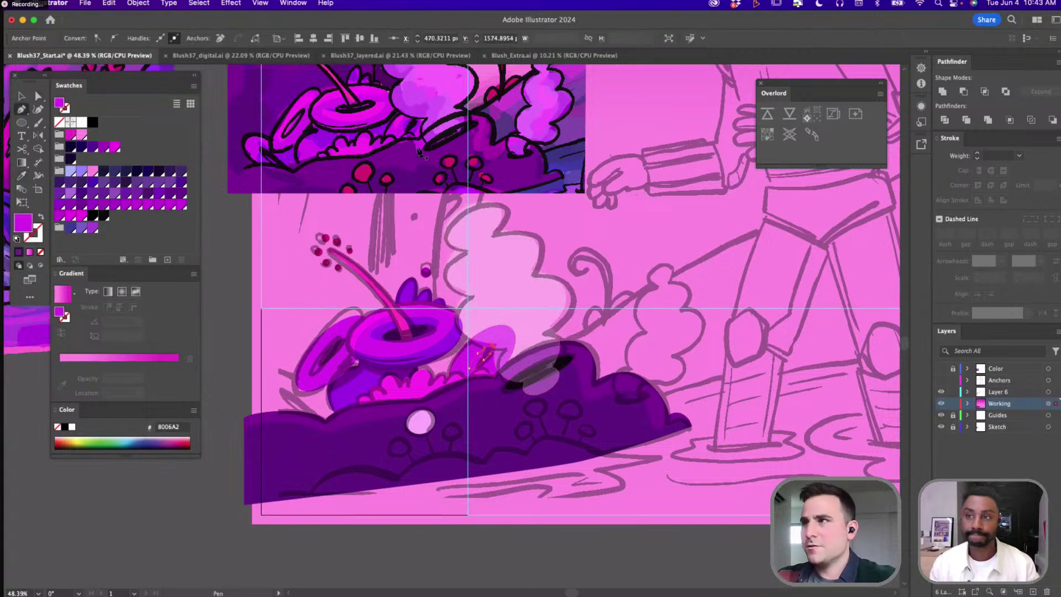
{"action": "key", "text": "v"}
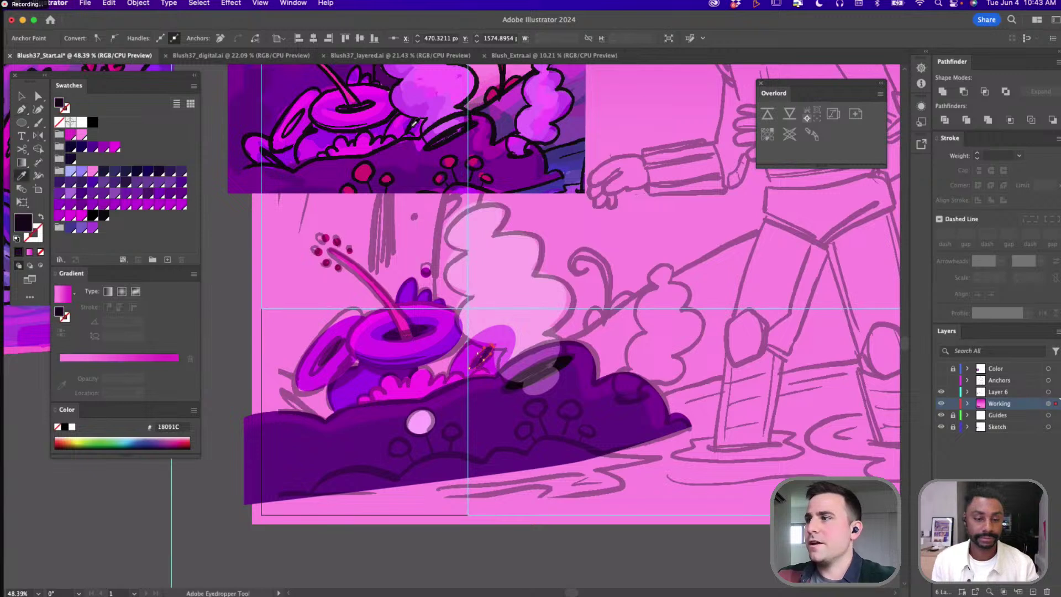
Place another copy of the small ring flower at the hill's far-left end, tilted the other way and scaled to about 156 by 127 px
{"action": "key", "text": "a"}
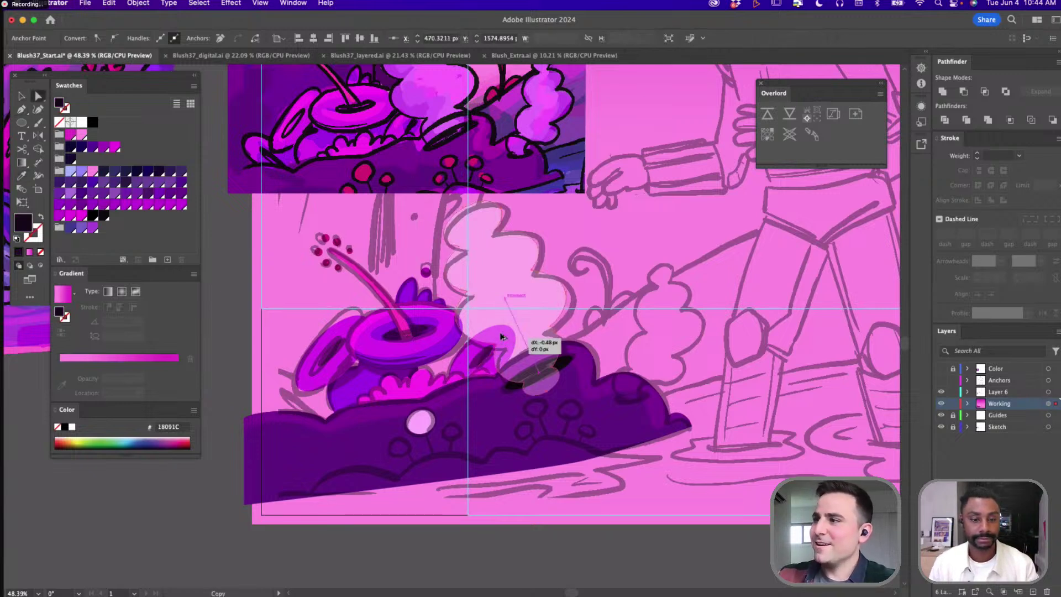
{"action": "left_click", "coordinate": [509, 348]}
{"action": "left_click", "coordinate": [465, 356], "text": "shift"}
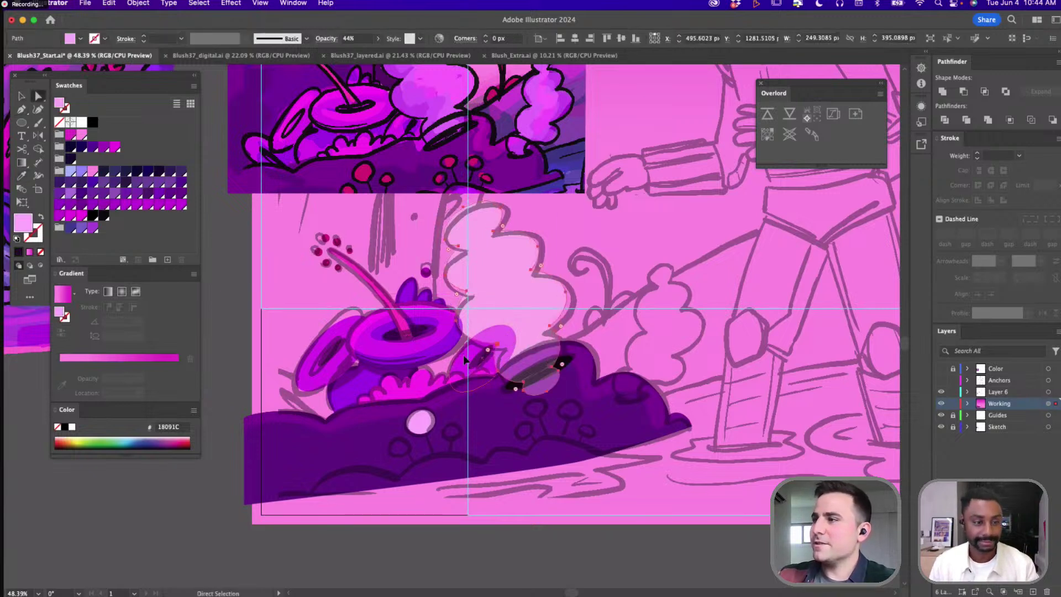
{"action": "left_click", "coordinate": [469, 363], "text": "alt"}
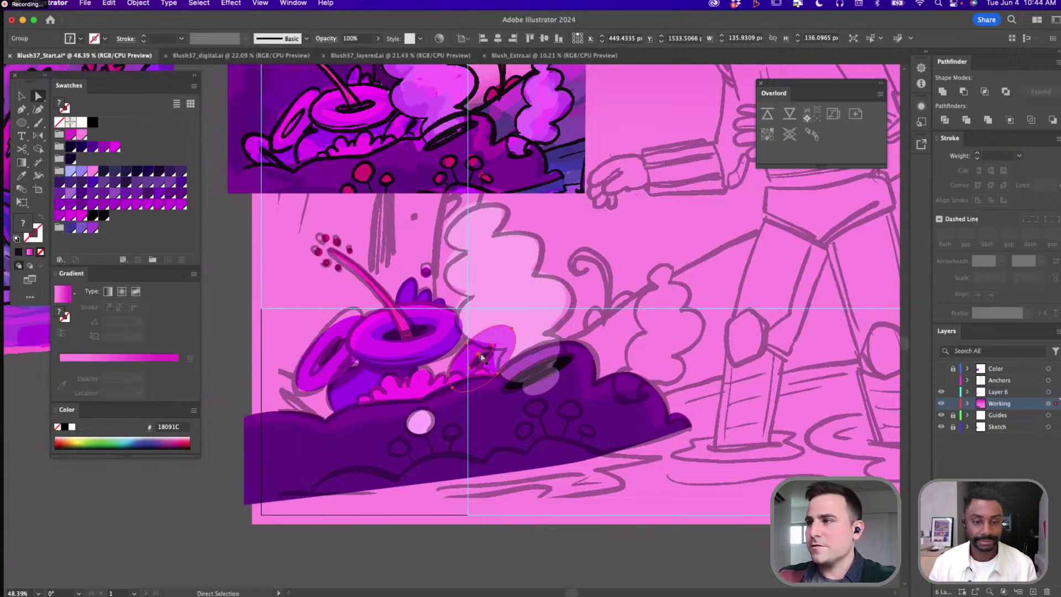
{"action": "key", "text": "v"}
{"action": "left_click_drag", "start_coordinate": [481, 362], "coordinate": [293, 404]}
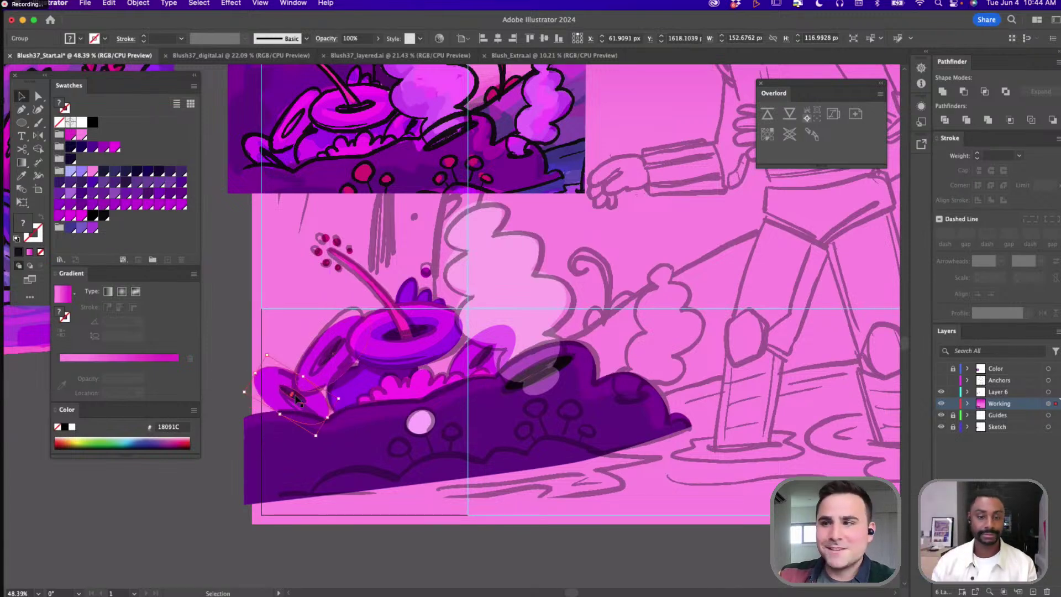
{"action": "left_click_drag", "start_coordinate": [304, 376], "coordinate": [275, 370]}
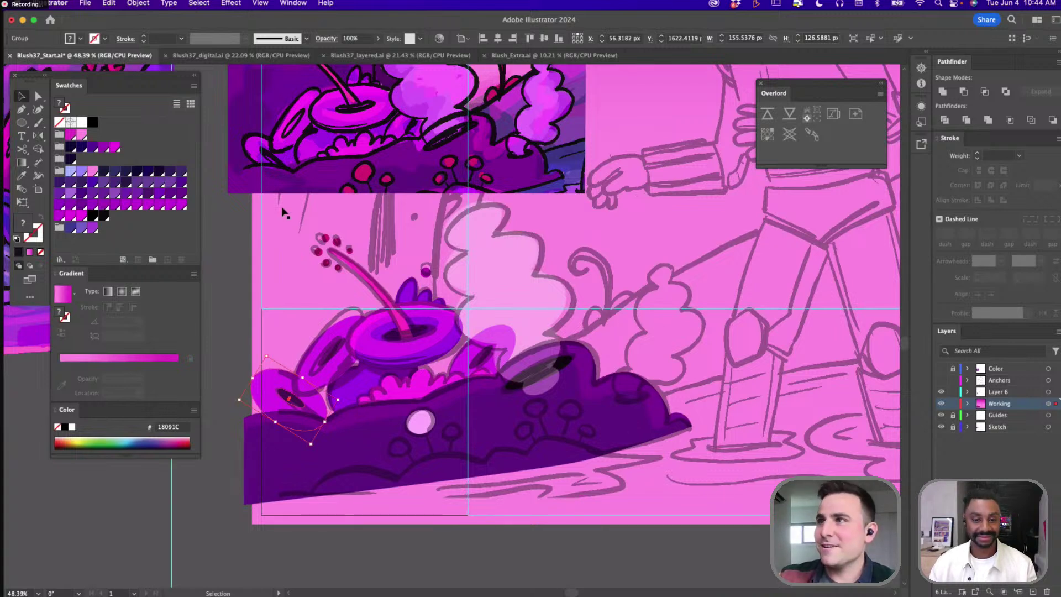
Recolour the outer ellipse of the leftmost ring flower with the purple sampled from the matching flower in the painted reference
{"action": "key", "text": "a"}
{"action": "left_click", "coordinate": [281, 299]}
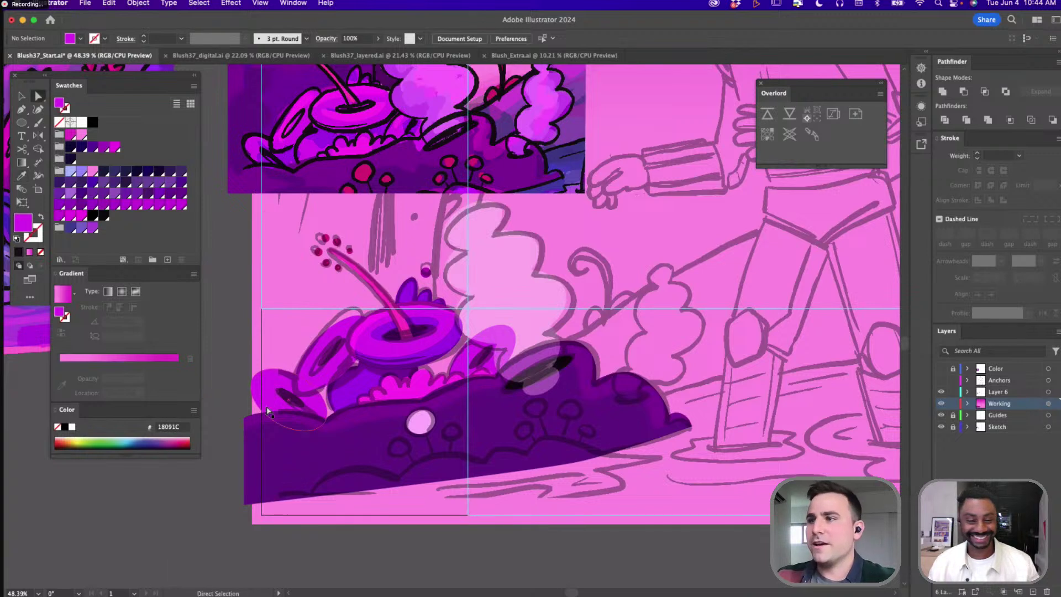
{"action": "left_click", "coordinate": [267, 411]}
{"action": "key", "text": "i"}
{"action": "left_click", "coordinate": [263, 157]}
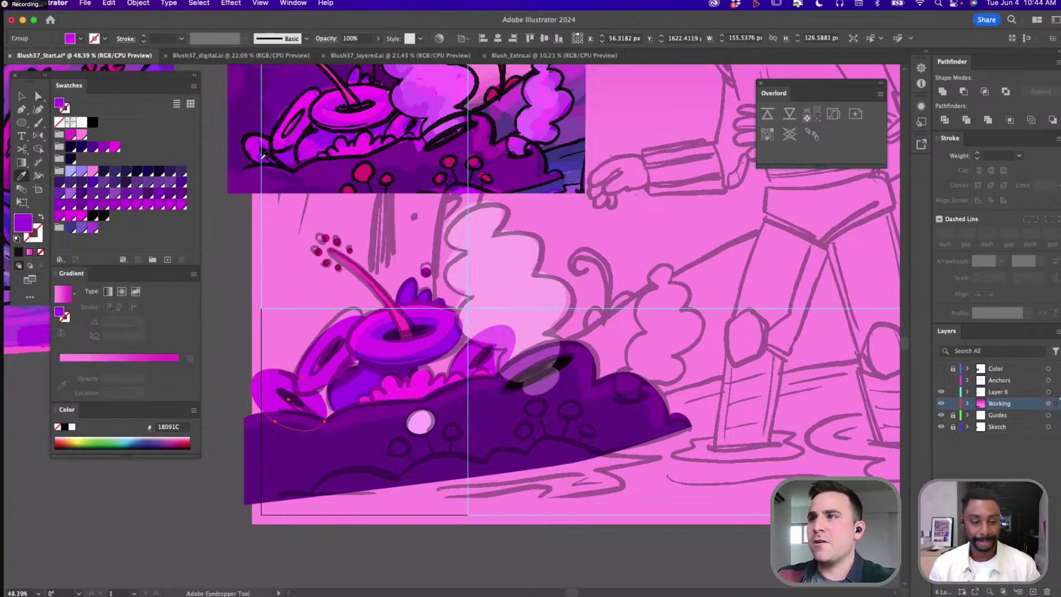
Draw a shadow shape over the leftmost ring flower's inner side, trim it to the flower's outline and fill it with swatch 7D2FB3
{"action": "key", "text": "p"}
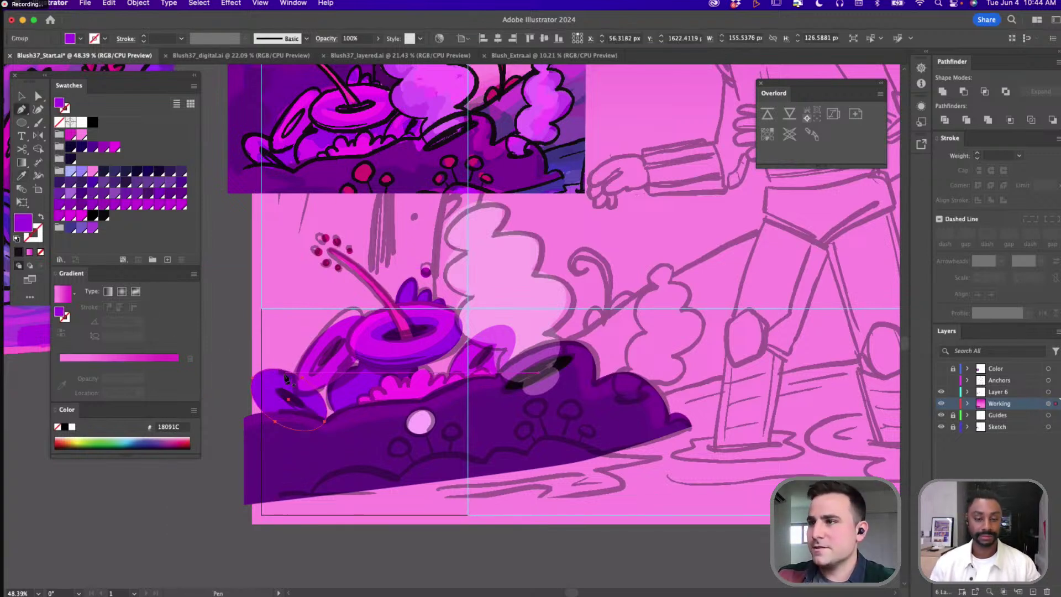
{"action": "left_click_drag", "start_coordinate": [295, 365], "coordinate": [330, 439]}
{"action": "left_click_drag", "start_coordinate": [337, 354], "coordinate": [317, 445]}
{"action": "key", "text": "a"}
{"action": "left_click", "coordinate": [983, 90]}
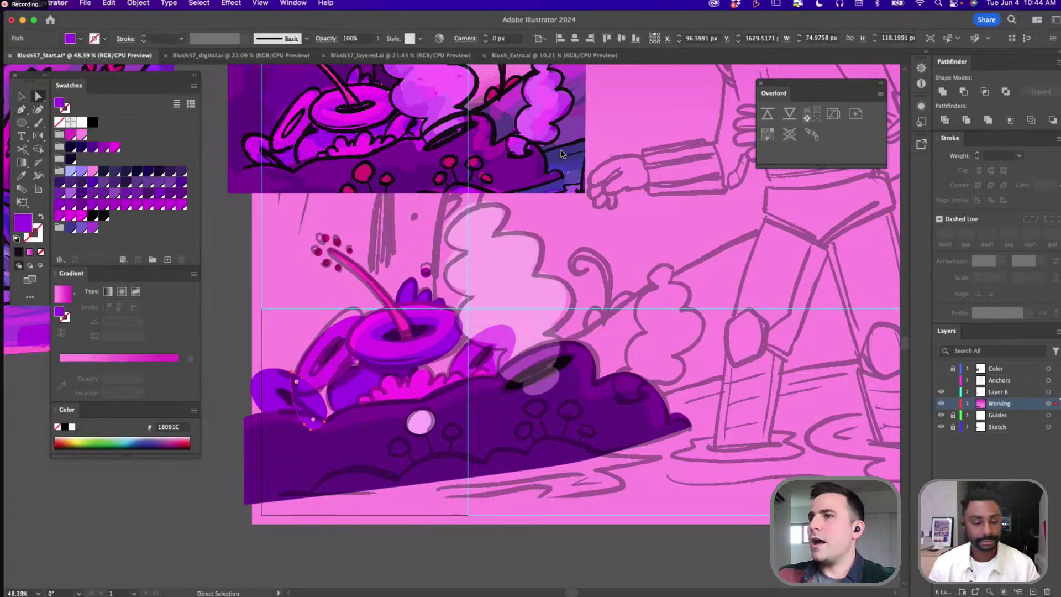
{"action": "left_click", "coordinate": [90, 194]}
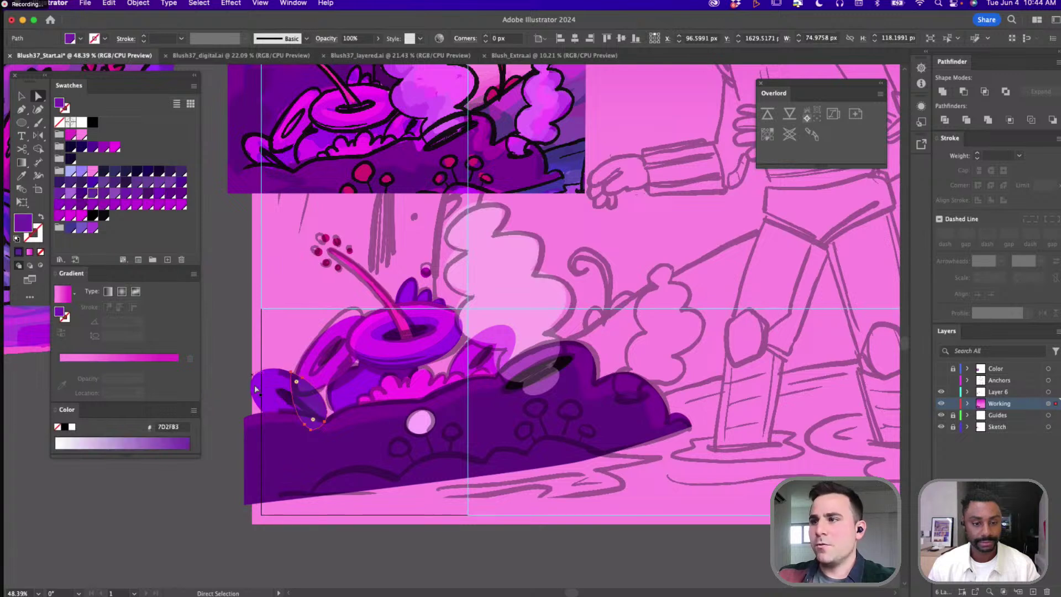
Open the leftmost ring flower's group, add its dark hole to the shadow selection and leave the group
{"action": "key", "text": "v"}
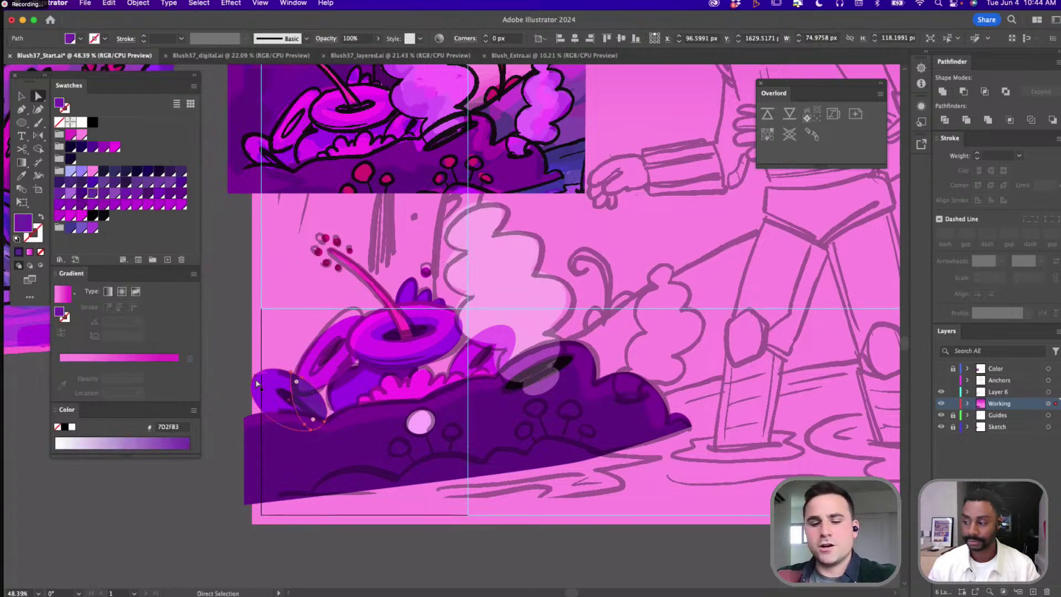
{"action": "double_click", "coordinate": [257, 380]}
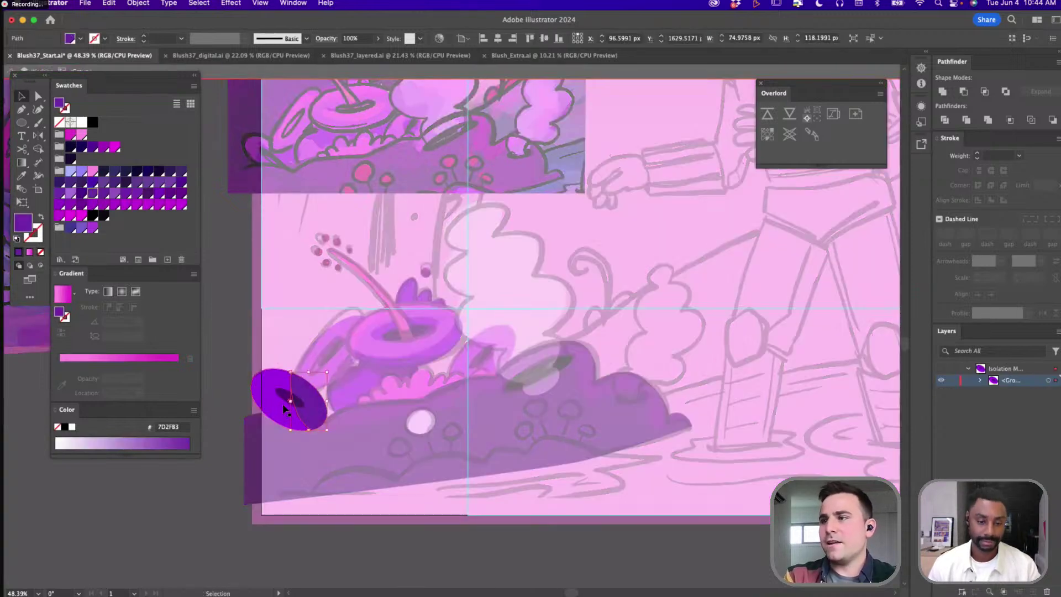
{"action": "left_click", "coordinate": [283, 399], "text": "shift"}
{"action": "key", "text": "Escape"}
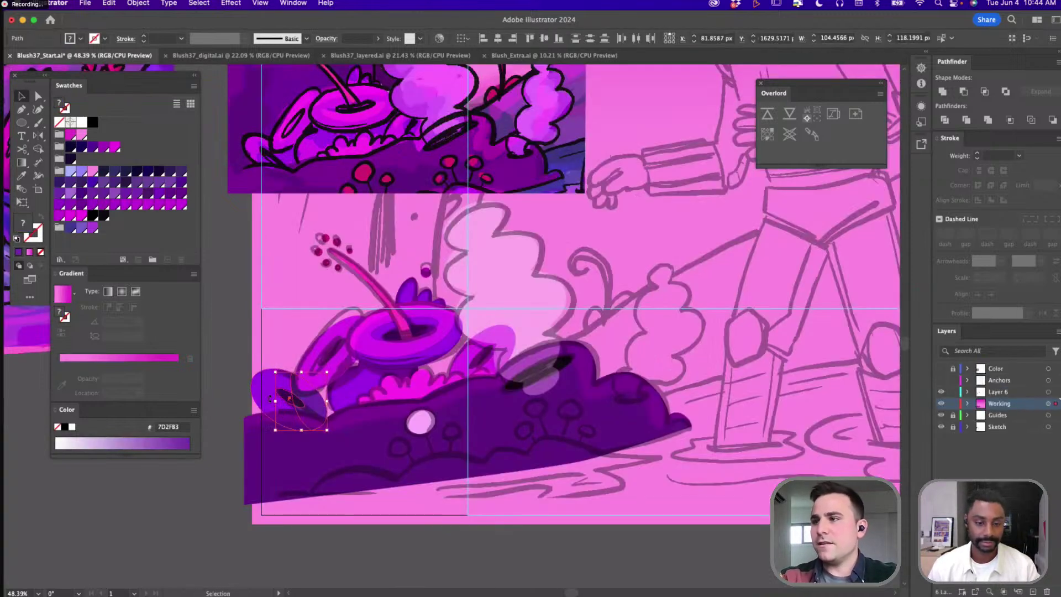
Fill the pale circle on the hill with D90A7D sampled from a berry in the painted reference
{"action": "key", "text": "p"}
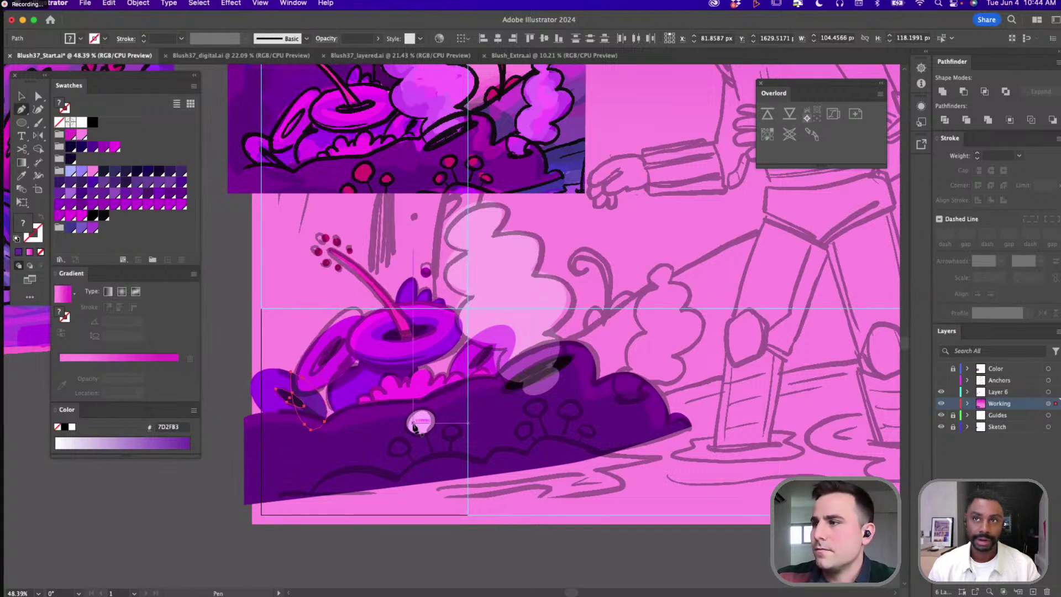
{"action": "left_click", "coordinate": [421, 423], "text": "super"}
{"action": "key", "text": "i"}
{"action": "left_click", "coordinate": [362, 173]}
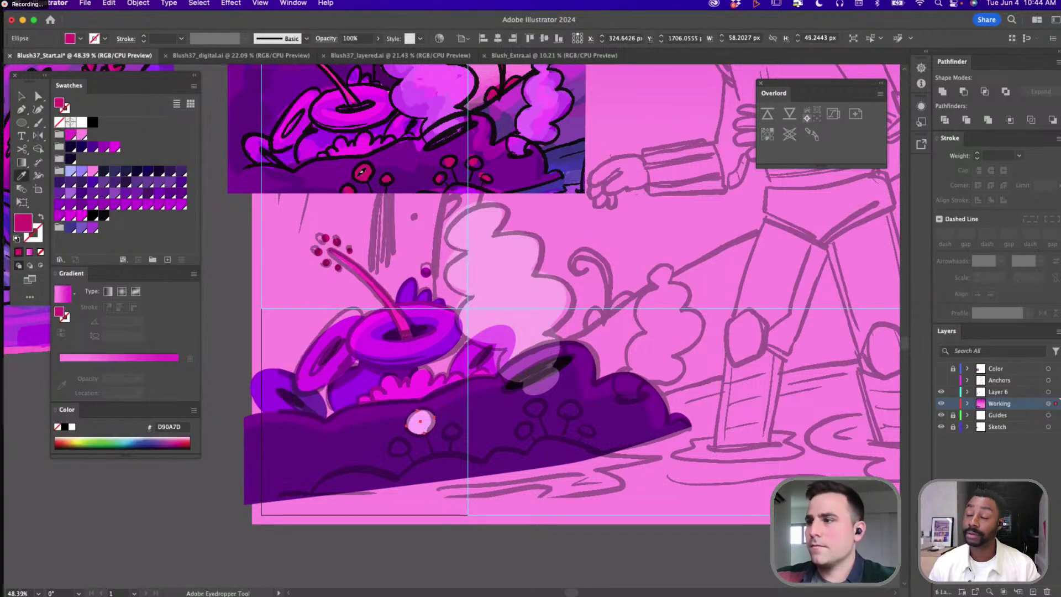
{"action": "key", "text": "v"}
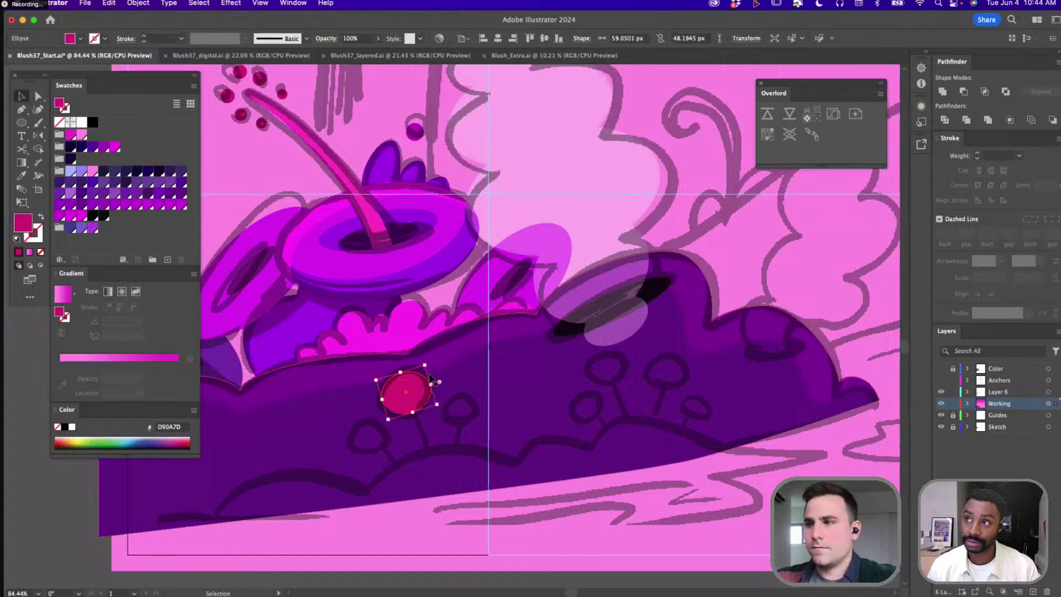
Add a glow behind the berry from an enlarged copy of about 87 by 71 px, filled with F300EB and blended as Soft Light
{"action": "left_click_drag", "start_coordinate": [431, 386], "coordinate": [443, 381]}
{"action": "left_click", "coordinate": [114, 147]}
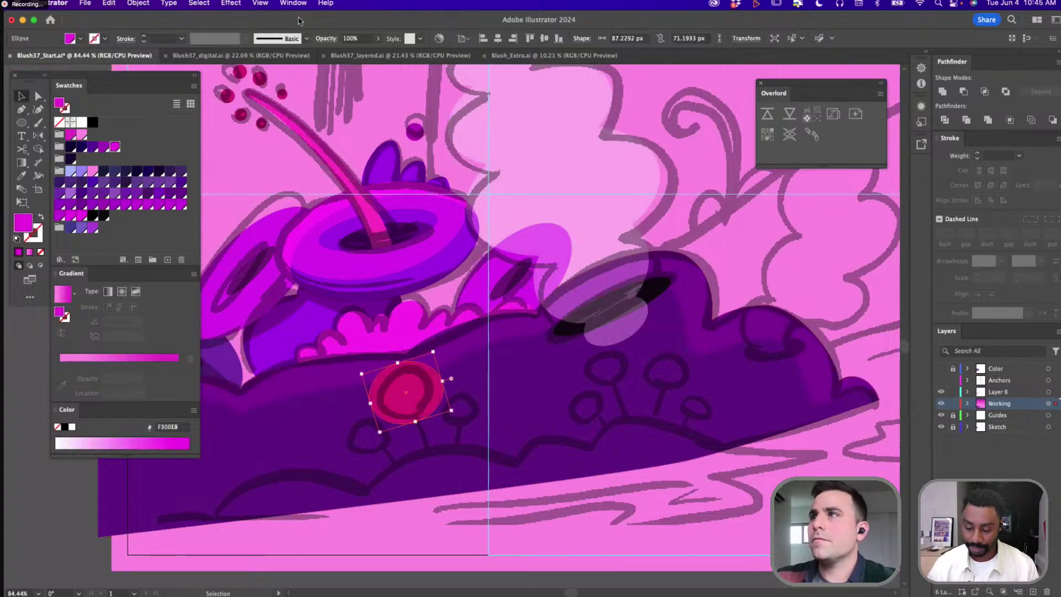
{"action": "left_click", "coordinate": [326, 38]}
{"action": "left_click", "coordinate": [224, 58]}
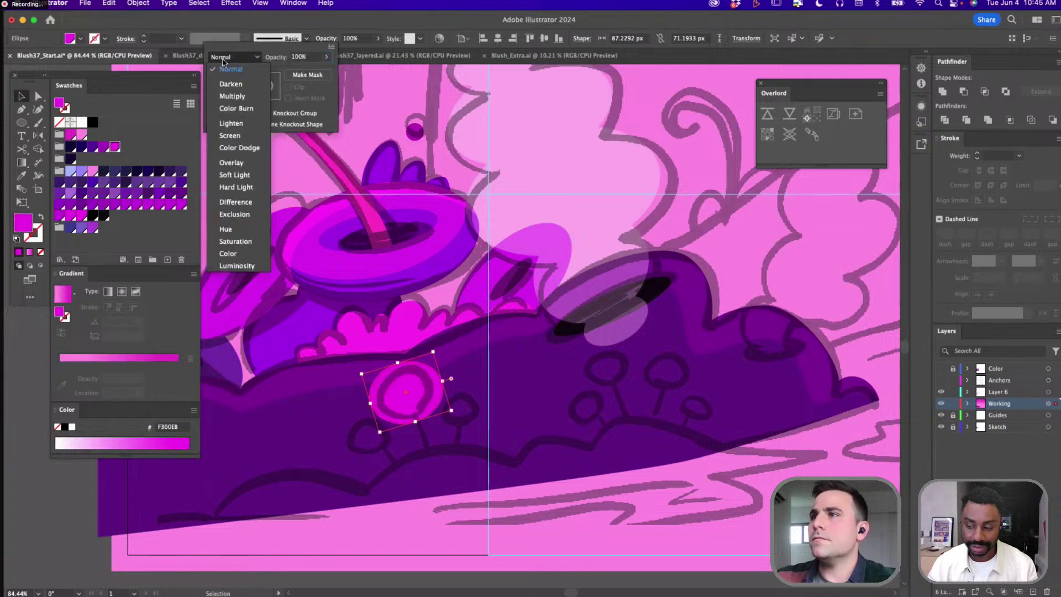
{"action": "left_click", "coordinate": [235, 175]}
{"action": "key", "text": "super+z"}
{"action": "key", "text": "super+z"}
{"action": "key", "text": "super+z"}
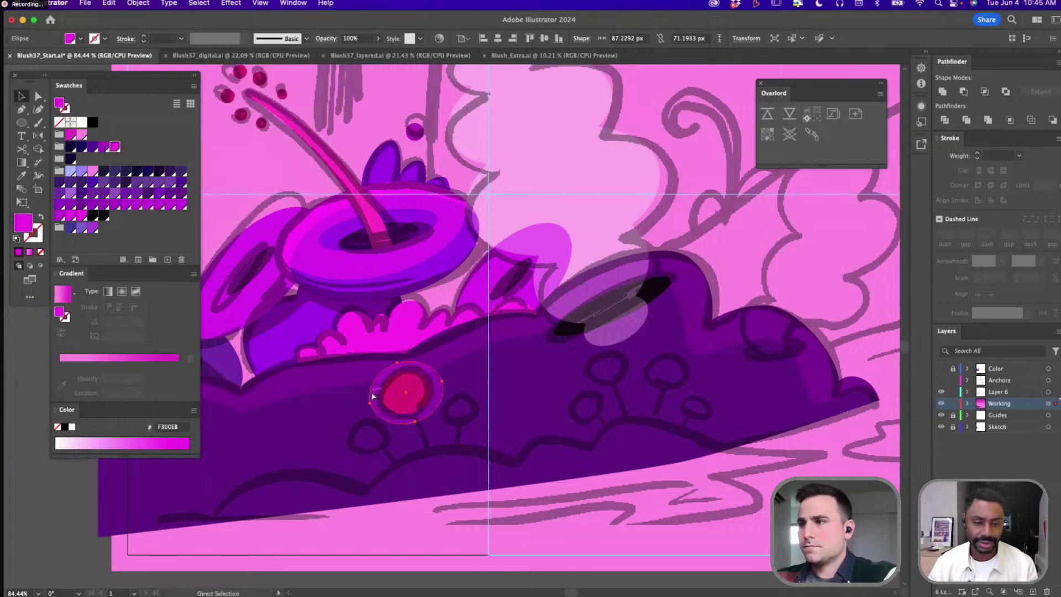
Add a highlight inside the berry from a reduced copy of about 27 by 22 px filled with EF229D
{"action": "key", "text": "v"}
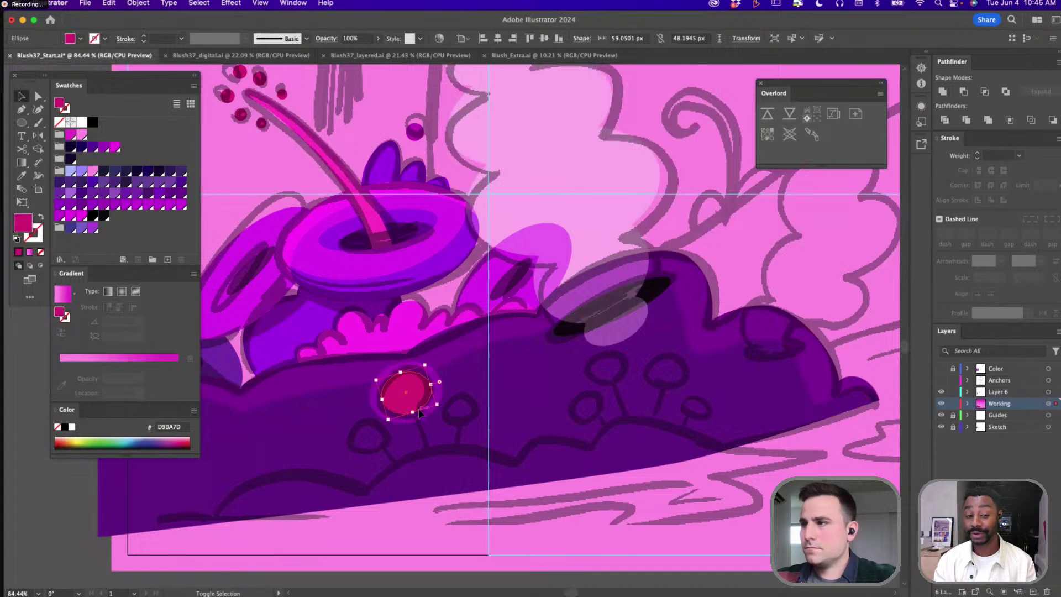
{"action": "left_click_drag", "start_coordinate": [414, 412], "coordinate": [409, 384]}
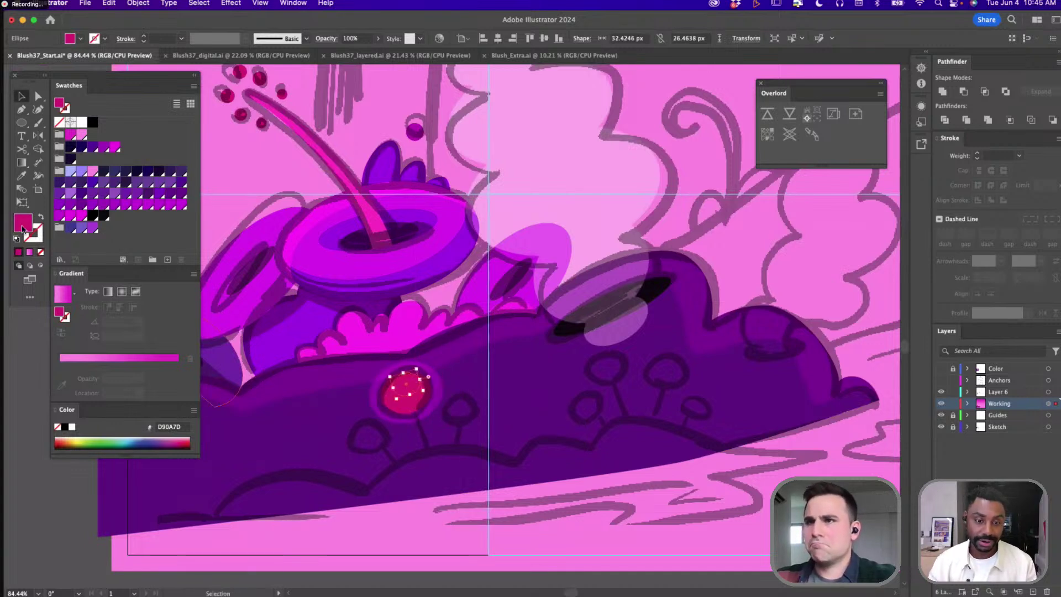
{"action": "double_click", "coordinate": [23, 223]}
{"action": "type", "text": "EF229D"}
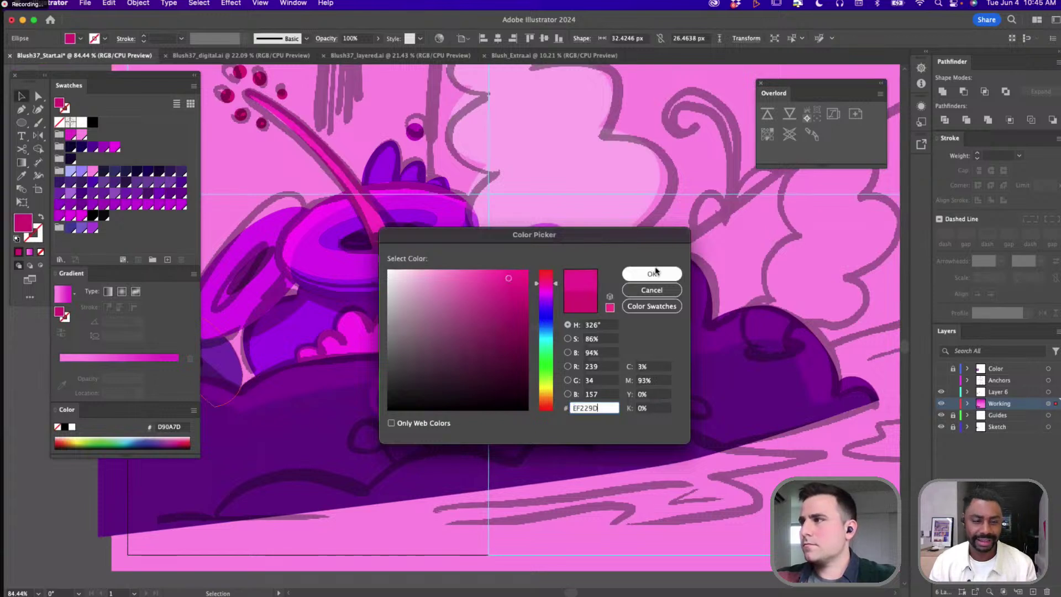
{"action": "key", "text": "Return"}
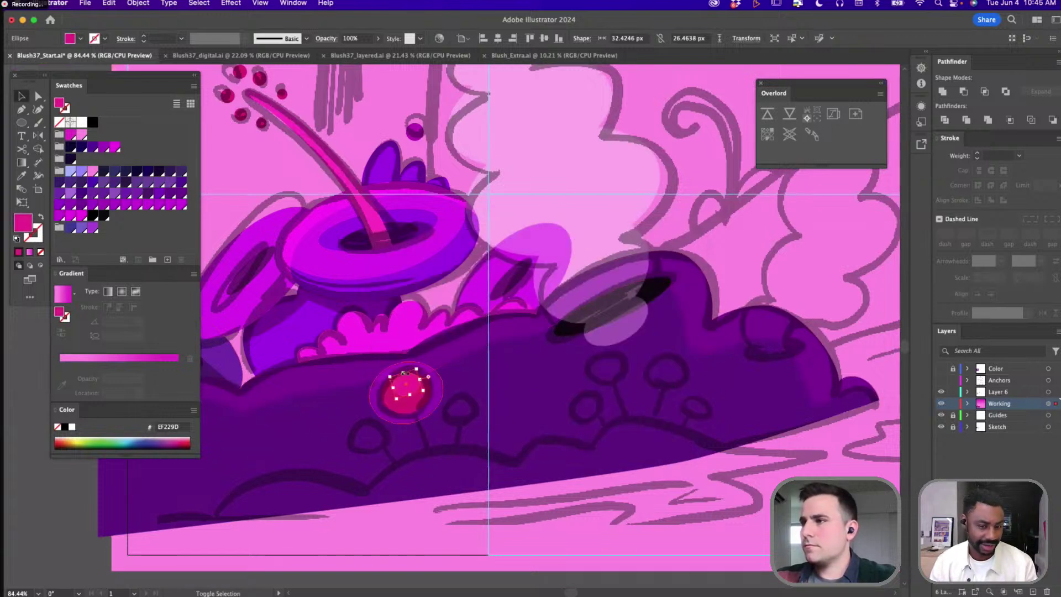
{"action": "left_click_drag", "start_coordinate": [405, 376], "coordinate": [420, 387]}
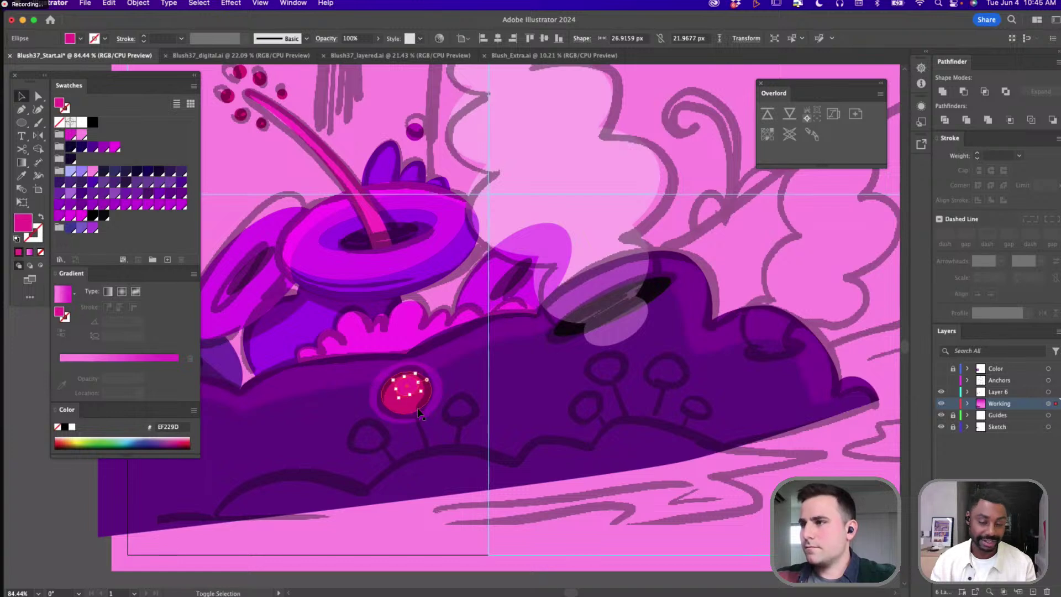
Draw a curved stem path with the Pen tool from the berry down past the hill's lower edge
{"action": "key", "text": "p"}
{"action": "left_click", "coordinate": [409, 402]}
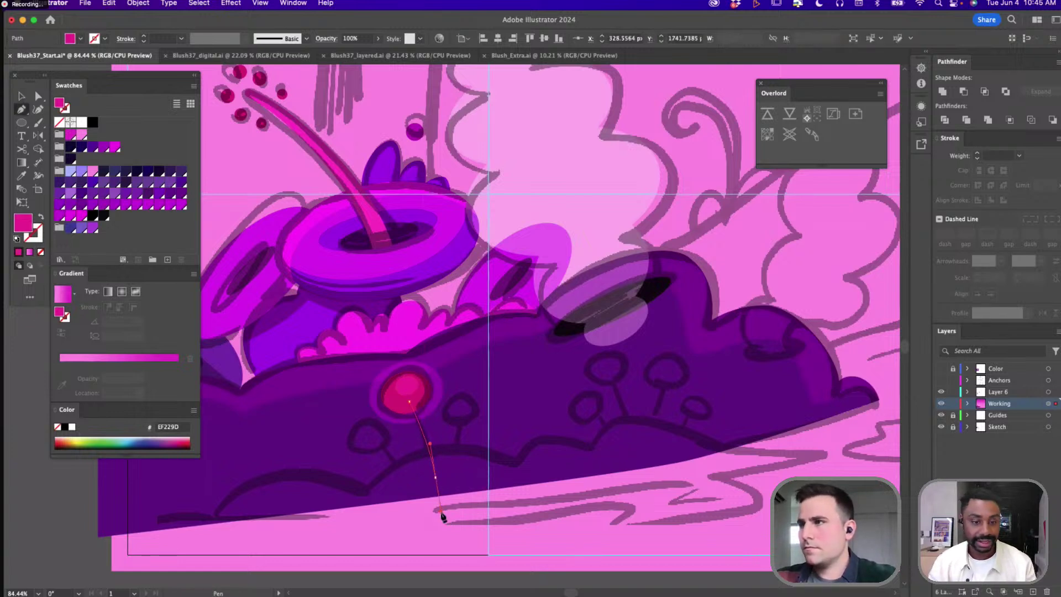
{"action": "left_click_drag", "start_coordinate": [441, 513], "coordinate": [459, 359]}
{"action": "scroll", "coordinate": [491, 360], "scroll_direction": "down", "scroll_amount": 5}
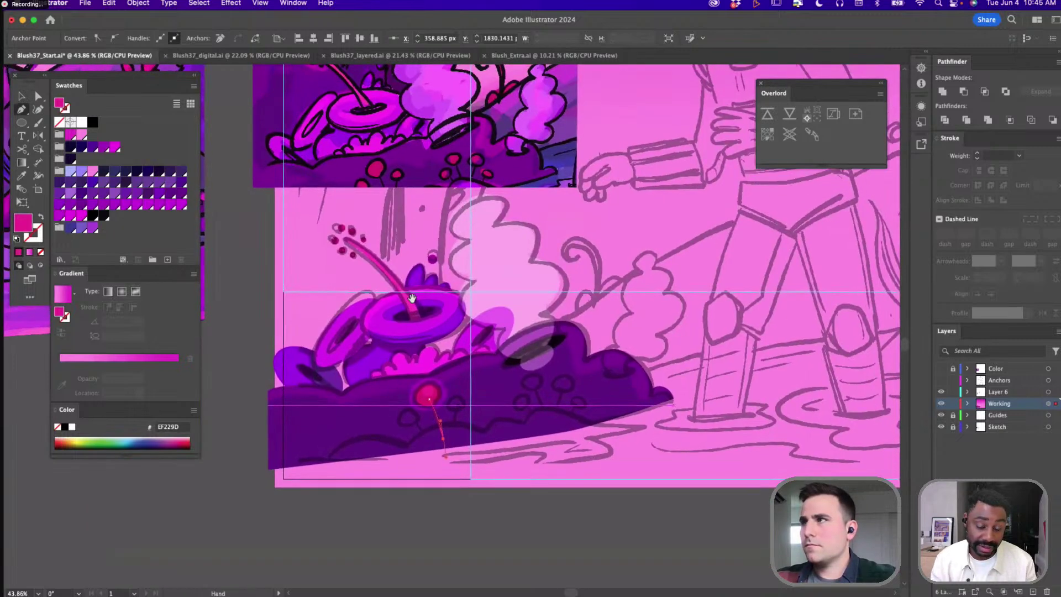
Give the stem no fill and an 8 pt round-capped stroke in D90A7D sampled from the painted reference
{"action": "key", "text": "i"}
{"action": "left_click", "coordinate": [492, 100]}
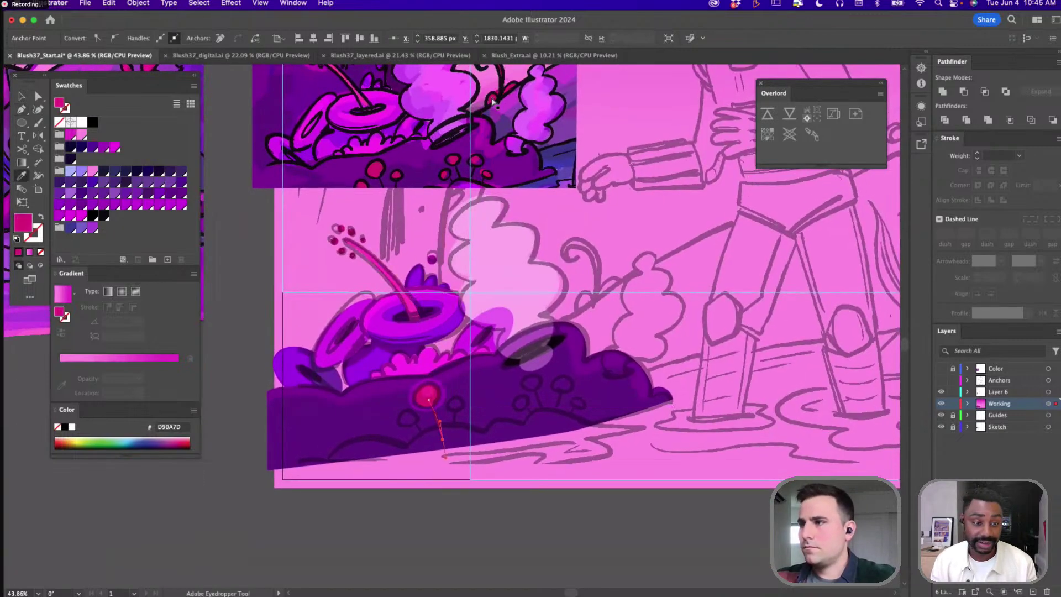
{"action": "key", "text": "a"}
{"action": "key", "text": "shift+x"}
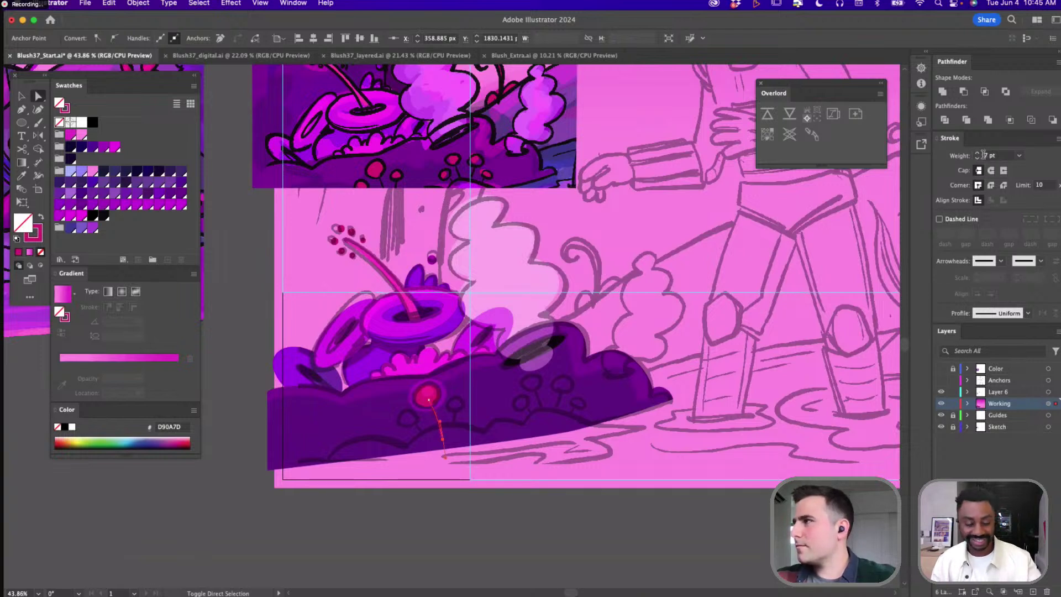
Group the stem with the berry, its highlight and its glow
{"action": "key", "text": "v"}
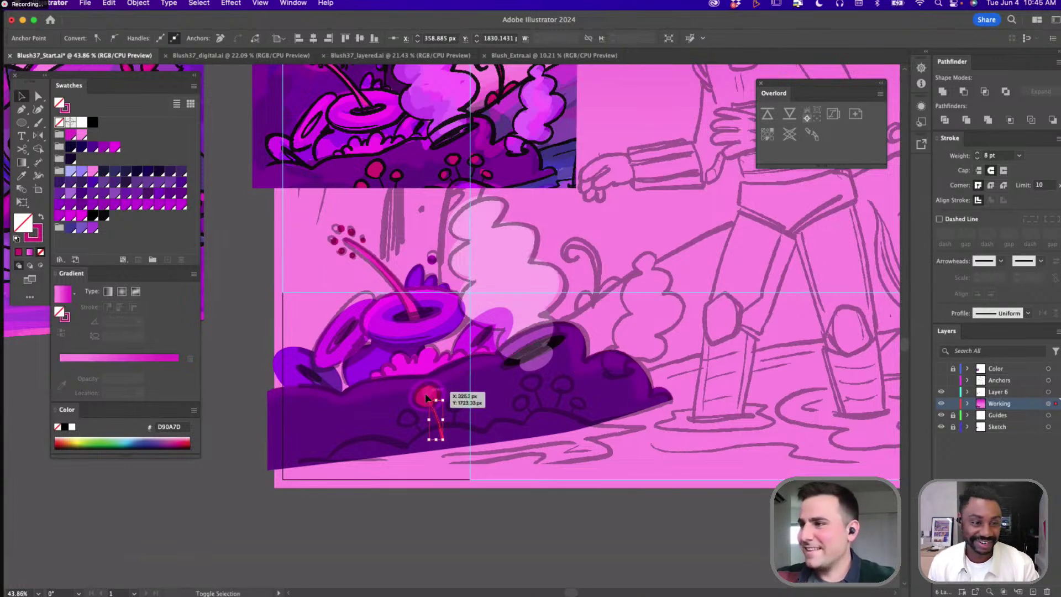
{"action": "left_click", "coordinate": [416, 410], "text": "shift"}
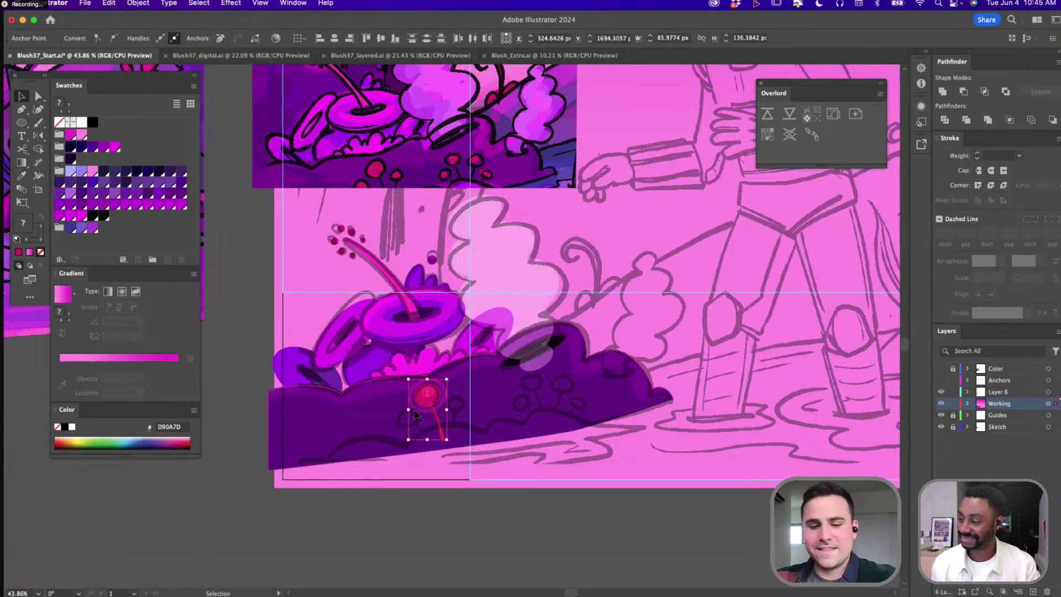
{"action": "key", "text": "super+g"}
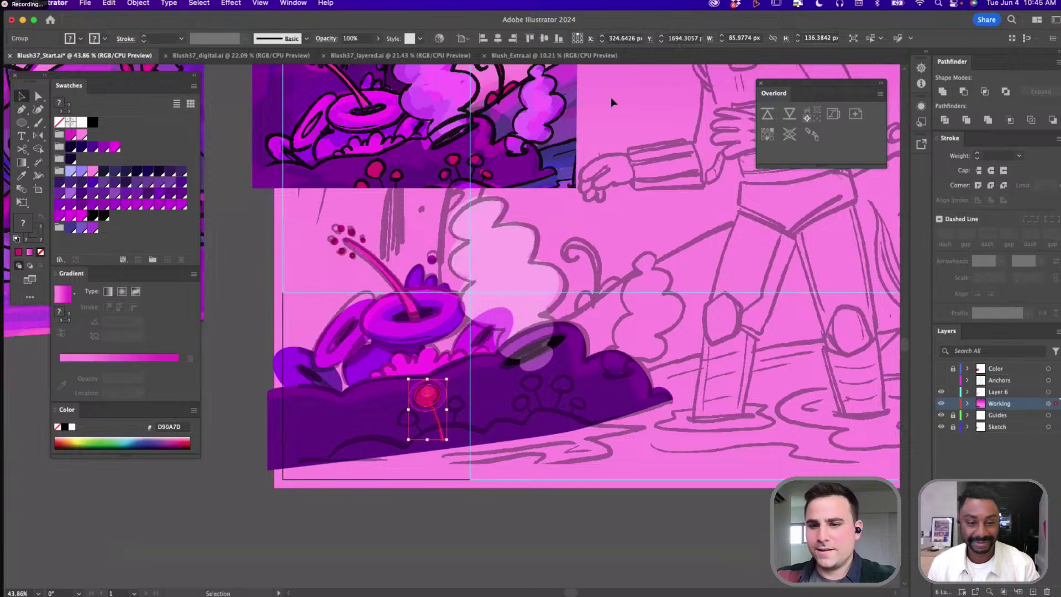
Duplicate the berry group beside the original toward the lower left, shorten its stem and scale the copy down to about 67 by 80 px
{"action": "left_click", "coordinate": [566, 330]}
{"action": "scroll", "coordinate": [467, 376], "scroll_direction": "up", "scroll_amount": 2}
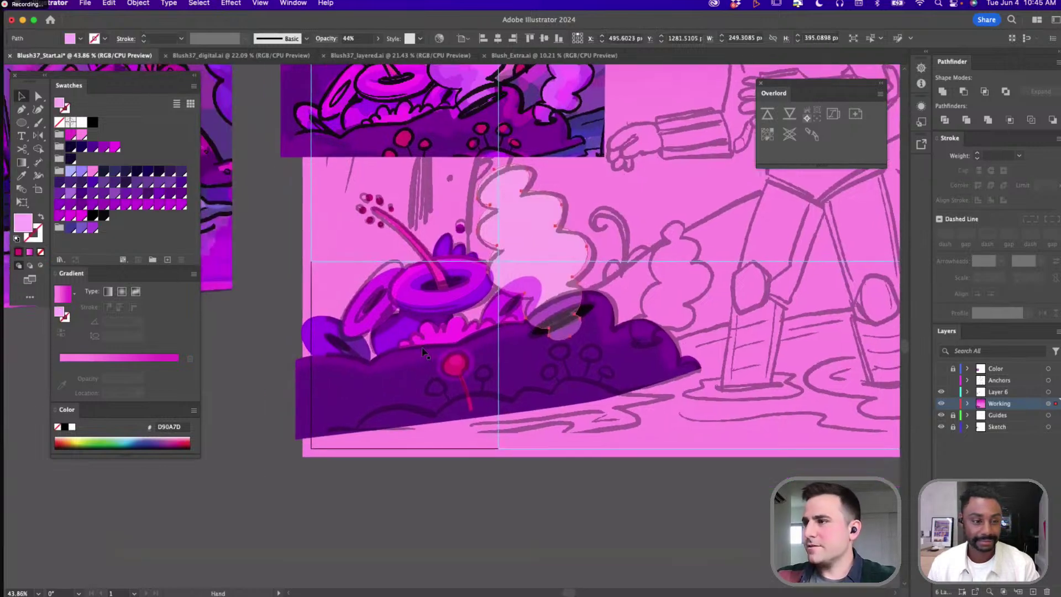
{"action": "scroll", "coordinate": [467, 376], "scroll_direction": "up", "scroll_amount": 1}
{"action": "left_click_drag", "start_coordinate": [467, 376], "coordinate": [441, 394]}
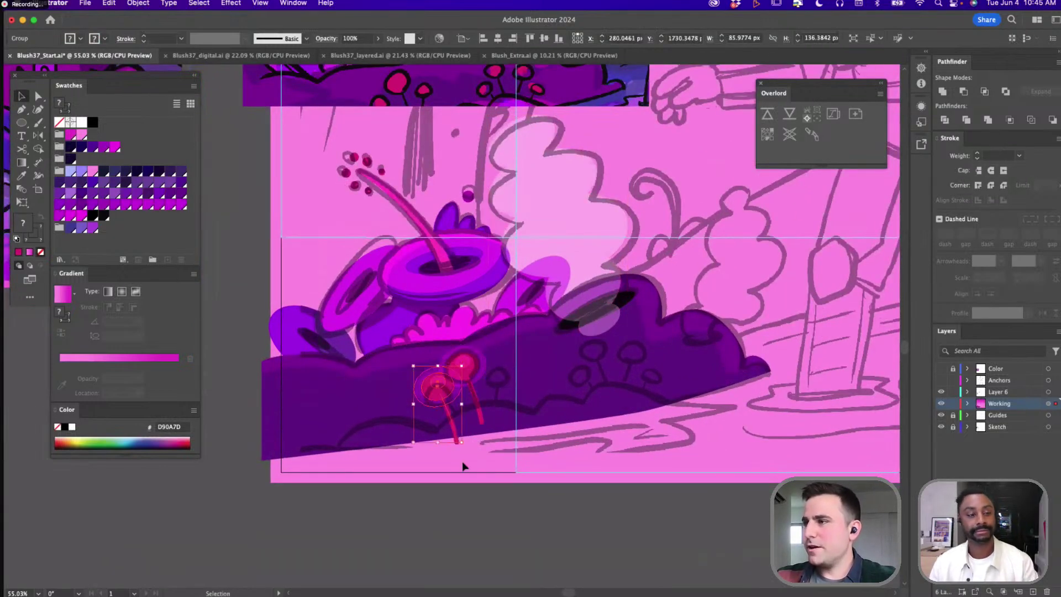
{"action": "left_click_drag", "start_coordinate": [438, 445], "coordinate": [477, 432]}
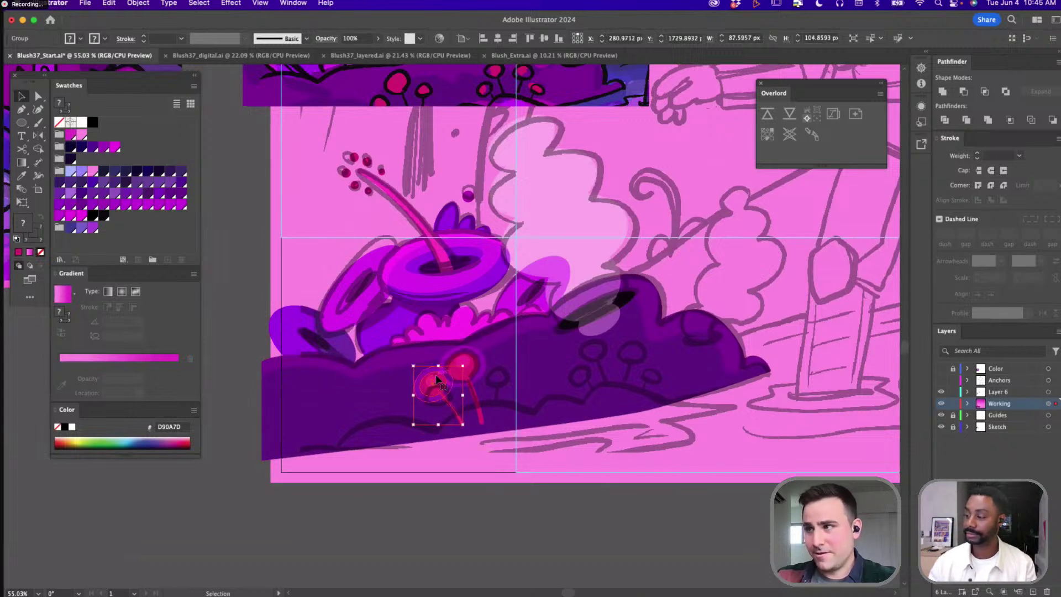
{"action": "left_click_drag", "start_coordinate": [419, 368], "coordinate": [434, 396]}
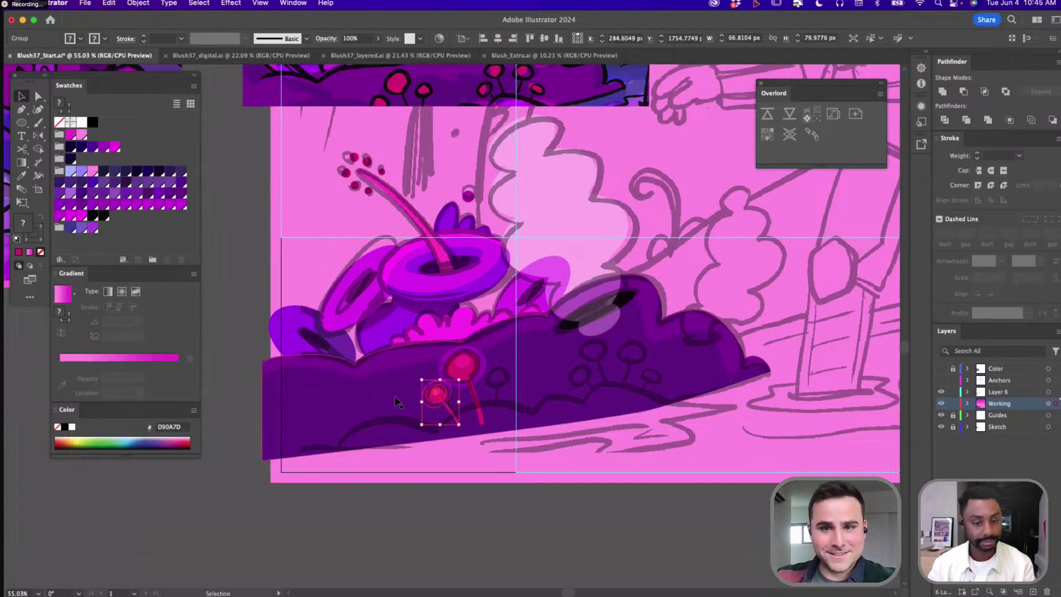
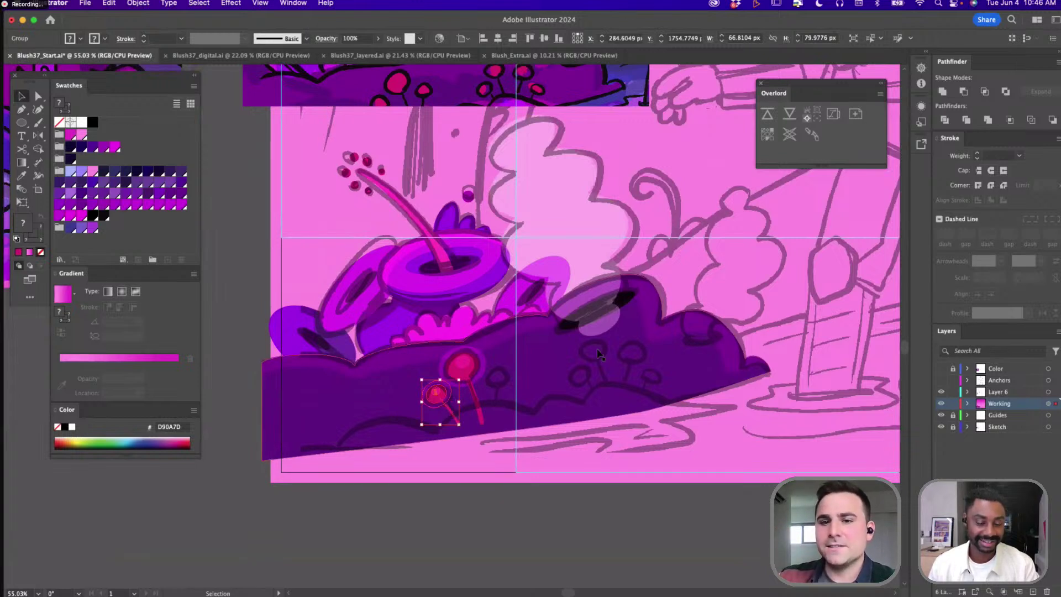
Copy the small berry to the other side of the large one, reflect it vertically and adjust it to about 56 by 91 px
{"action": "left_click_drag", "start_coordinate": [467, 402], "coordinate": [522, 384]}
{"action": "left_click", "coordinate": [138, 3]}
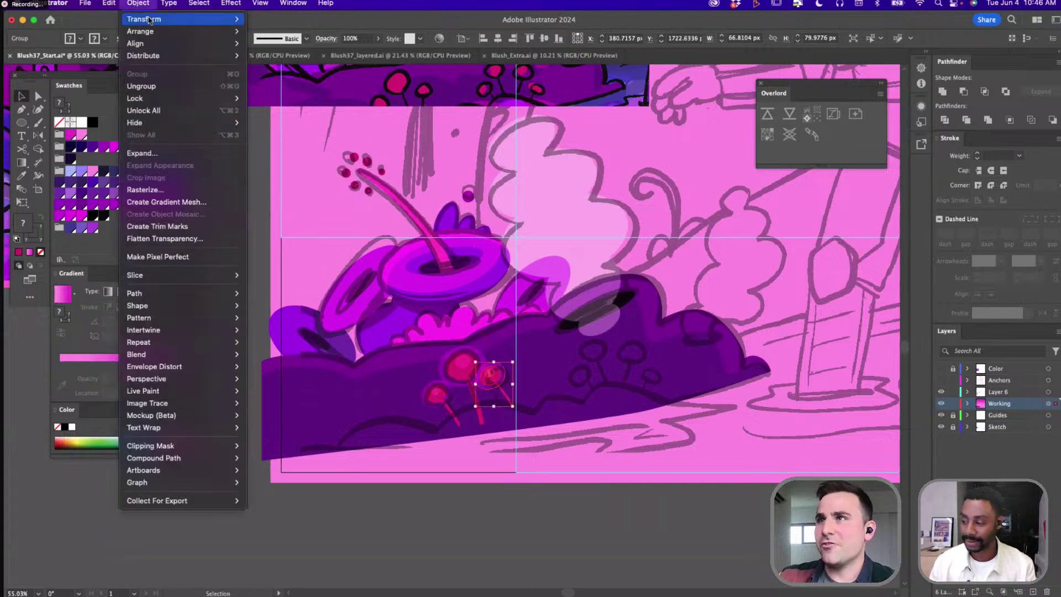
{"action": "mouse_move", "coordinate": [166, 17]}
{"action": "left_click", "coordinate": [323, 66]}
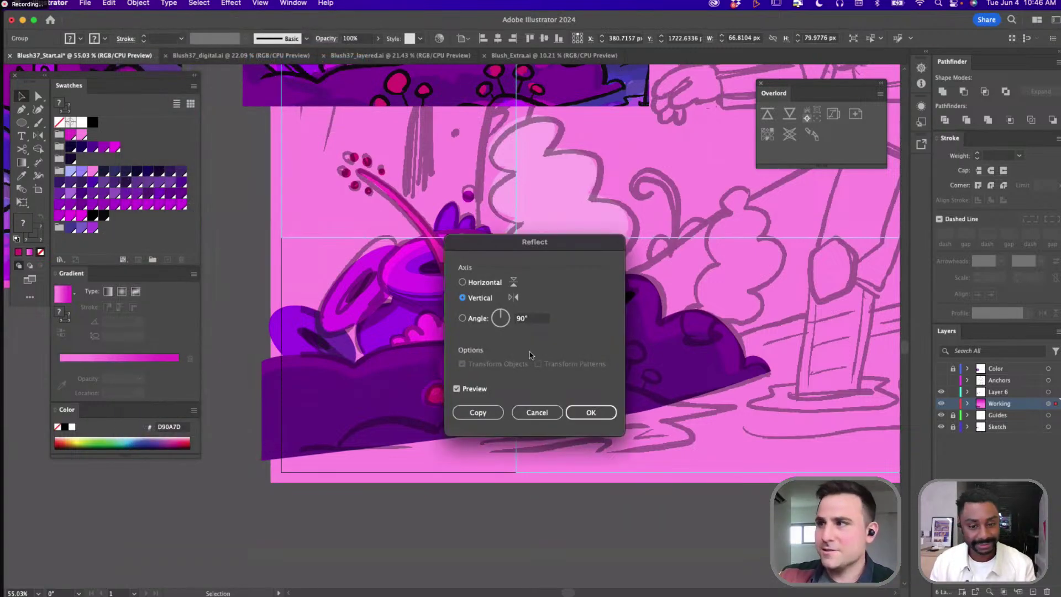
{"action": "left_click", "coordinate": [591, 412]}
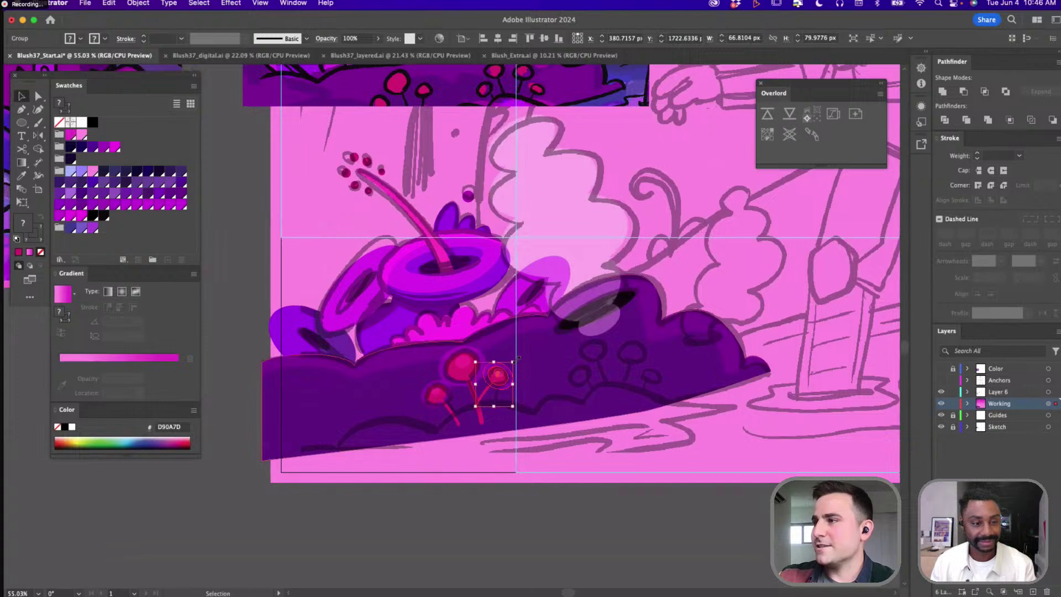
{"action": "left_click_drag", "start_coordinate": [511, 351], "coordinate": [517, 378]}
Trace the scalloped upper edge of the foreground mound with the Pen tool, from the hill's outer edge along the sketched bumps below the berries
{"action": "key", "text": "super+minus"}
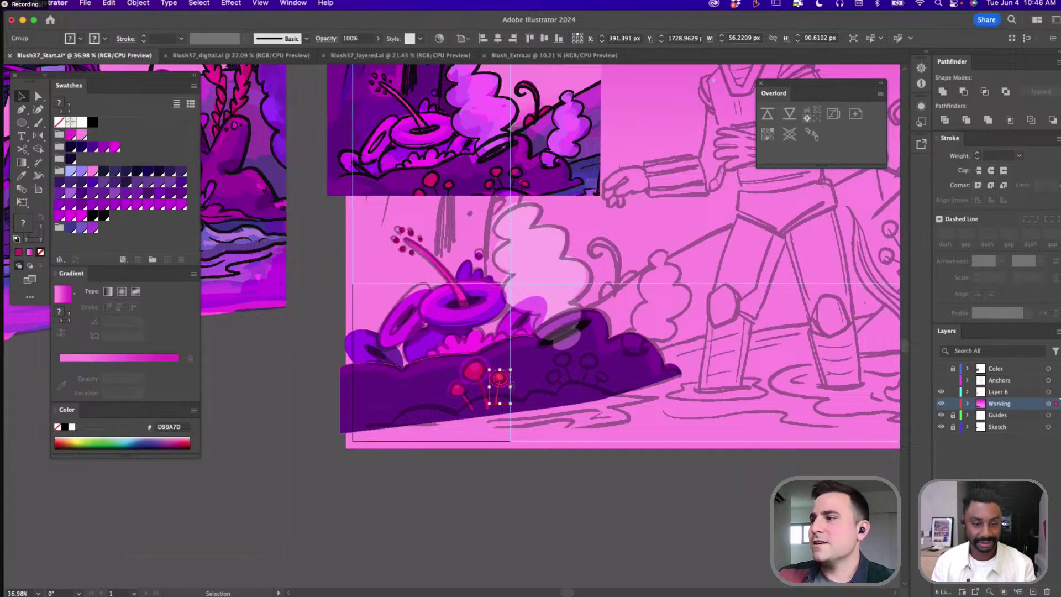
{"action": "scroll", "coordinate": [540, 351], "scroll_direction": "up", "scroll_amount": 3}
{"action": "left_click_drag", "start_coordinate": [540, 351], "coordinate": [553, 337]}
{"action": "key", "text": "p"}
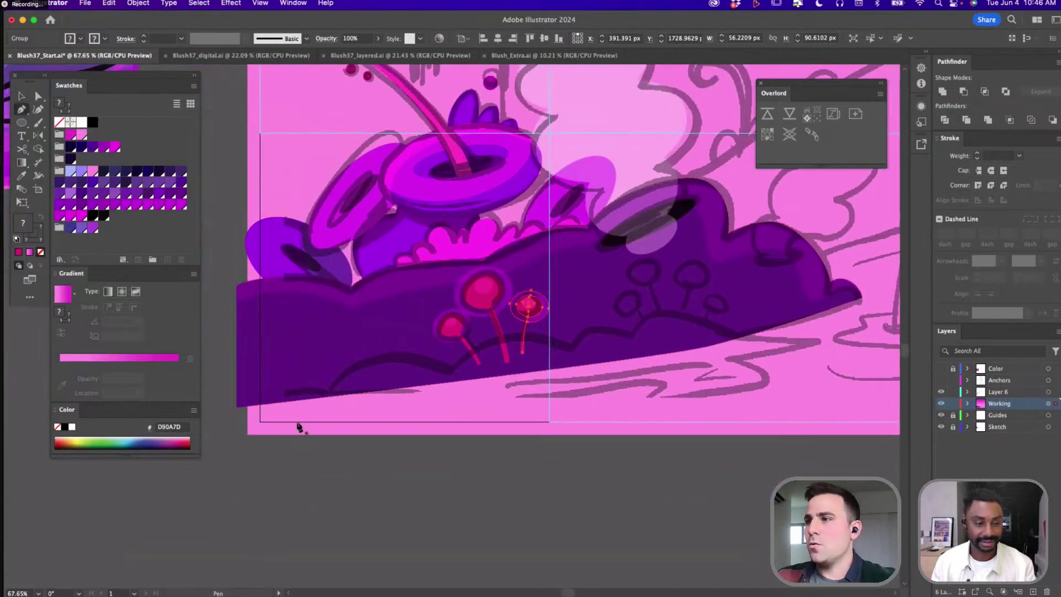
{"action": "left_click_drag", "start_coordinate": [237, 398], "coordinate": [263, 375]}
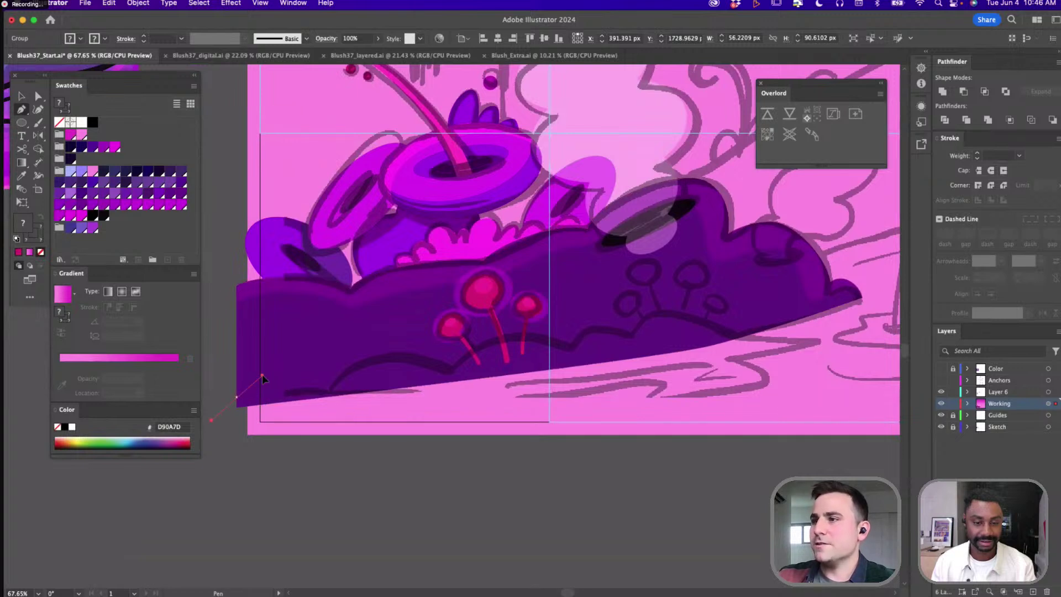
{"action": "left_click_drag", "start_coordinate": [331, 391], "coordinate": [345, 355]}
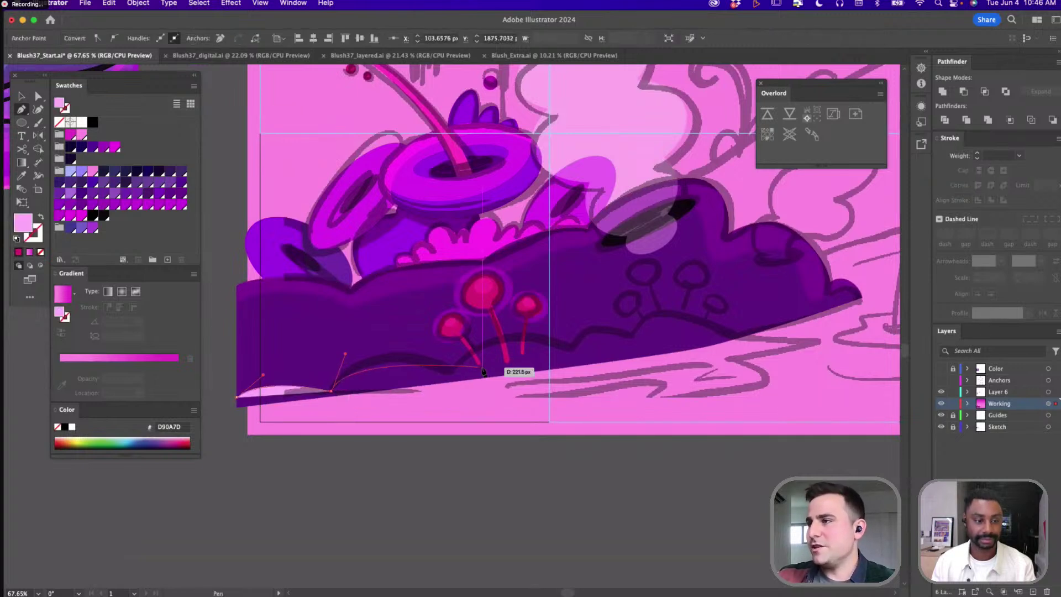
{"action": "left_click_drag", "start_coordinate": [450, 371], "coordinate": [471, 334]}
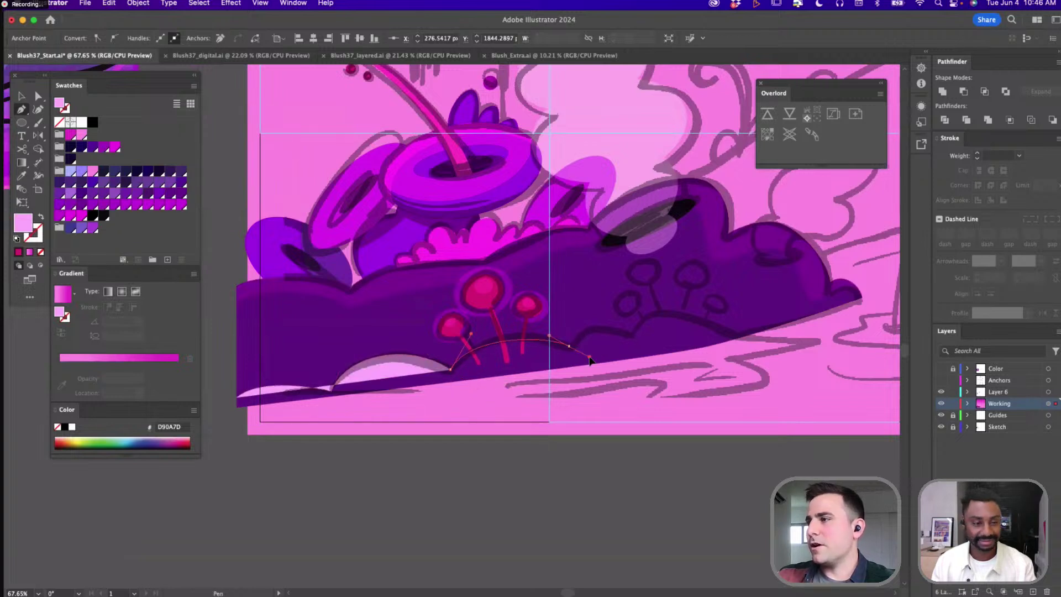
{"action": "left_click_drag", "start_coordinate": [568, 346], "coordinate": [667, 314]}
{"action": "left_click", "coordinate": [698, 313]}
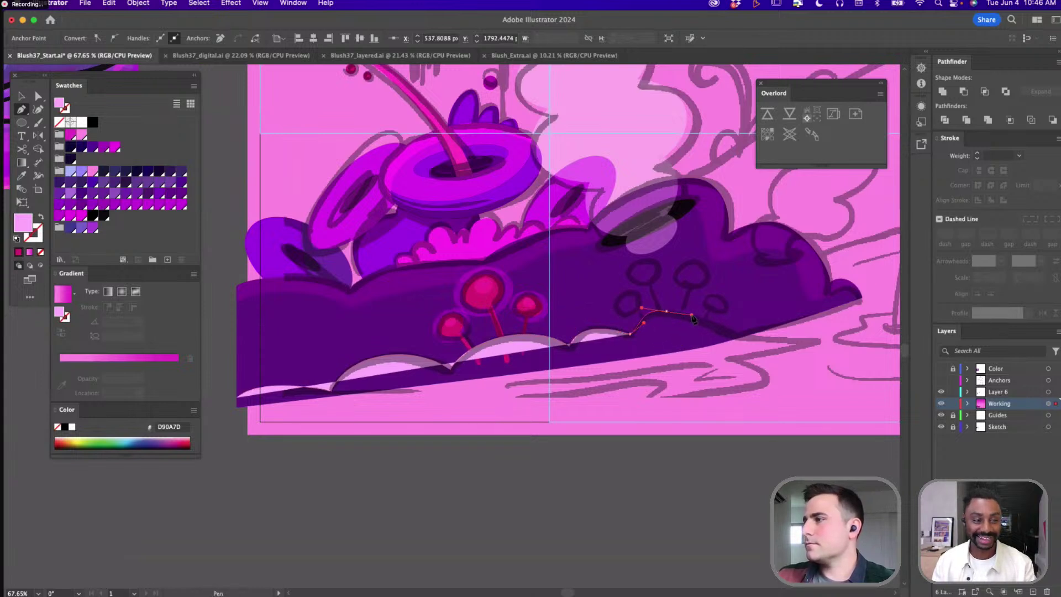
{"action": "left_click", "coordinate": [733, 334]}
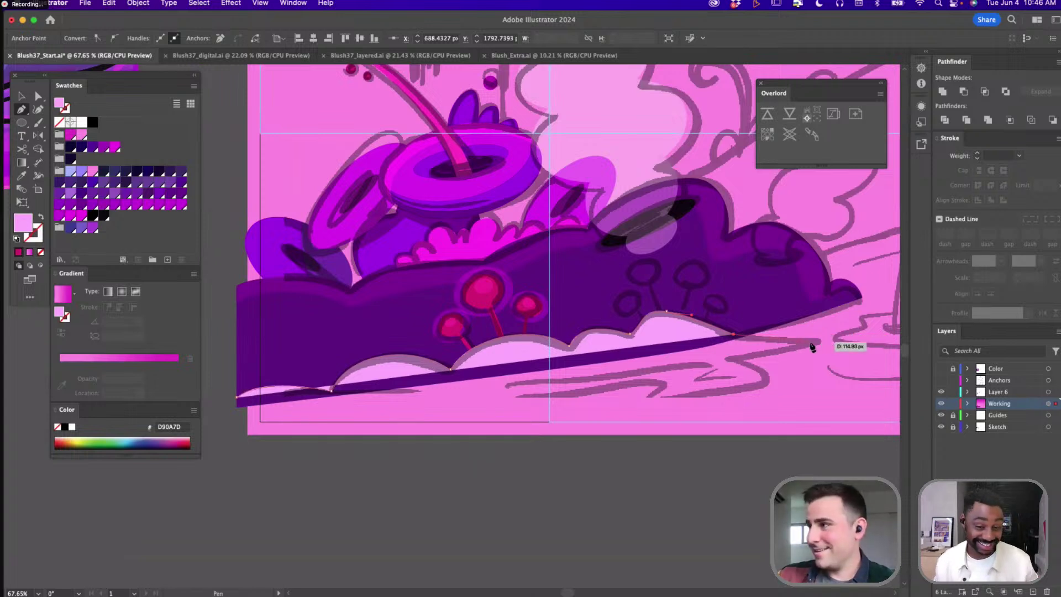
Continue the mound's outline around its pointed sketched tips and below the artboard, back toward the starting point
{"action": "left_click", "coordinate": [820, 341]}
{"action": "left_click", "coordinate": [733, 364]}
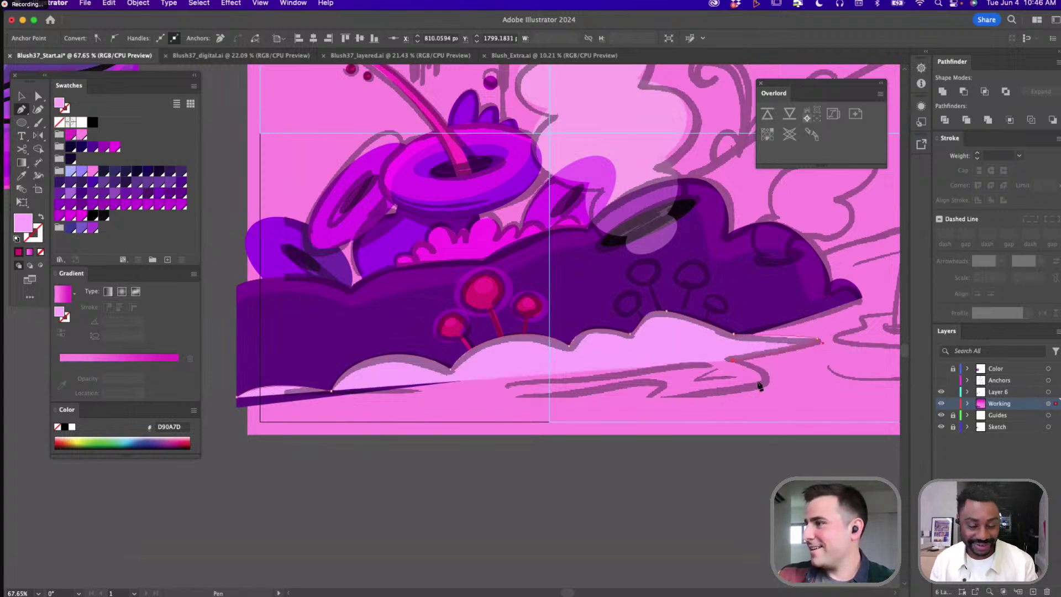
{"action": "left_click", "coordinate": [767, 391]}
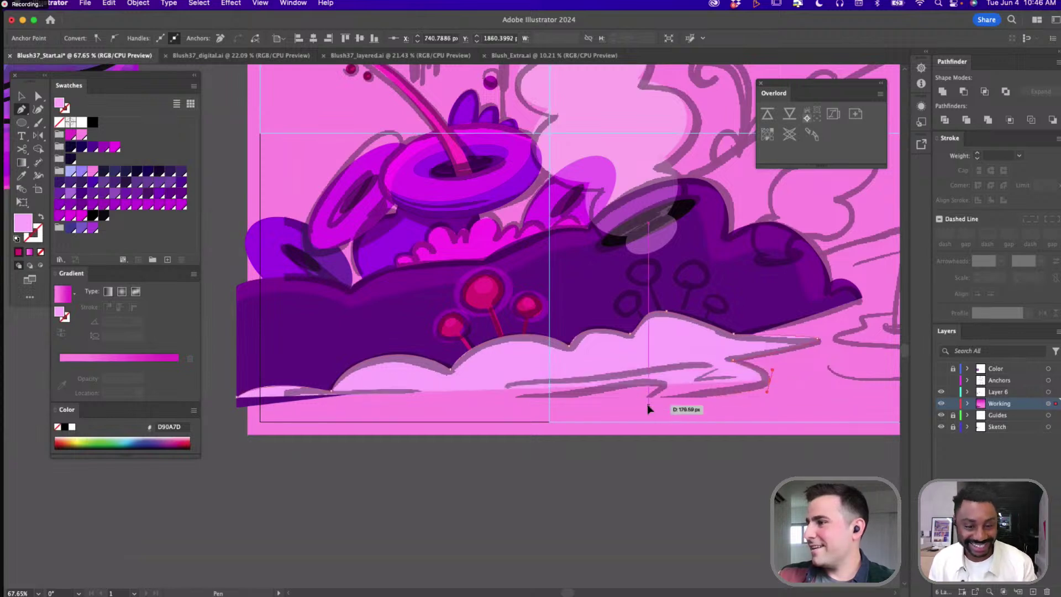
{"action": "left_click", "coordinate": [650, 405]}
{"action": "left_click_drag", "start_coordinate": [554, 448], "coordinate": [485, 450]}
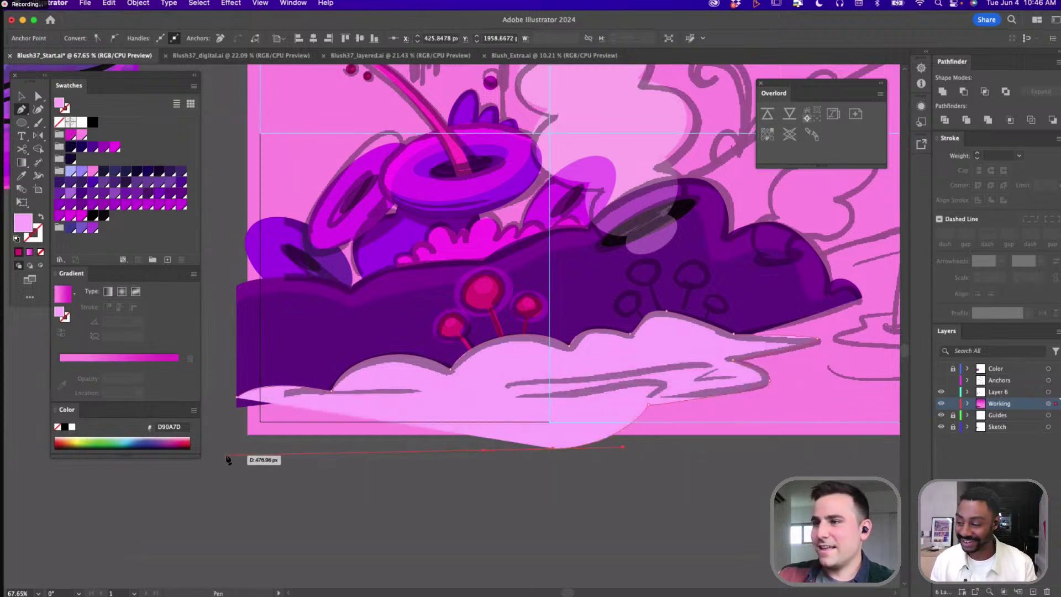
{"action": "left_click", "coordinate": [230, 449]}
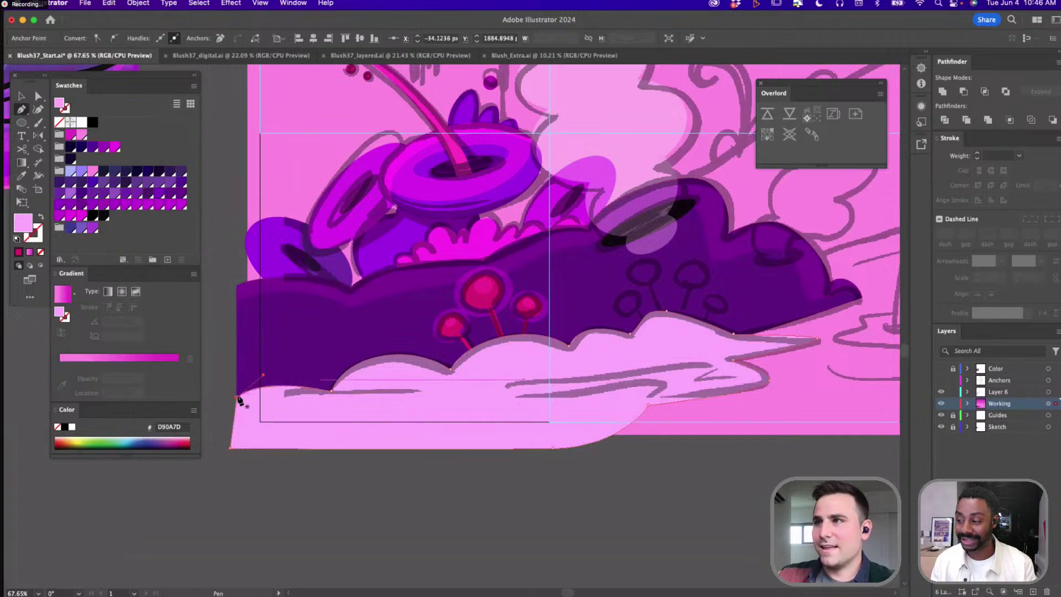
Fill the foreground mound with a sampled medium purple
{"action": "scroll", "coordinate": [324, 374], "scroll_direction": "down", "scroll_amount": 3}
{"action": "left_click_drag", "start_coordinate": [318, 362], "coordinate": [445, 444]}
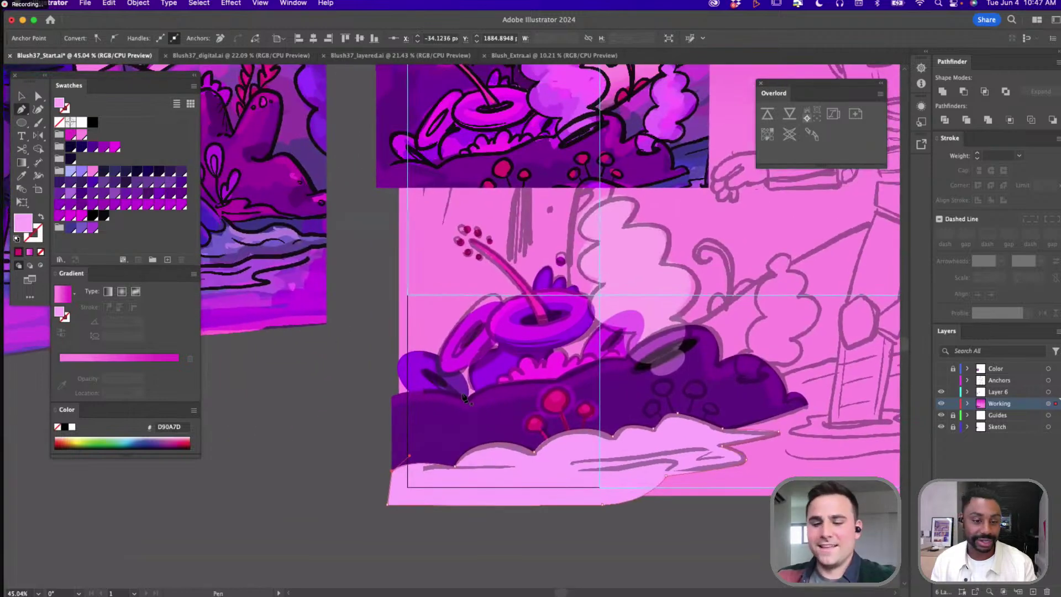
{"action": "key", "text": "i"}
{"action": "left_click", "coordinate": [544, 357]}
{"action": "key", "text": "v"}
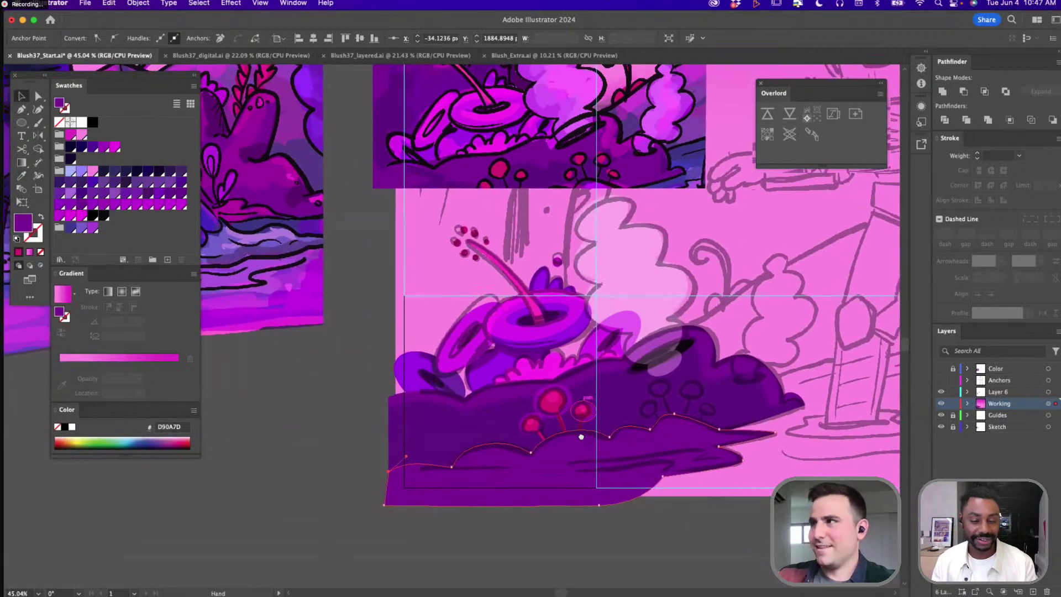
Draw a closed highlight shape with the Pen tool whose wavy lower edge follows the foreground mound's bumps just below its rim
{"action": "scroll", "coordinate": [591, 404], "scroll_direction": "right", "scroll_amount": 2}
{"action": "key", "text": "p"}
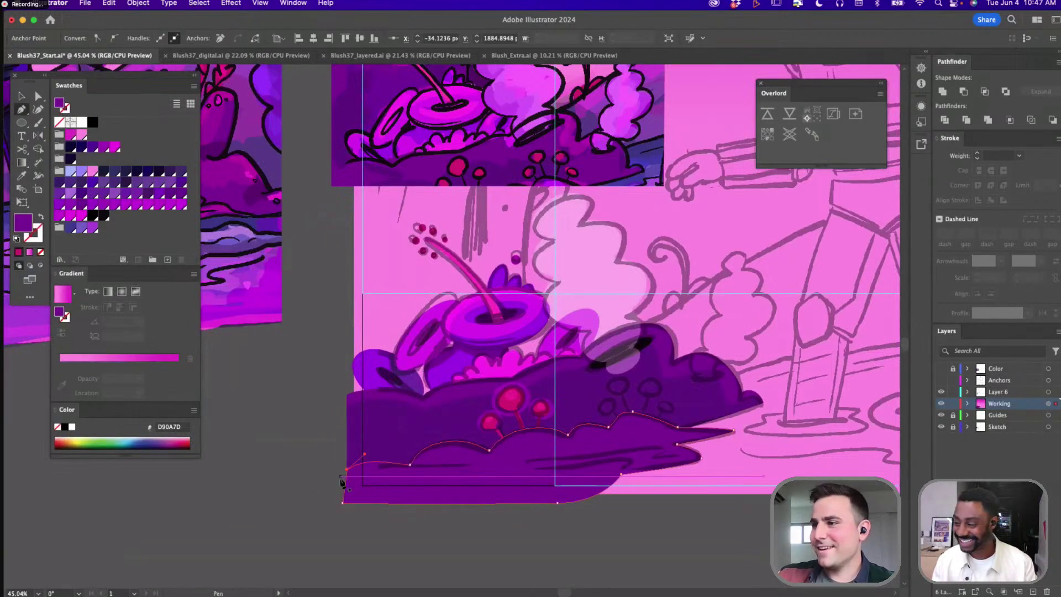
{"action": "left_click", "coordinate": [345, 481]}
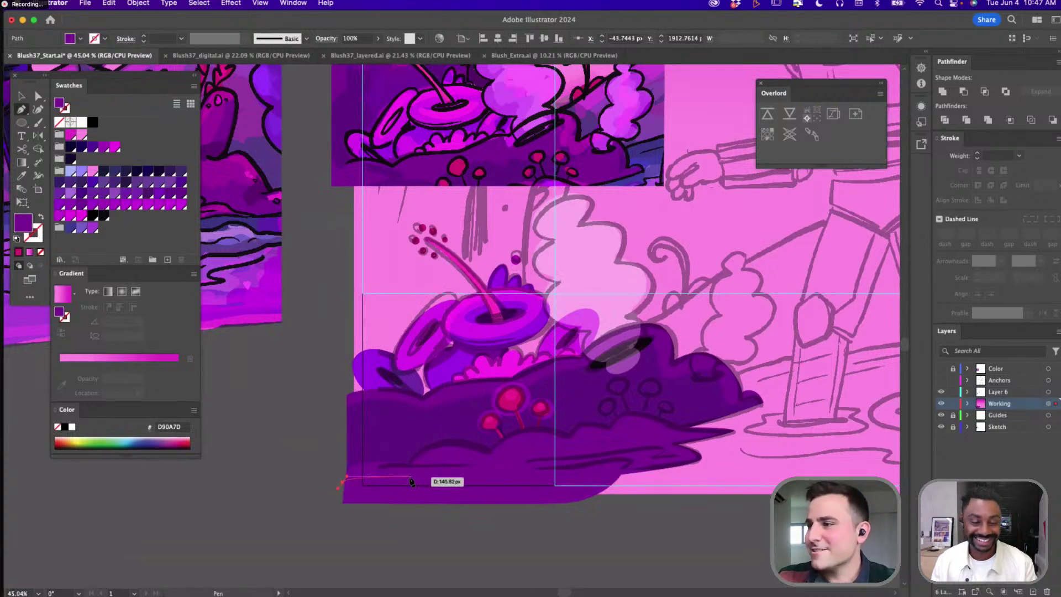
{"action": "left_click", "coordinate": [431, 484]}
{"action": "left_click_drag", "start_coordinate": [432, 487], "coordinate": [420, 466]}
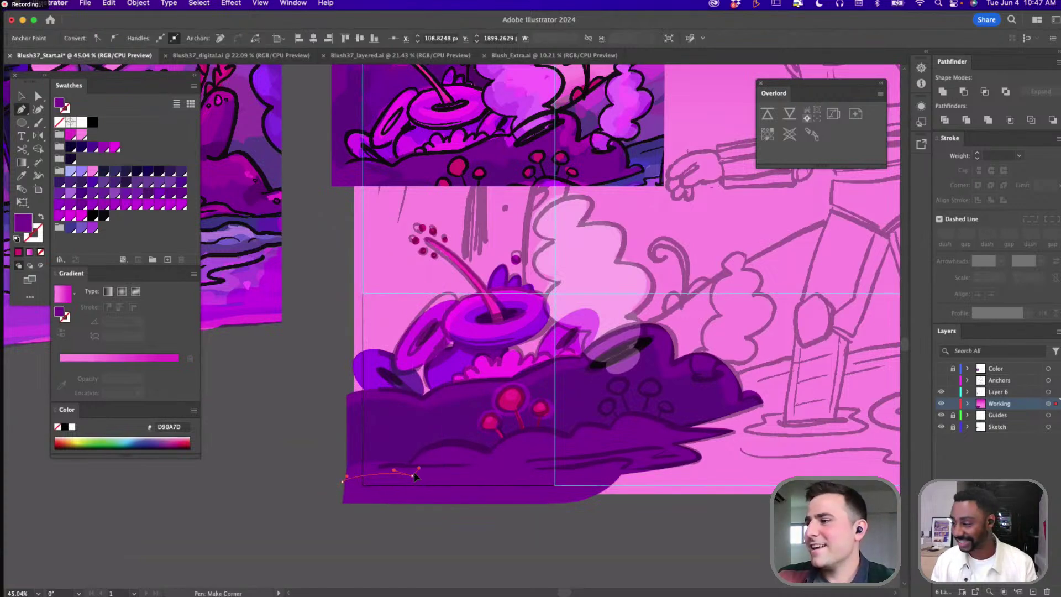
{"action": "left_click", "coordinate": [488, 459]}
{"action": "left_click", "coordinate": [507, 468]}
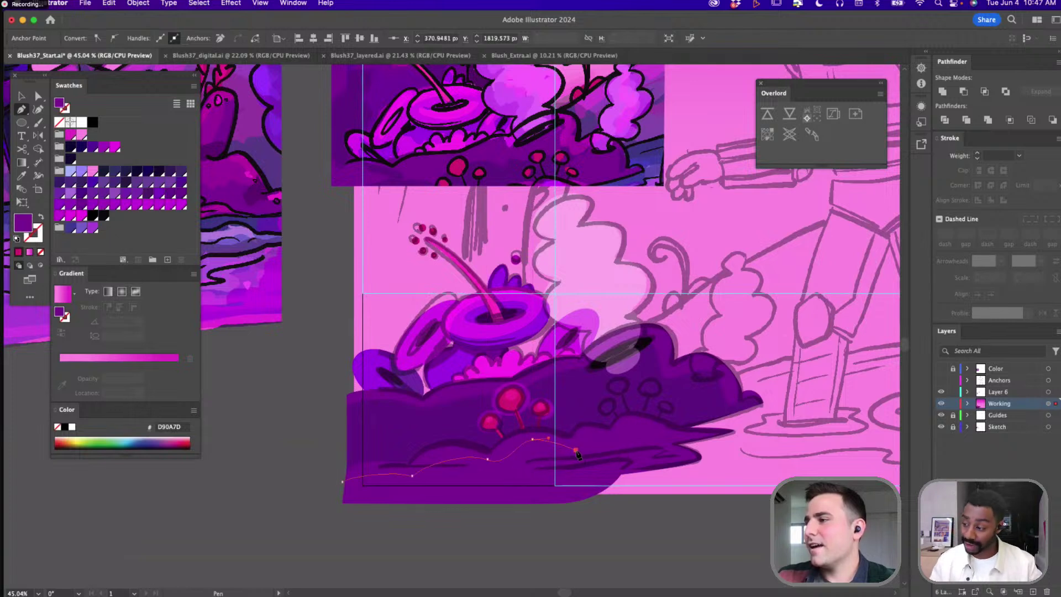
{"action": "left_click_drag", "start_coordinate": [590, 435], "coordinate": [728, 421]}
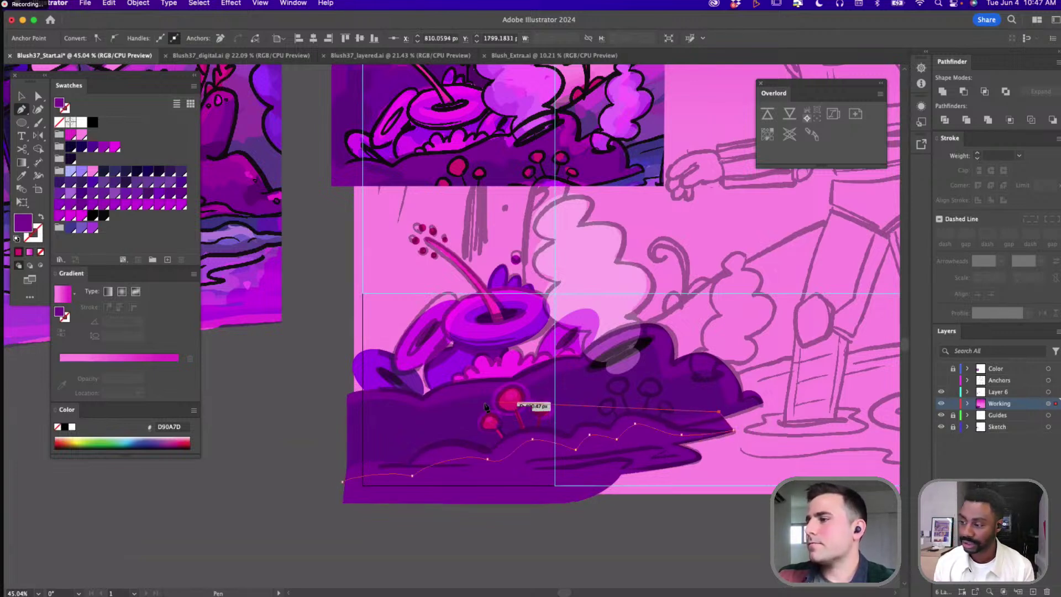
{"action": "left_click_drag", "start_coordinate": [362, 412], "coordinate": [352, 487]}
Trim the highlight shape to the foreground mound with the Intersect shape mode and fill the band with a brighter sampled purple
{"action": "key", "text": "v"}
{"action": "left_click", "coordinate": [377, 495]}
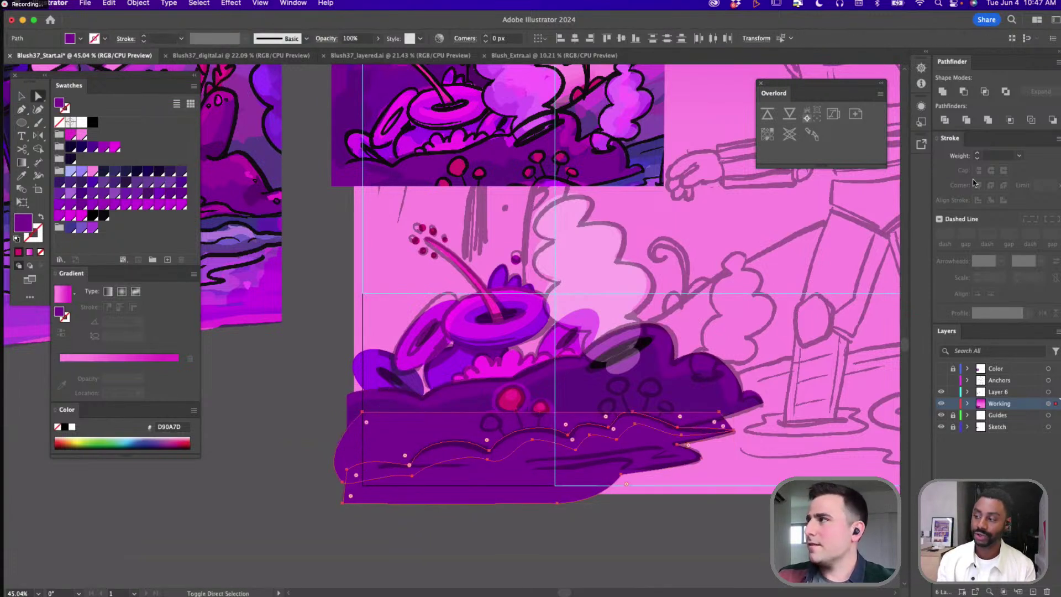
{"action": "left_click", "coordinate": [986, 91]}
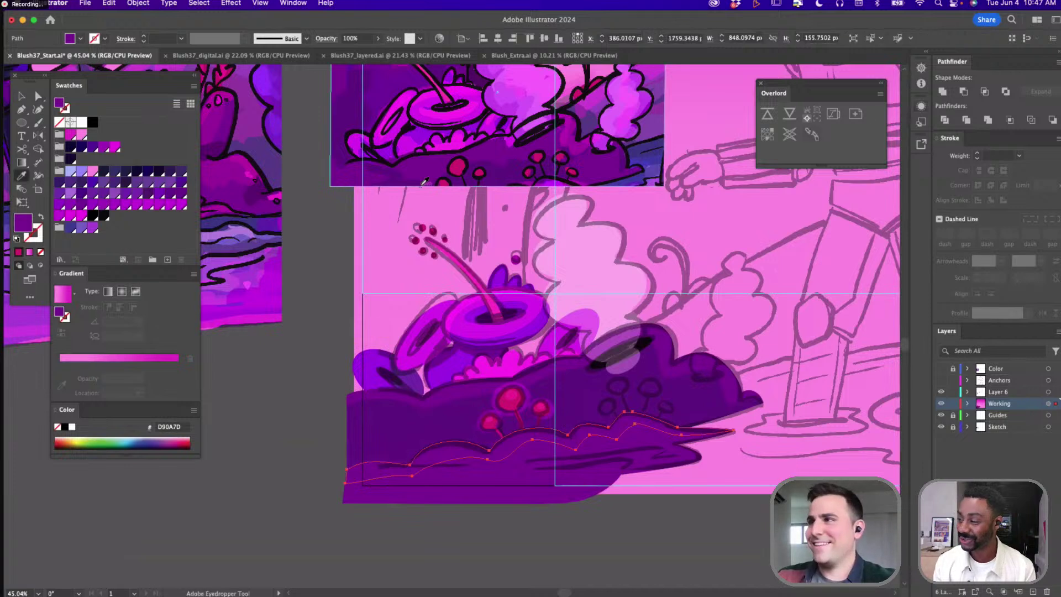
{"action": "key", "text": "i"}
{"action": "key", "text": "v"}
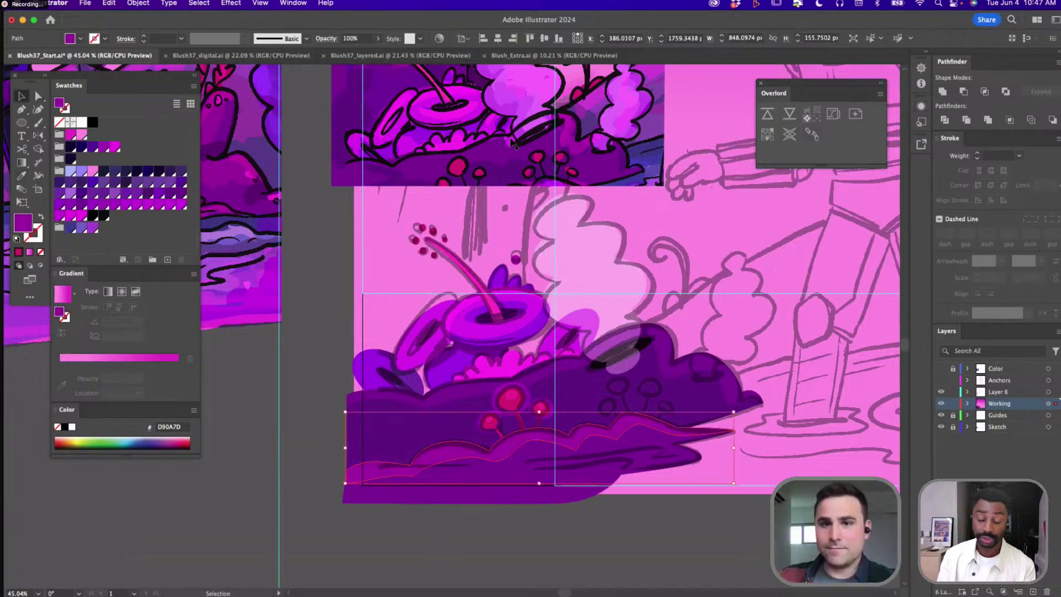
{"action": "left_click", "coordinate": [555, 463]}
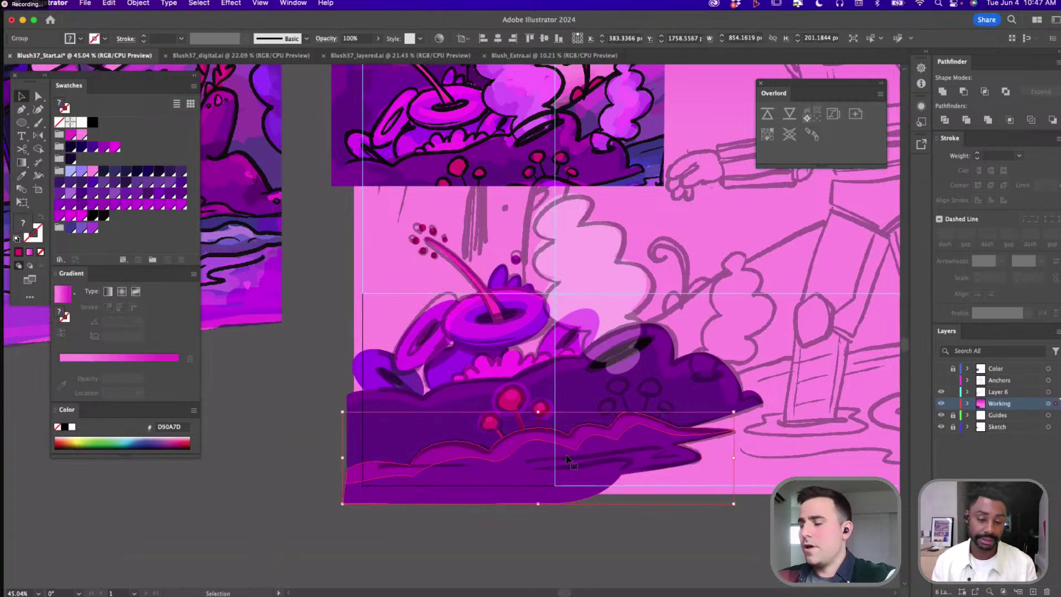
Draw overlapping flat ellipses on the lower part of the foreground mound and unite them into one patch about 153 by 38 px
{"action": "key", "text": "l"}
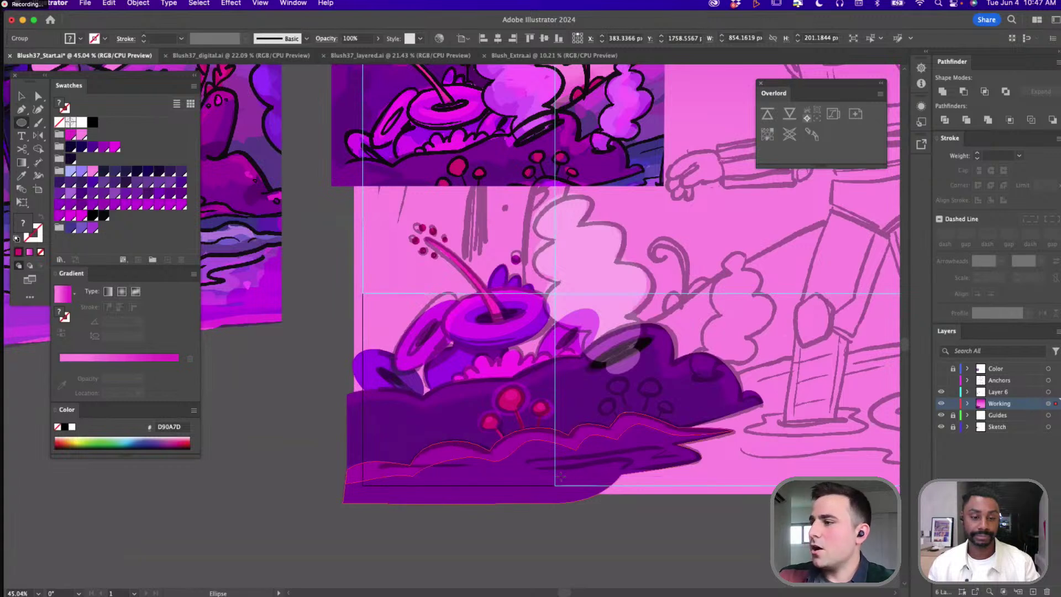
{"action": "left_click_drag", "start_coordinate": [532, 467], "coordinate": [552, 482]}
{"action": "key", "text": "v"}
{"action": "key", "text": "a"}
{"action": "key", "text": "v"}
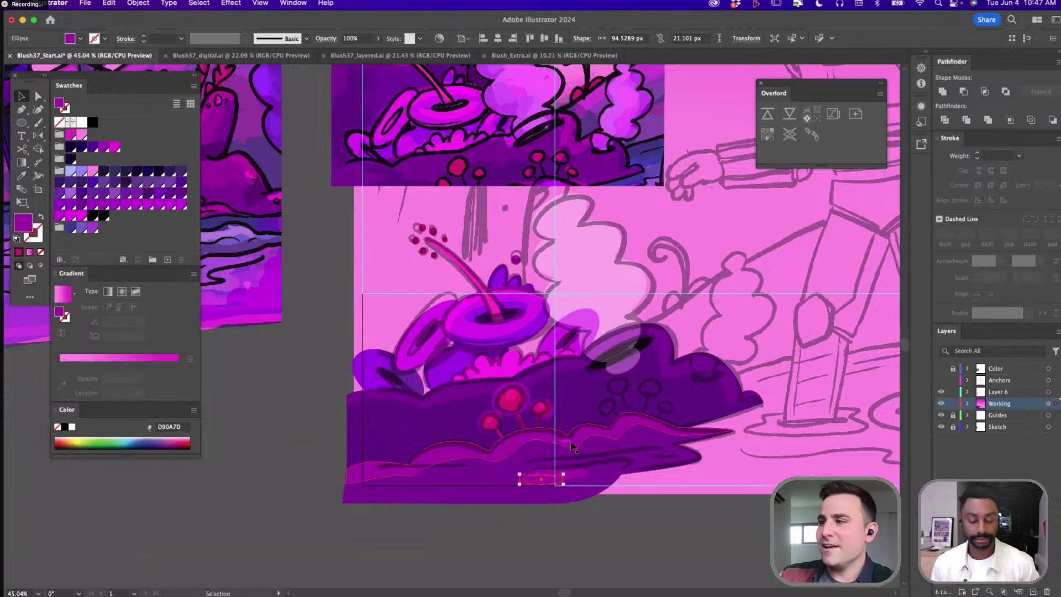
{"action": "left_click", "coordinate": [577, 475], "text": "shift"}
{"action": "left_click", "coordinate": [943, 91]}
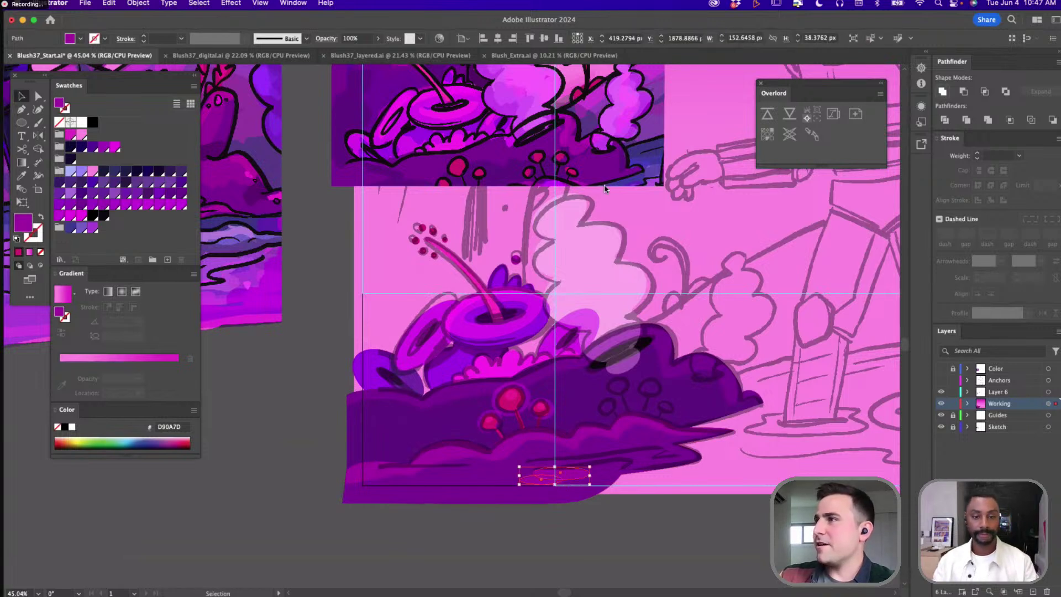
Fill the united patch with a light purple sampled from the painted reference
{"action": "key", "text": "i"}
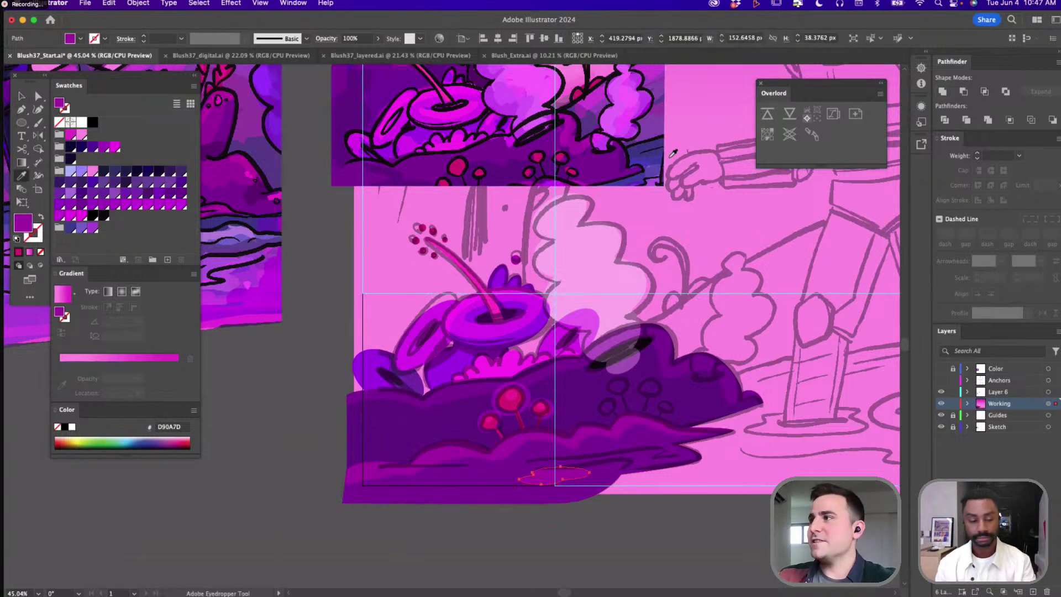
{"action": "left_click", "coordinate": [657, 168]}
{"action": "key", "text": "l"}
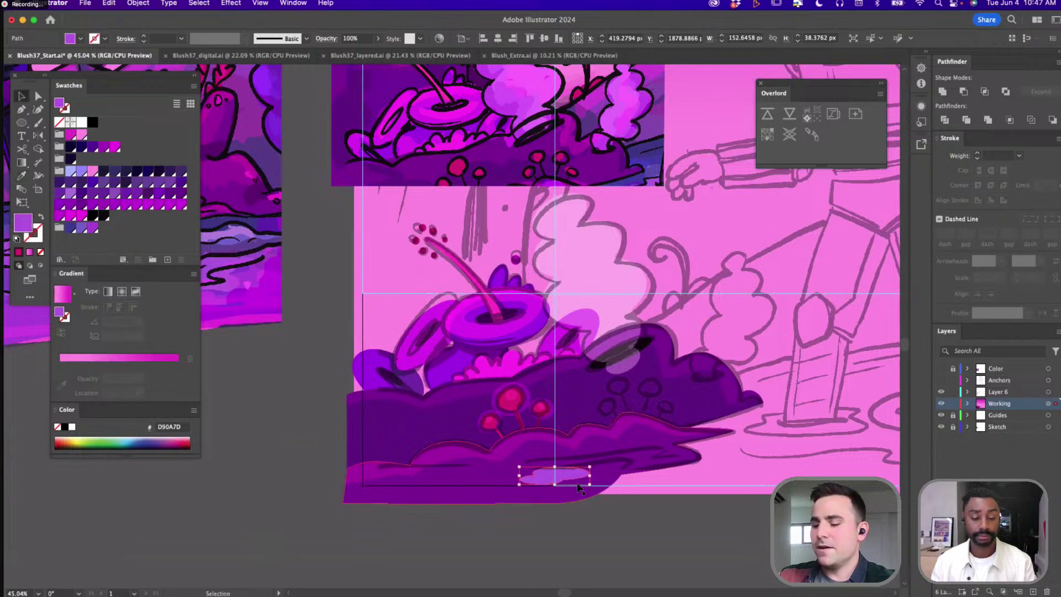
Draw light ellipses of about 76 by 17 px and 112 by 30 px beside the mound's patch and nudge all three patches slightly
{"action": "mouse_move", "coordinate": [610, 454]}
{"action": "left_mouse_down"}
{"action": "mouse_move", "coordinate": [658, 462]}
{"action": "mouse_move", "coordinate": [642, 459]}
{"action": "left_mouse_up"}
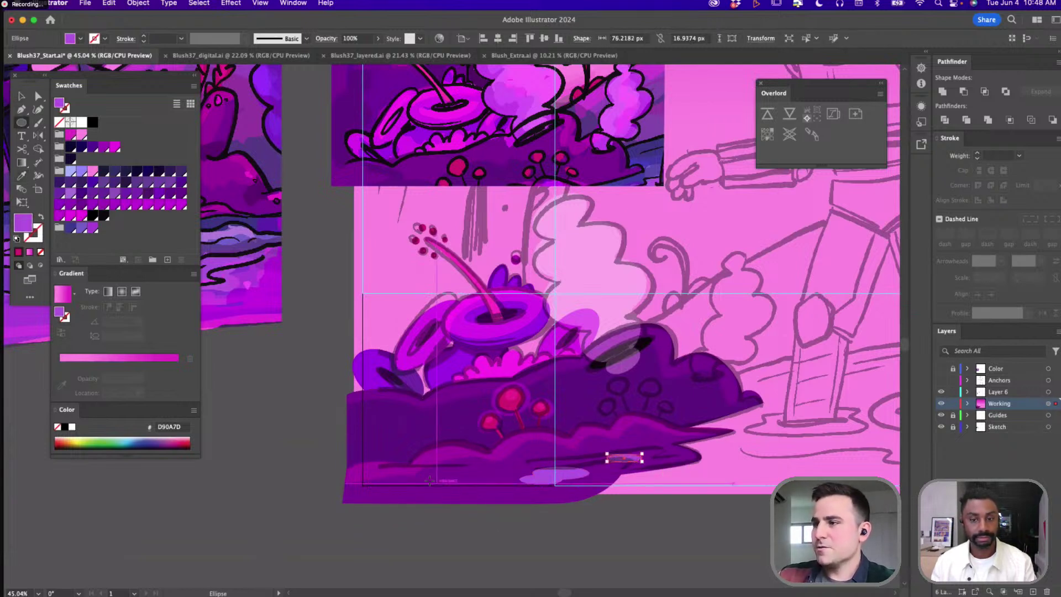
{"action": "left_click_drag", "start_coordinate": [430, 481], "coordinate": [480, 493]}
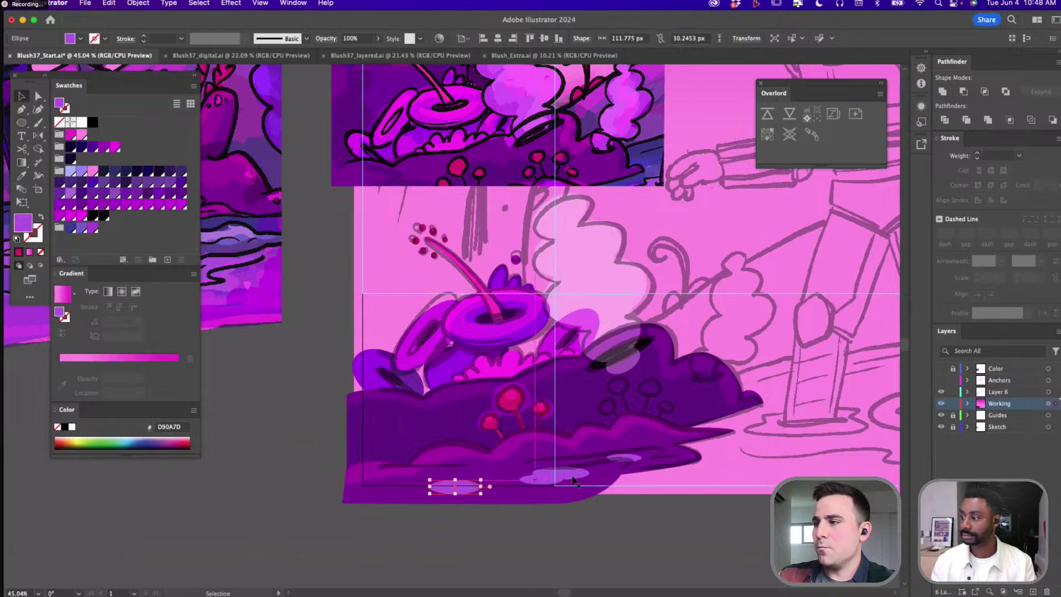
{"action": "key", "text": "v"}
{"action": "left_click", "coordinate": [624, 457], "text": "shift"}
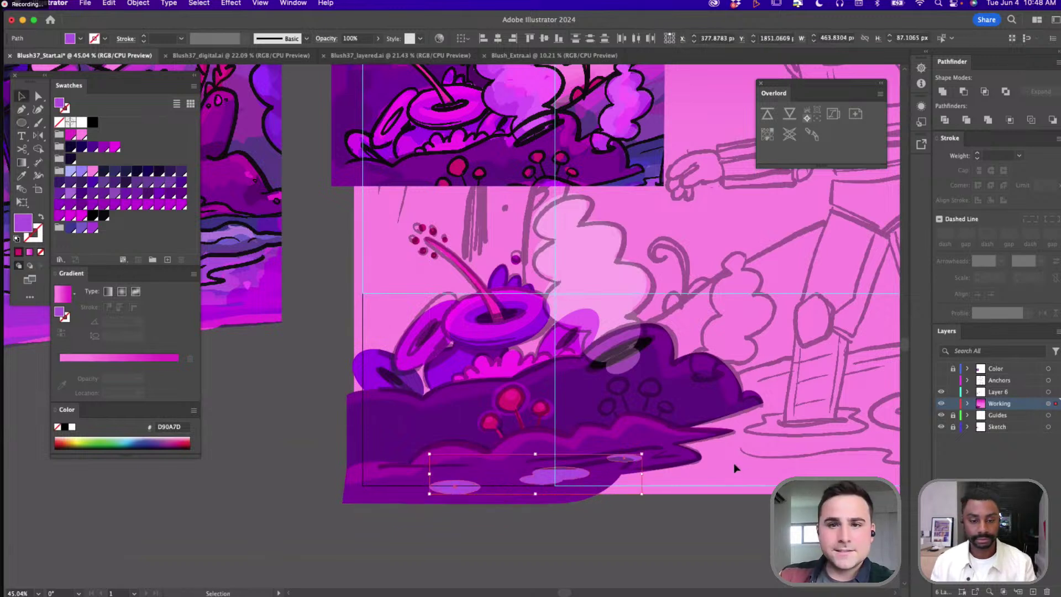
{"action": "left_click_drag", "start_coordinate": [585, 474], "coordinate": [591, 476]}
{"action": "left_click", "coordinate": [571, 530]}
{"action": "key", "text": "a"}
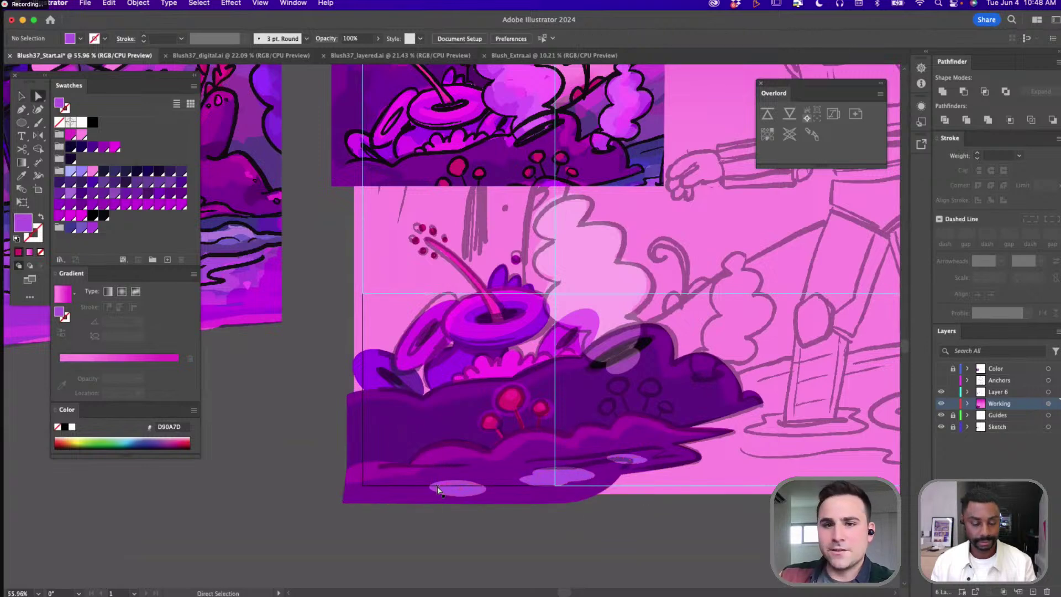
Overlay the leftmost light patch with a slightly offset copy trimmed to it, and fill the overlay with the 9E5DC9 purple swatch
{"action": "scroll", "coordinate": [438, 490], "scroll_direction": "up", "scroll_amount": 3}
{"action": "left_click", "coordinate": [443, 485]}
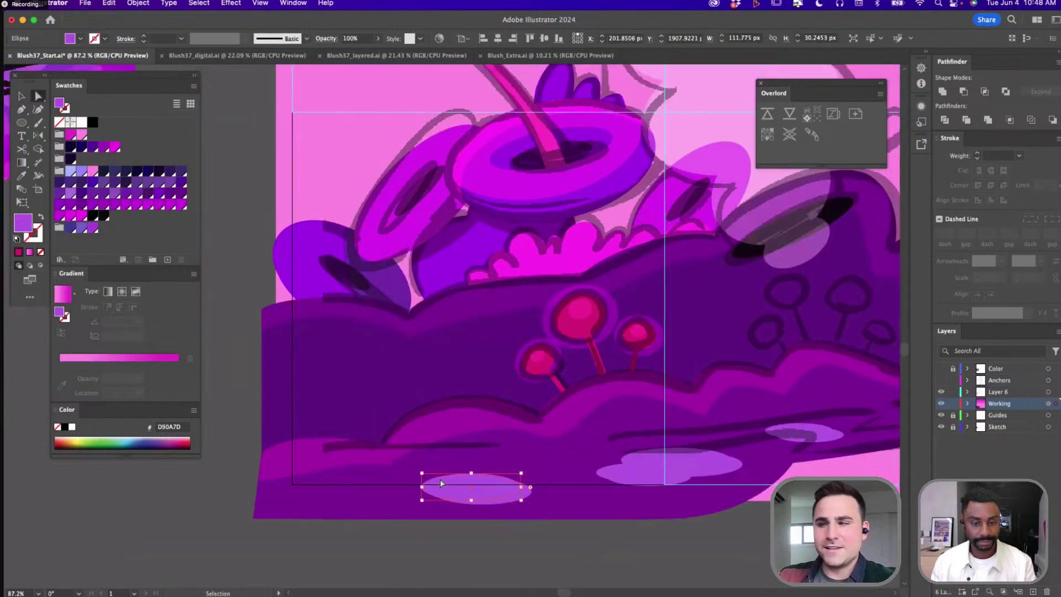
{"action": "left_click_drag", "start_coordinate": [461, 486], "coordinate": [459, 485]}
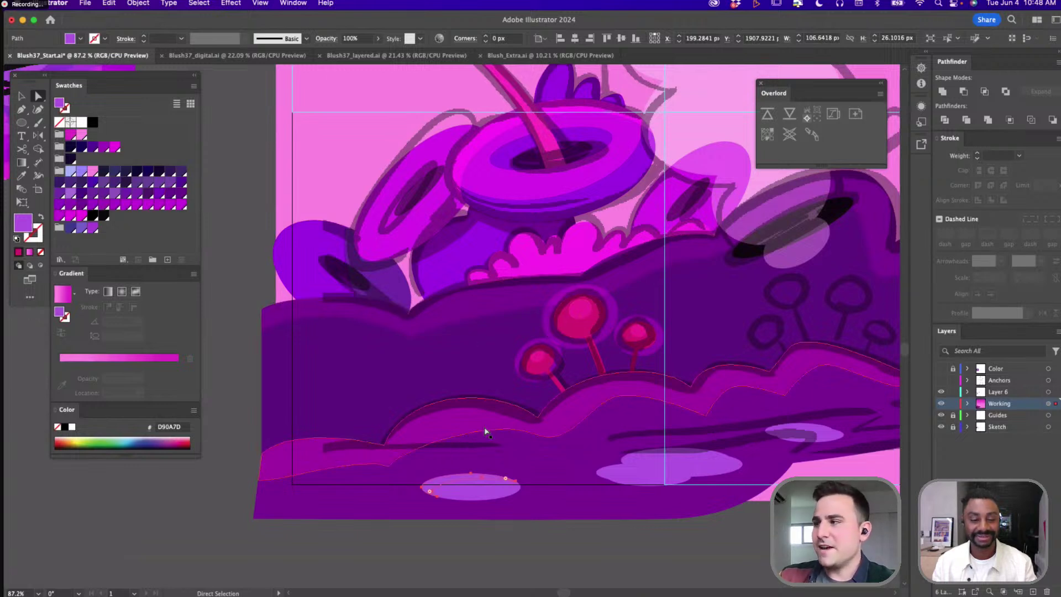
{"action": "left_click", "coordinate": [113, 193]}
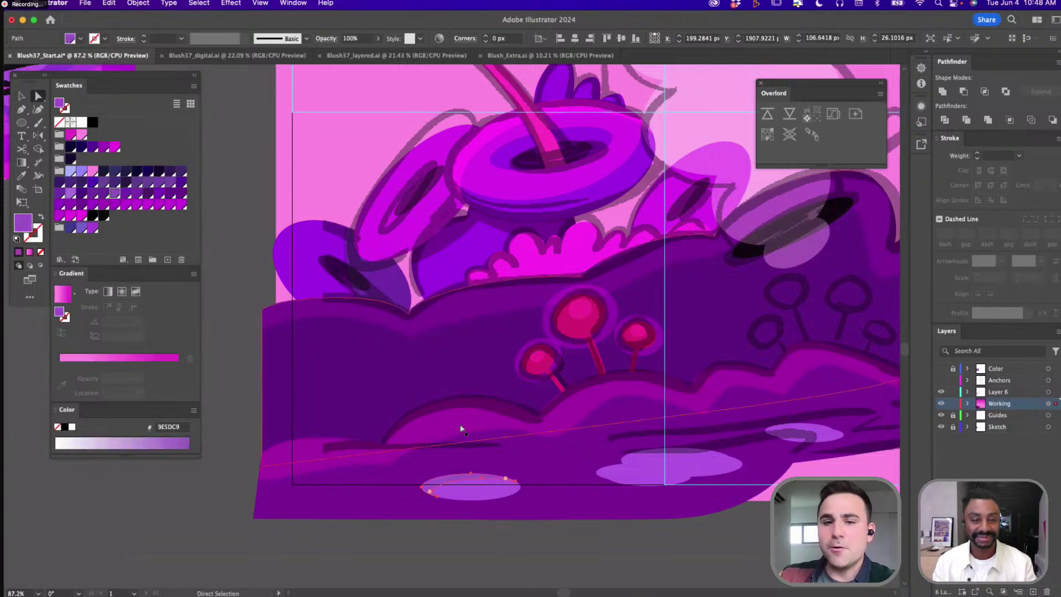
{"action": "left_click", "coordinate": [459, 497], "text": "super"}
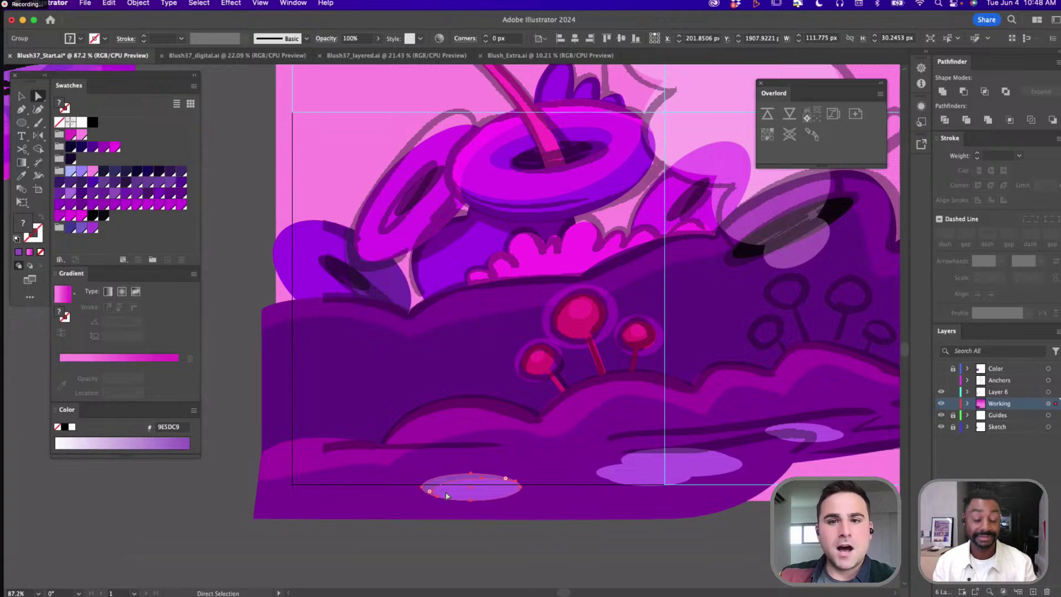
Start a Pen tool outline of the astronaut's helmet, tracing the ear bulge, the lower rim and the raised front lip of the sketch
{"action": "scroll", "coordinate": [448, 496], "scroll_direction": "down", "scroll_amount": 6}
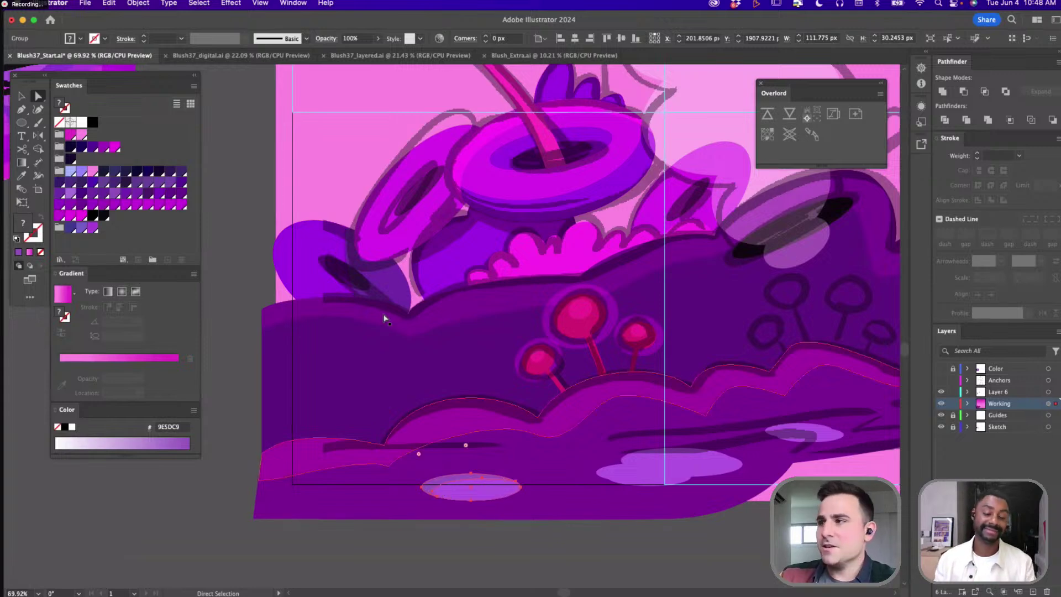
{"action": "scroll", "coordinate": [574, 386], "scroll_direction": "up", "scroll_amount": 4}
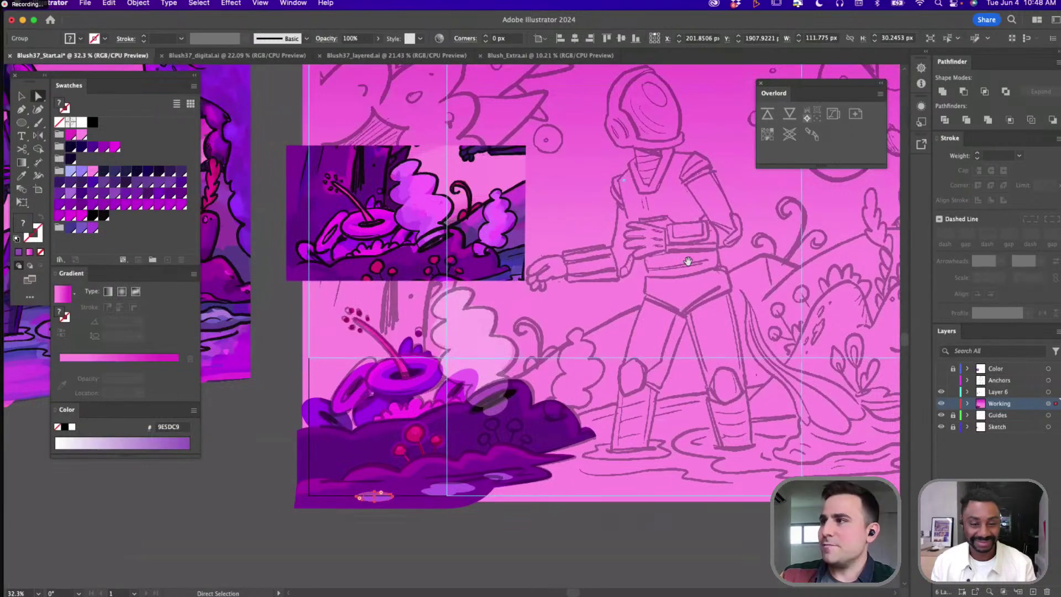
{"action": "scroll", "coordinate": [688, 261], "scroll_direction": "up", "scroll_amount": 4}
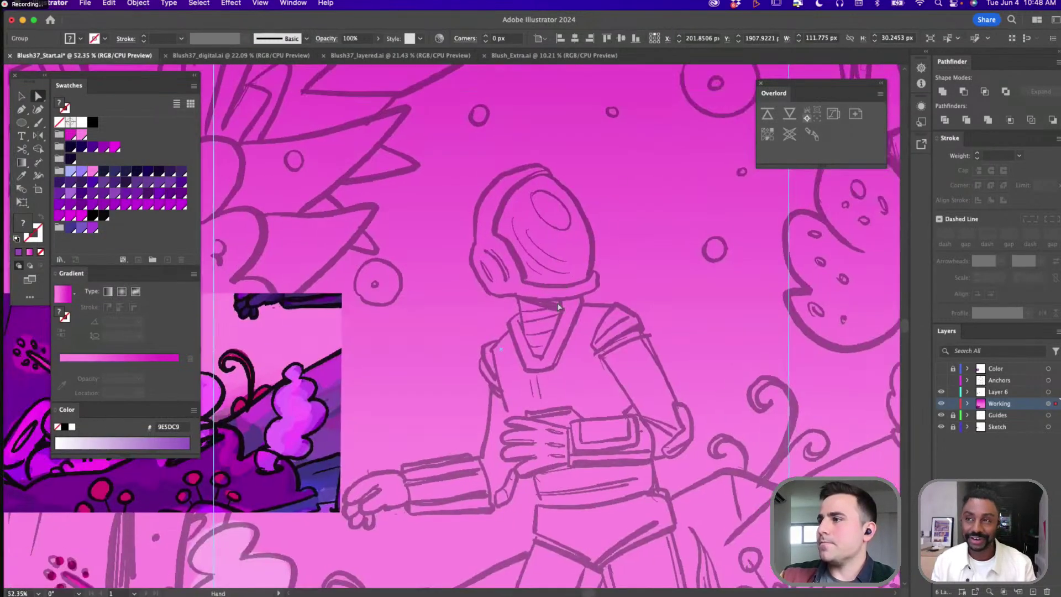
{"action": "scroll", "coordinate": [558, 307], "scroll_direction": "down", "scroll_amount": 2}
{"action": "scroll", "coordinate": [586, 291], "scroll_direction": "up", "scroll_amount": 4}
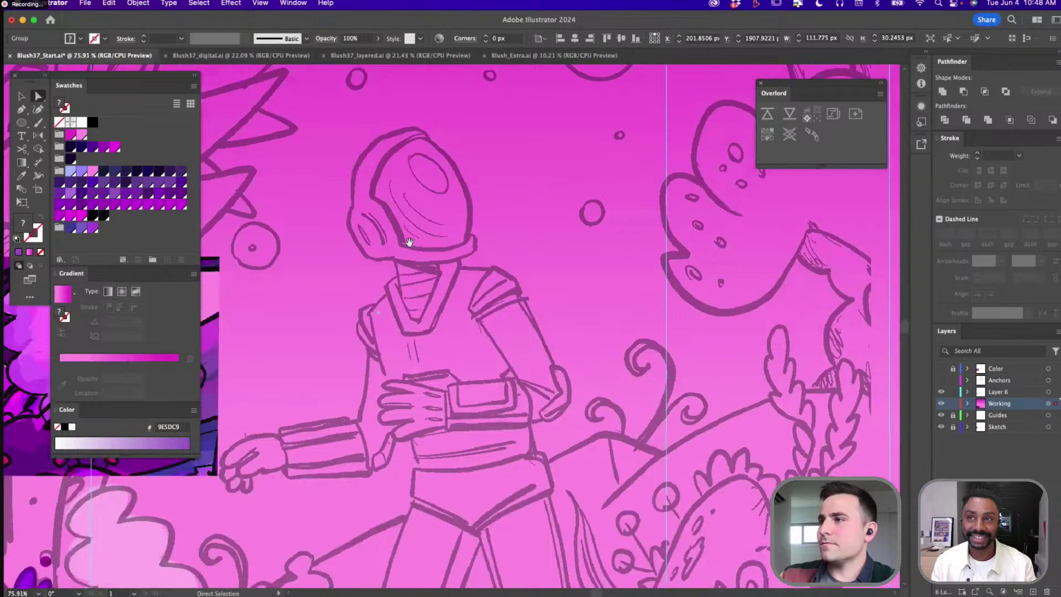
{"action": "scroll", "coordinate": [409, 242], "scroll_direction": "up", "scroll_amount": 2}
{"action": "key", "text": "p"}
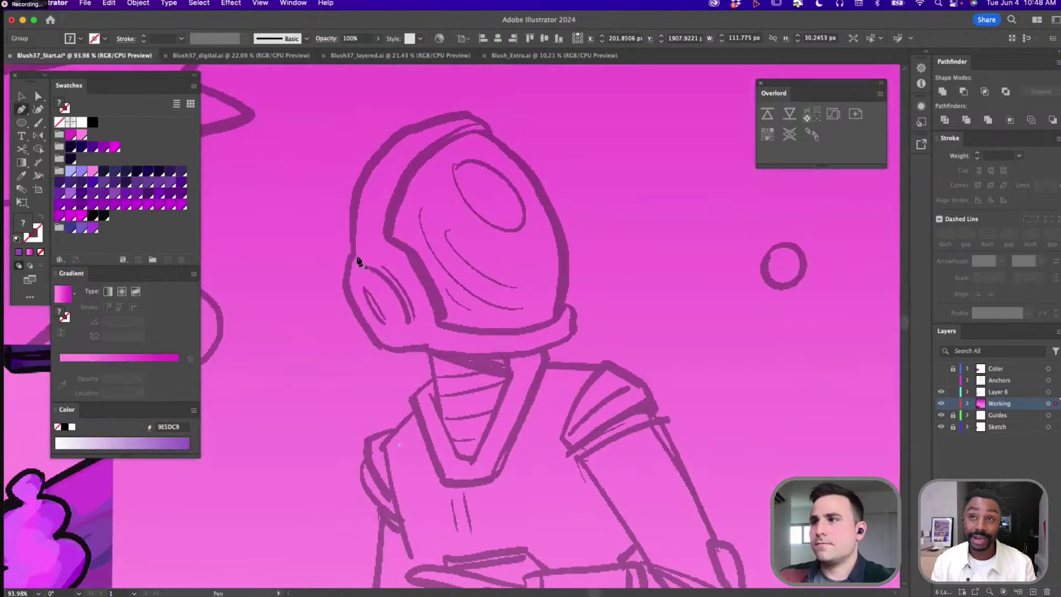
{"action": "left_click", "coordinate": [345, 286]}
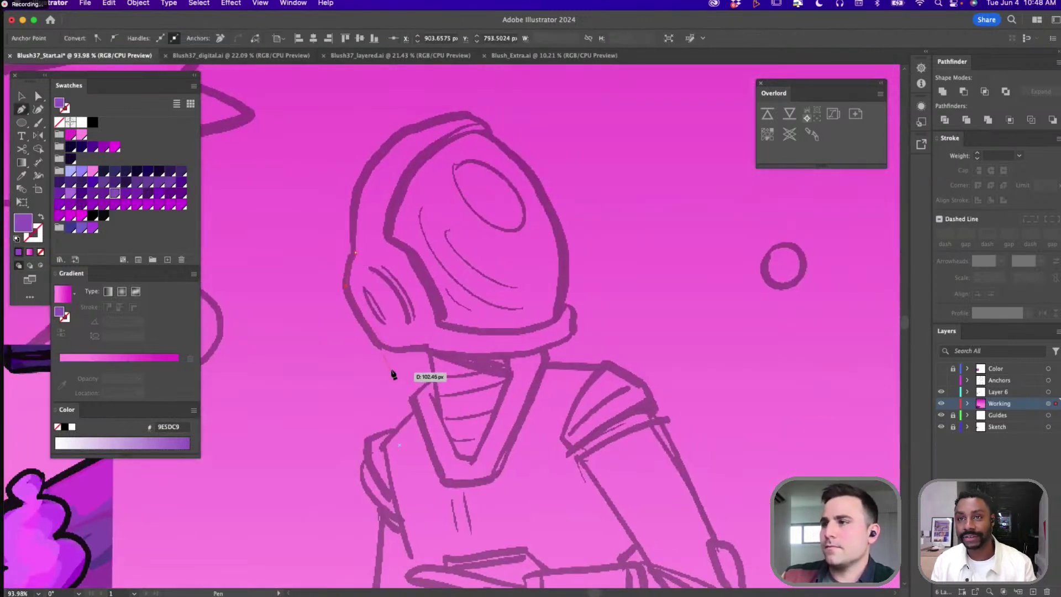
{"action": "left_click_drag", "start_coordinate": [388, 347], "coordinate": [398, 352]}
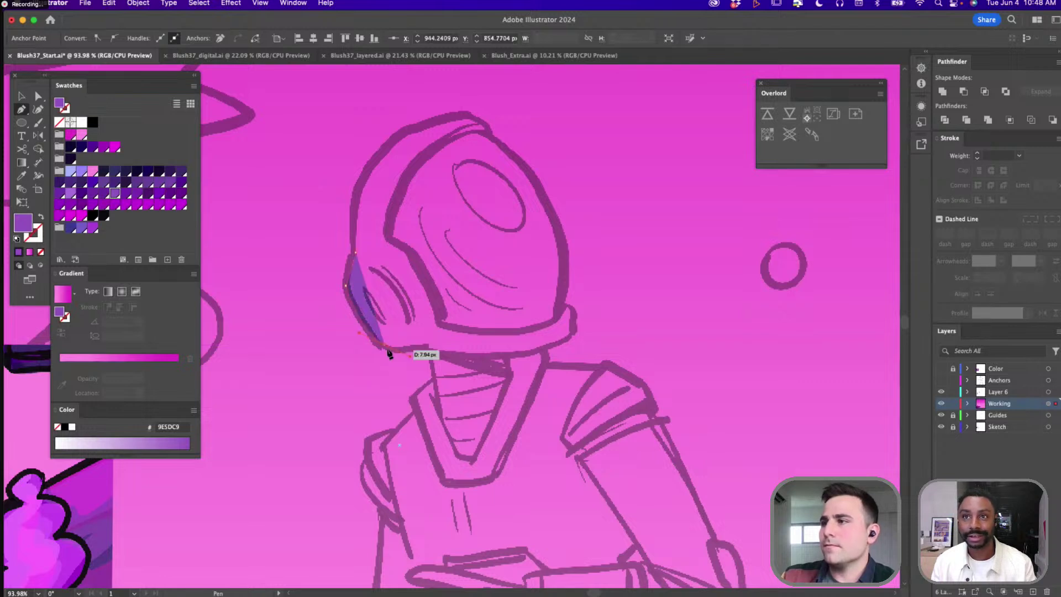
{"action": "left_click", "coordinate": [428, 347]}
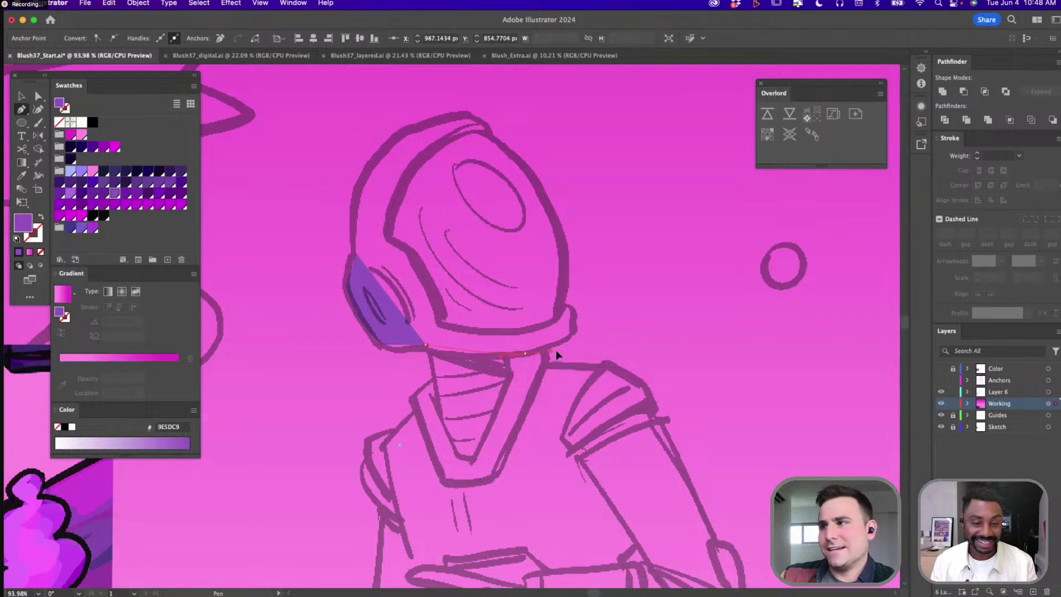
{"action": "left_click_drag", "start_coordinate": [573, 358], "coordinate": [573, 358]}
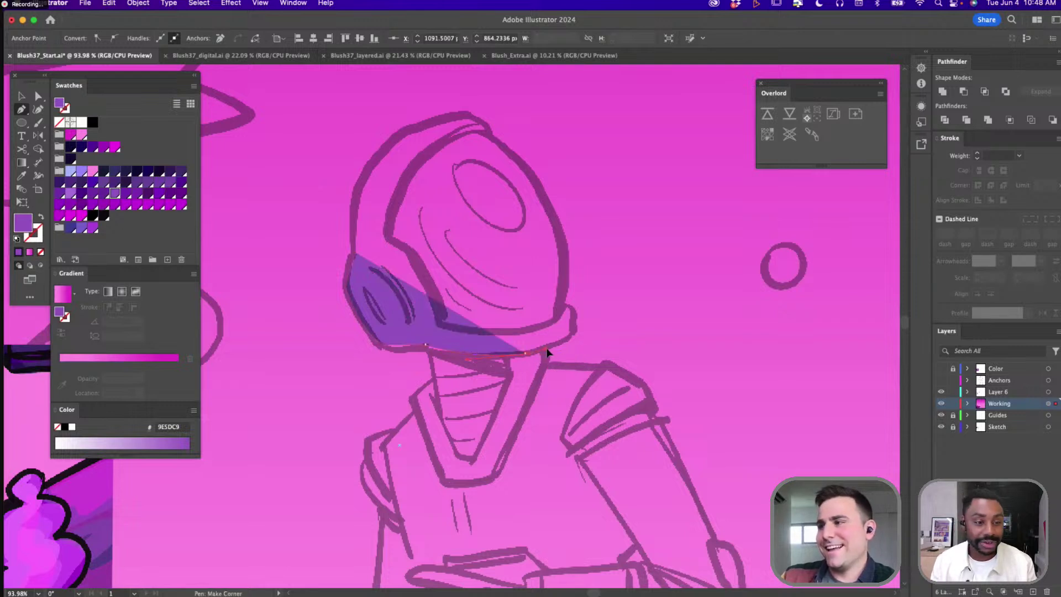
{"action": "left_click", "coordinate": [555, 352]}
{"action": "left_click", "coordinate": [574, 334]}
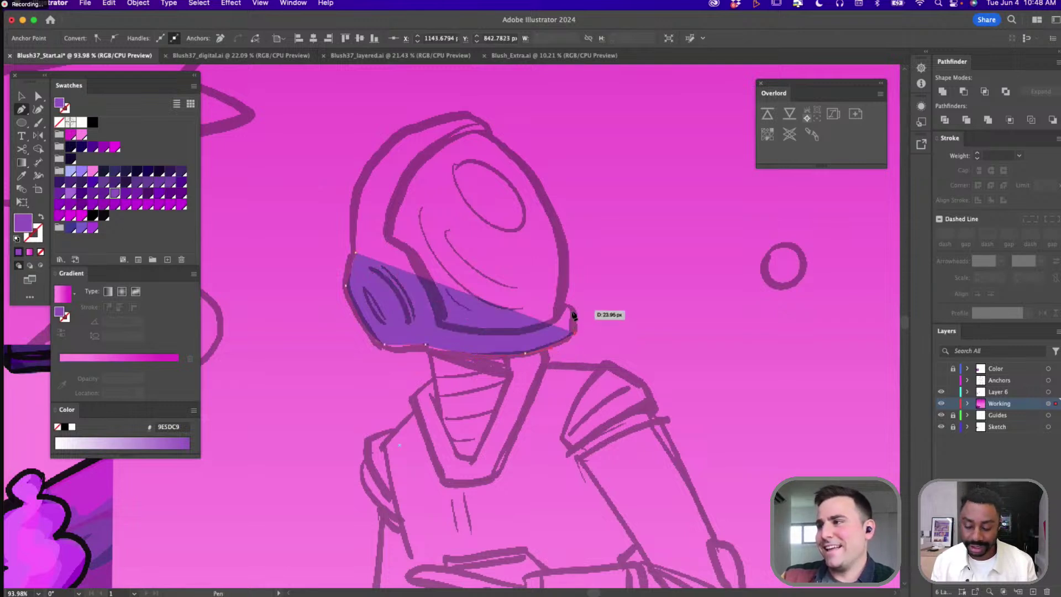
{"action": "left_click", "coordinate": [575, 309]}
{"action": "left_click", "coordinate": [562, 304]}
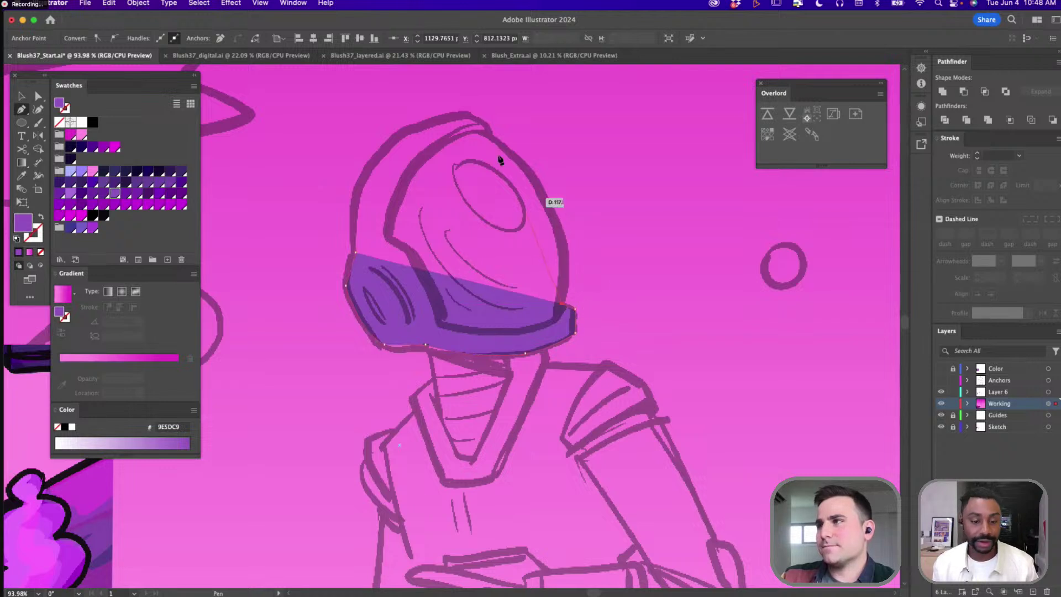
Close the helmet outline over the crown and curved back, making a shape about 240 by 254 px
{"action": "left_click", "coordinate": [481, 132]}
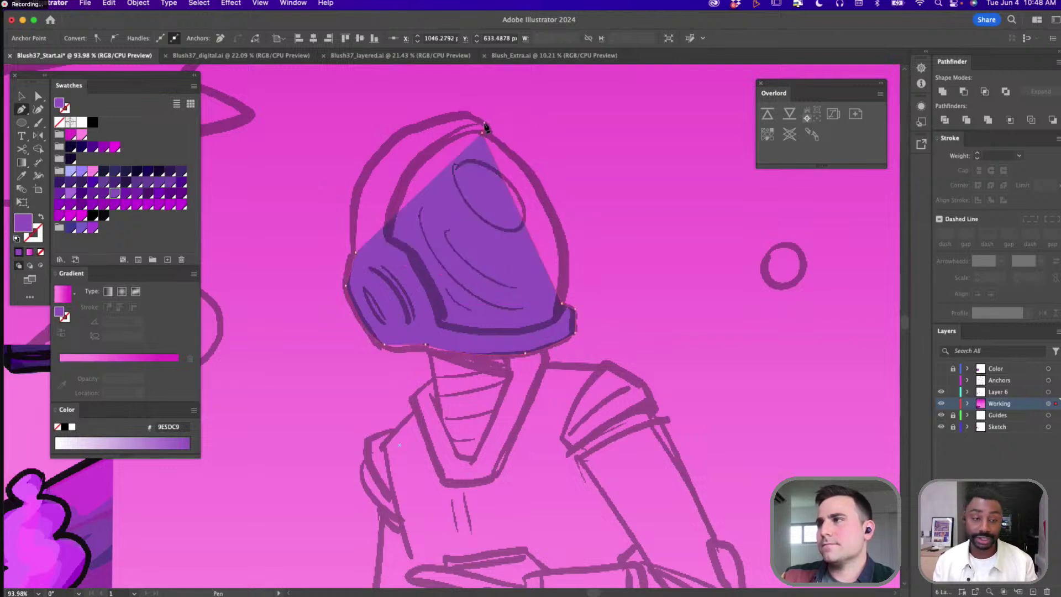
{"action": "left_click", "coordinate": [464, 116]}
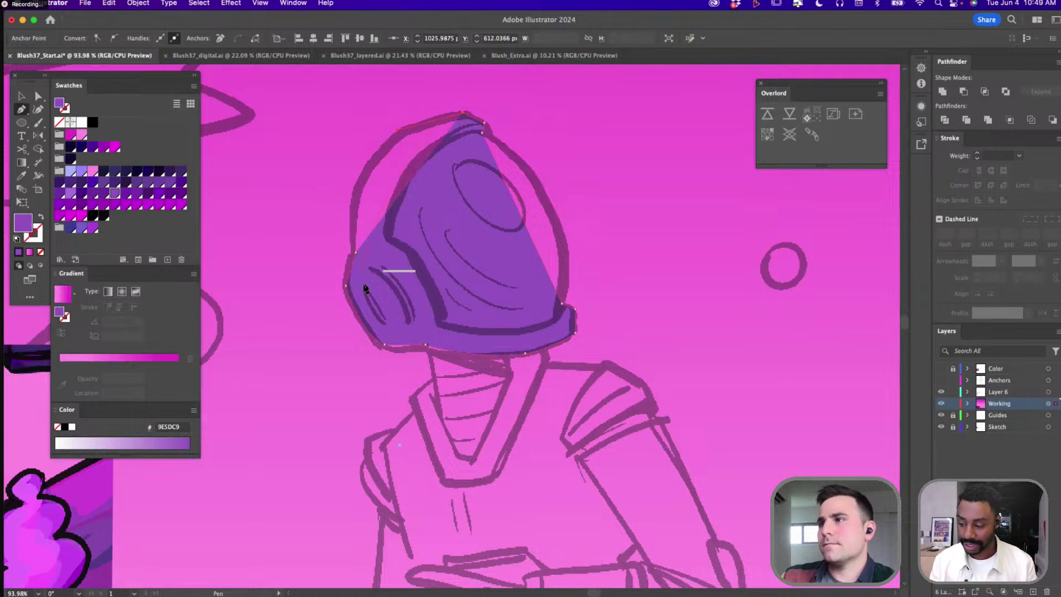
{"action": "left_click_drag", "start_coordinate": [356, 253], "coordinate": [380, 299]}
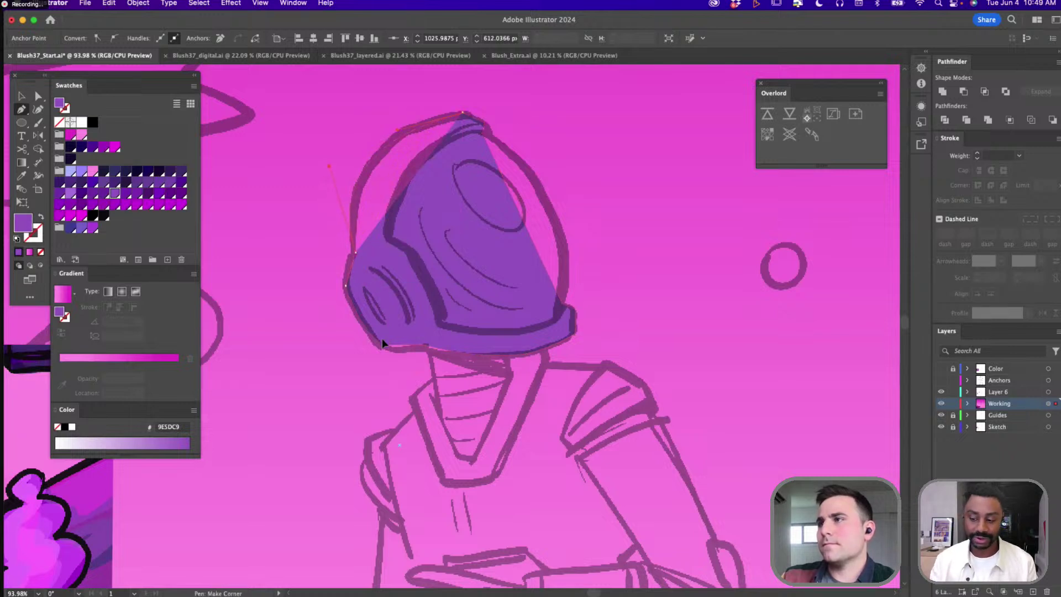
{"action": "left_click_drag", "start_coordinate": [383, 338], "coordinate": [375, 349]}
Move the painted astronaut cutout from outside the artboard to beside the sketched astronaut as a colour reference
{"action": "scroll", "coordinate": [398, 320], "scroll_direction": "down", "scroll_amount": 5}
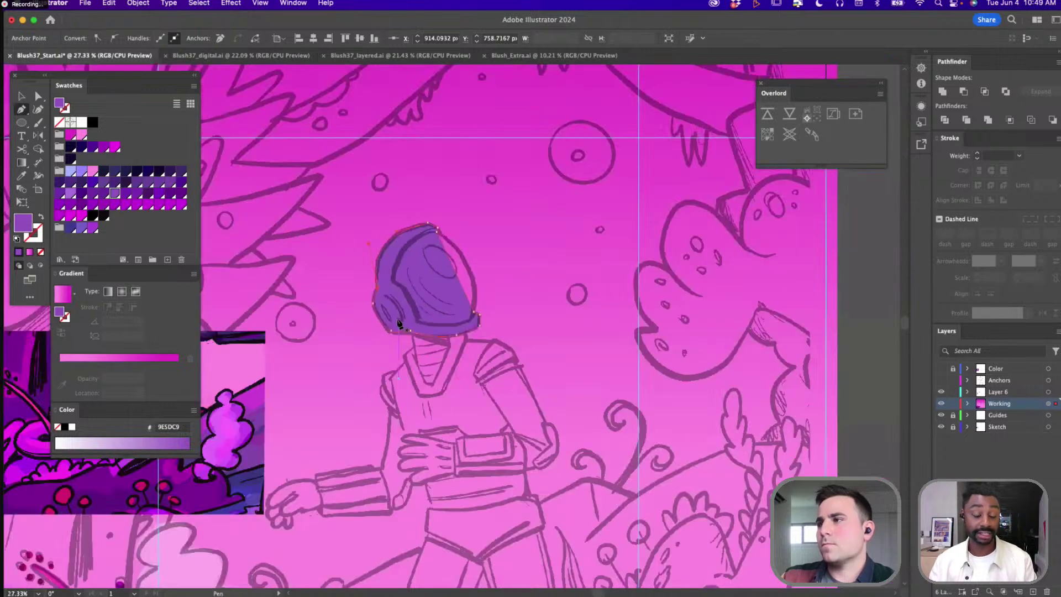
{"action": "scroll", "coordinate": [398, 323], "scroll_direction": "down", "scroll_amount": 4}
{"action": "key", "text": "v"}
{"action": "scroll", "coordinate": [277, 387], "scroll_direction": "left", "scroll_amount": 5}
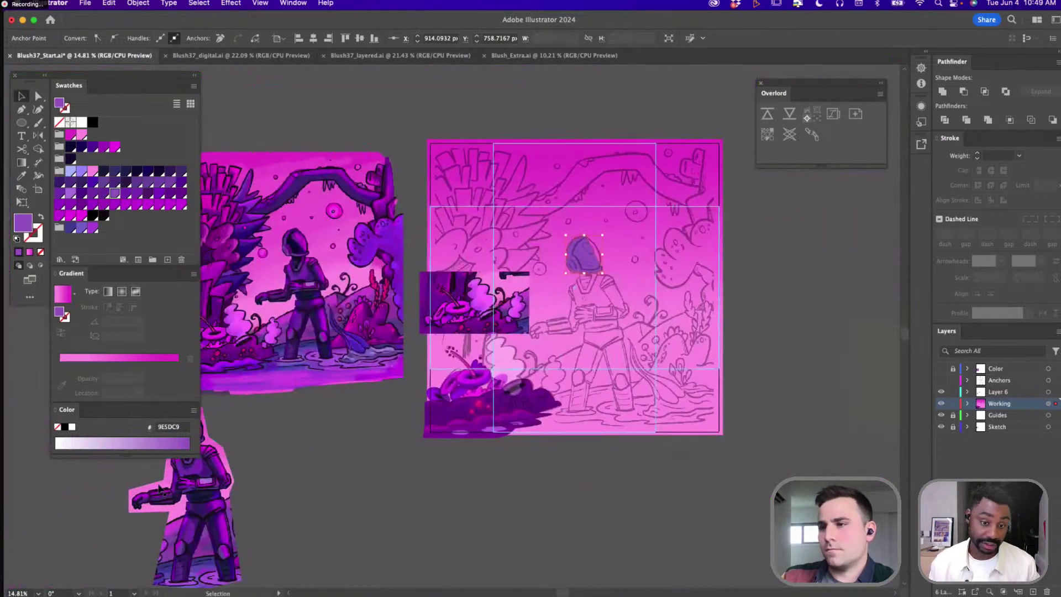
{"action": "mouse_move", "coordinate": [495, 437]}
{"action": "left_mouse_down"}
{"action": "mouse_move", "coordinate": [642, 338]}
{"action": "mouse_move", "coordinate": [683, 287]}
{"action": "mouse_move", "coordinate": [676, 297]}
{"action": "left_mouse_up"}
{"action": "scroll", "coordinate": [638, 254], "scroll_direction": "up", "scroll_amount": 5}
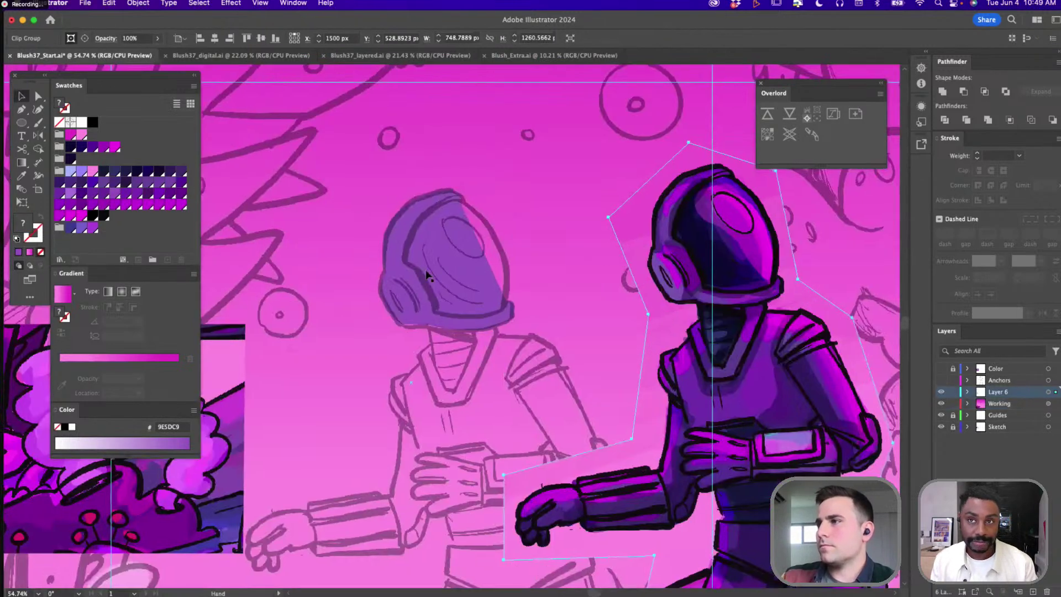
Fill the helmet shape with a purple sampled from the painted reference's helmet shell
{"action": "scroll", "coordinate": [427, 275], "scroll_direction": "up", "scroll_amount": 2}
{"action": "left_click", "coordinate": [428, 275]}
{"action": "key", "text": "i"}
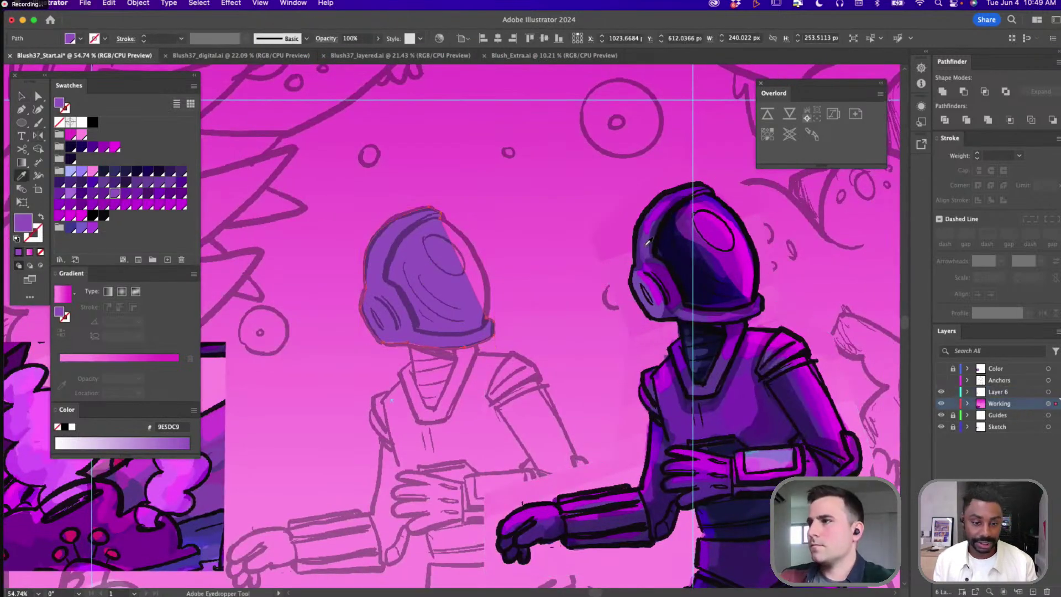
{"action": "left_click", "coordinate": [650, 242]}
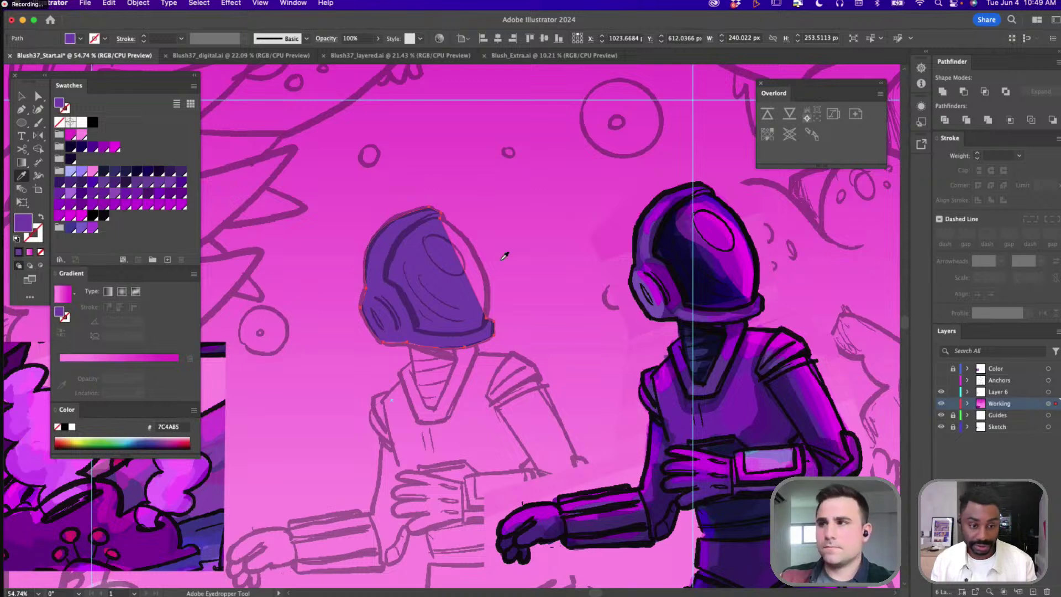
Draw a closed visor shape with the Pen tool, following the sketched glass from the crown around the front and along the inner rim
{"action": "scroll", "coordinate": [517, 259], "scroll_direction": "up", "scroll_amount": 3}
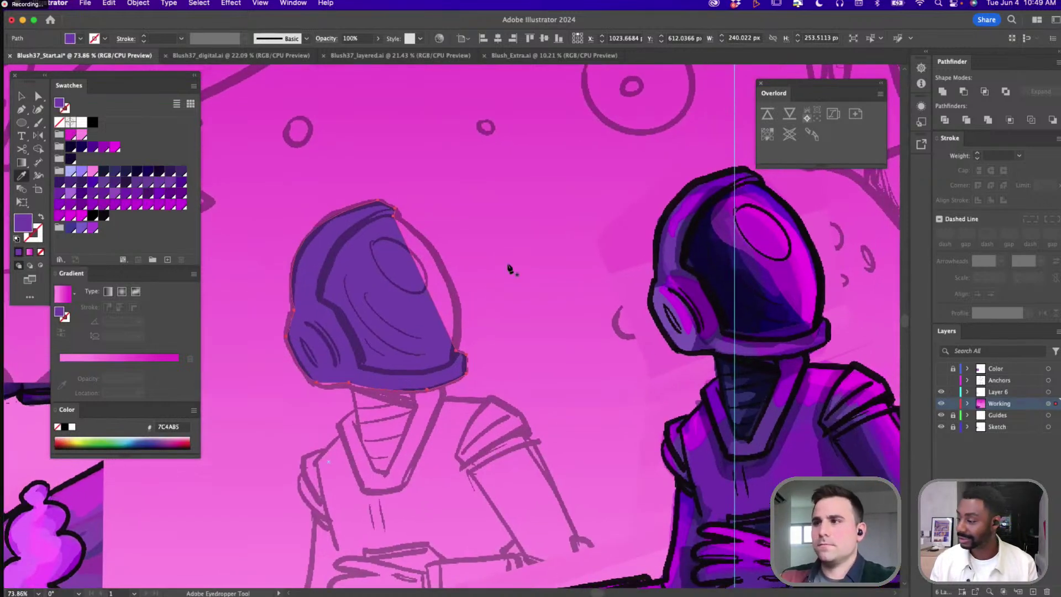
{"action": "key", "text": "p"}
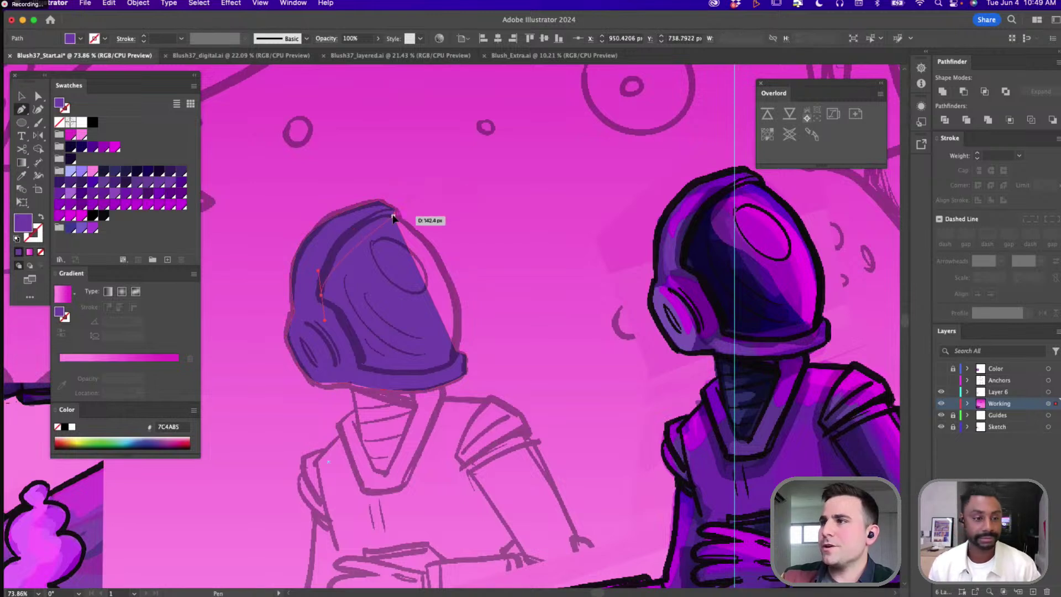
{"action": "left_click_drag", "start_coordinate": [393, 216], "coordinate": [443, 221]}
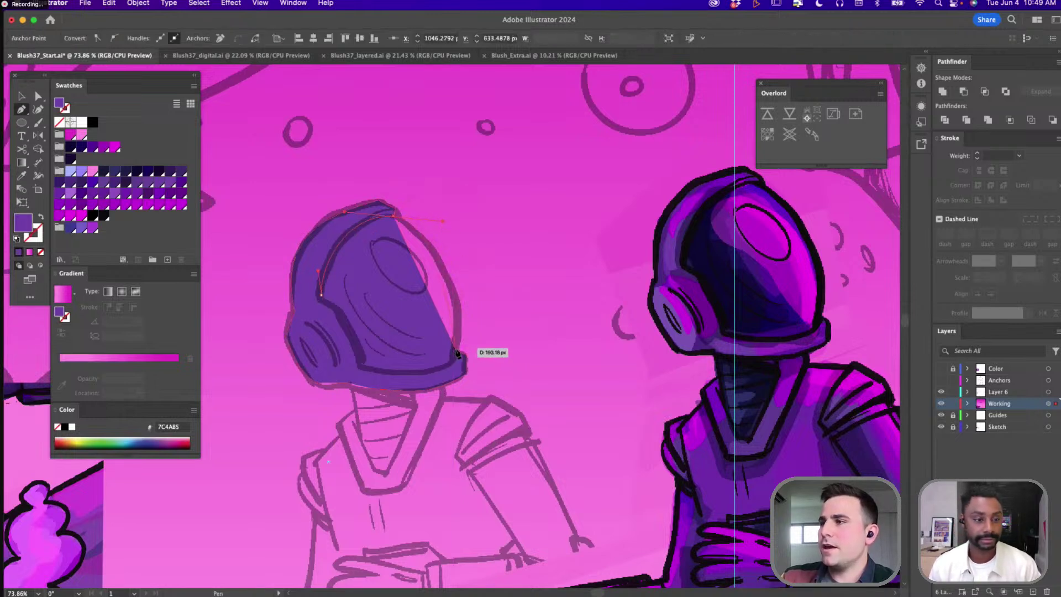
{"action": "left_click_drag", "start_coordinate": [456, 352], "coordinate": [318, 354]}
{"action": "left_click", "coordinate": [363, 367]}
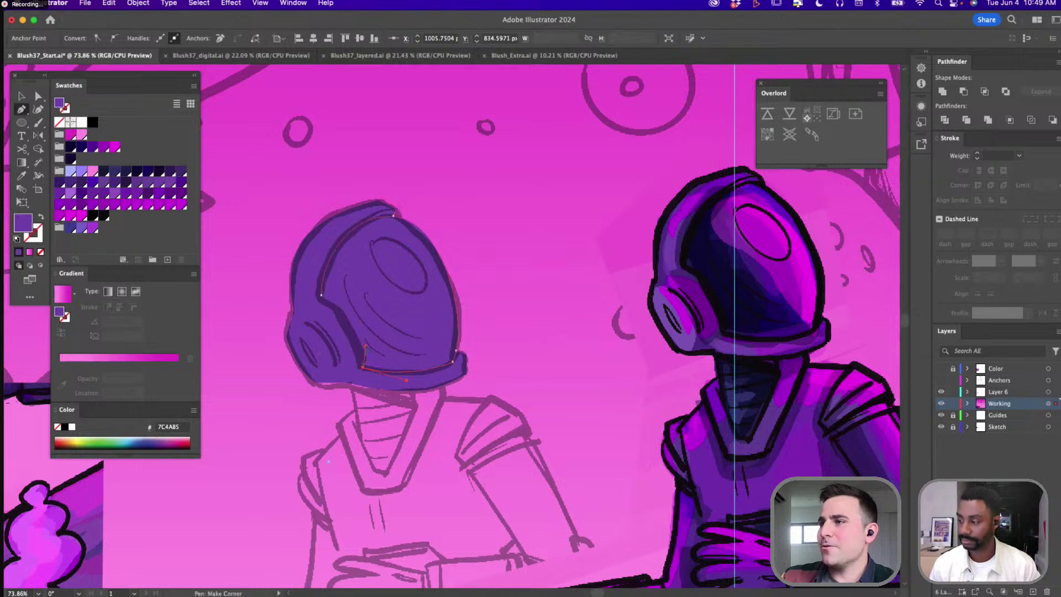
{"action": "mouse_move", "coordinate": [320, 294]}
{"action": "left_mouse_down"}
{"action": "mouse_move", "coordinate": [335, 307]}
{"action": "mouse_move", "coordinate": [322, 299]}
{"action": "left_mouse_up"}
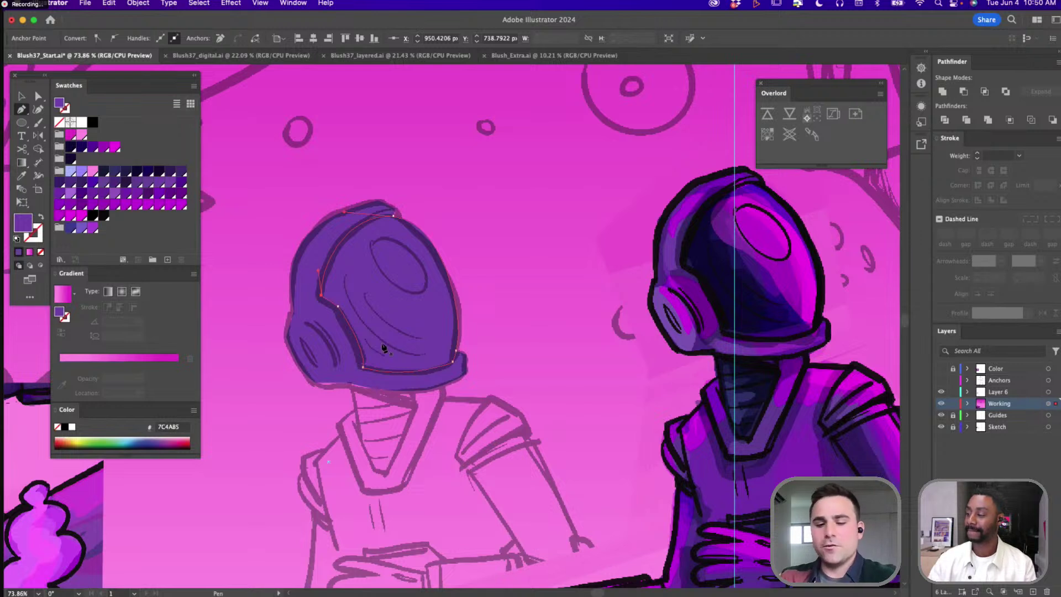
Fill the visor with a linear gradient from dark navy 190961 through purple 5E15A5 to a magenta-purple swatch, angled about 27°
{"action": "key", "text": "i"}
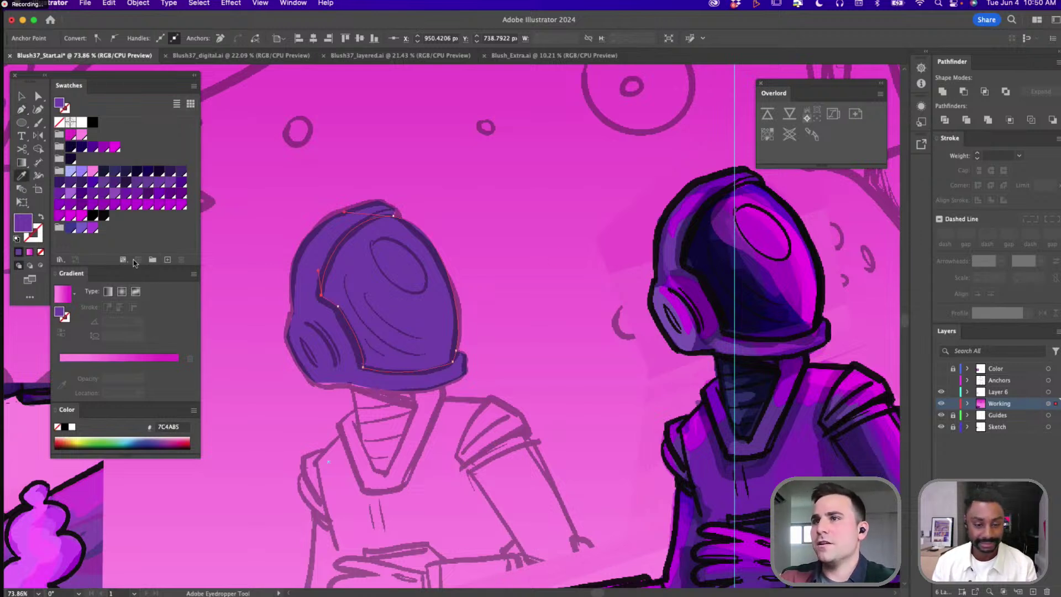
{"action": "left_click", "coordinate": [62, 298]}
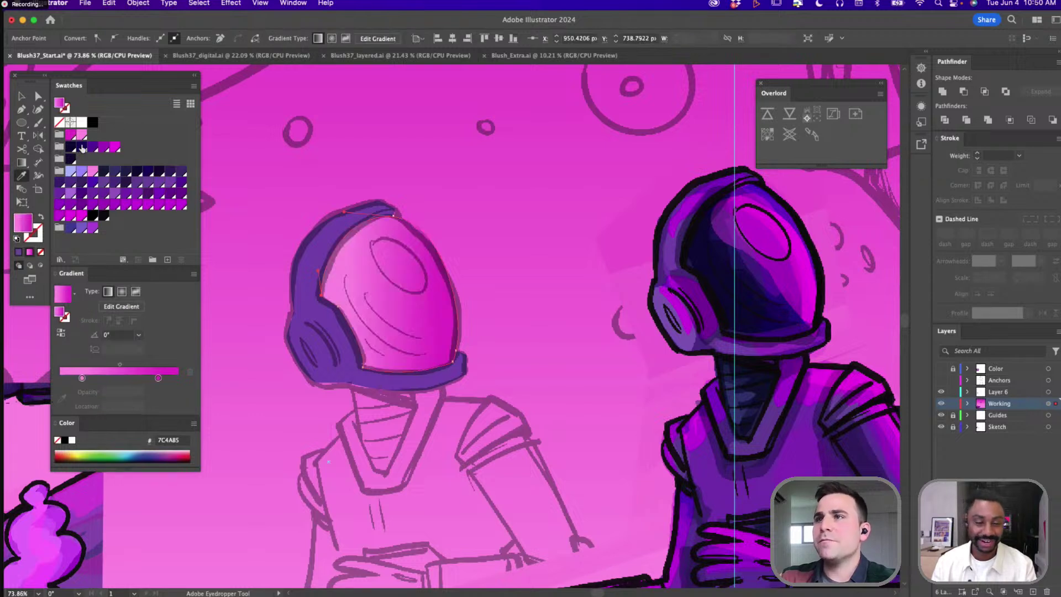
{"action": "left_click_drag", "start_coordinate": [81, 147], "coordinate": [82, 378]}
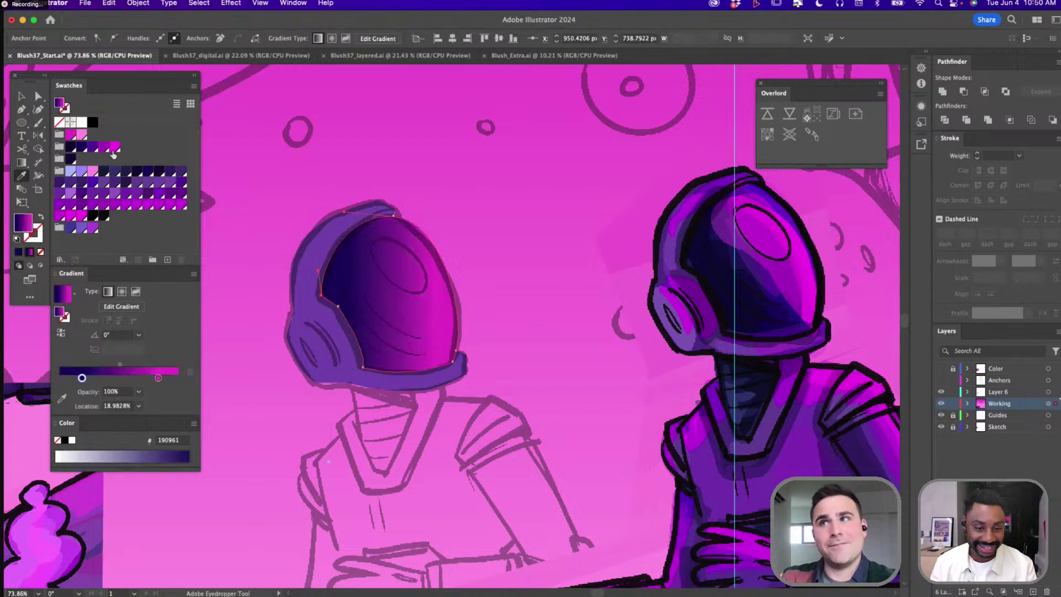
{"action": "left_click_drag", "start_coordinate": [107, 152], "coordinate": [164, 382]}
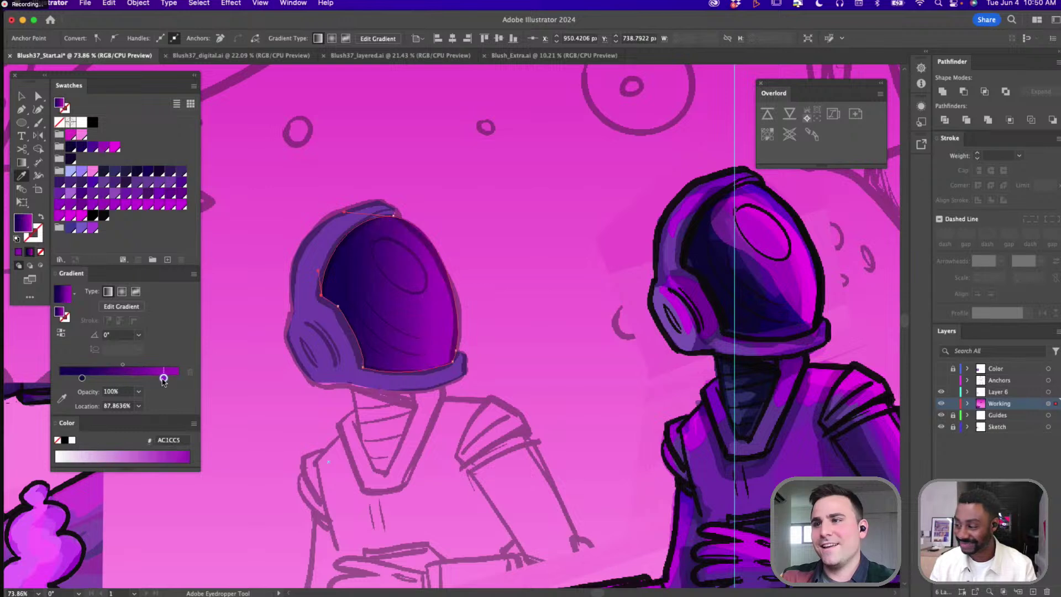
{"action": "left_click_drag", "start_coordinate": [91, 150], "coordinate": [123, 378]}
{"action": "left_click", "coordinate": [22, 162]}
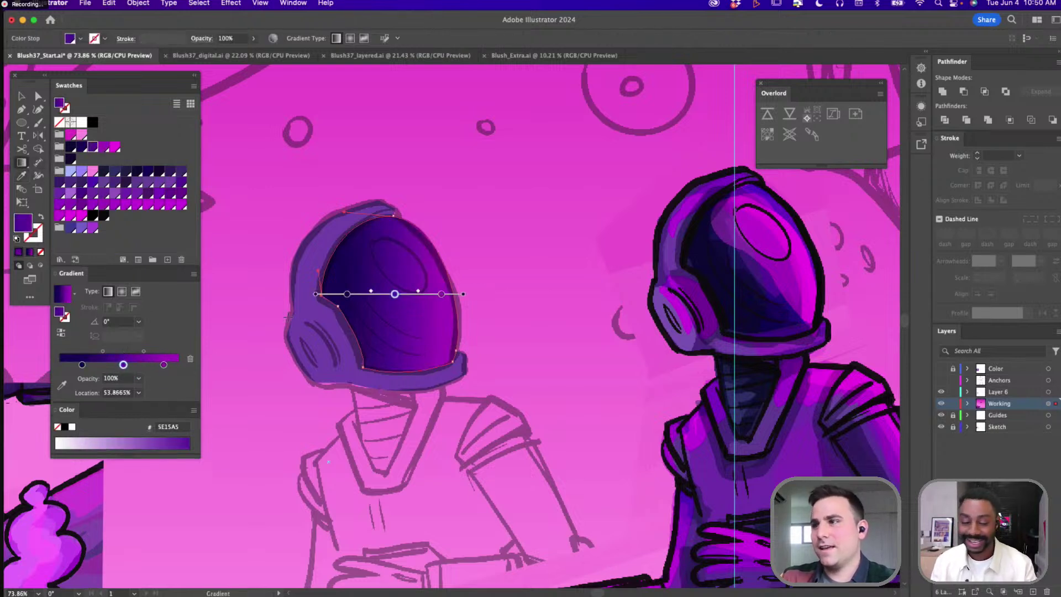
{"action": "left_click_drag", "start_coordinate": [340, 327], "coordinate": [466, 262]}
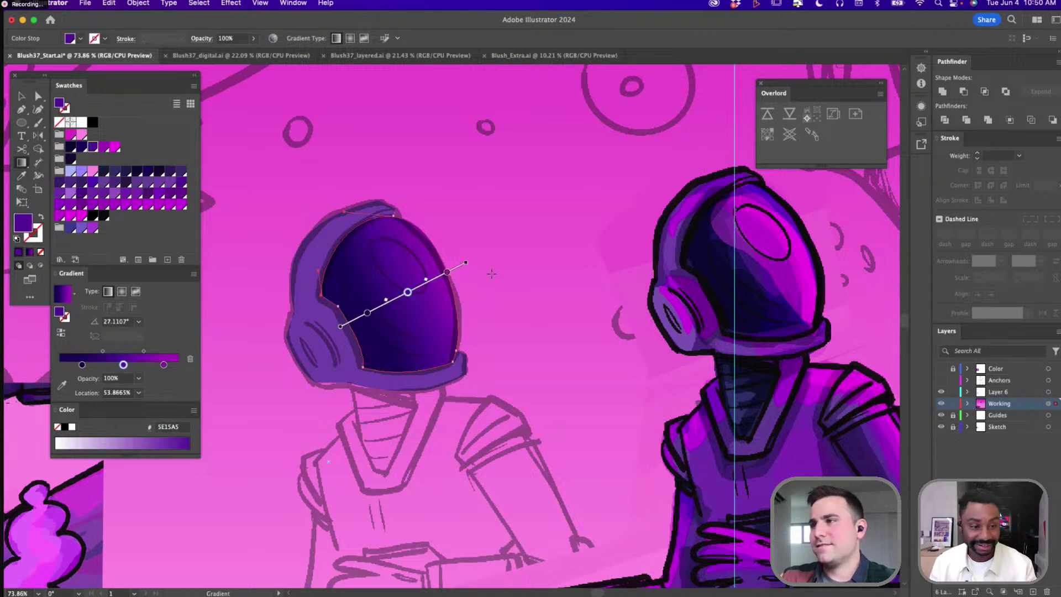
Draw an oval highlight on the upper visor with the Pen tool and fill it with magenta sampled from the reference helmet's highlight
{"action": "key", "text": "l"}
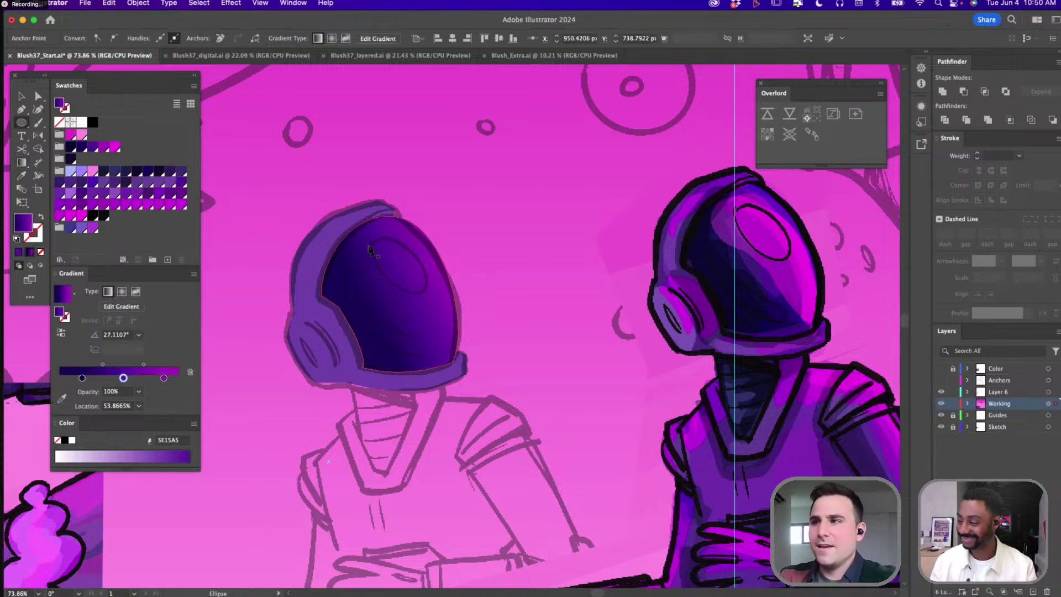
{"action": "key", "text": "p"}
{"action": "left_click_drag", "start_coordinate": [374, 243], "coordinate": [384, 234]}
{"action": "left_click_drag", "start_coordinate": [409, 296], "coordinate": [433, 280]}
{"action": "left_click_drag", "start_coordinate": [374, 242], "coordinate": [356, 270]}
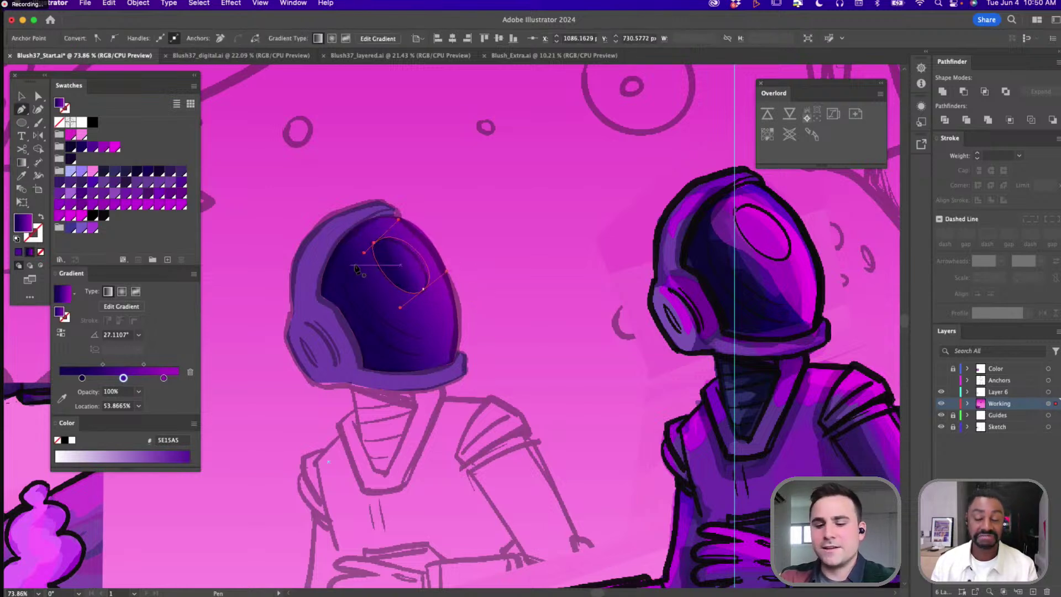
{"action": "key", "text": "i"}
{"action": "left_click", "coordinate": [778, 243]}
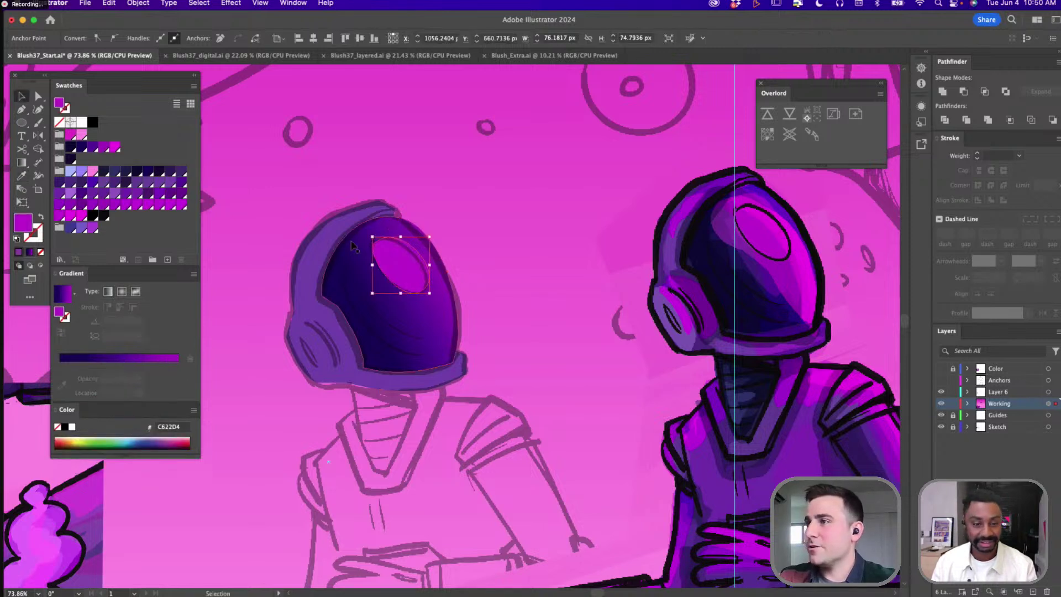
Reshape the visor highlight's upper curve with its direction handles, making the oval about 75 by 73 px
{"action": "key", "text": "a"}
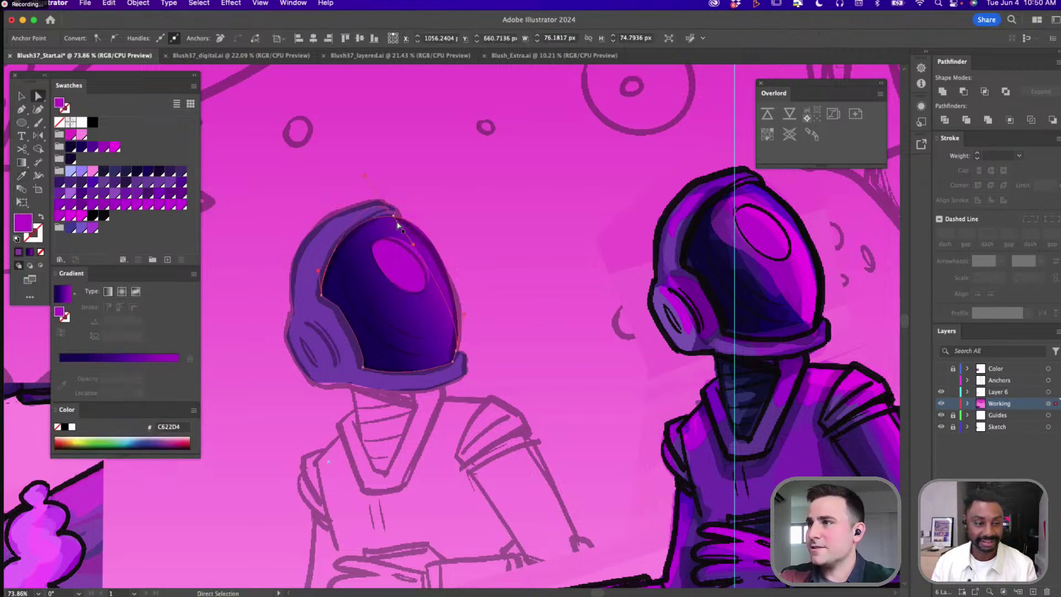
{"action": "left_click", "coordinate": [398, 250]}
{"action": "left_click", "coordinate": [397, 249]}
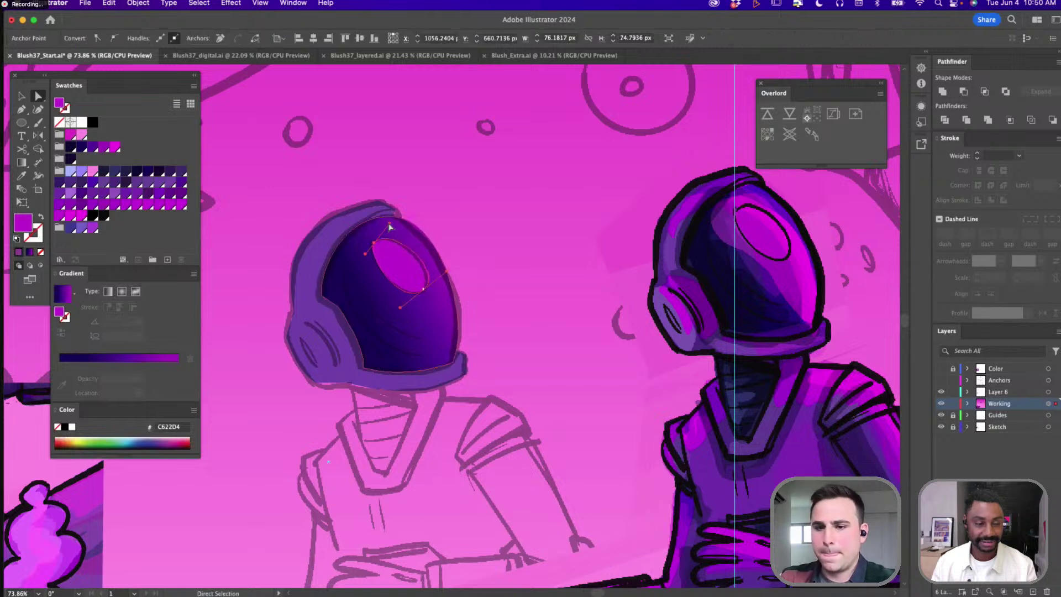
{"action": "left_click_drag", "start_coordinate": [468, 396], "coordinate": [484, 362]}
Add a narrow magenta ellipse about 12 by 52 px on the helmet's earpiece and rotate it to match the sketch
{"action": "key", "text": "p"}
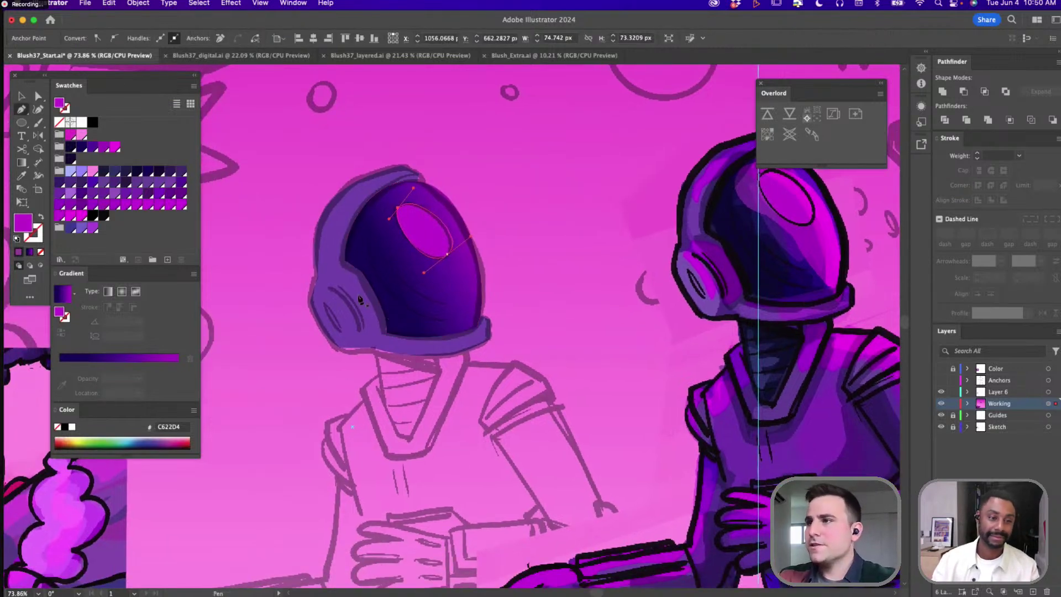
{"action": "key", "text": "l"}
{"action": "left_click_drag", "start_coordinate": [320, 296], "coordinate": [332, 334]}
{"action": "key", "text": "v"}
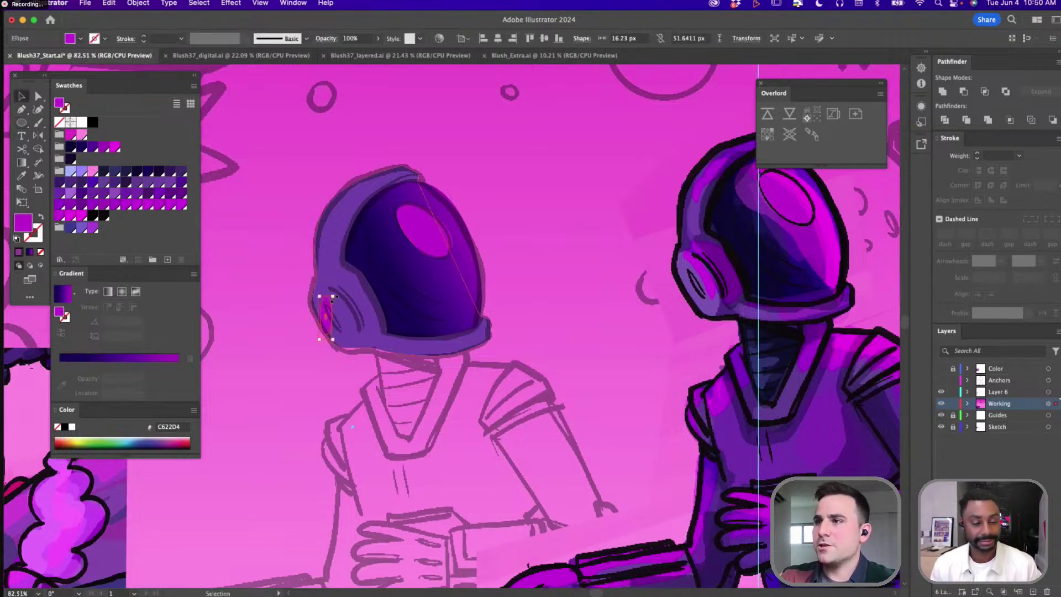
{"action": "scroll", "coordinate": [337, 296], "scroll_direction": "up", "scroll_amount": 3}
{"action": "left_click_drag", "start_coordinate": [338, 292], "coordinate": [316, 281]}
{"action": "left_click_drag", "start_coordinate": [336, 325], "coordinate": [358, 347]}
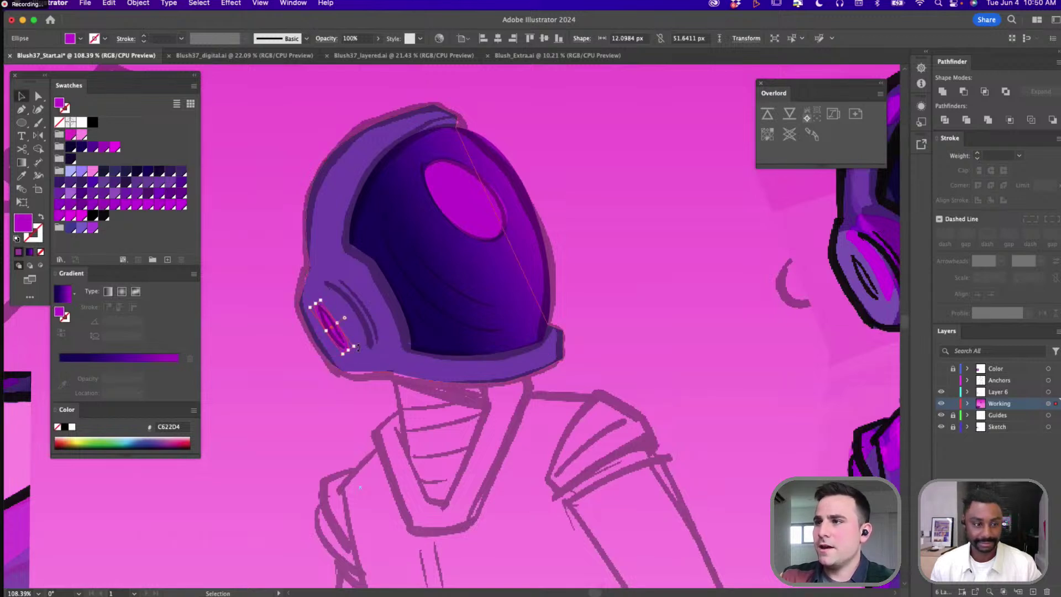
Duplicate the helmet shell at the front and turn the copy into an unfilled outline with a black stroke
{"action": "key", "text": "a"}
{"action": "left_click", "coordinate": [410, 313]}
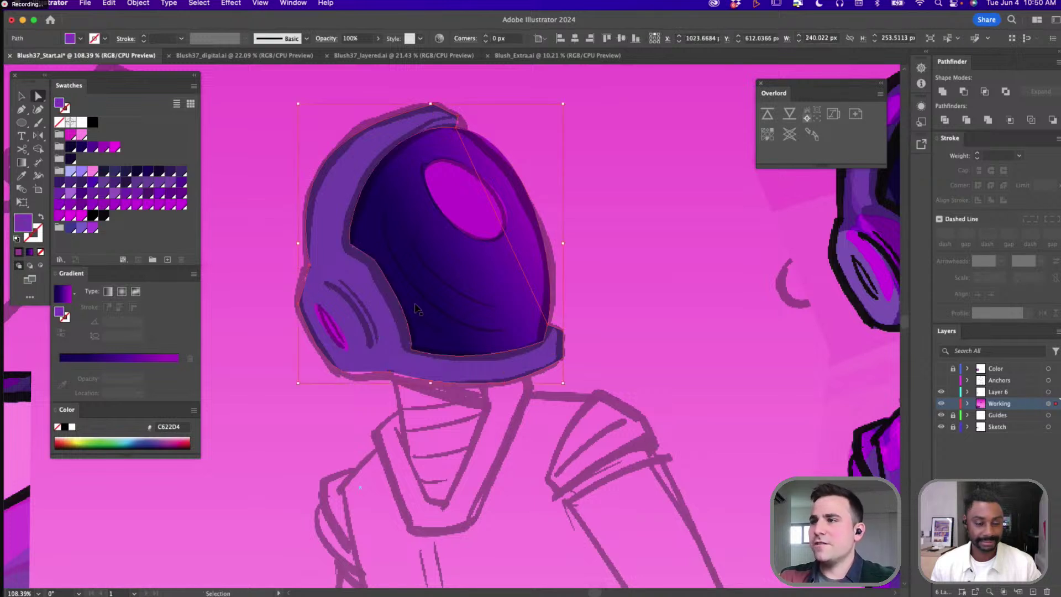
{"action": "key", "text": "super+shift+bracketright"}
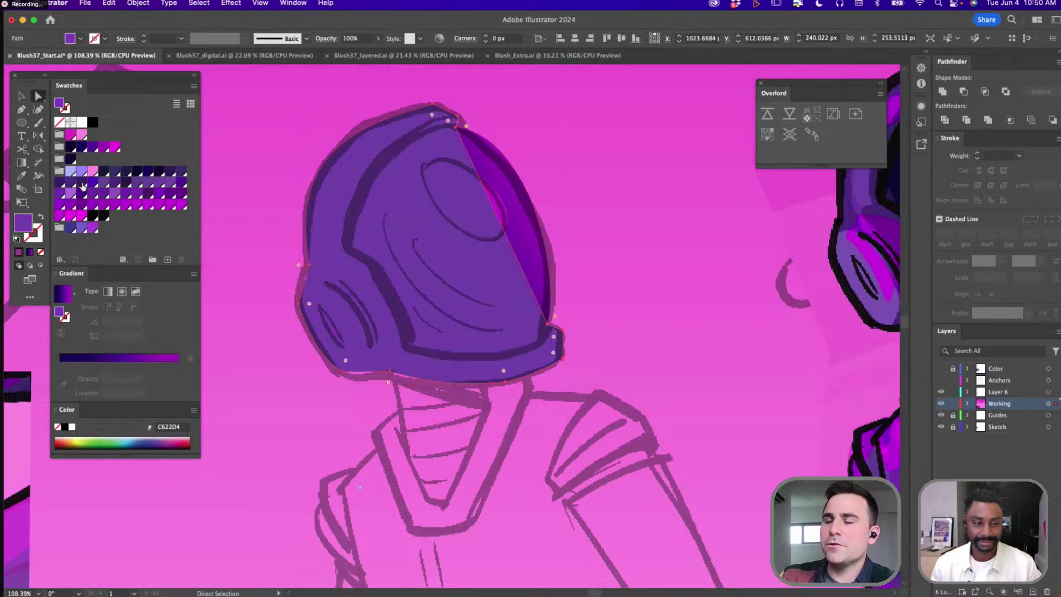
{"action": "left_click", "coordinate": [103, 215]}
{"action": "key", "text": "shift+x"}
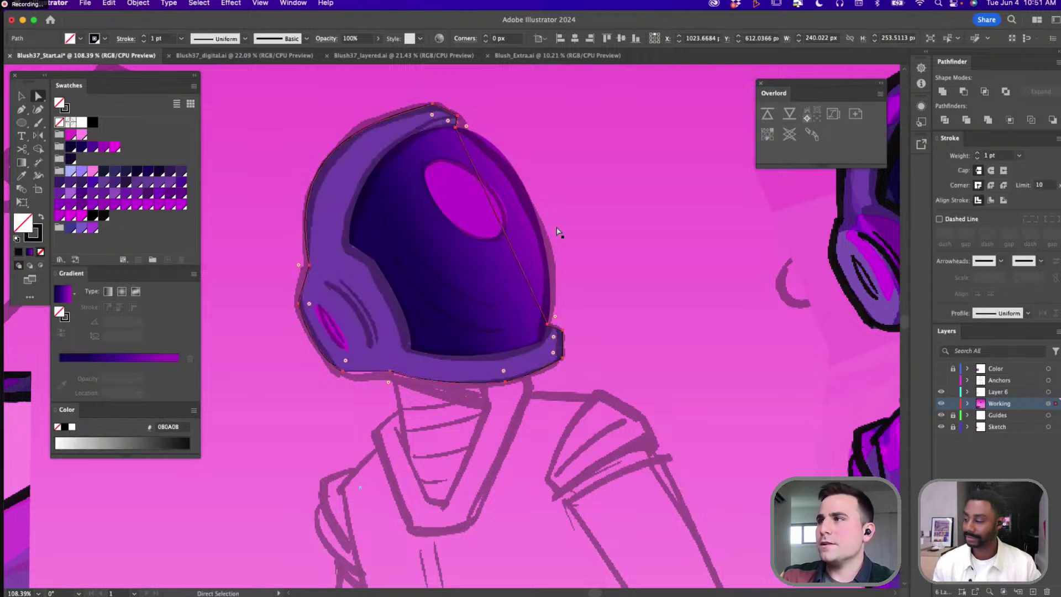
Give the helmet outline round caps, round corners and a 3 pt stroke weight
{"action": "left_click", "coordinate": [991, 170]}
{"action": "left_click", "coordinate": [991, 185]}
{"action": "left_click", "coordinate": [977, 153]}
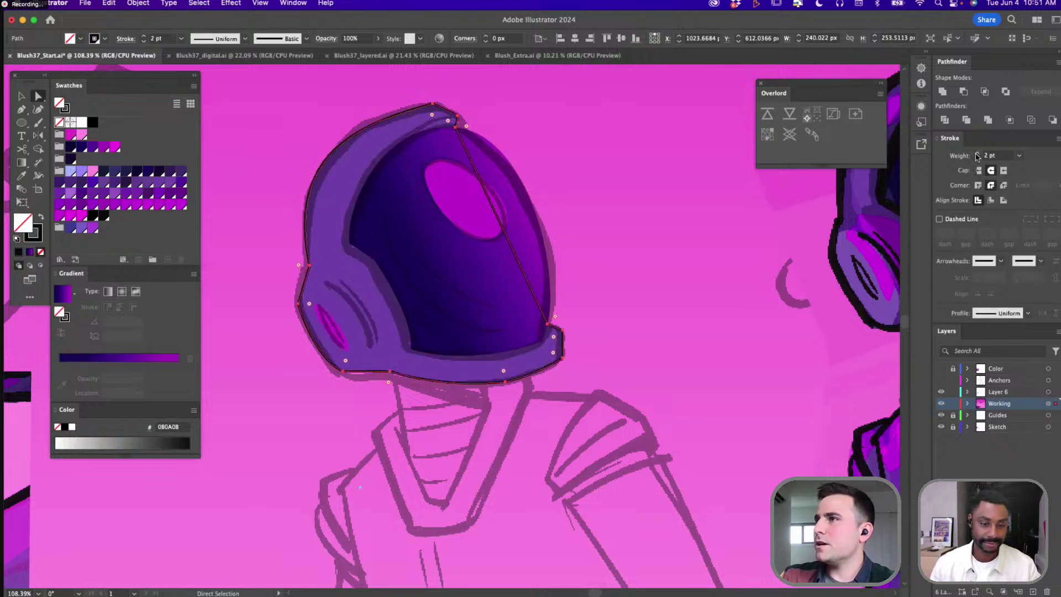
{"action": "left_click", "coordinate": [977, 153]}
{"action": "scroll", "coordinate": [639, 185], "scroll_direction": "down", "scroll_amount": 3}
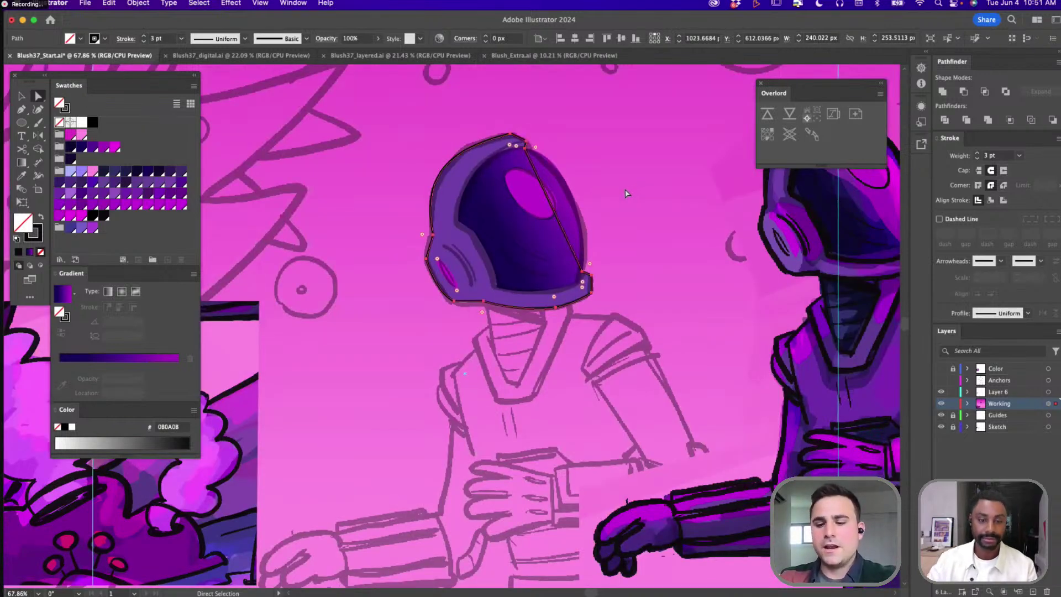
Duplicate the visor shape in front and apply the helmet outline's unfilled black 3 pt stroke to the copy with the Eyedropper
{"action": "key", "text": "v"}
{"action": "key", "text": "a"}
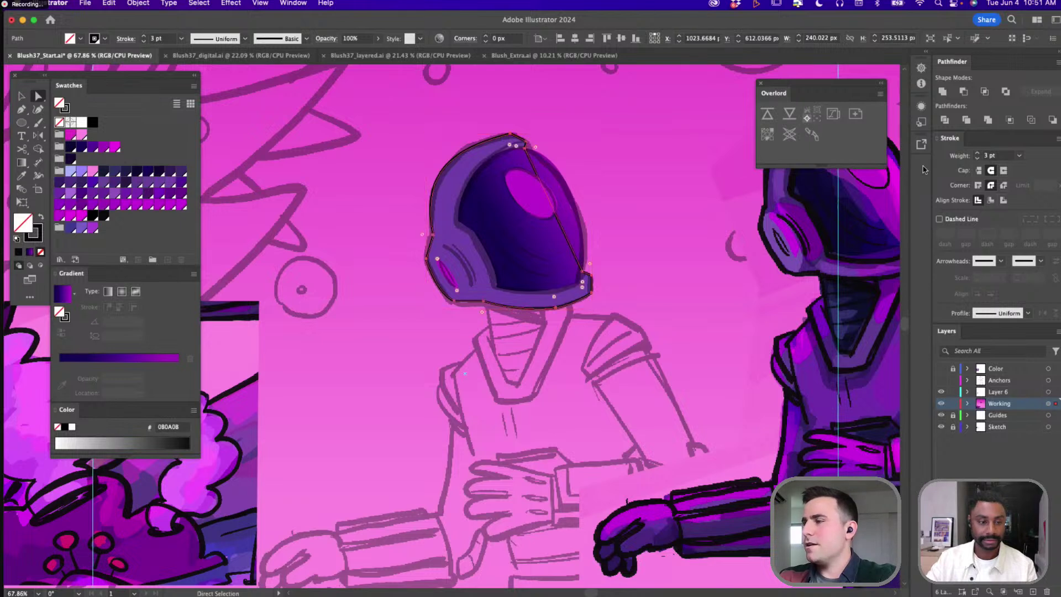
{"action": "left_click", "coordinate": [549, 260]}
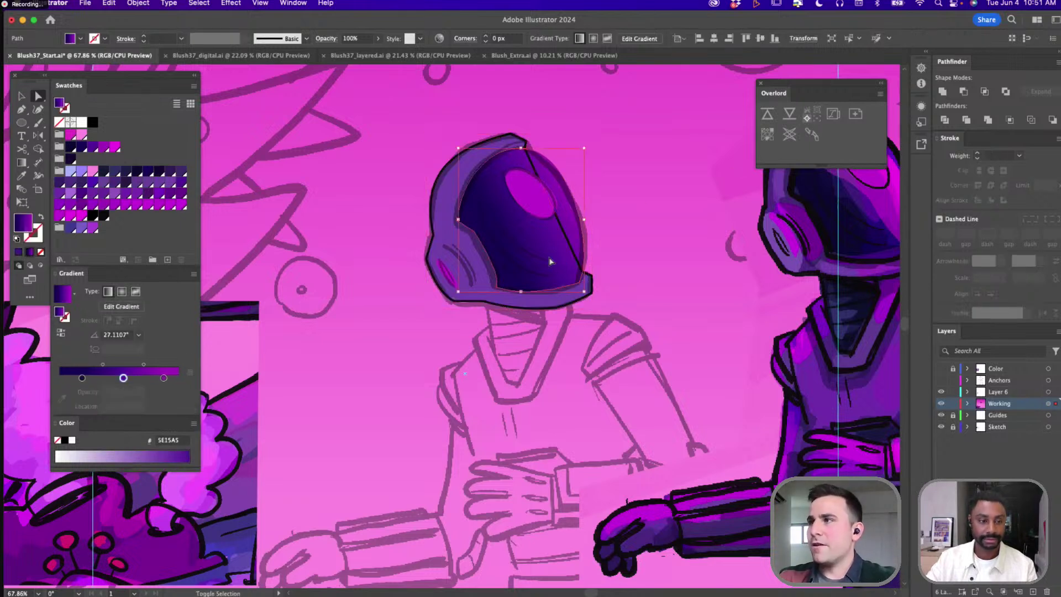
{"action": "key", "text": "i"}
{"action": "left_click", "coordinate": [521, 137]}
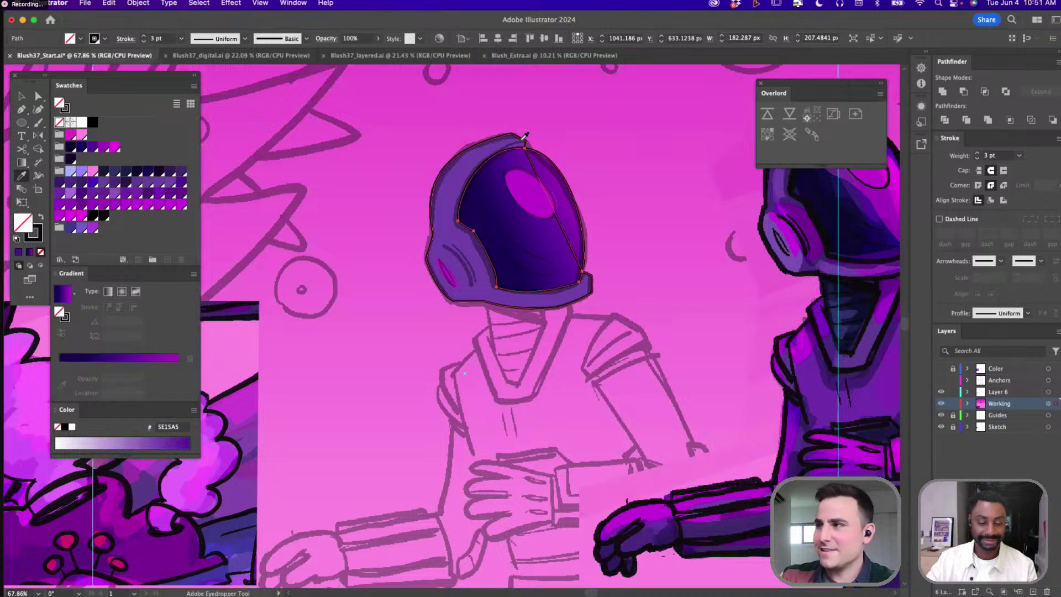
{"action": "key", "text": "v"}
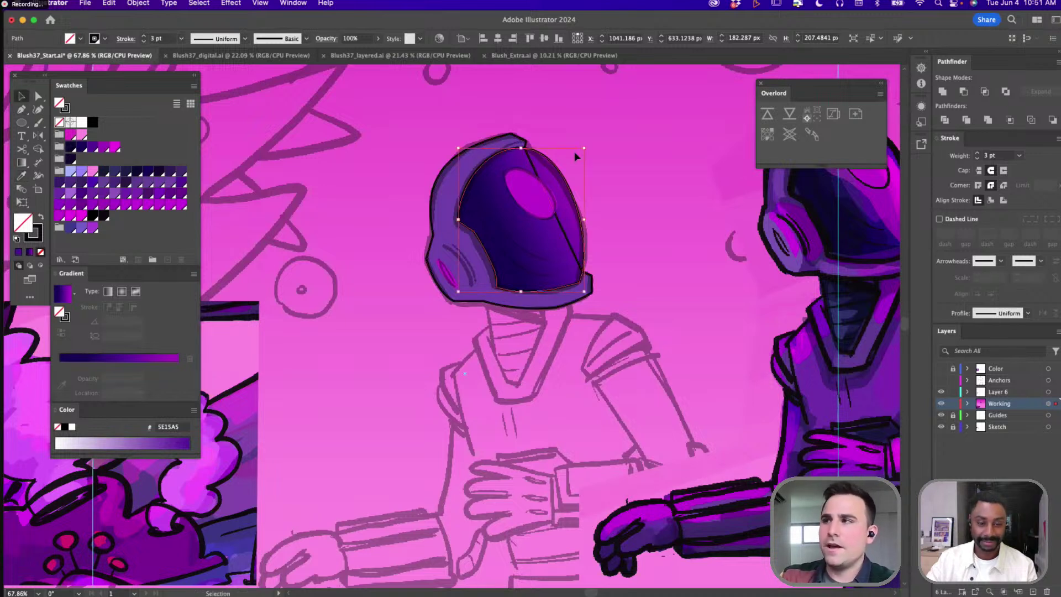
Send the helmet shell's outline behind the visor and adjust the upper curve of the visor's outline to follow the sketch
{"action": "left_click", "coordinate": [606, 153]}
{"action": "key", "text": "a"}
{"action": "left_click", "coordinate": [526, 171]}
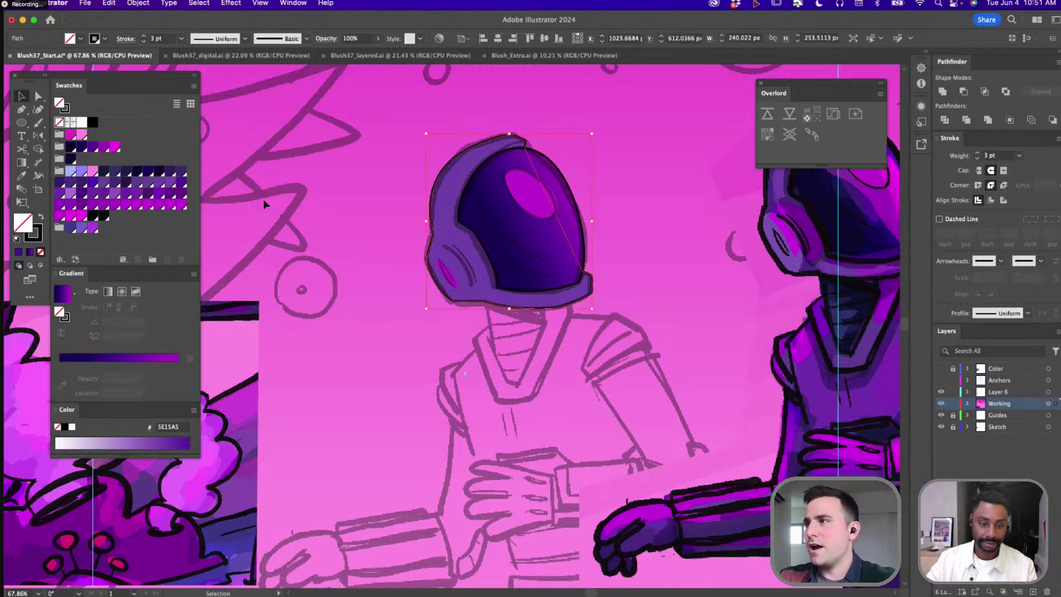
{"action": "left_click", "coordinate": [555, 165]}
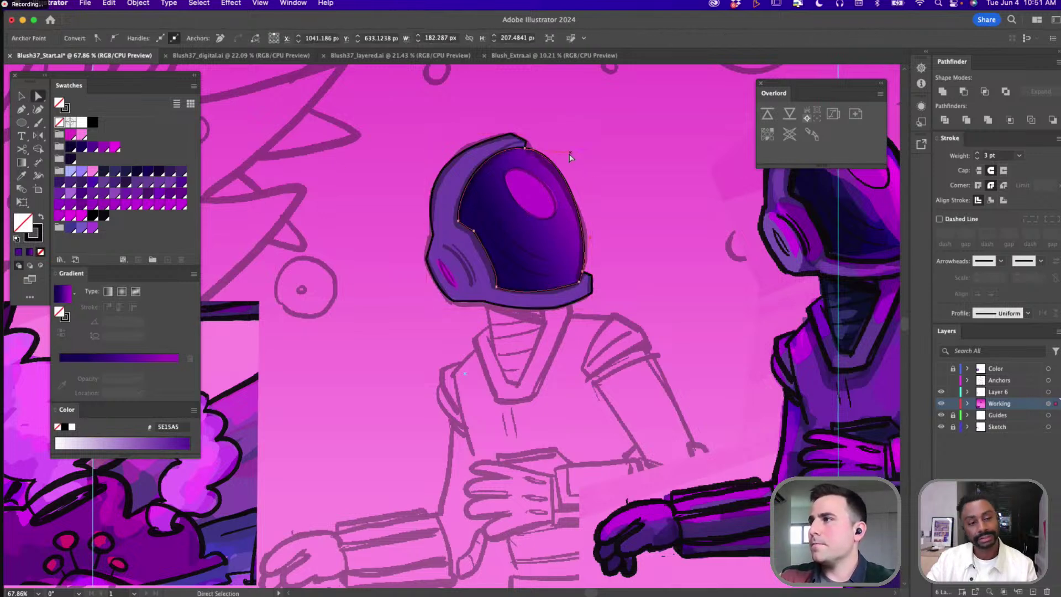
{"action": "left_click_drag", "start_coordinate": [569, 153], "coordinate": [574, 162]}
Trace the earpiece's inner curved line with the Pen tool and give it a magenta stroke sampled from the reference helmet
{"action": "key", "text": "p"}
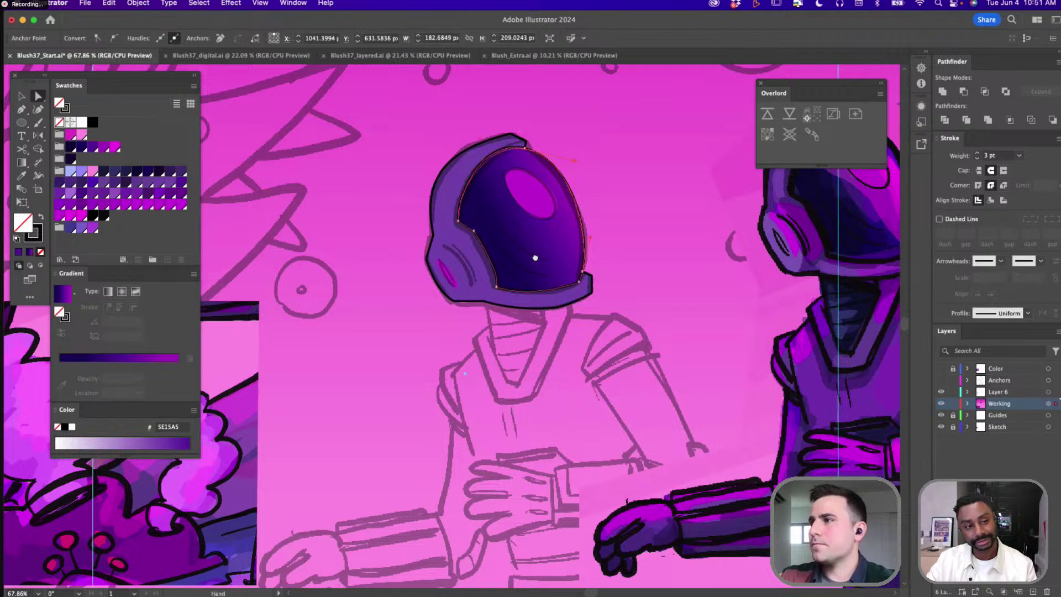
{"action": "scroll", "coordinate": [553, 255], "scroll_direction": "right", "scroll_amount": 2}
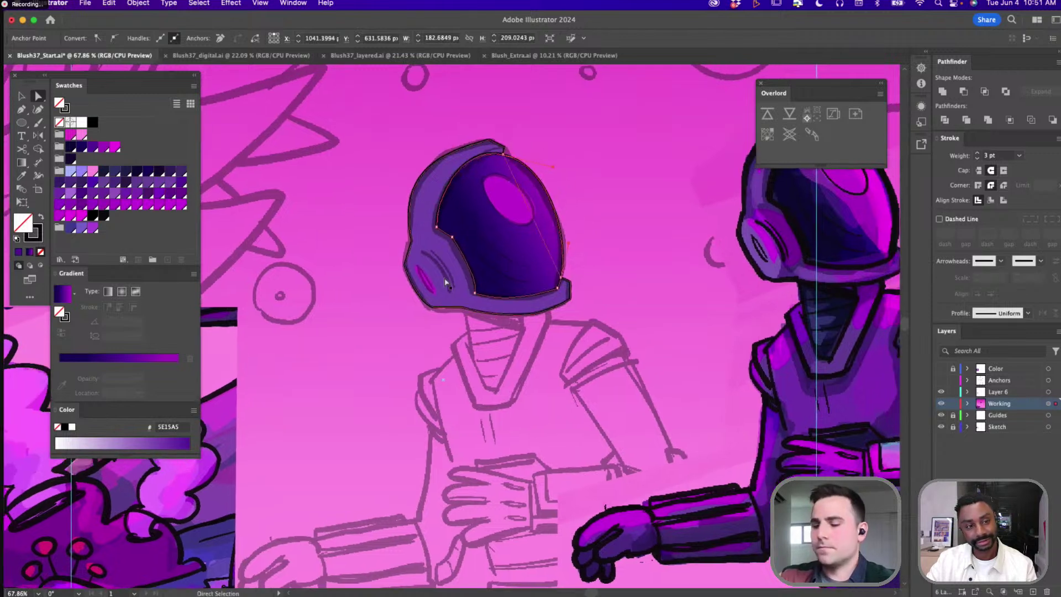
{"action": "left_click", "coordinate": [426, 250]}
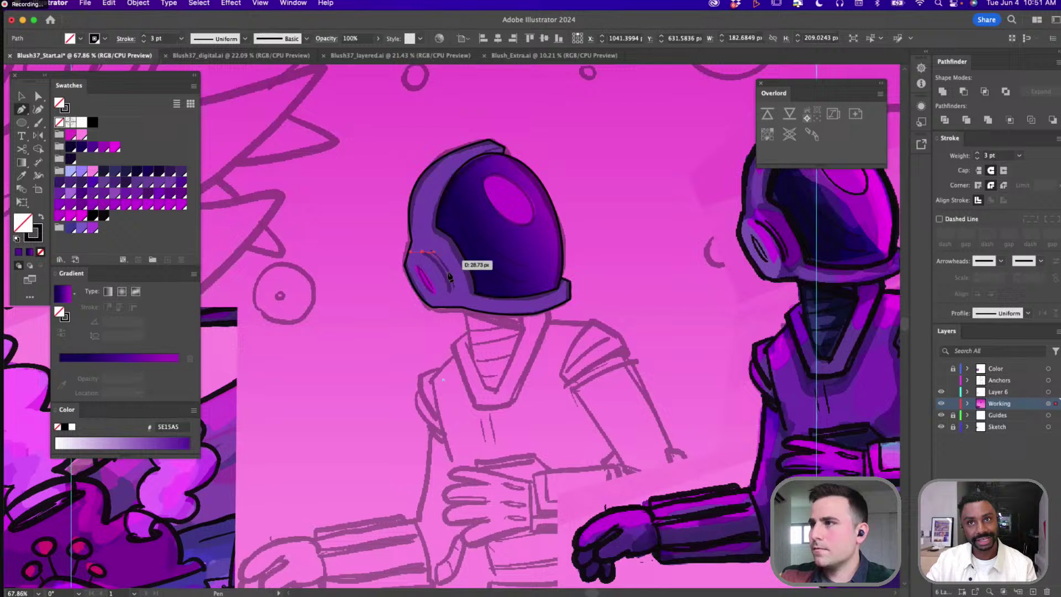
{"action": "left_click_drag", "start_coordinate": [449, 272], "coordinate": [449, 293]}
{"action": "left_click", "coordinate": [448, 314]}
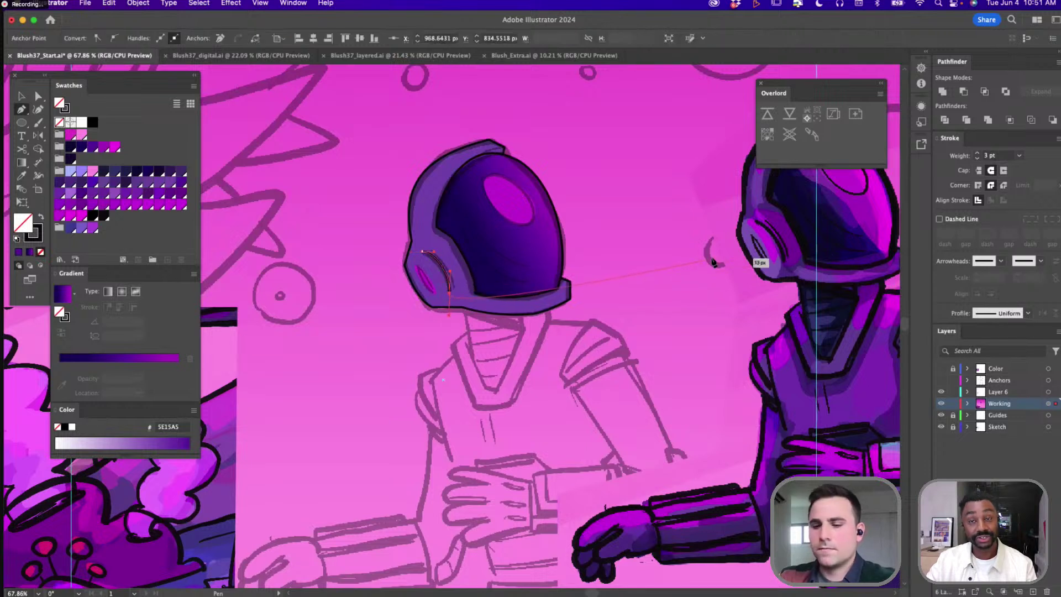
{"action": "key", "text": "i"}
{"action": "left_click", "coordinate": [766, 227]}
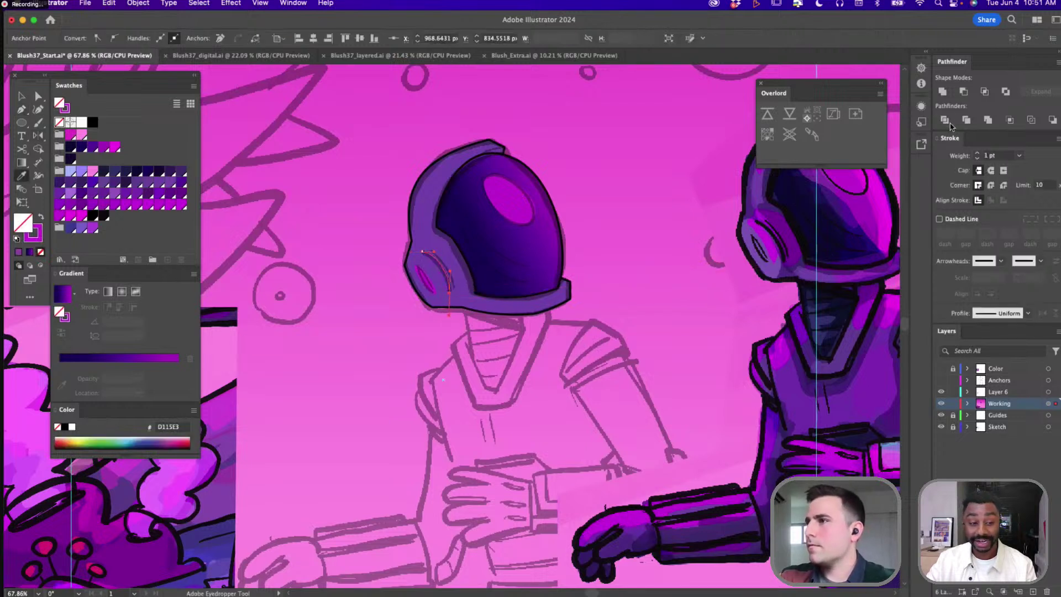
Style the inner earpiece arc with a 7 pt stroke, round caps and a width profile tapered at both ends
{"action": "left_click", "coordinate": [978, 153]}
{"action": "left_click", "coordinate": [978, 153]}
{"action": "left_click", "coordinate": [978, 153]}
{"action": "left_click", "coordinate": [977, 153]}
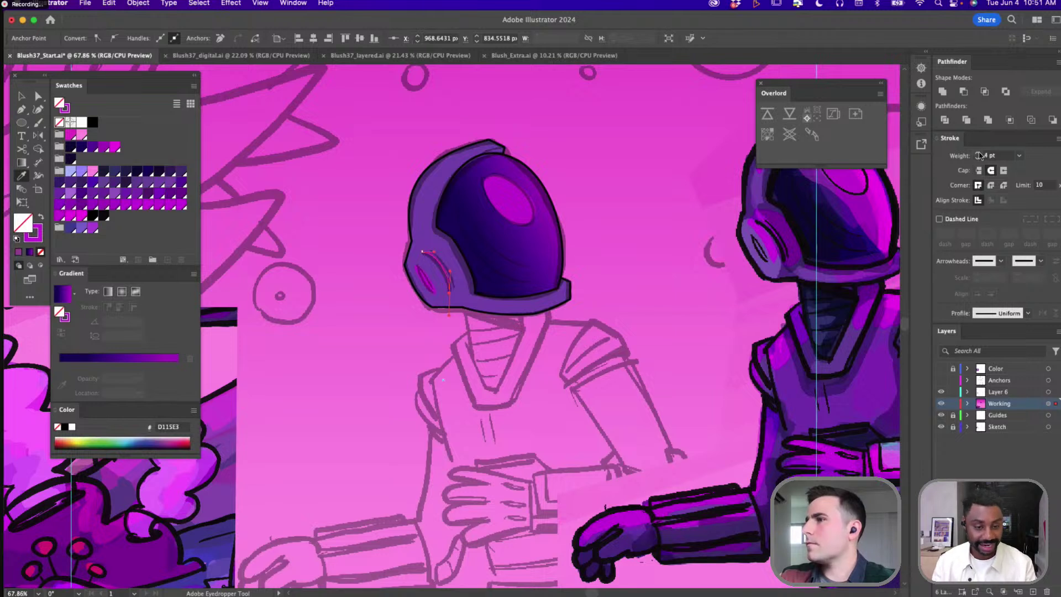
{"action": "left_click", "coordinate": [1028, 313]}
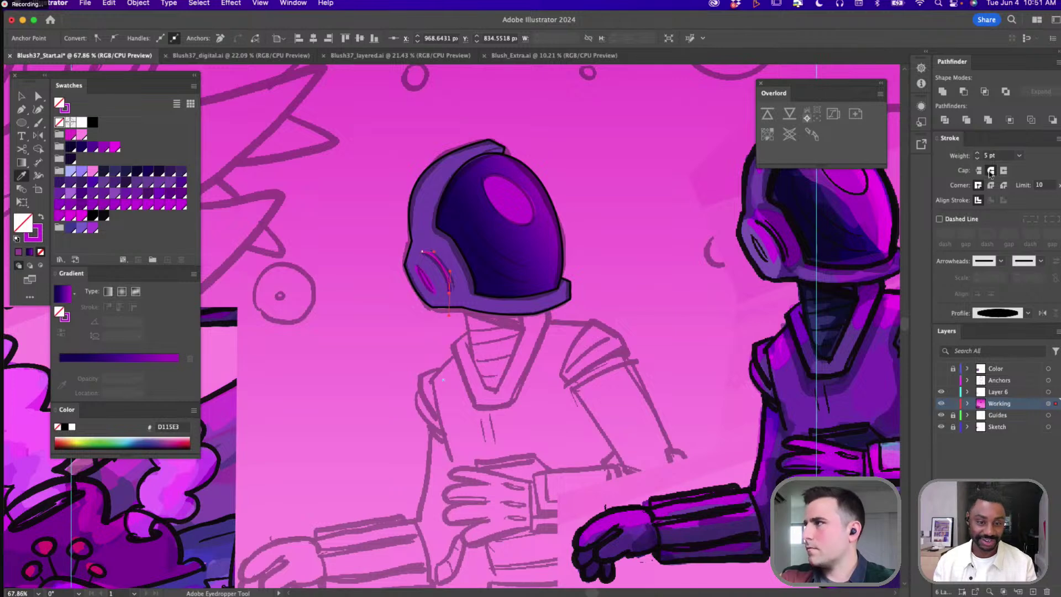
Expand the appearance of the tapered earpiece arc into a filled shape and deselect it
{"action": "left_click", "coordinate": [139, 3]}
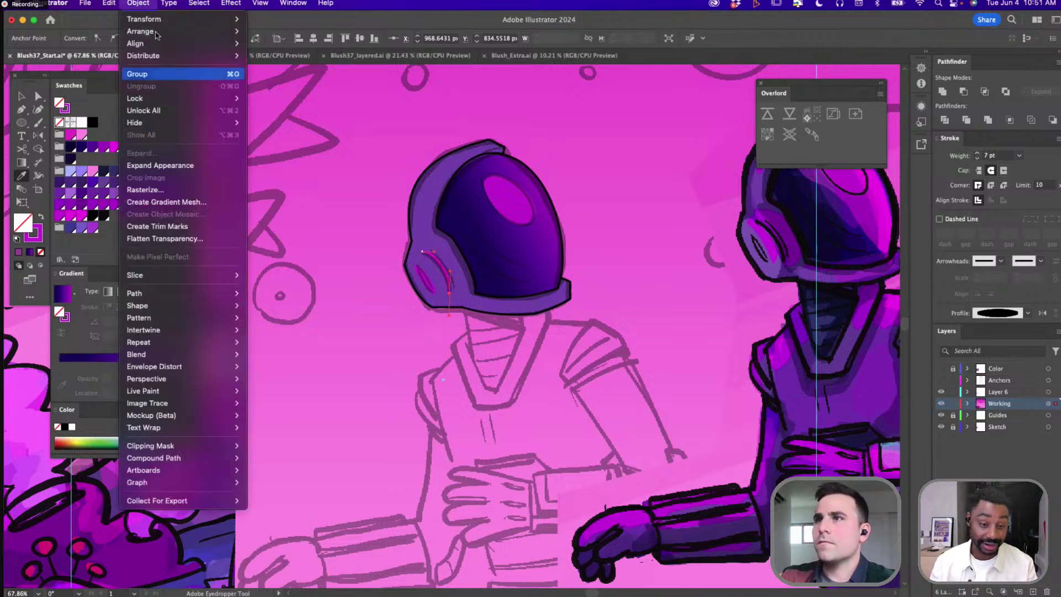
{"action": "left_click", "coordinate": [166, 165]}
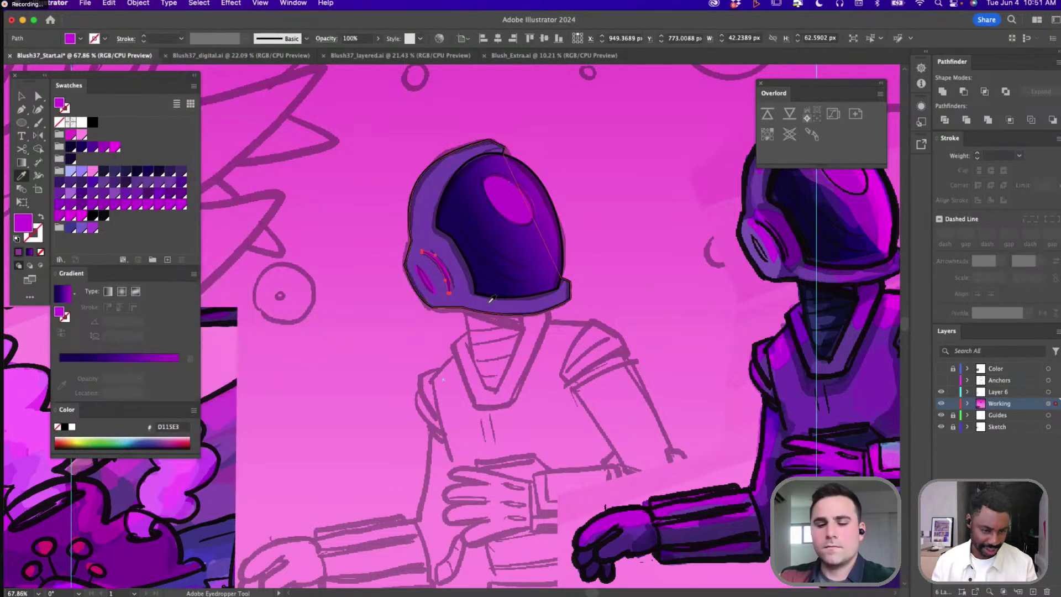
{"action": "key", "text": "super+shift+a"}
Trace a second arc between the inner earpiece arc and the visor, with no fill and the magenta as its stroke
{"action": "key", "text": "p"}
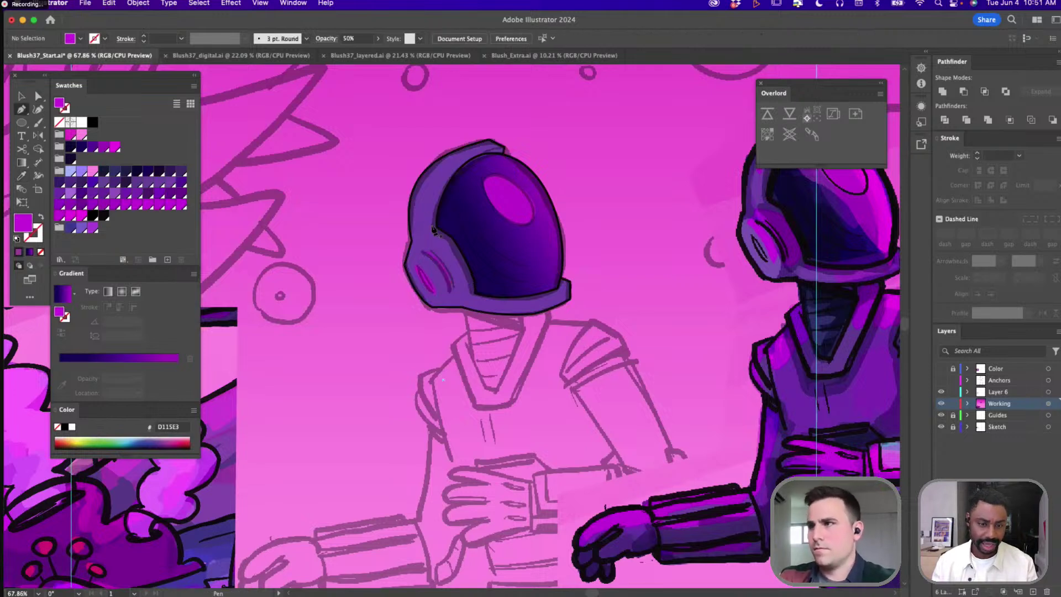
{"action": "left_click_drag", "start_coordinate": [443, 245], "coordinate": [445, 245]}
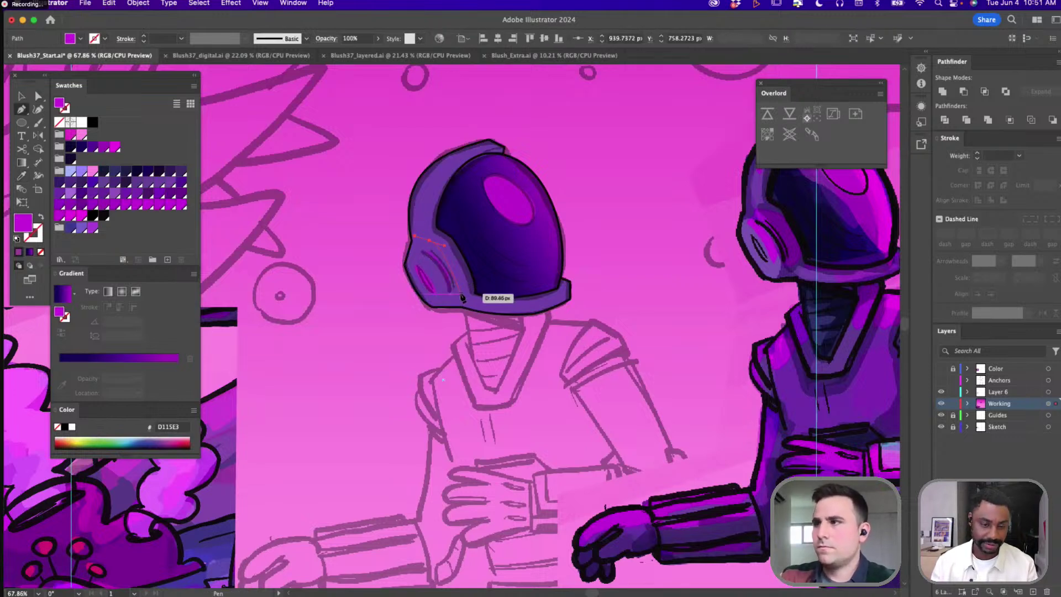
{"action": "left_click_drag", "start_coordinate": [460, 293], "coordinate": [460, 319]}
{"action": "key", "text": "i"}
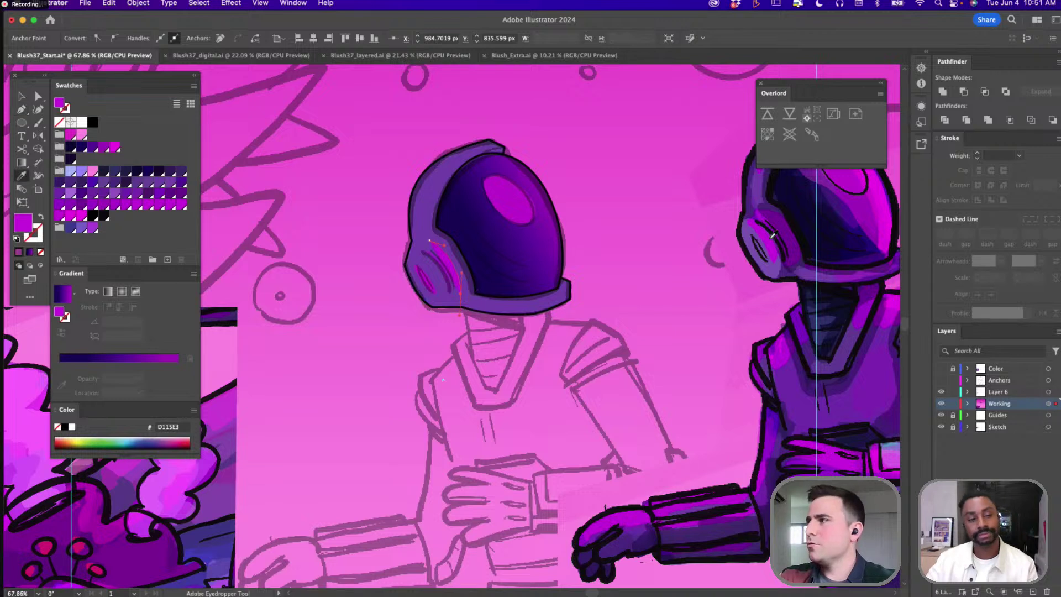
{"action": "left_click", "coordinate": [485, 252]}
{"action": "key", "text": "super+shift+a"}
{"action": "key", "text": "shift+x"}
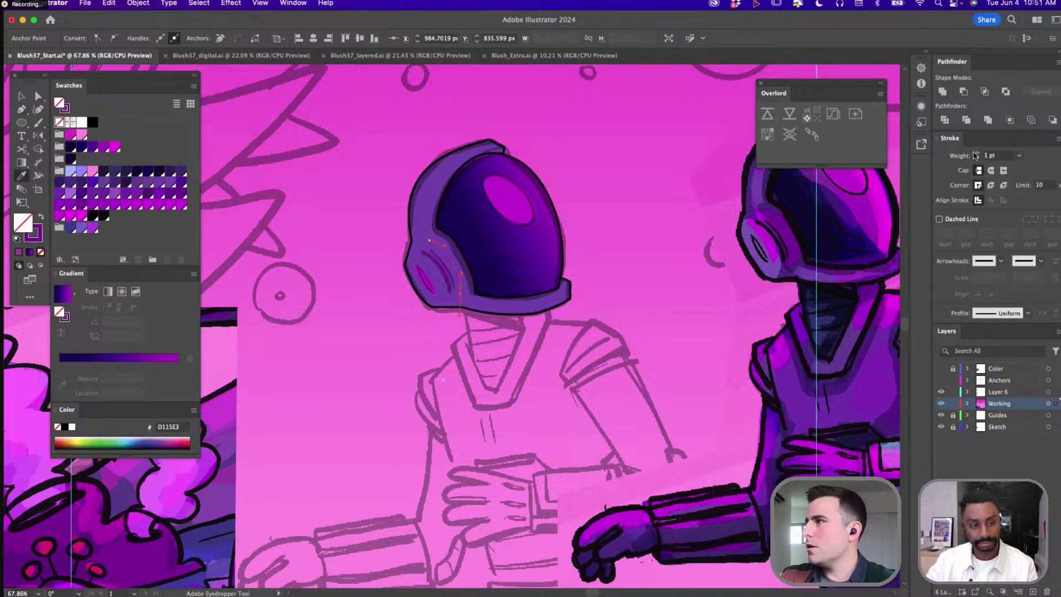
Style the second earpiece arc with an 11 pt stroke, round caps and a width profile tapered at both ends
{"action": "left_click", "coordinate": [977, 154]}
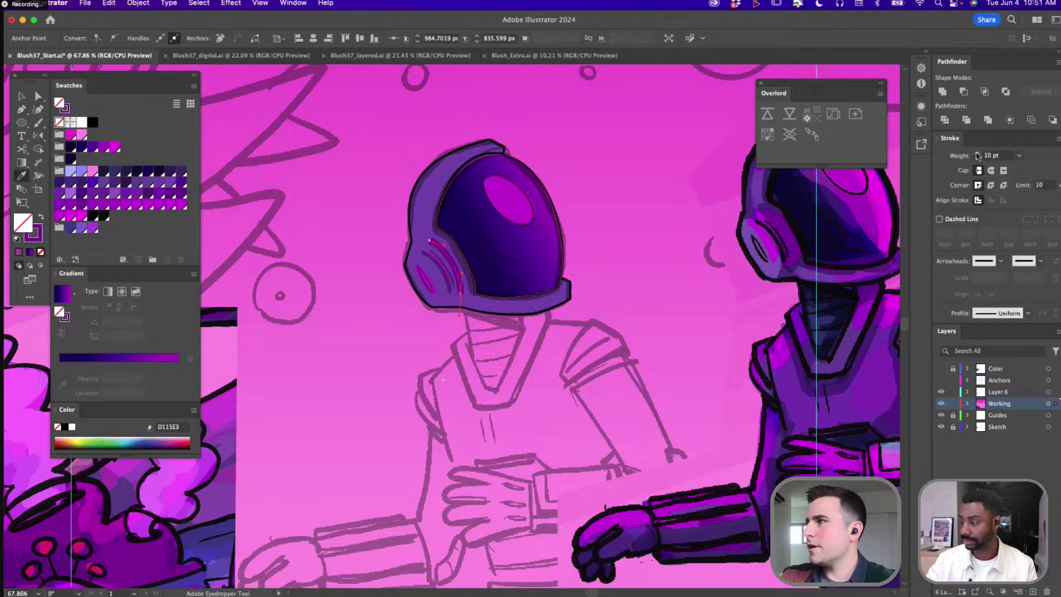
{"action": "left_click", "coordinate": [991, 171]}
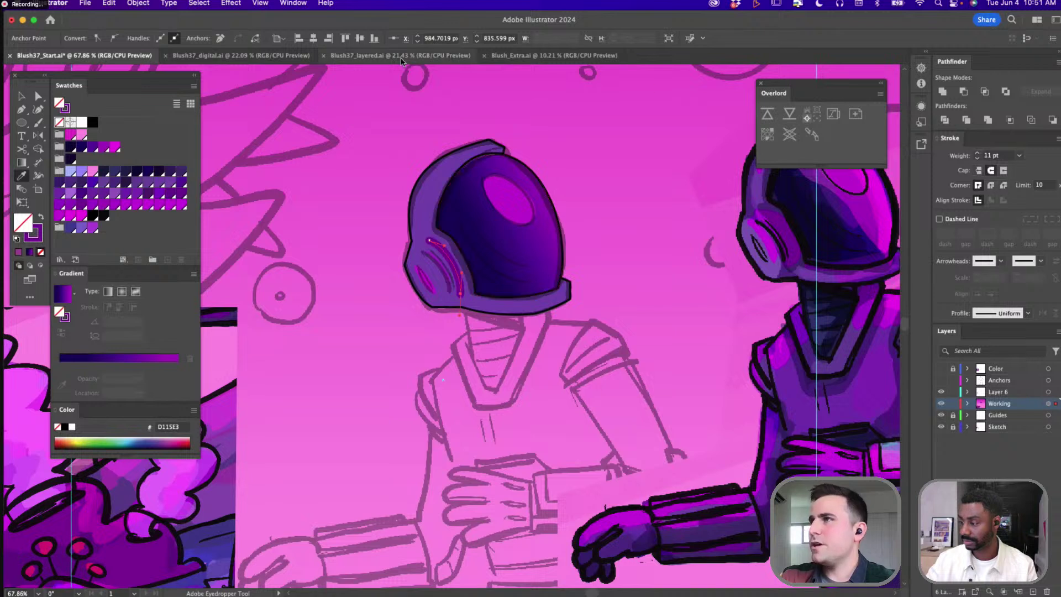
{"action": "left_click", "coordinate": [1026, 314]}
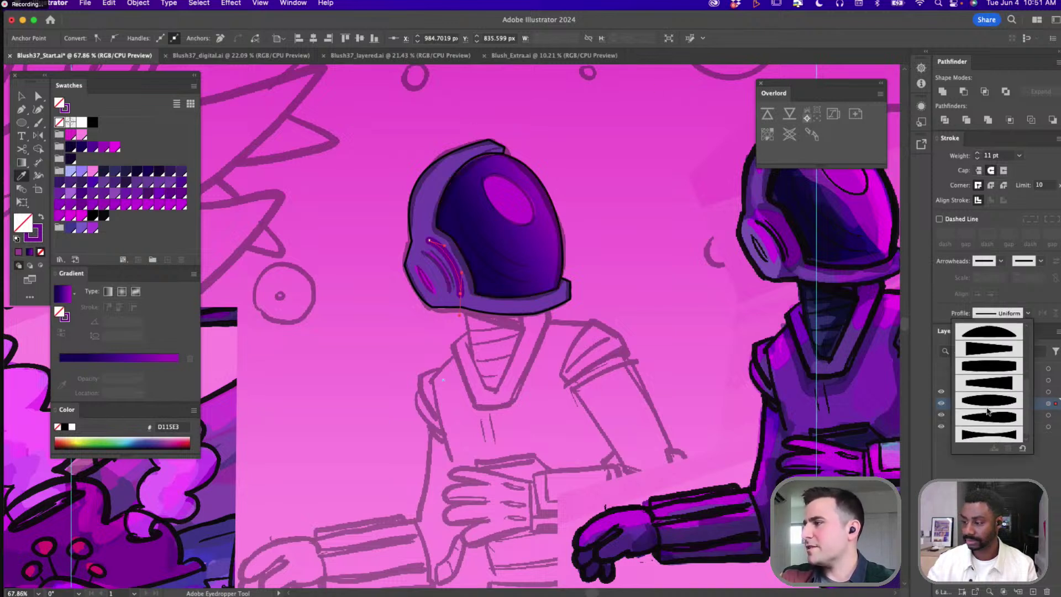
{"action": "left_click", "coordinate": [986, 404]}
Try a 10 pt stroke weight on the black outlines of the helmet shell and visor
{"action": "key", "text": "a"}
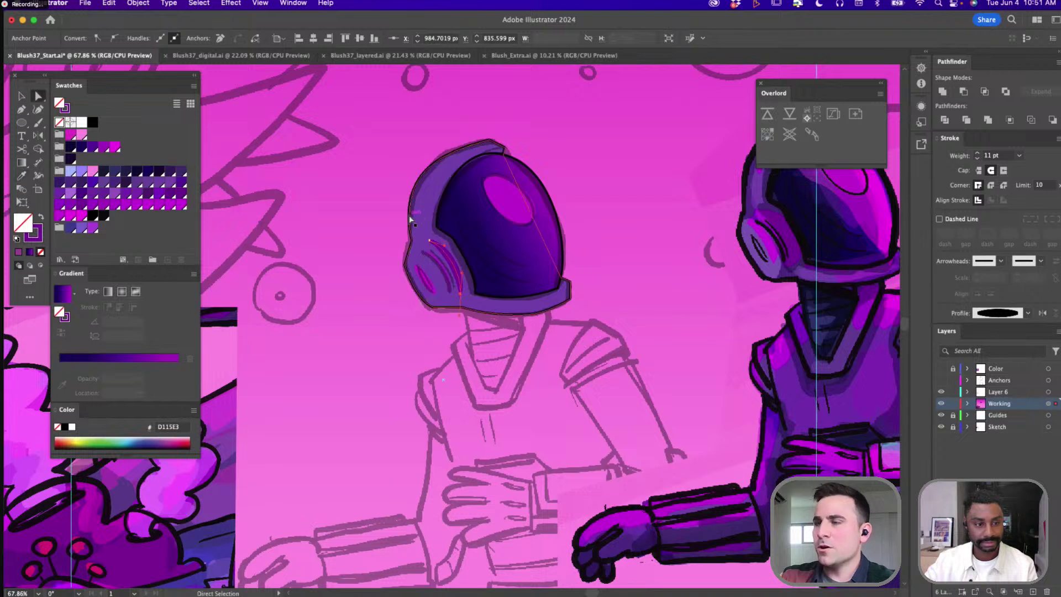
{"action": "left_click", "coordinate": [409, 217]}
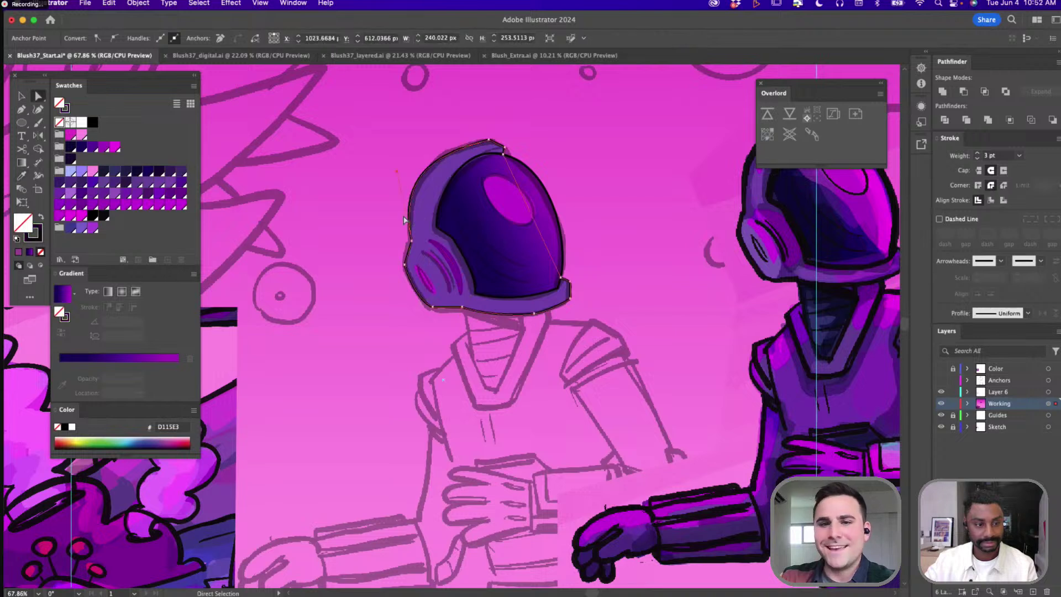
{"action": "left_click", "coordinate": [444, 193]}
{"action": "left_click", "coordinate": [978, 153]}
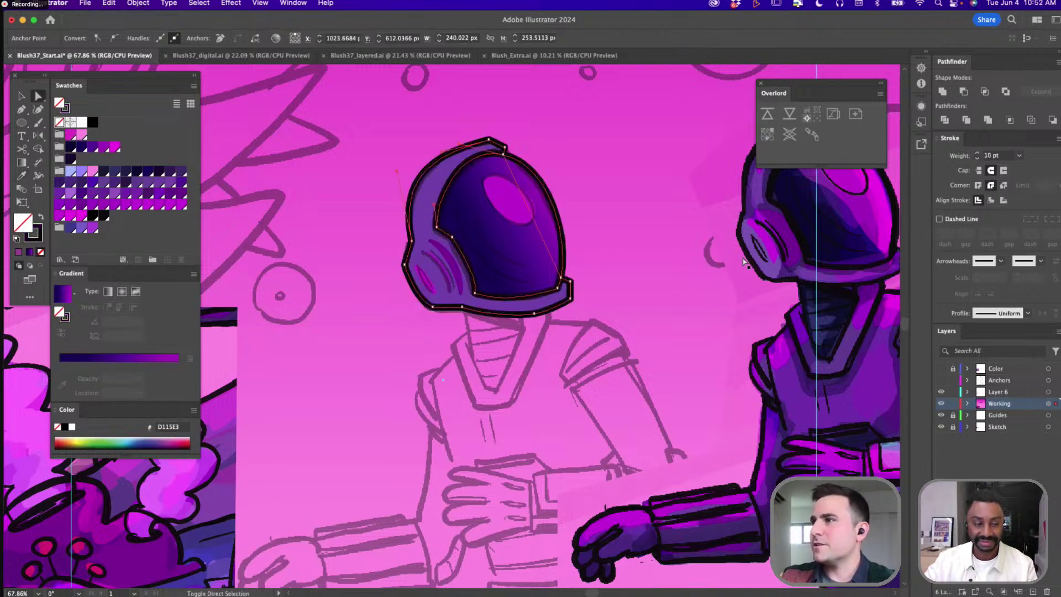
{"action": "left_click", "coordinate": [633, 264]}
{"action": "scroll", "coordinate": [634, 264], "scroll_direction": "down", "scroll_amount": 3}
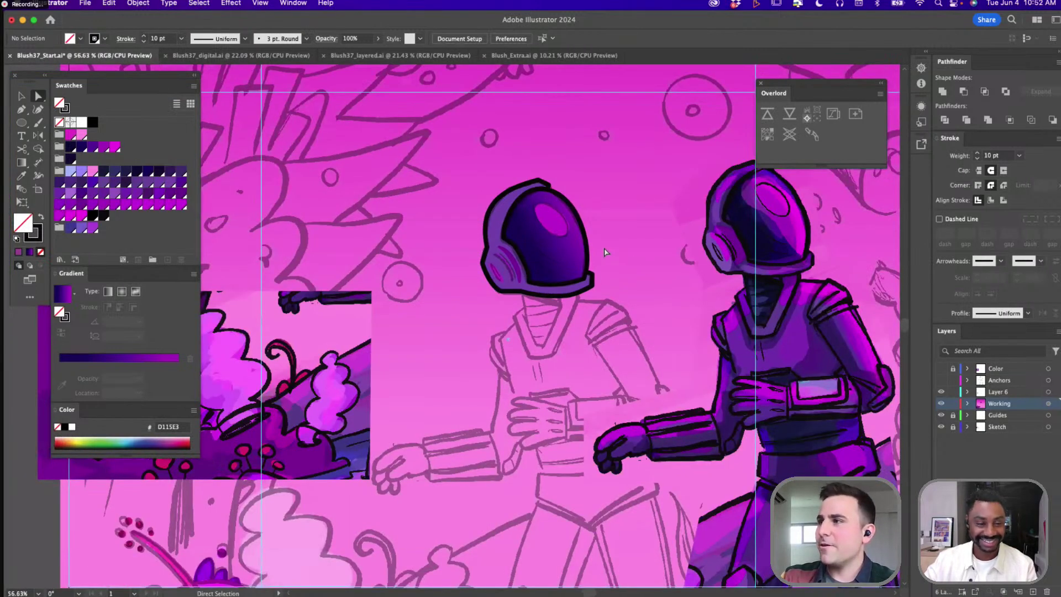
{"action": "scroll", "coordinate": [604, 252], "scroll_direction": "up", "scroll_amount": 2}
{"action": "key", "text": "super+z"}
{"action": "left_click_drag", "start_coordinate": [612, 153], "coordinate": [643, 198]}
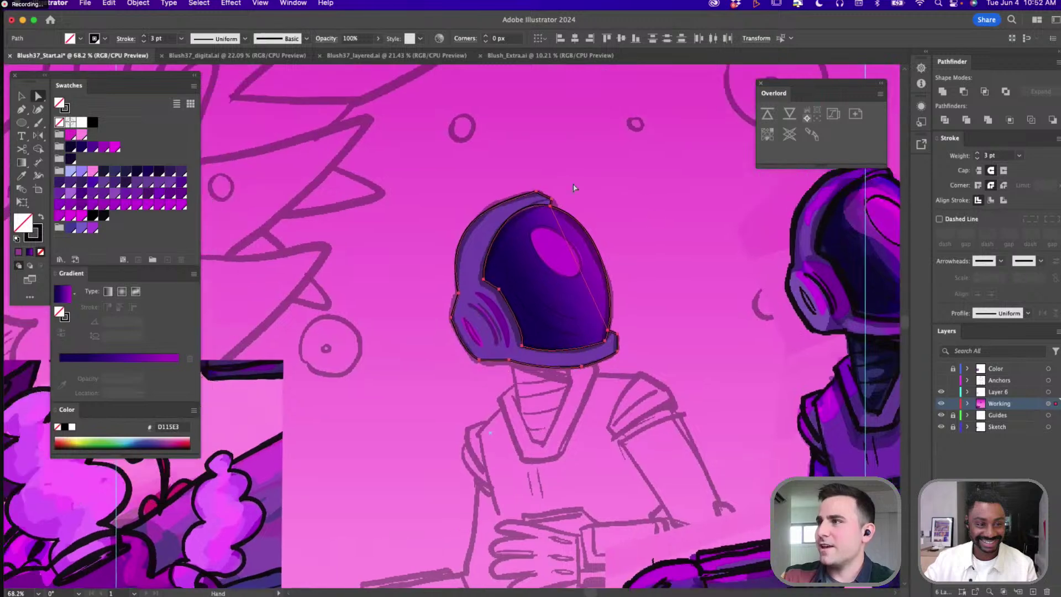
Recolour the helmet shell's outline with the purple swatch 8006A2 and deselect it
{"action": "left_click", "coordinate": [504, 158]}
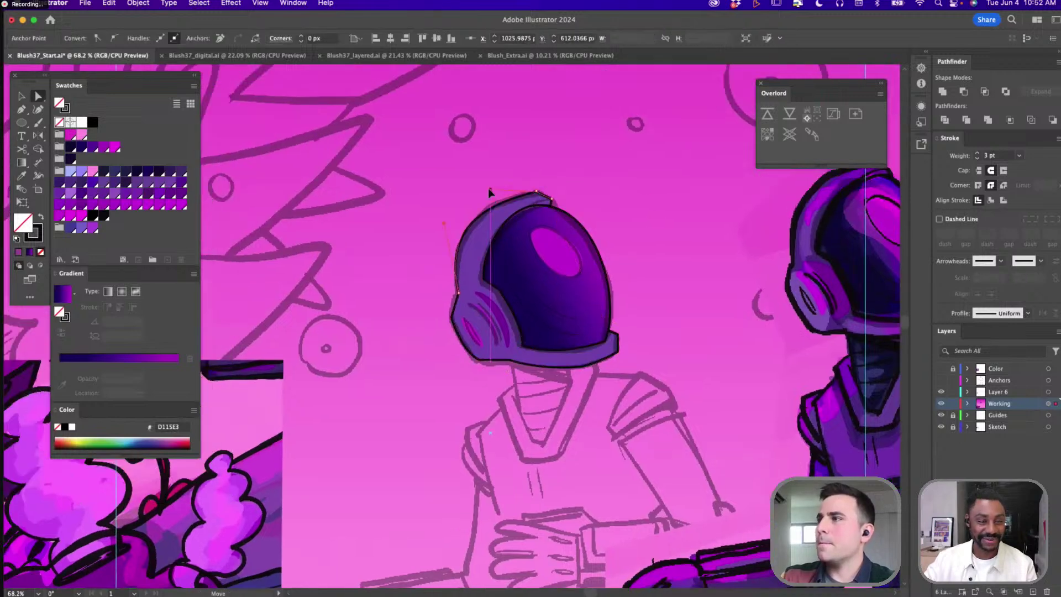
{"action": "left_click", "coordinate": [505, 183]}
{"action": "left_click", "coordinate": [521, 202]}
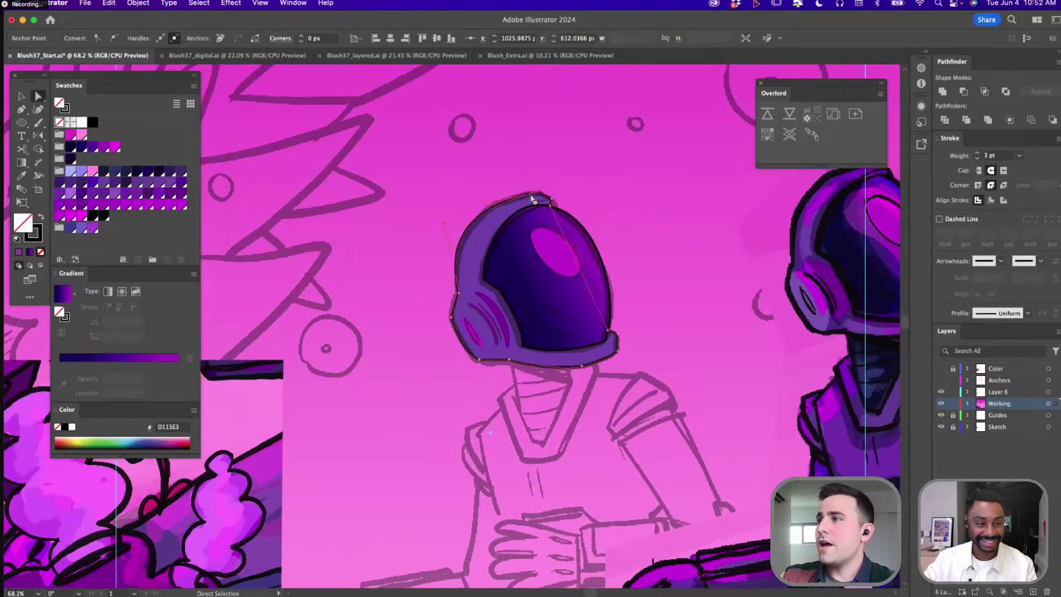
{"action": "left_click", "coordinate": [82, 205]}
{"action": "left_click", "coordinate": [656, 267]}
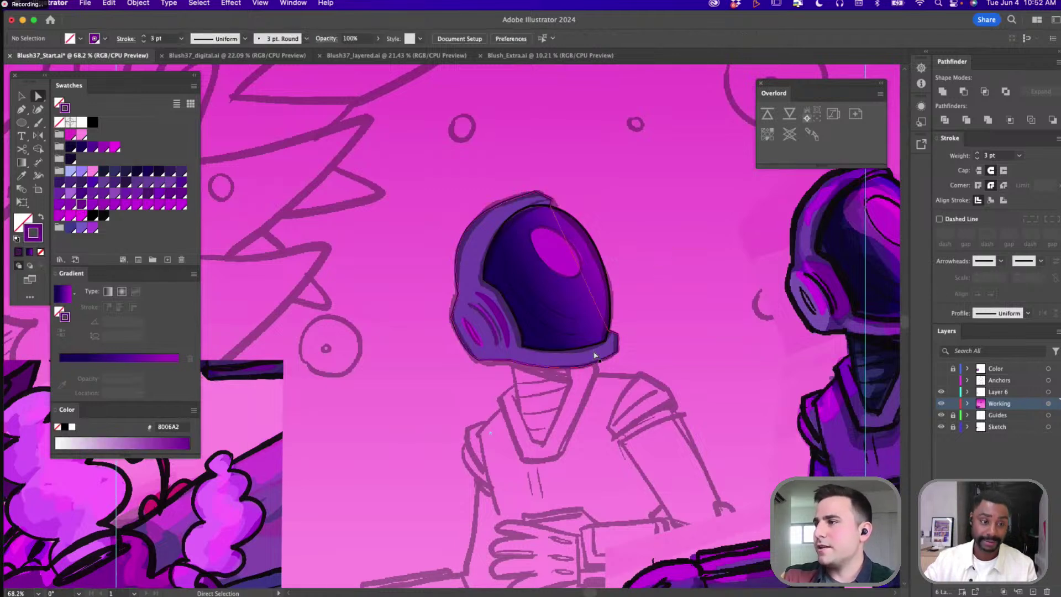
Inspect the helmet artwork with the Sketch layer temporarily hidden
{"action": "left_click", "coordinate": [941, 427]}
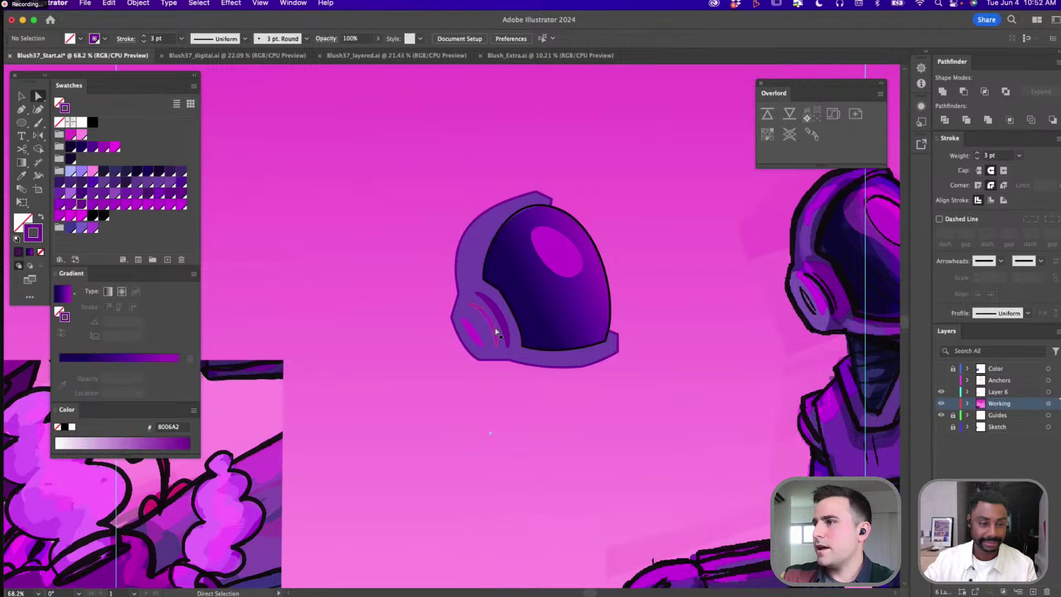
{"action": "left_click_drag", "start_coordinate": [495, 332], "coordinate": [504, 347]}
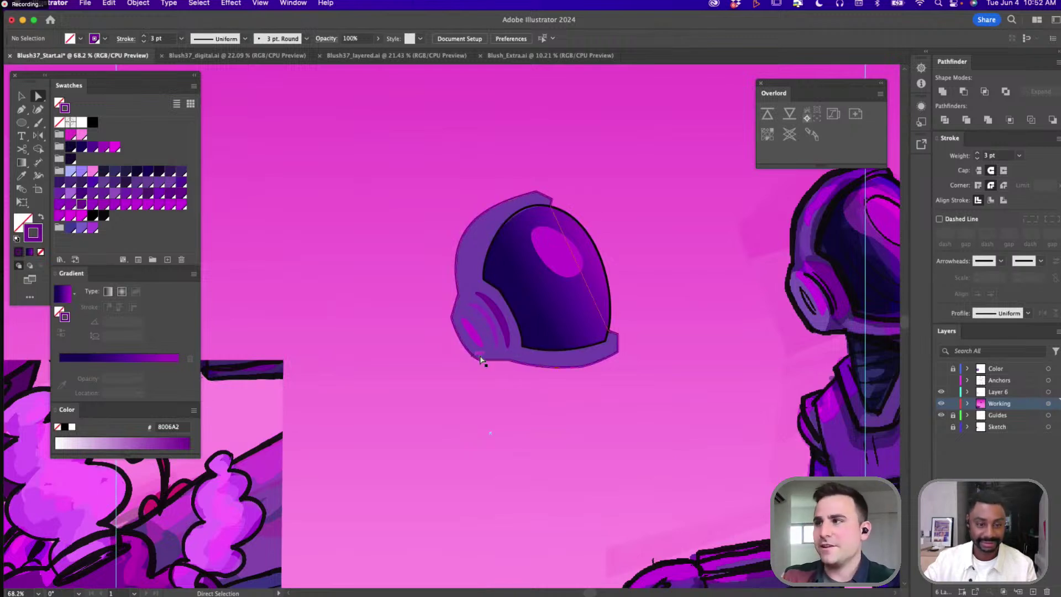
{"action": "key", "text": "super+z"}
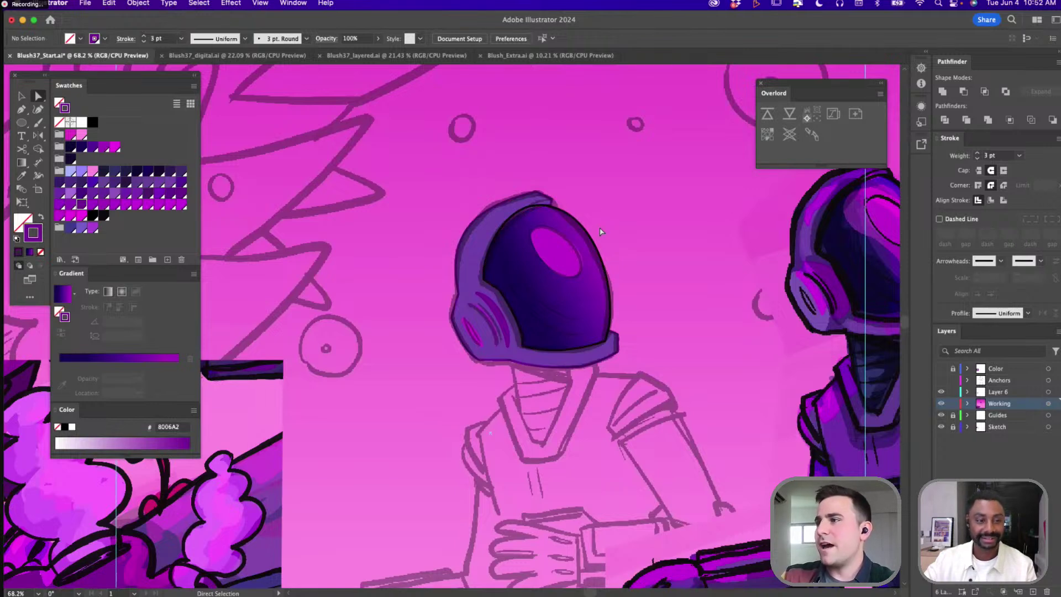
Draw a rectangle about 66 × 158 px beside the helmet and fill it with dark blue sampled from the reference's neck
{"action": "scroll", "coordinate": [628, 313], "scroll_direction": "down", "scroll_amount": 2}
{"action": "scroll", "coordinate": [608, 298], "scroll_direction": "right", "scroll_amount": 2}
{"action": "key", "text": "m"}
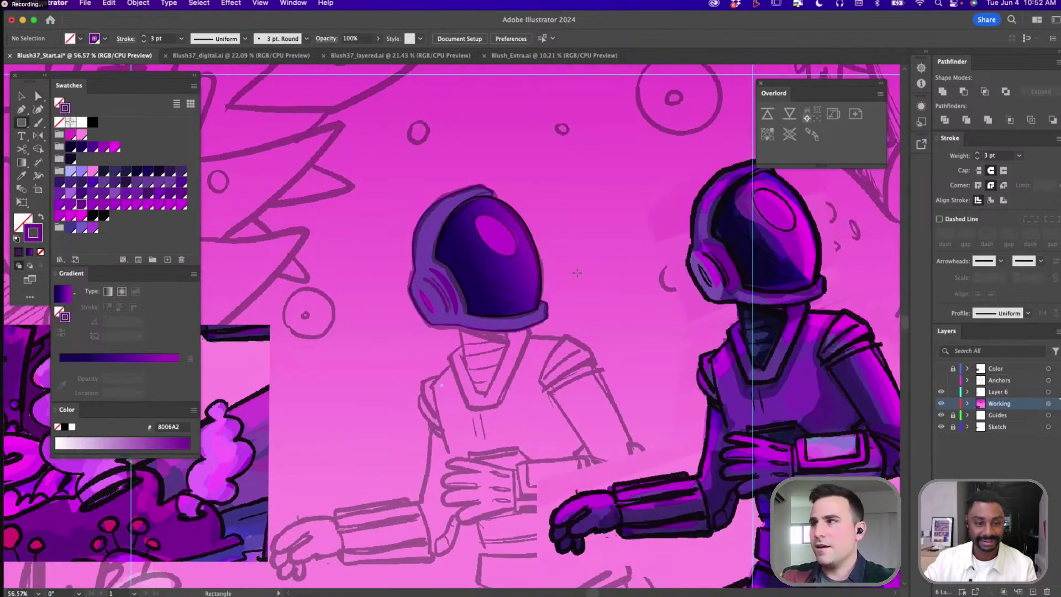
{"action": "mouse_move", "coordinate": [579, 251]}
{"action": "left_mouse_down"}
{"action": "mouse_move", "coordinate": [613, 310]}
{"action": "mouse_move", "coordinate": [618, 342]}
{"action": "left_mouse_up"}
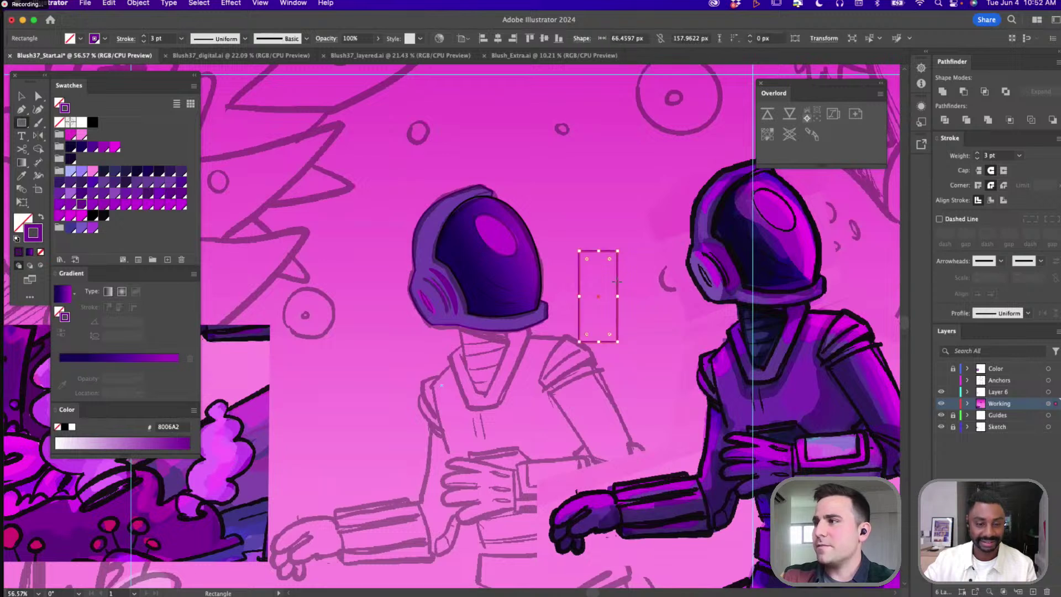
{"action": "key", "text": "i"}
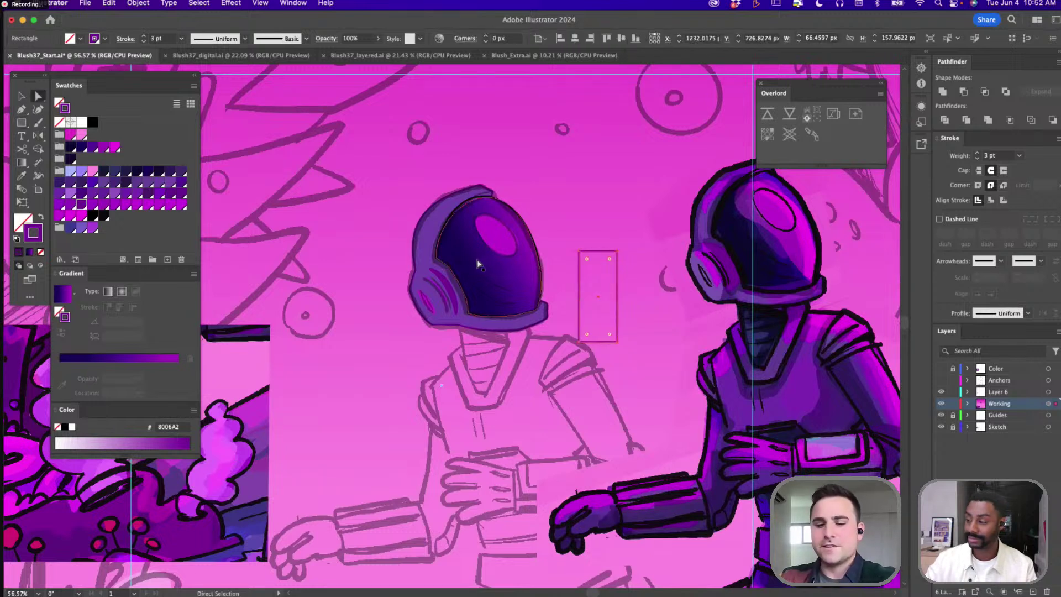
{"action": "left_click", "coordinate": [754, 337]}
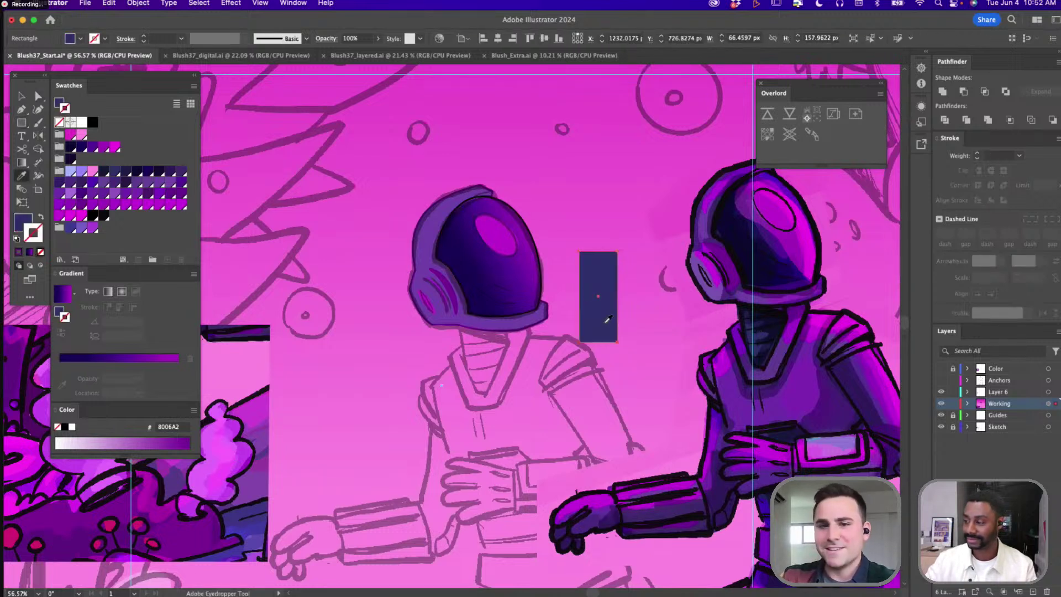
Draw a thin band about 66 × 10 px across the blue rectangle and fill it with darker navy from the reference's neck
{"action": "key", "text": "m"}
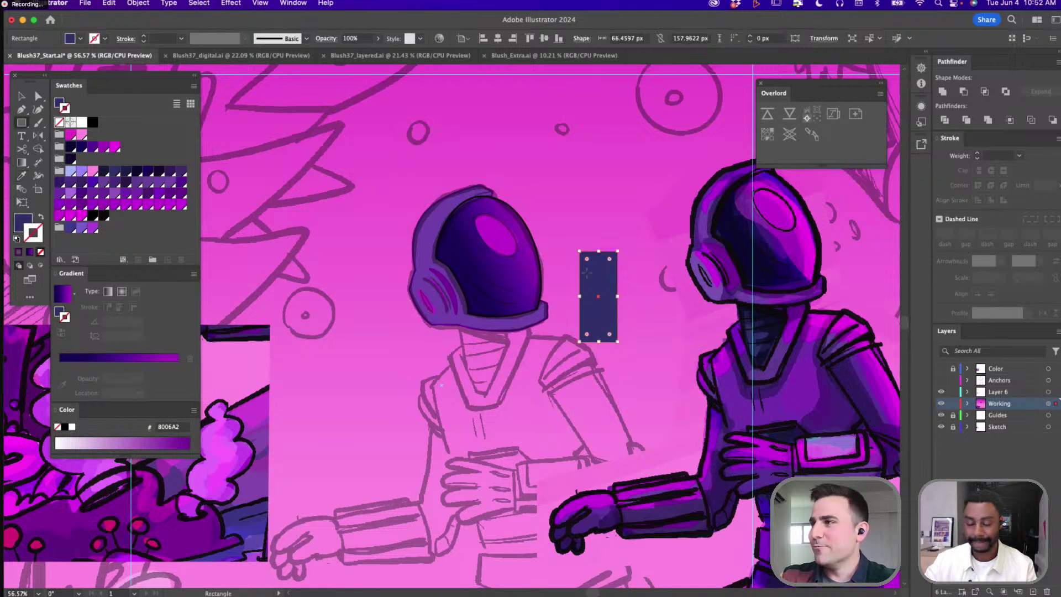
{"action": "left_click_drag", "start_coordinate": [580, 278], "coordinate": [617, 283]}
{"action": "key", "text": "i"}
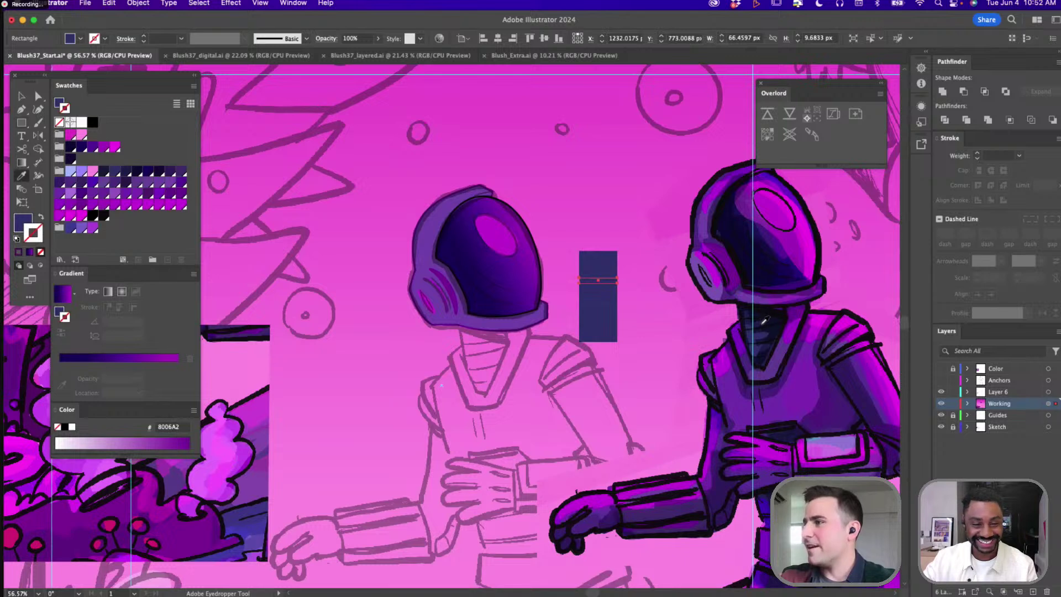
{"action": "left_click", "coordinate": [763, 322]}
Duplicate the dark band three times down the blue rectangle at a repeated spacing
{"action": "key", "text": "v"}
{"action": "left_click_drag", "start_coordinate": [602, 284], "coordinate": [601, 305]}
{"action": "key", "text": "ctrl+d"}
{"action": "key", "text": "ctrl+d"}
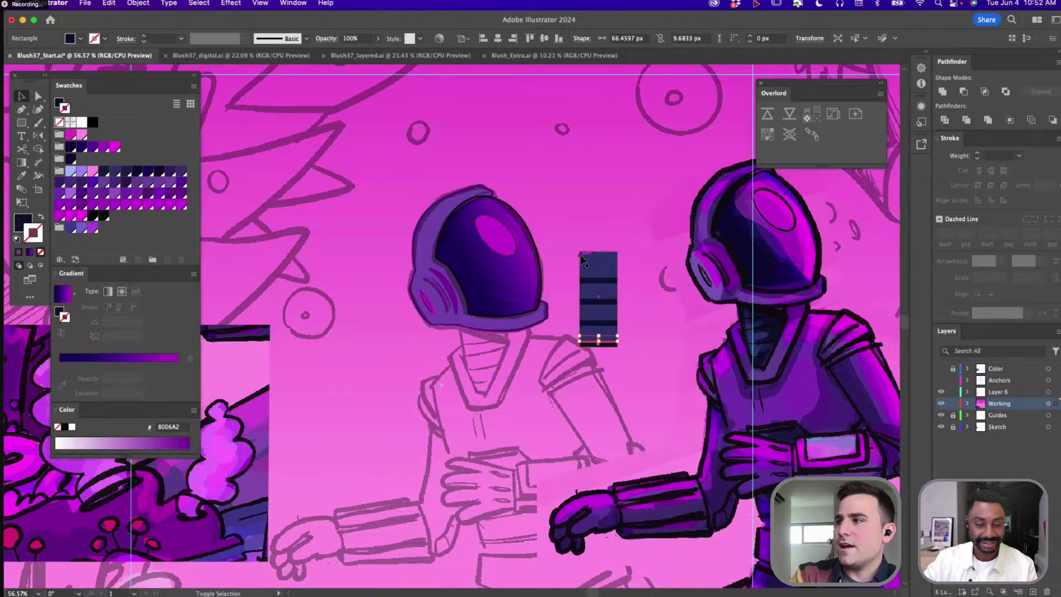
Space the four dark bands evenly within the blue rectangle and group them with it
{"action": "left_click", "coordinate": [598, 314], "text": "shift"}
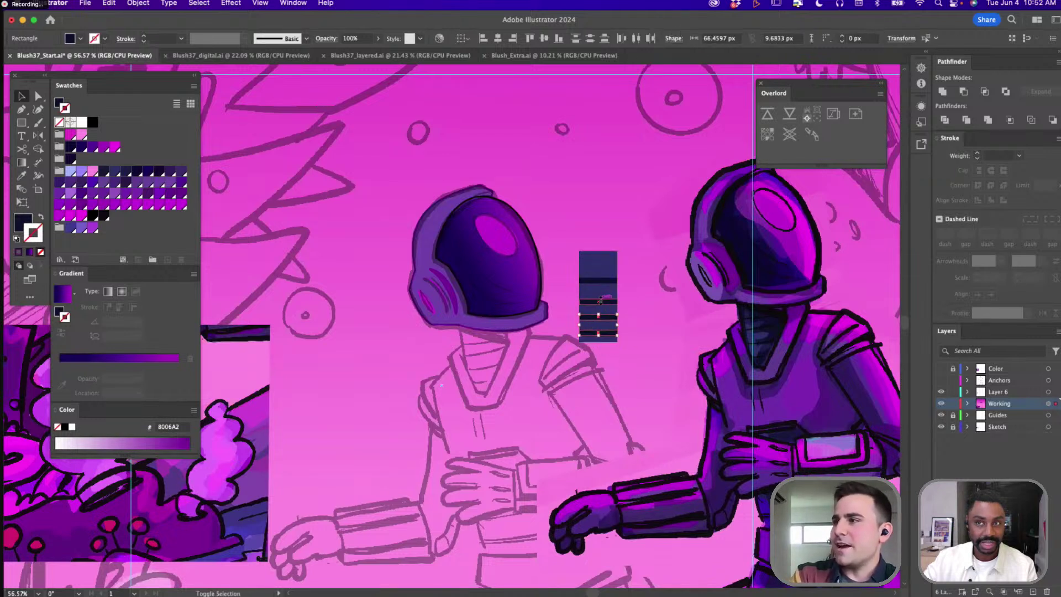
{"action": "left_click", "coordinate": [597, 302], "text": "shift"}
{"action": "key", "text": "shift+Up"}
{"action": "key", "text": "shift+Up"}
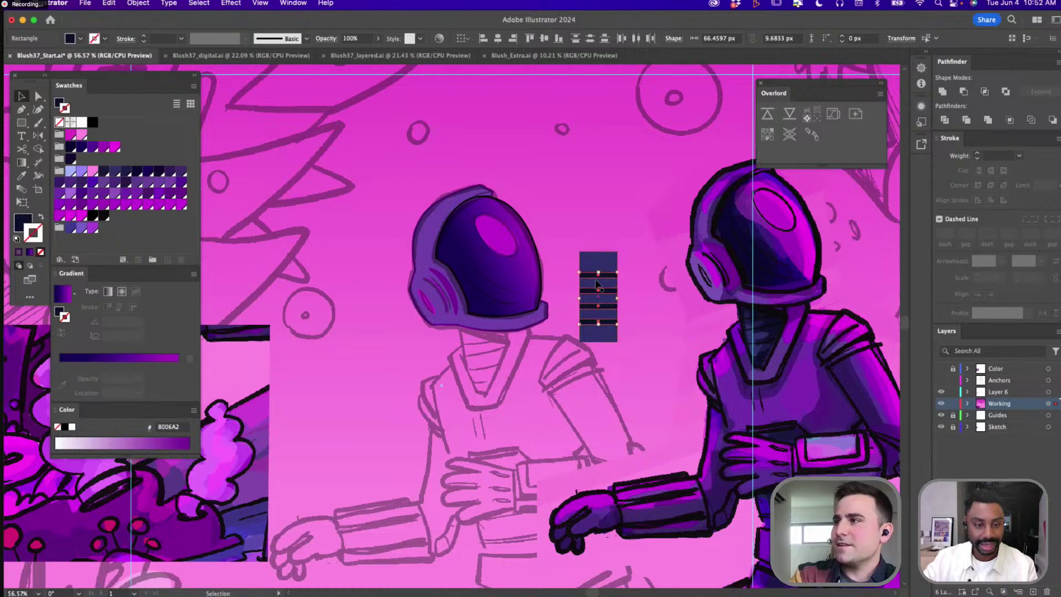
{"action": "left_click", "coordinate": [593, 261]}
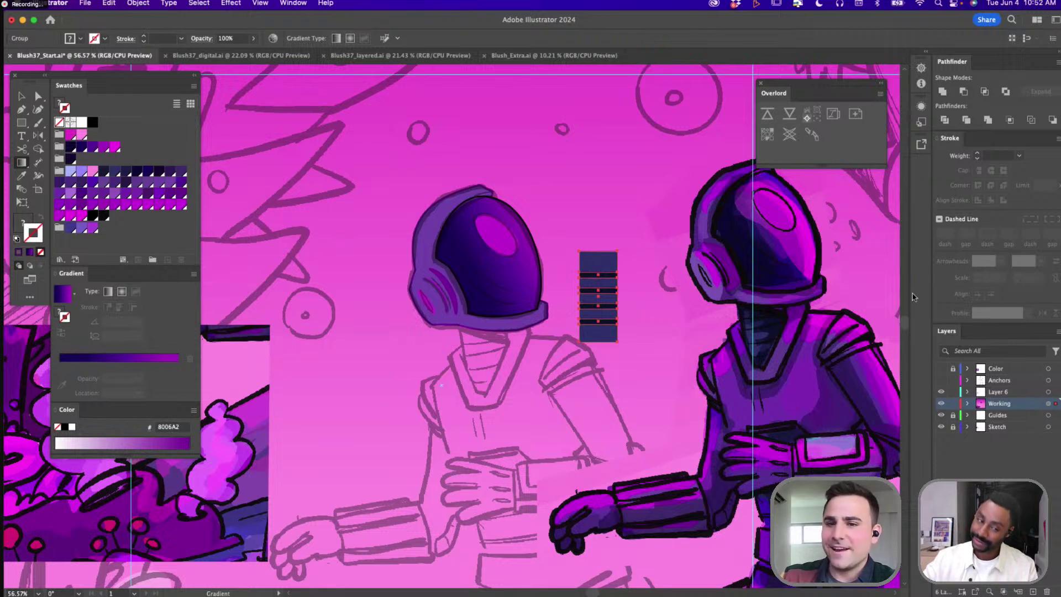
Round the corners of the banded rectangle fully into a capsule, working on the Working layer
{"action": "key", "text": "a"}
{"action": "left_click", "coordinate": [579, 273]}
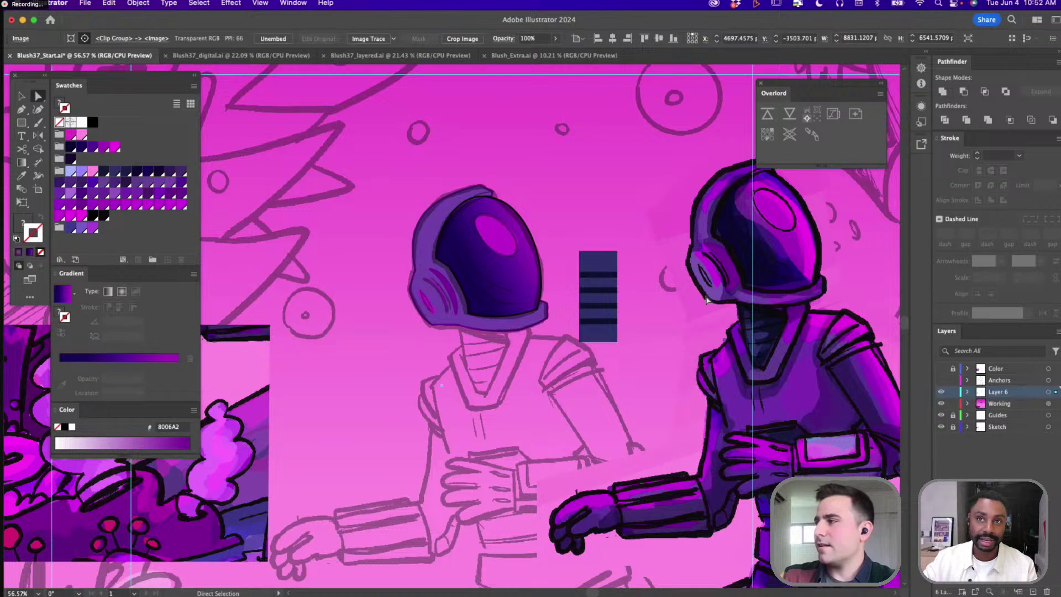
{"action": "left_click", "coordinate": [1003, 406]}
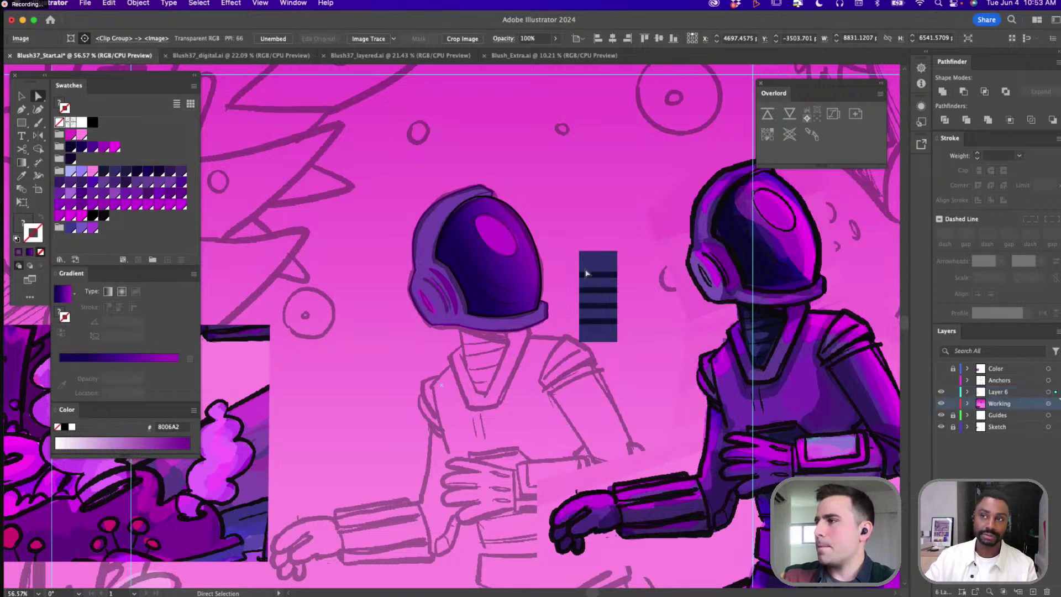
{"action": "key", "text": "v"}
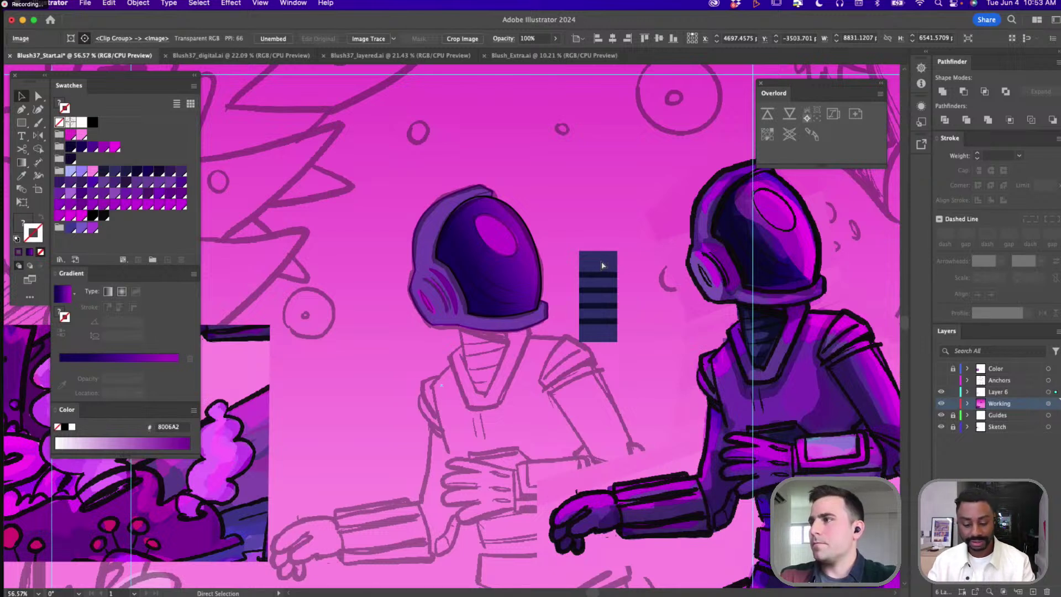
{"action": "left_click", "coordinate": [605, 266]}
{"action": "key", "text": "a"}
{"action": "left_click_drag", "start_coordinate": [592, 262], "coordinate": [597, 289]}
Move the banded capsule onto the sketched neck below the helmet and deselect it
{"action": "key", "text": "v"}
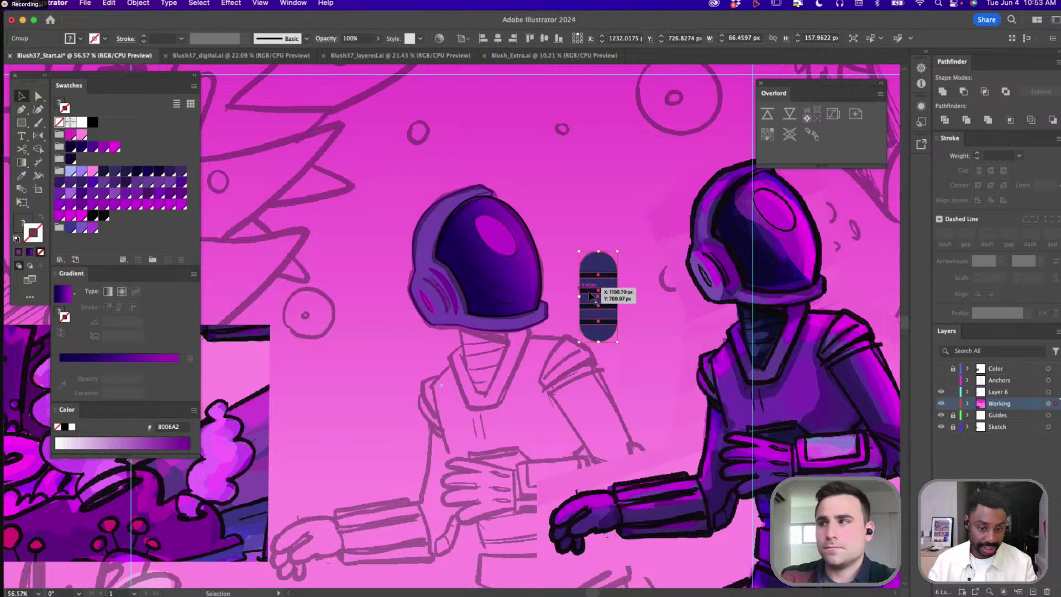
{"action": "left_click_drag", "start_coordinate": [591, 296], "coordinate": [488, 366]}
{"action": "left_click", "coordinate": [557, 360]}
Try covering the neck capsule's right half with a narrow rectangle to build a shading shape
{"action": "key", "text": "m"}
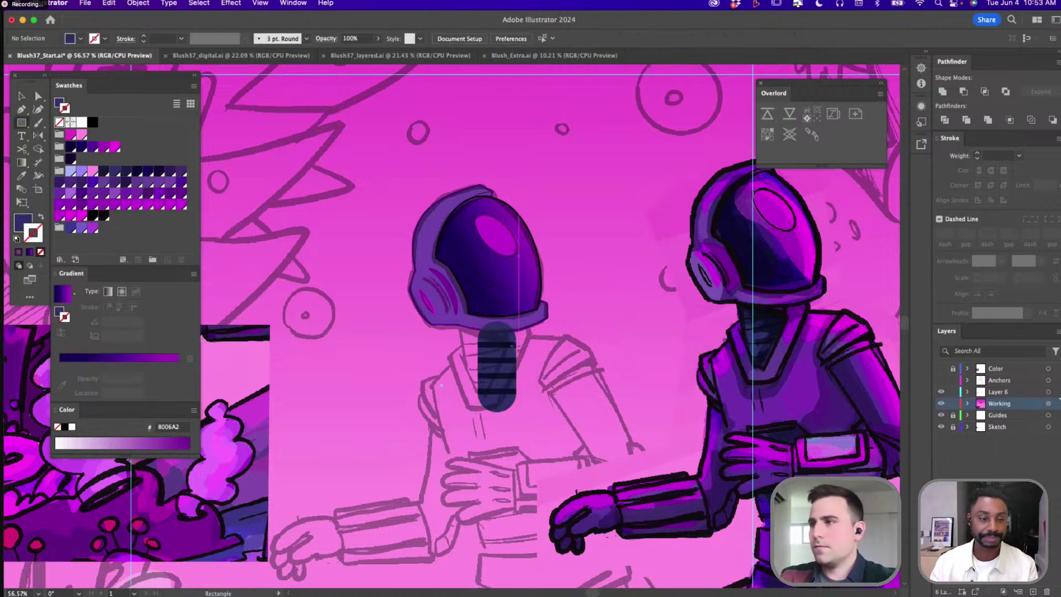
{"action": "left_click_drag", "start_coordinate": [497, 309], "coordinate": [525, 436]}
{"action": "key", "text": "a"}
{"action": "left_click", "coordinate": [485, 332]}
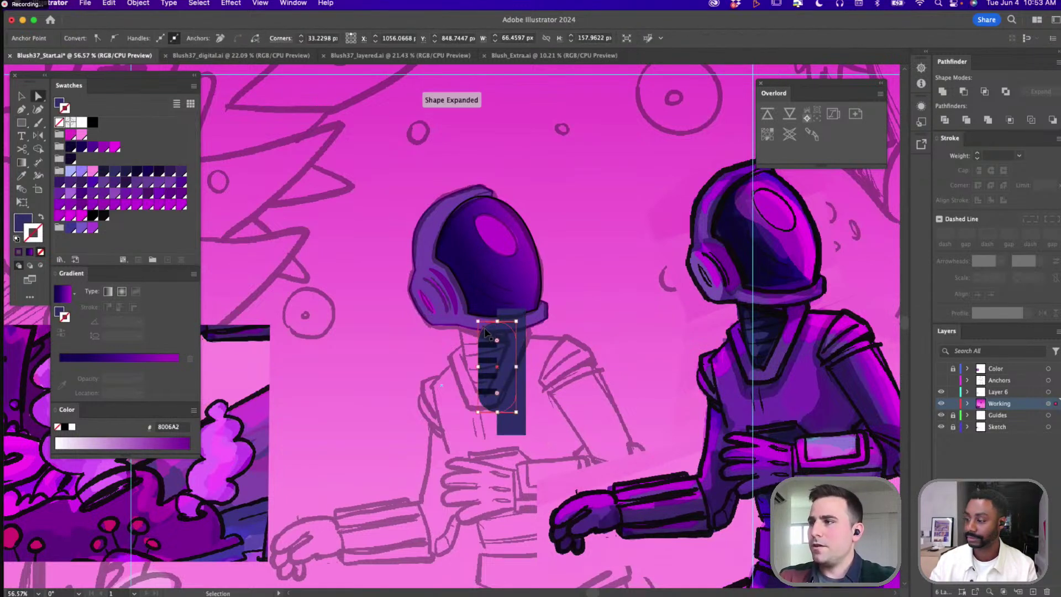
{"action": "key", "text": "super+z"}
Draw a wider rectangle over the neck's right half and intersect it with the capsule shape into a half-capsule
{"action": "key", "text": "a"}
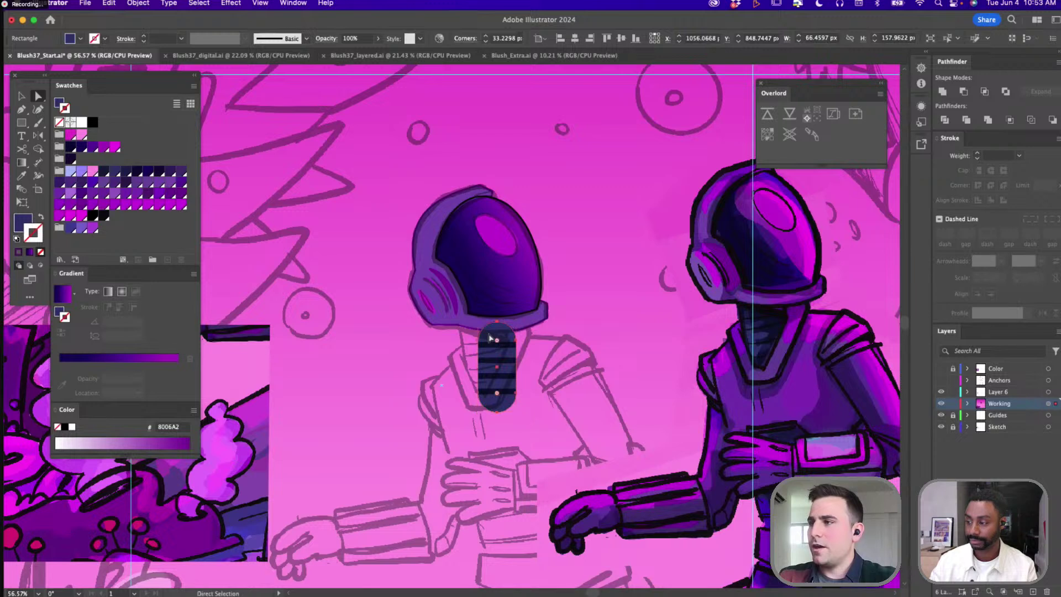
{"action": "key", "text": "m"}
{"action": "left_click_drag", "start_coordinate": [498, 309], "coordinate": [552, 441]}
{"action": "key", "text": "a"}
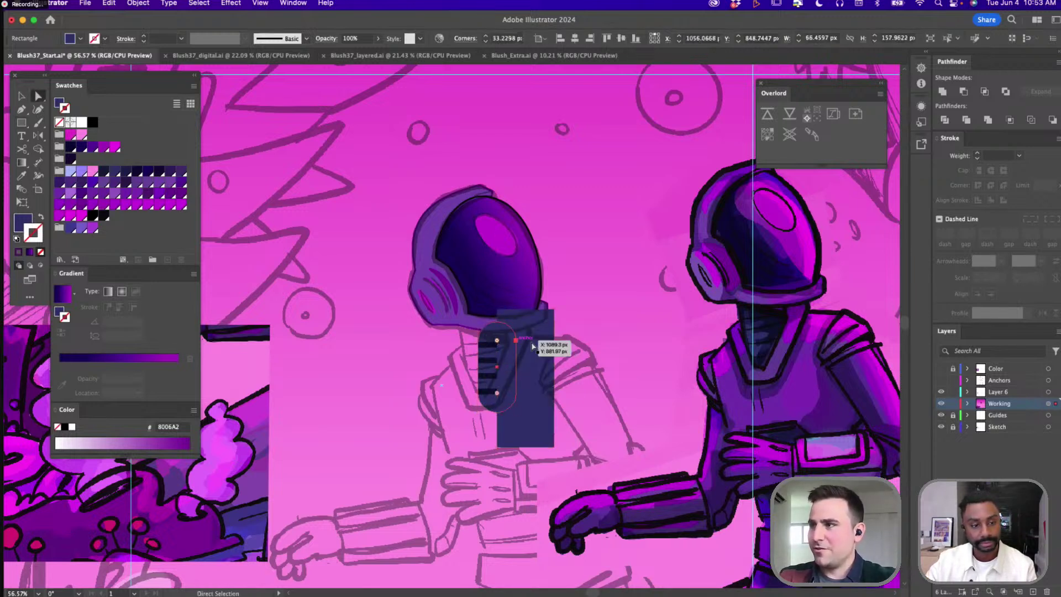
{"action": "left_click", "coordinate": [985, 92]}
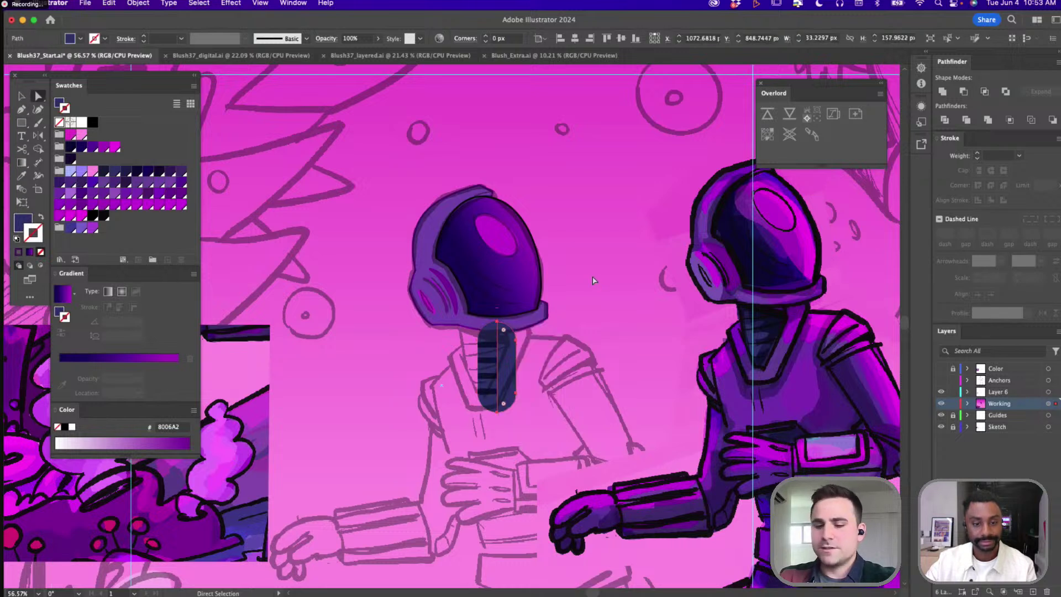
Fill the half-capsule with dark navy sampled from the reference's neck and set its opacity to 50%
{"action": "key", "text": "i"}
{"action": "left_click", "coordinate": [766, 322]}
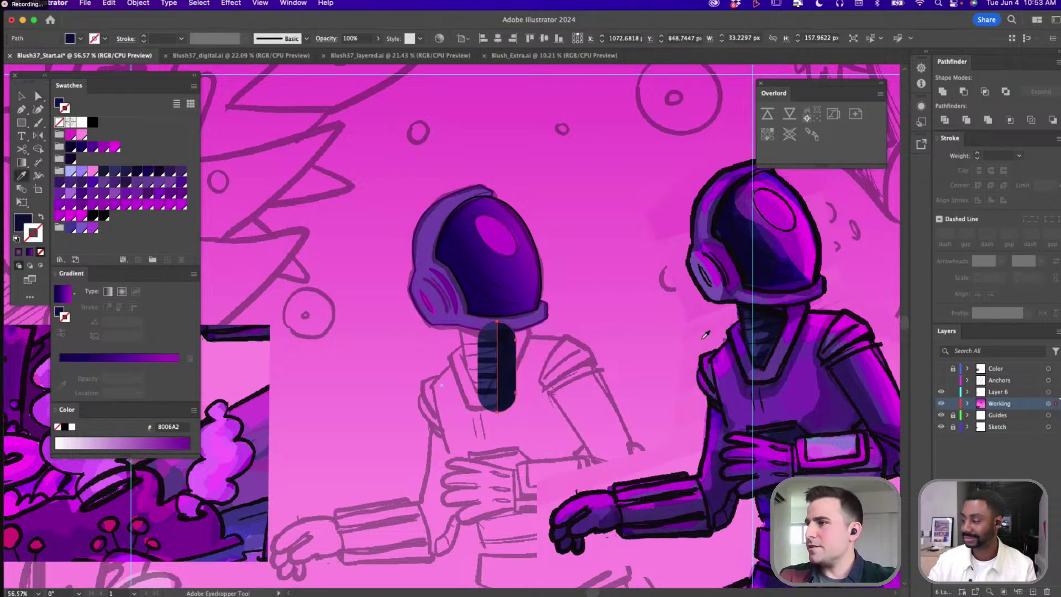
{"action": "key", "text": "v"}
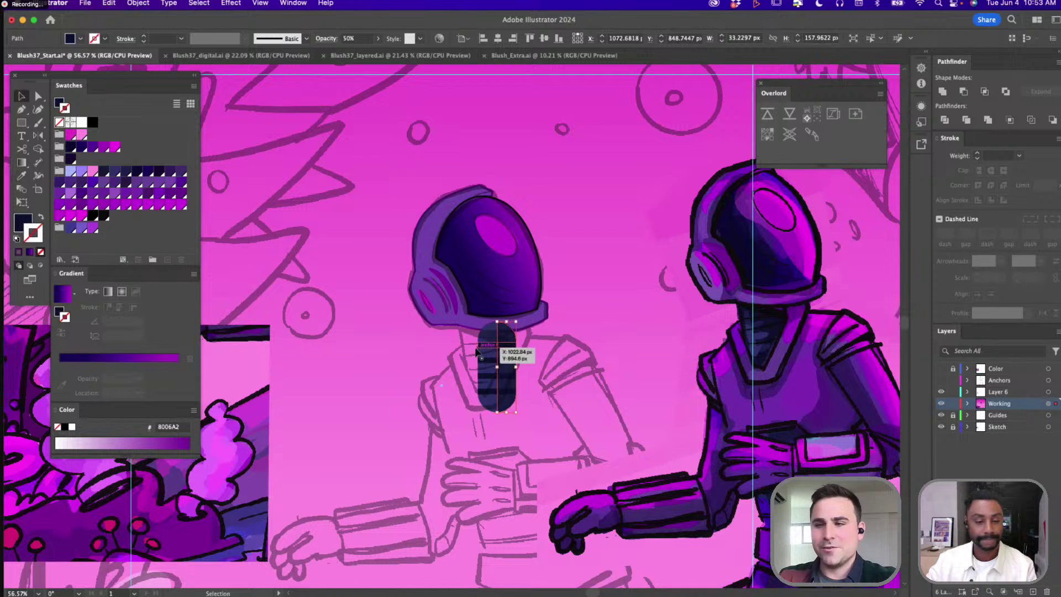
Group the neck capsule with its shading and bands, tilt the group slightly, and move it up toward the helmet
{"action": "left_click", "coordinate": [486, 355], "text": "shift"}
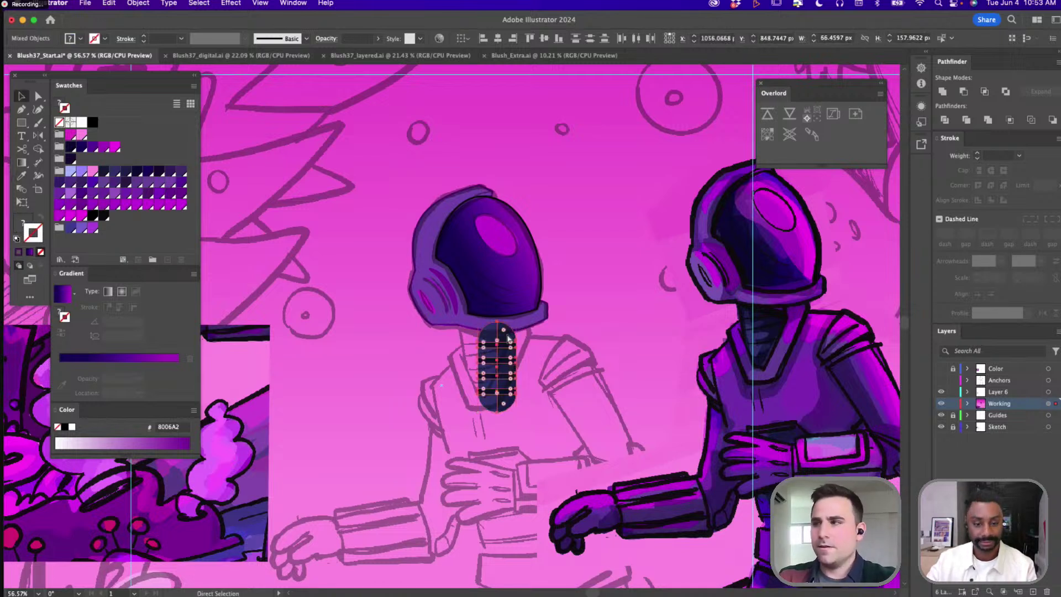
{"action": "key", "text": "super+g"}
{"action": "left_click_drag", "start_coordinate": [522, 316], "coordinate": [512, 310]}
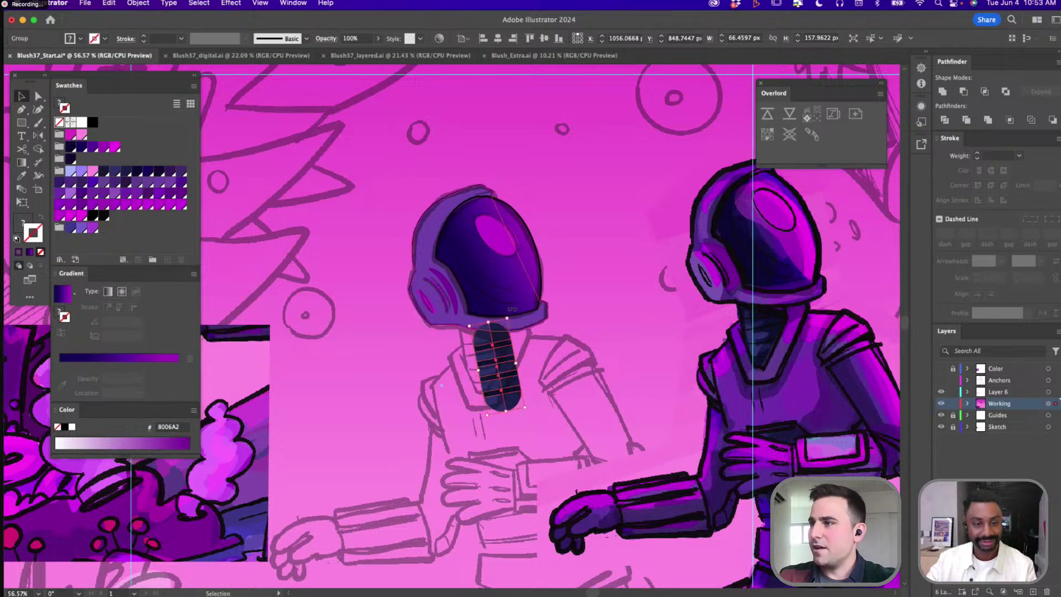
{"action": "left_click_drag", "start_coordinate": [500, 371], "coordinate": [492, 357]}
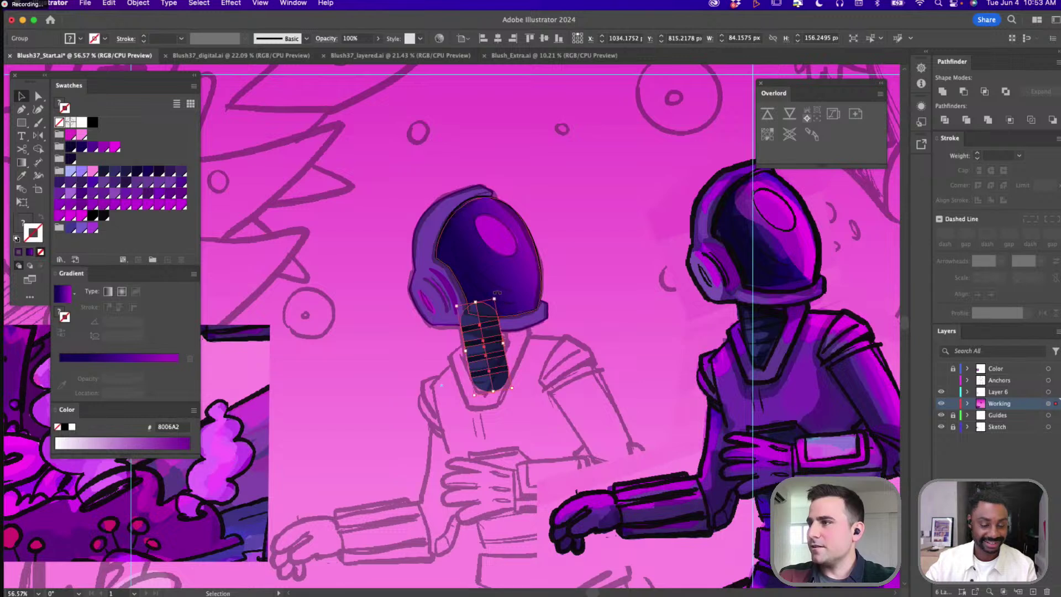
Enlarge the neck group to about 88 by 174 px, place it behind the helmet and deselect it
{"action": "left_click_drag", "start_coordinate": [497, 292], "coordinate": [501, 293]}
{"action": "left_click_drag", "start_coordinate": [493, 391], "coordinate": [489, 379]}
{"action": "key", "text": "a"}
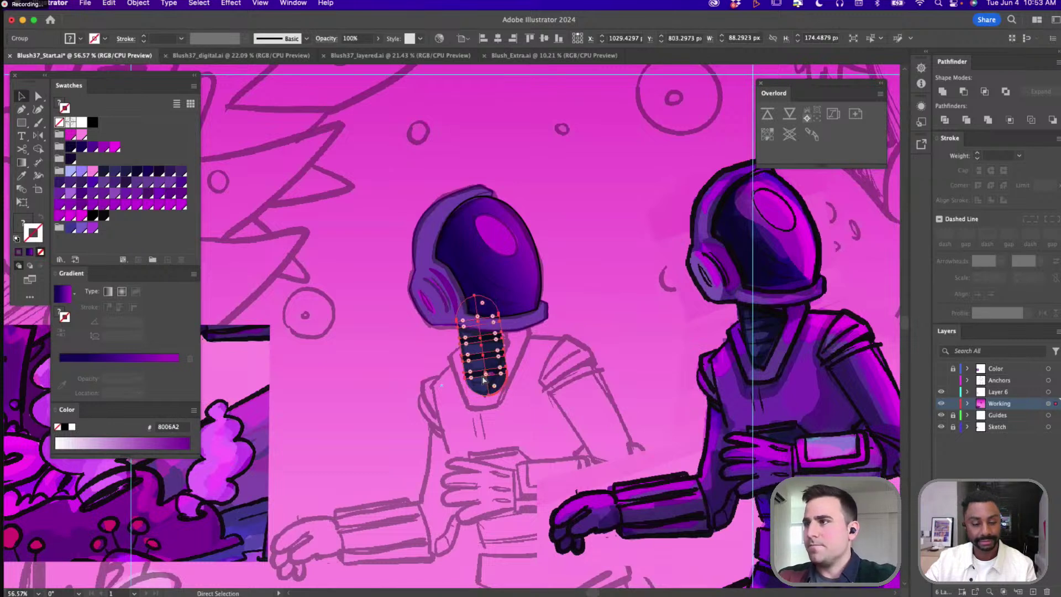
{"action": "left_click", "coordinate": [564, 314]}
{"action": "key", "text": "v"}
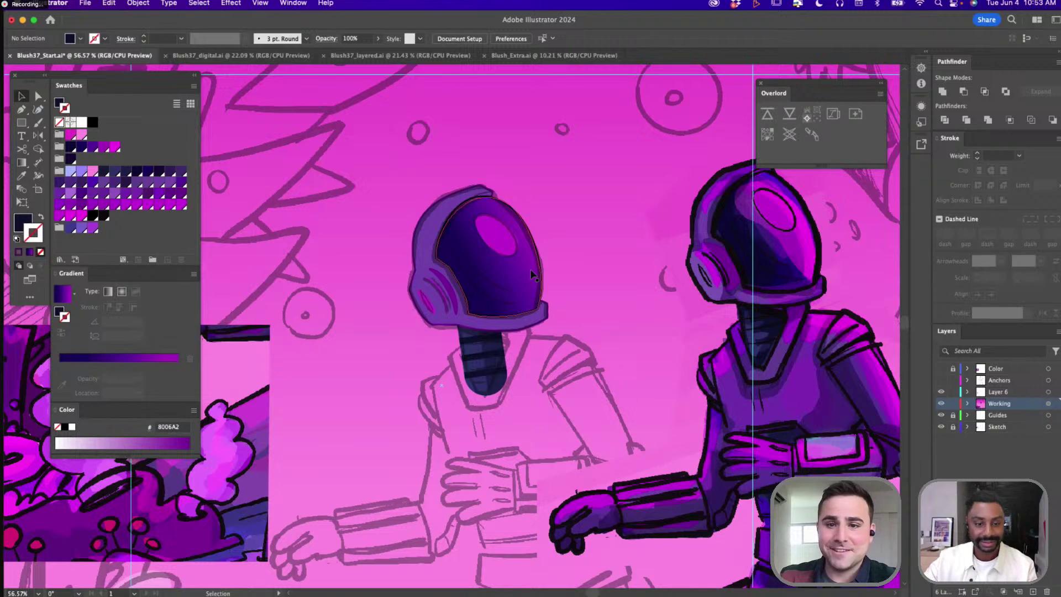
Trace the outer V-shaped edge of the sketched collar around the neck with the Pen tool, from shoulder tip to shoulder tip
{"action": "scroll", "coordinate": [553, 390], "scroll_direction": "up", "scroll_amount": 5}
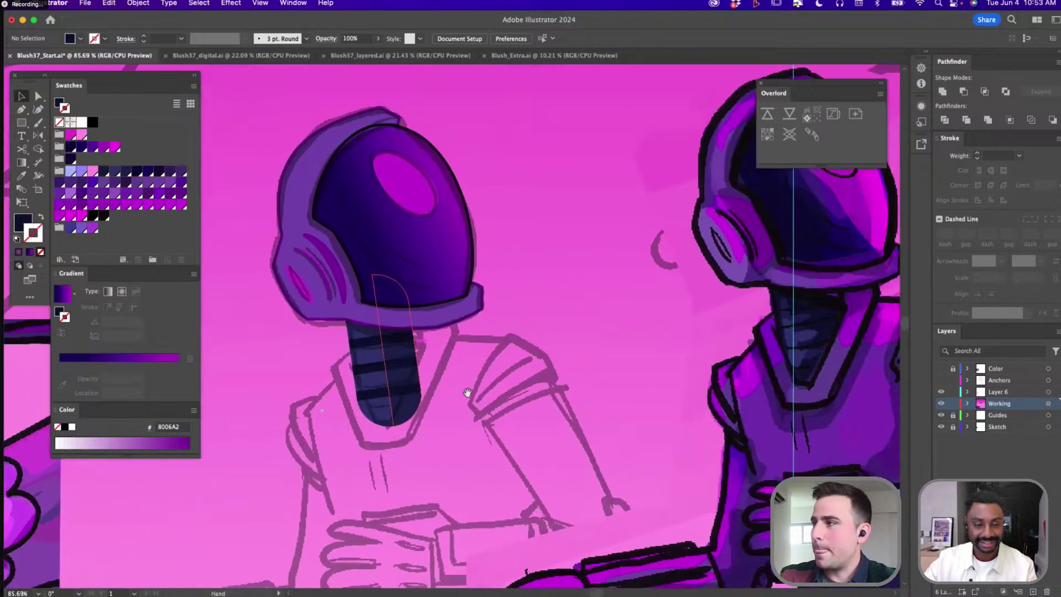
{"action": "key", "text": "p"}
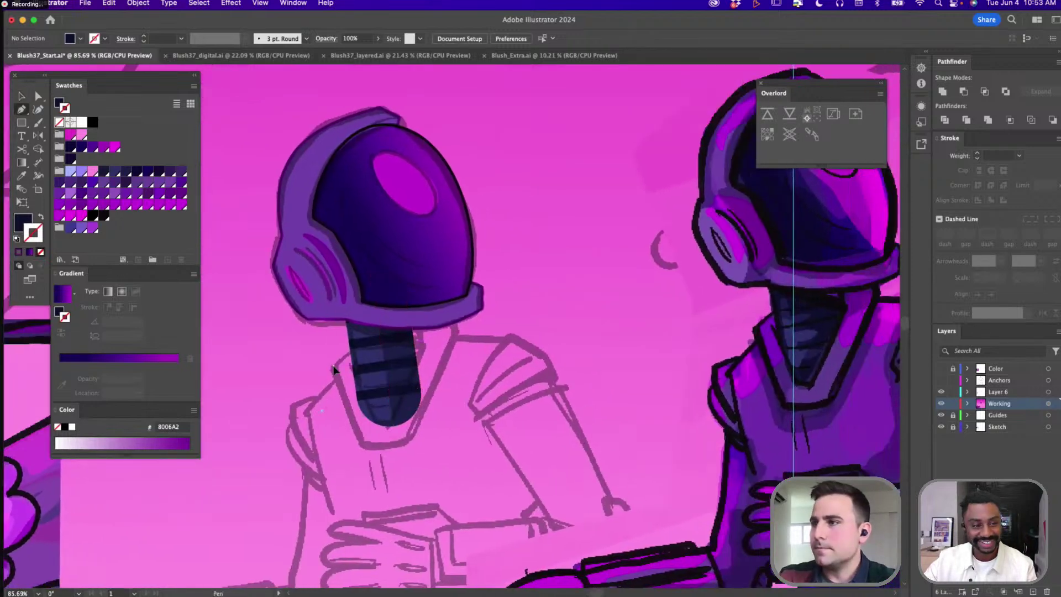
{"action": "left_click", "coordinate": [334, 369]}
{"action": "left_click", "coordinate": [363, 442]}
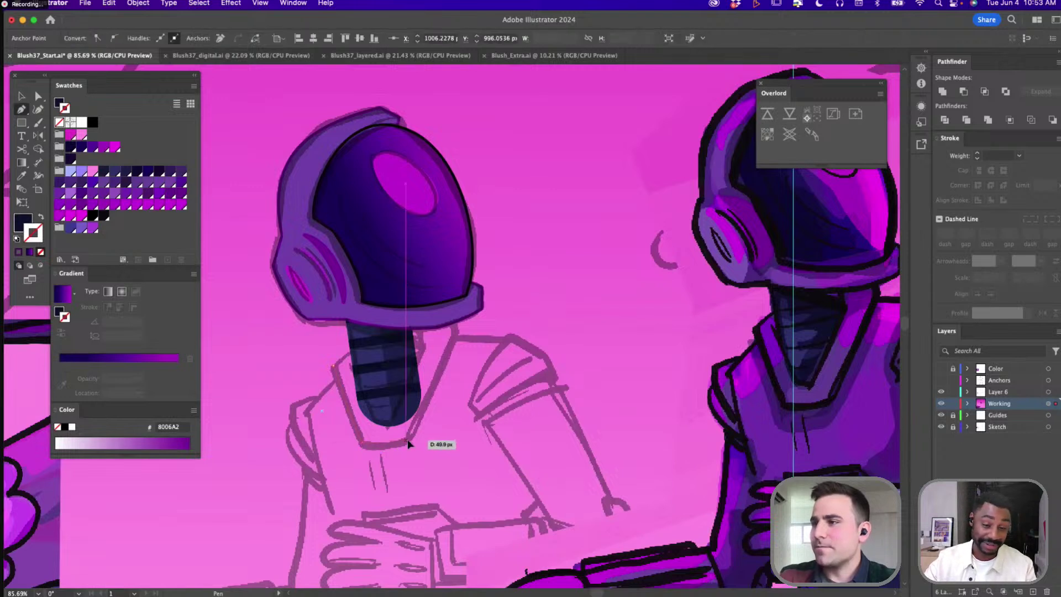
{"action": "left_click", "coordinate": [407, 441]}
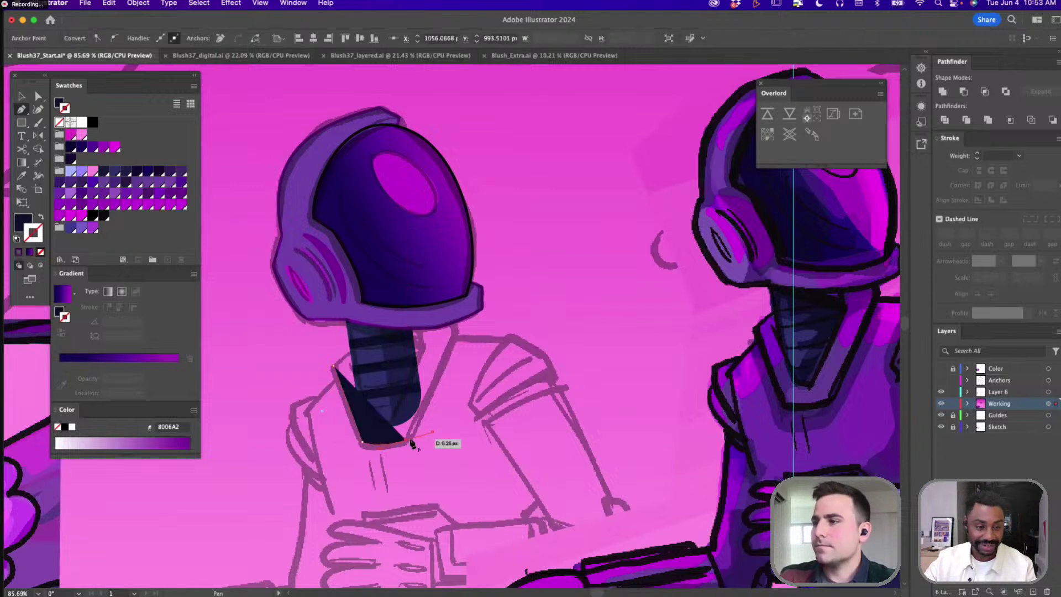
{"action": "left_click", "coordinate": [453, 336]}
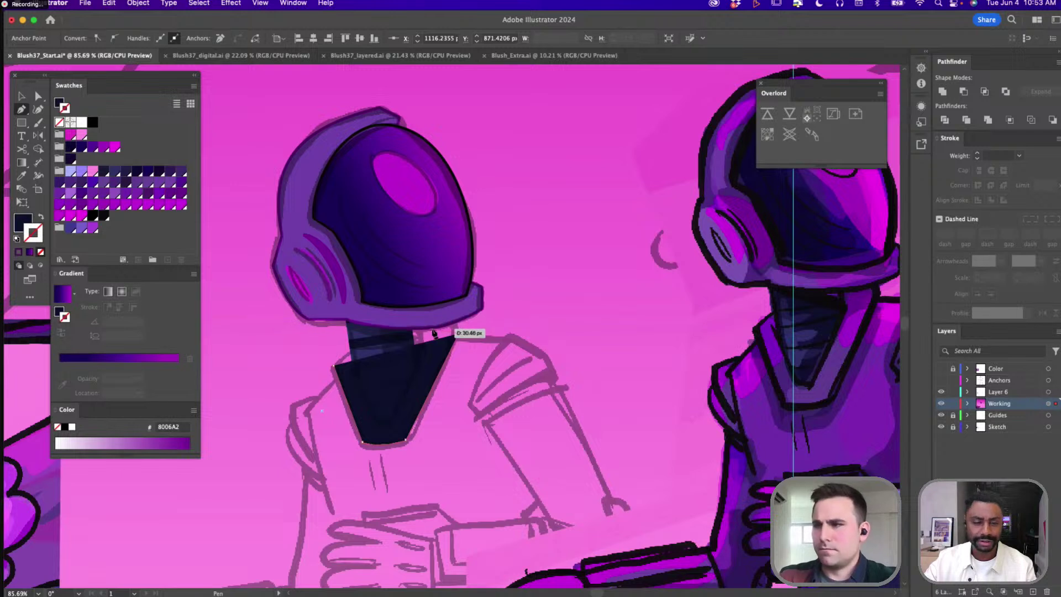
{"action": "left_click", "coordinate": [426, 338]}
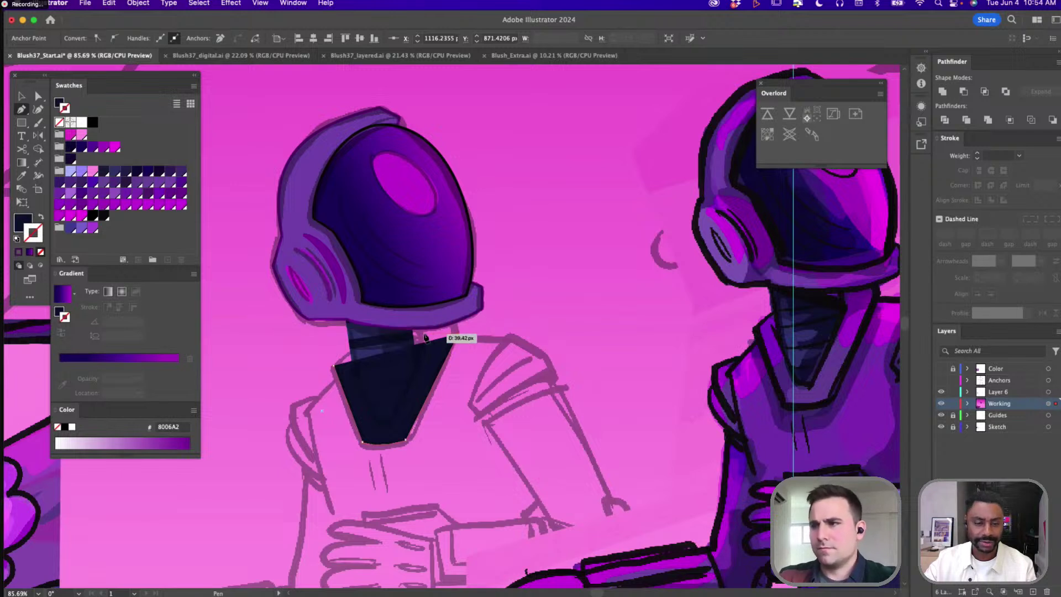
Continue the collar path from its starting tip along the inner V edge to leave the neck visible
{"action": "left_click", "coordinate": [335, 369]}
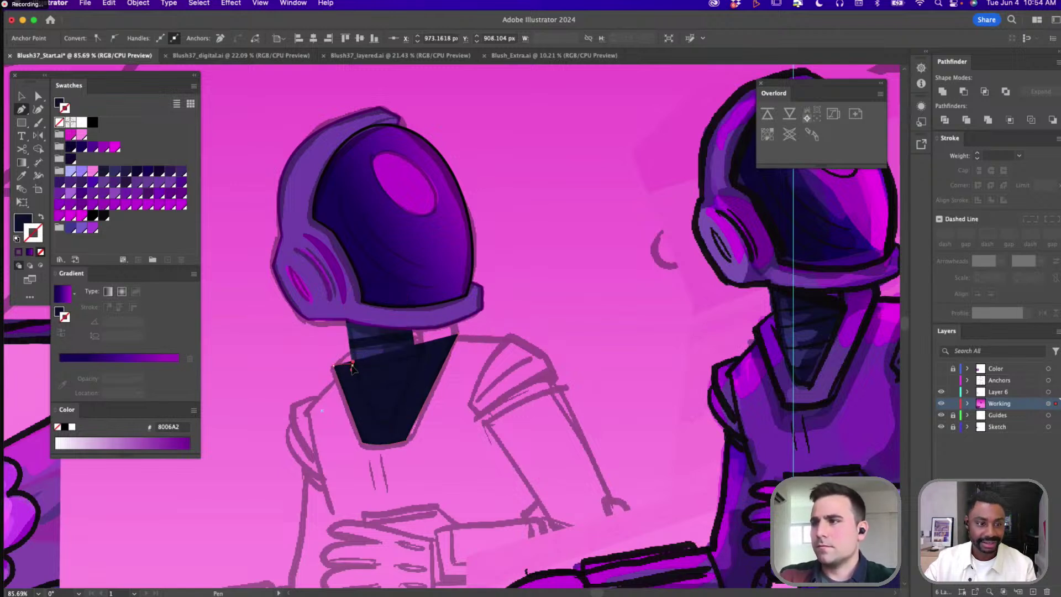
{"action": "left_click", "coordinate": [355, 369]}
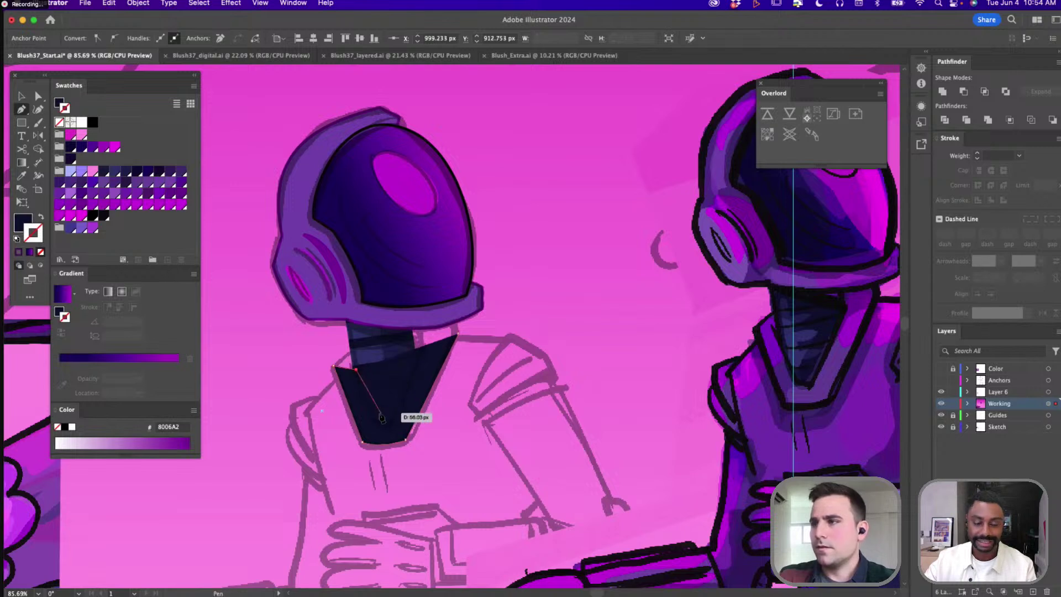
{"action": "left_click", "coordinate": [377, 419]}
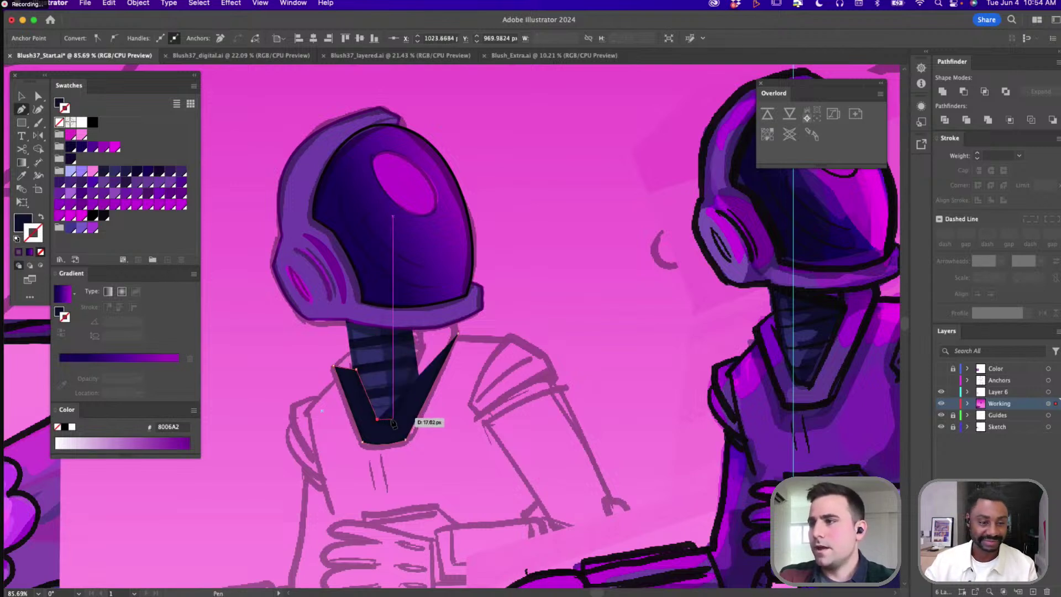
{"action": "left_click", "coordinate": [388, 419]}
{"action": "left_click", "coordinate": [421, 344]}
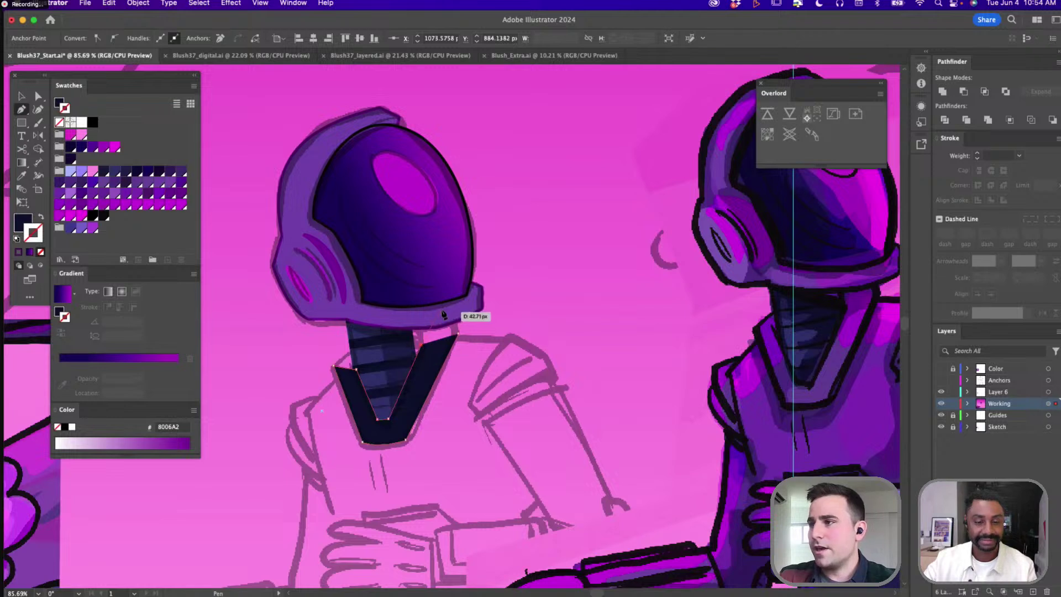
Fill the V-shaped collar with the purple sampled from the reference astronaut's collar
{"action": "key", "text": "i"}
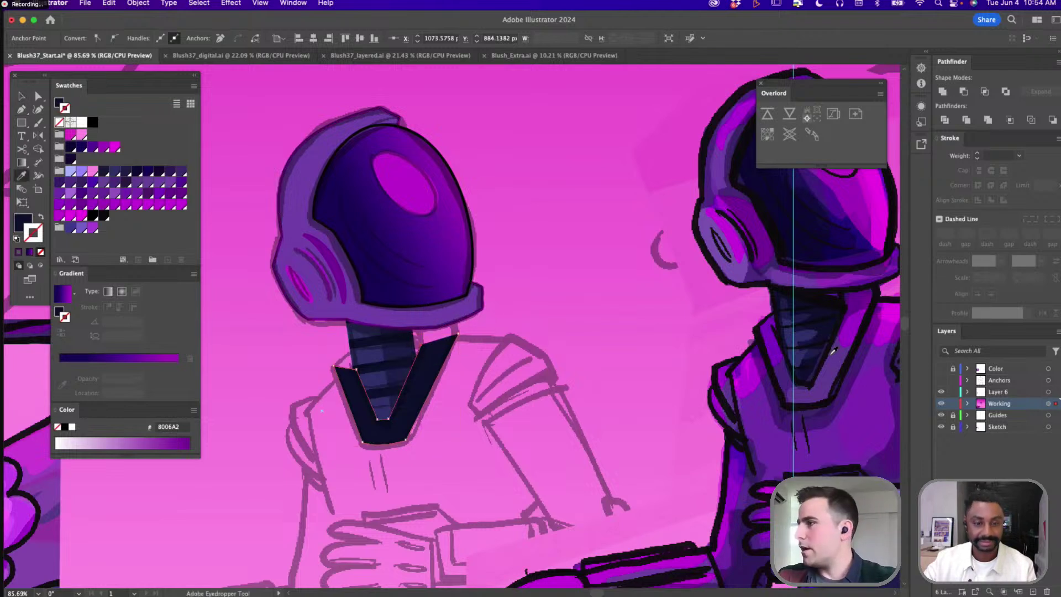
{"action": "left_click", "coordinate": [833, 352]}
{"action": "key", "text": "v"}
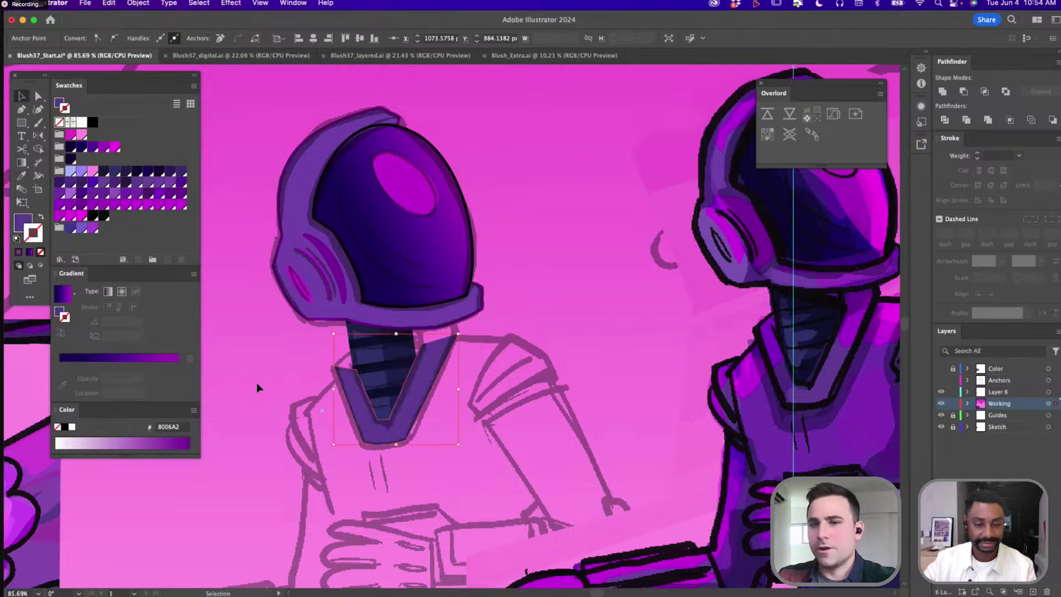
Add an unfilled near-black (080A08) outline over the collar, set its stroke weight to 3 pt and deselect it
{"action": "key", "text": "a"}
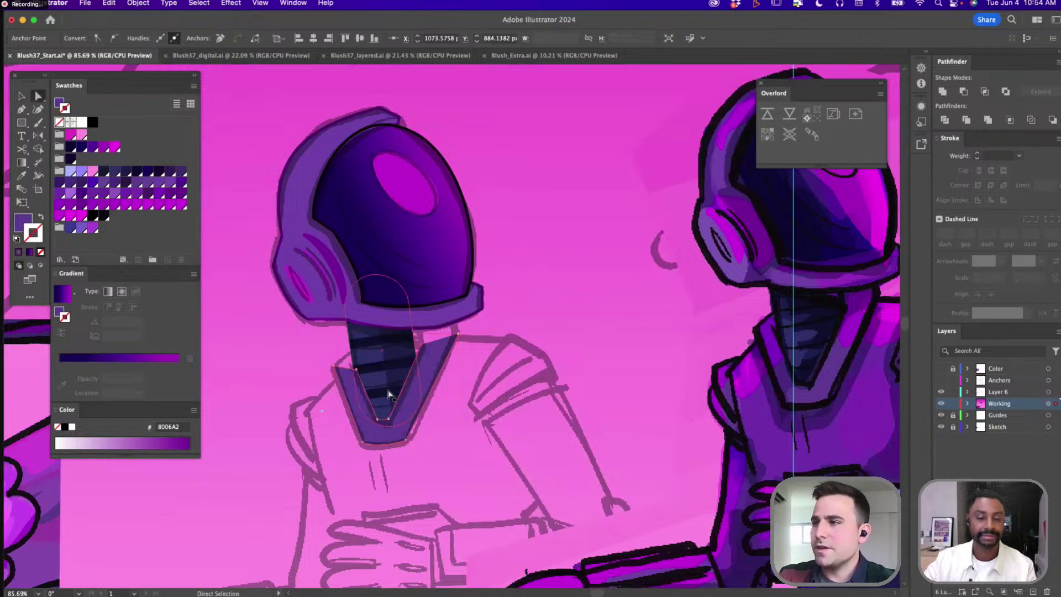
{"action": "left_click", "coordinate": [368, 414]}
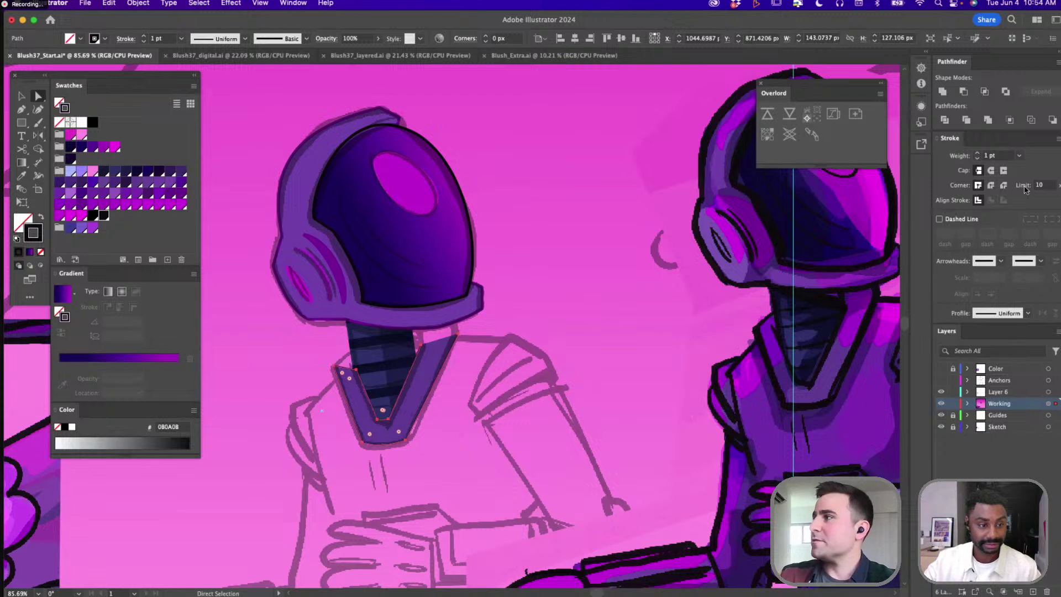
{"action": "left_click", "coordinate": [978, 154]}
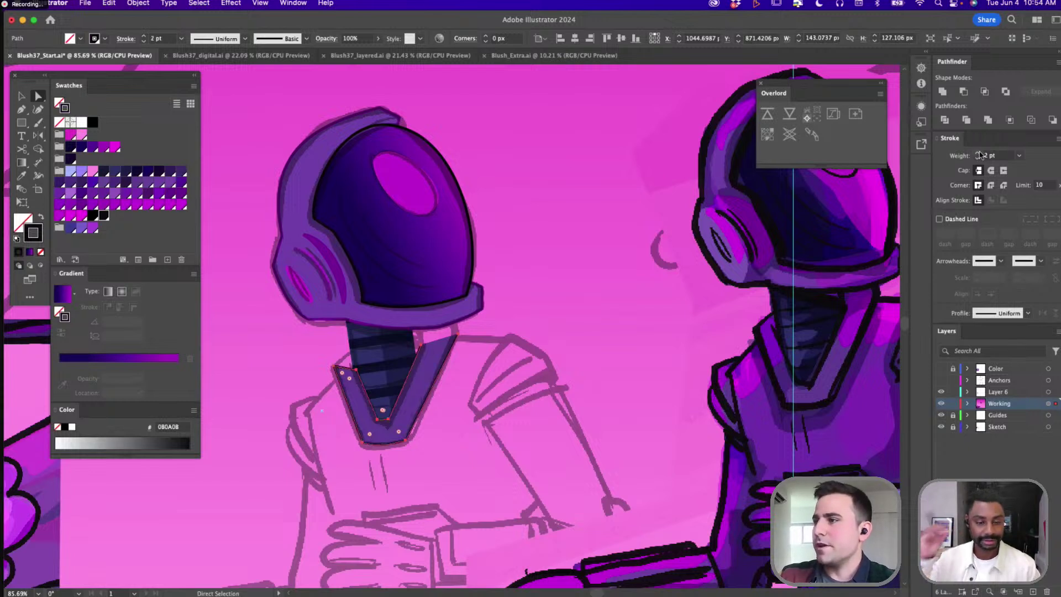
{"action": "left_click", "coordinate": [978, 154]}
{"action": "key", "text": "super+shift+a"}
Draw a closed shape for the collar's back, curving between both collar tips and dipping to a point over the neck
{"action": "key", "text": "p"}
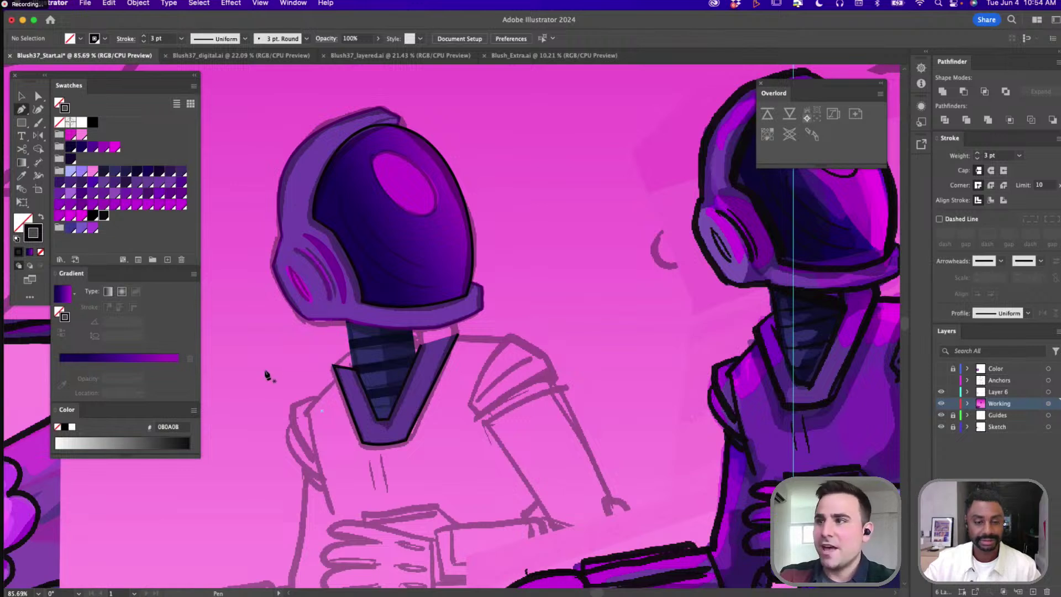
{"action": "left_click_drag", "start_coordinate": [334, 366], "coordinate": [339, 337]}
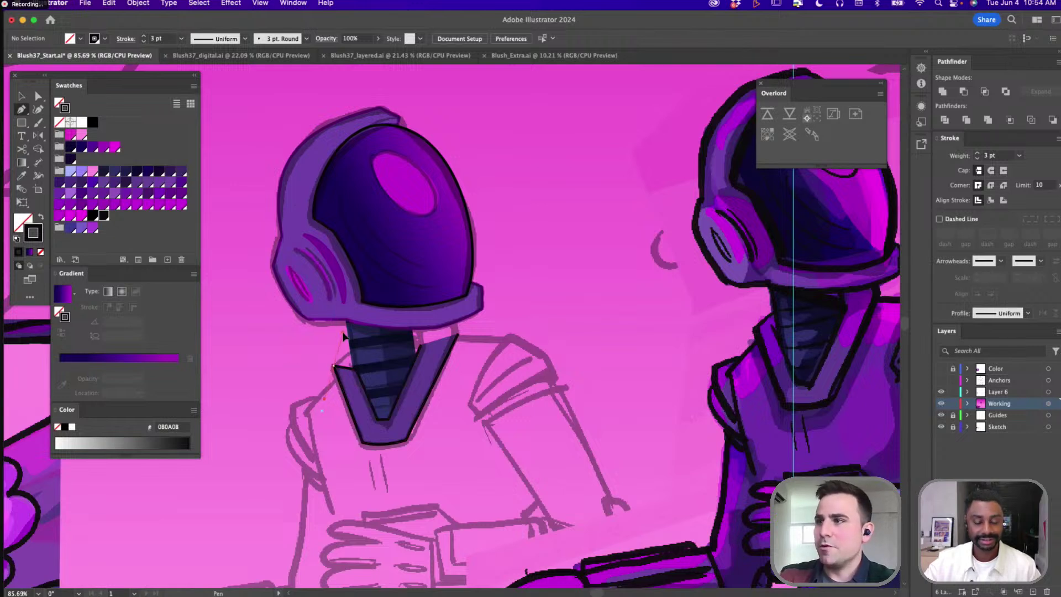
{"action": "left_click_drag", "start_coordinate": [466, 334], "coordinate": [441, 308]}
{"action": "key", "text": "a"}
{"action": "key", "text": "p"}
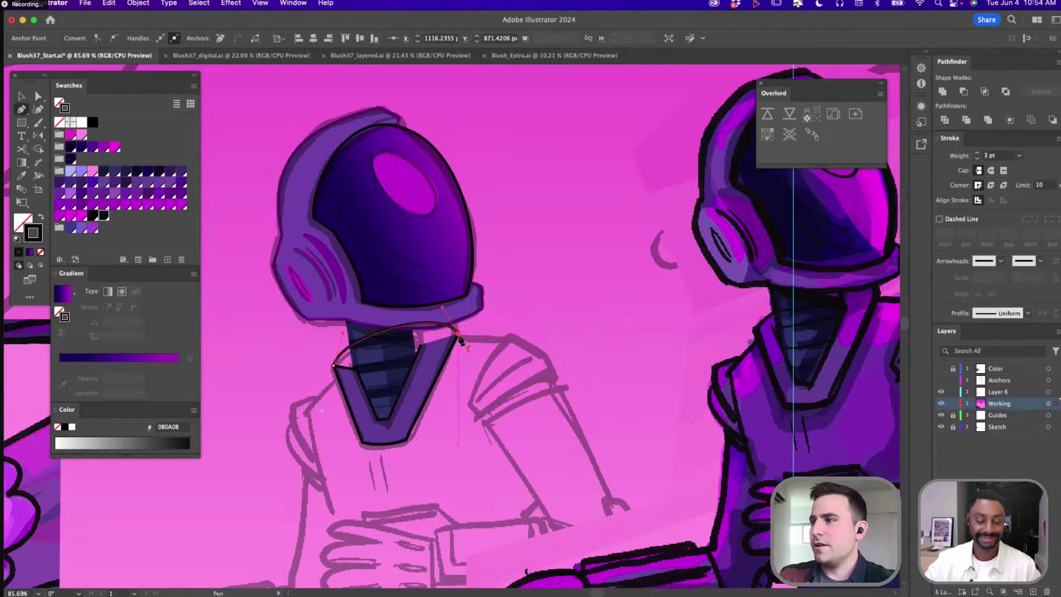
{"action": "left_click", "coordinate": [458, 335]}
{"action": "left_click", "coordinate": [405, 383]}
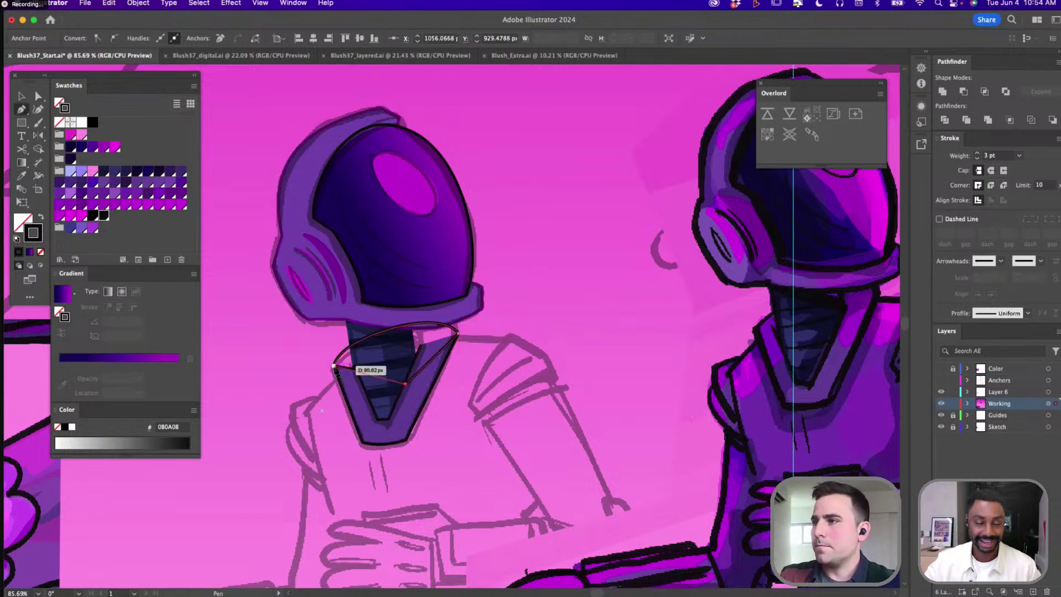
{"action": "left_click", "coordinate": [335, 367]}
Fill the collar's back shape with a dark purple sampled from the reference astronaut
{"action": "key", "text": "i"}
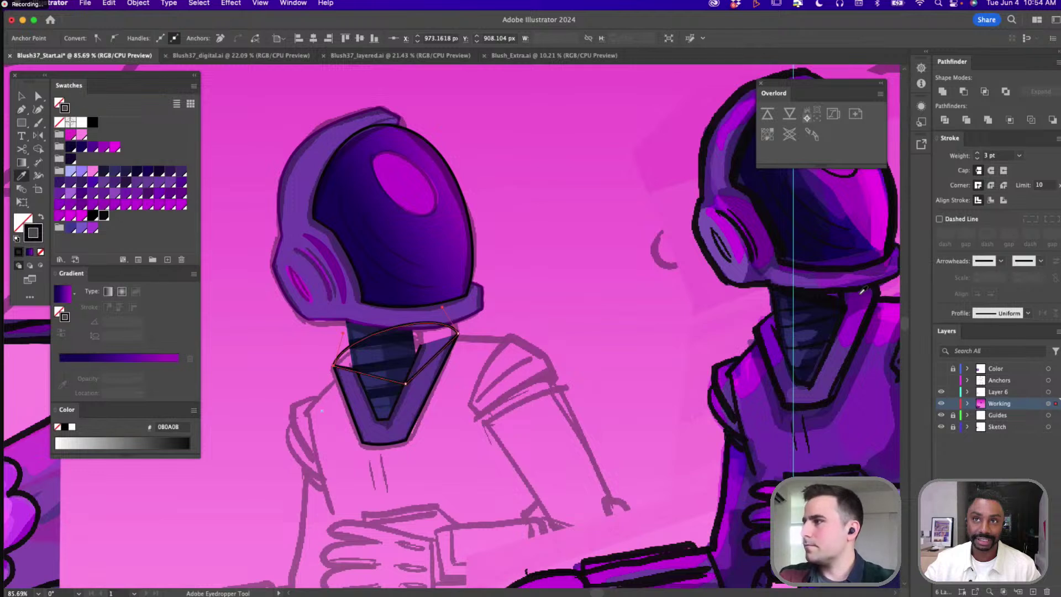
{"action": "left_click", "coordinate": [819, 309]}
{"action": "key", "text": "x"}
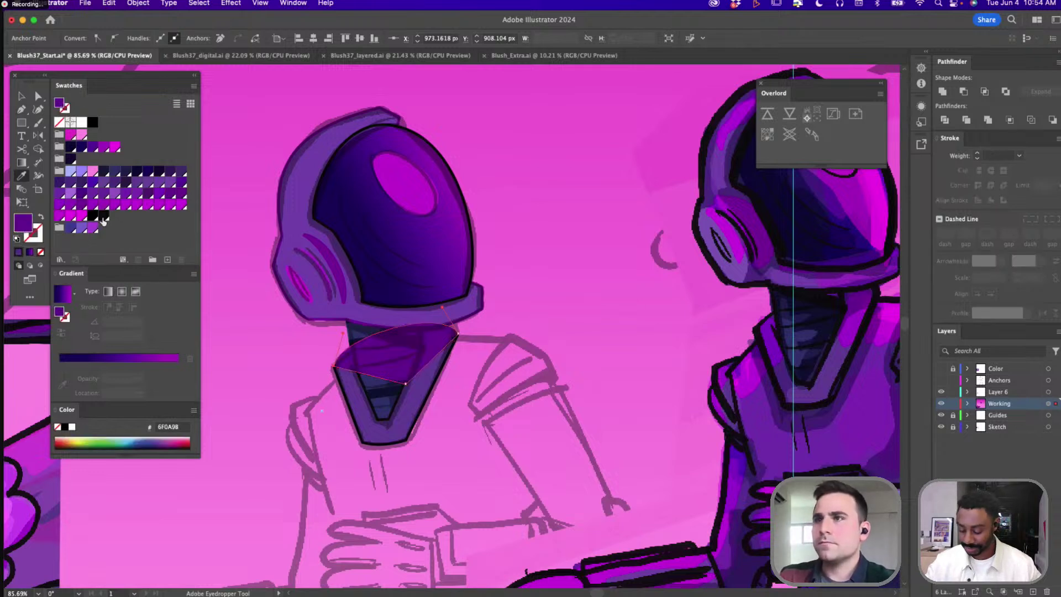
Give the collar's back a near-black 3 pt stroke with round caps and joins, place it behind the neck and deselect
{"action": "key", "text": "x"}
{"action": "left_click", "coordinate": [103, 217]}
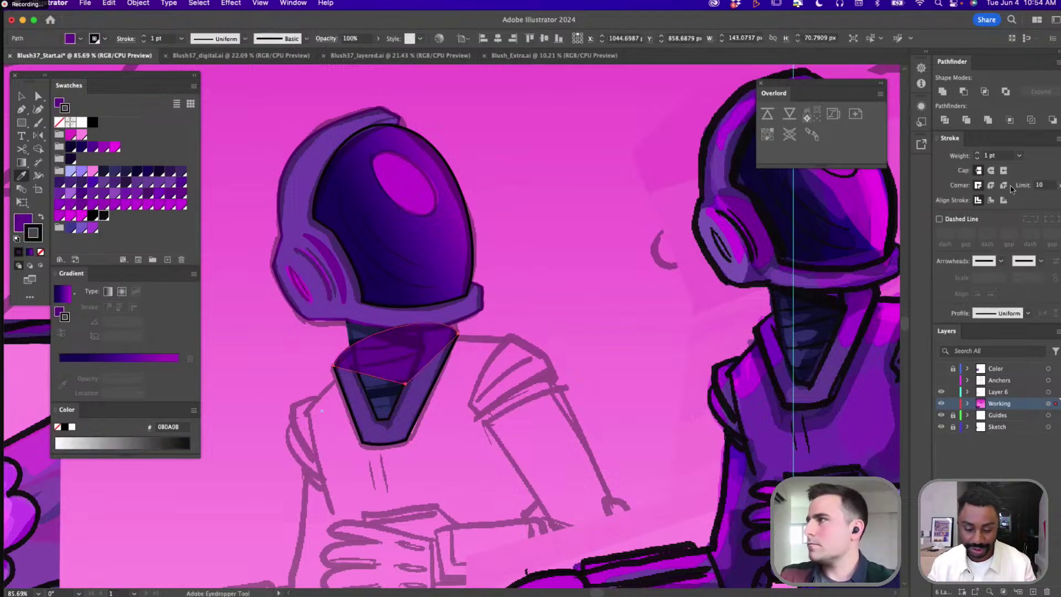
{"action": "left_click", "coordinate": [991, 171]}
{"action": "left_click", "coordinate": [991, 185]}
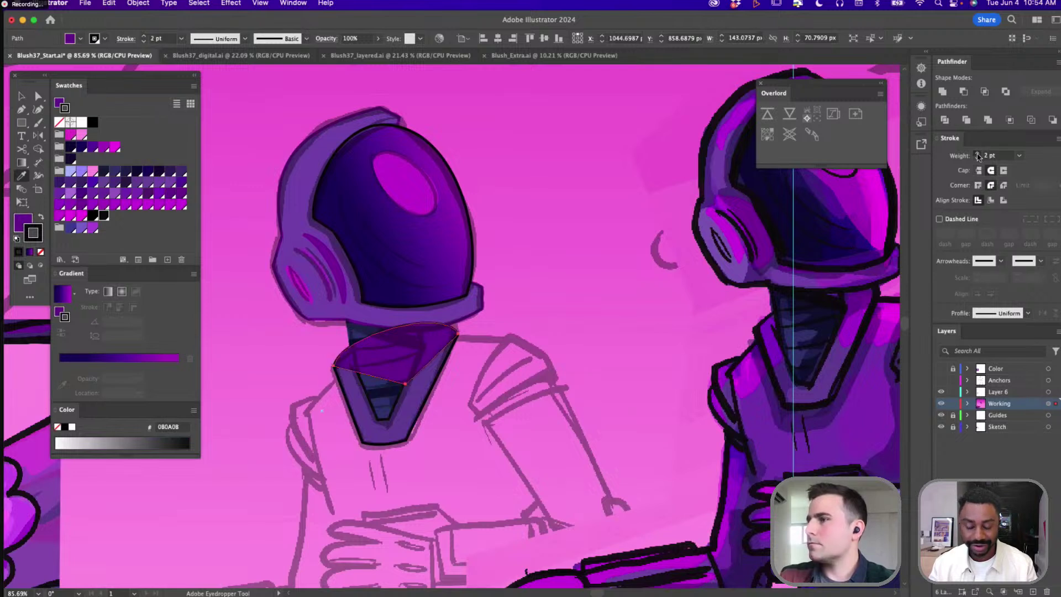
{"action": "left_click", "coordinate": [978, 155]}
{"action": "left_click", "coordinate": [978, 155]}
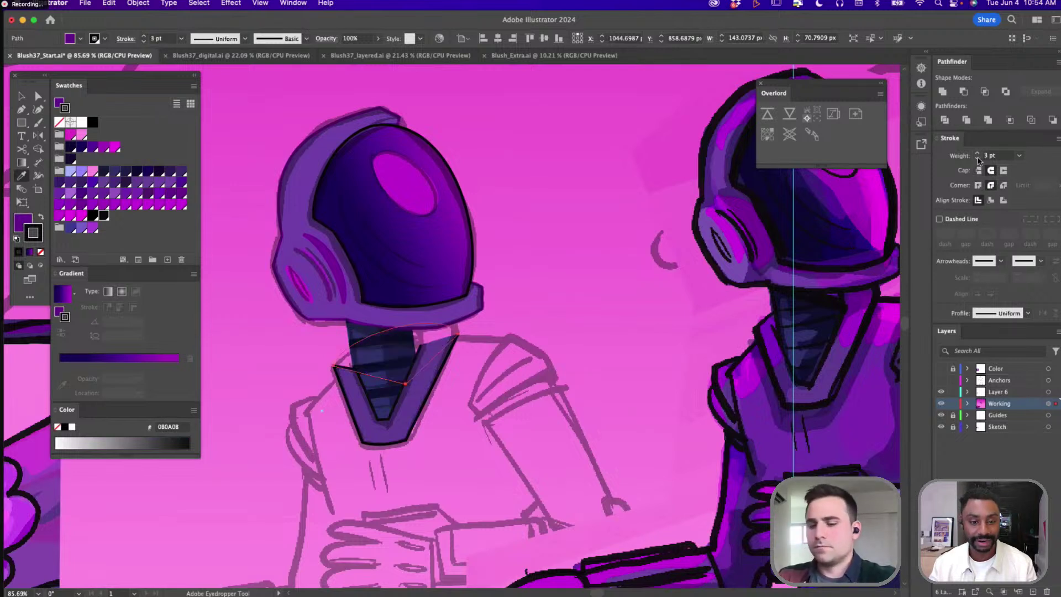
{"action": "key", "text": "a"}
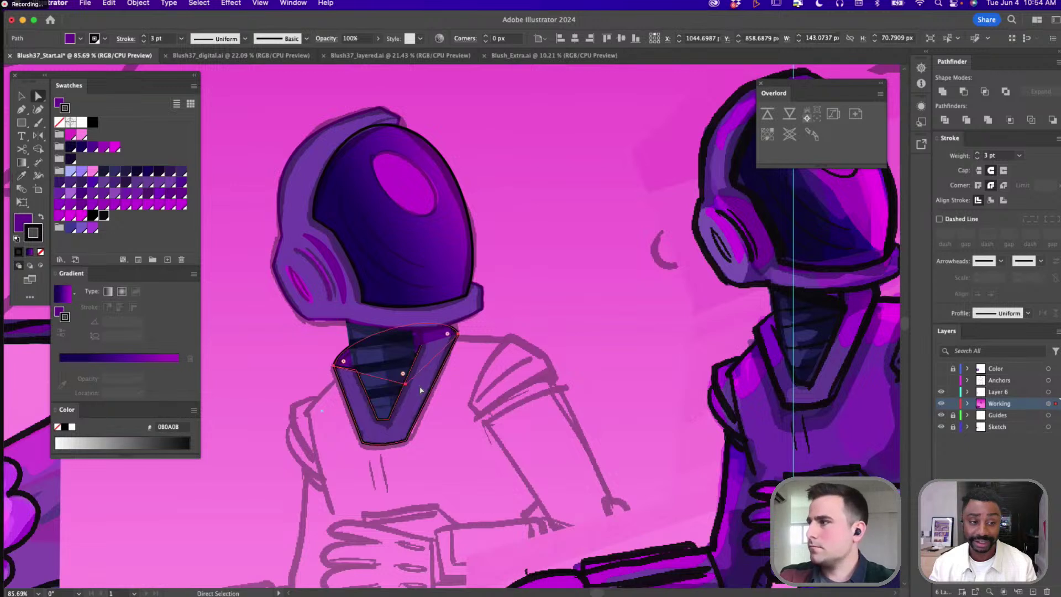
{"action": "left_click", "coordinate": [401, 405]}
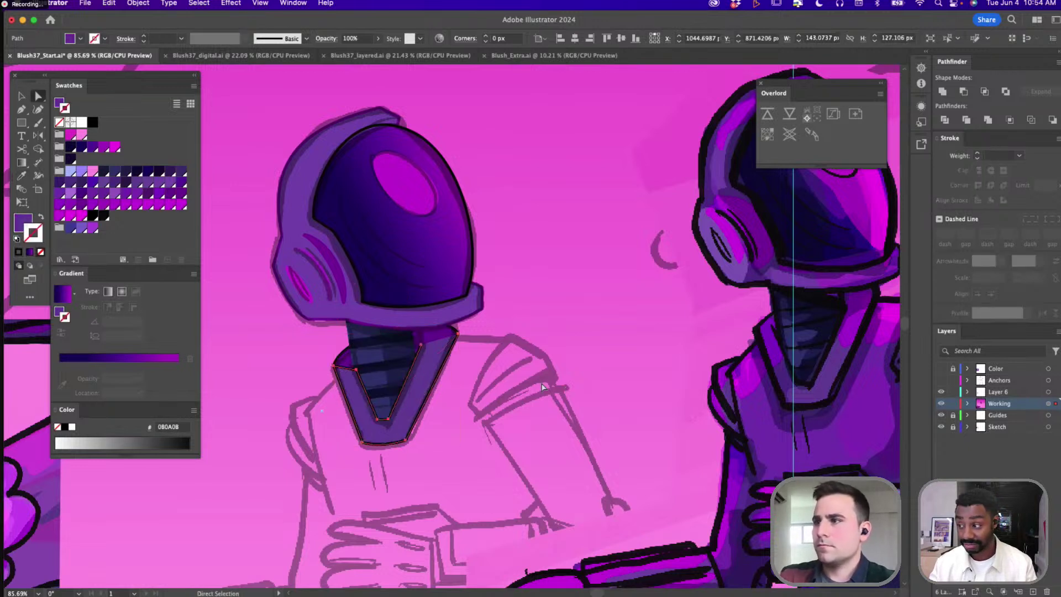
{"action": "key", "text": "v"}
{"action": "left_click", "coordinate": [618, 491]}
Add an anchor point to the collar front's purple shape along the short upper edge of its left tip
{"action": "key", "text": "p"}
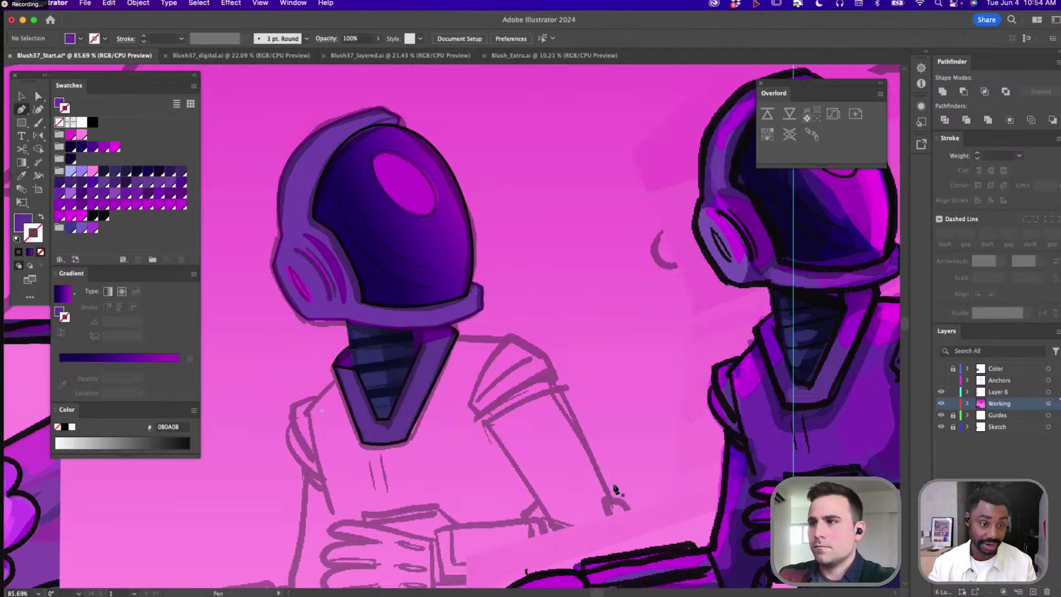
{"action": "key", "text": "plus"}
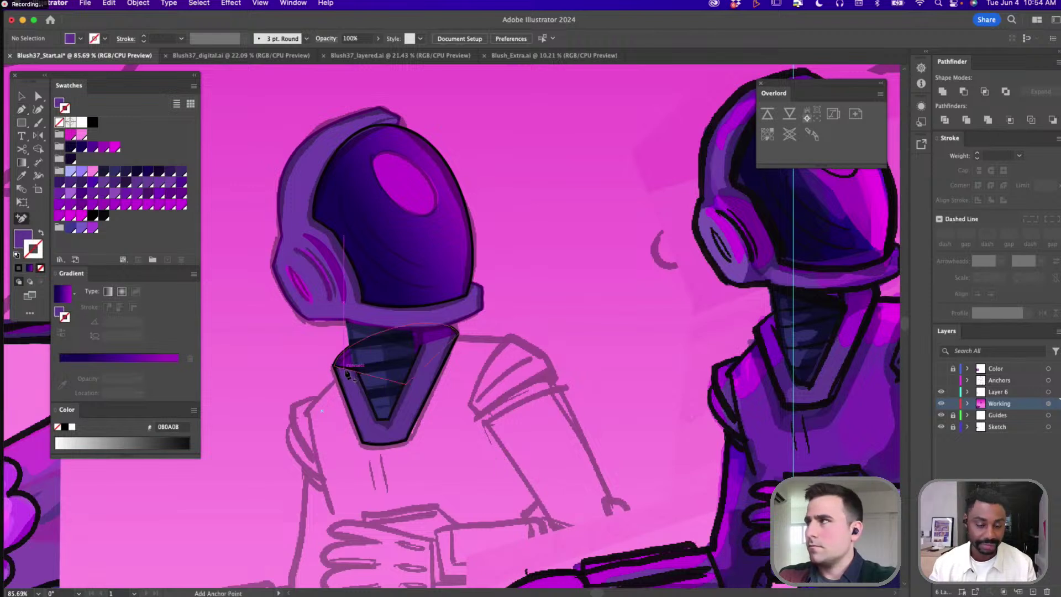
{"action": "left_click", "coordinate": [345, 373]}
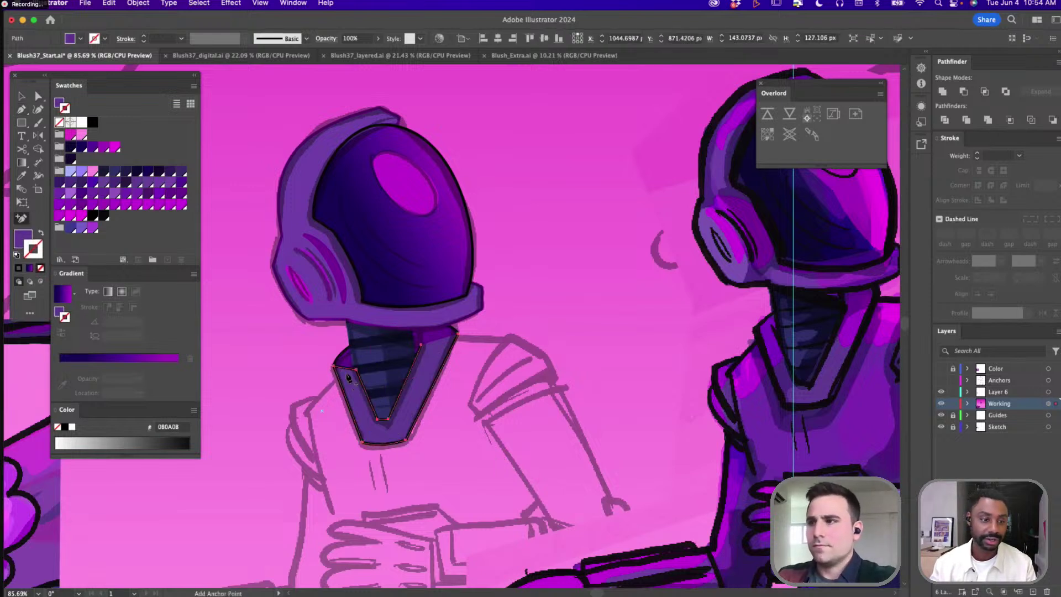
{"action": "left_click", "coordinate": [344, 371]}
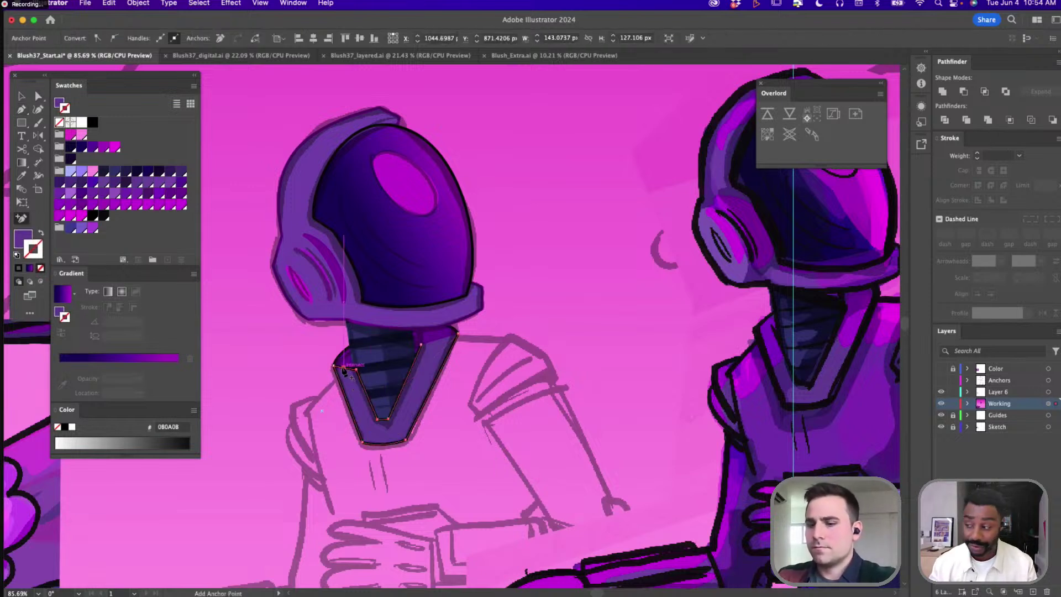
{"action": "left_click", "coordinate": [375, 385]}
{"action": "key", "text": "a"}
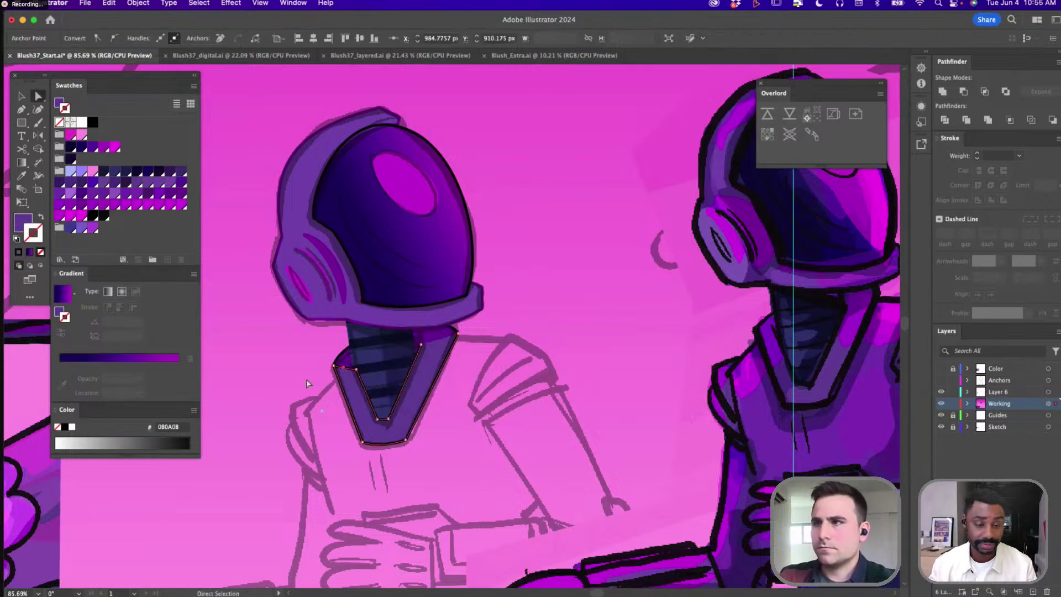
{"action": "left_click", "coordinate": [307, 382]}
Add an anchor point at the collar's left tip and pull the back shape's edge down behind the collar front, leaving it deselected
{"action": "scroll", "coordinate": [338, 378], "scroll_direction": "up", "scroll_amount": 5}
{"action": "left_click", "coordinate": [352, 362]}
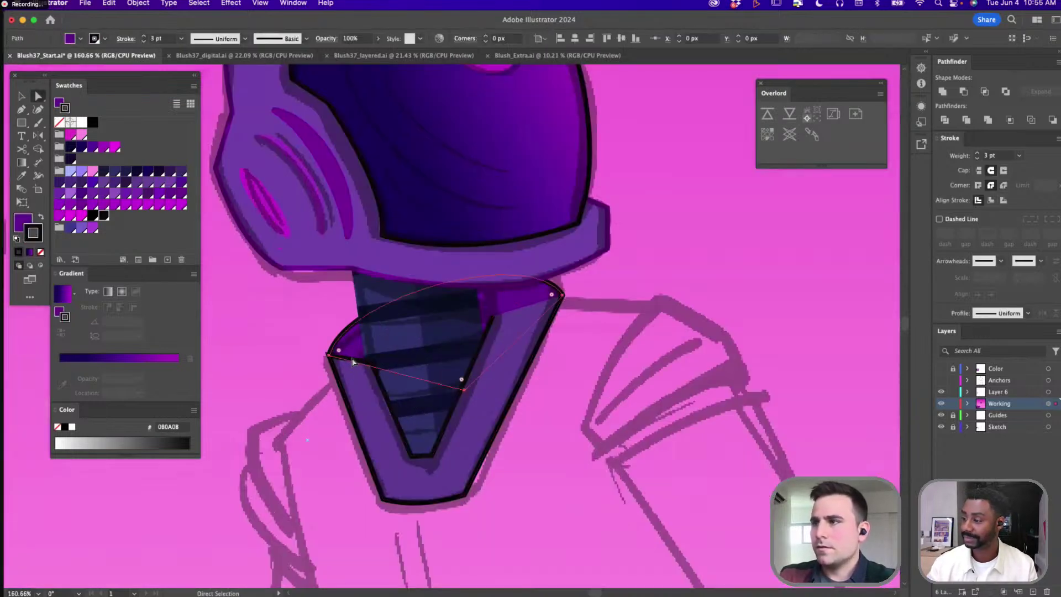
{"action": "key", "text": "plus"}
{"action": "left_click", "coordinate": [361, 366]}
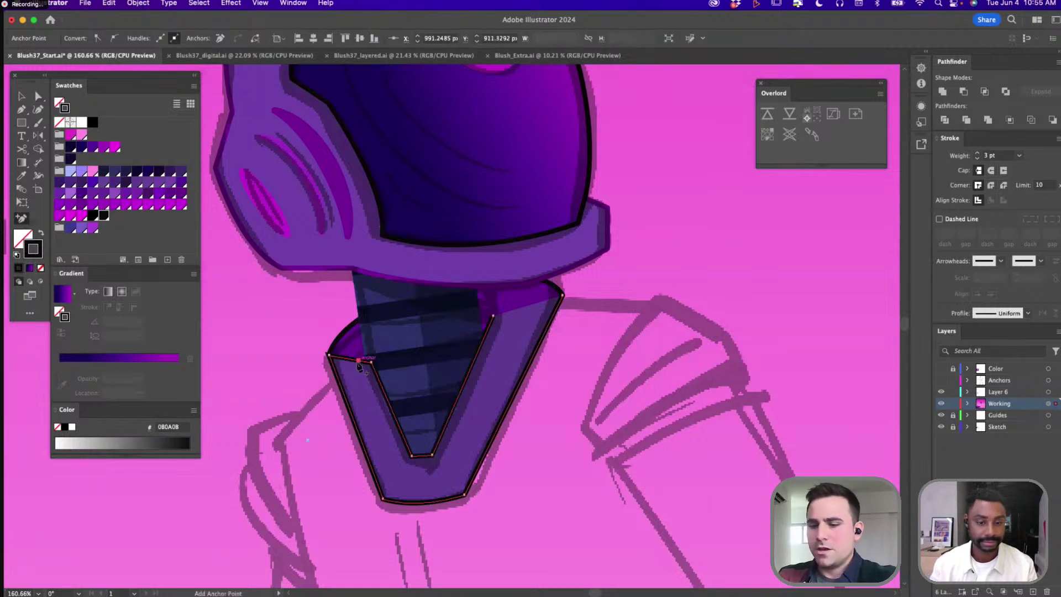
{"action": "key", "text": "a"}
{"action": "mouse_move", "coordinate": [364, 357]}
{"action": "left_mouse_down"}
{"action": "mouse_move", "coordinate": [332, 360]}
{"action": "mouse_move", "coordinate": [351, 360]}
{"action": "mouse_move", "coordinate": [346, 398]}
{"action": "left_mouse_up"}
{"action": "left_click", "coordinate": [346, 361]}
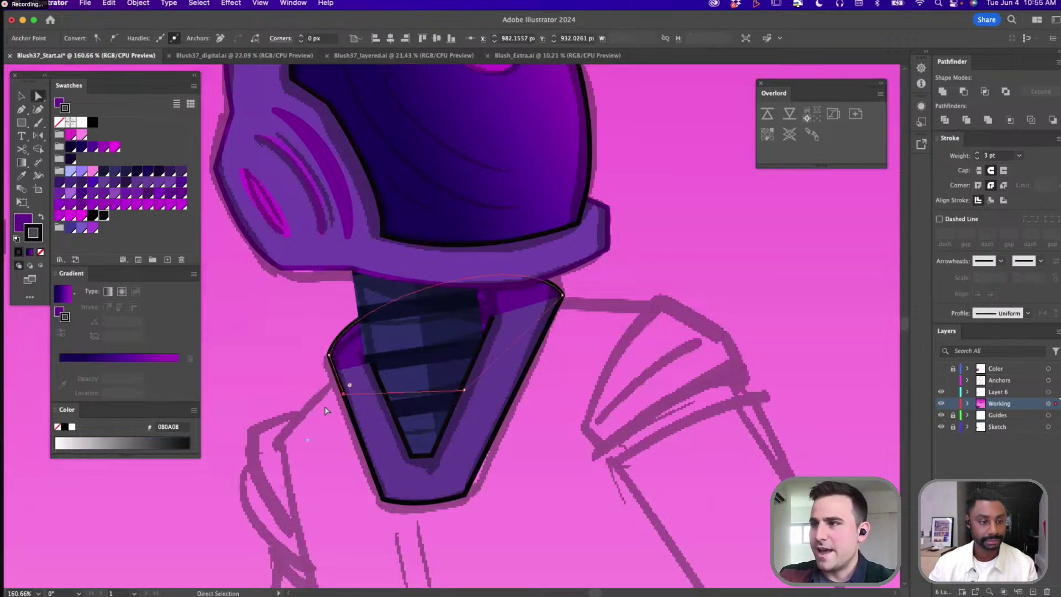
{"action": "key", "text": "shift+super+a"}
Try rotating the neck group and undo the change
{"action": "key", "text": "b"}
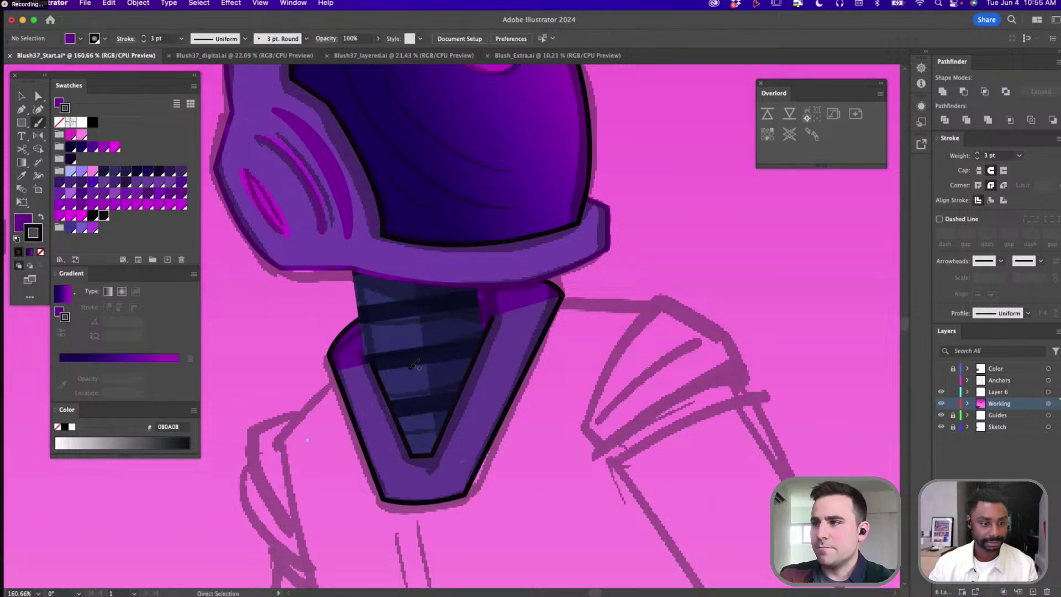
{"action": "key", "text": "v"}
{"action": "left_click", "coordinate": [428, 315]}
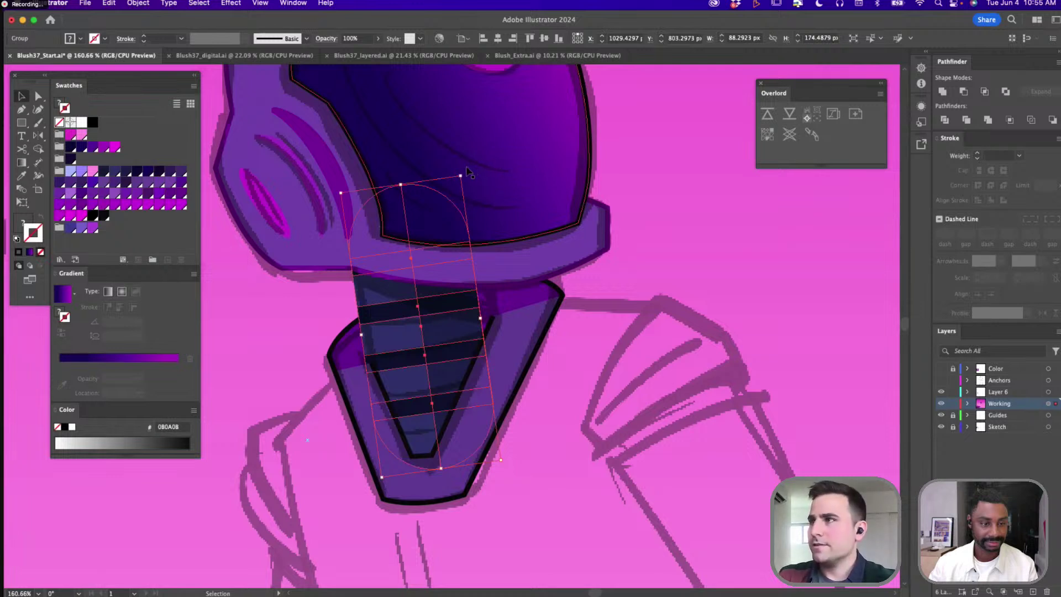
{"action": "left_click_drag", "start_coordinate": [464, 172], "coordinate": [543, 280]}
{"action": "key", "text": "super+z"}
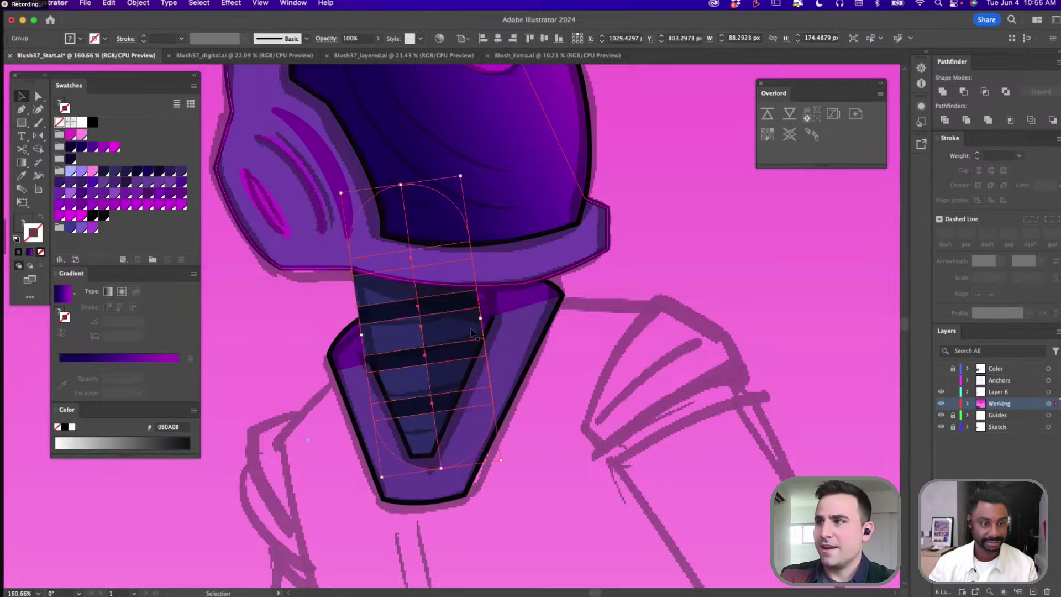
{"action": "left_click", "coordinate": [339, 412]}
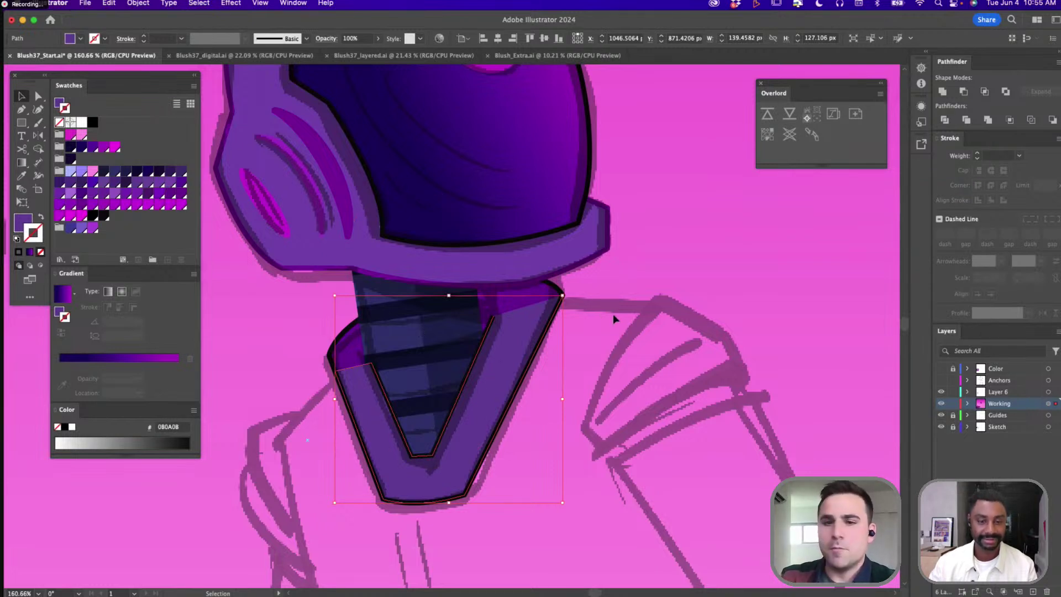
{"action": "scroll", "coordinate": [611, 321], "scroll_direction": "down", "scroll_amount": 1}
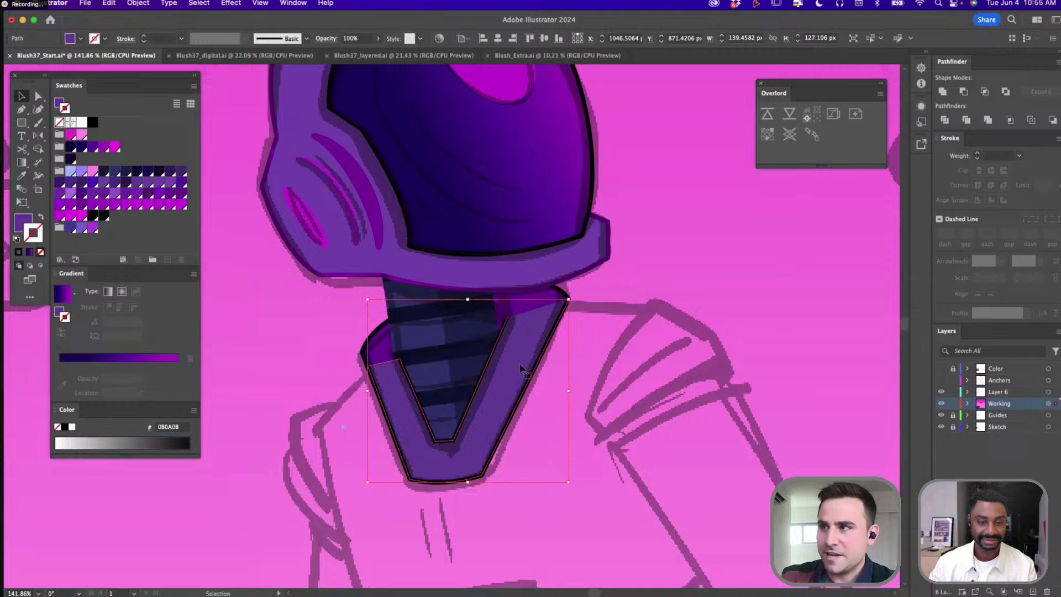
{"action": "left_click", "coordinate": [452, 131]}
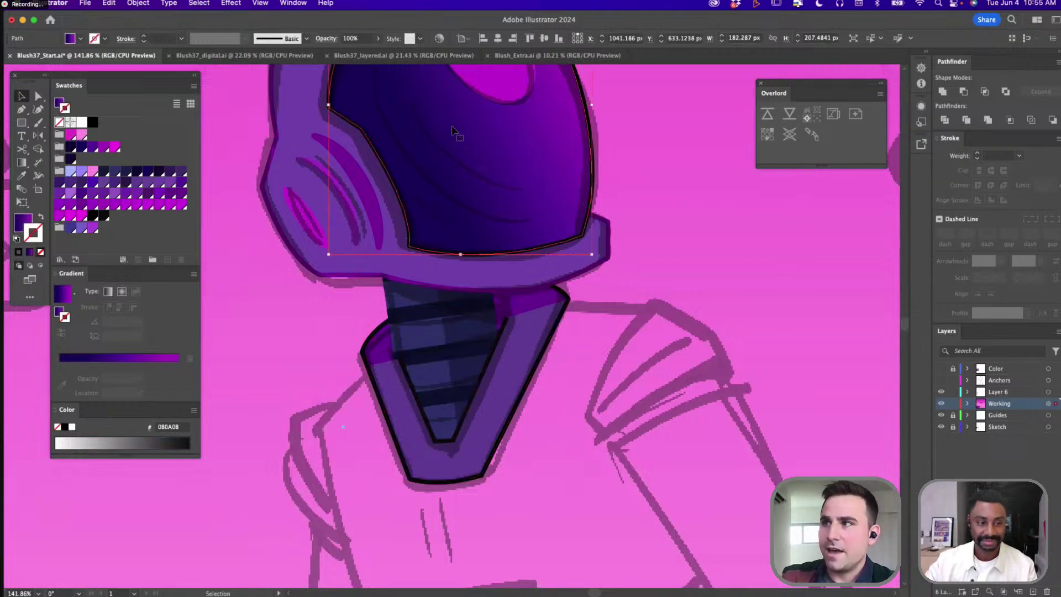
{"action": "left_click", "coordinate": [410, 394]}
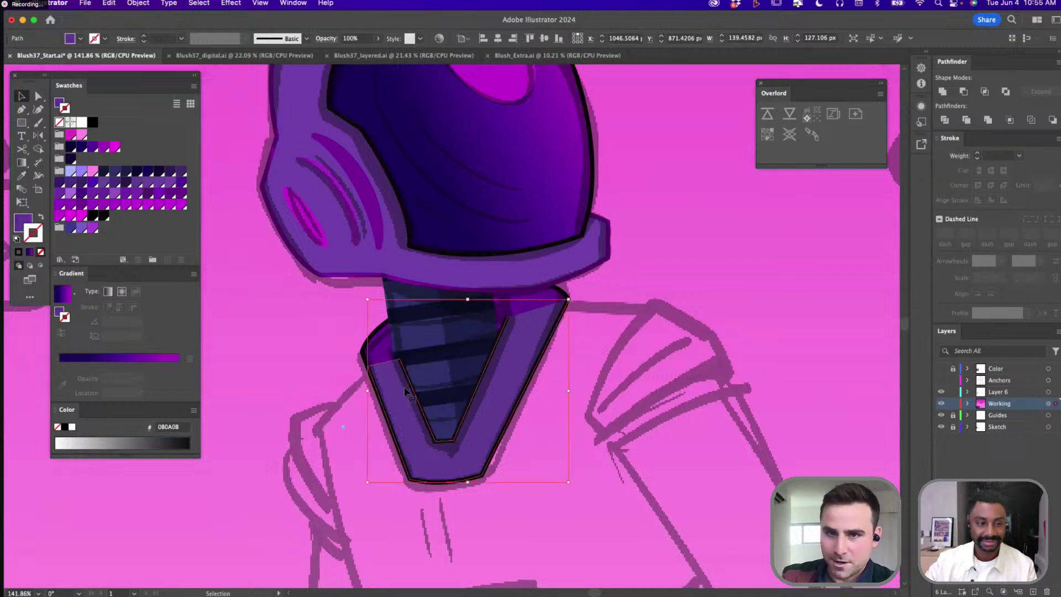
{"action": "left_click", "coordinate": [434, 356]}
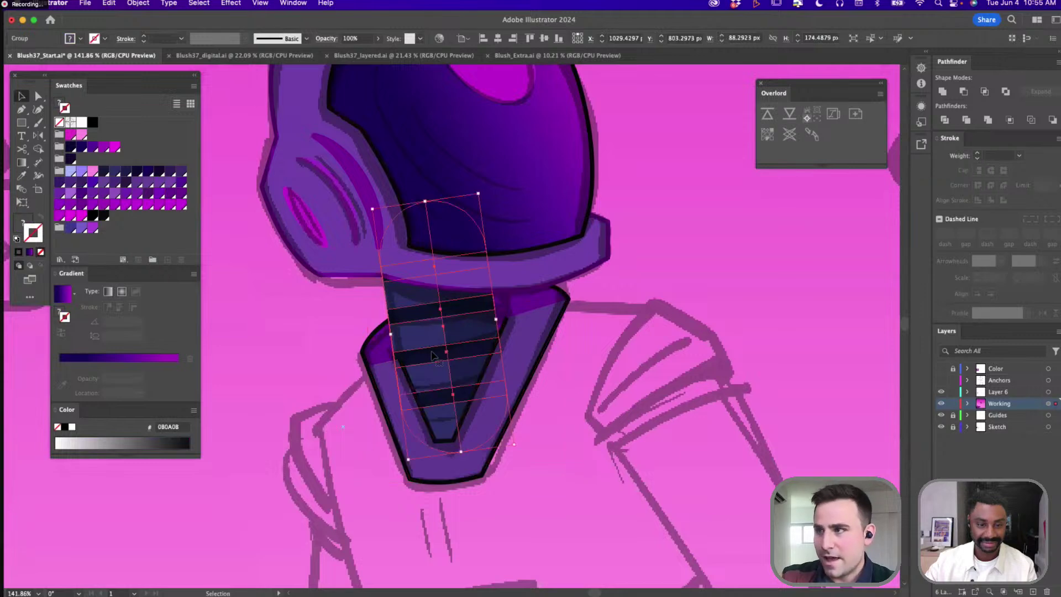
{"action": "left_click", "coordinate": [381, 341]}
Draw a closed shape slightly larger than the visor, following the helmet's lower rim, ear piece and brow up to its front tip
{"action": "scroll", "coordinate": [381, 371], "scroll_direction": "down", "scroll_amount": 5}
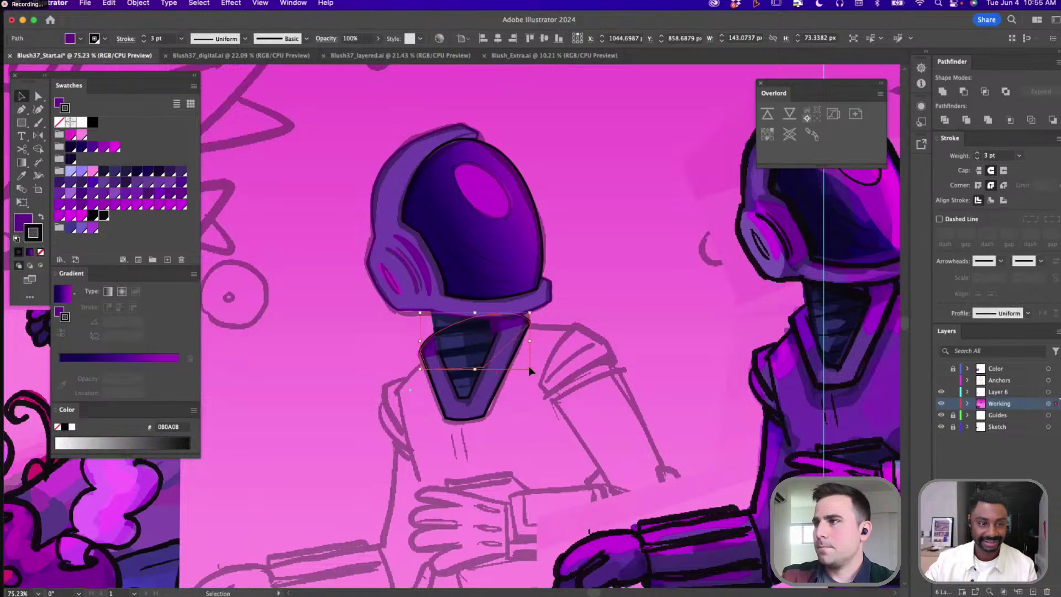
{"action": "scroll", "coordinate": [408, 251], "scroll_direction": "right", "scroll_amount": 2}
{"action": "scroll", "coordinate": [408, 252], "scroll_direction": "up", "scroll_amount": 2}
{"action": "scroll", "coordinate": [408, 252], "scroll_direction": "up", "scroll_amount": 3}
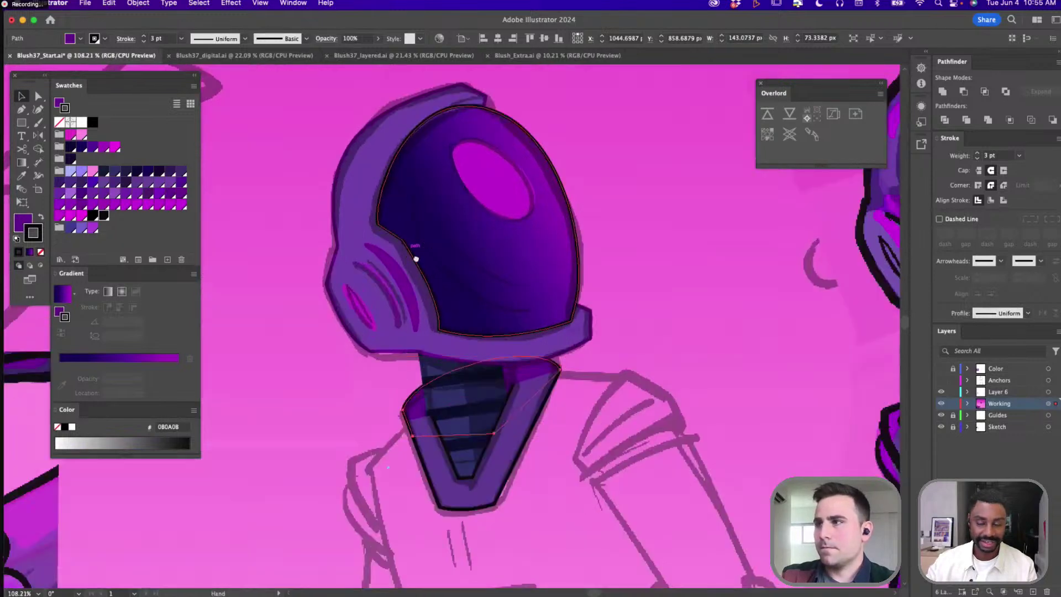
{"action": "key", "text": "p"}
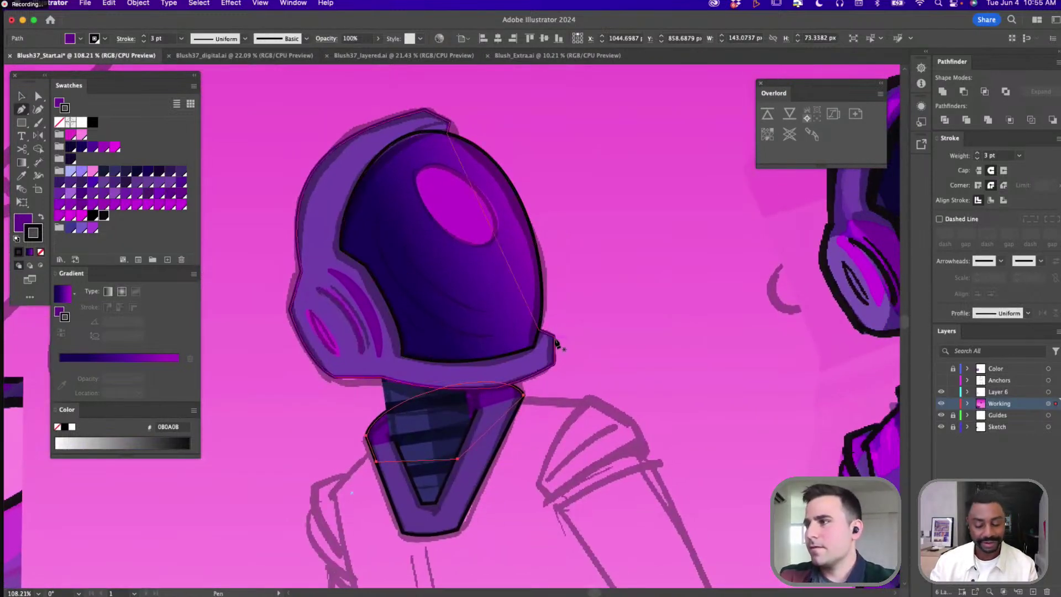
{"action": "left_click_drag", "start_coordinate": [555, 336], "coordinate": [543, 355]}
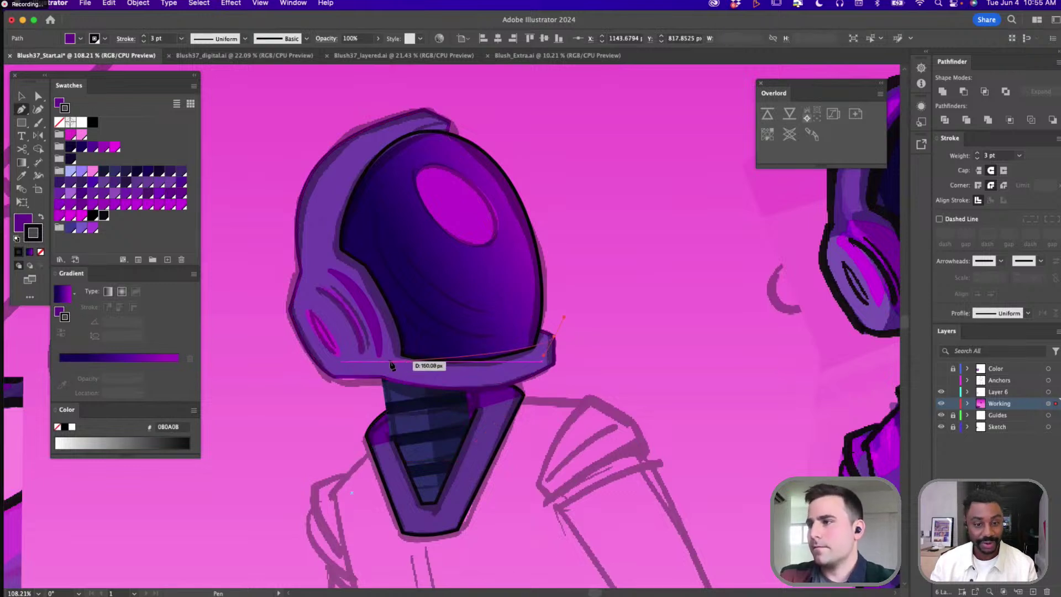
{"action": "left_click_drag", "start_coordinate": [395, 362], "coordinate": [317, 341]}
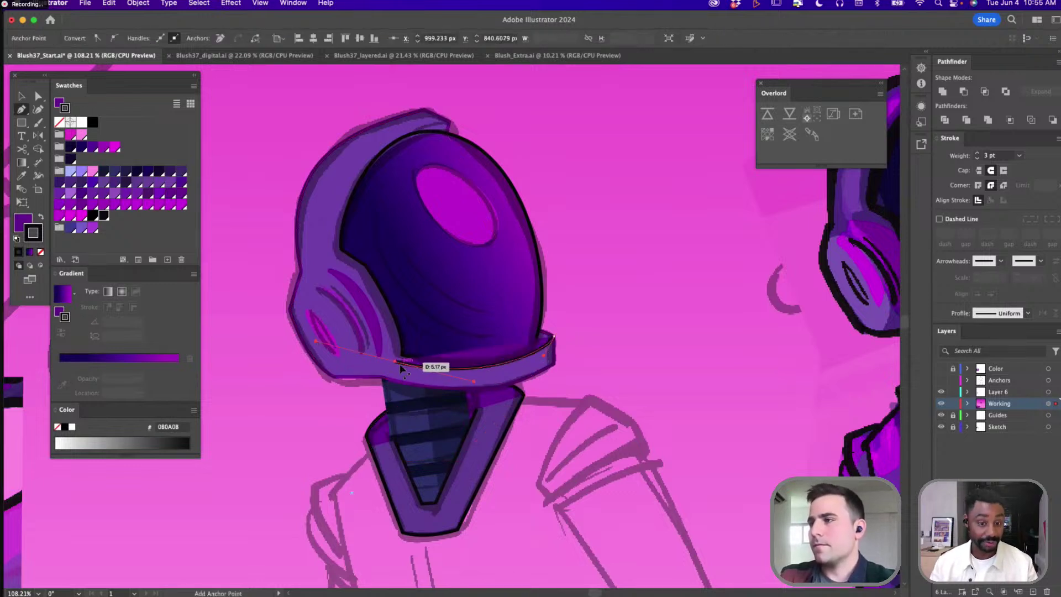
{"action": "left_click_drag", "start_coordinate": [393, 342], "coordinate": [393, 314]}
{"action": "left_click_drag", "start_coordinate": [330, 256], "coordinate": [328, 234]}
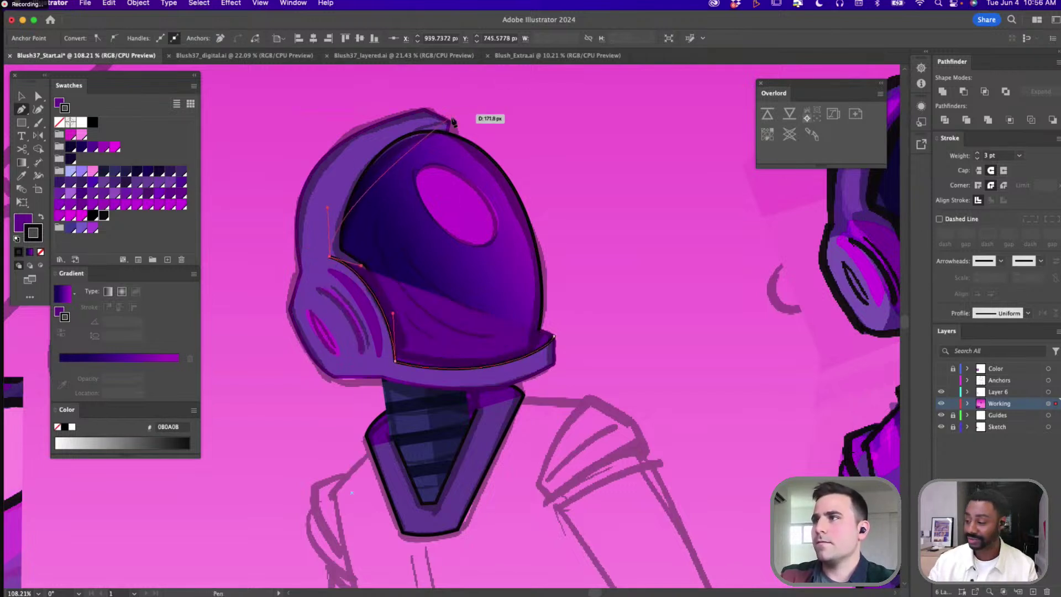
{"action": "left_click_drag", "start_coordinate": [450, 121], "coordinate": [558, 112]}
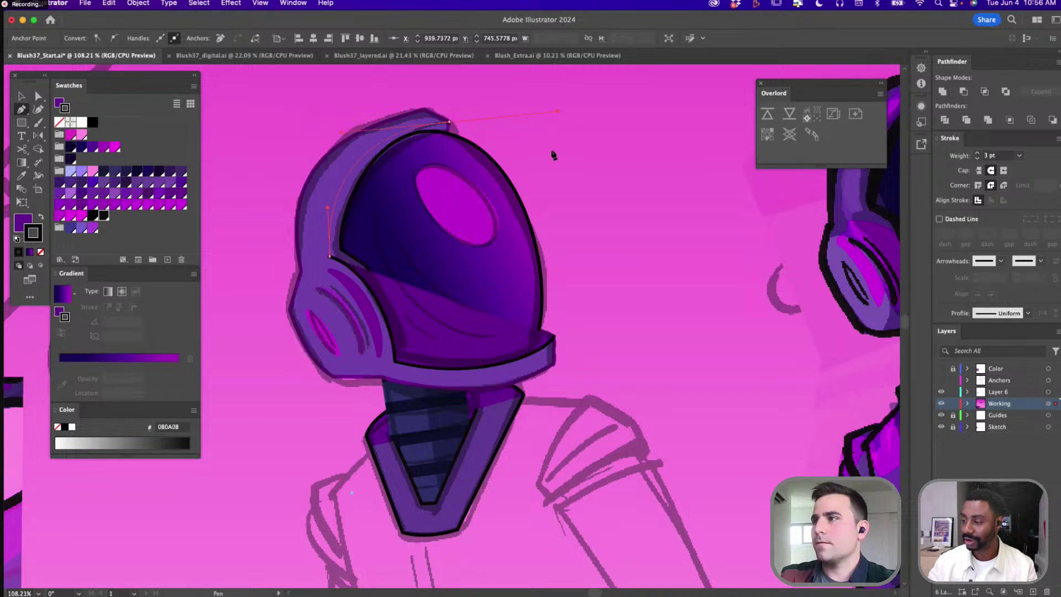
{"action": "left_click", "coordinate": [555, 340]}
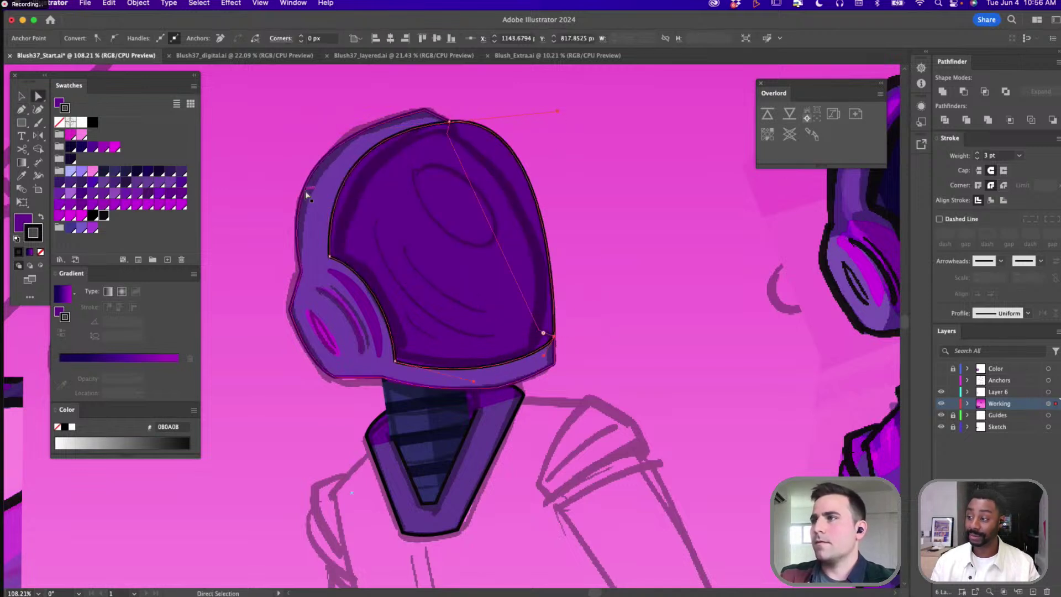
Intersect the new visor-surround shape with the helmet shape and fill the result with near-black (080A08)
{"action": "key", "text": "a"}
{"action": "left_click", "coordinate": [323, 187], "text": "shift"}
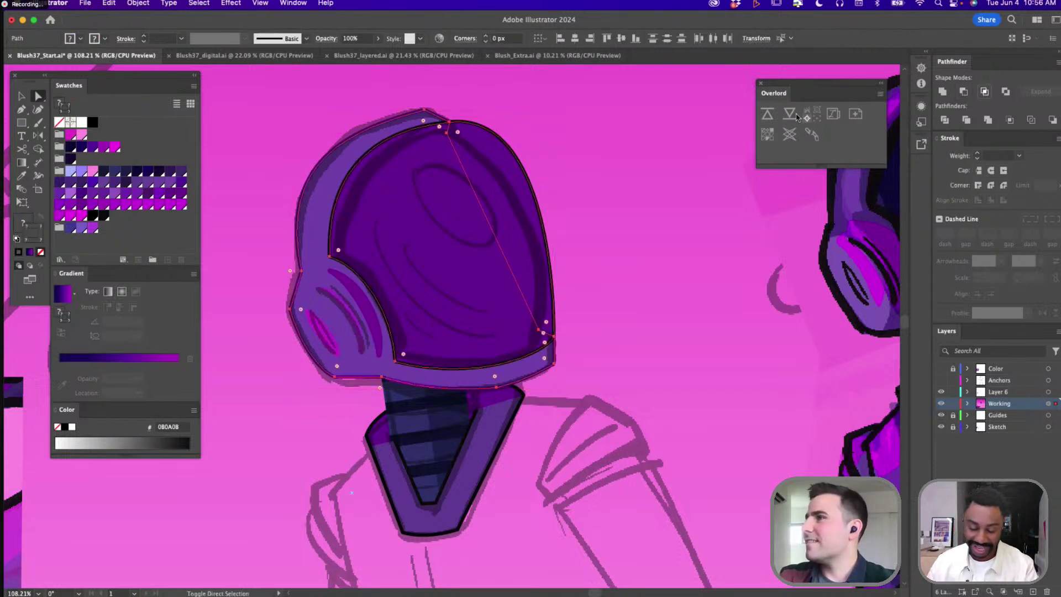
{"action": "left_click", "coordinate": [984, 91]}
{"action": "key", "text": "comma"}
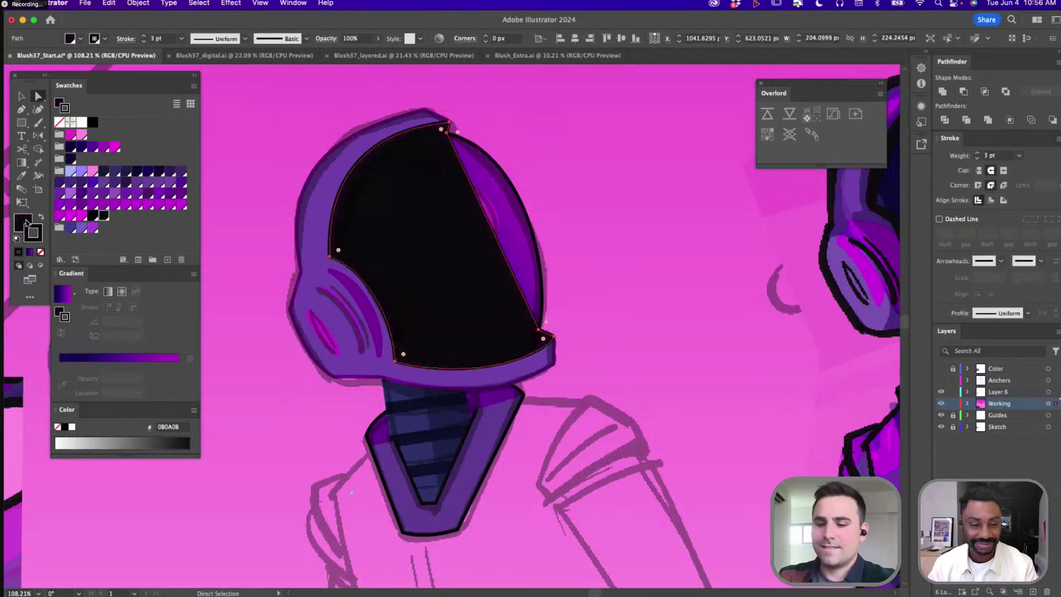
Move the near-black surround shape behind the visor and set its opacity to 50%
{"action": "key", "text": "v"}
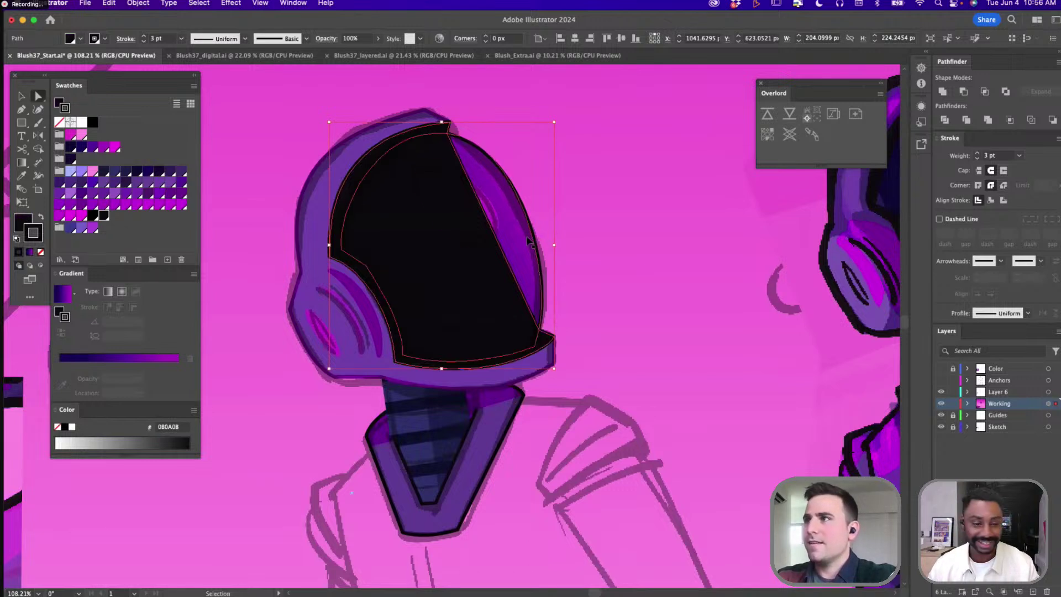
{"action": "key", "text": "super+bracketleft"}
{"action": "key", "text": "a"}
{"action": "key", "text": "5"}
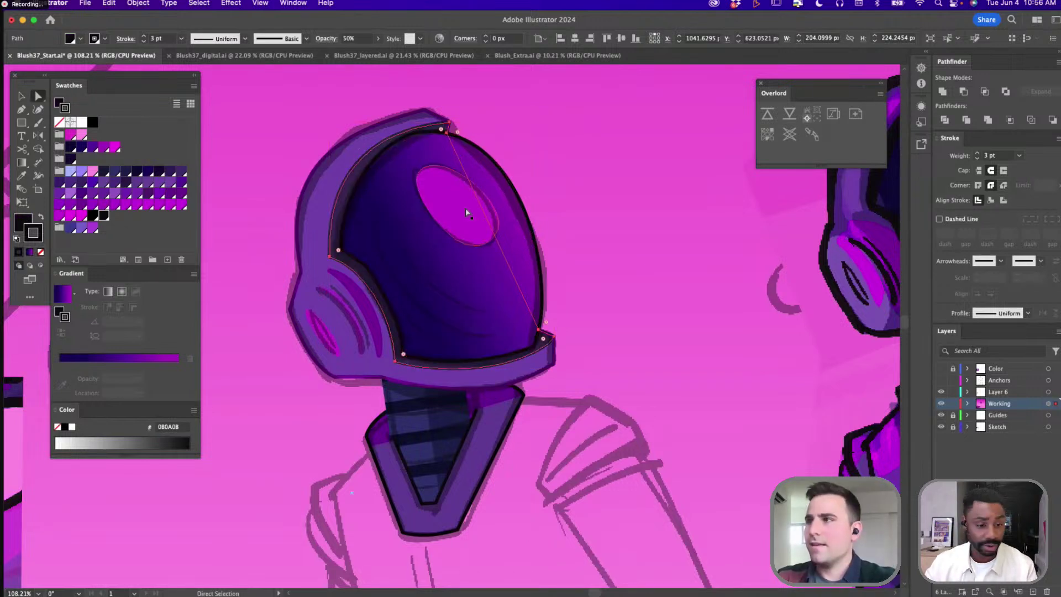
Recolour the helmet outline's stroke with near-black (080A08) and deselect it
{"action": "left_click", "coordinate": [300, 198]}
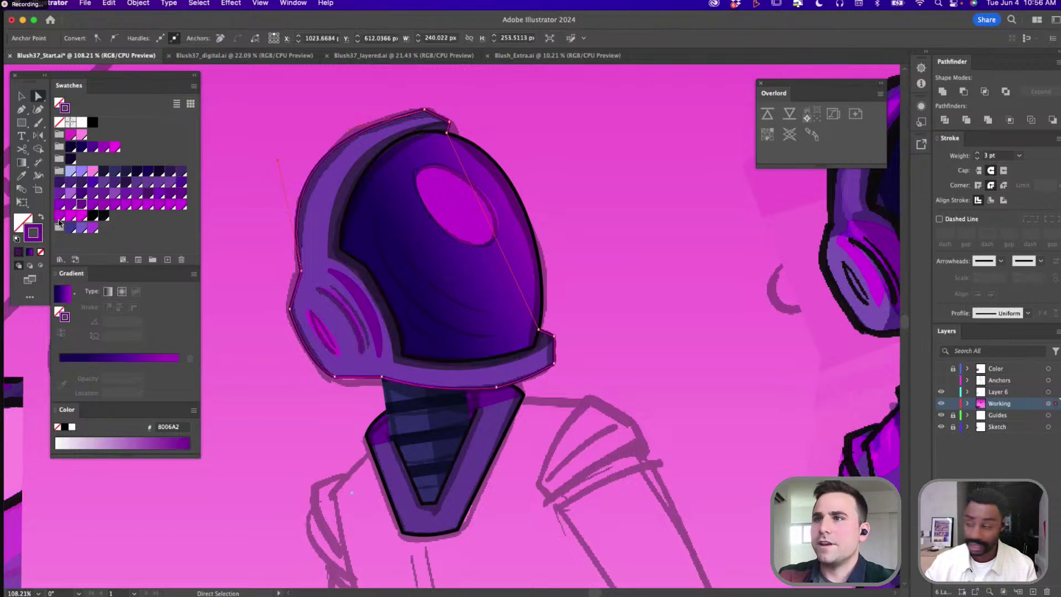
{"action": "left_click", "coordinate": [104, 216]}
{"action": "left_click", "coordinate": [630, 261]}
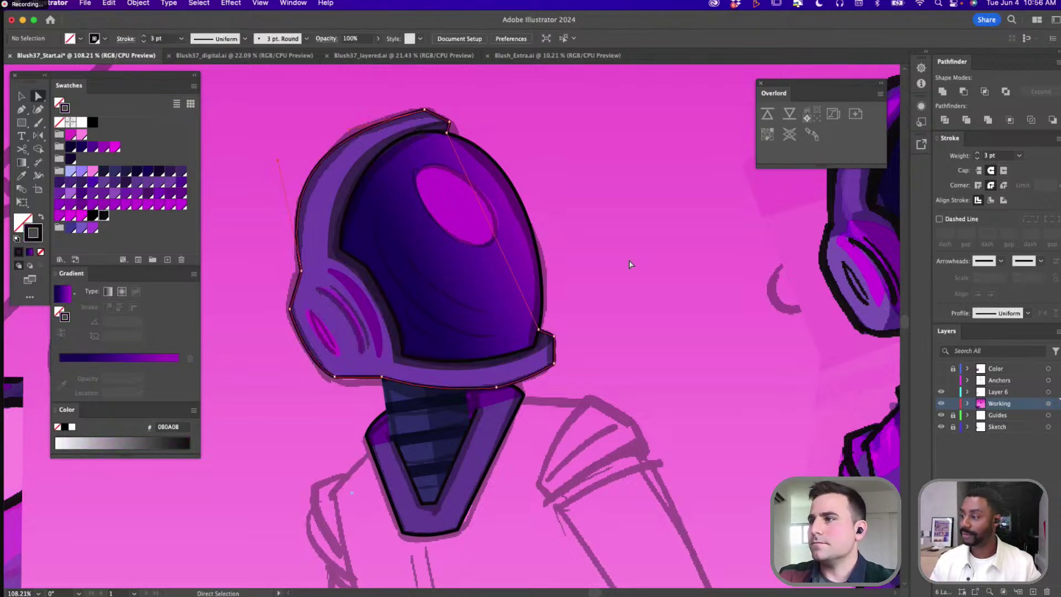
Isolate the neck group and place a duplicate of its rounded base rectangle in front of the stripes
{"action": "scroll", "coordinate": [626, 258], "scroll_direction": "down", "scroll_amount": 3}
{"action": "scroll", "coordinate": [571, 276], "scroll_direction": "right", "scroll_amount": 3}
{"action": "key", "text": "v"}
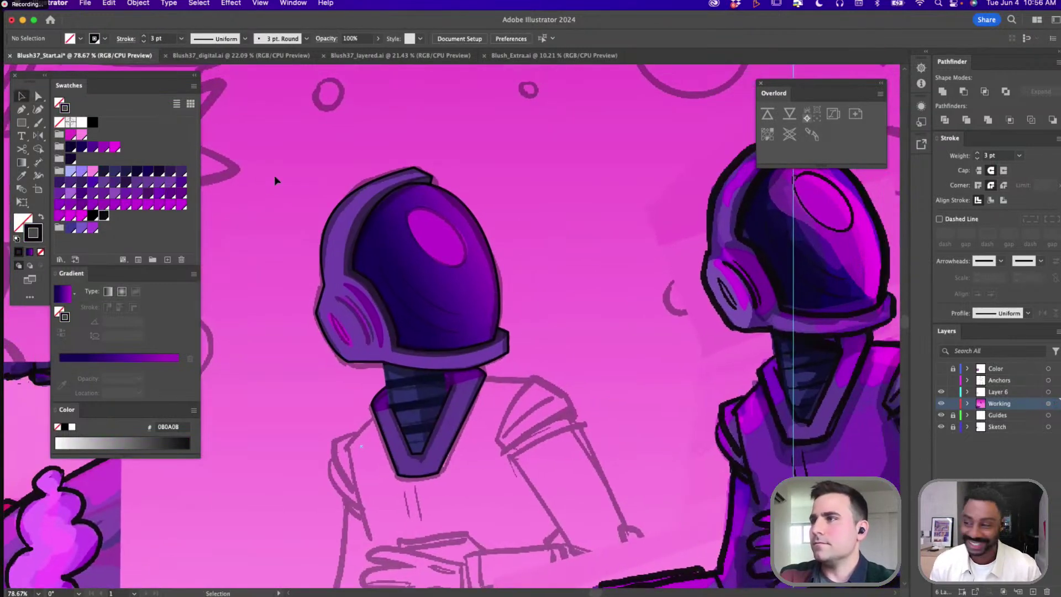
{"action": "left_click_drag", "start_coordinate": [274, 176], "coordinate": [549, 349]}
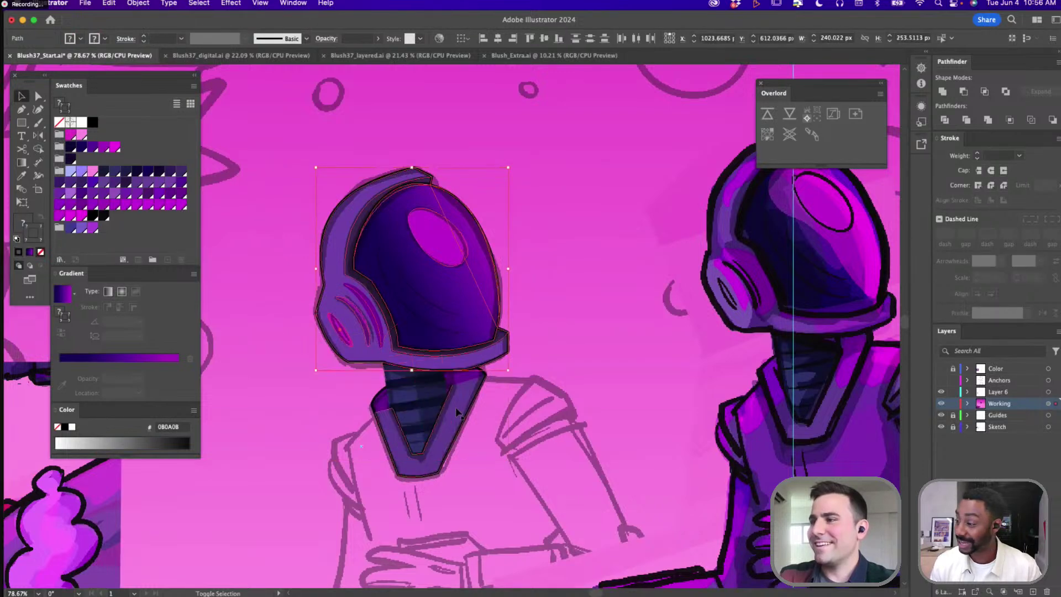
{"action": "left_click", "coordinate": [441, 410]}
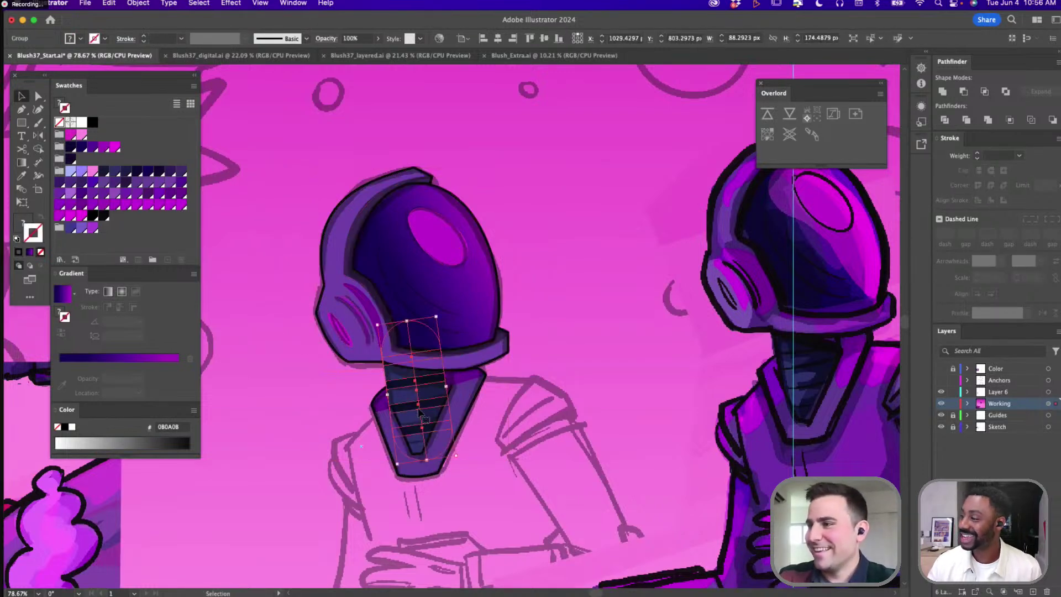
{"action": "double_click", "coordinate": [413, 399]}
{"action": "key", "text": "a"}
{"action": "left_click", "coordinate": [409, 398]}
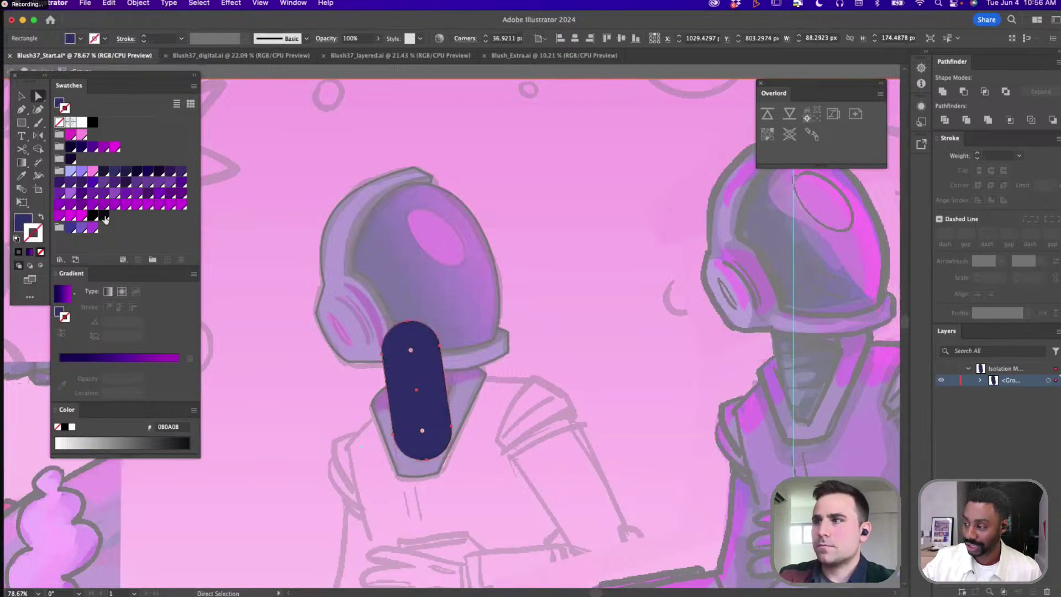
Turn the neck duplicate into an unfilled outline with a 3 pt near-black (080A08) stroke, round caps and round joins, then leave isolation
{"action": "key", "text": "shift+x"}
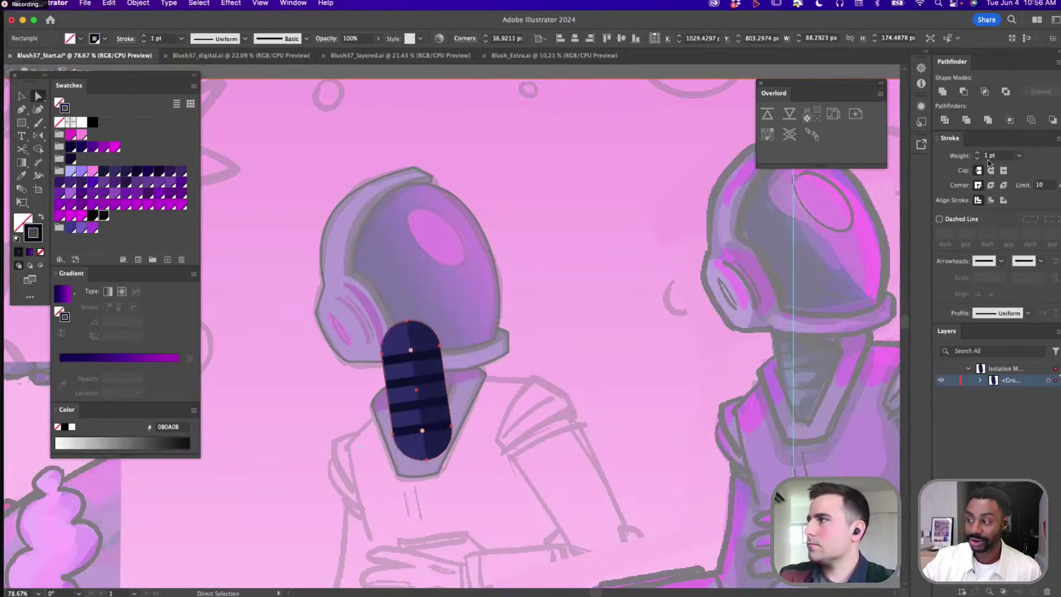
{"action": "left_click", "coordinate": [992, 170]}
{"action": "left_click", "coordinate": [991, 185]}
{"action": "left_click", "coordinate": [977, 155]}
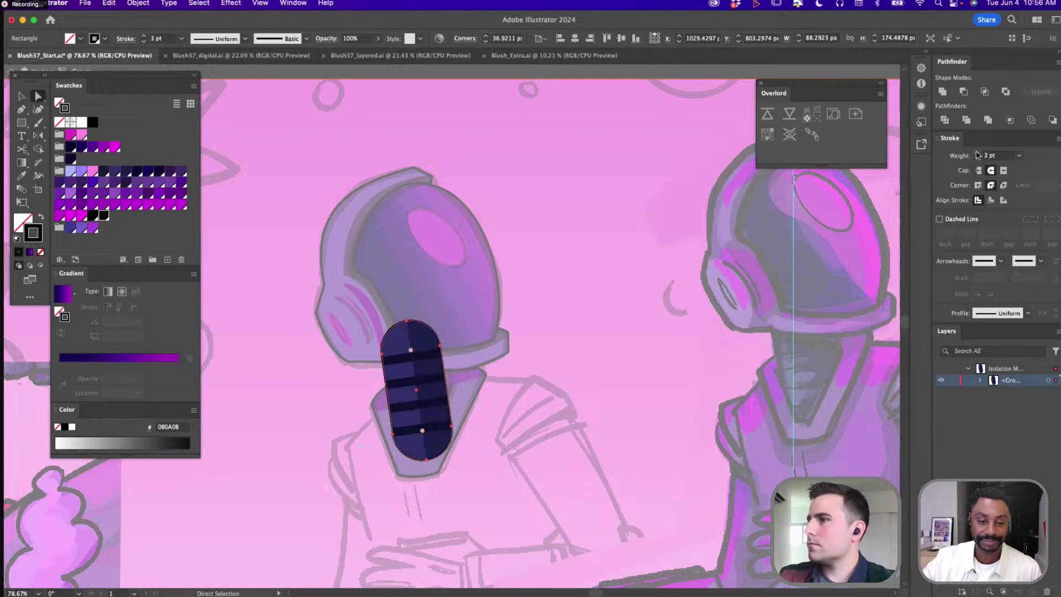
{"action": "left_click", "coordinate": [977, 155]}
{"action": "double_click", "coordinate": [557, 180]}
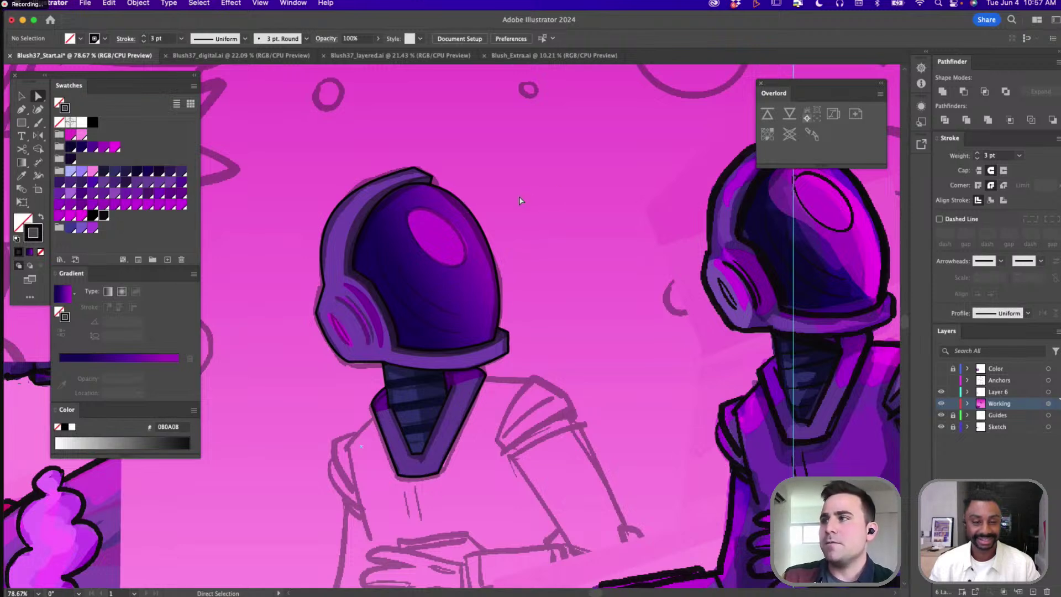
Select all the helmet pieces without the neck and collar and group them
{"action": "scroll", "coordinate": [520, 200], "scroll_direction": "down", "scroll_amount": 5}
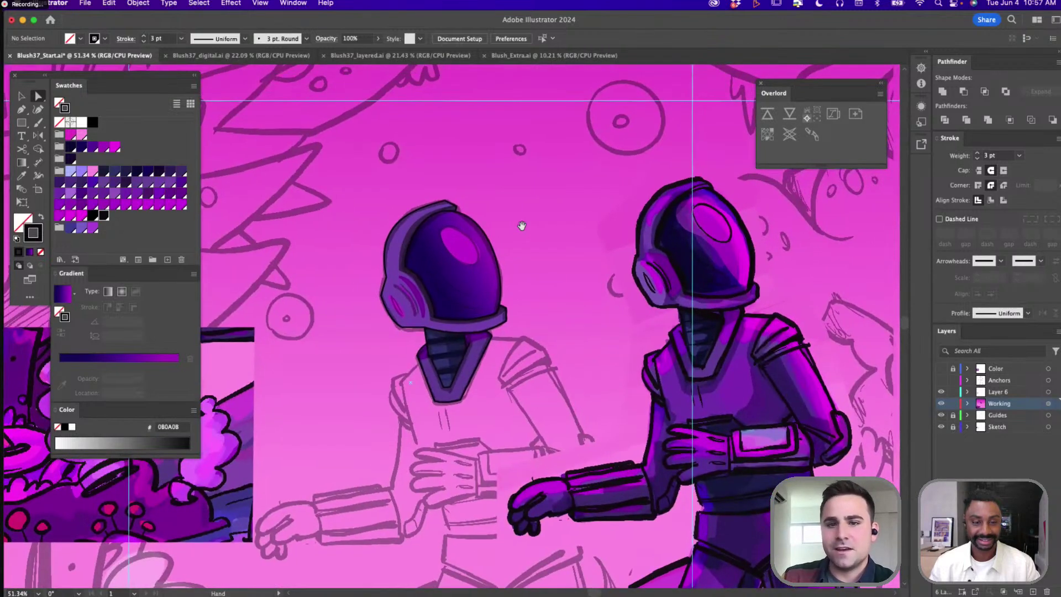
{"action": "key", "text": "v"}
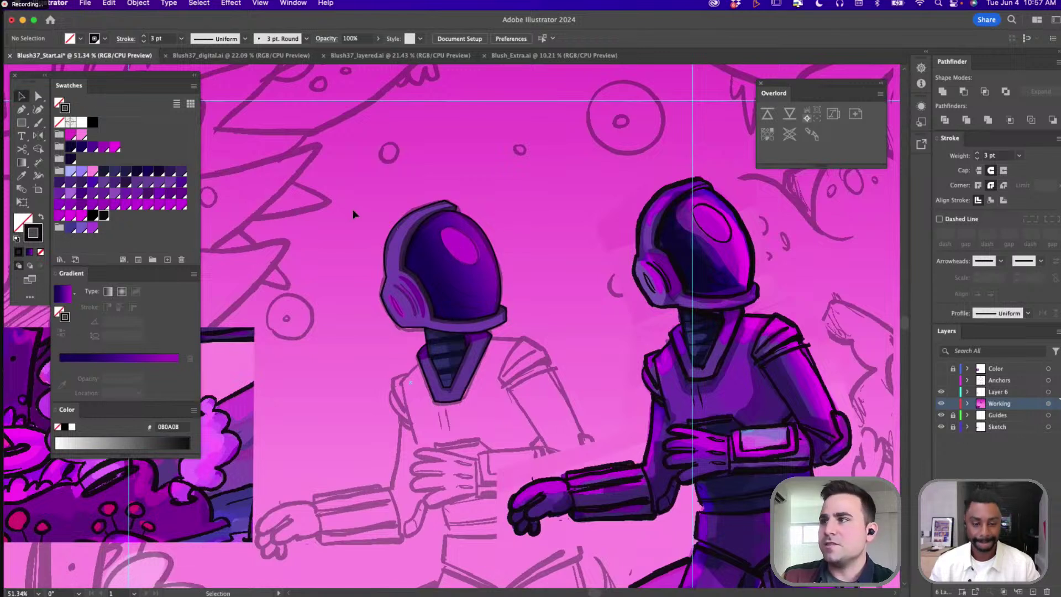
{"action": "left_click_drag", "start_coordinate": [352, 210], "coordinate": [526, 324]}
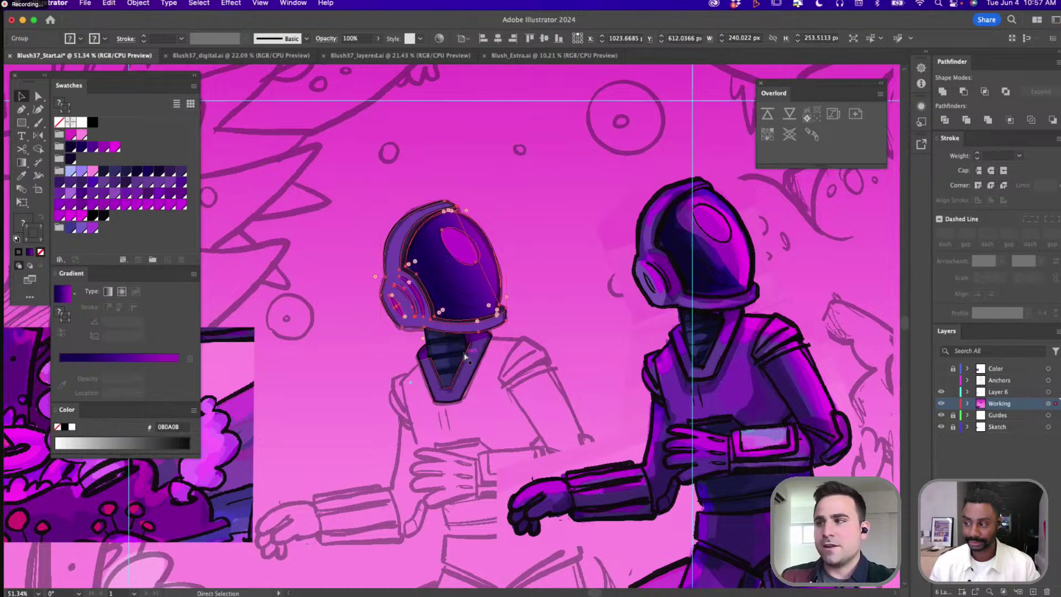
{"action": "key", "text": "space"}
{"action": "scroll", "coordinate": [570, 376], "scroll_direction": "down", "scroll_amount": 2}
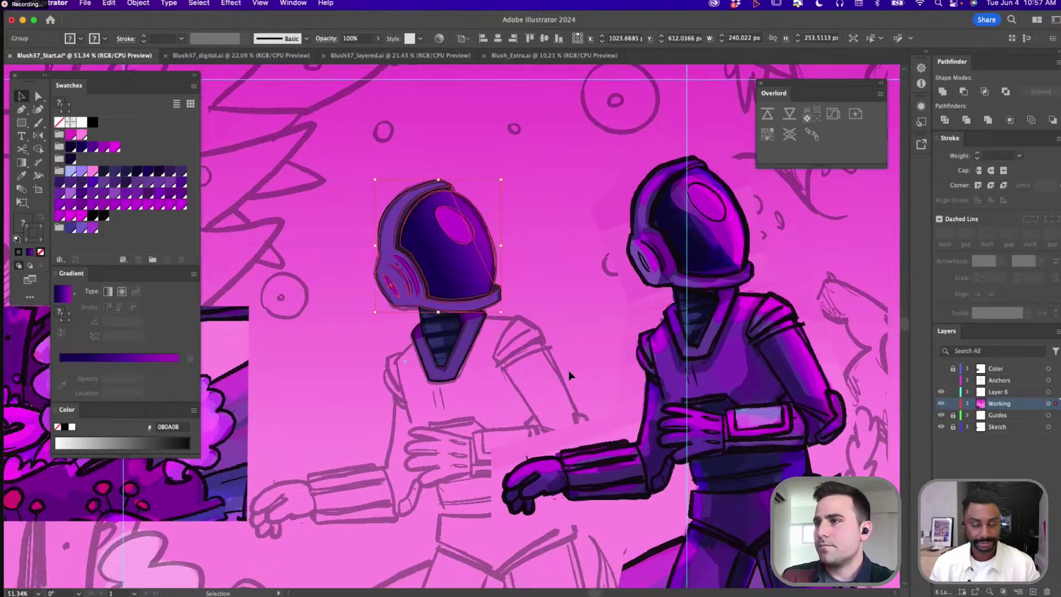
{"action": "scroll", "coordinate": [558, 347], "scroll_direction": "down", "scroll_amount": 3}
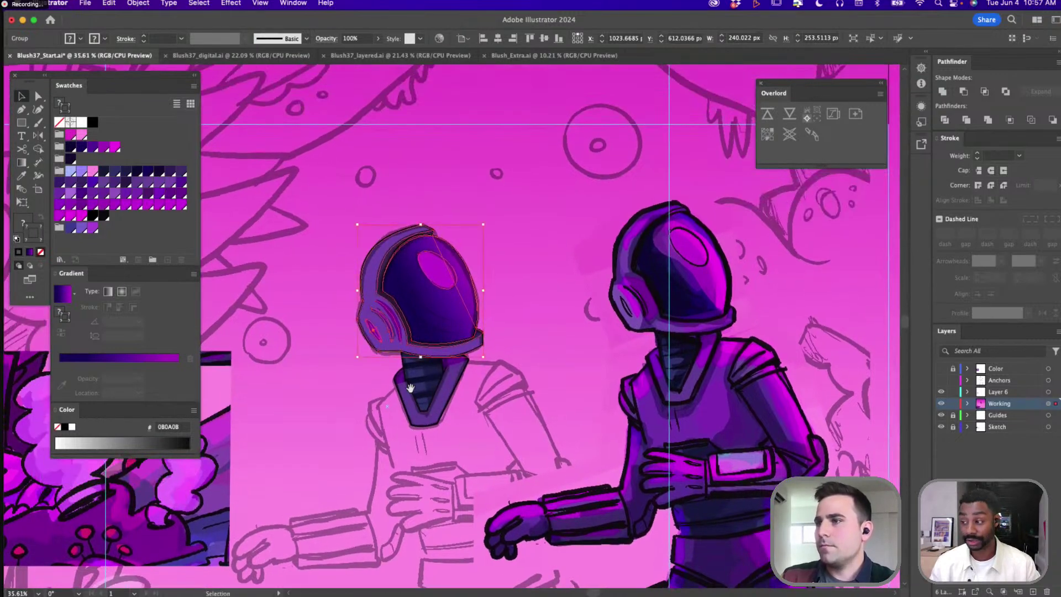
Look over the foreground mound with its flower and red berry clusters beside the painted reference
{"action": "scroll", "coordinate": [427, 424], "scroll_direction": "down", "scroll_amount": 5}
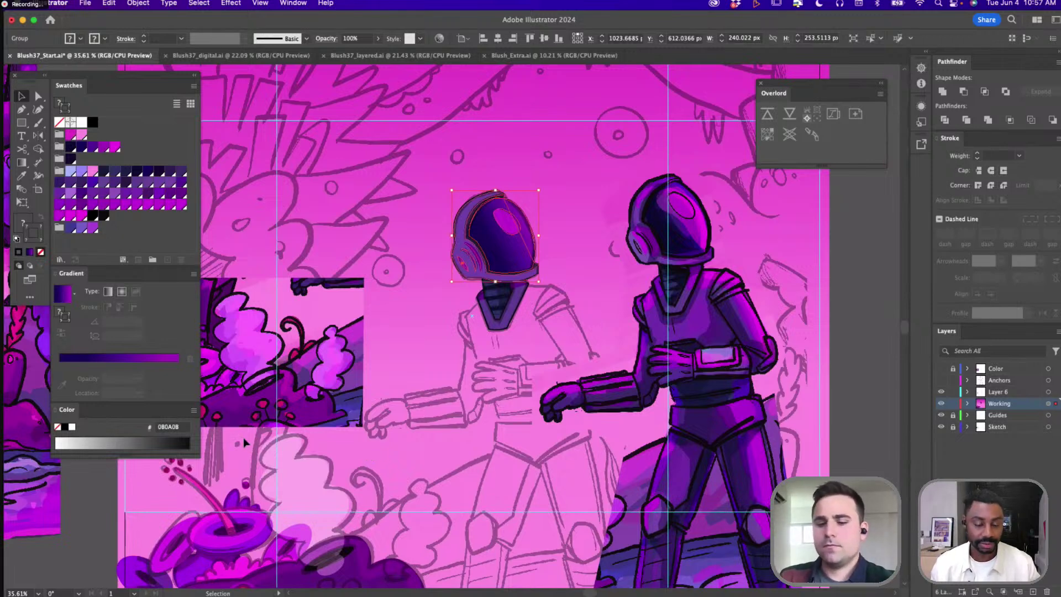
{"action": "scroll", "coordinate": [265, 448], "scroll_direction": "down", "scroll_amount": 3}
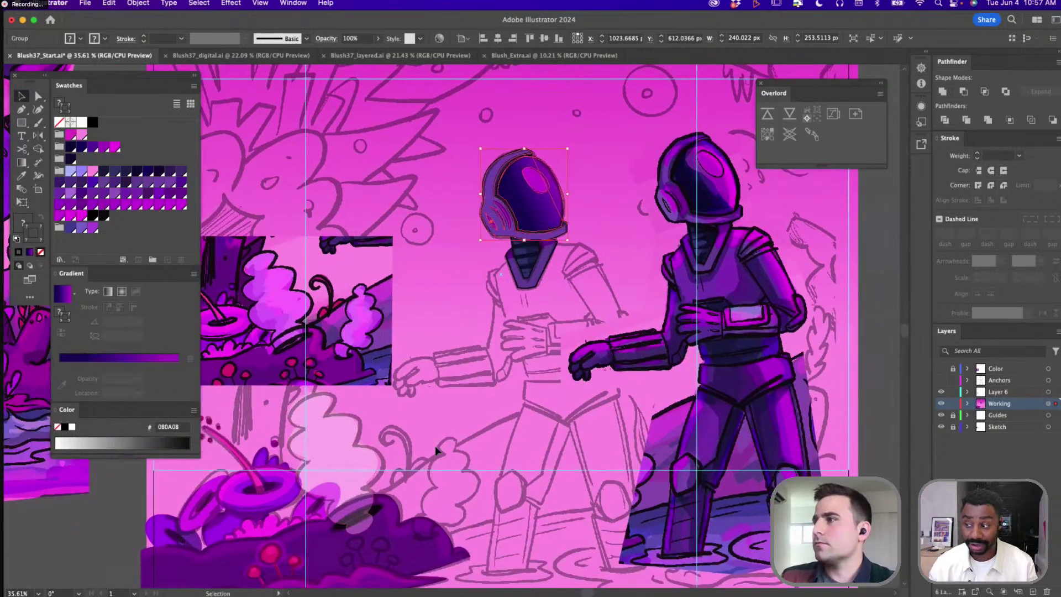
{"action": "scroll", "coordinate": [435, 445], "scroll_direction": "up", "scroll_amount": 3}
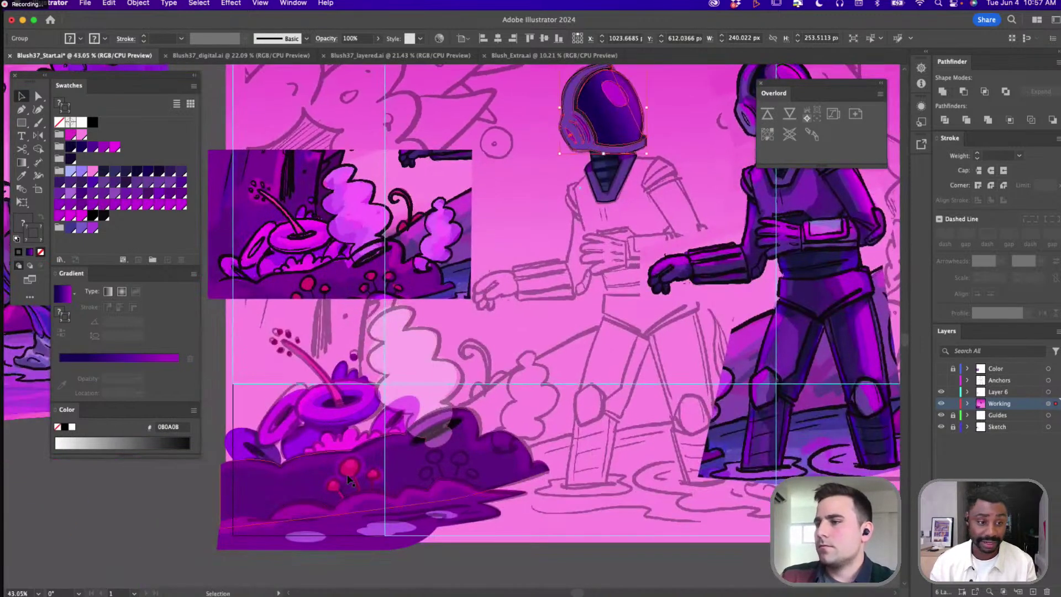
{"action": "scroll", "coordinate": [348, 480], "scroll_direction": "up", "scroll_amount": 4}
{"action": "left_click", "coordinate": [354, 467]}
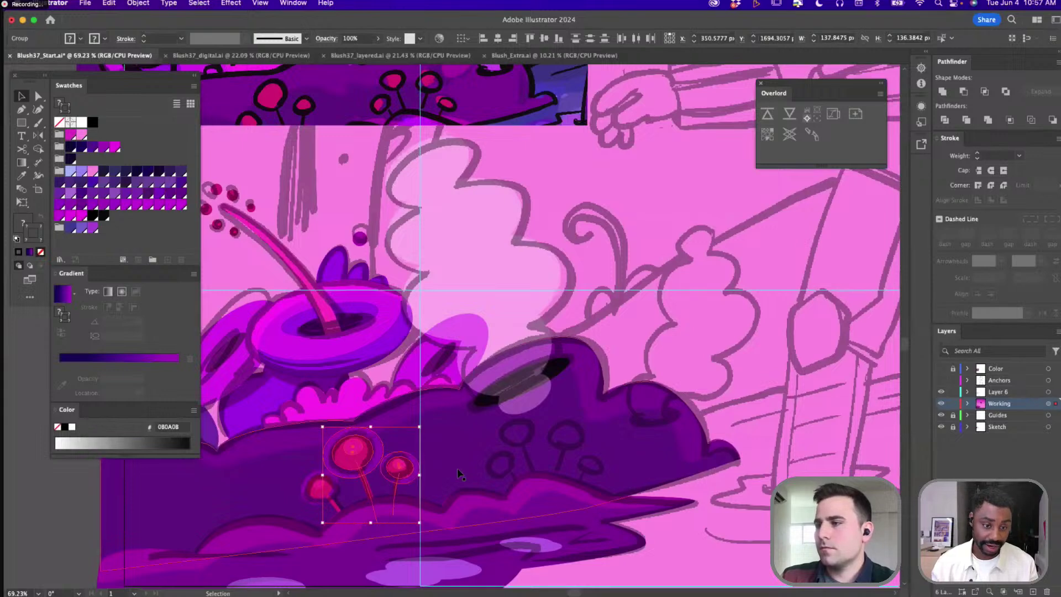
{"action": "scroll", "coordinate": [498, 487], "scroll_direction": "down", "scroll_amount": 5}
{"action": "scroll", "coordinate": [495, 502], "scroll_direction": "up", "scroll_amount": 2}
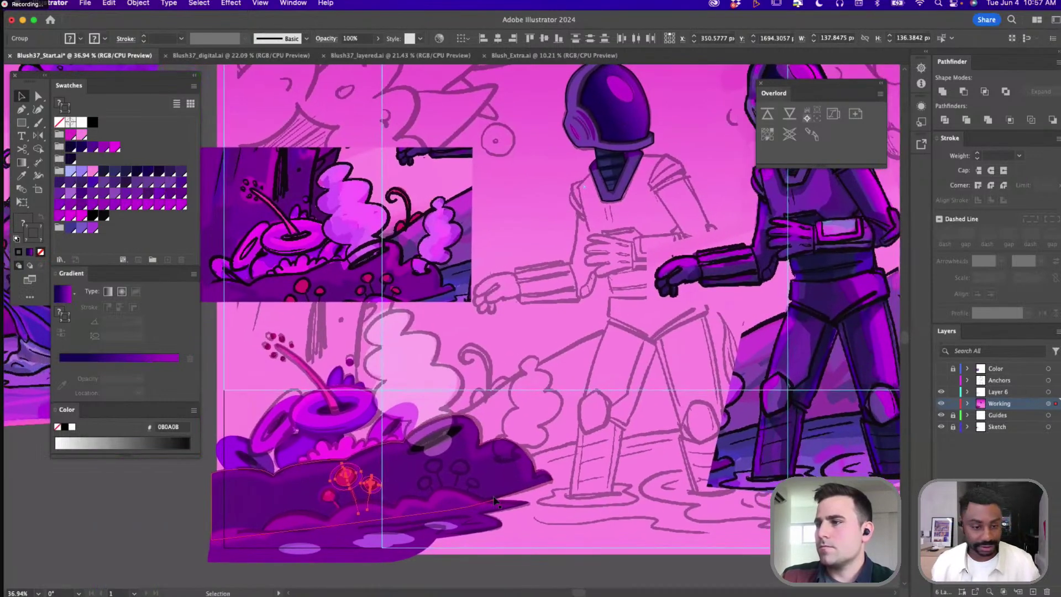
{"action": "scroll", "coordinate": [495, 502], "scroll_direction": "up", "scroll_amount": 2}
Draw a closed, wavy-topped shape around the flower's base, from the mound's left edge to beneath the smoke plume
{"action": "key", "text": "p"}
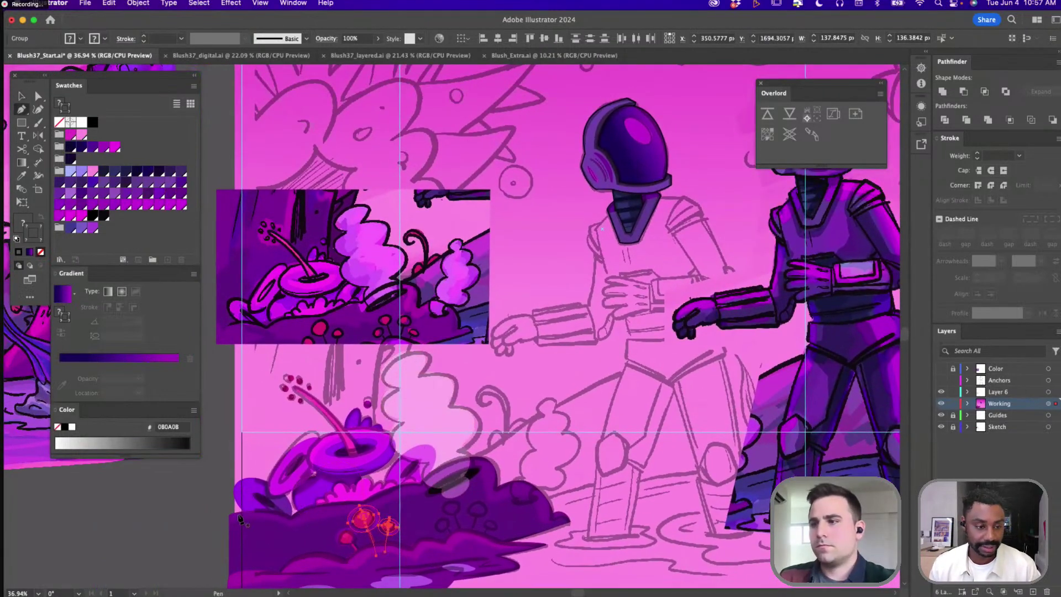
{"action": "left_click_drag", "start_coordinate": [228, 516], "coordinate": [229, 497]}
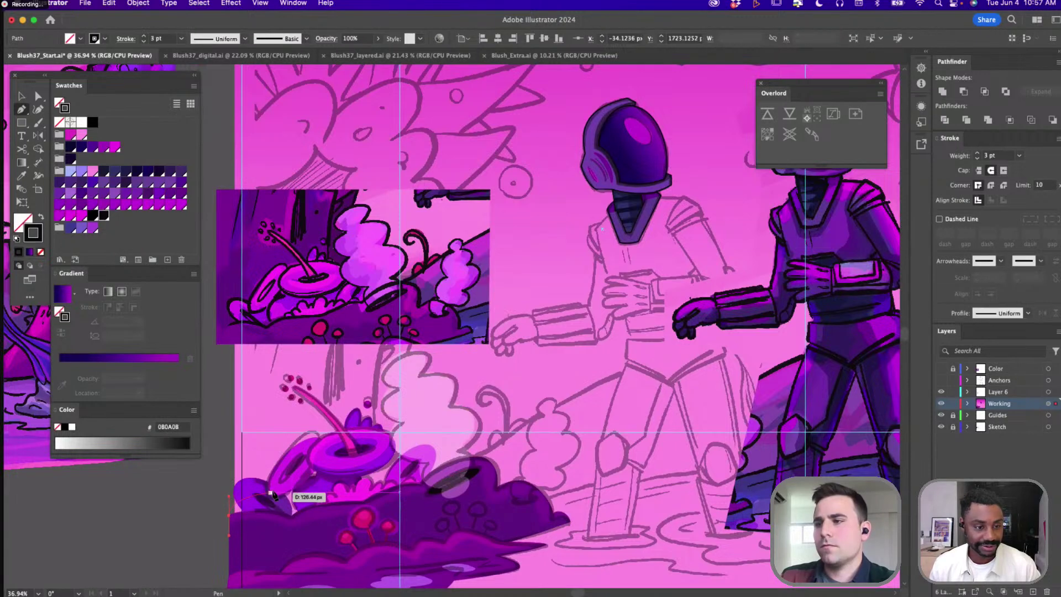
{"action": "left_click", "coordinate": [272, 491]}
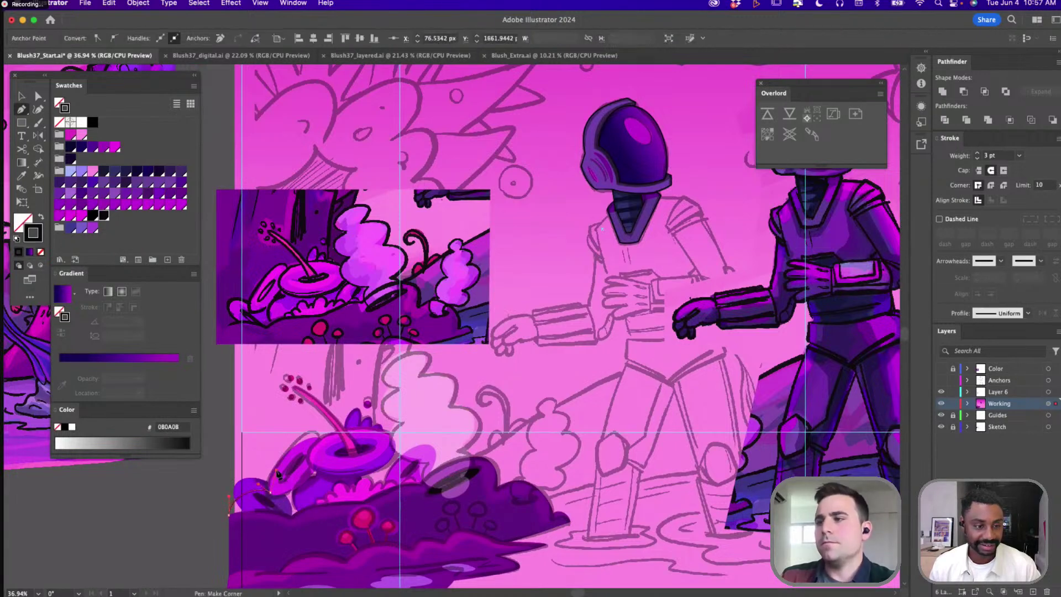
{"action": "left_click_drag", "start_coordinate": [334, 466], "coordinate": [352, 484]}
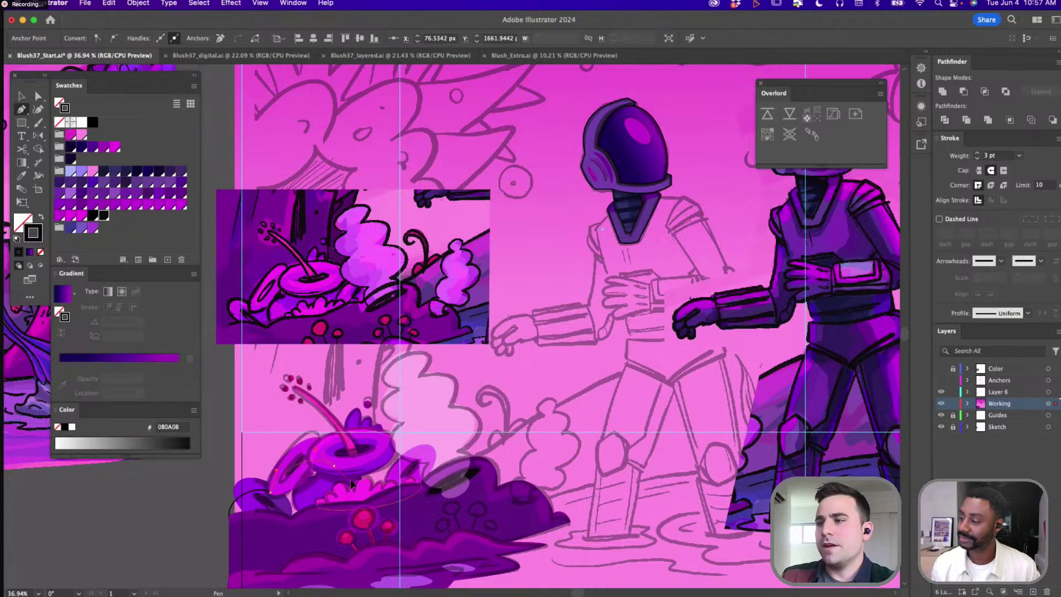
{"action": "left_click", "coordinate": [339, 455]}
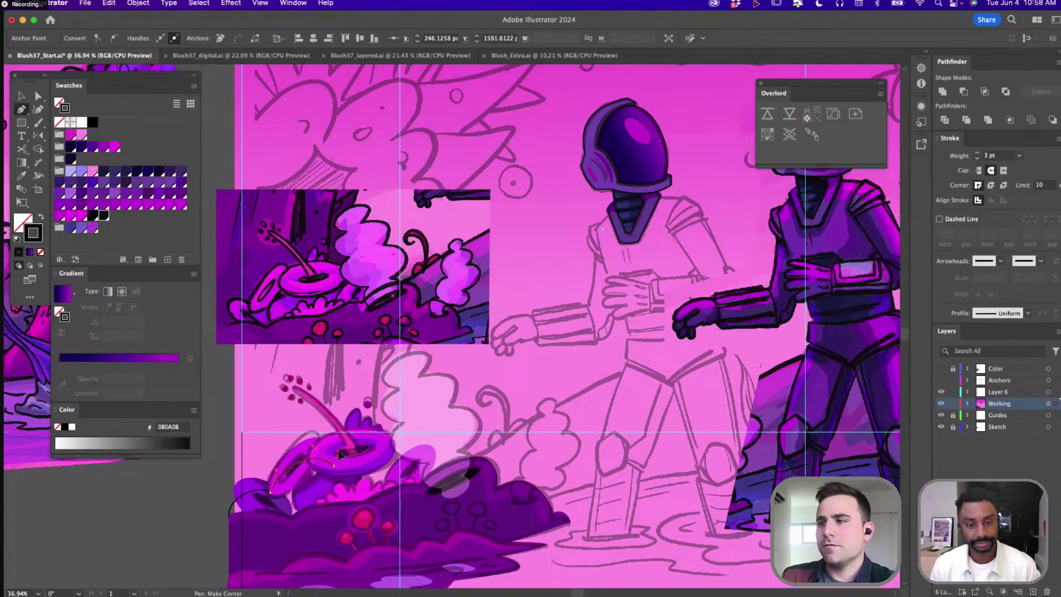
{"action": "left_click_drag", "start_coordinate": [339, 455], "coordinate": [224, 497]}
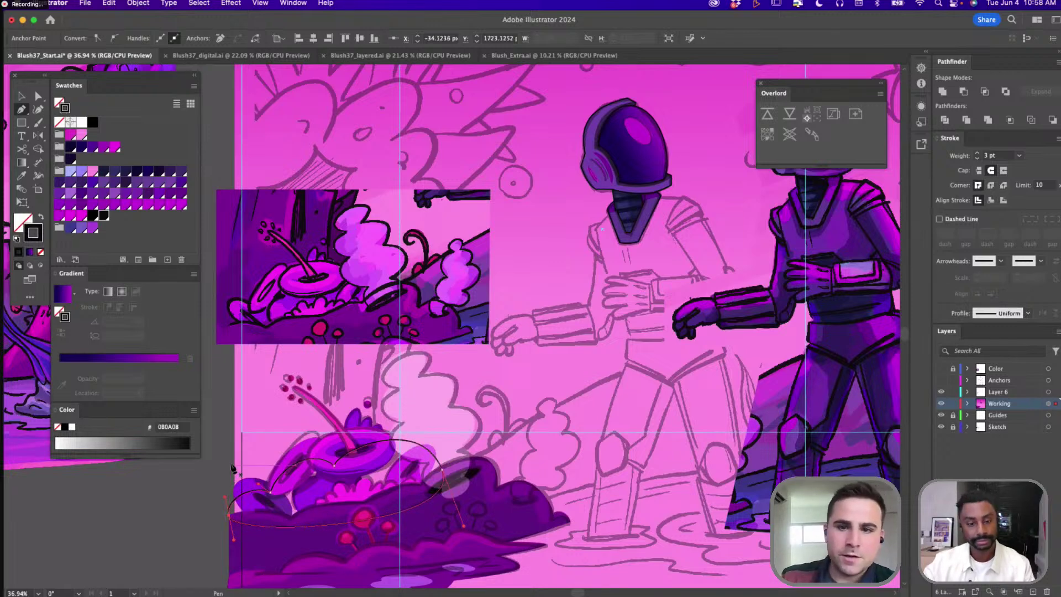
Fill the new shape with a sampled bright purple, remove its stroke and move it behind the flower and petals
{"action": "key", "text": "i"}
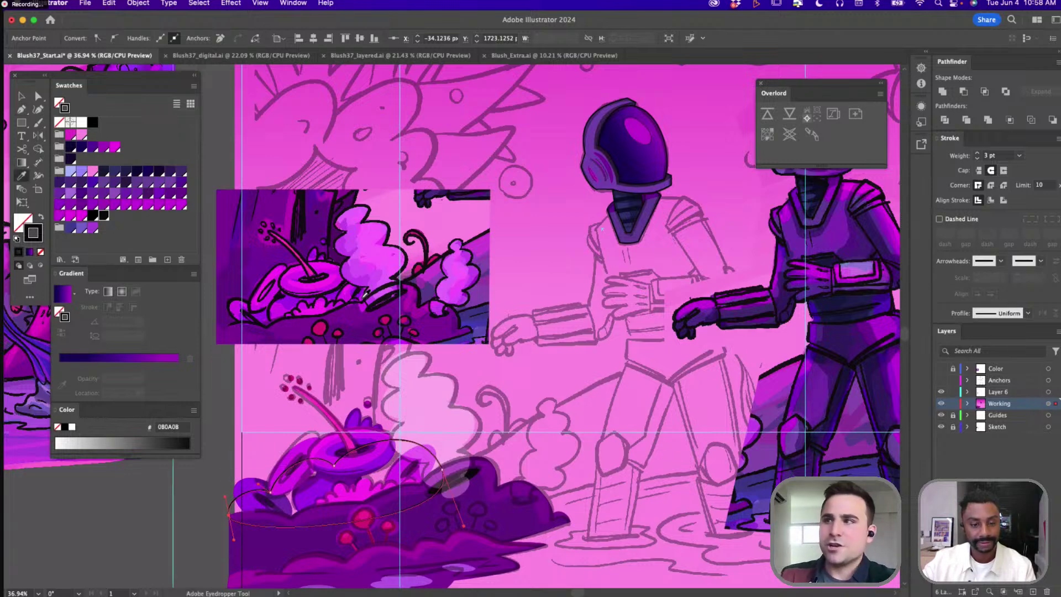
{"action": "left_click", "coordinate": [466, 475]}
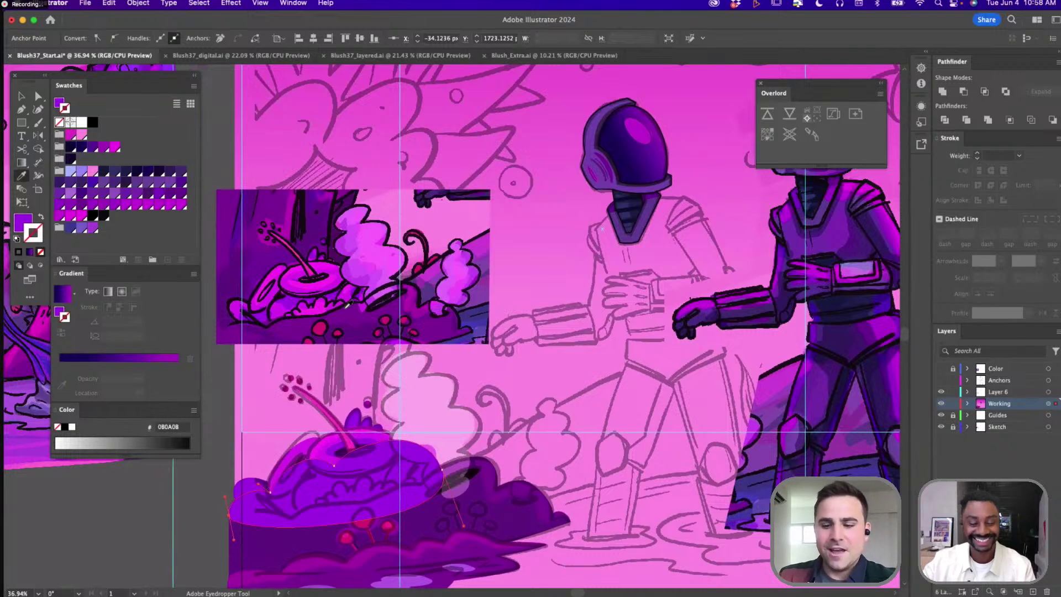
{"action": "left_click", "coordinate": [338, 312]}
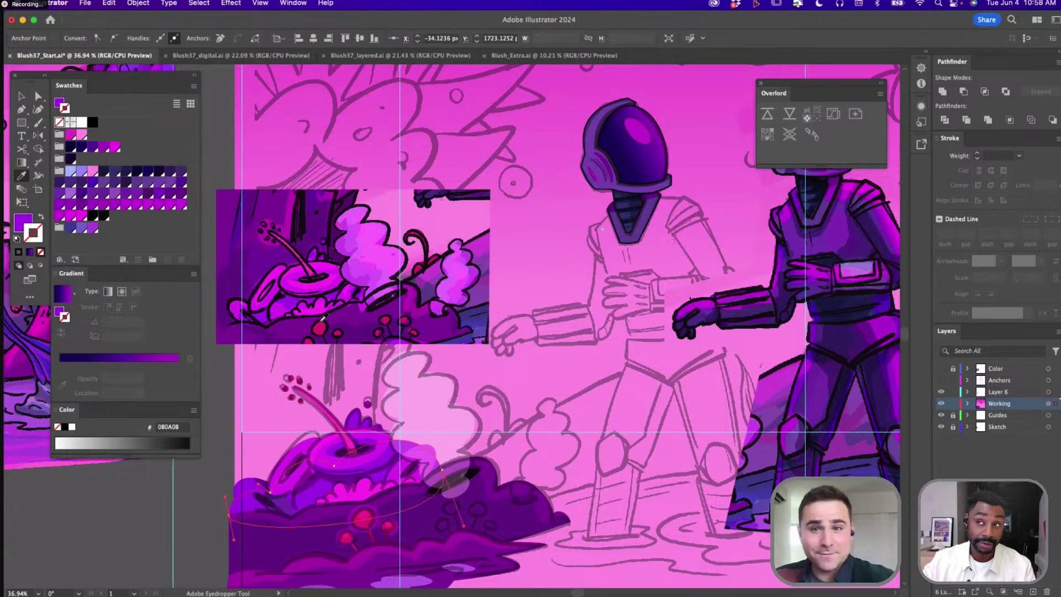
{"action": "key", "text": "v"}
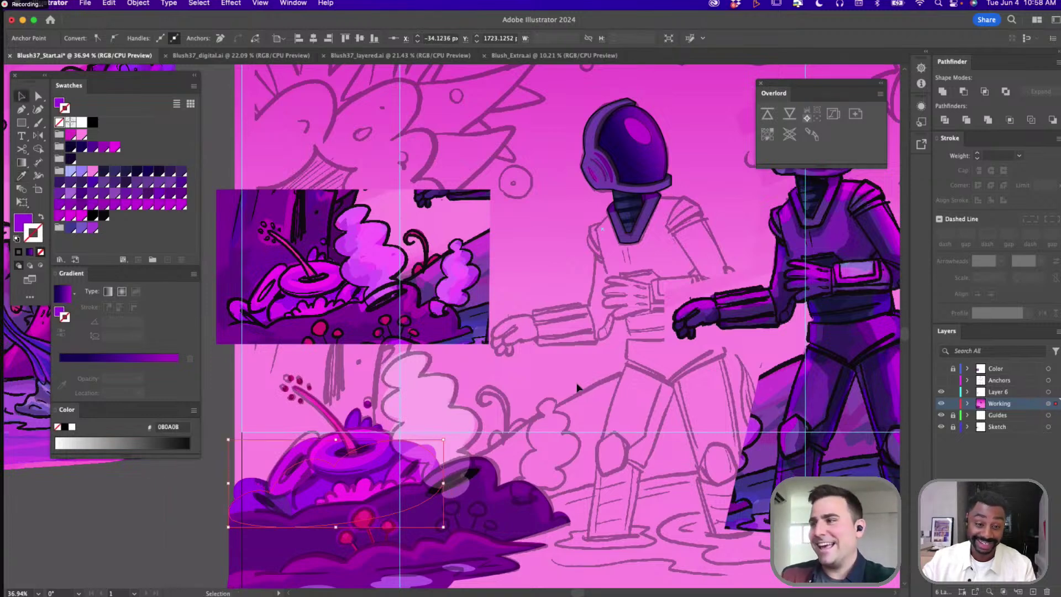
{"action": "left_click", "coordinate": [542, 412]}
Isolate the purple backing shape behind the flower and delete it
{"action": "scroll", "coordinate": [542, 412], "scroll_direction": "down", "scroll_amount": 3}
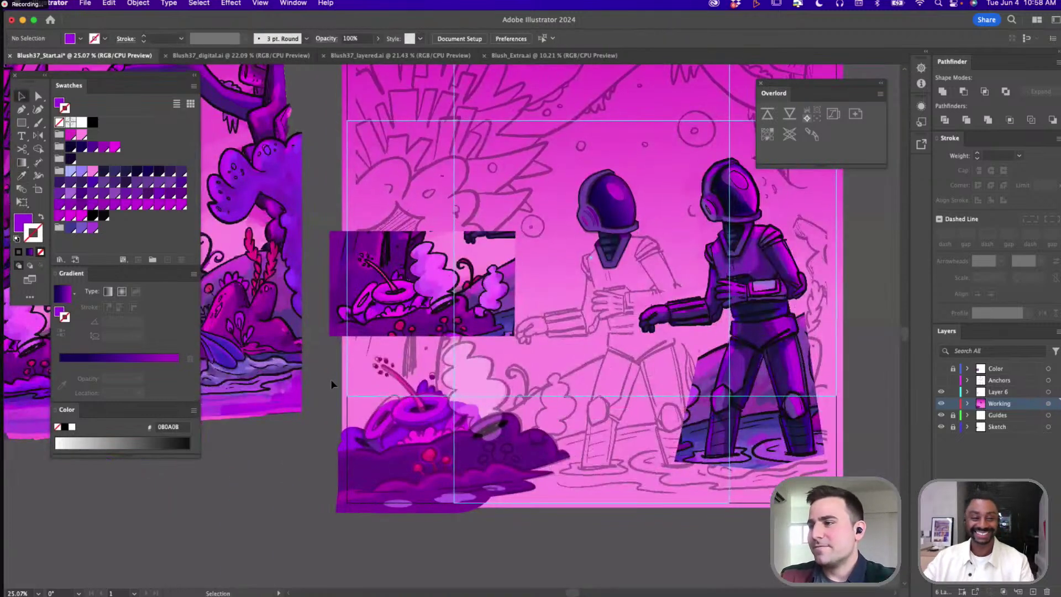
{"action": "left_click", "coordinate": [429, 437]}
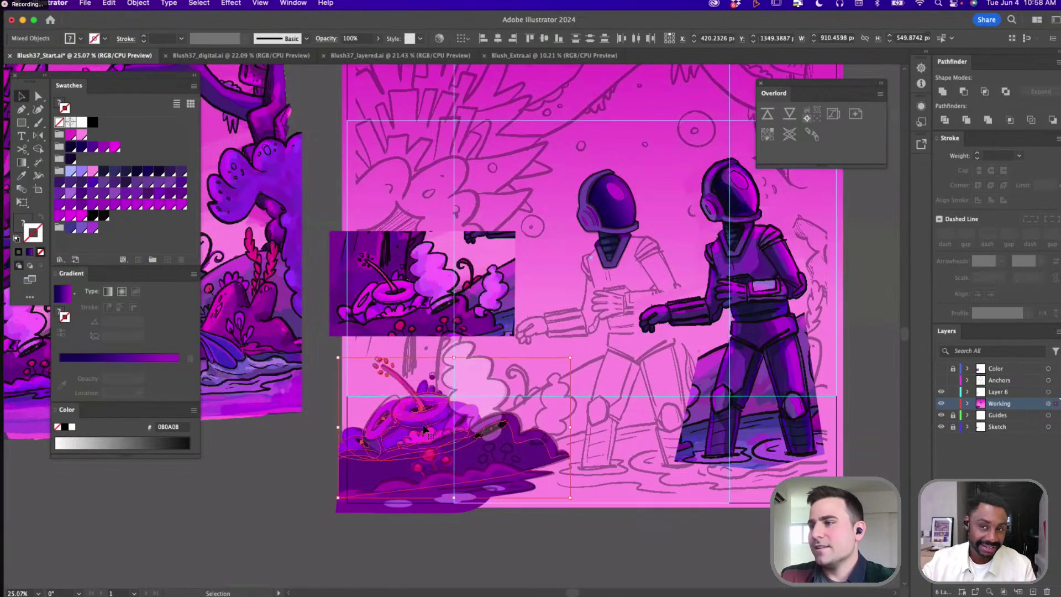
{"action": "left_click", "coordinate": [532, 408]}
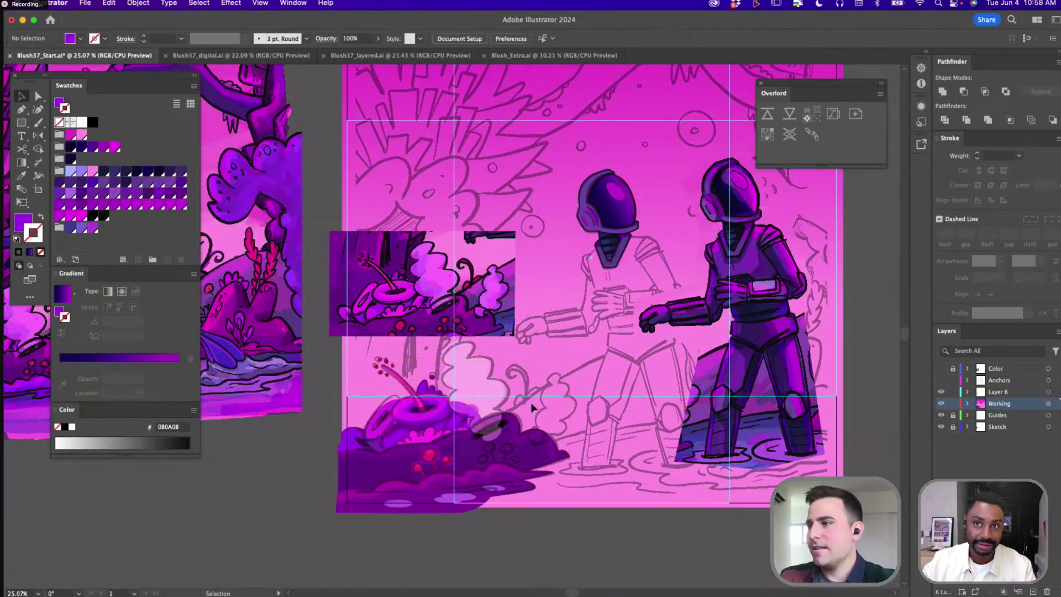
{"action": "left_click", "coordinate": [514, 434]}
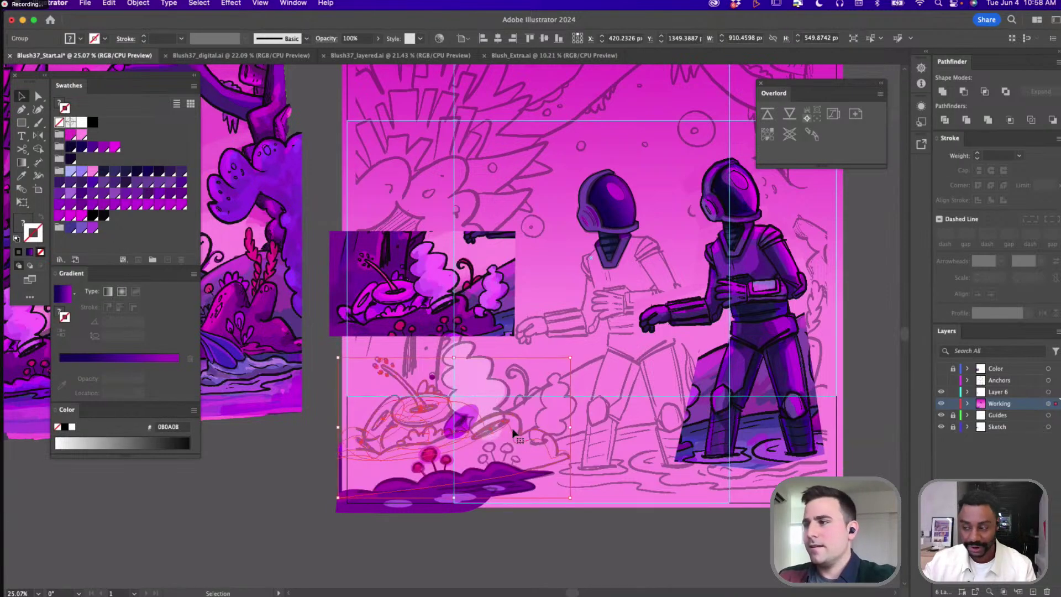
{"action": "left_click", "coordinate": [461, 412]}
{"action": "left_click", "coordinate": [460, 412]}
{"action": "key", "text": "Delete"}
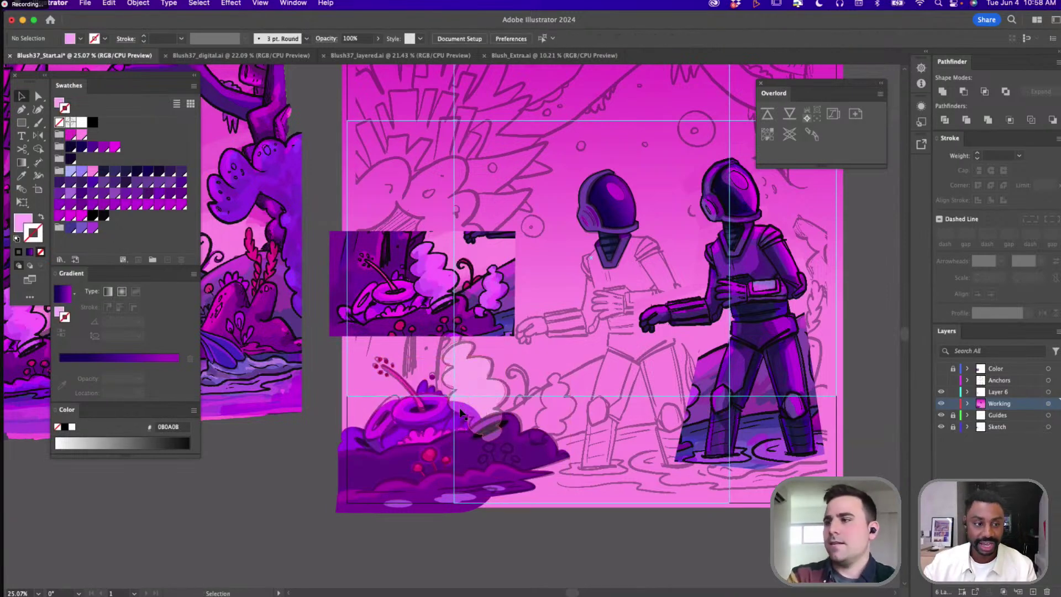
{"action": "double_click", "coordinate": [454, 423]}
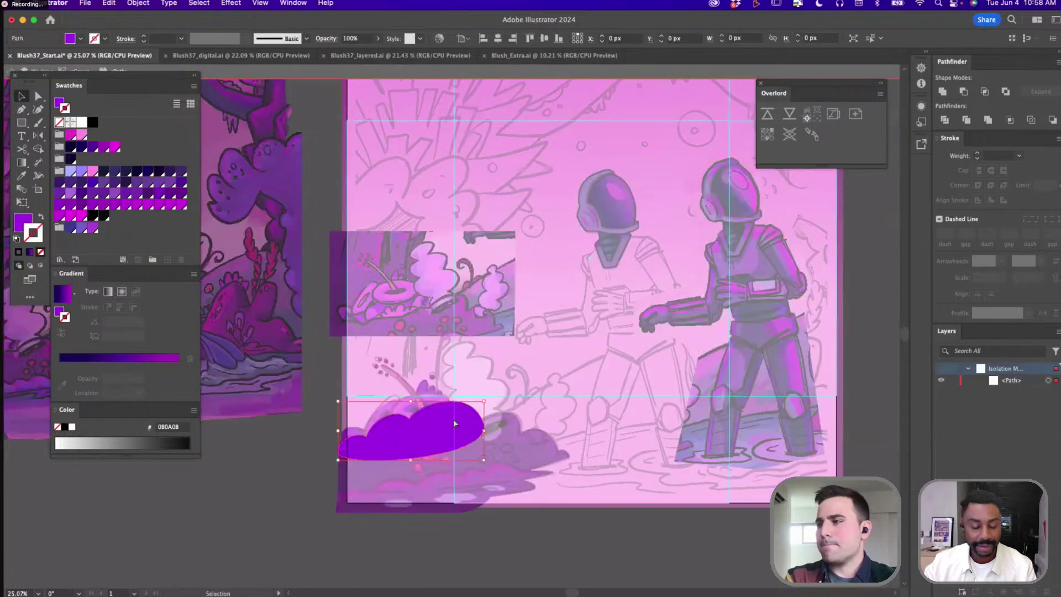
{"action": "key", "text": "Escape"}
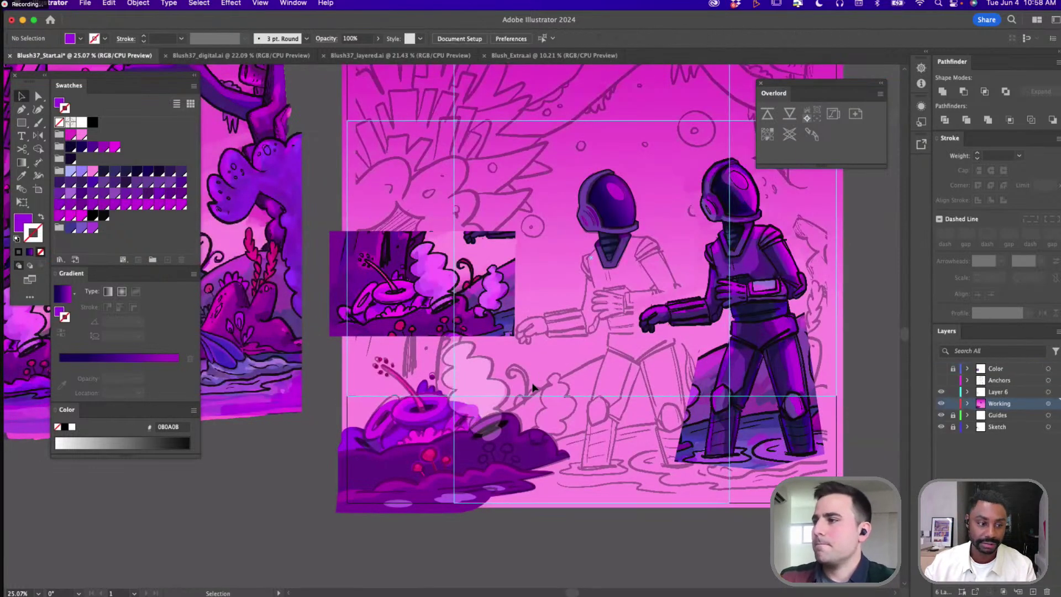
{"action": "left_click_drag", "start_coordinate": [532, 387], "coordinate": [504, 413]}
{"action": "scroll", "coordinate": [533, 438], "scroll_direction": "down", "scroll_amount": 3}
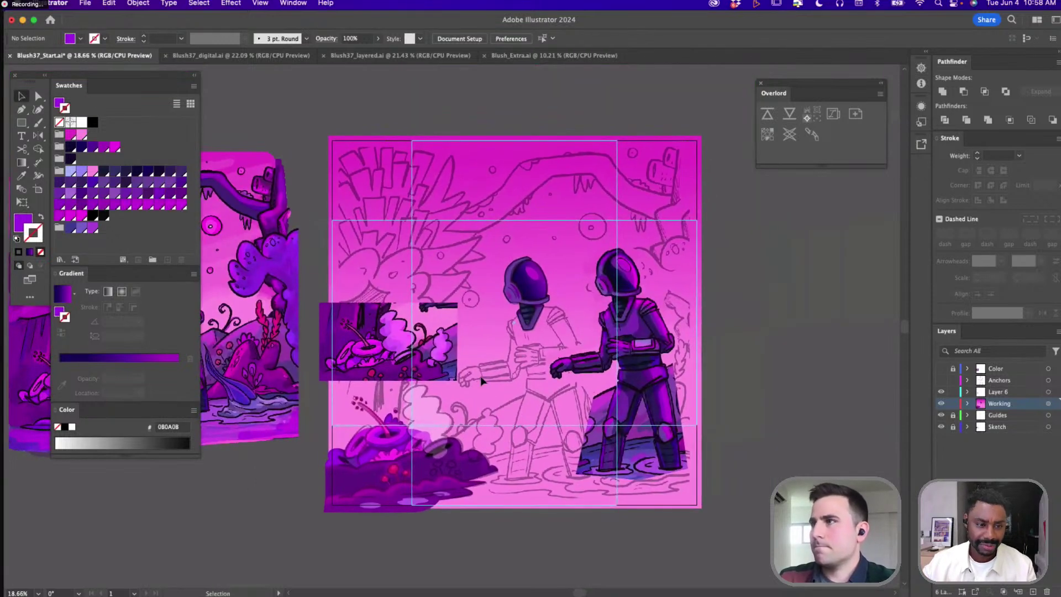
Draw a straight-edged water shape rising from behind the flower mound to the artboard's right edge and back along its bottom
{"action": "key", "text": "p"}
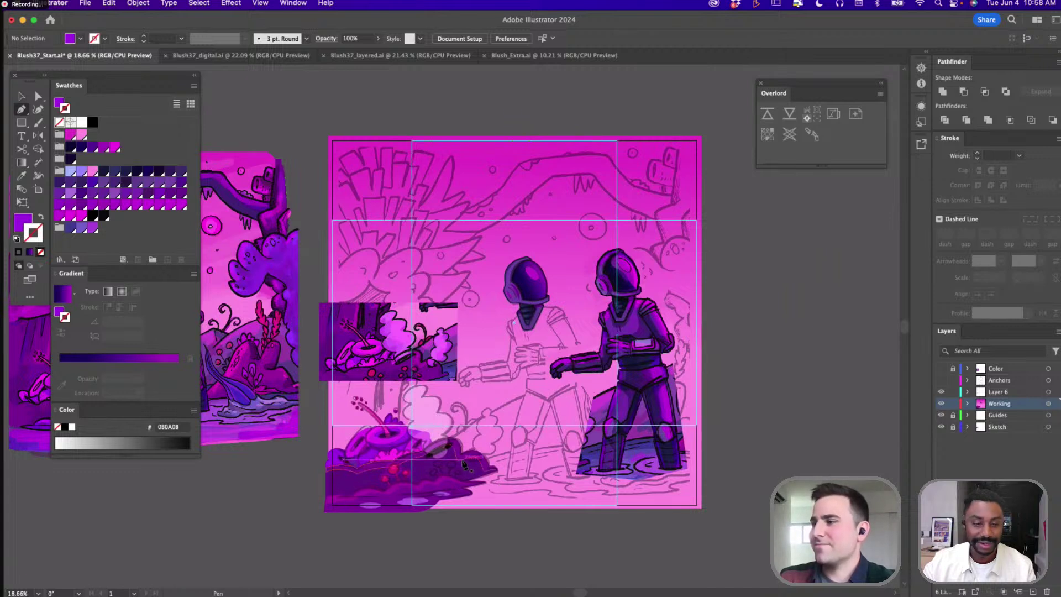
{"action": "left_click", "coordinate": [425, 467]}
{"action": "left_click", "coordinate": [491, 453]}
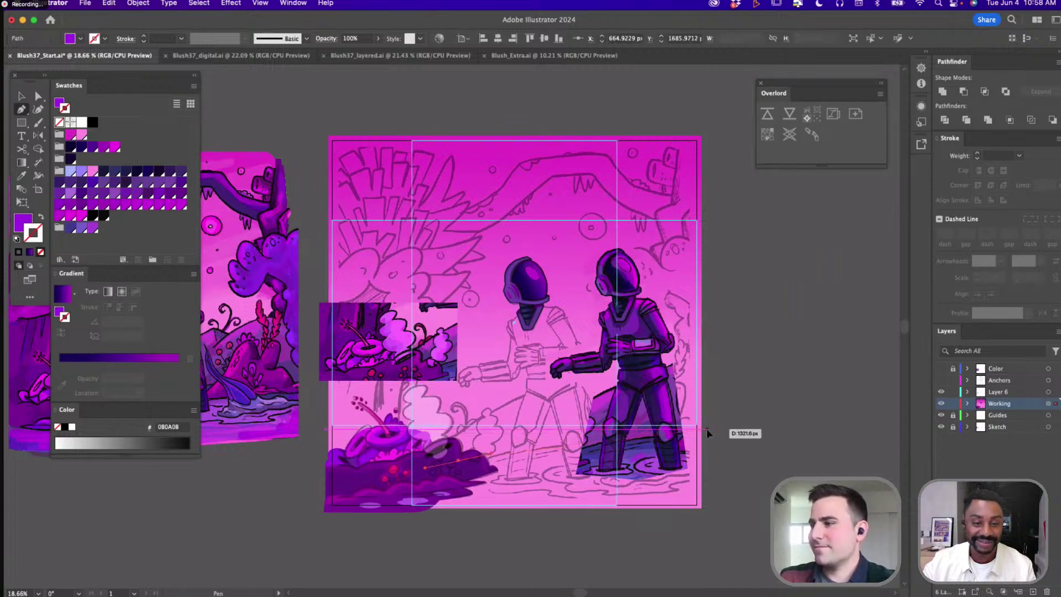
{"action": "left_click_drag", "start_coordinate": [711, 434], "coordinate": [706, 514]}
{"action": "left_click", "coordinate": [707, 512]}
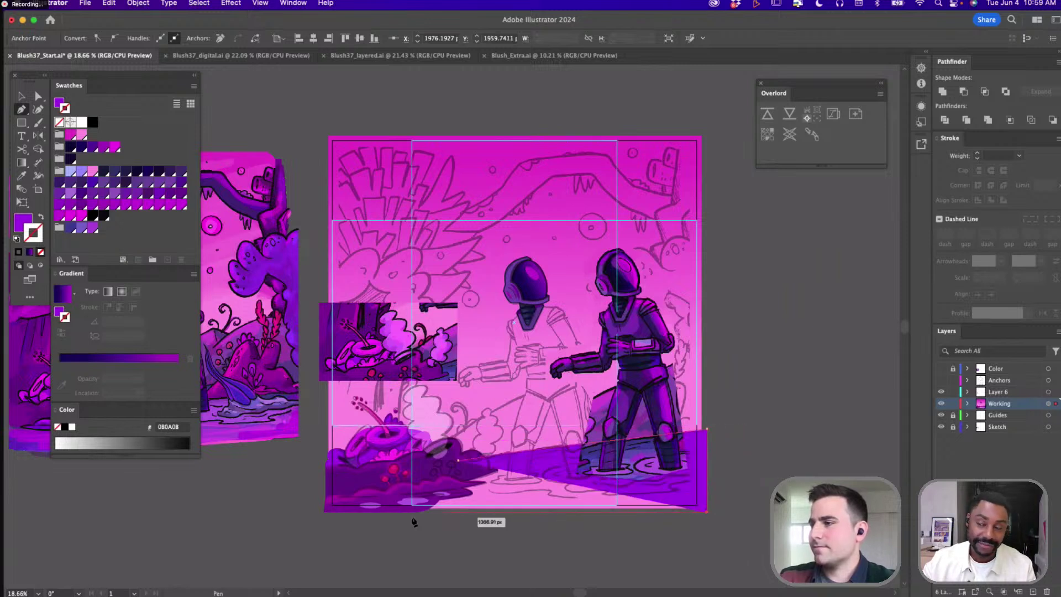
{"action": "left_click", "coordinate": [380, 511]}
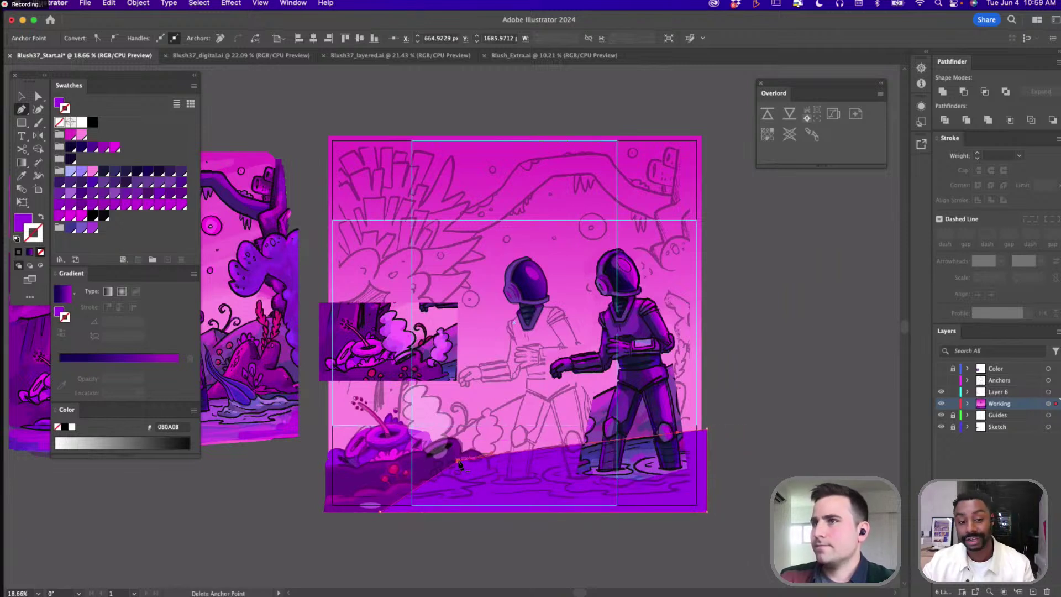
Fill the water shape with a linear gradient from blue-purple to violet B448DF, sampling both colours from the painted reference
{"action": "left_click_drag", "start_coordinate": [326, 376], "coordinate": [486, 370]}
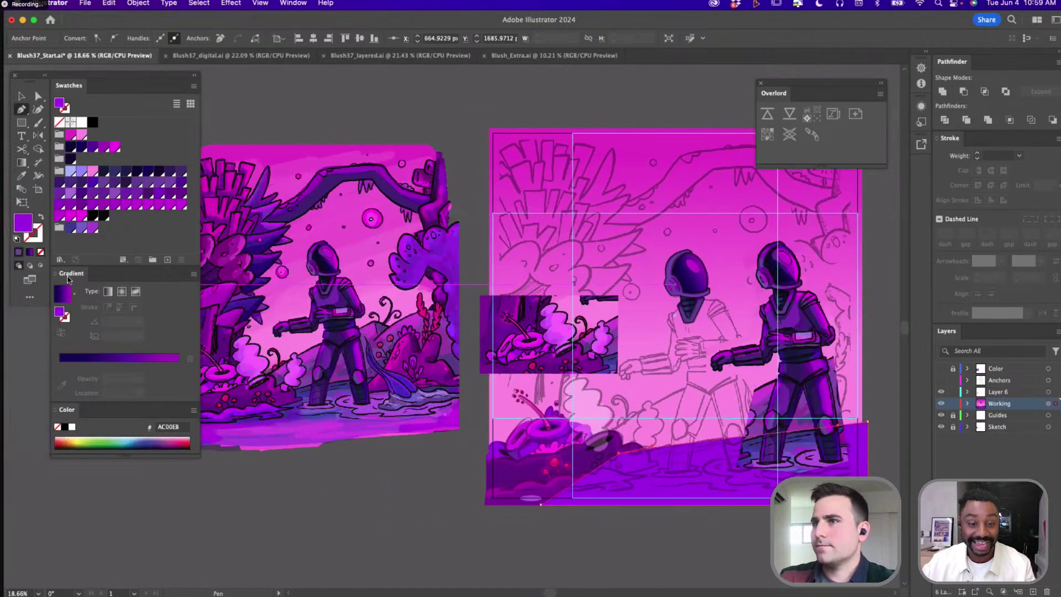
{"action": "left_click", "coordinate": [63, 293]}
{"action": "left_click_drag", "start_coordinate": [124, 378], "coordinate": [118, 396]}
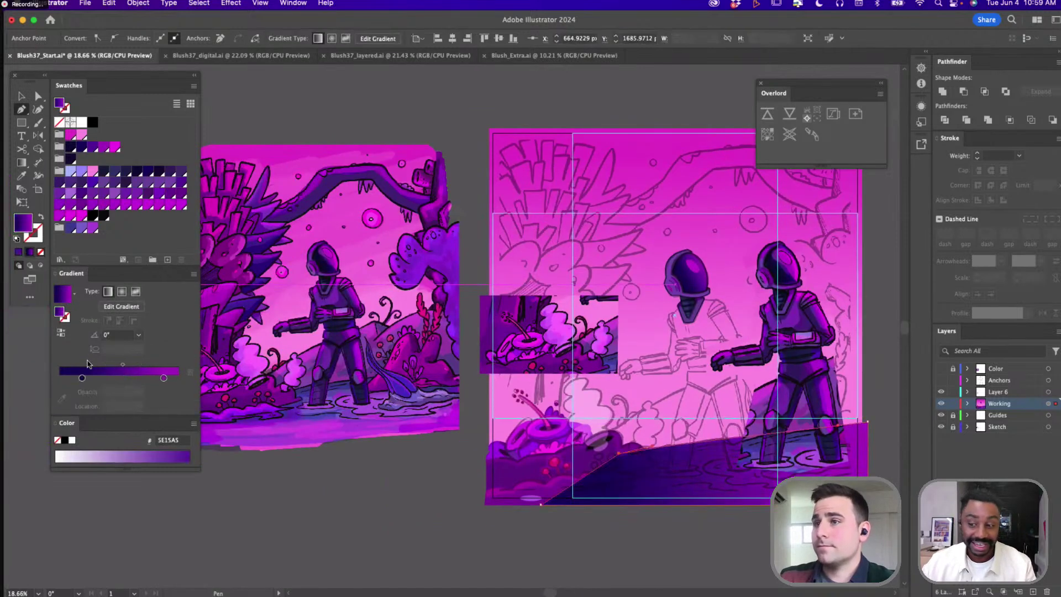
{"action": "left_click", "coordinate": [82, 379]}
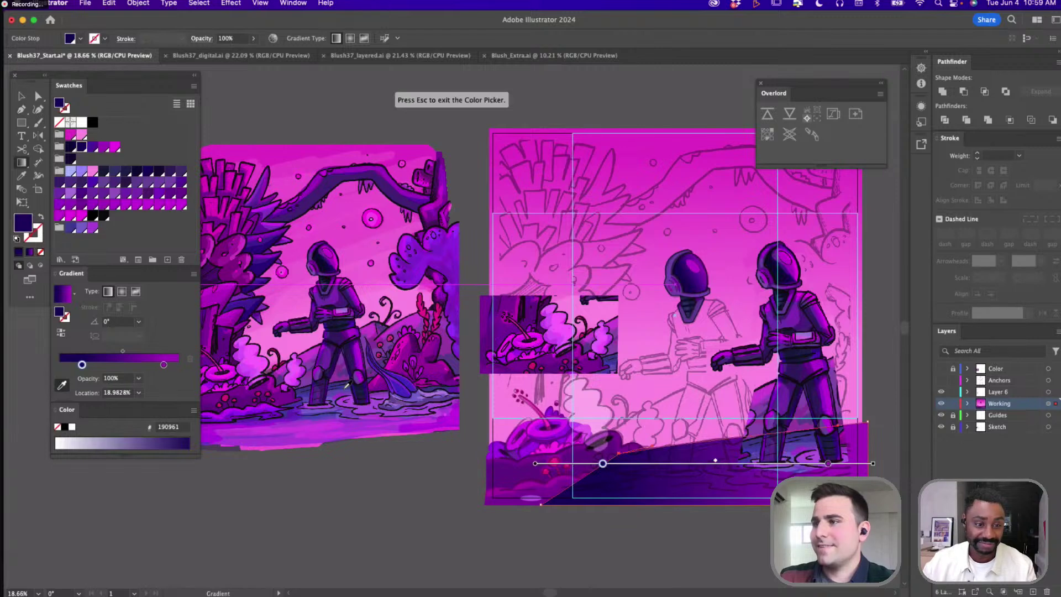
{"action": "left_click", "coordinate": [347, 384]}
{"action": "left_click", "coordinate": [163, 365]}
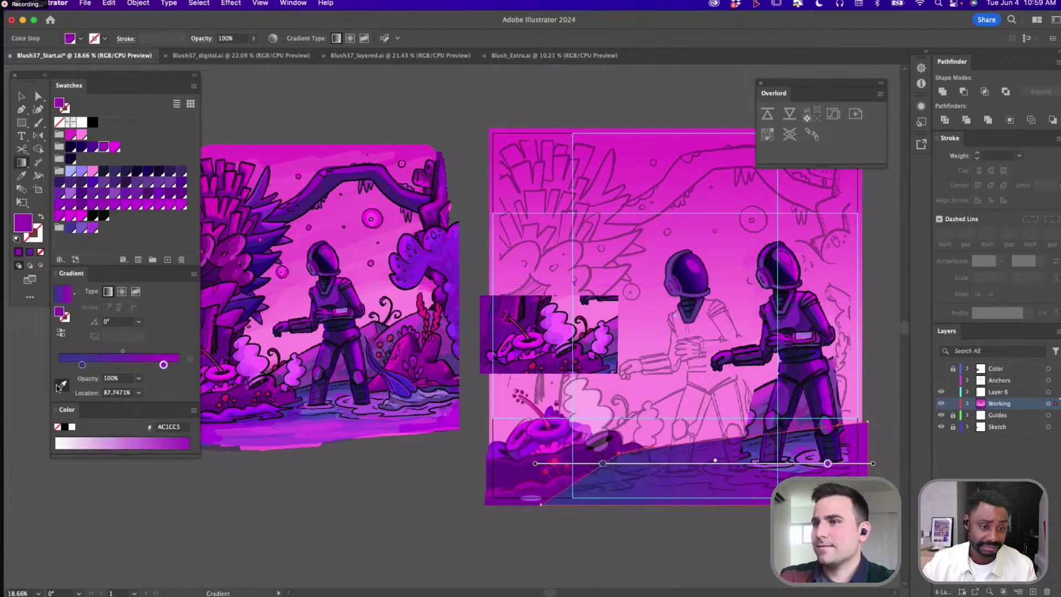
{"action": "left_click", "coordinate": [278, 437]}
{"action": "scroll", "coordinate": [248, 409], "scroll_direction": "right", "scroll_amount": 3}
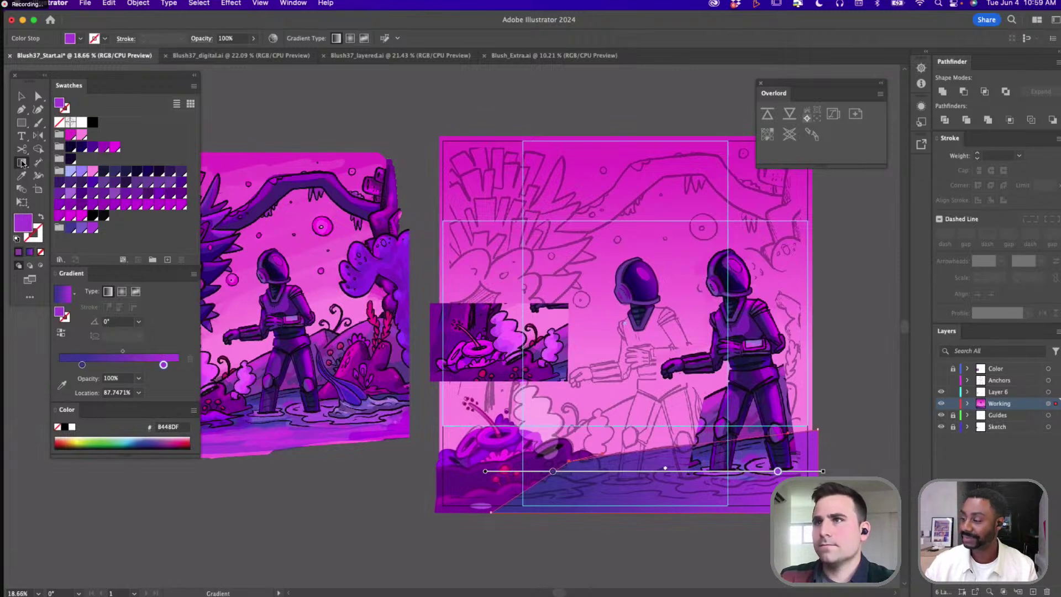
Angle the water's gradient downward at about -106° and move the shape behind the flower mound
{"action": "left_click_drag", "start_coordinate": [675, 440], "coordinate": [653, 519]}
{"action": "key", "text": "v"}
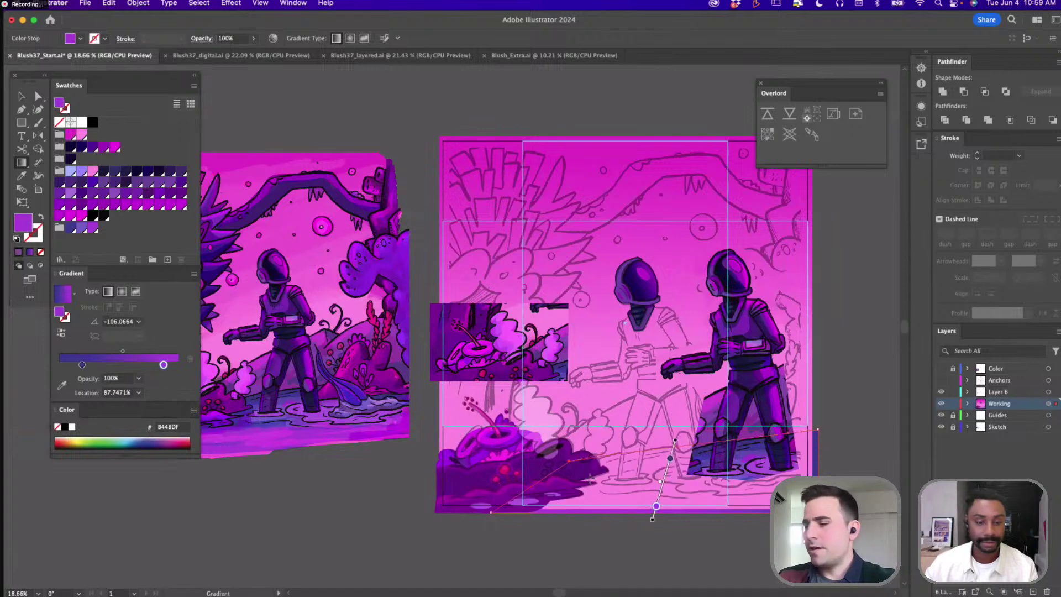
{"action": "left_click", "coordinate": [575, 484]}
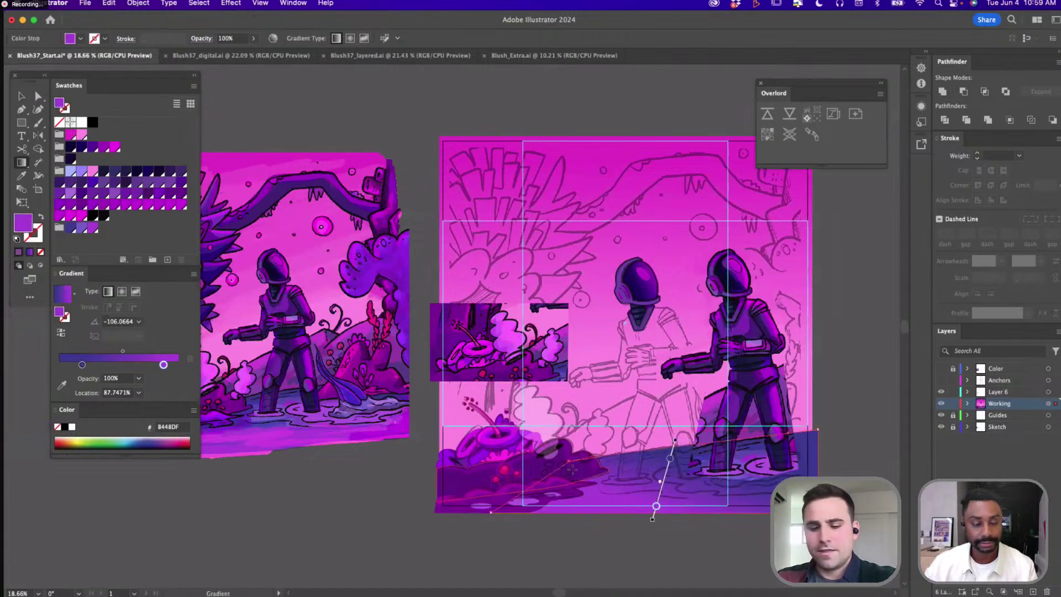
Hide the Sketch layer and deselect the water shape
{"action": "left_click", "coordinate": [942, 426]}
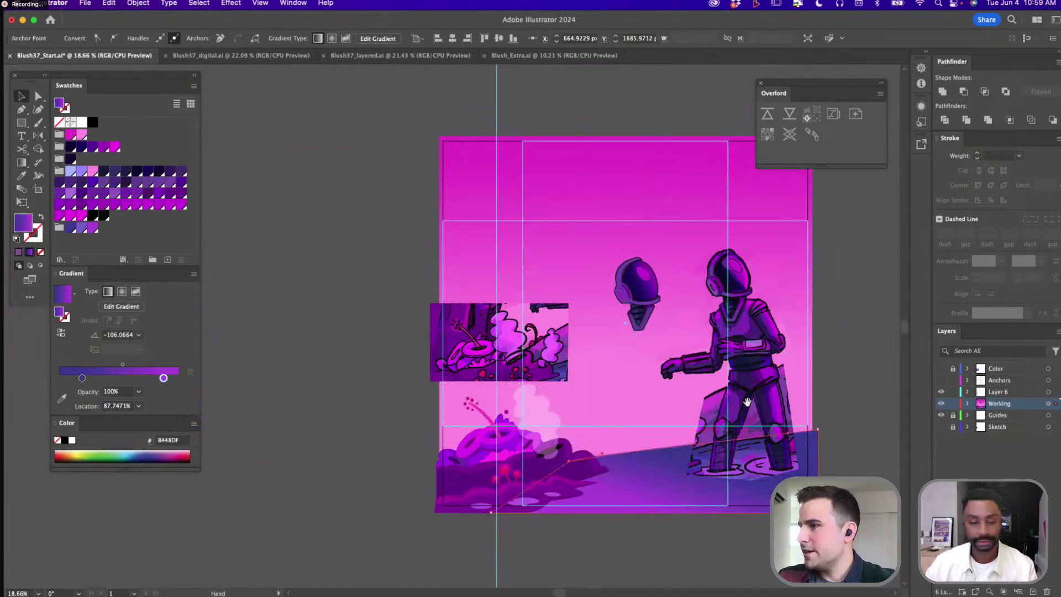
{"action": "scroll", "coordinate": [556, 488], "scroll_direction": "right", "scroll_amount": 5}
{"action": "scroll", "coordinate": [590, 424], "scroll_direction": "up", "scroll_amount": 3}
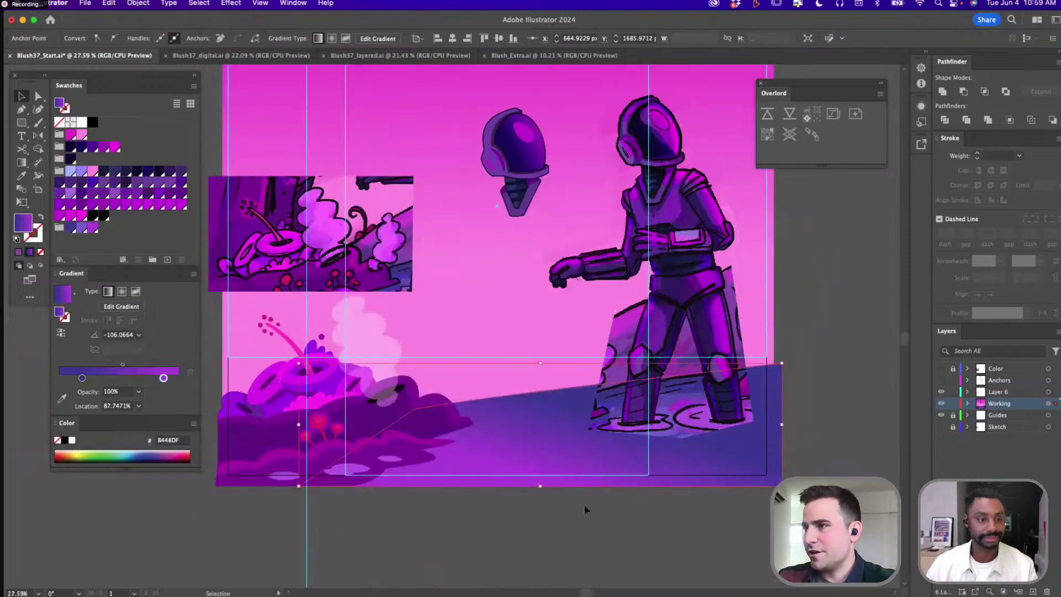
{"action": "left_click", "coordinate": [565, 519]}
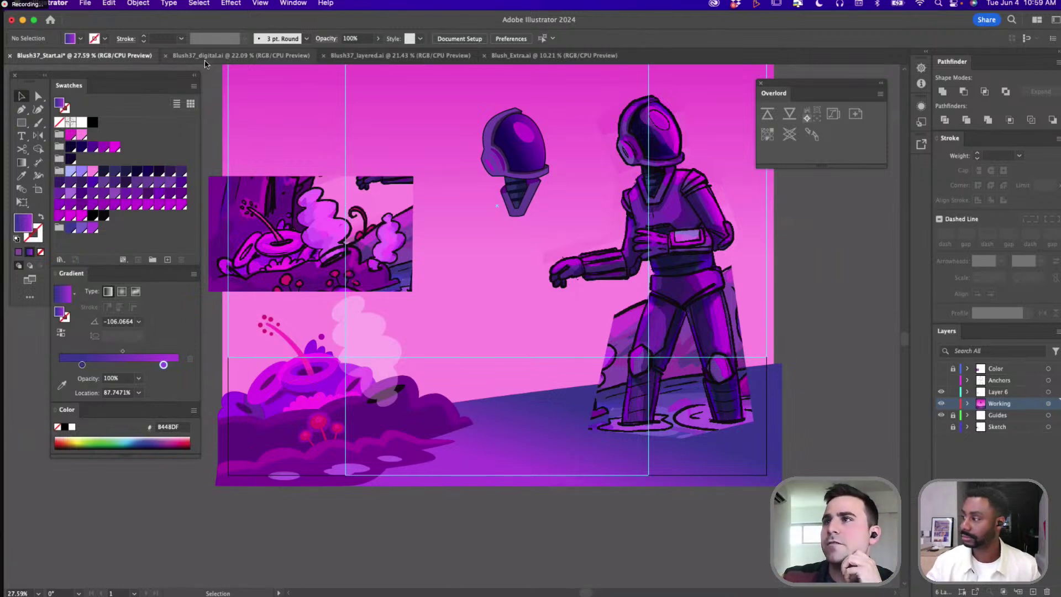
Switch to the Blush37_digital.ai document and hide its Sketch layer
{"action": "left_click", "coordinate": [242, 56]}
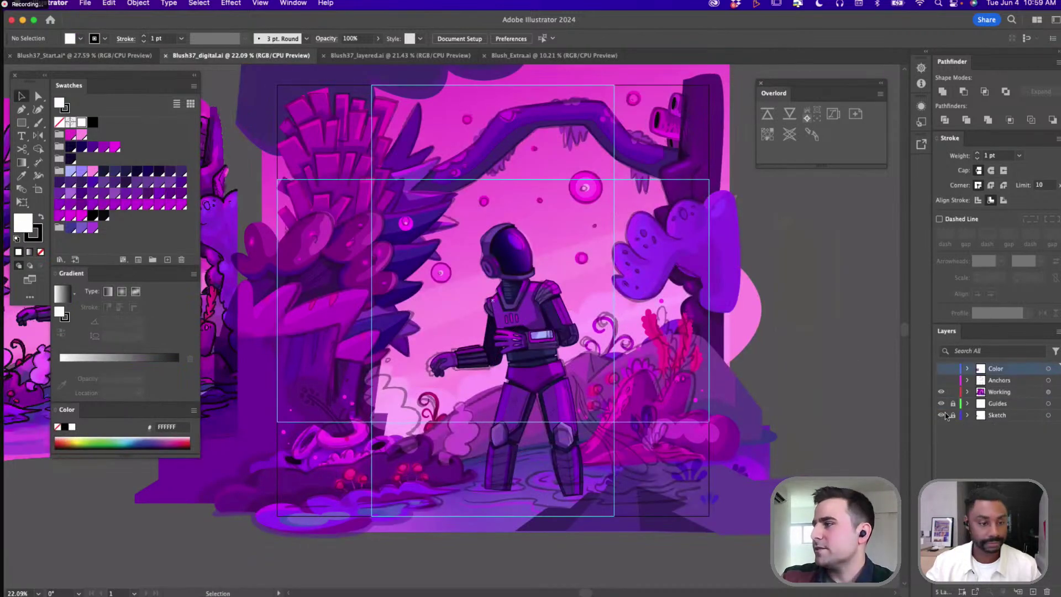
{"action": "left_click", "coordinate": [941, 415]}
{"action": "left_click_drag", "start_coordinate": [753, 305], "coordinate": [721, 318]}
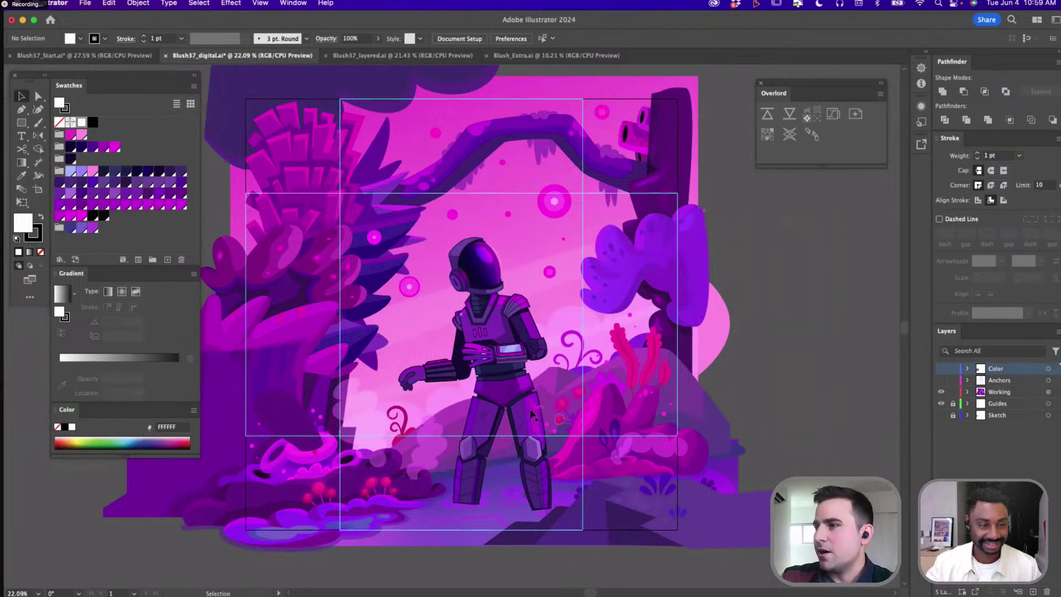
Move the dark purple shape off the flower toward the smoke and select the uncovered stamen
{"action": "left_click", "coordinate": [296, 421]}
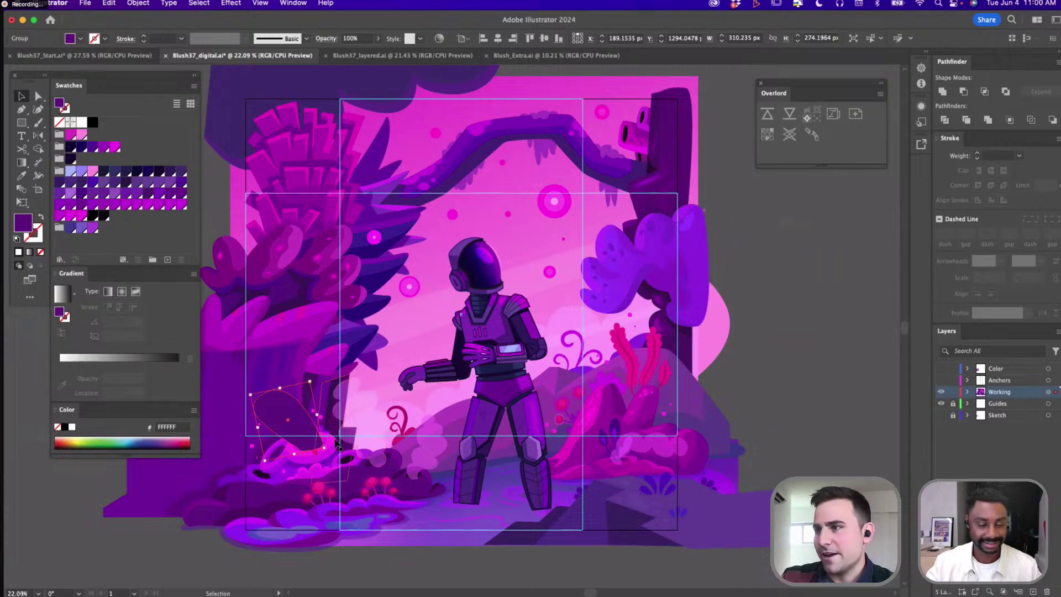
{"action": "scroll", "coordinate": [356, 434], "scroll_direction": "up", "scroll_amount": 5}
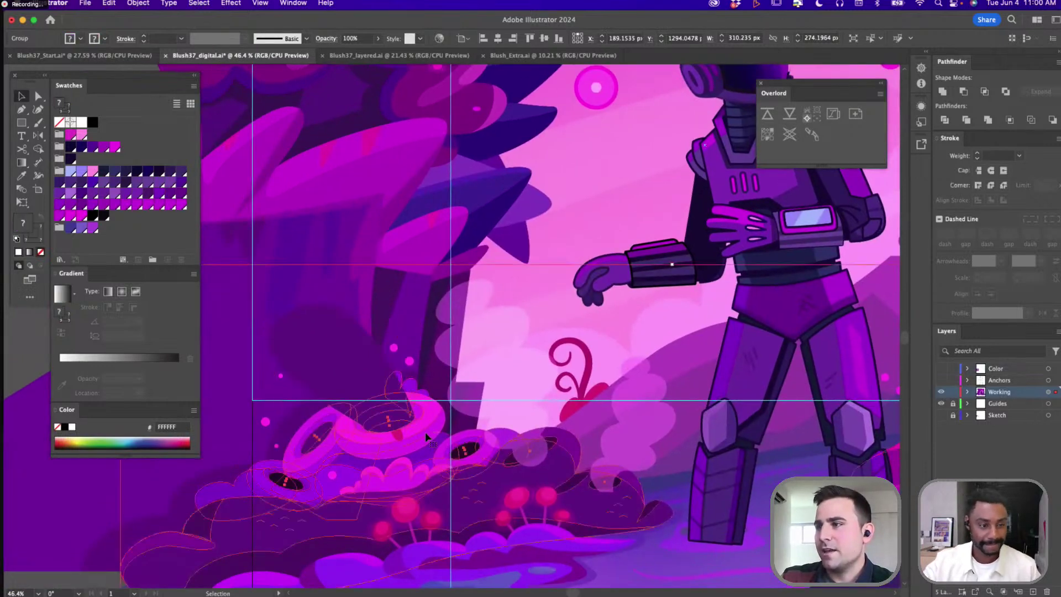
{"action": "left_click_drag", "start_coordinate": [340, 371], "coordinate": [530, 427]}
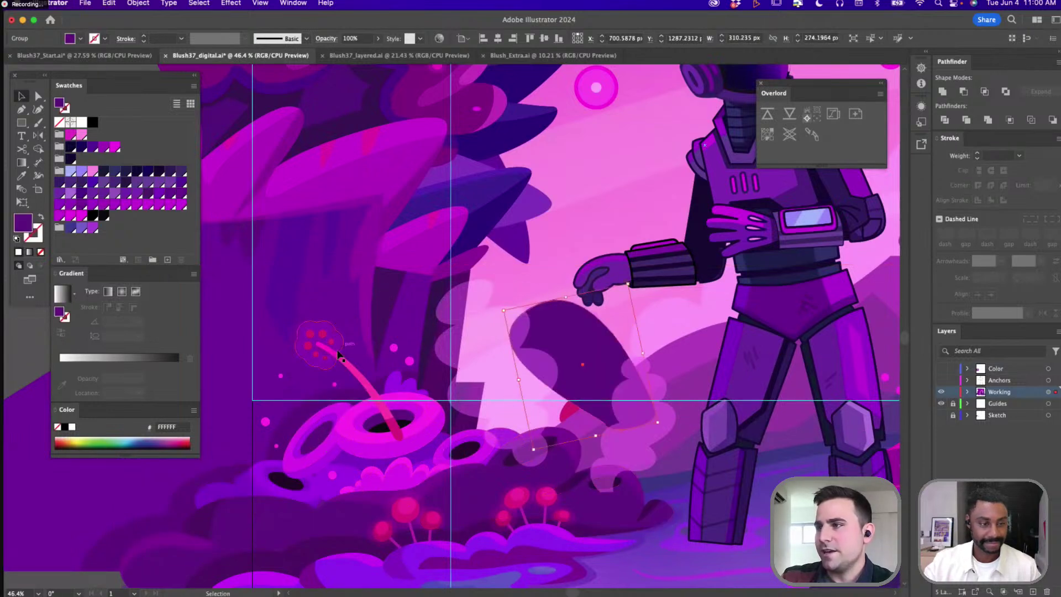
{"action": "left_click", "coordinate": [347, 358]}
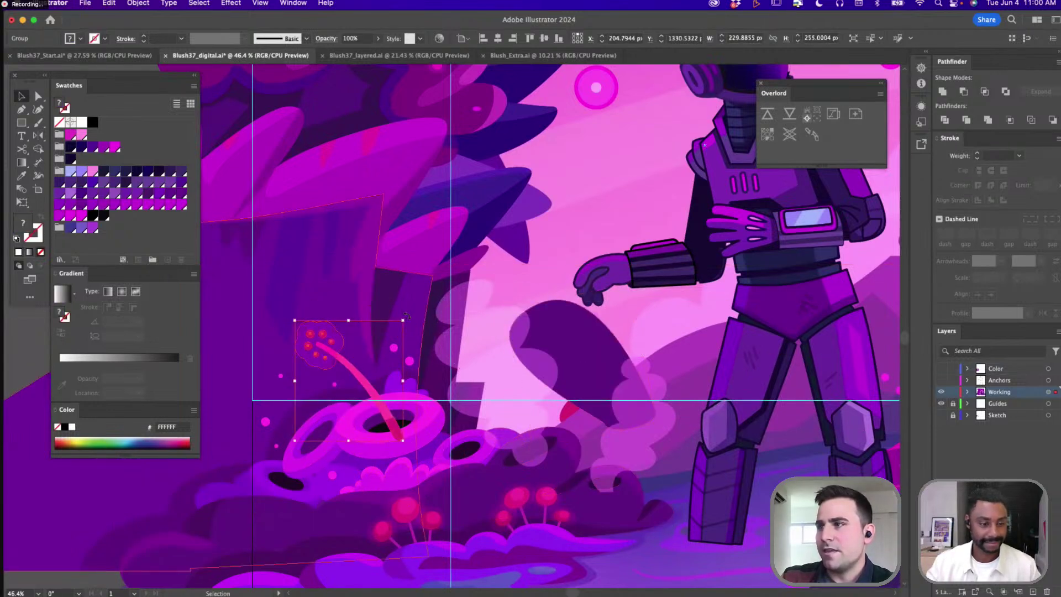
Examine how the red berry stalk and the smoke plume are grouped, and return the dark shape over the flower
{"action": "scroll", "coordinate": [438, 407], "scroll_direction": "down", "scroll_amount": 3}
{"action": "left_click", "coordinate": [423, 407]}
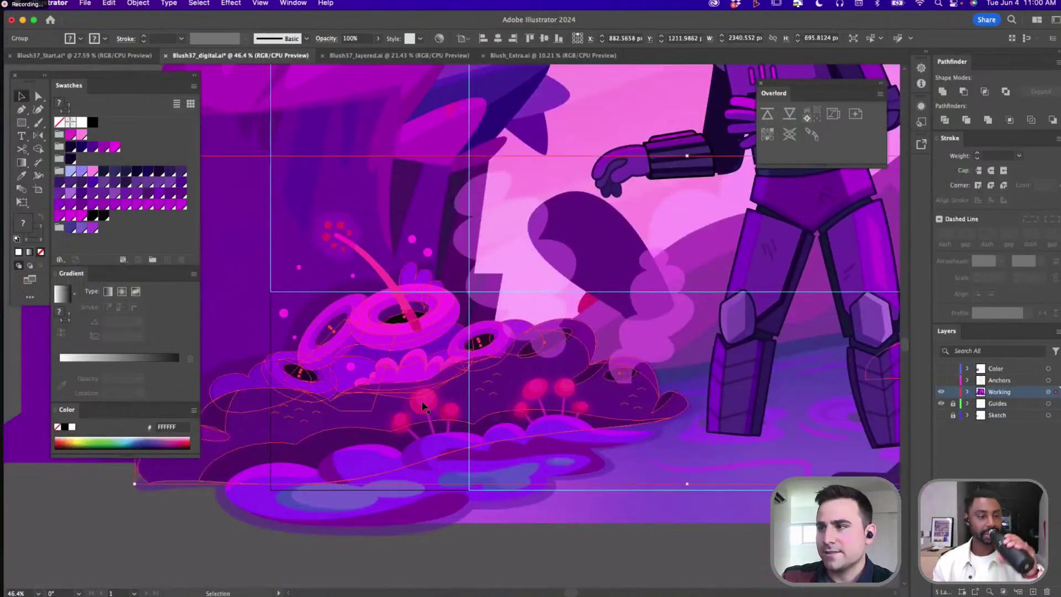
{"action": "left_click", "coordinate": [424, 402]}
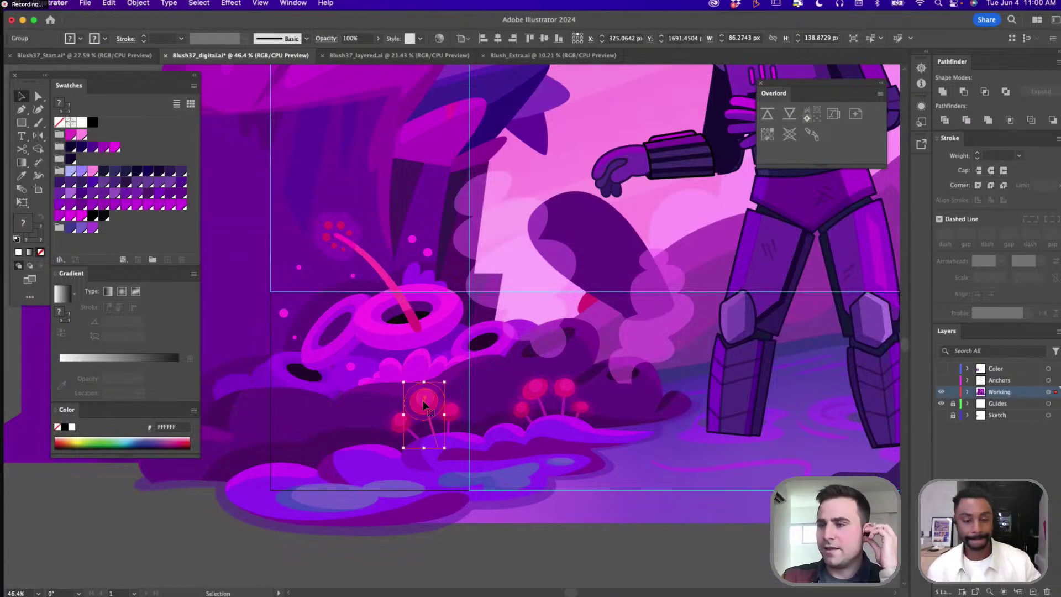
{"action": "scroll", "coordinate": [559, 364], "scroll_direction": "down", "scroll_amount": 2}
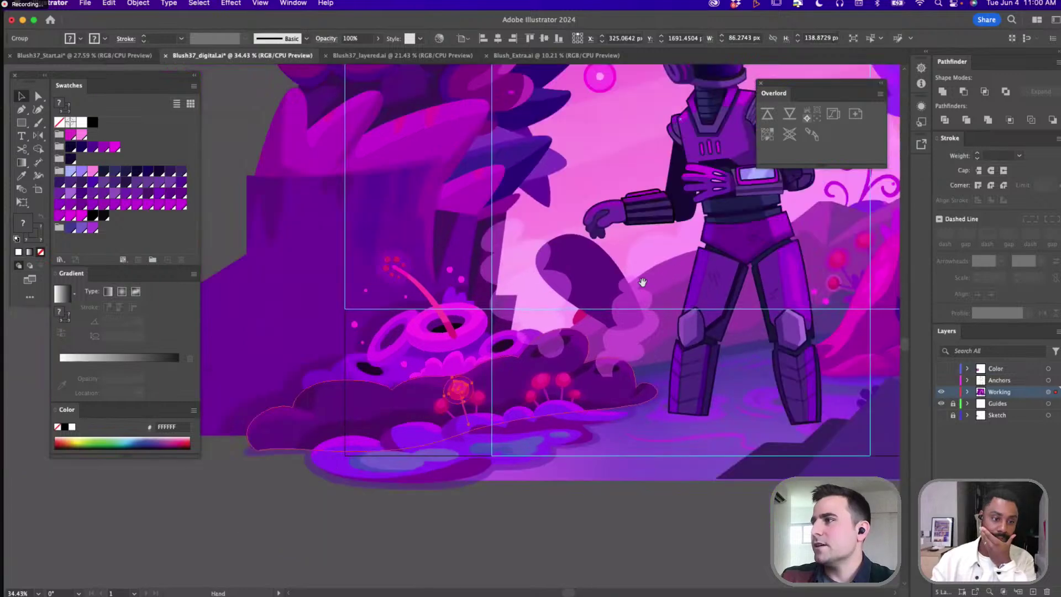
{"action": "left_click", "coordinate": [556, 306]}
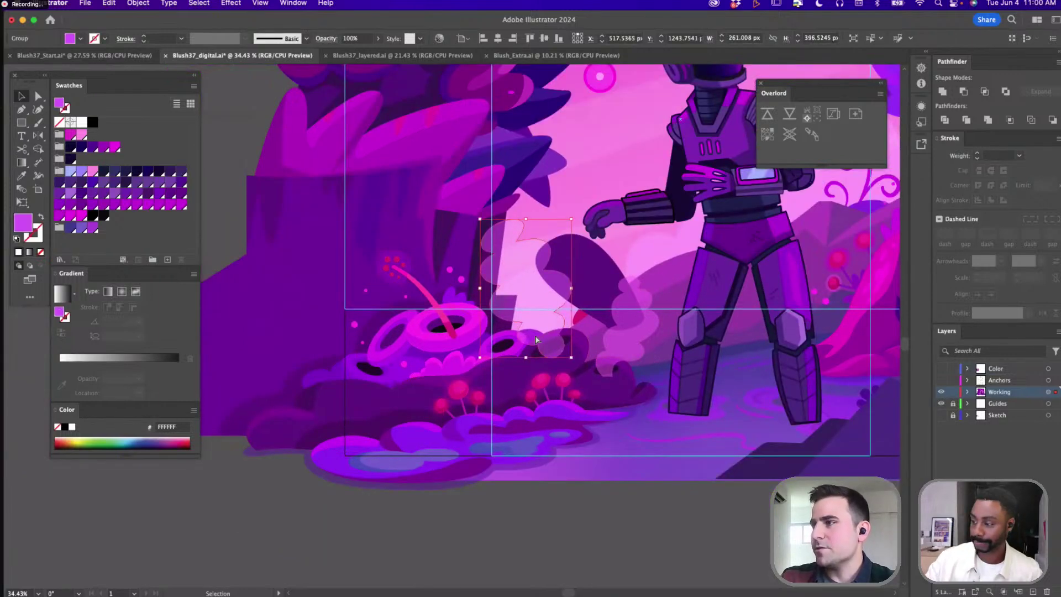
{"action": "left_click_drag", "start_coordinate": [581, 287], "coordinate": [415, 287]}
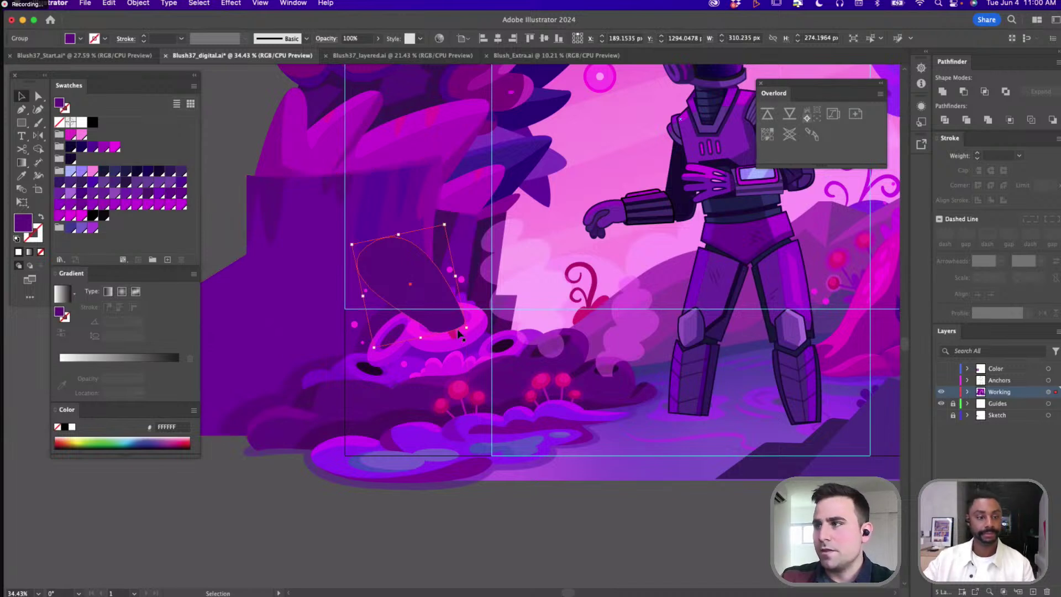
Cut the flower's stamen and paste it in place on a new layer named Frond
{"action": "left_click", "coordinate": [440, 293]}
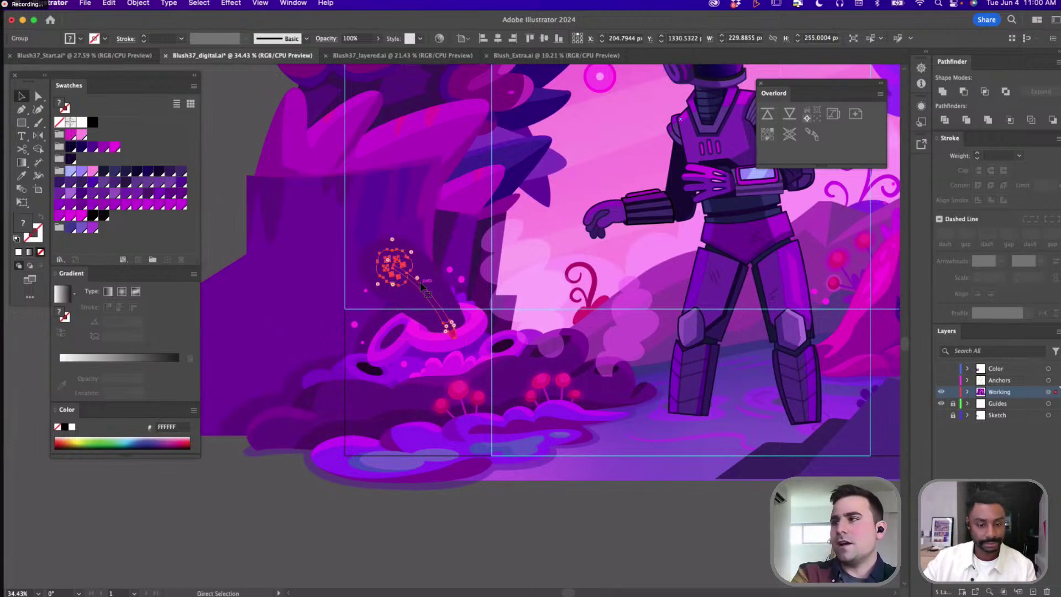
{"action": "key", "text": "Delete"}
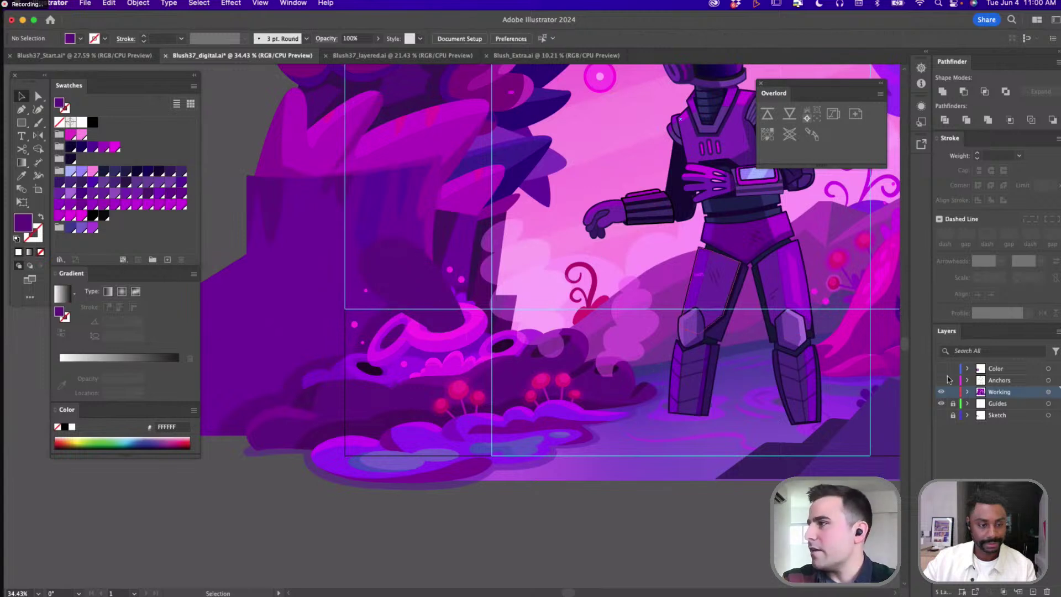
{"action": "left_click", "coordinate": [1033, 590]}
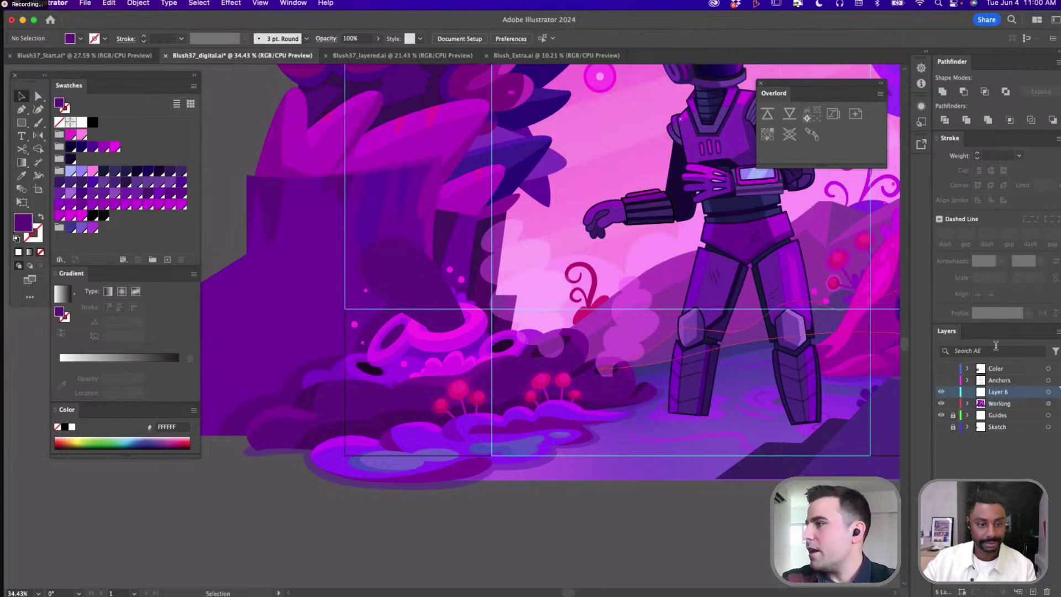
{"action": "double_click", "coordinate": [995, 392]}
{"action": "type", "text": "Frond"}
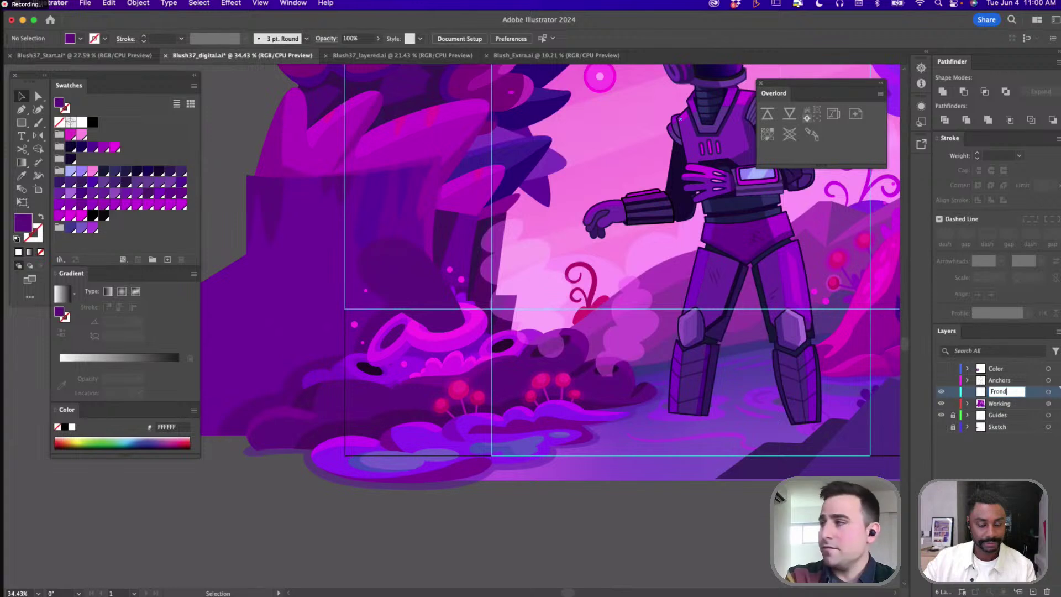
{"action": "key", "text": "Return"}
Cut the dark purple shape over the flower and paste it in place on a new layer named FrondMask
{"action": "left_click", "coordinate": [442, 283]}
{"action": "key", "text": "a"}
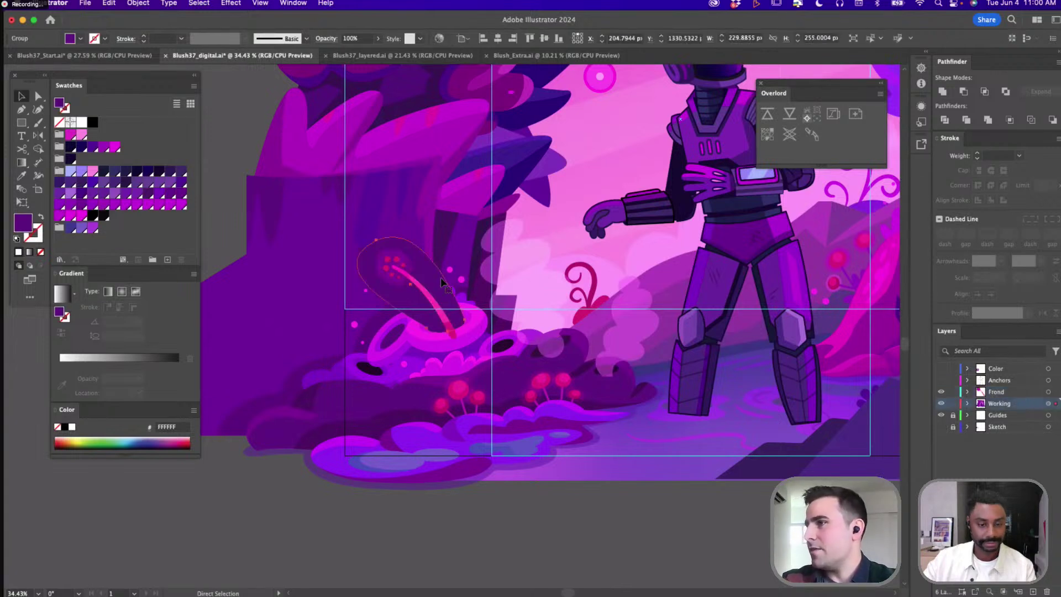
{"action": "key", "text": "super+x"}
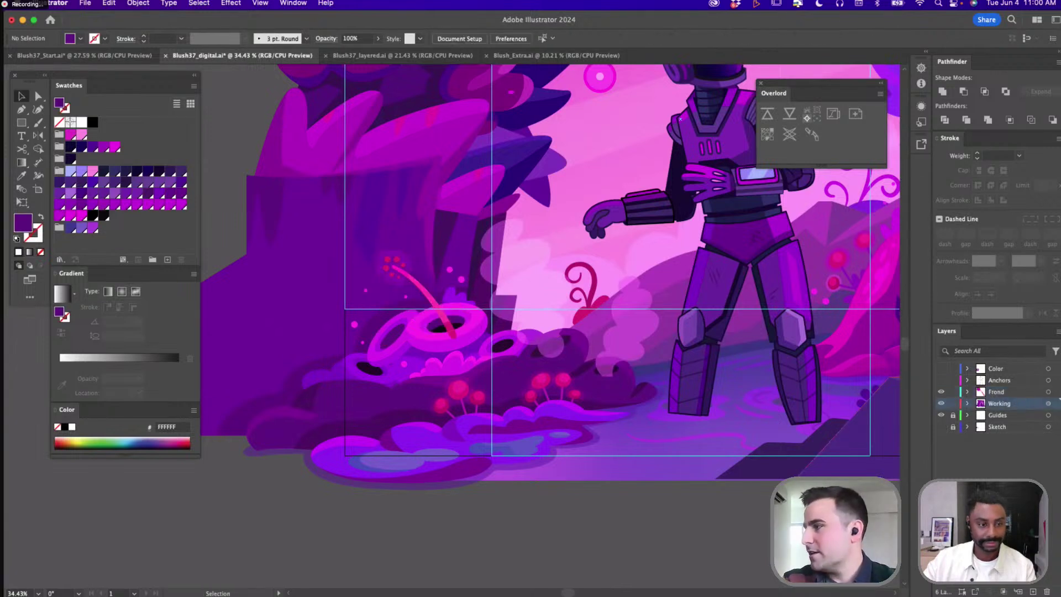
{"action": "left_click", "coordinate": [1012, 394]}
{"action": "left_click", "coordinate": [1033, 592]}
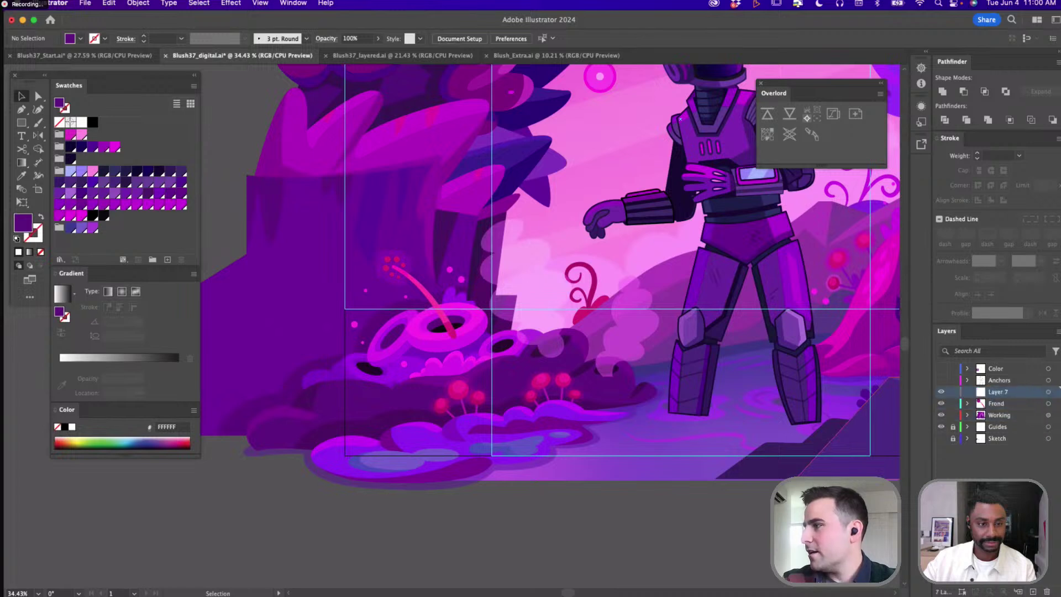
{"action": "double_click", "coordinate": [998, 392]}
{"action": "type", "text": "FrondMask"}
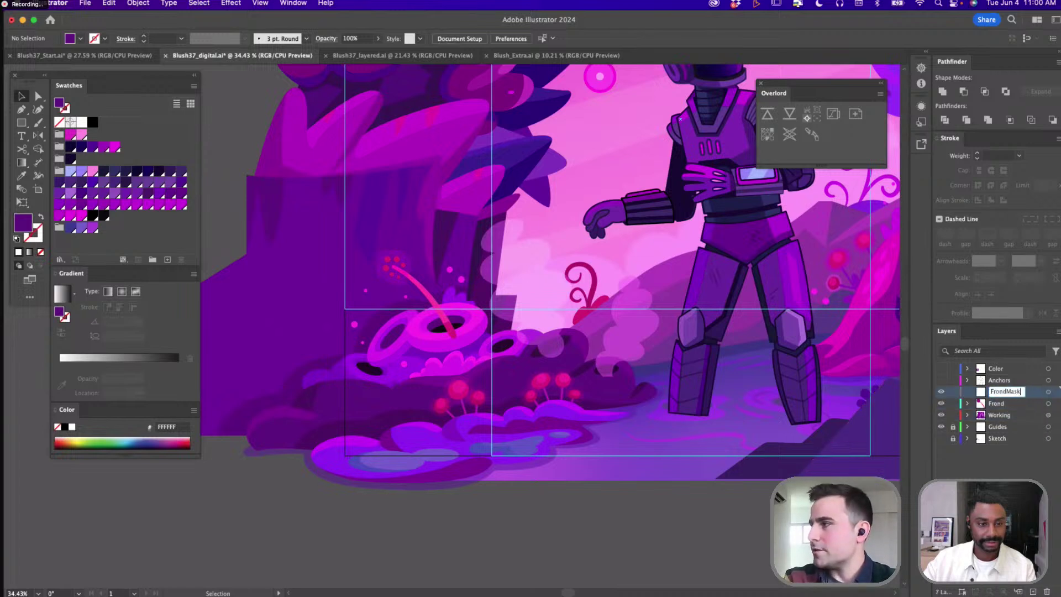
{"action": "key", "text": "Return"}
{"action": "key", "text": "super+f"}
Cut the astronaut's helmet and paste it in place on a new layer named Head above FrondMask
{"action": "scroll", "coordinate": [630, 232], "scroll_direction": "up", "scroll_amount": 5}
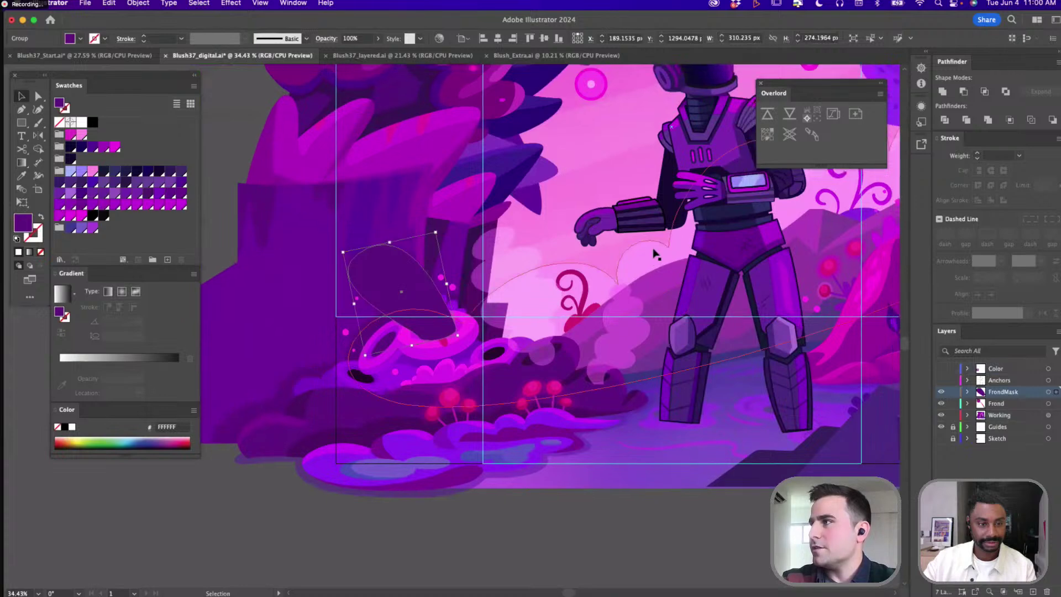
{"action": "left_click", "coordinate": [625, 156]}
{"action": "key", "text": "super+x"}
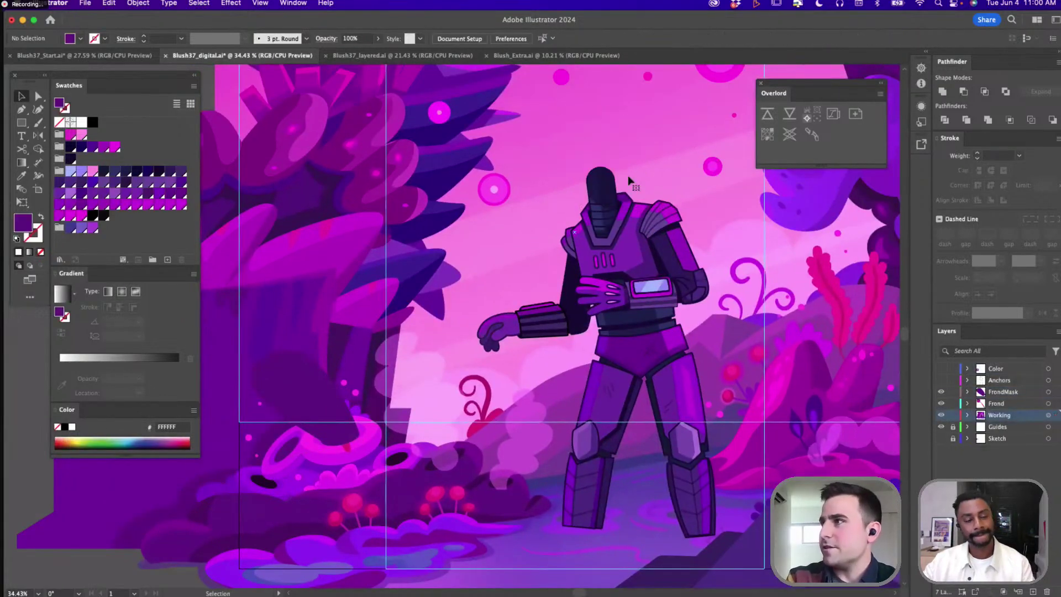
{"action": "left_click", "coordinate": [1009, 393]}
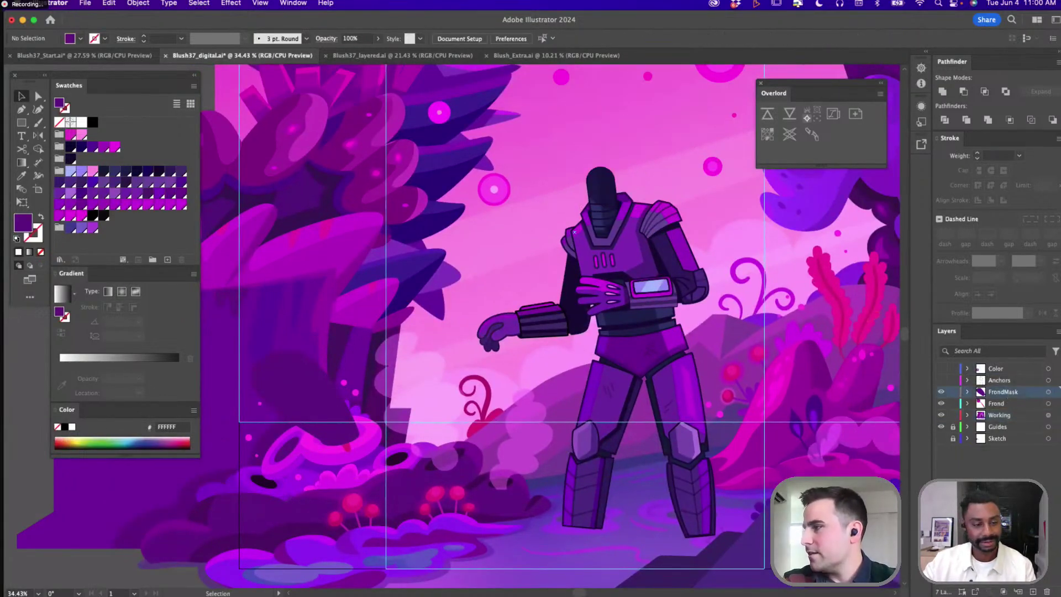
{"action": "key", "text": "super+l"}
{"action": "double_click", "coordinate": [997, 392]}
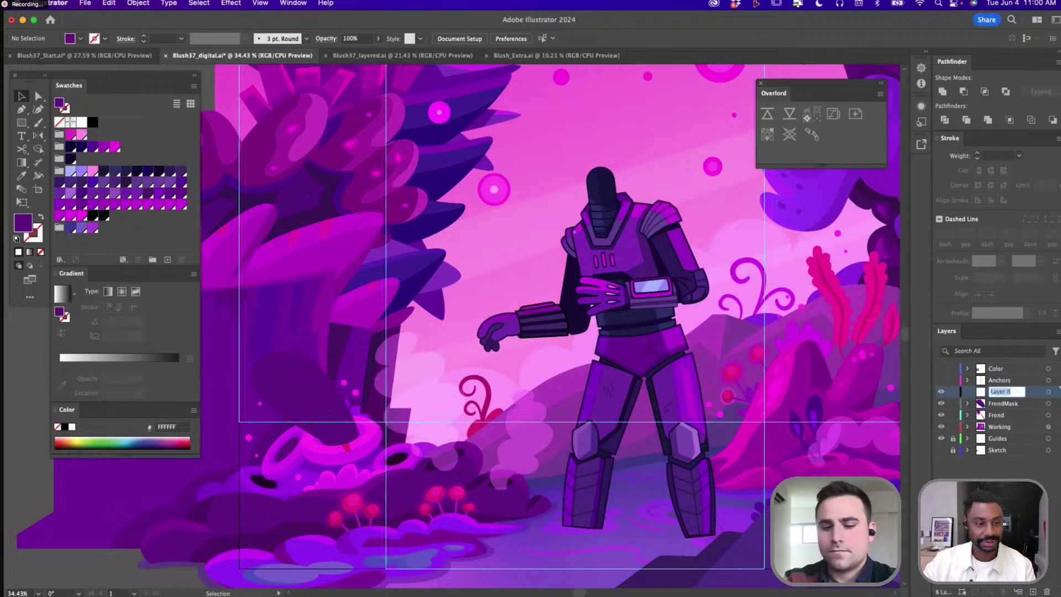
{"action": "type", "text": "Head"}
{"action": "key", "text": "Return"}
{"action": "key", "text": "super+shift+v"}
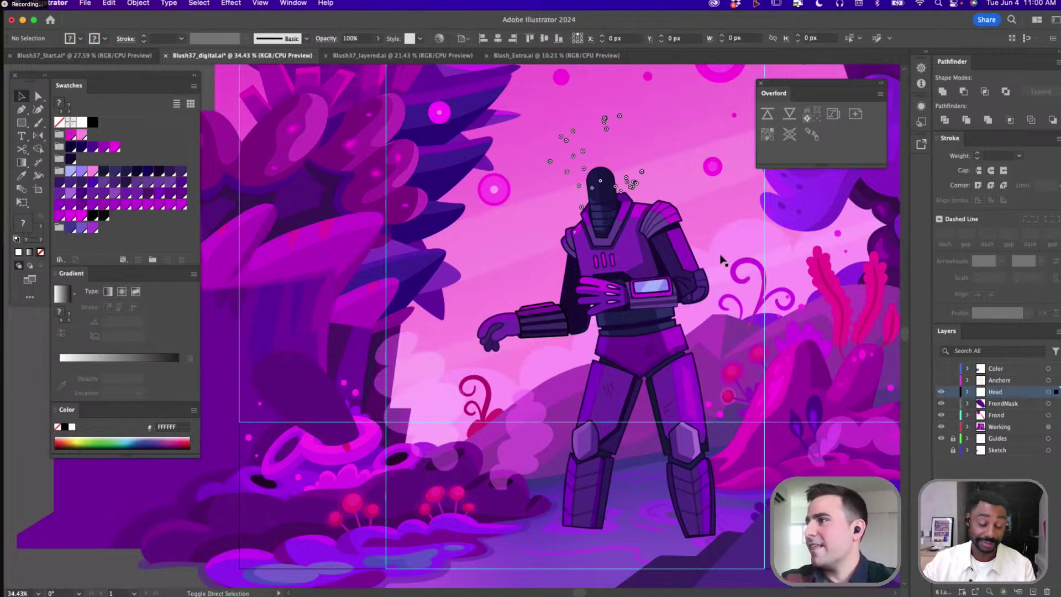
Cut the astronaut's neck and paste it in place on a new layer named Neck, directly below Head
{"action": "left_click", "coordinate": [609, 218]}
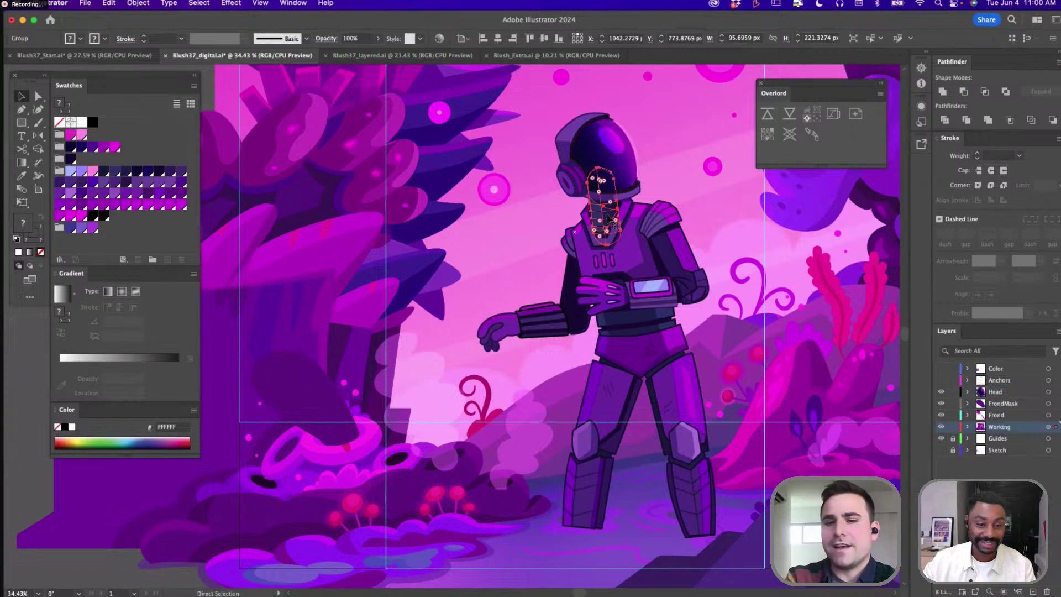
{"action": "key", "text": "super+shift+a"}
{"action": "left_click", "coordinate": [1003, 403]}
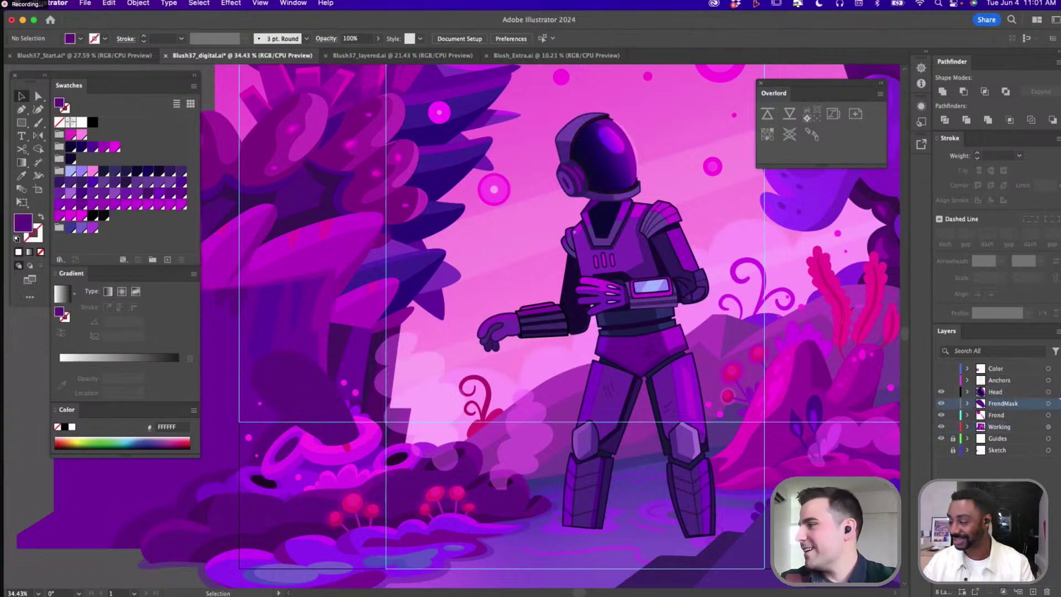
{"action": "left_click", "coordinate": [1032, 592]}
{"action": "double_click", "coordinate": [1003, 405]}
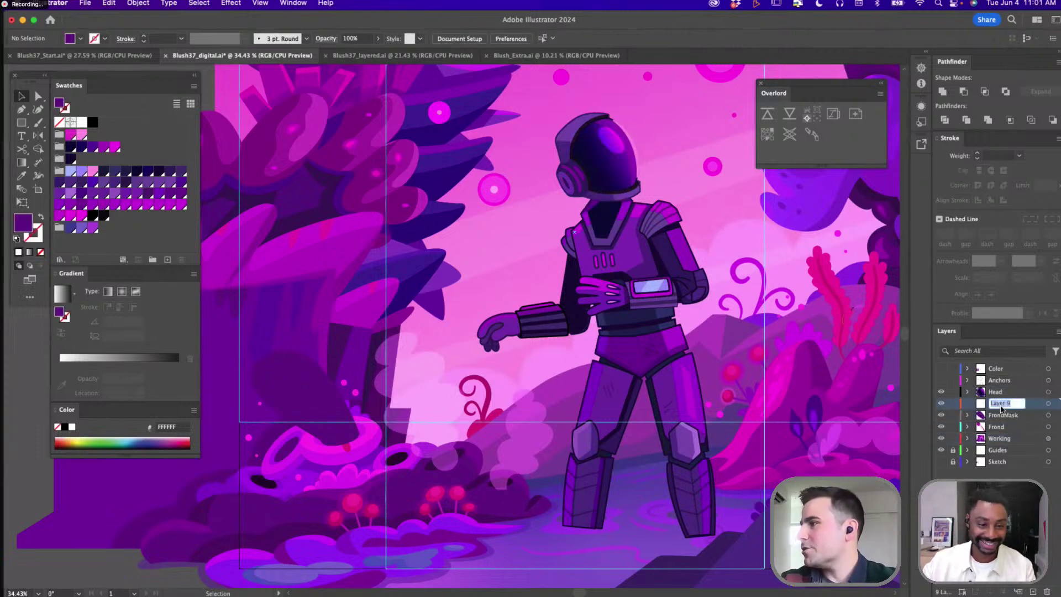
{"action": "type", "text": "Neck"}
{"action": "key", "text": "Return"}
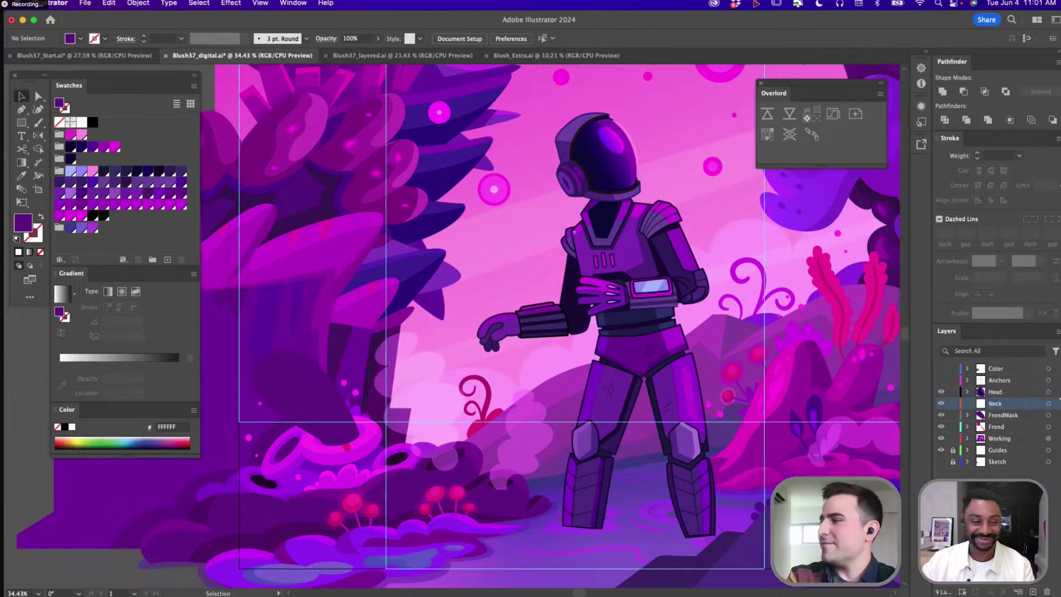
{"action": "key", "text": "super+f"}
Cut the astronaut's torso group and paste it in place on a new layer named Torso, directly above Neck
{"action": "scroll", "coordinate": [644, 252], "scroll_direction": "up", "scroll_amount": 5}
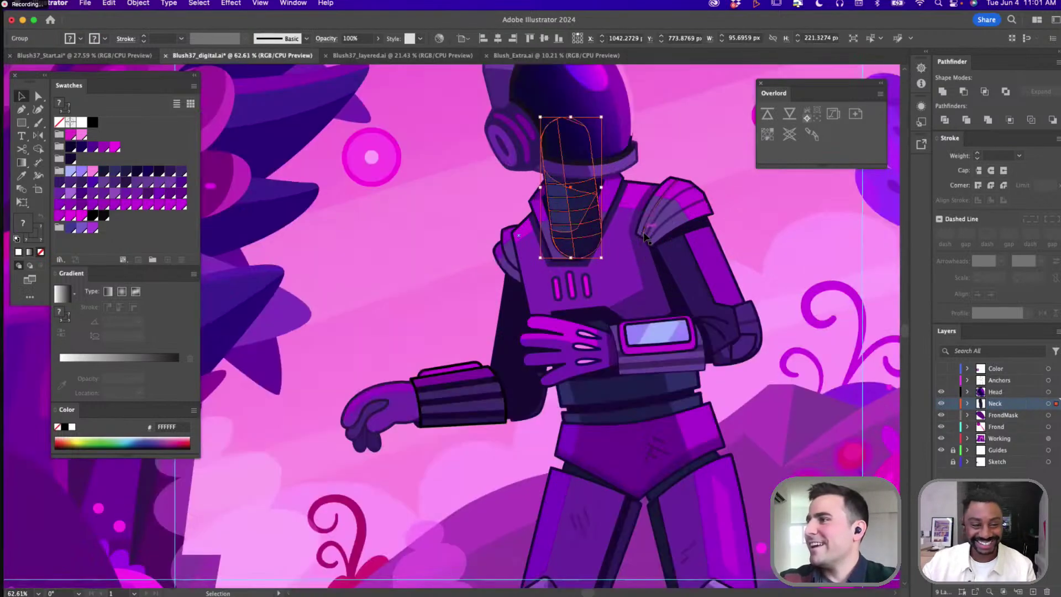
{"action": "scroll", "coordinate": [608, 252], "scroll_direction": "up", "scroll_amount": 2}
{"action": "left_click", "coordinate": [535, 253]}
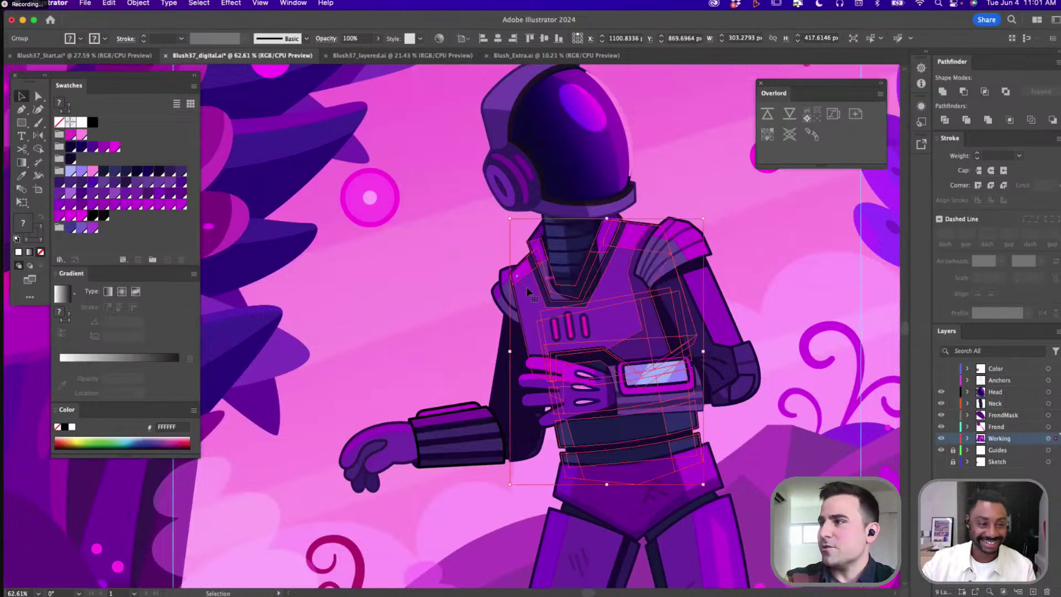
{"action": "key", "text": "Delete"}
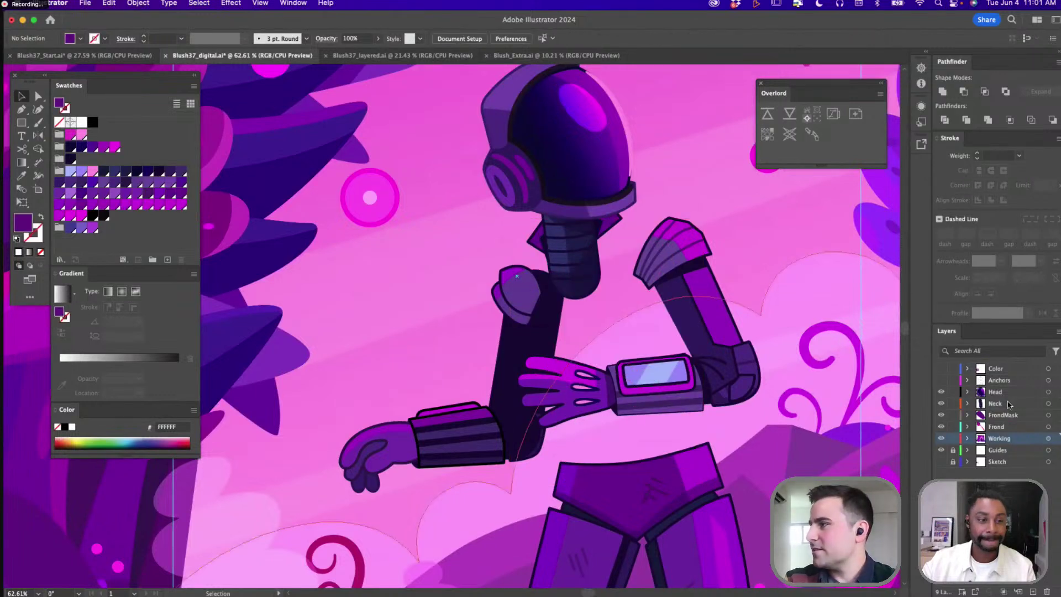
{"action": "left_click", "coordinate": [1004, 404]}
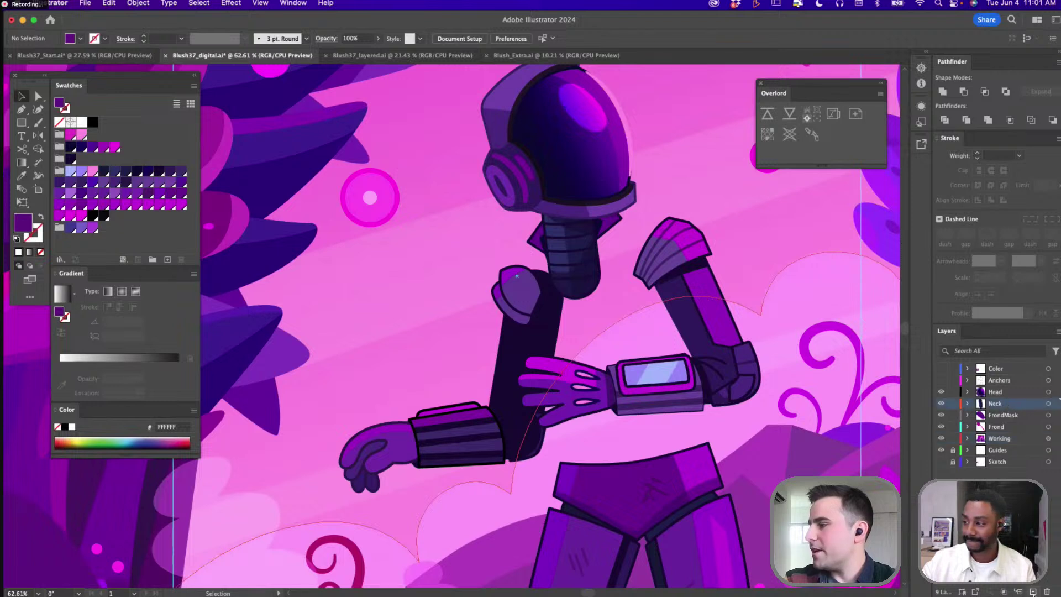
{"action": "left_click", "coordinate": [1033, 591]}
{"action": "double_click", "coordinate": [1004, 405]}
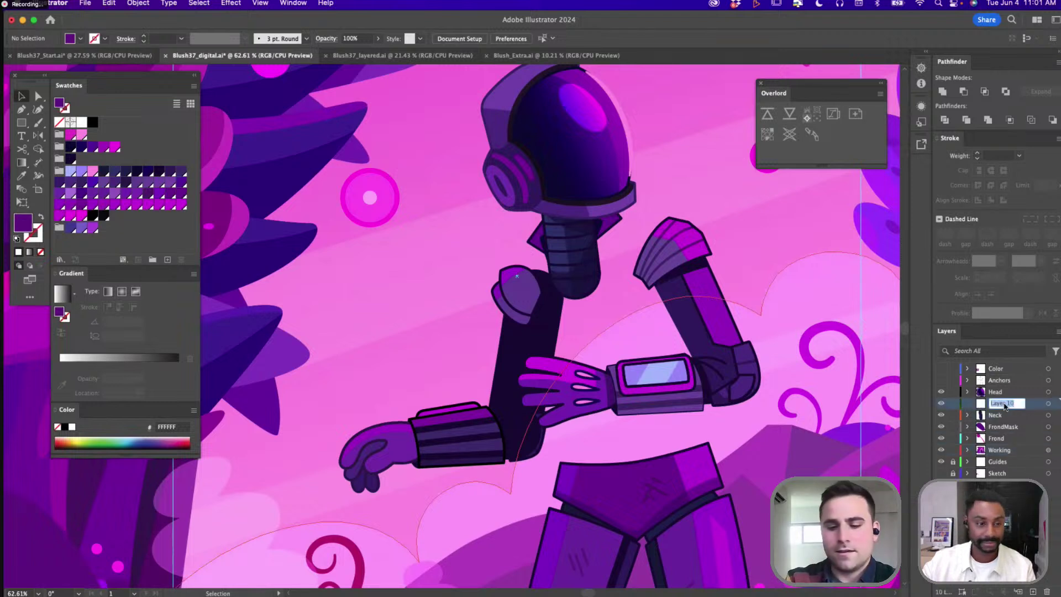
{"action": "type", "text": "Torso"}
{"action": "key", "text": "Return"}
{"action": "key", "text": "super+shift+v"}
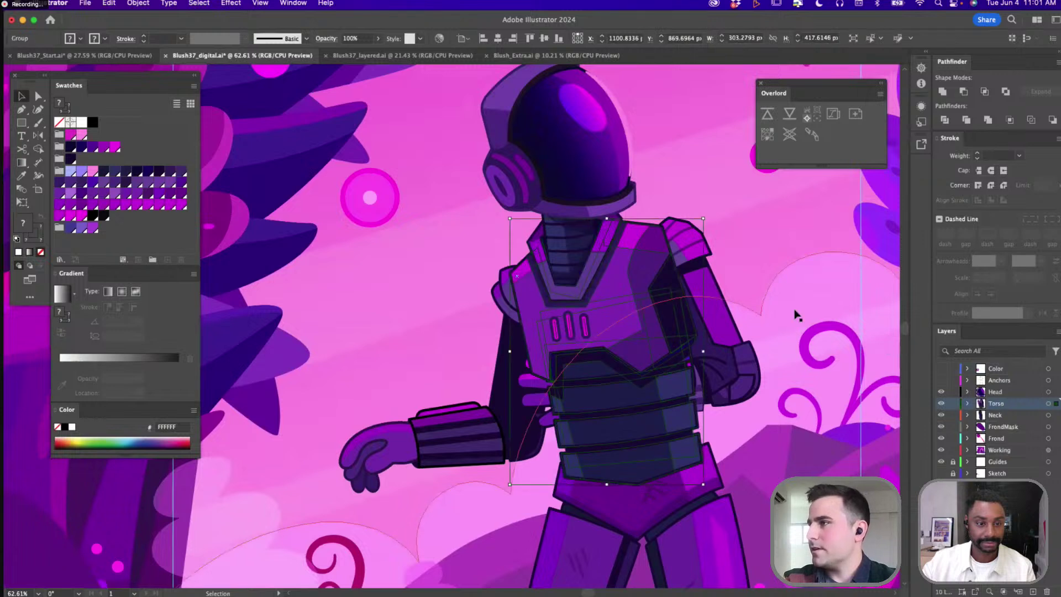
Cut the ribbed shoulder pad of the bent arm and paste it in place on a new layer named RShoulder above Torso
{"action": "left_click", "coordinate": [692, 259]}
{"action": "key", "text": "super+shift+a"}
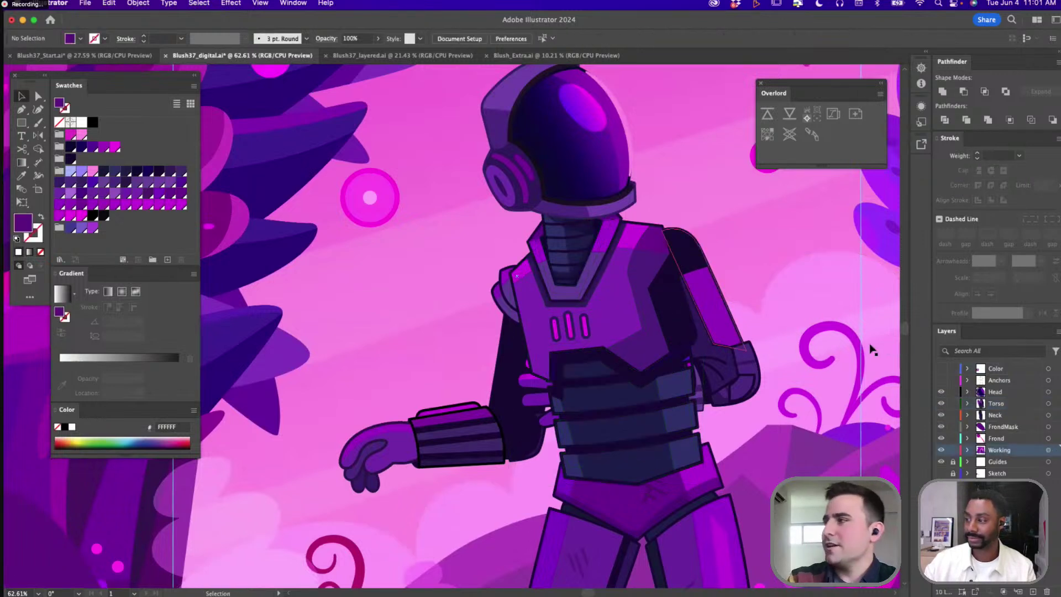
{"action": "left_click", "coordinate": [1004, 404]}
{"action": "left_click", "coordinate": [1033, 591]}
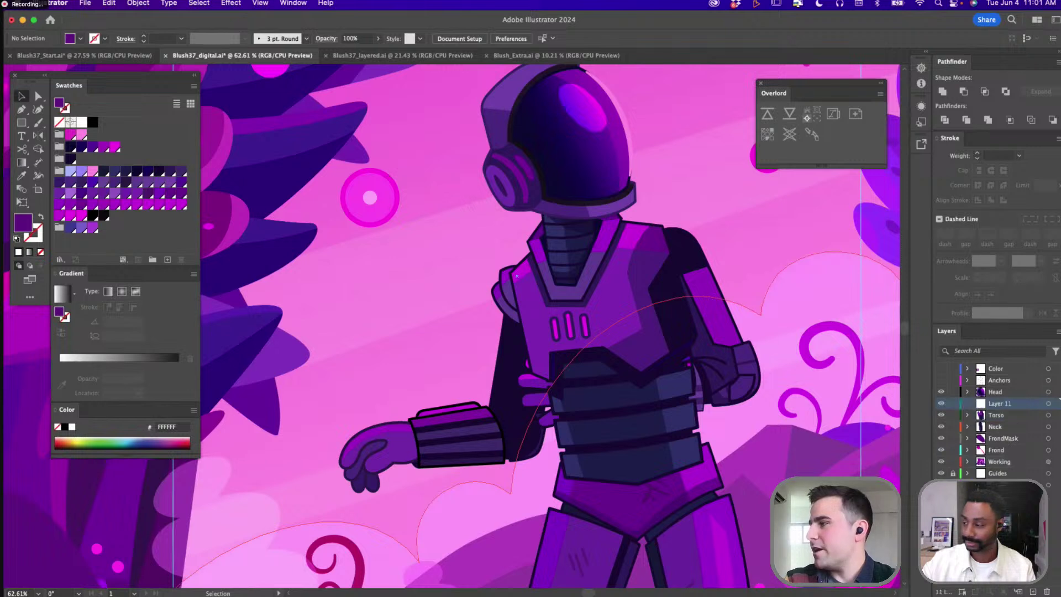
{"action": "double_click", "coordinate": [1000, 404]}
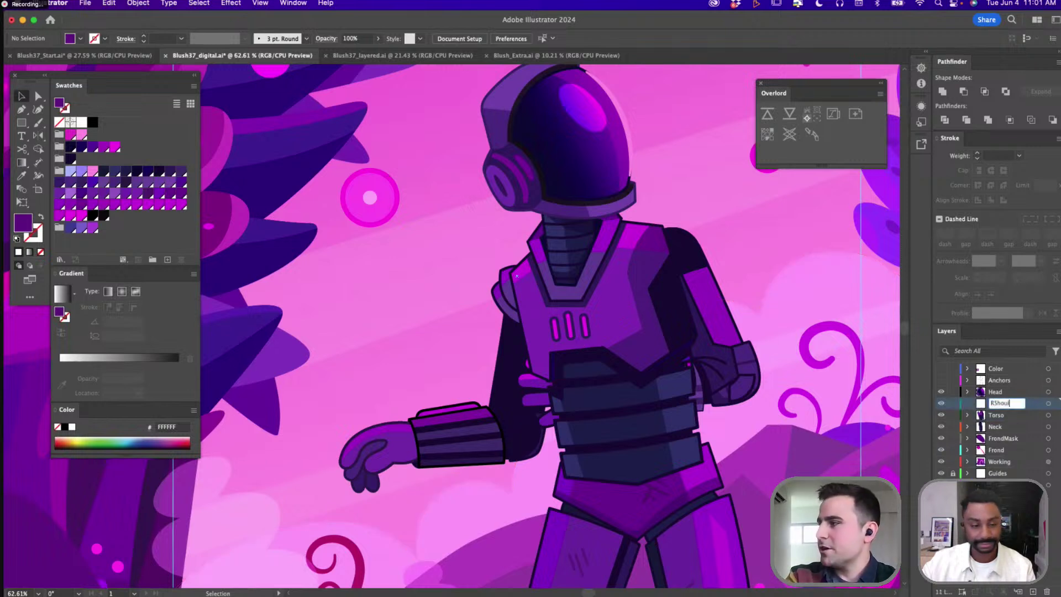
{"action": "key", "text": "Return"}
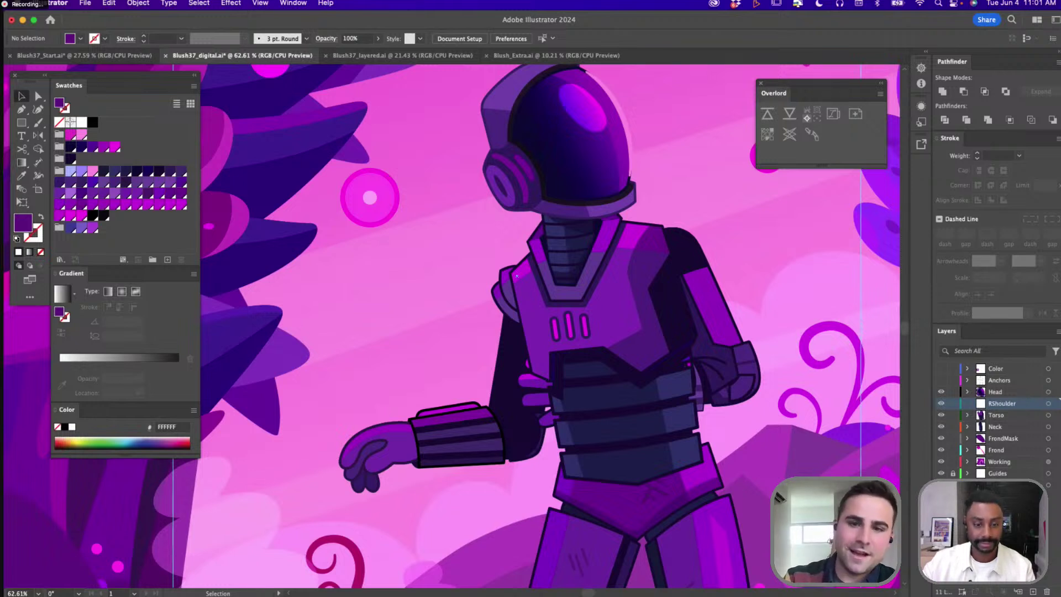
{"action": "key", "text": "super+f"}
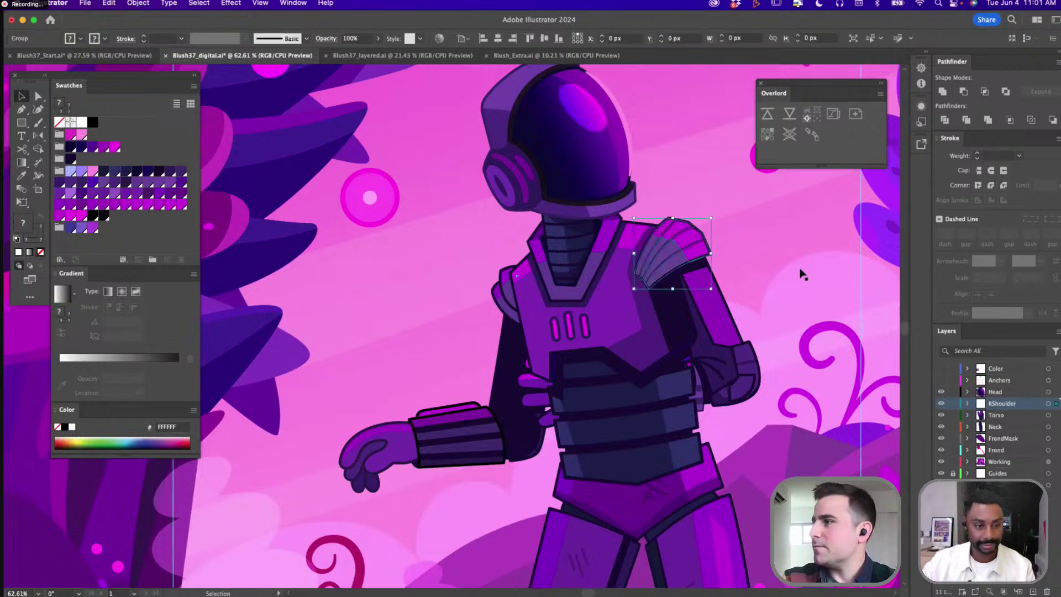
Hide the Torso layer to uncover the bent arm, and check how its upper arm and hand are grouped
{"action": "left_click", "coordinate": [710, 305]}
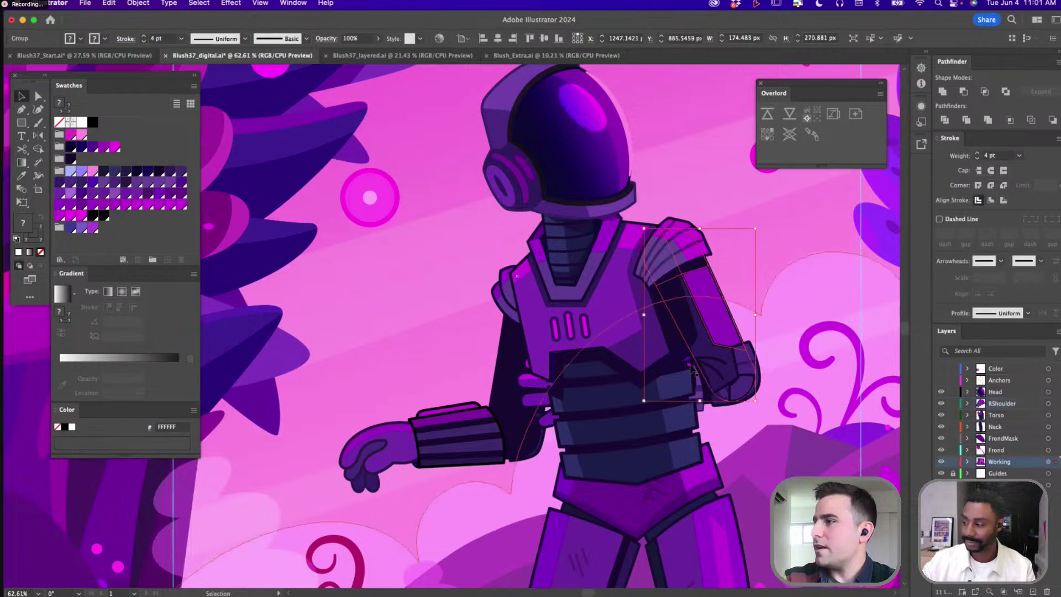
{"action": "left_click", "coordinate": [941, 415]}
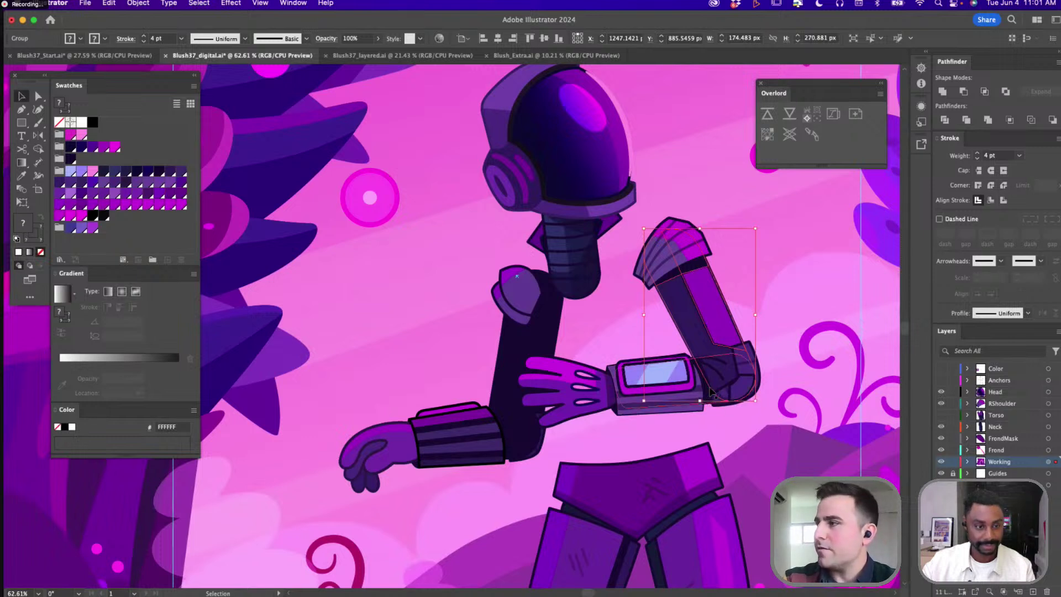
{"action": "left_click", "coordinate": [577, 385]}
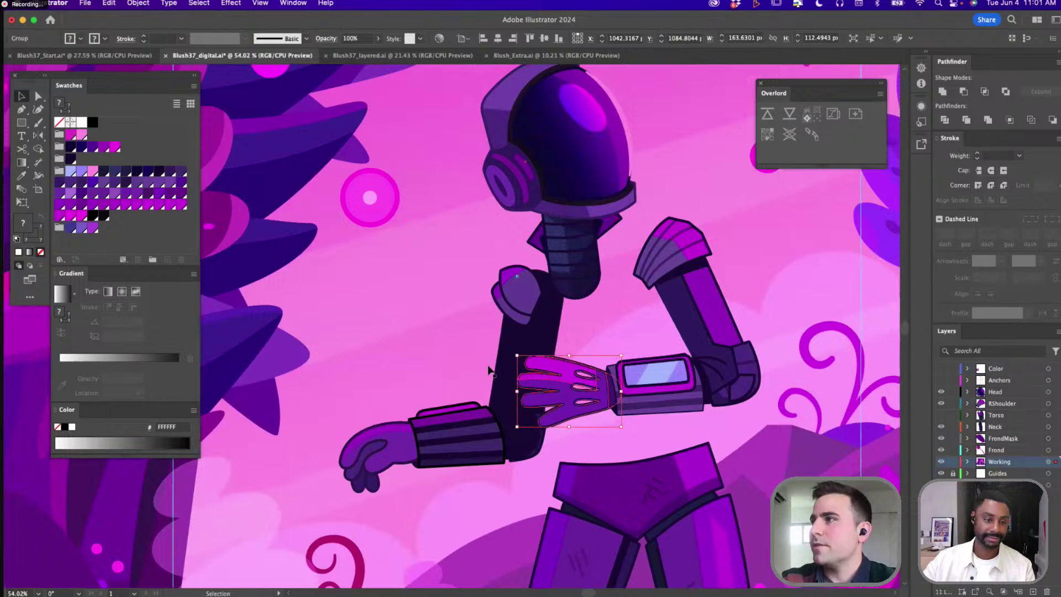
{"action": "scroll", "coordinate": [490, 367], "scroll_direction": "down", "scroll_amount": 3}
{"action": "scroll", "coordinate": [491, 369], "scroll_direction": "down", "scroll_amount": 1}
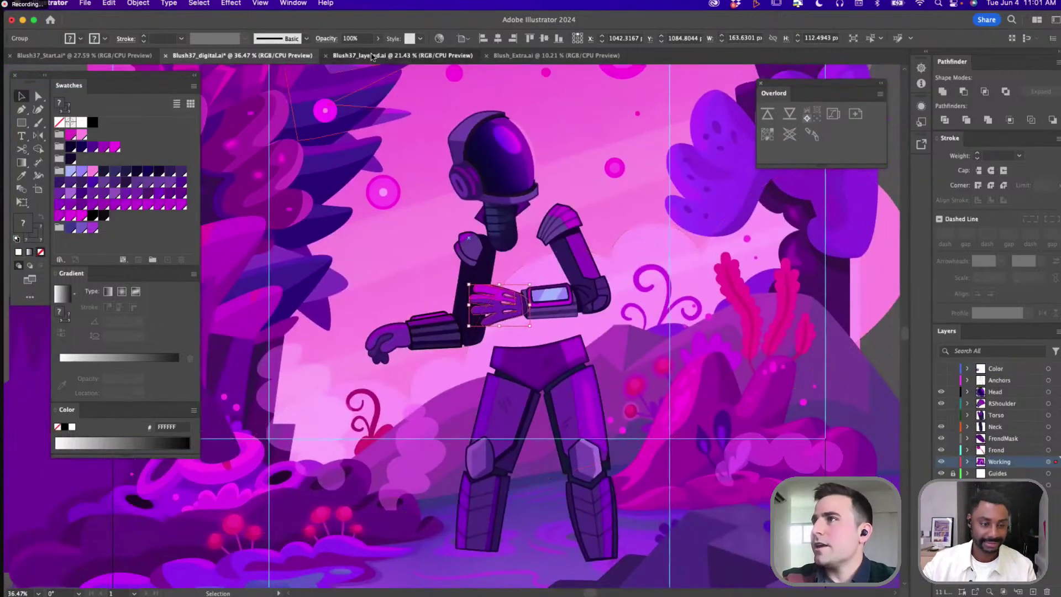
Switch to Blush37_layered.ai and examine how its finished artwork is divided into named layers
{"action": "left_click", "coordinate": [402, 56]}
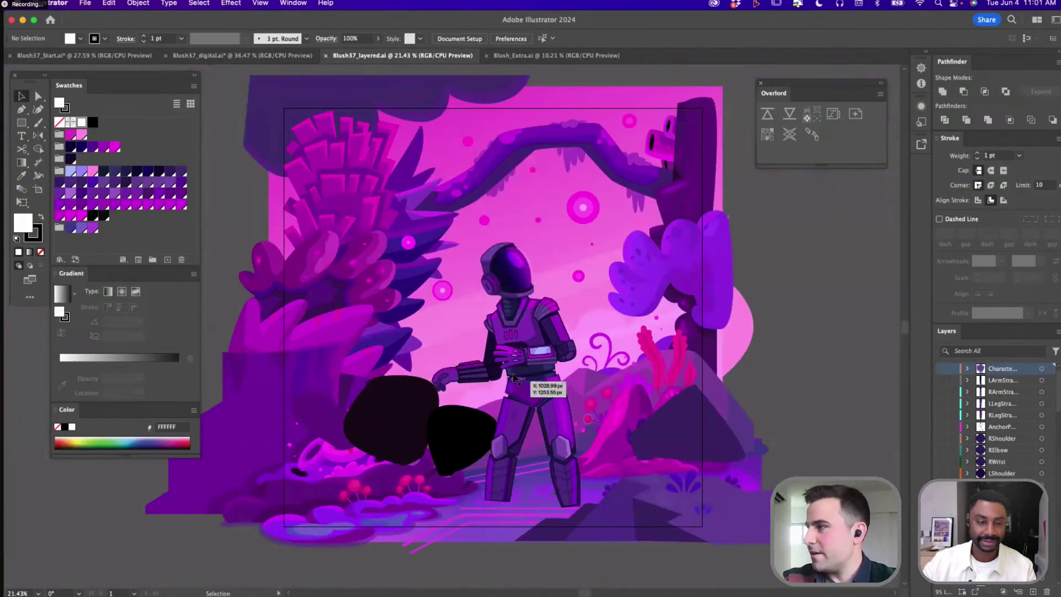
{"action": "scroll", "coordinate": [1023, 439], "scroll_direction": "down", "scroll_amount": 5}
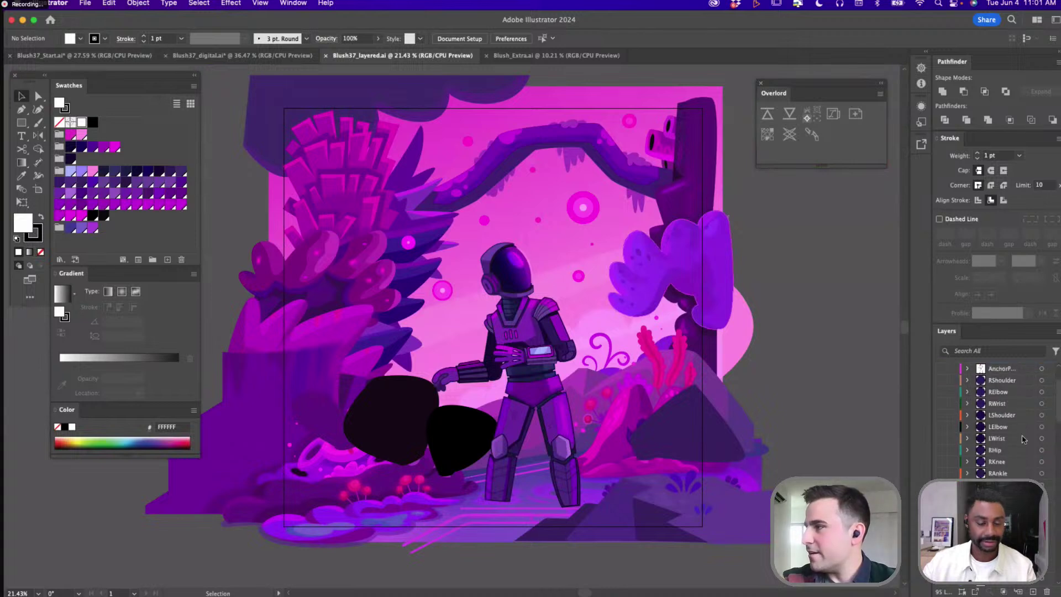
{"action": "scroll", "coordinate": [1024, 440], "scroll_direction": "down", "scroll_amount": 10}
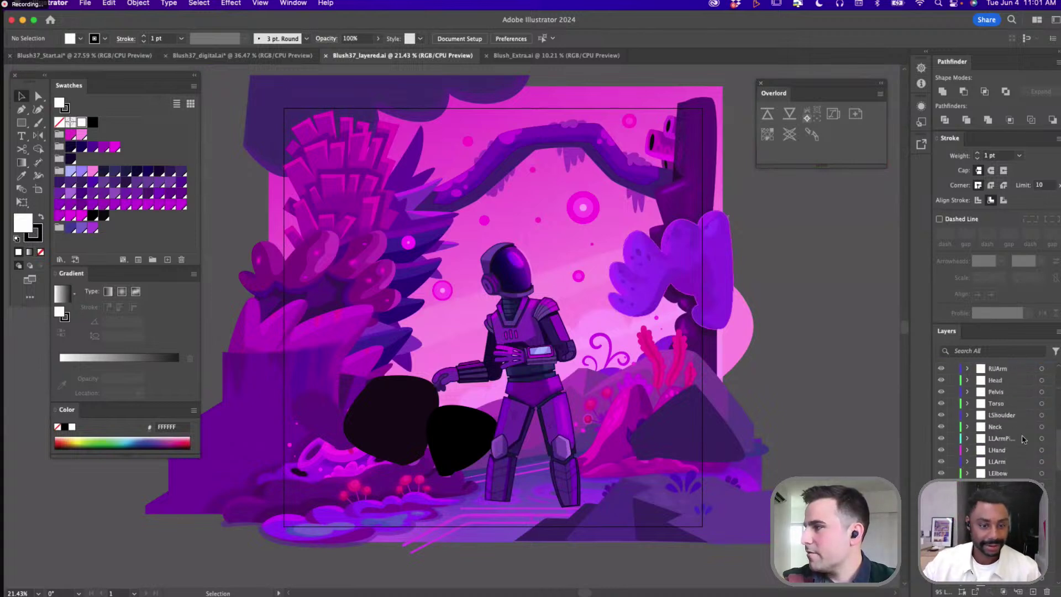
{"action": "scroll", "coordinate": [1023, 440], "scroll_direction": "down", "scroll_amount": 10}
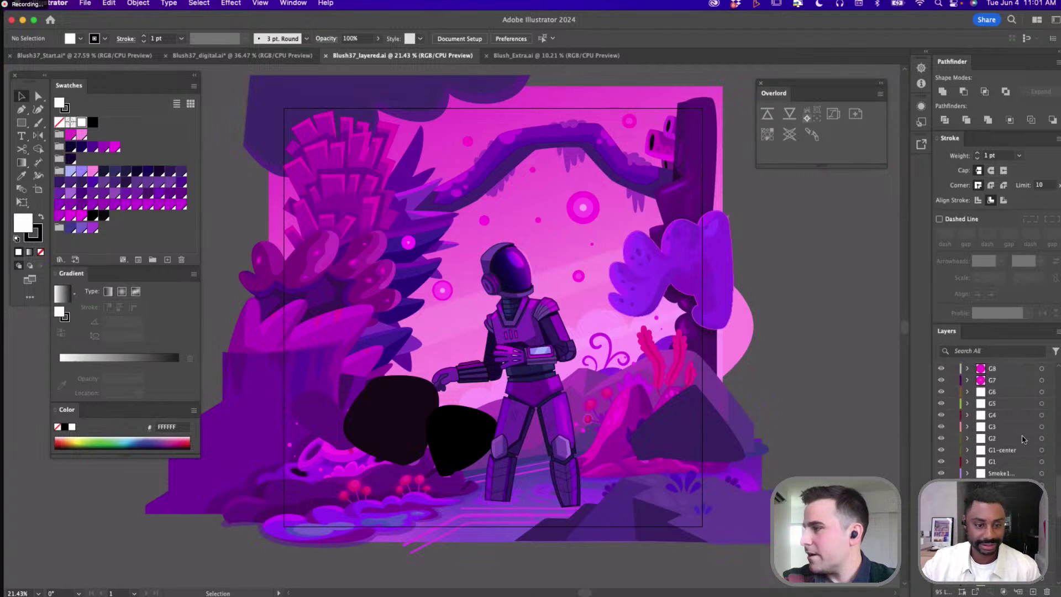
{"action": "scroll", "coordinate": [1023, 439], "scroll_direction": "down", "scroll_amount": 1}
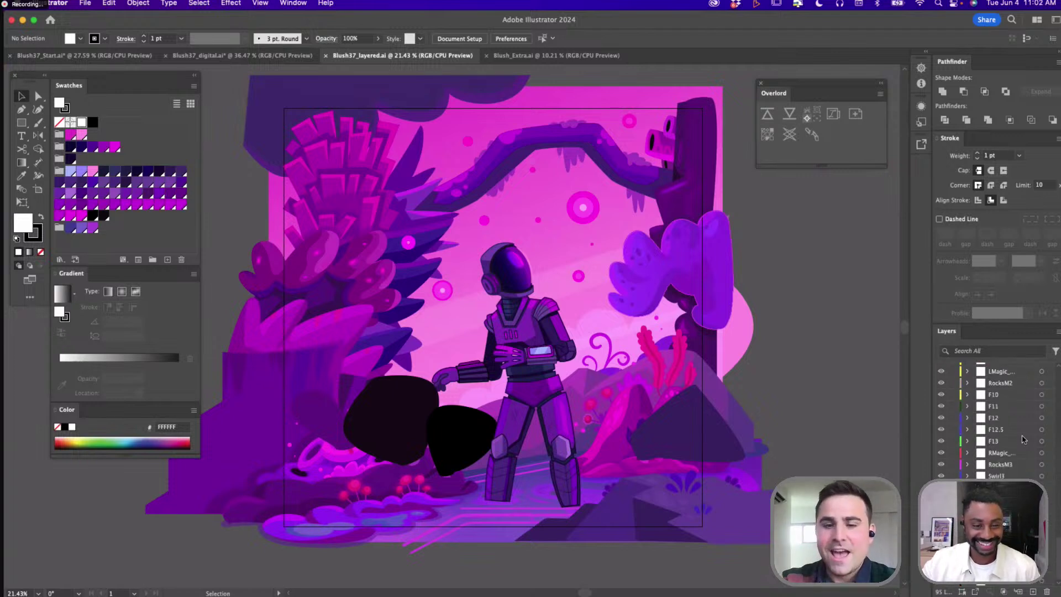
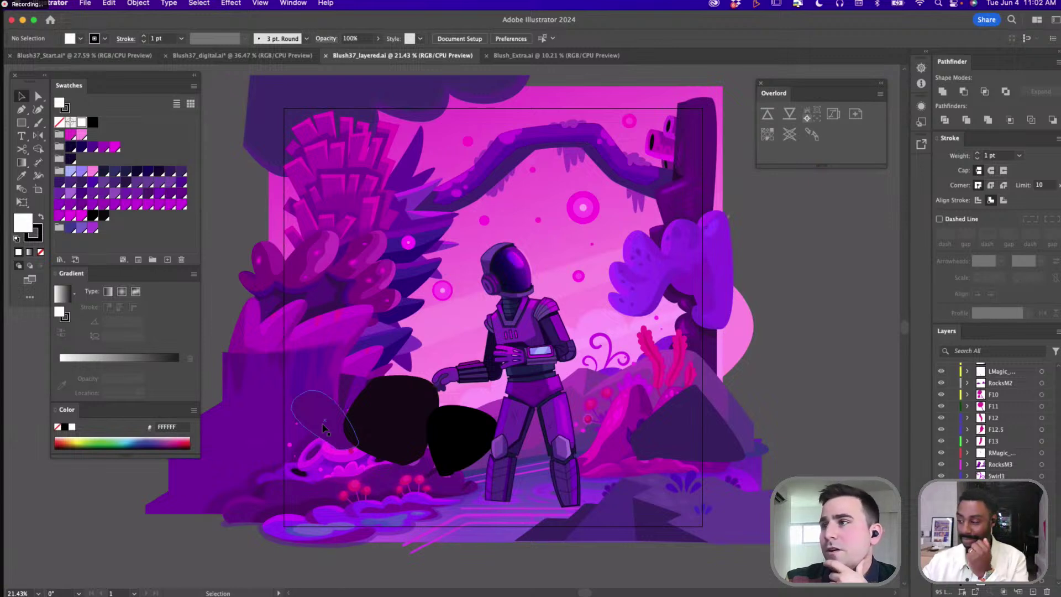
Hide the two layers holding the black shapes that cover the Smoke3 and Smoke2 artwork
{"action": "left_click", "coordinate": [349, 442]}
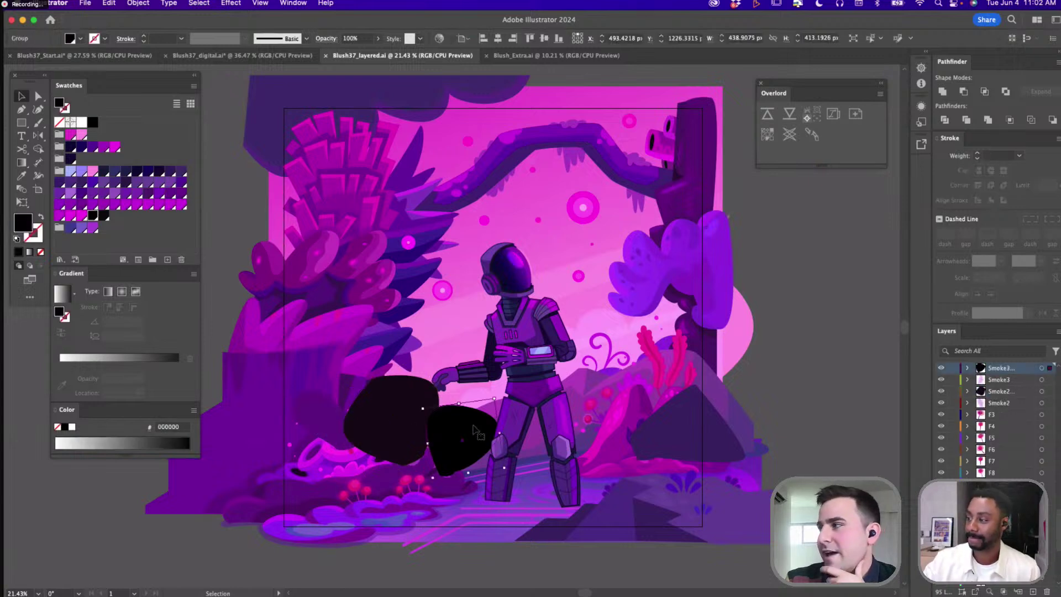
{"action": "left_click", "coordinate": [942, 368]}
{"action": "left_click", "coordinate": [942, 392]}
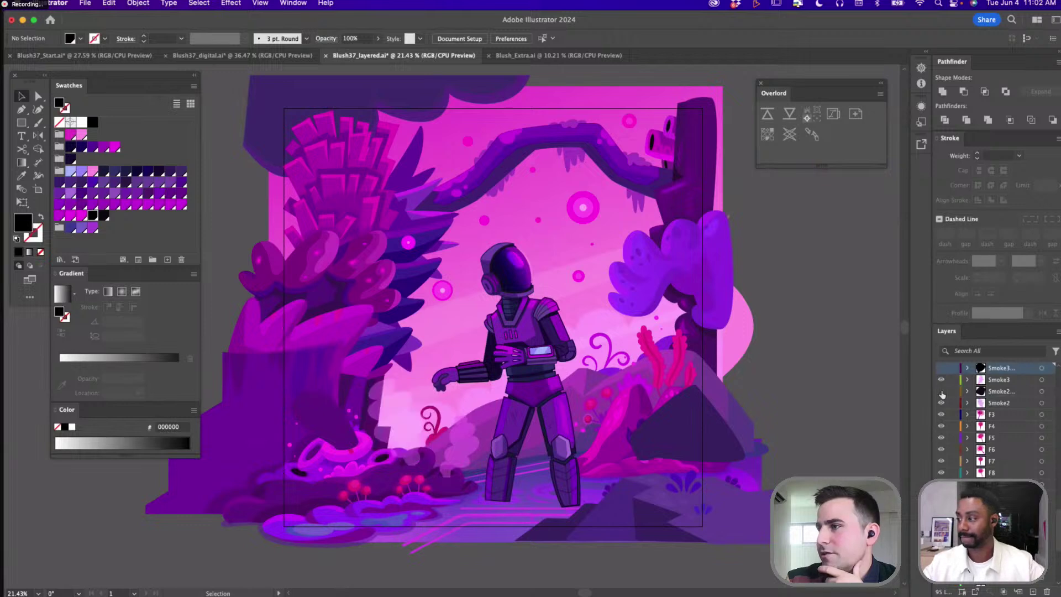
Inspect the dark shape over the flower, the large glowing orb in the sky and a magenta line below the astronaut
{"action": "left_click", "coordinate": [365, 423]}
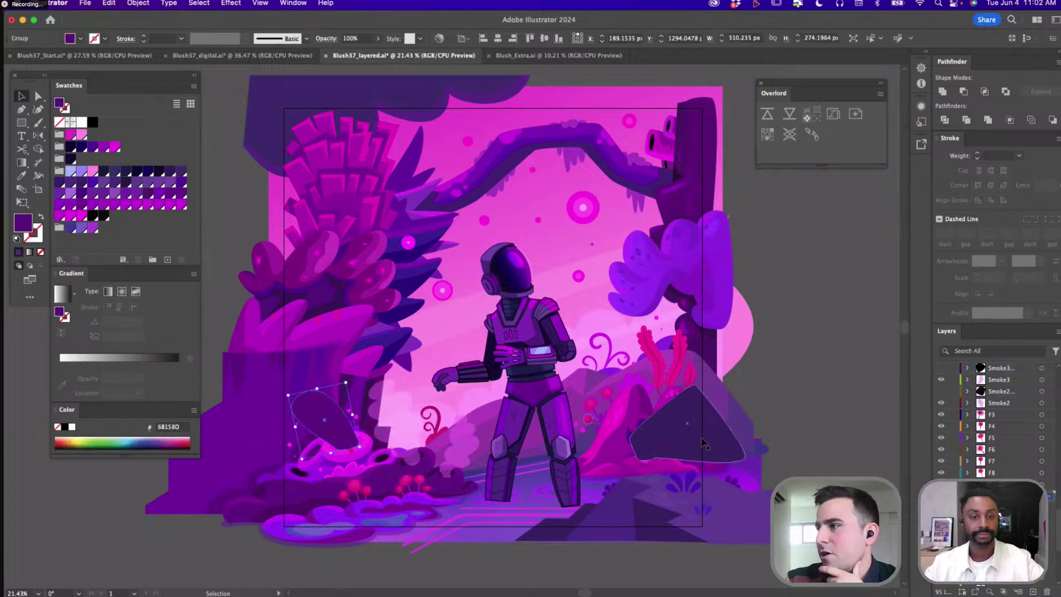
{"action": "left_click", "coordinate": [577, 212]}
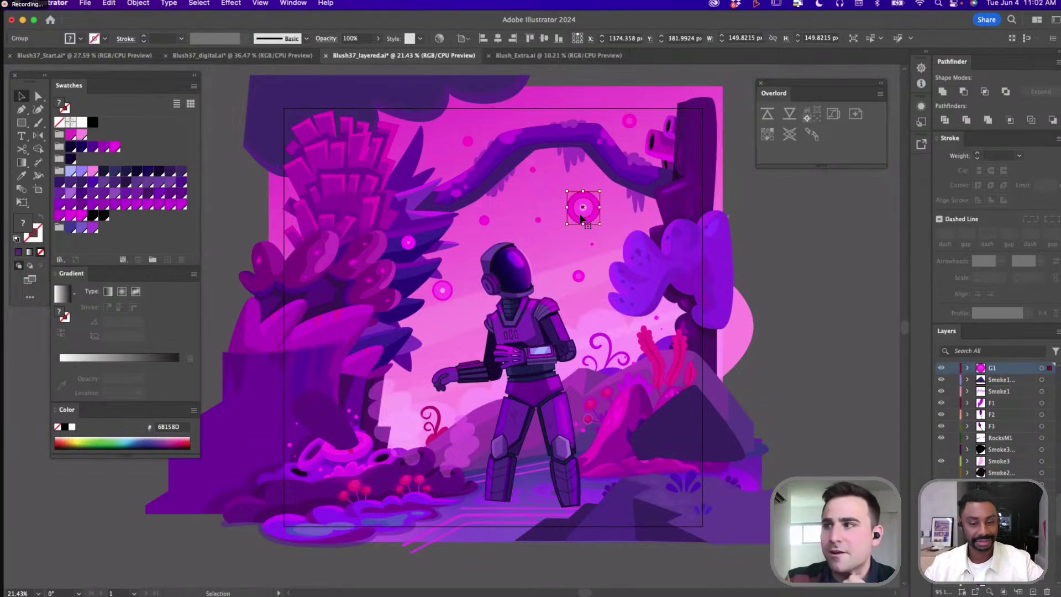
{"action": "left_click", "coordinate": [457, 532]}
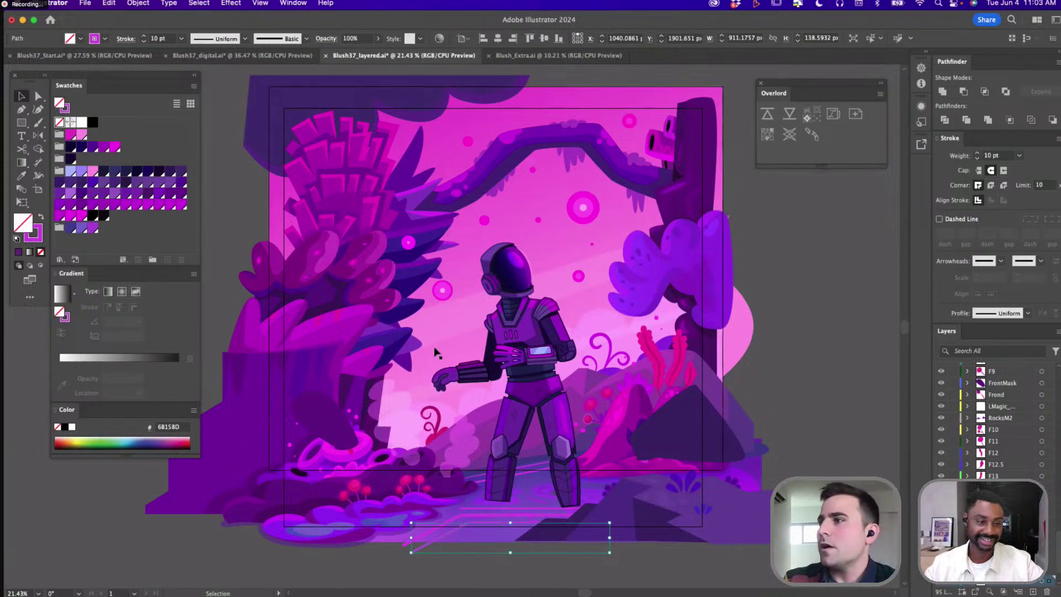
Inspect the pale mist group behind the hills, and show the two hidden black smoke mask shapes again
{"action": "left_click", "coordinate": [469, 399]}
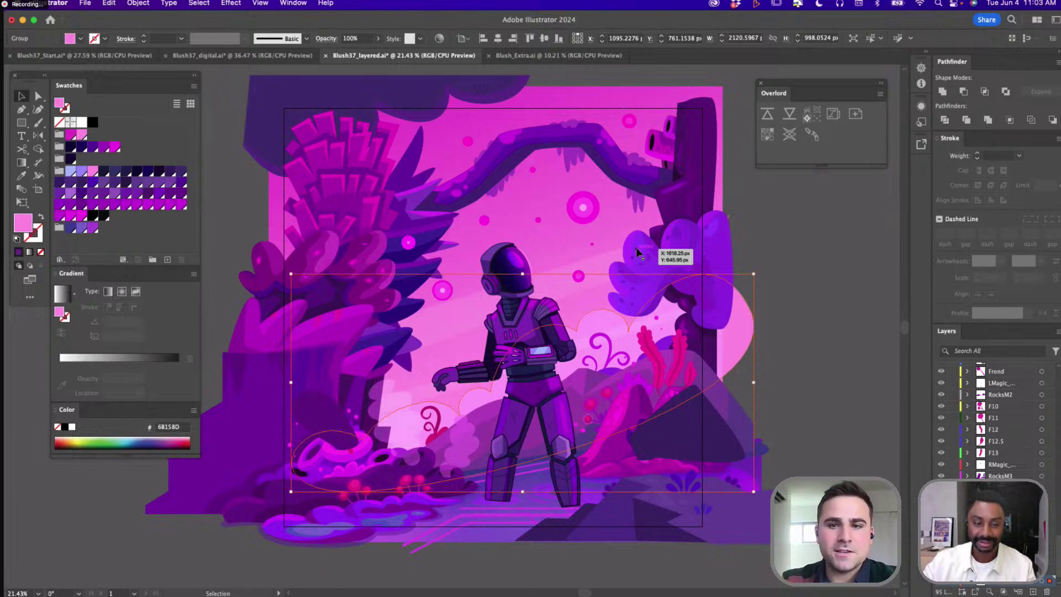
{"action": "left_click", "coordinate": [745, 176]}
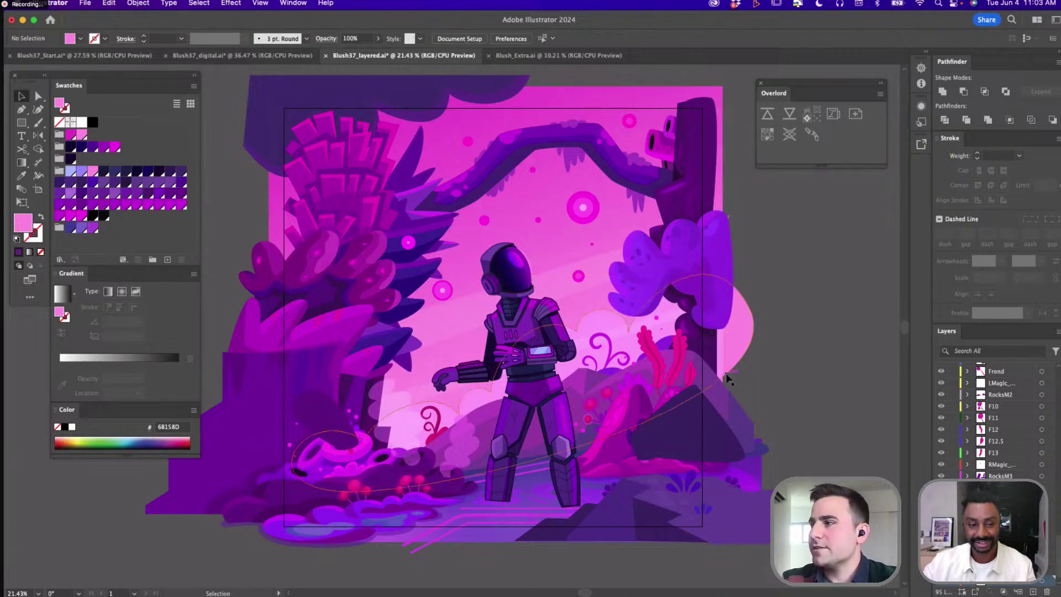
{"action": "scroll", "coordinate": [995, 420], "scroll_direction": "up", "scroll_amount": 5}
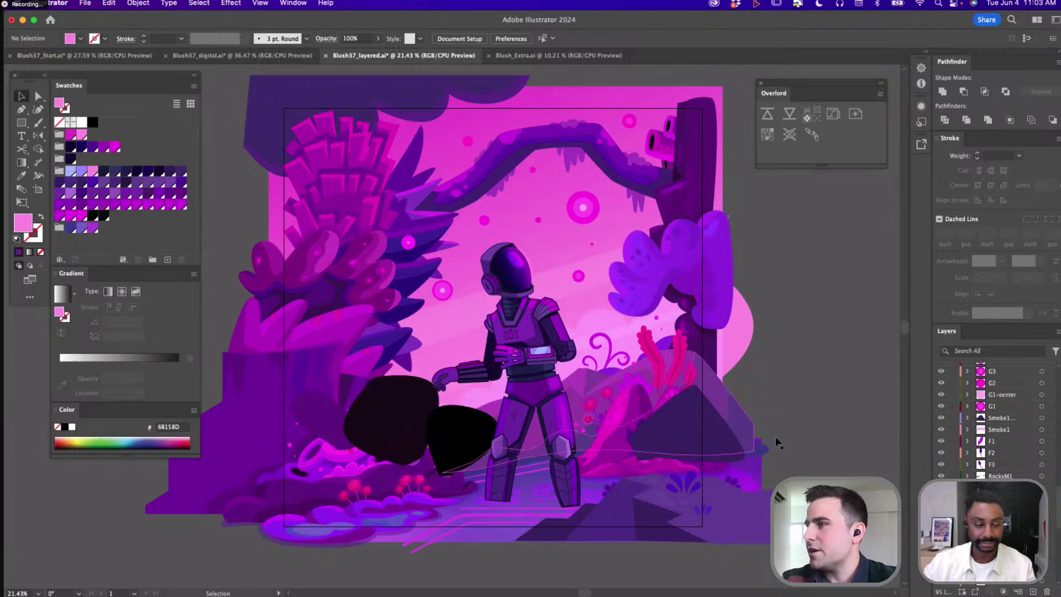
{"action": "scroll", "coordinate": [776, 443], "scroll_direction": "up", "scroll_amount": 2}
{"action": "scroll", "coordinate": [777, 443], "scroll_direction": "left", "scroll_amount": 2}
{"action": "scroll", "coordinate": [777, 442], "scroll_direction": "down", "scroll_amount": 2}
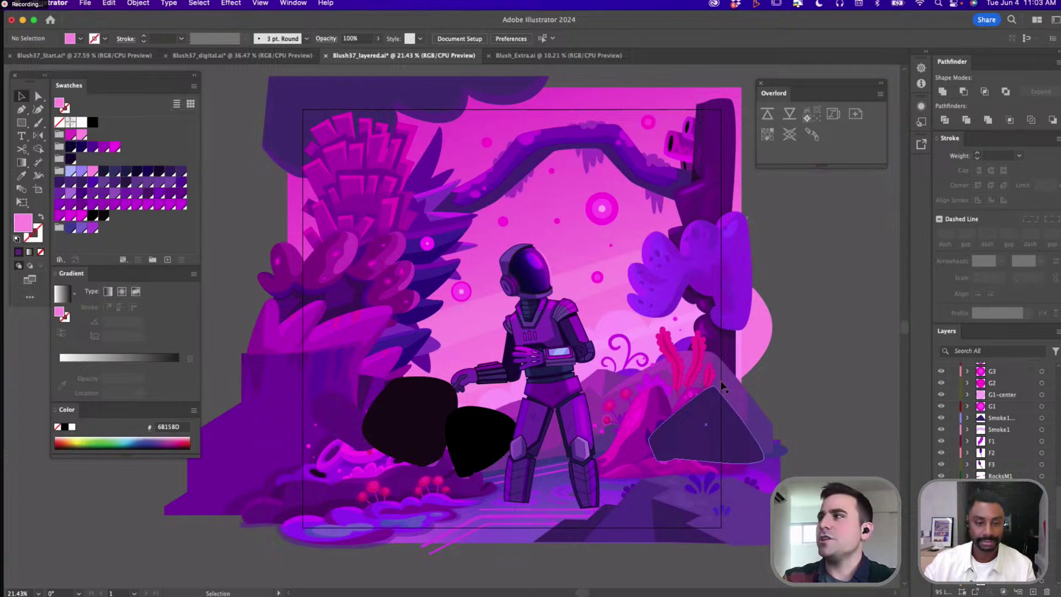
{"action": "mouse_move", "coordinate": [817, 85]}
{"action": "left_mouse_down"}
{"action": "mouse_move", "coordinate": [782, 95]}
{"action": "mouse_move", "coordinate": [798, 110]}
{"action": "mouse_move", "coordinate": [817, 90]}
{"action": "mouse_move", "coordinate": [809, 93]}
{"action": "left_mouse_up"}
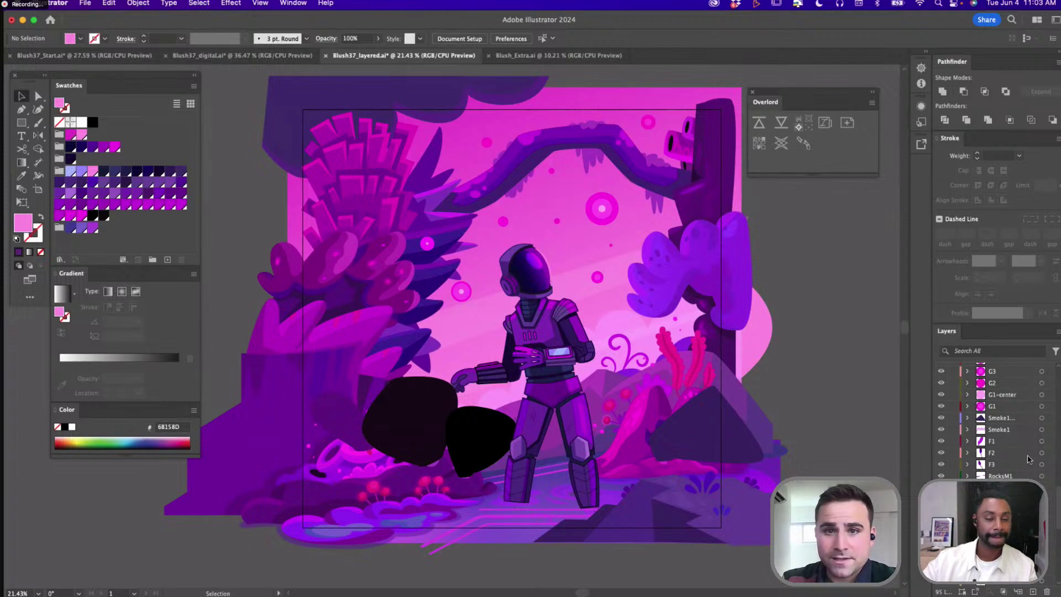
Check which shapes make up the purple branch arch and the background sky layer
{"action": "key", "text": "a"}
{"action": "left_click", "coordinate": [504, 178]}
{"action": "left_click", "coordinate": [504, 178]}
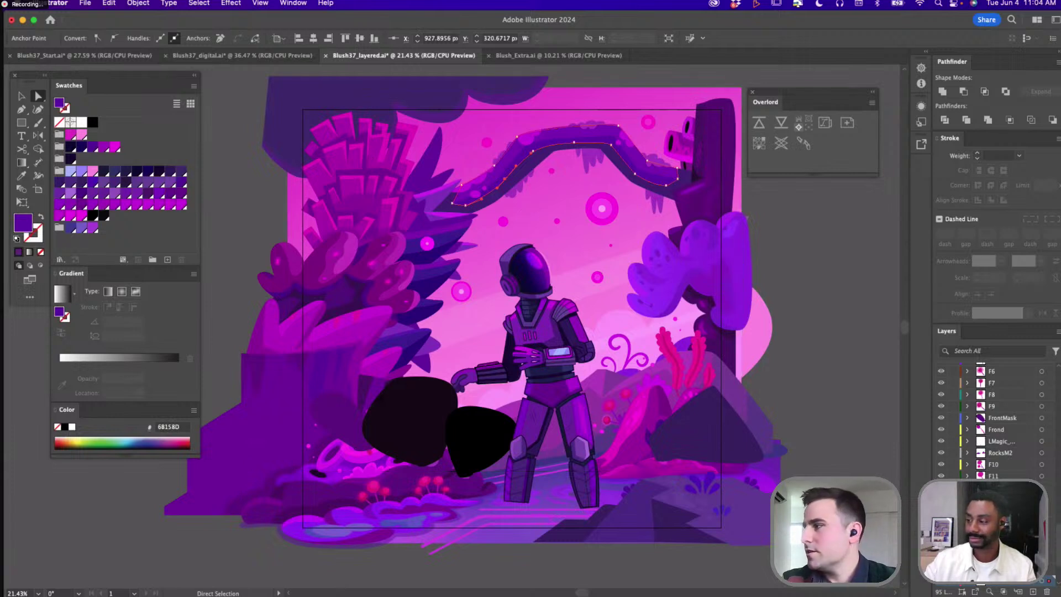
{"action": "scroll", "coordinate": [1057, 554], "scroll_direction": "down", "scroll_amount": 3}
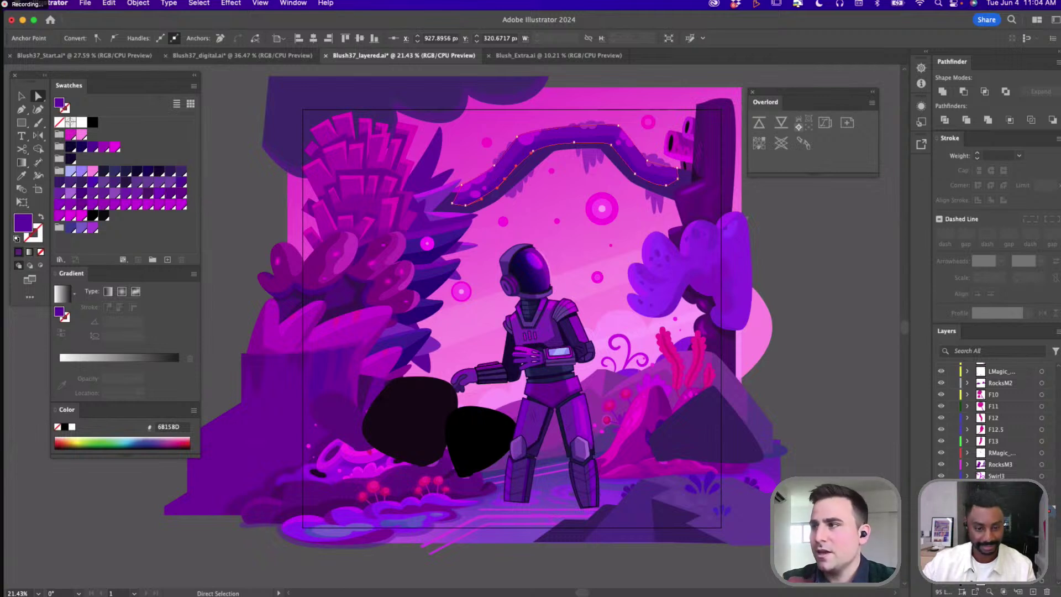
{"action": "left_click", "coordinate": [1042, 579]}
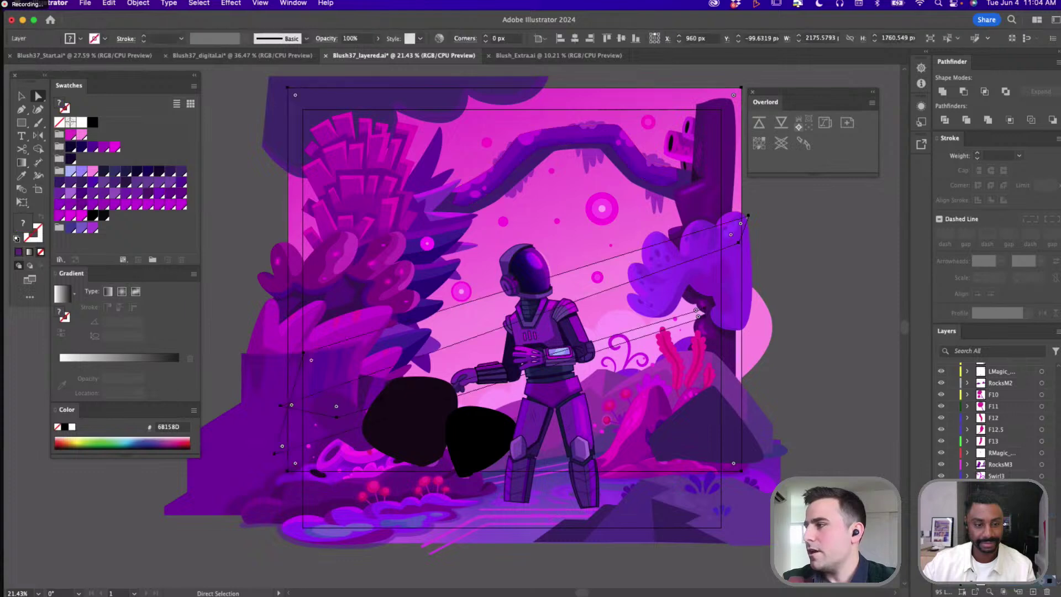
Select all the artwork in the layered file and push it to After Effects with Overlord
{"action": "scroll", "coordinate": [1042, 578], "scroll_direction": "up", "scroll_amount": 10}
{"action": "key", "text": "super+a"}
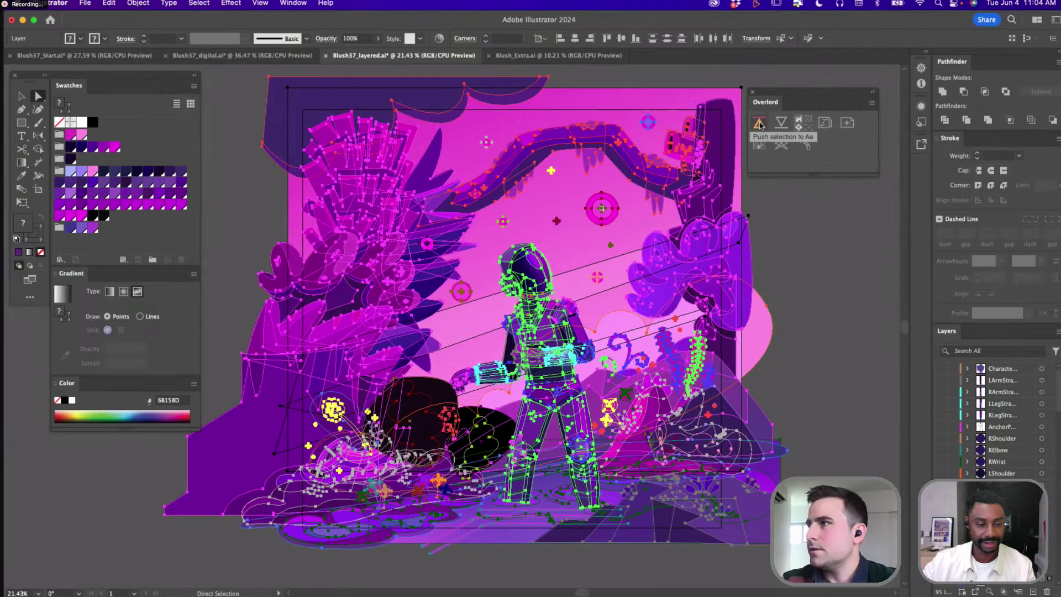
{"action": "left_click", "coordinate": [759, 124]}
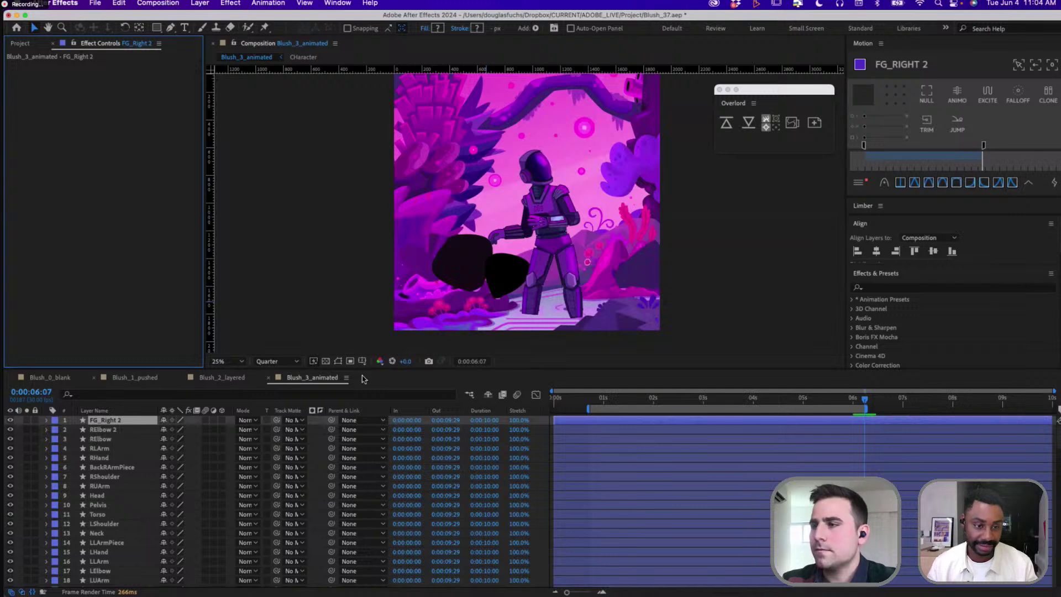
Open the Blush_1_pushed composition in After Effects and bring up the project's item list
{"action": "left_click", "coordinate": [332, 348]}
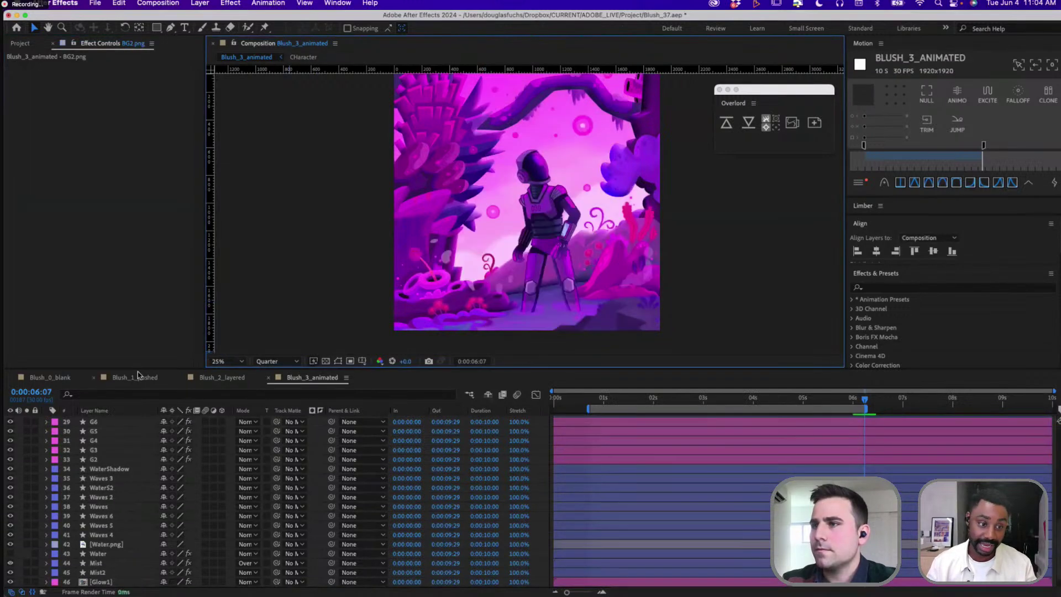
{"action": "left_click", "coordinate": [136, 378]}
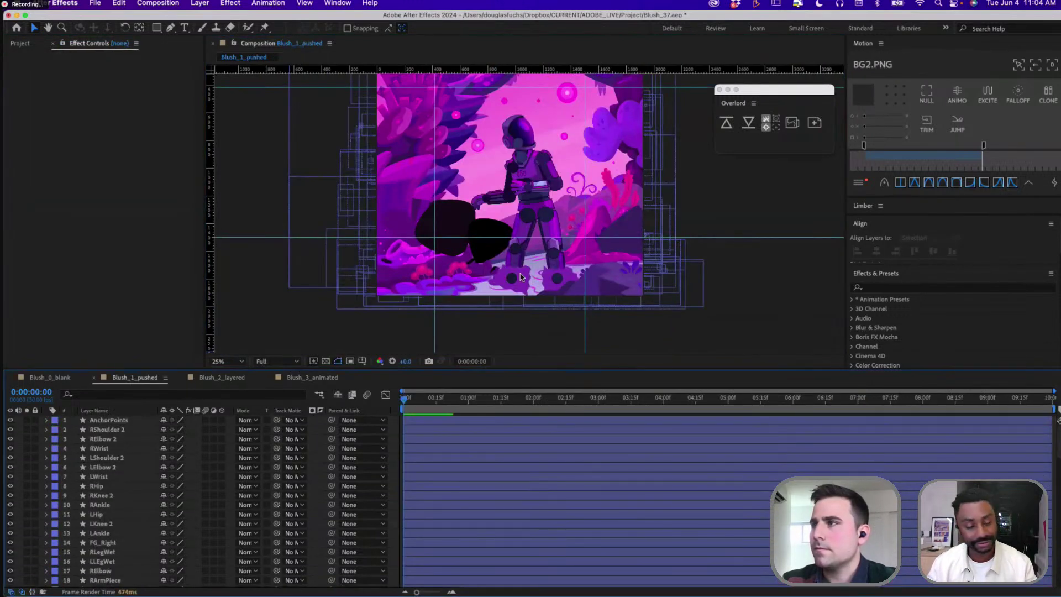
{"action": "left_click_drag", "start_coordinate": [541, 215], "coordinate": [543, 259]}
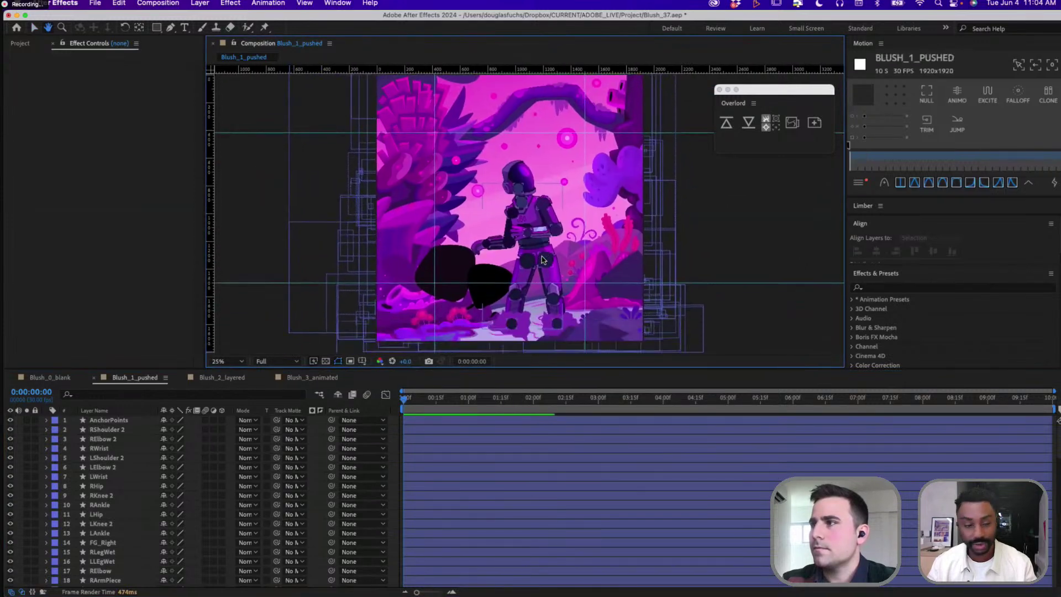
{"action": "key", "text": "v"}
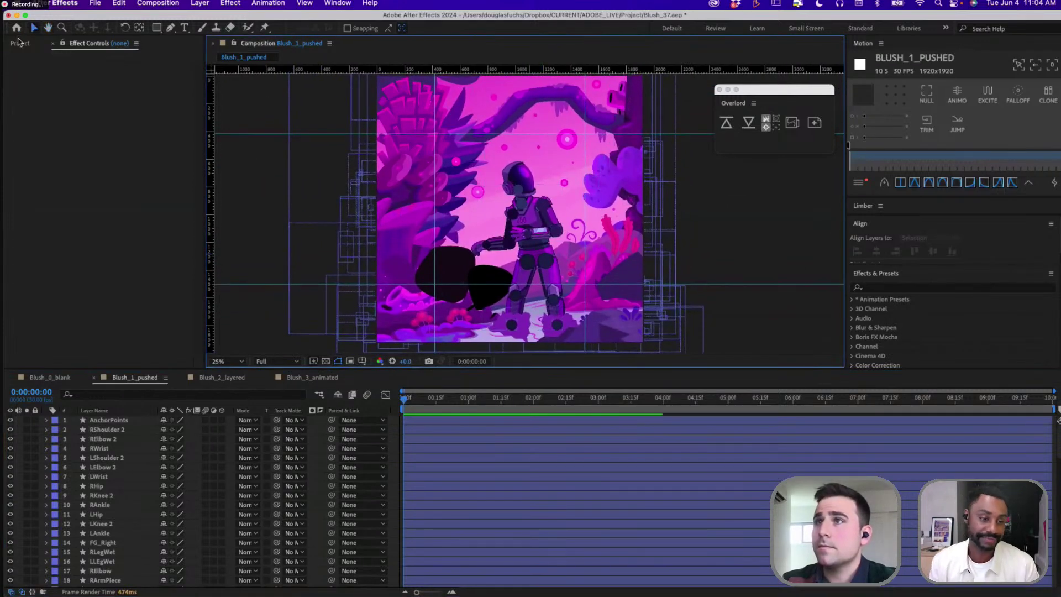
{"action": "left_click", "coordinate": [19, 43]}
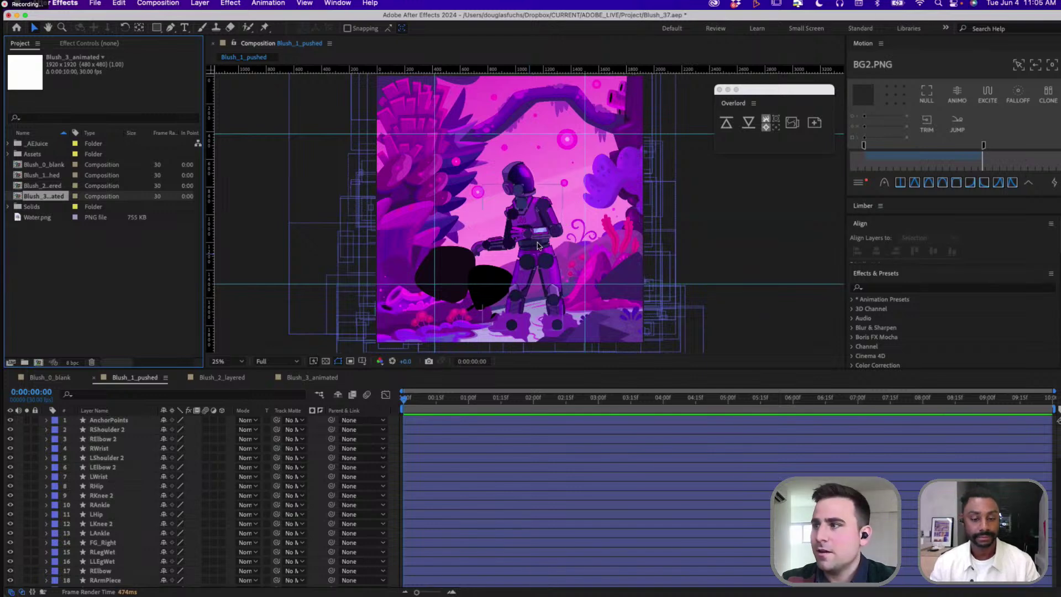
Compare the Illustrator file's layers with the full list of shape layers in Blush_1_pushed
{"action": "key", "text": "super+Tab"}
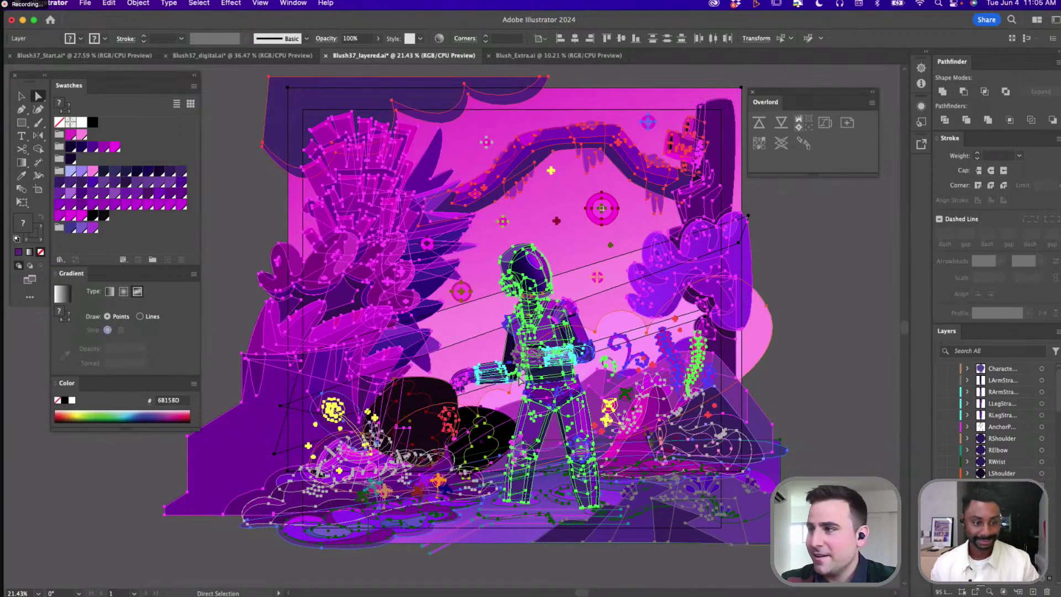
{"action": "key", "text": "super+Tab"}
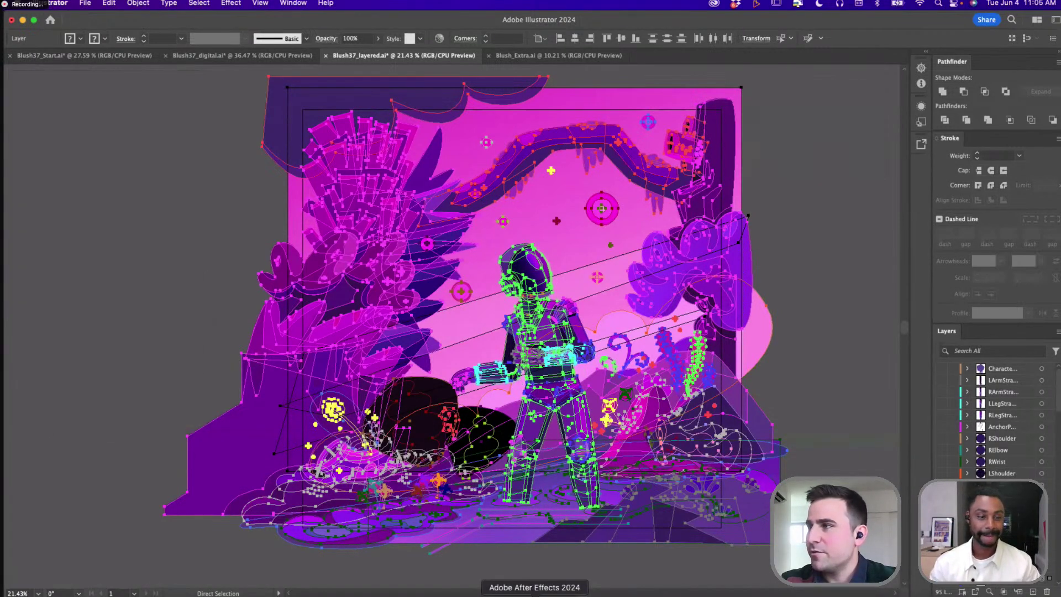
{"action": "scroll", "coordinate": [96, 497], "scroll_direction": "down", "scroll_amount": 3}
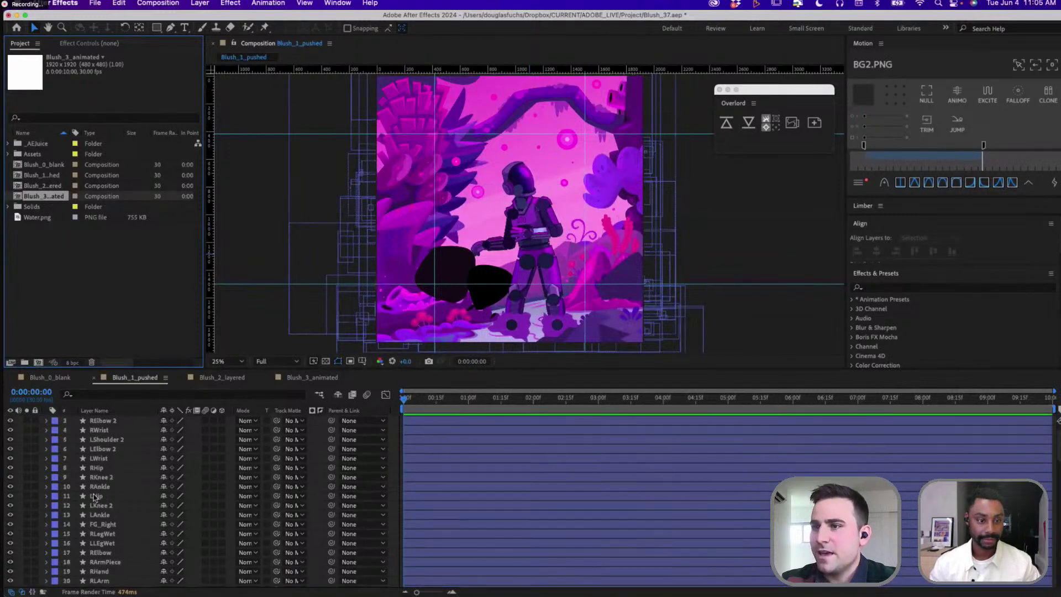
{"action": "scroll", "coordinate": [101, 463], "scroll_direction": "down", "scroll_amount": 20}
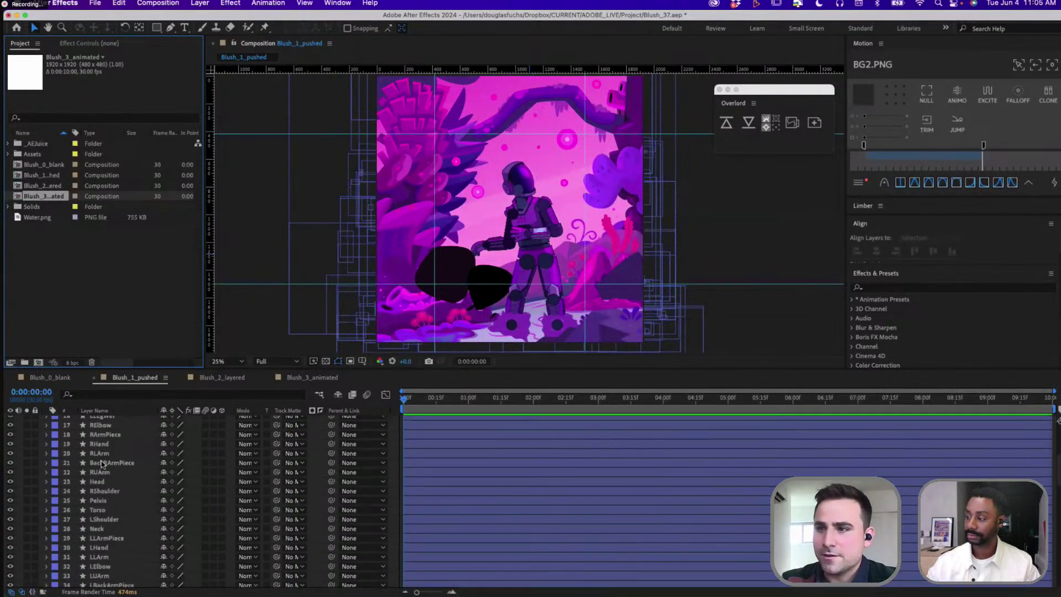
{"action": "scroll", "coordinate": [101, 463], "scroll_direction": "down", "scroll_amount": 10}
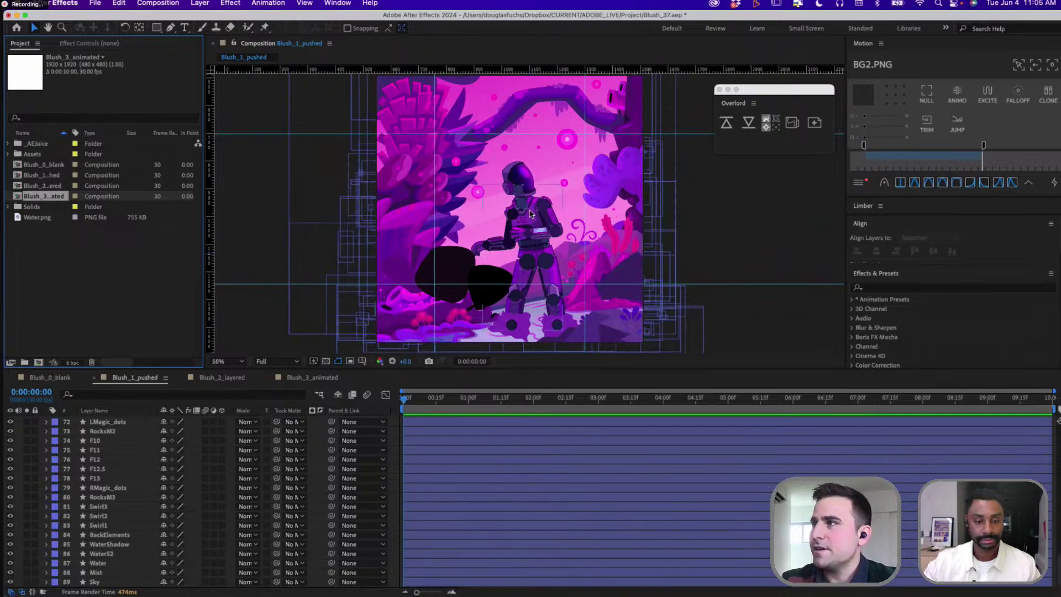
Try reshaping the Head layer's helmet by pulling a vertex at its upper front edge outward
{"action": "scroll", "coordinate": [498, 161], "scroll_direction": "up", "scroll_amount": 4}
{"action": "scroll", "coordinate": [476, 160], "scroll_direction": "up", "scroll_amount": 3}
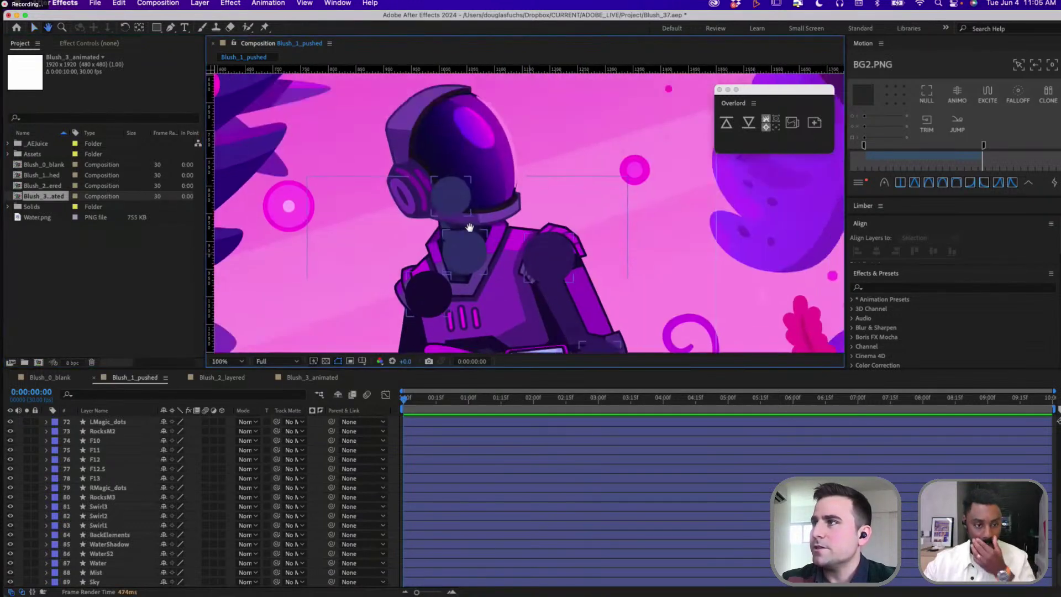
{"action": "left_click", "coordinate": [438, 160]}
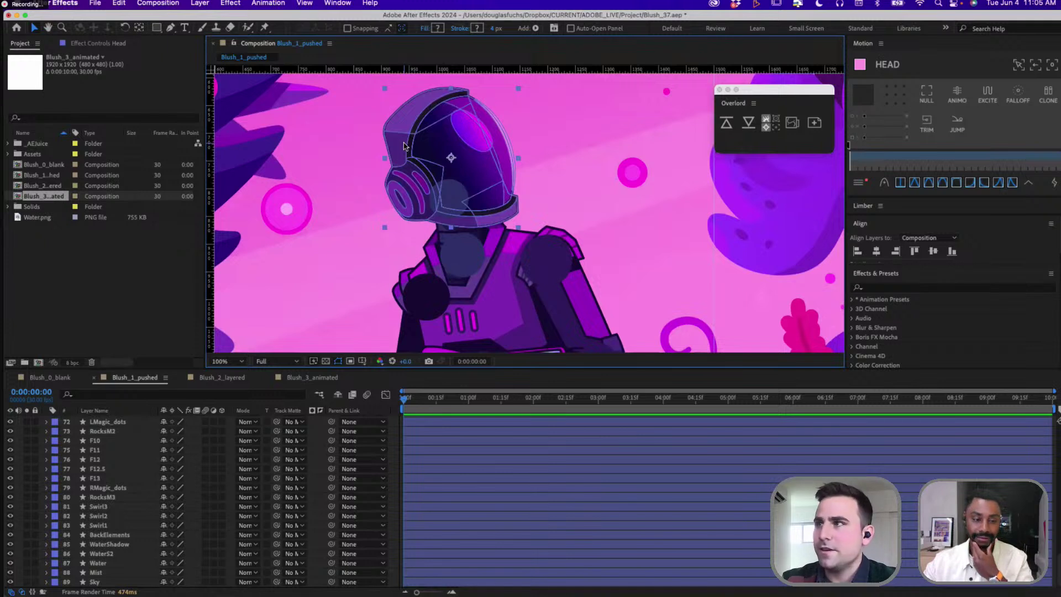
{"action": "left_click", "coordinate": [171, 28]}
{"action": "left_click_drag", "start_coordinate": [171, 28], "coordinate": [209, 63]}
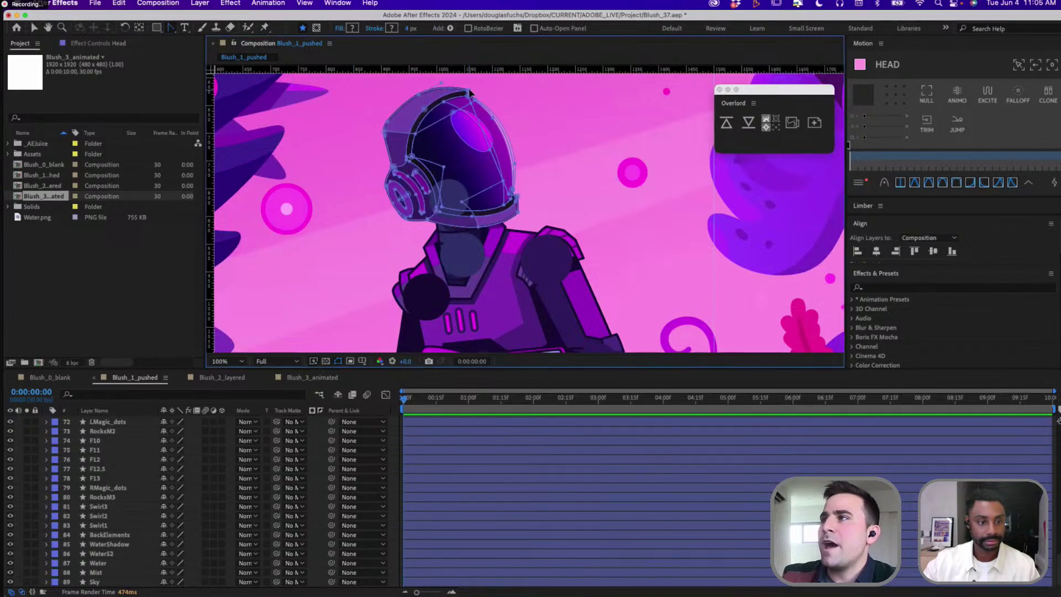
{"action": "left_click_drag", "start_coordinate": [472, 96], "coordinate": [486, 84]}
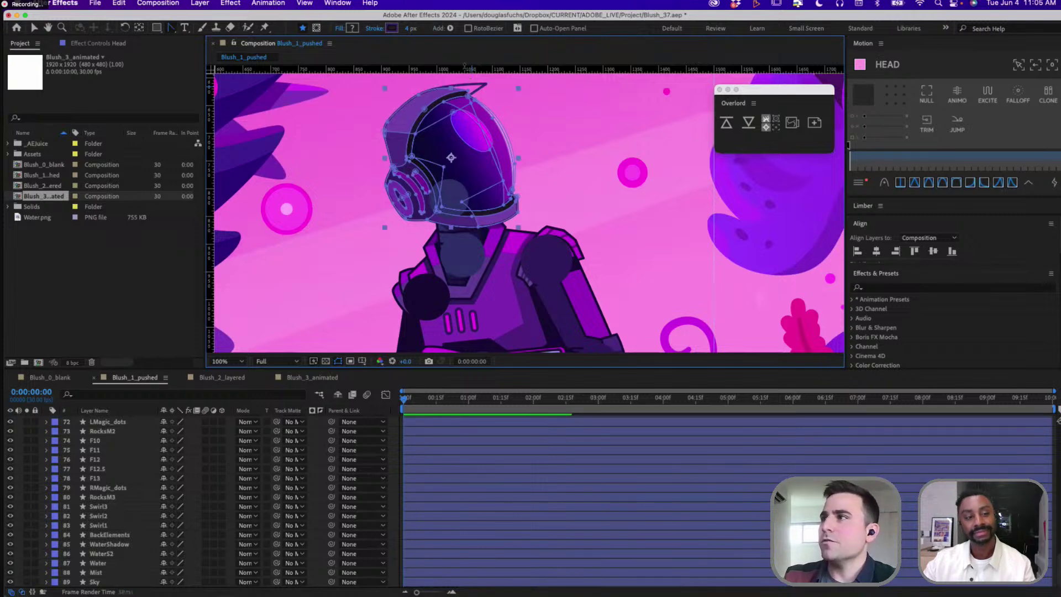
{"action": "left_click", "coordinate": [671, 202]}
{"action": "key", "text": "comma"}
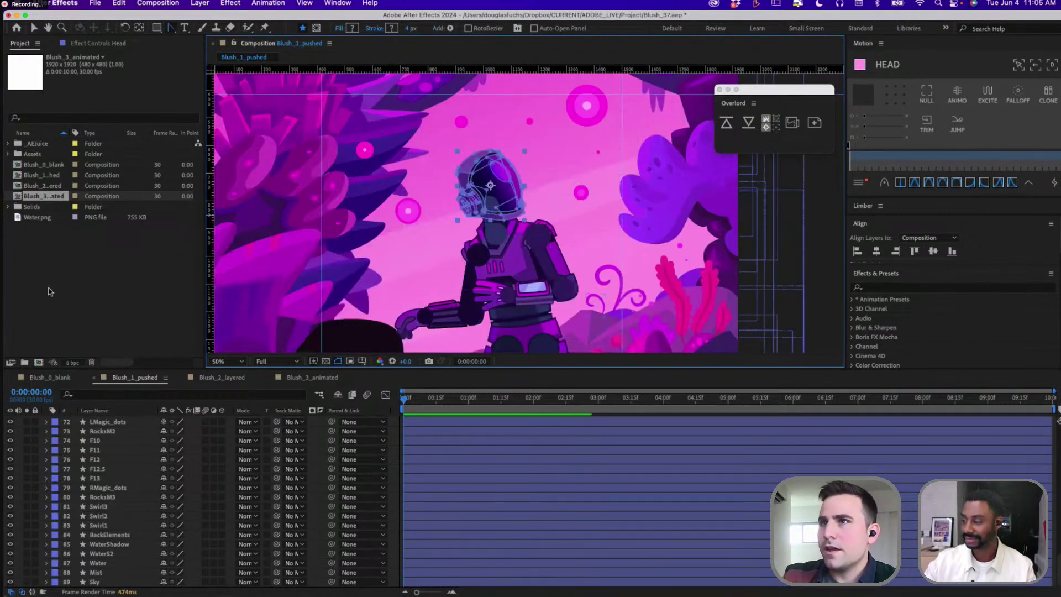
Add Water.png to the Blush_1_pushed composition, directly between the WaterS2 and Water layers
{"action": "left_click", "coordinate": [36, 217]}
{"action": "key", "text": "comma"}
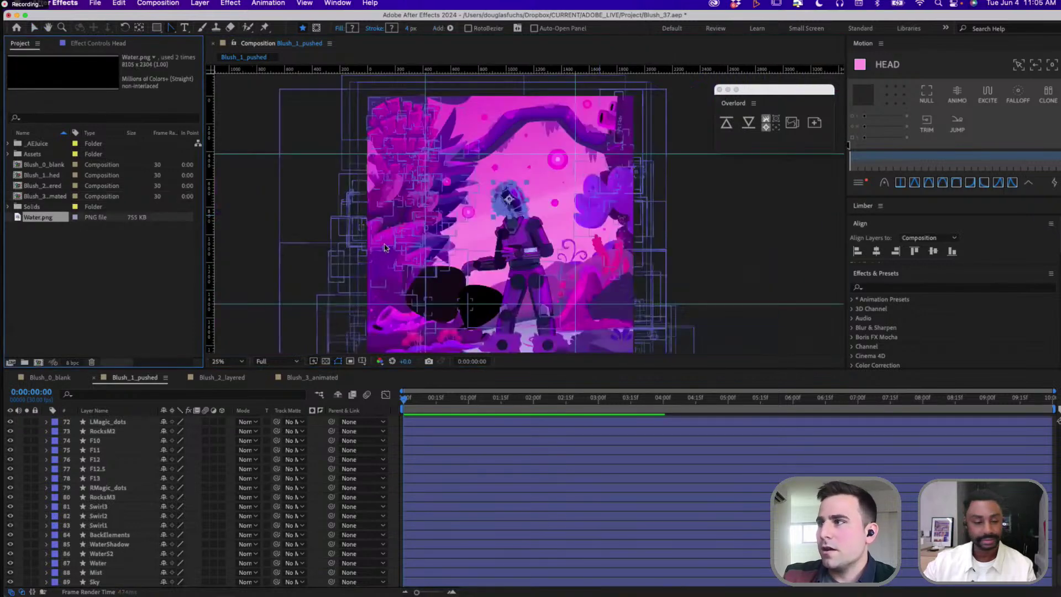
{"action": "scroll", "coordinate": [529, 273], "scroll_direction": "up", "scroll_amount": 2}
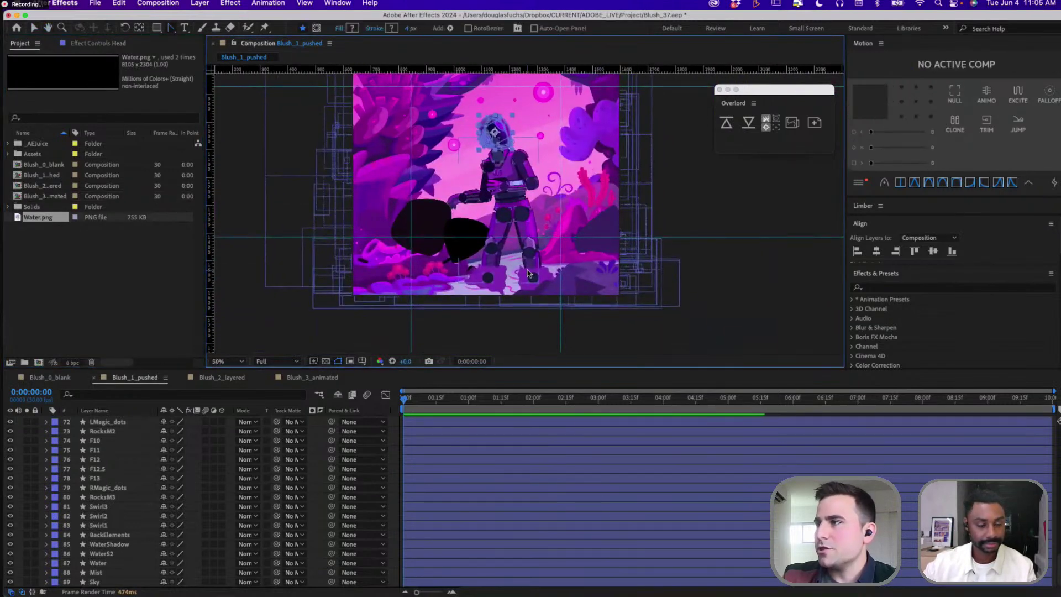
{"action": "scroll", "coordinate": [529, 274], "scroll_direction": "up", "scroll_amount": 3}
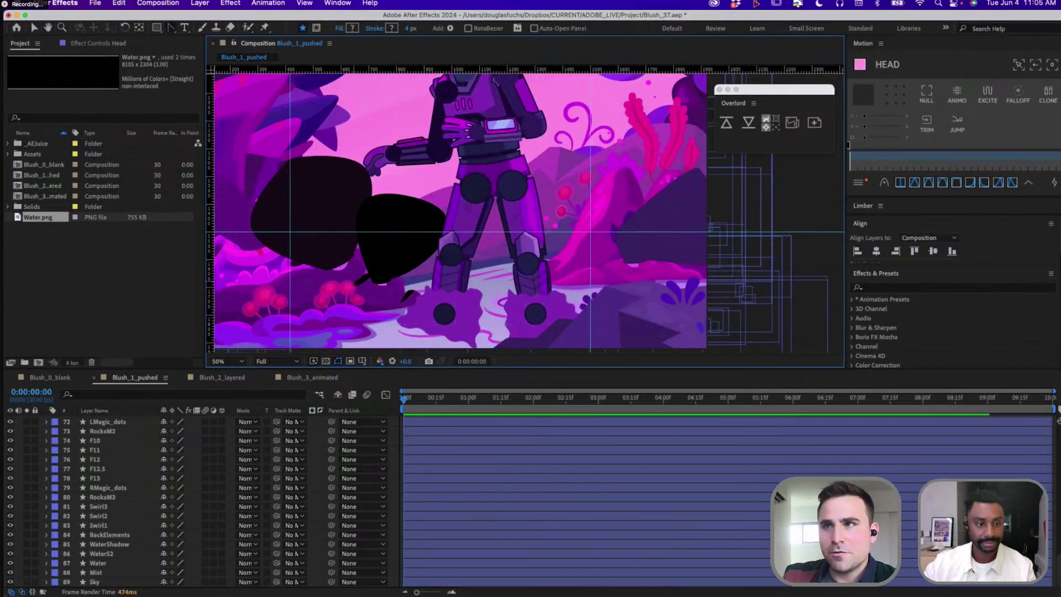
{"action": "left_click_drag", "start_coordinate": [40, 219], "coordinate": [124, 565]}
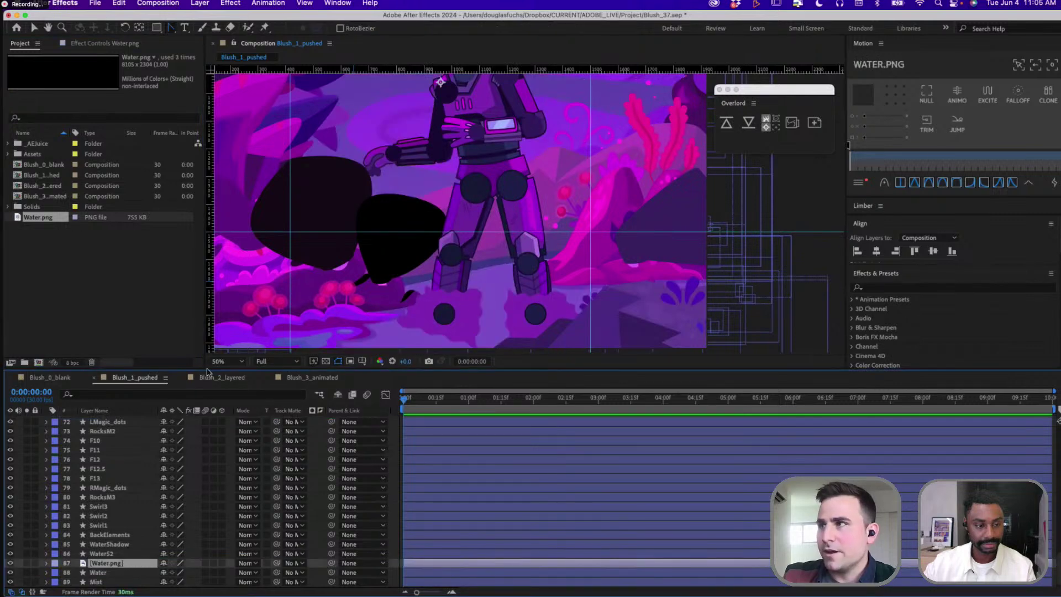
Scale the Water.png layer to 24% and move it down over the water area around the astronaut's feet
{"action": "key", "text": "comma"}
{"action": "key", "text": "s"}
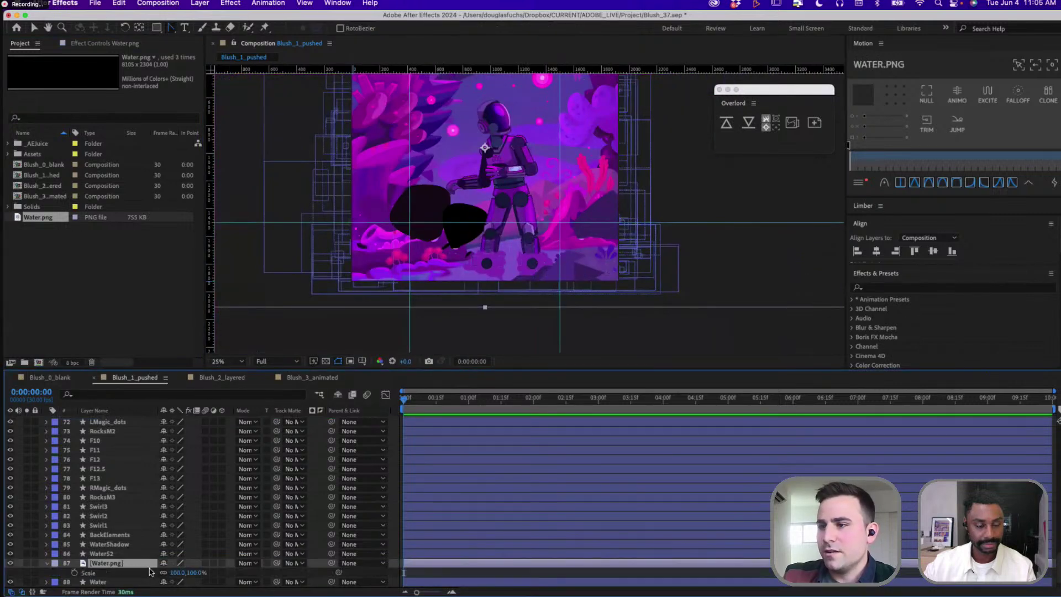
{"action": "left_click", "coordinate": [177, 573]}
{"action": "type", "text": "24"}
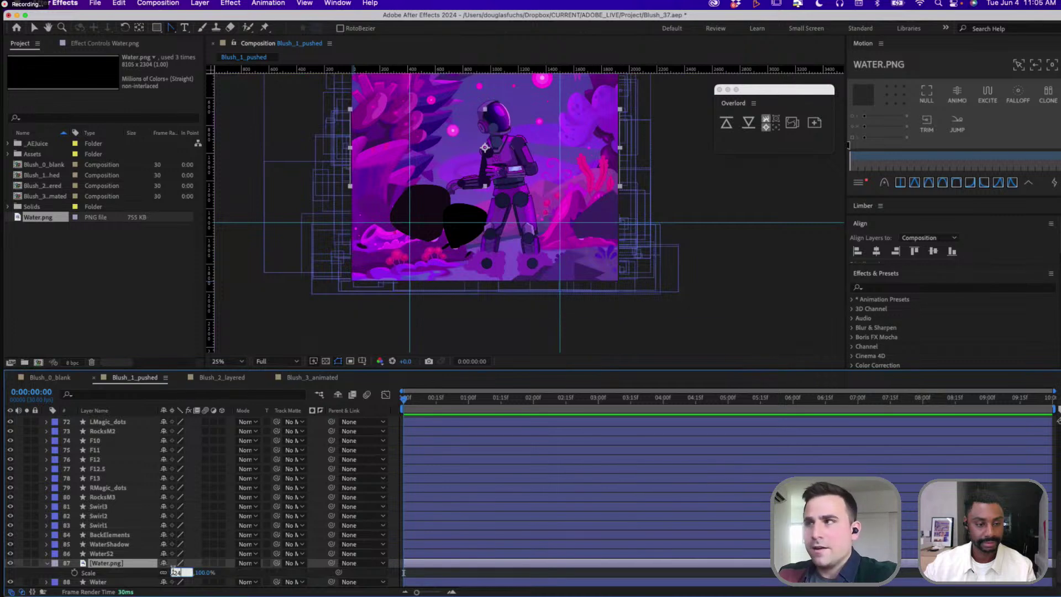
{"action": "key", "text": "Return"}
{"action": "key", "text": "v"}
{"action": "left_click_drag", "start_coordinate": [478, 163], "coordinate": [483, 256]}
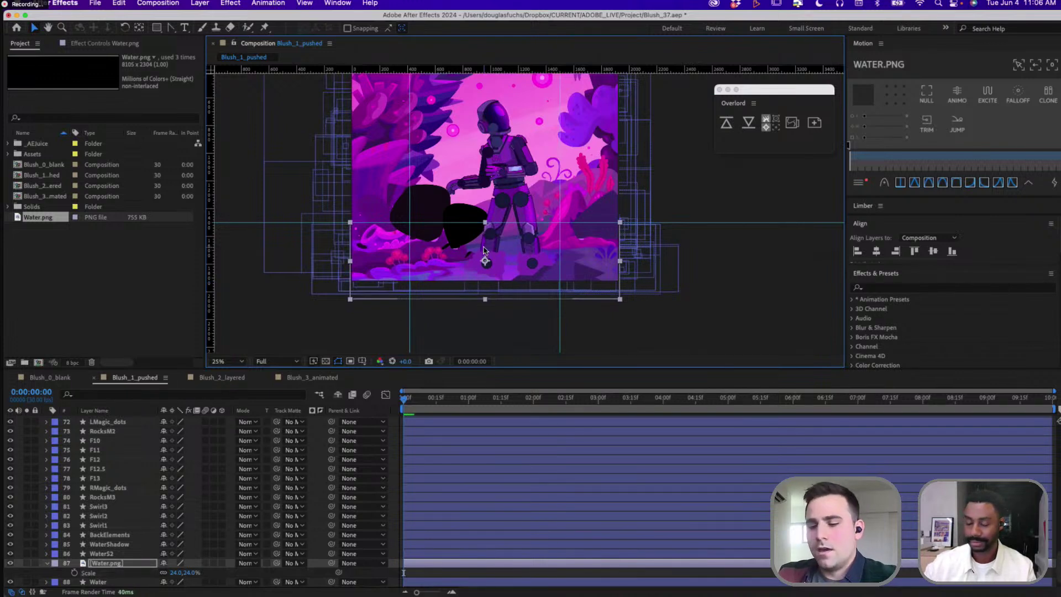
{"action": "left_click_drag", "start_coordinate": [485, 250], "coordinate": [479, 247]}
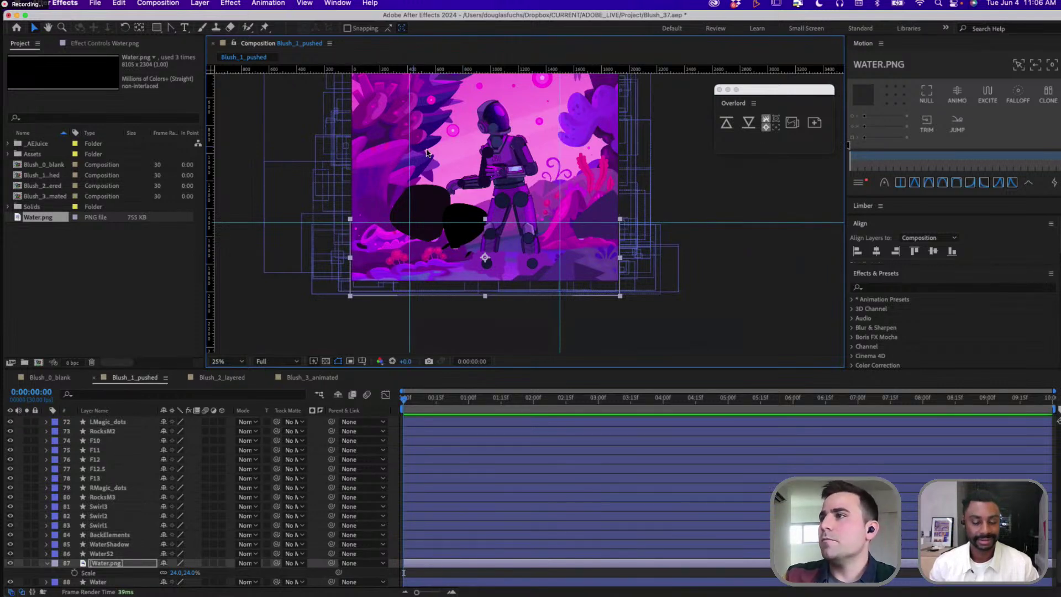
Use the Smoke2Mask layer as the track matte for the Smoke2 layer and examine the clipped smoke up close
{"action": "left_click", "coordinate": [415, 214]}
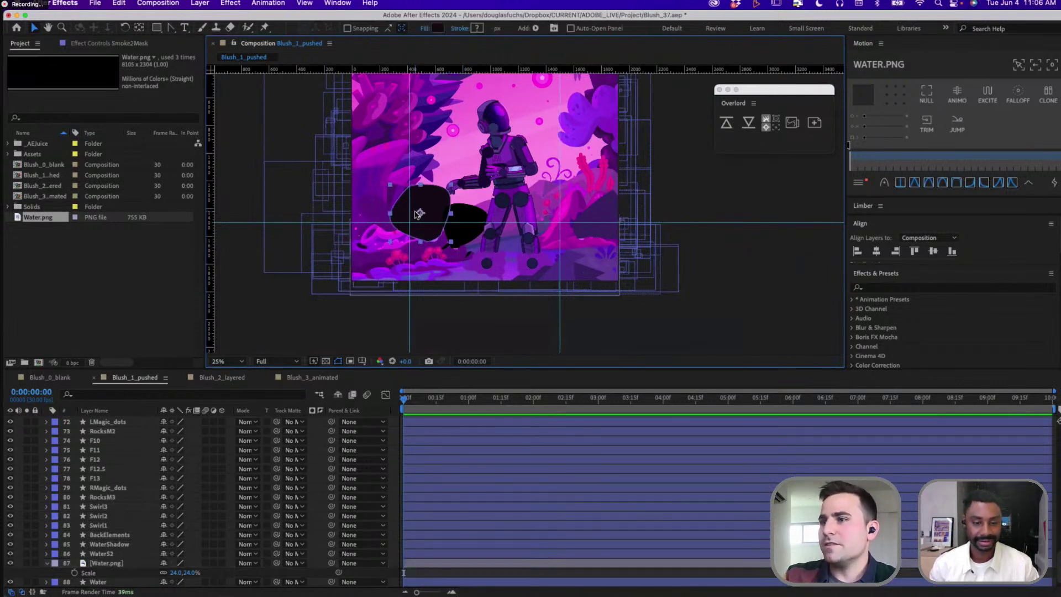
{"action": "scroll", "coordinate": [122, 471], "scroll_direction": "up", "scroll_amount": 10}
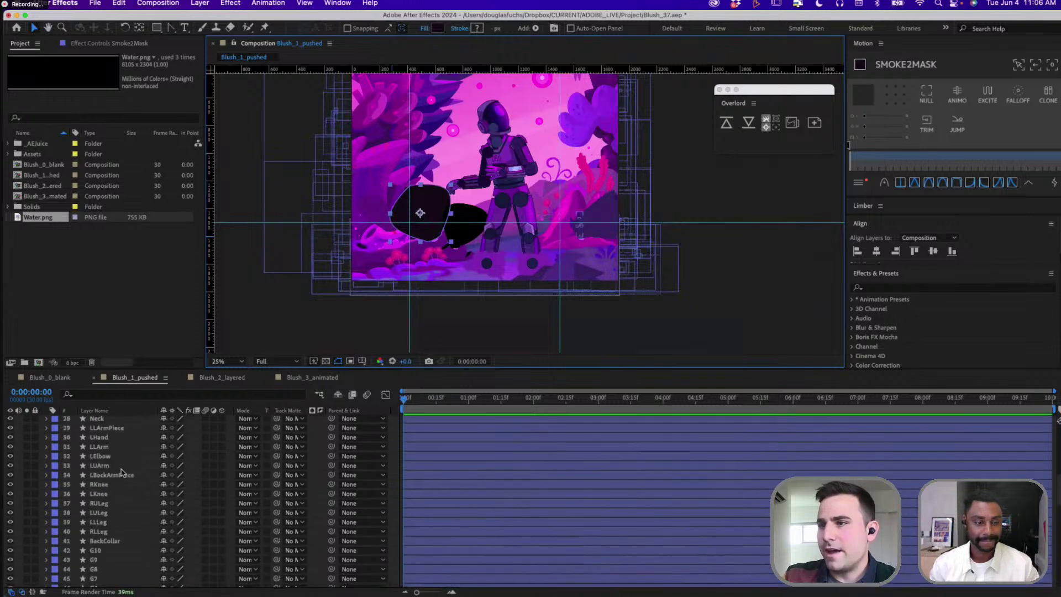
{"action": "scroll", "coordinate": [122, 473], "scroll_direction": "down", "scroll_amount": 5}
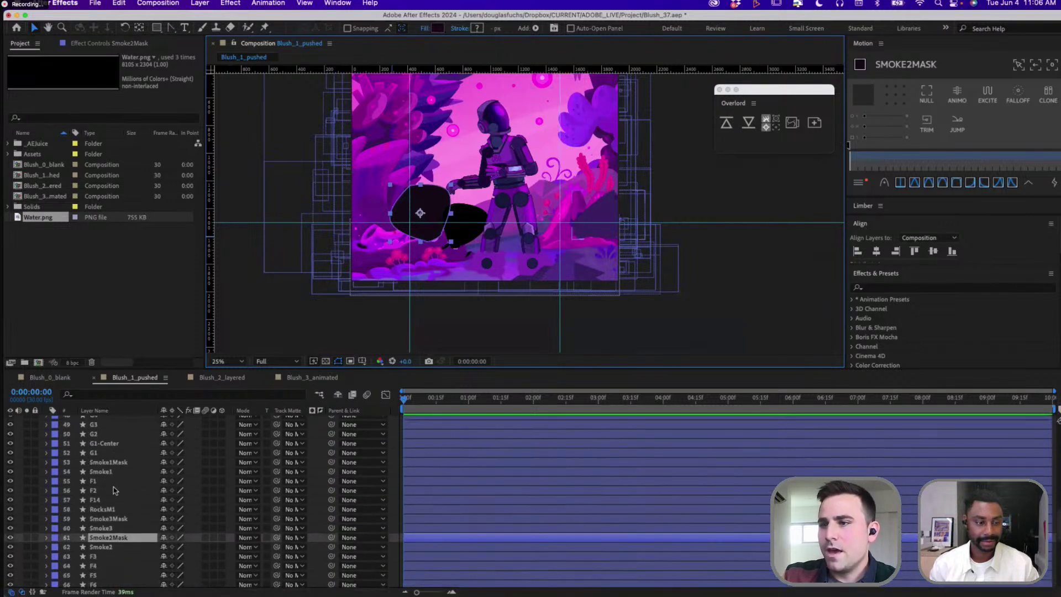
{"action": "left_click", "coordinate": [111, 547]}
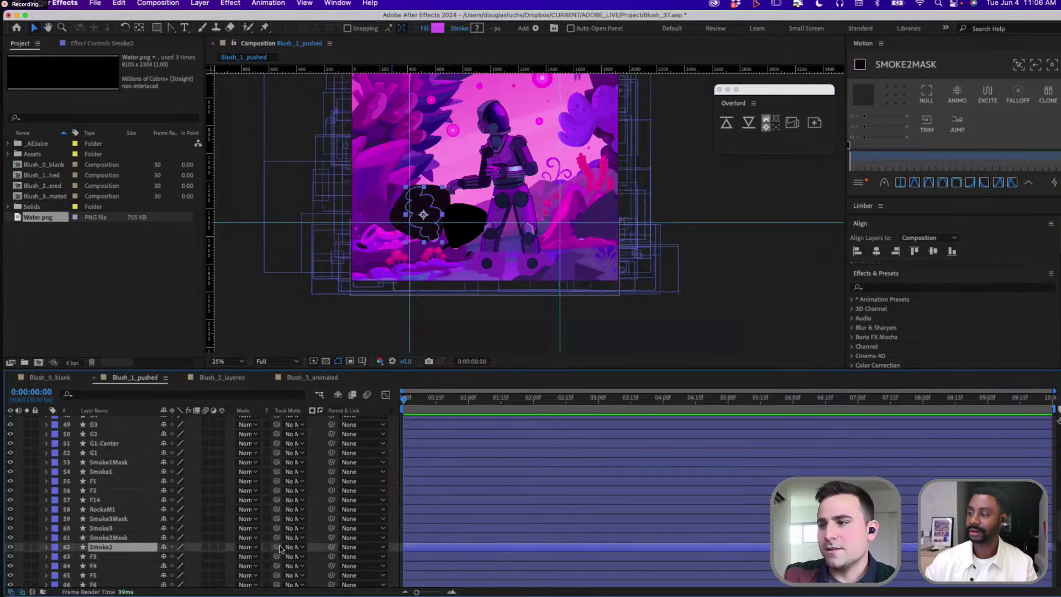
{"action": "left_click_drag", "start_coordinate": [277, 547], "coordinate": [143, 539]}
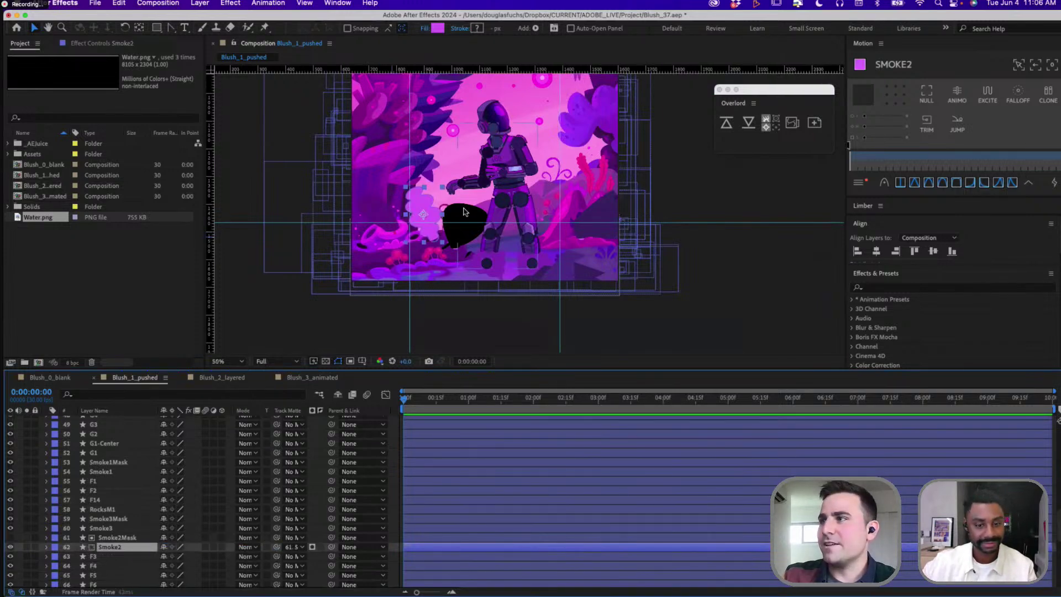
{"action": "key", "text": "period"}
{"action": "key", "text": "period"}
{"action": "left_click_drag", "start_coordinate": [332, 248], "coordinate": [579, 237]}
{"action": "key", "text": "v"}
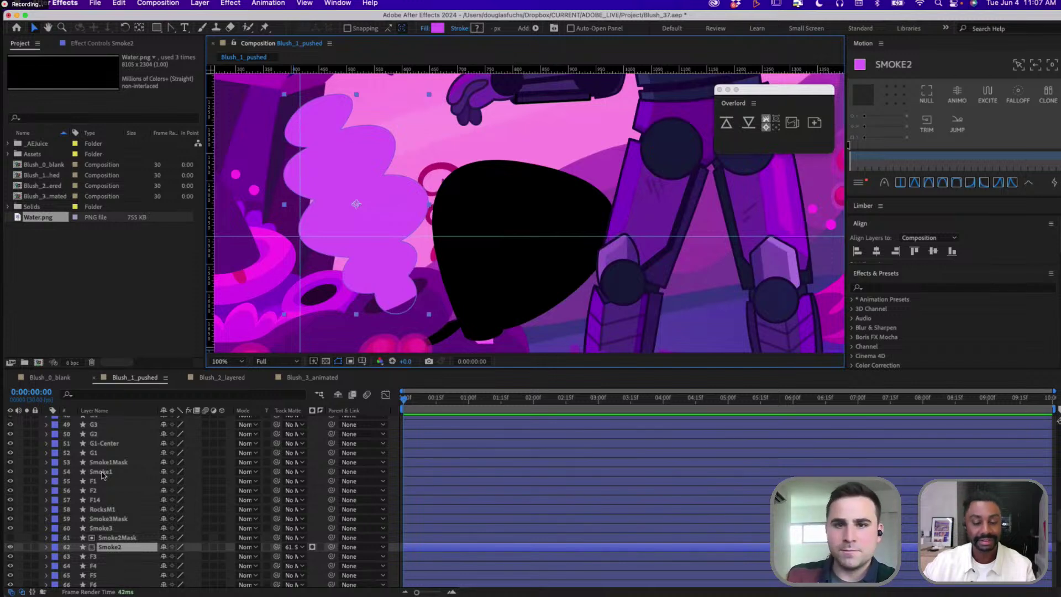
Review the Smoke2 layer's track matte assignment and inspect the outline of its Smoke2Mask matte layer
{"action": "left_click", "coordinate": [114, 548]}
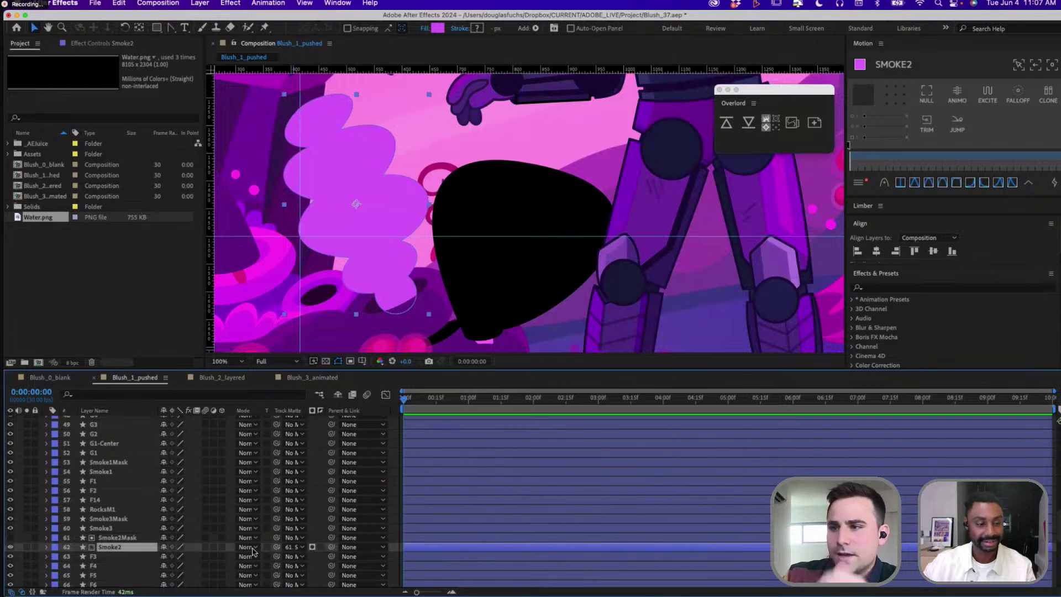
{"action": "left_click", "coordinate": [299, 548]}
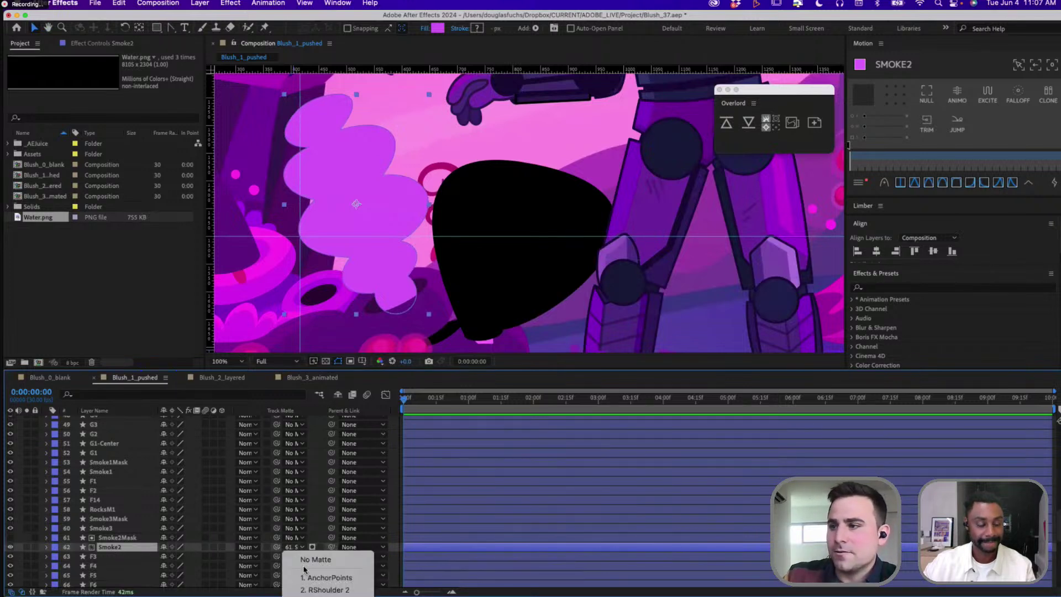
{"action": "left_click", "coordinate": [279, 547]}
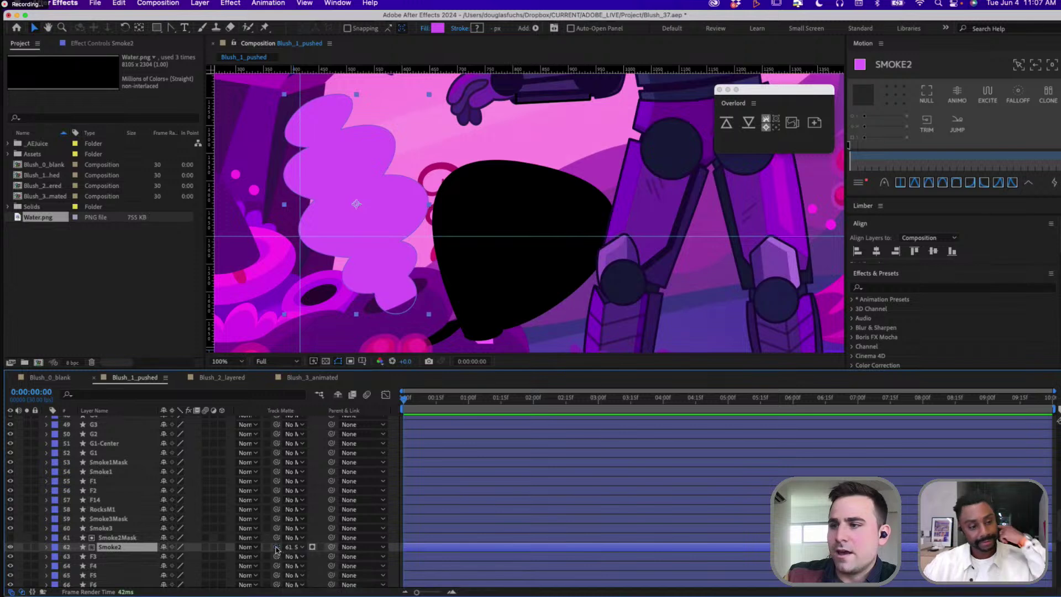
{"action": "left_click_drag", "start_coordinate": [277, 547], "coordinate": [121, 540]}
{"action": "left_click", "coordinate": [121, 538]}
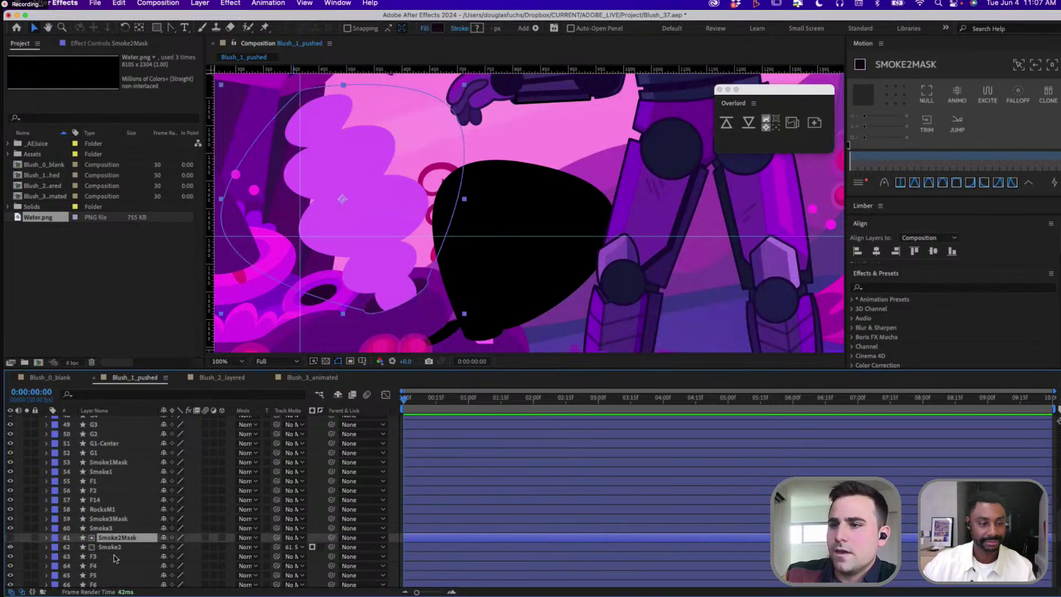
Give the background layers from WaterShadow down to Sky, including Water.png, a Green label colour
{"action": "scroll", "coordinate": [114, 559], "scroll_direction": "down", "scroll_amount": 7}
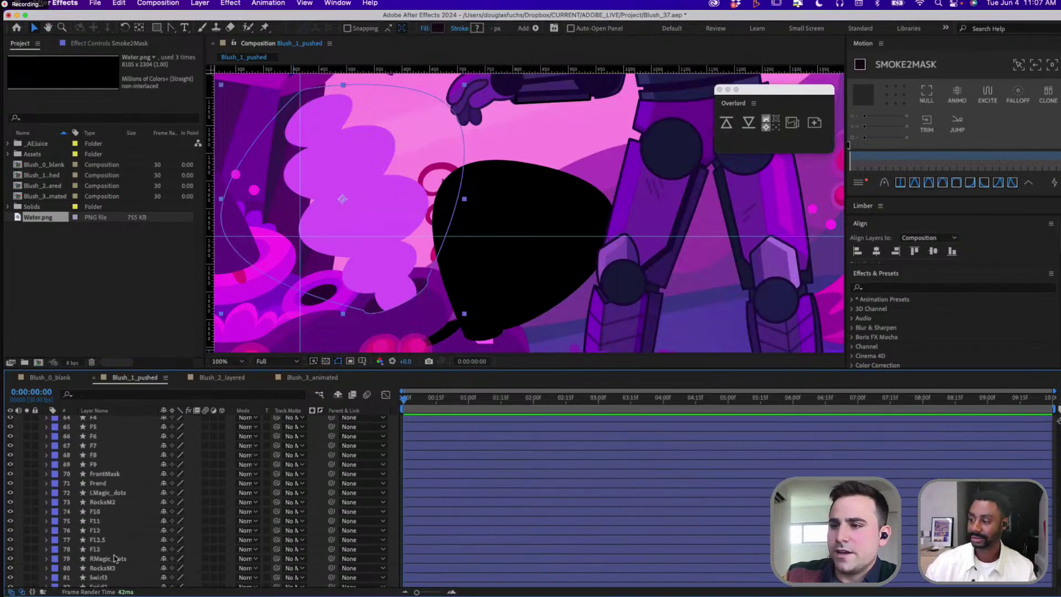
{"action": "scroll", "coordinate": [115, 559], "scroll_direction": "down", "scroll_amount": 2}
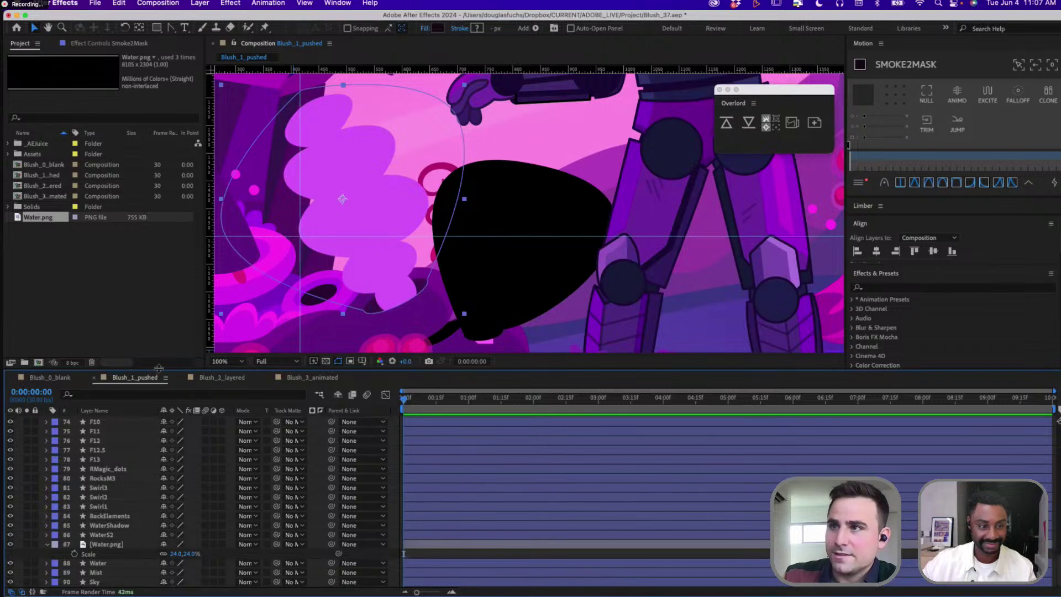
{"action": "left_click_drag", "start_coordinate": [159, 369], "coordinate": [160, 304]}
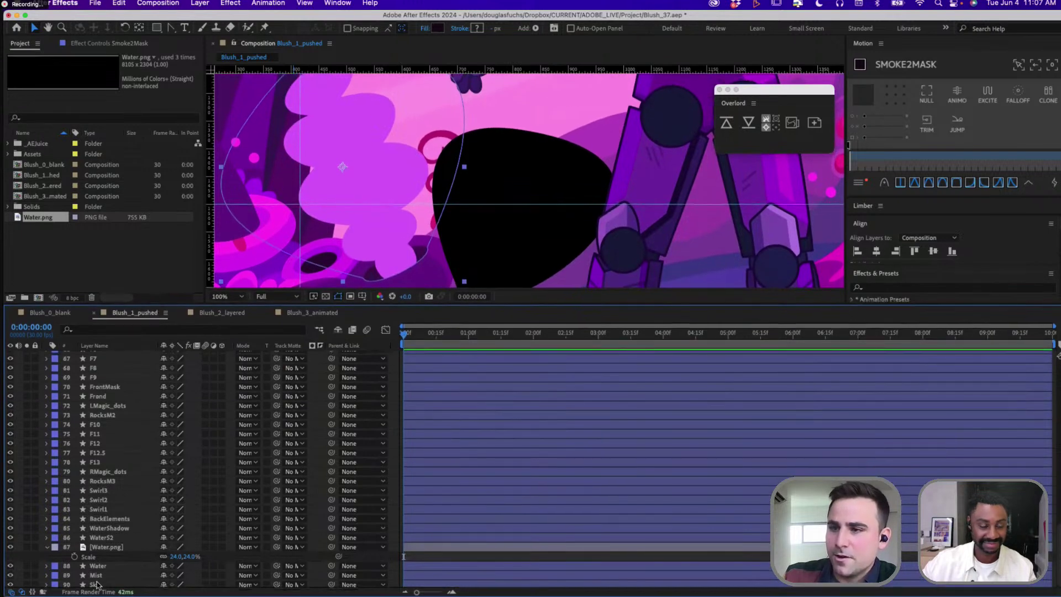
{"action": "left_click", "coordinate": [97, 585]}
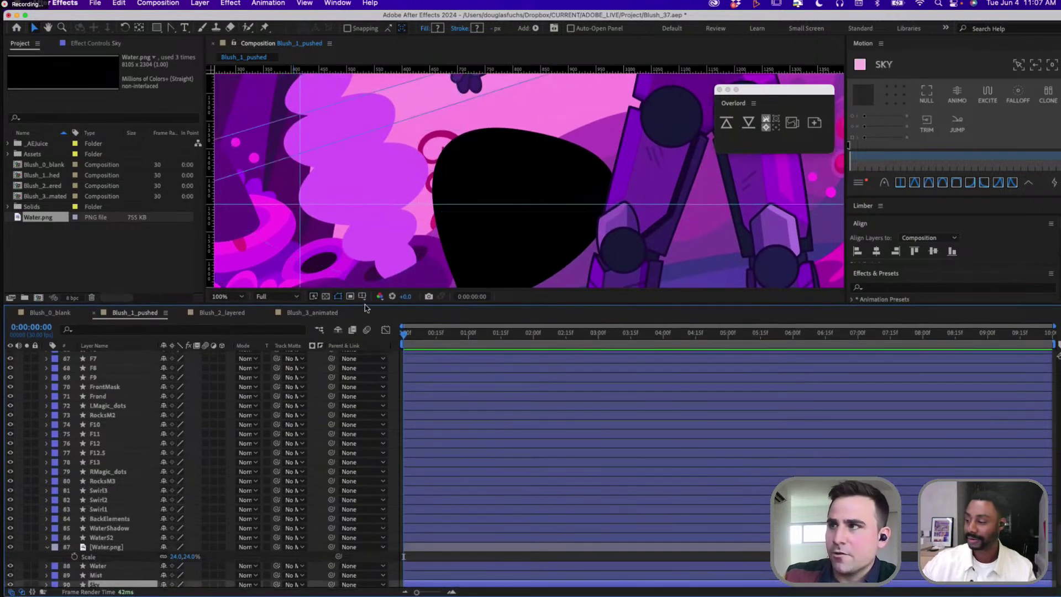
{"action": "scroll", "coordinate": [463, 226], "scroll_direction": "down", "scroll_amount": 4}
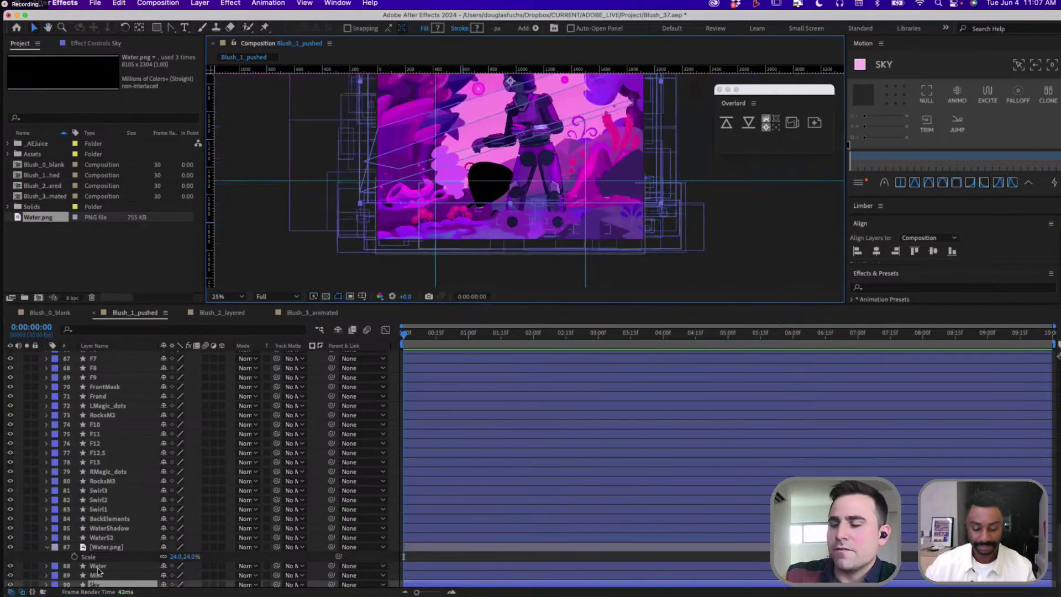
{"action": "left_click", "coordinate": [97, 529], "text": "shift"}
{"action": "left_click", "coordinate": [54, 532]}
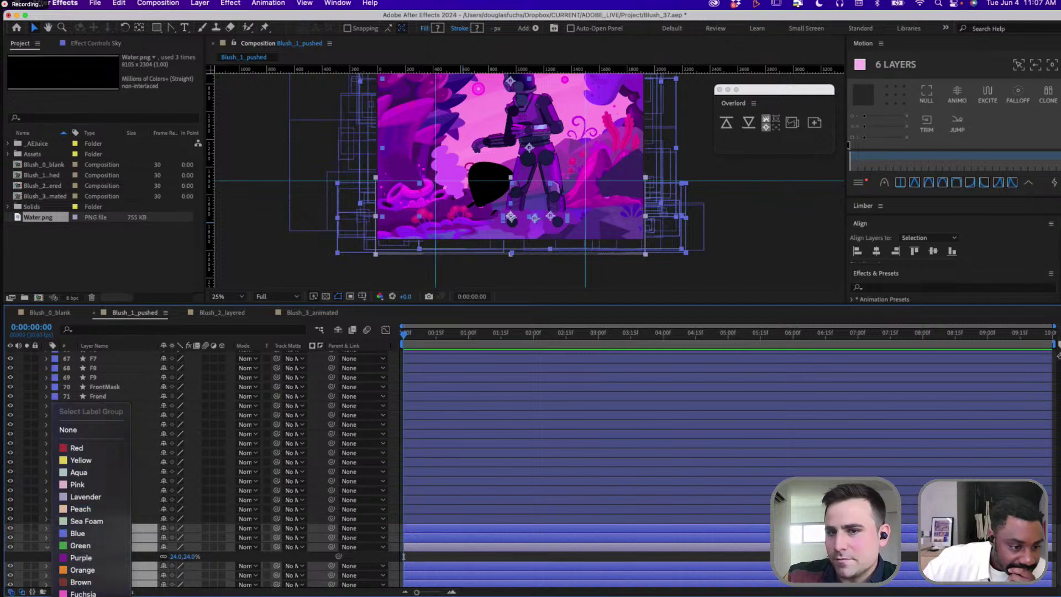
{"action": "left_click", "coordinate": [80, 546]}
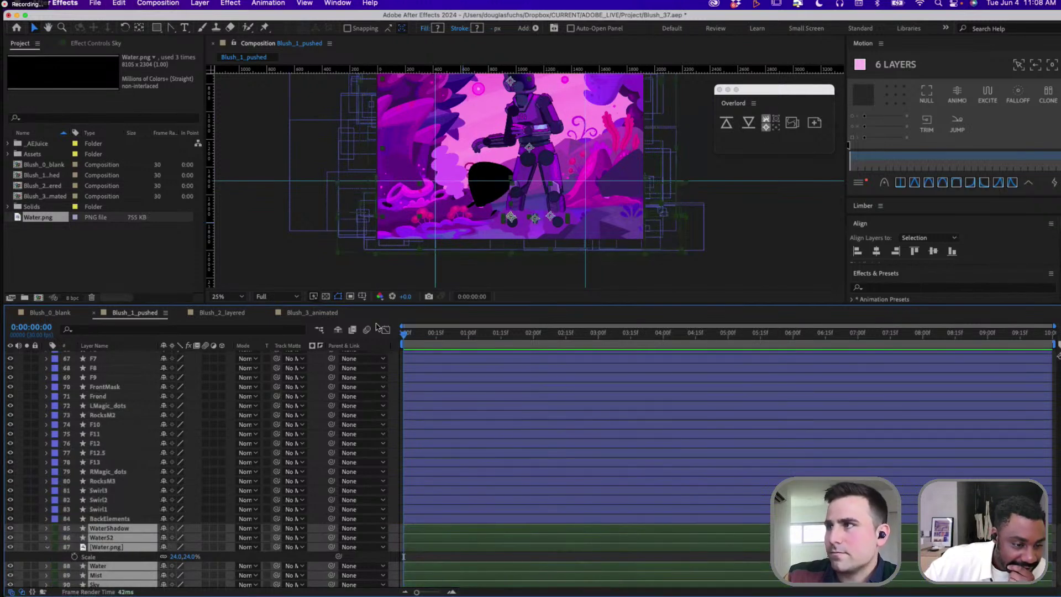
Set the label colour of the BackElements layer to Brown
{"action": "left_click", "coordinate": [109, 518]}
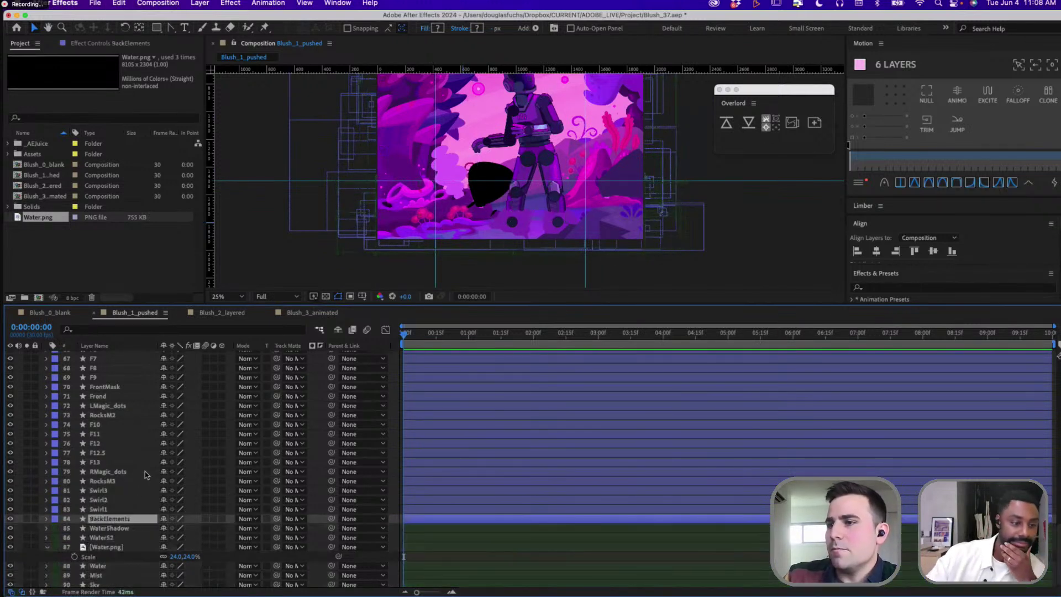
{"action": "left_click_drag", "start_coordinate": [467, 66], "coordinate": [428, 76]}
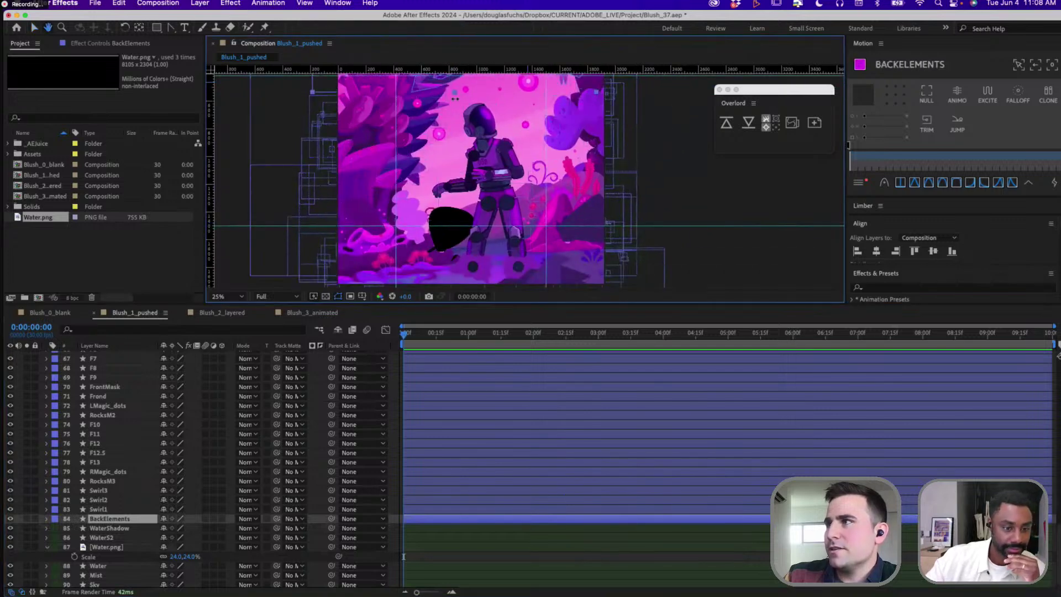
{"action": "left_click", "coordinate": [57, 520]}
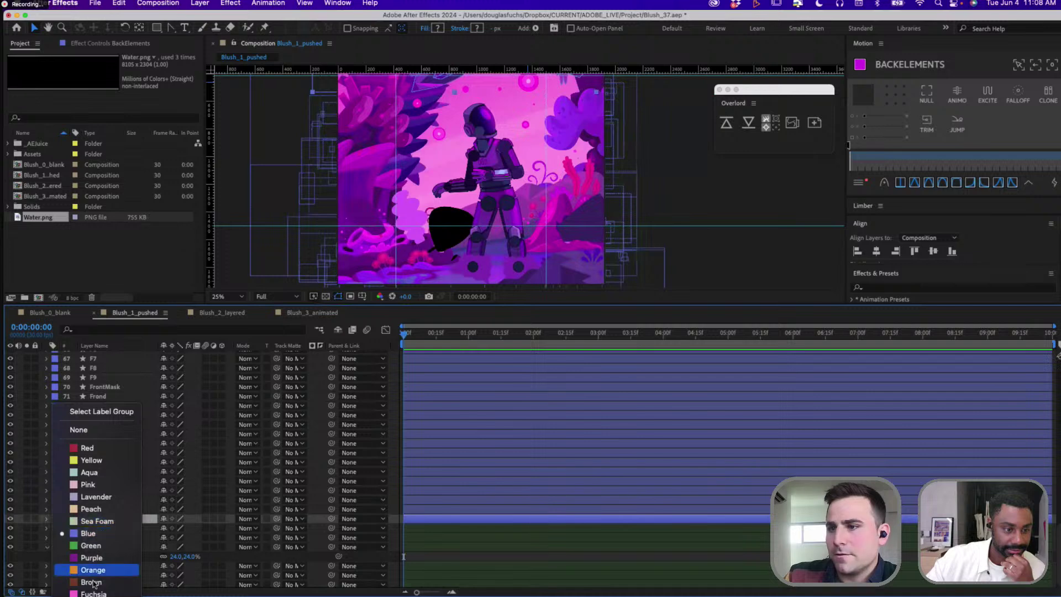
{"action": "left_click", "coordinate": [92, 583]}
Give all layers from RShoulder 2 down to BackCollar a Purple label colour, then clear the selection
{"action": "scroll", "coordinate": [120, 400], "scroll_direction": "up", "scroll_amount": 5}
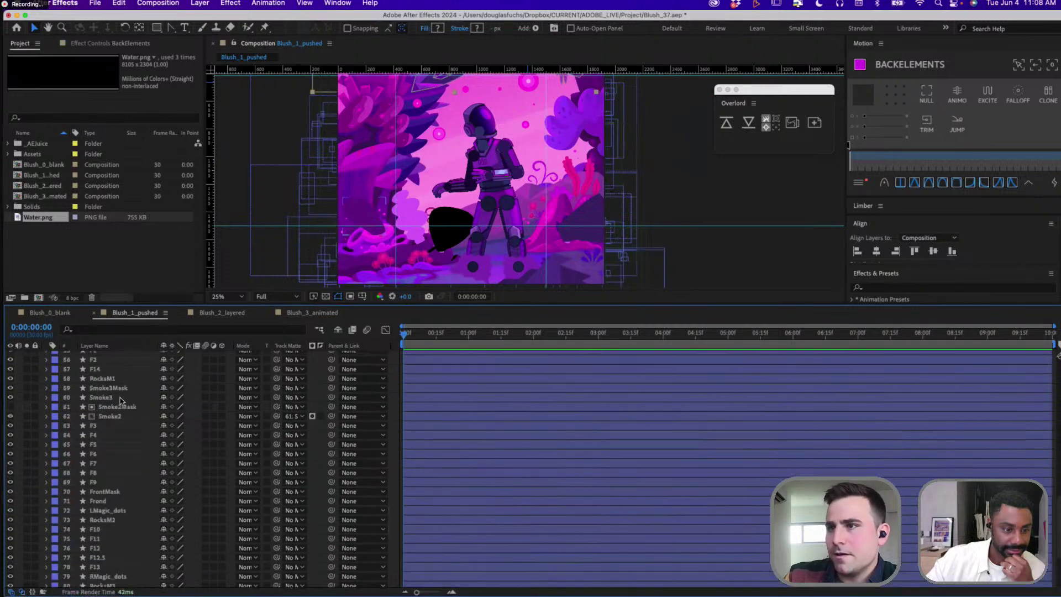
{"action": "scroll", "coordinate": [120, 401], "scroll_direction": "up", "scroll_amount": 10}
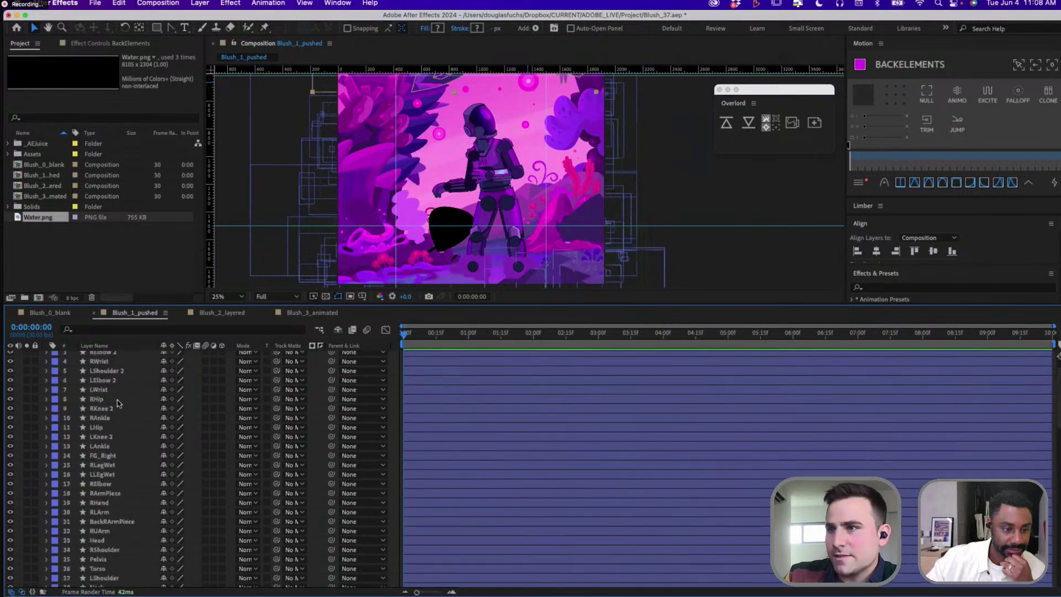
{"action": "scroll", "coordinate": [118, 403], "scroll_direction": "up", "scroll_amount": 2}
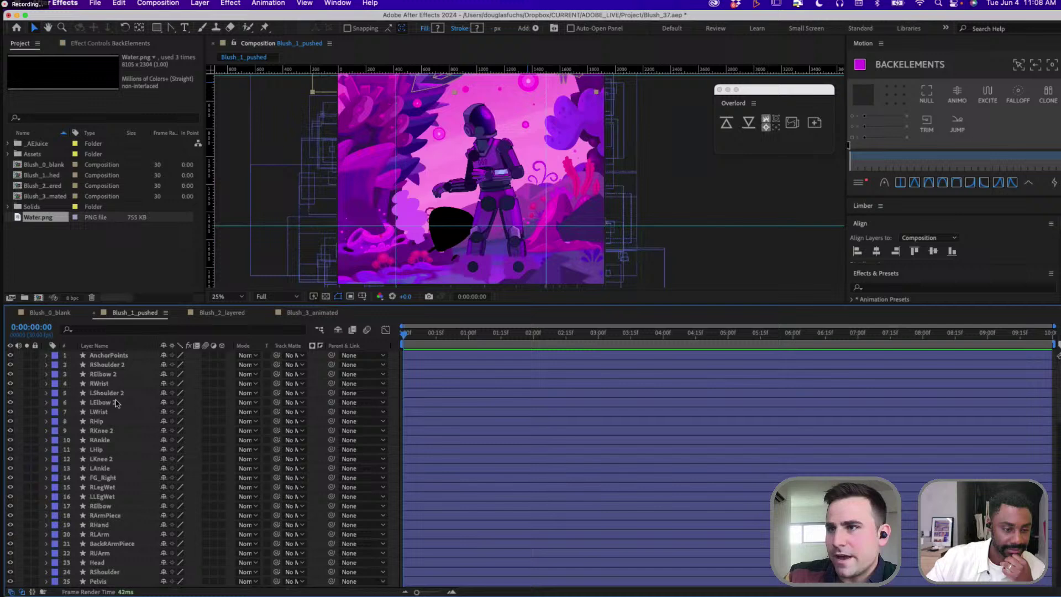
{"action": "left_click", "coordinate": [111, 365]}
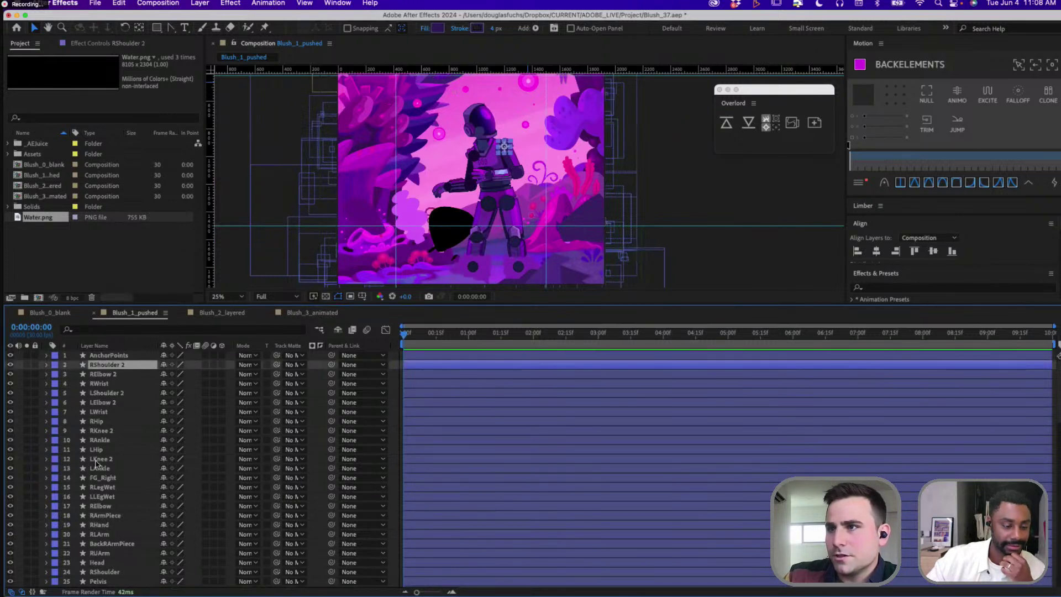
{"action": "scroll", "coordinate": [96, 463], "scroll_direction": "down", "scroll_amount": 6}
{"action": "scroll", "coordinate": [99, 470], "scroll_direction": "down", "scroll_amount": 5}
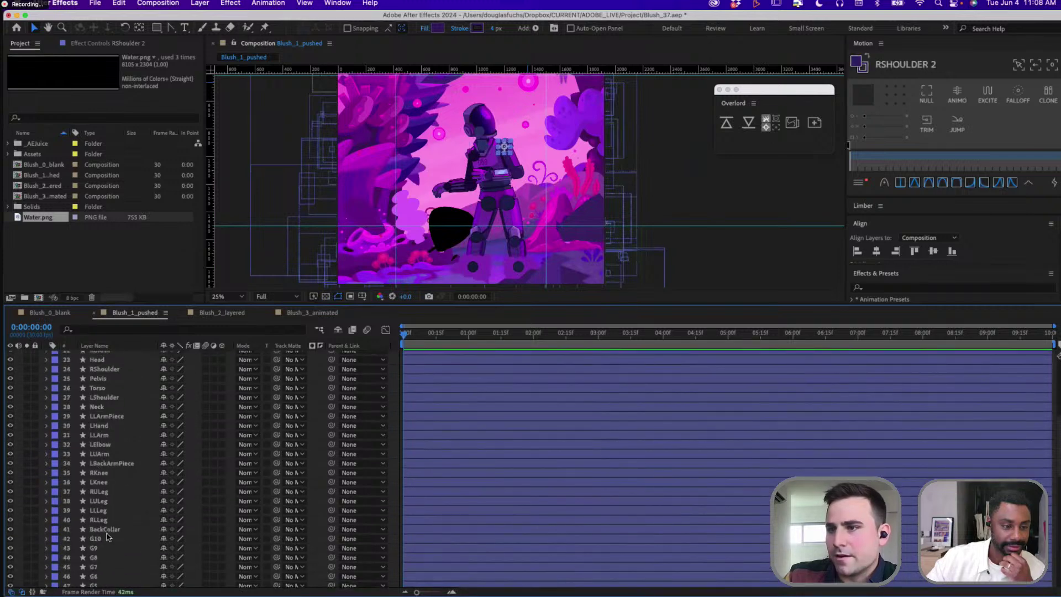
{"action": "left_click", "coordinate": [107, 533], "text": "shift"}
{"action": "left_click", "coordinate": [55, 531]}
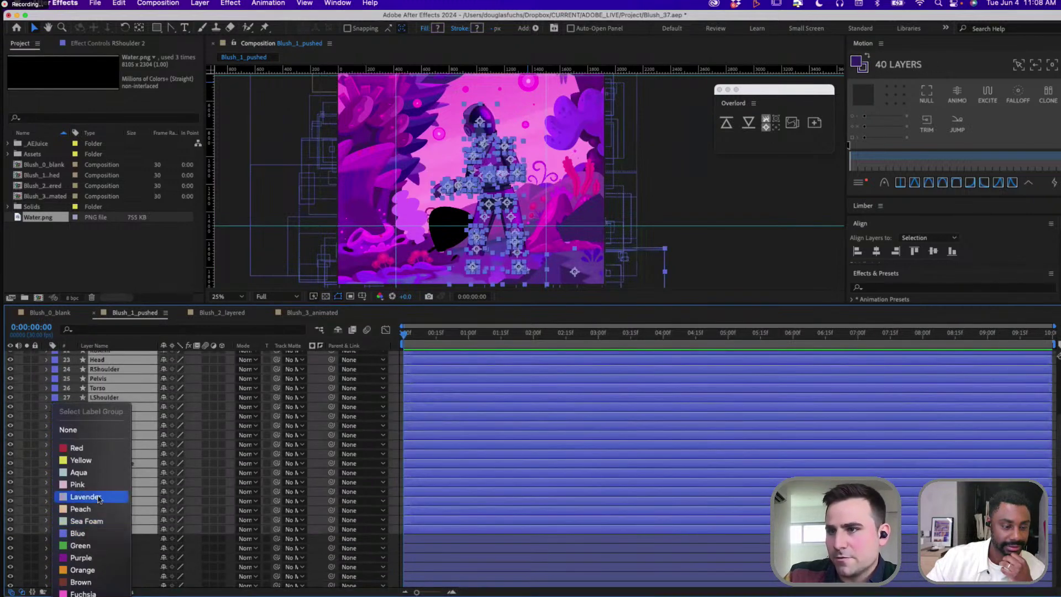
{"action": "left_click", "coordinate": [106, 554]}
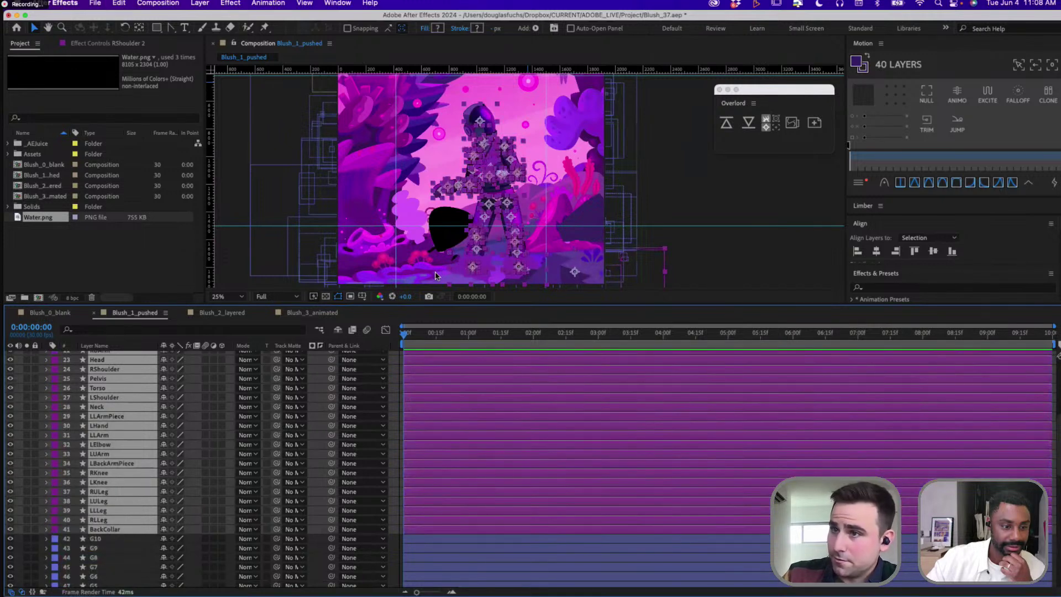
{"action": "left_click", "coordinate": [685, 222]}
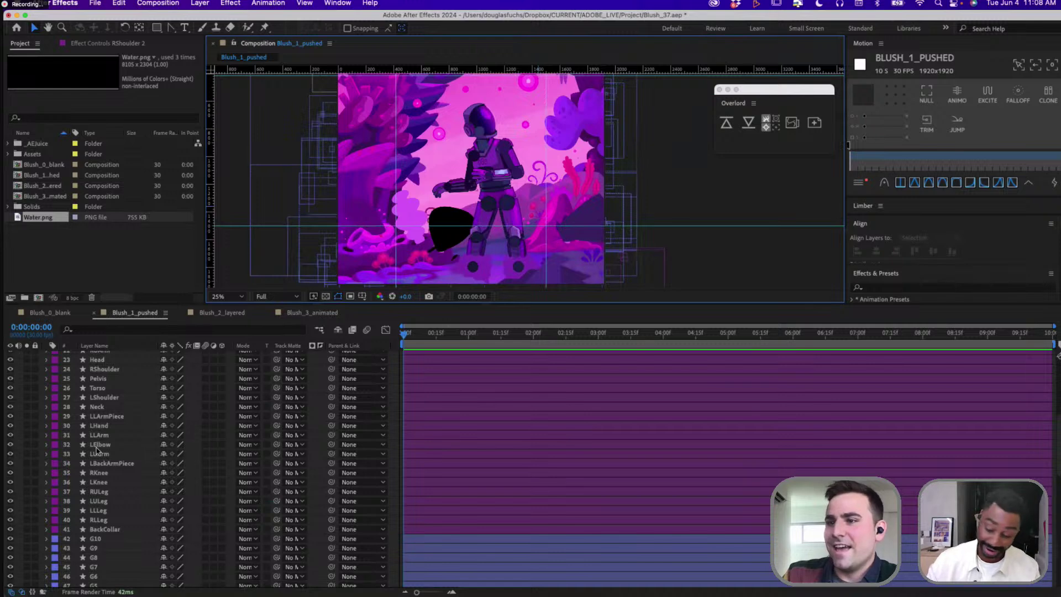
Give the layers from G10 down to G1, including G1-Center, a Fuchsia label colour
{"action": "scroll", "coordinate": [90, 458], "scroll_direction": "down", "scroll_amount": 2}
{"action": "left_click", "coordinate": [95, 497]}
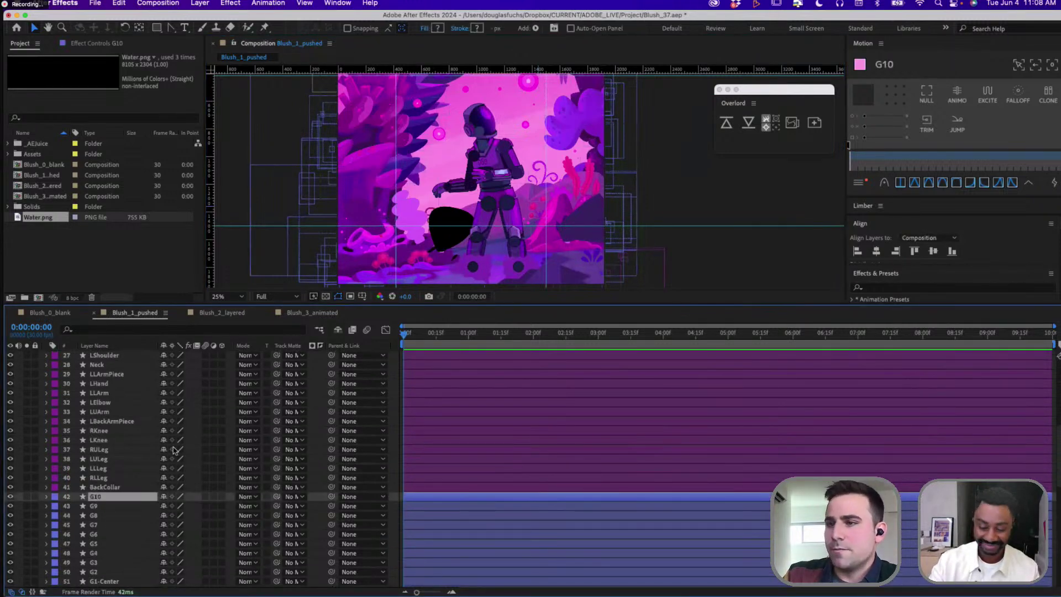
{"action": "scroll", "coordinate": [105, 534], "scroll_direction": "down", "scroll_amount": 2}
{"action": "left_click", "coordinate": [100, 561], "text": "shift"}
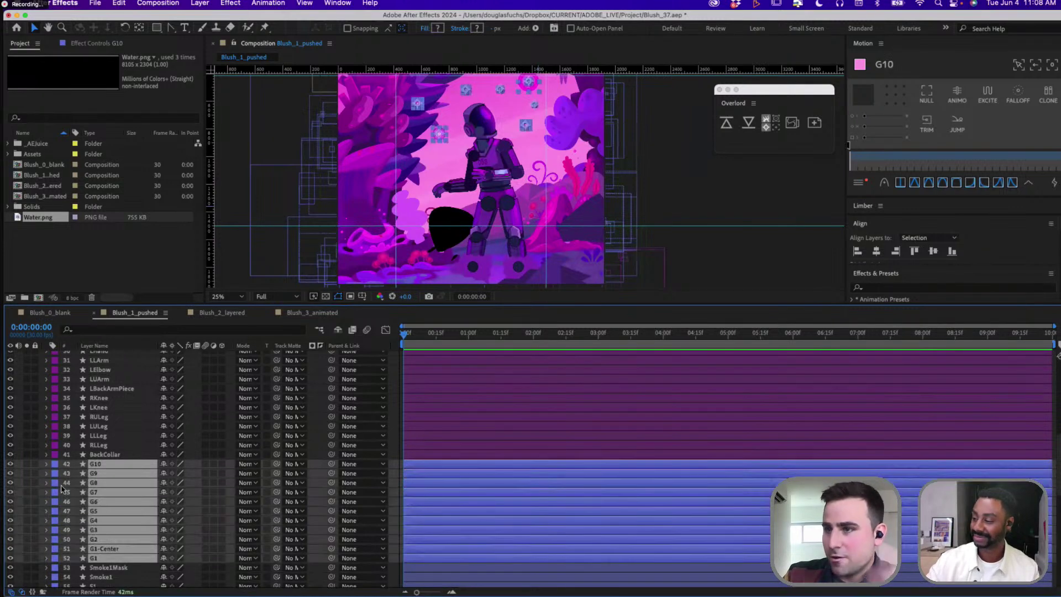
{"action": "left_click", "coordinate": [55, 465]}
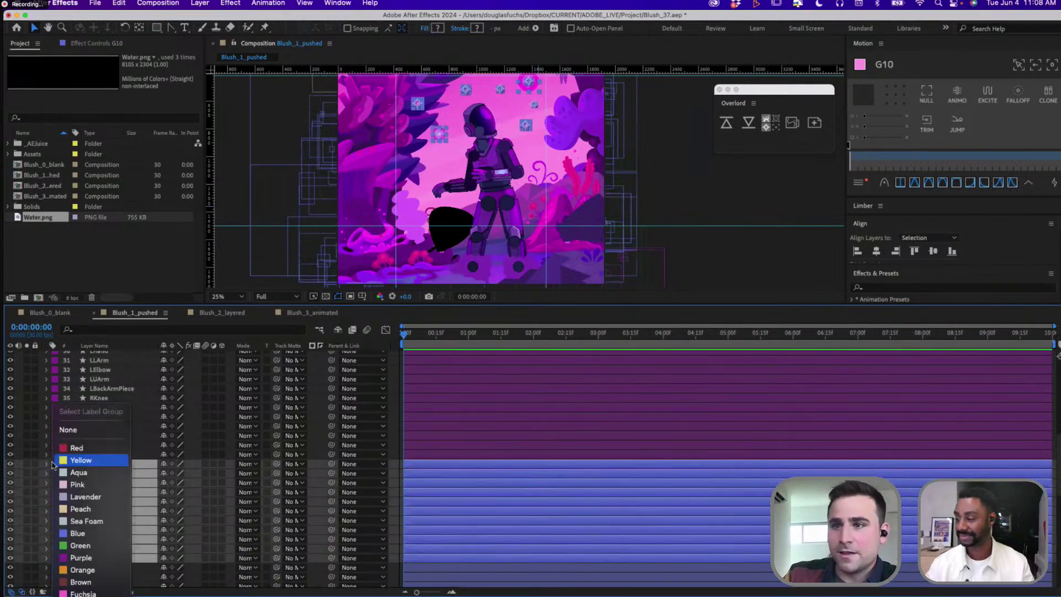
{"action": "left_click", "coordinate": [109, 592]}
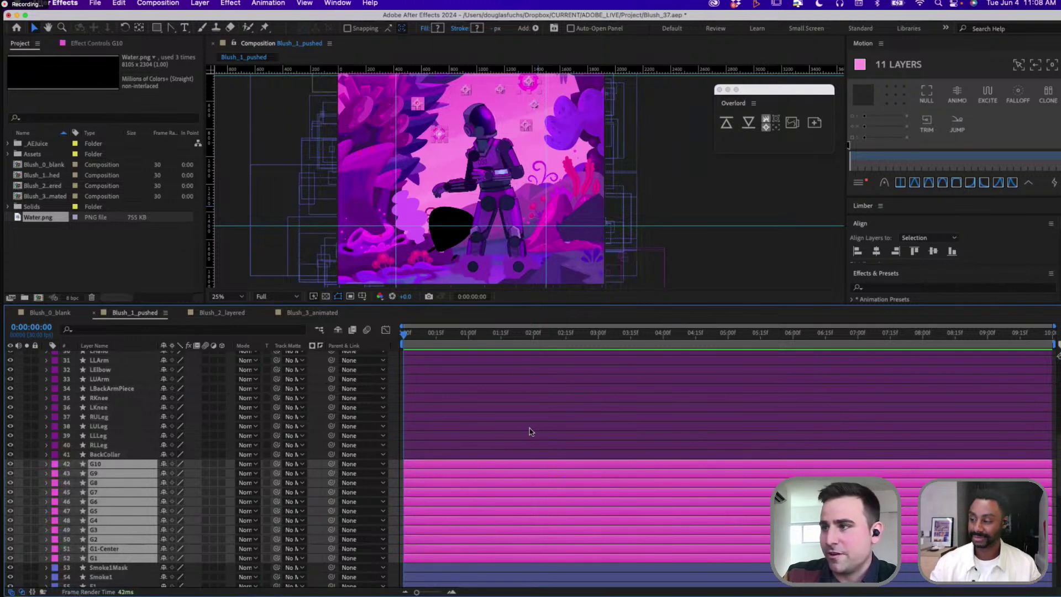
{"action": "left_click", "coordinate": [530, 428]}
{"action": "scroll", "coordinate": [236, 460], "scroll_direction": "up", "scroll_amount": 8}
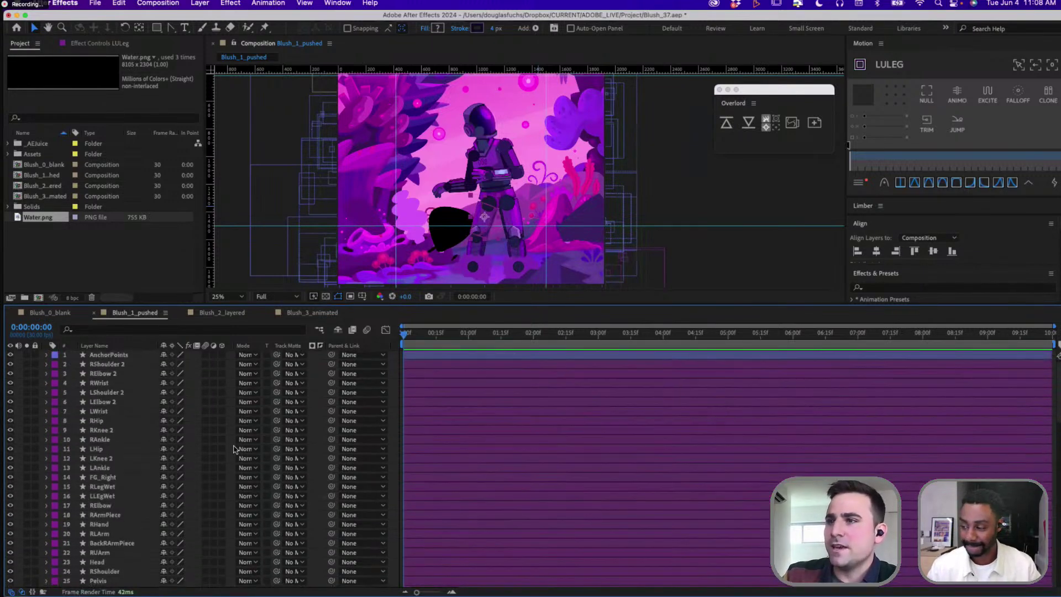
{"action": "scroll", "coordinate": [235, 448], "scroll_direction": "down", "scroll_amount": 3}
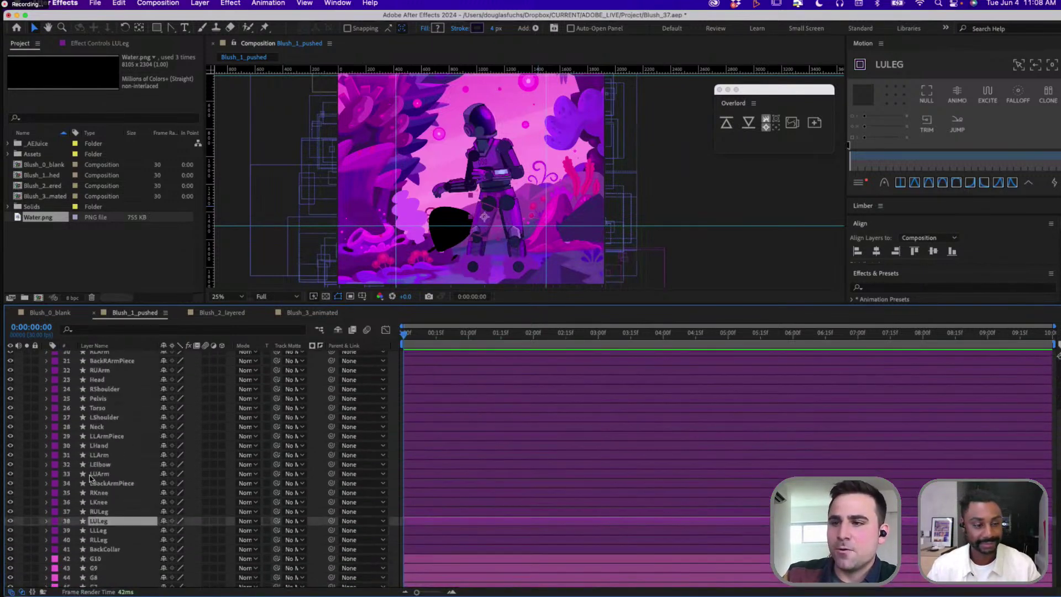
{"action": "scroll", "coordinate": [93, 480], "scroll_direction": "down", "scroll_amount": 12}
{"action": "scroll", "coordinate": [93, 478], "scroll_direction": "up", "scroll_amount": 15}
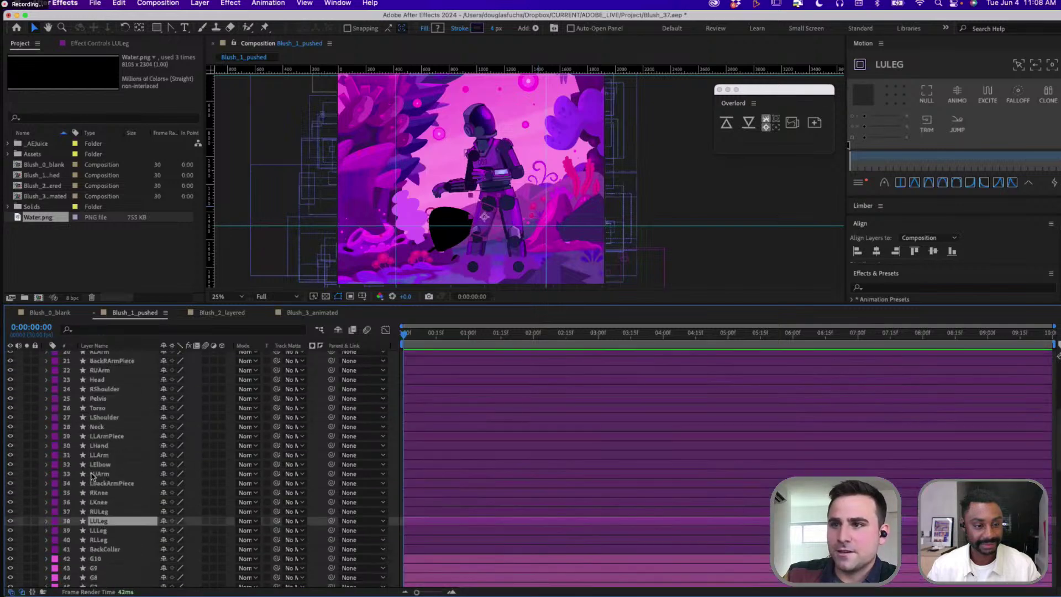
{"action": "scroll", "coordinate": [93, 477], "scroll_direction": "down", "scroll_amount": 4}
{"action": "scroll", "coordinate": [93, 474], "scroll_direction": "down", "scroll_amount": 4}
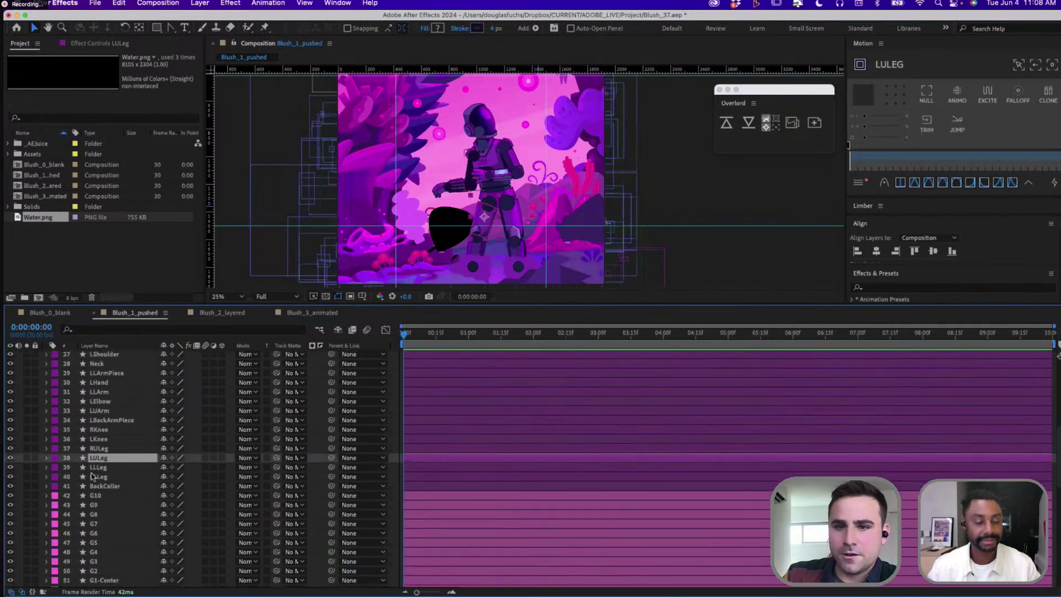
{"action": "scroll", "coordinate": [93, 475], "scroll_direction": "down", "scroll_amount": 10}
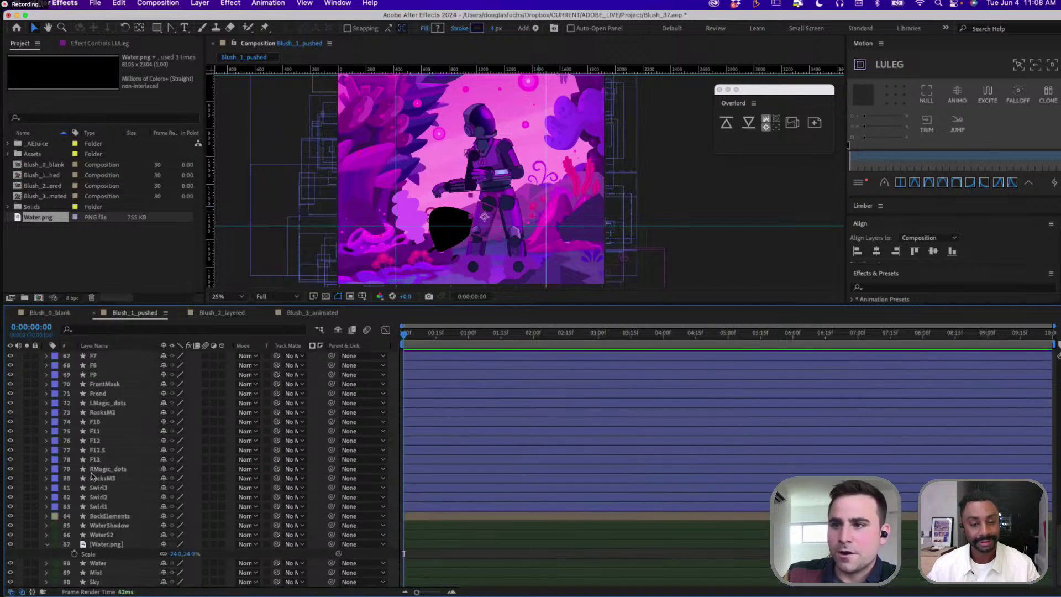
{"action": "left_click", "coordinate": [64, 544]}
{"action": "key", "text": "s"}
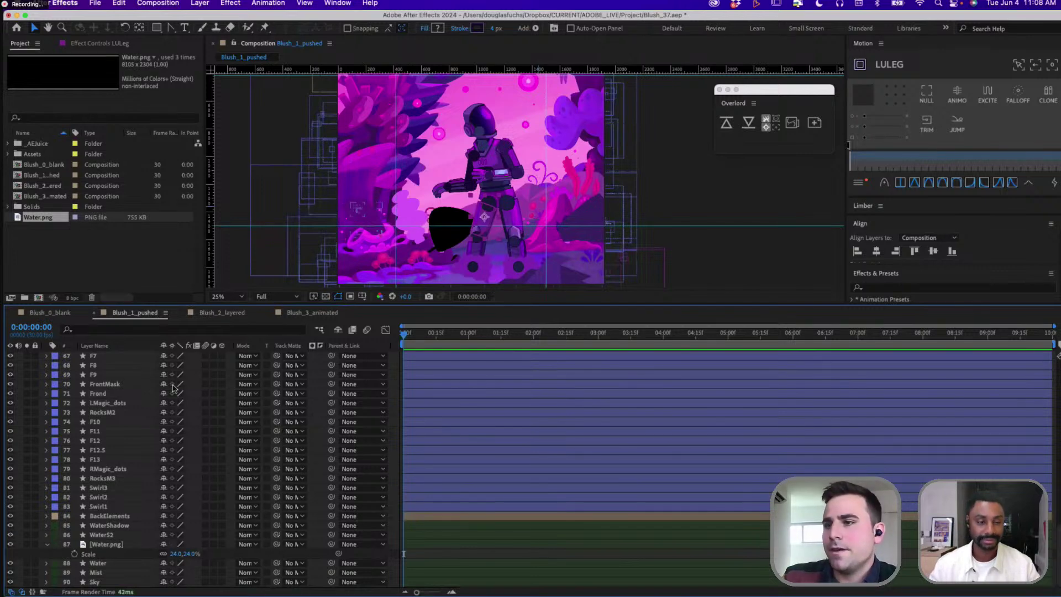
Select the tall pink leafy plant layer F12 to the right of the astronaut and set its rotation to 65° about its centre anchor point
{"action": "scroll", "coordinate": [514, 146], "scroll_direction": "up", "scroll_amount": 2}
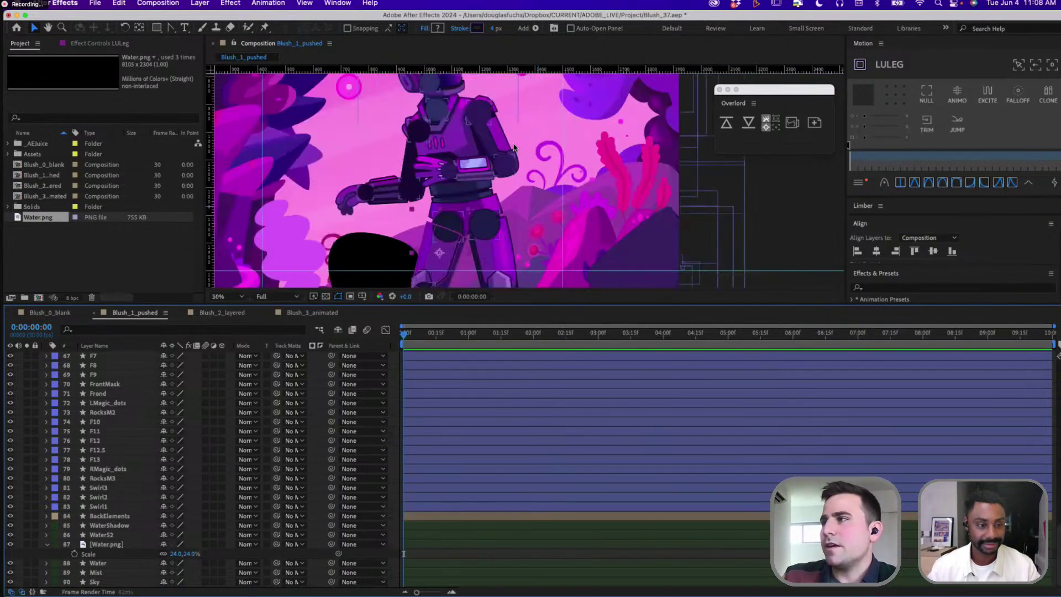
{"action": "key", "text": "space"}
{"action": "scroll", "coordinate": [624, 169], "scroll_direction": "right", "scroll_amount": 3}
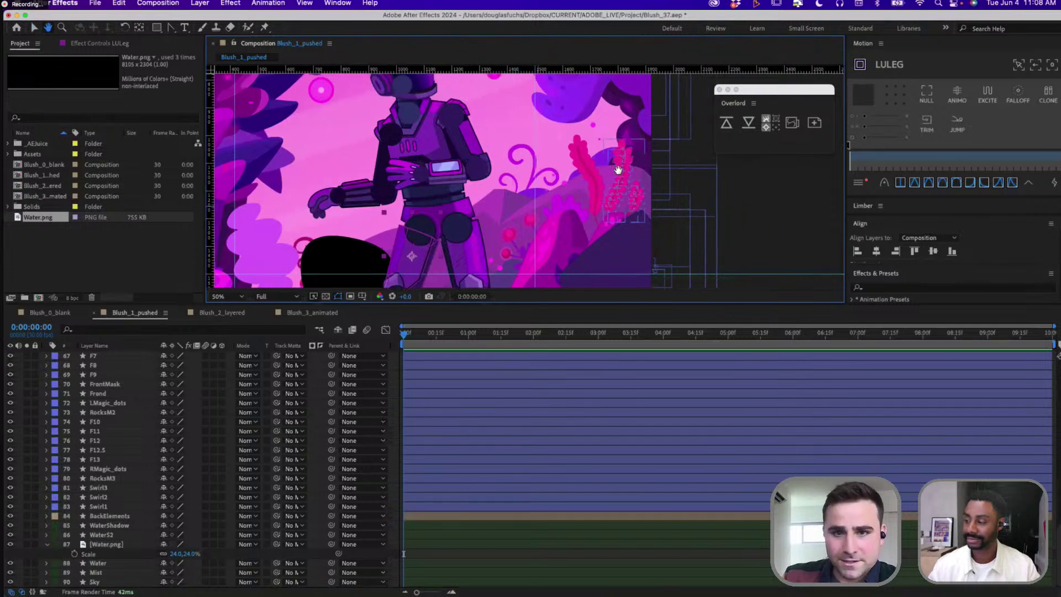
{"action": "key", "text": "v"}
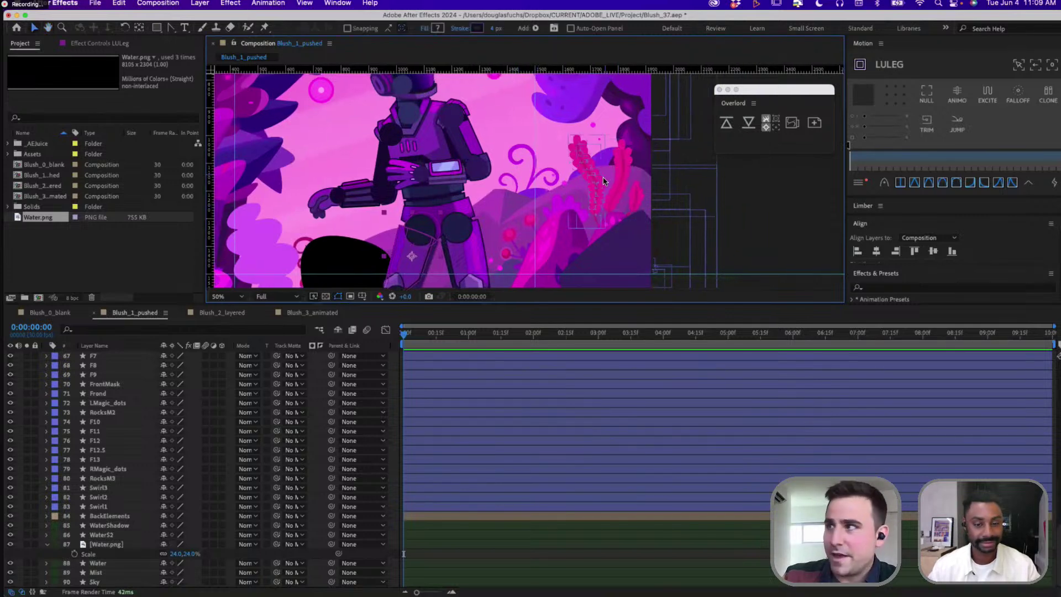
{"action": "left_click", "coordinate": [579, 183]}
{"action": "key", "text": "space"}
{"action": "scroll", "coordinate": [531, 179], "scroll_direction": "up", "scroll_amount": 2}
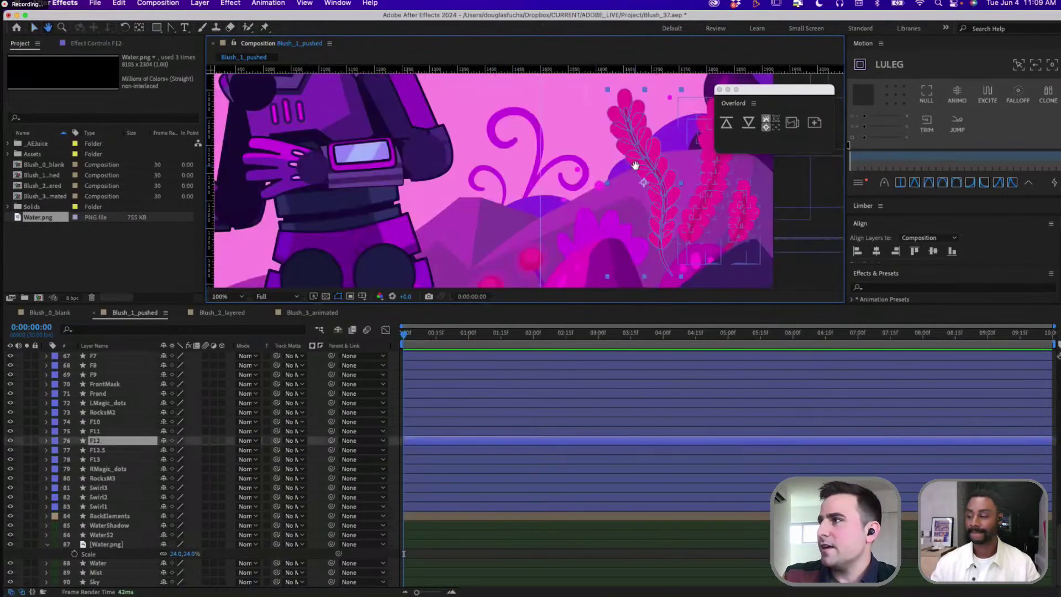
{"action": "left_click_drag", "start_coordinate": [507, 177], "coordinate": [482, 187]}
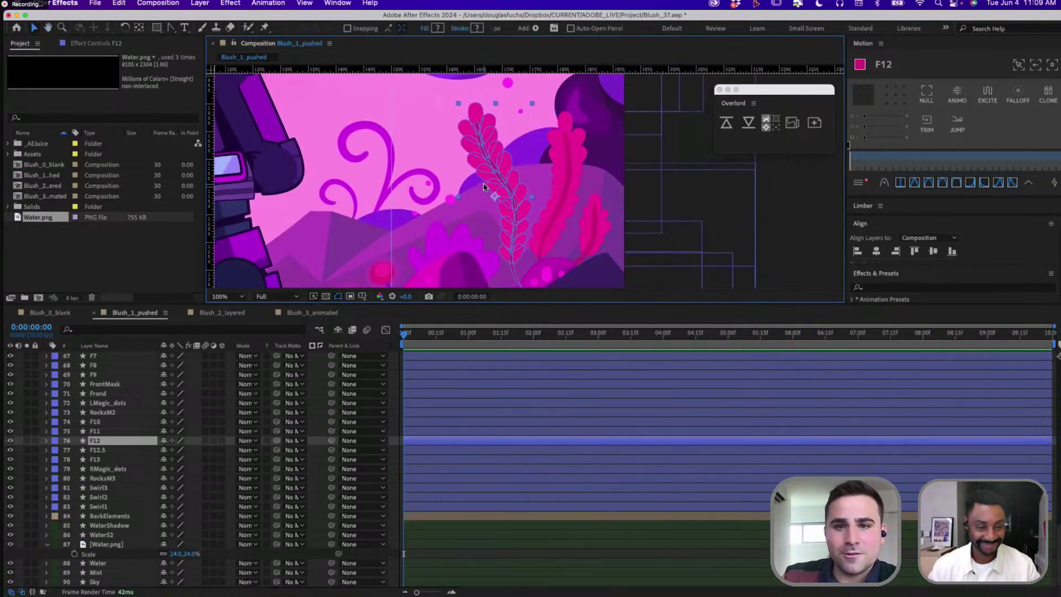
{"action": "key", "text": "space"}
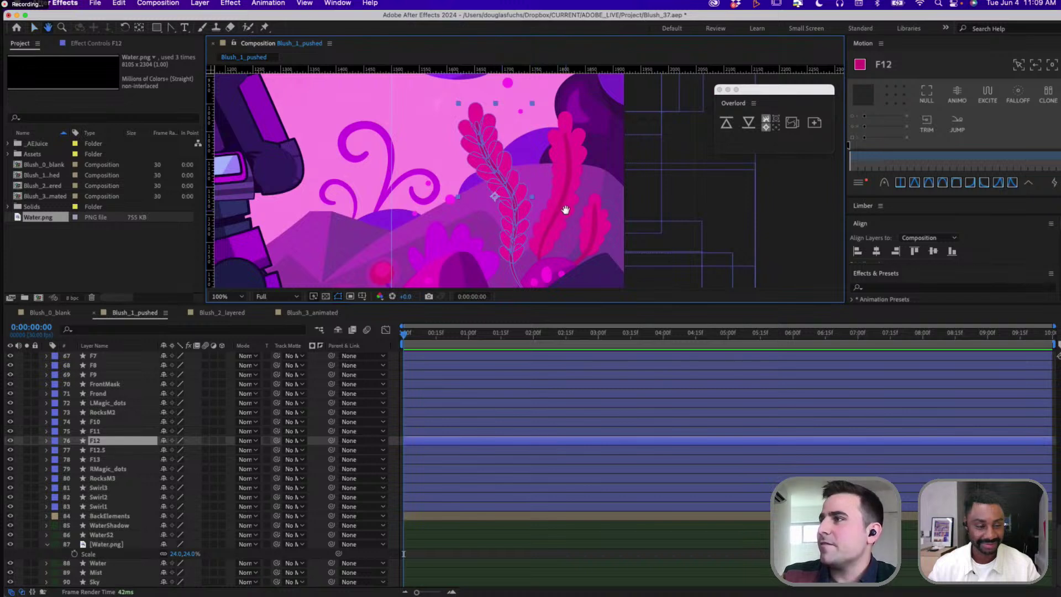
{"action": "left_click_drag", "start_coordinate": [564, 209], "coordinate": [511, 203]}
{"action": "key", "text": "space"}
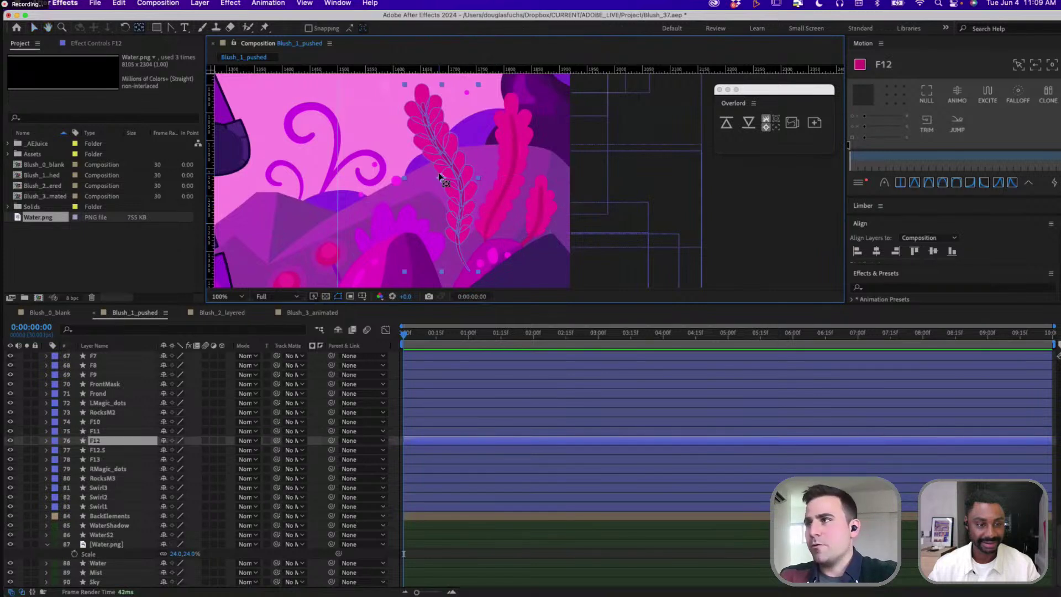
{"action": "key", "text": "r"}
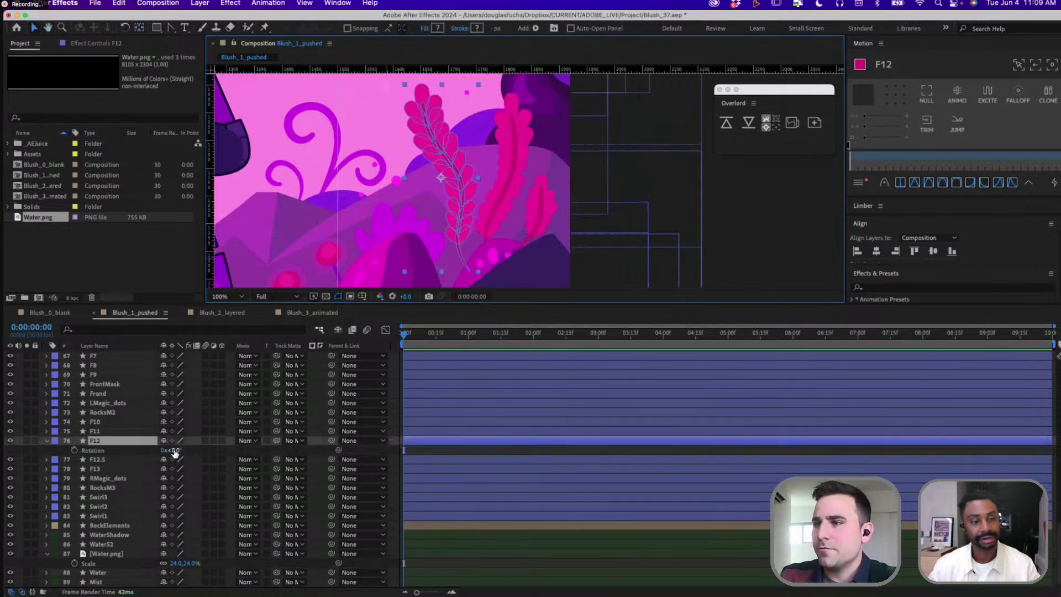
{"action": "left_click_drag", "start_coordinate": [171, 451], "coordinate": [195, 438]}
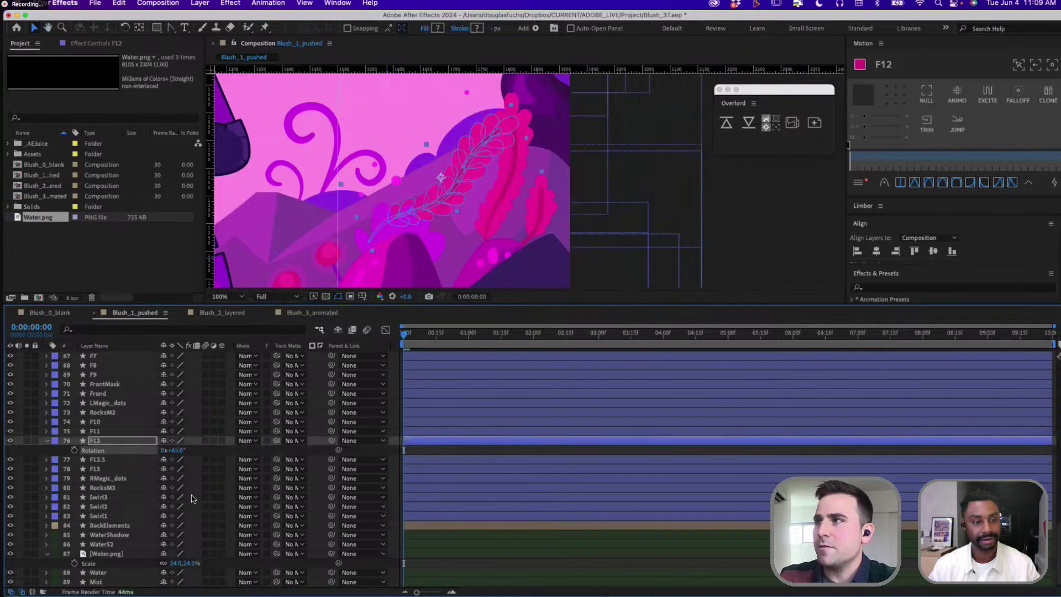
Undo the test rotation of the F12 plant and move its anchor point to the base of its stem
{"action": "key", "text": "super+z"}
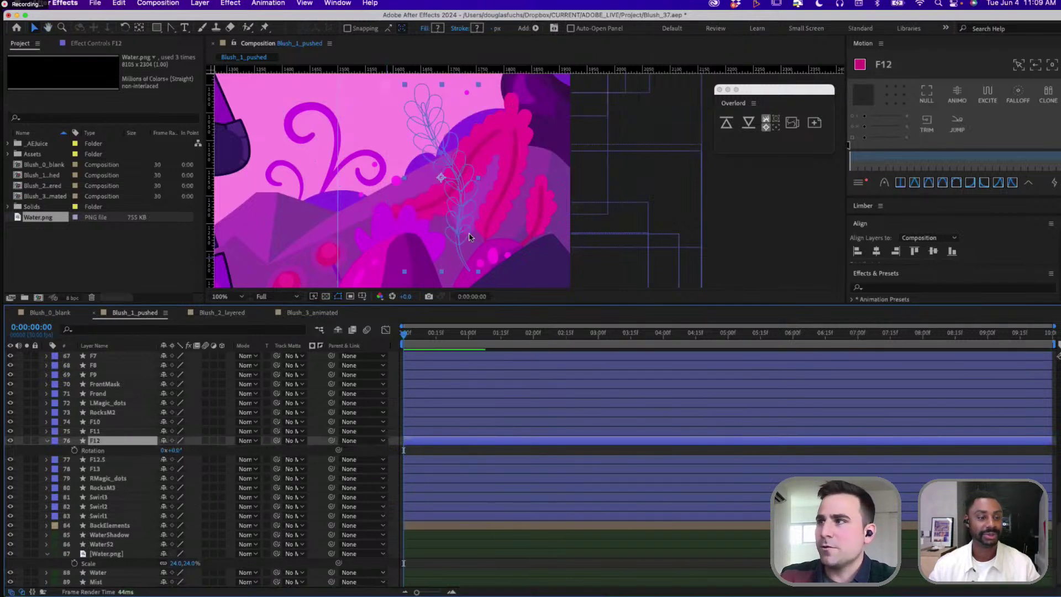
{"action": "key", "text": "y"}
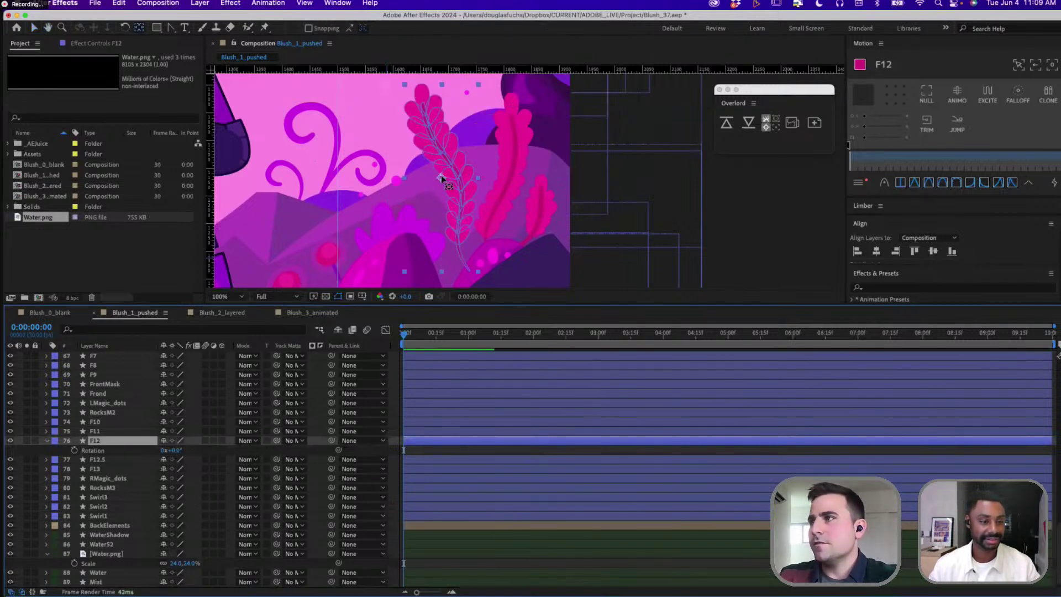
{"action": "left_click_drag", "start_coordinate": [441, 178], "coordinate": [469, 272]}
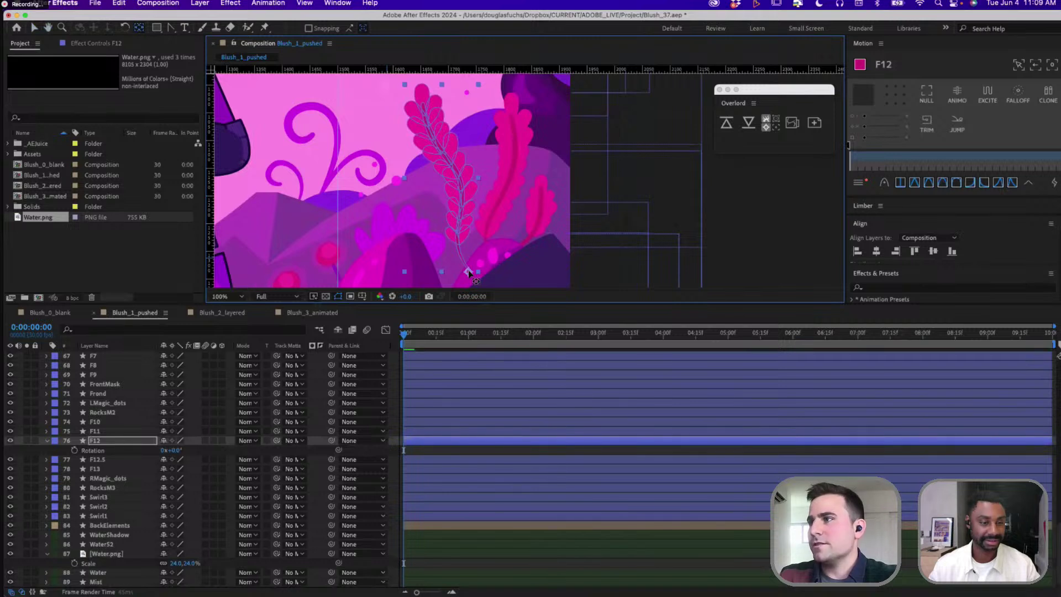
{"action": "key", "text": "v"}
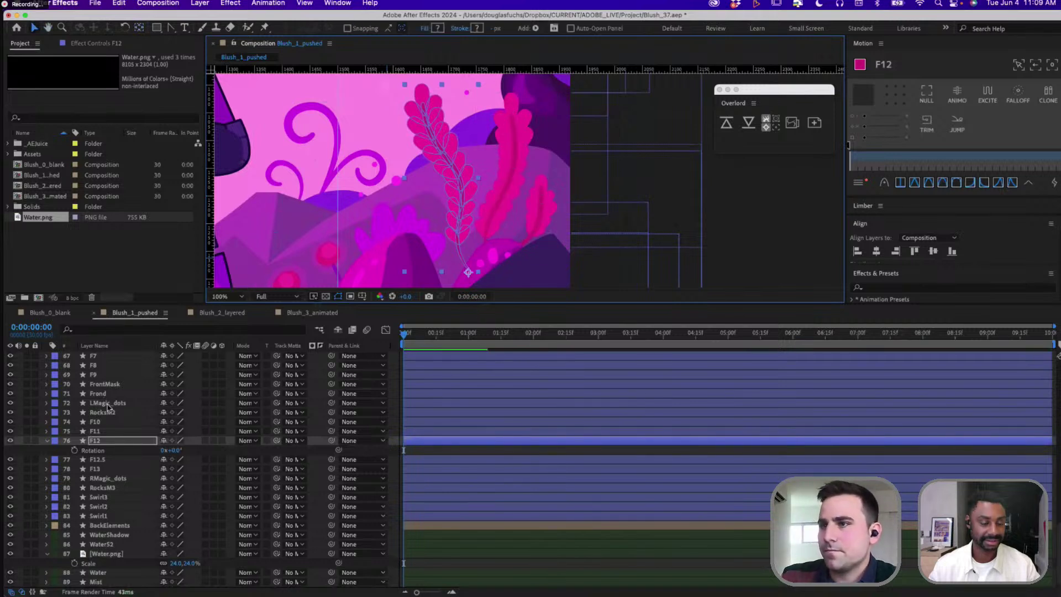
Check the F11 and F10 flower layers, and move the F13 plant's anchor point to the base where its stems meet
{"action": "left_click", "coordinate": [115, 434]}
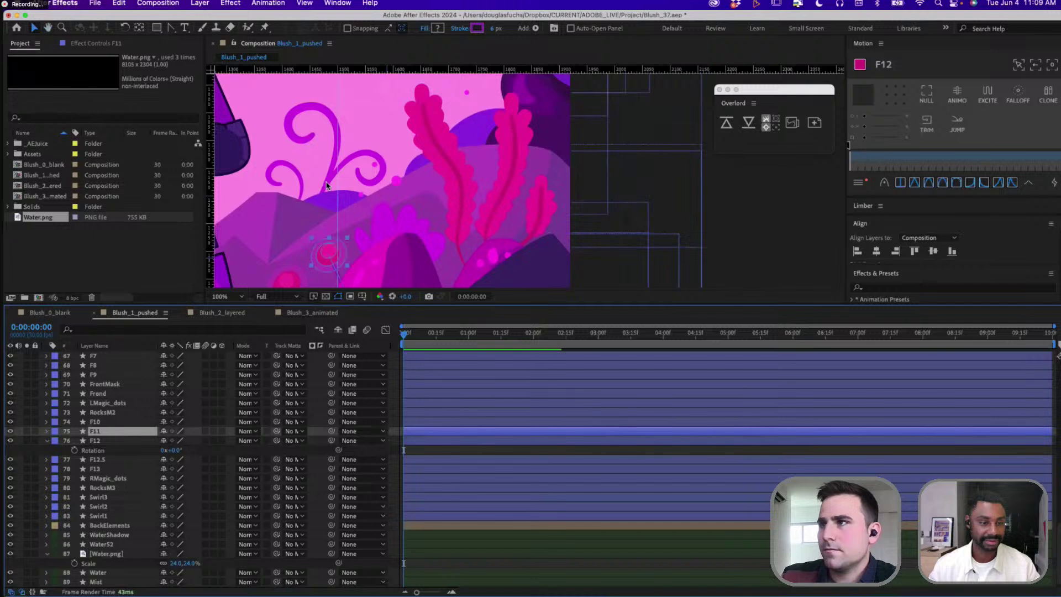
{"action": "left_click_drag", "start_coordinate": [374, 237], "coordinate": [379, 170]}
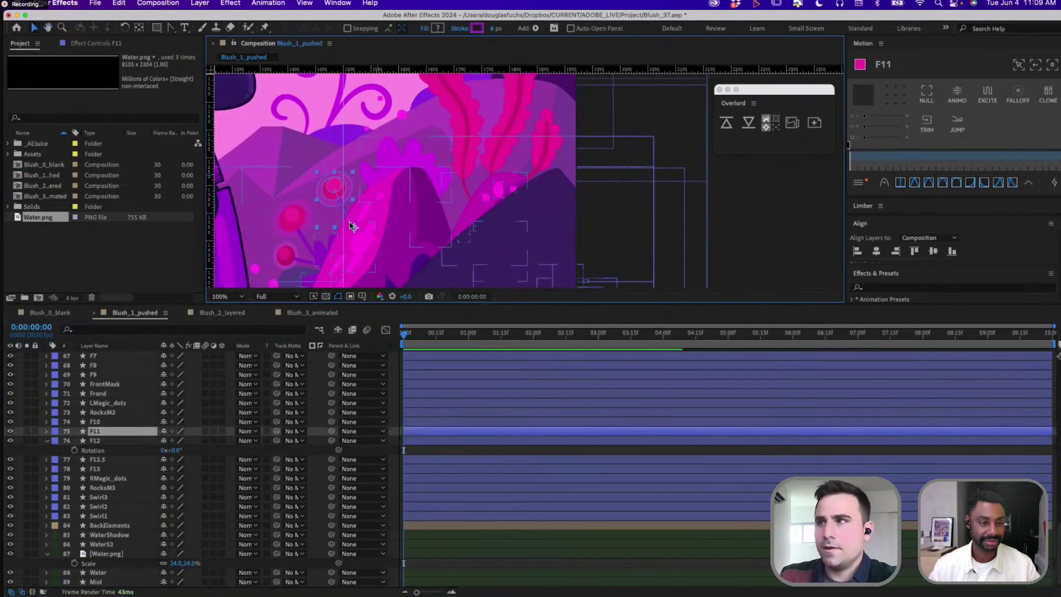
{"action": "left_click", "coordinate": [99, 423]}
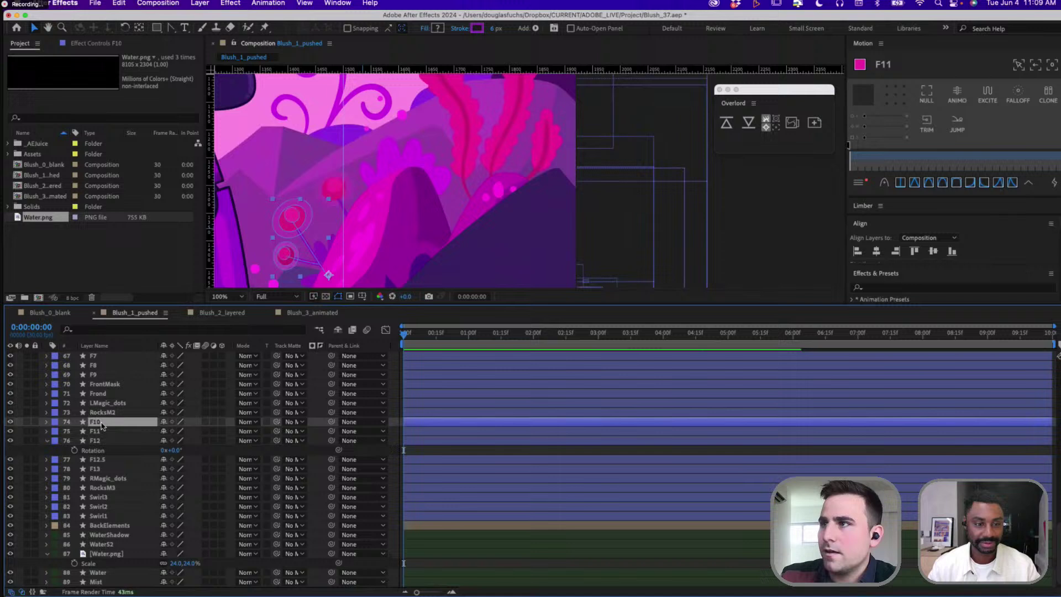
{"action": "left_click", "coordinate": [95, 469]}
{"action": "left_click_drag", "start_coordinate": [493, 220], "coordinate": [479, 237]}
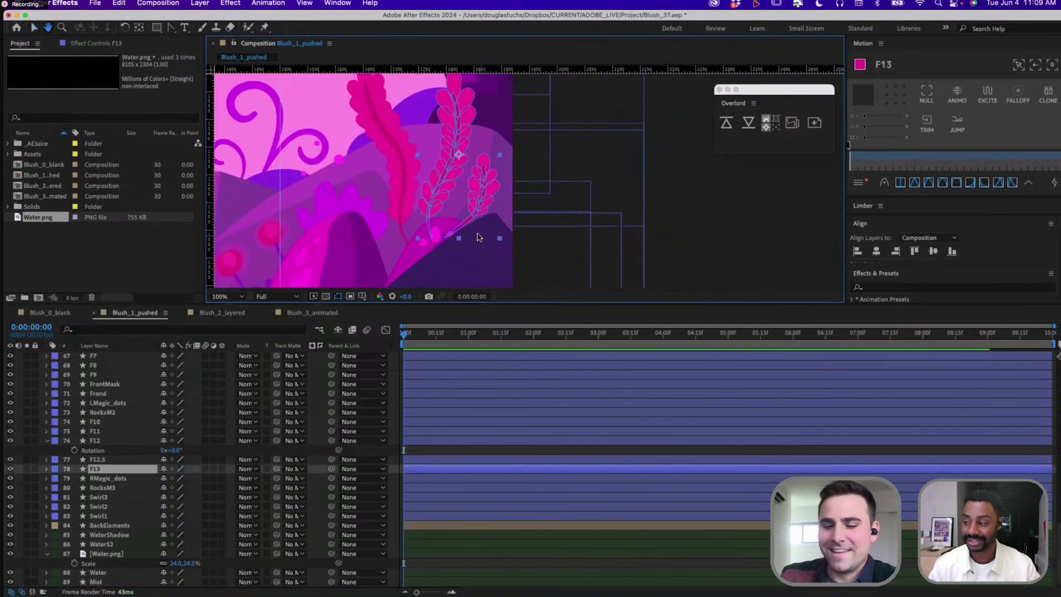
{"action": "key", "text": "y"}
{"action": "left_click_drag", "start_coordinate": [463, 160], "coordinate": [438, 237]}
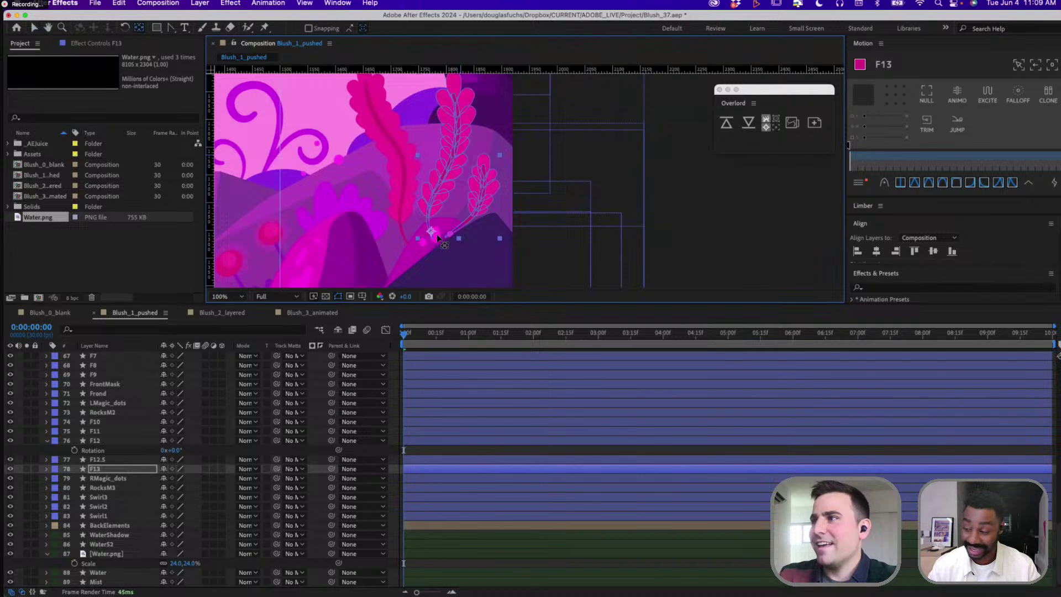
{"action": "key", "text": "space"}
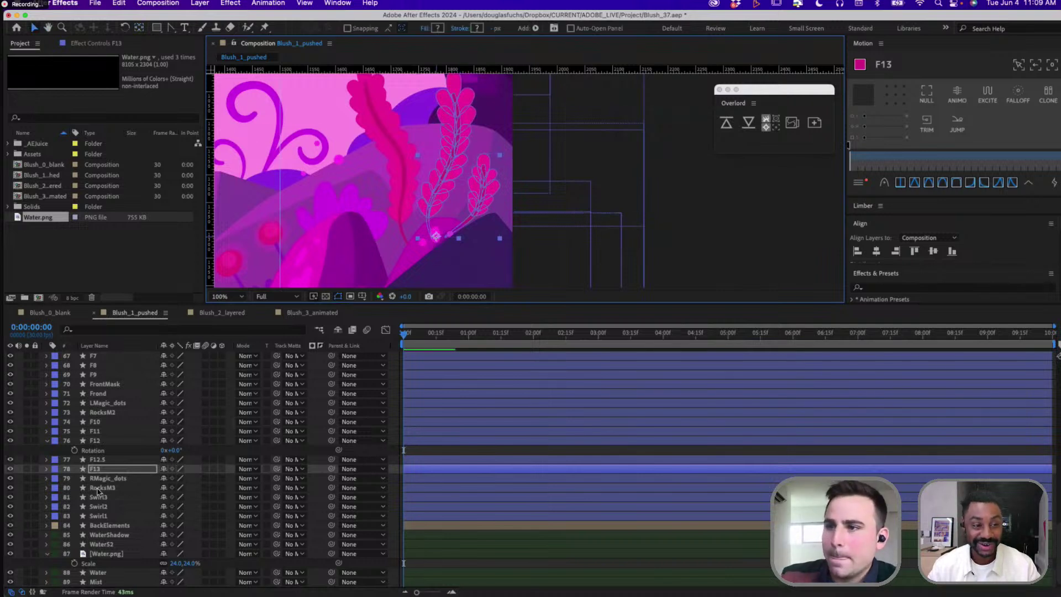
{"action": "left_click_drag", "start_coordinate": [388, 185], "coordinate": [508, 209]}
{"action": "key", "text": "v"}
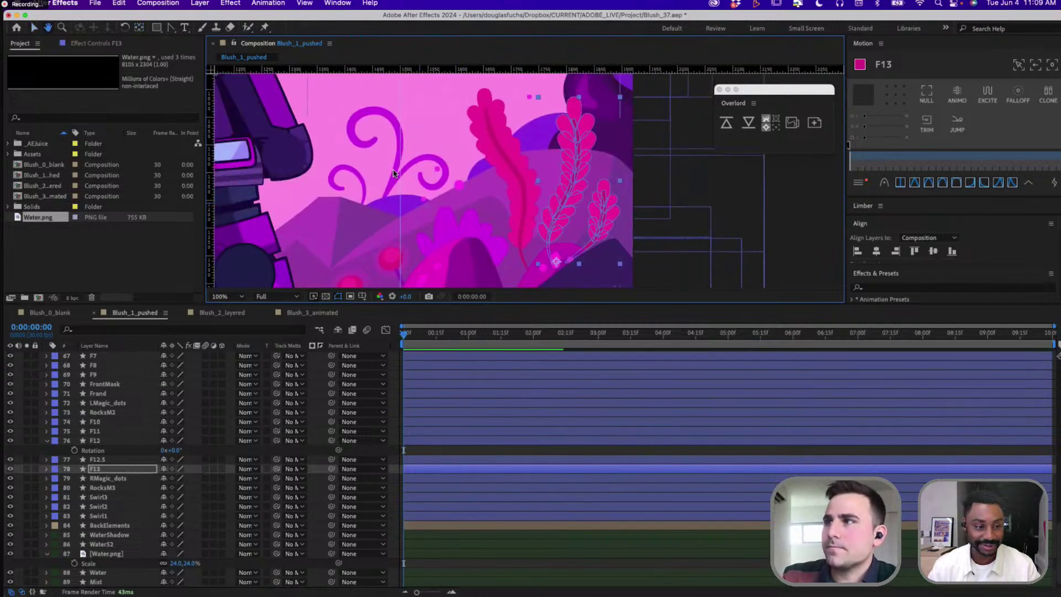
Move the anchor point of the Swirl3 layer to the bottom end of the large swirl's stem
{"action": "left_click", "coordinate": [107, 478]}
{"action": "scroll", "coordinate": [119, 517], "scroll_direction": "down", "scroll_amount": 1}
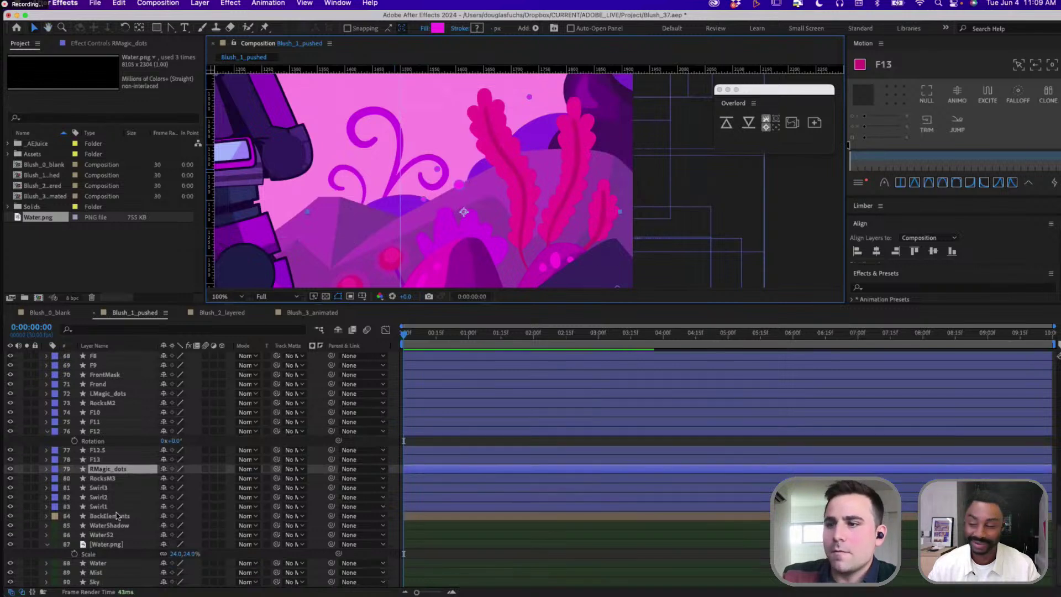
{"action": "left_click", "coordinate": [103, 506]}
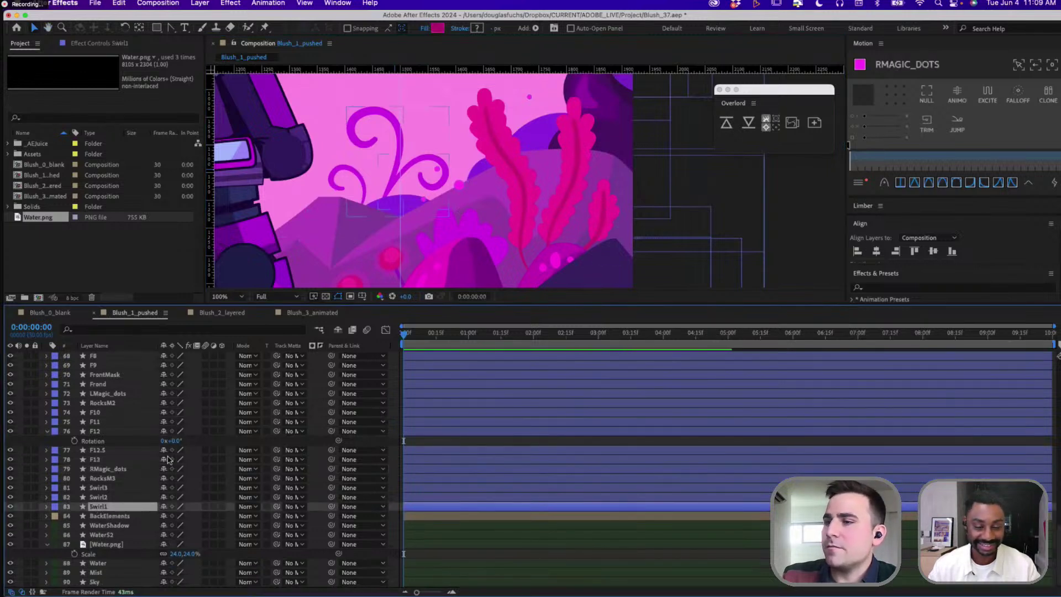
{"action": "left_click", "coordinate": [104, 488]}
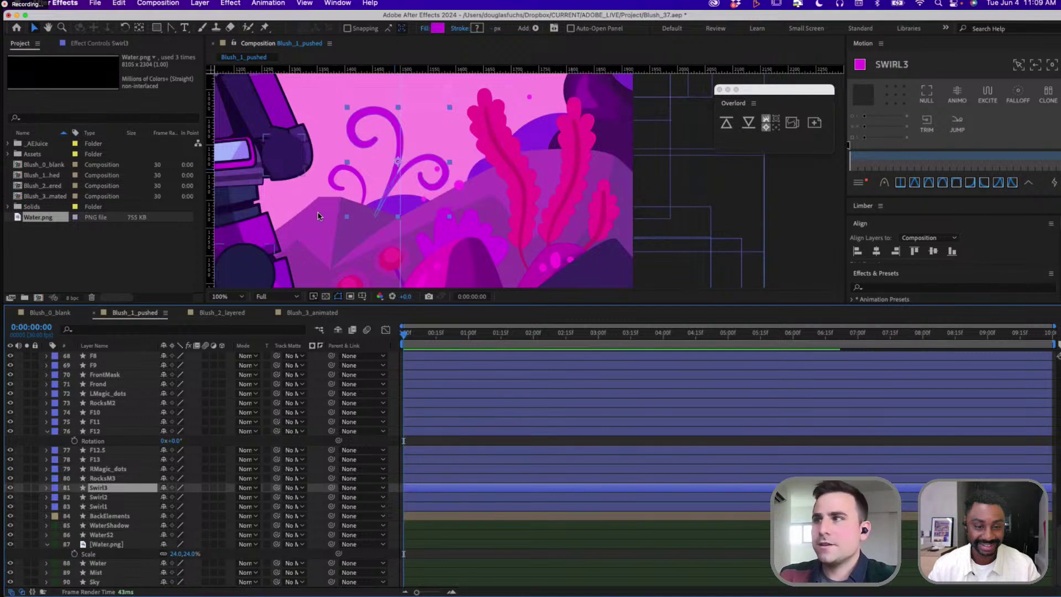
{"action": "key", "text": "u"}
{"action": "key", "text": "u"}
{"action": "key", "text": "y"}
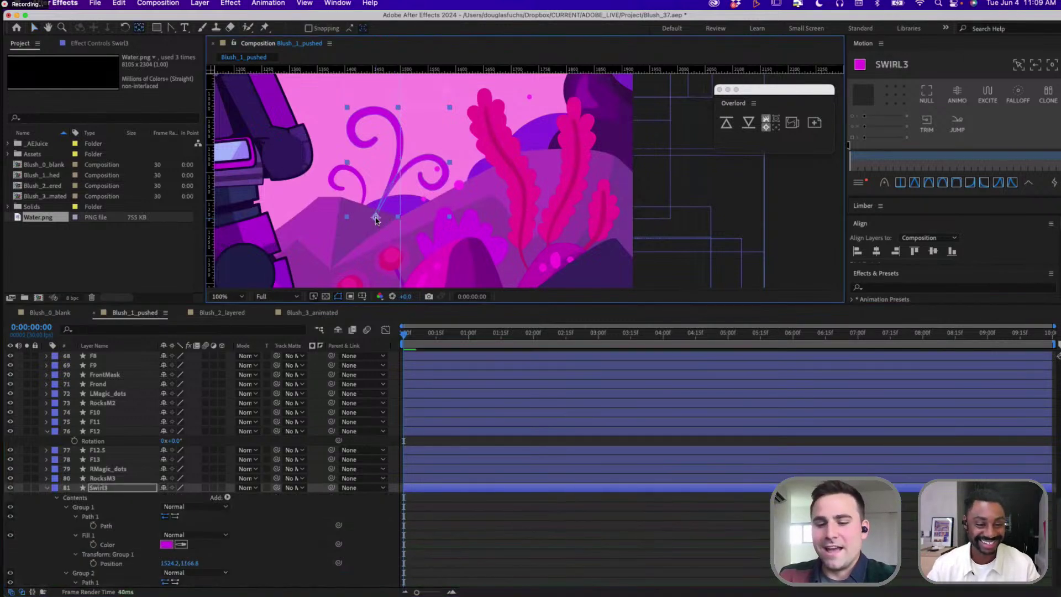
{"action": "key", "text": "v"}
{"action": "key", "text": "u"}
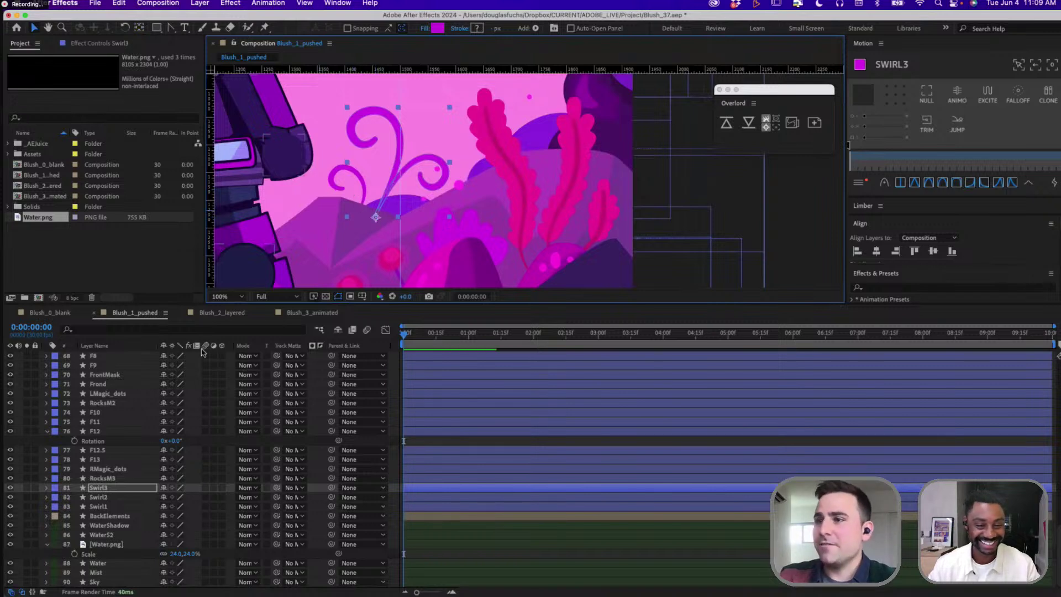
Move the anchor point of the Swirl2 layer to the base of the small swirl's stem
{"action": "key", "text": "ctrl+Down"}
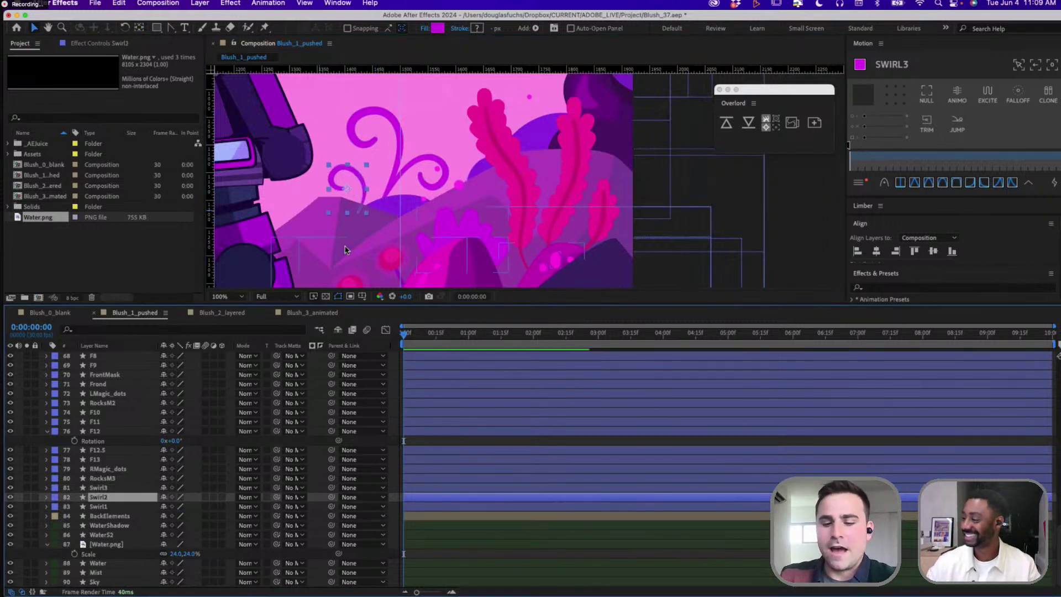
{"action": "key", "text": "y"}
{"action": "mouse_move", "coordinate": [347, 188]}
{"action": "left_mouse_down"}
{"action": "mouse_move", "coordinate": [357, 211]}
{"action": "mouse_move", "coordinate": [604, 177]}
{"action": "left_mouse_up"}
{"action": "mouse_move", "coordinate": [357, 278]}
{"action": "left_mouse_down"}
{"action": "mouse_move", "coordinate": [379, 206]}
{"action": "mouse_move", "coordinate": [559, 148]}
{"action": "left_mouse_up"}
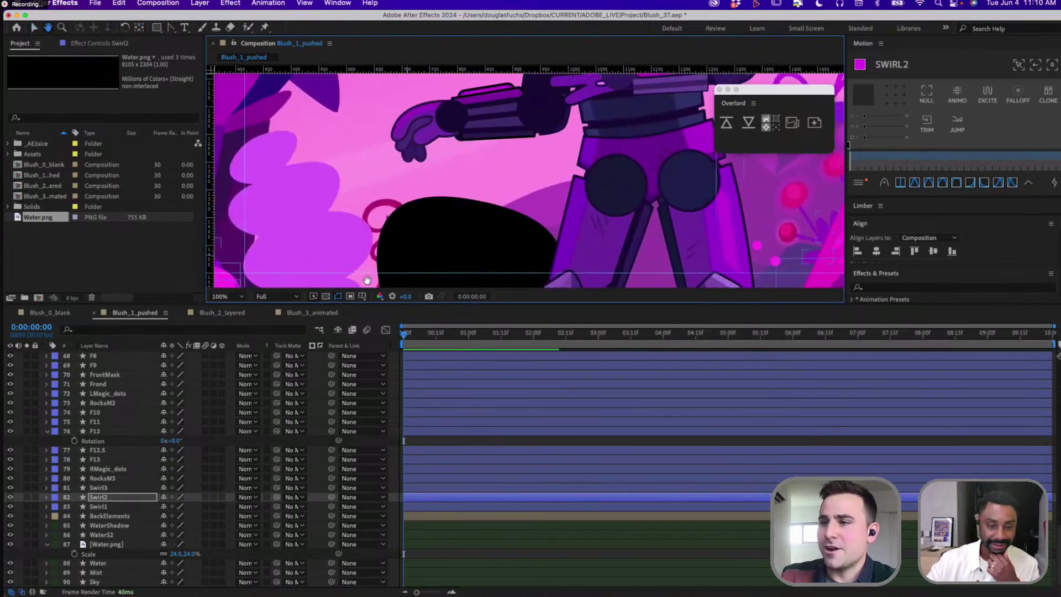
Assign the FrontMask layer as the track matte of the Frond layer
{"action": "left_click_drag", "start_coordinate": [408, 222], "coordinate": [422, 171]}
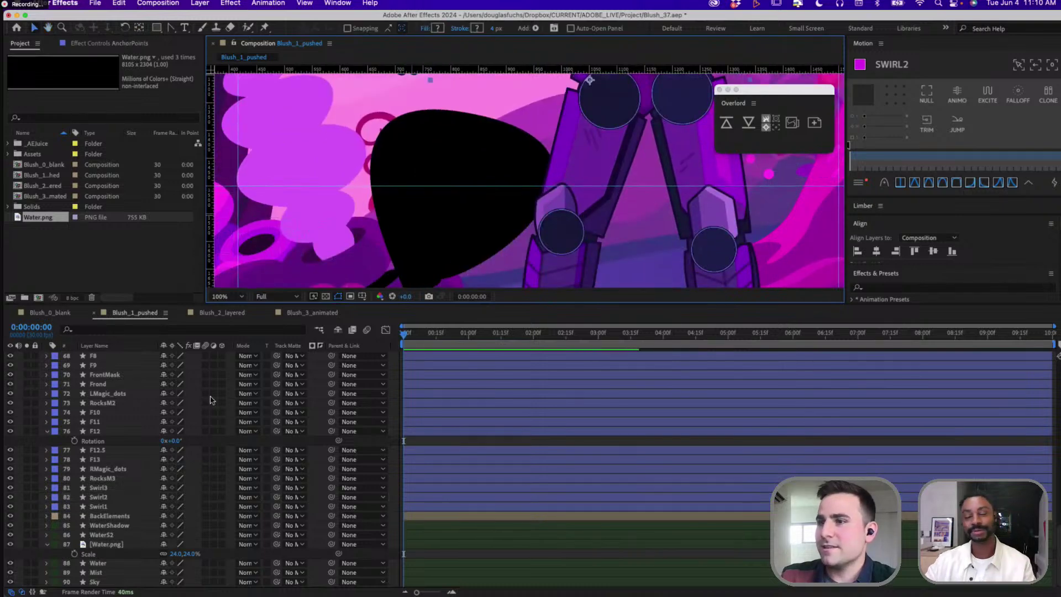
{"action": "scroll", "coordinate": [129, 442], "scroll_direction": "up", "scroll_amount": 3}
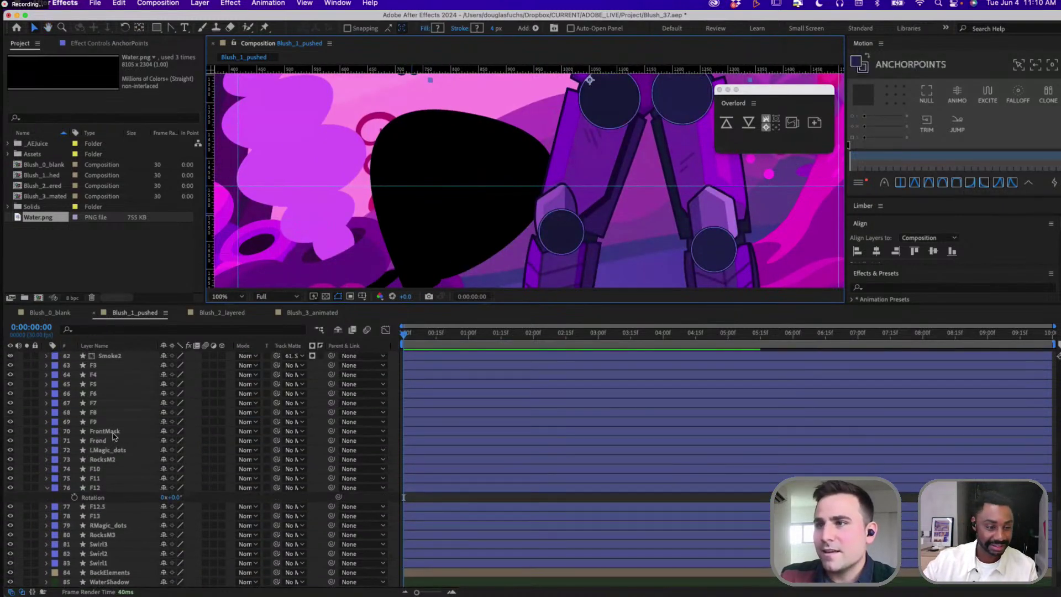
{"action": "left_click", "coordinate": [110, 432]}
{"action": "key", "text": "comma"}
{"action": "key", "text": "comma"}
{"action": "key", "text": "comma"}
{"action": "key", "text": "comma"}
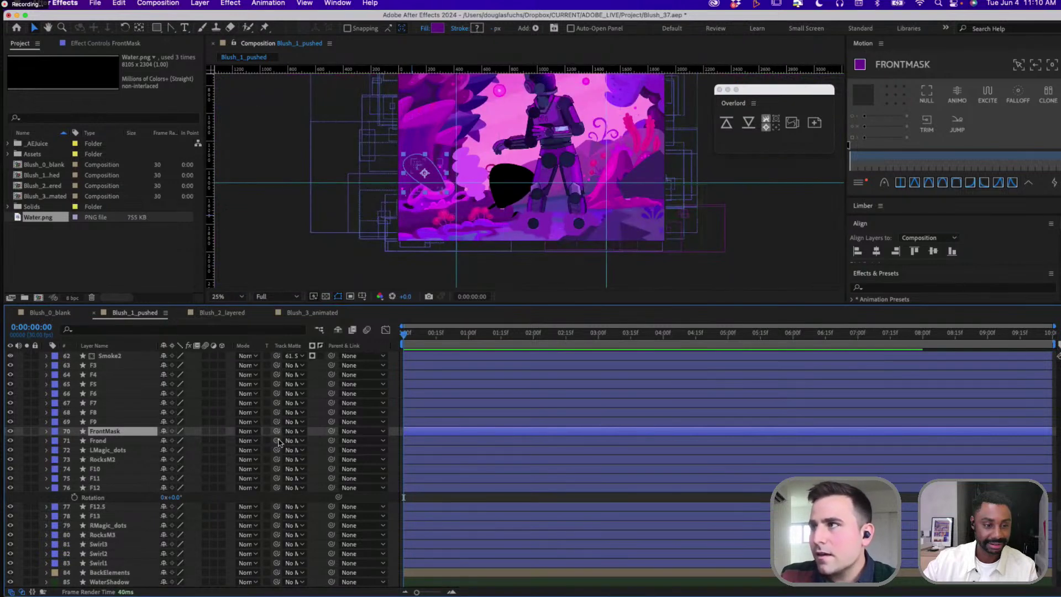
{"action": "left_click_drag", "start_coordinate": [275, 441], "coordinate": [151, 435]}
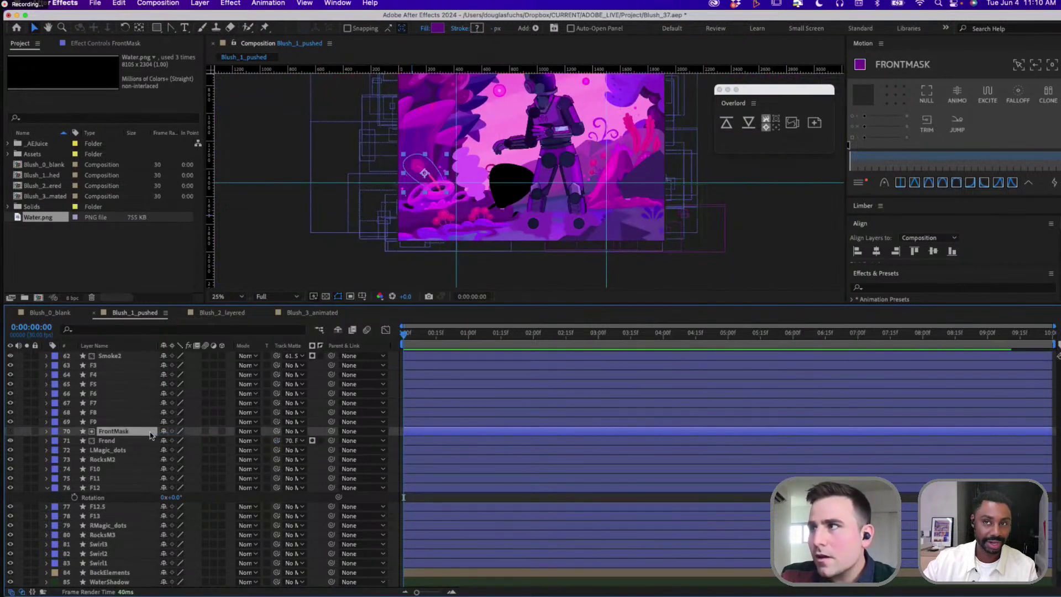
Move the Frond layer's anchor point to the base of its stem inside the ring-shaped plant
{"action": "key", "text": "period"}
{"action": "key", "text": "period"}
{"action": "key", "text": "period"}
{"action": "key", "text": "period"}
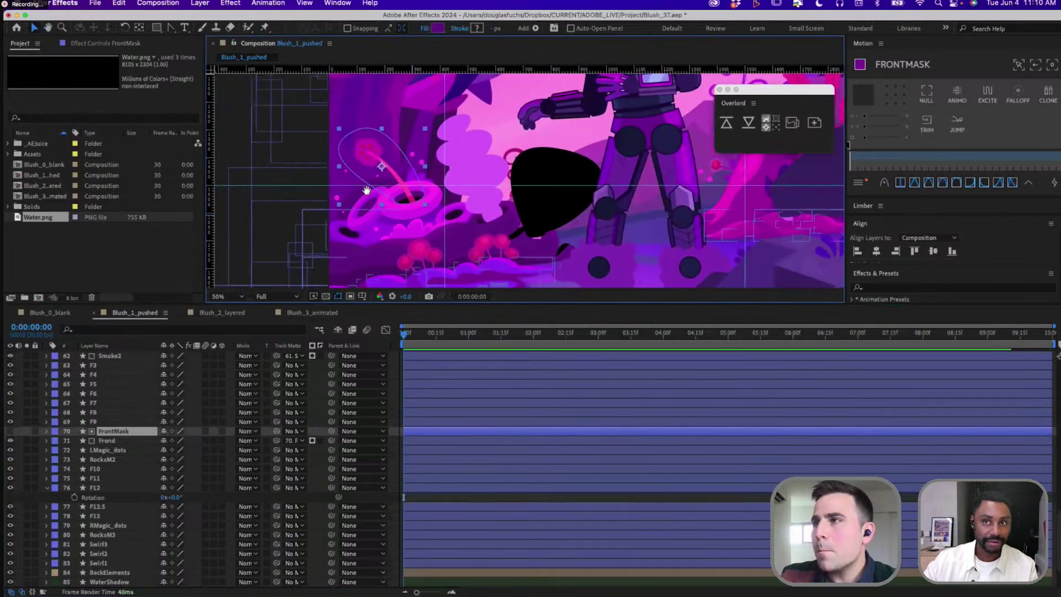
{"action": "left_click_drag", "start_coordinate": [421, 178], "coordinate": [580, 212]}
{"action": "key", "text": "v"}
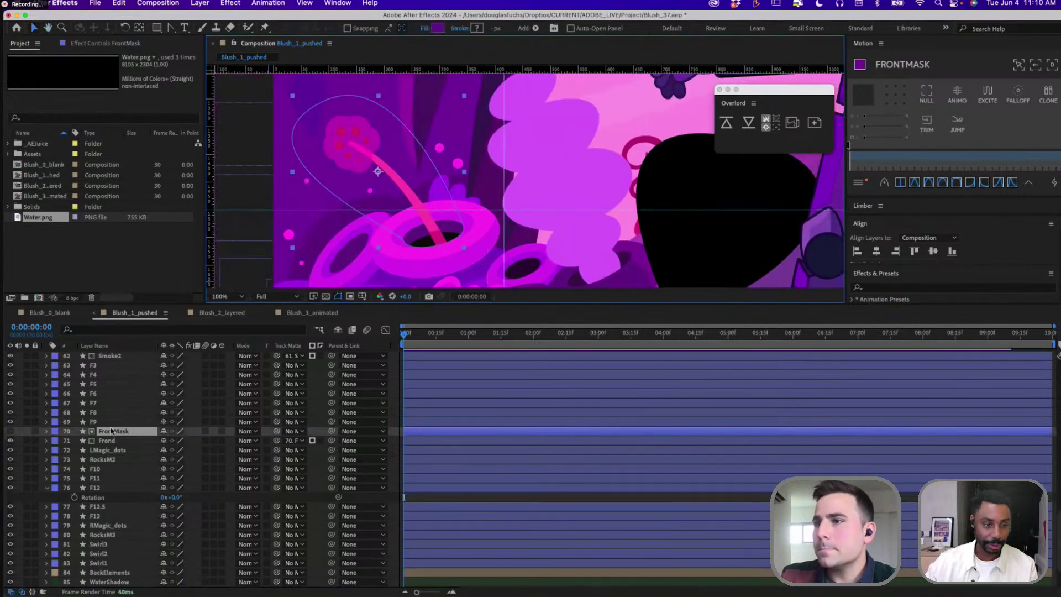
{"action": "left_click", "coordinate": [110, 441]}
{"action": "key", "text": "y"}
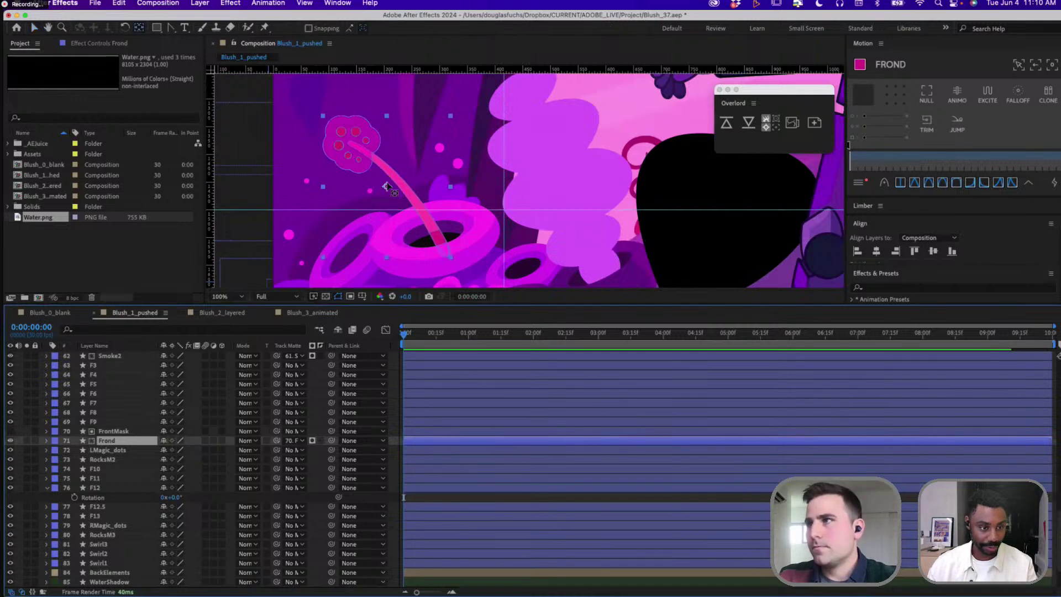
{"action": "left_click_drag", "start_coordinate": [387, 186], "coordinate": [444, 250]}
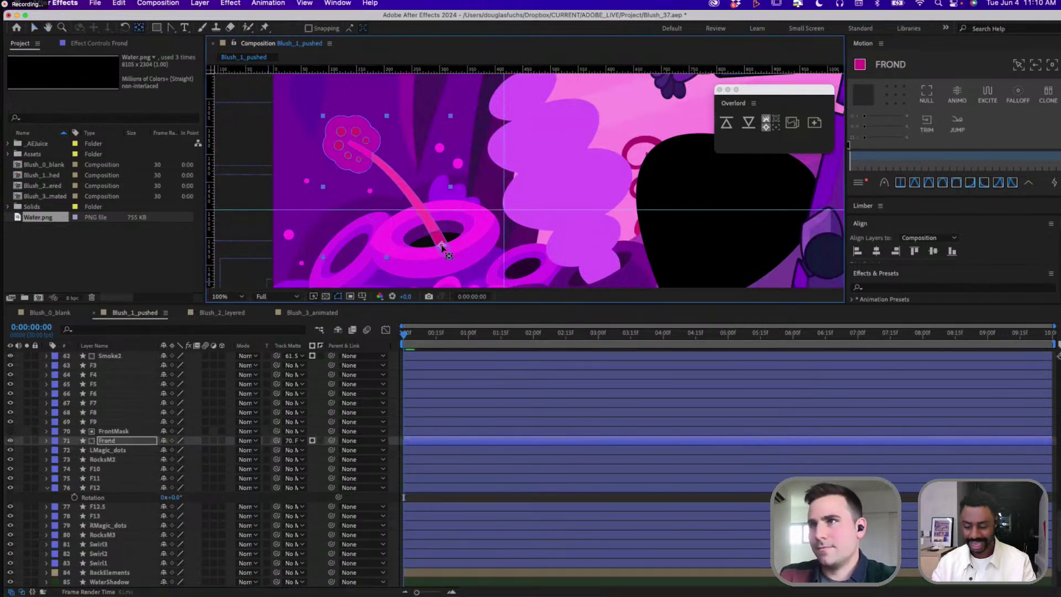
{"action": "key", "text": "v"}
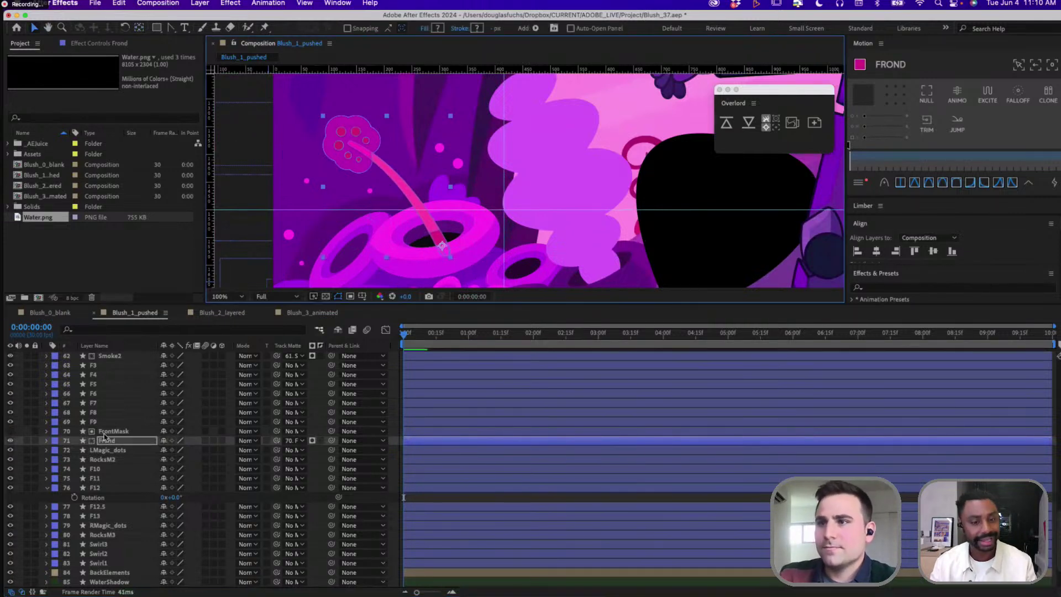
Move the F9 flower's anchor point to the lower end of its stem
{"action": "left_click", "coordinate": [111, 464]}
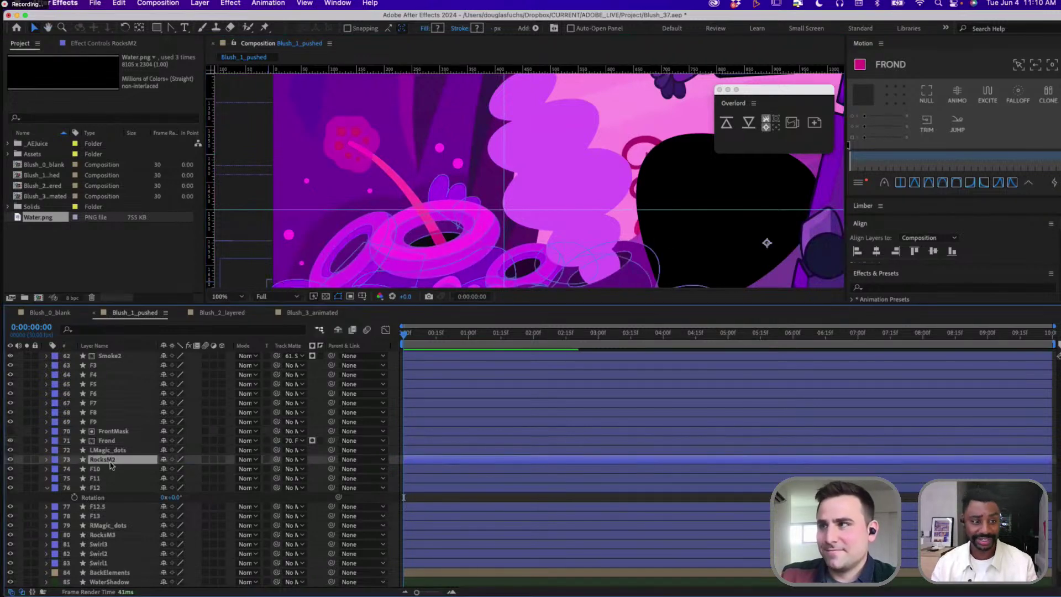
{"action": "scroll", "coordinate": [589, 215], "scroll_direction": "down", "scroll_amount": 4}
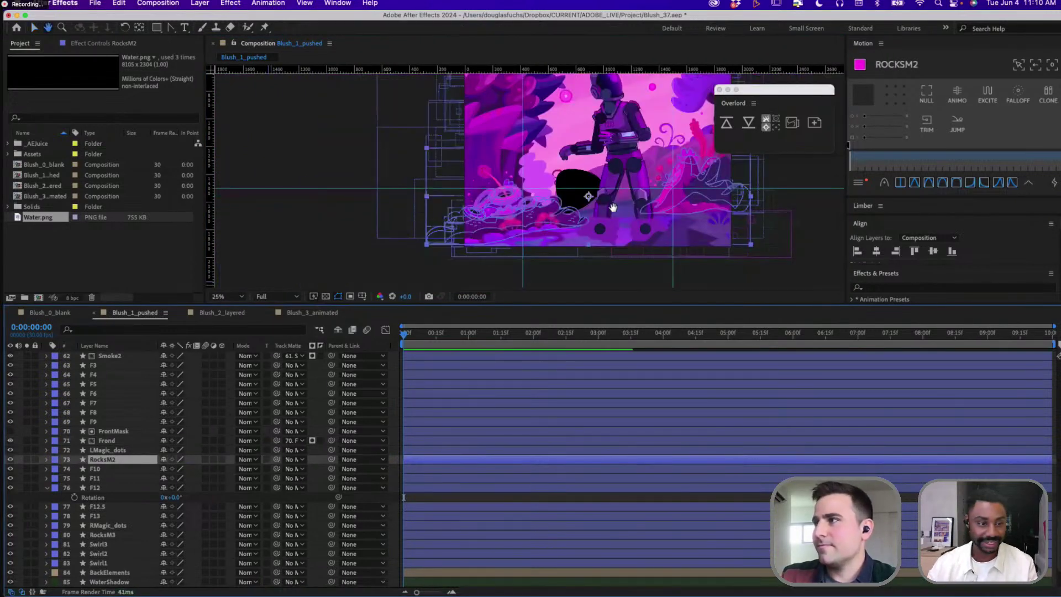
{"action": "left_click", "coordinate": [98, 423]}
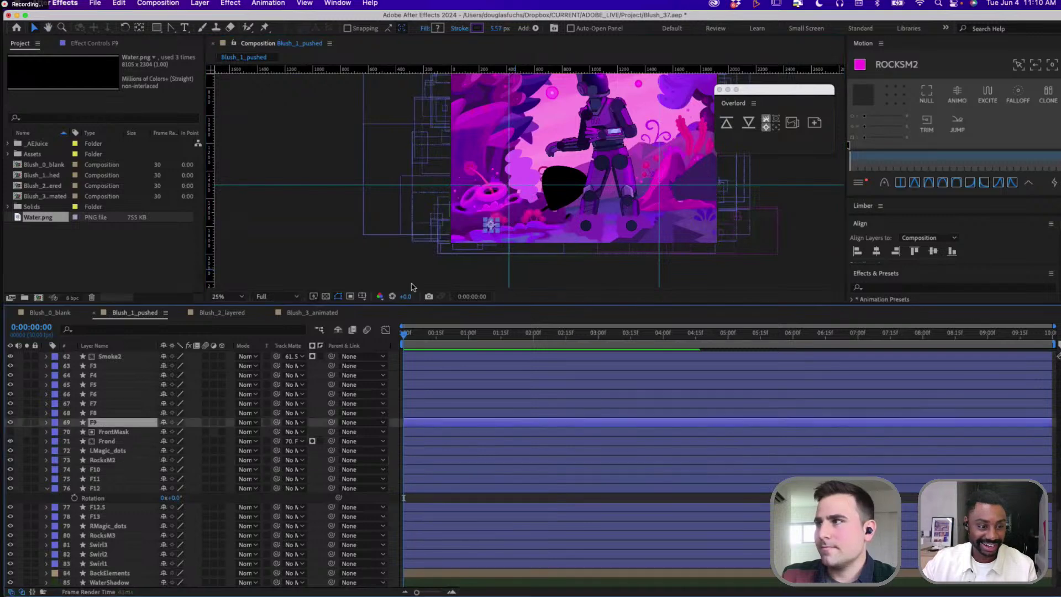
{"action": "scroll", "coordinate": [469, 270], "scroll_direction": "up", "scroll_amount": 4}
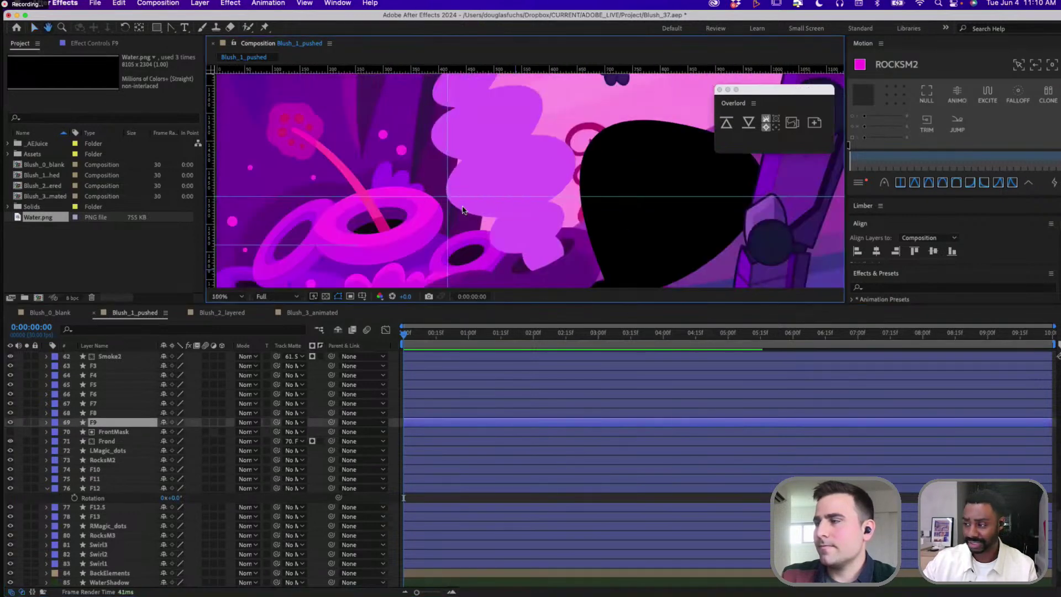
{"action": "left_click_drag", "start_coordinate": [469, 269], "coordinate": [515, 198]}
{"action": "key", "text": "y"}
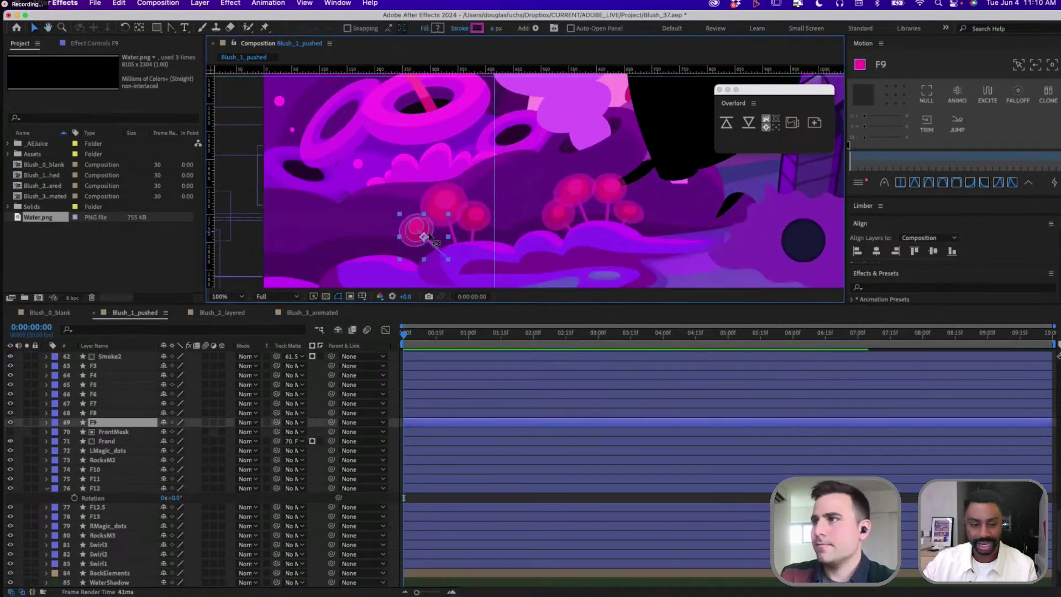
{"action": "left_click_drag", "start_coordinate": [425, 238], "coordinate": [444, 257]}
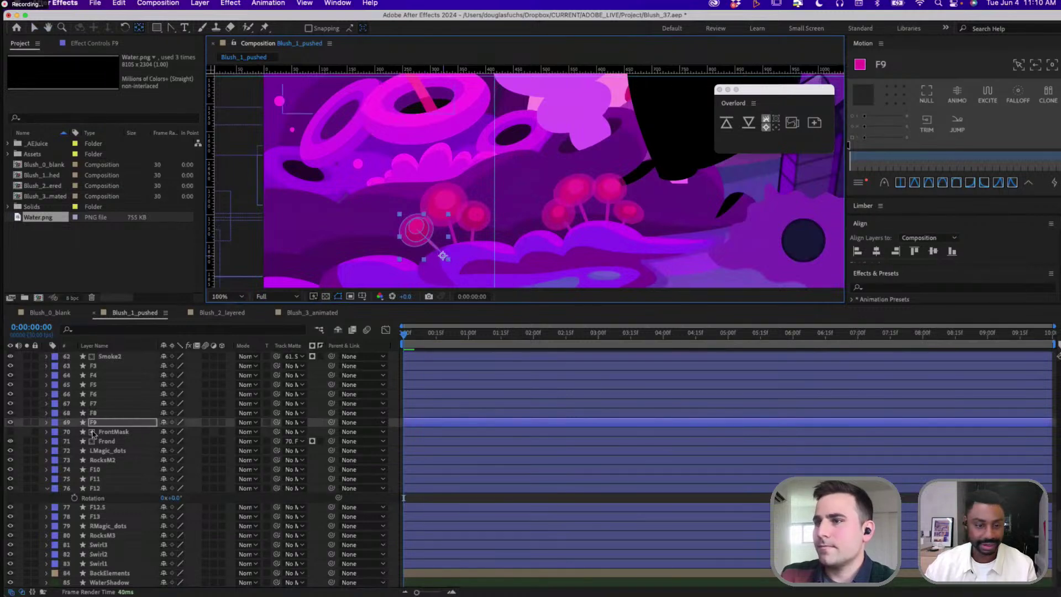
Move the anchor points of the neighbouring F8 and F7 flowers to the bases of their stems
{"action": "left_click", "coordinate": [457, 227]}
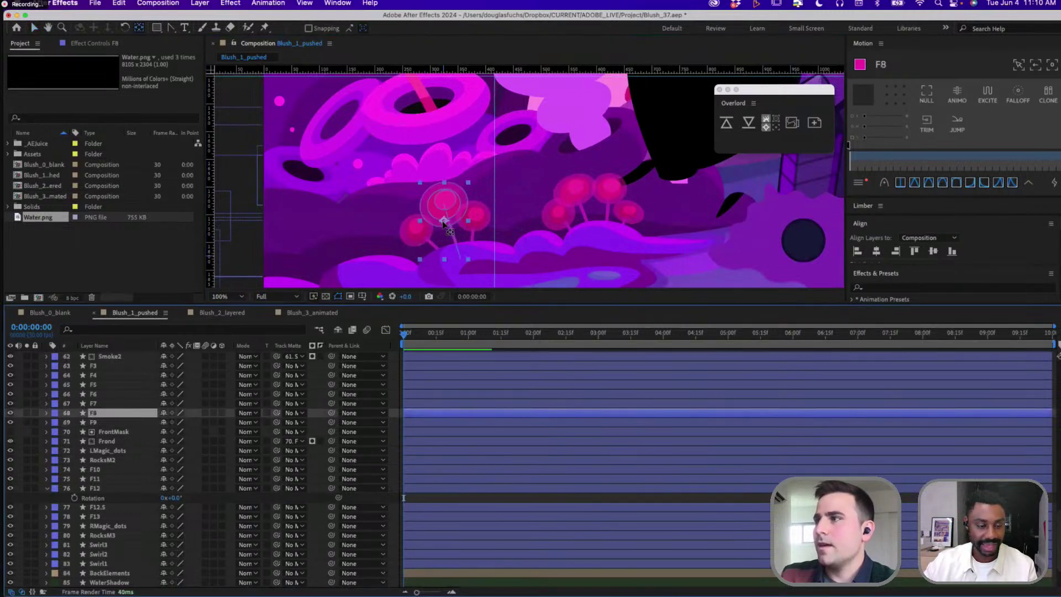
{"action": "left_click_drag", "start_coordinate": [444, 222], "coordinate": [469, 253]}
{"action": "left_click", "coordinate": [479, 212]}
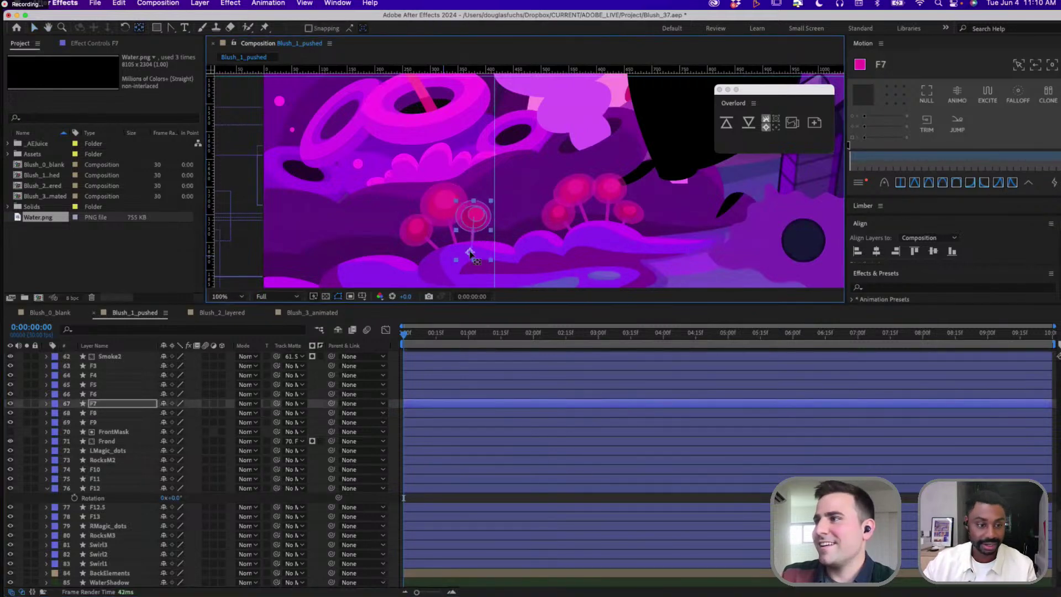
Move the anchor points of the F6 and F5 flowers to the bases of their stems
{"action": "key", "text": "v"}
{"action": "left_click", "coordinate": [558, 216]}
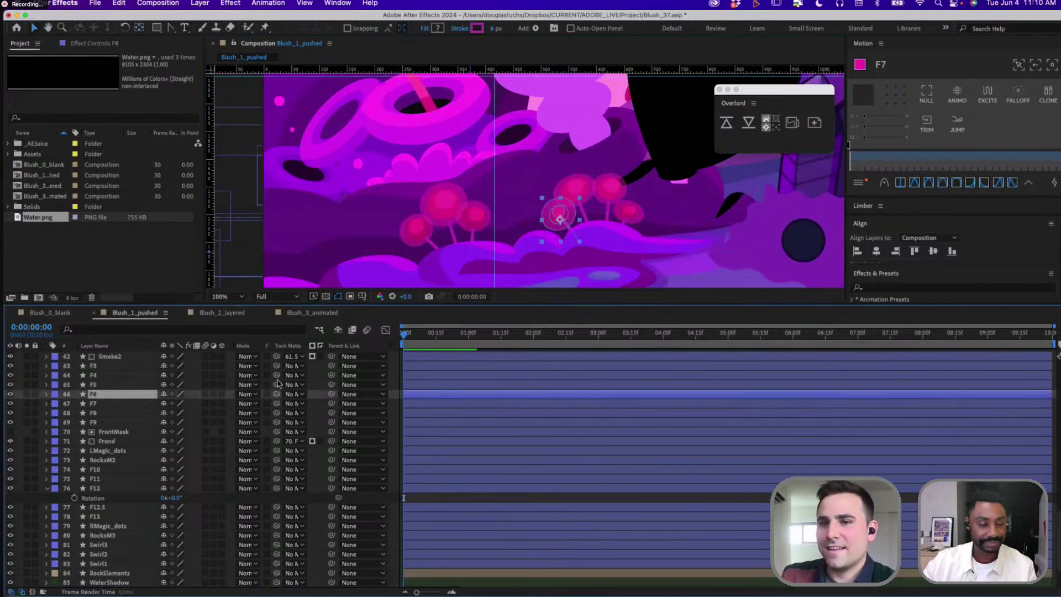
{"action": "key", "text": "y"}
{"action": "left_click_drag", "start_coordinate": [561, 219], "coordinate": [573, 235]}
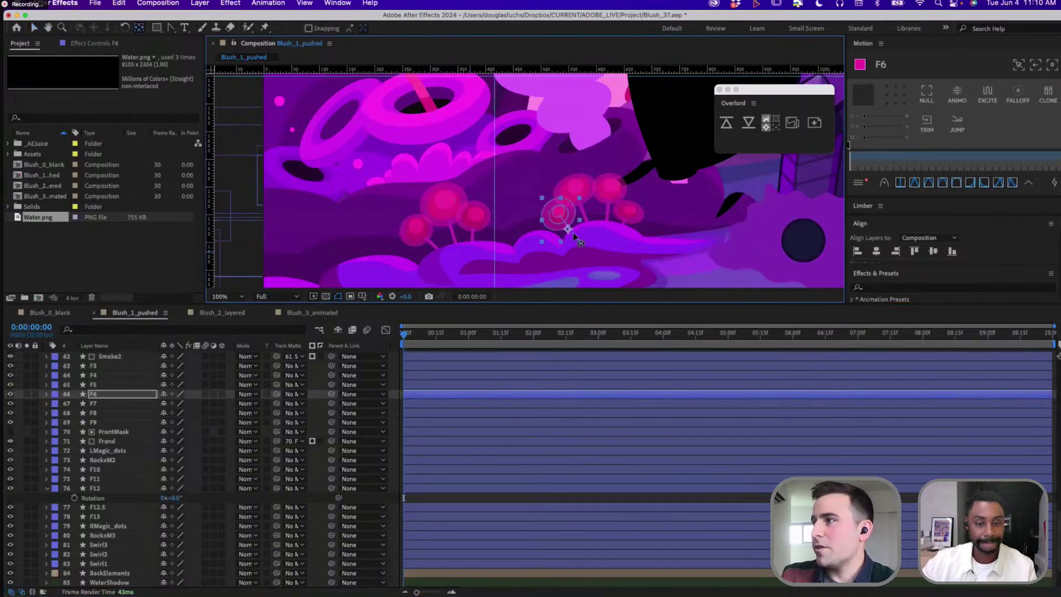
{"action": "left_click", "coordinate": [578, 206]}
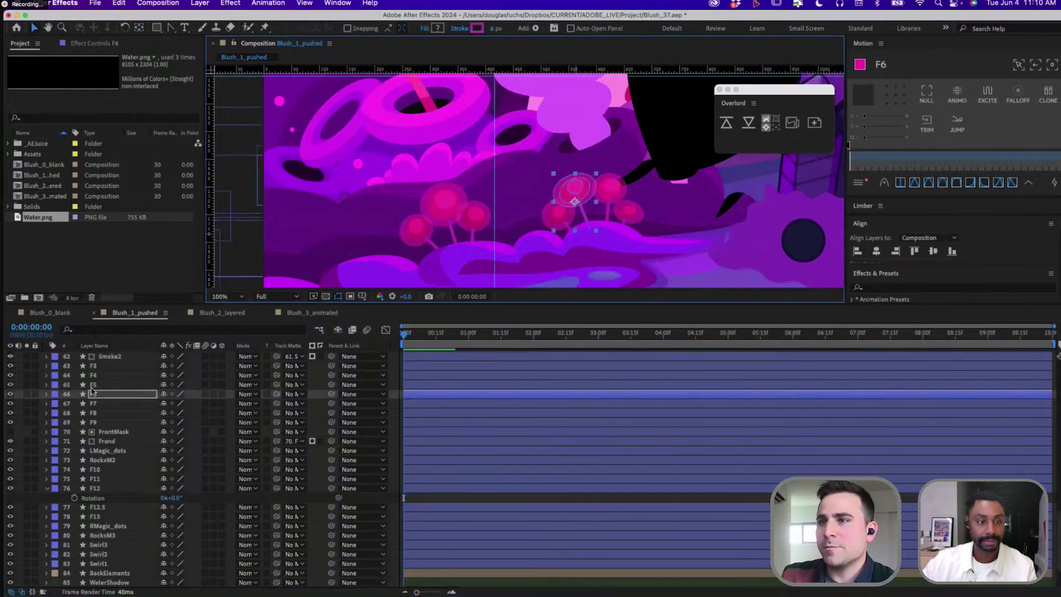
{"action": "left_click_drag", "start_coordinate": [575, 204], "coordinate": [583, 222]}
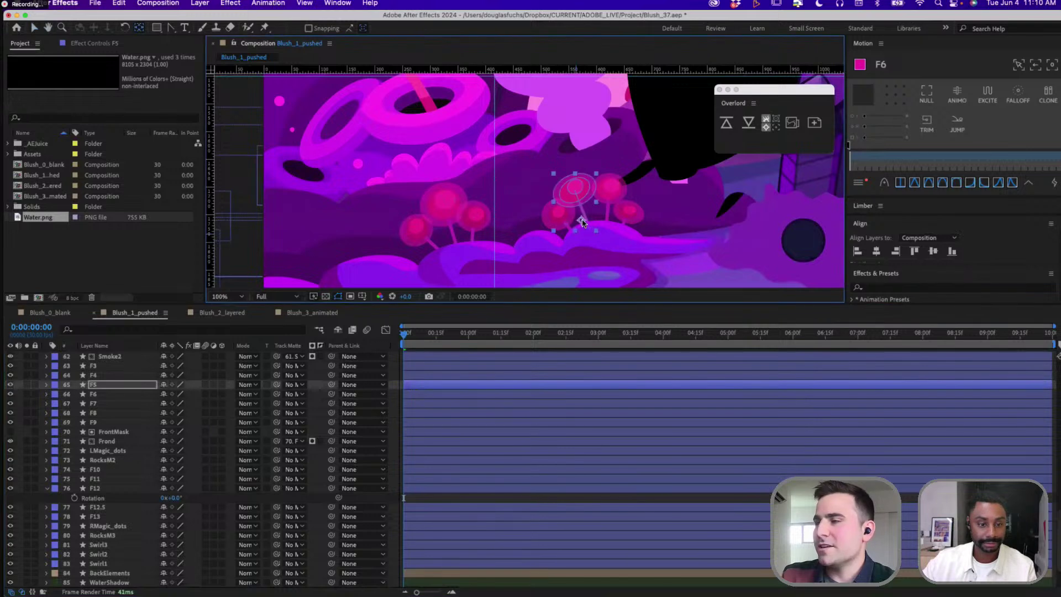
{"action": "key", "text": "v"}
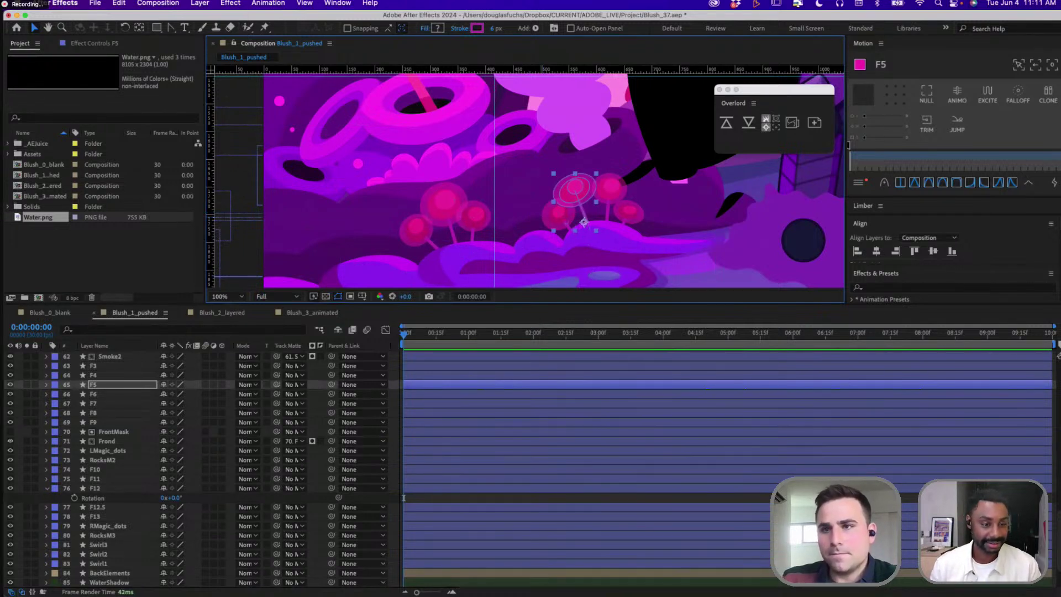
Switch to the Blush_2_layered composition and hide the In, Out, Duration and Stretch columns of its layer list
{"action": "left_click", "coordinate": [221, 313]}
{"action": "left_click", "coordinate": [311, 313]}
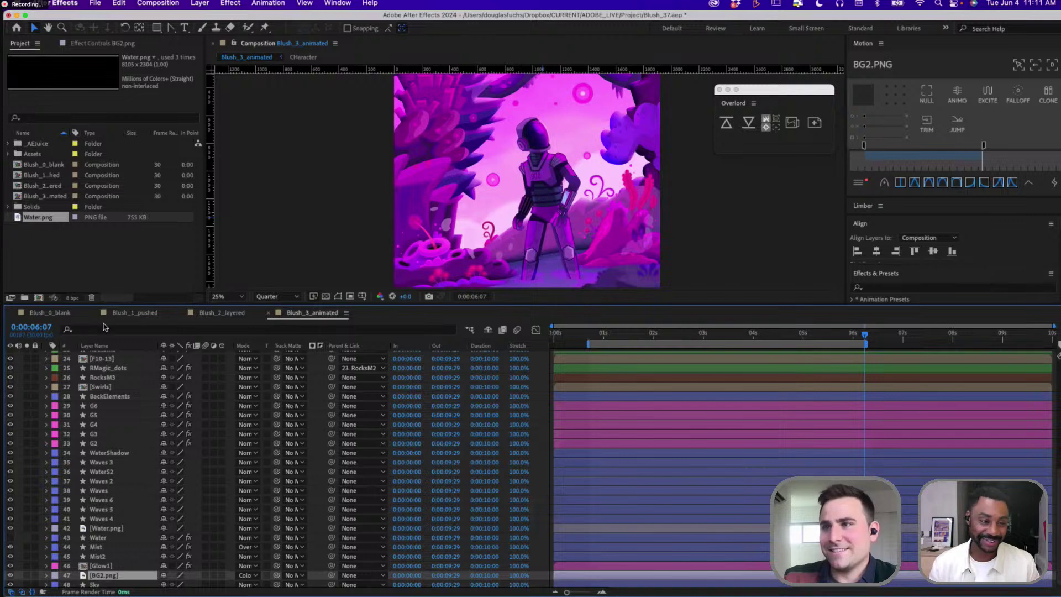
{"action": "left_click", "coordinate": [70, 317]}
{"action": "left_click", "coordinate": [134, 313]}
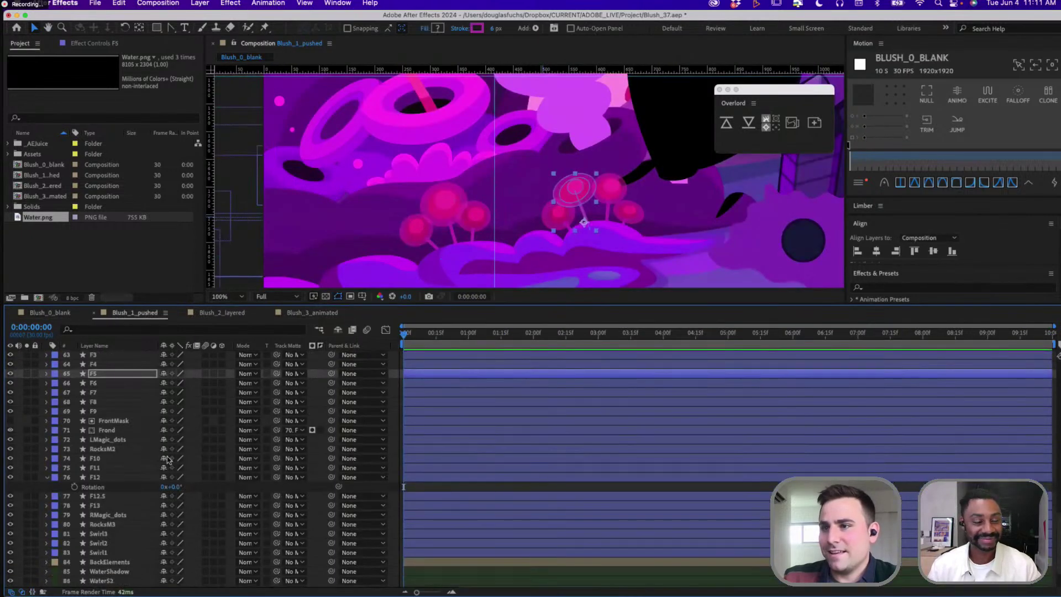
{"action": "scroll", "coordinate": [165, 460], "scroll_direction": "down", "scroll_amount": 3}
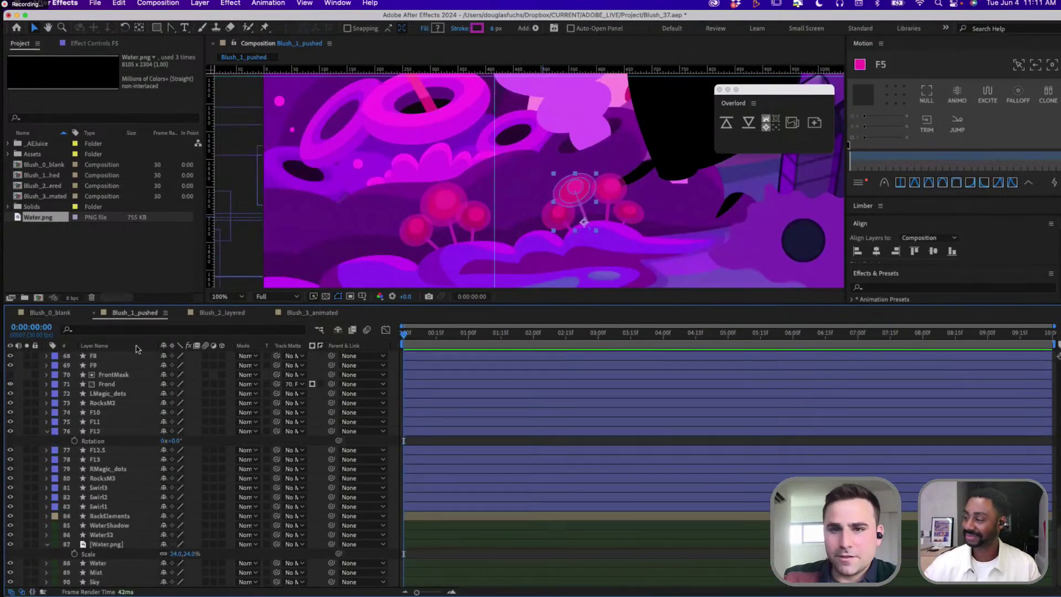
{"action": "left_click", "coordinate": [223, 313]}
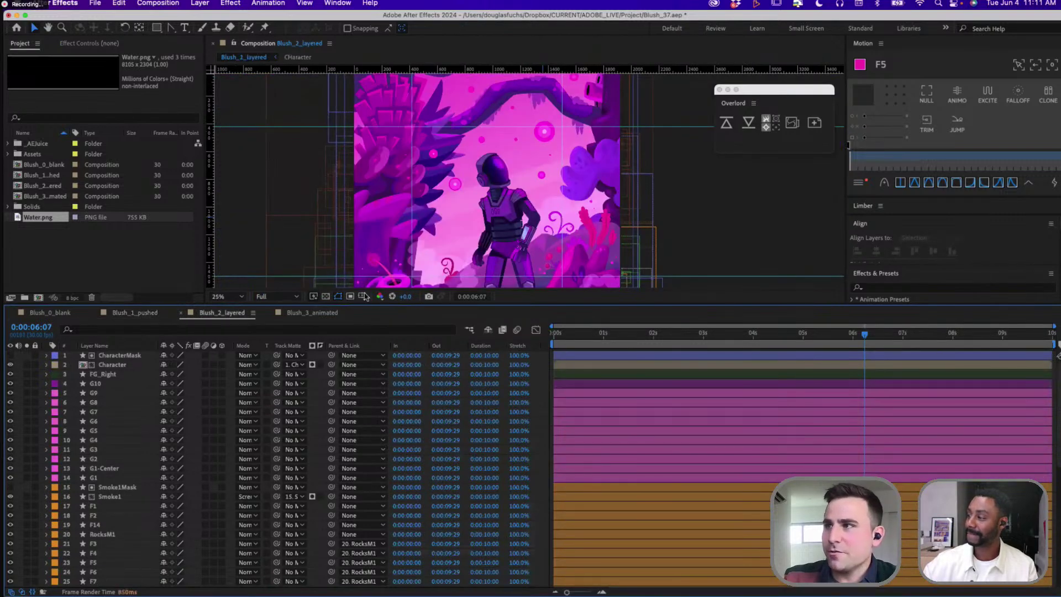
{"action": "scroll", "coordinate": [126, 411], "scroll_direction": "down", "scroll_amount": 1}
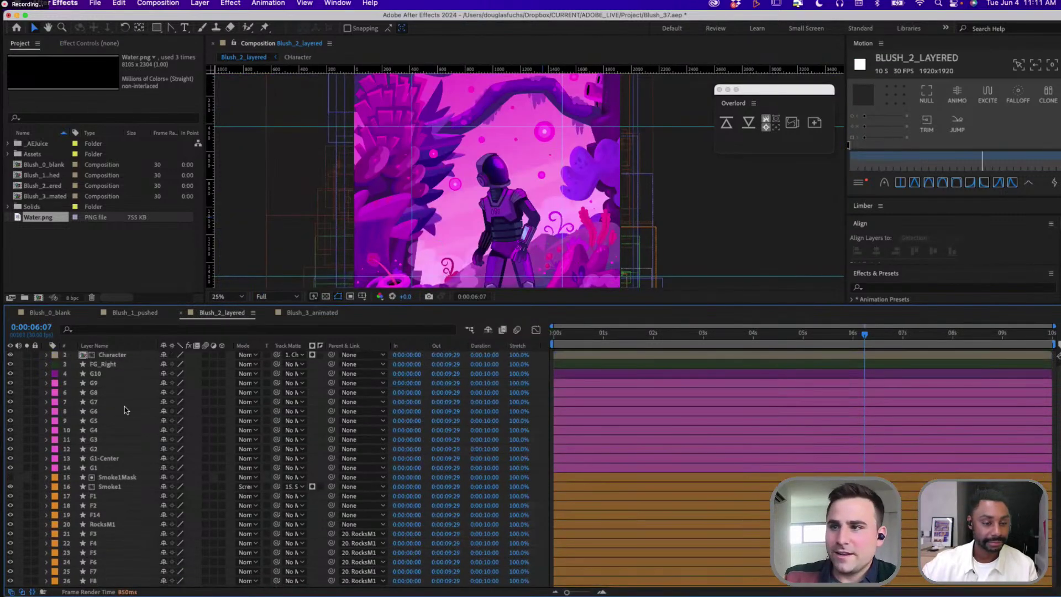
{"action": "scroll", "coordinate": [126, 410], "scroll_direction": "down", "scroll_amount": 10}
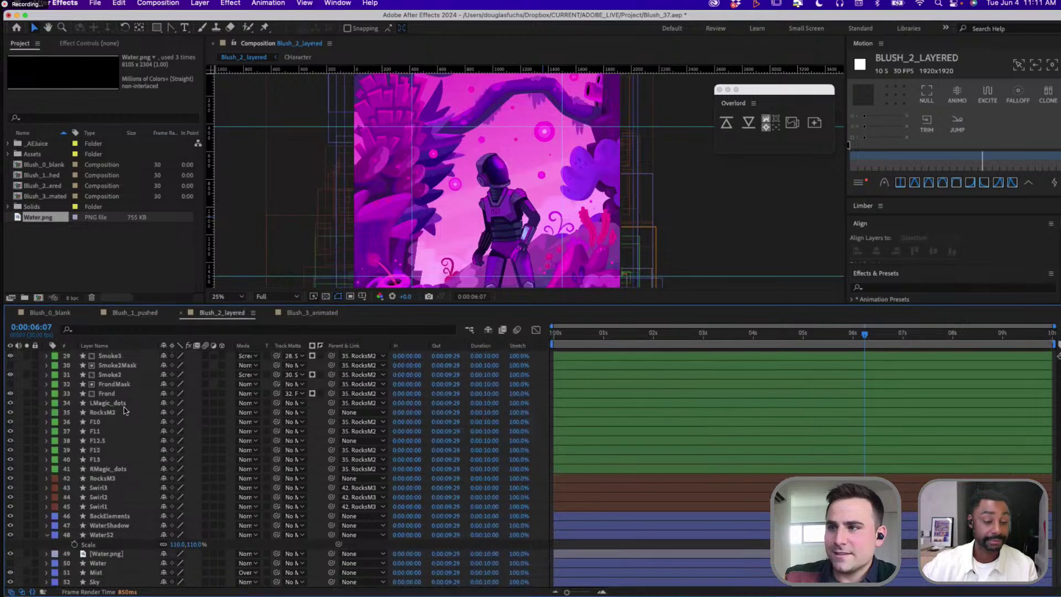
{"action": "left_click", "coordinate": [33, 592]}
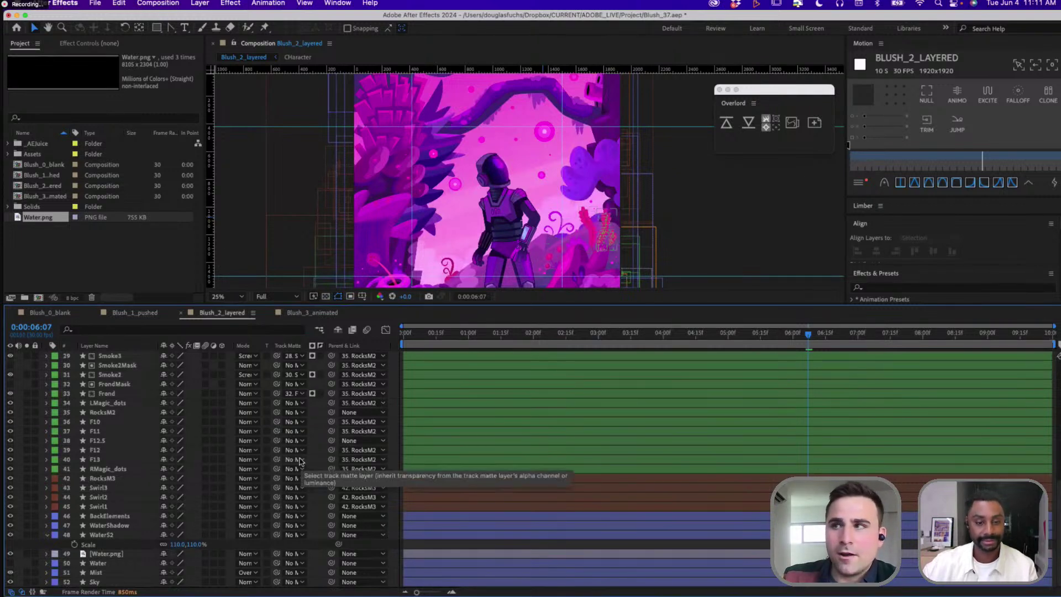
Examine the Frond plant, its anchor point and parent link, and the RocksM1 rocks in the layered scene
{"action": "left_click", "coordinate": [379, 268]}
{"action": "scroll", "coordinate": [513, 261], "scroll_direction": "up", "scroll_amount": 4}
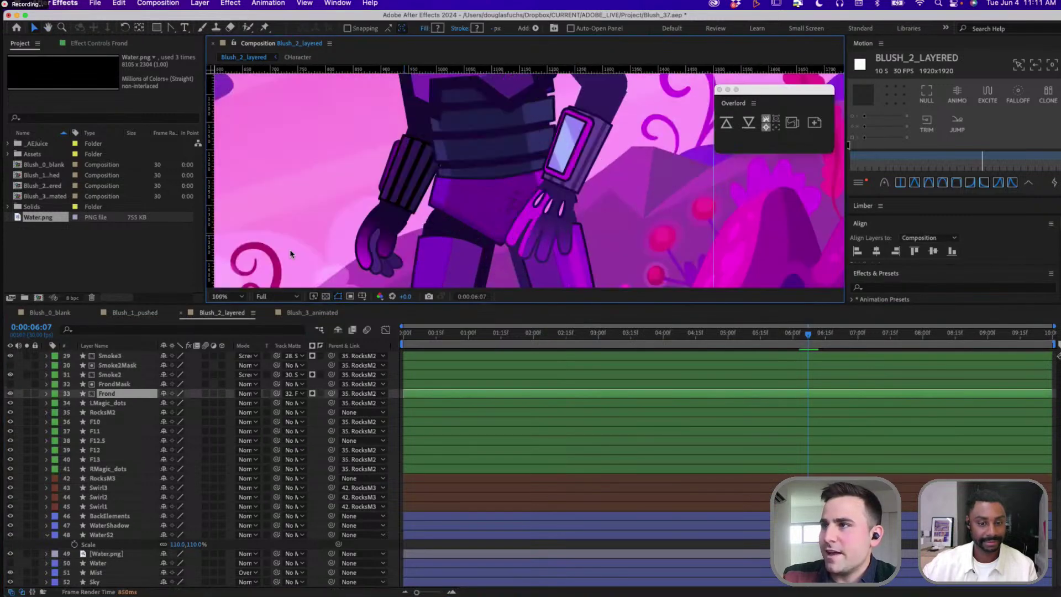
{"action": "left_click_drag", "start_coordinate": [291, 253], "coordinate": [514, 119]}
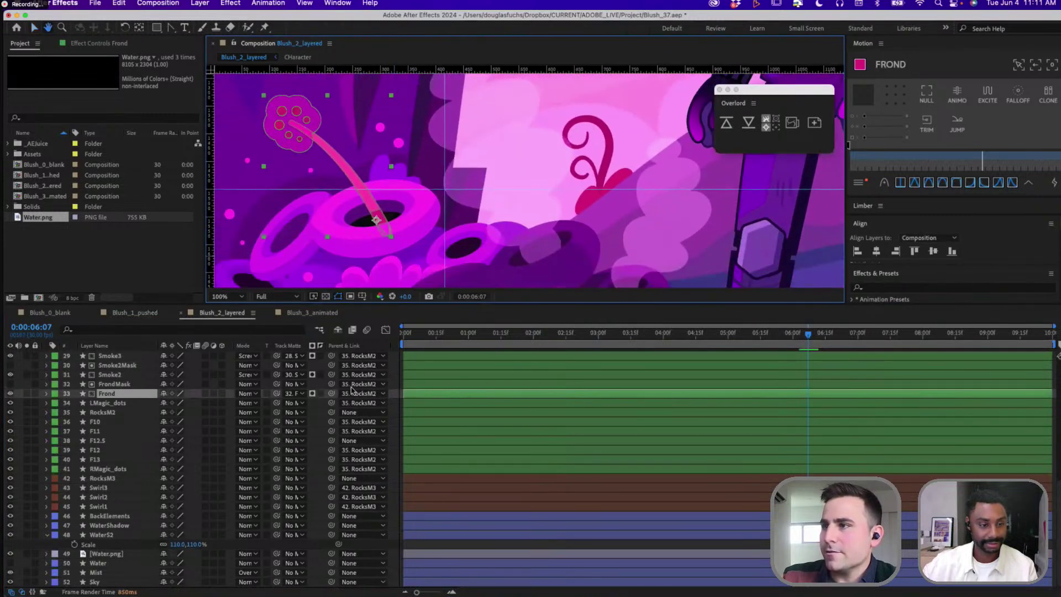
{"action": "key", "text": "v"}
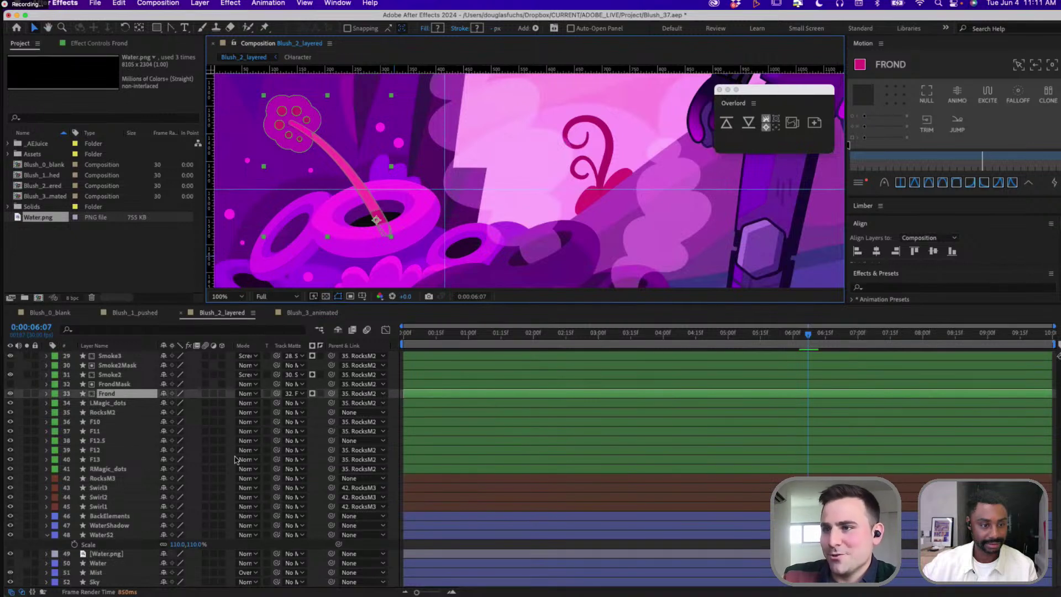
{"action": "left_click", "coordinate": [252, 261]}
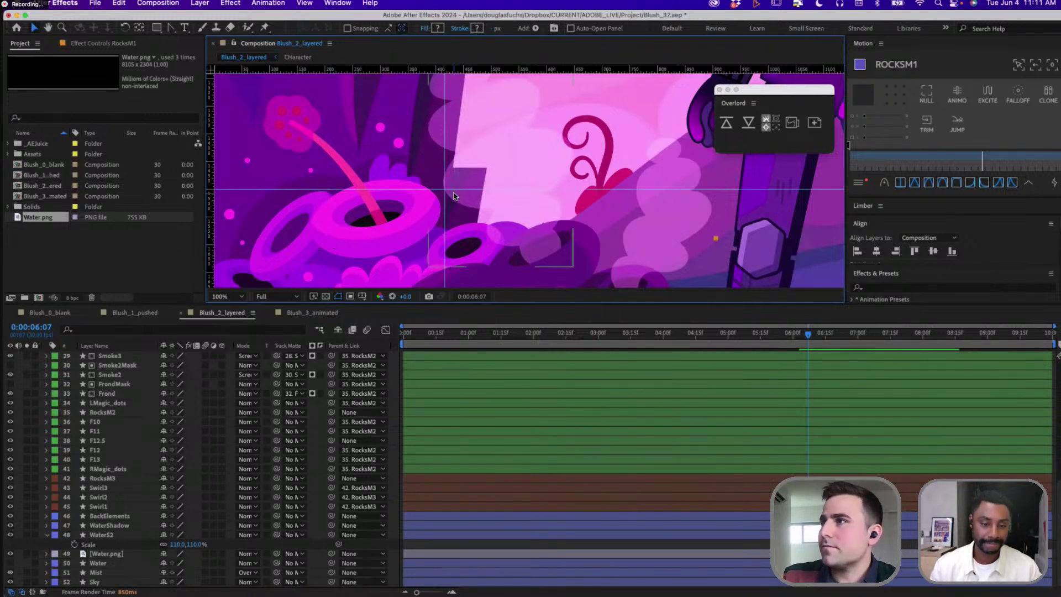
{"action": "scroll", "coordinate": [533, 182], "scroll_direction": "down", "scroll_amount": 2}
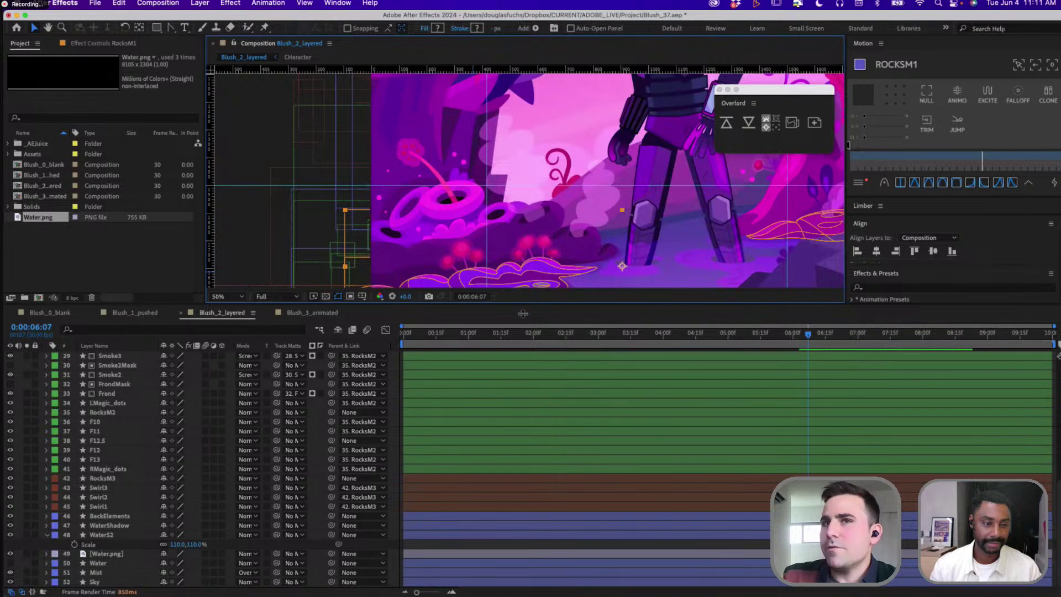
Enlarge the composition viewer above the timeline and bring the whole scene into view with RocksM1 listed among its child layers
{"action": "left_click_drag", "start_coordinate": [523, 314], "coordinate": [514, 377]}
{"action": "scroll", "coordinate": [529, 232], "scroll_direction": "down", "scroll_amount": 2}
{"action": "left_click_drag", "start_coordinate": [630, 258], "coordinate": [566, 268]}
{"action": "scroll", "coordinate": [88, 494], "scroll_direction": "up", "scroll_amount": 2}
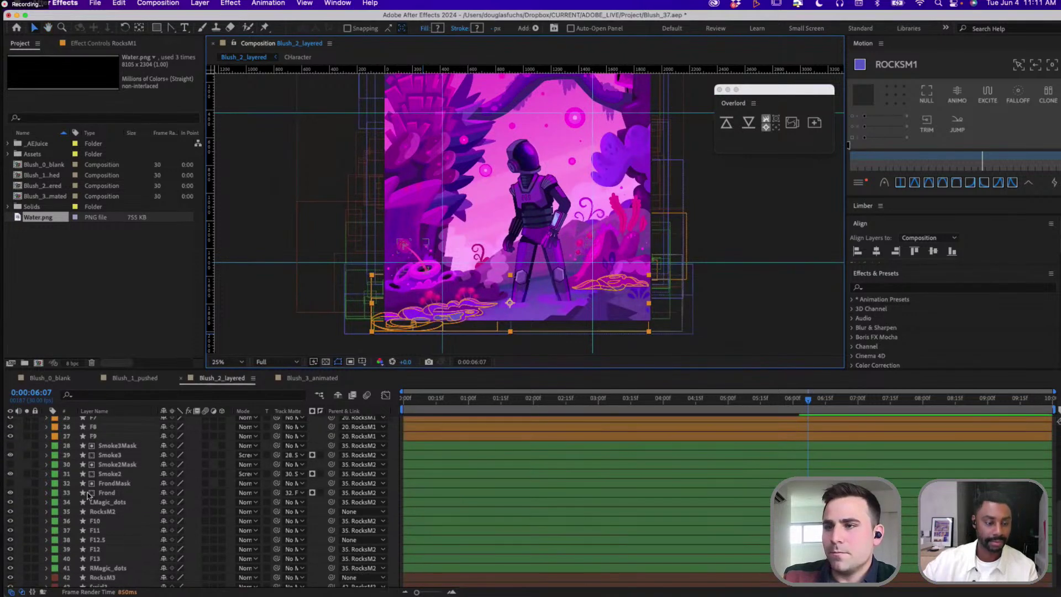
{"action": "scroll", "coordinate": [89, 493], "scroll_direction": "up", "scroll_amount": 3}
{"action": "scroll", "coordinate": [88, 493], "scroll_direction": "up", "scroll_amount": 3}
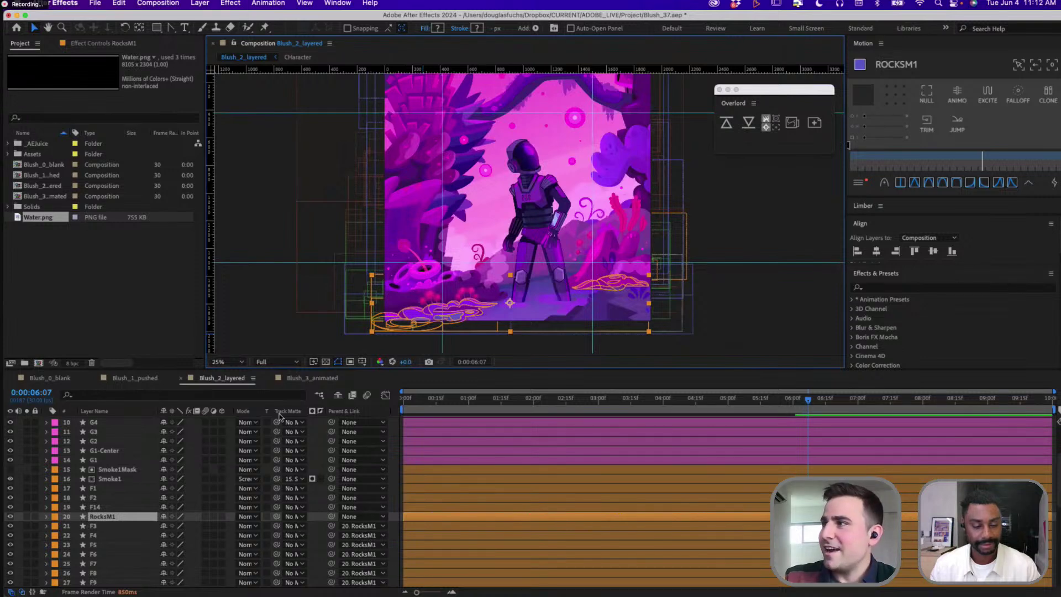
Pre-compose the plant layers F10, F11, F12.5, F12 and F13 into a new composition named PlantsRight
{"action": "left_click", "coordinate": [640, 215]}
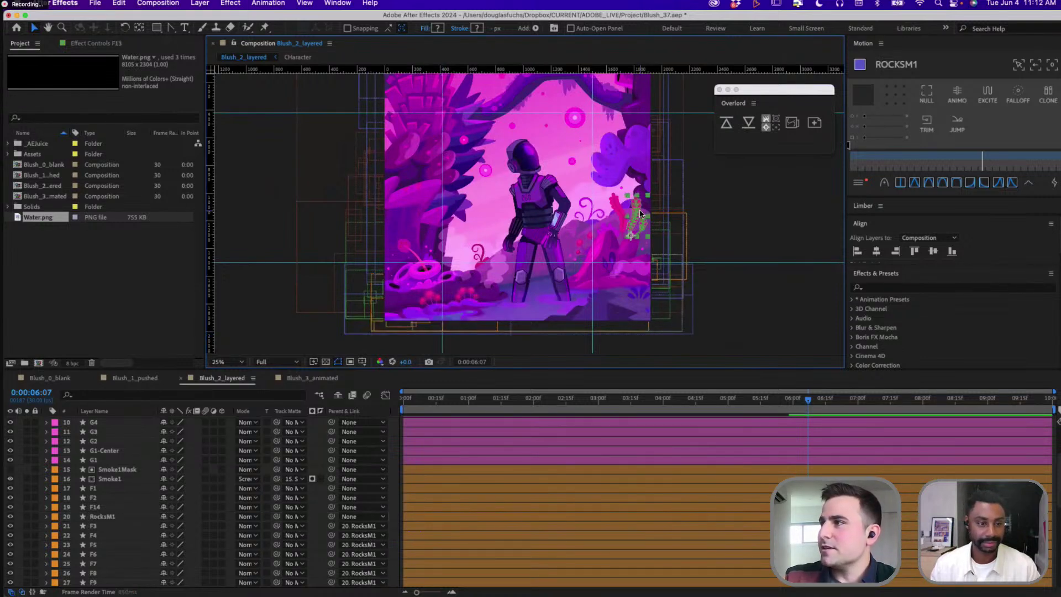
{"action": "scroll", "coordinate": [541, 193], "scroll_direction": "up", "scroll_amount": 2}
{"action": "left_click_drag", "start_coordinate": [550, 330], "coordinate": [519, 314]}
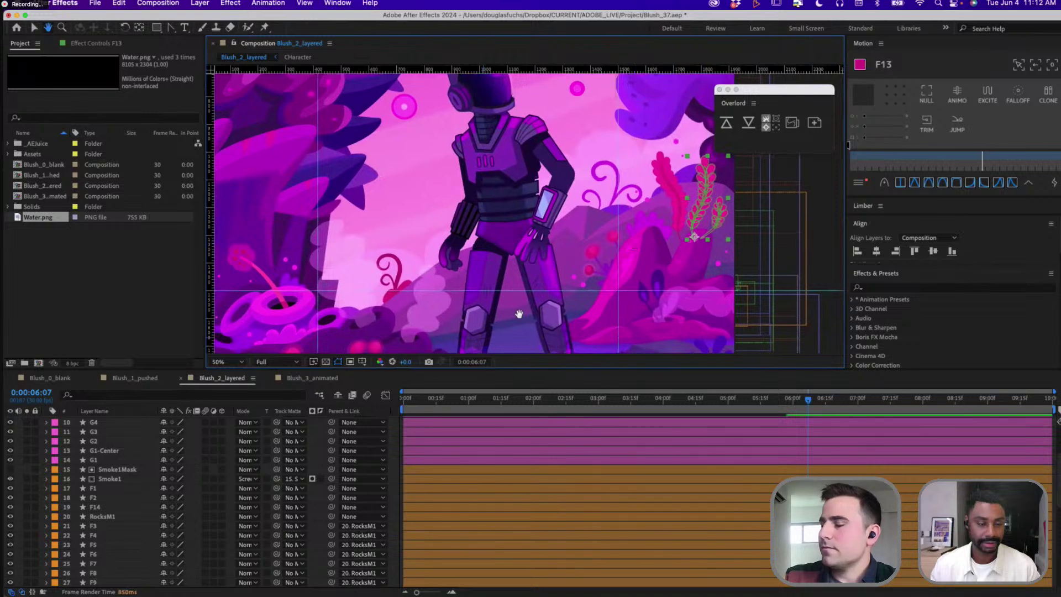
{"action": "scroll", "coordinate": [110, 490], "scroll_direction": "down", "scroll_amount": 6}
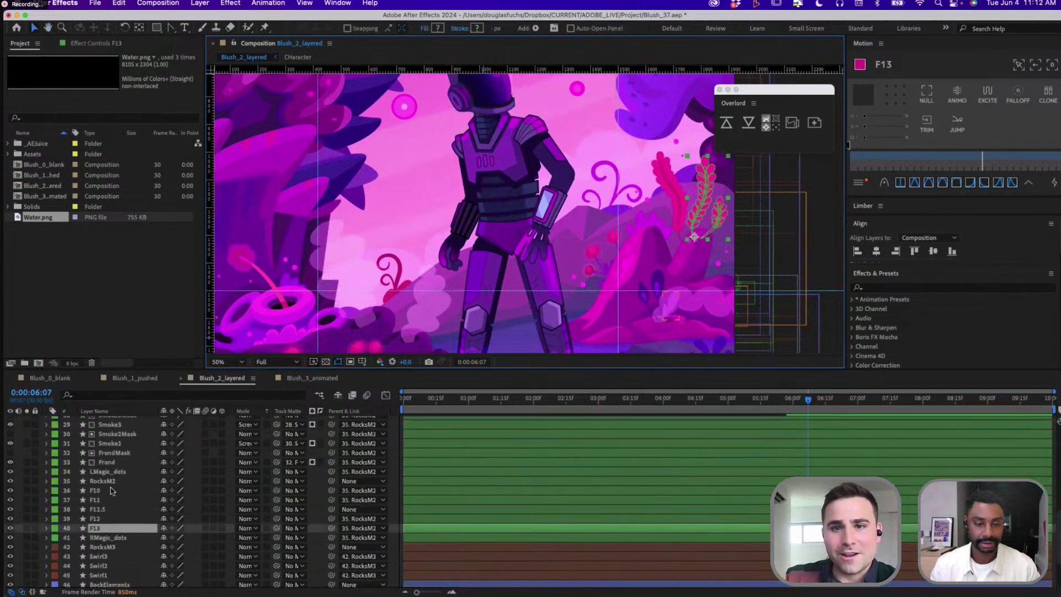
{"action": "scroll", "coordinate": [110, 490], "scroll_direction": "down", "scroll_amount": 3}
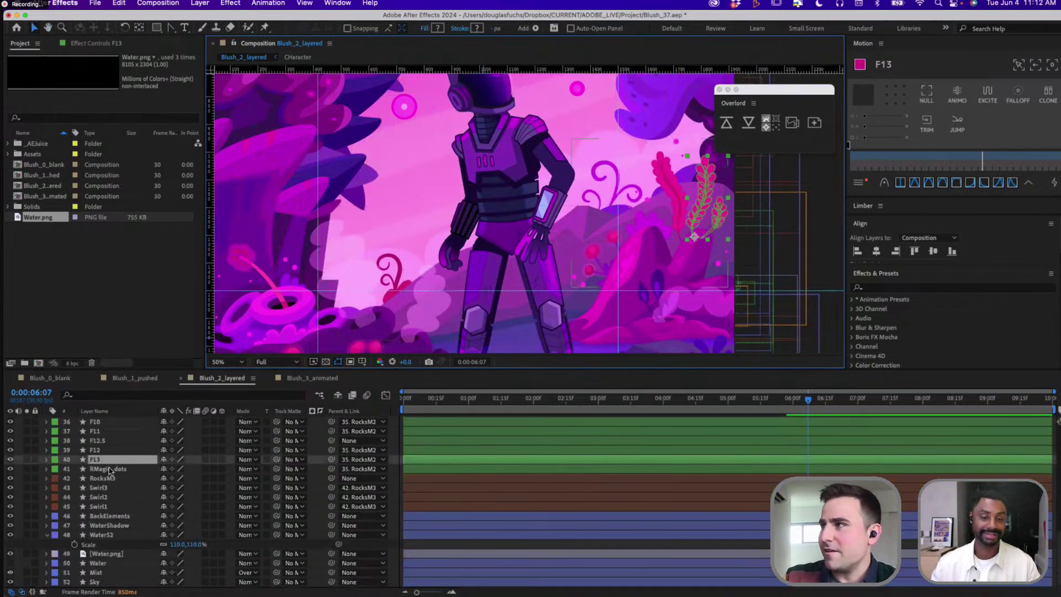
{"action": "scroll", "coordinate": [109, 475], "scroll_direction": "up", "scroll_amount": 1}
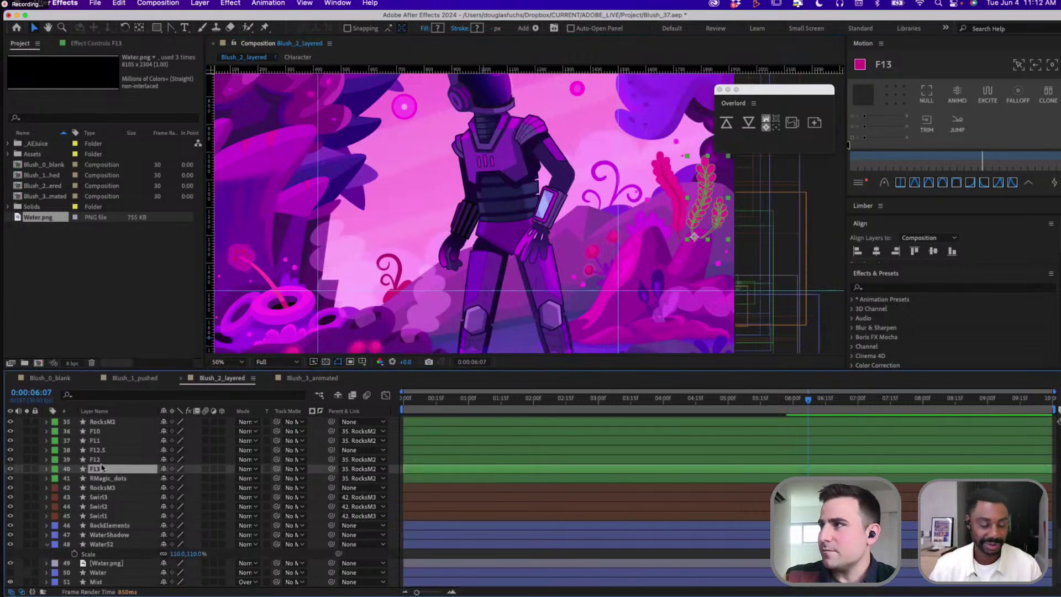
{"action": "left_click", "coordinate": [100, 432]}
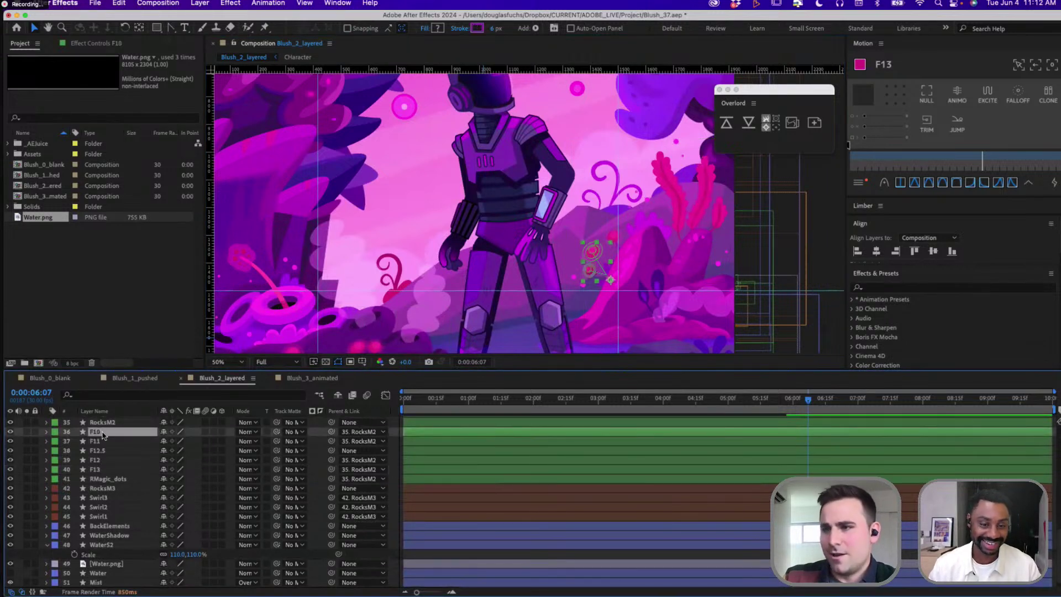
{"action": "left_click", "coordinate": [103, 470], "text": "shift"}
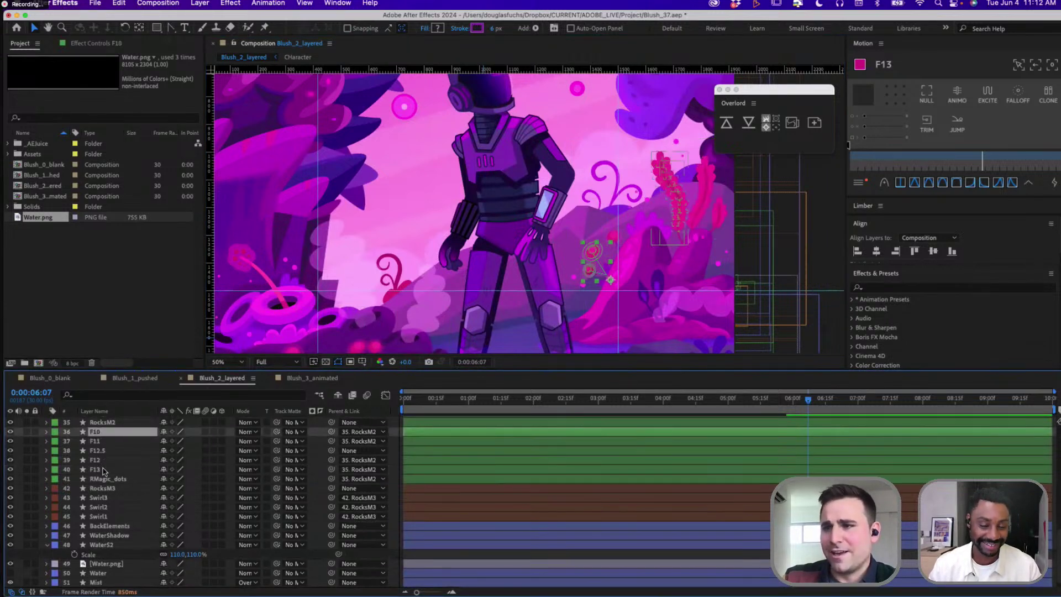
{"action": "left_click", "coordinate": [100, 423], "text": "shift"}
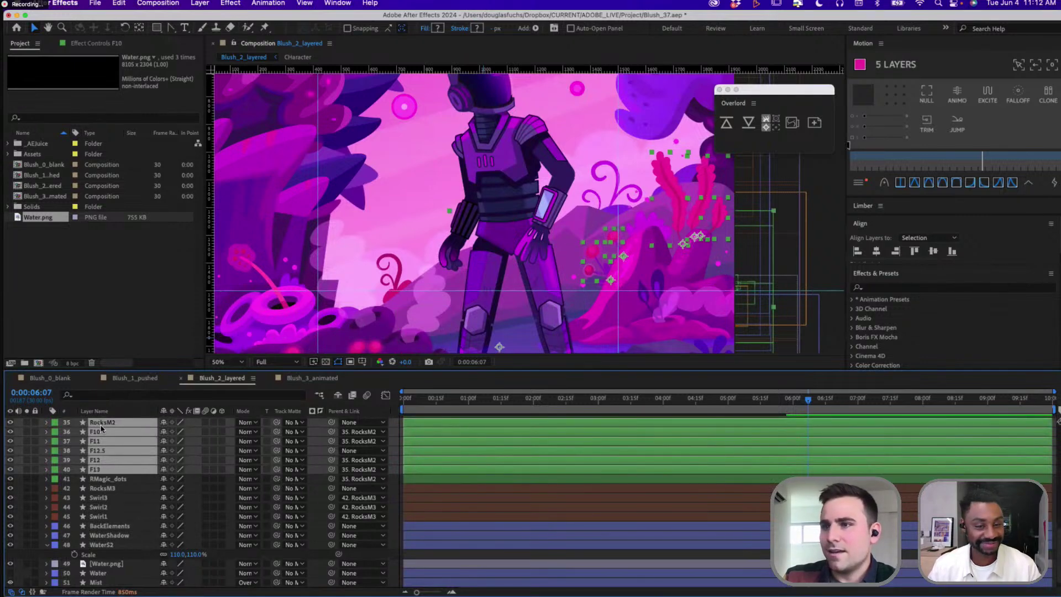
{"action": "left_click", "coordinate": [101, 423], "text": "super"}
{"action": "right_click", "coordinate": [105, 443]}
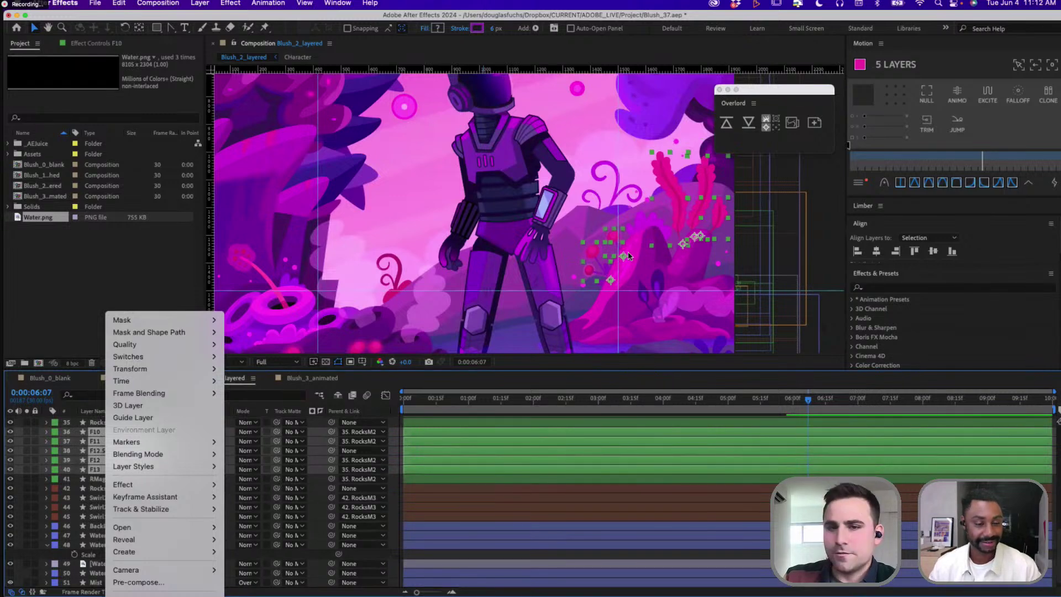
{"action": "left_click", "coordinate": [145, 582]}
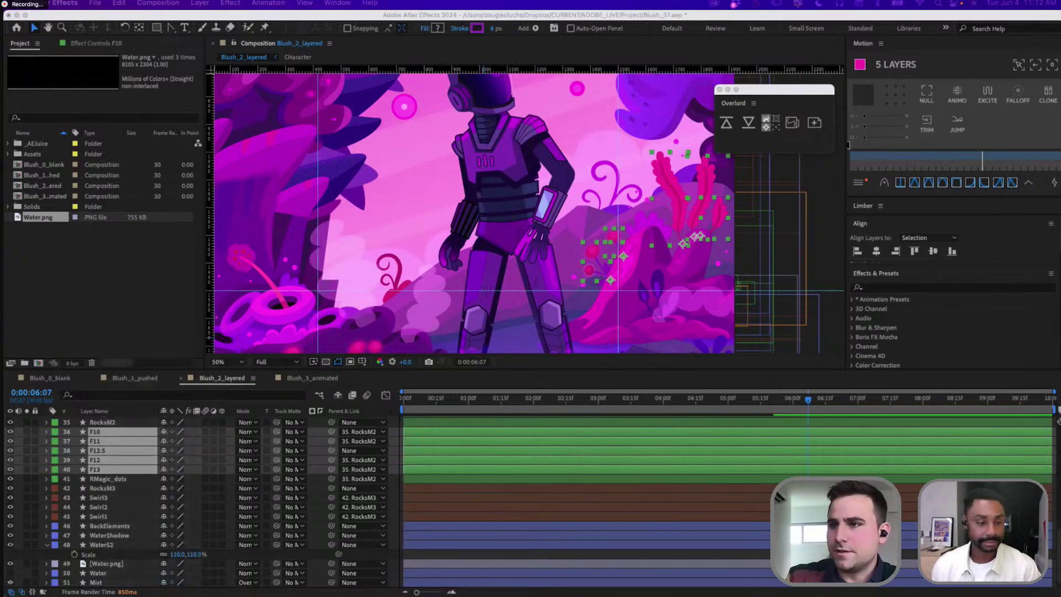
{"action": "key", "text": "Return"}
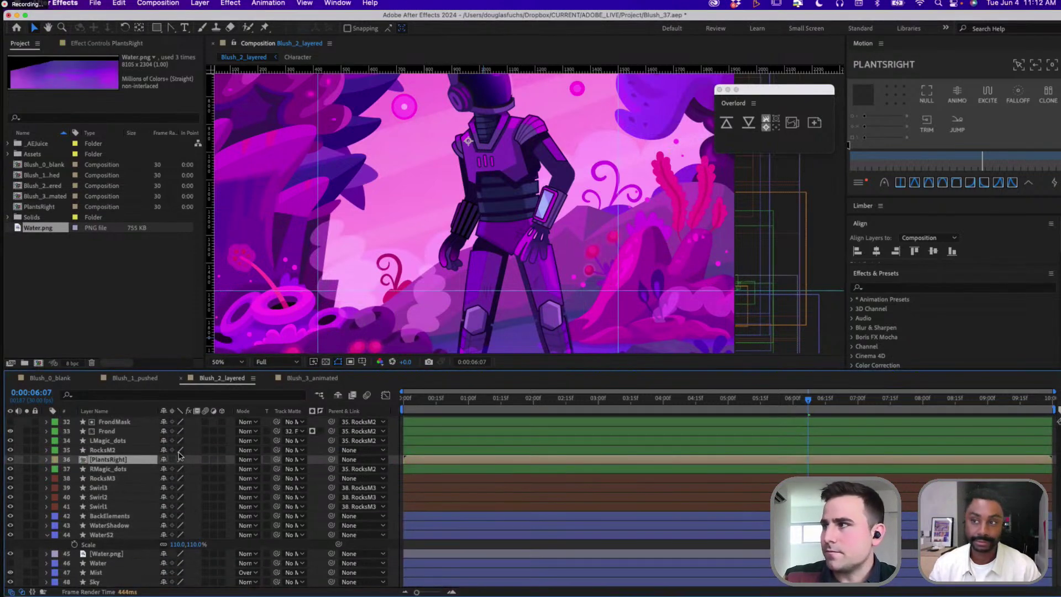
Open the PlantsRight composition and set the start of its work area to about 1 second
{"action": "double_click", "coordinate": [117, 459]}
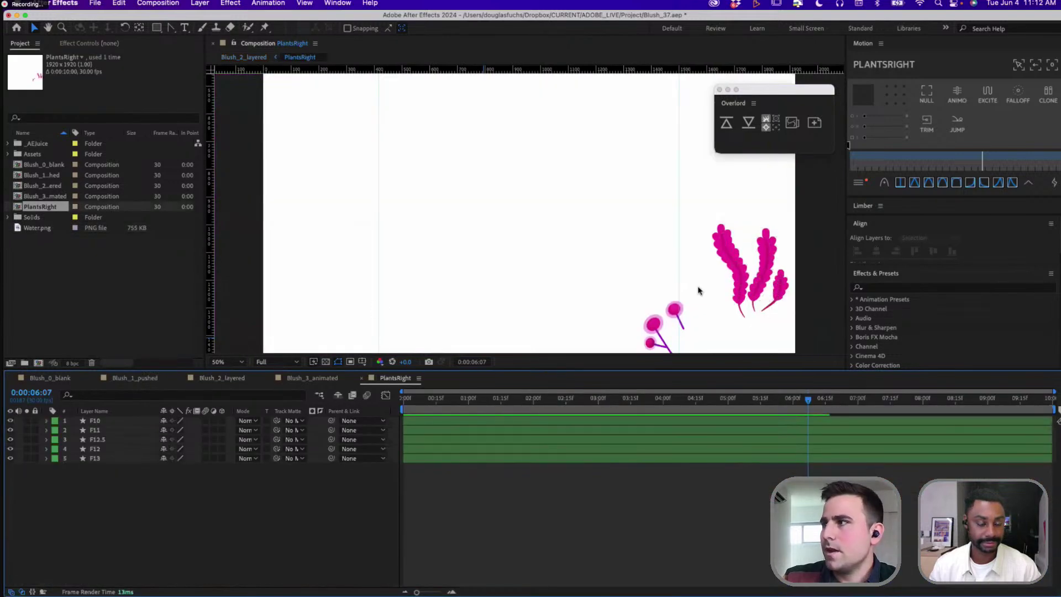
{"action": "left_click_drag", "start_coordinate": [647, 241], "coordinate": [412, 168]}
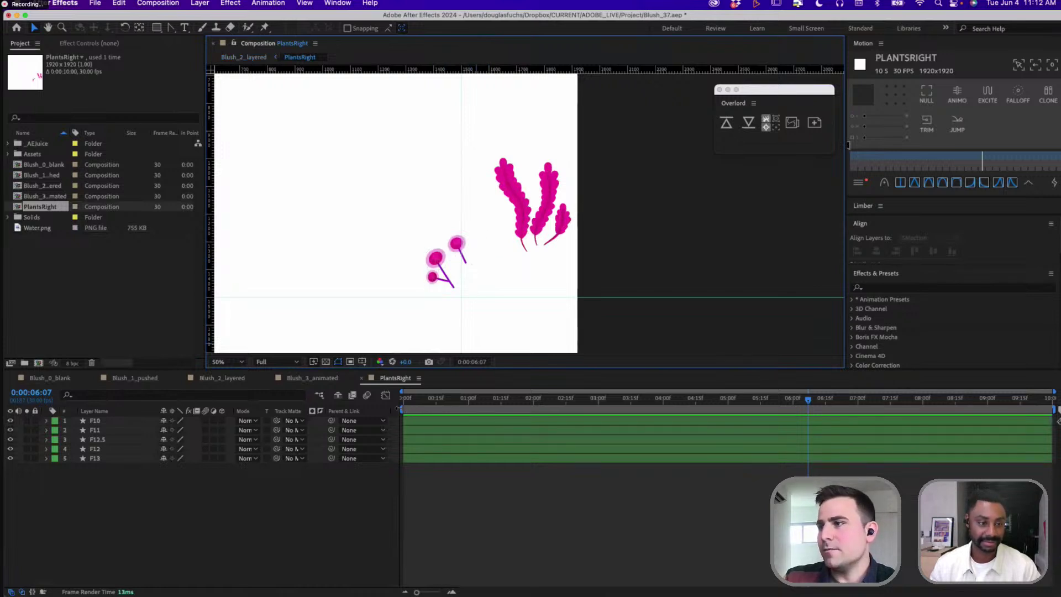
{"action": "left_click_drag", "start_coordinate": [403, 409], "coordinate": [466, 409]}
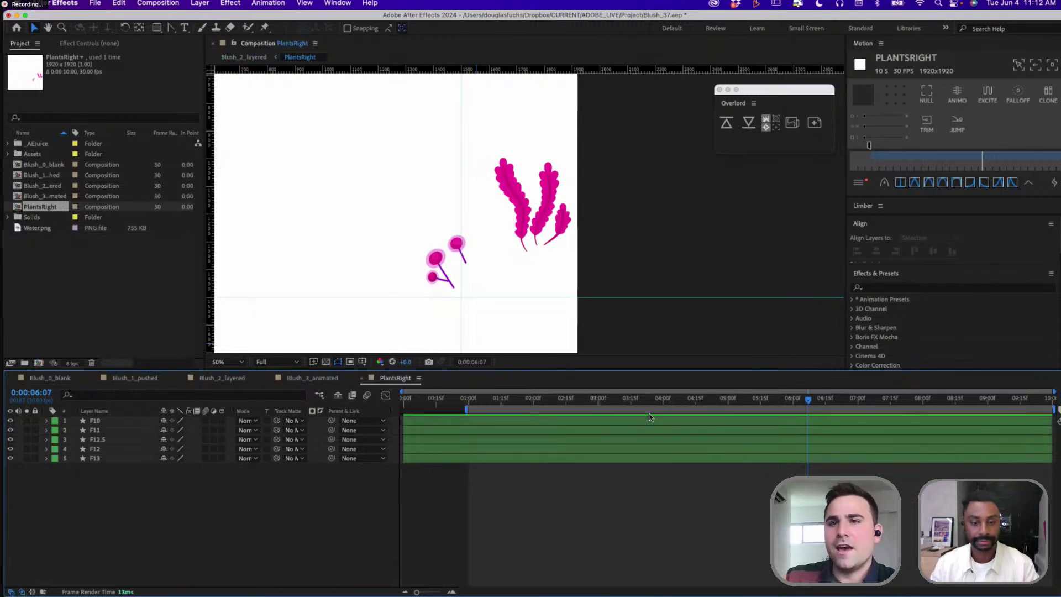
{"action": "left_click", "coordinate": [647, 419]}
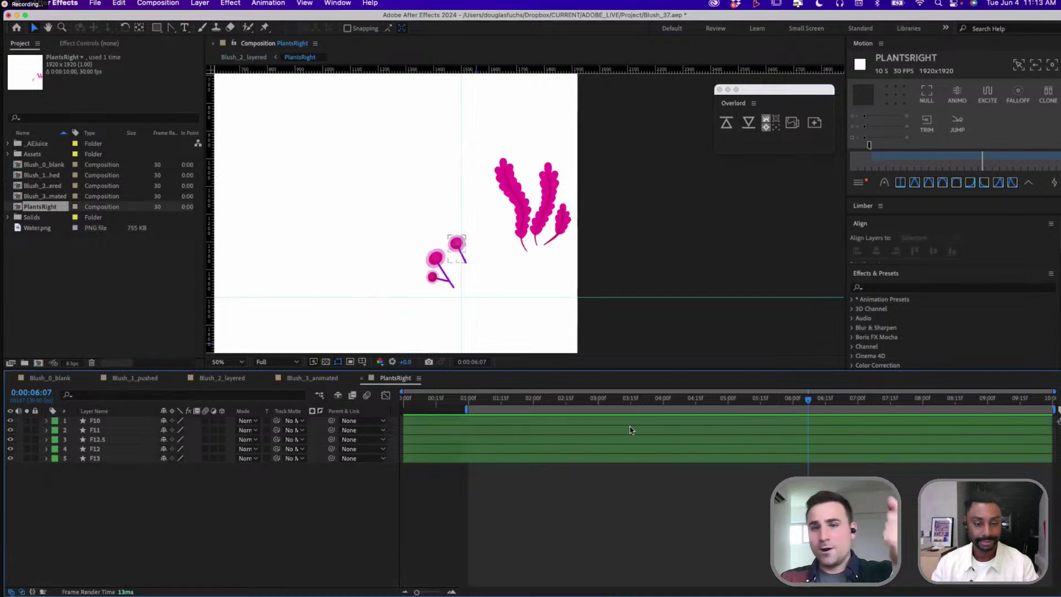
{"action": "left_click", "coordinate": [627, 433]}
{"action": "left_click", "coordinate": [628, 426]}
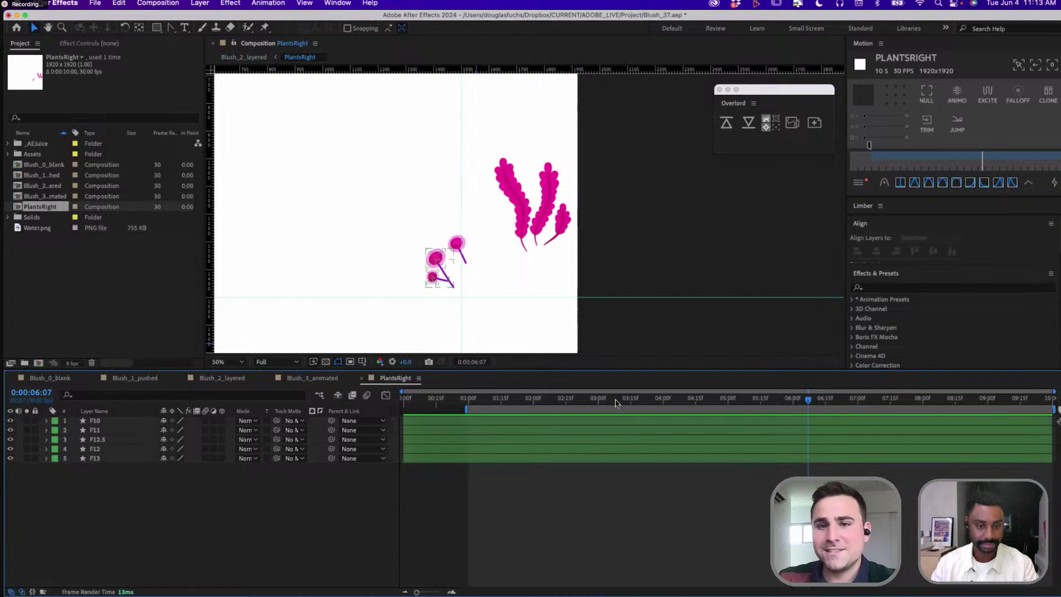
Deselect the layers and end the PlantsRight work area at about 6 seconds
{"action": "key", "text": "F2"}
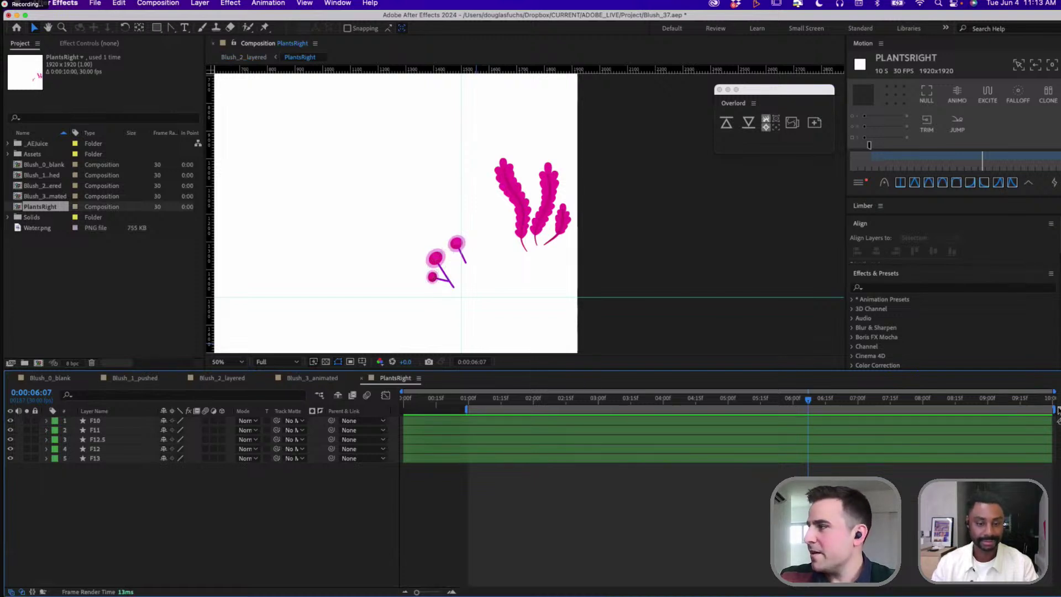
{"action": "left_click_drag", "start_coordinate": [1056, 410], "coordinate": [794, 420]}
Select the tall leafy plant layer F12 and reveal its Rotation property near the start of the work area
{"action": "left_click", "coordinate": [548, 205]}
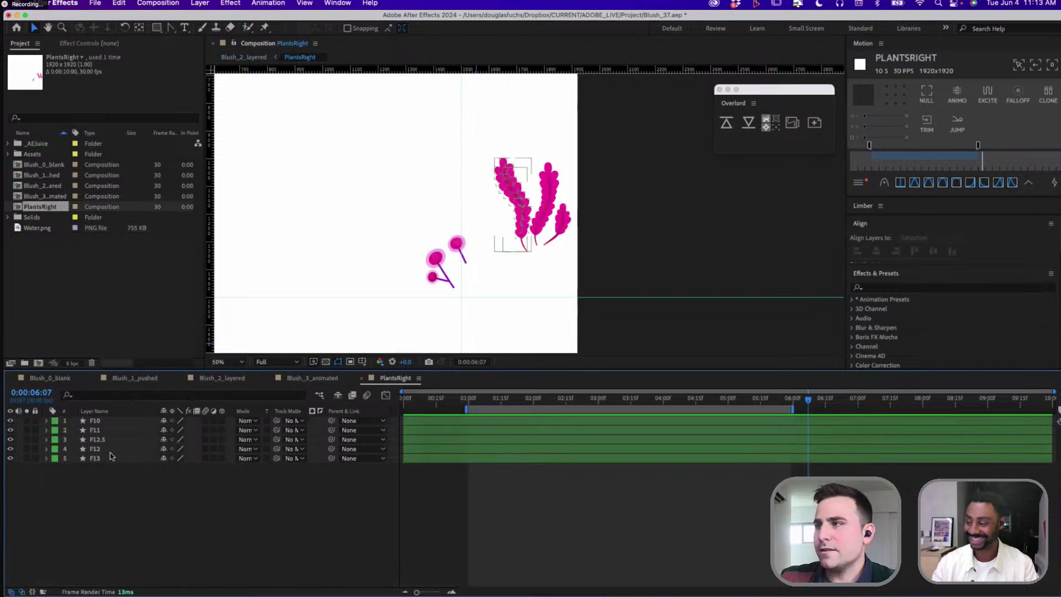
{"action": "left_click", "coordinate": [528, 227]}
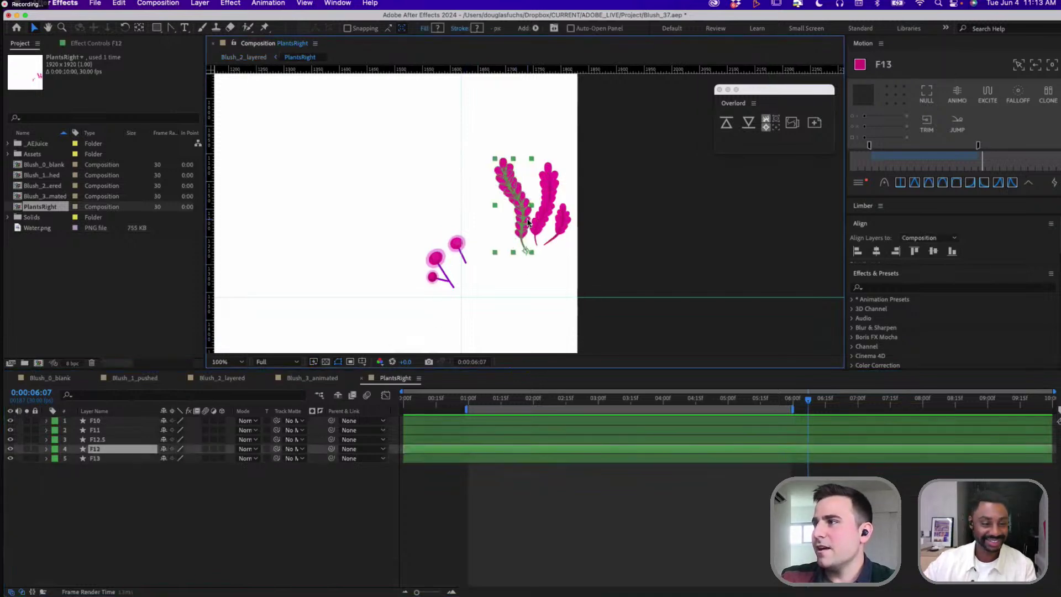
{"action": "scroll", "coordinate": [533, 224], "scroll_direction": "up", "scroll_amount": 8}
{"action": "scroll", "coordinate": [532, 223], "scroll_direction": "down", "scroll_amount": 6}
{"action": "key", "text": "Page_Up"}
{"action": "key", "text": "Page_Down"}
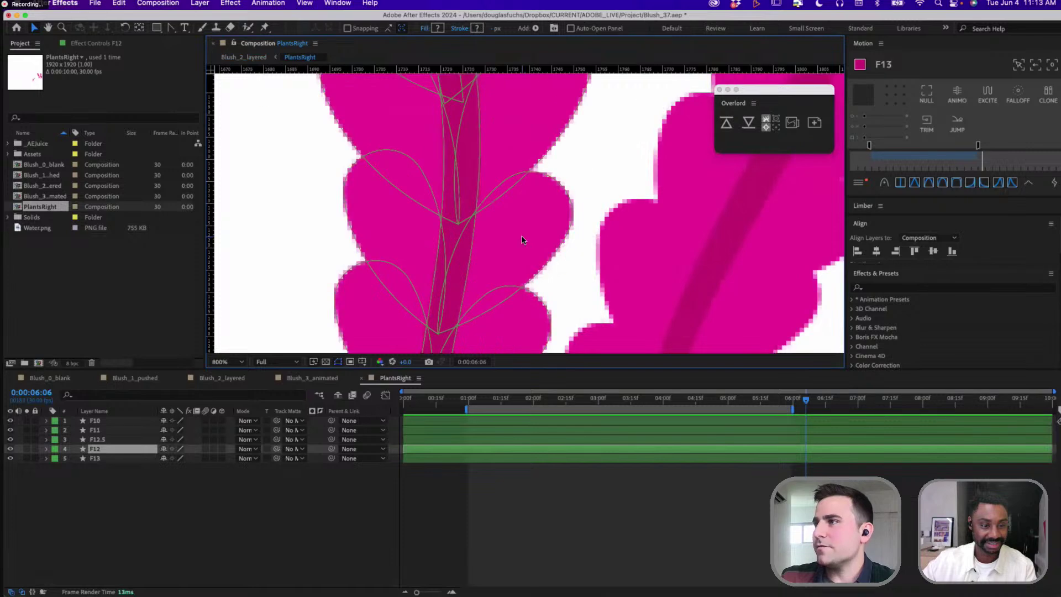
{"action": "key", "text": "Page_Up"}
{"action": "scroll", "coordinate": [522, 239], "scroll_direction": "down", "scroll_amount": 2}
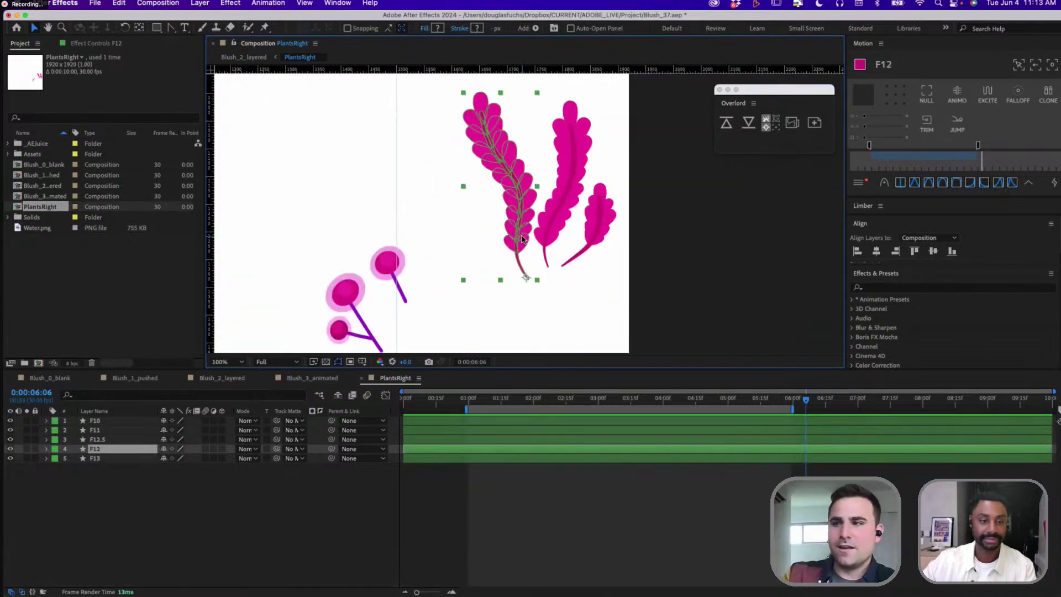
{"action": "left_click", "coordinate": [475, 399]}
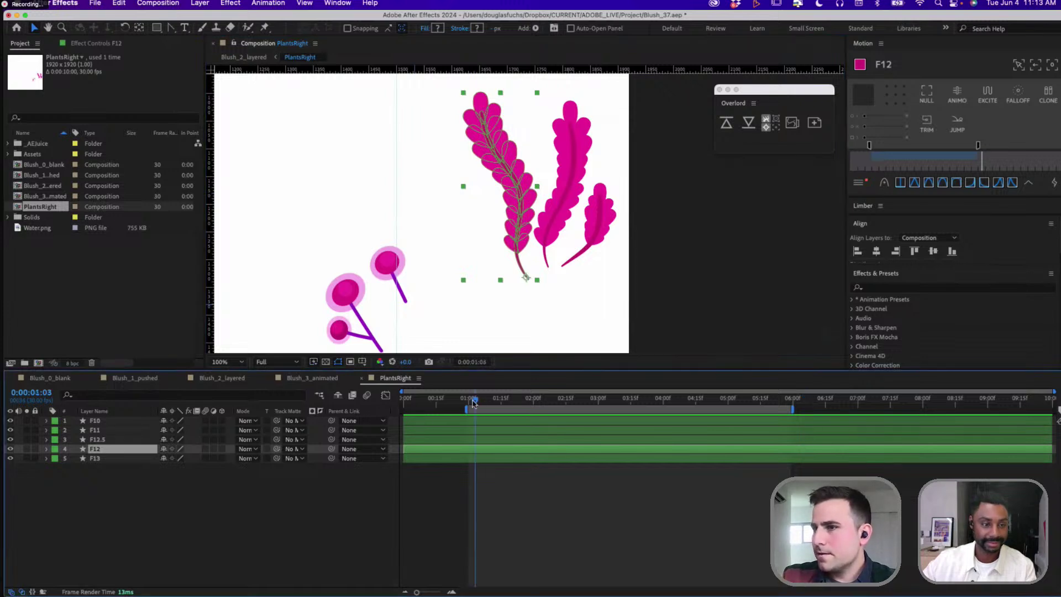
{"action": "key", "text": "r"}
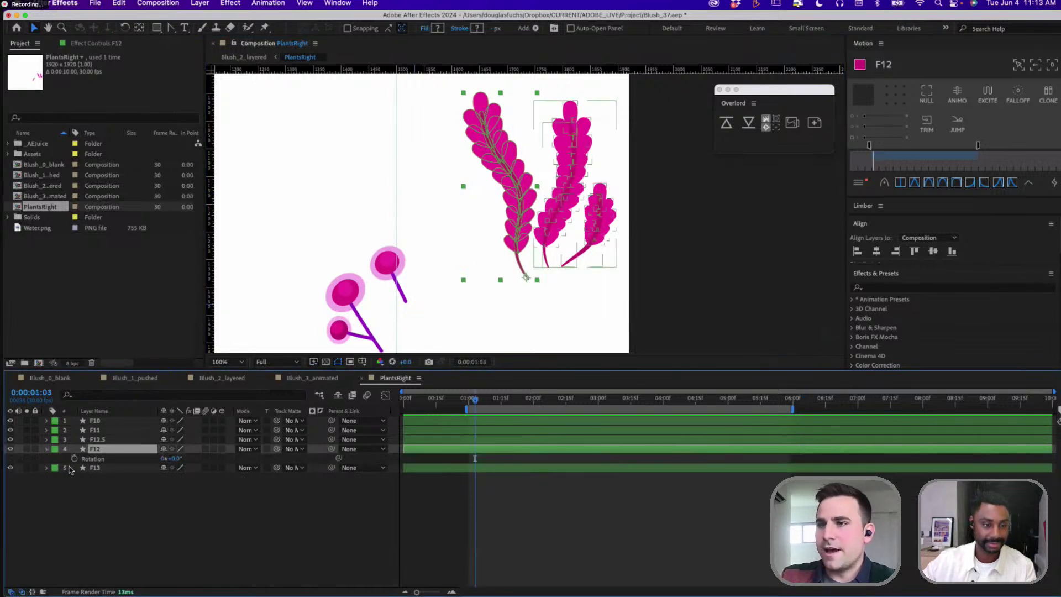
Set F12's Rotation to -5° and keyframe it at 0:00:00:28
{"action": "left_click_drag", "start_coordinate": [173, 459], "coordinate": [156, 459]}
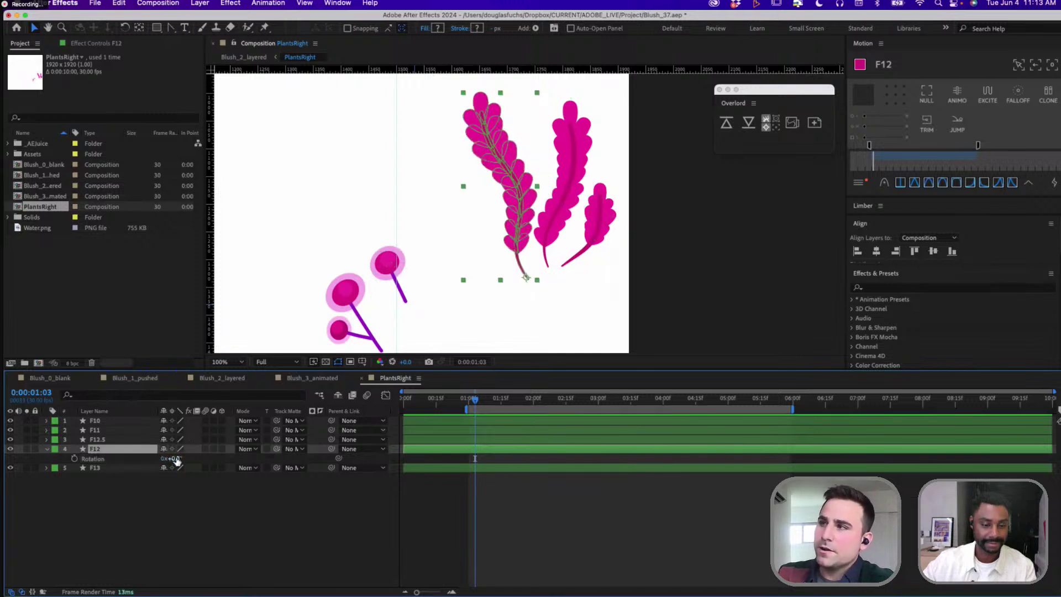
{"action": "key", "text": "Page_Up"}
{"action": "key", "text": "Page_Up"}
{"action": "key", "text": "Page_Up"}
{"action": "key", "text": "Page_Up"}
{"action": "key", "text": "Page_Up"}
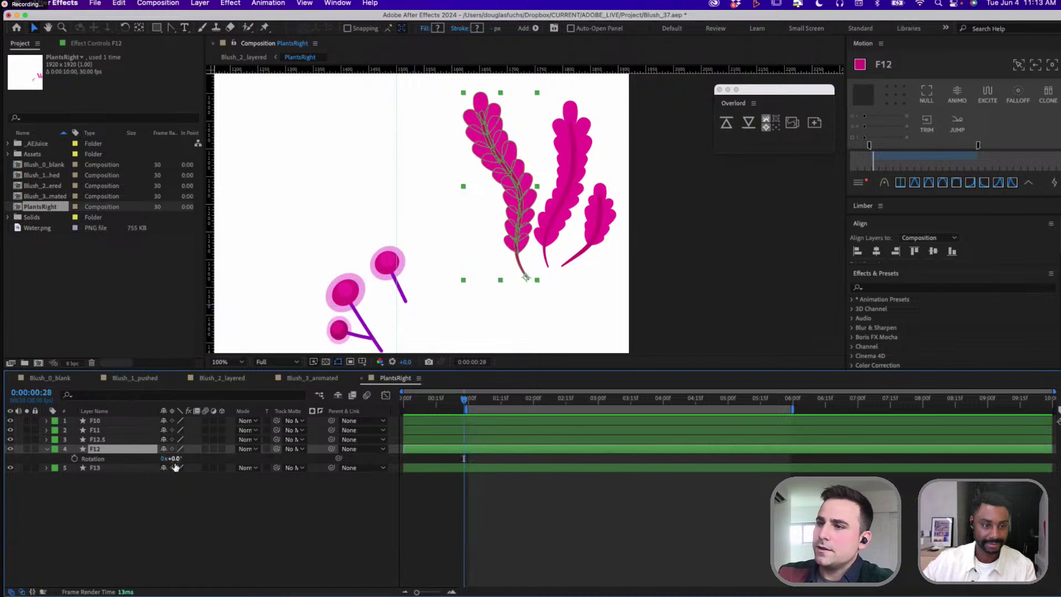
{"action": "left_click_drag", "start_coordinate": [176, 459], "coordinate": [166, 459]}
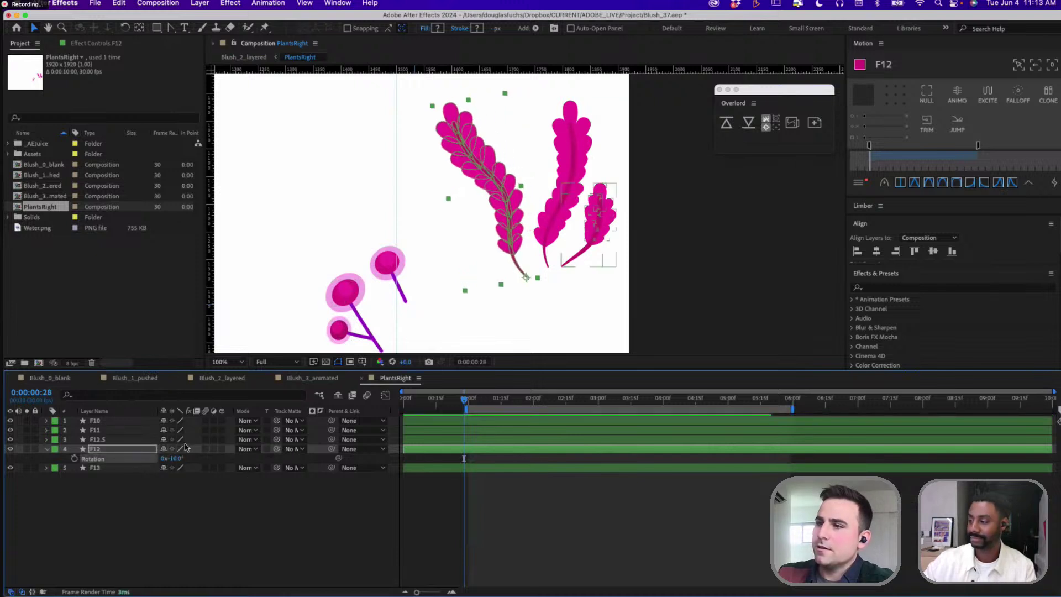
{"action": "left_click", "coordinate": [177, 459]}
{"action": "type", "text": "-5"}
{"action": "key", "text": "Return"}
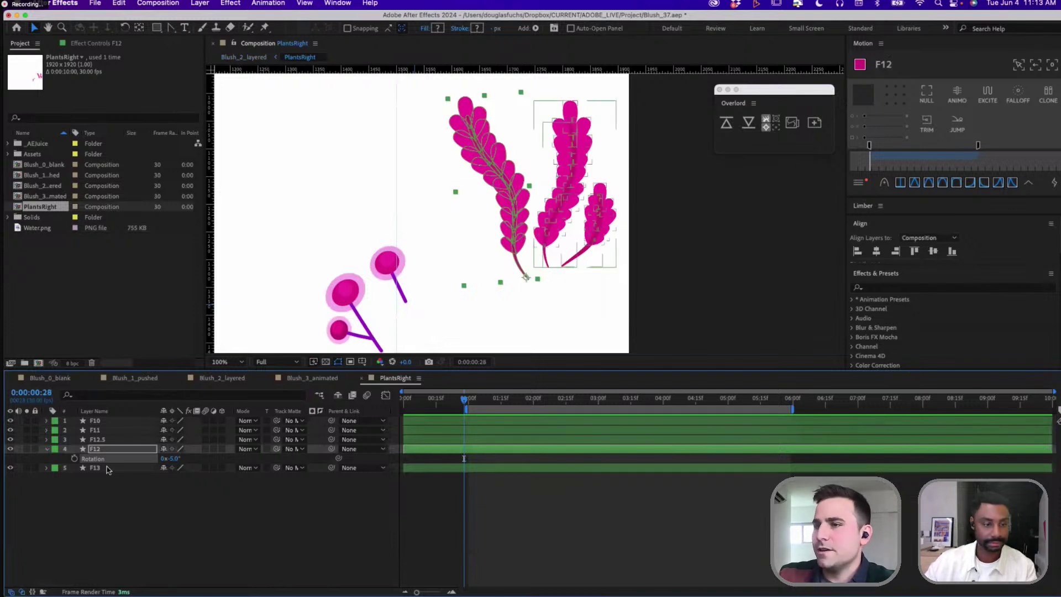
{"action": "left_click", "coordinate": [75, 459]}
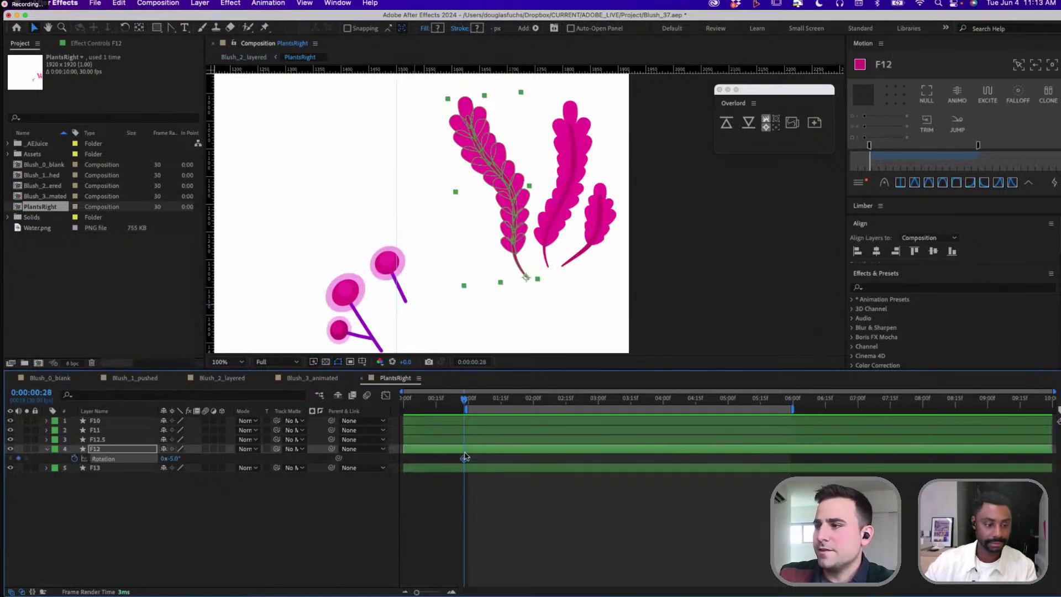
Add a second Rotation keyframe of 5° to F12 at 0:00:03:07
{"action": "left_click", "coordinate": [795, 403]}
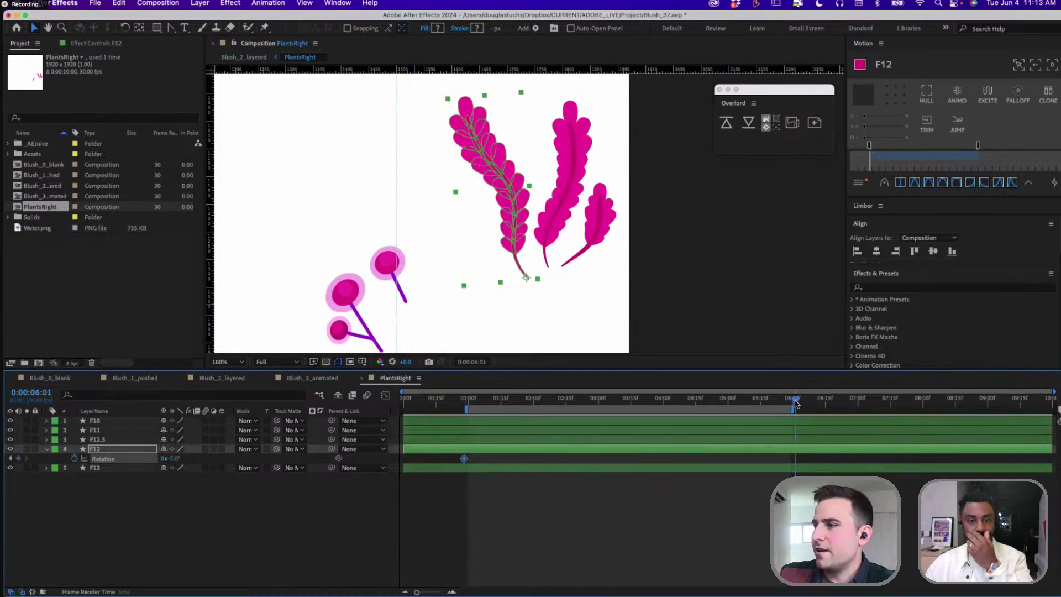
{"action": "left_click", "coordinate": [613, 403]}
{"action": "left_click", "coordinate": [172, 458]}
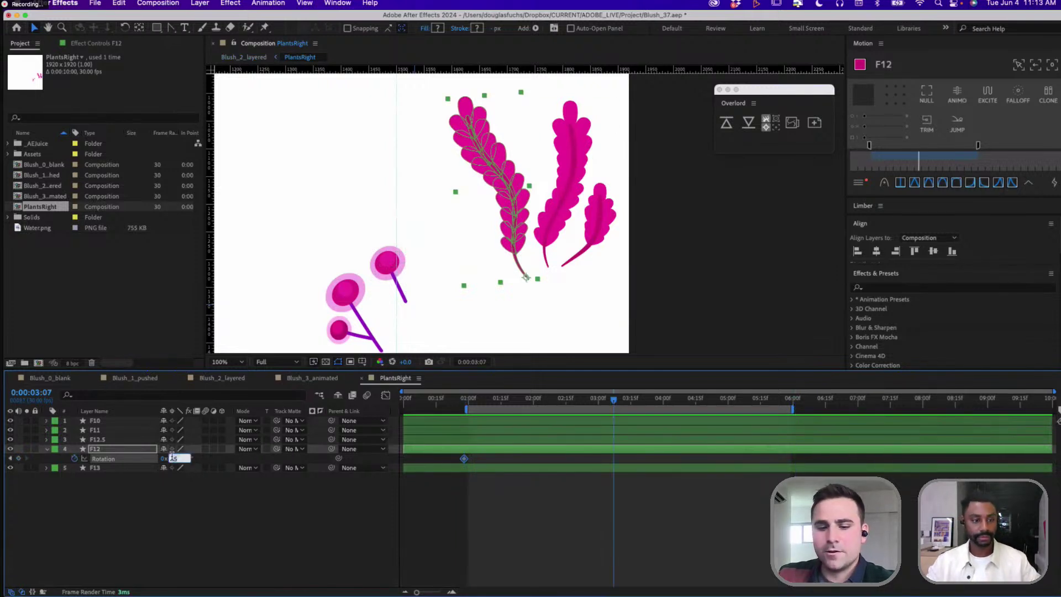
{"action": "type", "text": "5"}
{"action": "key", "text": "Return"}
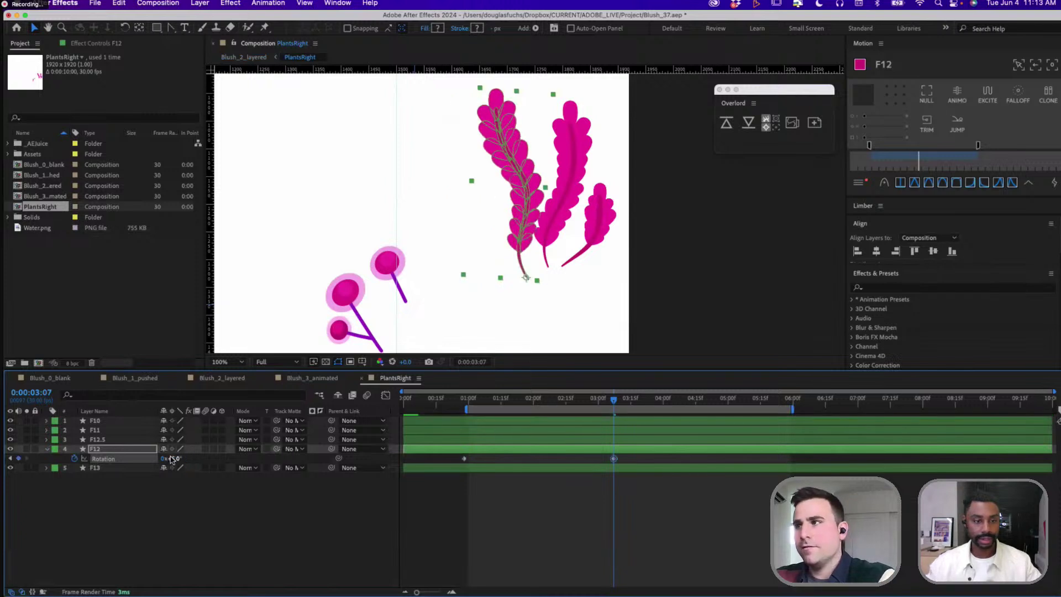
Copy F12's first Rotation keyframe to 0:00:06:01 and play back the swaying motion
{"action": "left_click", "coordinate": [797, 403]}
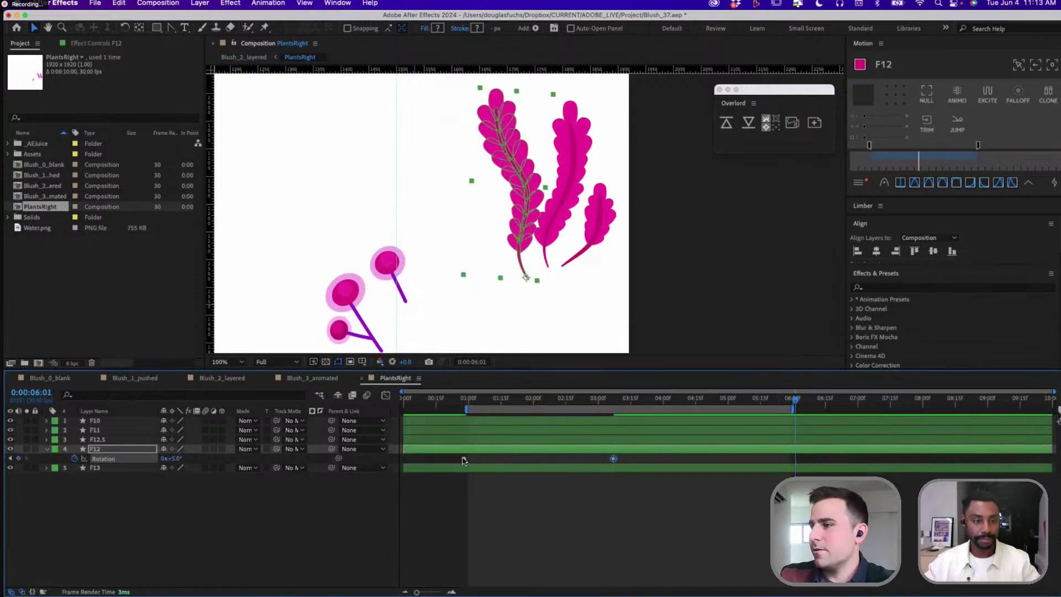
{"action": "key", "text": "ctrl+c"}
{"action": "key", "text": "ctrl+v"}
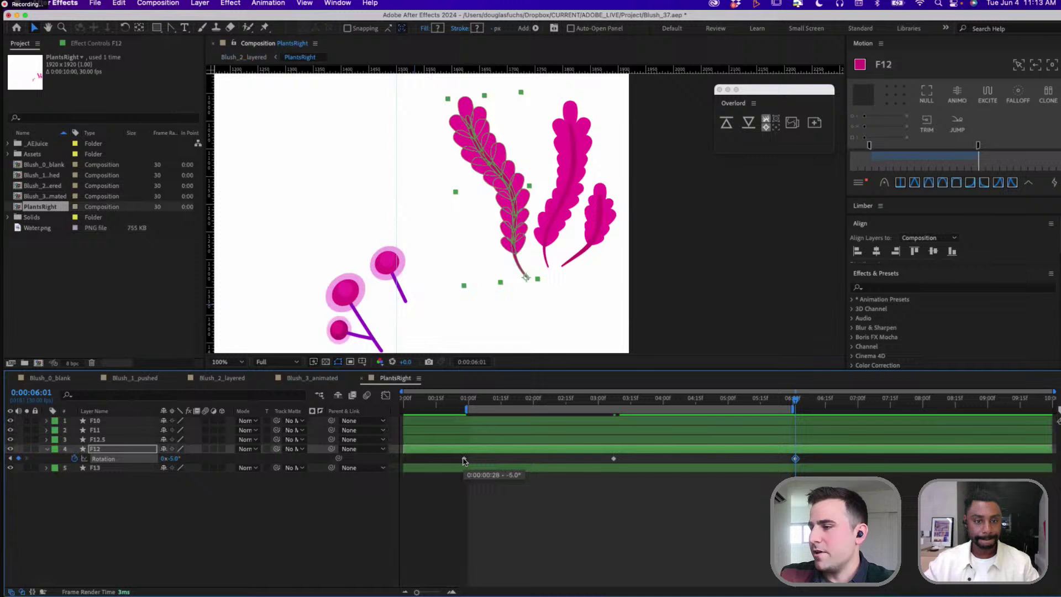
{"action": "left_click", "coordinate": [470, 399]}
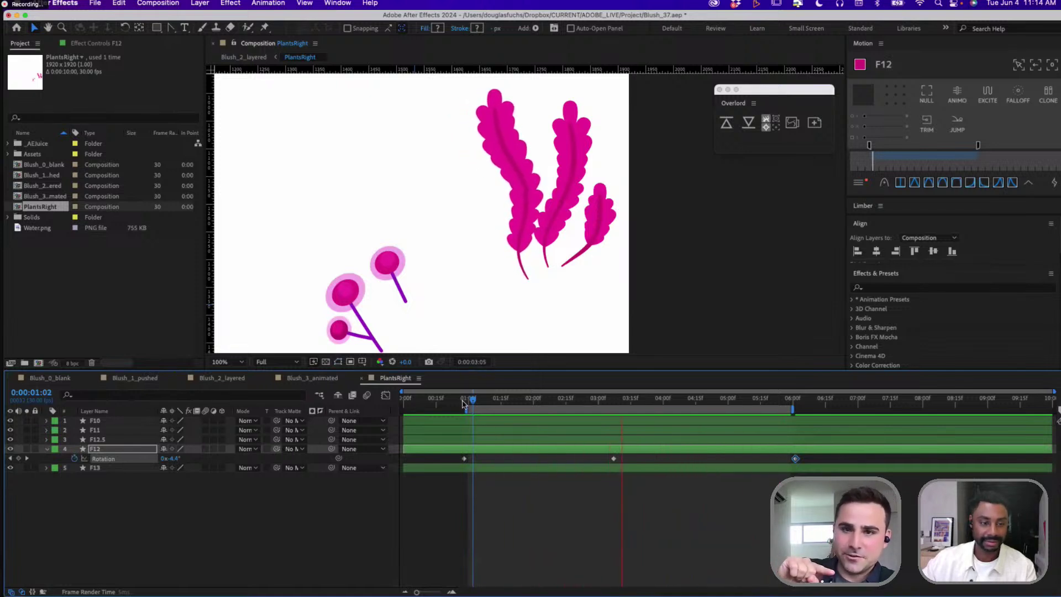
{"action": "key", "text": "space"}
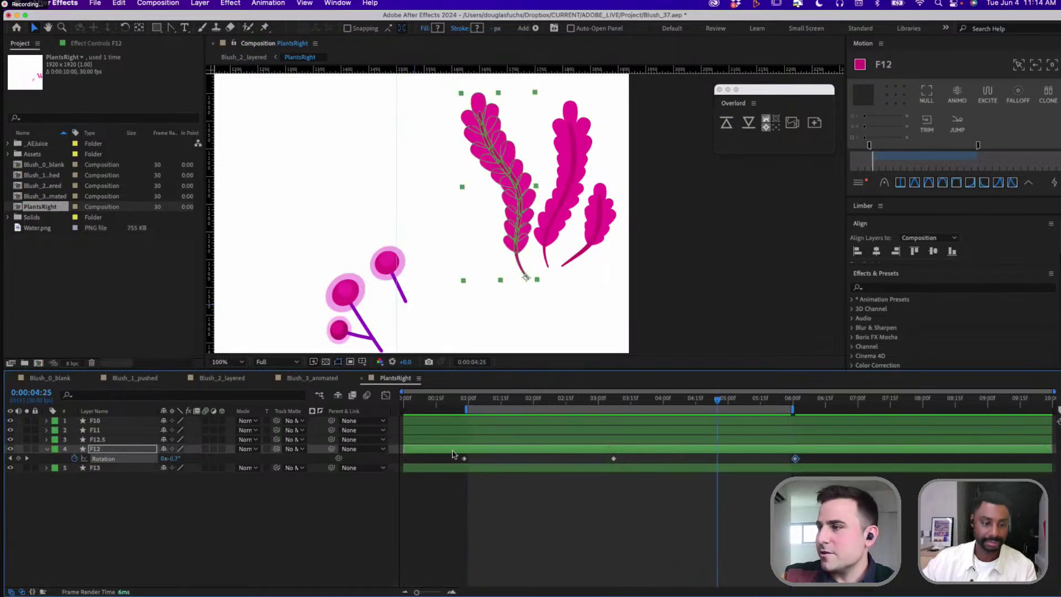
Apply Easy Ease to all three of F12's Rotation keyframes and preview the animation
{"action": "left_click_drag", "start_coordinate": [458, 456], "coordinate": [808, 465]}
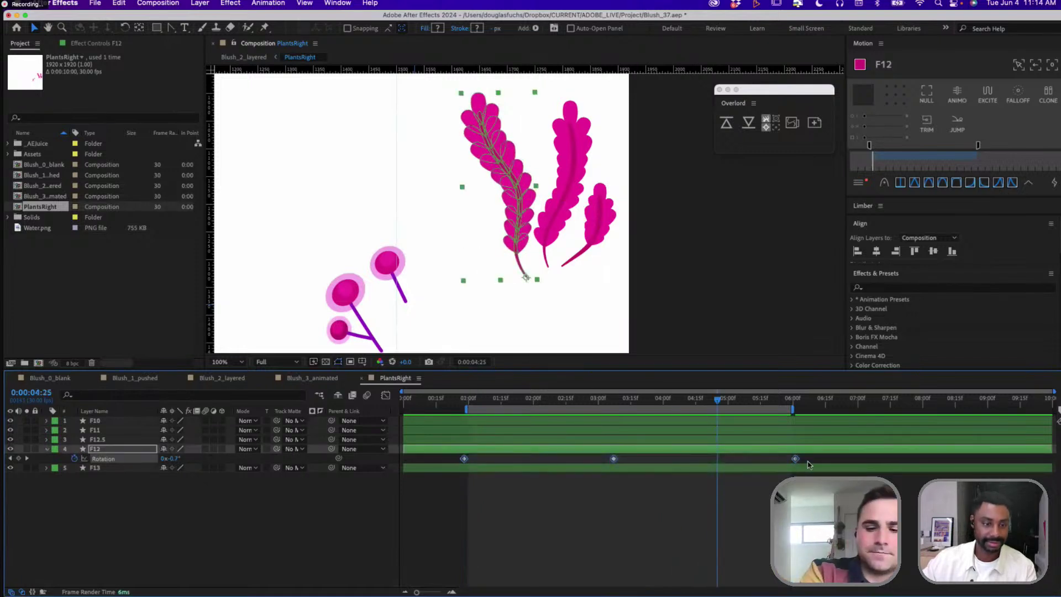
{"action": "key", "text": "F9"}
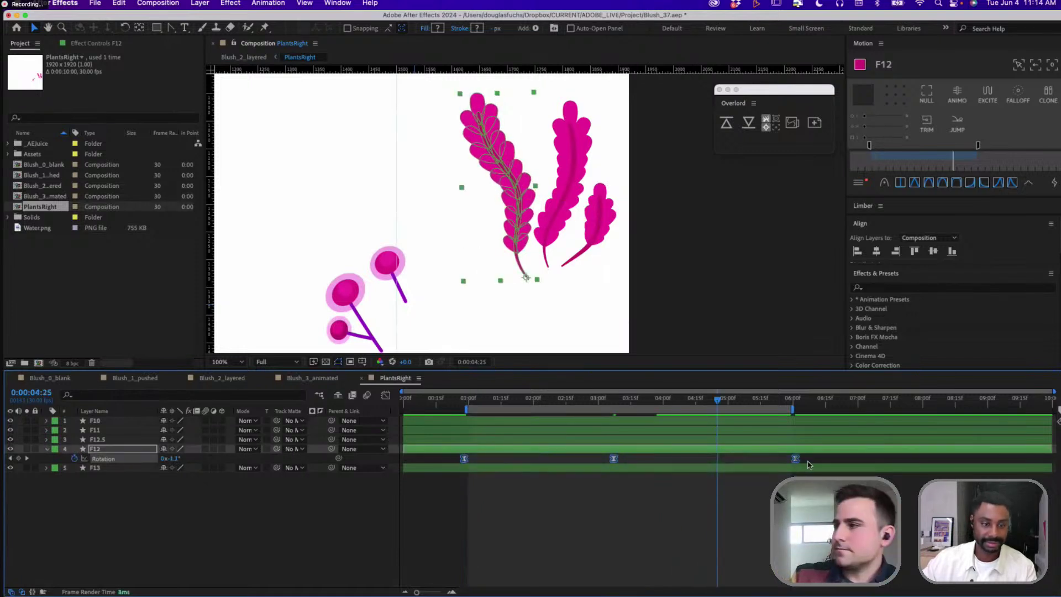
{"action": "left_click", "coordinate": [469, 402]}
{"action": "key", "text": "space"}
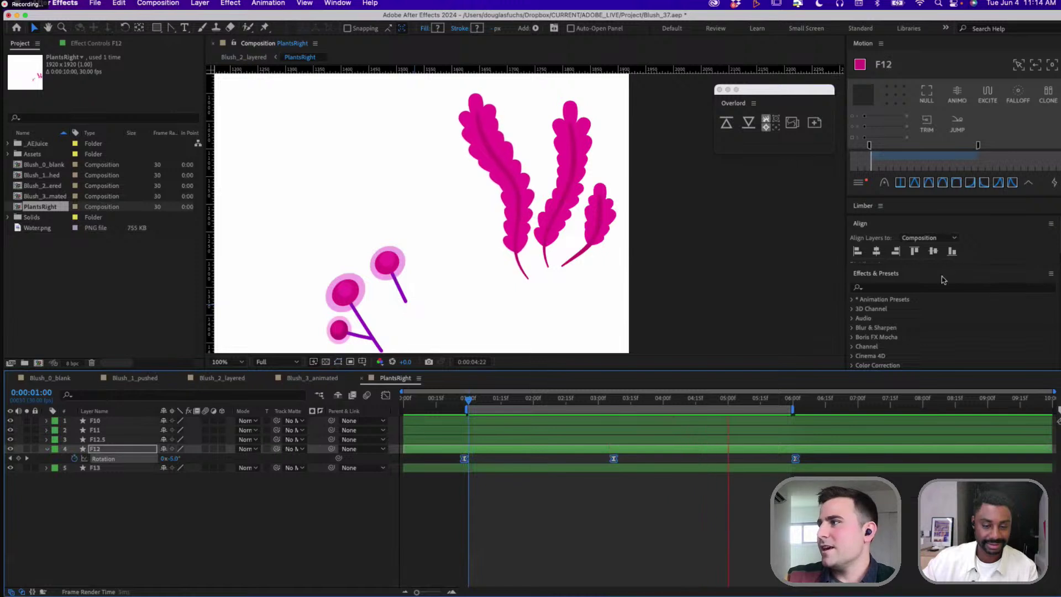
{"action": "key", "text": "space"}
Search the effects for "bend" and apply CC Bend It to layer F12
{"action": "left_click", "coordinate": [893, 287]}
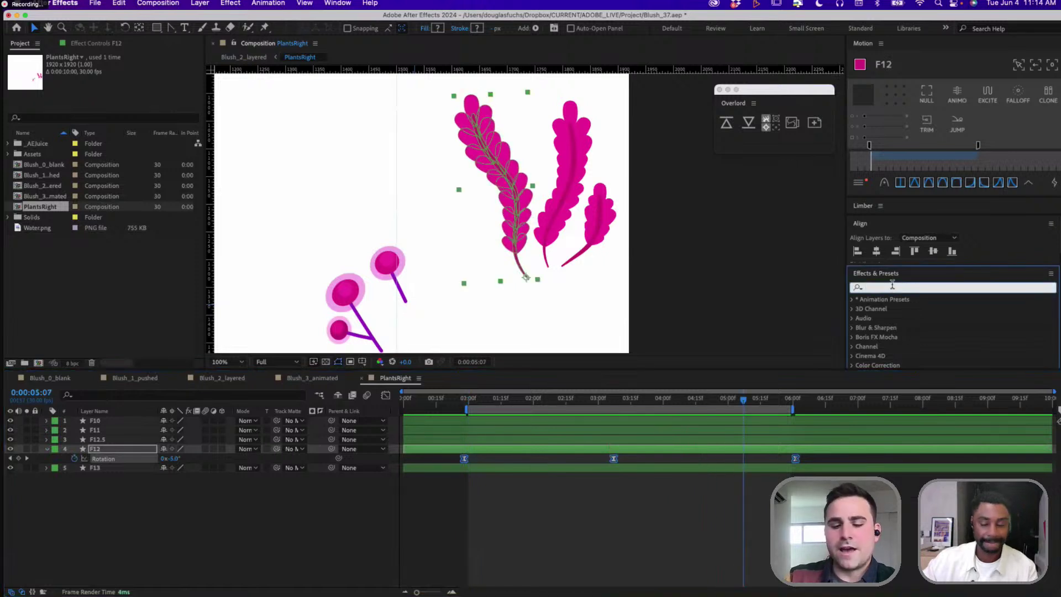
{"action": "type", "text": "bend"}
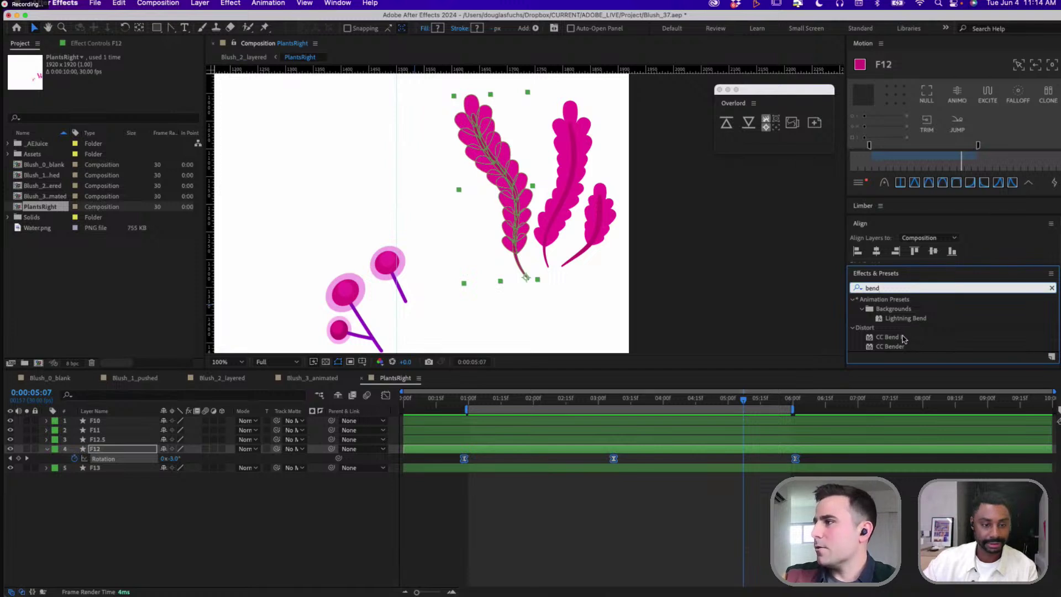
{"action": "left_click_drag", "start_coordinate": [905, 338], "coordinate": [110, 451]}
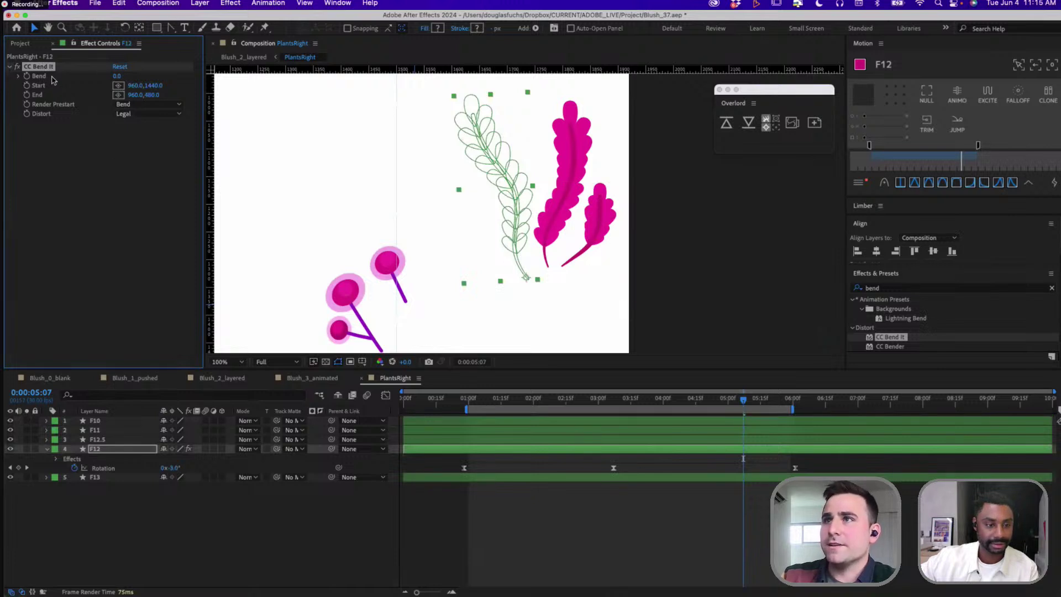
Place CC Bend It's Start point just beyond the stem base at 1761, 1353 and its End point above the tip at 1581, 972
{"action": "left_click_drag", "start_coordinate": [645, 134], "coordinate": [597, 157]}
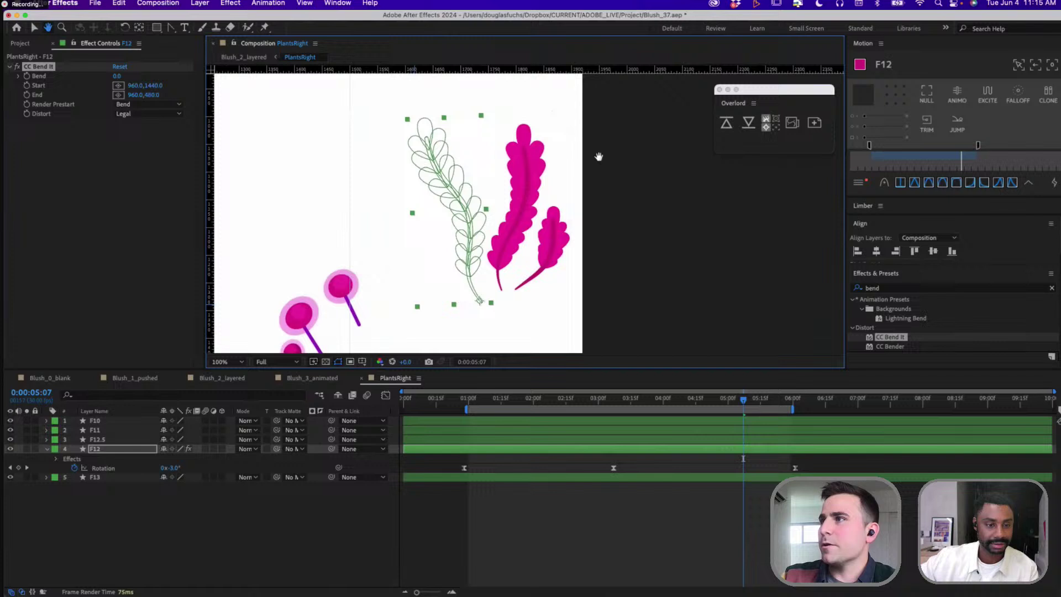
{"action": "left_click", "coordinate": [118, 86]}
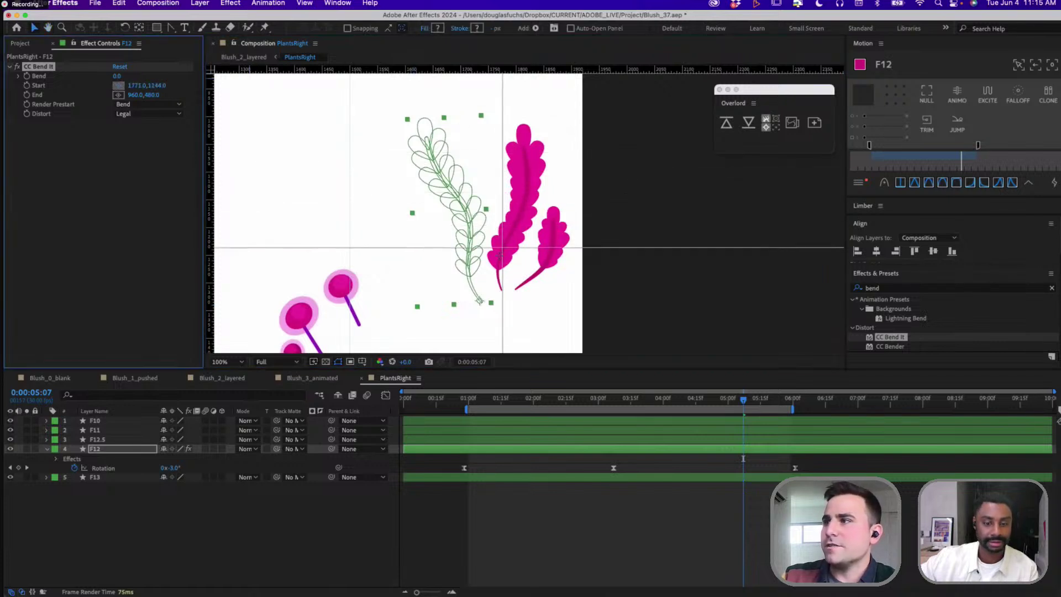
{"action": "left_click", "coordinate": [495, 313]}
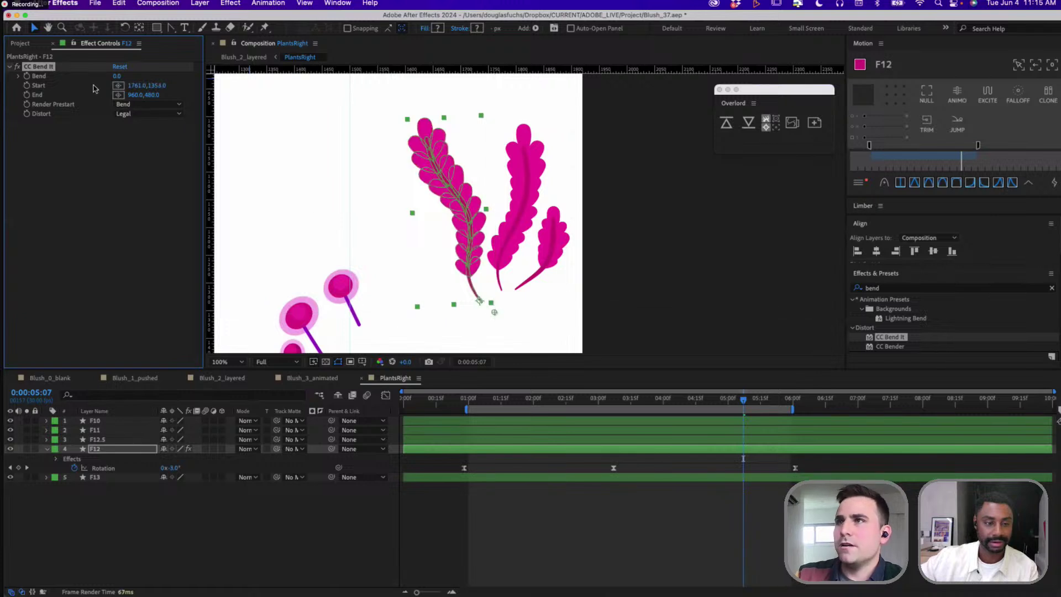
{"action": "left_click", "coordinate": [118, 95]}
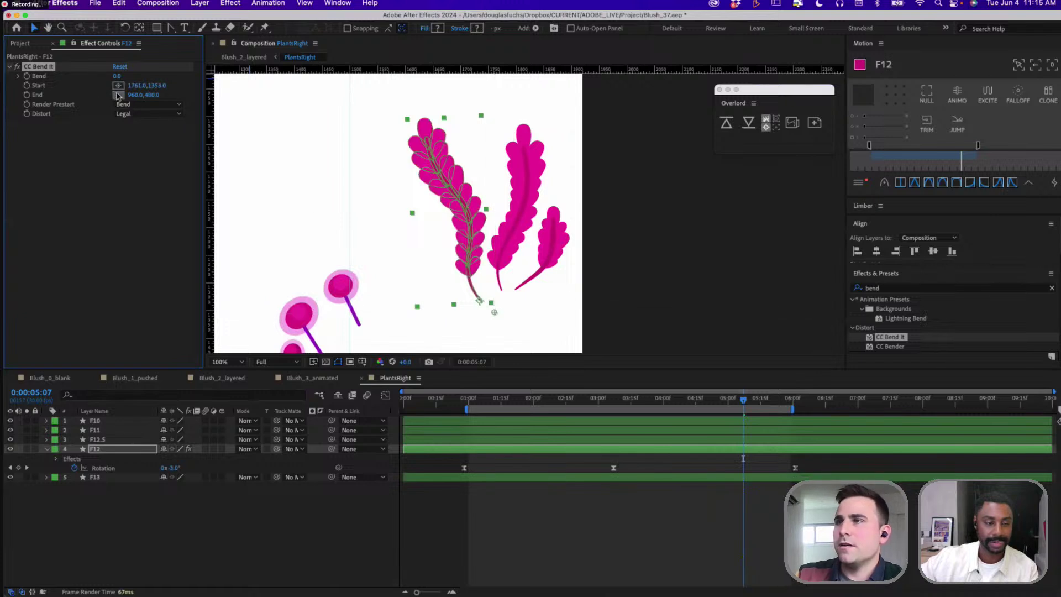
{"action": "left_click", "coordinate": [395, 101]}
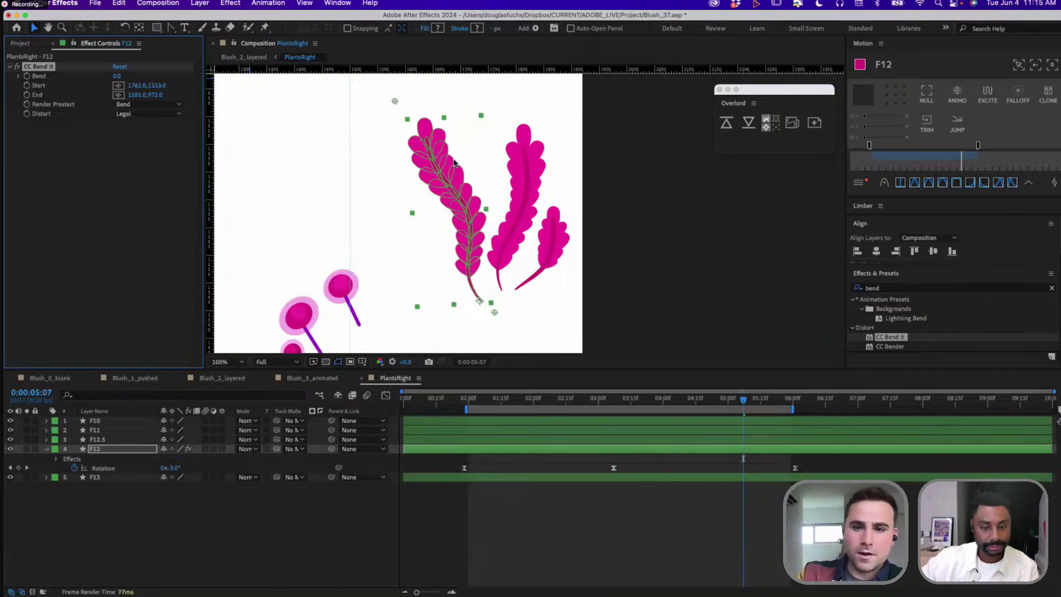
Keyframe CC Bend It's Bend at -2 on F12 at 0:00:00:28
{"action": "left_click", "coordinate": [466, 399]}
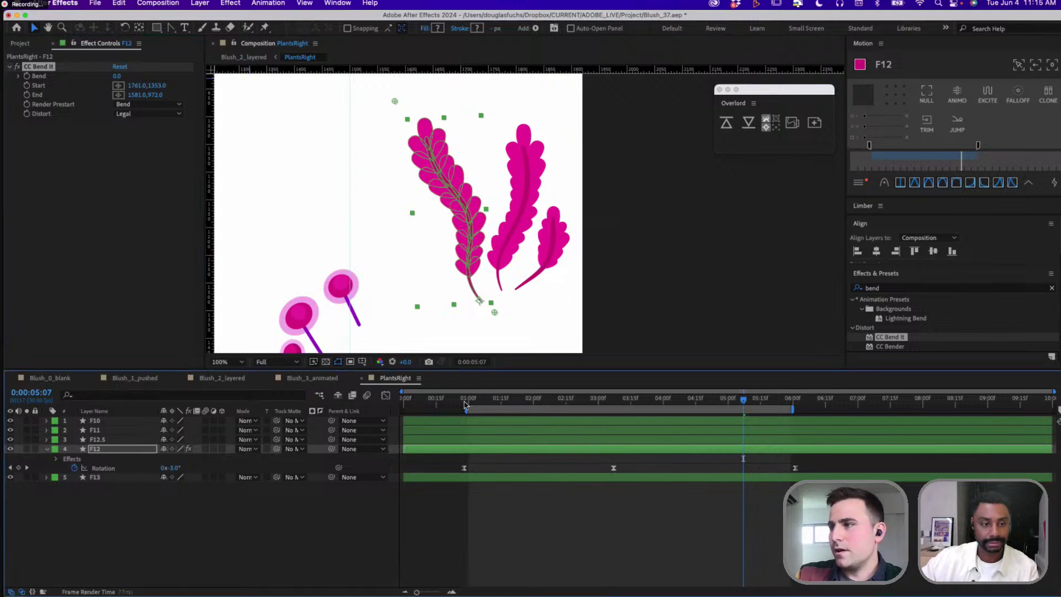
{"action": "left_click", "coordinate": [26, 77]}
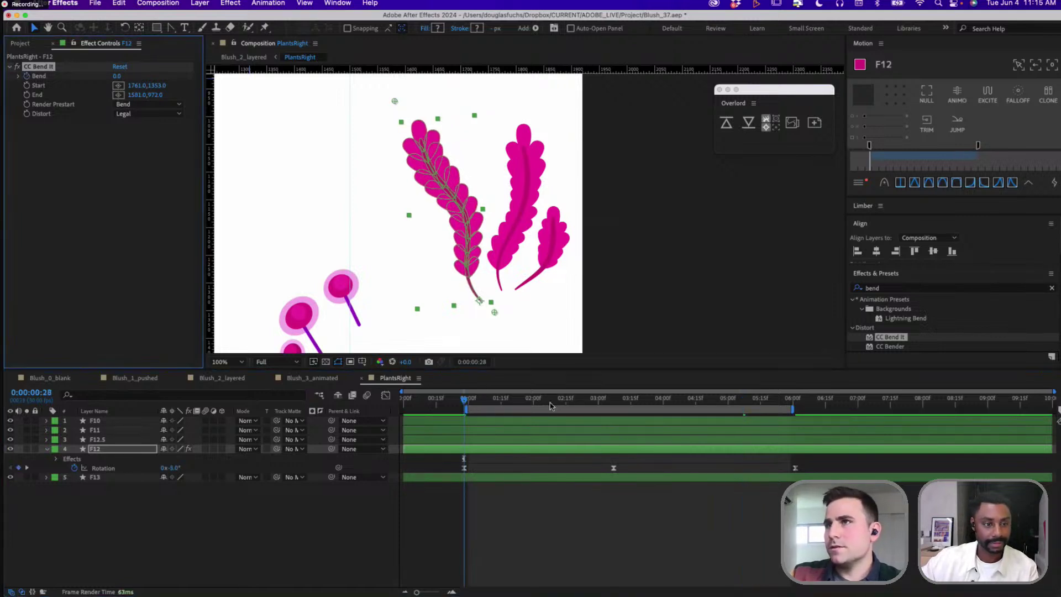
{"action": "left_click", "coordinate": [116, 76]}
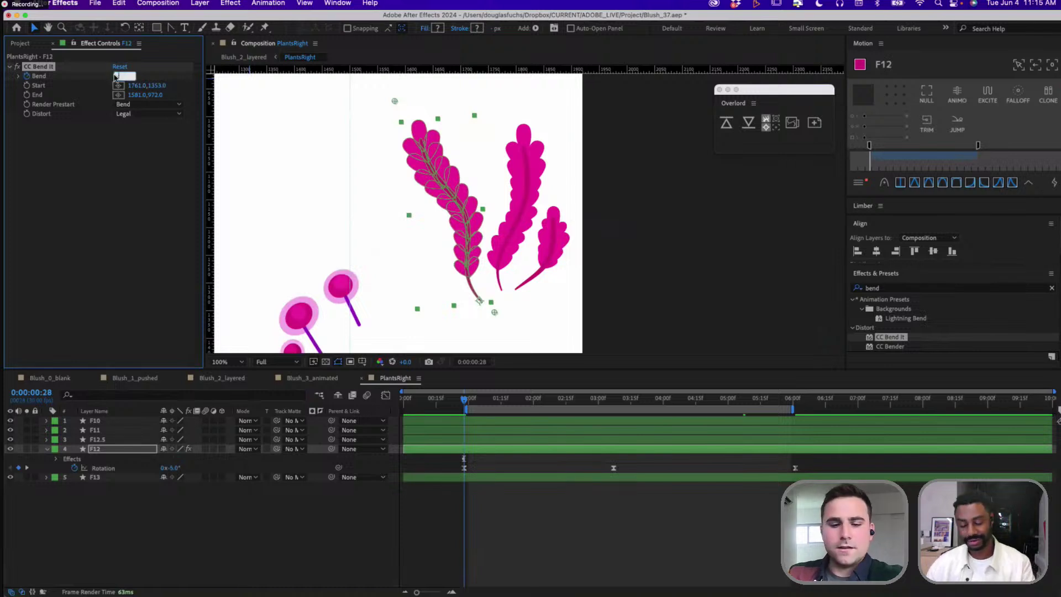
{"action": "type", "text": "-2"}
{"action": "key", "text": "Return"}
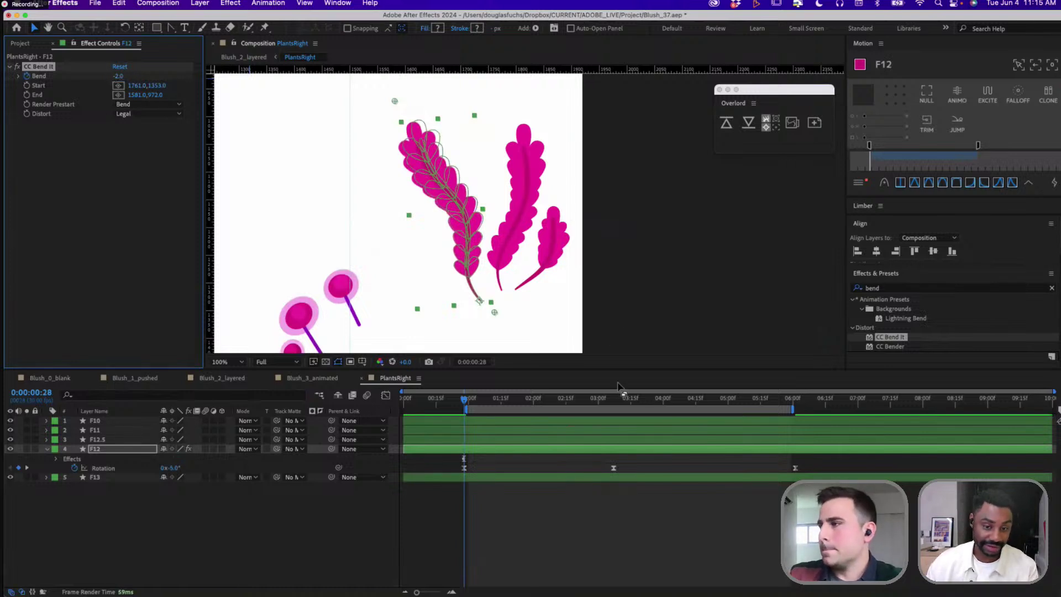
Keyframe CC Bend It's Bend at 2 on layer F12 at 0:00:03:07
{"action": "left_click", "coordinate": [612, 399]}
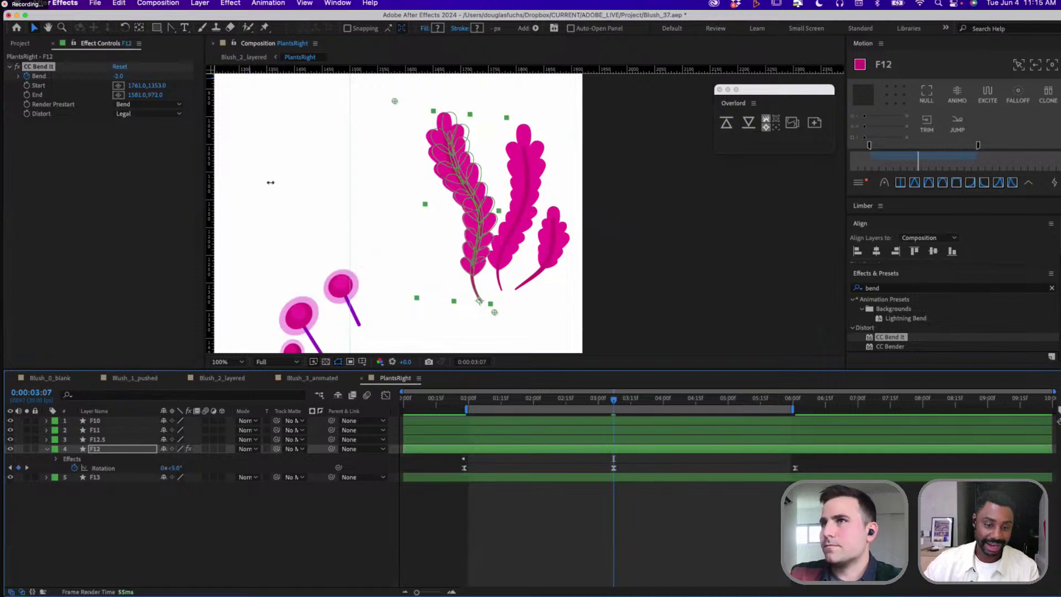
{"action": "left_click", "coordinate": [116, 76]}
{"action": "type", "text": "2"}
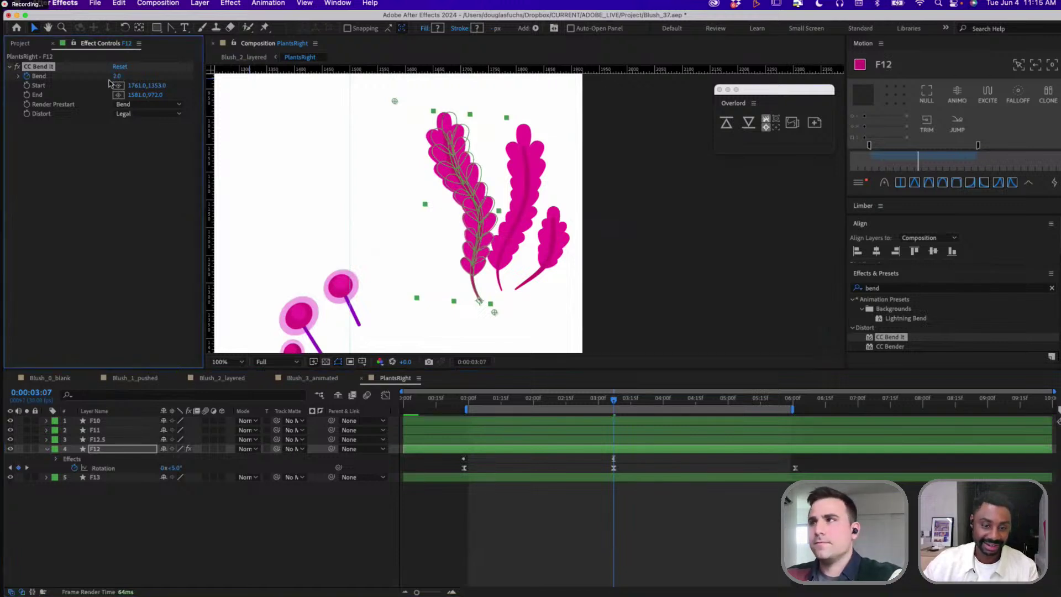
{"action": "key", "text": "Return"}
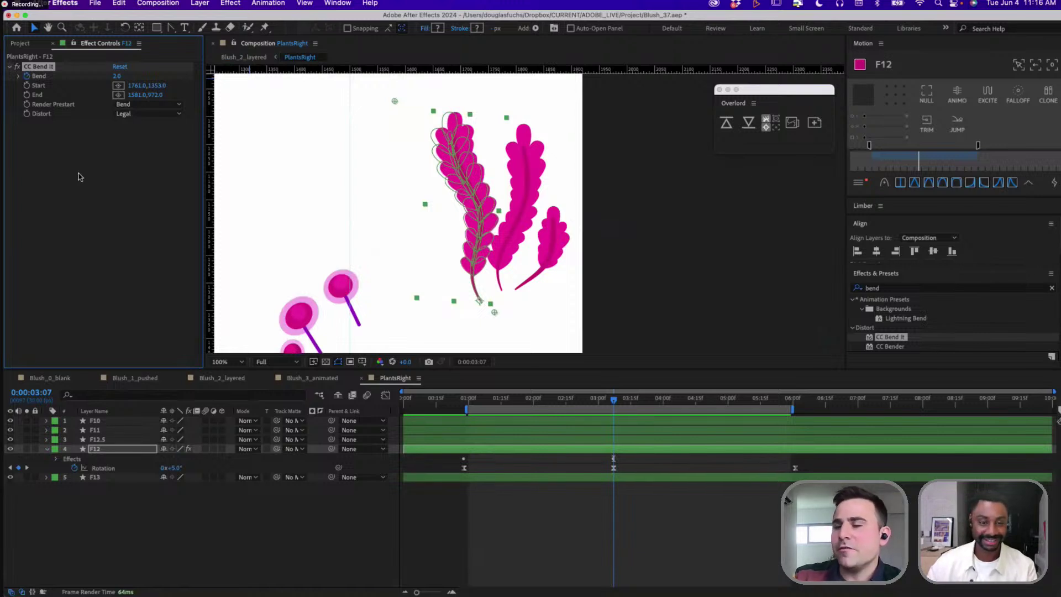
Copy F12's first Bend keyframe to 0:00:06:01 and apply Easy Ease to all three Bend keyframes
{"action": "left_click", "coordinate": [623, 411]}
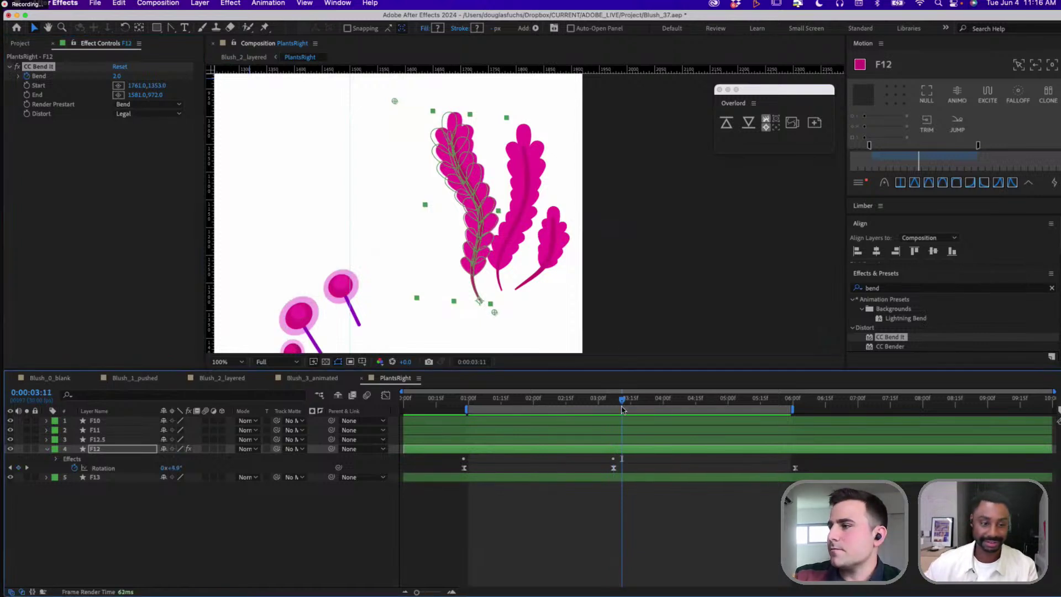
{"action": "key", "text": "u"}
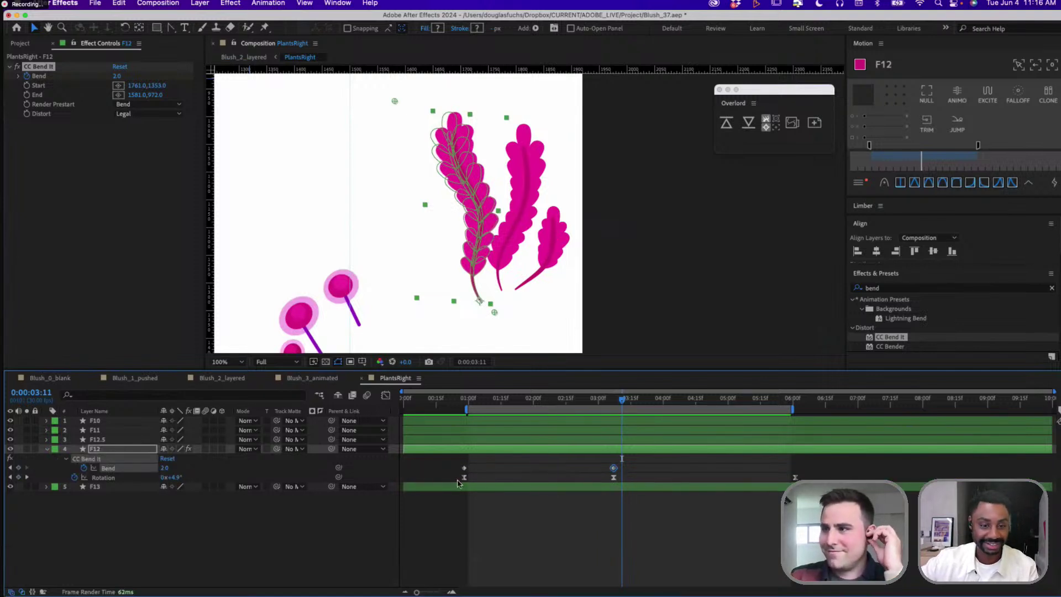
{"action": "left_click", "coordinate": [465, 469]}
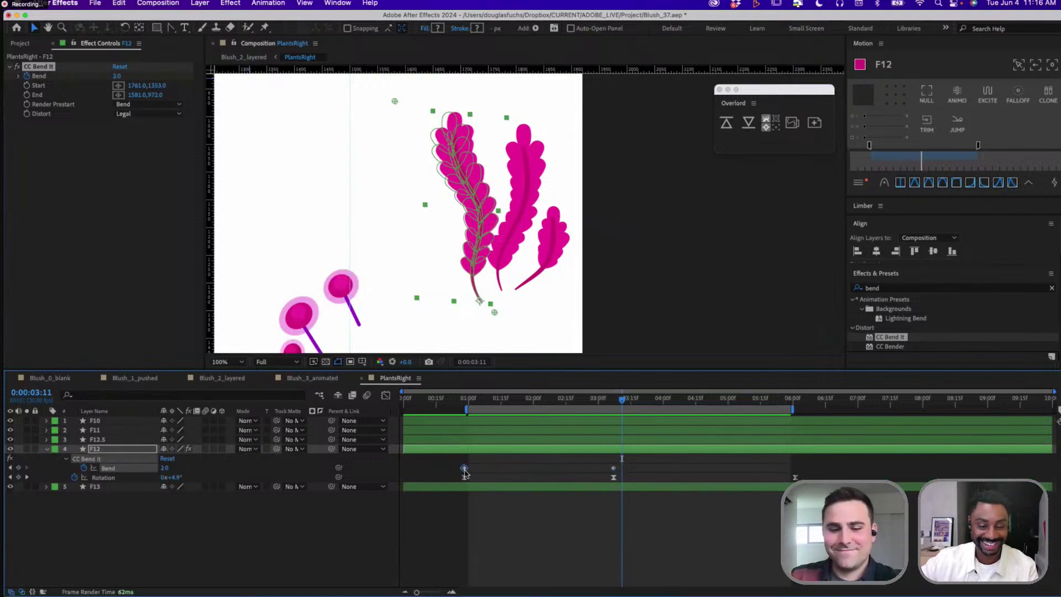
{"action": "left_click", "coordinate": [795, 398]}
{"action": "key", "text": "ctrl+v"}
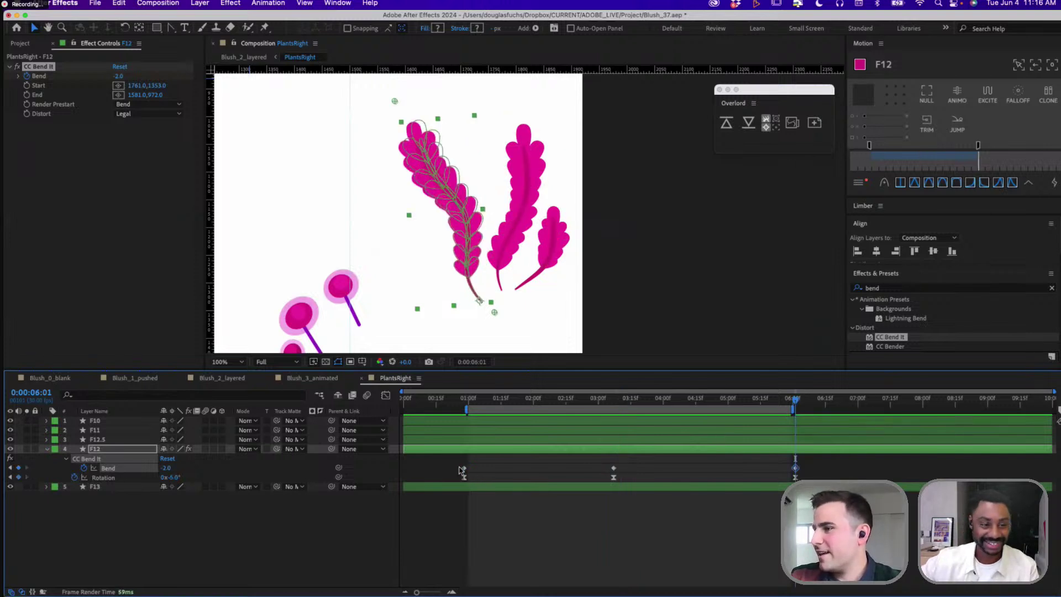
{"action": "left_click_drag", "start_coordinate": [451, 462], "coordinate": [827, 469]}
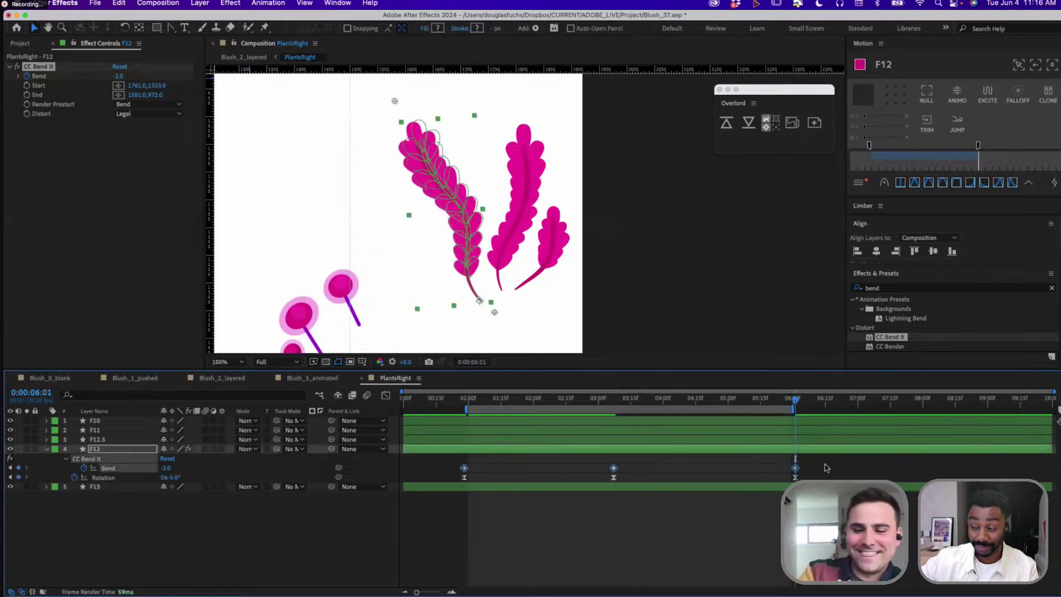
{"action": "key", "text": "F9"}
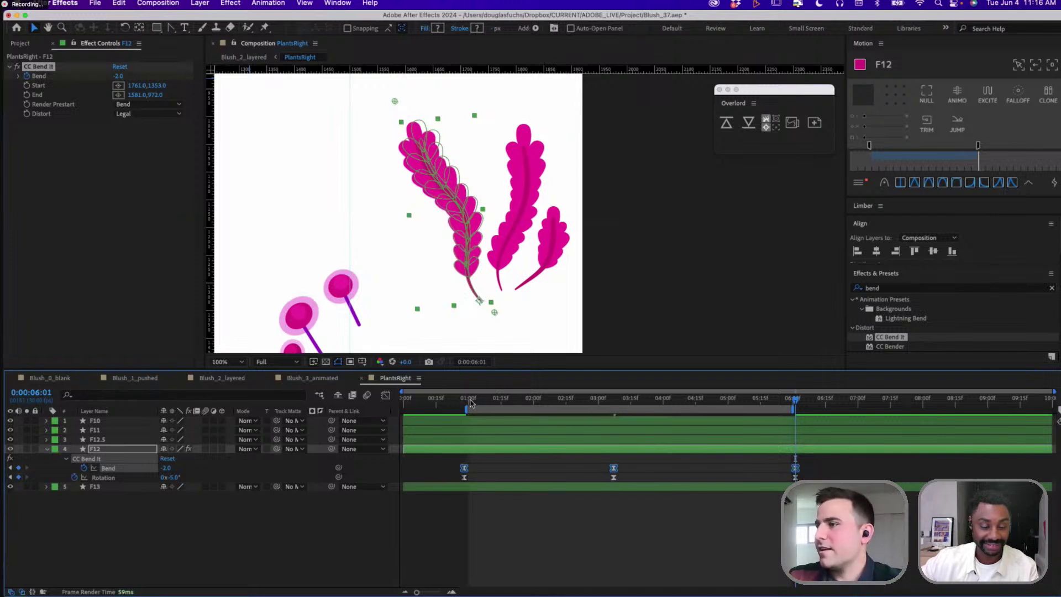
Set F12's Bend keyframes at 0:00:00:28 and 0:00:06:01 to -3
{"action": "mouse_move", "coordinate": [465, 402]}
{"action": "left_mouse_down"}
{"action": "mouse_move", "coordinate": [476, 401]}
{"action": "mouse_move", "coordinate": [465, 402]}
{"action": "left_mouse_up"}
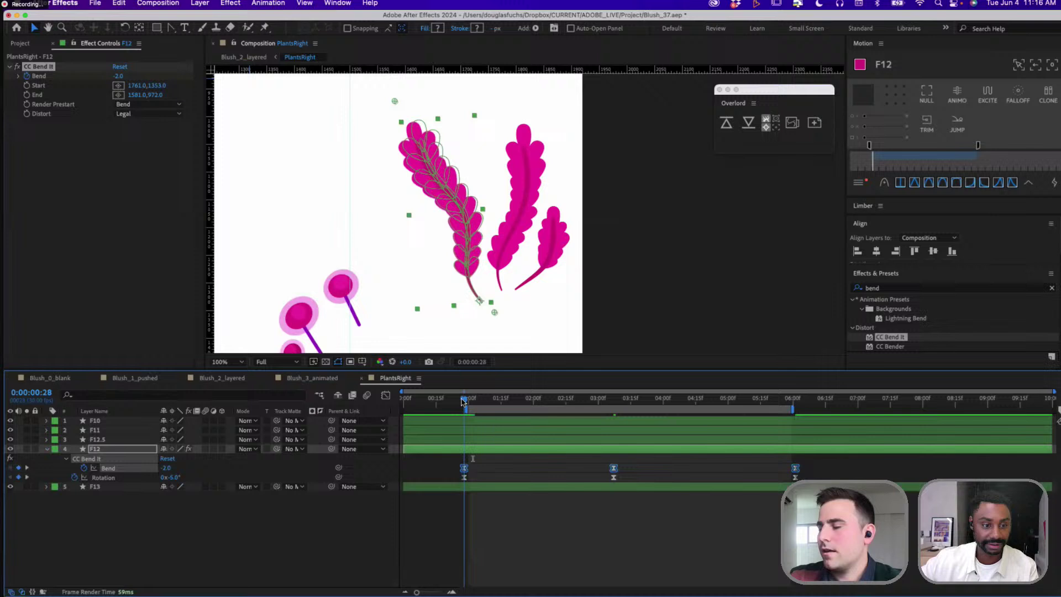
{"action": "left_click", "coordinate": [208, 476]}
{"action": "left_click", "coordinate": [166, 468]}
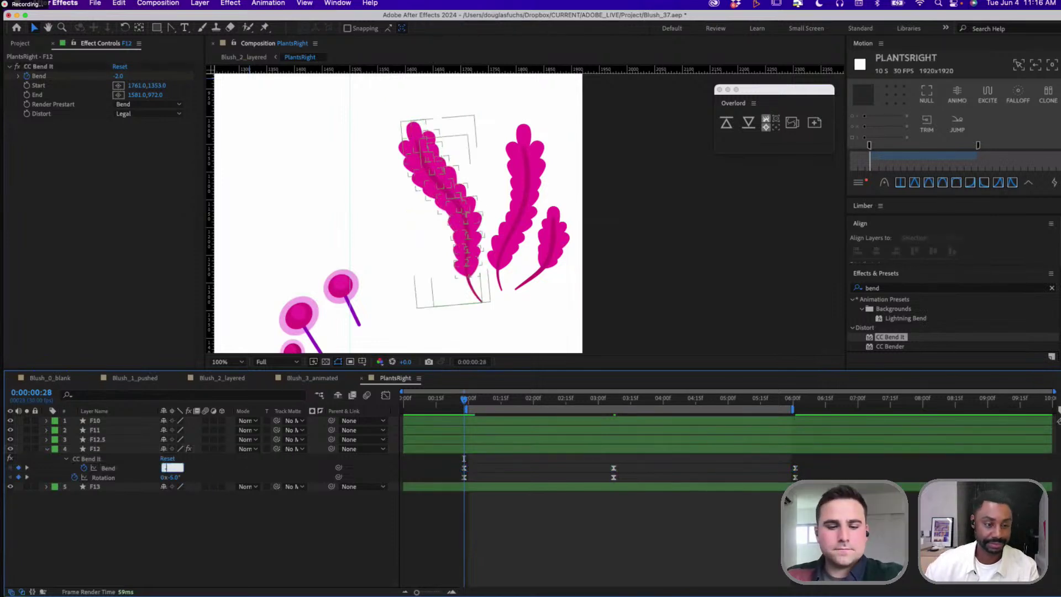
{"action": "type", "text": "-3"}
{"action": "key", "text": "Return"}
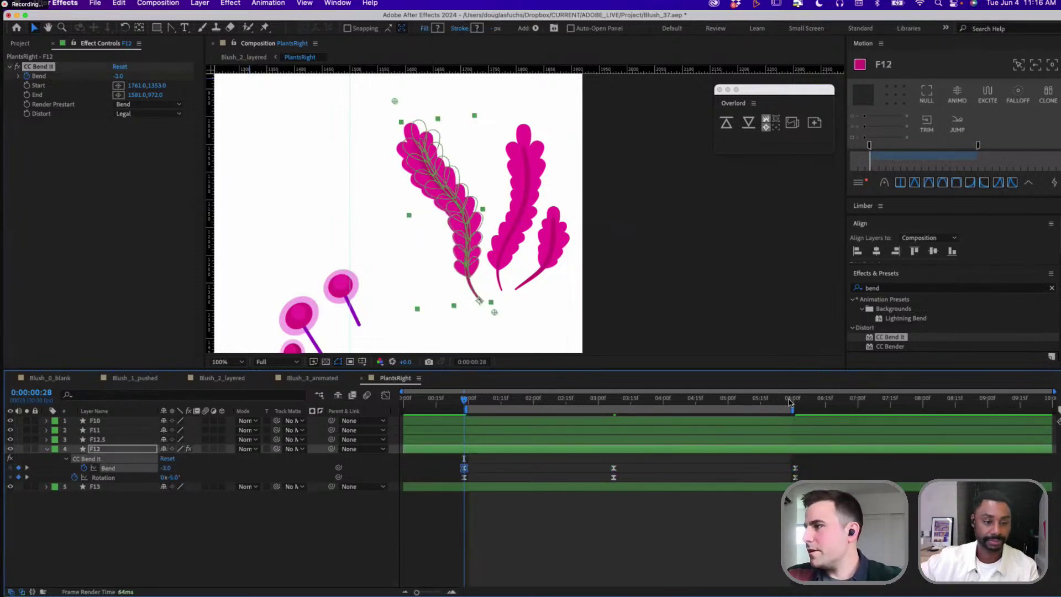
{"action": "left_click", "coordinate": [794, 400]}
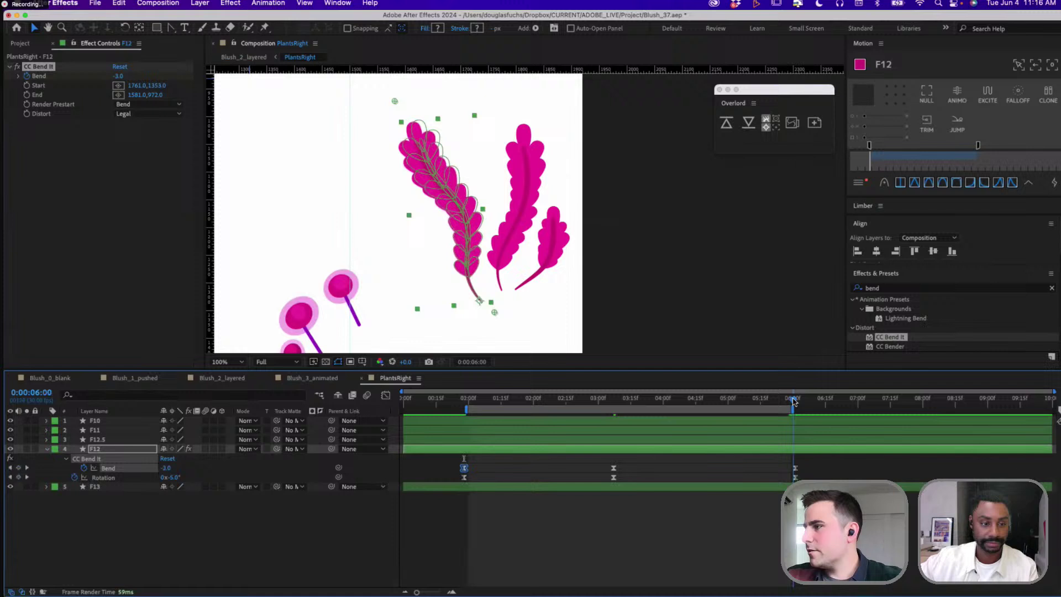
{"action": "left_click", "coordinate": [167, 468]}
{"action": "type", "text": "-3"}
{"action": "key", "text": "Return"}
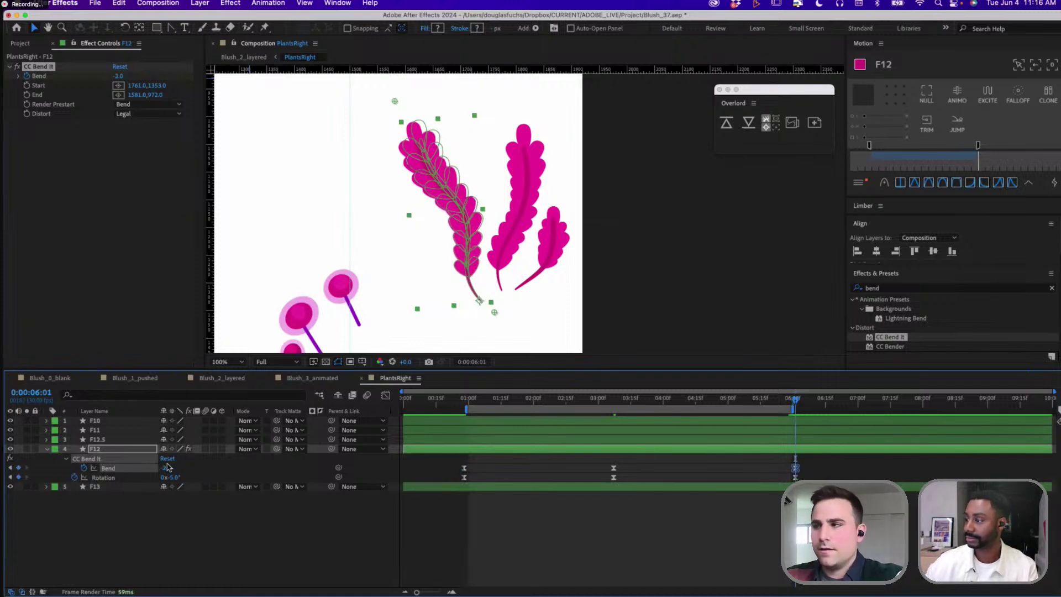
Preview F12's sway, try a different Bend value at 0:00:03:07 and undo that change
{"action": "left_click", "coordinate": [471, 399]}
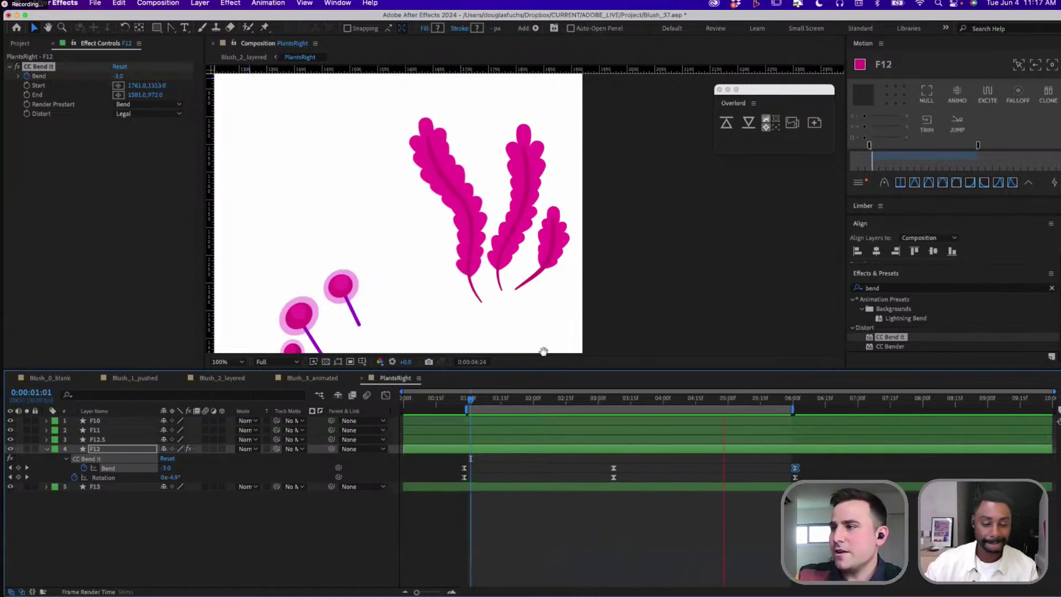
{"action": "left_click_drag", "start_coordinate": [725, 399], "coordinate": [613, 399]}
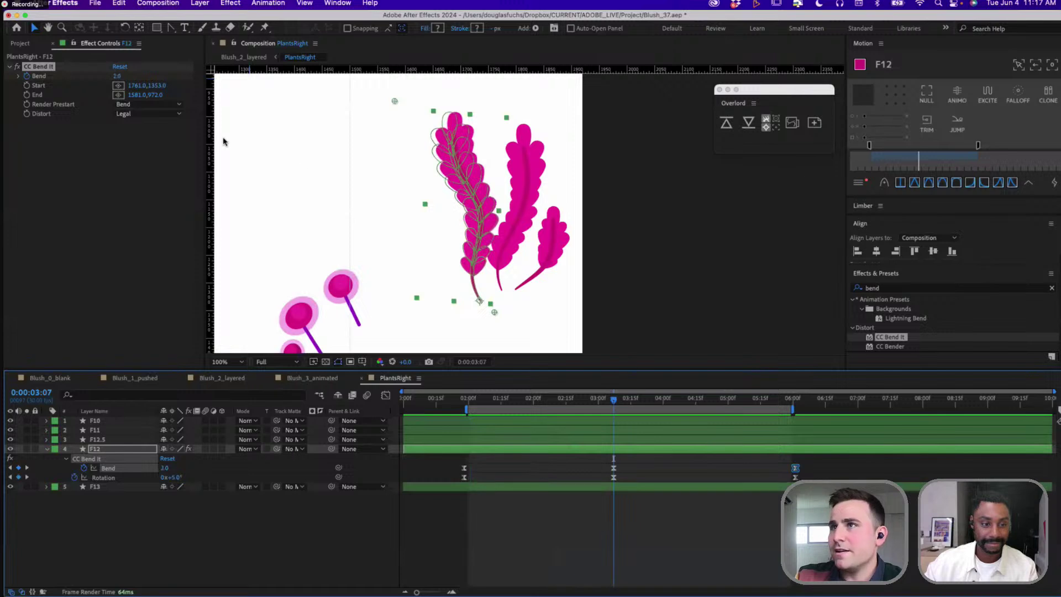
{"action": "left_click_drag", "start_coordinate": [112, 75], "coordinate": [124, 75]}
{"action": "key", "text": "super+z"}
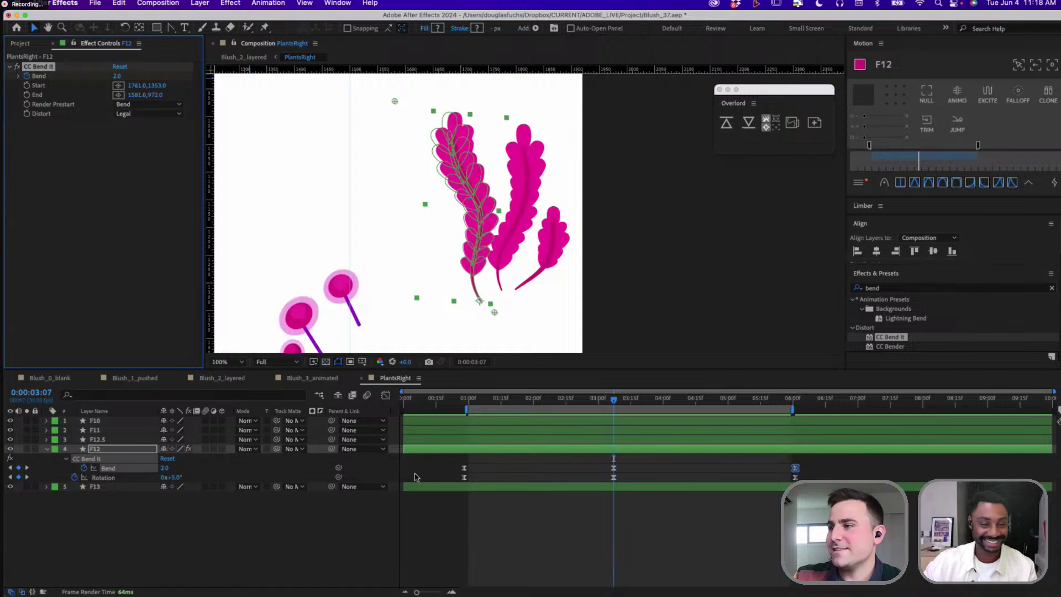
Copy all of F12's Bend and Rotation keyframes and paste them onto layer F11
{"action": "key", "text": "space"}
{"action": "left_click_drag", "start_coordinate": [377, 256], "coordinate": [401, 230]}
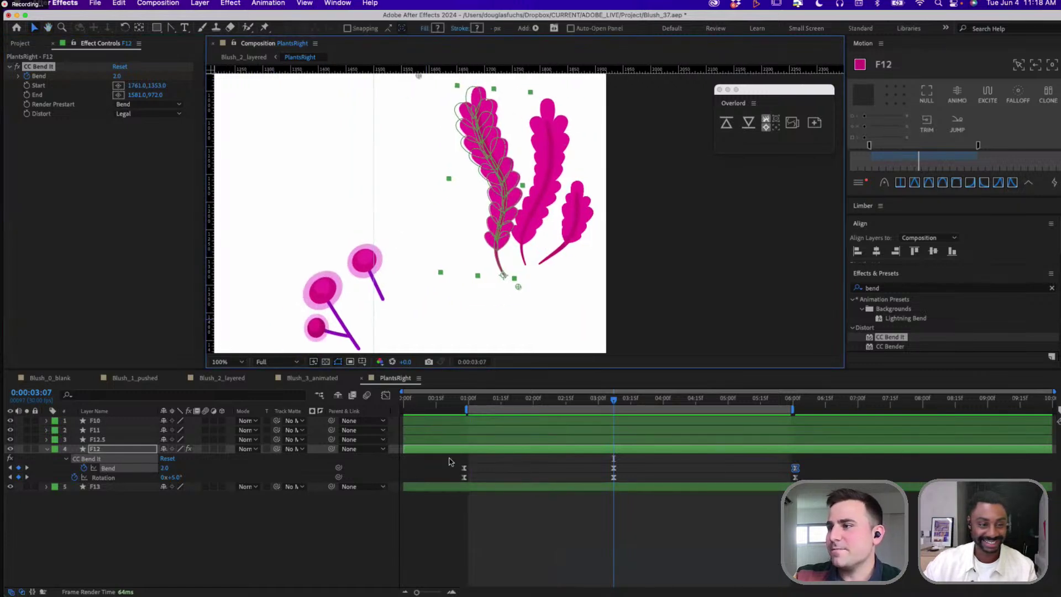
{"action": "left_click_drag", "start_coordinate": [449, 456], "coordinate": [799, 488]}
{"action": "left_click", "coordinate": [123, 440]}
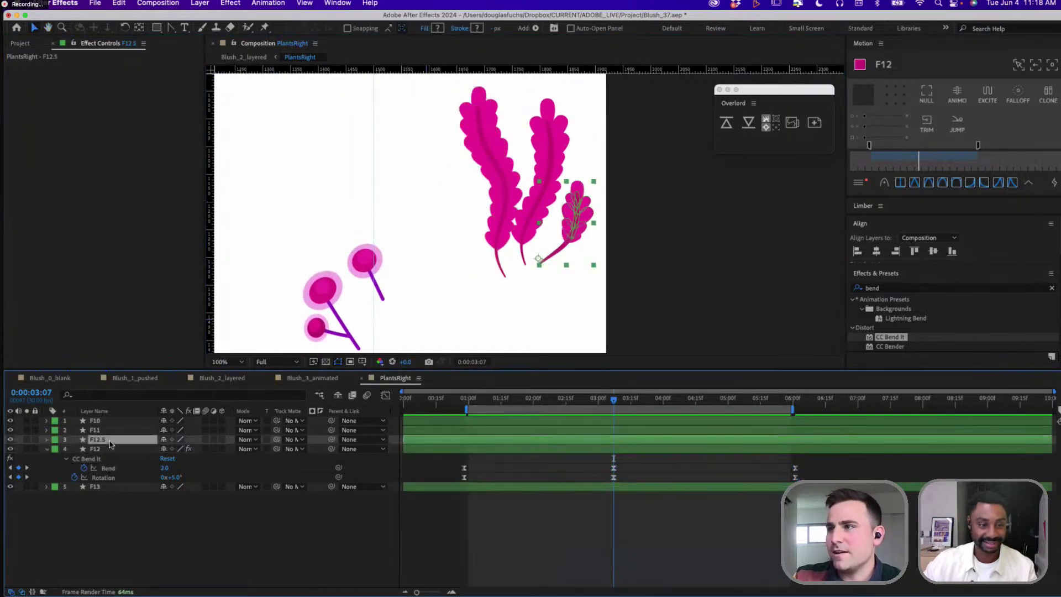
{"action": "left_click", "coordinate": [103, 422]}
{"action": "left_click", "coordinate": [108, 433]}
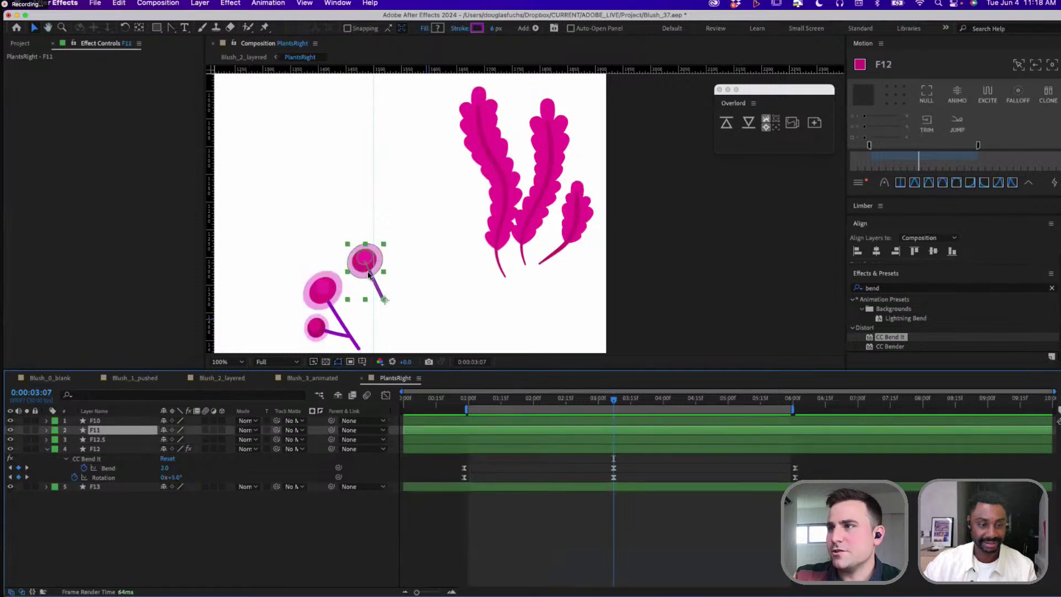
{"action": "key", "text": "super+v"}
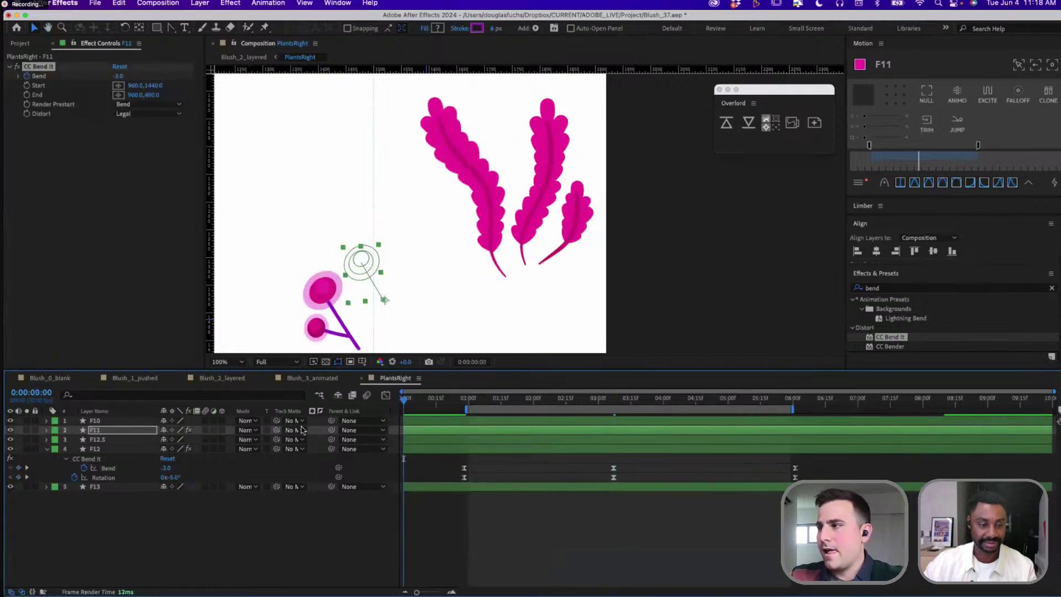
Reveal F11's pasted keyframes and shift them earlier so the first pair aligns with F12's at 0:00:00:28
{"action": "key", "text": "Home"}
{"action": "key", "text": "u"}
{"action": "left_click_drag", "start_coordinate": [612, 451], "coordinate": [464, 451]}
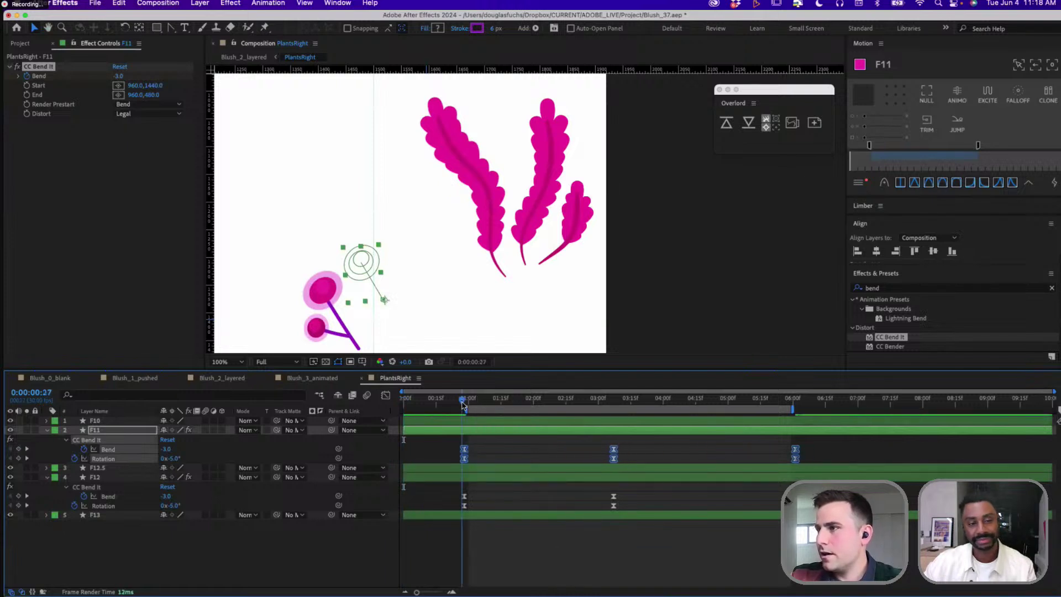
Place F11's CC Bend It Start point just beyond the stem base at 1537, 1395 and its End point above the flower at 1424, 1247
{"action": "left_click", "coordinate": [462, 400]}
{"action": "left_click", "coordinate": [118, 89]}
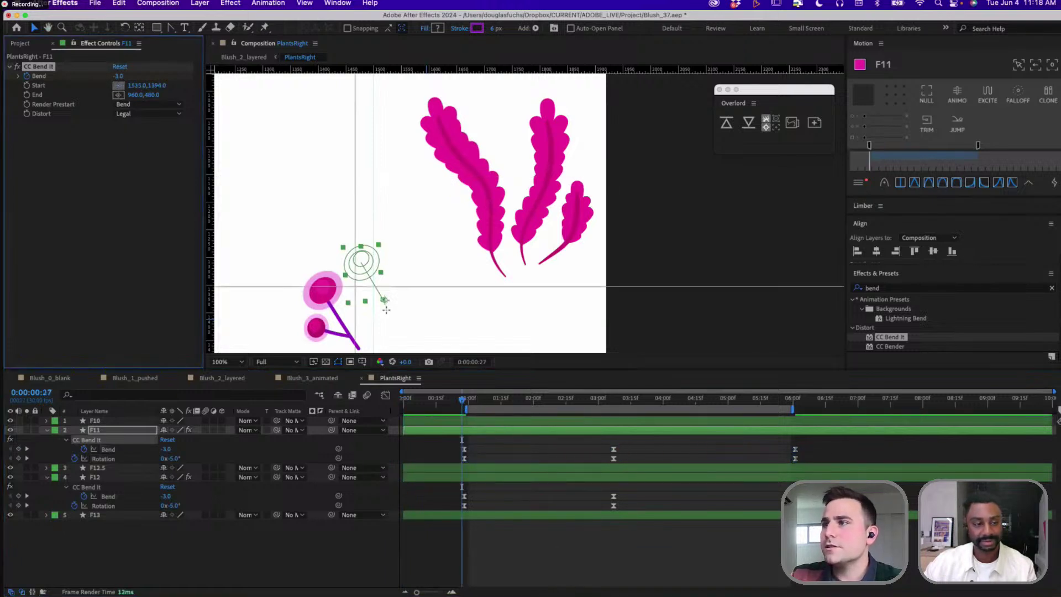
{"action": "left_click", "coordinate": [394, 309]}
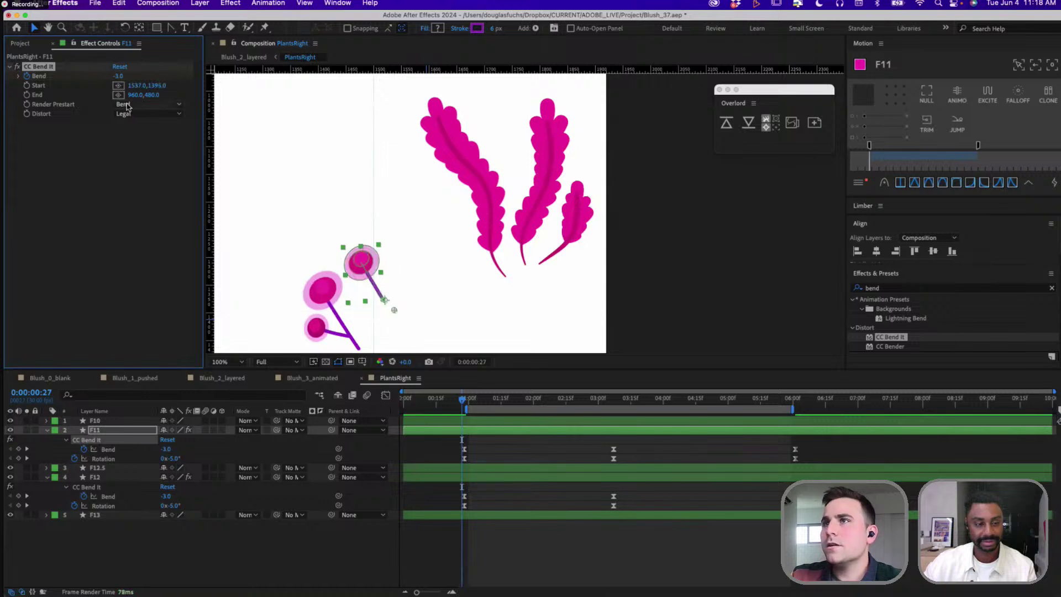
{"action": "left_click", "coordinate": [117, 94]}
{"action": "left_click", "coordinate": [332, 227]}
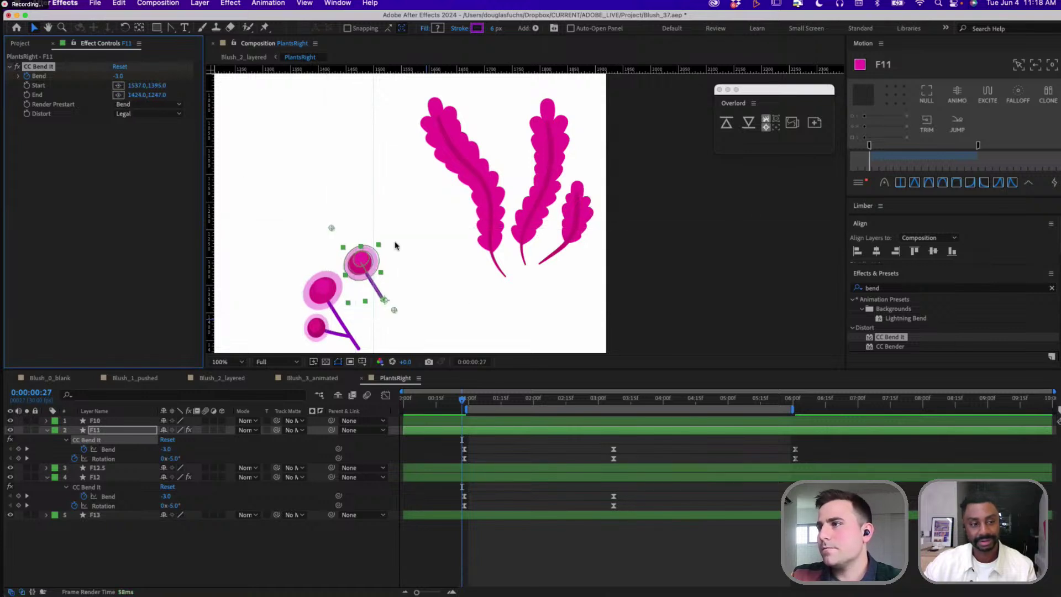
Preview the sway of F11 together with F12 from about 0:00:01:02
{"action": "left_click", "coordinate": [468, 400]}
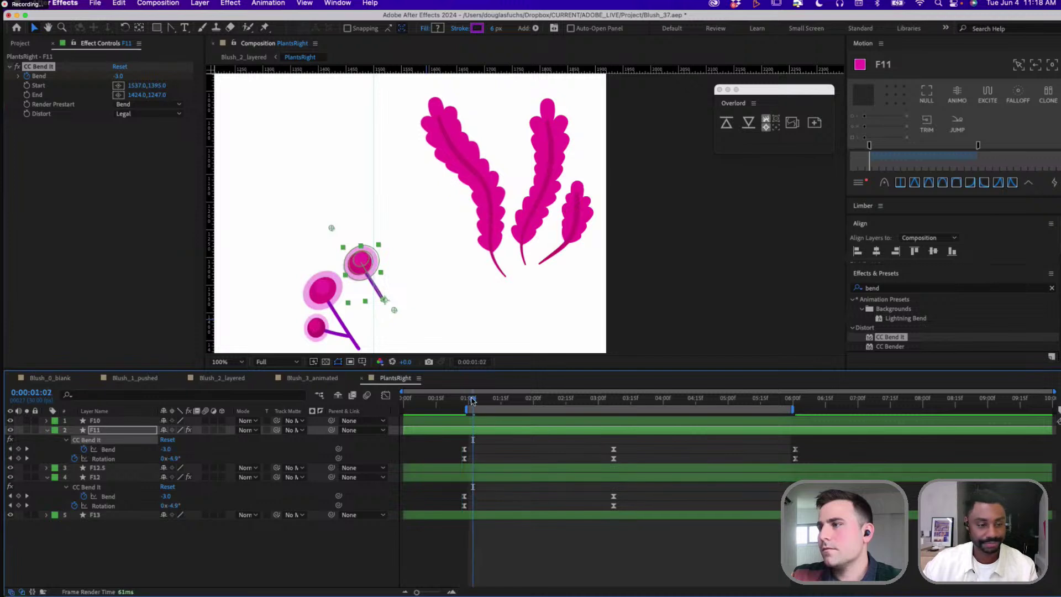
{"action": "key", "text": "space"}
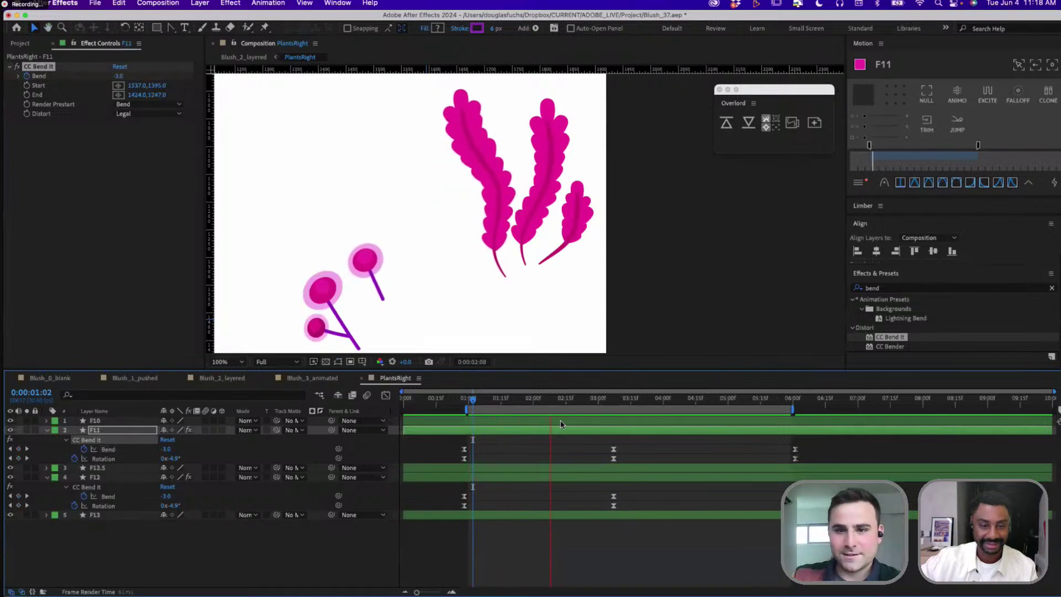
{"action": "key", "text": "space"}
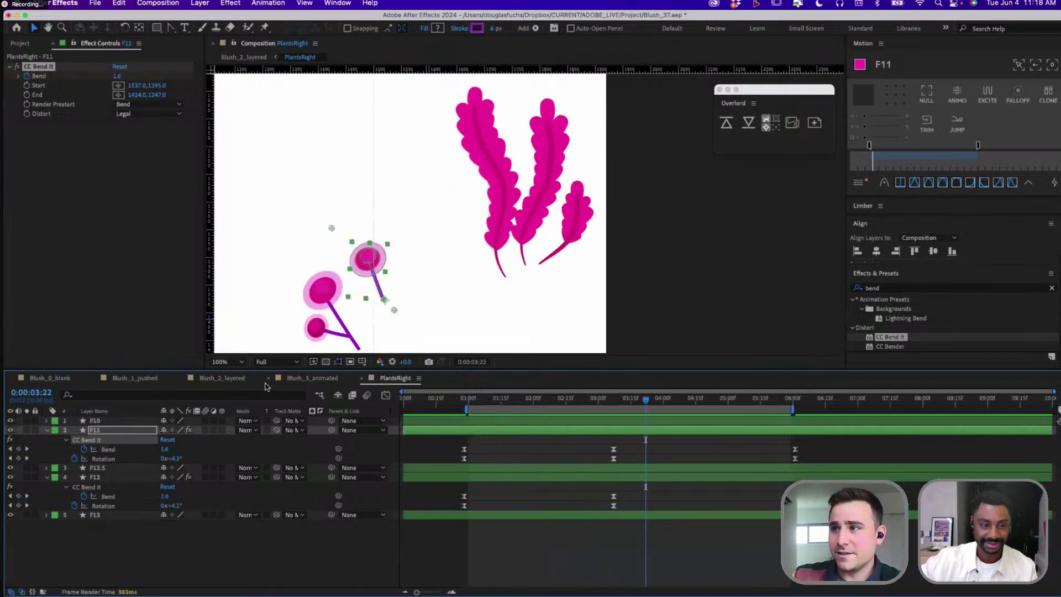
Return to the Blush_2_layered composition and frame the full scene
{"action": "left_click", "coordinate": [222, 378]}
{"action": "key", "text": "comma"}
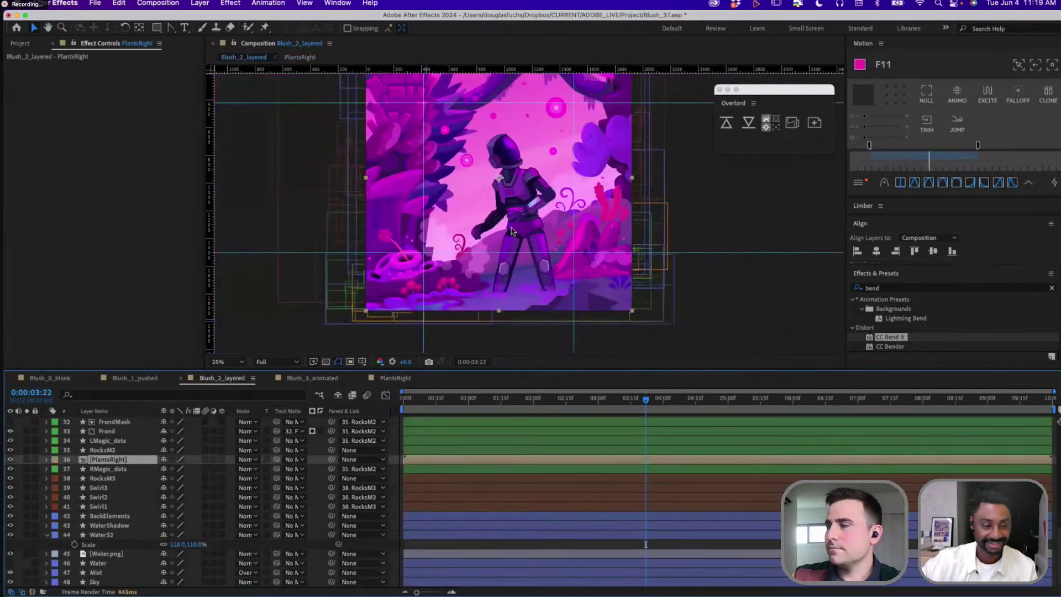
{"action": "left_click_drag", "start_coordinate": [557, 202], "coordinate": [550, 212]}
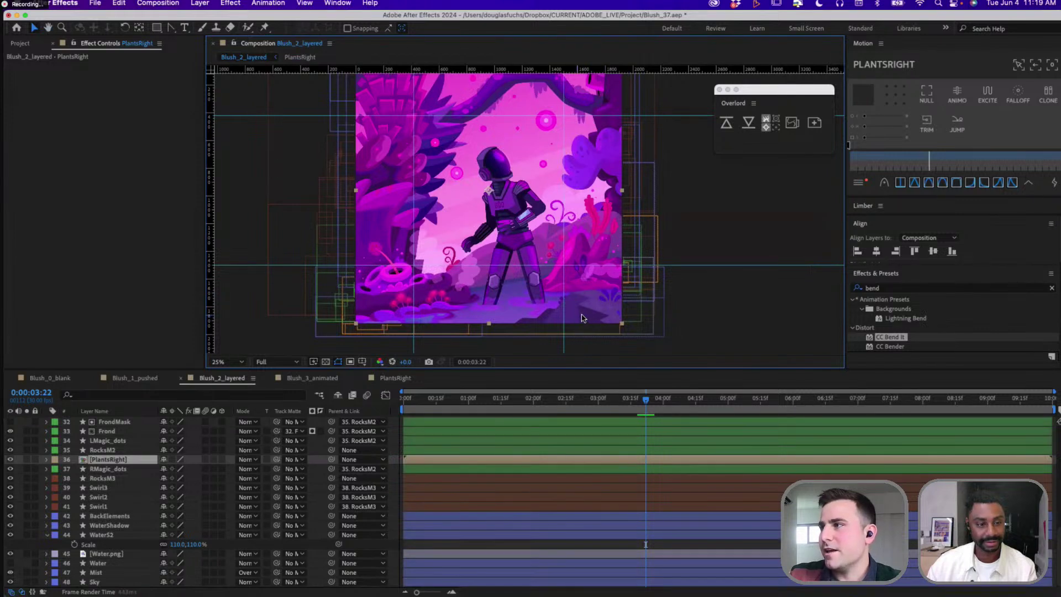
Apply the Brightness & Contrast effect to the FG_Right layer and set its Brightness to -25
{"action": "left_click", "coordinate": [629, 312]}
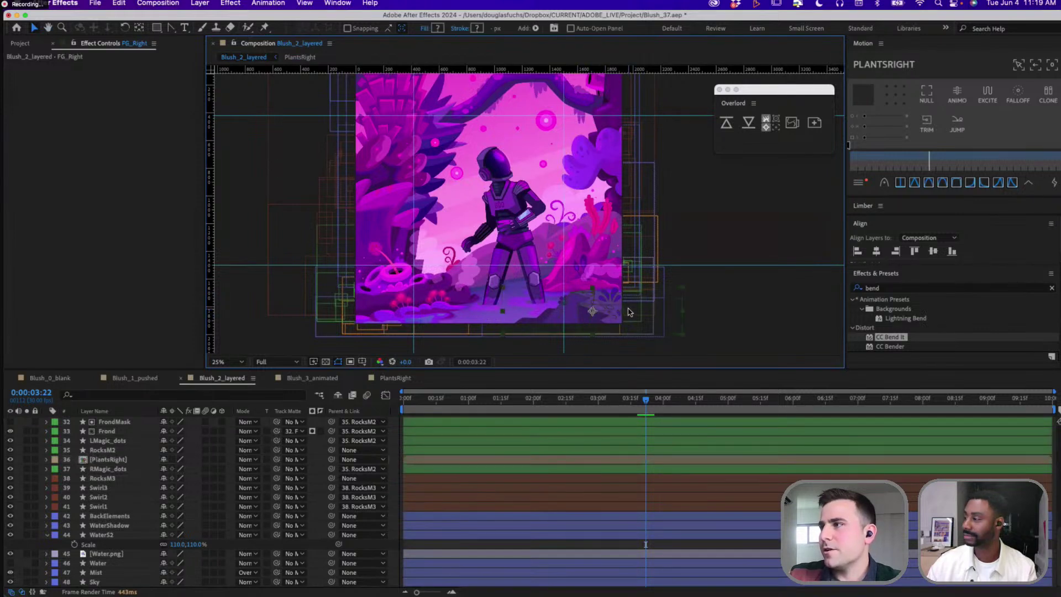
{"action": "left_click", "coordinate": [896, 289]}
{"action": "type", "text": "bright"}
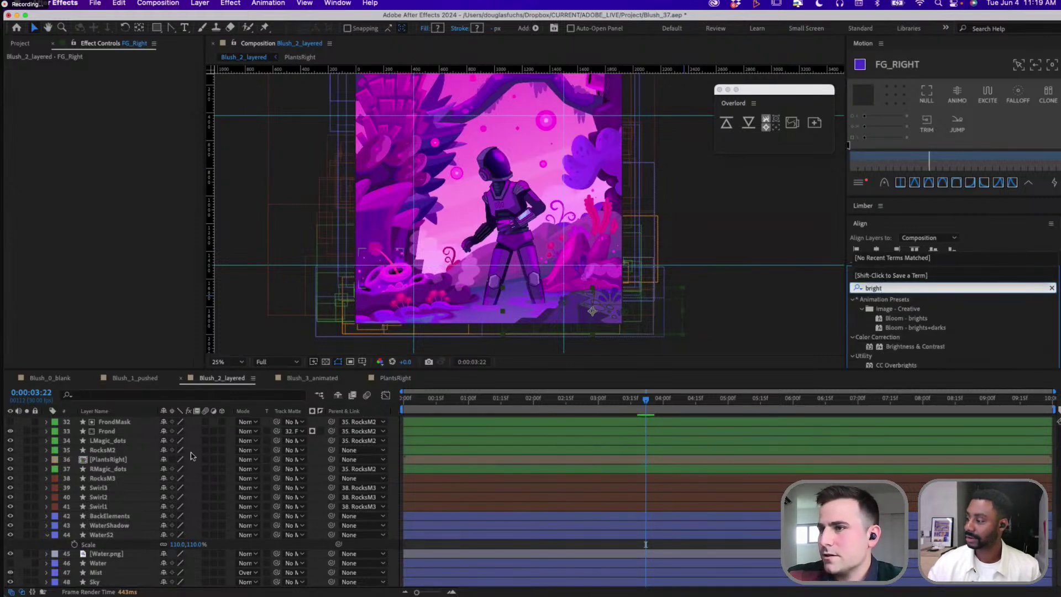
{"action": "scroll", "coordinate": [193, 457], "scroll_direction": "up", "scroll_amount": 10}
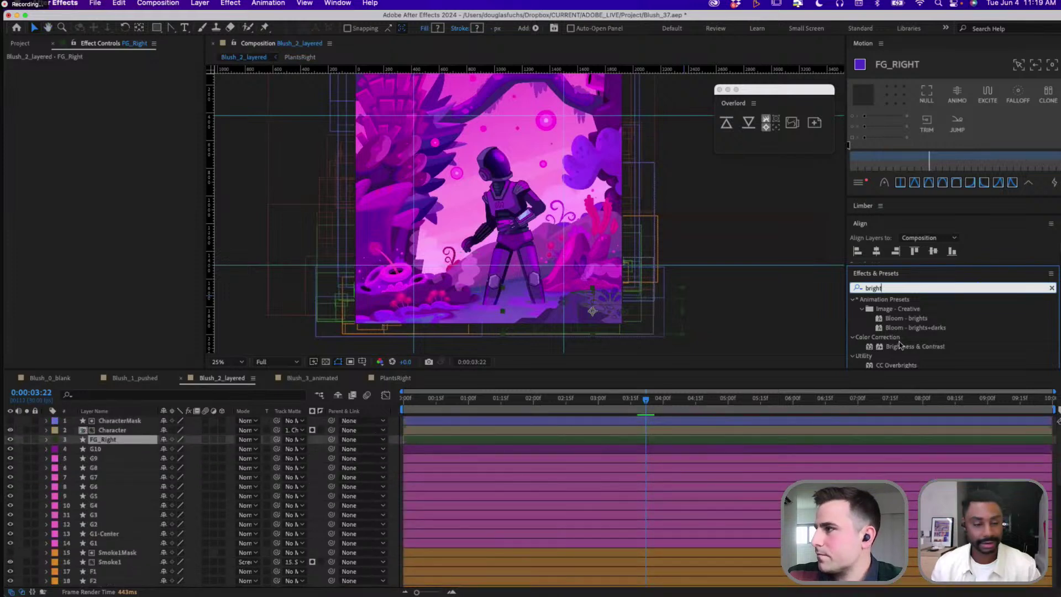
{"action": "left_click_drag", "start_coordinate": [900, 345], "coordinate": [102, 440]}
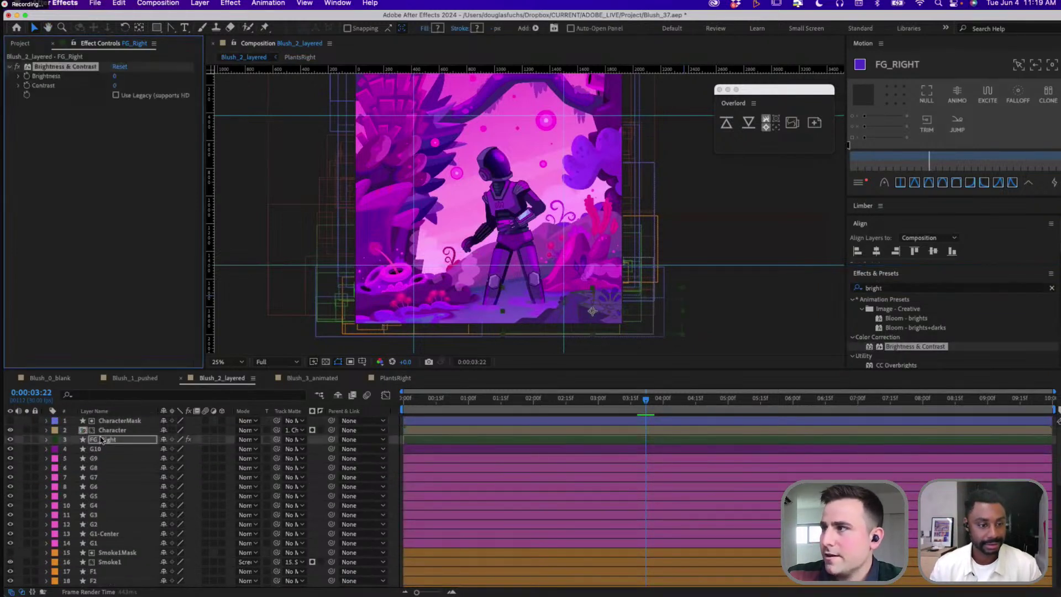
{"action": "left_click", "coordinate": [115, 76]}
{"action": "type", "text": "-25"}
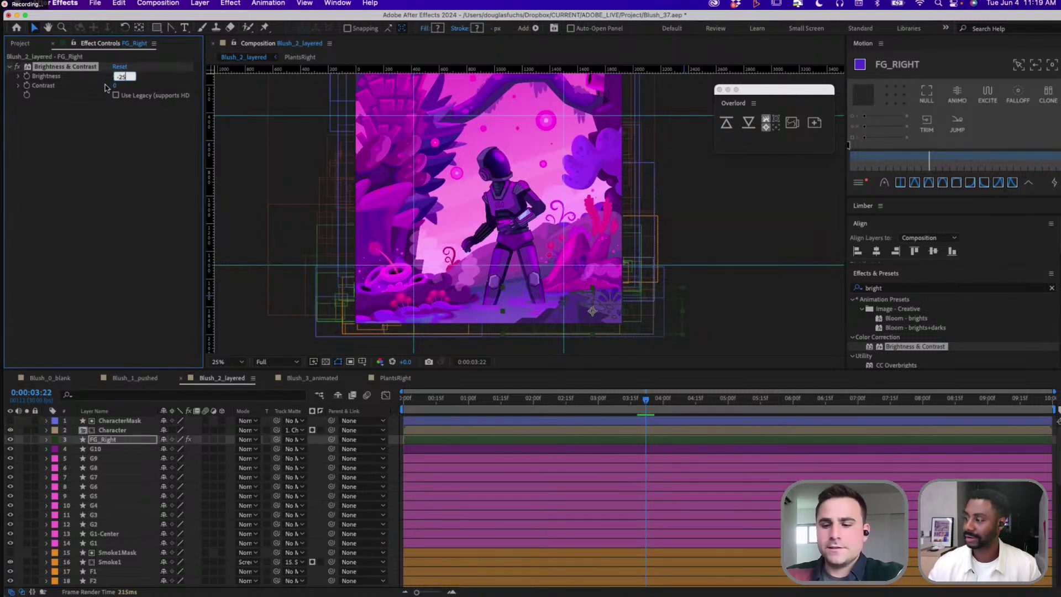
{"action": "key", "text": "Return"}
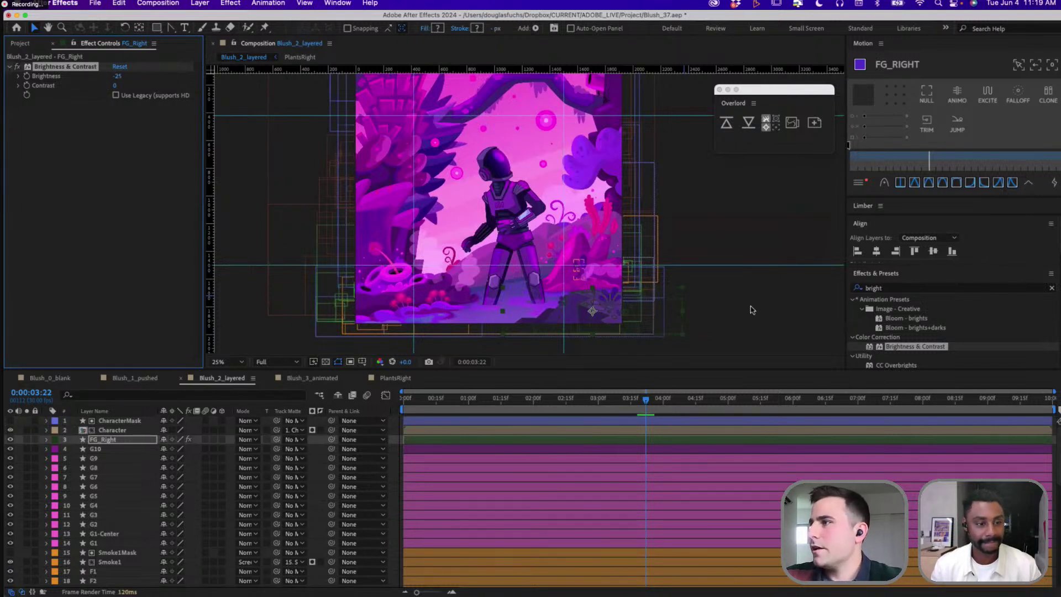
Set the Contrast of FG_Right's Brightness & Contrast effect to -5
{"action": "left_click", "coordinate": [655, 324]}
{"action": "key", "text": "period"}
{"action": "left_click_drag", "start_coordinate": [622, 324], "coordinate": [588, 201]}
{"action": "key", "text": "v"}
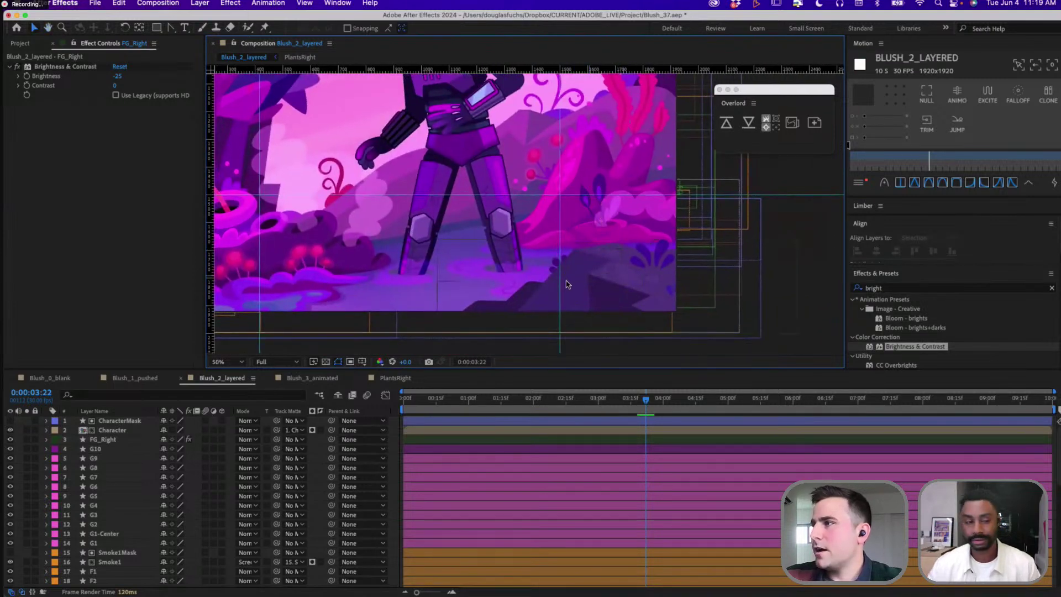
{"action": "left_click", "coordinate": [115, 86]}
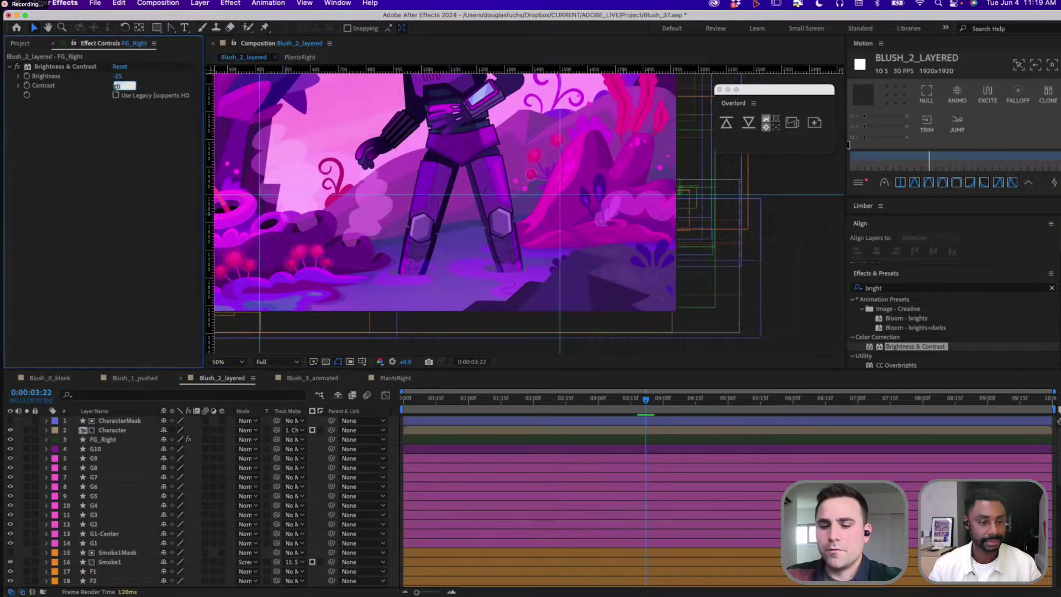
{"action": "key", "text": "Return"}
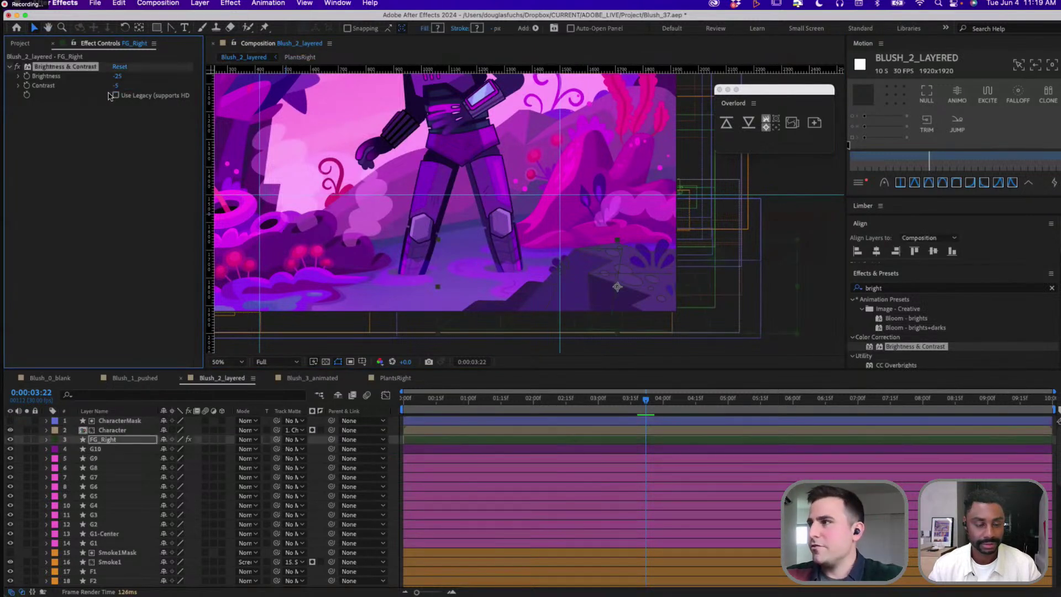
{"action": "left_click", "coordinate": [714, 357]}
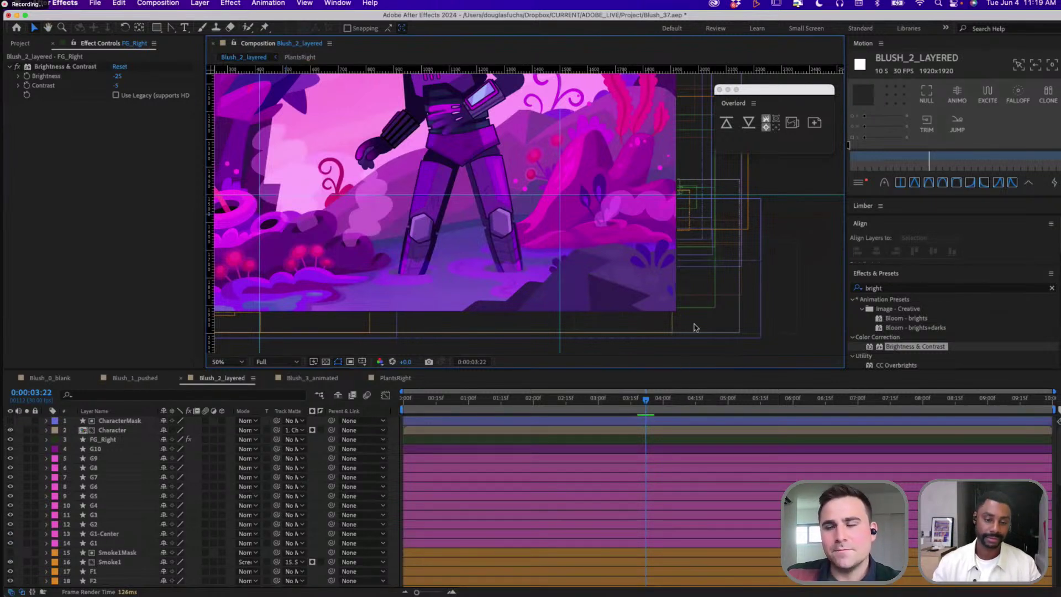
Apply the Gaussian Blur effect to the FG_Right layer with a Blurriness of 25
{"action": "left_click", "coordinate": [905, 289]}
{"action": "type", "text": "gau"}
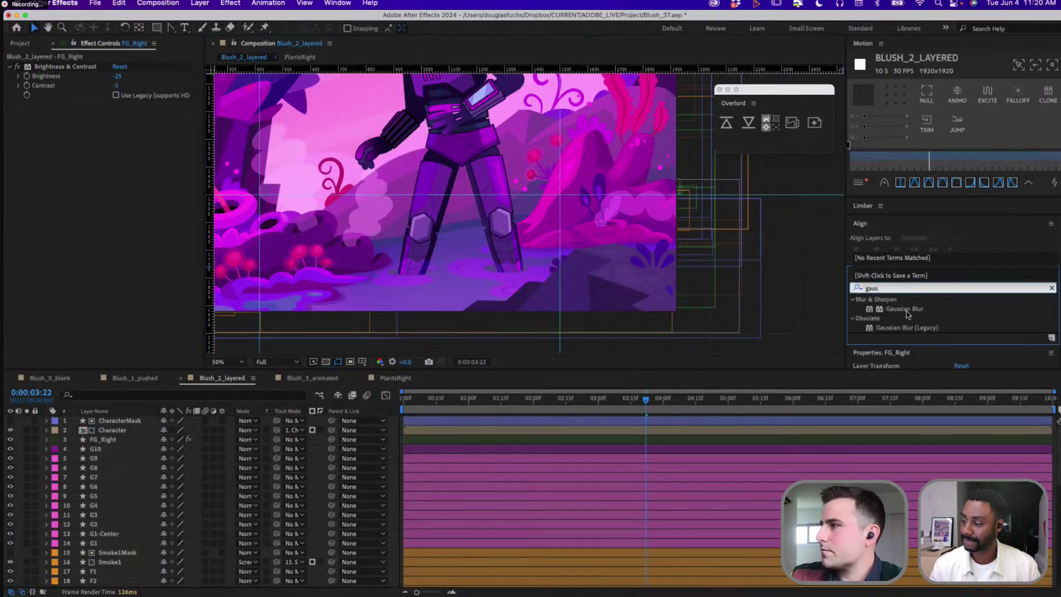
{"action": "type", "text": "s"}
{"action": "left_click_drag", "start_coordinate": [907, 314], "coordinate": [121, 442]}
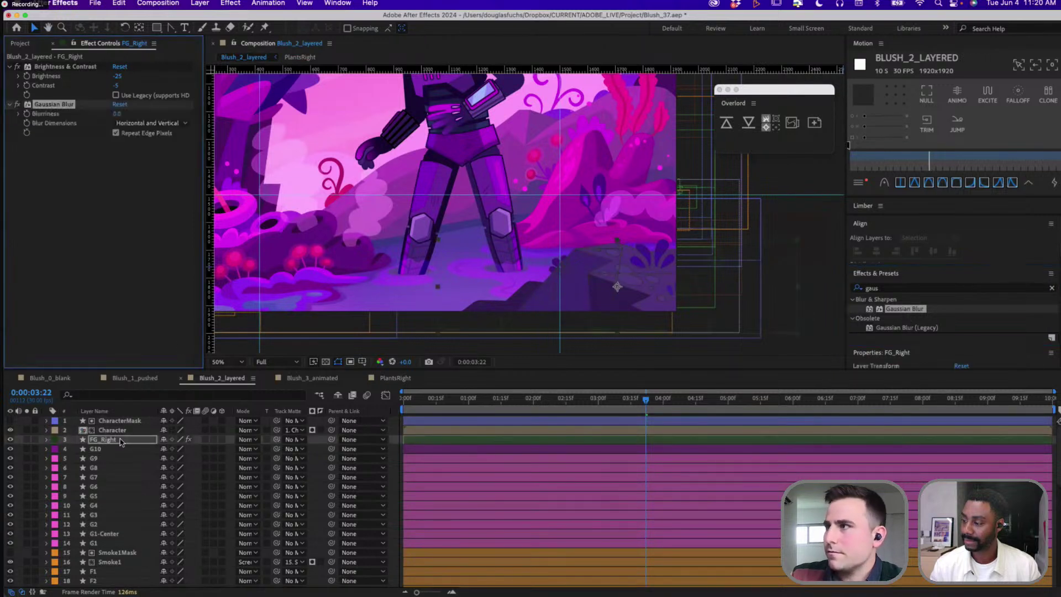
{"action": "left_click", "coordinate": [117, 114]}
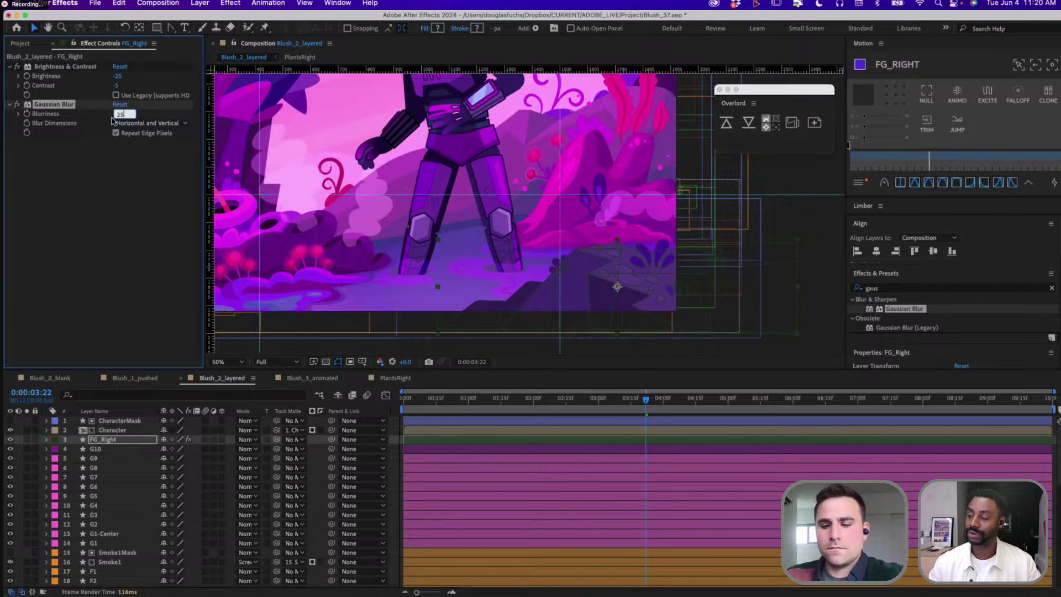
{"action": "key", "text": "Return"}
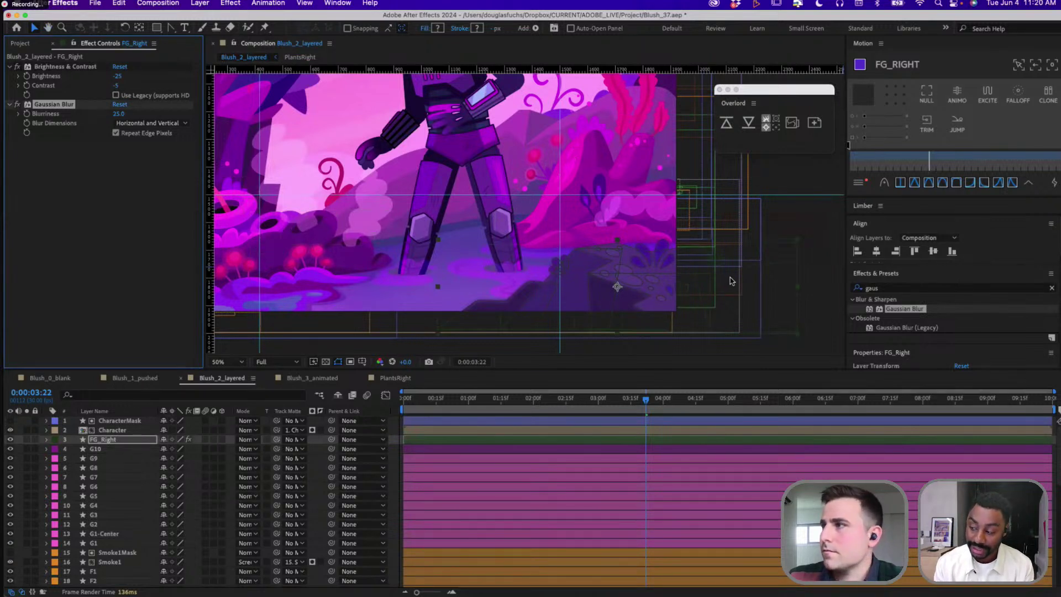
{"action": "left_click", "coordinate": [701, 287]}
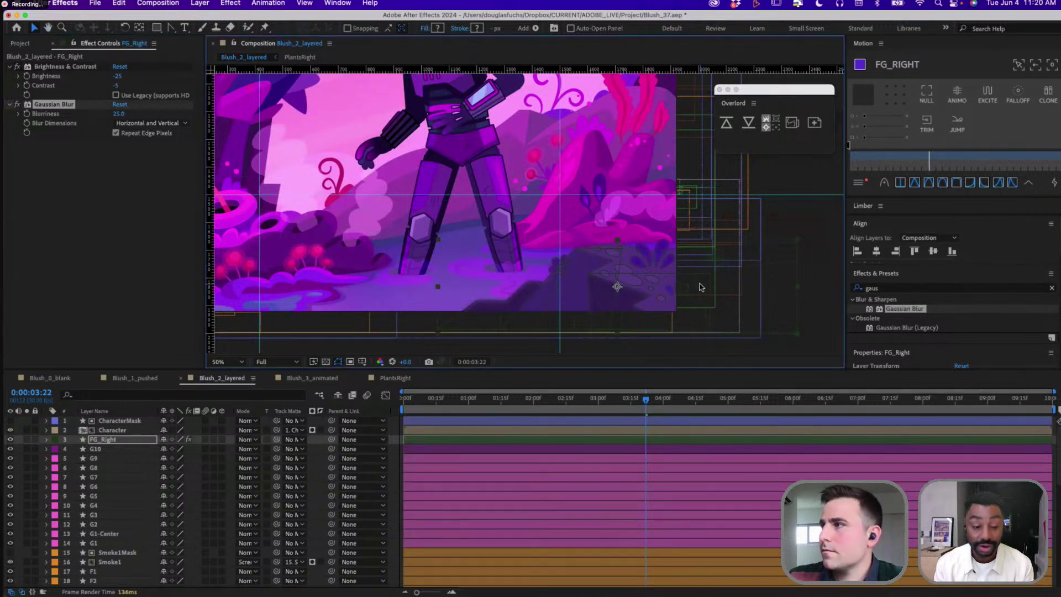
Set FG_Right's Gaussian Blur Blurriness to 15 and inspect the softened foreground rock
{"action": "left_click", "coordinate": [118, 113]}
{"action": "type", "text": "15"}
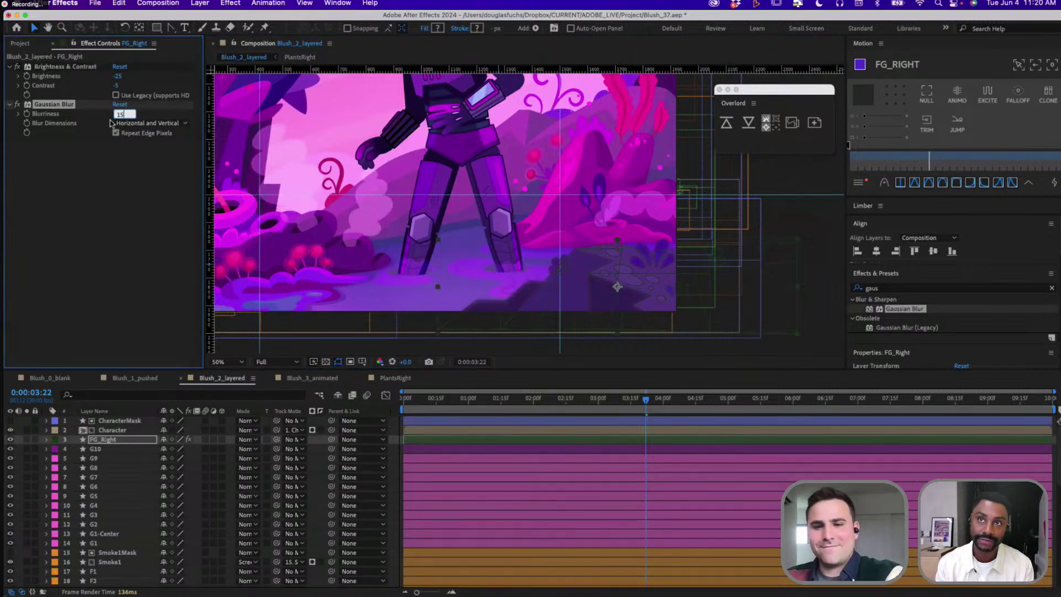
{"action": "key", "text": "Return"}
{"action": "left_click", "coordinate": [772, 309]}
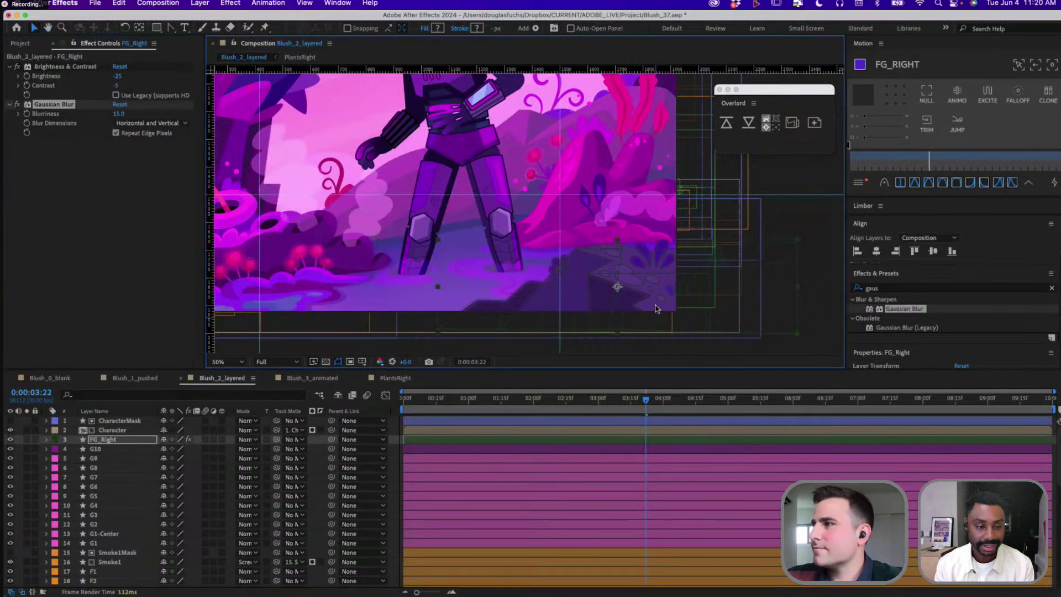
{"action": "left_click", "coordinate": [758, 342]}
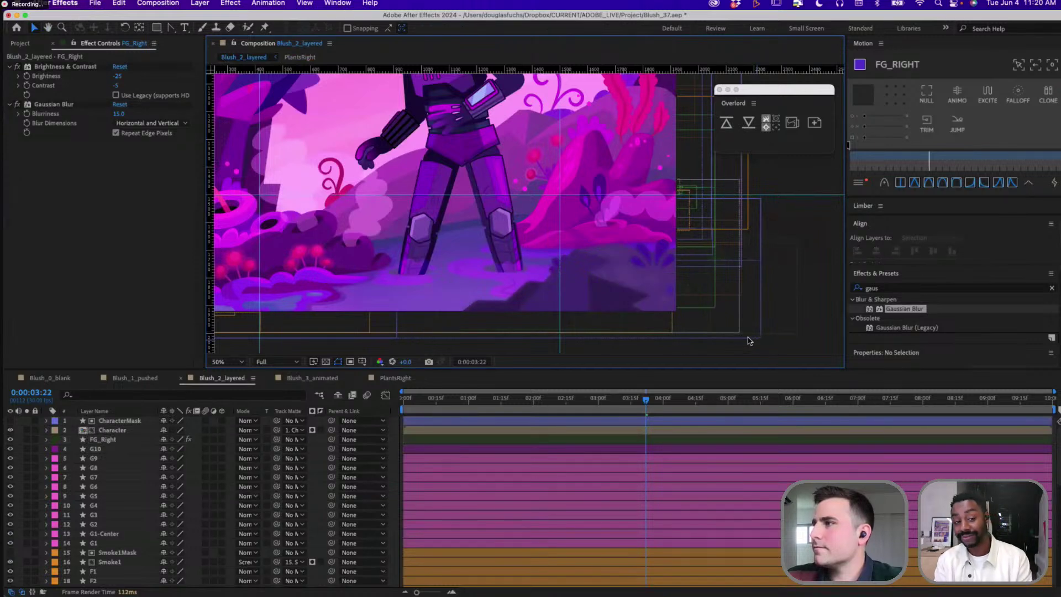
{"action": "key", "text": "comma"}
{"action": "left_click_drag", "start_coordinate": [652, 208], "coordinate": [664, 259]}
{"action": "key", "text": "period"}
{"action": "left_click_drag", "start_coordinate": [748, 249], "coordinate": [743, 172]}
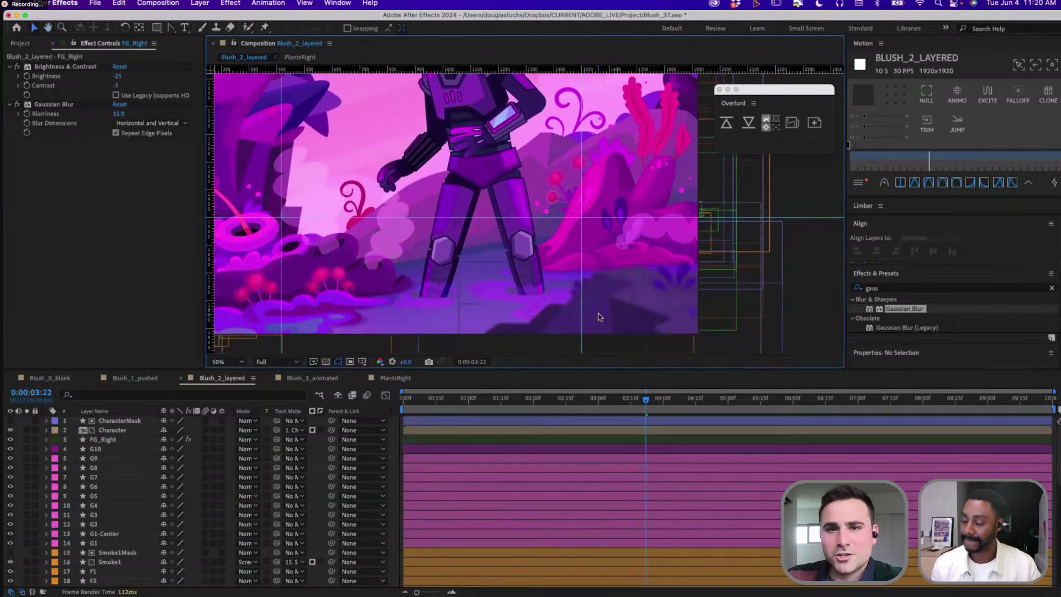
Set FG_Right's Gaussian Blur Blurriness to 10 and check the foreground against the whole scene
{"action": "left_click", "coordinate": [625, 322]}
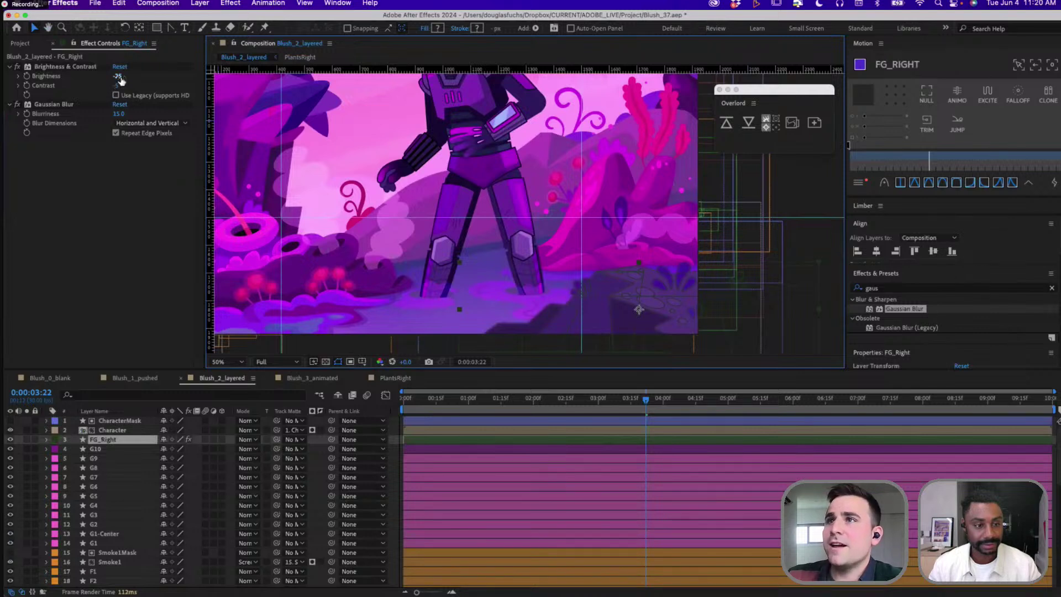
{"action": "left_click", "coordinate": [118, 113]}
{"action": "type", "text": "1"}
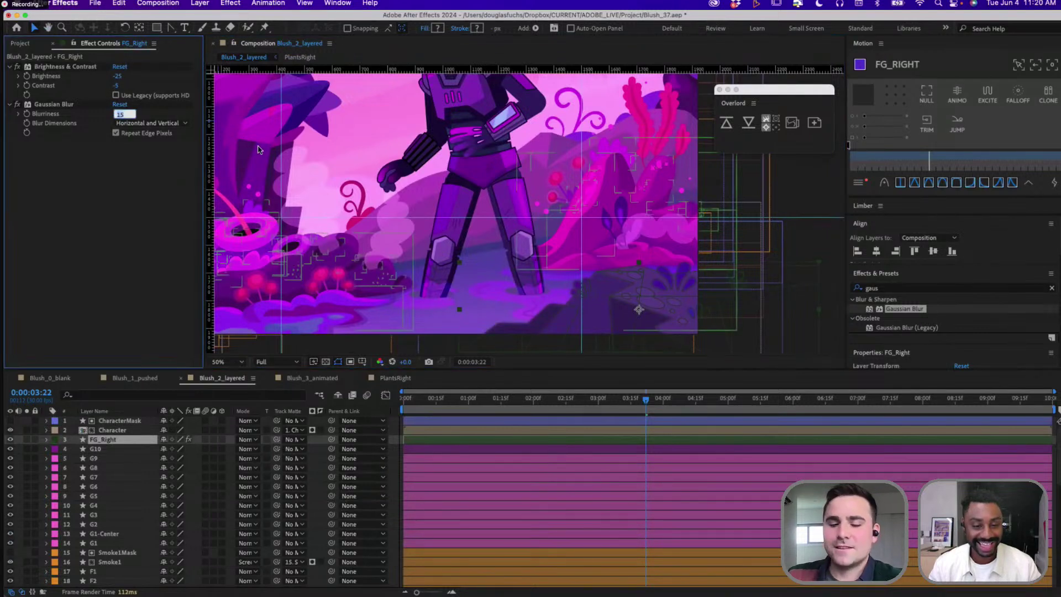
{"action": "type", "text": "0"}
{"action": "key", "text": "Return"}
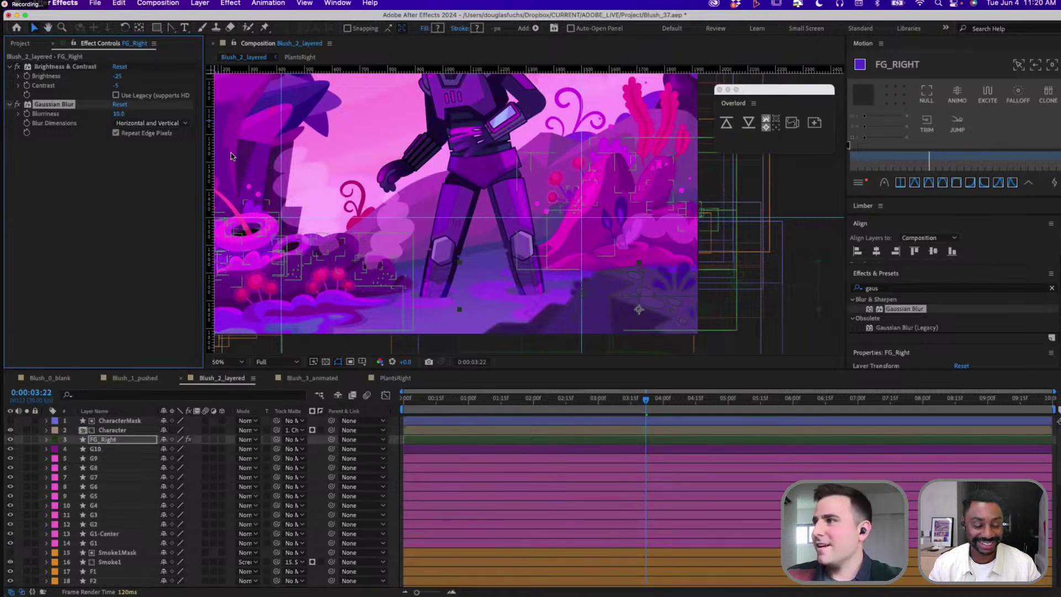
{"action": "left_click", "coordinate": [779, 305]}
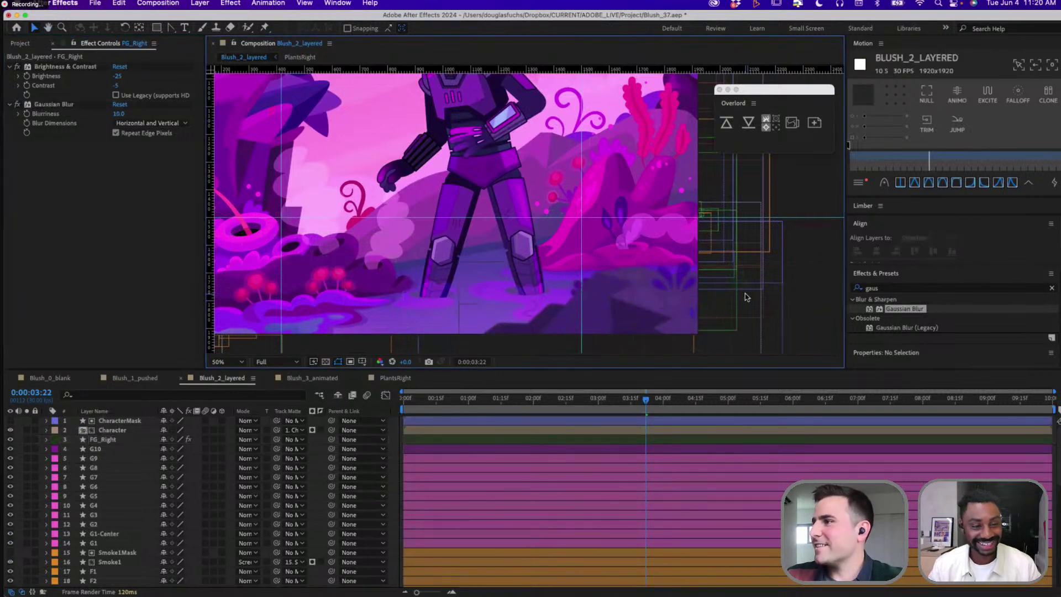
{"action": "scroll", "coordinate": [745, 297], "scroll_direction": "up", "scroll_amount": 3}
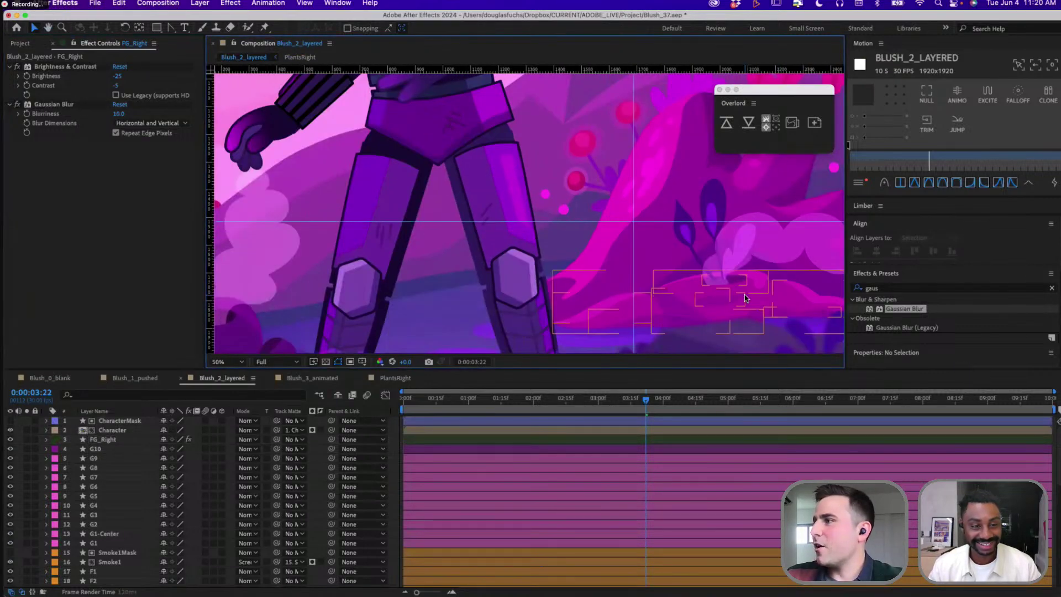
{"action": "scroll", "coordinate": [734, 294], "scroll_direction": "down", "scroll_amount": 3}
{"action": "left_click_drag", "start_coordinate": [678, 221], "coordinate": [714, 286]}
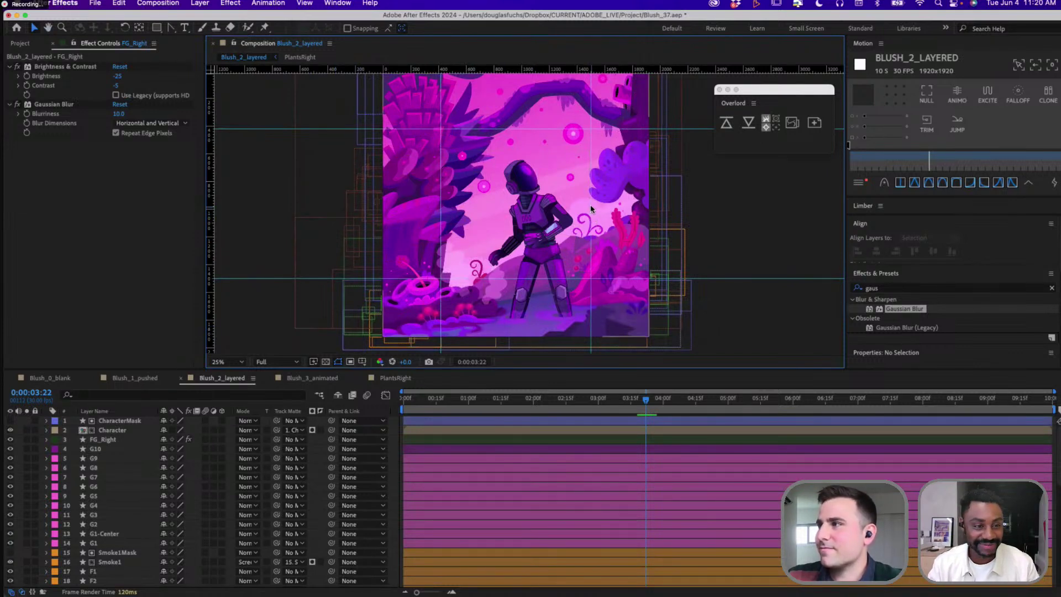
Apply Gaussian Blur to the Mist layer and set its Blurriness to 25
{"action": "scroll", "coordinate": [109, 530], "scroll_direction": "down", "scroll_amount": 5}
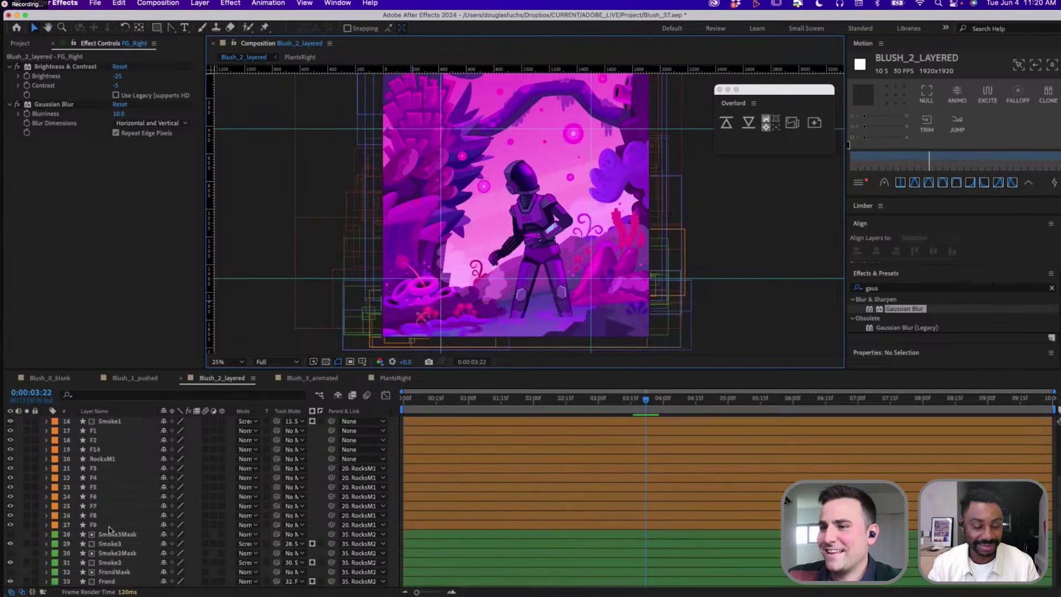
{"action": "scroll", "coordinate": [109, 530], "scroll_direction": "down", "scroll_amount": 6}
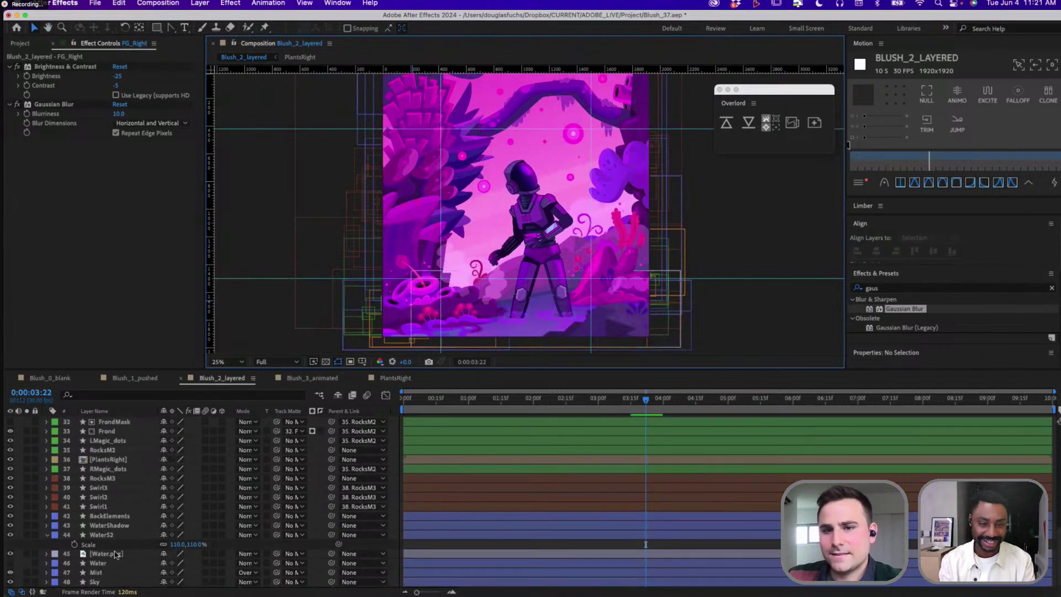
{"action": "left_click", "coordinate": [96, 574]}
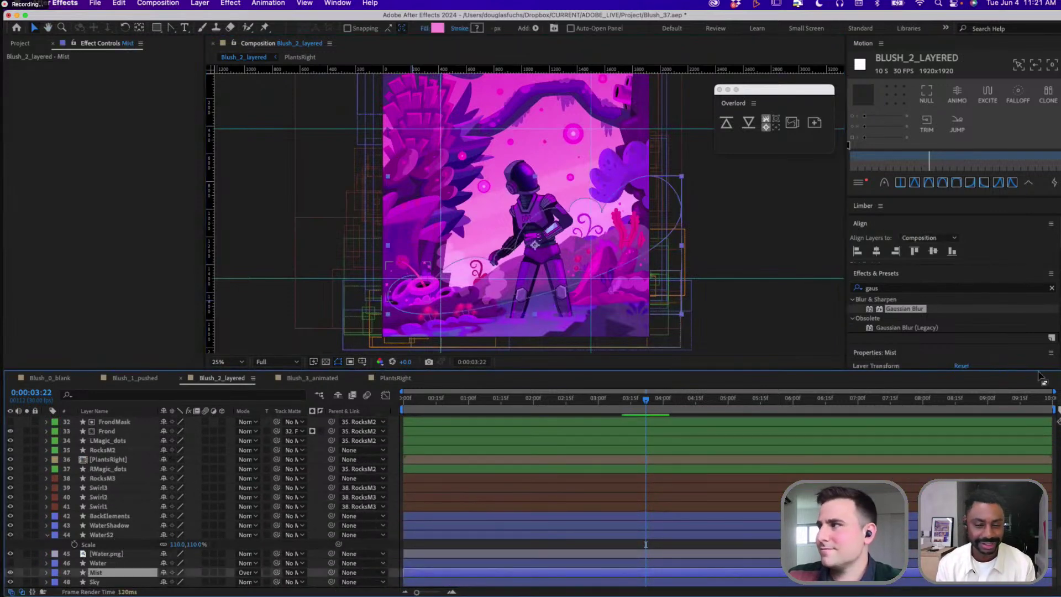
{"action": "left_click_drag", "start_coordinate": [891, 312], "coordinate": [99, 574]}
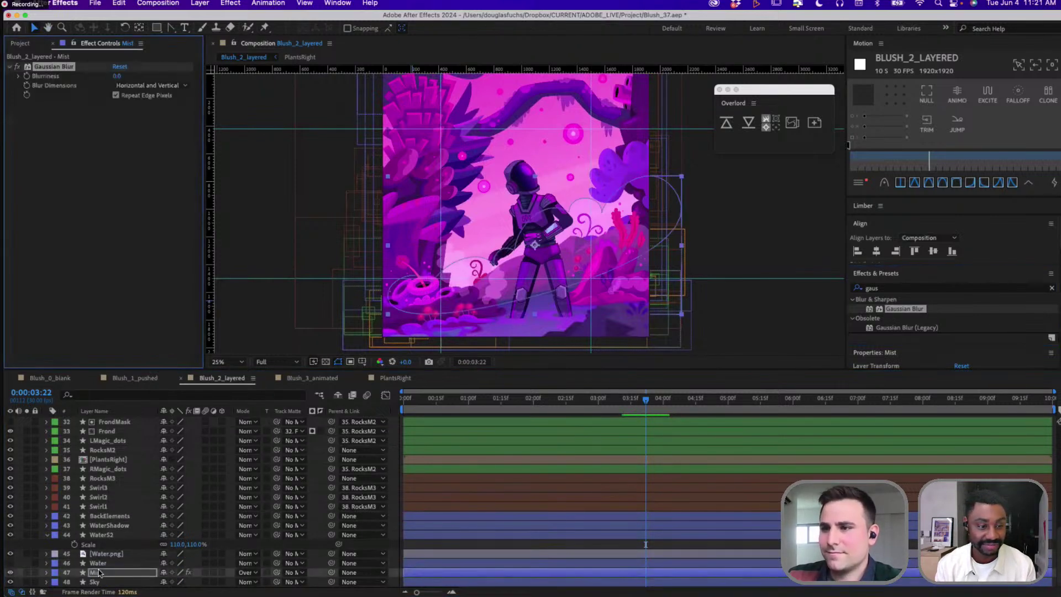
{"action": "left_click", "coordinate": [117, 78]}
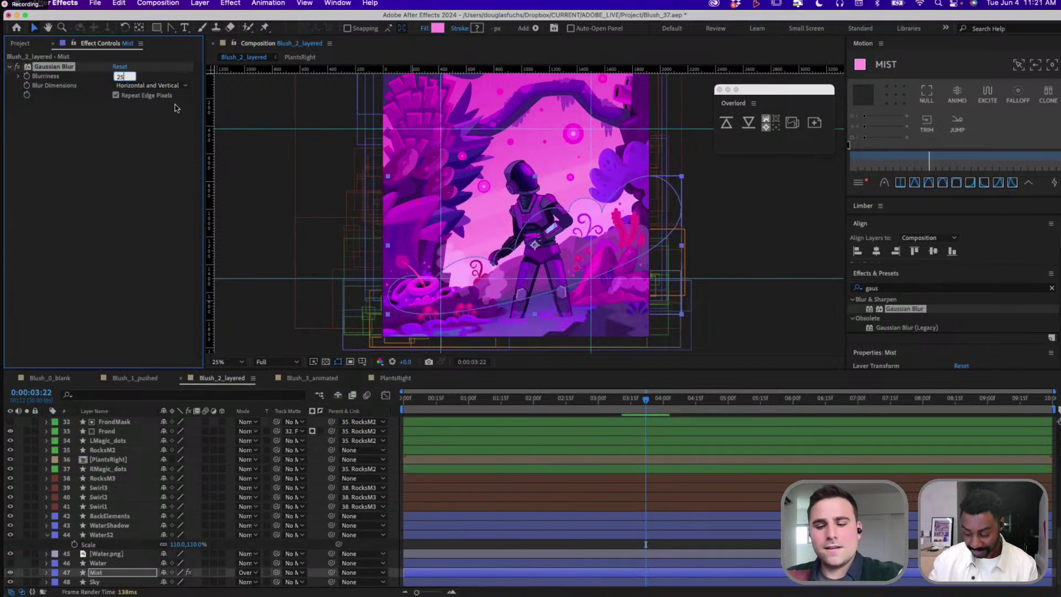
{"action": "type", "text": "25"}
{"action": "key", "text": "Return"}
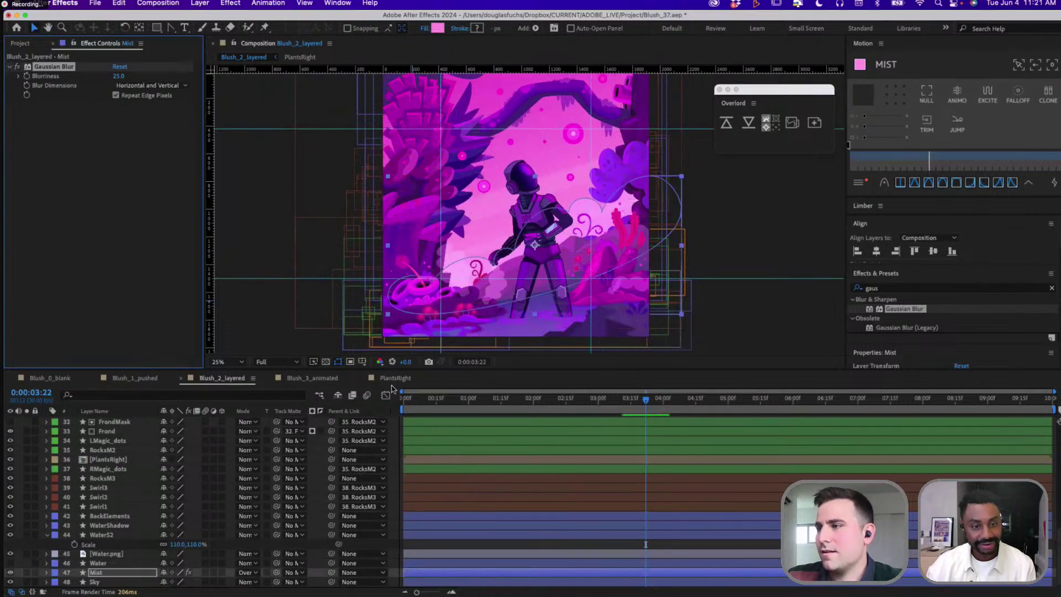
At 0:00:00:00, reveal the Mist layer's Position and move the mist down and to the left to about 891, 1340
{"action": "left_click", "coordinate": [404, 400]}
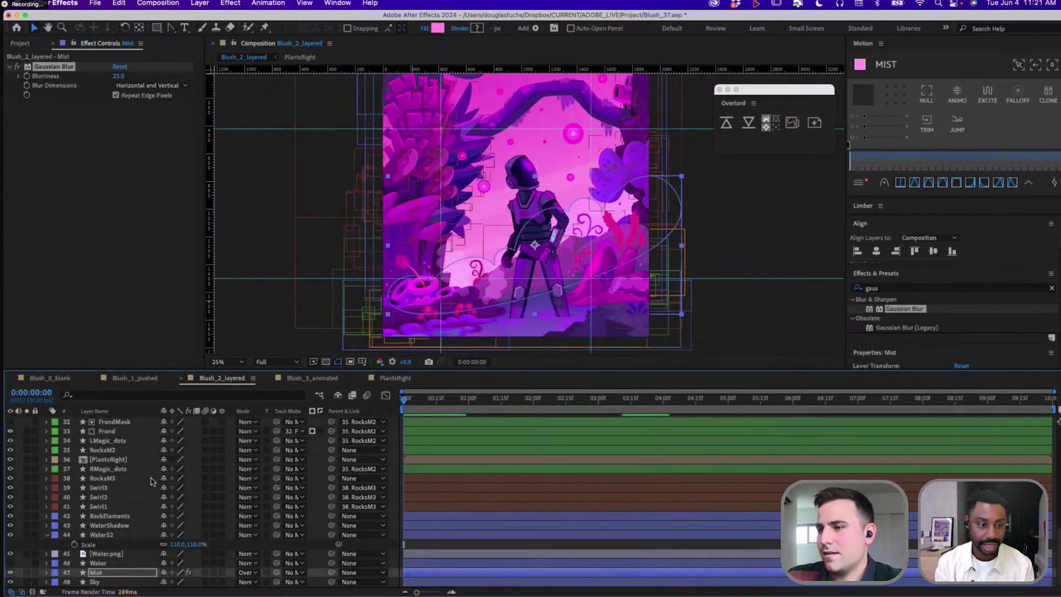
{"action": "key", "text": "p"}
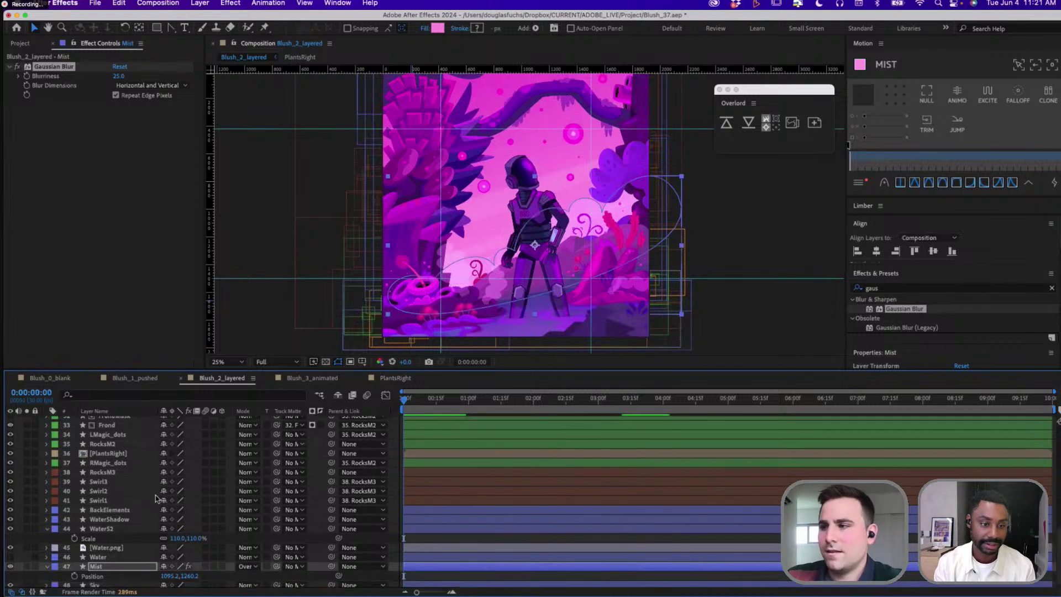
{"action": "left_click", "coordinate": [588, 213]}
{"action": "left_click_drag", "start_coordinate": [588, 213], "coordinate": [566, 222]}
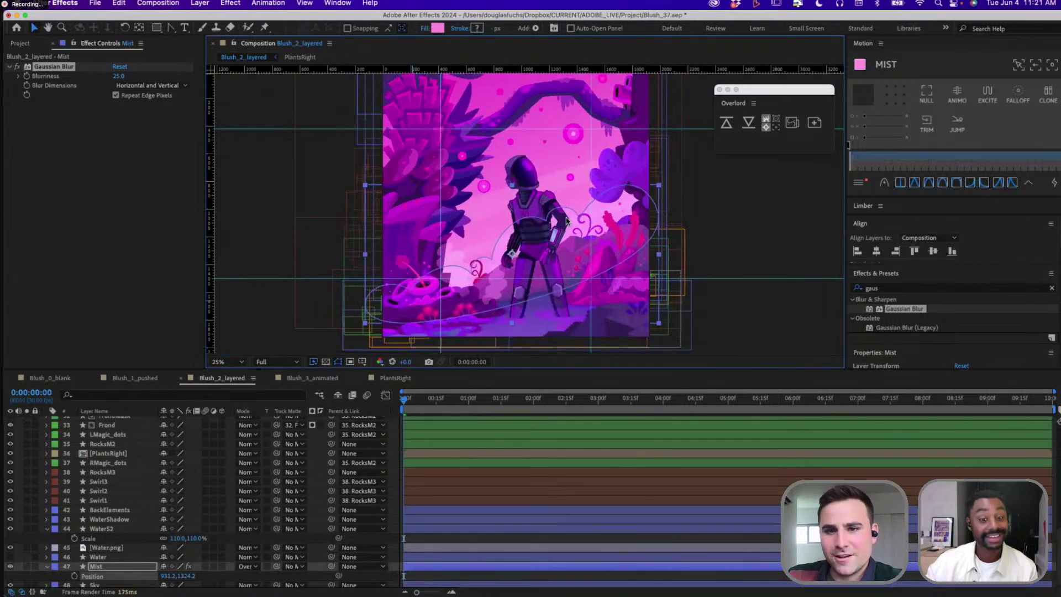
{"action": "left_click_drag", "start_coordinate": [569, 218], "coordinate": [548, 226]}
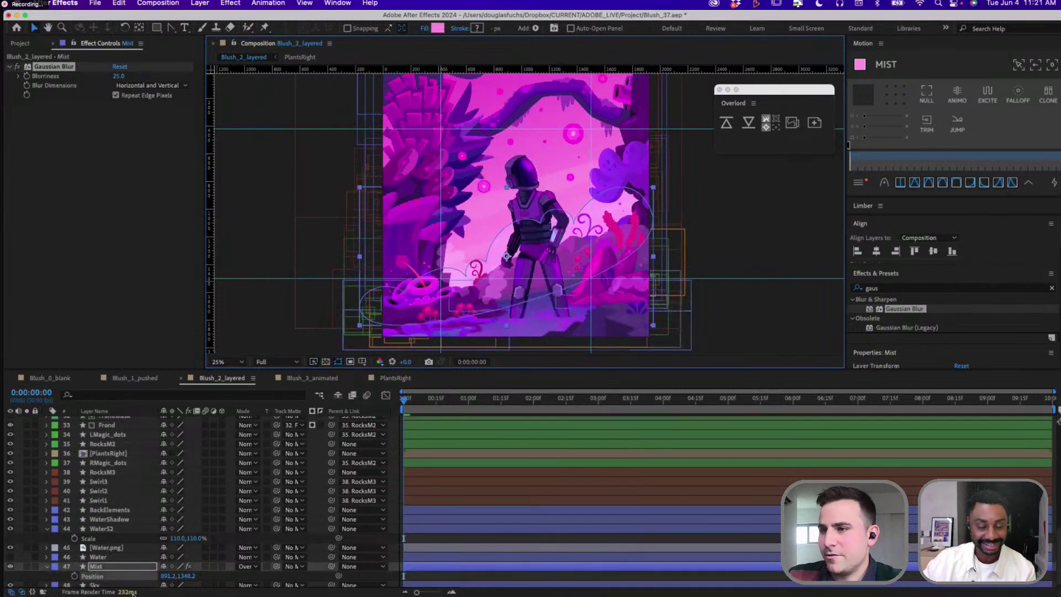
Start animating the Mist layer's Position and place its first keyframe at 0:00:01:00
{"action": "left_click", "coordinate": [74, 576]}
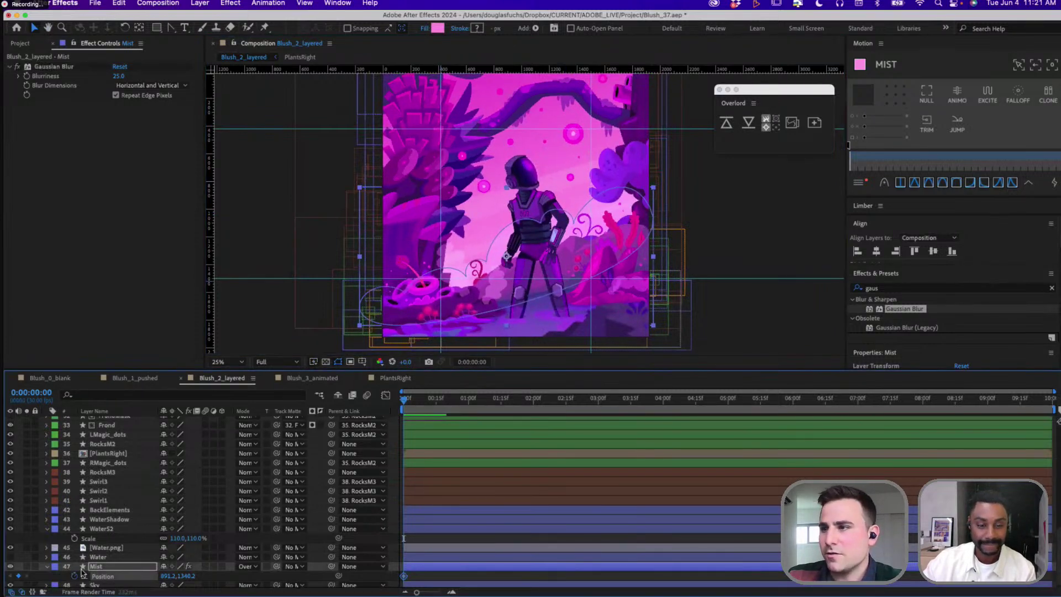
{"action": "left_click", "coordinate": [471, 400]}
{"action": "left_click_drag", "start_coordinate": [470, 402], "coordinate": [469, 402]}
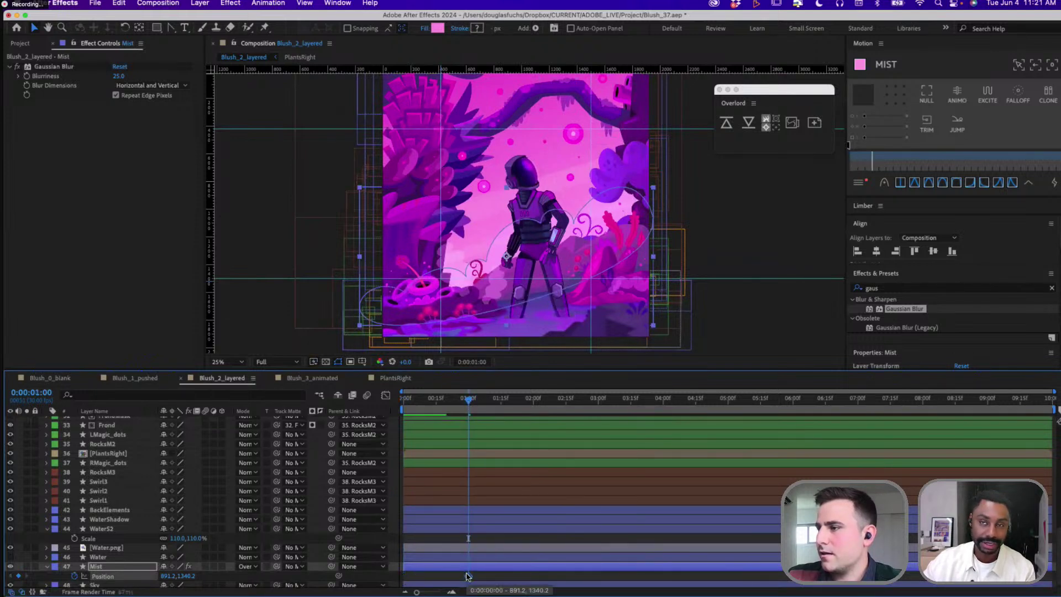
{"action": "key", "text": "alt+shift+p"}
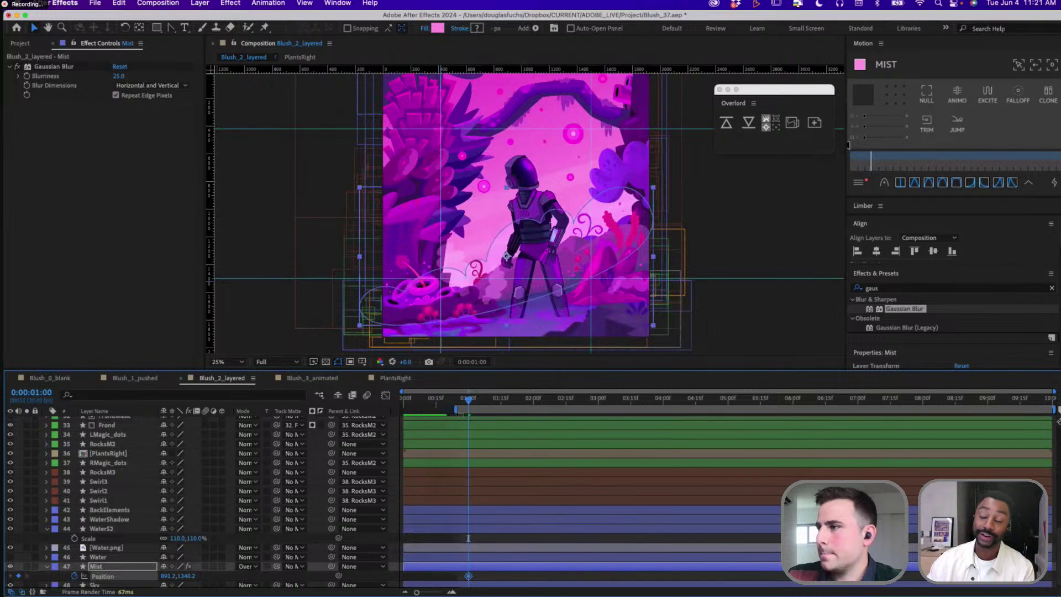
Set the work area from 0:00:01:00 to 0:00:06:00 and, at 0:00:06:00, move the mist up and to the right to about 1319, 1204
{"action": "left_click_drag", "start_coordinate": [468, 418], "coordinate": [793, 405]}
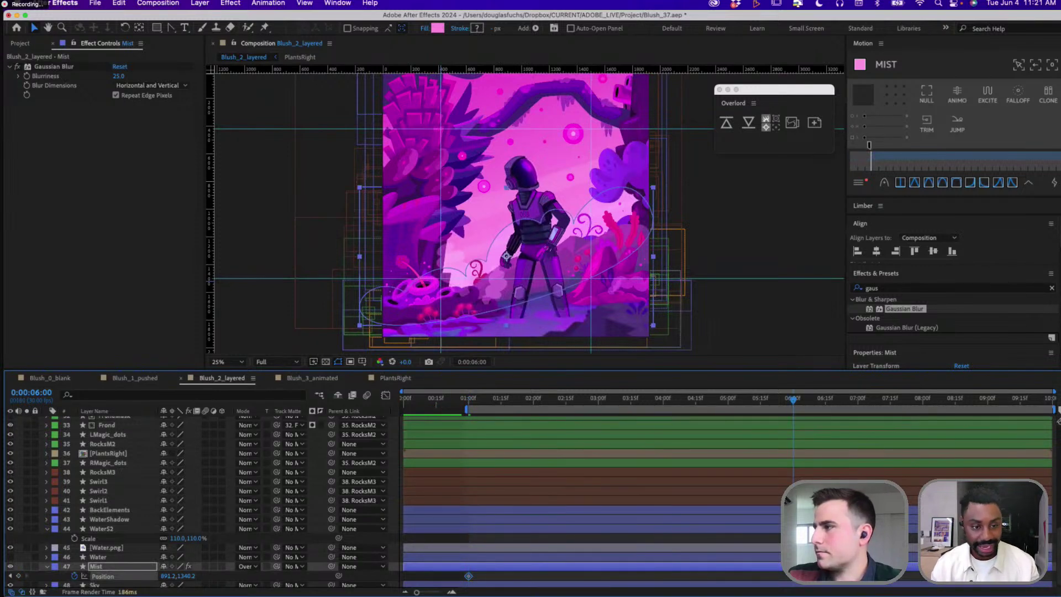
{"action": "left_click_drag", "start_coordinate": [1055, 410], "coordinate": [794, 410]}
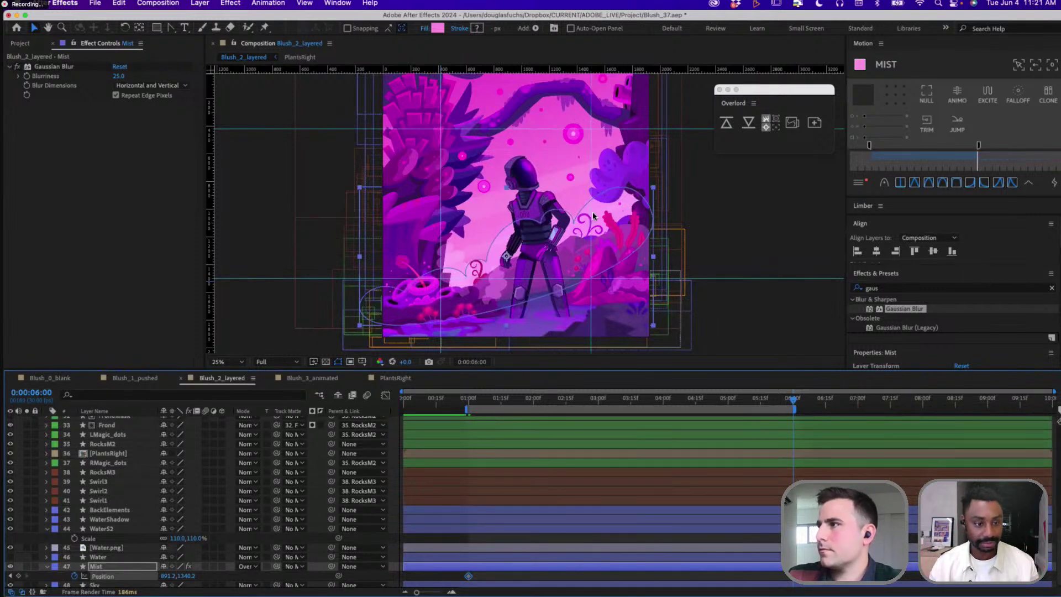
{"action": "left_click_drag", "start_coordinate": [597, 217], "coordinate": [653, 198]}
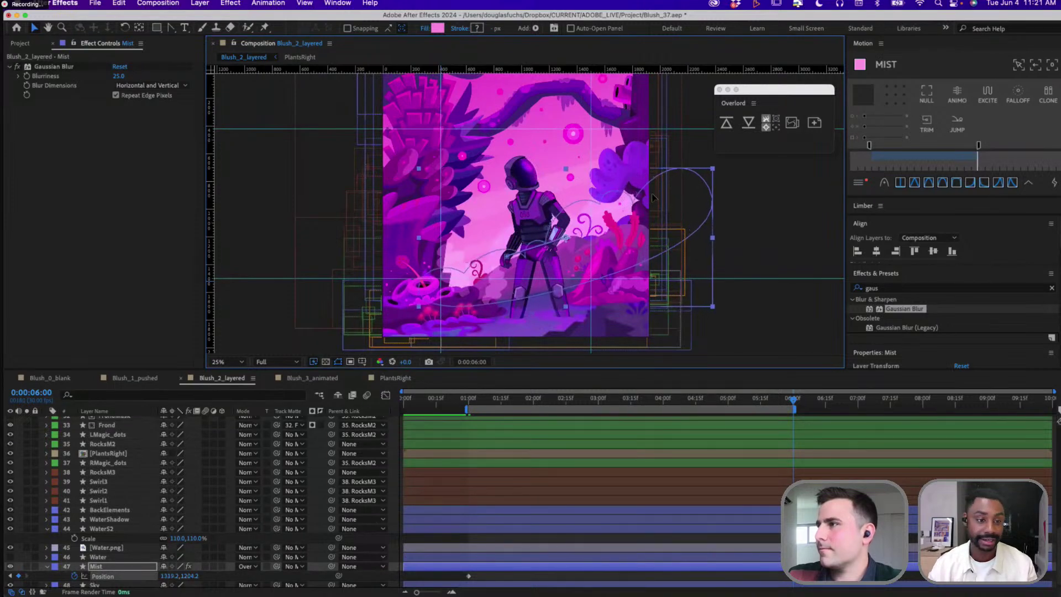
Preview the drifting mist within the work area, up close and in the whole scene
{"action": "left_click", "coordinate": [470, 406]}
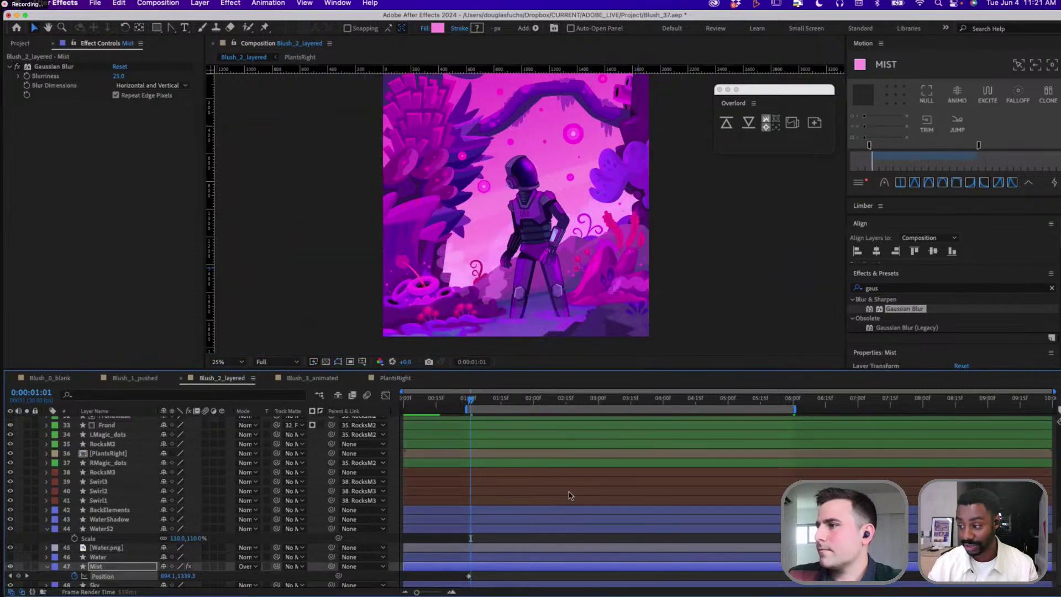
{"action": "key", "text": "space"}
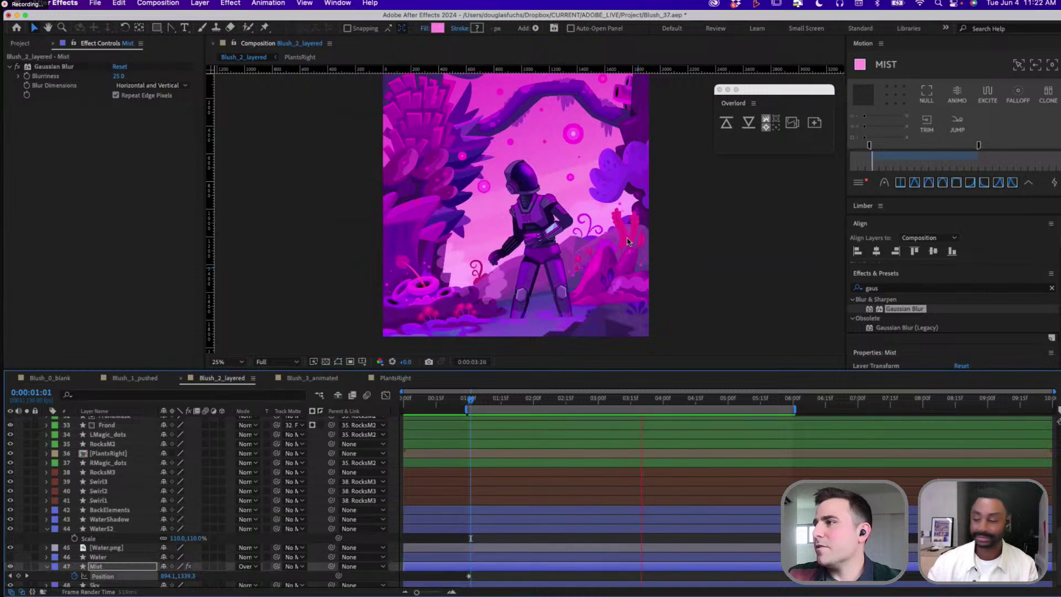
{"action": "key", "text": "period"}
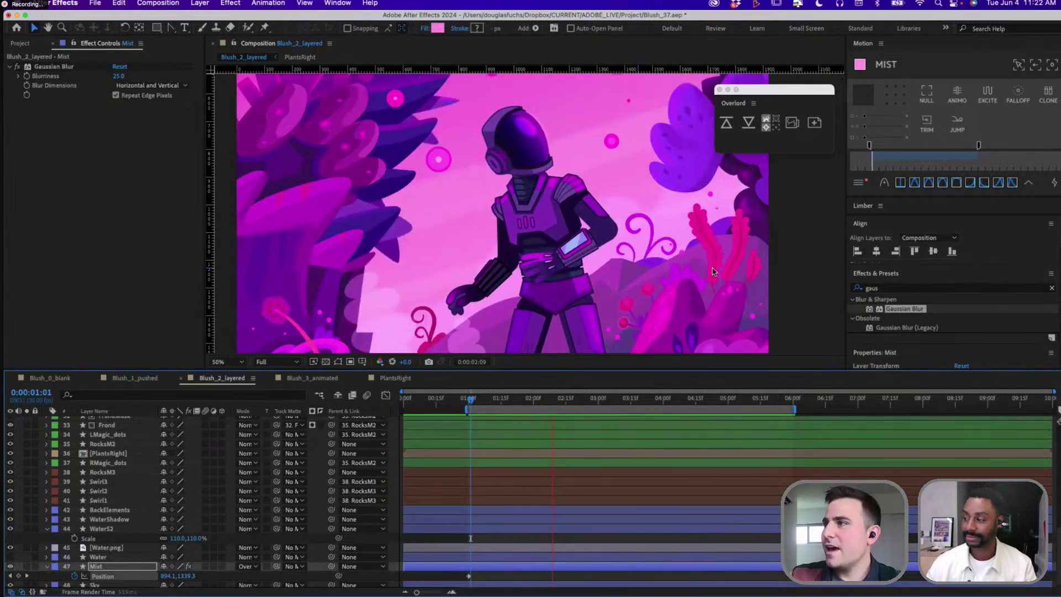
{"action": "key", "text": "comma"}
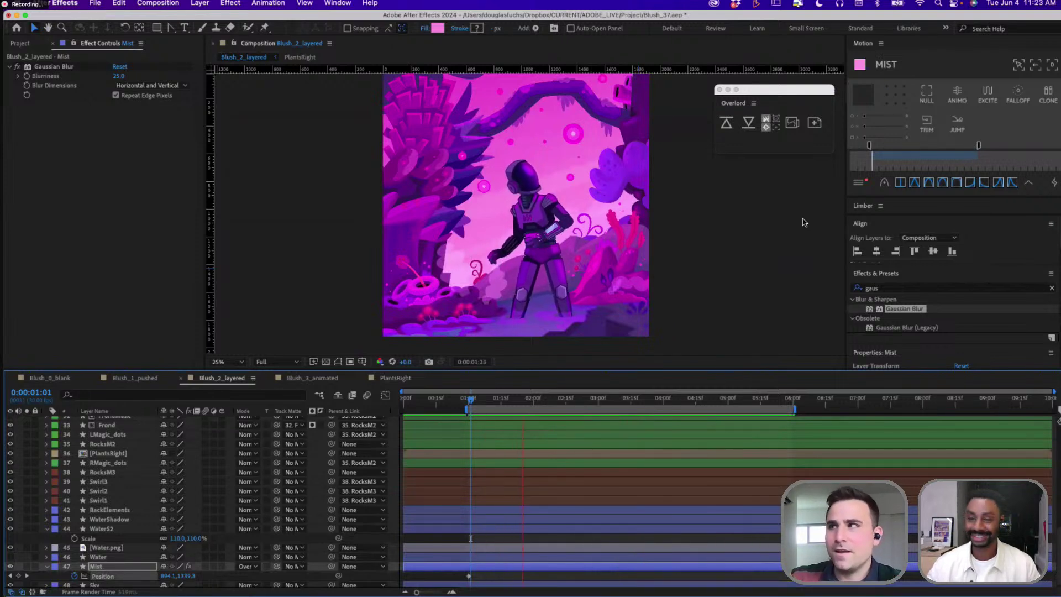
{"action": "key", "text": "space"}
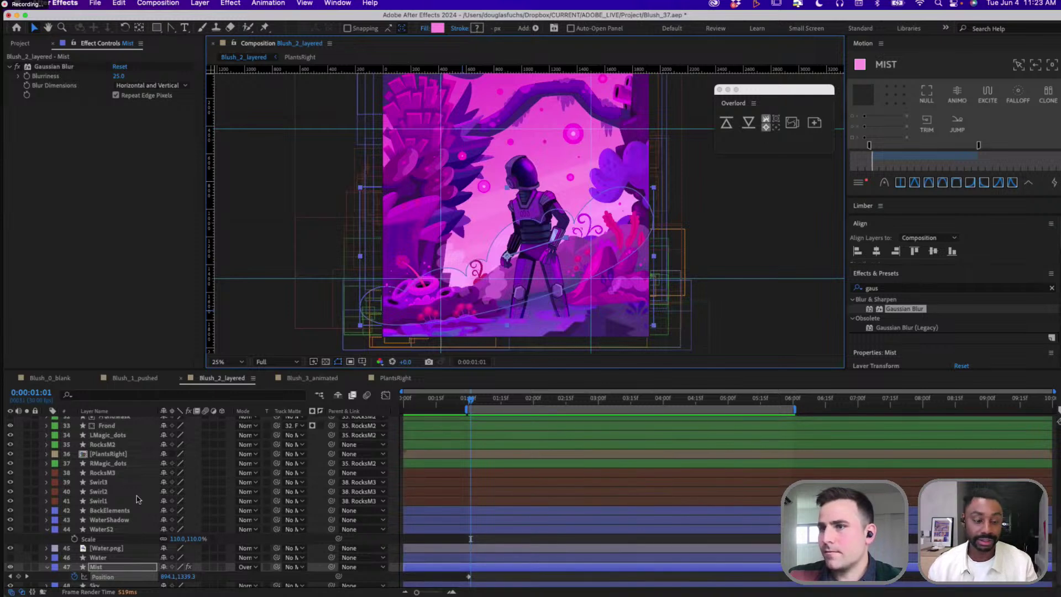
{"action": "scroll", "coordinate": [135, 496], "scroll_direction": "up", "scroll_amount": 4}
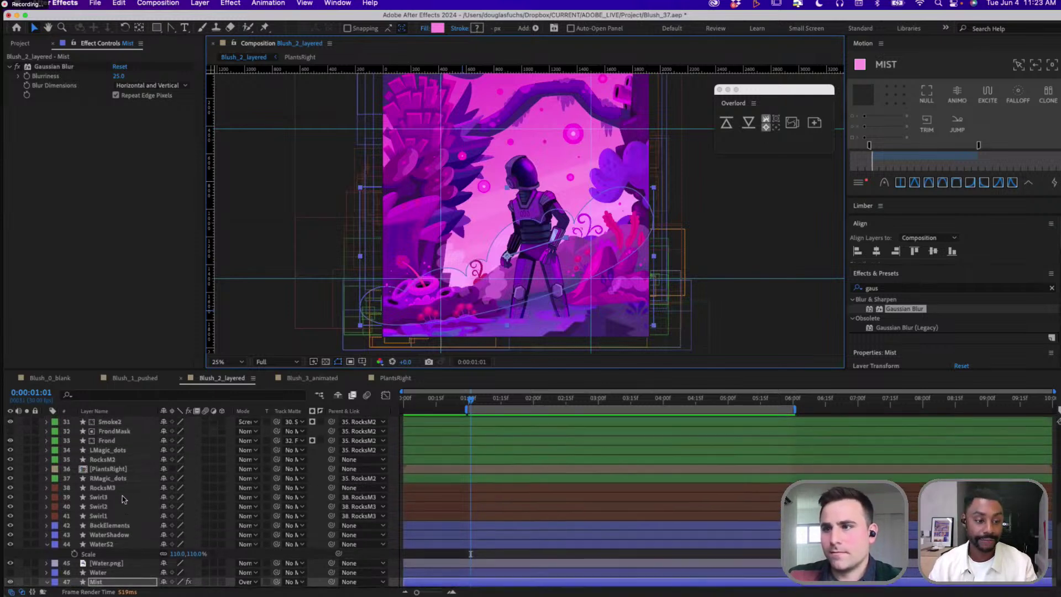
{"action": "scroll", "coordinate": [123, 498], "scroll_direction": "up", "scroll_amount": 5}
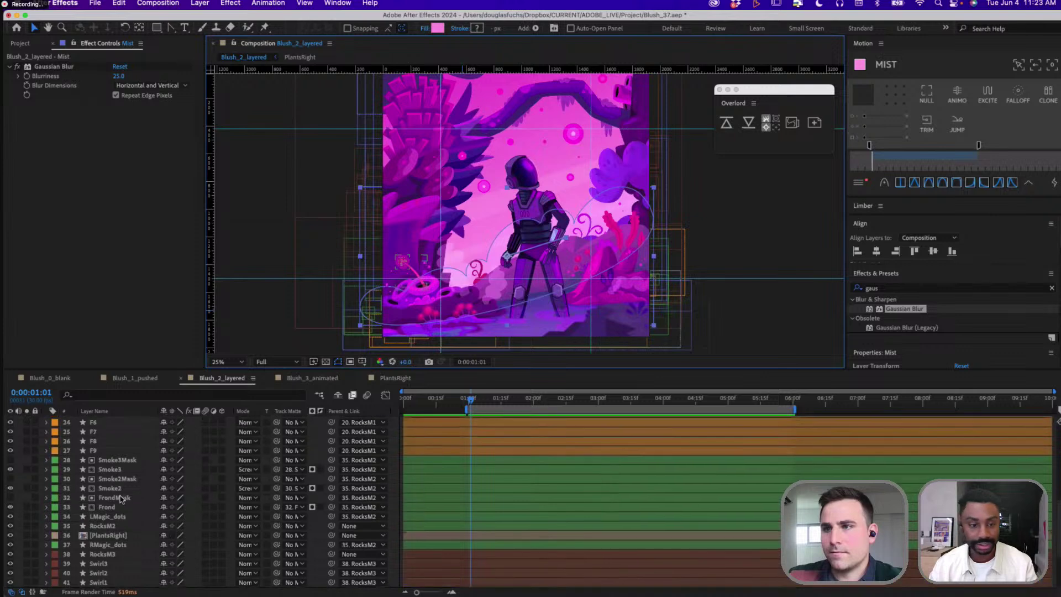
{"action": "scroll", "coordinate": [121, 499], "scroll_direction": "up", "scroll_amount": 4}
{"action": "left_click", "coordinate": [108, 473]}
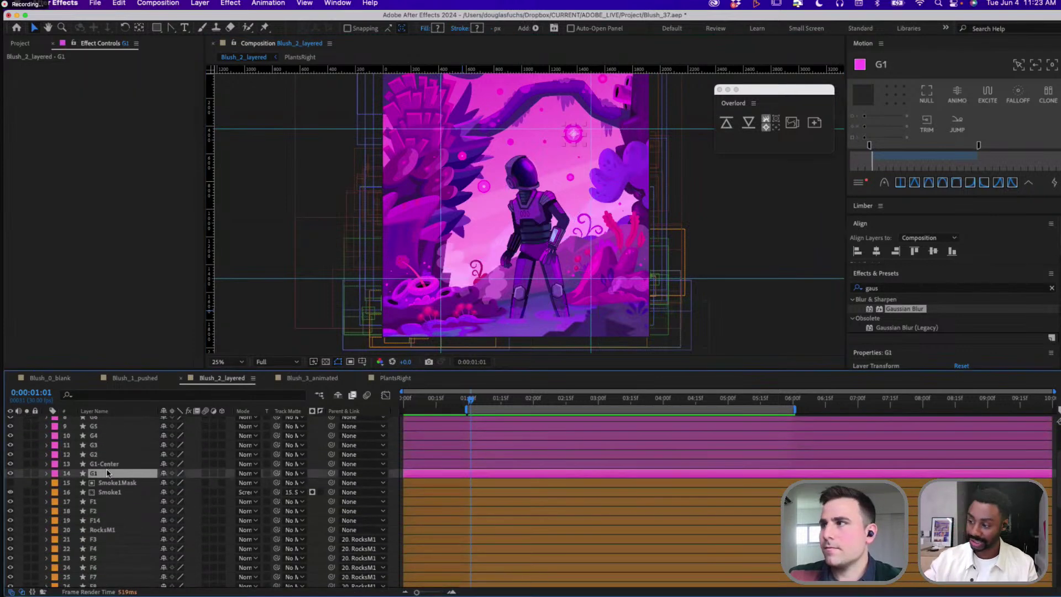
{"action": "left_click", "coordinate": [105, 464]}
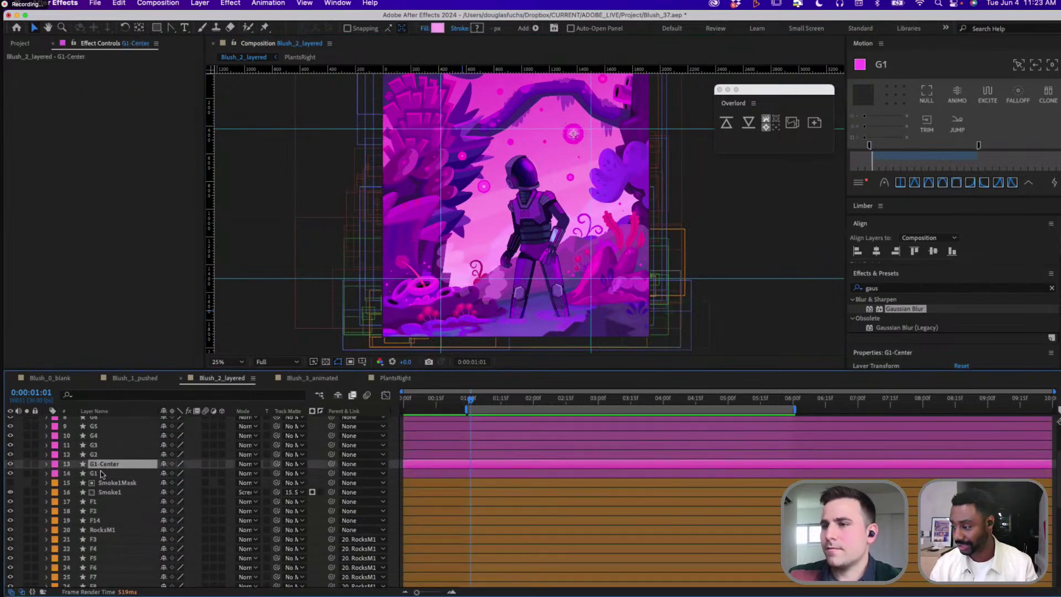
{"action": "left_click", "coordinate": [101, 474], "text": "shift"}
{"action": "right_click", "coordinate": [102, 474]}
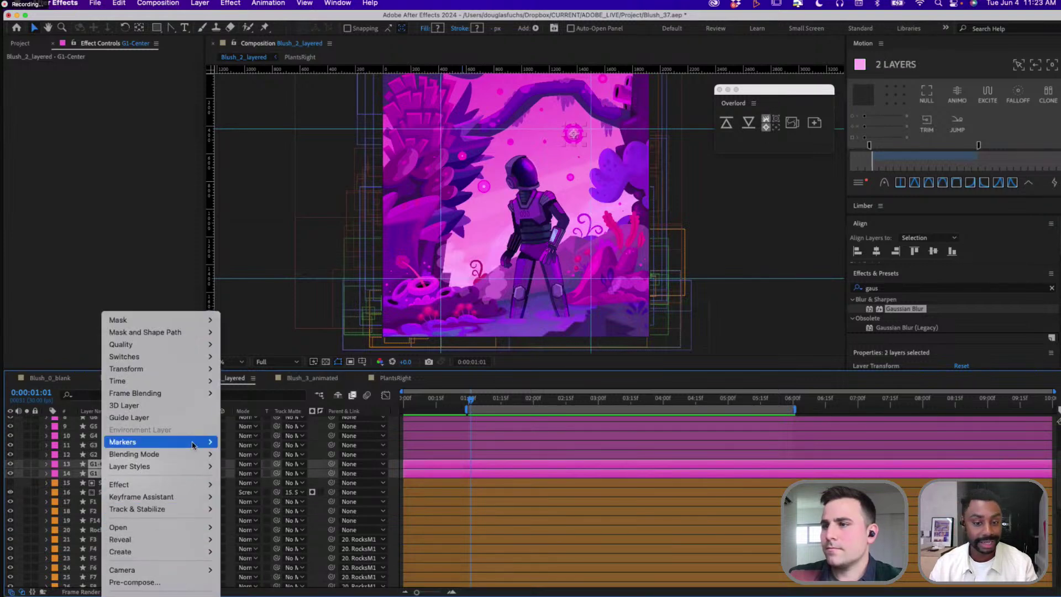
{"action": "mouse_move", "coordinate": [107, 470]}
{"action": "key", "text": "Escape"}
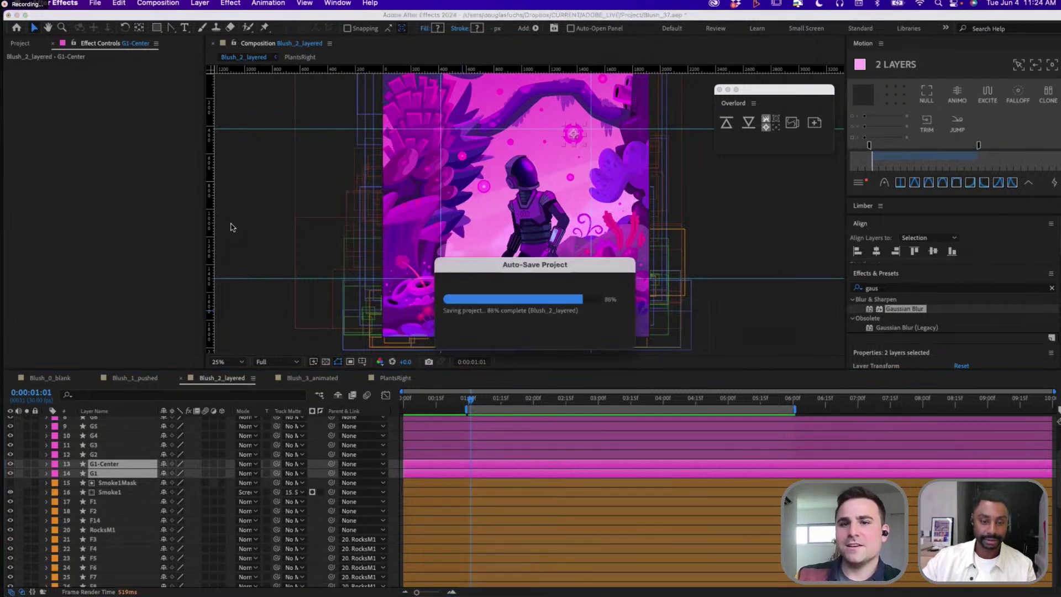
{"action": "left_click", "coordinate": [529, 200]}
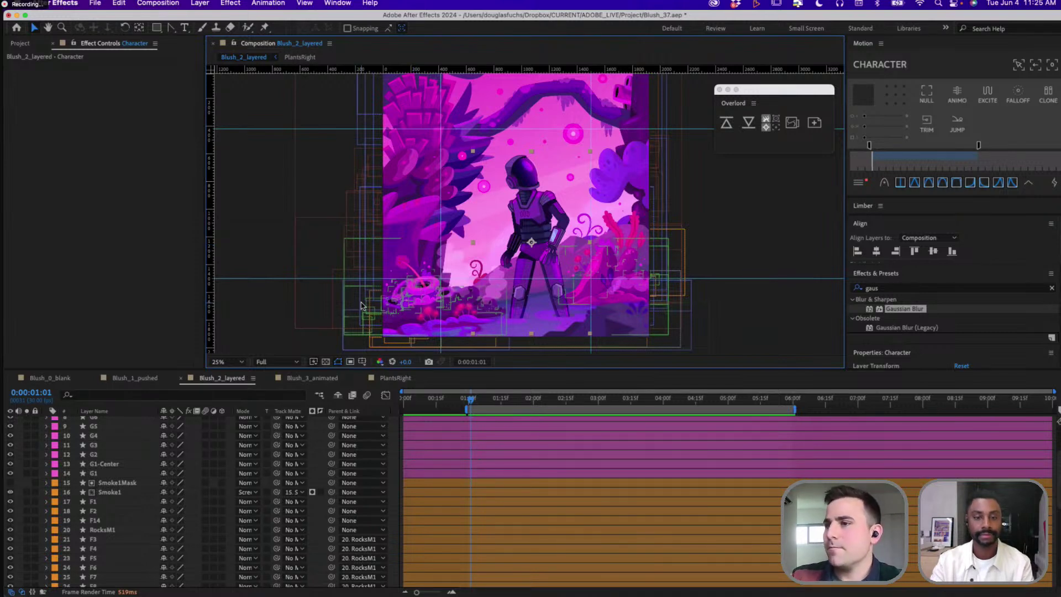
Pre-compose the G1-Center and G1 layers together into a composition named Orb1
{"action": "left_click", "coordinate": [101, 474]}
{"action": "left_click", "coordinate": [101, 466], "text": "shift"}
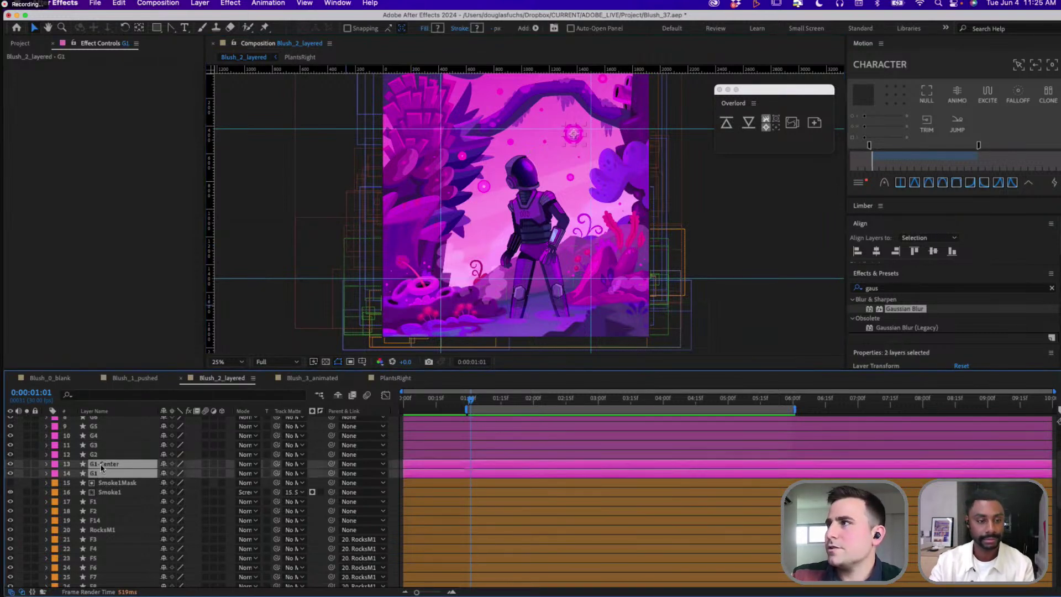
{"action": "right_click", "coordinate": [101, 468]}
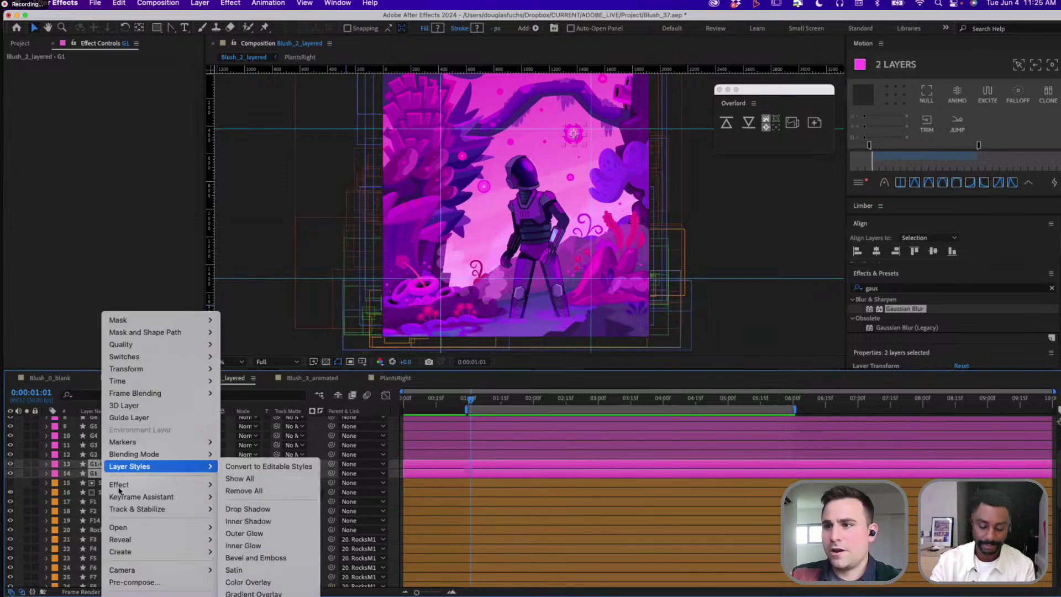
{"action": "left_click", "coordinate": [147, 585]}
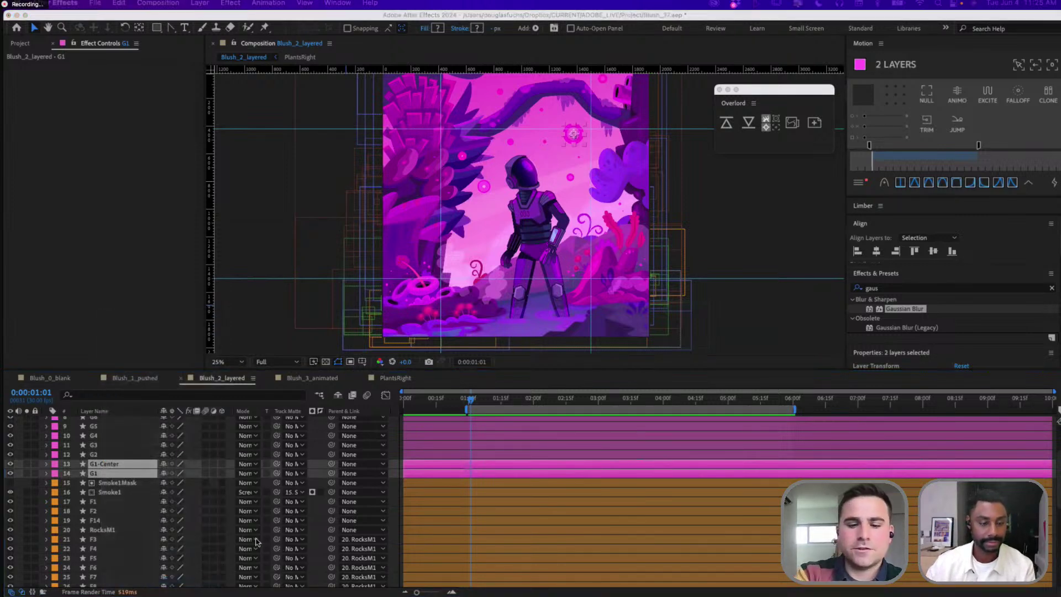
{"action": "left_click", "coordinate": [788, 501]}
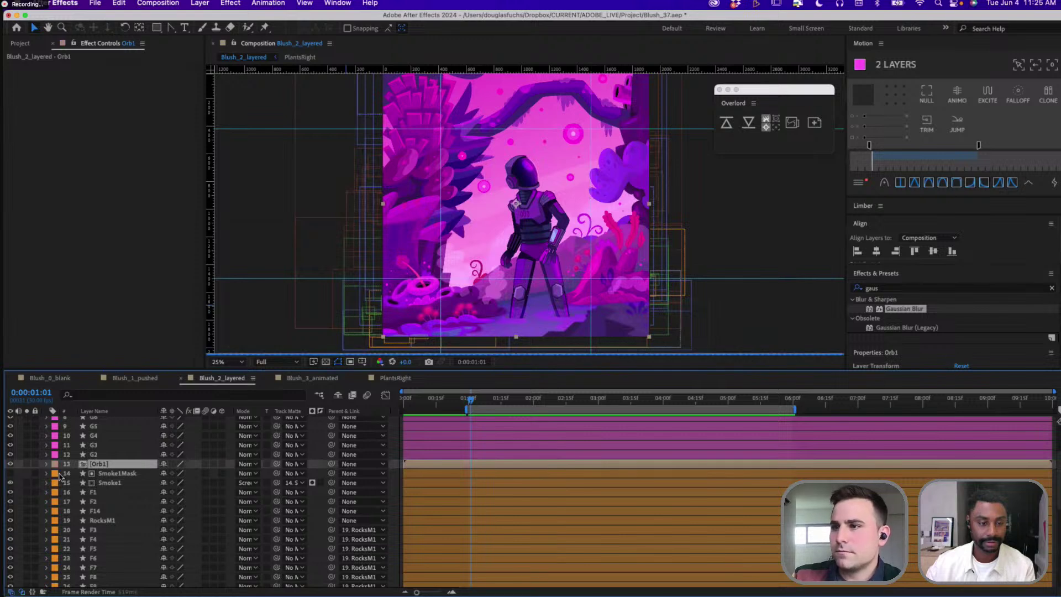
Open the Orb1 pre-composition and bring the glowing orb into close view
{"action": "left_click", "coordinate": [112, 464]}
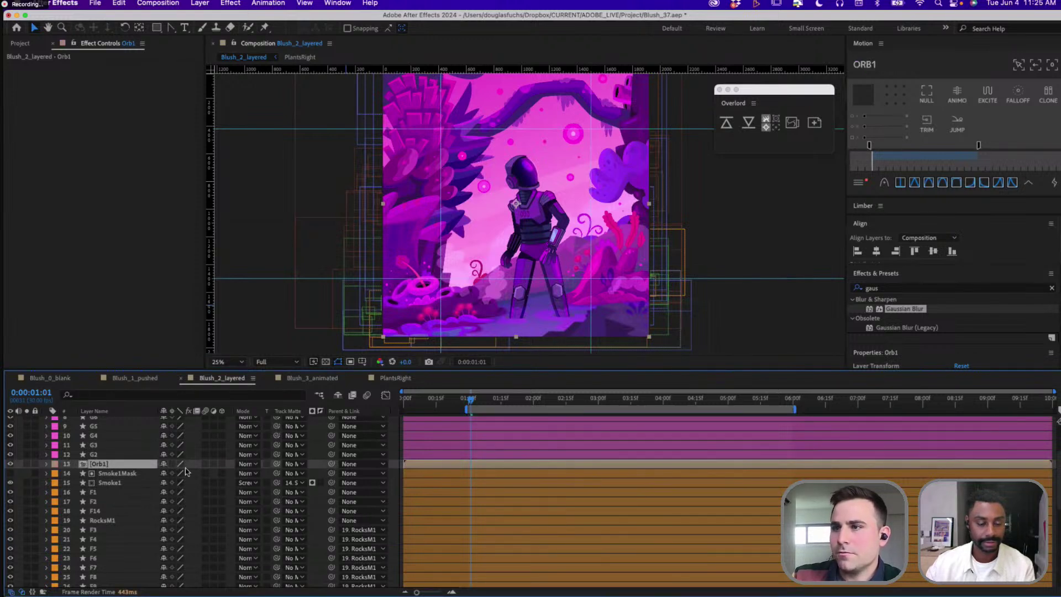
{"action": "double_click", "coordinate": [126, 467]}
{"action": "key", "text": "period"}
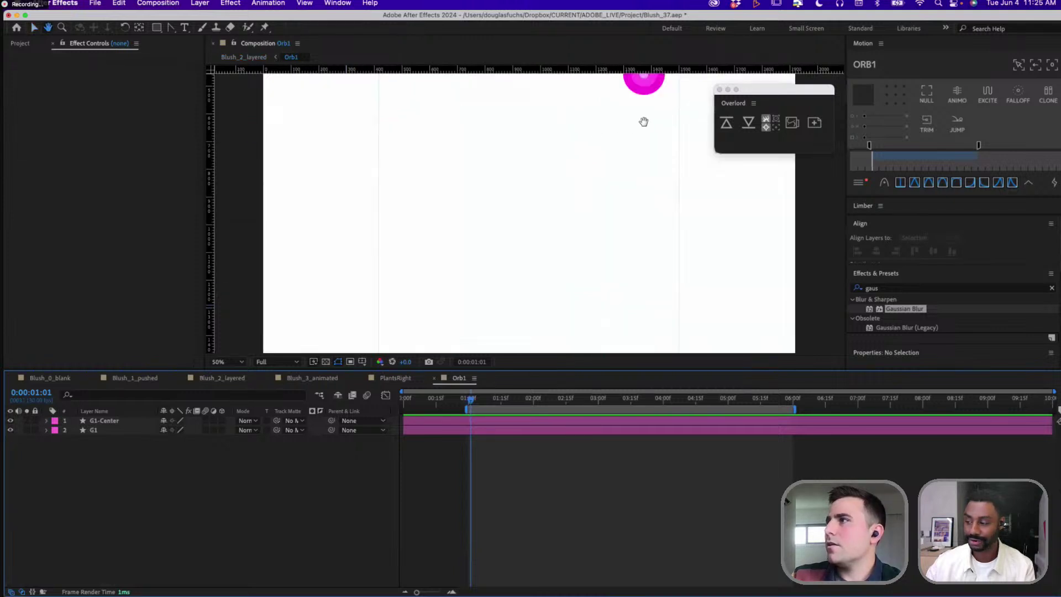
{"action": "left_click_drag", "start_coordinate": [644, 122], "coordinate": [566, 247]}
{"action": "key", "text": "period"}
{"action": "left_click_drag", "start_coordinate": [663, 189], "coordinate": [562, 208]}
{"action": "key", "text": "period"}
At 0:00:00:26, set the G1 layer's Scale to 90% and start its keyframe animation
{"action": "left_click", "coordinate": [559, 206]}
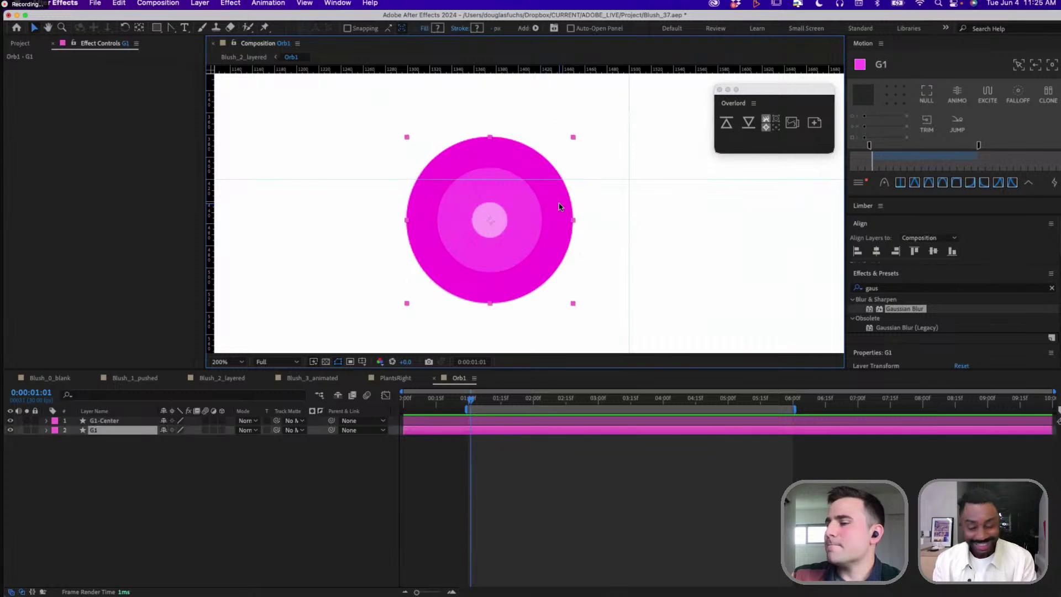
{"action": "key", "text": "s"}
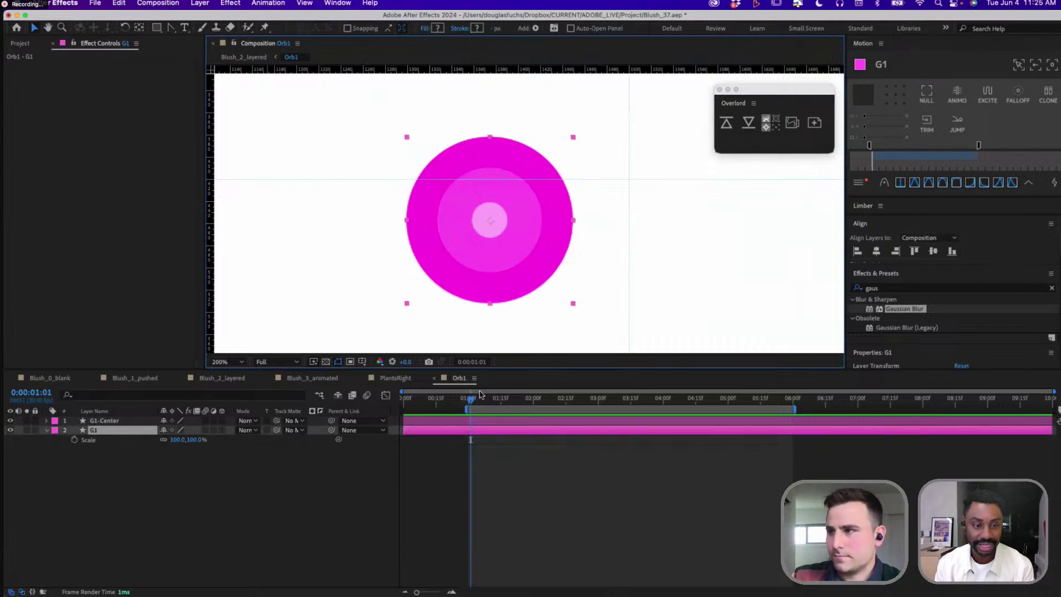
{"action": "left_click_drag", "start_coordinate": [480, 394], "coordinate": [460, 399]}
{"action": "left_click", "coordinate": [179, 440]}
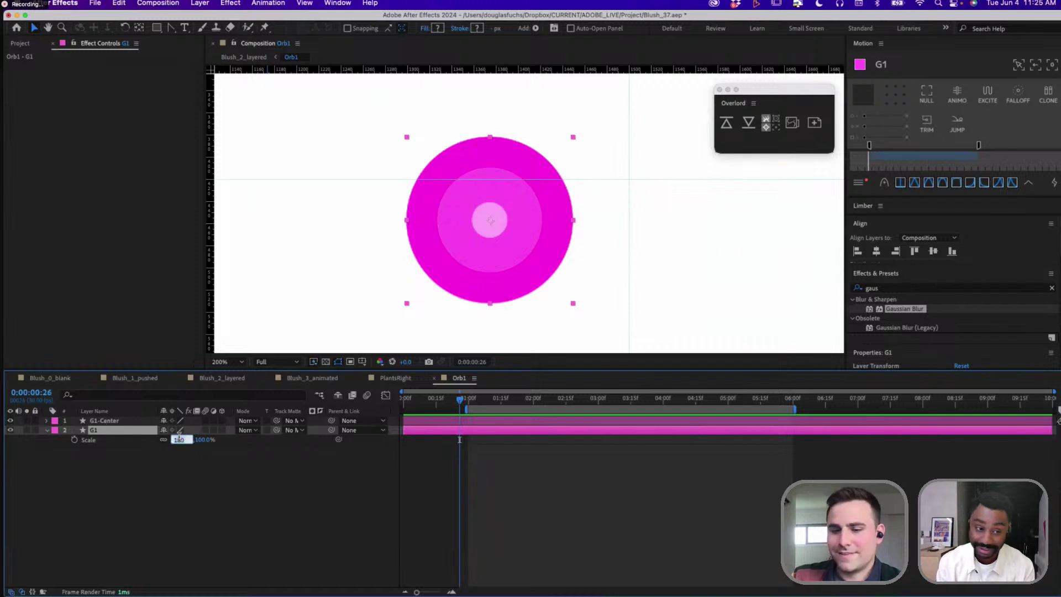
{"action": "key", "text": "Return"}
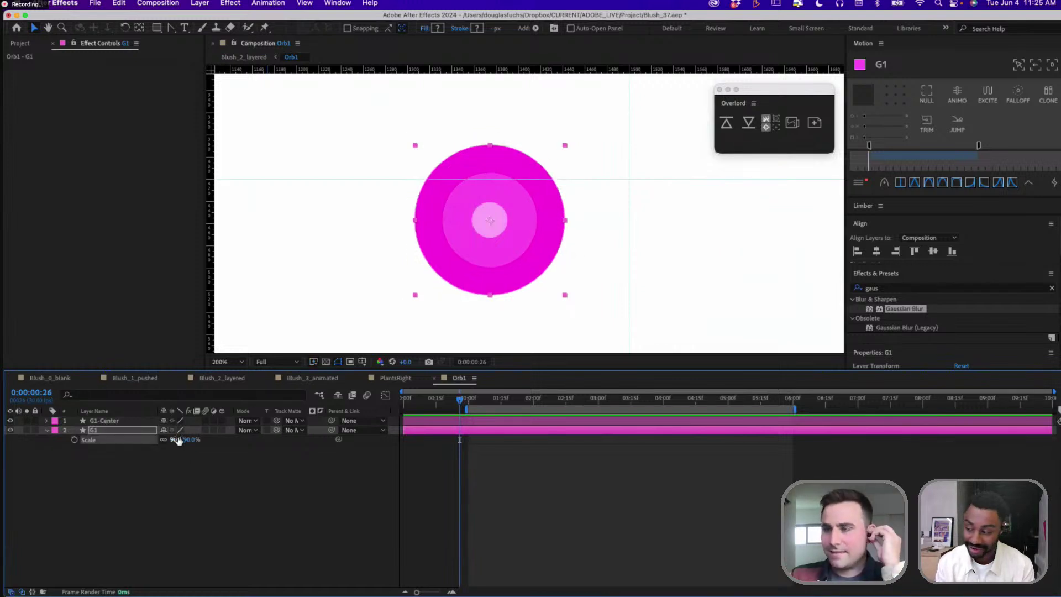
{"action": "left_click", "coordinate": [74, 440]}
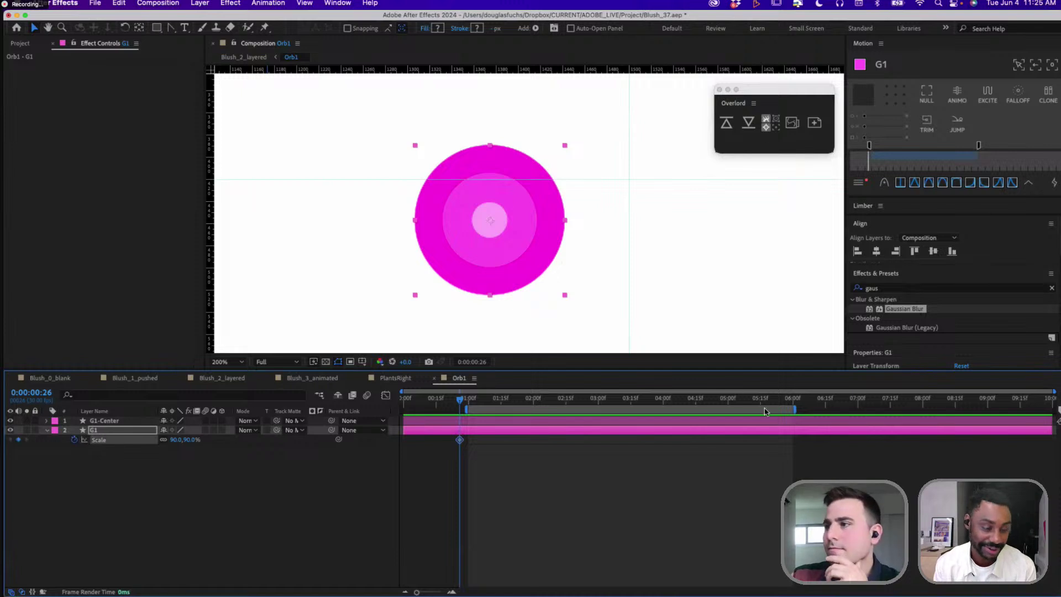
At 0:00:06:03, add a Scale keyframe of 105% to the G1 layer
{"action": "left_click", "coordinate": [799, 399]}
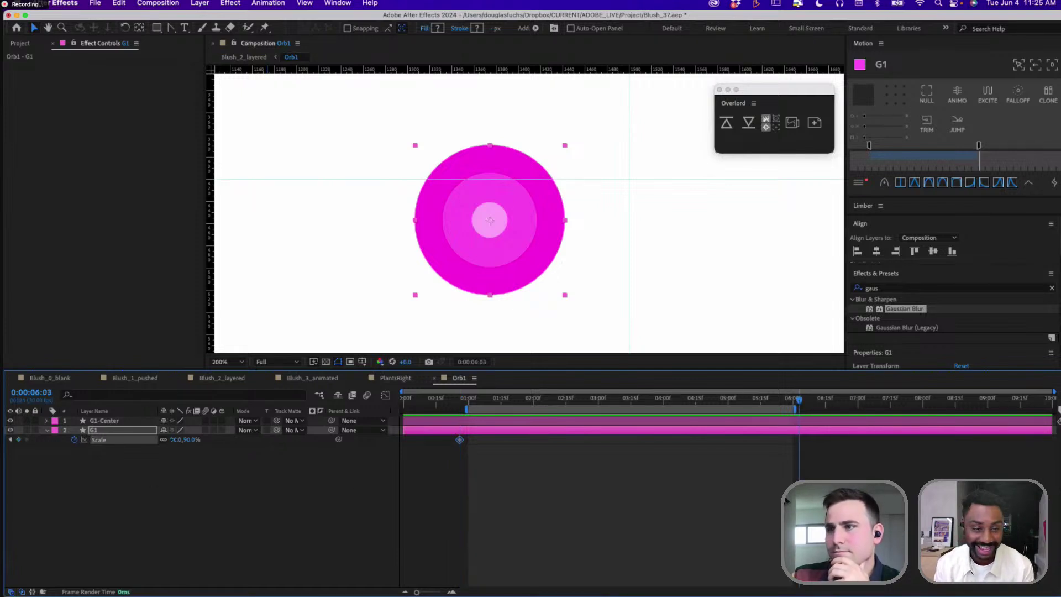
{"action": "left_click", "coordinate": [176, 439]}
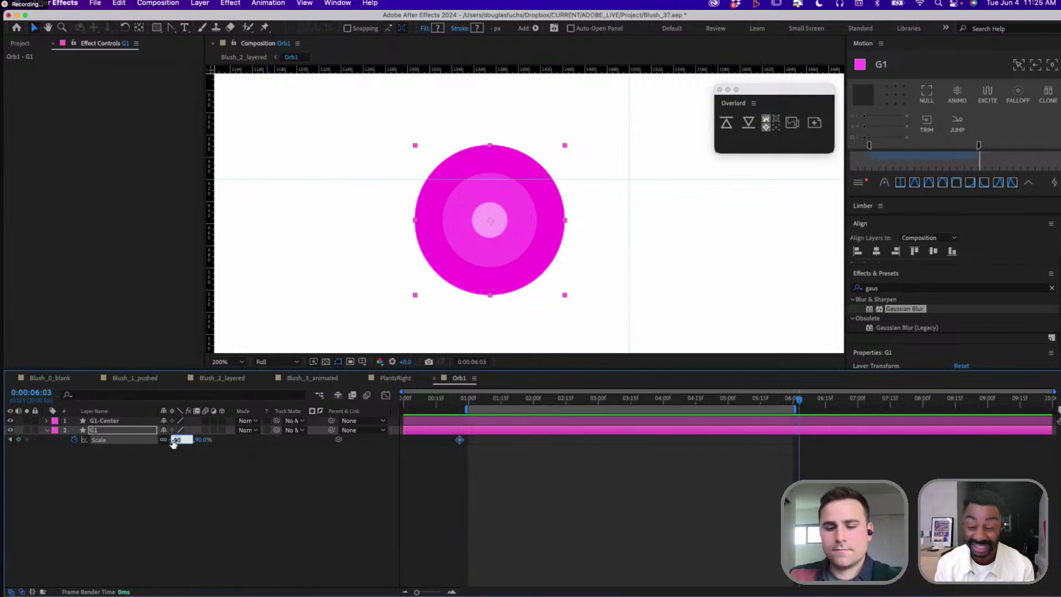
{"action": "type", "text": "105"}
{"action": "key", "text": "Return"}
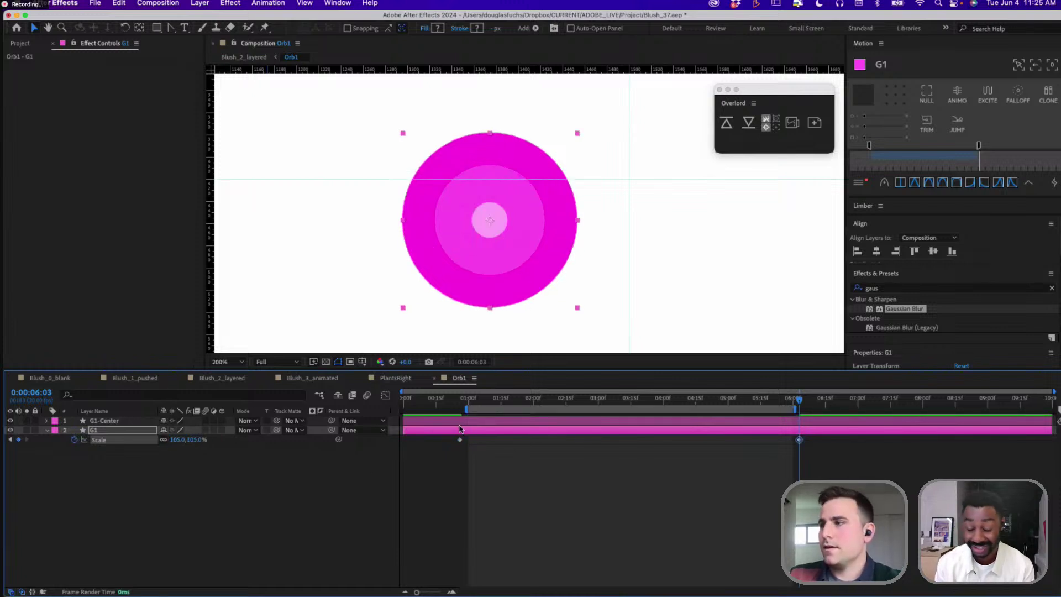
Change G1's first Scale keyframe at 0:00:00:26 to 95%
{"action": "left_click", "coordinate": [459, 440]}
{"action": "left_click", "coordinate": [460, 399]}
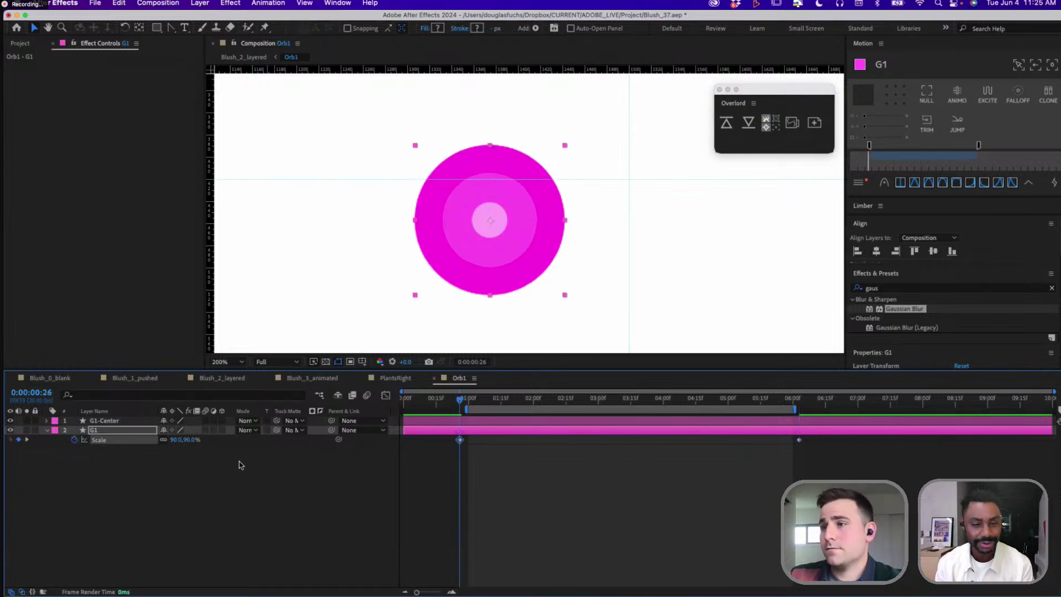
{"action": "left_click", "coordinate": [176, 440]}
{"action": "type", "text": "9"}
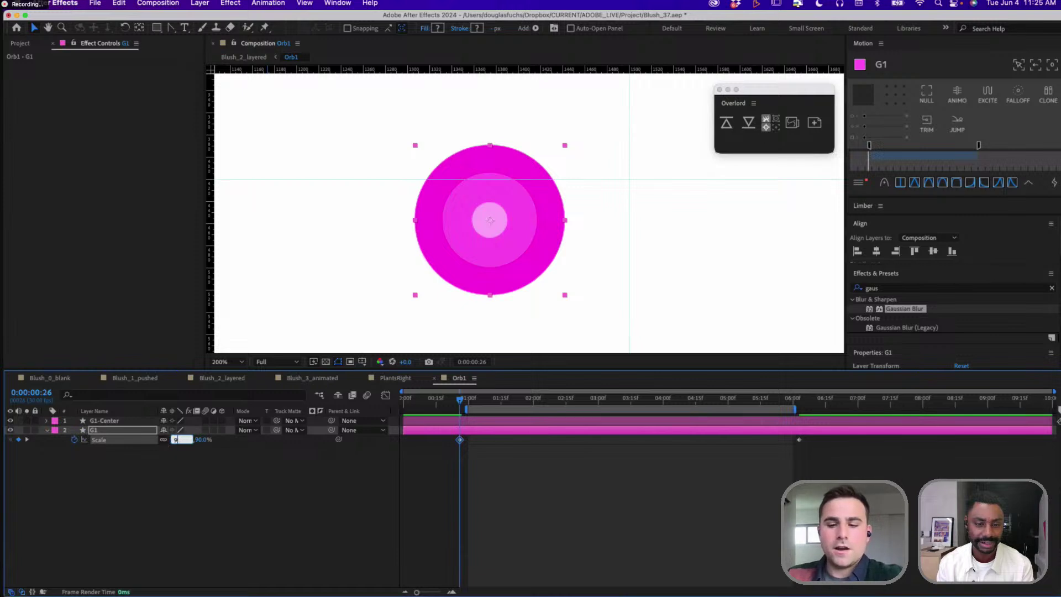
{"action": "type", "text": "5"}
{"action": "key", "text": "Return"}
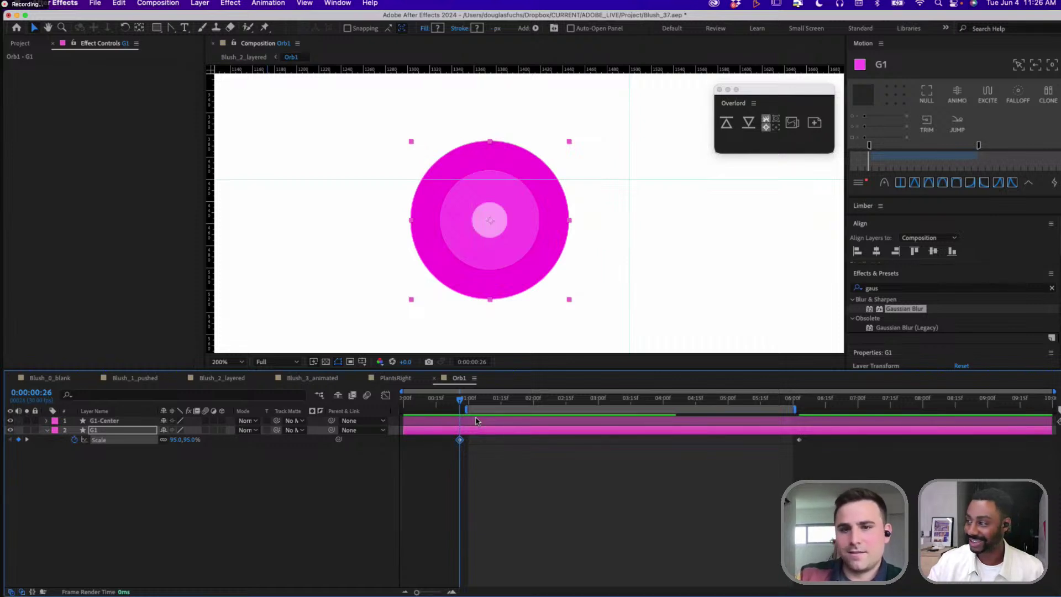
{"action": "left_click", "coordinate": [232, 543]}
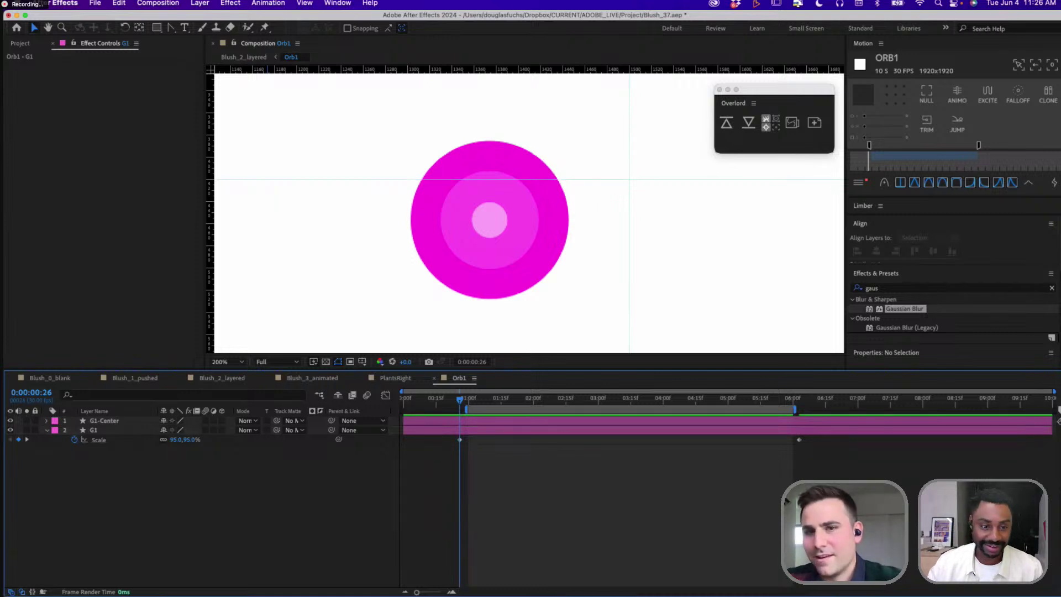
{"action": "left_click", "coordinate": [501, 228]}
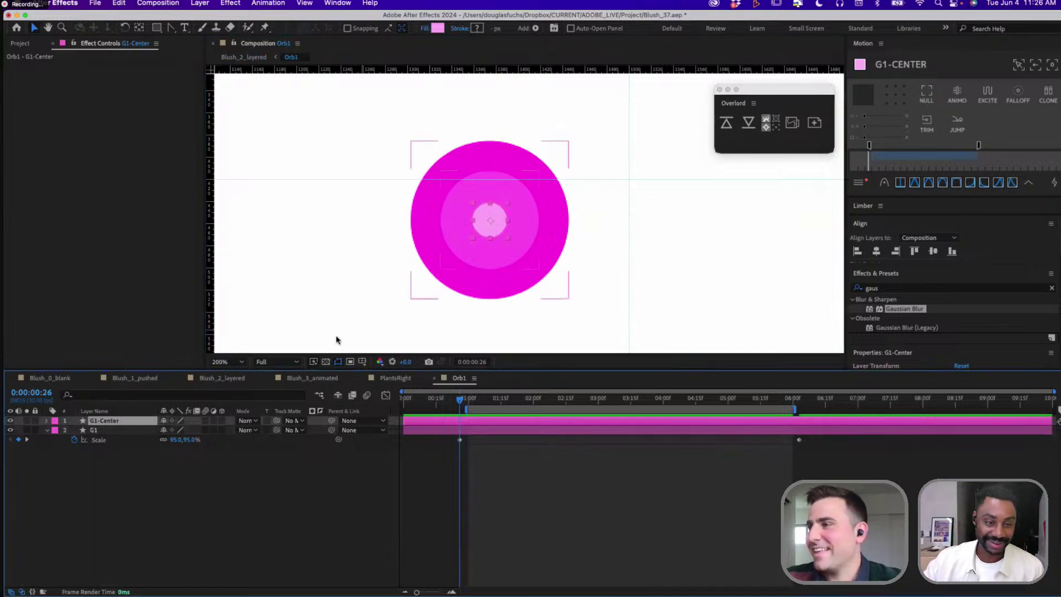
{"action": "left_click", "coordinate": [576, 443]}
{"action": "left_click_drag", "start_coordinate": [445, 432], "coordinate": [823, 449]}
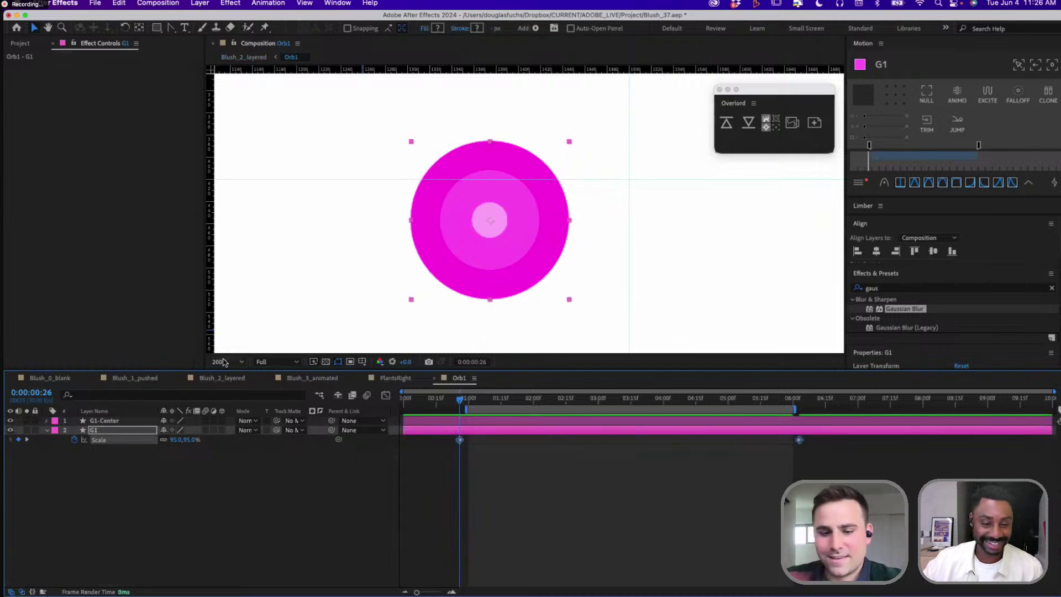
{"action": "left_click", "coordinate": [475, 451]}
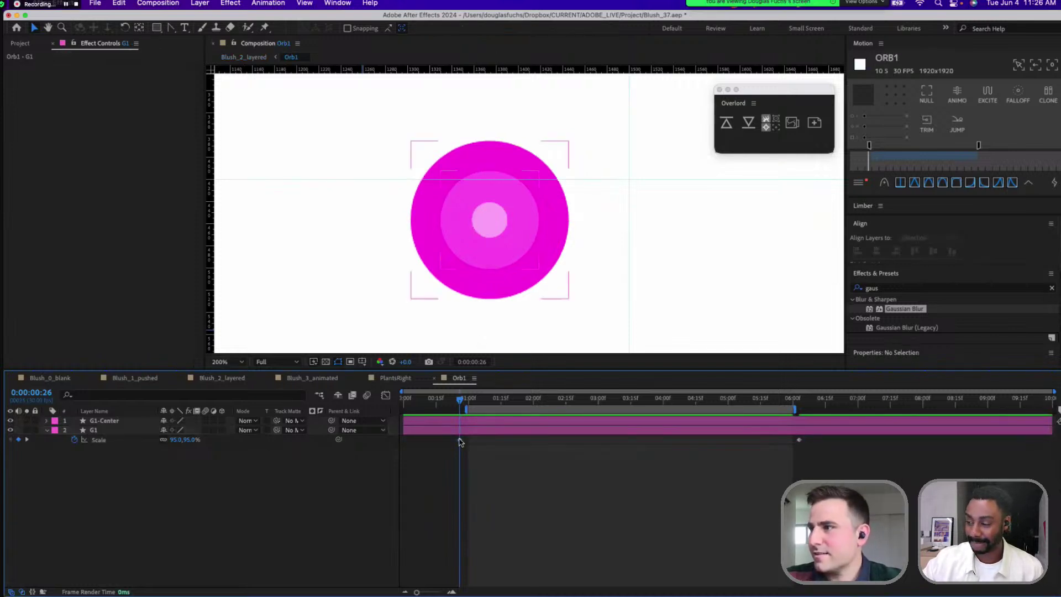
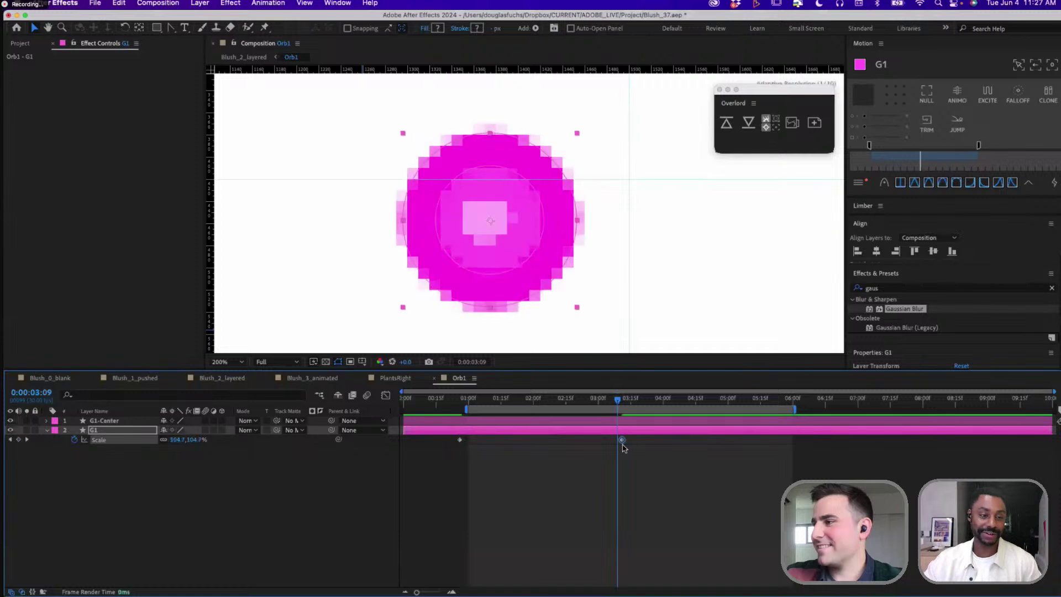
Paste a copy of G1's first Scale keyframe at 0:00:06:00 and move the original to 0:00:01:00
{"action": "left_click", "coordinate": [460, 440]}
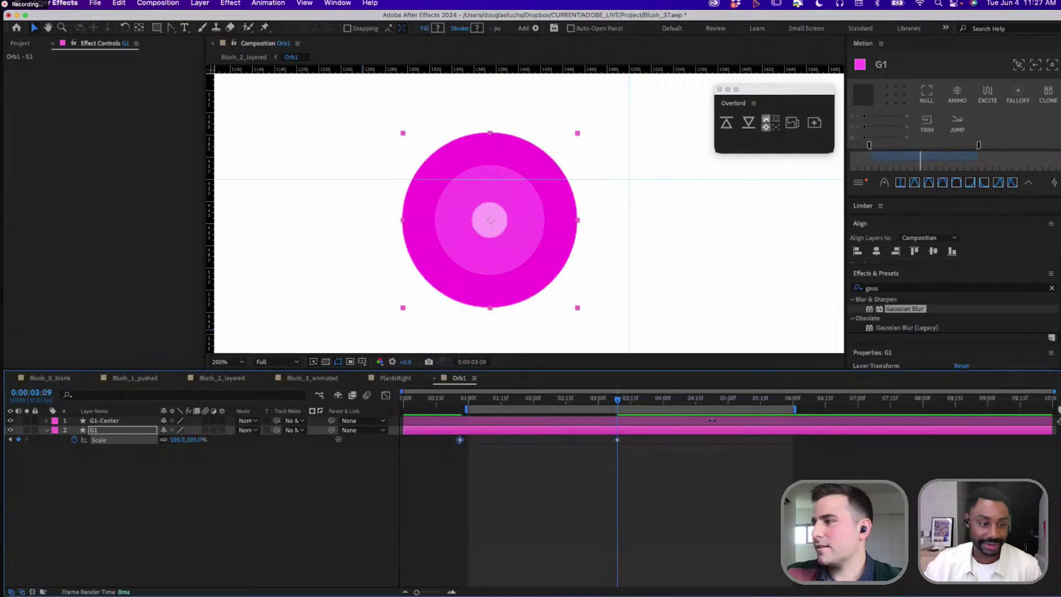
{"action": "left_click_drag", "start_coordinate": [811, 392], "coordinate": [794, 398]}
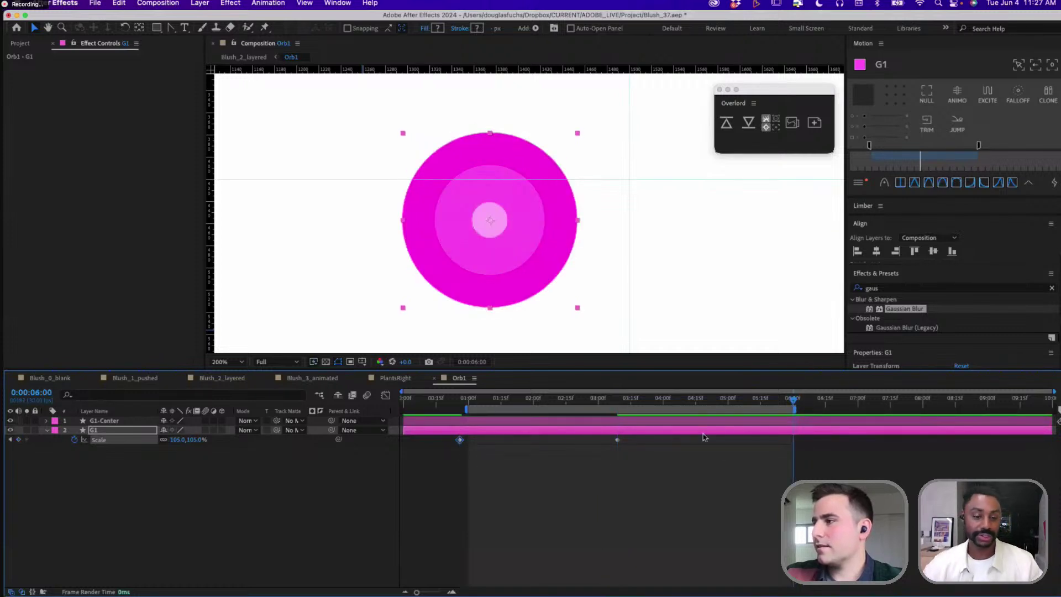
{"action": "key", "text": "super+v"}
{"action": "left_click", "coordinate": [468, 398]}
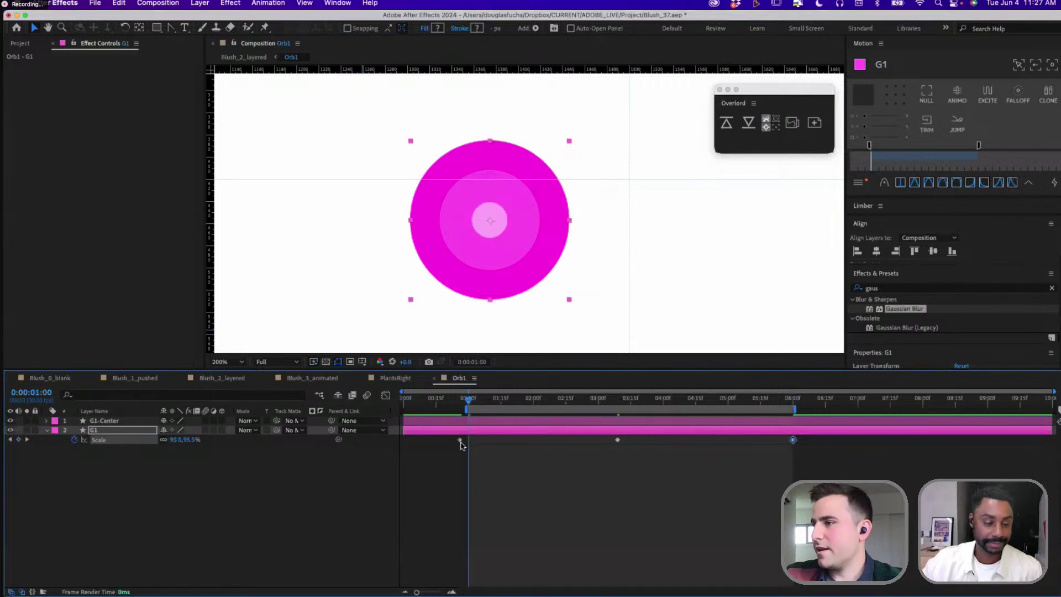
{"action": "left_click_drag", "start_coordinate": [460, 441], "coordinate": [468, 440]}
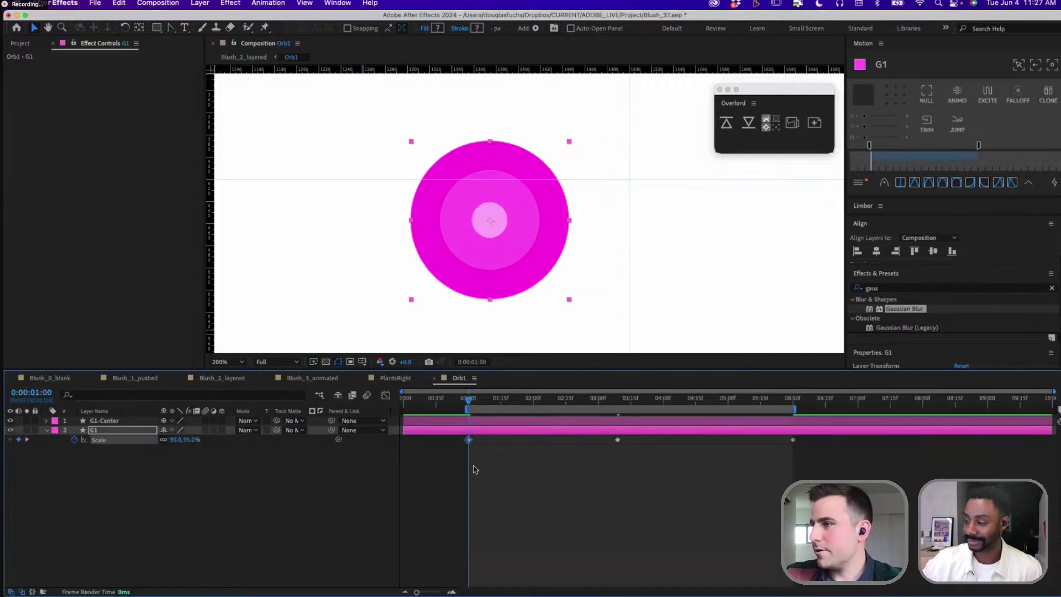
Apply Easy Ease to G1's middle Scale keyframe and scrub through the orb's pulse
{"action": "left_click", "coordinate": [618, 439]}
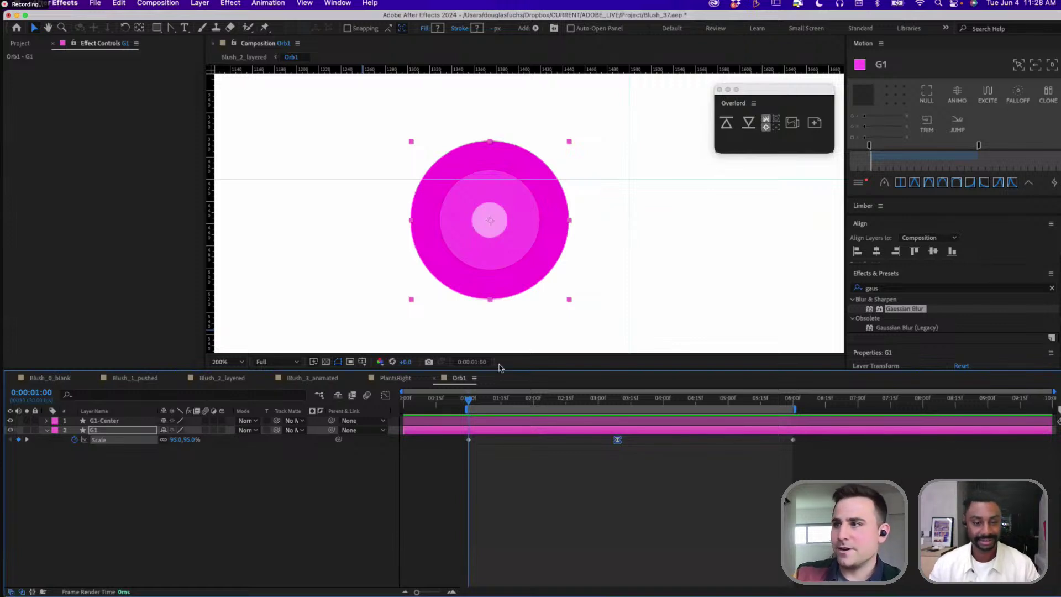
{"action": "left_click", "coordinate": [207, 379]}
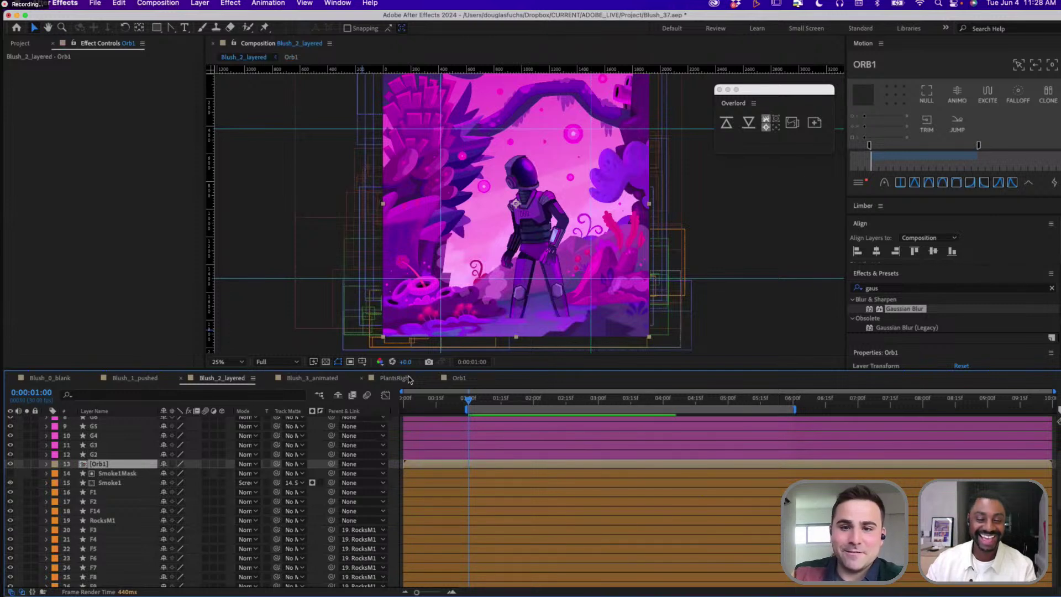
{"action": "left_click", "coordinate": [459, 378]}
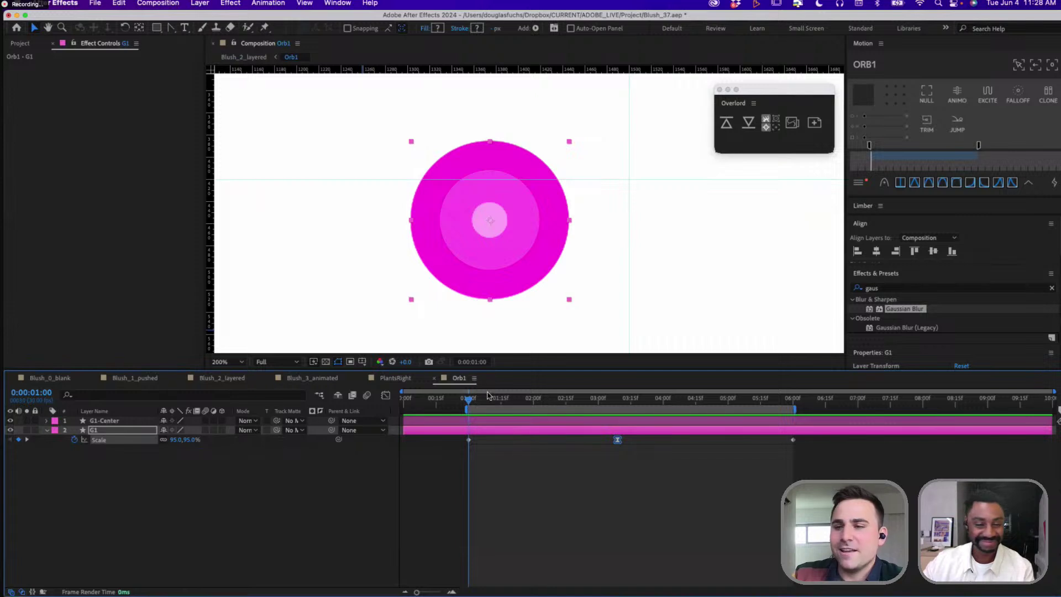
{"action": "left_click_drag", "start_coordinate": [474, 407], "coordinate": [767, 389]}
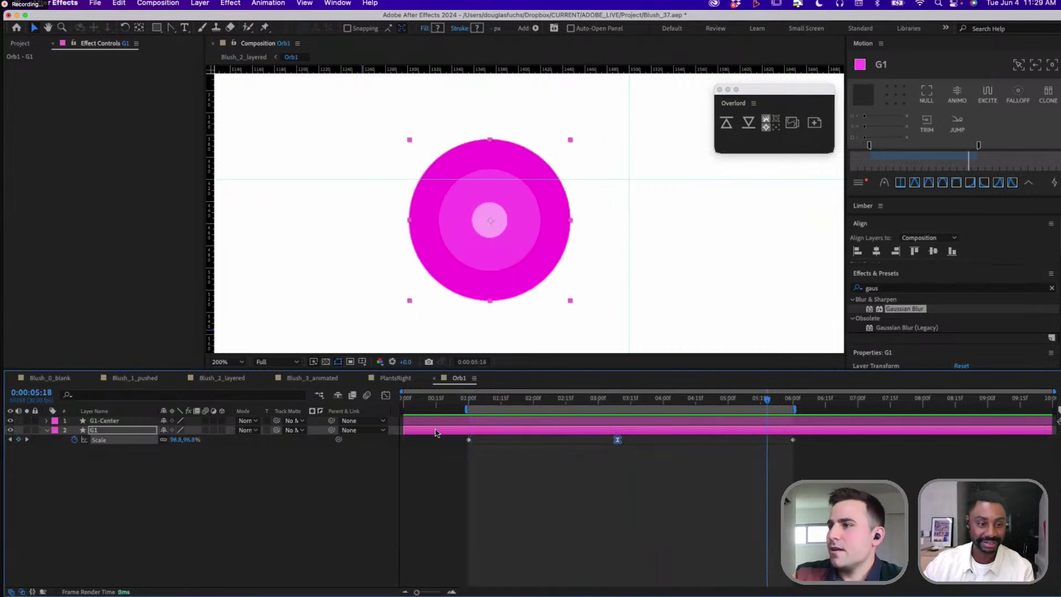
At 0:00:03:09, start the G1 layer's Opacity keyframe animation at 100%
{"action": "left_click", "coordinate": [618, 400]}
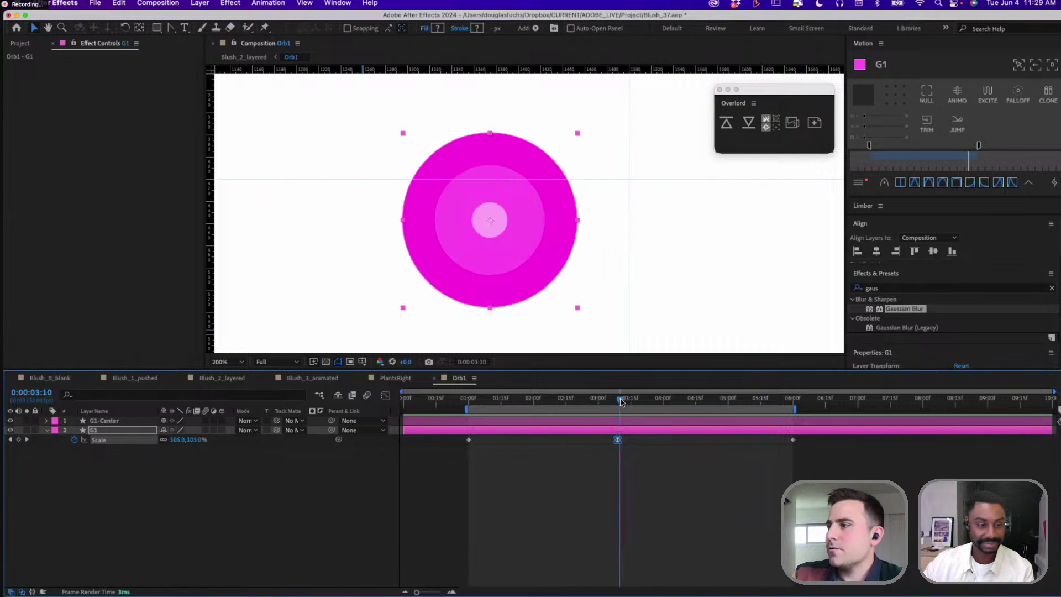
{"action": "left_click", "coordinate": [134, 432]}
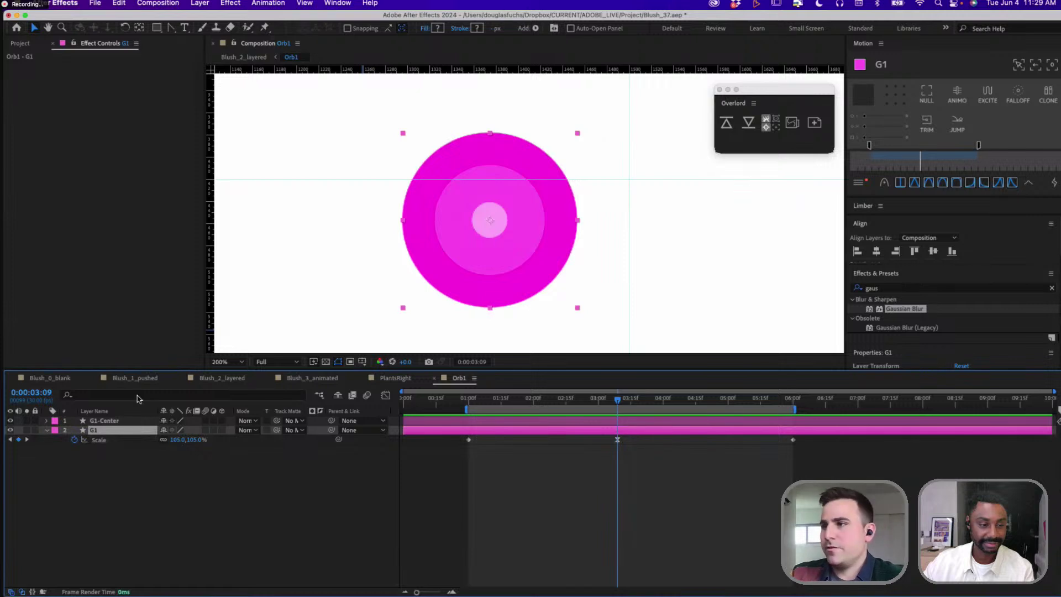
{"action": "left_click", "coordinate": [235, 380]}
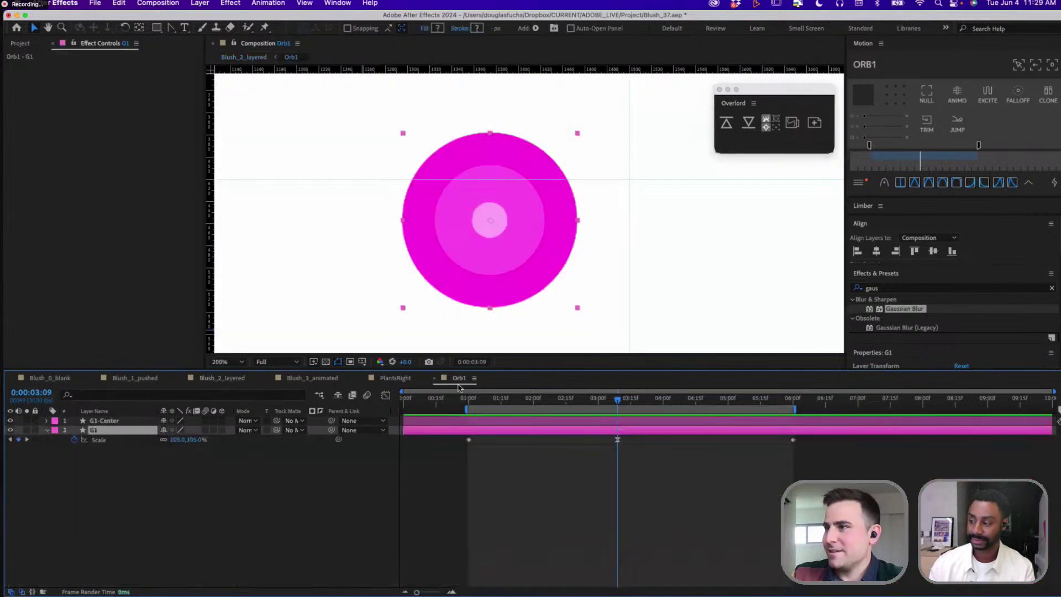
{"action": "left_click", "coordinate": [460, 380]}
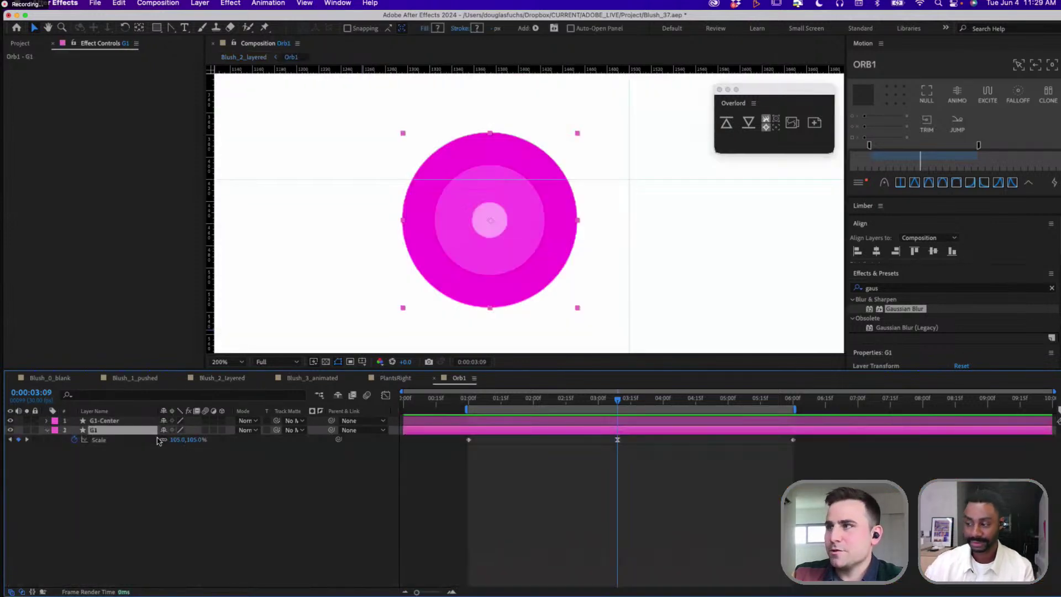
{"action": "key", "text": "t"}
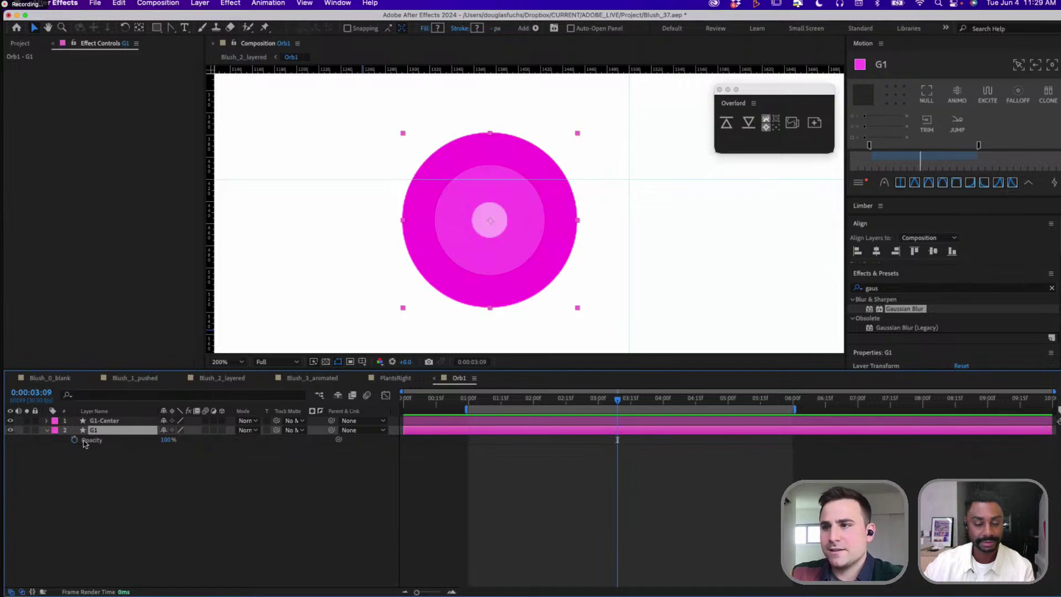
{"action": "left_click", "coordinate": [74, 440]}
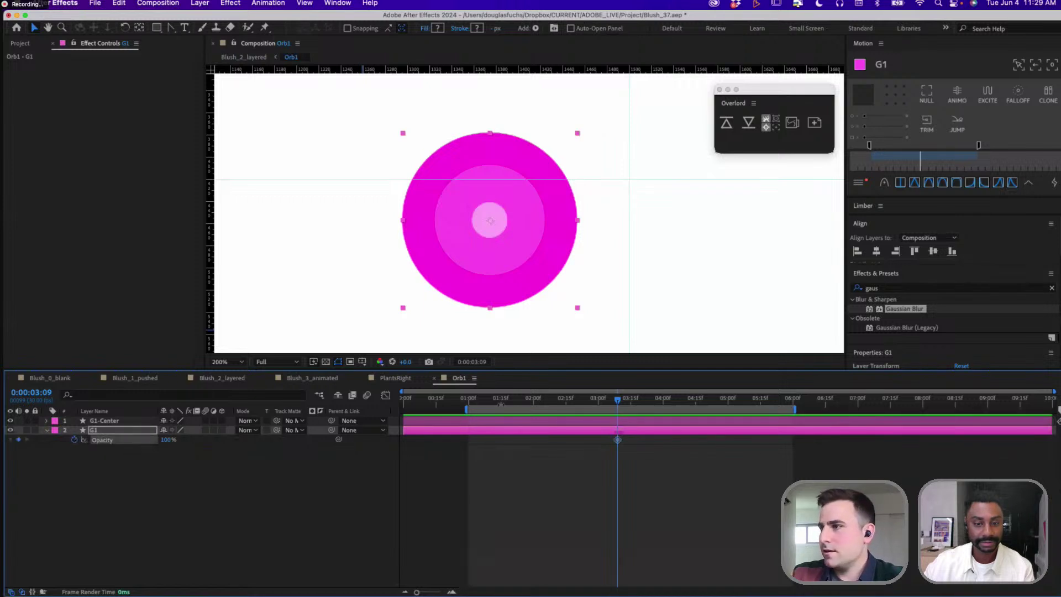
Show G1's Scale alongside its Opacity and add a 75% Opacity keyframe at 0:00:01:00
{"action": "key", "text": "shift+s"}
{"action": "left_click", "coordinate": [468, 399]}
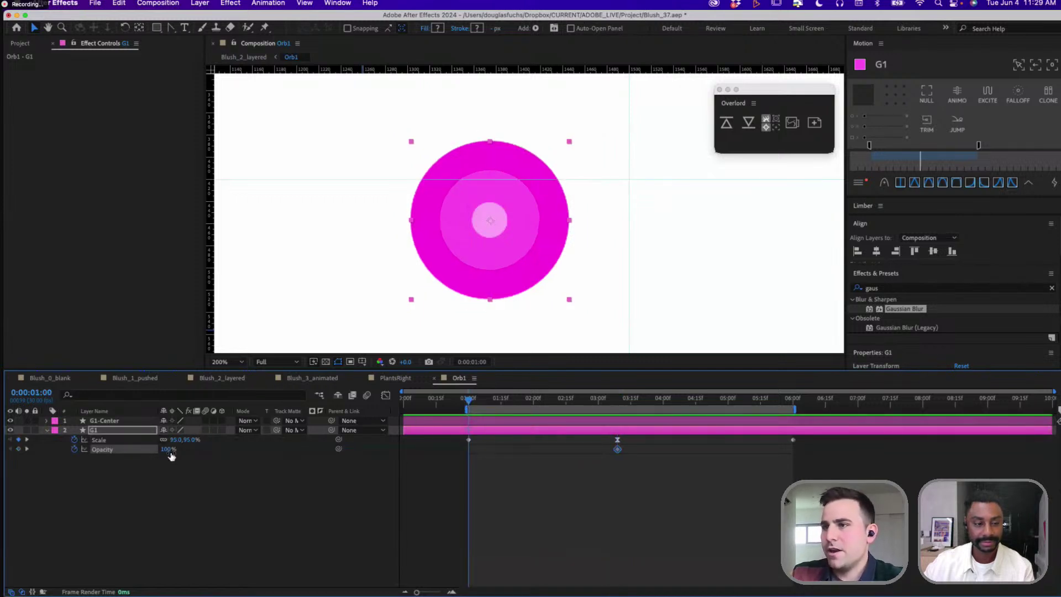
{"action": "left_click", "coordinate": [168, 449]}
{"action": "type", "text": "75"}
{"action": "key", "text": "Return"}
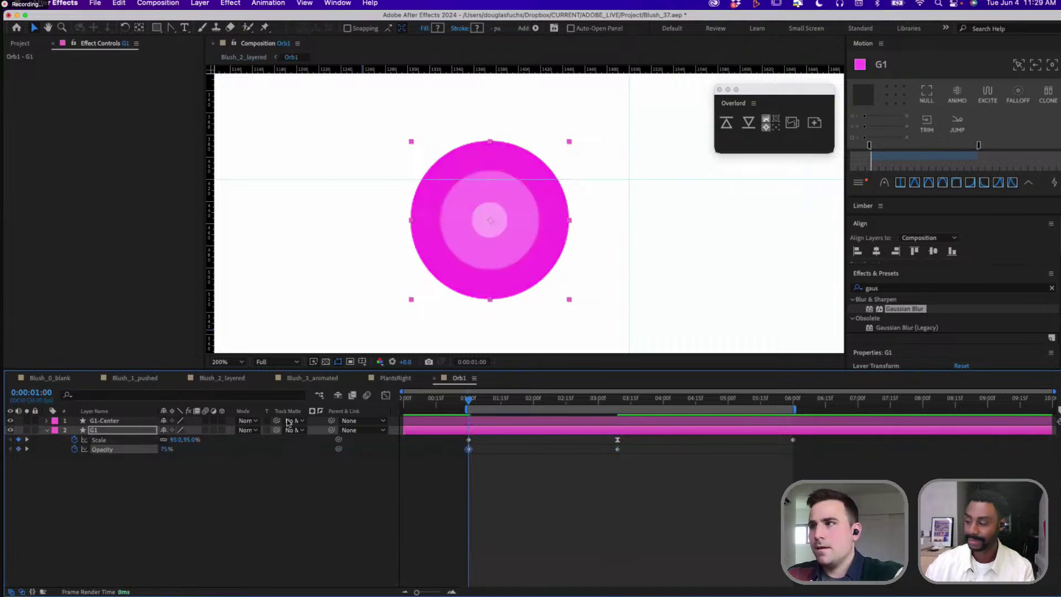
Add an Opacity keyframe of 75% to G1 at 0:00:06:00 and scrub through the fade
{"action": "left_click_drag", "start_coordinate": [777, 400], "coordinate": [792, 399]}
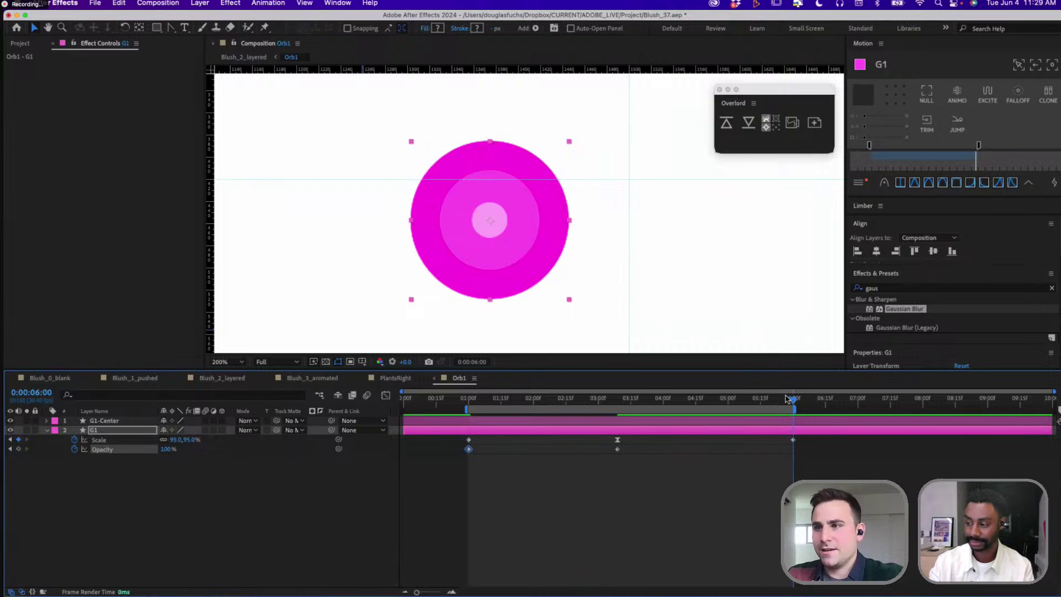
{"action": "left_click", "coordinate": [166, 449]}
{"action": "type", "text": "7"}
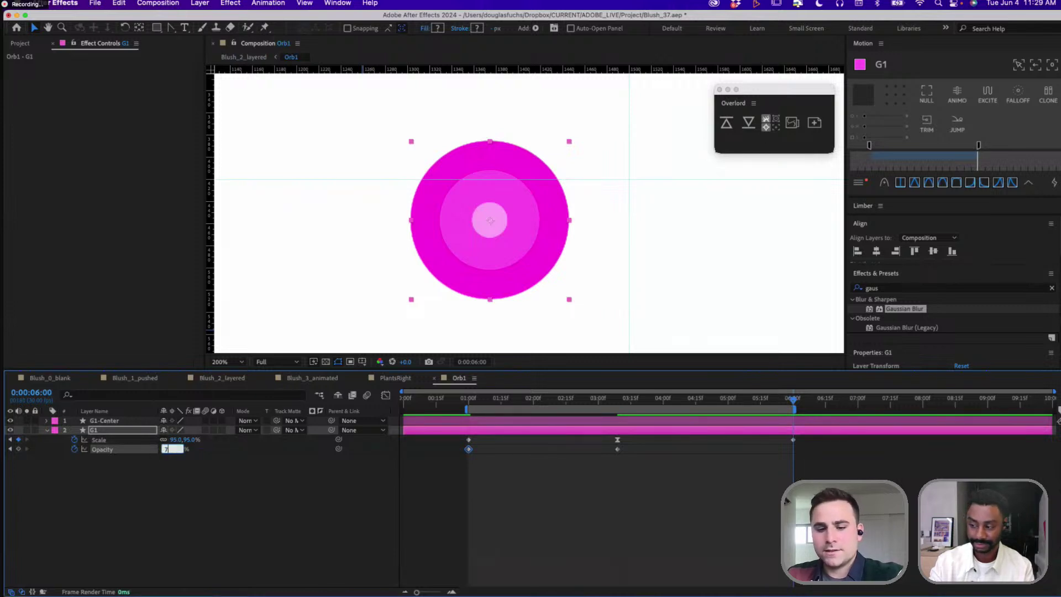
{"action": "type", "text": "5"}
{"action": "key", "text": "Return"}
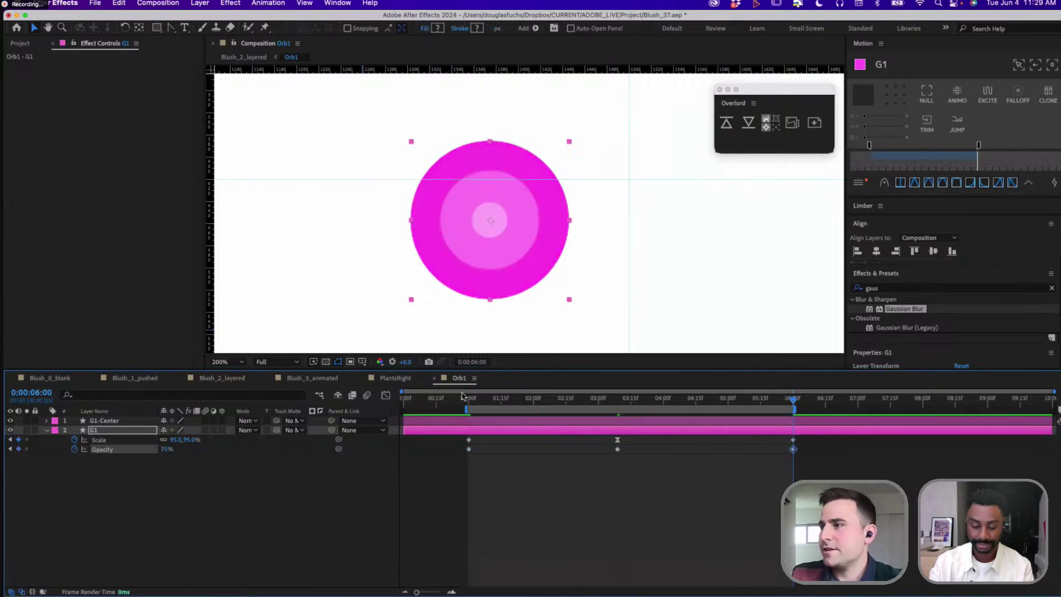
{"action": "left_click_drag", "start_coordinate": [467, 402], "coordinate": [607, 394]}
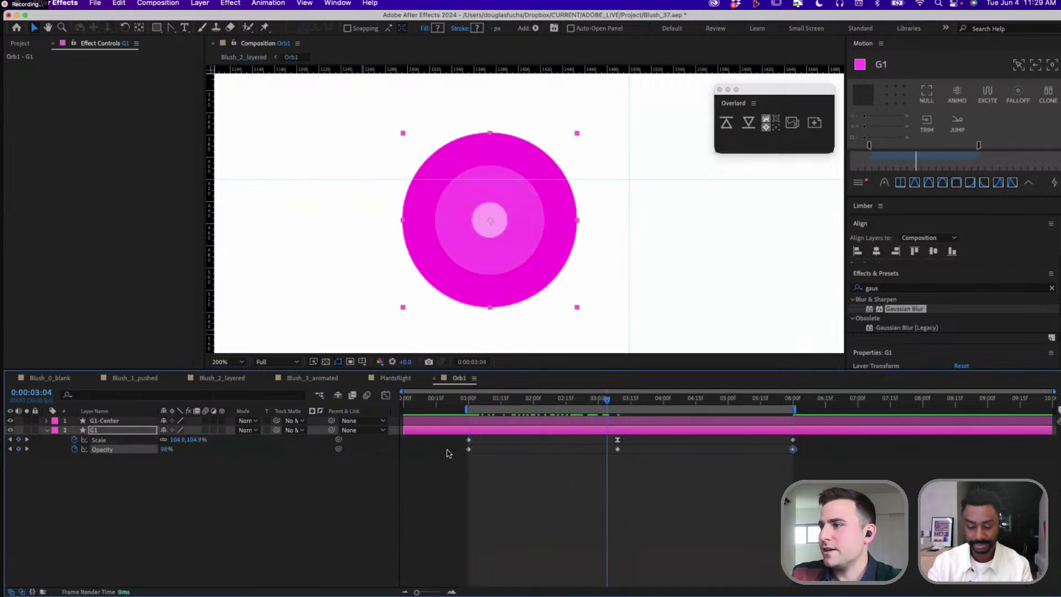
Apply the Motion easing preset with 75 in and 33 out to G1's first and middle Scale and Opacity keyframes
{"action": "left_click_drag", "start_coordinate": [458, 436], "coordinate": [632, 458]}
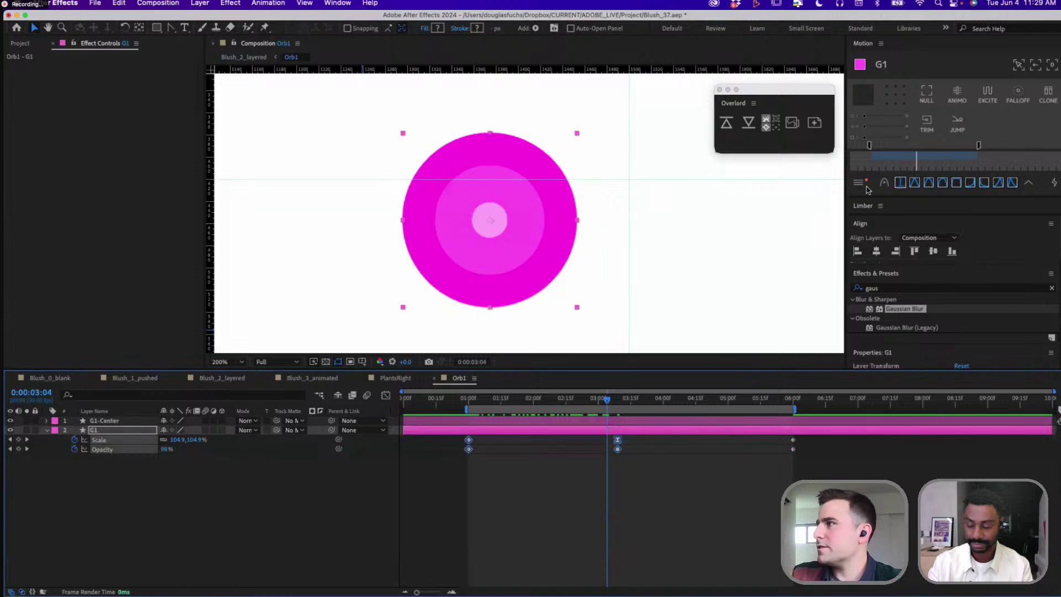
{"action": "left_click", "coordinate": [1031, 180]}
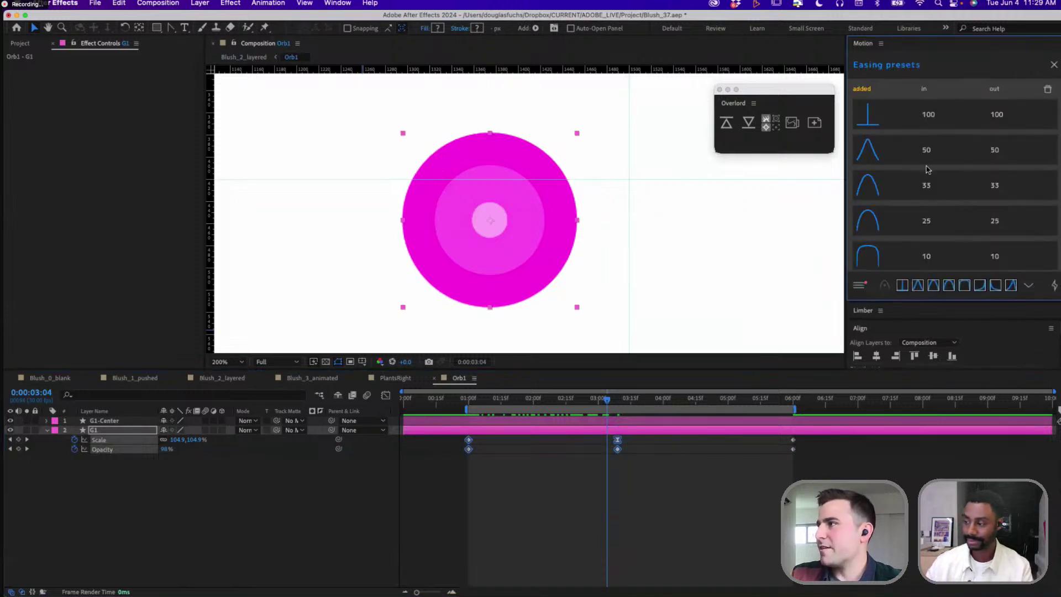
{"action": "scroll", "coordinate": [920, 188], "scroll_direction": "down", "scroll_amount": 3}
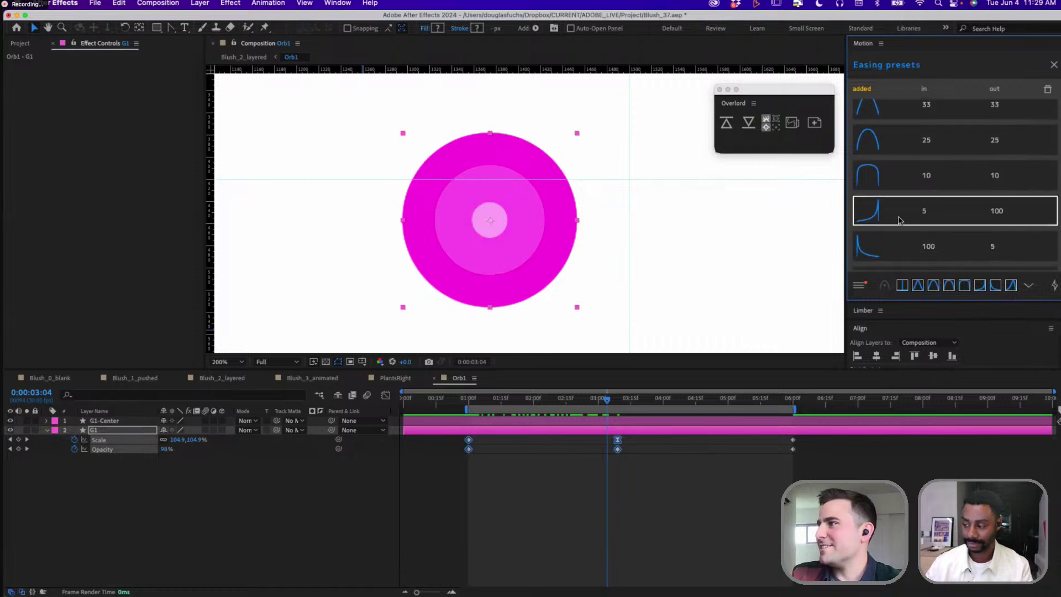
{"action": "scroll", "coordinate": [932, 180], "scroll_direction": "down", "scroll_amount": 1}
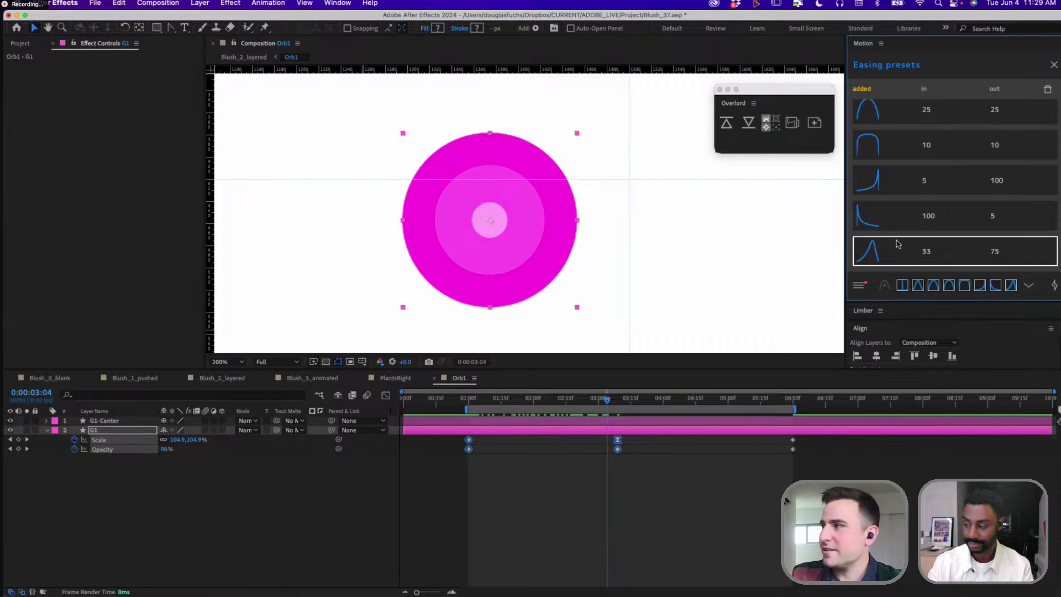
{"action": "scroll", "coordinate": [894, 245], "scroll_direction": "down", "scroll_amount": 1}
{"action": "left_click", "coordinate": [894, 245]}
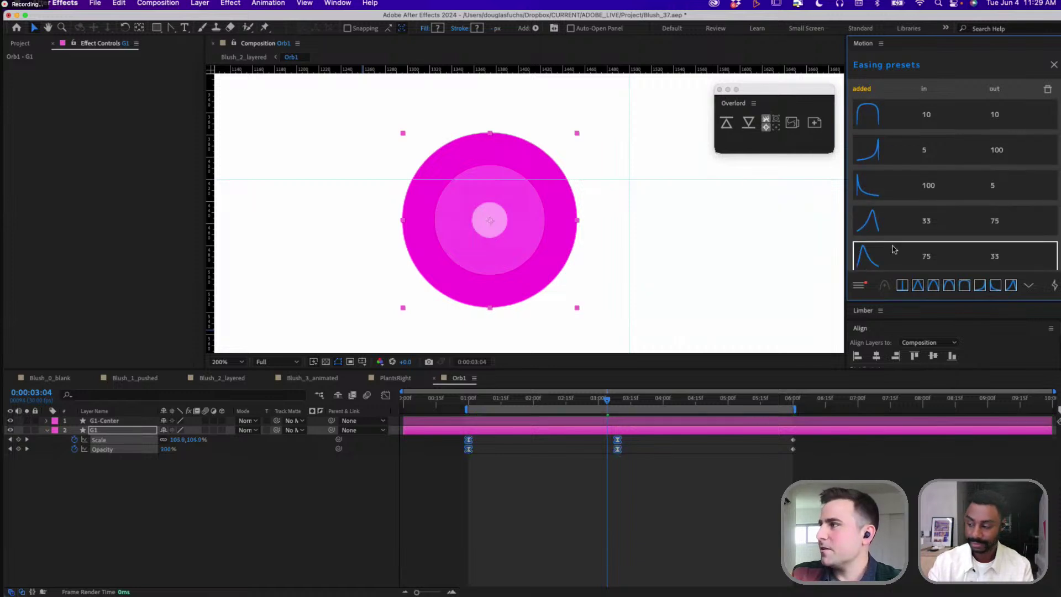
Apply the 33 in, 75 out easing preset to G1's middle and last Scale and Opacity keyframes and preview the pulse
{"action": "left_click_drag", "start_coordinate": [590, 457], "coordinate": [811, 442]}
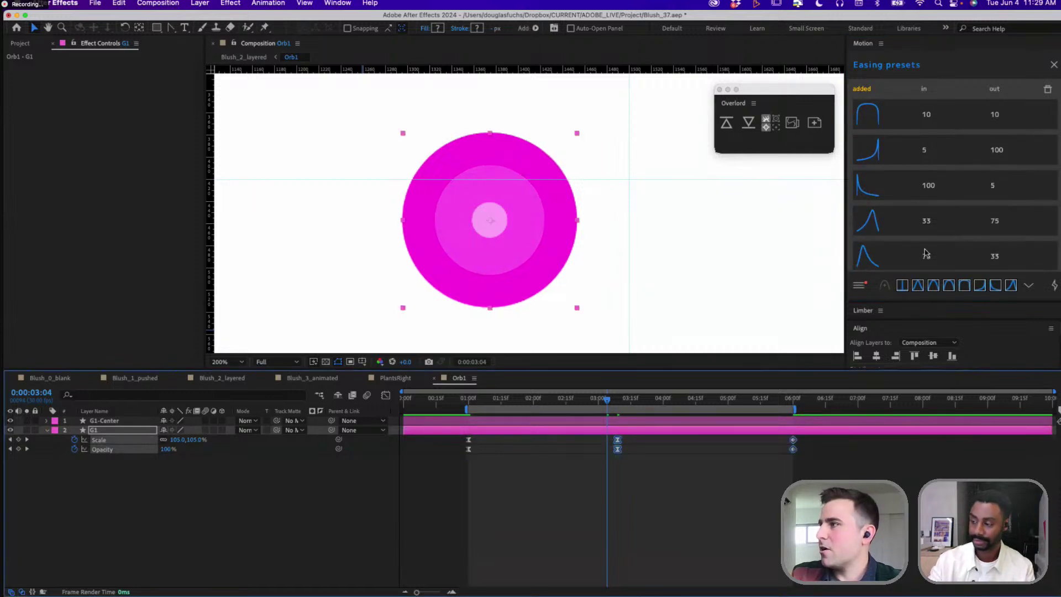
{"action": "left_click", "coordinate": [932, 224]}
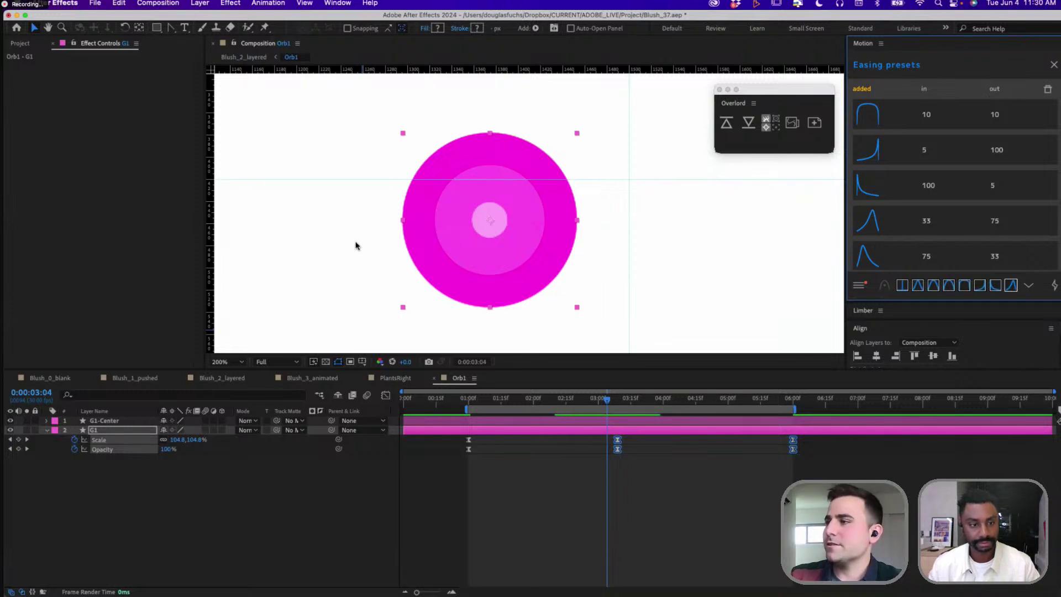
{"action": "left_click", "coordinate": [577, 492]}
{"action": "left_click", "coordinate": [467, 398]}
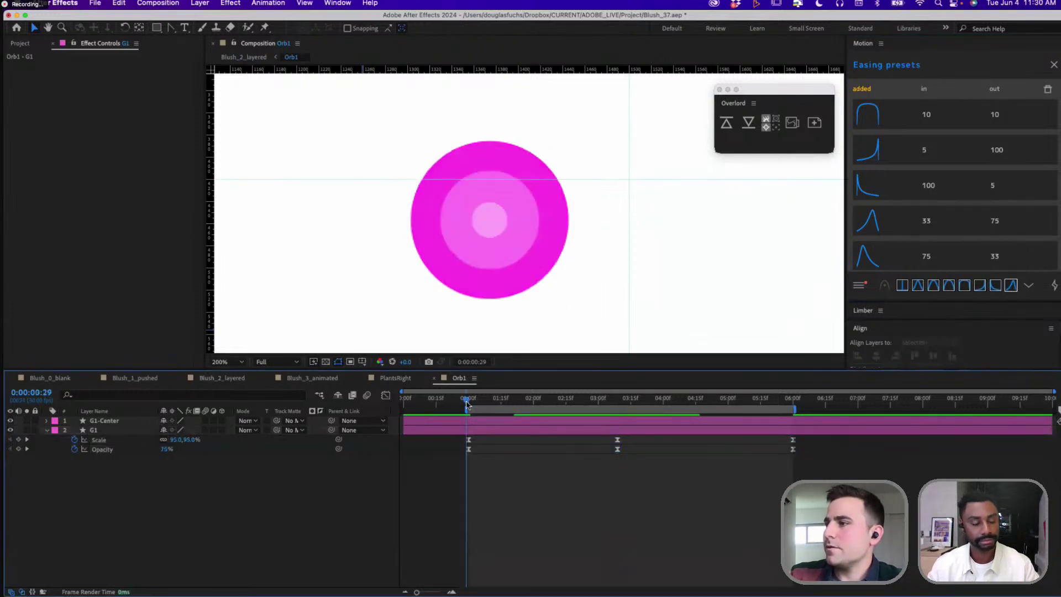
{"action": "key", "text": "space"}
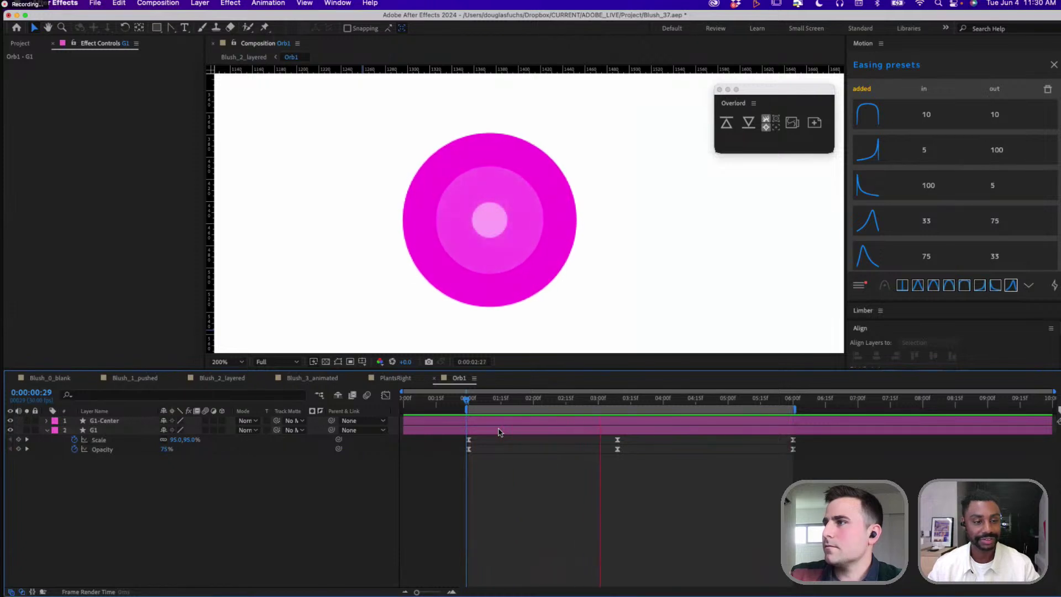
{"action": "key", "text": "space"}
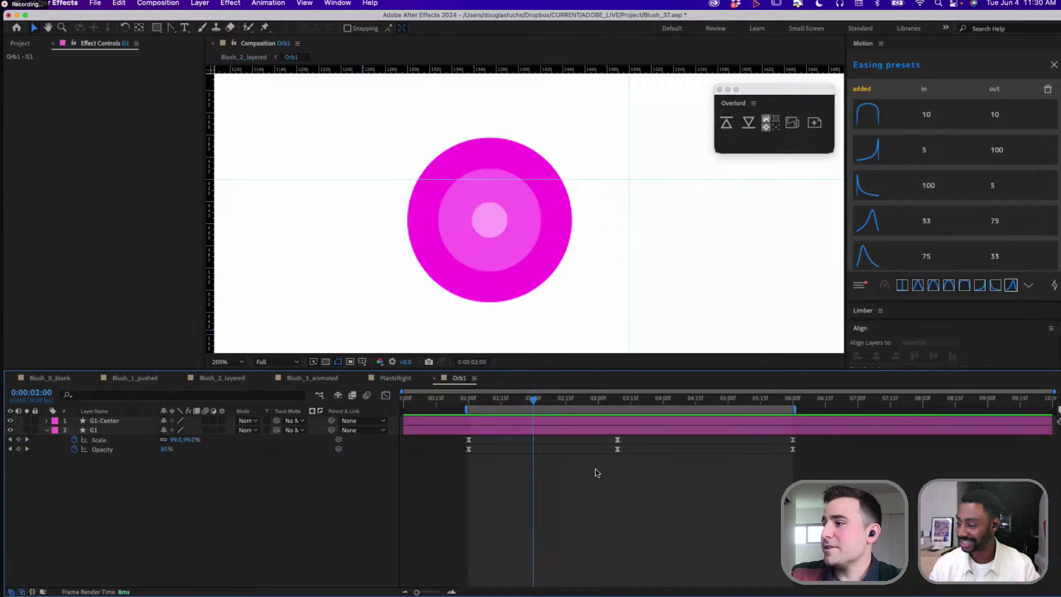
Move G1's middle Scale and Opacity keyframes to 0:00:02:00 and its last ones to 0:00:03:00
{"action": "left_click_drag", "start_coordinate": [597, 472], "coordinate": [534, 440]}
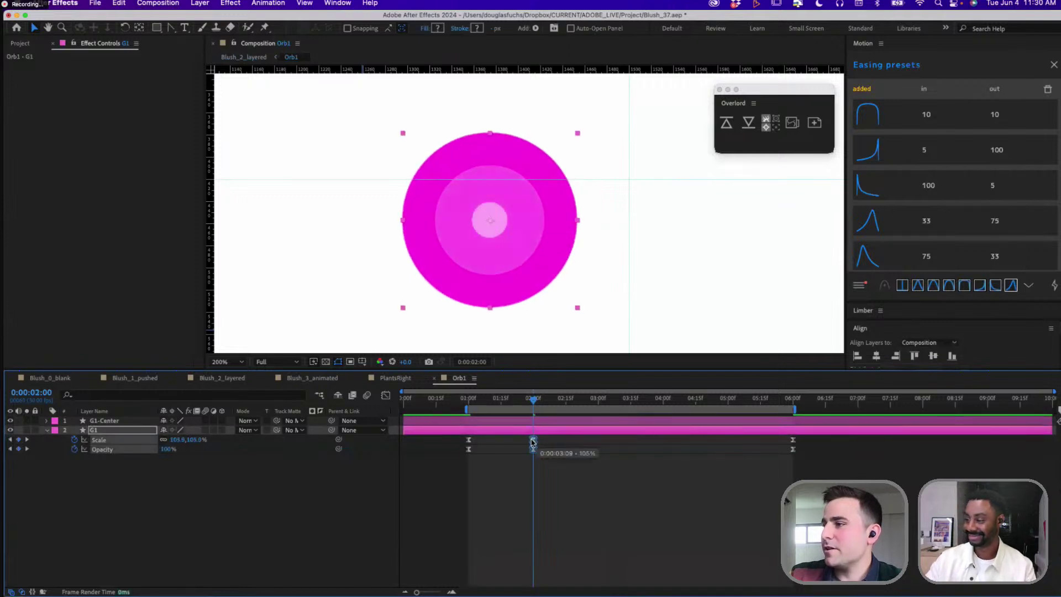
{"action": "left_click", "coordinate": [598, 400]}
{"action": "left_click_drag", "start_coordinate": [768, 469], "coordinate": [616, 458]}
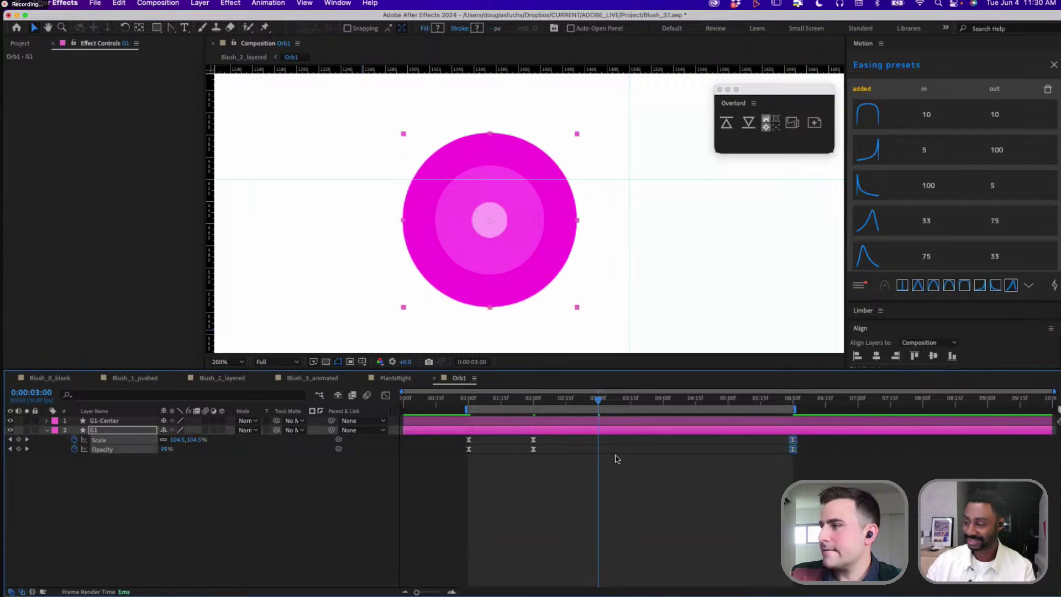
{"action": "left_click", "coordinate": [794, 439]}
{"action": "left_click_drag", "start_coordinate": [793, 439], "coordinate": [598, 440]}
{"action": "left_click", "coordinate": [457, 473]}
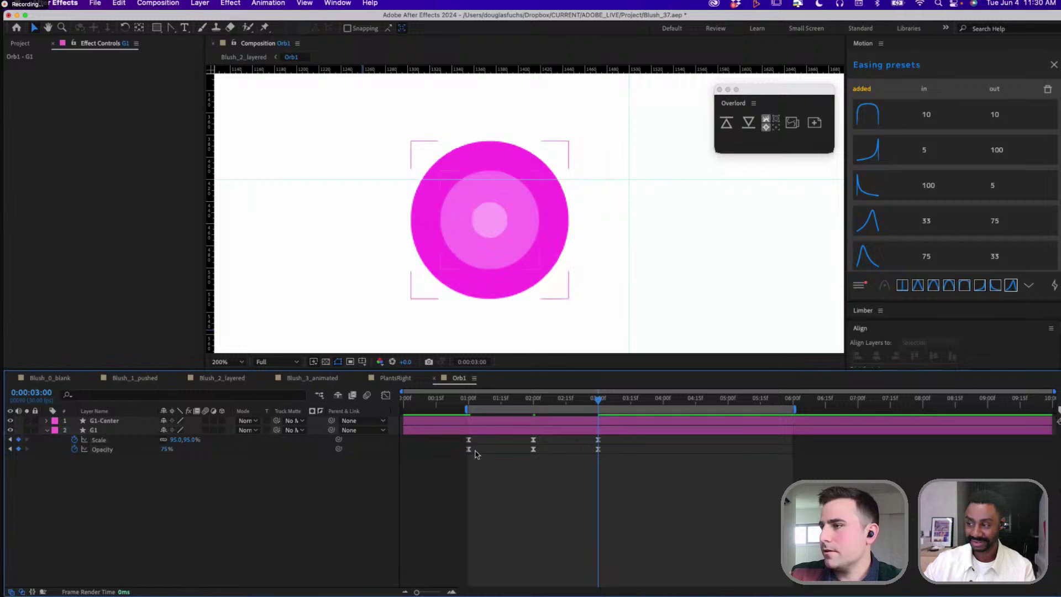
Add the expression loopOut(type = "cycle", numKeyframes = 0) to G1's Opacity
{"action": "left_click", "coordinate": [469, 449]}
{"action": "left_click", "coordinate": [74, 448], "text": "alt"}
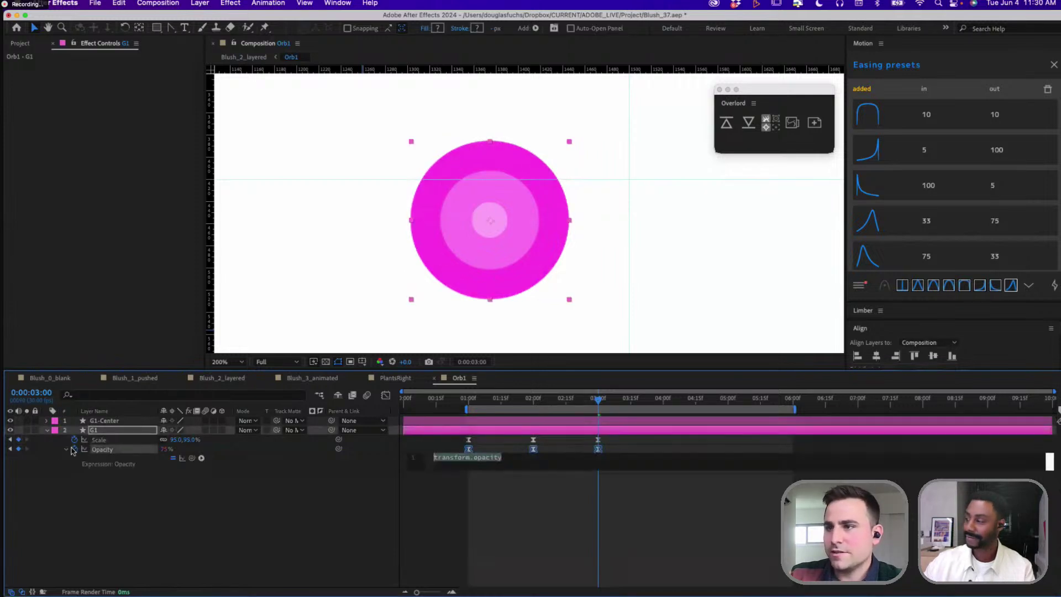
{"action": "left_click", "coordinate": [203, 460]}
{"action": "mouse_move", "coordinate": [273, 591]}
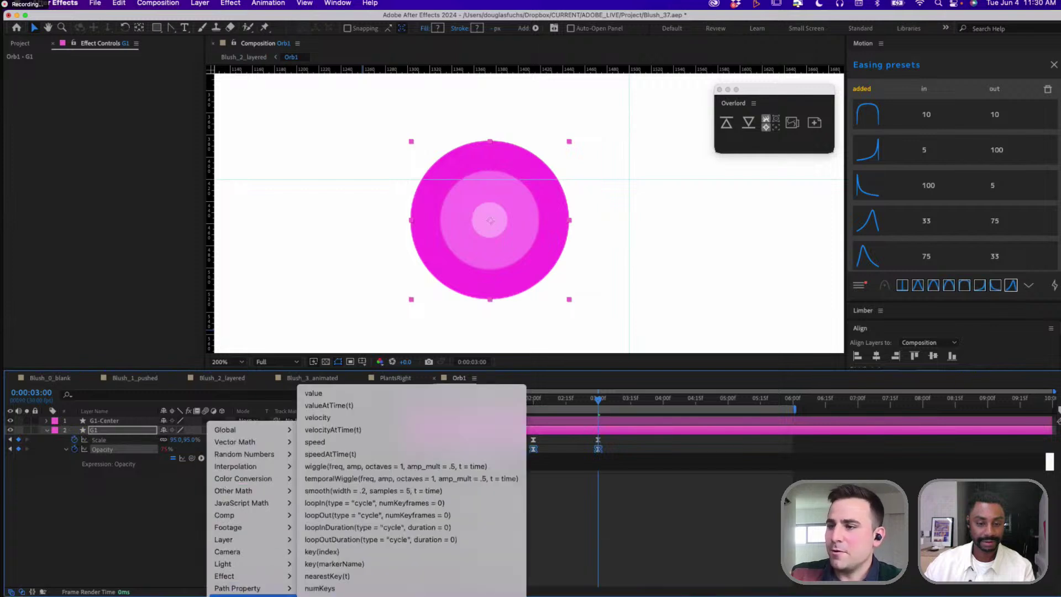
{"action": "left_click", "coordinate": [411, 517]}
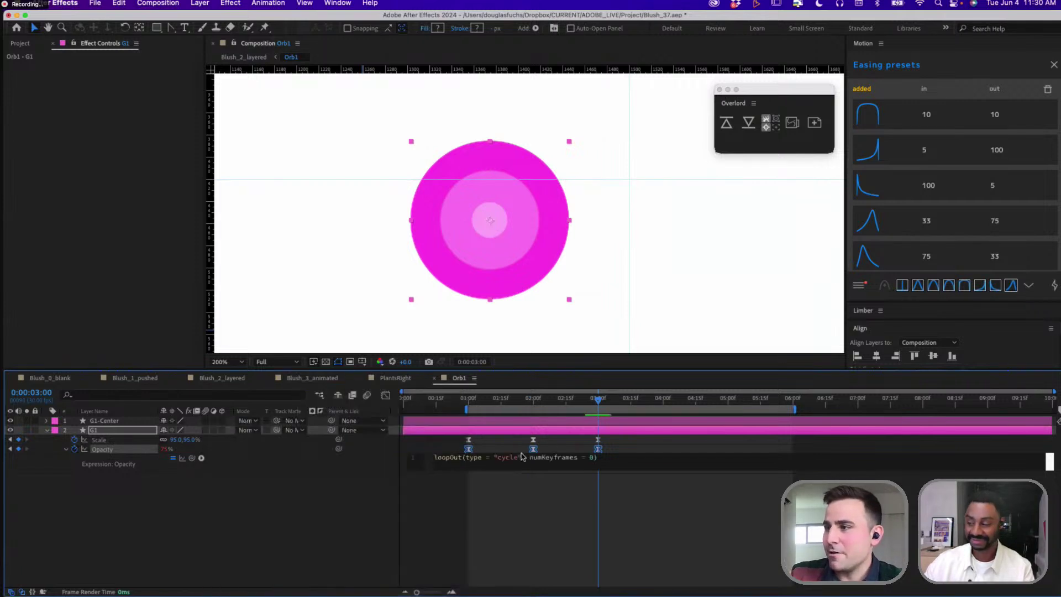
{"action": "left_click", "coordinate": [523, 484]}
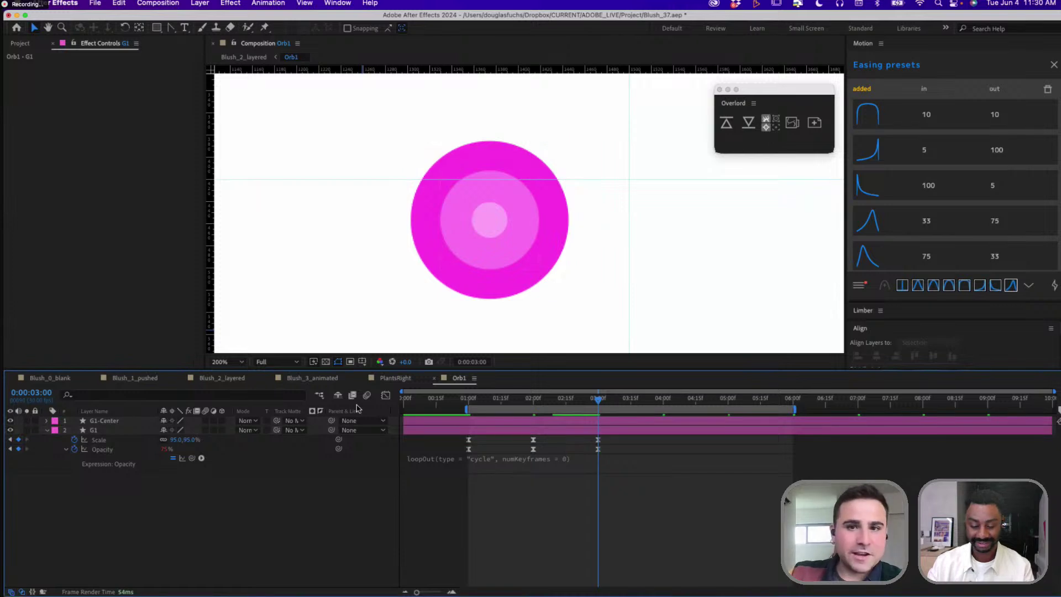
Add the same loopOut cycle expression to G1's Scale and preview the looping pulse from 0:00:01:00
{"action": "left_click", "coordinate": [100, 441]}
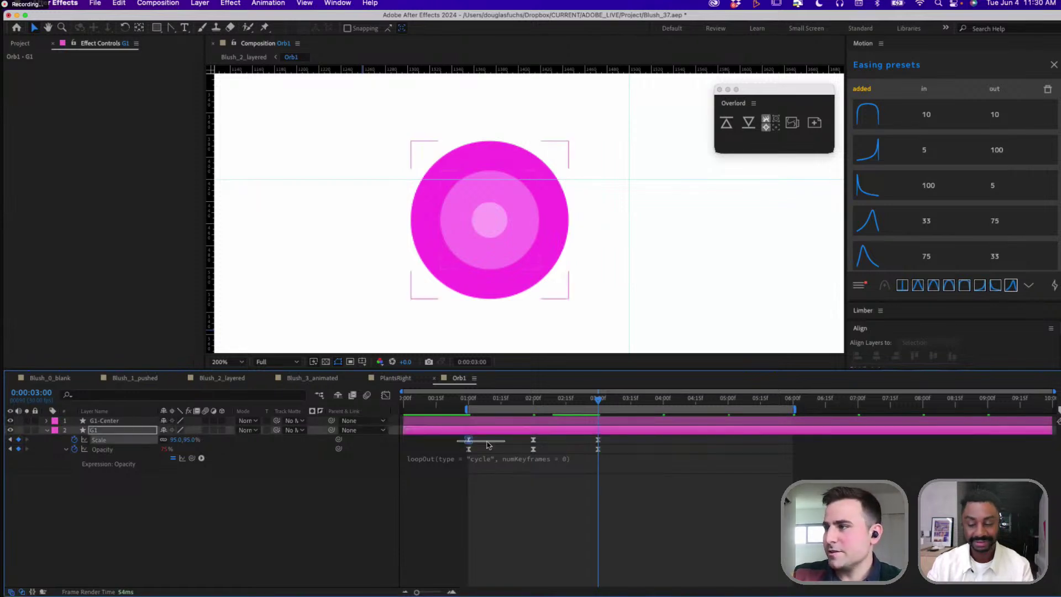
{"action": "left_click", "coordinate": [74, 440], "text": "alt"}
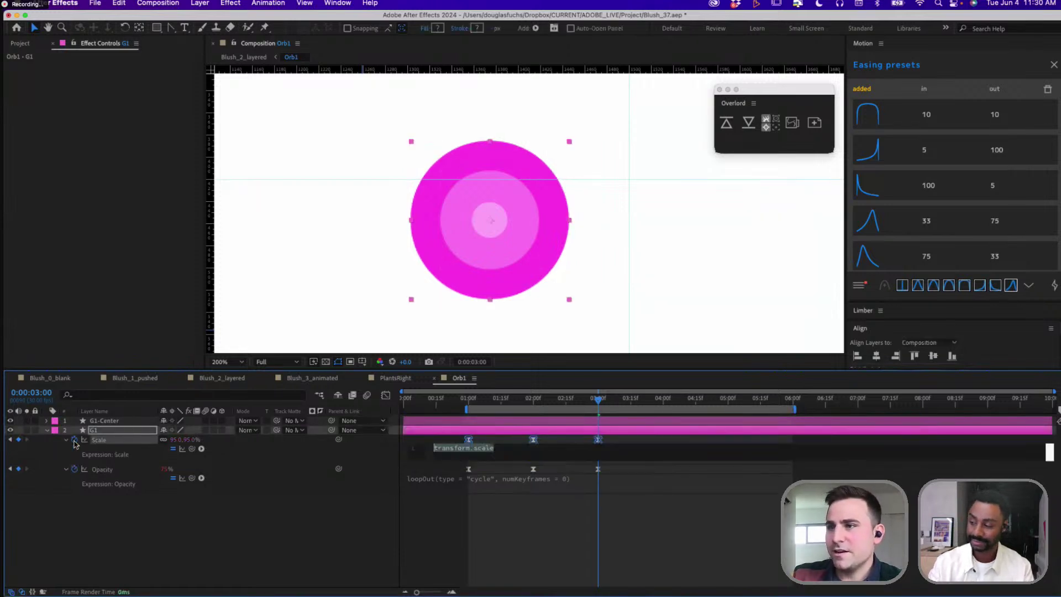
{"action": "left_click", "coordinate": [202, 449]}
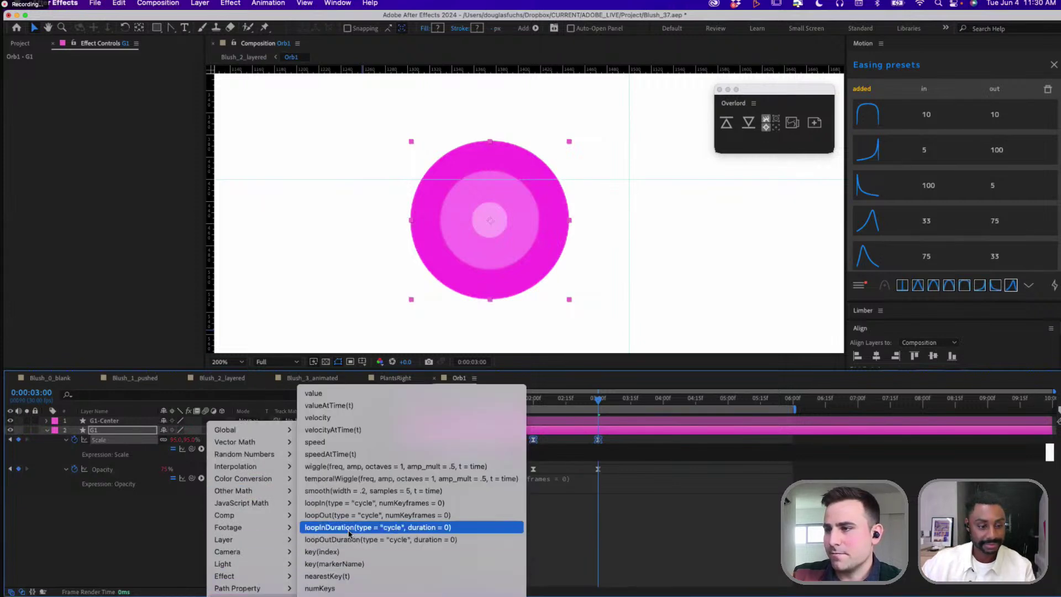
{"action": "left_click", "coordinate": [482, 513]}
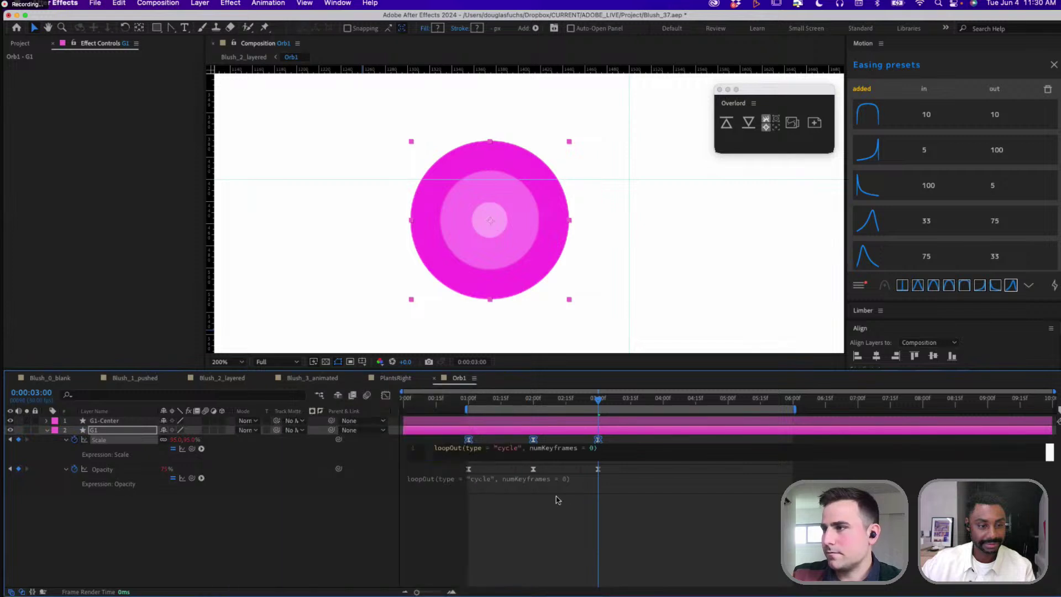
{"action": "left_click", "coordinate": [555, 498]}
{"action": "left_click", "coordinate": [468, 399]}
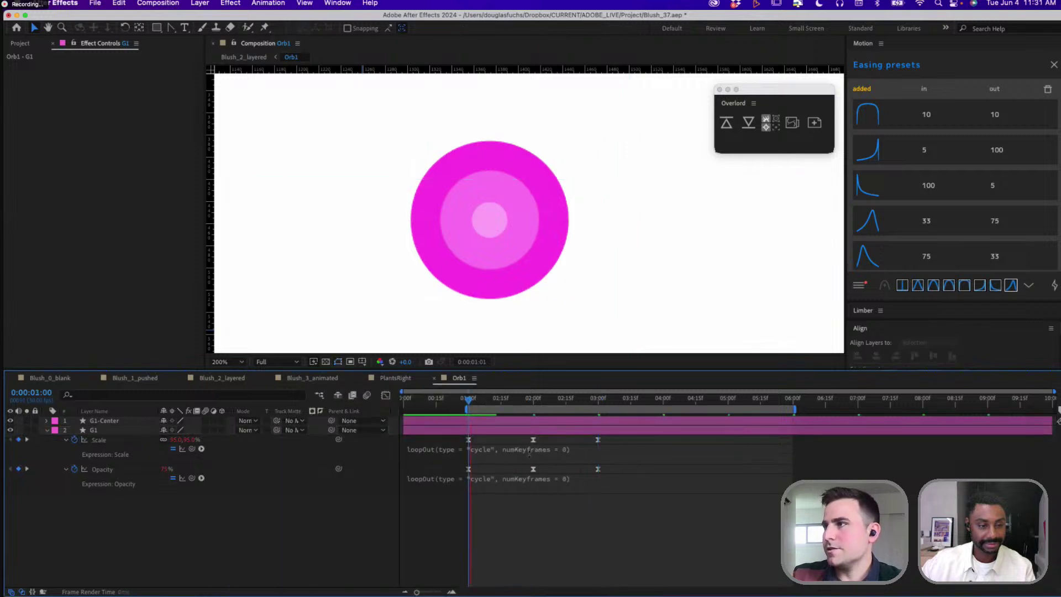
{"action": "key", "text": "space"}
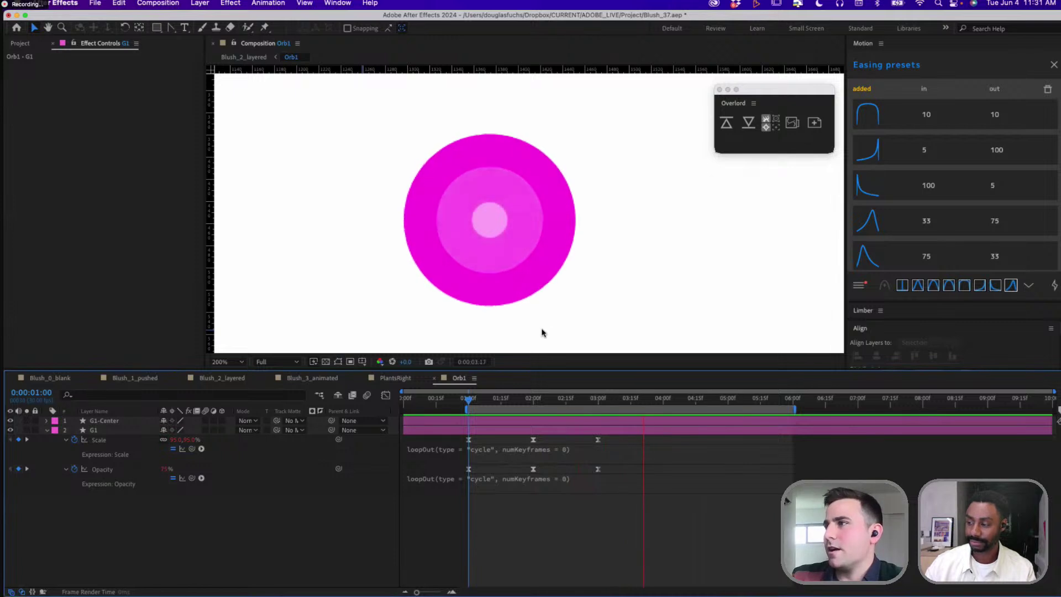
{"action": "key", "text": "space"}
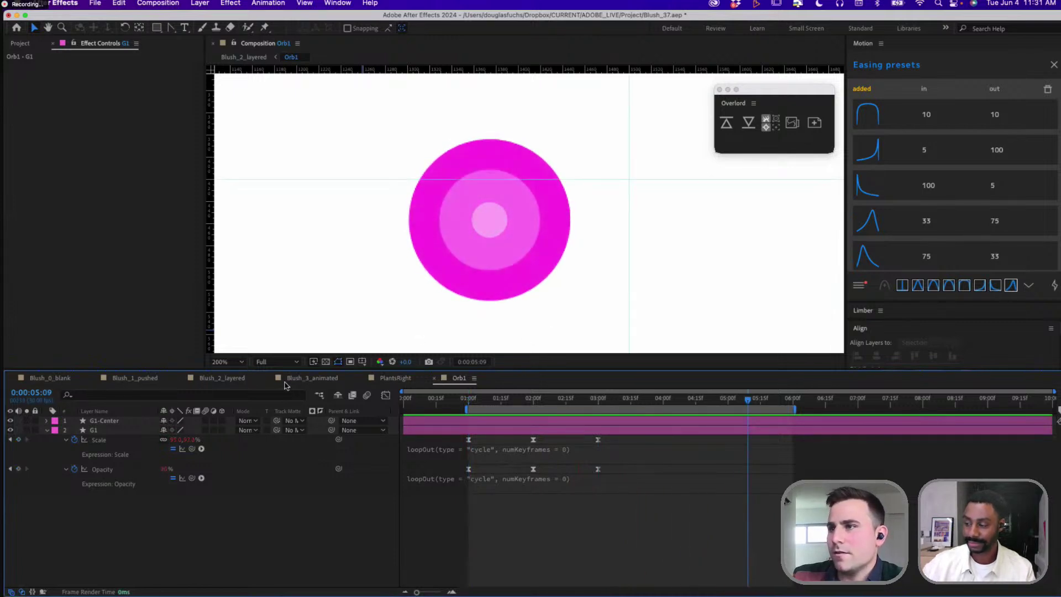
Apply the Wiggle - position preset to the Orb1 layer in Blush_2_layered and inspect the orb up close at 0:00:01:03
{"action": "left_click", "coordinate": [232, 380]}
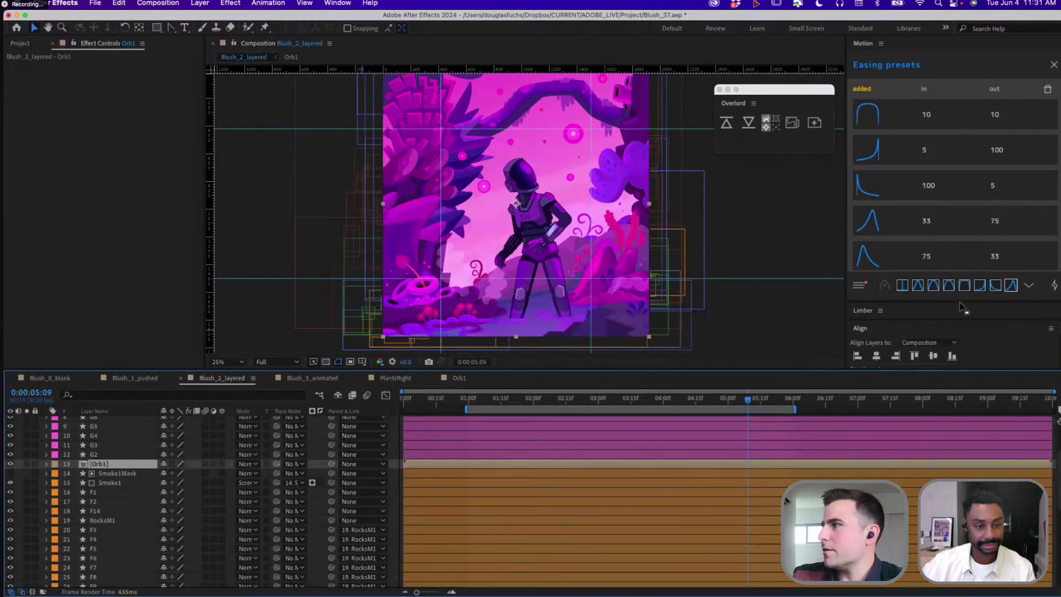
{"action": "left_click_drag", "start_coordinate": [960, 302], "coordinate": [990, 136]}
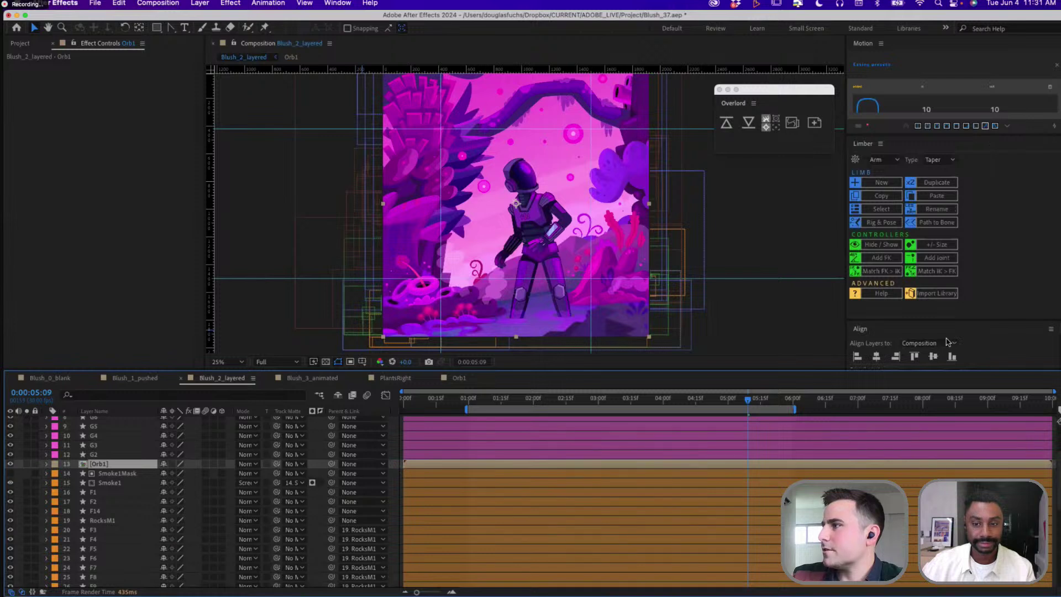
{"action": "left_click_drag", "start_coordinate": [945, 322], "coordinate": [934, 174]}
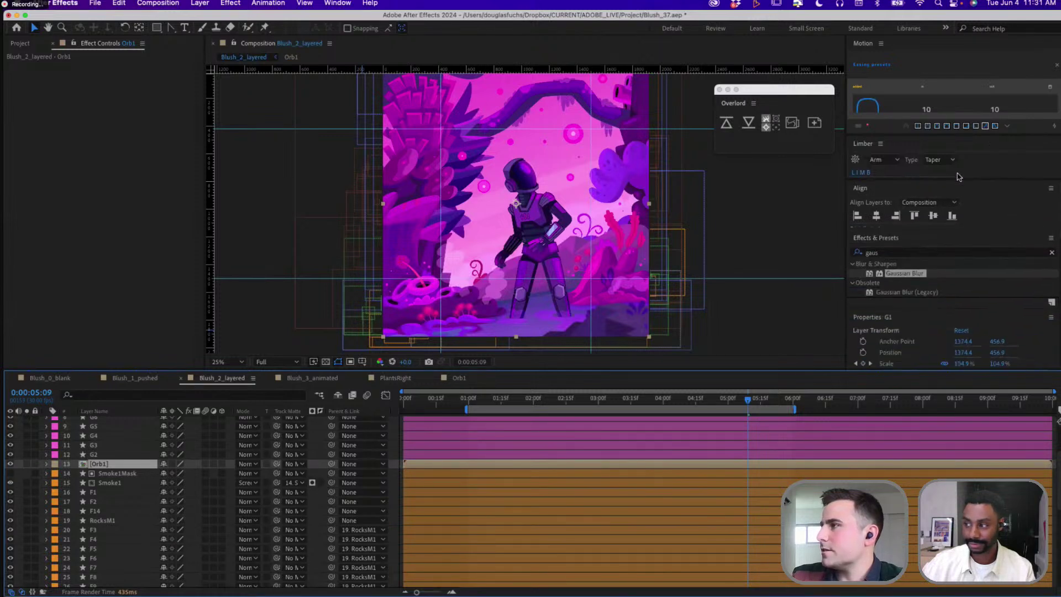
{"action": "left_click", "coordinate": [891, 245]}
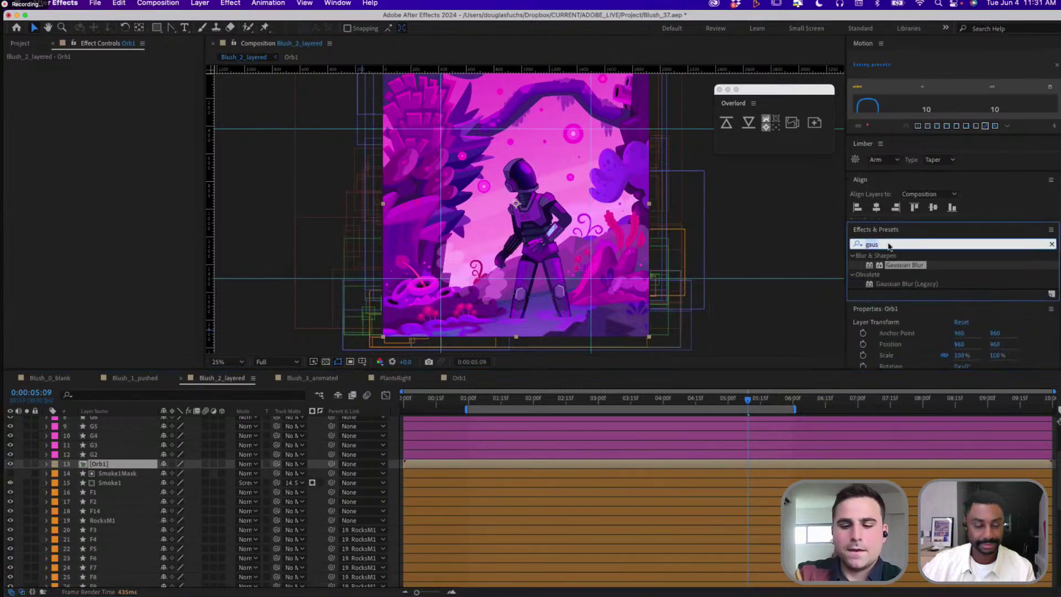
{"action": "type", "text": "wiggle"}
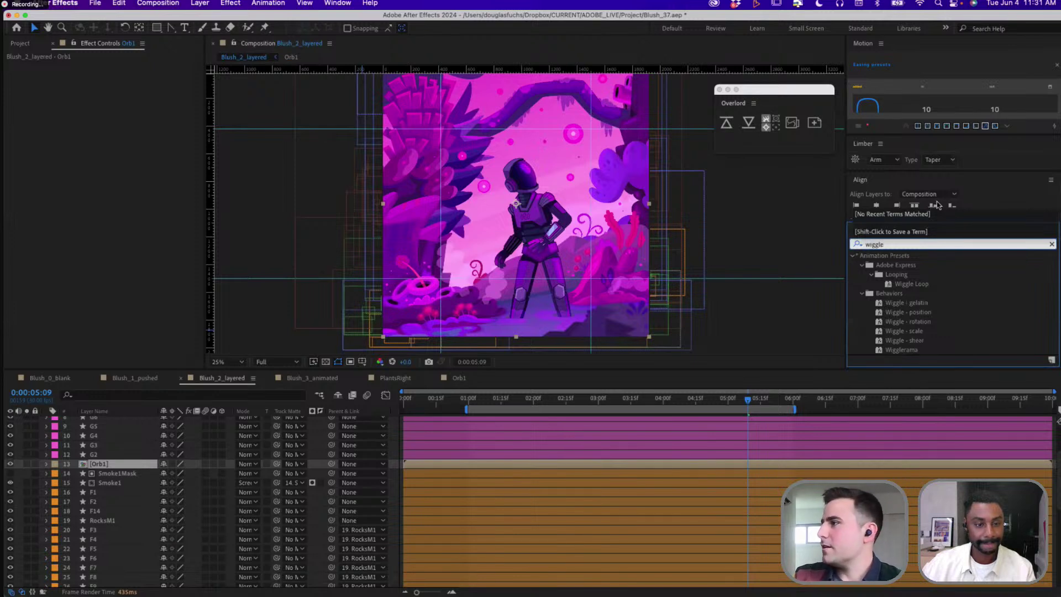
{"action": "left_click_drag", "start_coordinate": [909, 312], "coordinate": [246, 464]}
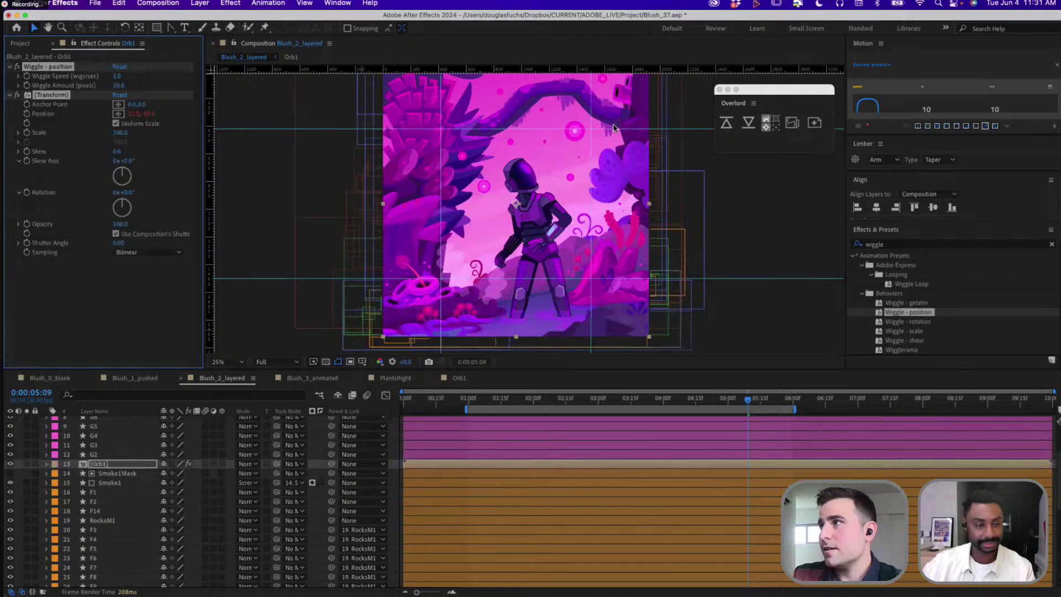
{"action": "key", "text": "period"}
{"action": "left_click_drag", "start_coordinate": [654, 67], "coordinate": [487, 253]}
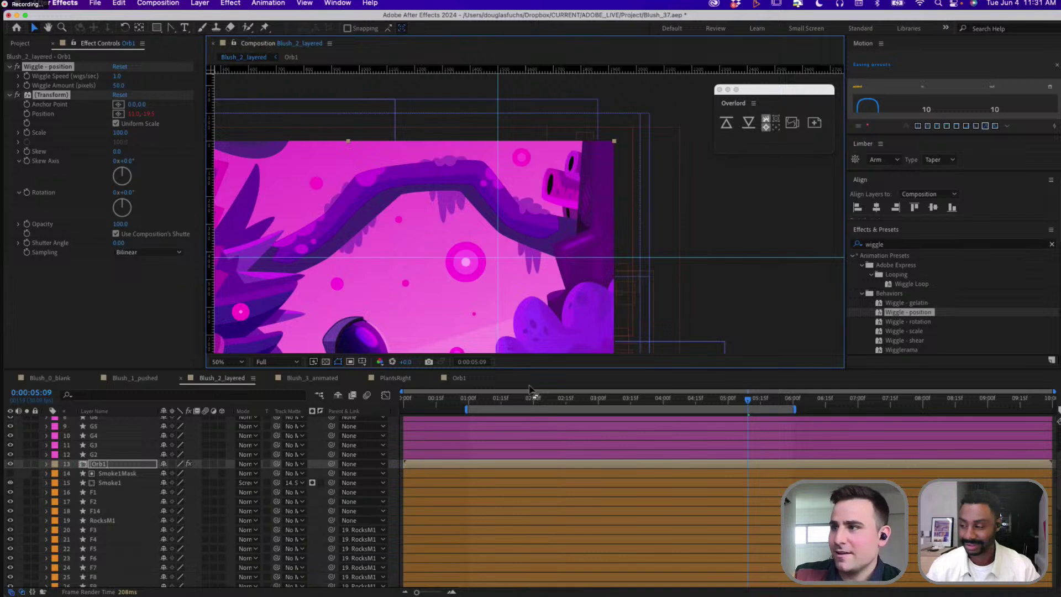
{"action": "left_click", "coordinate": [474, 403]}
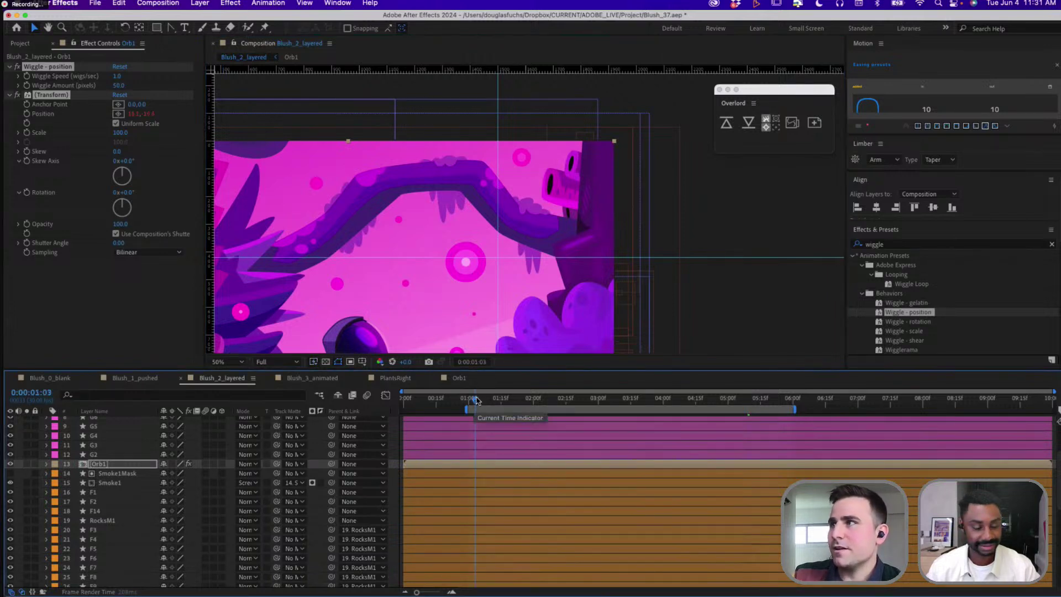
{"action": "left_click", "coordinate": [120, 466]}
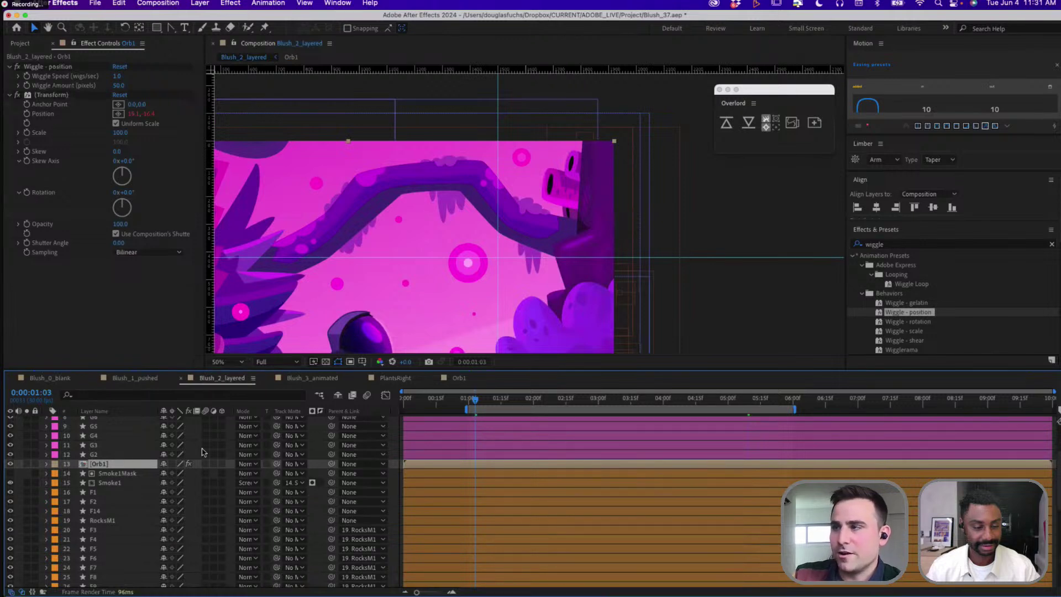
Crop the Orb1 composition to a roughly square region of interest with a small margin around the orb
{"action": "left_click", "coordinate": [459, 378]}
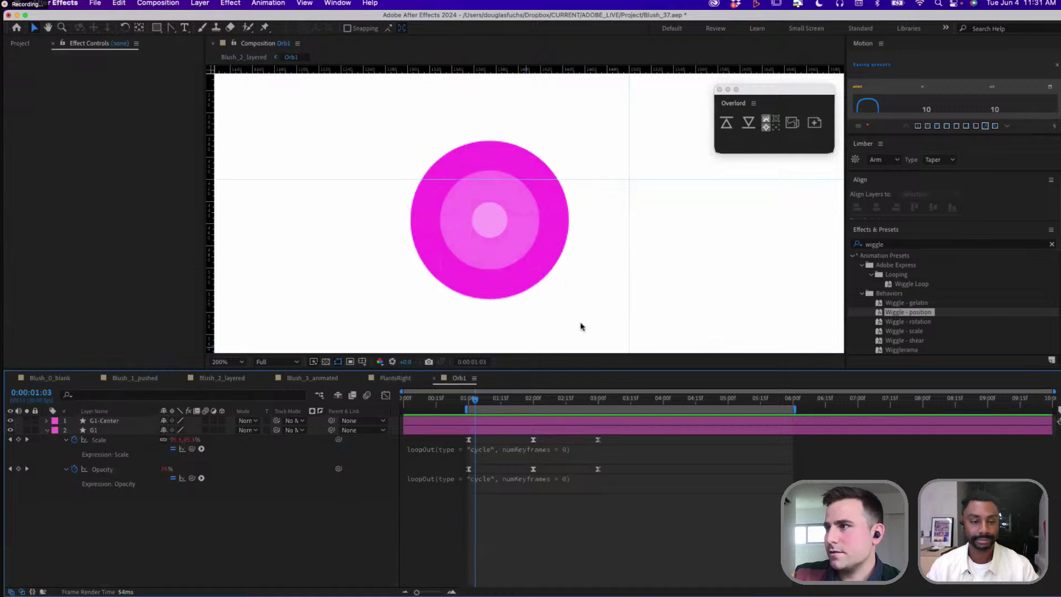
{"action": "left_click", "coordinate": [352, 365]}
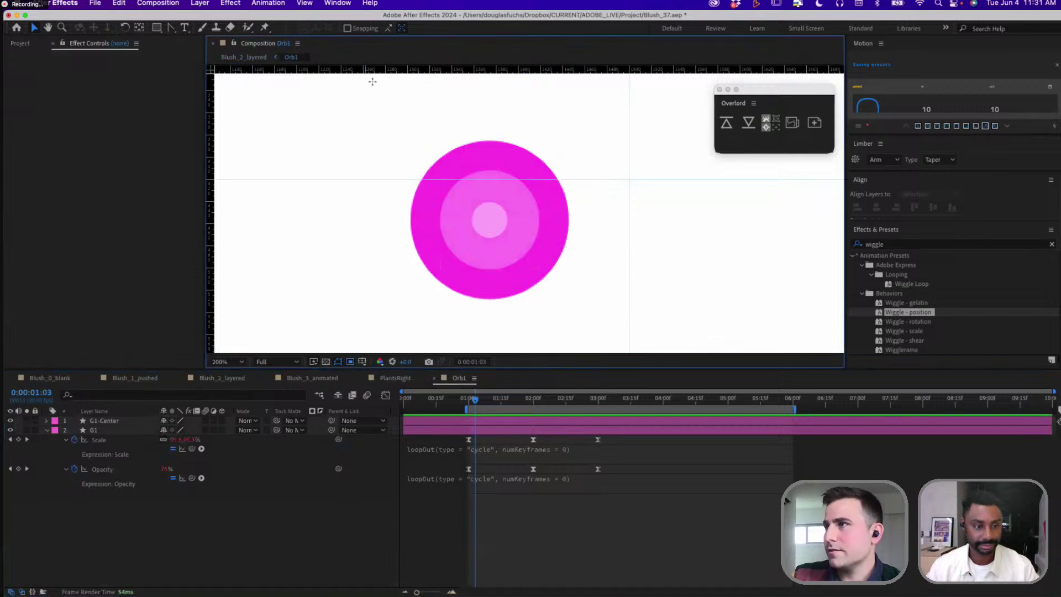
{"action": "left_click_drag", "start_coordinate": [380, 111], "coordinate": [603, 325]}
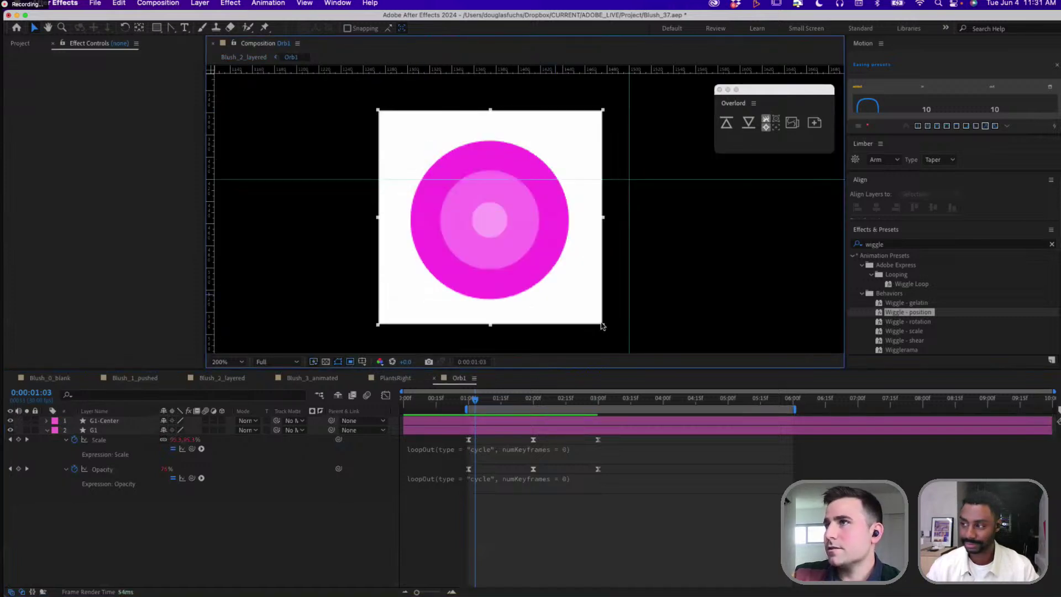
{"action": "left_click", "coordinate": [158, 4]}
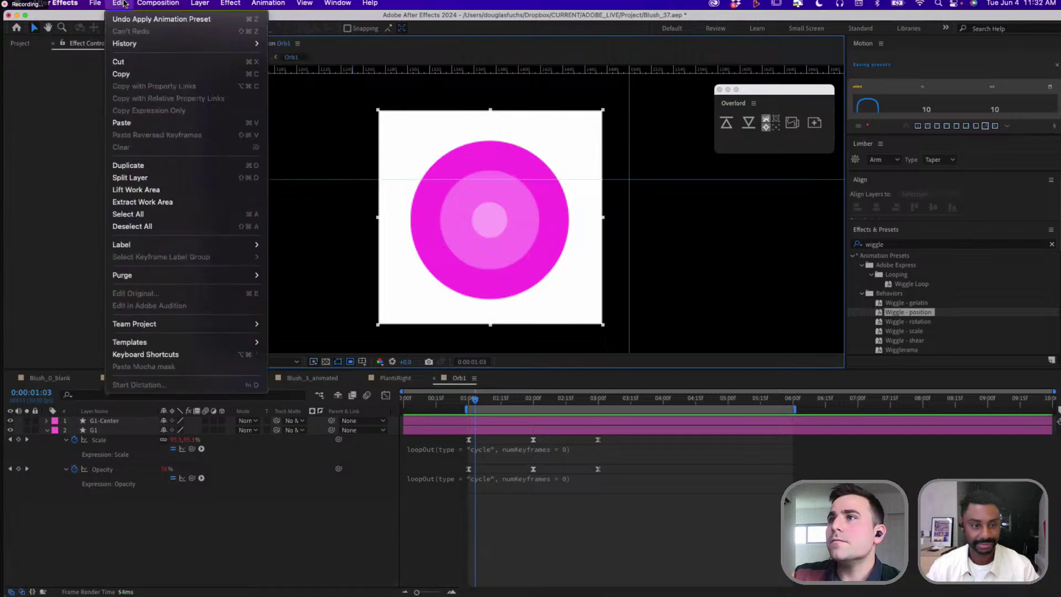
{"action": "mouse_move", "coordinate": [200, 4]}
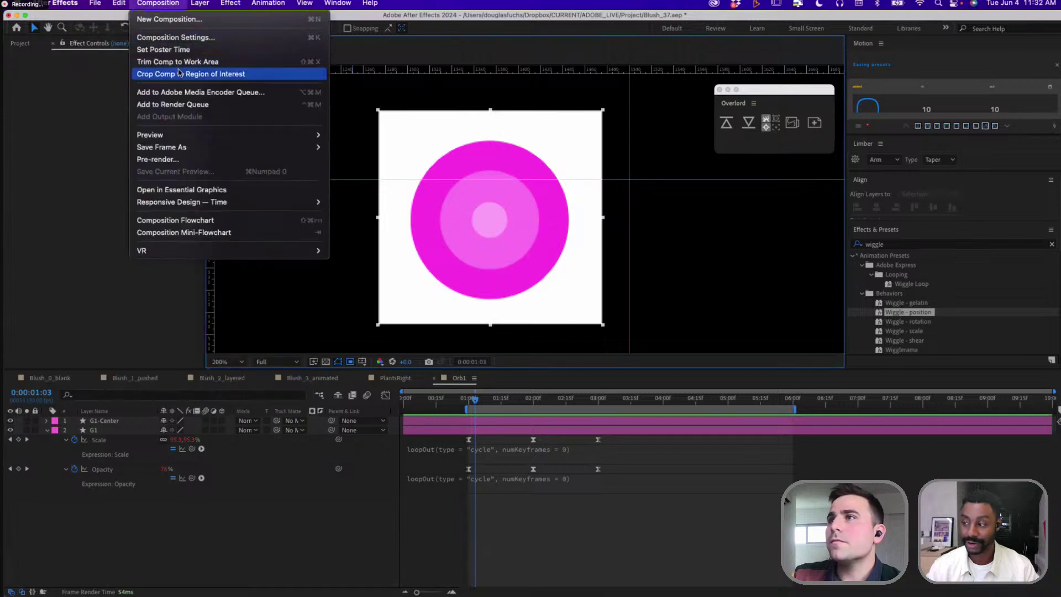
{"action": "left_click", "coordinate": [182, 75]}
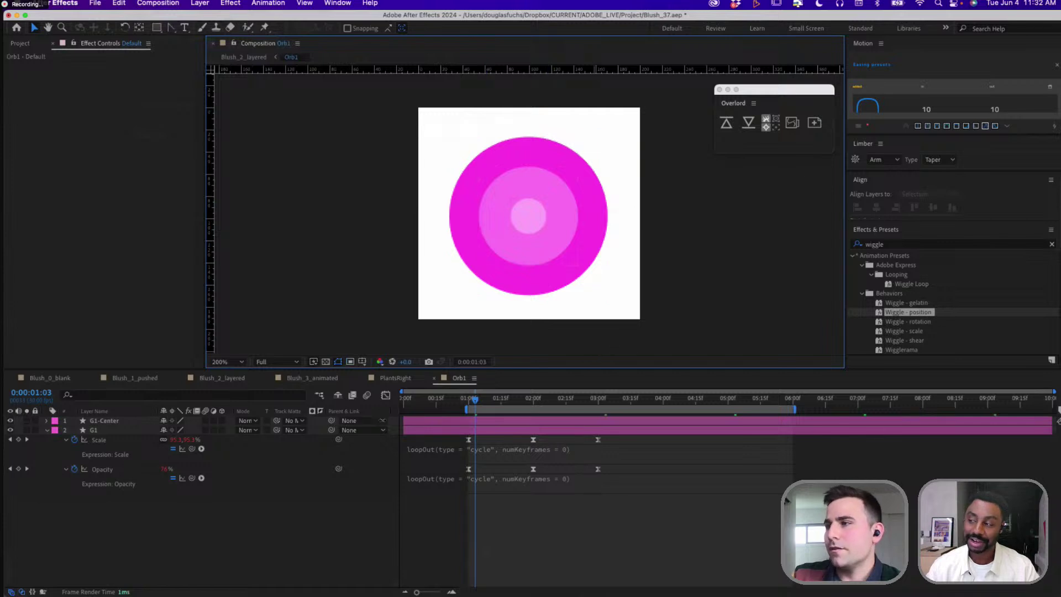
Close the Orb1 composition and reposition the cropped Orb1 layer in Blush_2_layered beneath the arched branch, beside the astronaut's helmet
{"action": "left_click", "coordinate": [436, 378]}
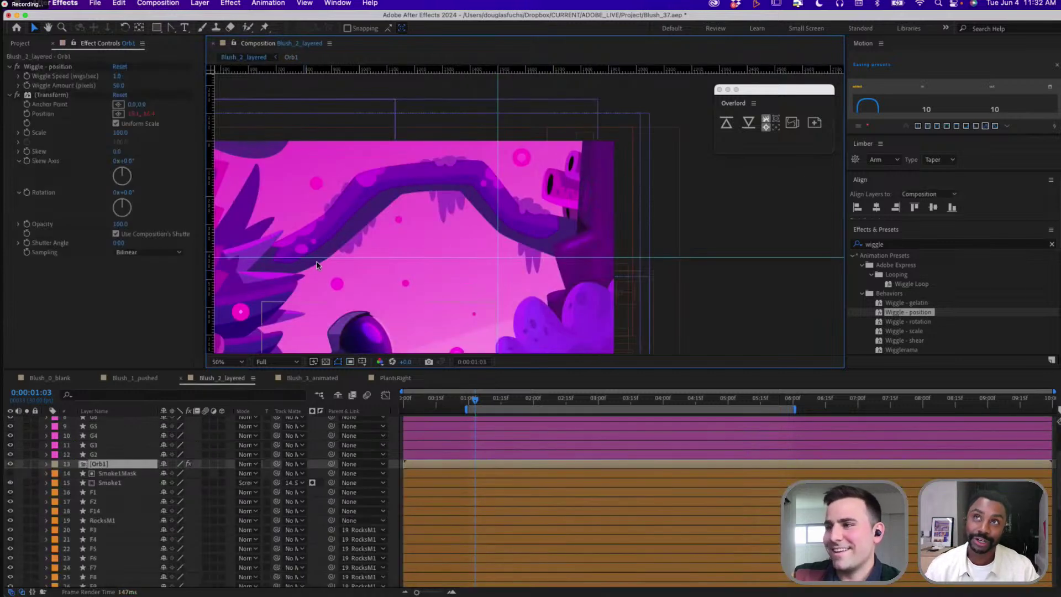
{"action": "left_click_drag", "start_coordinate": [443, 315], "coordinate": [502, 251]}
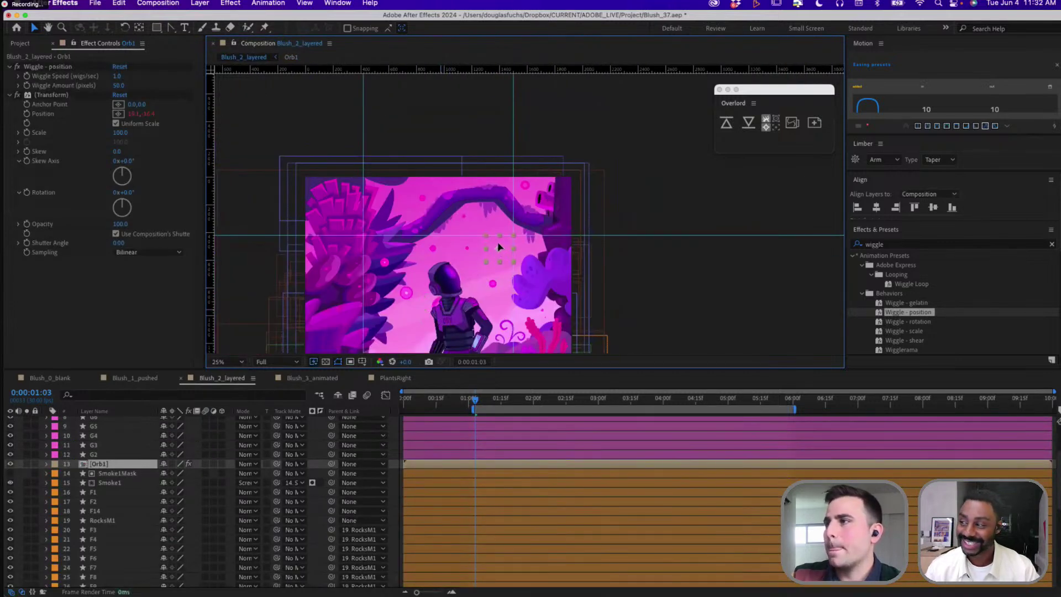
{"action": "key", "text": "period"}
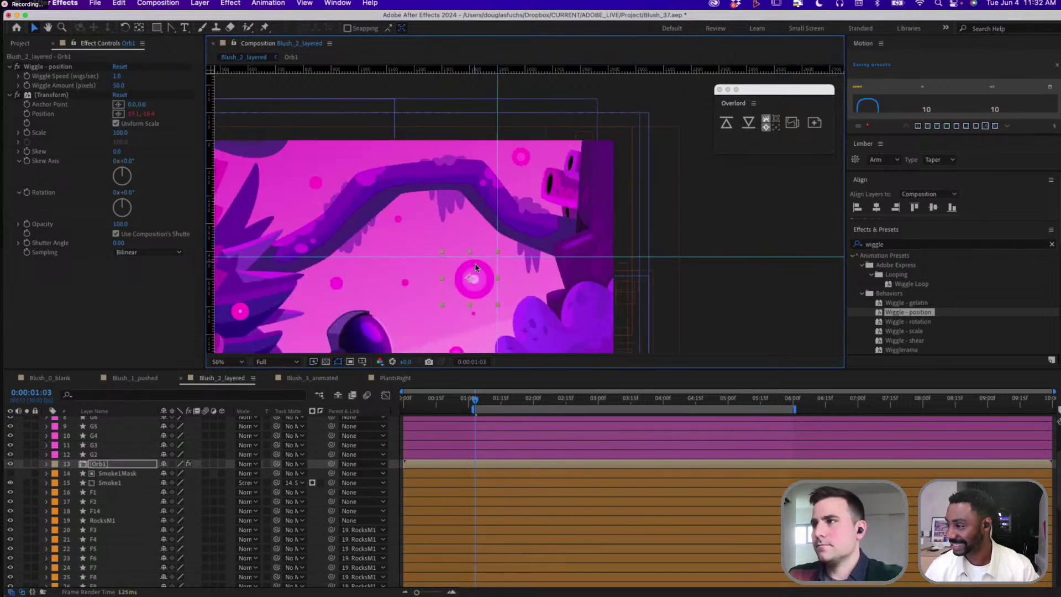
{"action": "key", "text": "shift+Up"}
{"action": "key", "text": "shift+Left"}
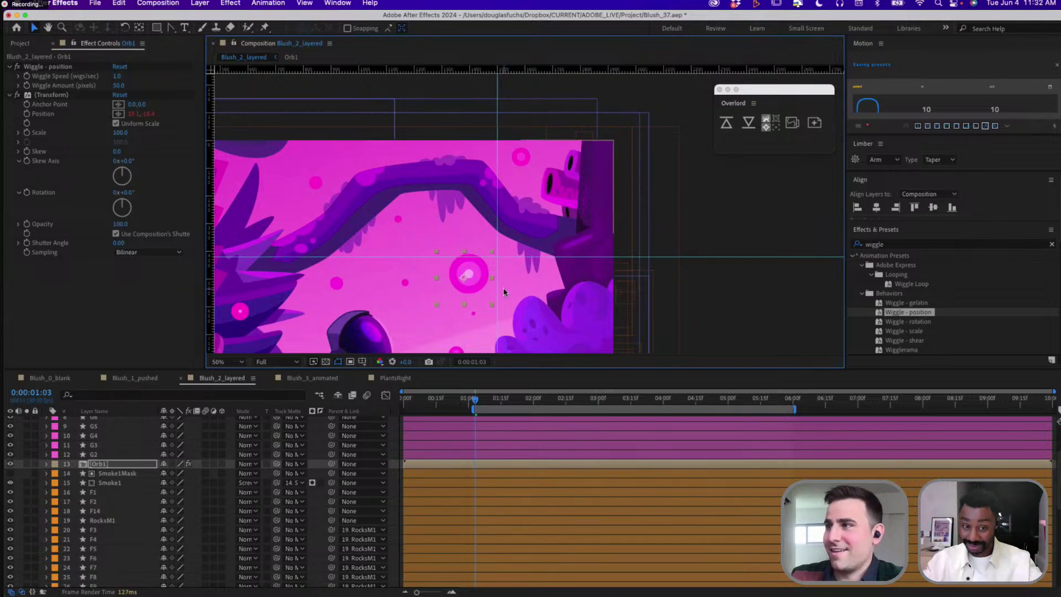
{"action": "scroll", "coordinate": [409, 323], "scroll_direction": "down", "scroll_amount": 3}
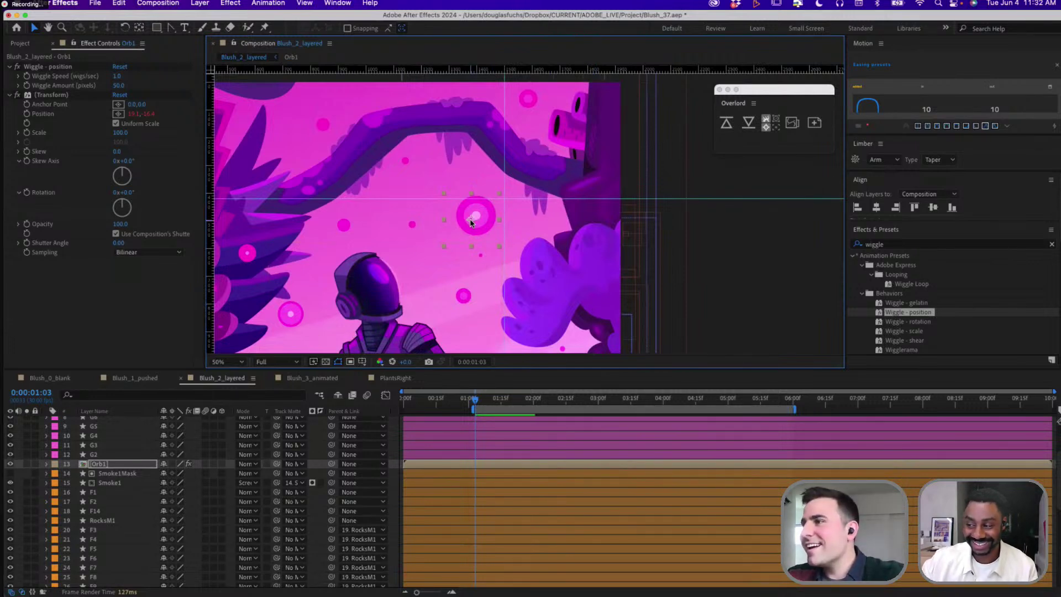
{"action": "left_click_drag", "start_coordinate": [471, 222], "coordinate": [476, 220]}
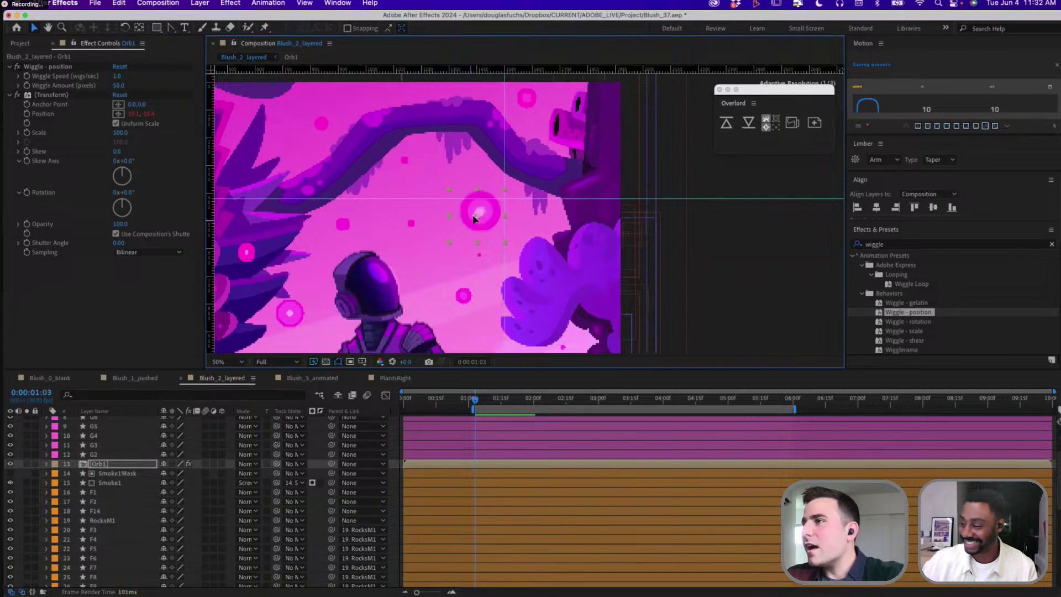
Reveal Orb1's position wiggle expression and place the orb at about 1400, 479.5 beneath the arched branch
{"action": "key", "text": "e"}
{"action": "key", "text": "e"}
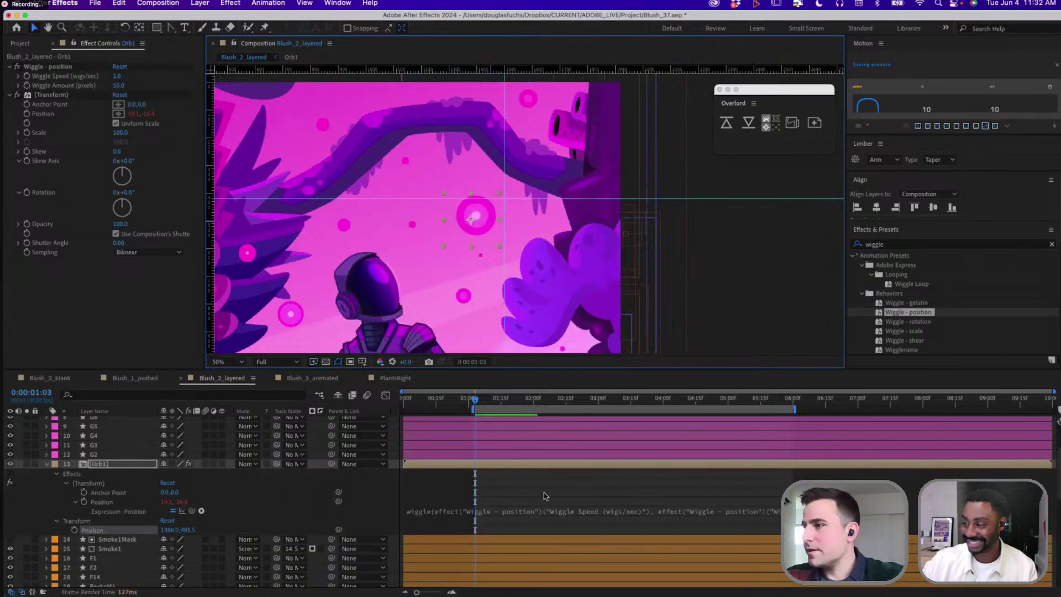
{"action": "left_click", "coordinate": [540, 222]}
{"action": "left_click", "coordinate": [467, 234]}
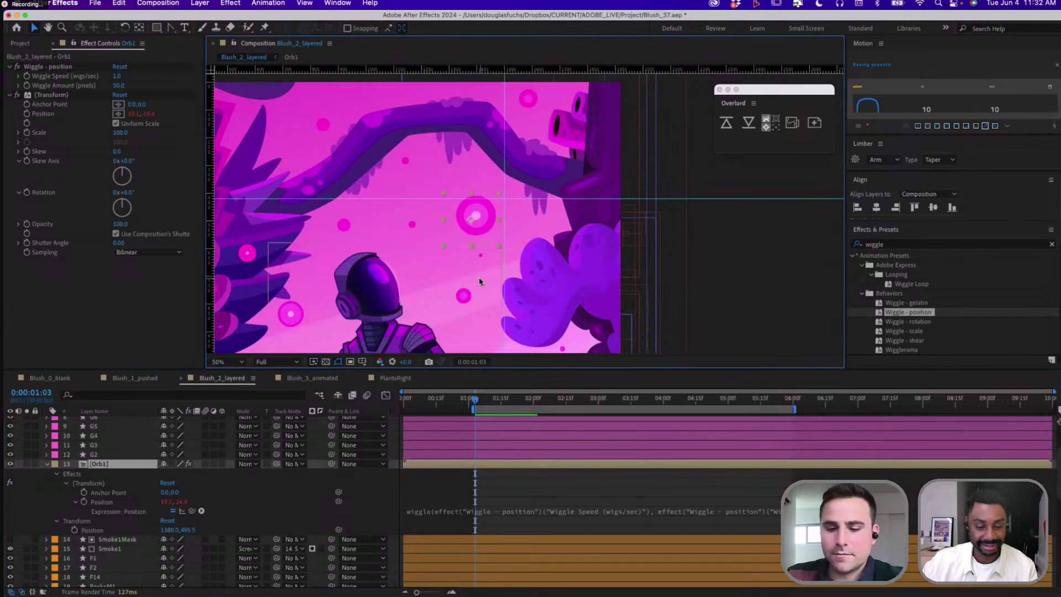
{"action": "left_click_drag", "start_coordinate": [471, 222], "coordinate": [473, 226]}
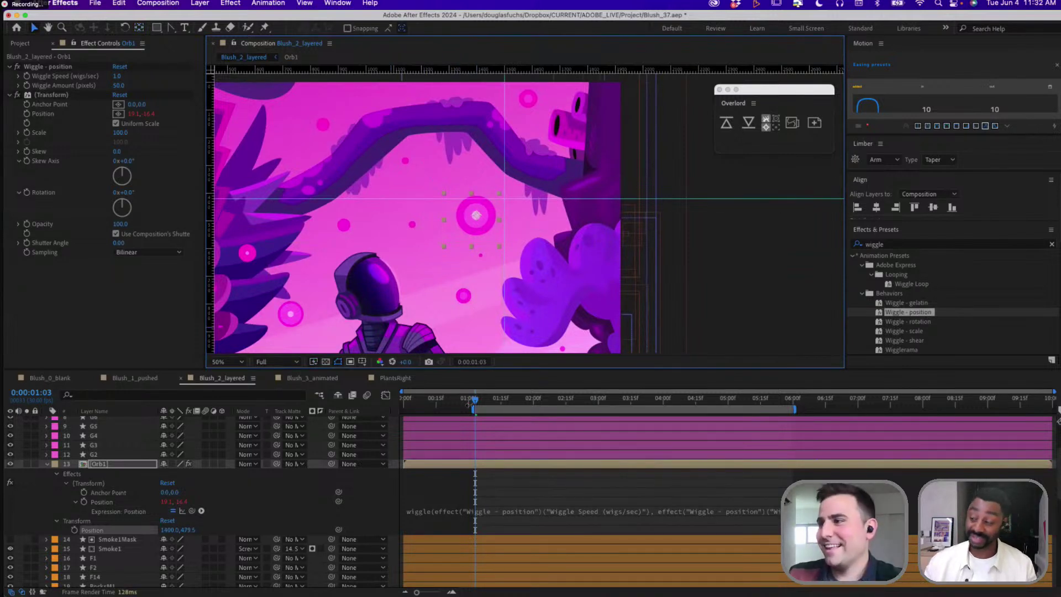
Keyframe Orb1's Position at 0:00:01:00 and move the orb to about 1520, 603.5 beside the purple plant
{"action": "left_click_drag", "start_coordinate": [471, 406], "coordinate": [468, 402]}
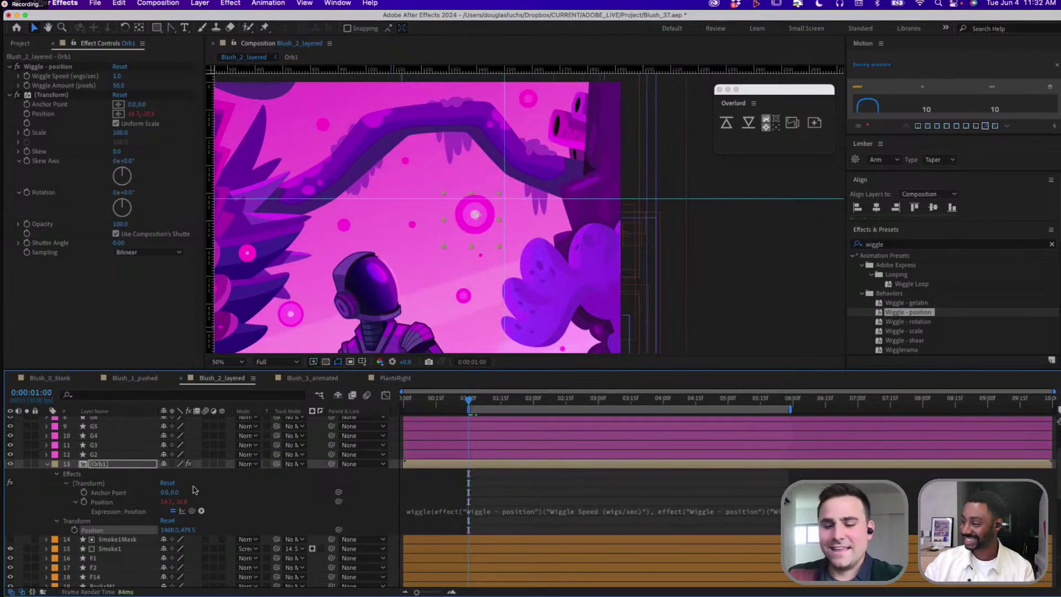
{"action": "key", "text": "u"}
{"action": "key", "text": "p"}
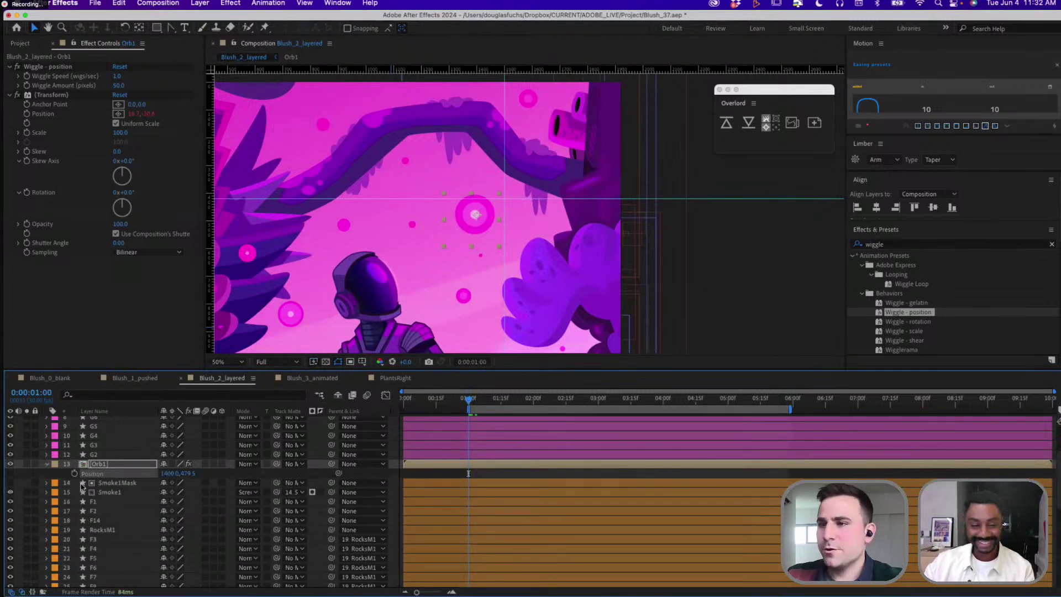
{"action": "left_click", "coordinate": [75, 473]}
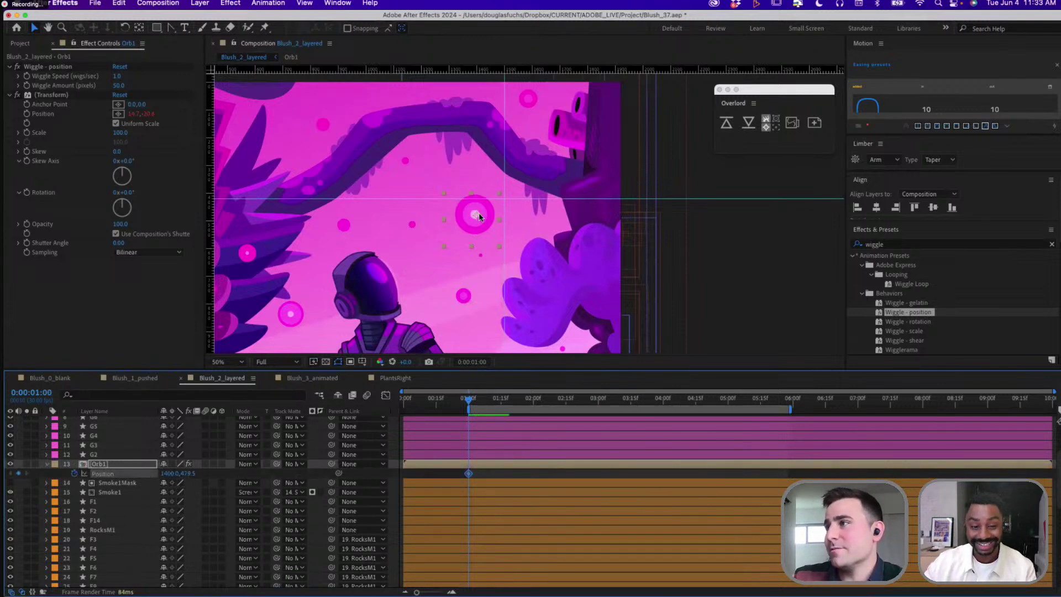
{"action": "left_click", "coordinate": [495, 234]}
{"action": "left_click_drag", "start_coordinate": [510, 244], "coordinate": [511, 249]}
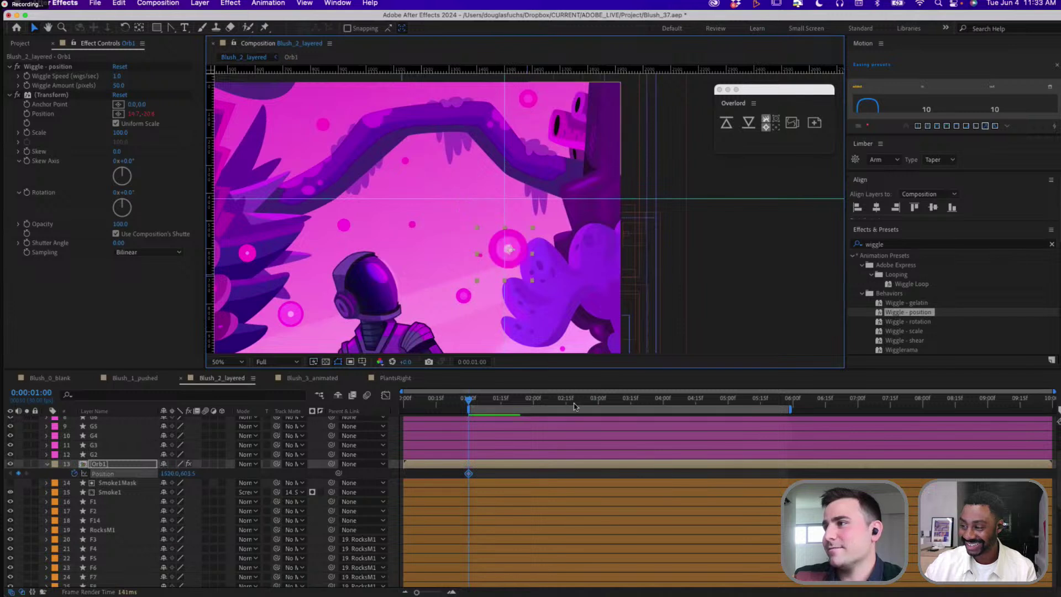
Extend the work area end to about 0:00:06:00 and add a Position keyframe with the same value for Orb1 there
{"action": "left_click", "coordinate": [107, 465]}
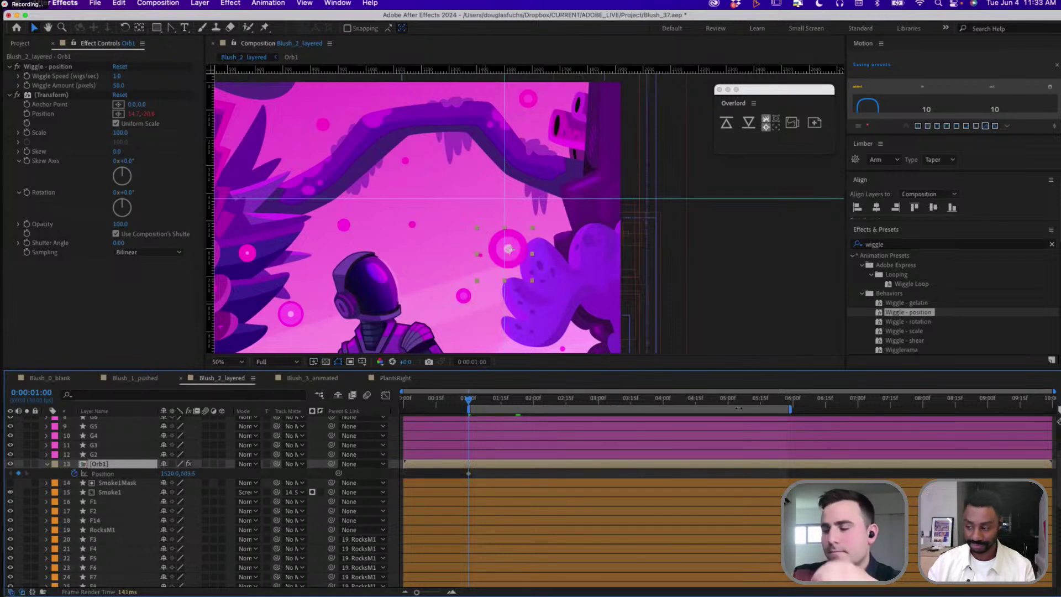
{"action": "left_click", "coordinate": [468, 474]}
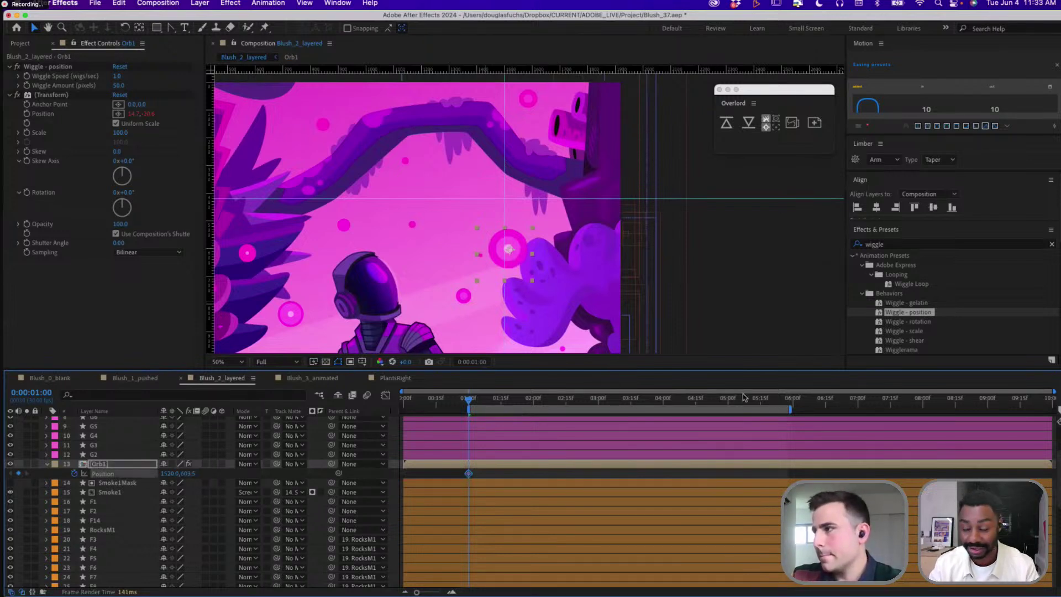
{"action": "left_click_drag", "start_coordinate": [792, 410], "coordinate": [795, 409]}
{"action": "left_click", "coordinate": [793, 401]}
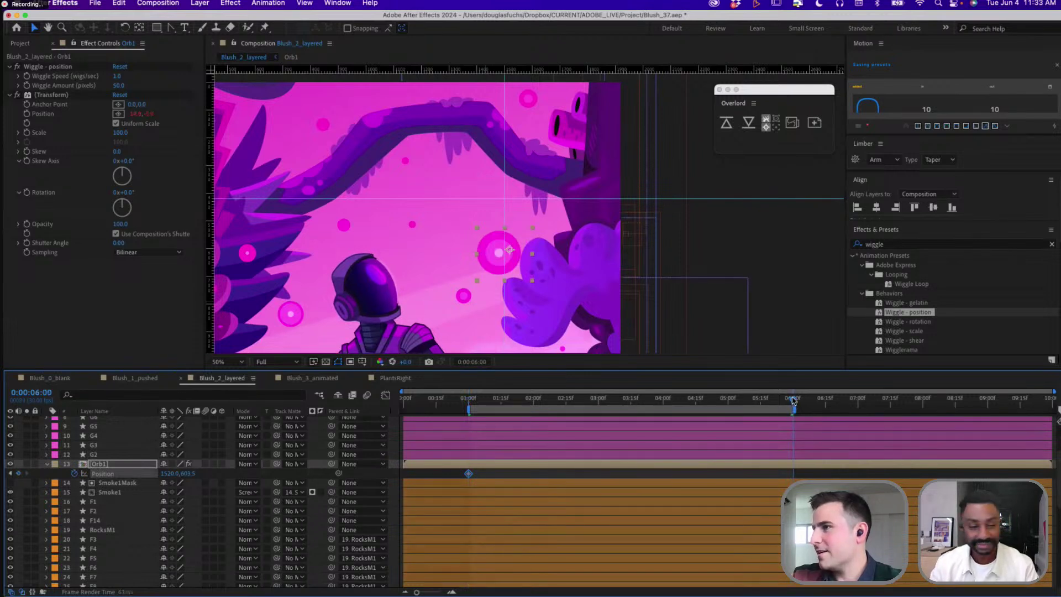
{"action": "key", "text": "alt+shift+p"}
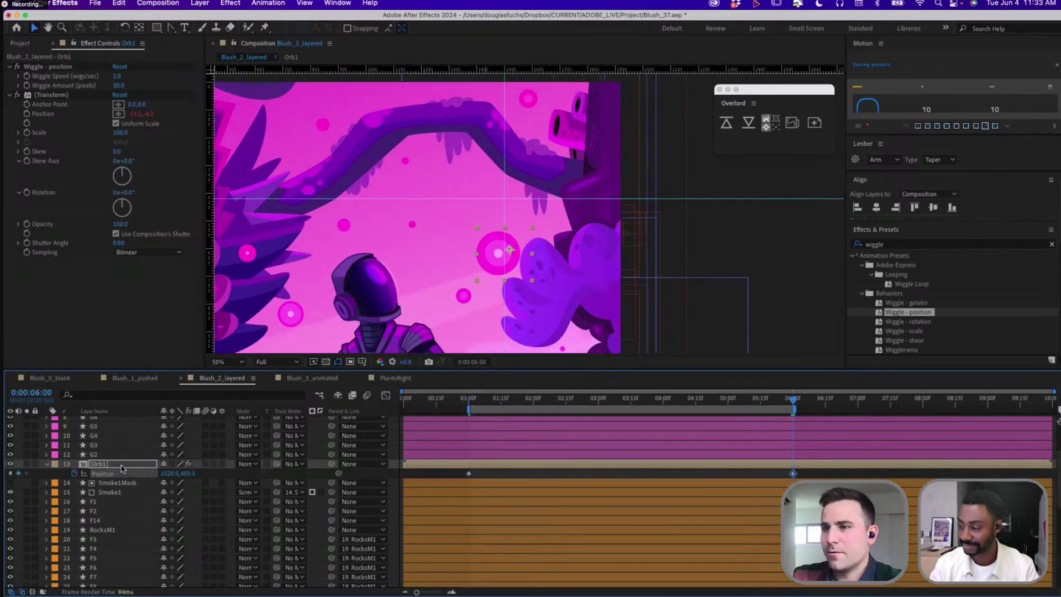
Try shifting Orb1 slightly toward the purple plant at 0:00:06:00 and undo the move
{"action": "left_click", "coordinate": [120, 464]}
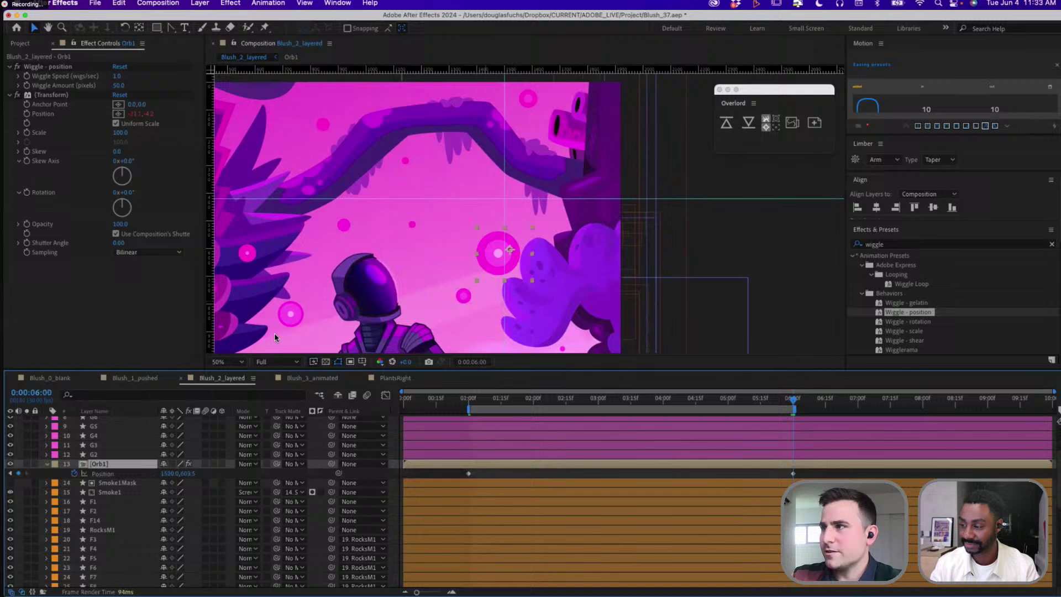
{"action": "left_click", "coordinate": [514, 255]}
{"action": "left_click", "coordinate": [124, 464]}
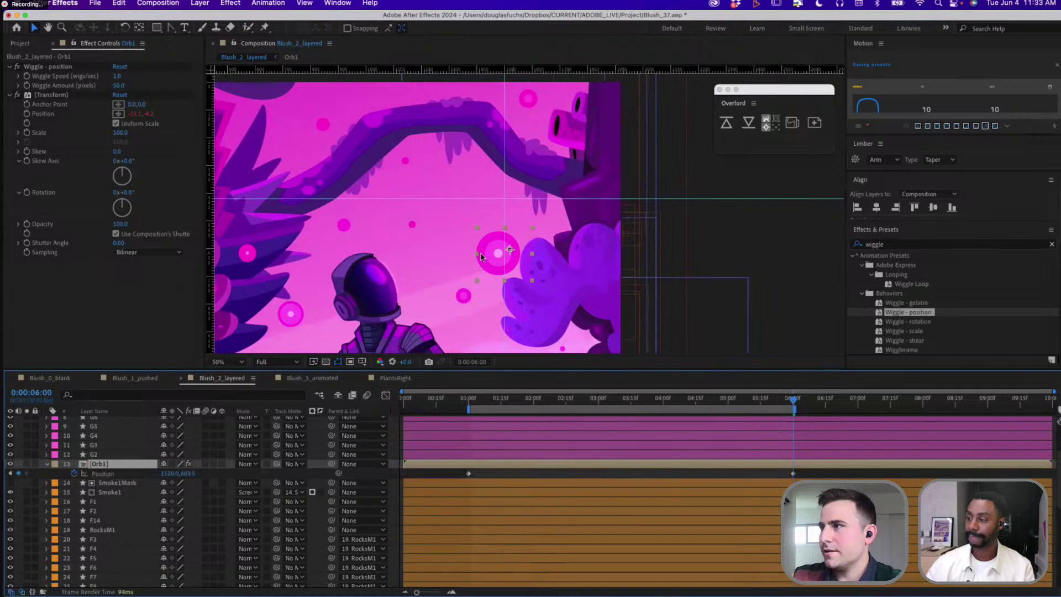
{"action": "left_click_drag", "start_coordinate": [484, 258], "coordinate": [491, 259]}
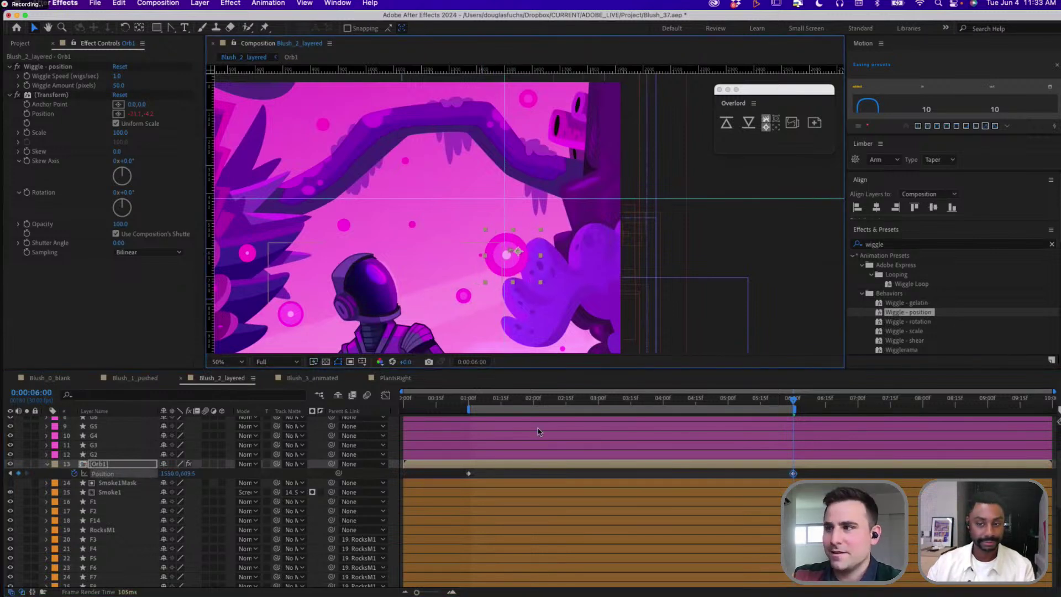
{"action": "key", "text": "cmd+z"}
Move the Orb1 layer between Swirl1 and BackElements, and nudge its Position keyframes together to about 1532, 577.5
{"action": "scroll", "coordinate": [101, 581], "scroll_direction": "down", "scroll_amount": 3}
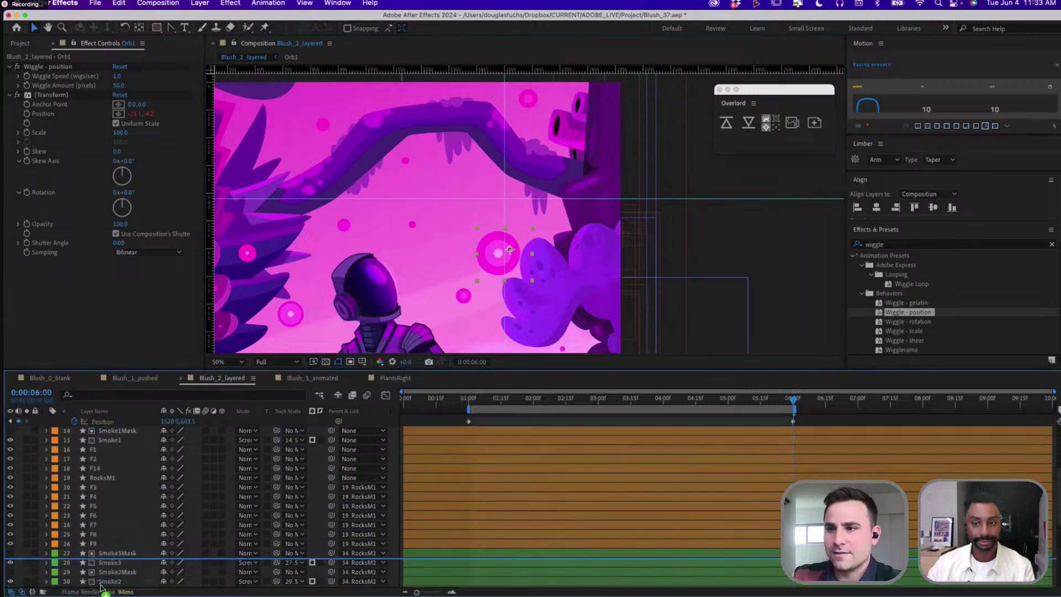
{"action": "left_click_drag", "start_coordinate": [101, 587], "coordinate": [114, 507]}
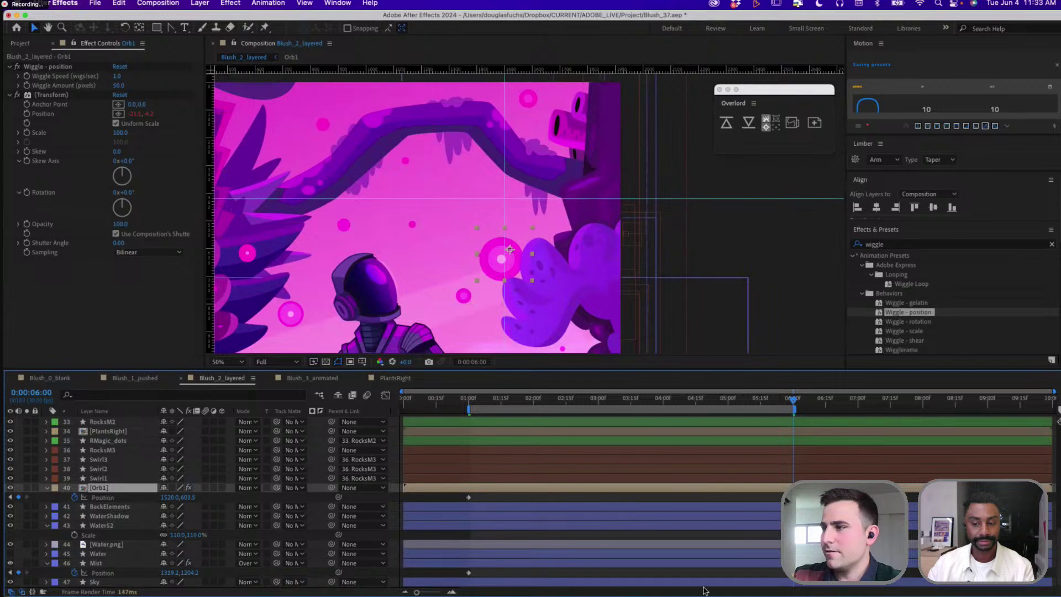
{"action": "left_click_drag", "start_coordinate": [464, 501], "coordinate": [650, 495]}
{"action": "key", "text": "shift+Right"}
{"action": "key", "text": "shift+Right"}
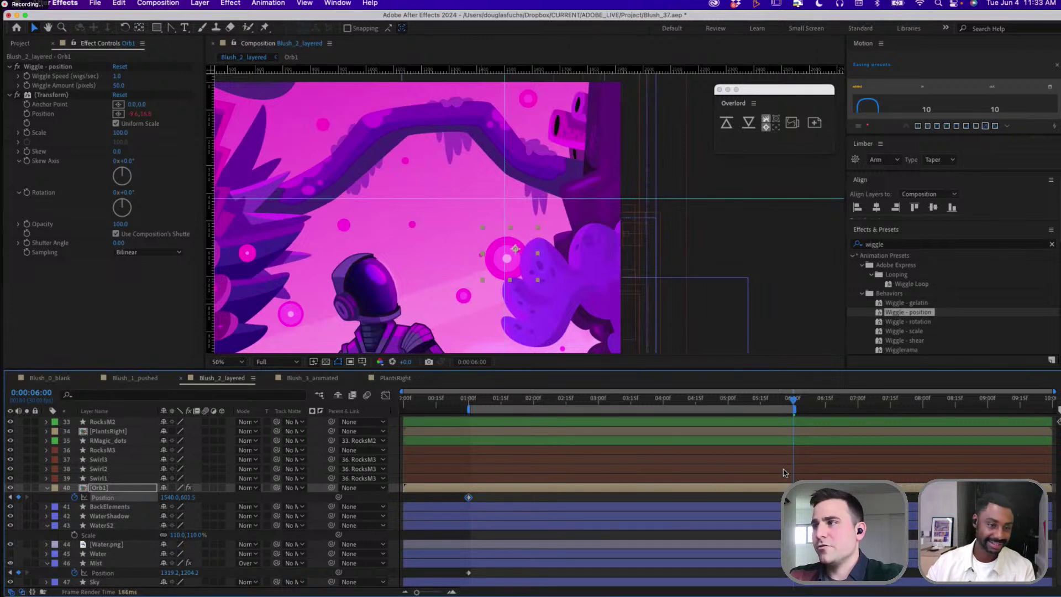
{"action": "key", "text": "shift+Up"}
{"action": "key", "text": "shift+Up"}
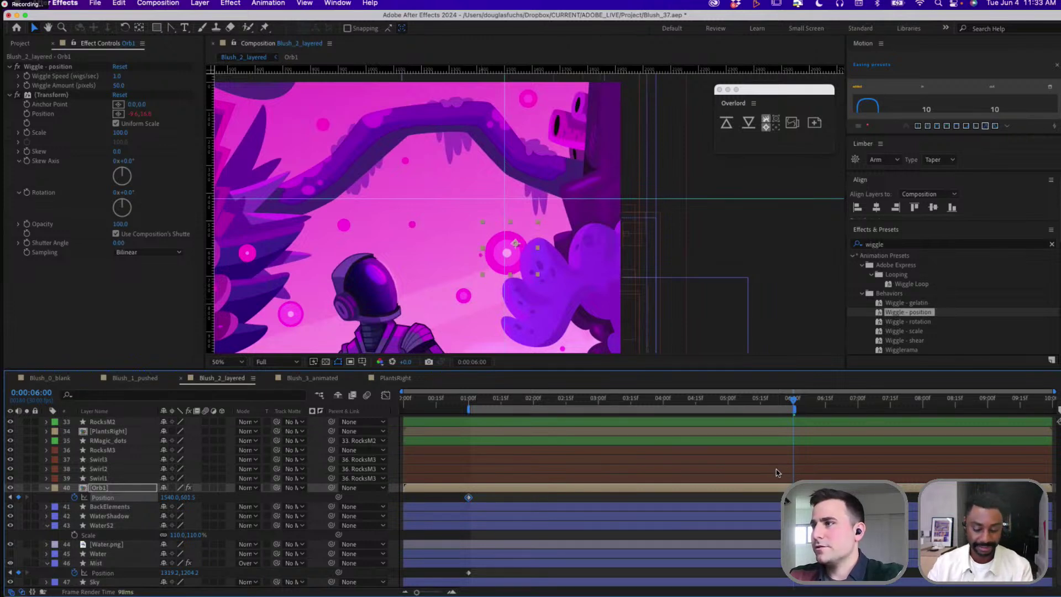
{"action": "key", "text": "shift+Left"}
{"action": "key", "text": "shift+Up"}
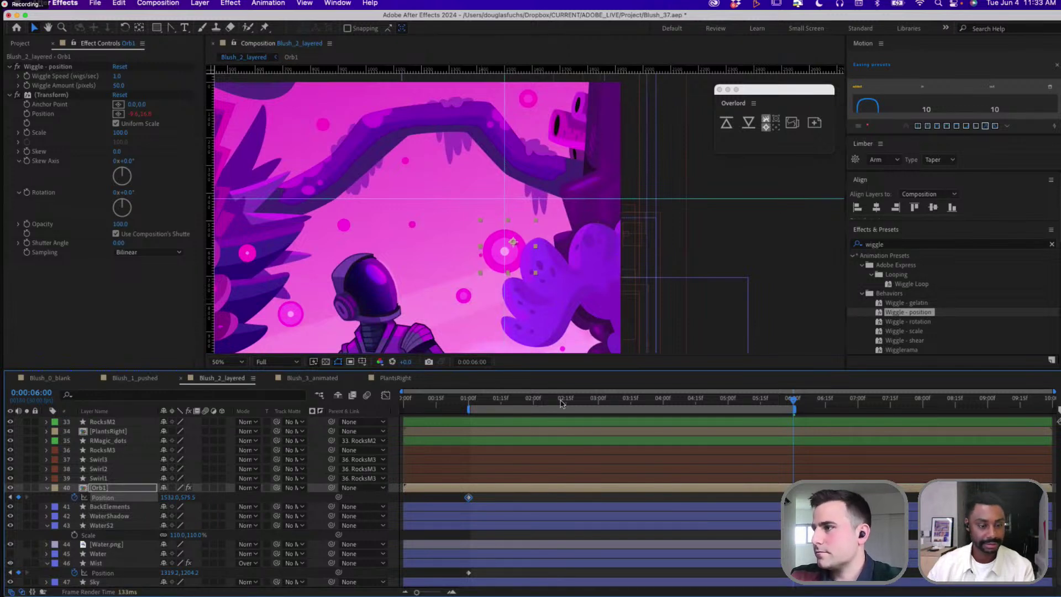
Try moving Orb1 toward the astronaut's helmet to about 1382, 523.5 at 0:00:03:00
{"action": "left_click", "coordinate": [599, 400]}
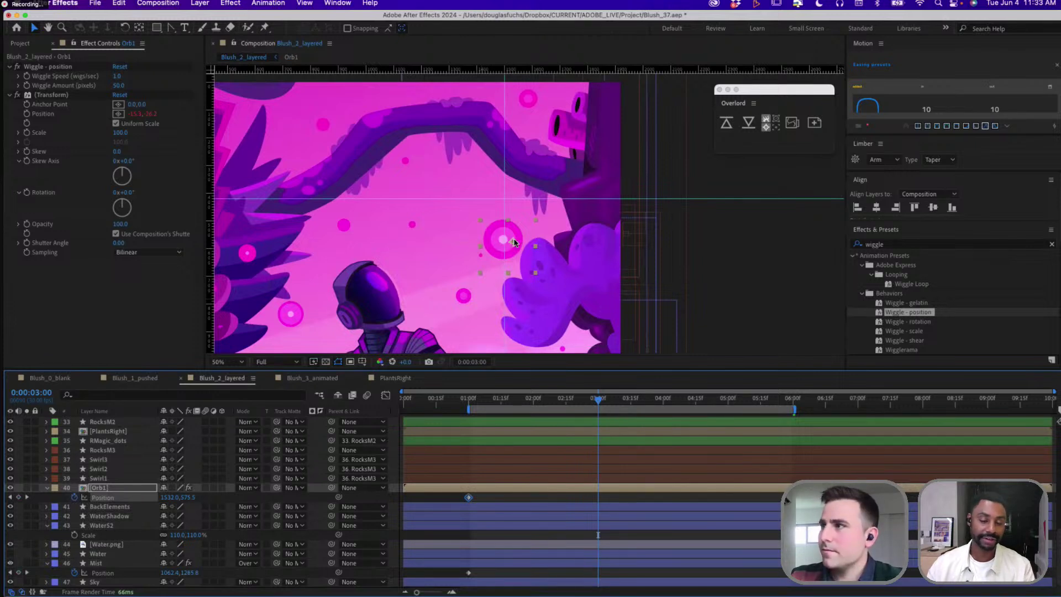
{"action": "left_click_drag", "start_coordinate": [507, 240], "coordinate": [473, 233]}
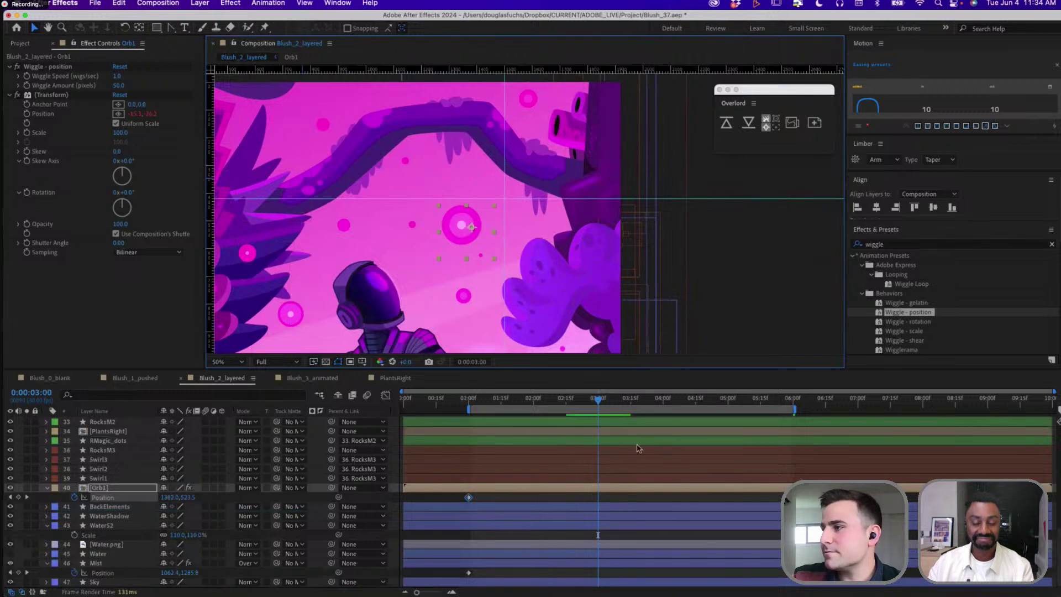
{"action": "left_click", "coordinate": [18, 497]}
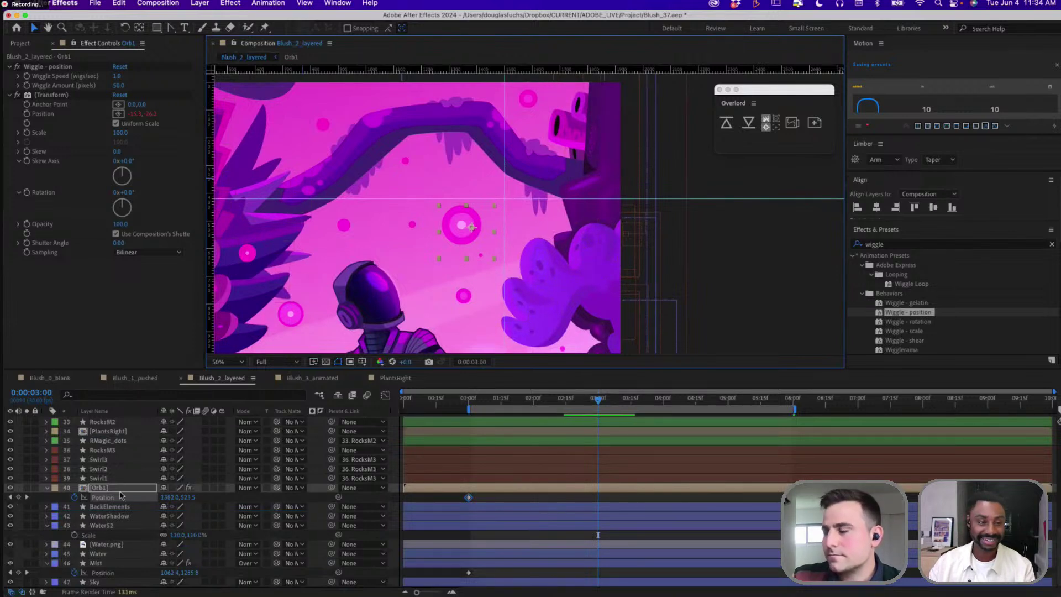
{"action": "key", "text": "space"}
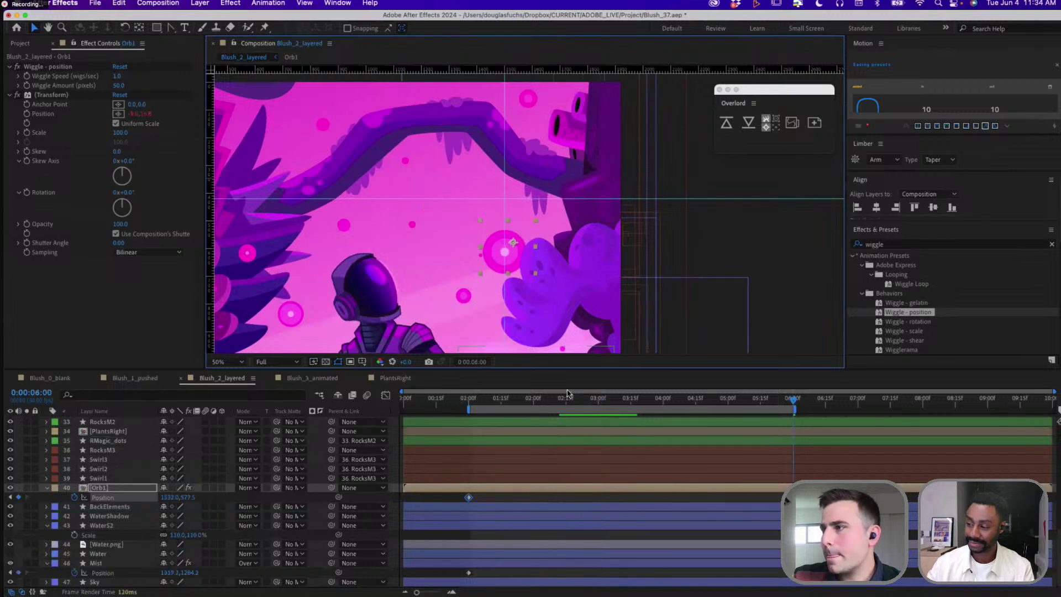
Check Orb1's placement at 0:00:03:02 and 0:00:06:00, leaving its Position keyframes deselected
{"action": "left_click", "coordinate": [603, 403]}
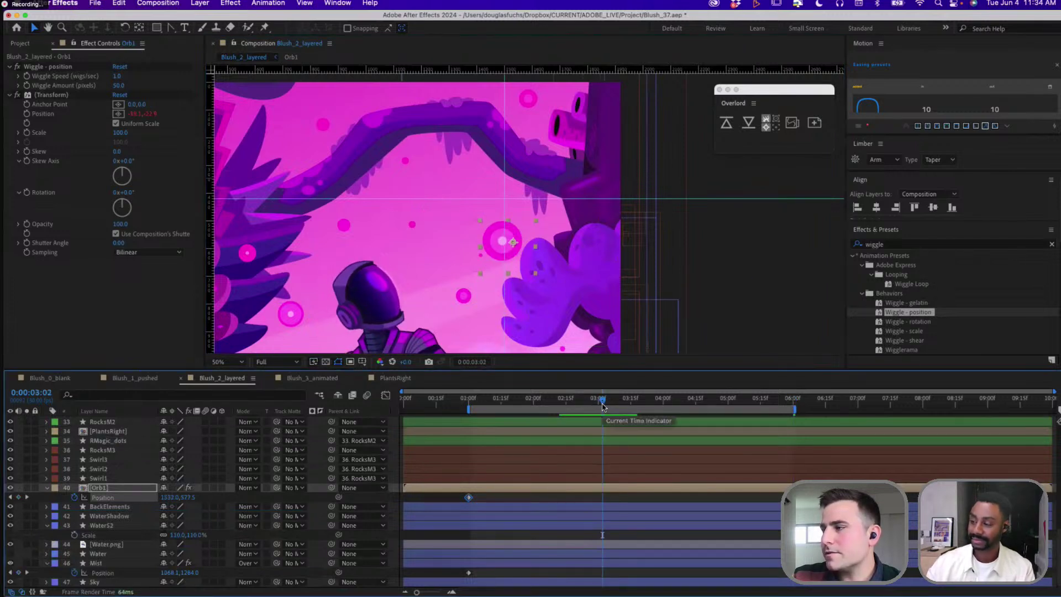
{"action": "left_click", "coordinate": [717, 497]}
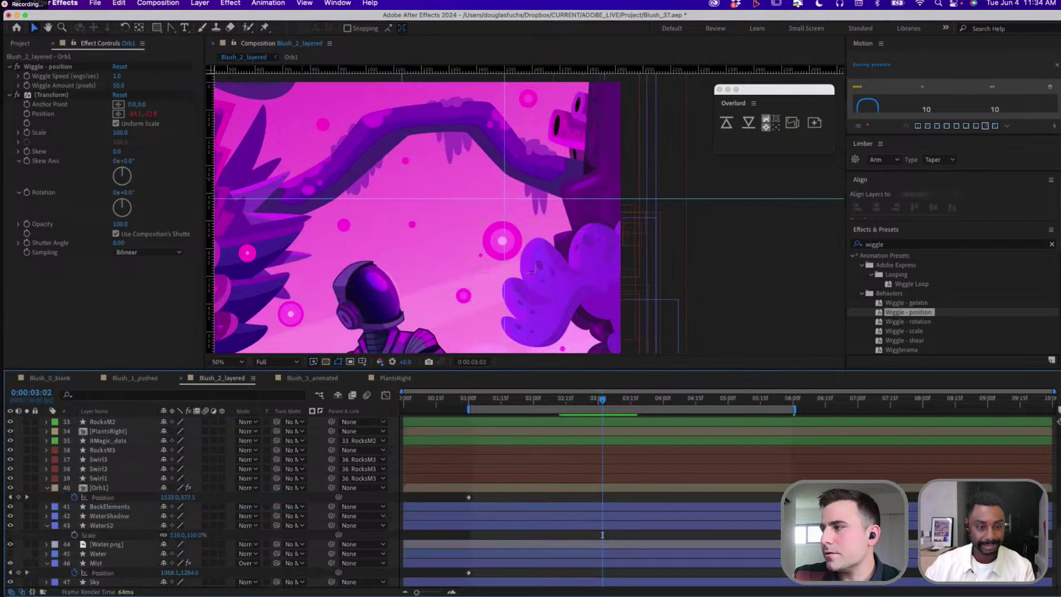
{"action": "left_click", "coordinate": [469, 497]}
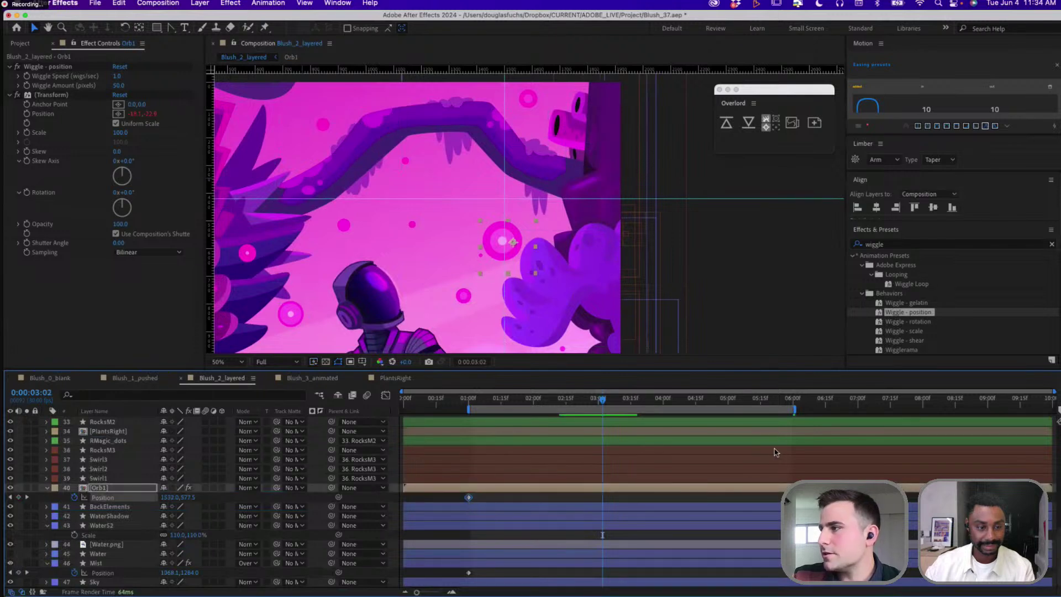
{"action": "left_click", "coordinate": [796, 403]}
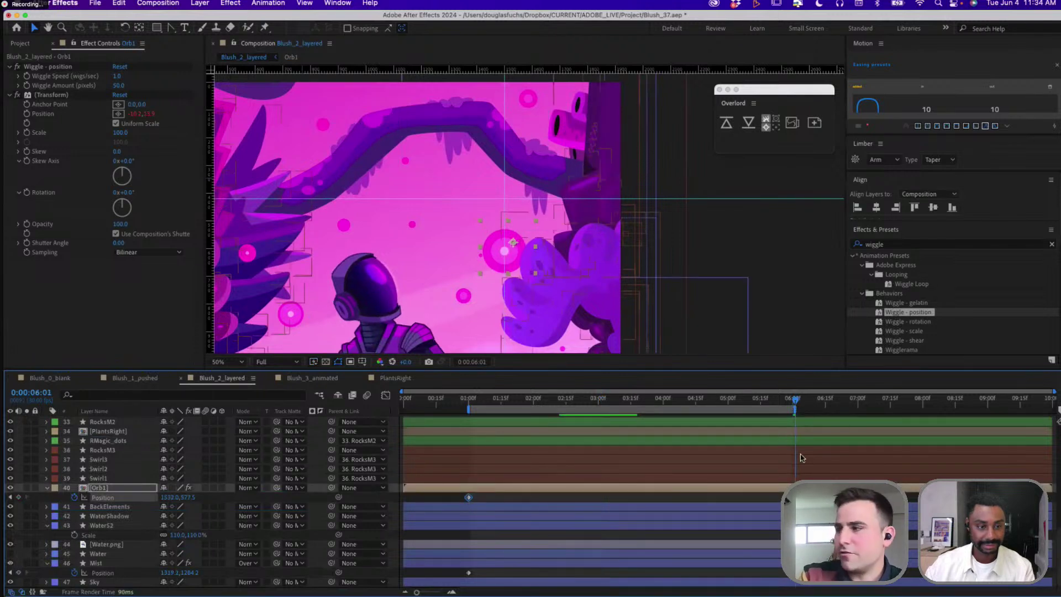
{"action": "key", "text": "Page_Up"}
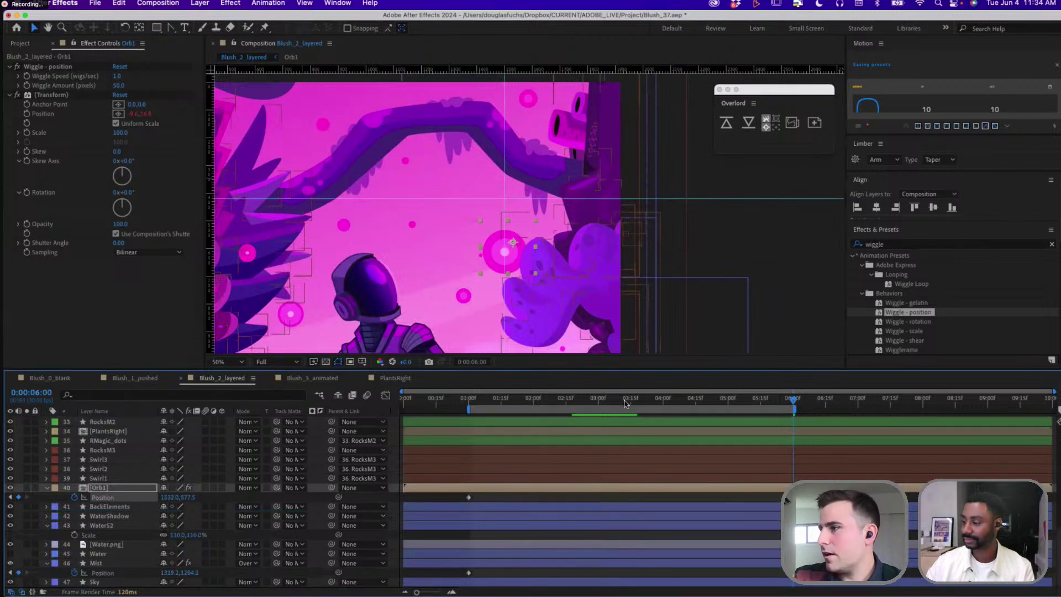
Add a midpoint Position keyframe at 0:00:03:03 by nudging Orb1 up and toward the helmet to about 1412, 517.5
{"action": "left_click", "coordinate": [605, 400]}
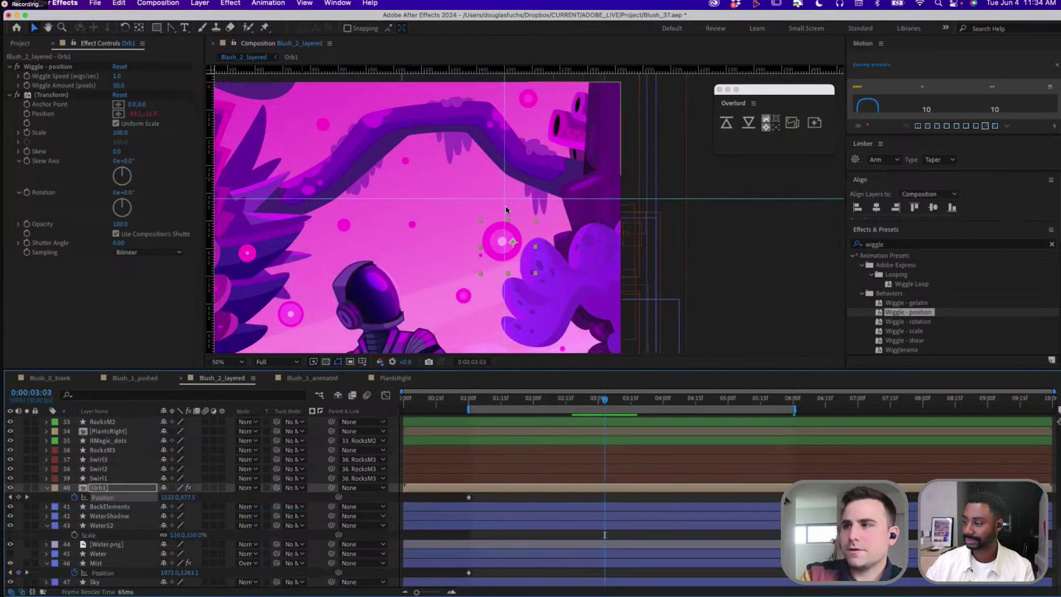
{"action": "key", "text": "shift+Left"}
{"action": "key", "text": "shift+Left"}
{"action": "key", "text": "shift+Up"}
{"action": "key", "text": "shift+Up"}
{"action": "key", "text": "shift+Left"}
{"action": "key", "text": "shift+Left"}
{"action": "key", "text": "shift+Left"}
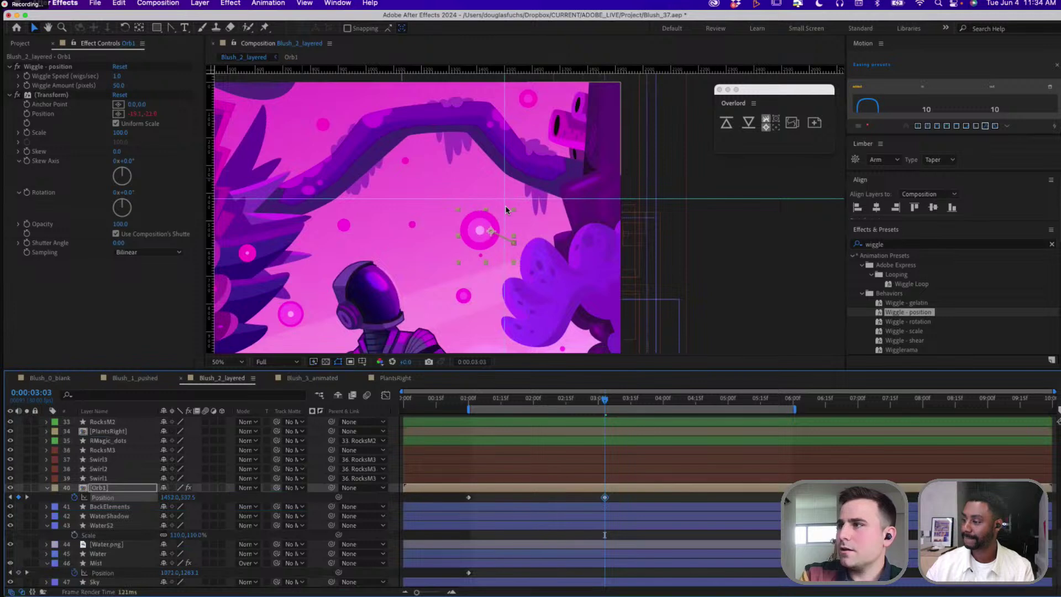
{"action": "key", "text": "shift+Up"}
{"action": "key", "text": "shift+Left"}
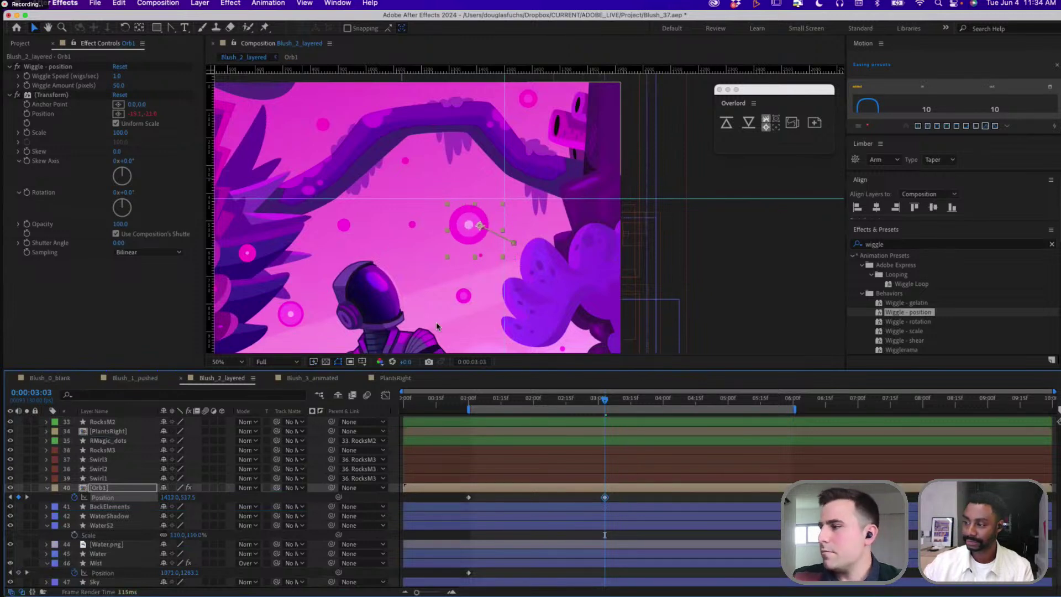
Curve Orb1's motion path at the 0:00:03:03 keyframe and apply Easy Ease to that keyframe
{"action": "left_click", "coordinate": [171, 27]}
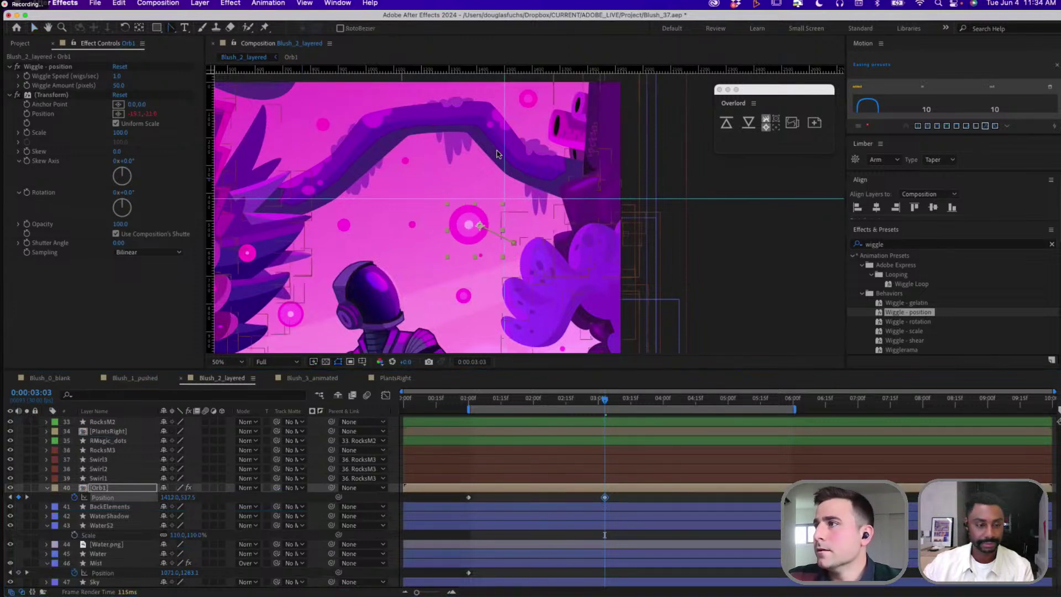
{"action": "mouse_move", "coordinate": [479, 225]}
{"action": "left_mouse_down"}
{"action": "mouse_move", "coordinate": [467, 199]}
{"action": "mouse_move", "coordinate": [476, 209]}
{"action": "left_mouse_up"}
{"action": "left_click", "coordinate": [471, 399]}
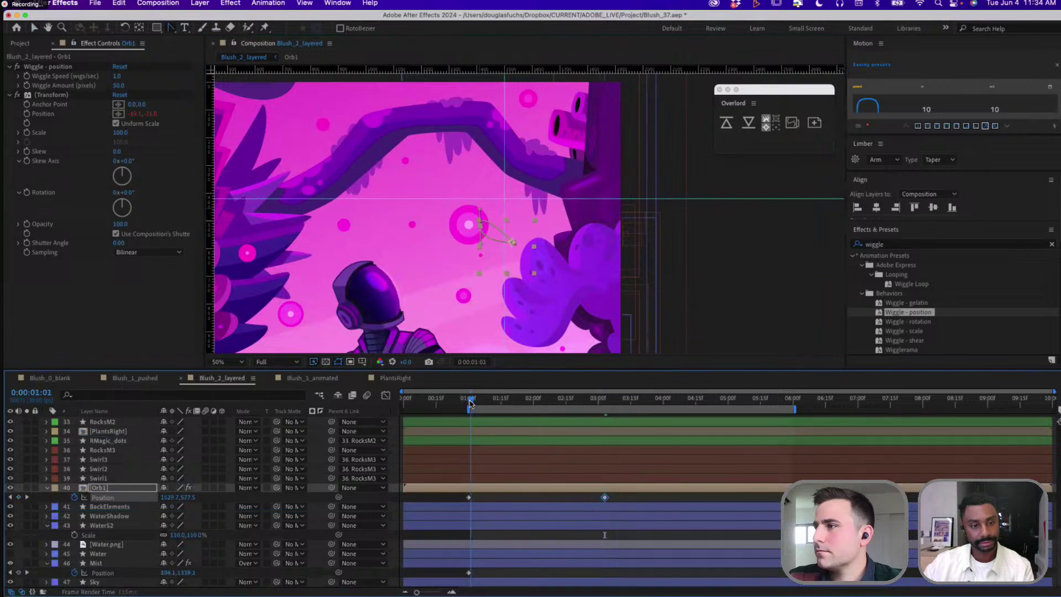
{"action": "key", "text": "F9"}
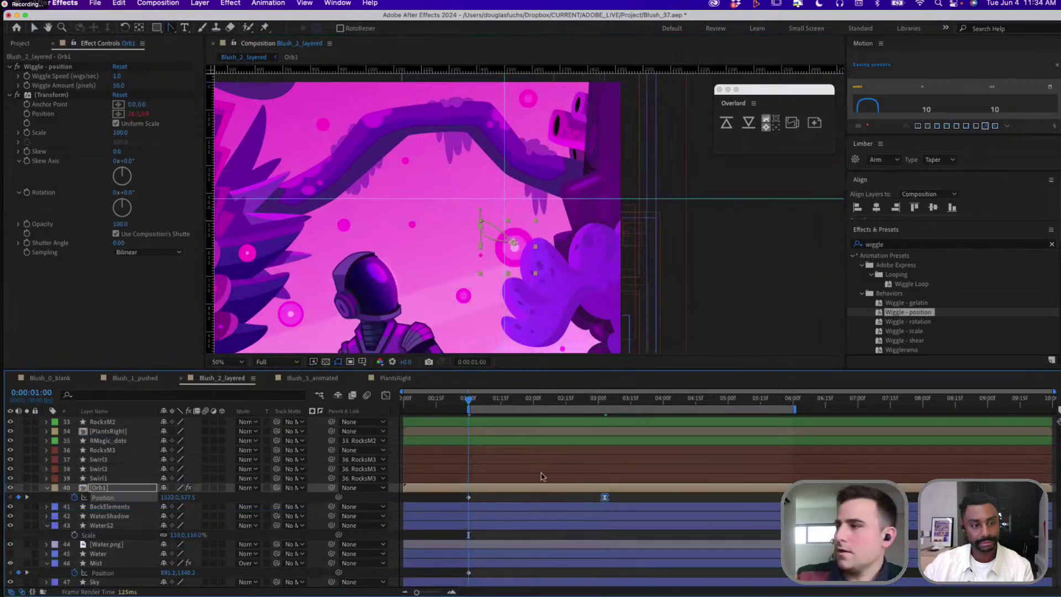
Hide the layer controls and guides, and preview the orb's drift in Blush_2_layered
{"action": "key", "text": "super+shift+h"}
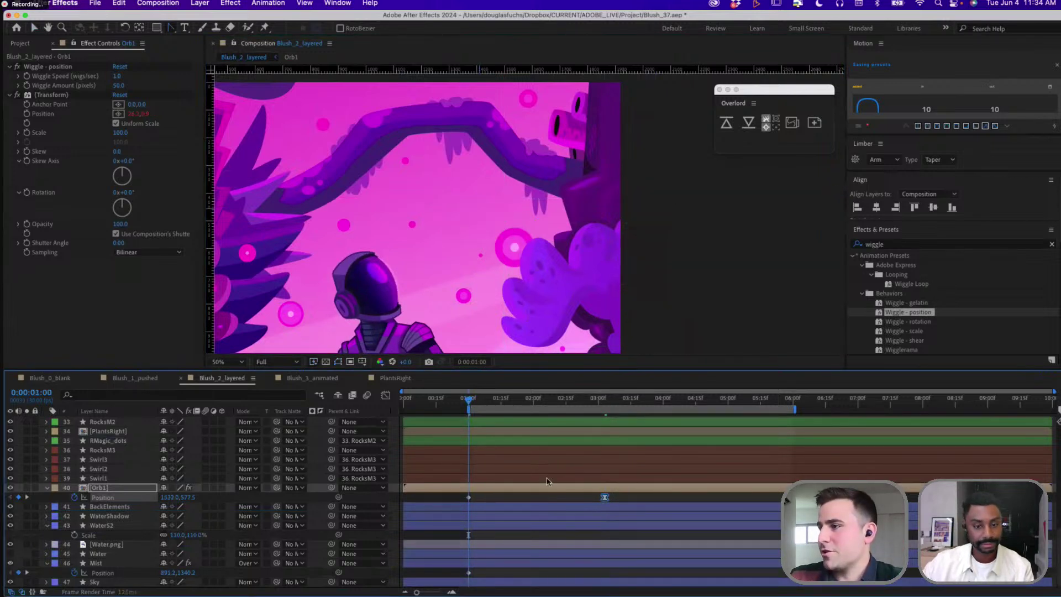
{"action": "left_click_drag", "start_coordinate": [471, 399], "coordinate": [473, 402]}
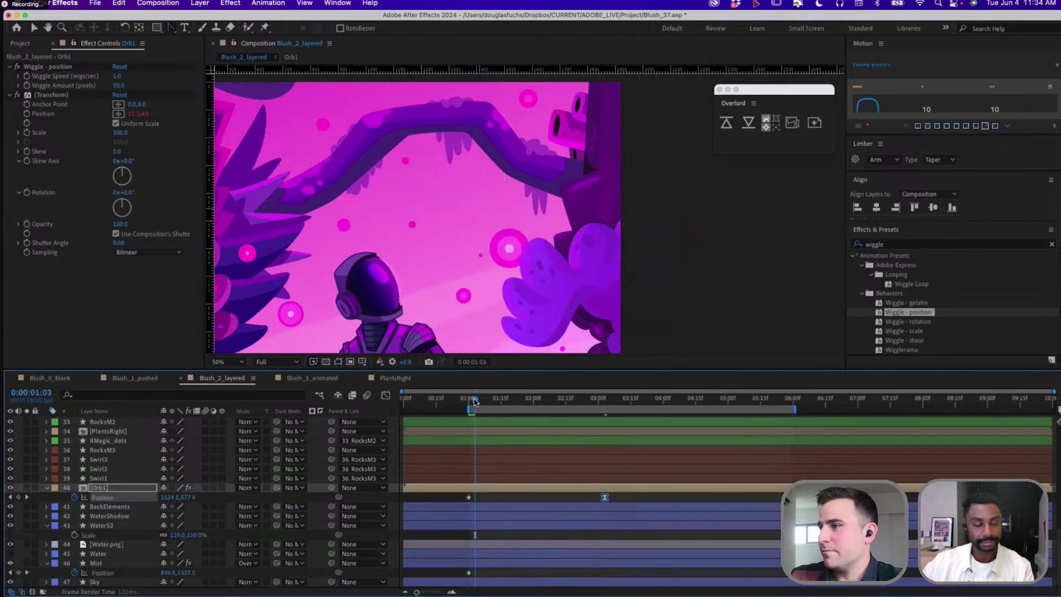
{"action": "key", "text": "space"}
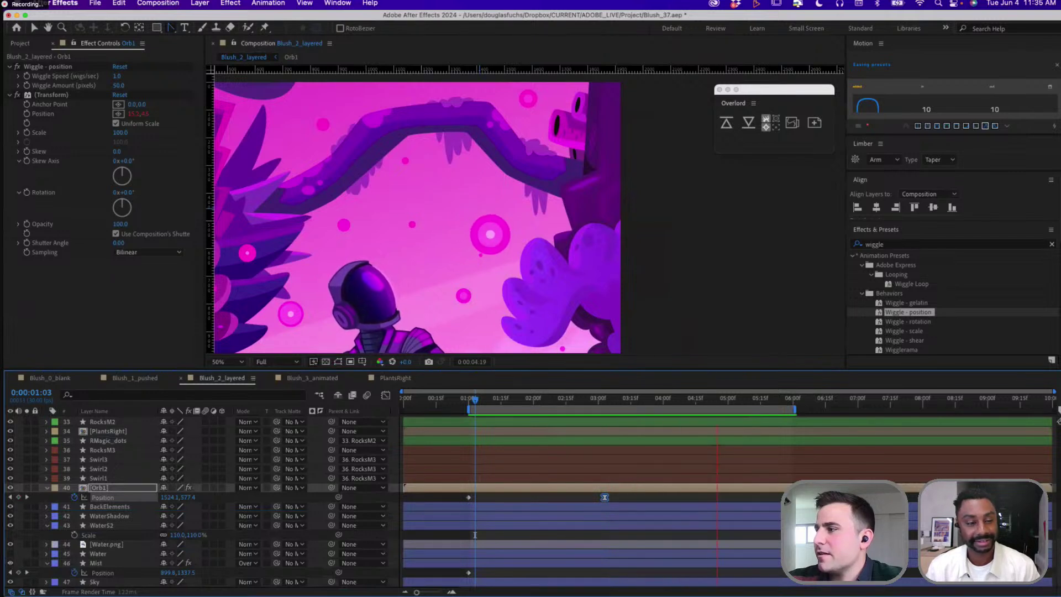
Compare the Orb1 Position keyframes at the start of the work area and at 0:00:06:00
{"action": "left_click", "coordinate": [473, 400]}
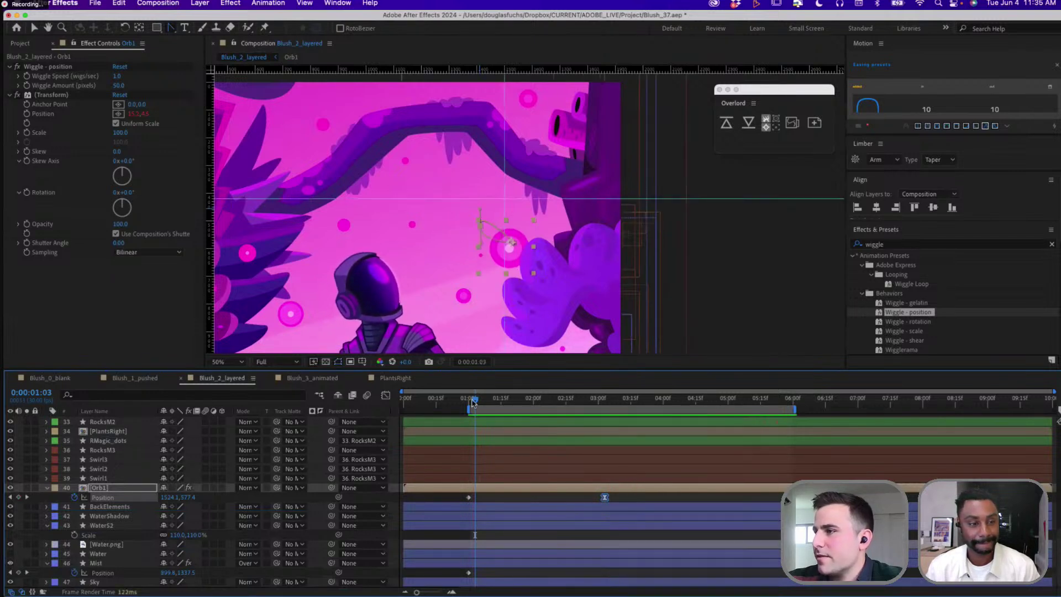
{"action": "left_click", "coordinate": [470, 405]}
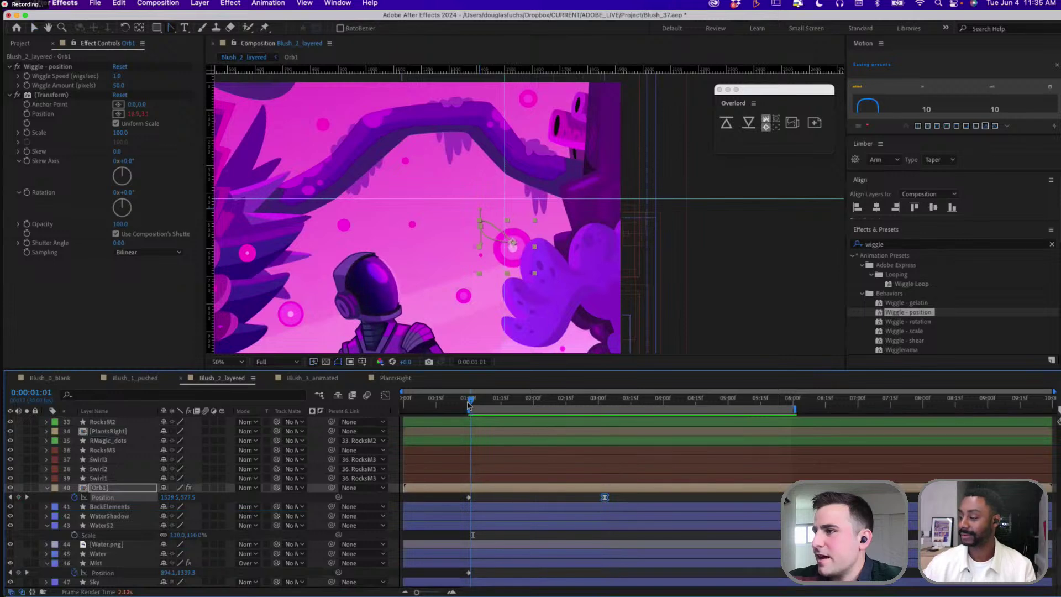
{"action": "left_click", "coordinate": [794, 400]}
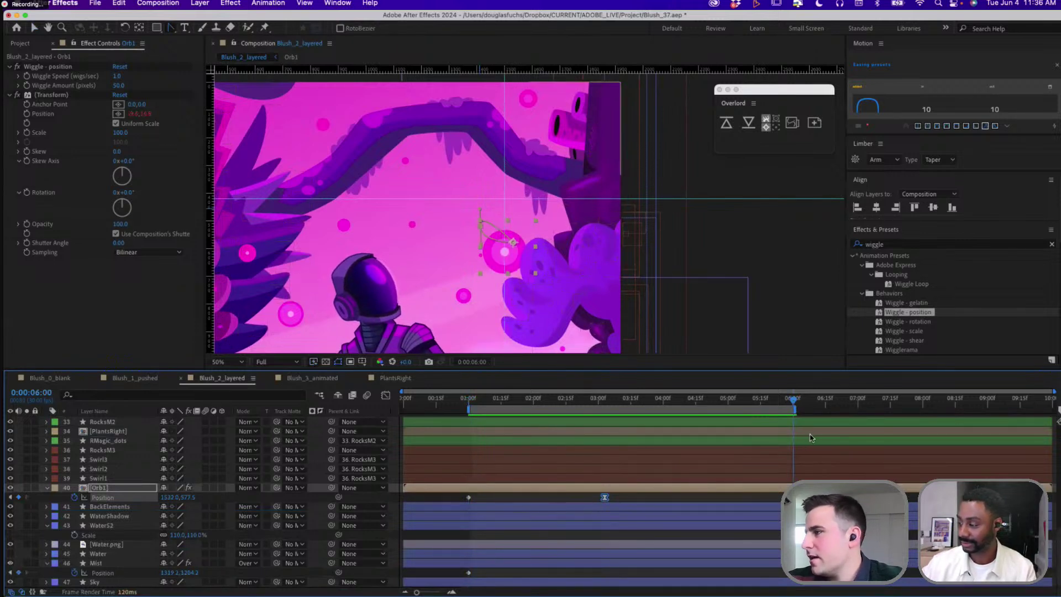
{"action": "key", "text": "equal"}
{"action": "key", "text": "equal"}
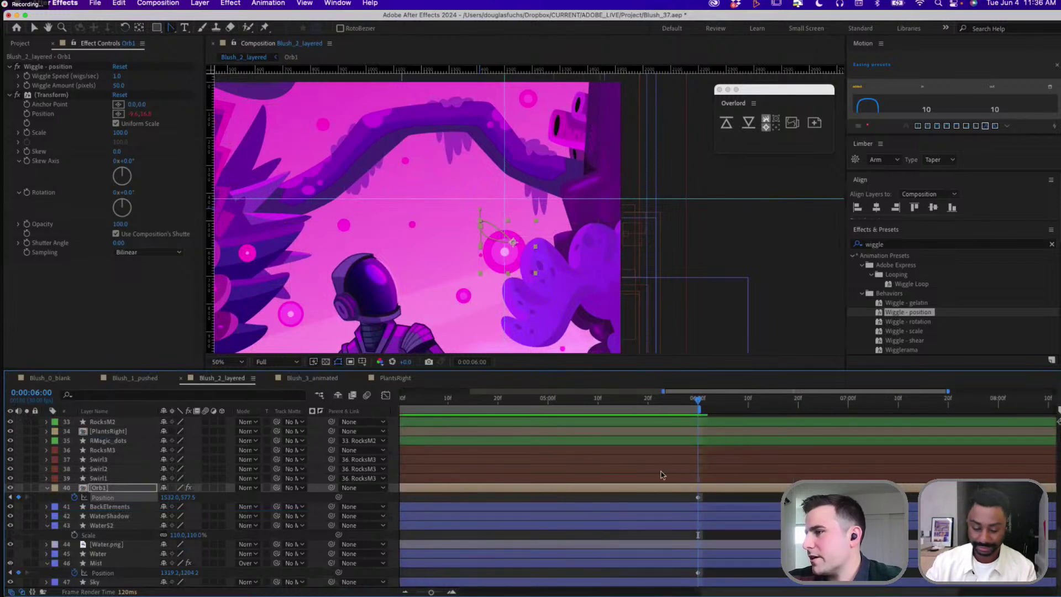
{"action": "scroll", "coordinate": [499, 448], "scroll_direction": "up", "scroll_amount": 1}
{"action": "scroll", "coordinate": [503, 437], "scroll_direction": "left", "scroll_amount": 10}
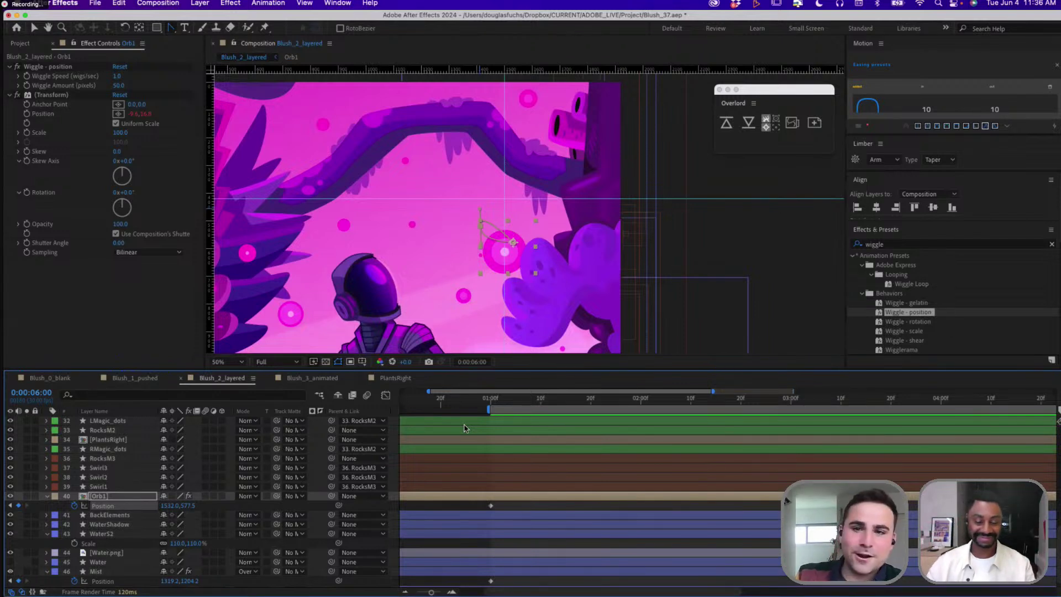
Scrub and preview the Blush_2_layered animation with the whole scene in view
{"action": "key", "text": "comma"}
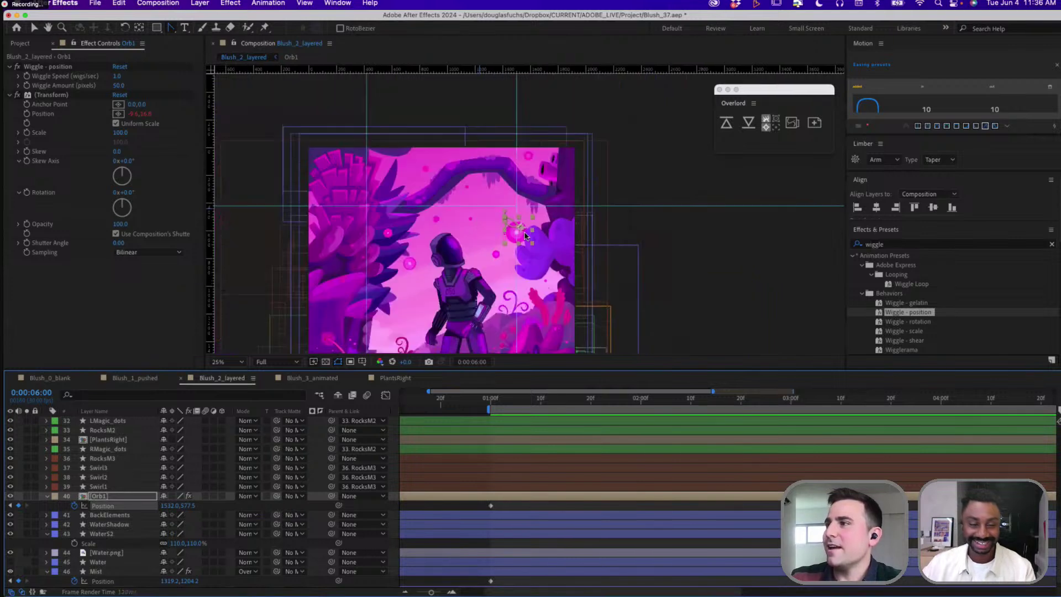
{"action": "left_click_drag", "start_coordinate": [414, 261], "coordinate": [434, 204]}
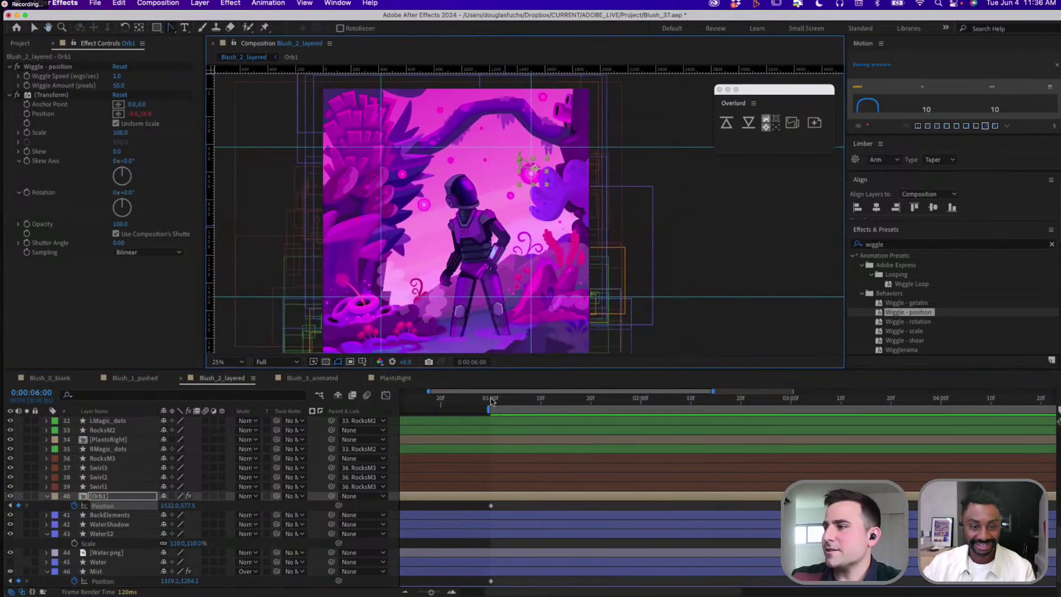
{"action": "left_click", "coordinate": [489, 403]}
{"action": "left_click_drag", "start_coordinate": [492, 404], "coordinate": [686, 403]}
{"action": "left_click", "coordinate": [727, 404]}
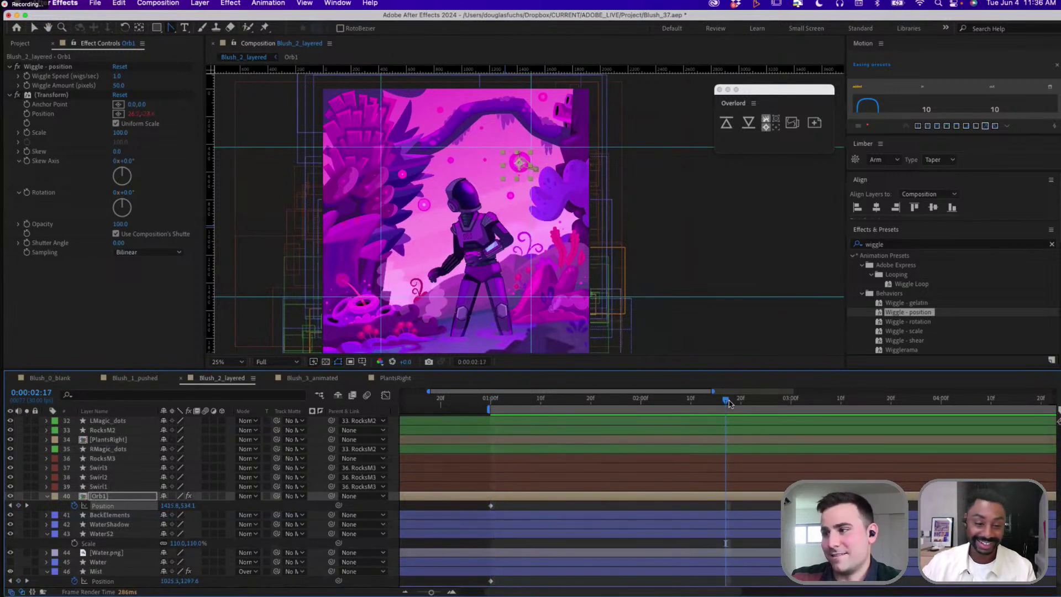
{"action": "key", "text": "minus"}
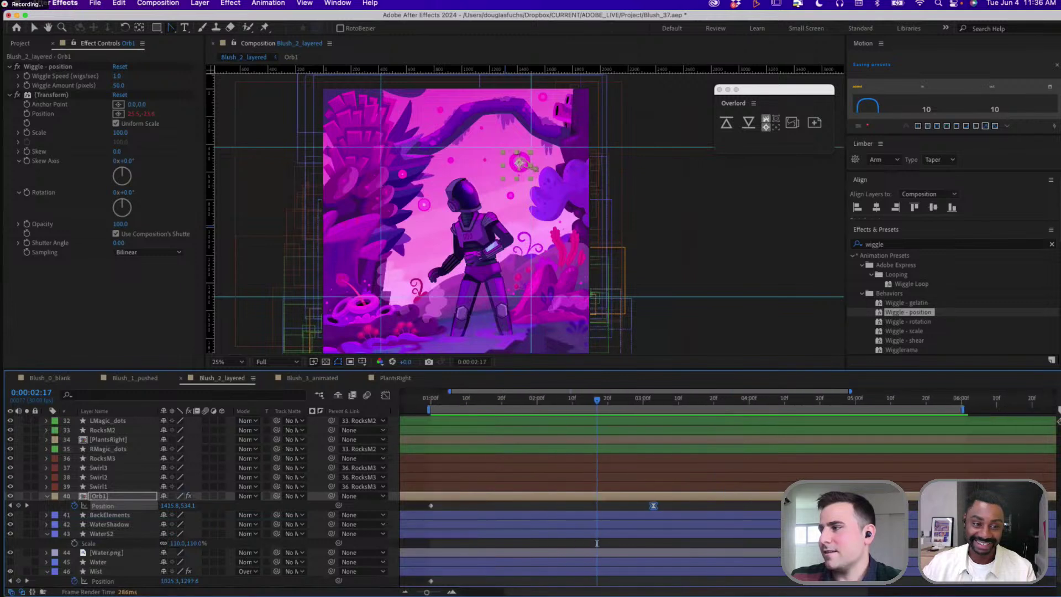
{"action": "left_click", "coordinate": [729, 513]}
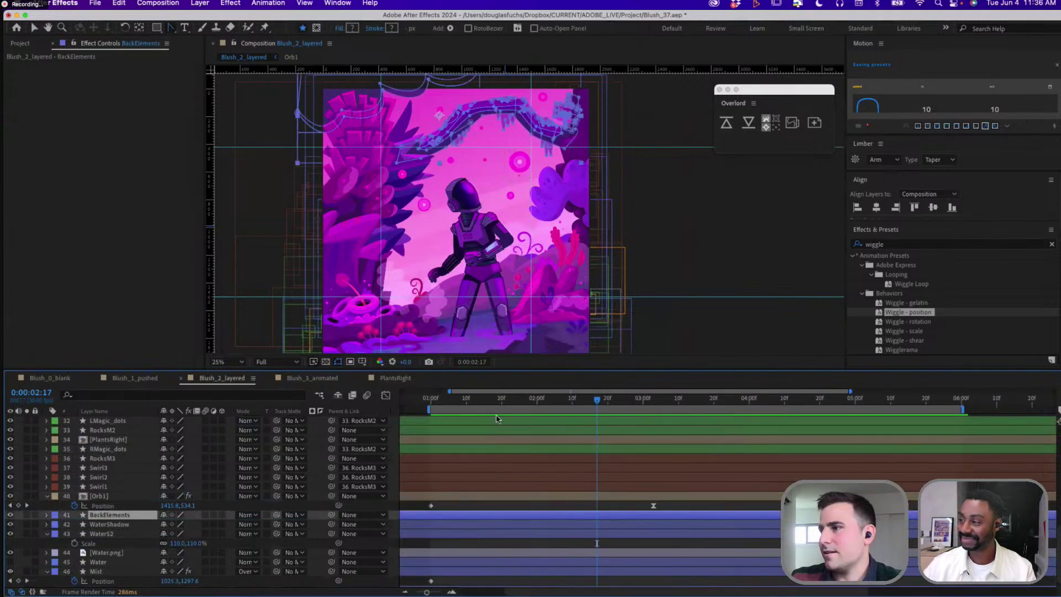
{"action": "left_click", "coordinate": [435, 401]}
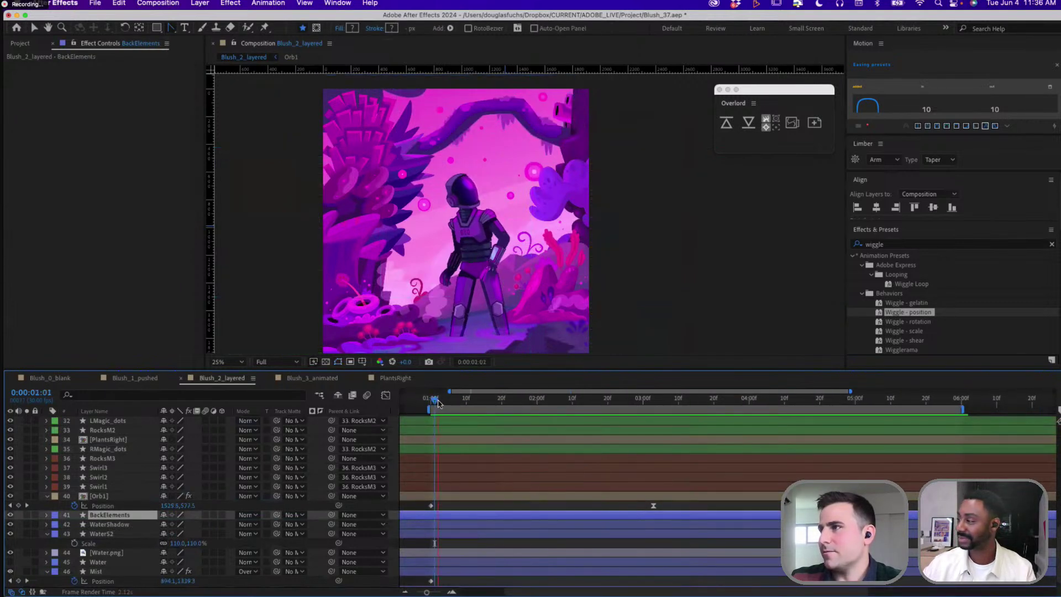
{"action": "key", "text": "space"}
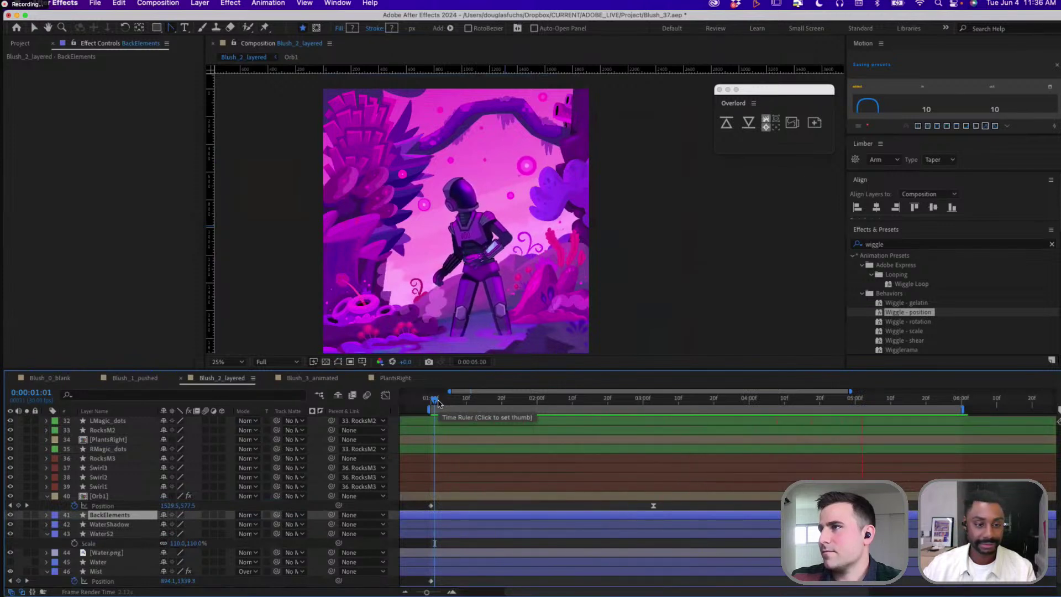
{"action": "key", "text": "space"}
Open the Character precomp from Blush_2_layered and expand the Limber tools so all their options show
{"action": "scroll", "coordinate": [173, 477], "scroll_direction": "up", "scroll_amount": 1}
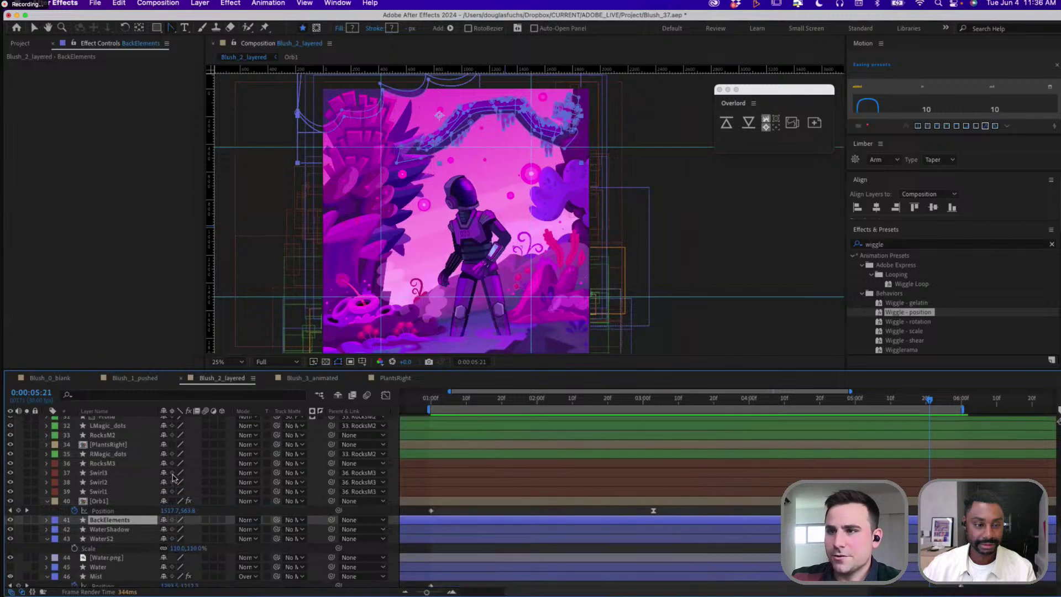
{"action": "scroll", "coordinate": [173, 476], "scroll_direction": "up", "scroll_amount": 10}
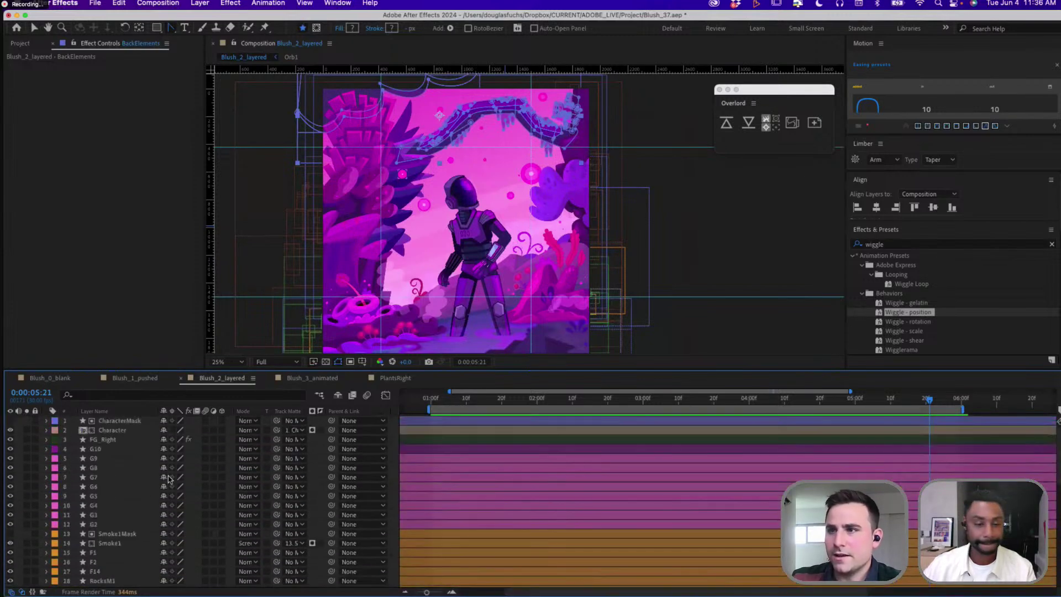
{"action": "double_click", "coordinate": [120, 435]}
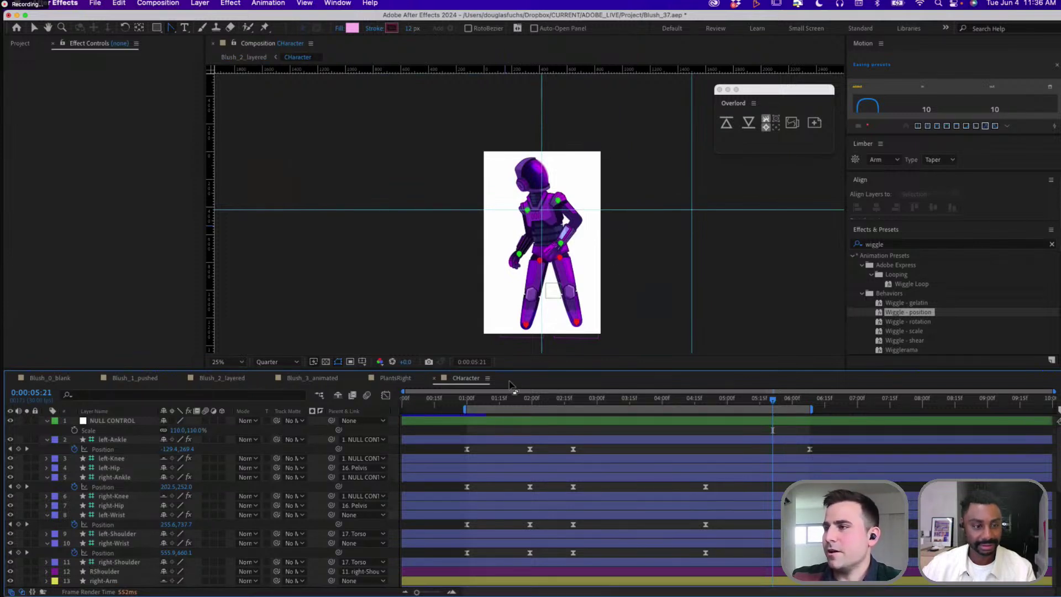
{"action": "scroll", "coordinate": [563, 236], "scroll_direction": "up", "scroll_amount": 2}
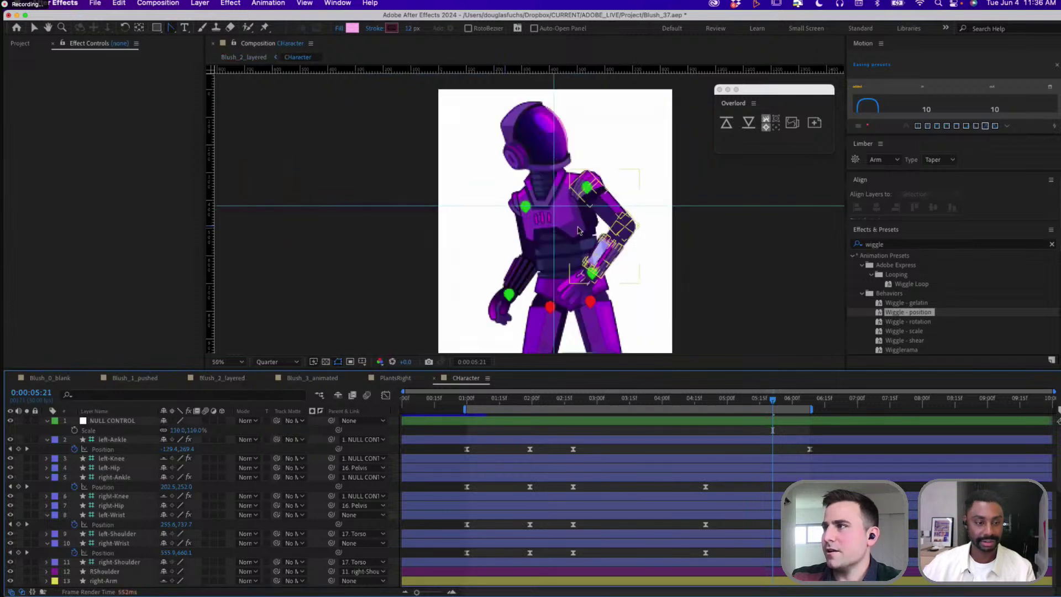
{"action": "left_click_drag", "start_coordinate": [645, 244], "coordinate": [575, 248]}
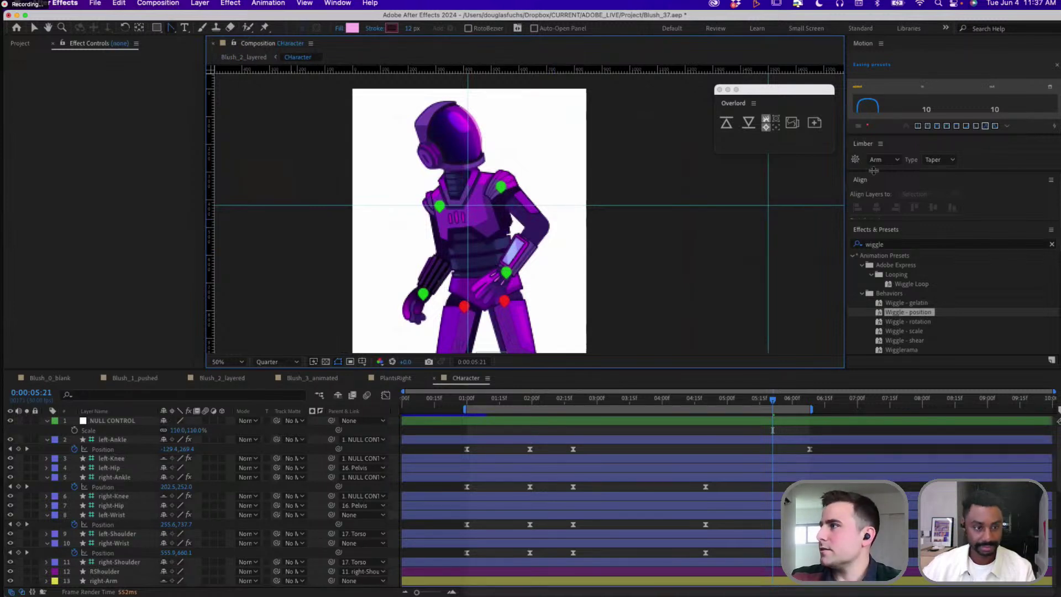
{"action": "left_click_drag", "start_coordinate": [872, 174], "coordinate": [866, 314]}
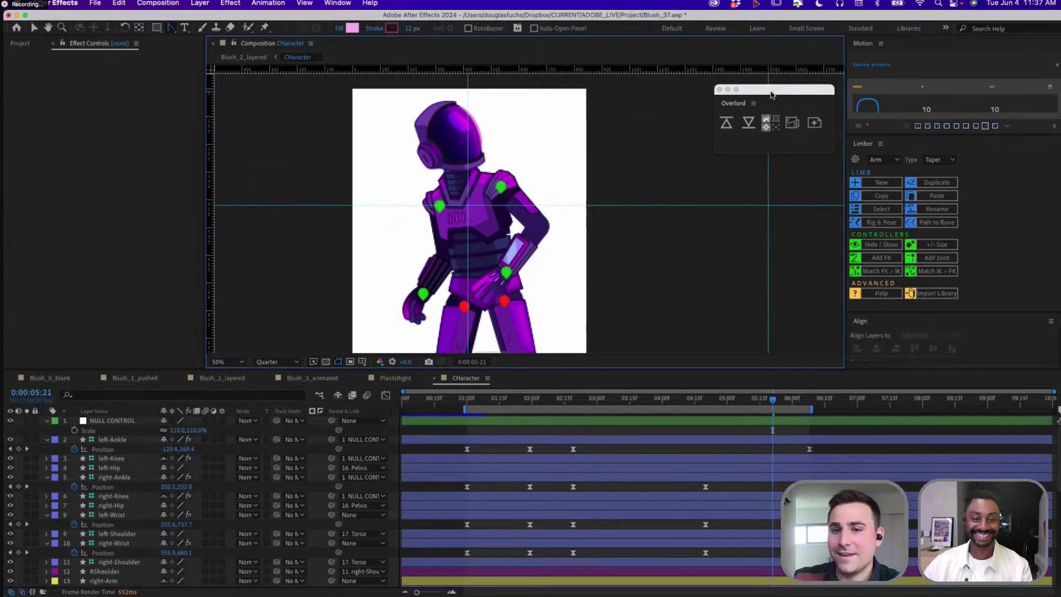
Select the right-Wrist controller with the Selection tool, undoing the accidental change to the work area start
{"action": "left_click", "coordinate": [508, 277]}
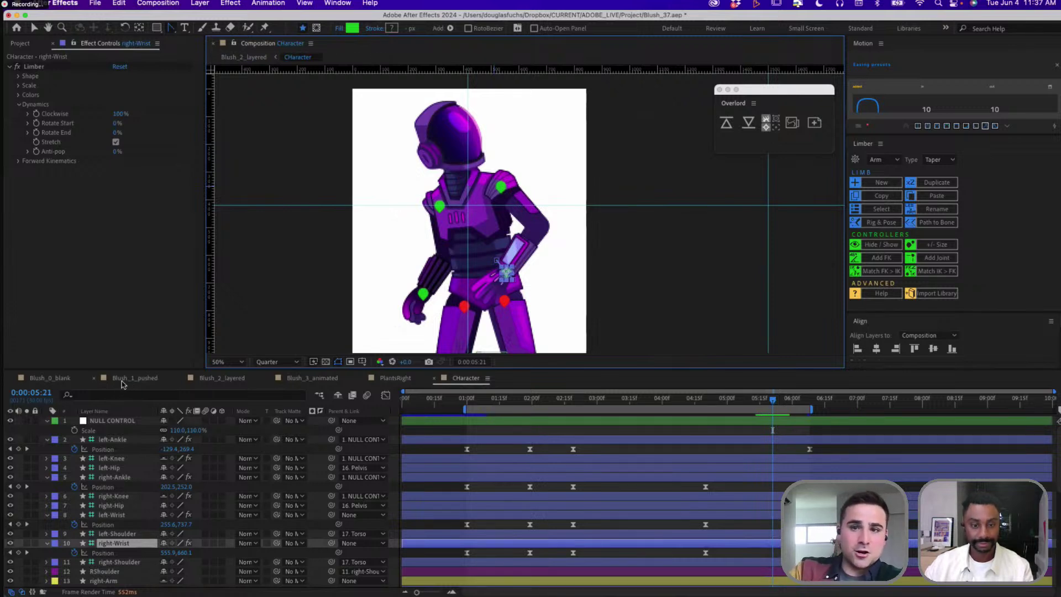
{"action": "left_click", "coordinate": [526, 212]}
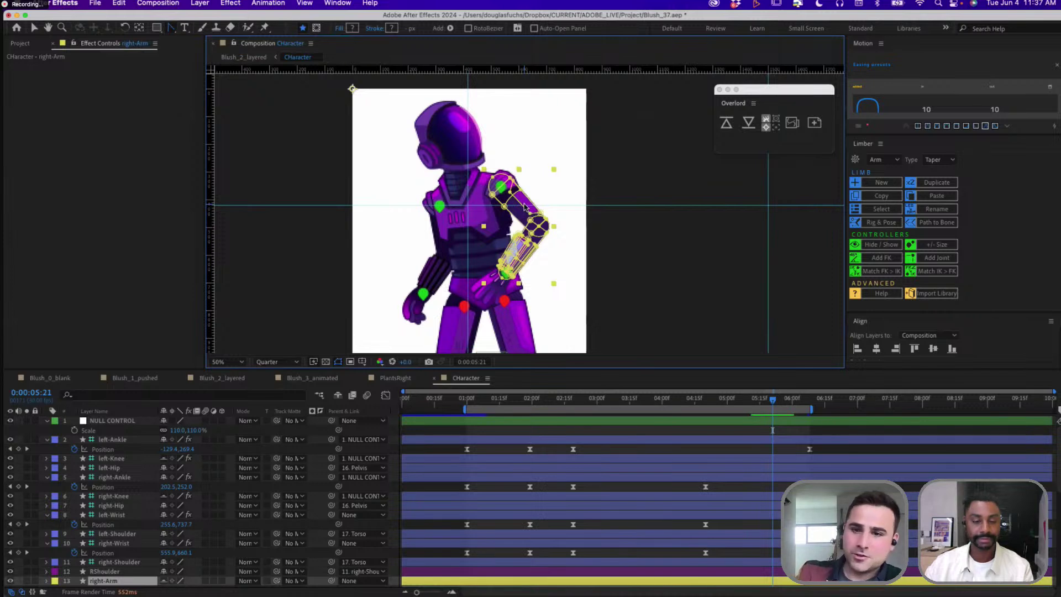
{"action": "left_click", "coordinate": [501, 282]}
{"action": "left_click", "coordinate": [507, 277]}
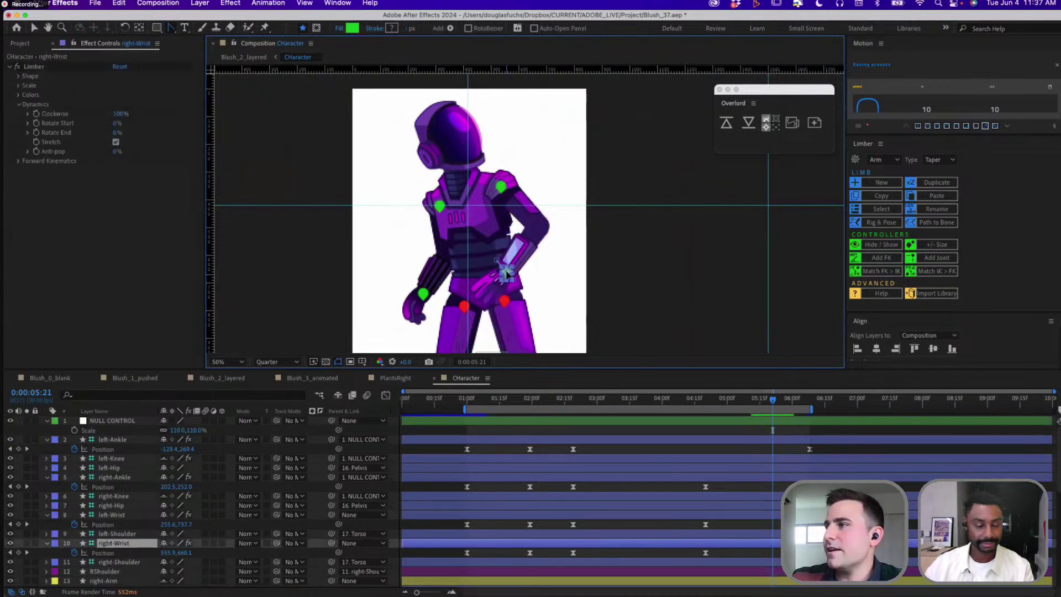
{"action": "key", "text": "b"}
{"action": "key", "text": "v"}
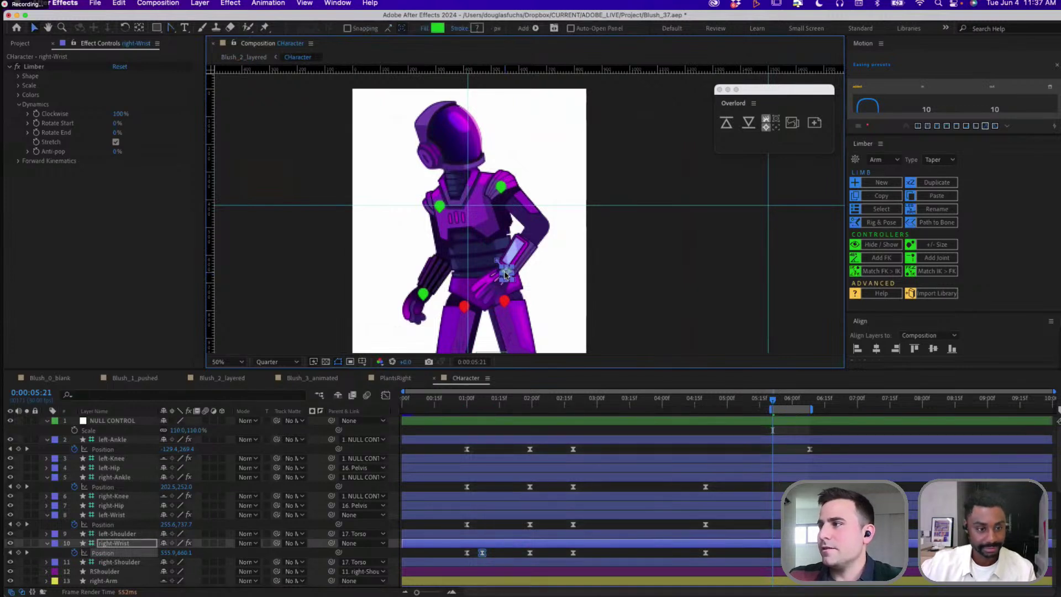
{"action": "key", "text": "super+z"}
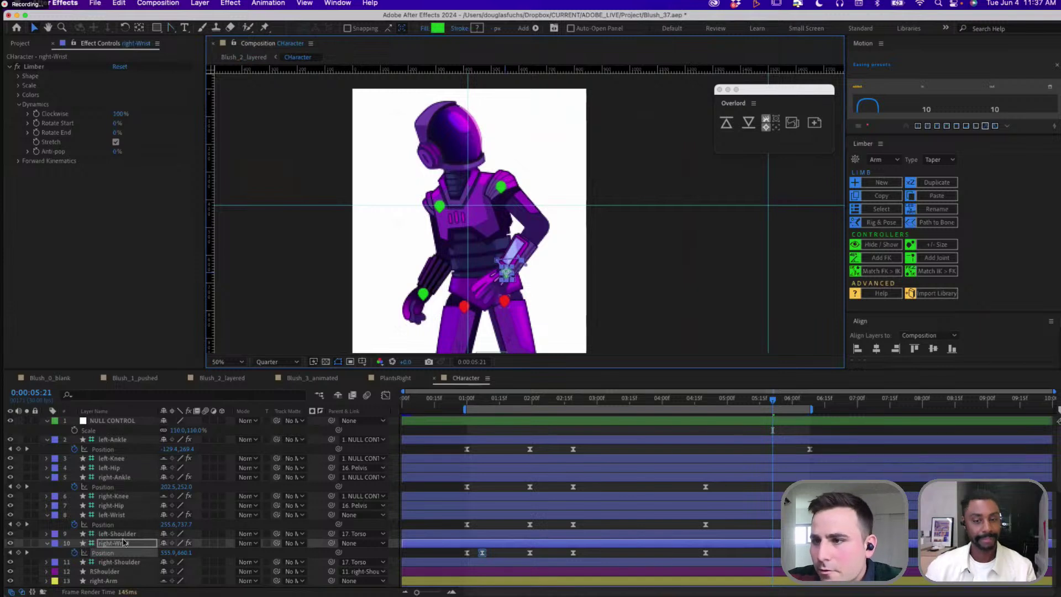
Nudge the right-Wrist controller up and left at 0:00:05:21, to about 496, 640, to bend the arm
{"action": "left_click", "coordinate": [136, 502]}
{"action": "key", "text": "shift+Up"}
{"action": "key", "text": "shift+Up"}
{"action": "key", "text": "shift+Up"}
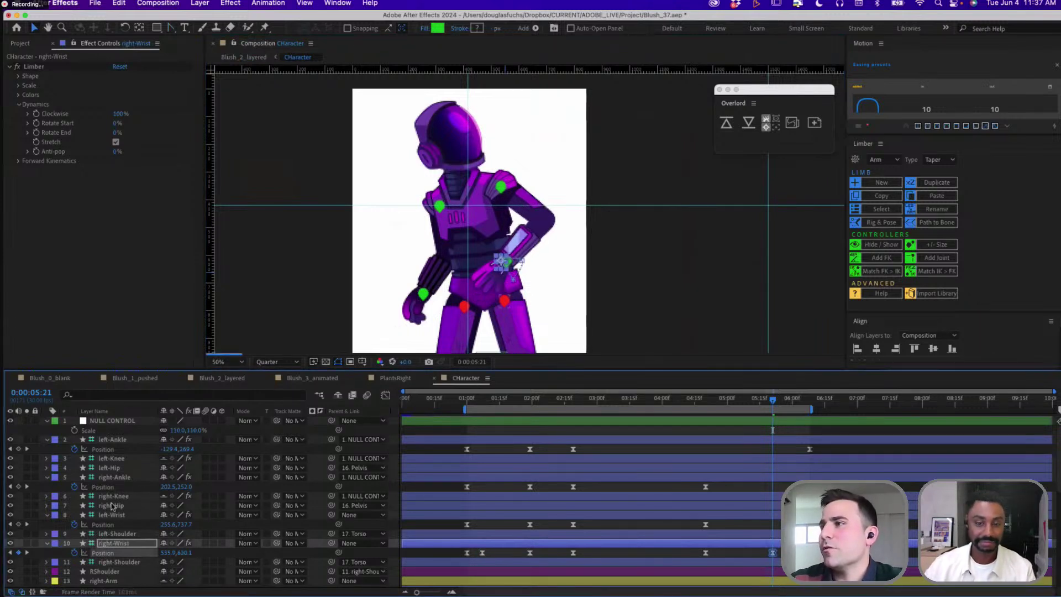
{"action": "key", "text": "shift+Left"}
{"action": "key", "text": "shift+Left"}
{"action": "key", "text": "shift+Left"}
{"action": "key", "text": "shift+Left"}
{"action": "key", "text": "shift+Left"}
{"action": "key", "text": "shift+Left"}
{"action": "key", "text": "shift+Down"}
{"action": "key", "text": "shift+Right"}
{"action": "key", "text": "shift+Right"}
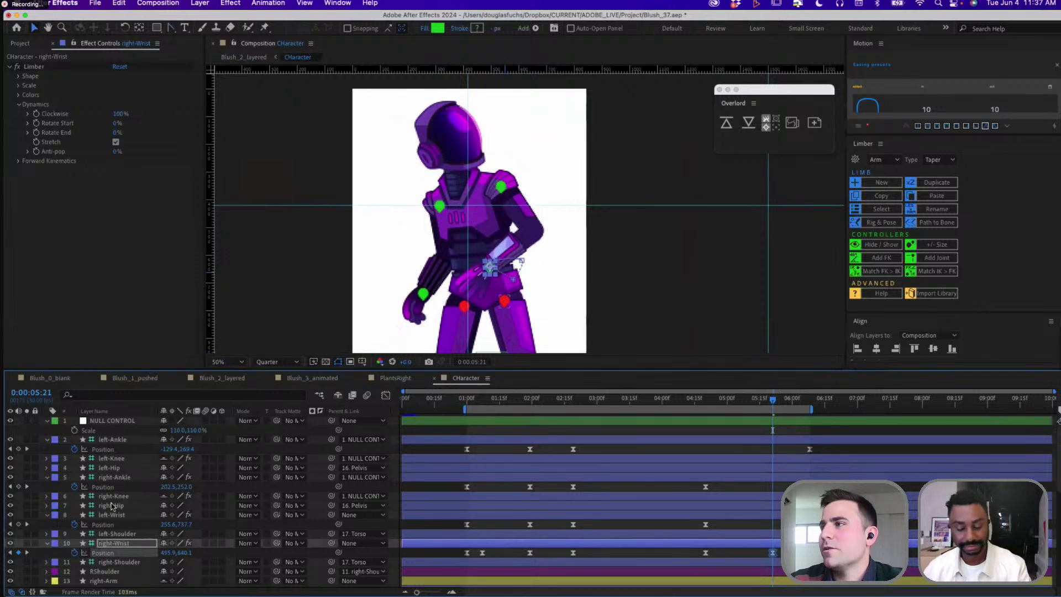
Nudge the right-Wrist controller down to about 516, 700 to straighten the arm
{"action": "key", "text": "shift+Down"}
{"action": "key", "text": "shift+Down"}
{"action": "key", "text": "shift+Down"}
{"action": "key", "text": "shift+Down"}
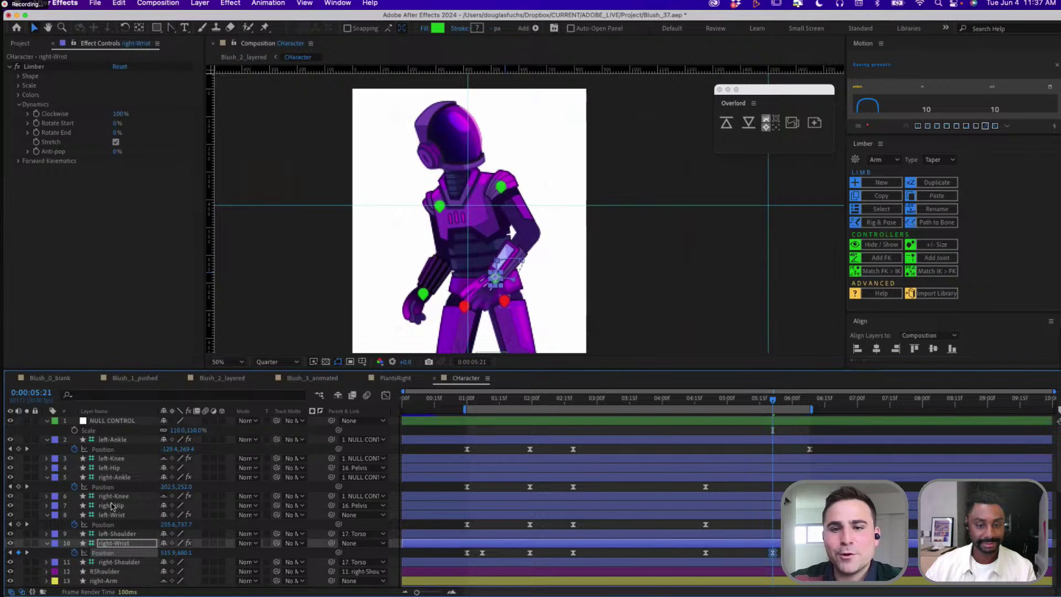
{"action": "key", "text": "shift+Down"}
{"action": "key", "text": "shift+Down"}
{"action": "key", "text": "shift+Down"}
{"action": "key", "text": "shift+Down"}
{"action": "key", "text": "shift+Down"}
{"action": "key", "text": "shift+Down"}
{"action": "key", "text": "shift+Down"}
{"action": "key", "text": "shift+Down"}
{"action": "key", "text": "shift+Down"}
{"action": "key", "text": "shift+Down"}
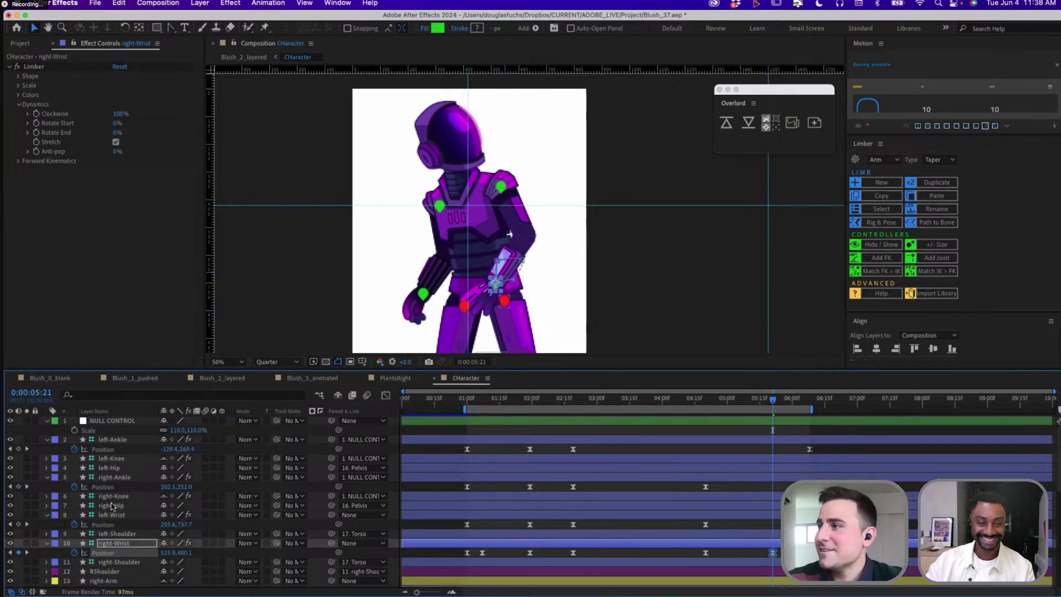
Raise the right-Wrist controller to about 516, 660 and remove its Position keyframe at 0:00:05:21
{"action": "key", "text": "shift+Up"}
{"action": "key", "text": "shift+Up"}
{"action": "key", "text": "shift+Up"}
{"action": "key", "text": "shift+Up"}
{"action": "key", "text": "shift+Up"}
{"action": "key", "text": "shift+Up"}
{"action": "key", "text": "shift+Up"}
{"action": "key", "text": "shift+Up"}
{"action": "key", "text": "shift+Up"}
{"action": "key", "text": "shift+Up"}
{"action": "key", "text": "shift+Up"}
{"action": "key", "text": "shift+Up"}
{"action": "key", "text": "shift+Up"}
{"action": "key", "text": "shift+Up"}
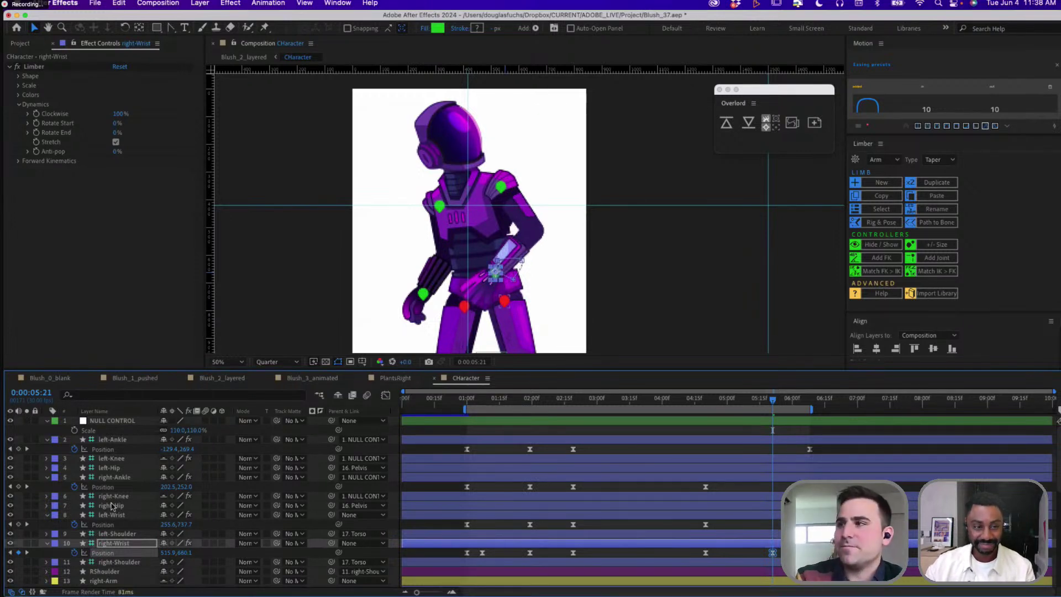
{"action": "key", "text": "Delete"}
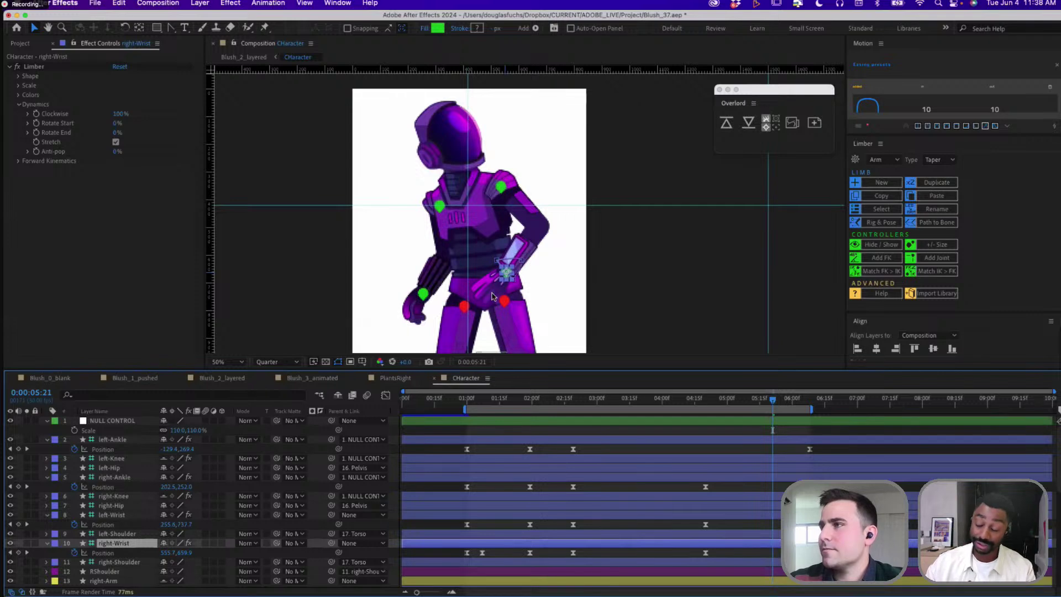
Try raising the right-Ankle and left-Ankle controllers at 0:00:05:21 to bend the legs, and undo both moves
{"action": "left_click_drag", "start_coordinate": [542, 301], "coordinate": [559, 254]}
{"action": "mouse_move", "coordinate": [563, 289]}
{"action": "left_mouse_down"}
{"action": "mouse_move", "coordinate": [569, 223]}
{"action": "mouse_move", "coordinate": [569, 301]}
{"action": "left_mouse_up"}
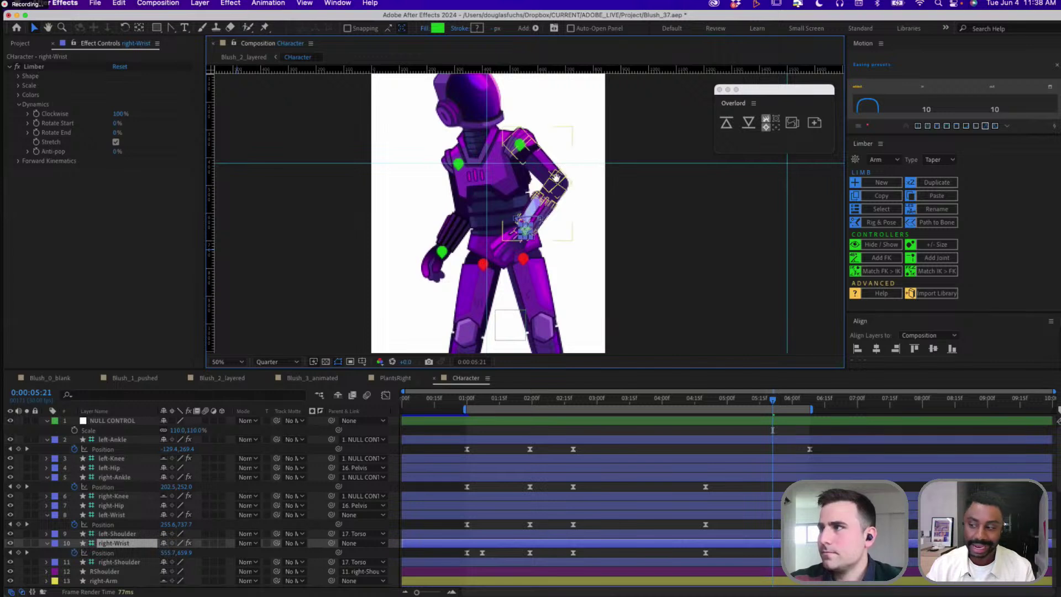
{"action": "left_click_drag", "start_coordinate": [556, 204], "coordinate": [591, 225]}
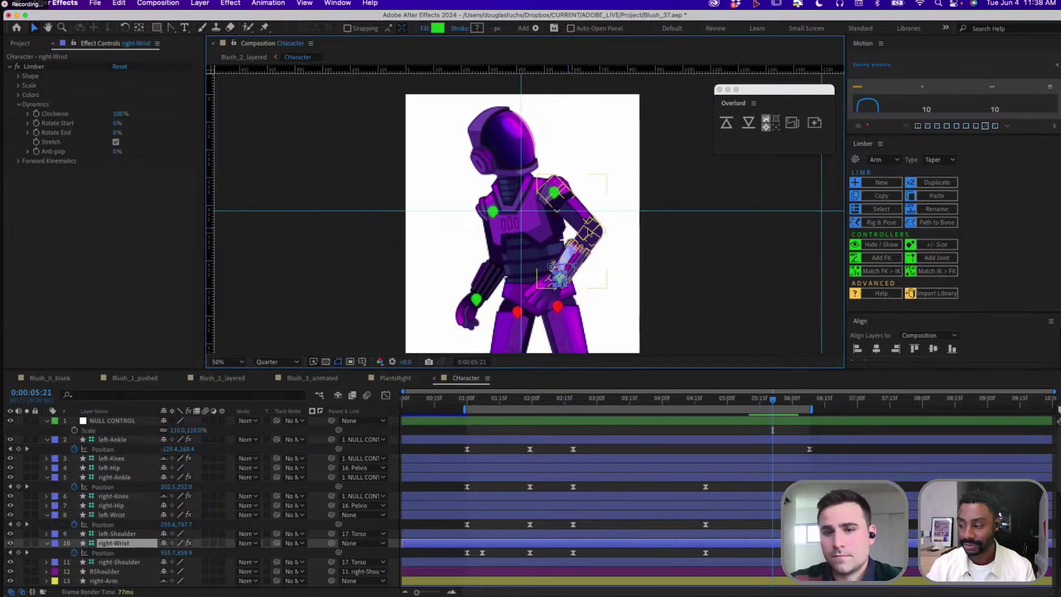
{"action": "left_click_drag", "start_coordinate": [627, 285], "coordinate": [594, 142]}
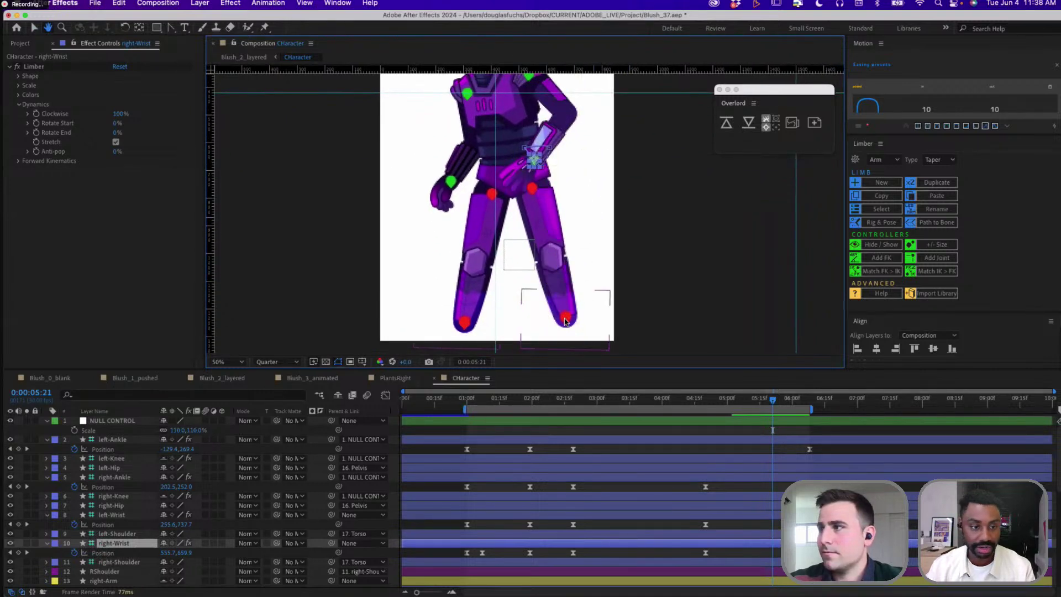
{"action": "left_click", "coordinate": [565, 314]}
{"action": "left_click_drag", "start_coordinate": [565, 314], "coordinate": [565, 304]}
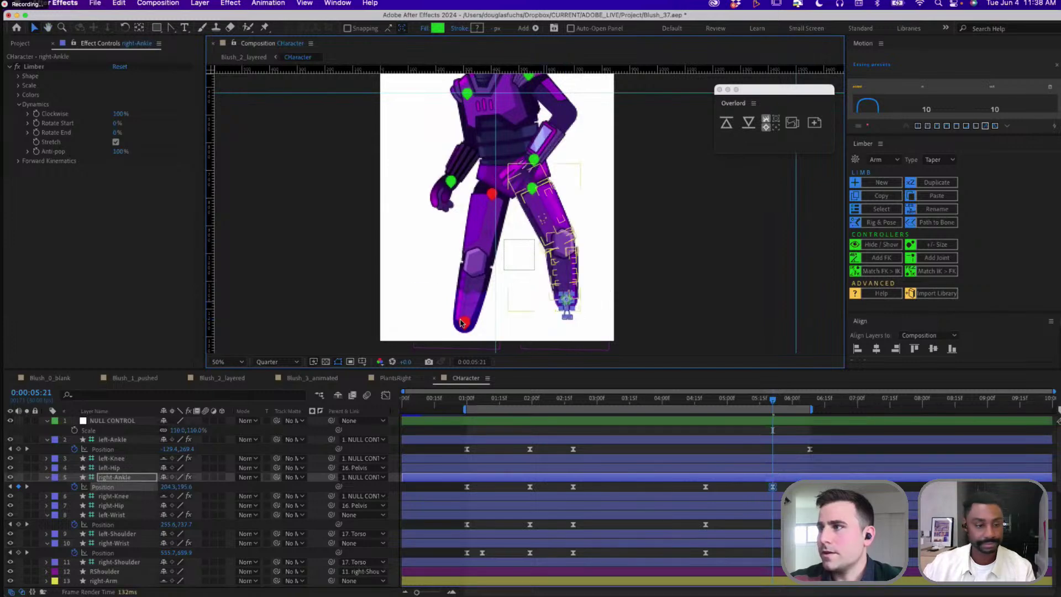
{"action": "left_click_drag", "start_coordinate": [464, 323], "coordinate": [458, 304]}
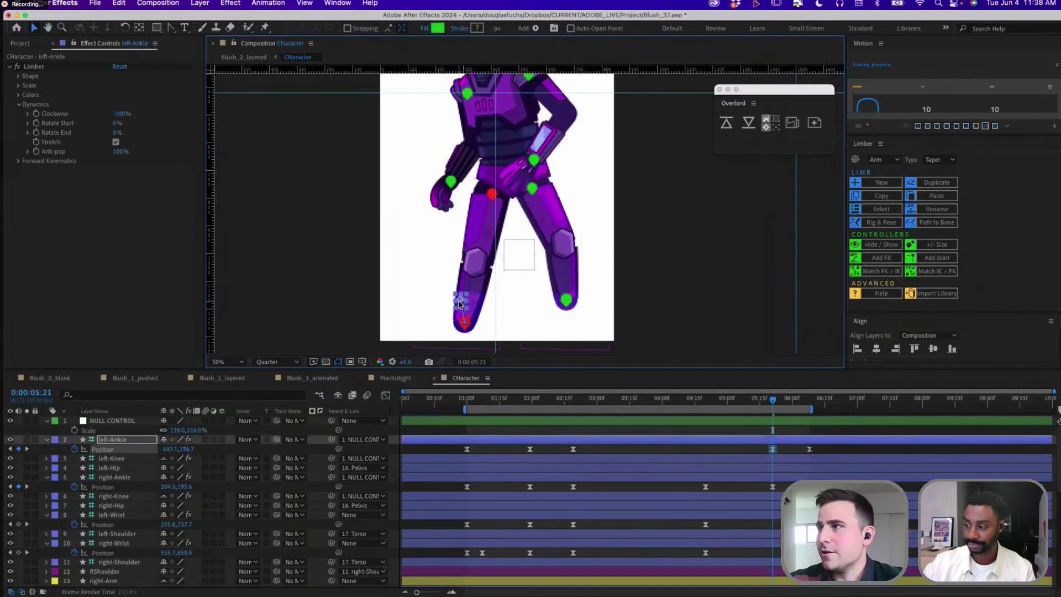
{"action": "key", "text": "super+z"}
{"action": "key", "text": "super+z"}
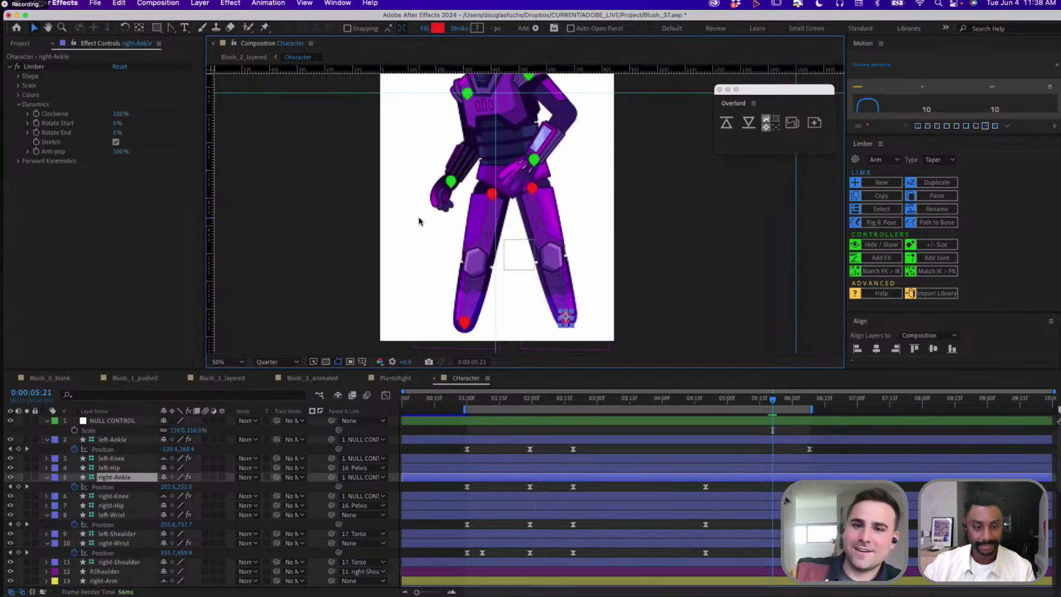
Return to the Blush_2_layered composition, scrub its scene, and open the Blush_3_animated composition
{"action": "key", "text": "comma"}
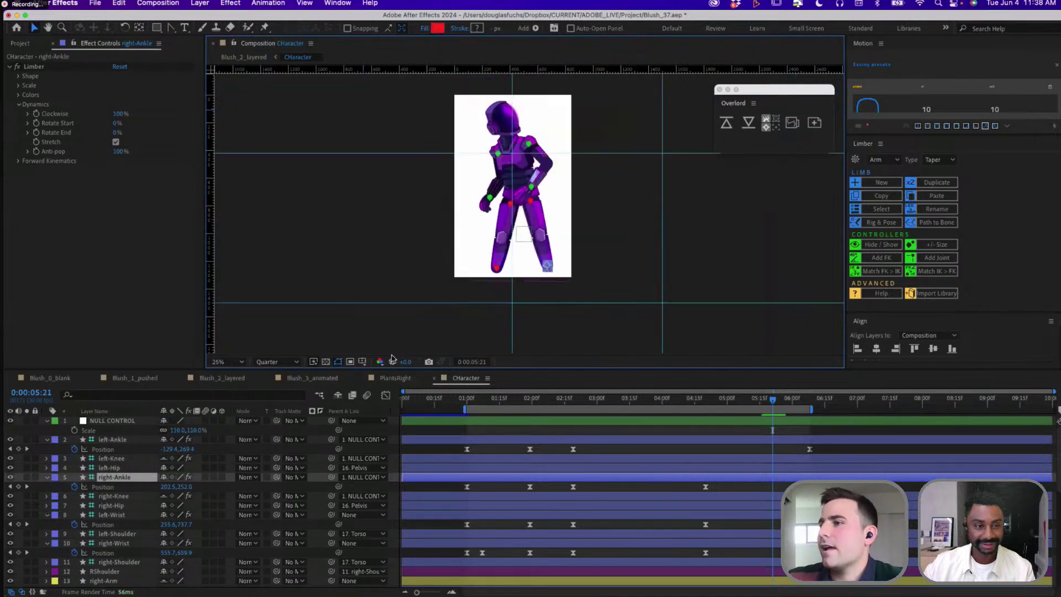
{"action": "left_click", "coordinate": [433, 378]}
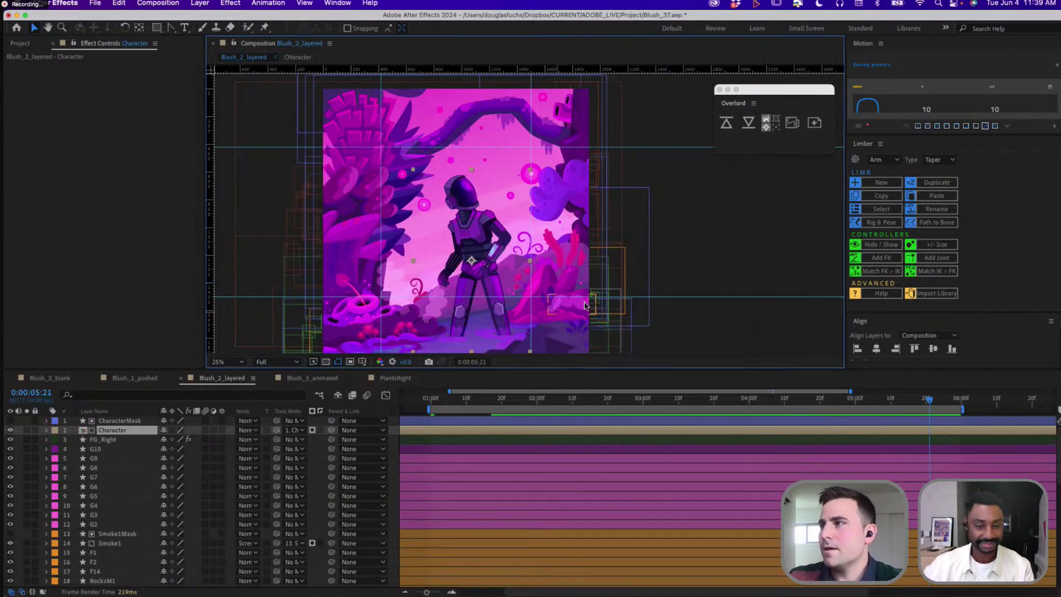
{"action": "left_click_drag", "start_coordinate": [441, 403], "coordinate": [487, 403]}
{"action": "left_click", "coordinate": [315, 380]}
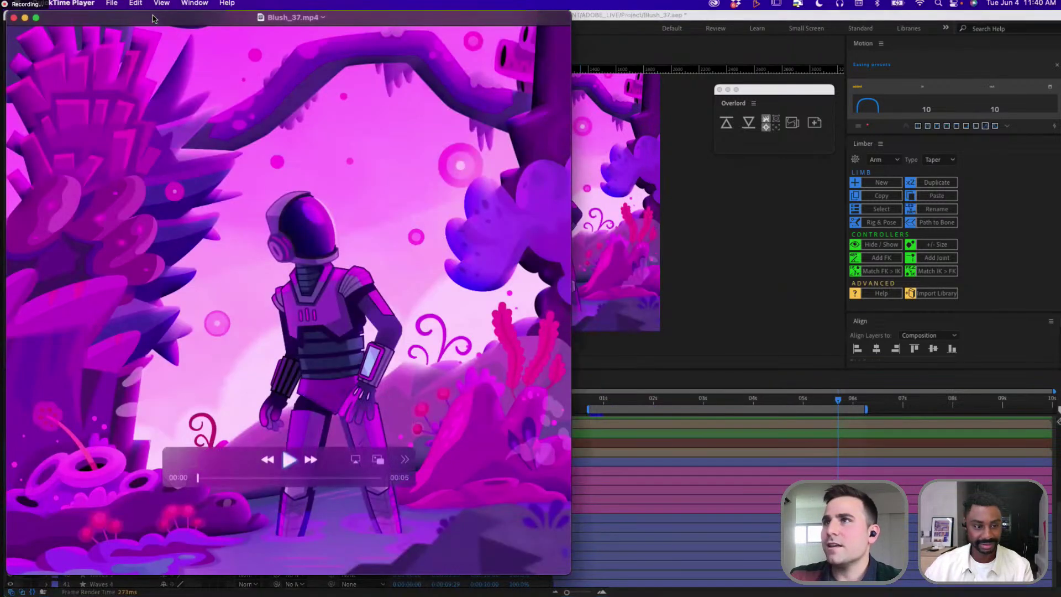
Switch to QuickTime Player, move the Blush_37.mp4 window clear of the edge, and play the rendered animation
{"action": "left_click_drag", "start_coordinate": [156, 31], "coordinate": [386, 29]}
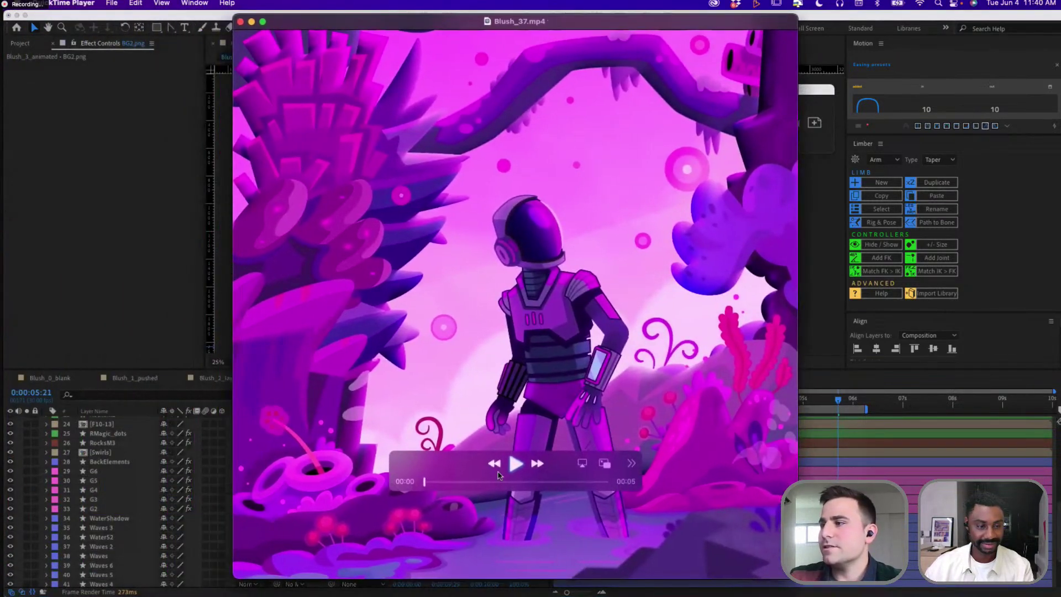
{"action": "left_click", "coordinate": [514, 465]}
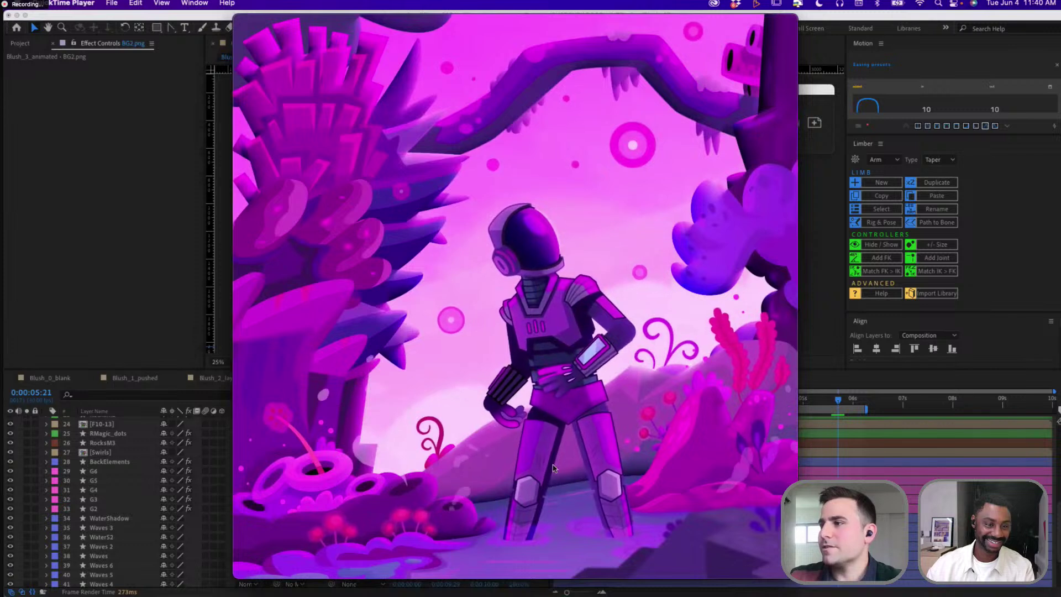
{"action": "mouse_move", "coordinate": [496, 414]}
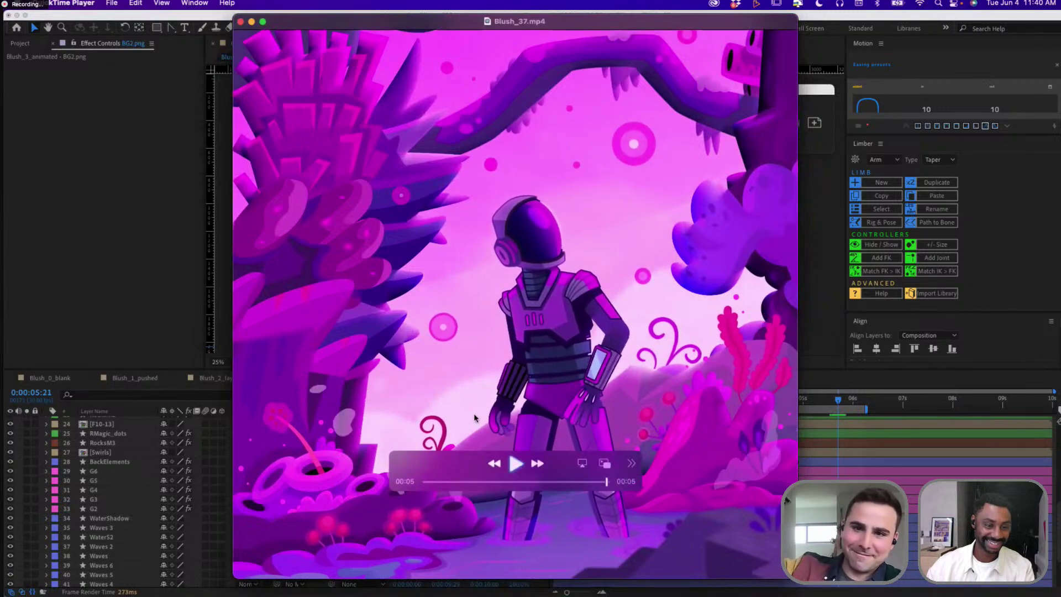
{"action": "left_click", "coordinate": [518, 466]}
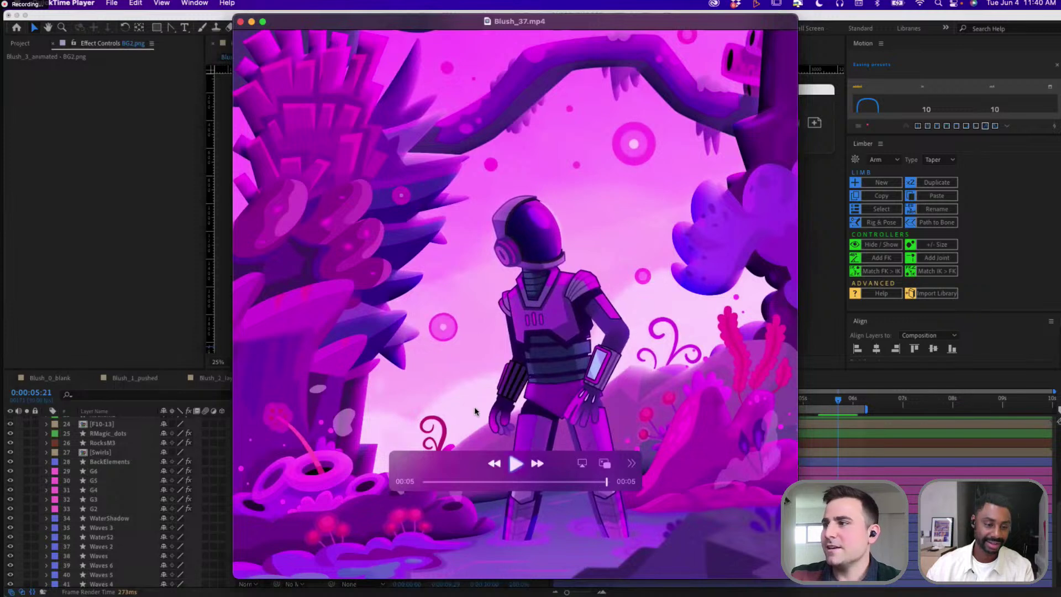
{"action": "left_click", "coordinate": [523, 470]}
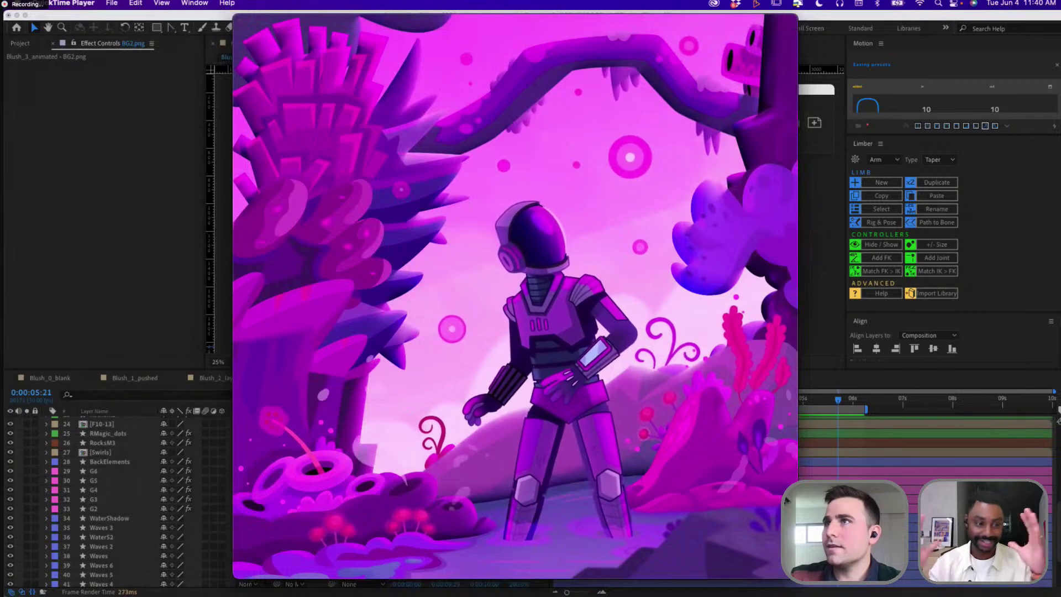
Turn on looped playback for Blush_37.mp4 and pause the video after watching it repeat
{"action": "left_click", "coordinate": [160, 4]}
{"action": "left_click", "coordinate": [162, 274]}
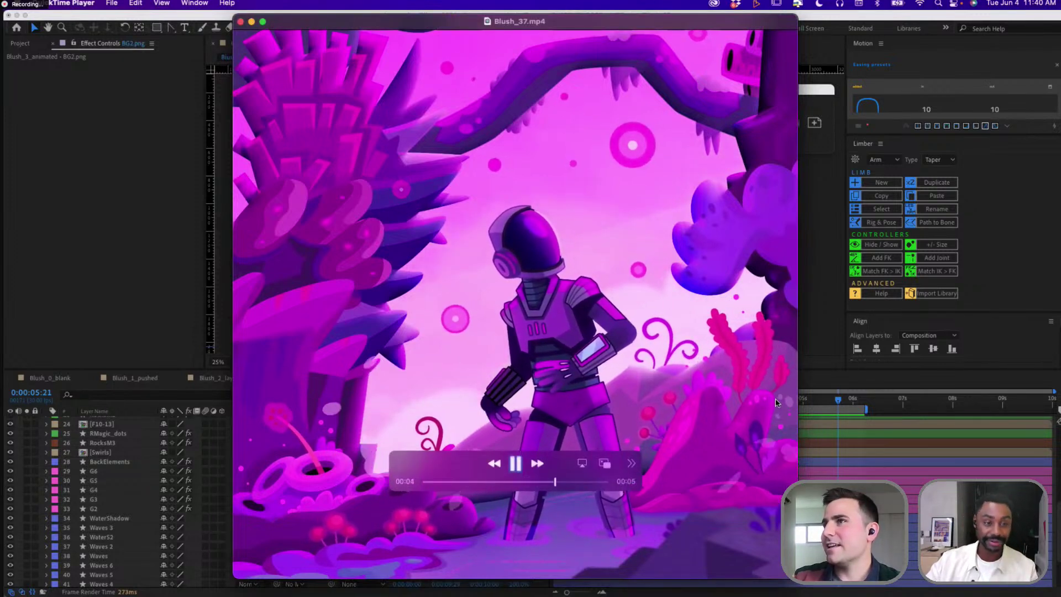
{"action": "left_click", "coordinate": [516, 465]}
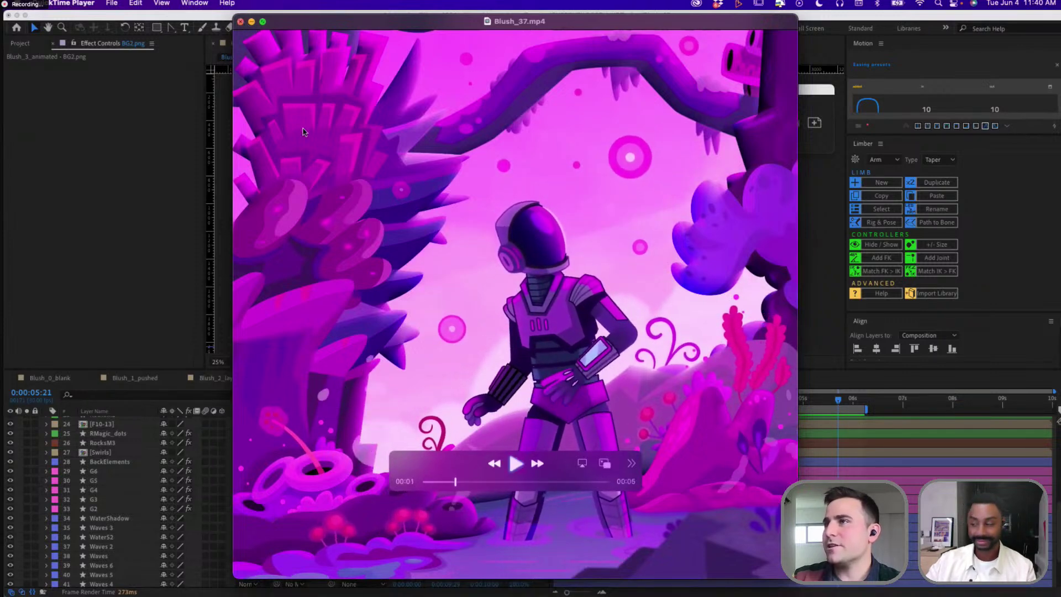
Close the video, switch to Illustrator, and bring up the spaceship sketch and colour reference in Blush_Extra.ai
{"action": "left_click", "coordinate": [240, 22]}
{"action": "key", "text": "super+Tab"}
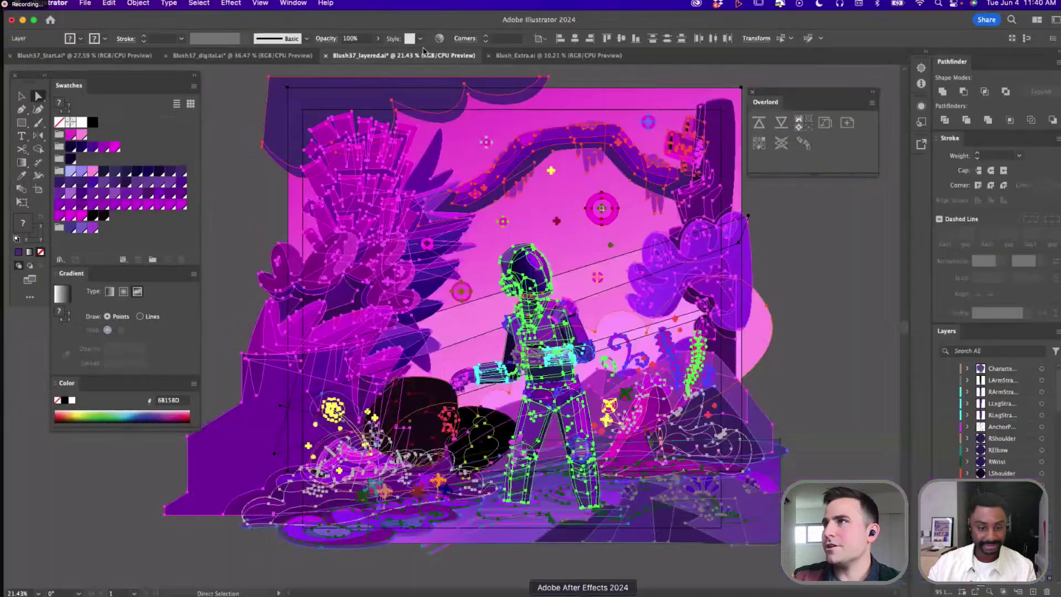
{"action": "left_click", "coordinate": [544, 55]}
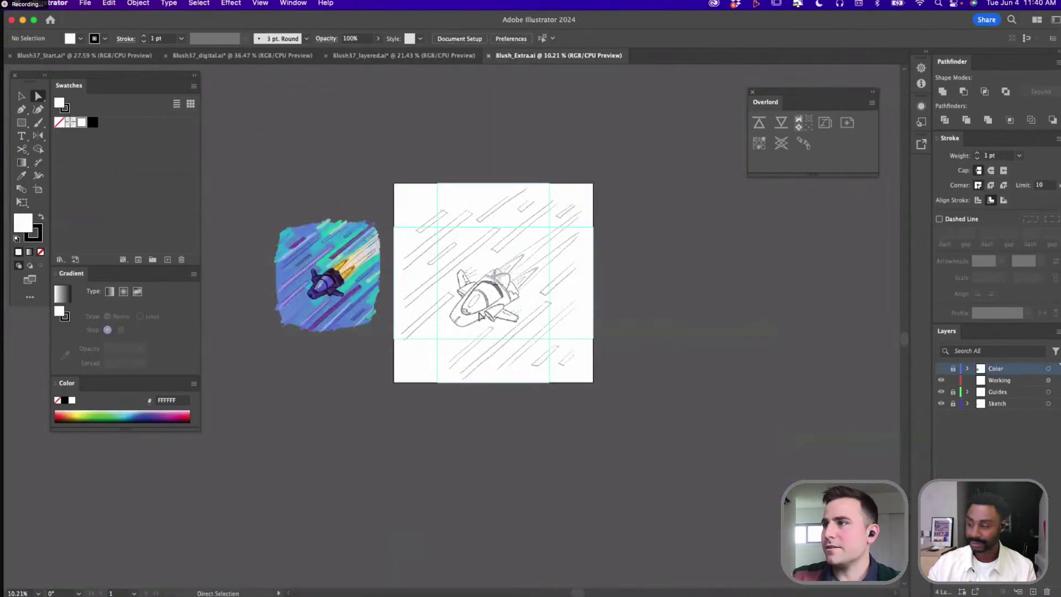
{"action": "scroll", "coordinate": [480, 315], "scroll_direction": "up", "scroll_amount": 5}
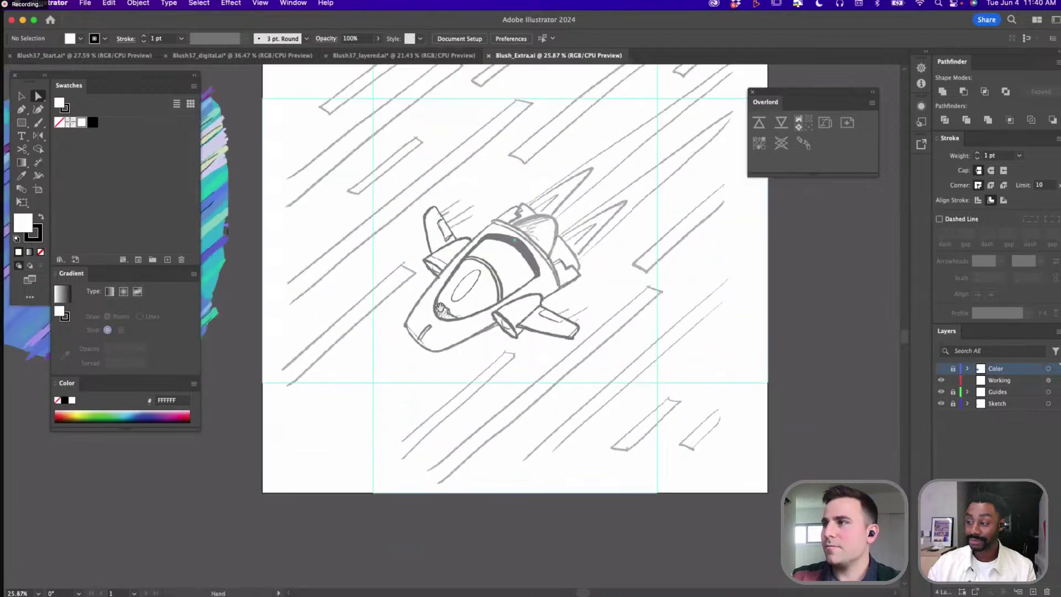
{"action": "left_click_drag", "start_coordinate": [520, 354], "coordinate": [625, 381]}
Trace the spaceship's main hull as a closed curved path with the Pen tool on the Working layer
{"action": "key", "text": "p"}
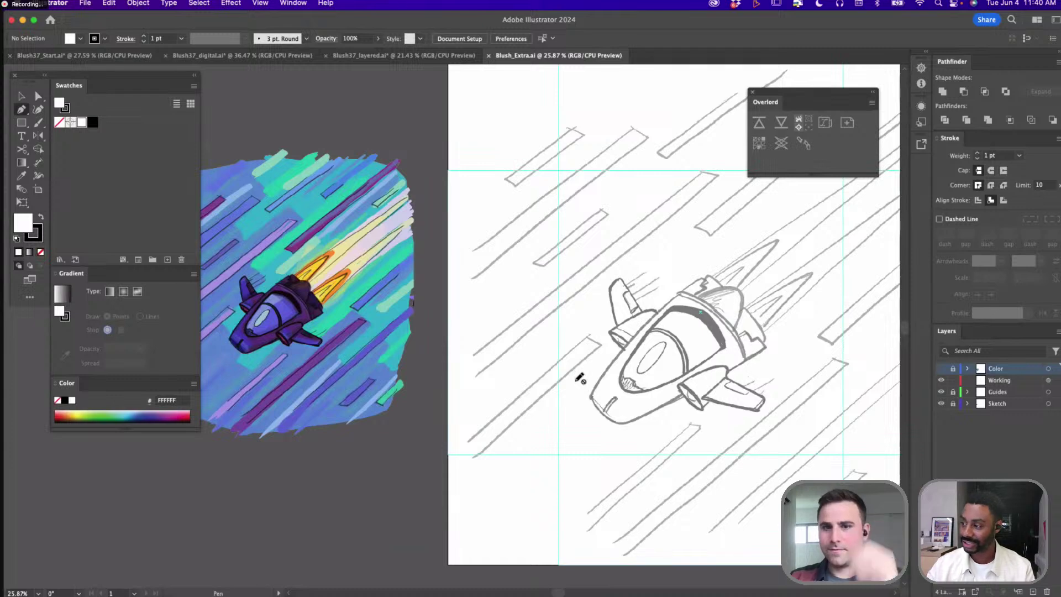
{"action": "scroll", "coordinate": [604, 387], "scroll_direction": "up", "scroll_amount": 2}
{"action": "left_click", "coordinate": [1008, 381]}
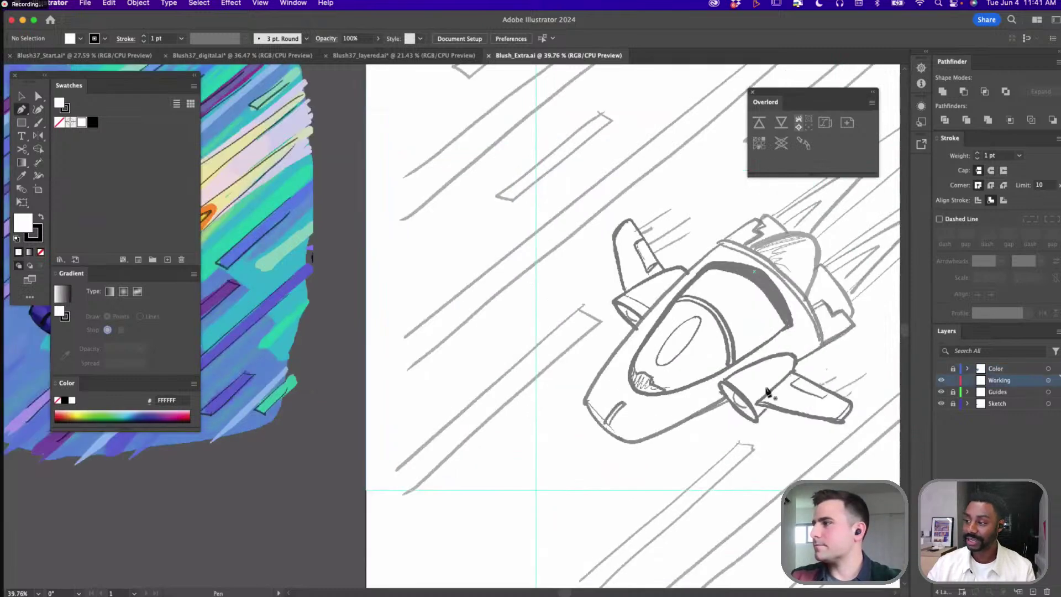
{"action": "left_click_drag", "start_coordinate": [684, 384], "coordinate": [677, 451]}
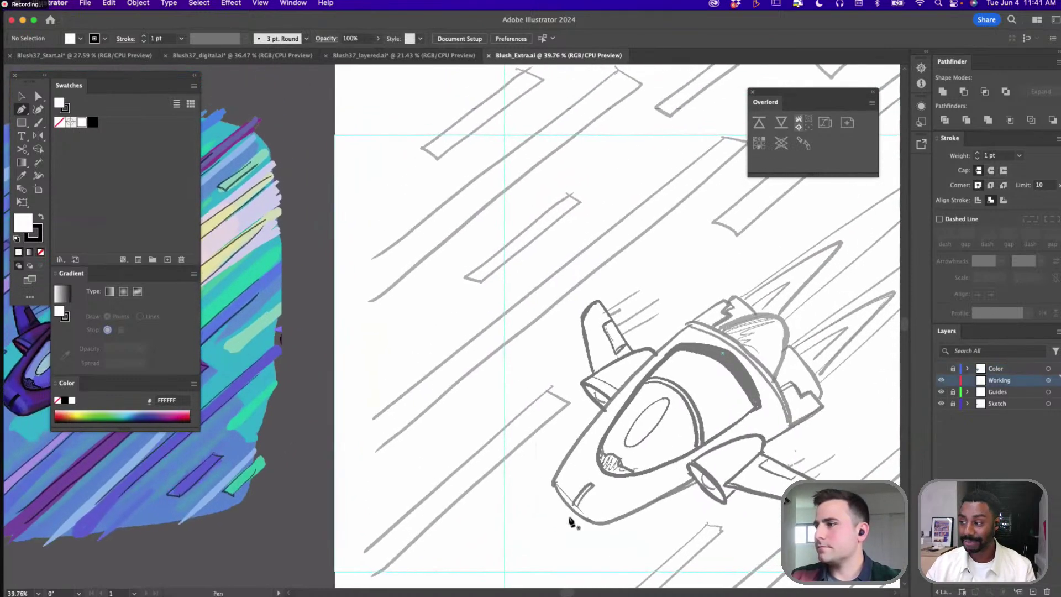
{"action": "left_click_drag", "start_coordinate": [553, 486], "coordinate": [552, 490]}
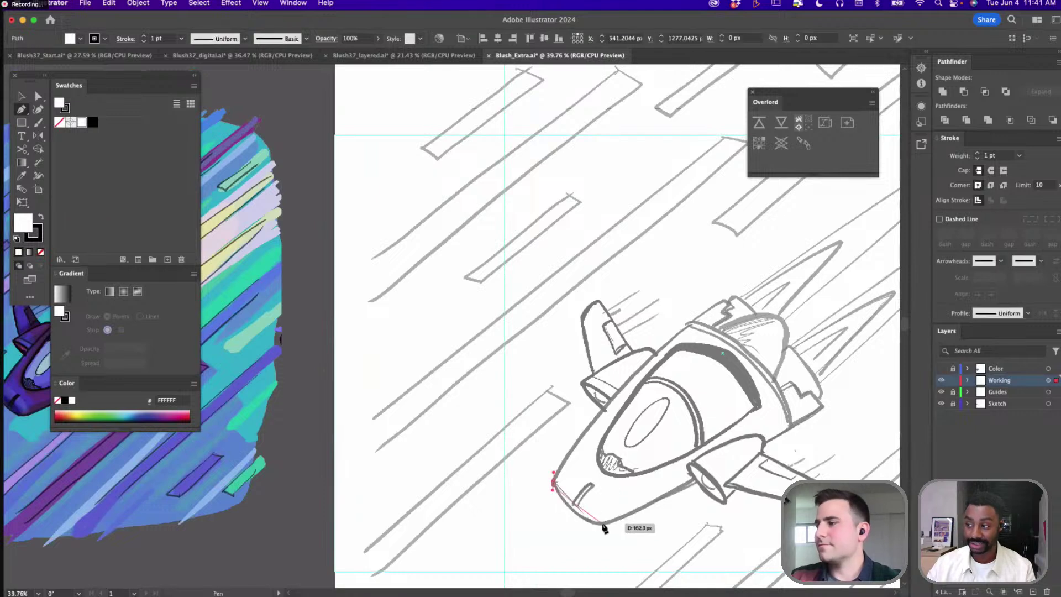
{"action": "left_click_drag", "start_coordinate": [601, 524], "coordinate": [616, 528]}
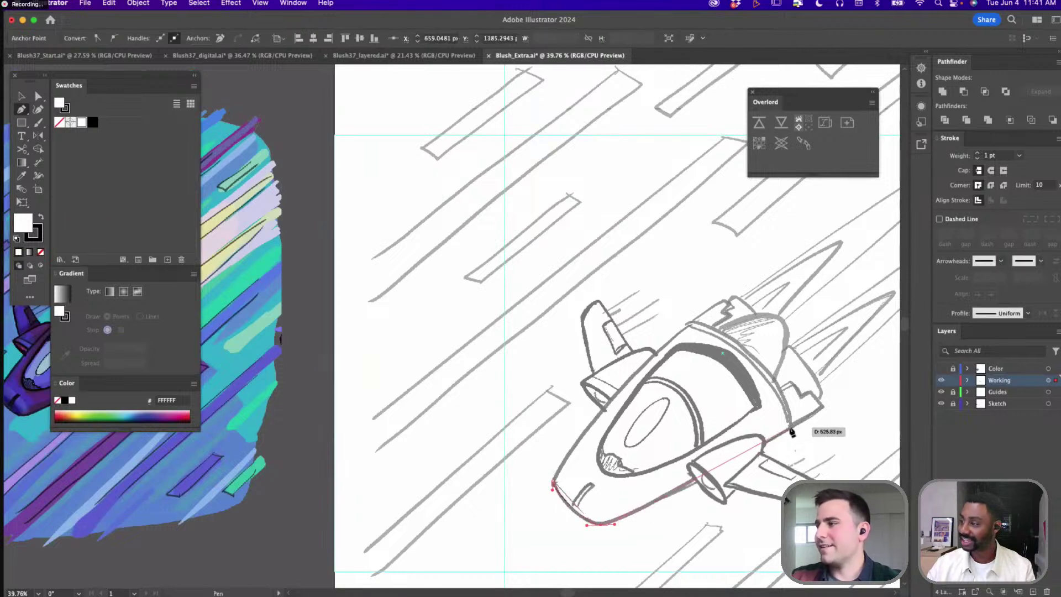
{"action": "left_click_drag", "start_coordinate": [762, 450], "coordinate": [791, 408]}
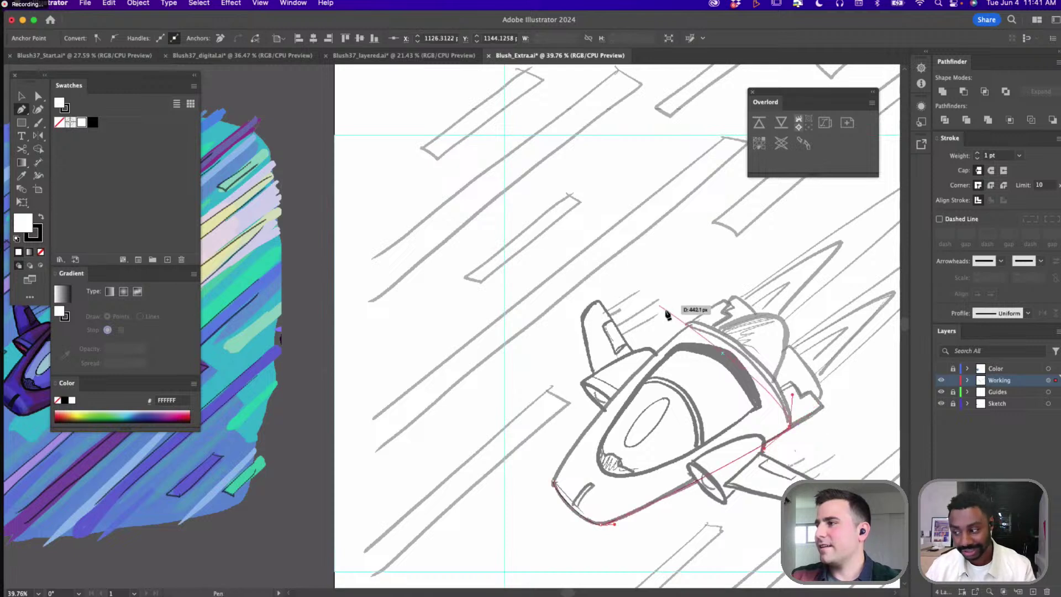
{"action": "mouse_move", "coordinate": [693, 325]}
{"action": "left_mouse_down"}
{"action": "mouse_move", "coordinate": [637, 314]}
{"action": "mouse_move", "coordinate": [680, 333]}
{"action": "left_mouse_up"}
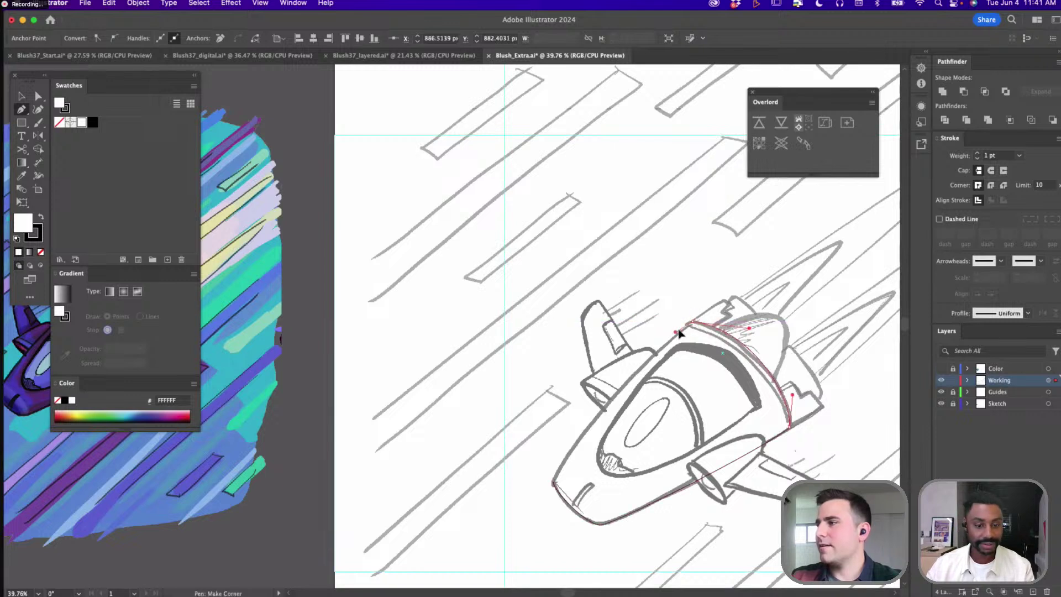
{"action": "left_click_drag", "start_coordinate": [557, 477], "coordinate": [549, 488]}
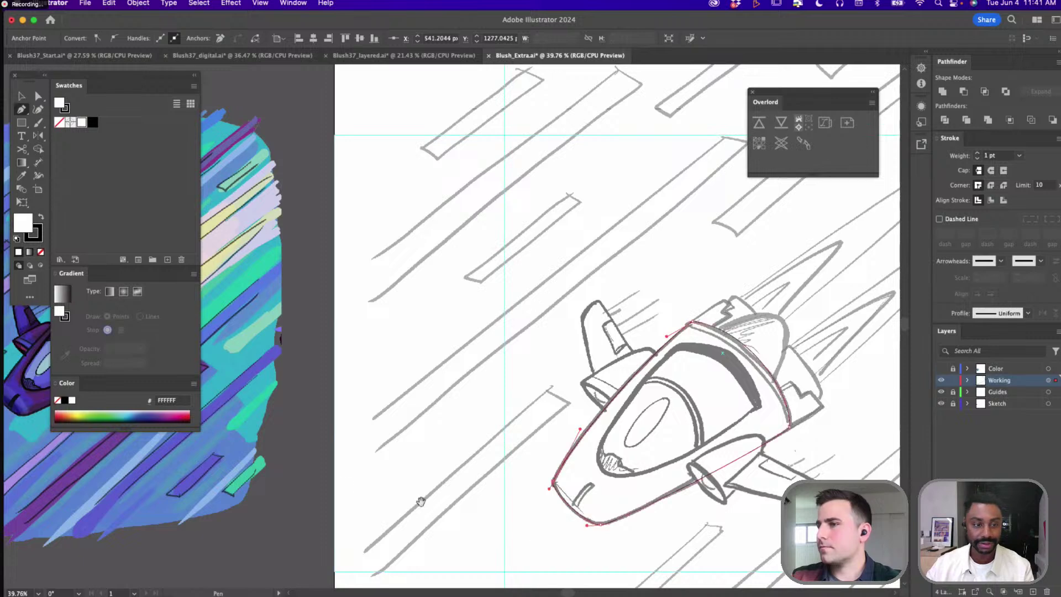
Fill the hull with the purple 613480 sampled from the ship in the colour sketch, without a stroke
{"action": "left_click_drag", "start_coordinate": [453, 469], "coordinate": [579, 432]}
{"action": "scroll", "coordinate": [579, 432], "scroll_direction": "left", "scroll_amount": 5}
{"action": "key", "text": "i"}
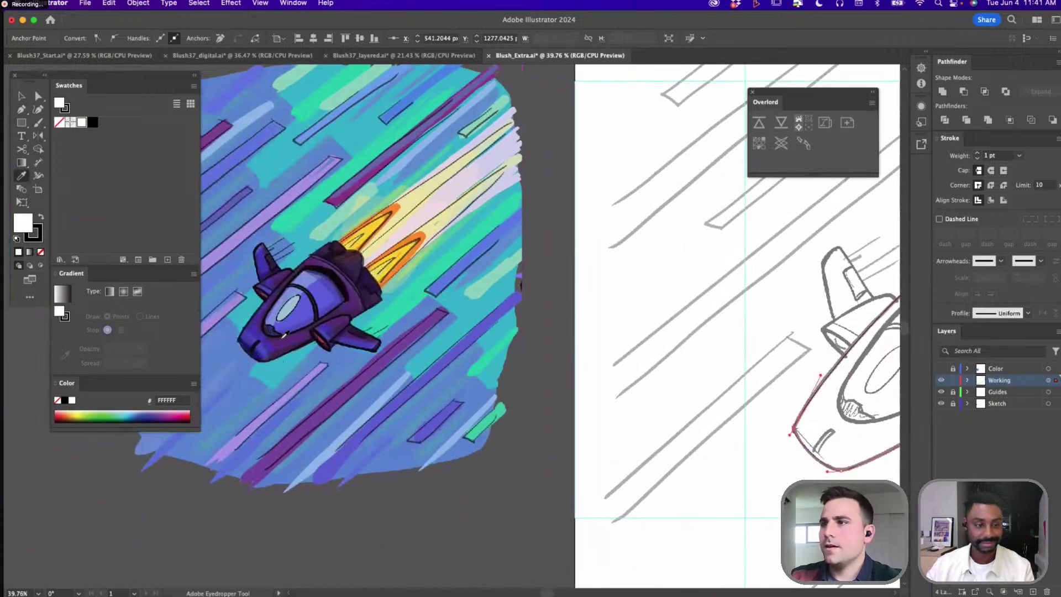
{"action": "left_click", "coordinate": [284, 335]}
{"action": "scroll", "coordinate": [697, 374], "scroll_direction": "right", "scroll_amount": 10}
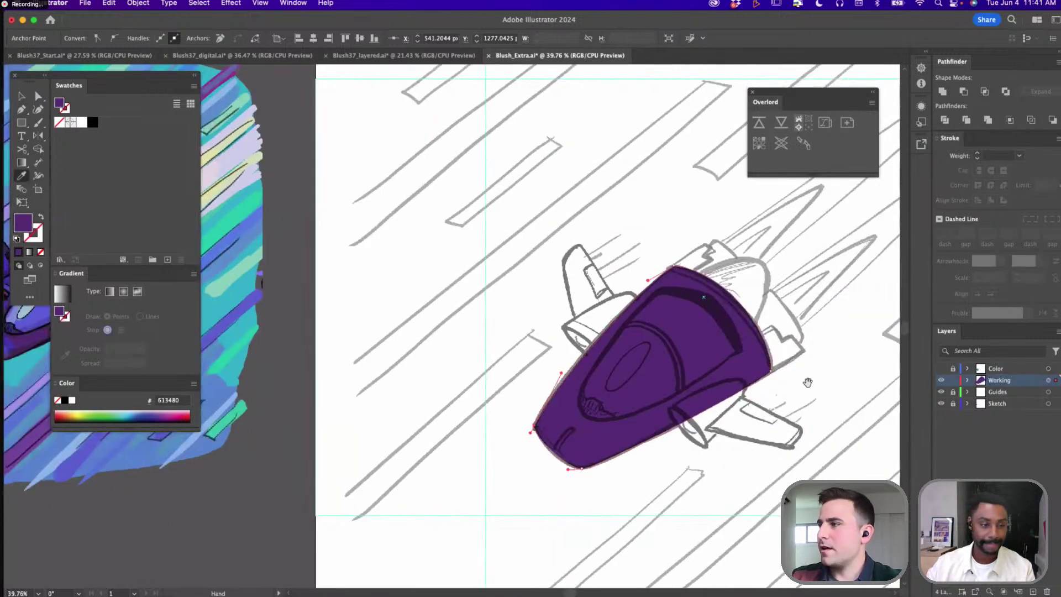
{"action": "left_click_drag", "start_coordinate": [809, 383], "coordinate": [612, 385]}
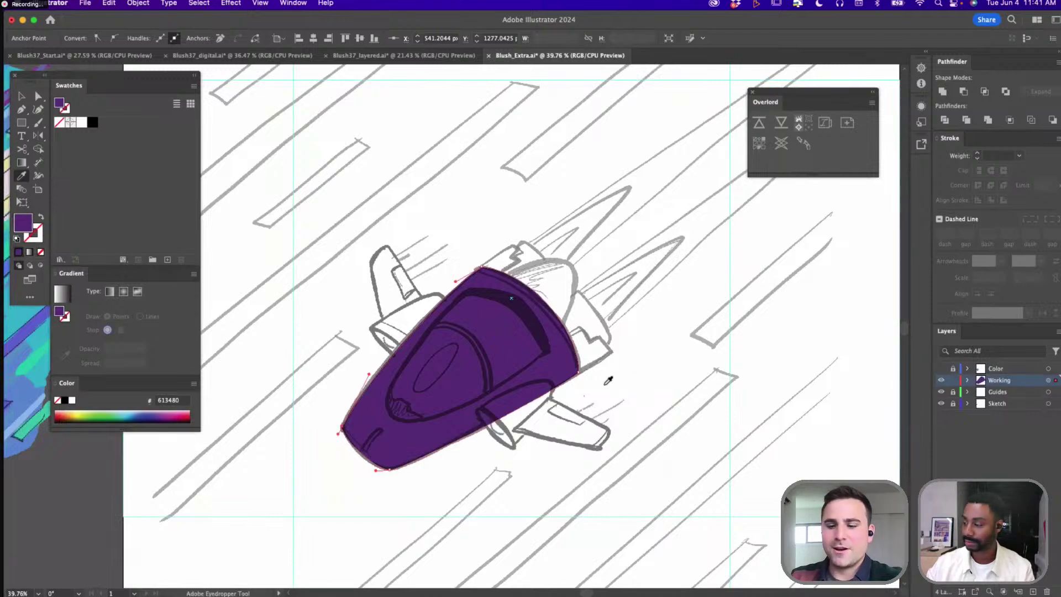
Draw the narrow slot on the hull's nose with the Pen tool, extending slightly past the nose edge
{"action": "key", "text": "p"}
{"action": "scroll", "coordinate": [504, 406], "scroll_direction": "down", "scroll_amount": 3}
{"action": "left_click_drag", "start_coordinate": [332, 440], "coordinate": [598, 402]}
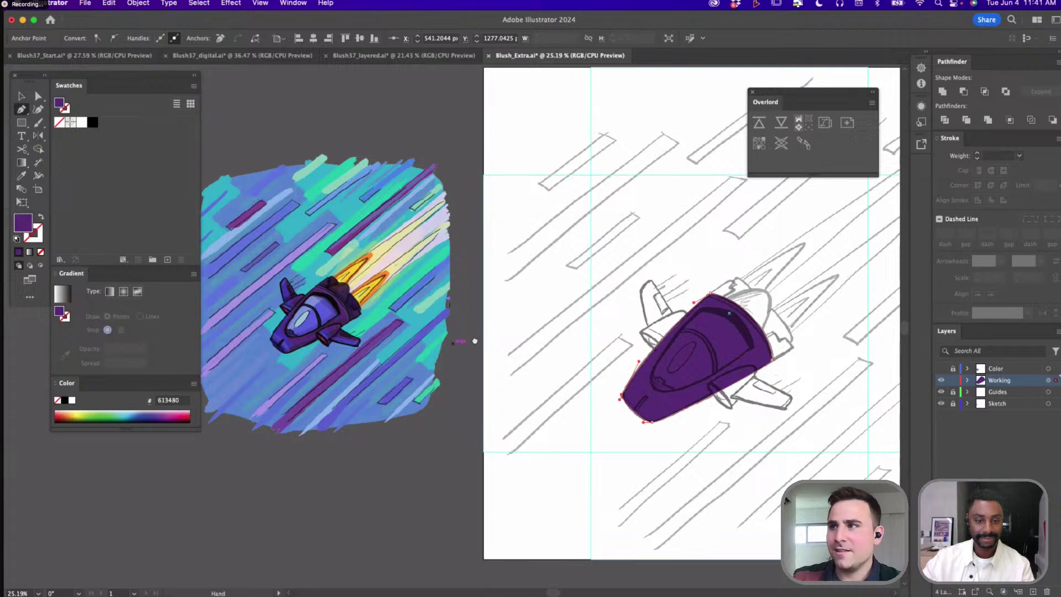
{"action": "left_click_drag", "start_coordinate": [475, 342], "coordinate": [410, 357]}
{"action": "scroll", "coordinate": [608, 411], "scroll_direction": "up", "scroll_amount": 3}
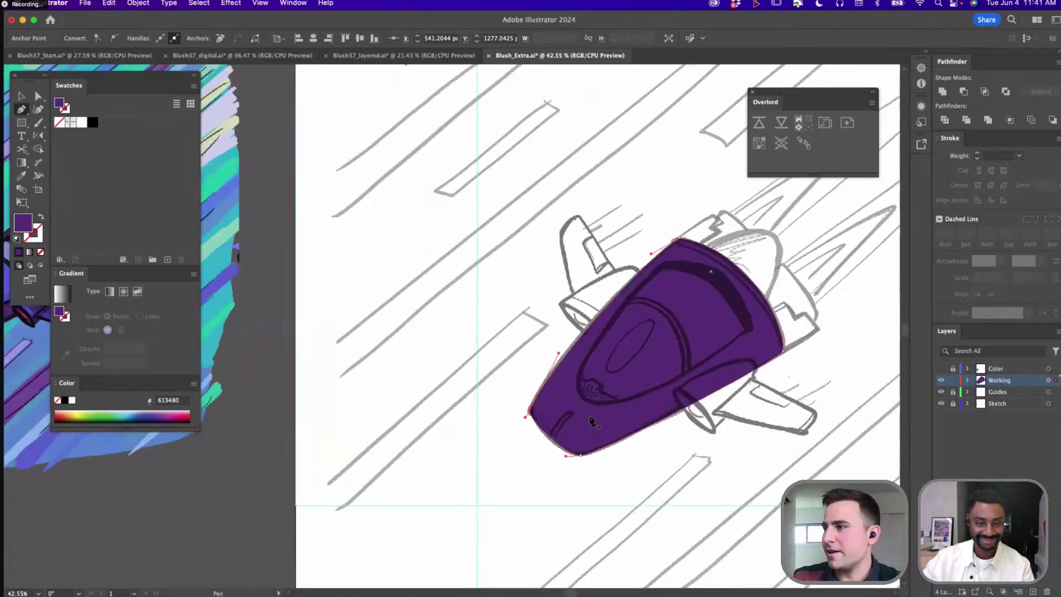
{"action": "left_click_drag", "start_coordinate": [545, 428], "coordinate": [539, 449]}
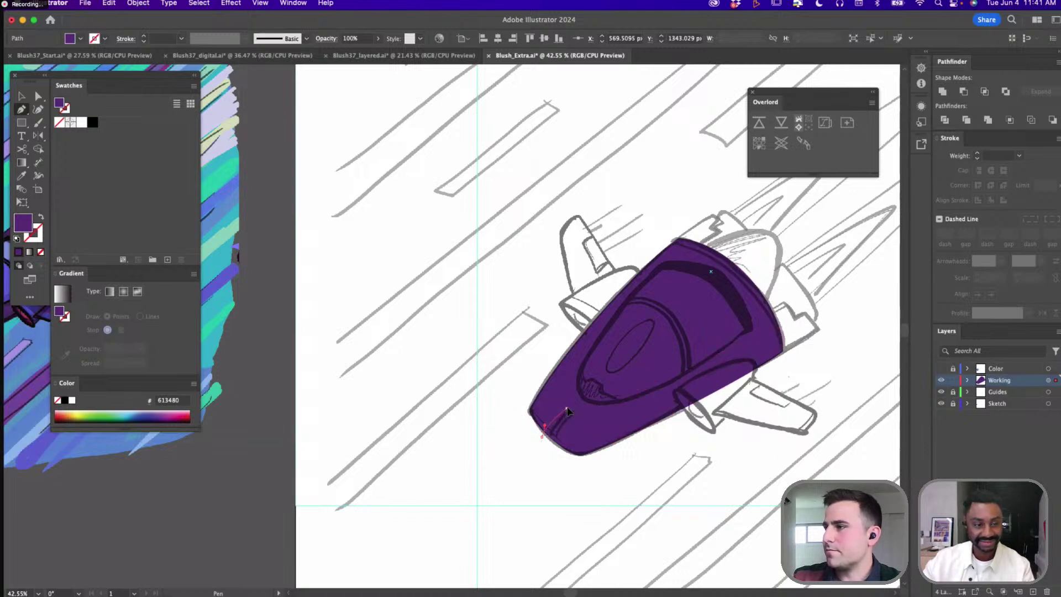
{"action": "left_click", "coordinate": [566, 409]}
{"action": "left_click", "coordinate": [567, 409], "text": "alt"}
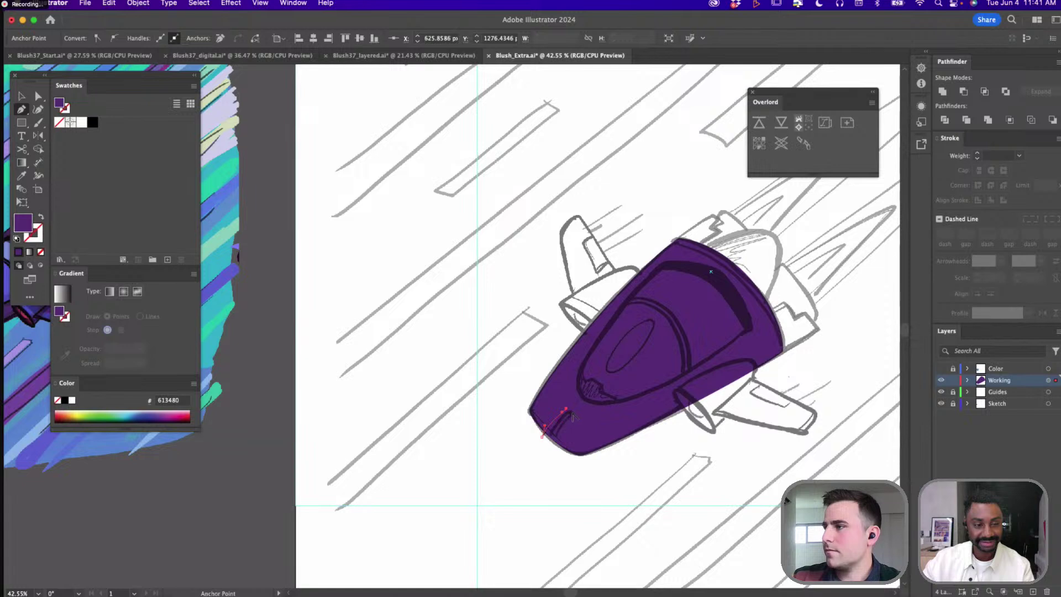
{"action": "mouse_move", "coordinate": [554, 430]}
{"action": "left_mouse_down"}
{"action": "mouse_move", "coordinate": [541, 455]}
{"action": "mouse_move", "coordinate": [544, 442]}
{"action": "left_mouse_up"}
Trim the nose slot to the hull outline with Intersect and fill it with dark navy 10152D sampled from the colour sketch
{"action": "key", "text": "a"}
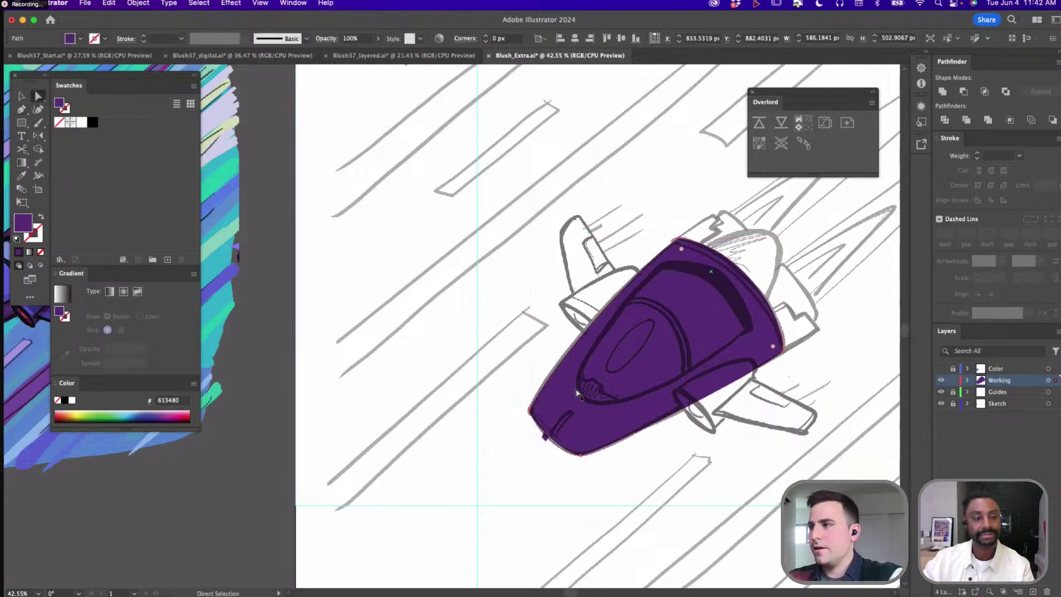
{"action": "left_click", "coordinate": [564, 416]}
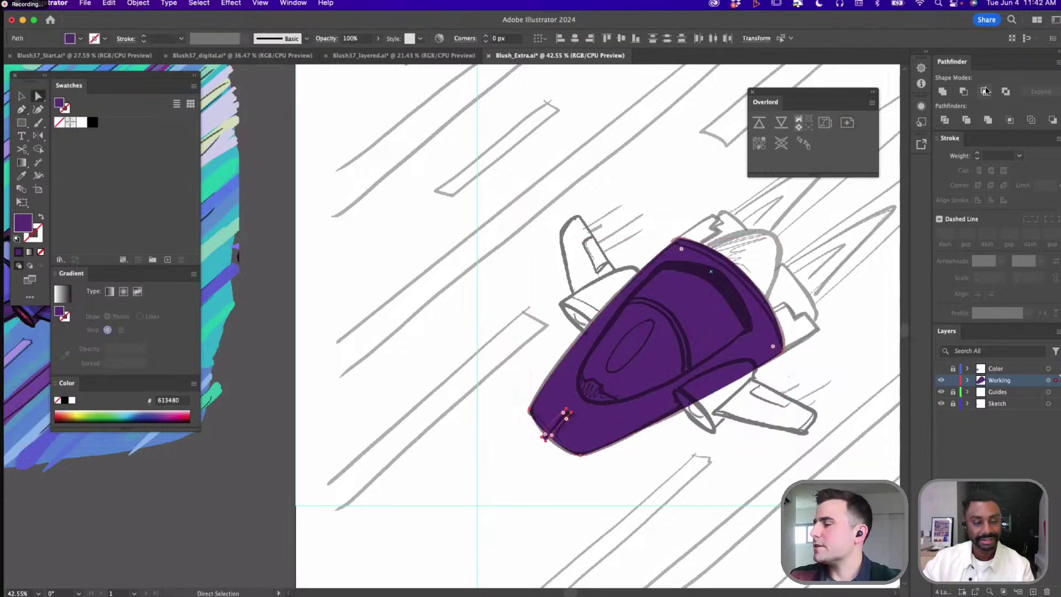
{"action": "scroll", "coordinate": [300, 277], "scroll_direction": "down", "scroll_amount": 3}
{"action": "scroll", "coordinate": [301, 277], "scroll_direction": "left", "scroll_amount": 5}
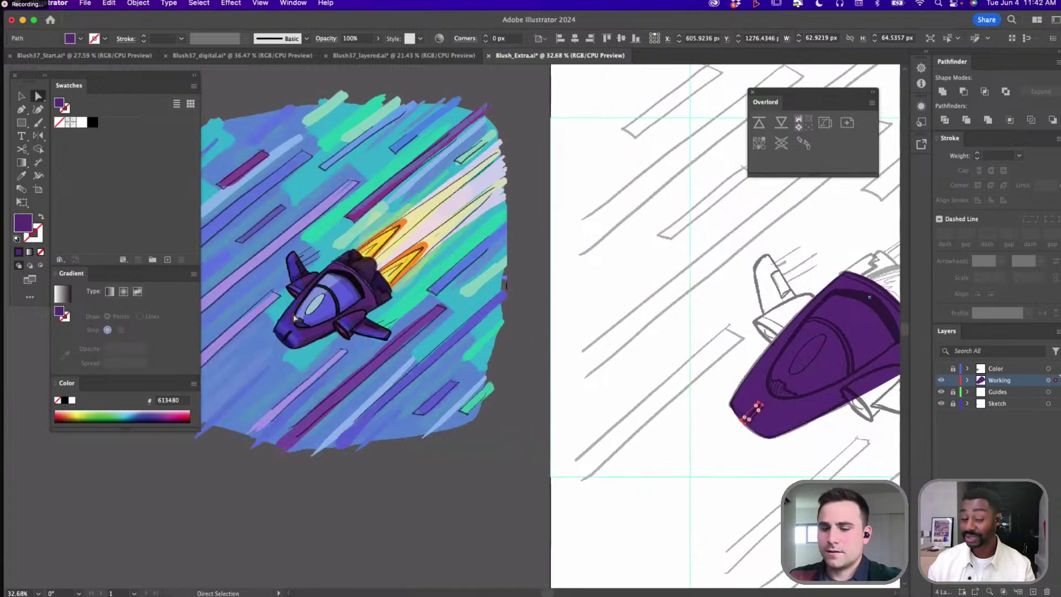
{"action": "key", "text": "i"}
{"action": "left_click", "coordinate": [287, 334]}
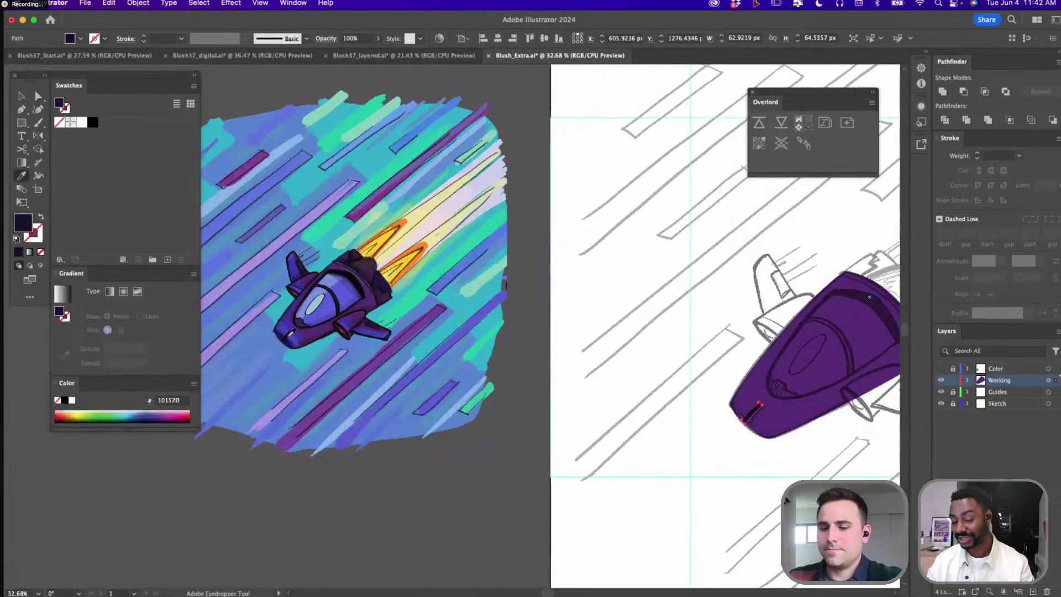
Draw a closed shading shape over the hull's nose and outer side with the Pen tool, extending past the hull outline
{"action": "key", "text": "p"}
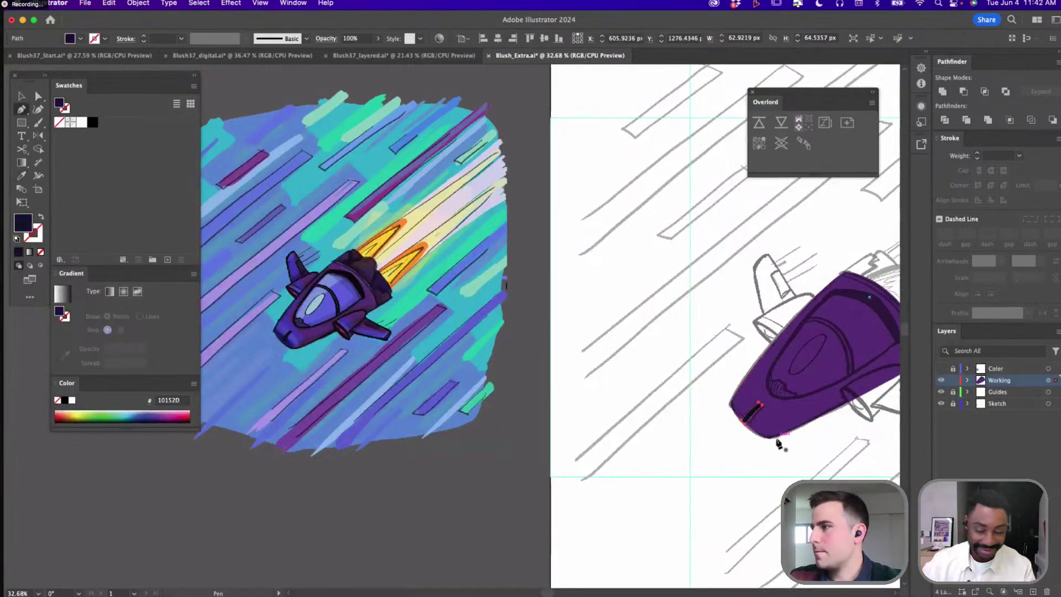
{"action": "mouse_move", "coordinate": [771, 444]}
{"action": "left_mouse_down"}
{"action": "mouse_move", "coordinate": [790, 417]}
{"action": "mouse_move", "coordinate": [751, 393]}
{"action": "mouse_move", "coordinate": [807, 312]}
{"action": "left_mouse_up"}
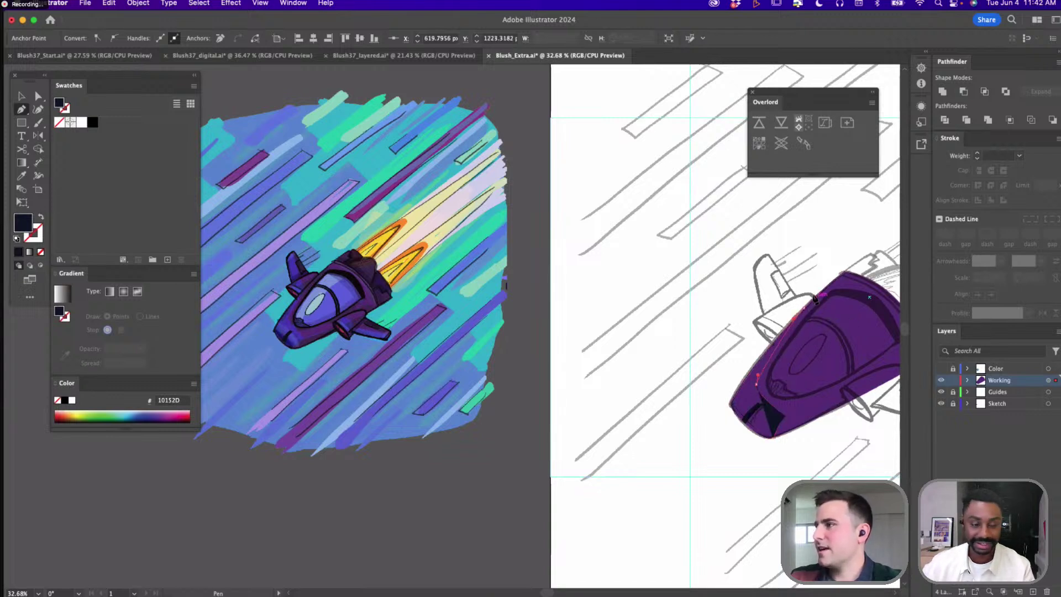
{"action": "left_click", "coordinate": [696, 349]}
{"action": "left_click", "coordinate": [689, 430]}
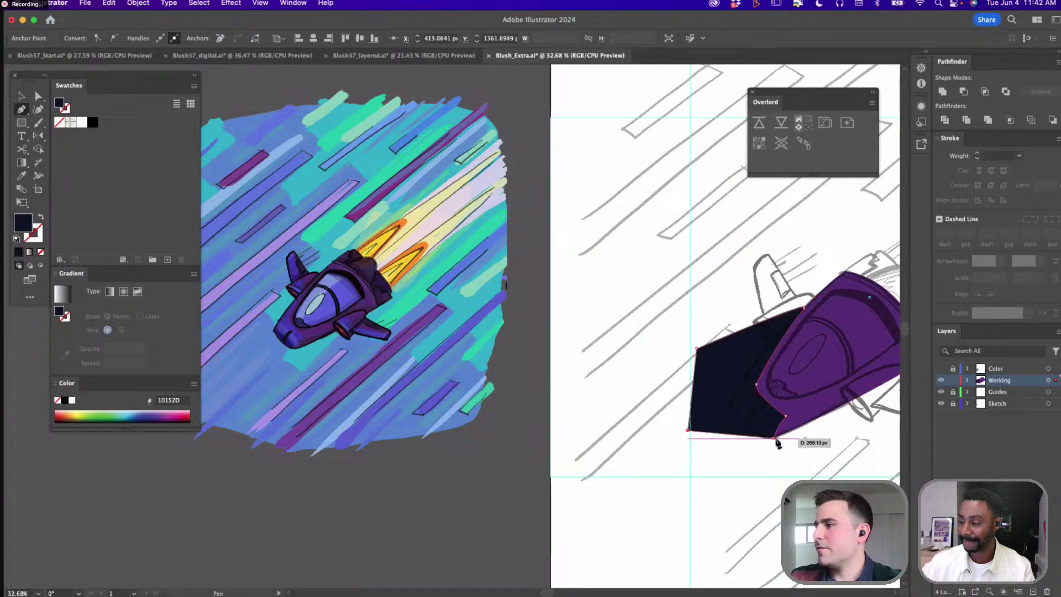
{"action": "left_click", "coordinate": [777, 441]}
Trim the side shading shape to the hull outline with Intersect and fill it with the blue sampled from the ship in the colour sketch
{"action": "key", "text": "a"}
{"action": "left_click", "coordinate": [804, 410]}
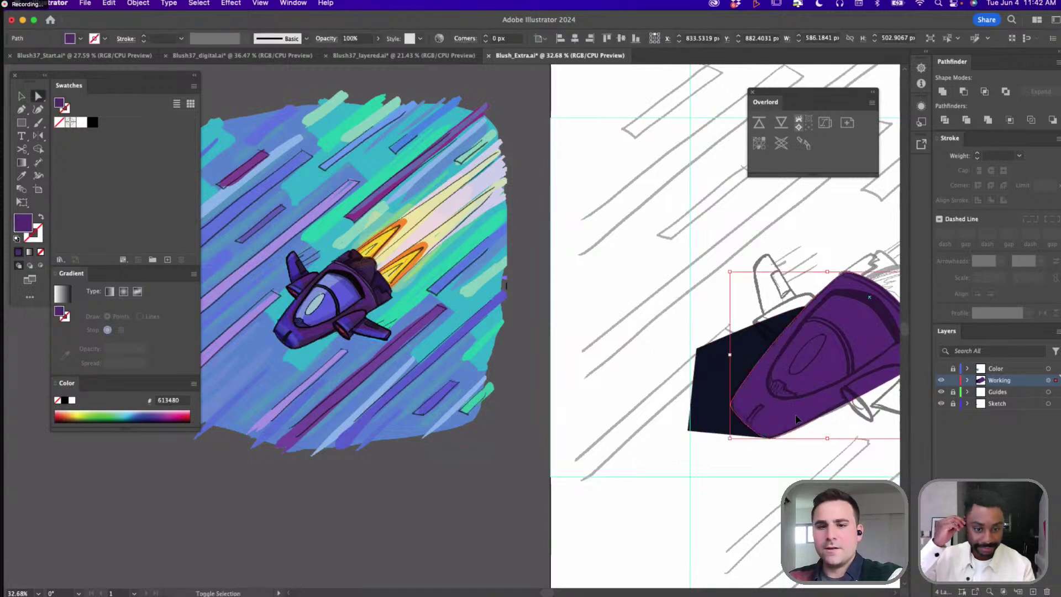
{"action": "left_click", "coordinate": [772, 407], "text": "shift"}
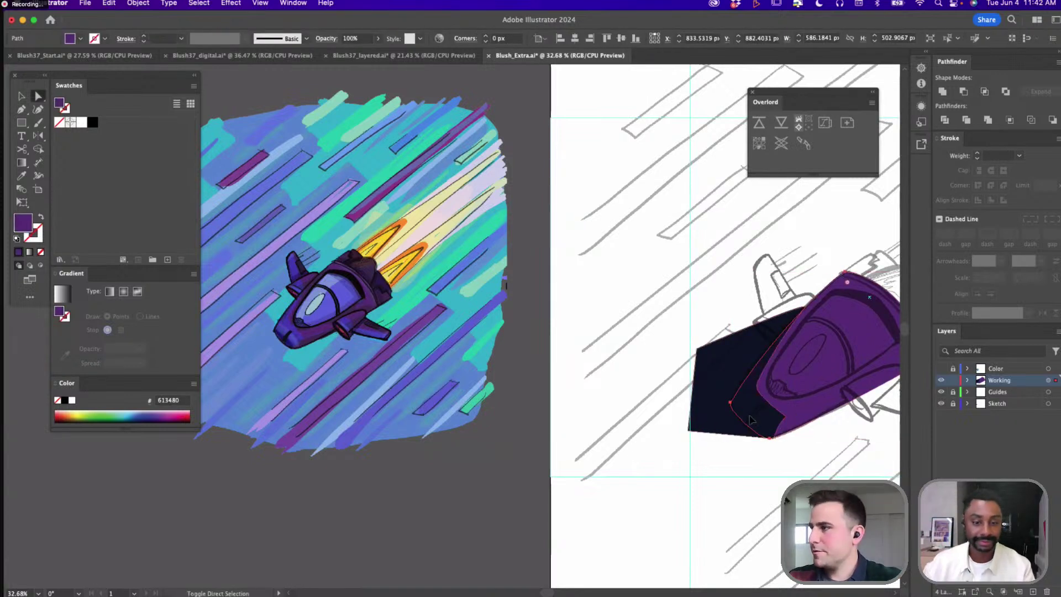
{"action": "left_click", "coordinate": [985, 91]}
{"action": "key", "text": "i"}
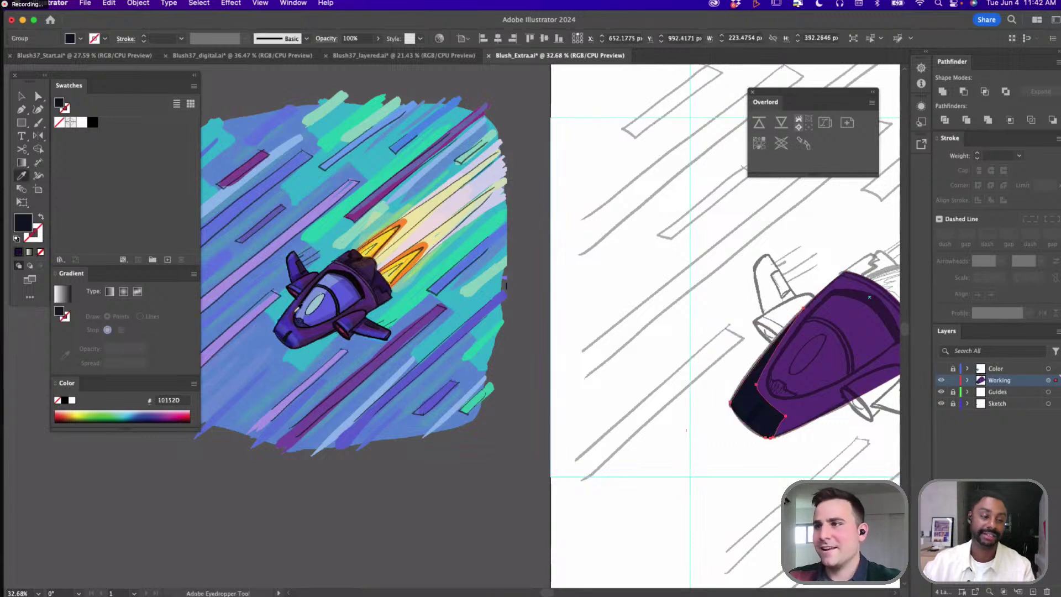
{"action": "left_click", "coordinate": [296, 321]}
{"action": "scroll", "coordinate": [529, 339], "scroll_direction": "right", "scroll_amount": 3}
{"action": "key", "text": "a"}
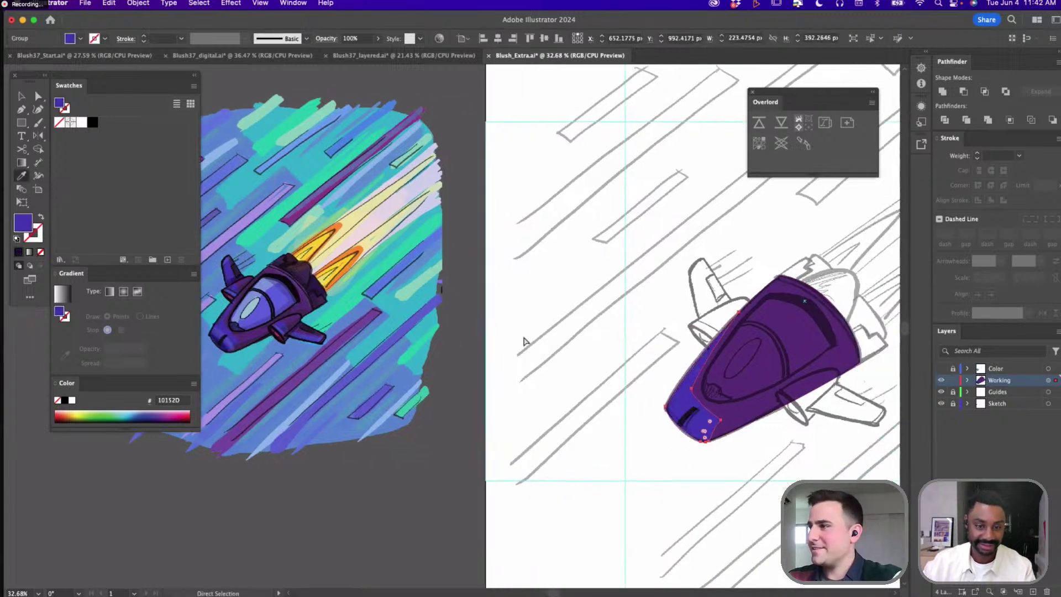
{"action": "key", "text": "i"}
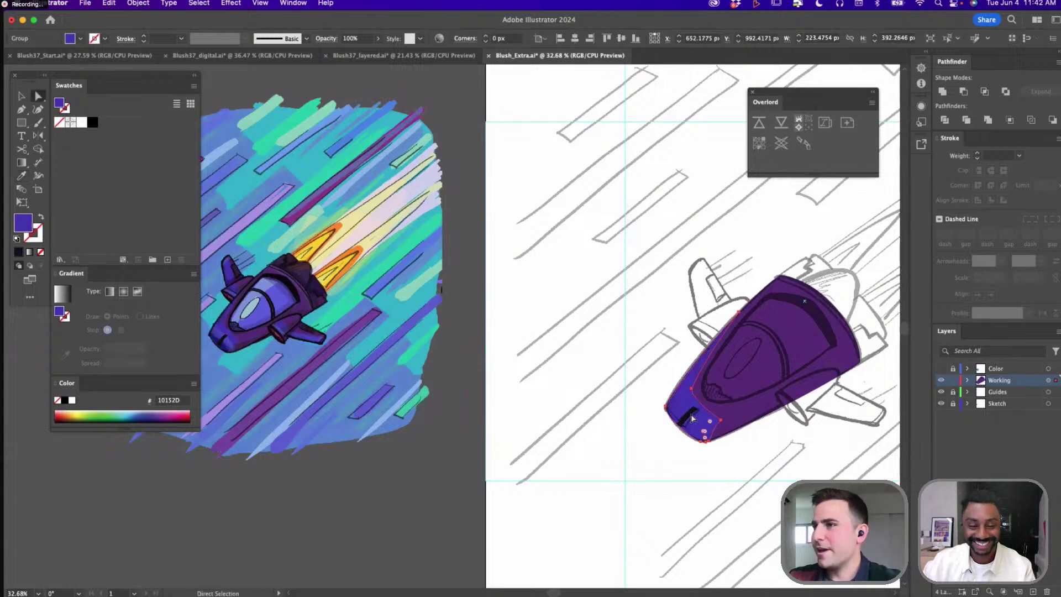
Draw a closed shape over the tip of the hull's nose with the Pen tool, extending past the hull edge
{"action": "scroll", "coordinate": [693, 417], "scroll_direction": "right", "scroll_amount": 3}
{"action": "key", "text": "p"}
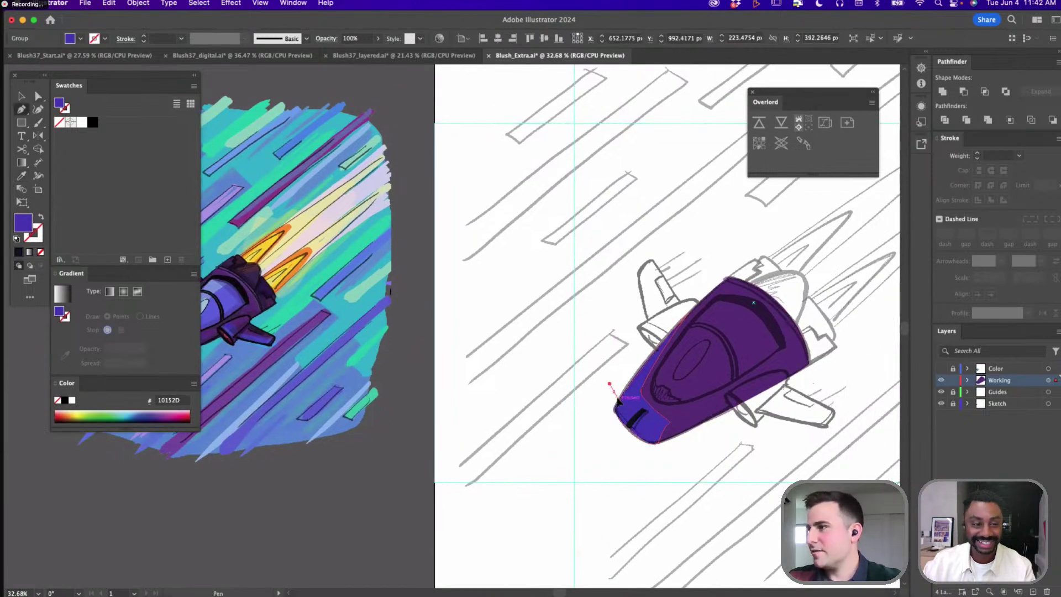
{"action": "left_click", "coordinate": [642, 355]}
{"action": "left_click_drag", "start_coordinate": [625, 397], "coordinate": [627, 412]}
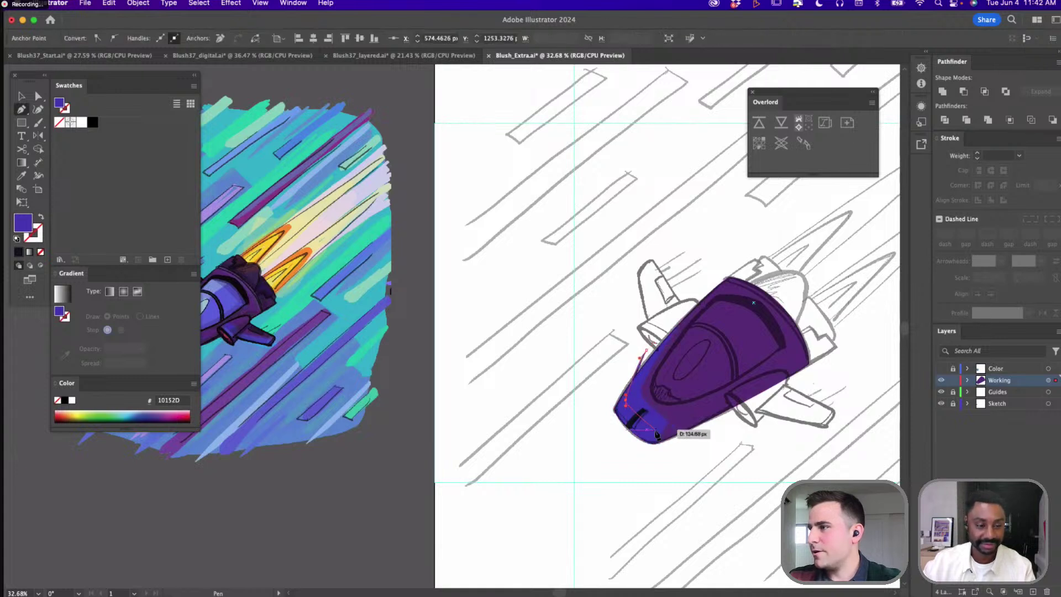
{"action": "left_click_drag", "start_coordinate": [652, 454], "coordinate": [598, 421]}
{"action": "left_click", "coordinate": [596, 414]}
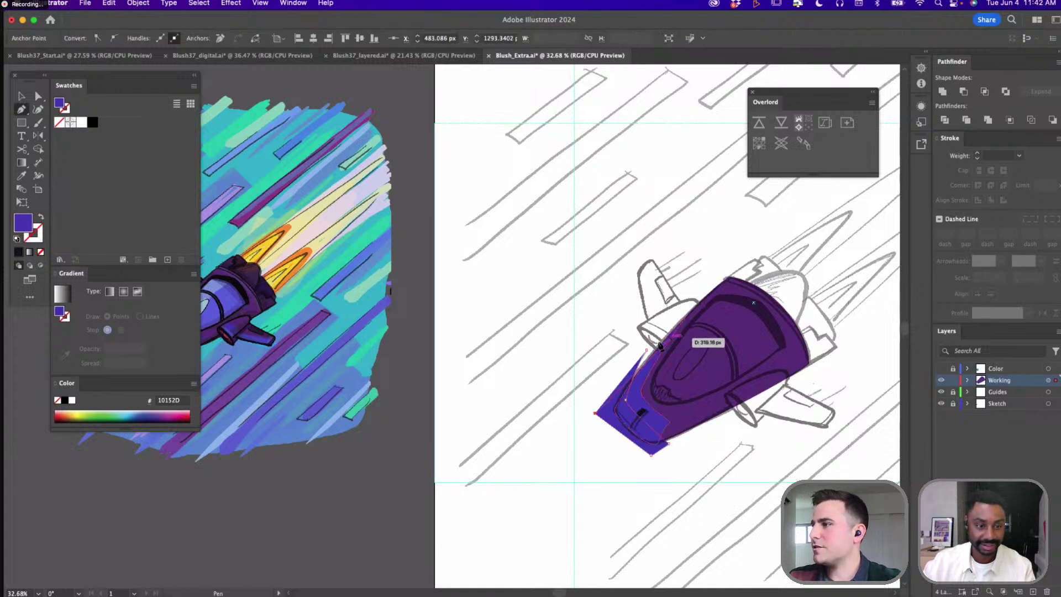
{"action": "left_click", "coordinate": [647, 351]}
Trim the nose tip shape to the blue shading with Intersect and fill it with the lighter blue sampled from the colour sketch
{"action": "key", "text": "a"}
{"action": "left_click", "coordinate": [655, 419]}
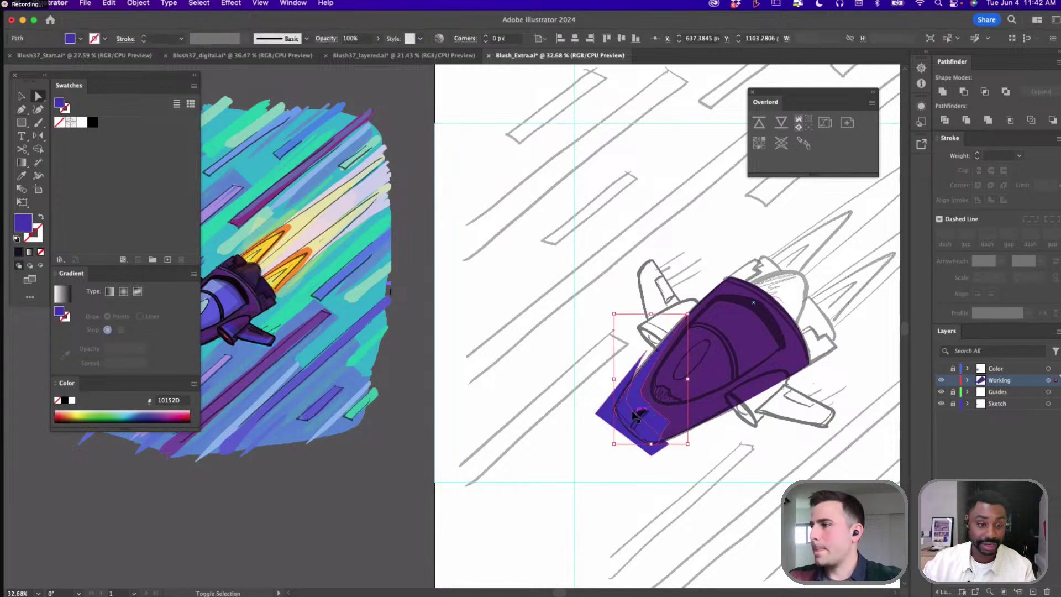
{"action": "left_click", "coordinate": [988, 94]}
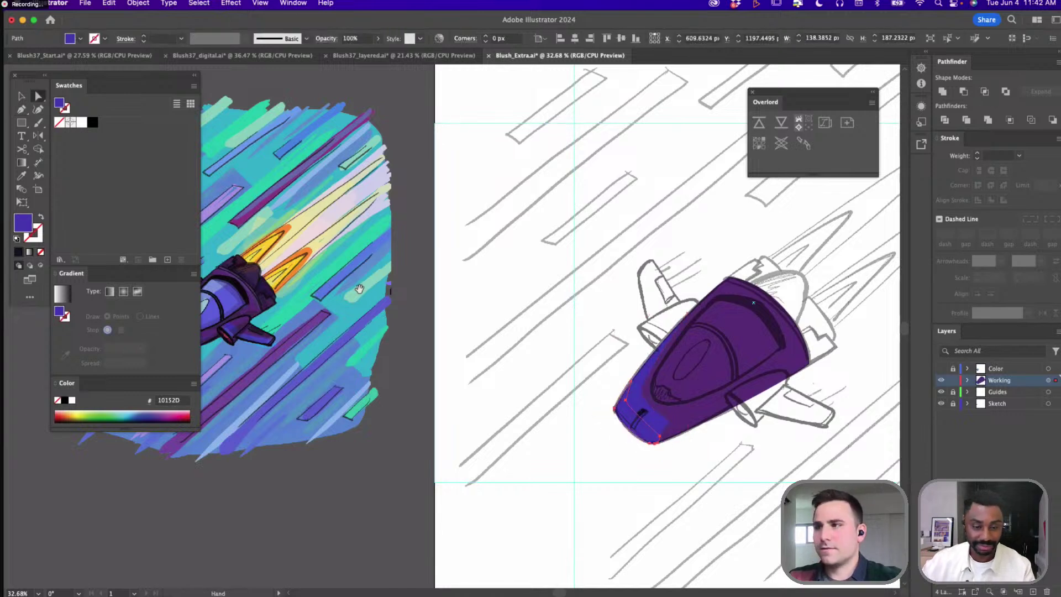
{"action": "left_click_drag", "start_coordinate": [363, 291], "coordinate": [482, 251]}
{"action": "key", "text": "i"}
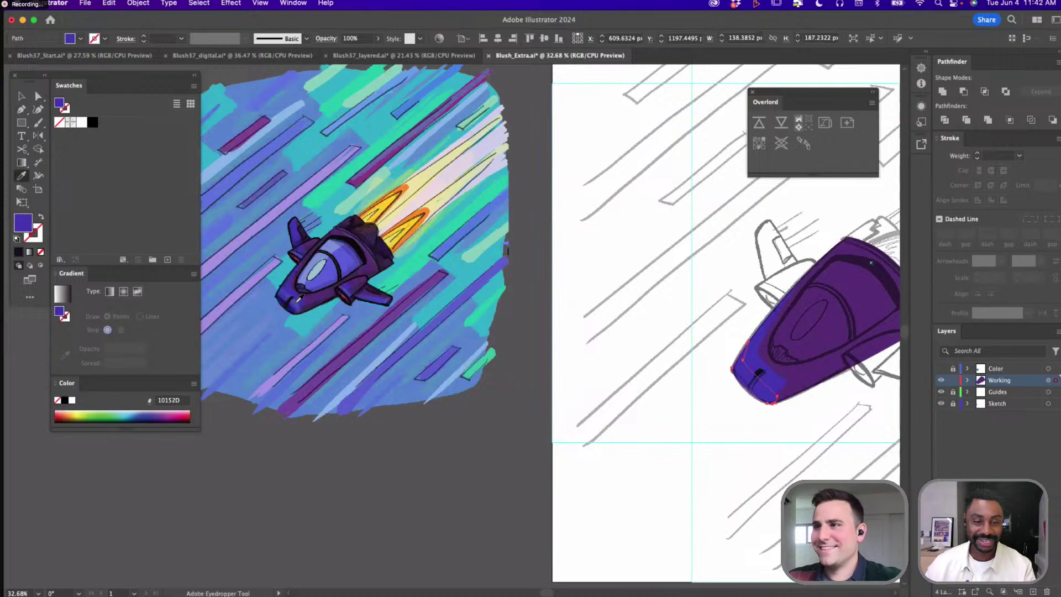
{"action": "left_click_drag", "start_coordinate": [635, 308], "coordinate": [542, 300]}
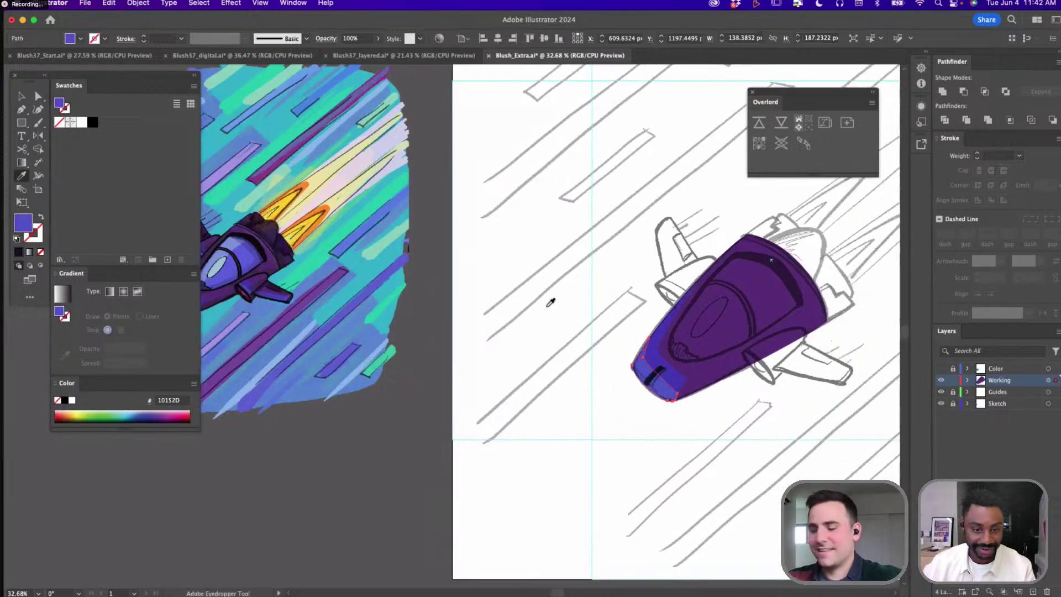
Draw a flat ellipse about 108 by 26 px beside the ship and fill it with near-black 080A0A sampled from the colour sketch
{"action": "key", "text": "v"}
{"action": "left_click_drag", "start_coordinate": [736, 301], "coordinate": [703, 302]}
{"action": "key", "text": "l"}
{"action": "left_click_drag", "start_coordinate": [431, 367], "coordinate": [471, 362]}
{"action": "mouse_move", "coordinate": [493, 332]}
{"action": "left_mouse_down"}
{"action": "mouse_move", "coordinate": [542, 339]}
{"action": "mouse_move", "coordinate": [611, 301]}
{"action": "mouse_move", "coordinate": [548, 348]}
{"action": "mouse_move", "coordinate": [532, 344]}
{"action": "left_mouse_up"}
{"action": "left_click_drag", "start_coordinate": [532, 343], "coordinate": [618, 345]}
{"action": "key", "text": "i"}
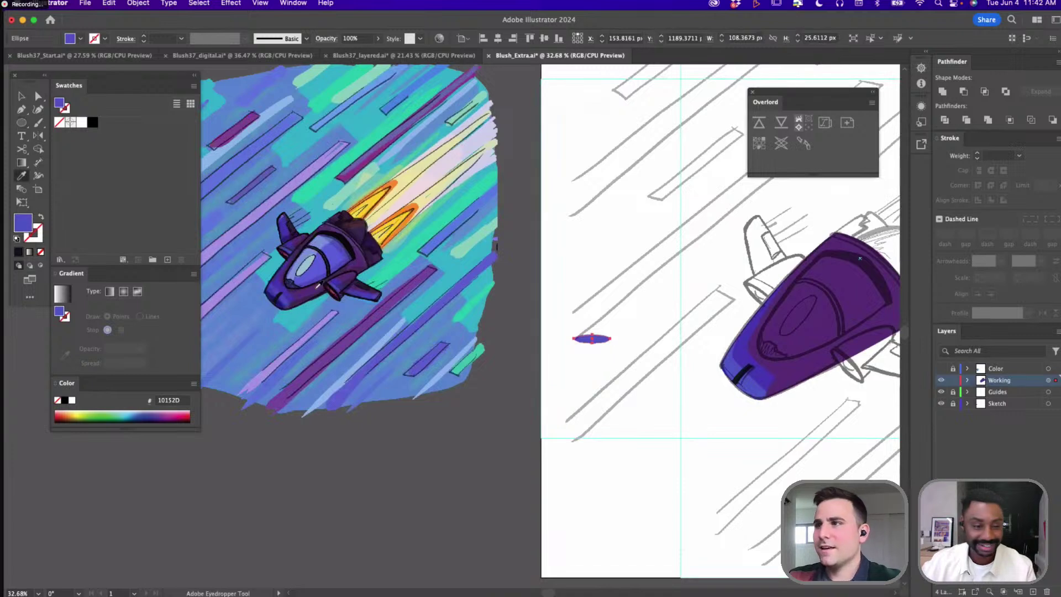
{"action": "left_click", "coordinate": [335, 290]}
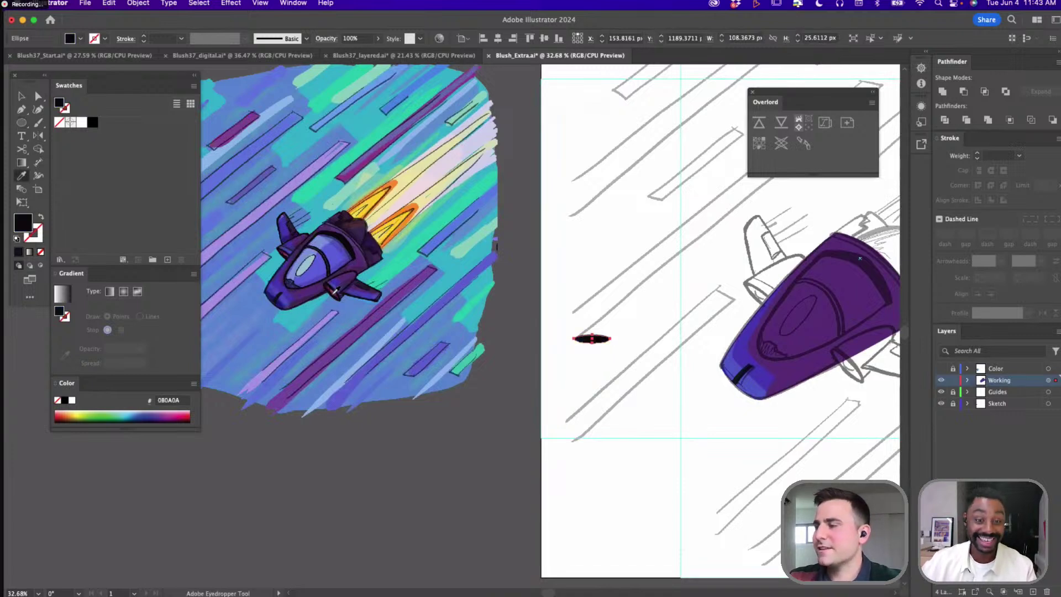
Draw a narrow upright ellipse overlapping the middle of the flat black ellipse and duplicate the flat ellipse in place
{"action": "key", "text": "l"}
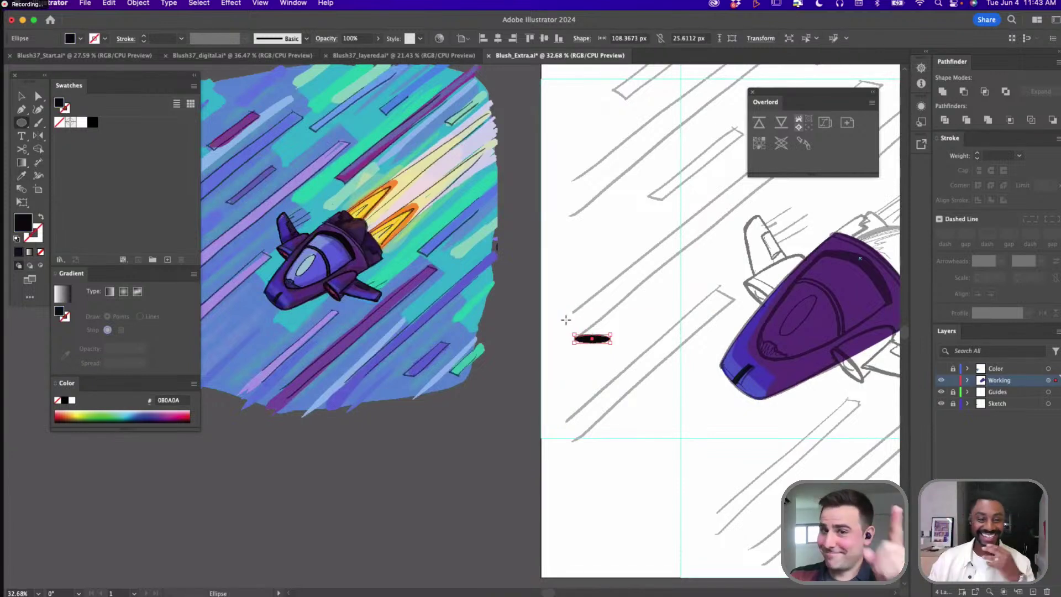
{"action": "mouse_move", "coordinate": [583, 321]}
{"action": "left_mouse_down"}
{"action": "mouse_move", "coordinate": [630, 347]}
{"action": "mouse_move", "coordinate": [599, 343]}
{"action": "left_mouse_up"}
{"action": "key", "text": "v"}
{"action": "left_click", "coordinate": [611, 341]}
{"action": "left_click", "coordinate": [610, 340]}
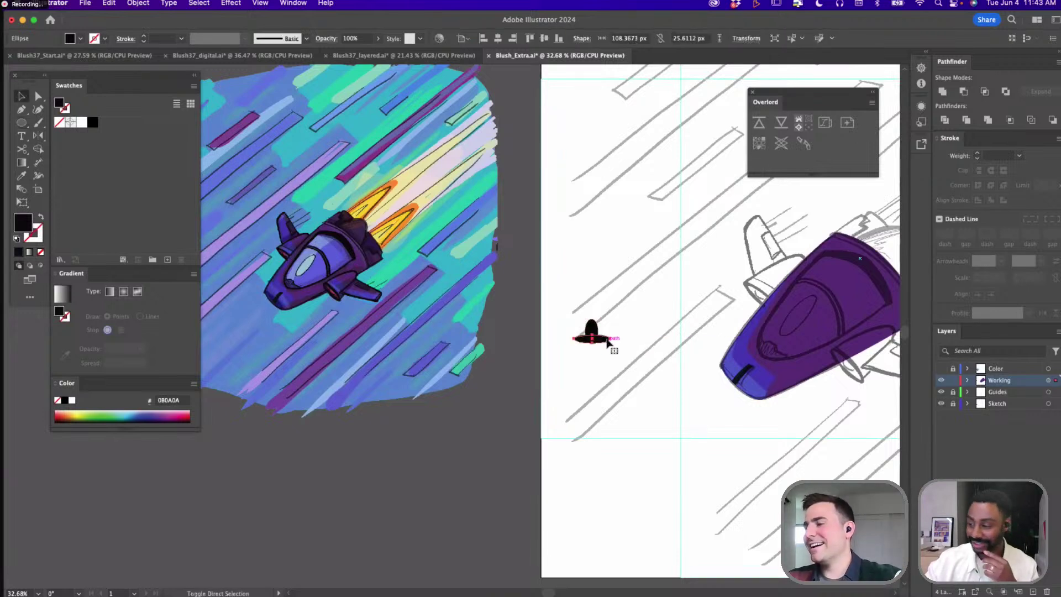
Intersect the upright ellipse with the flat ellipse copy and fill the resulting piece with purple sampled from the ship in the colour sketch
{"action": "key", "text": "a"}
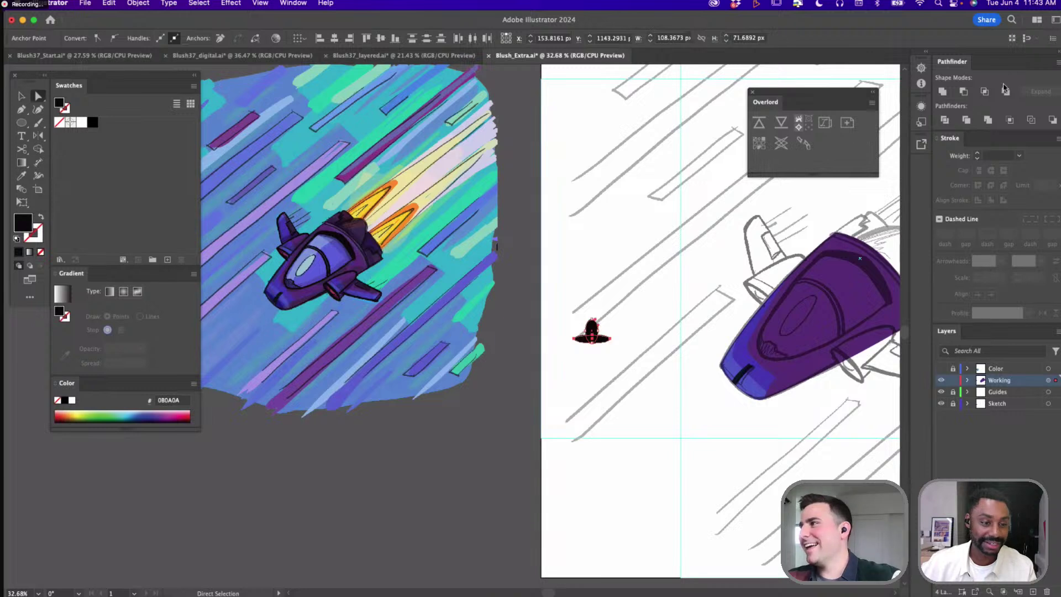
{"action": "left_click", "coordinate": [987, 92]}
{"action": "key", "text": "i"}
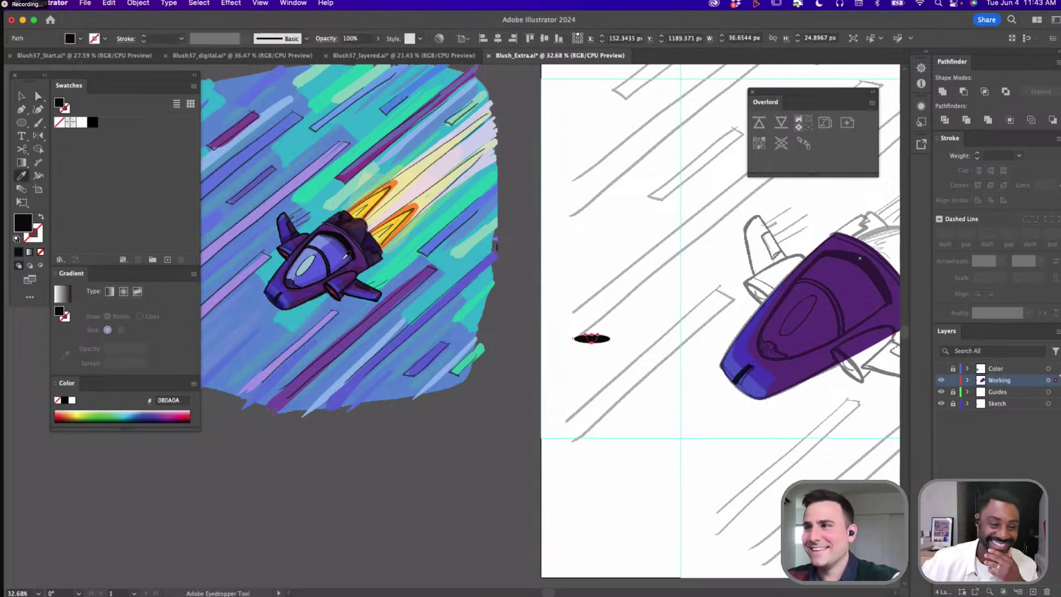
{"action": "left_click", "coordinate": [346, 274]}
Stretch a copy of the flat ellipse upward and remove its bottom anchor to form a closed dome about 108 by 124 px
{"action": "key", "text": "v"}
{"action": "left_click", "coordinate": [606, 341]}
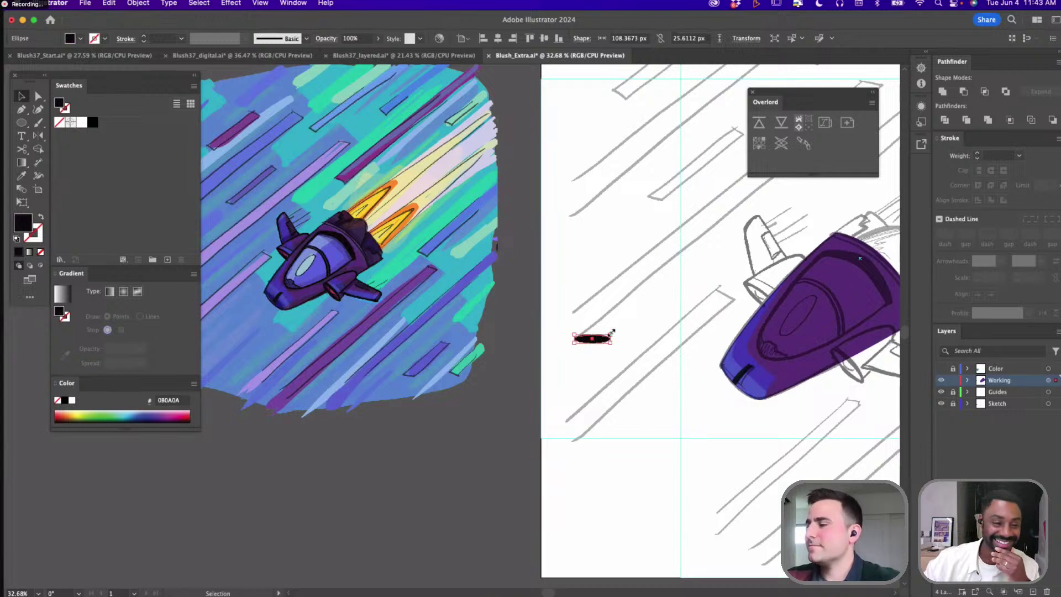
{"action": "left_click_drag", "start_coordinate": [612, 331], "coordinate": [611, 299]}
{"action": "key", "text": "a"}
{"action": "left_click", "coordinate": [592, 381]}
{"action": "key", "text": "Delete"}
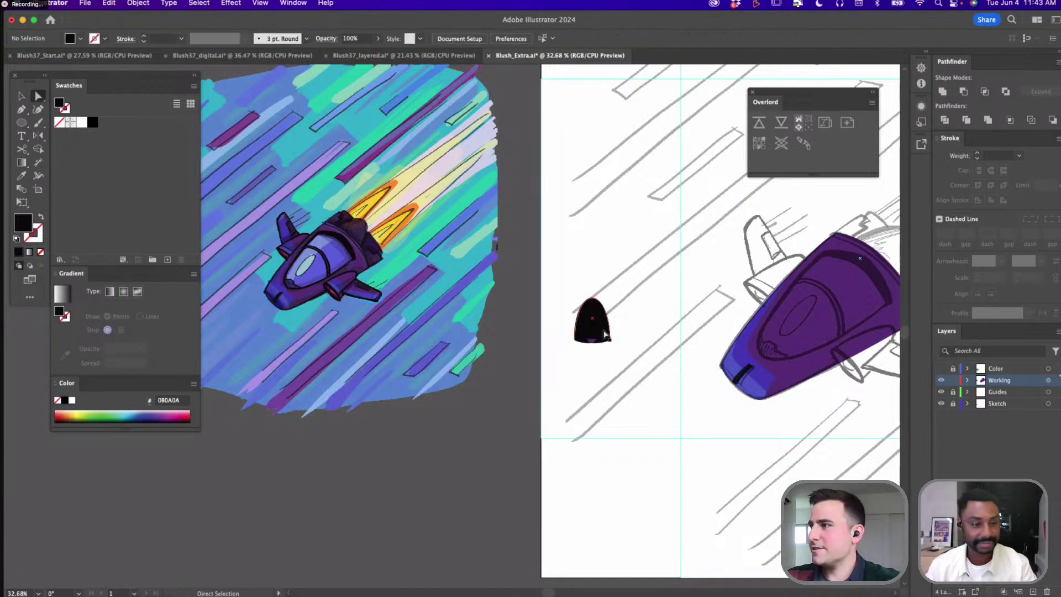
{"action": "left_click", "coordinate": [941, 90]}
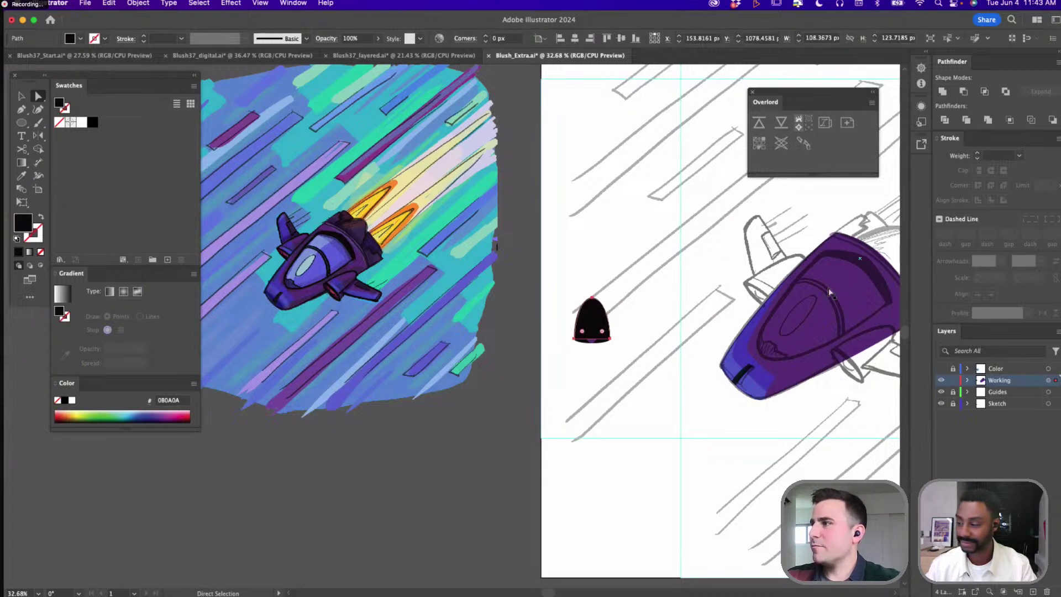
Fill the dome with the dark blue 3C3889 sampled from the engine in the colour sketch
{"action": "left_click", "coordinate": [760, 326]}
{"action": "left_click", "coordinate": [772, 328]}
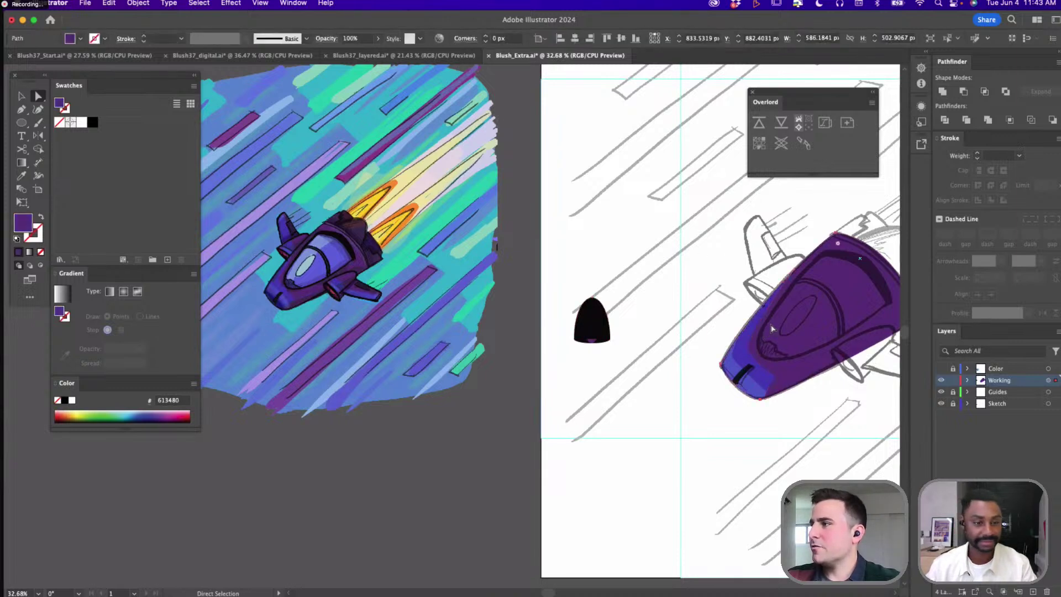
{"action": "left_click", "coordinate": [591, 319]}
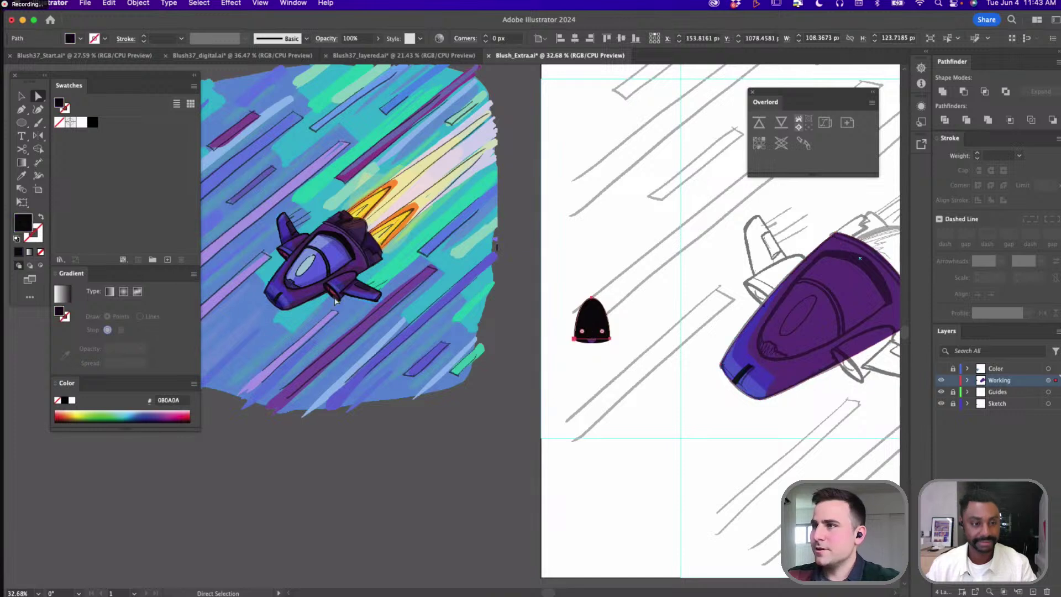
{"action": "key", "text": "i"}
{"action": "left_click", "coordinate": [347, 287]}
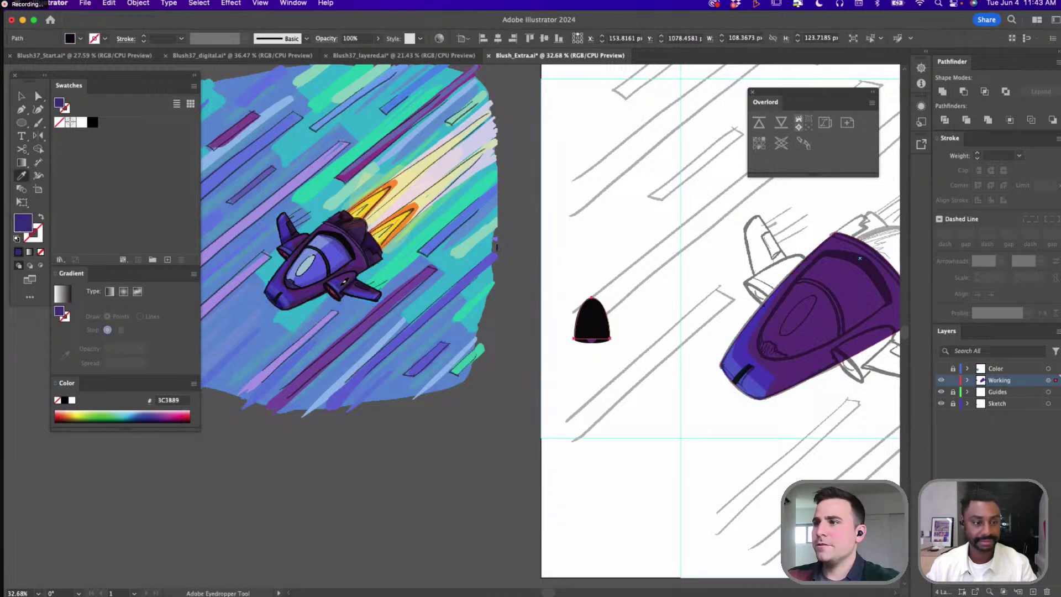
{"action": "key", "text": "a"}
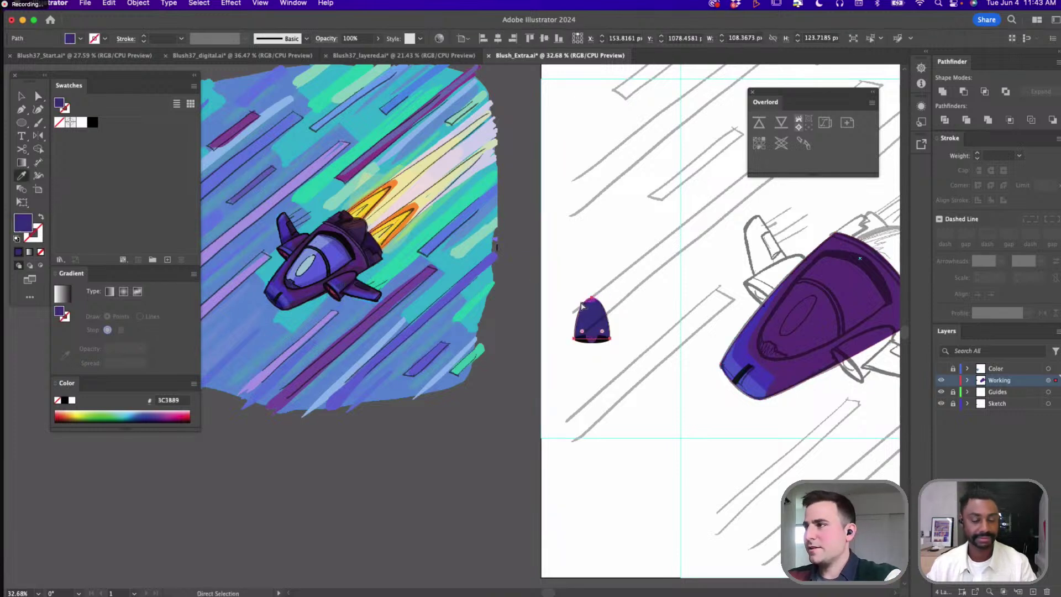
Draw a closed shape with a curved inner edge over one side of the dome with the Pen tool, extending past its outline
{"action": "key", "text": "v"}
{"action": "scroll", "coordinate": [618, 325], "scroll_direction": "up", "scroll_amount": 3}
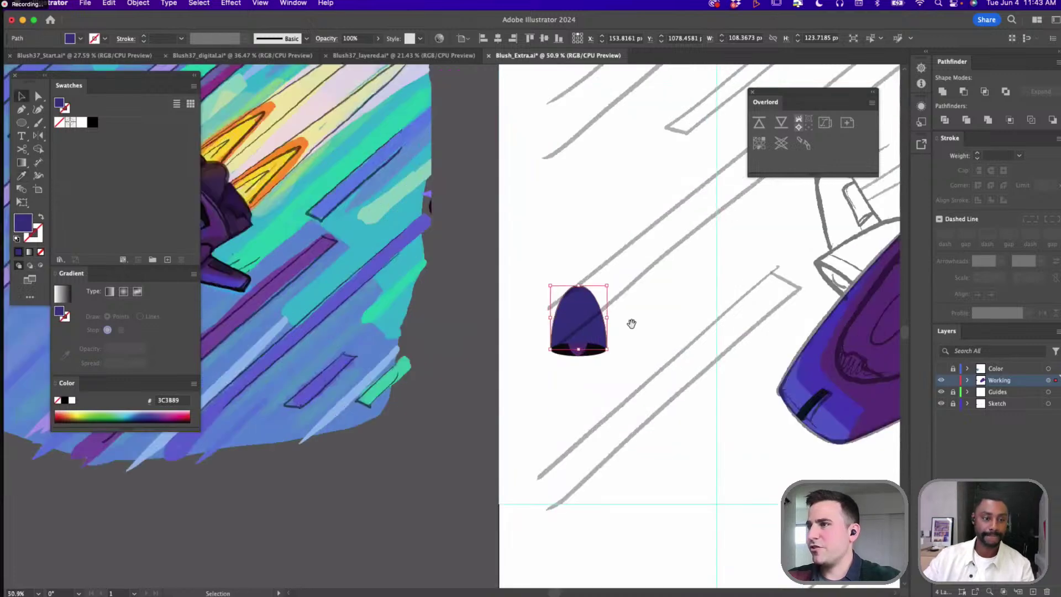
{"action": "key", "text": "p"}
{"action": "left_click", "coordinate": [566, 289]}
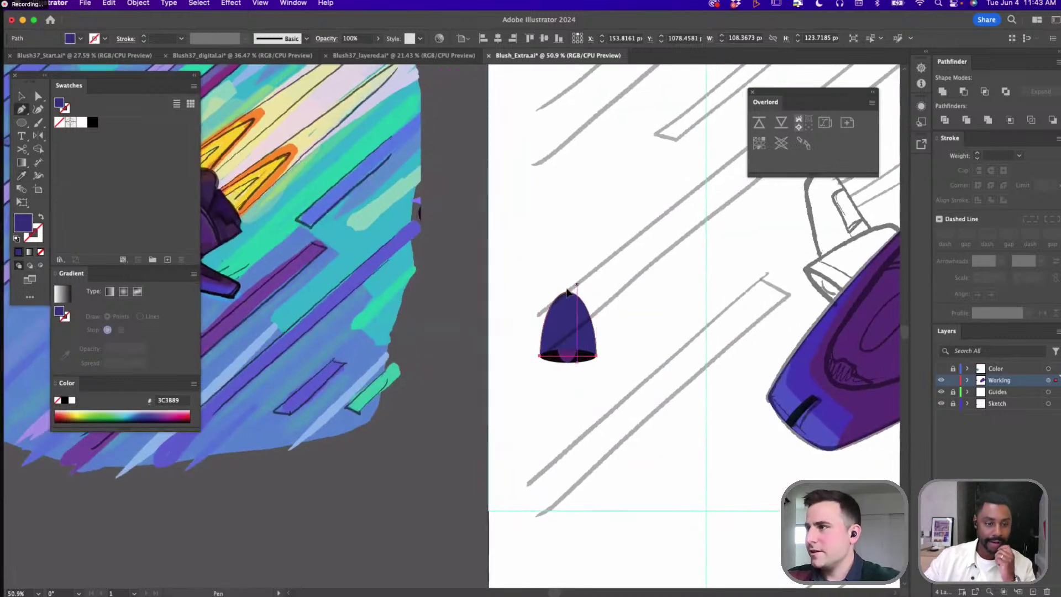
{"action": "left_click_drag", "start_coordinate": [557, 342], "coordinate": [560, 383]}
{"action": "left_click", "coordinate": [523, 373]}
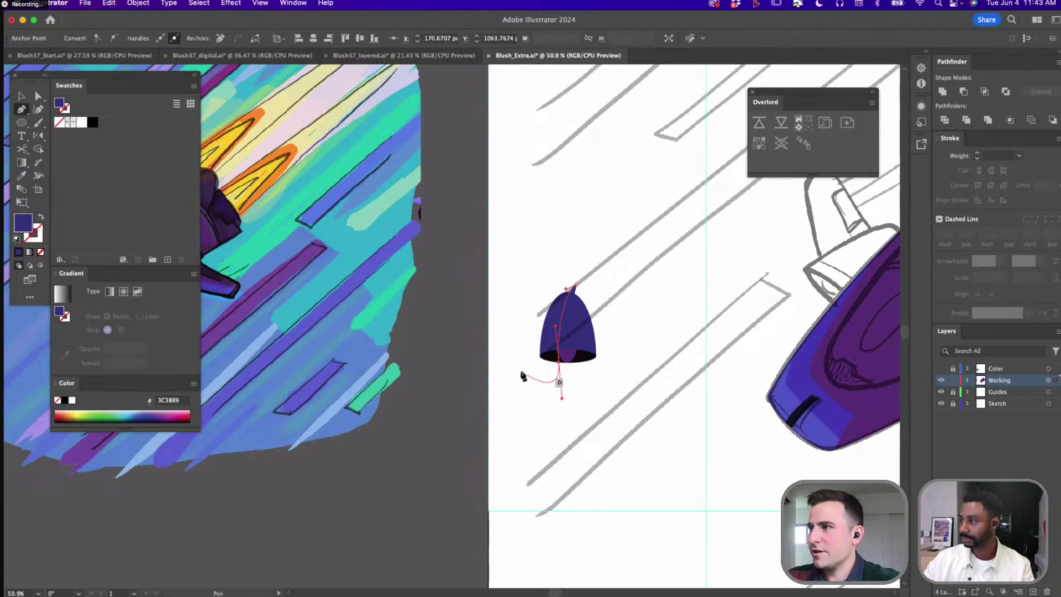
{"action": "left_click", "coordinate": [545, 255]}
{"action": "left_click", "coordinate": [577, 287]}
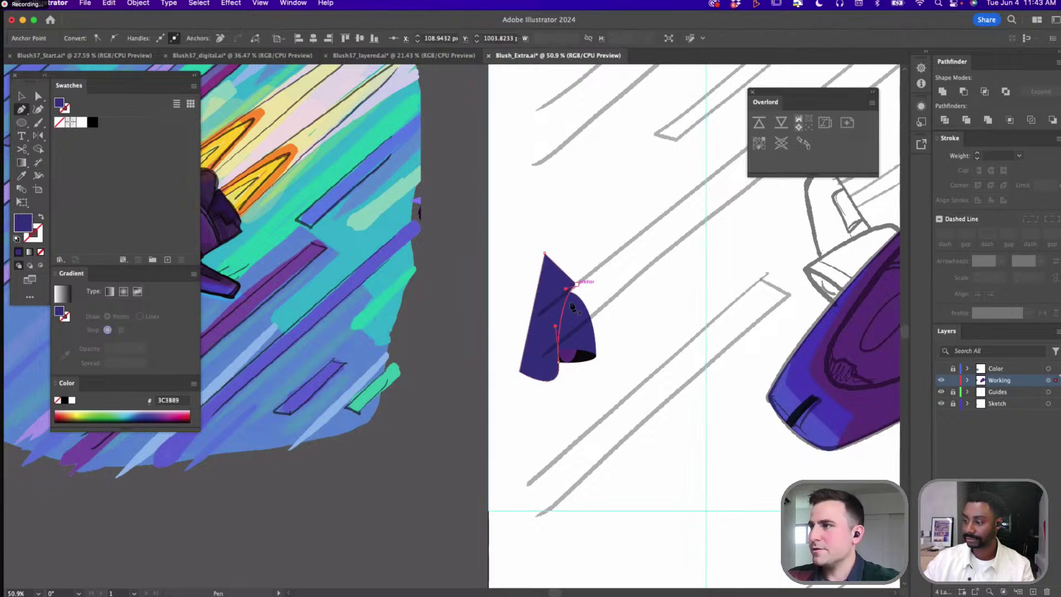
Trim the side shape to the dome's outline with Intersect, keeping the full dome underneath
{"action": "key", "text": "a"}
{"action": "left_click", "coordinate": [561, 325]}
{"action": "left_click", "coordinate": [550, 270], "text": "shift"}
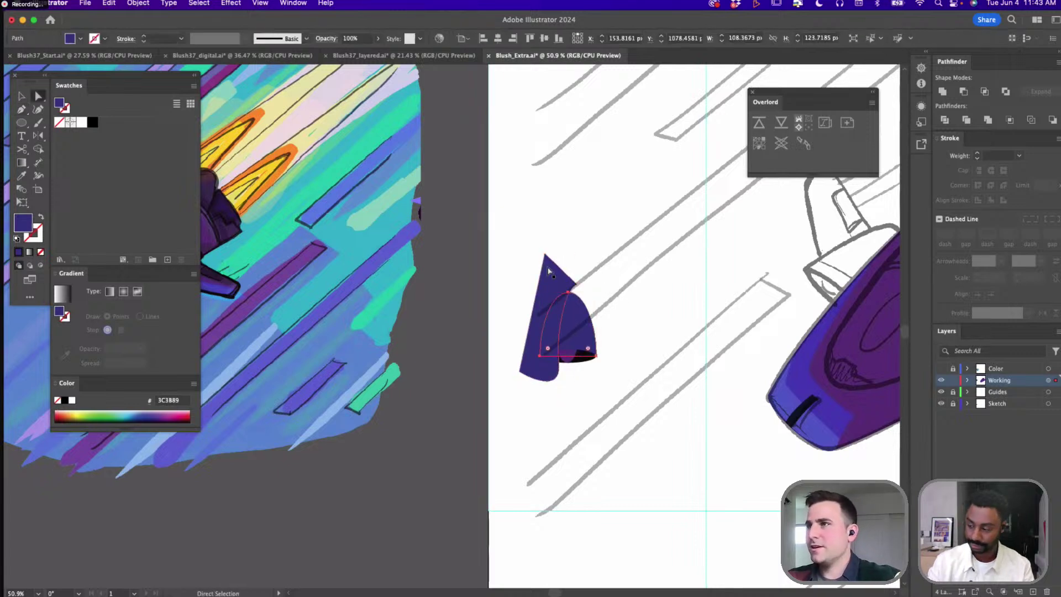
{"action": "left_click", "coordinate": [985, 92]}
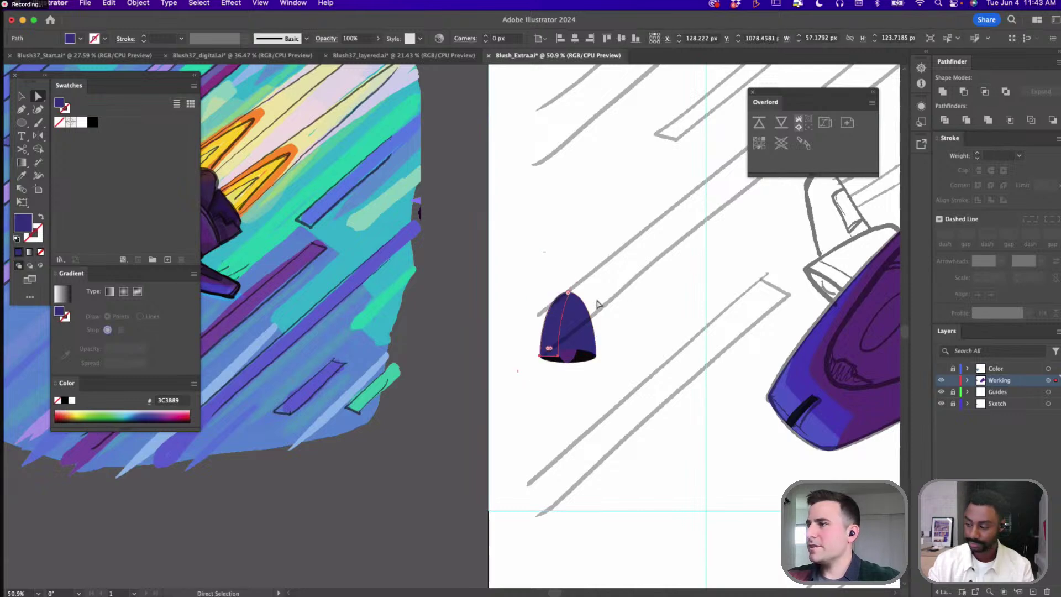
{"action": "scroll", "coordinate": [379, 277], "scroll_direction": "down", "scroll_amount": 3}
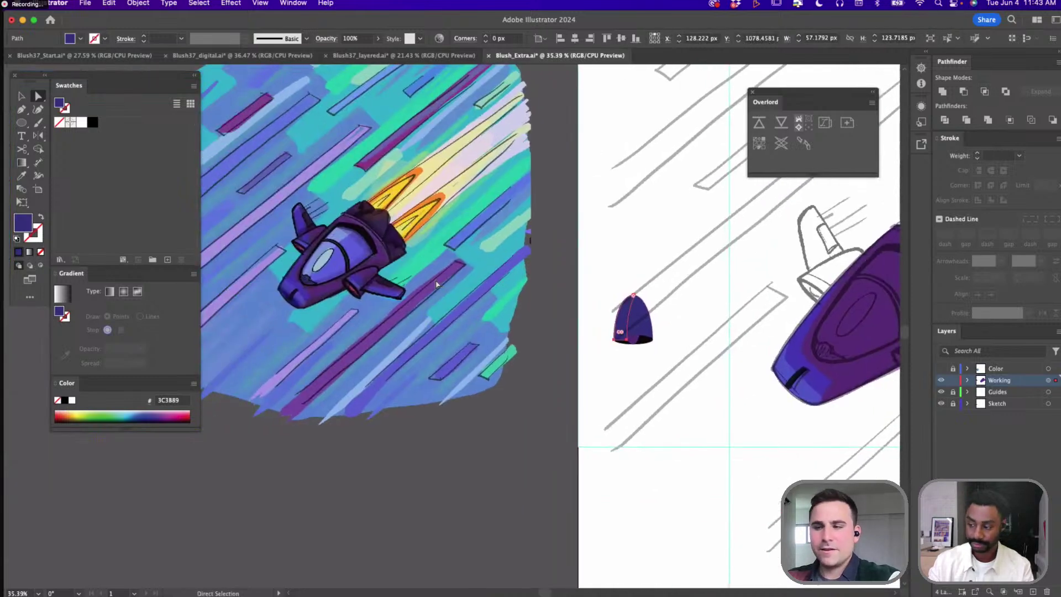
Fill the full dome beneath the side shape with a brighter blue sampled from the engine area of the colour sketch
{"action": "key", "text": "i"}
{"action": "key", "text": "a"}
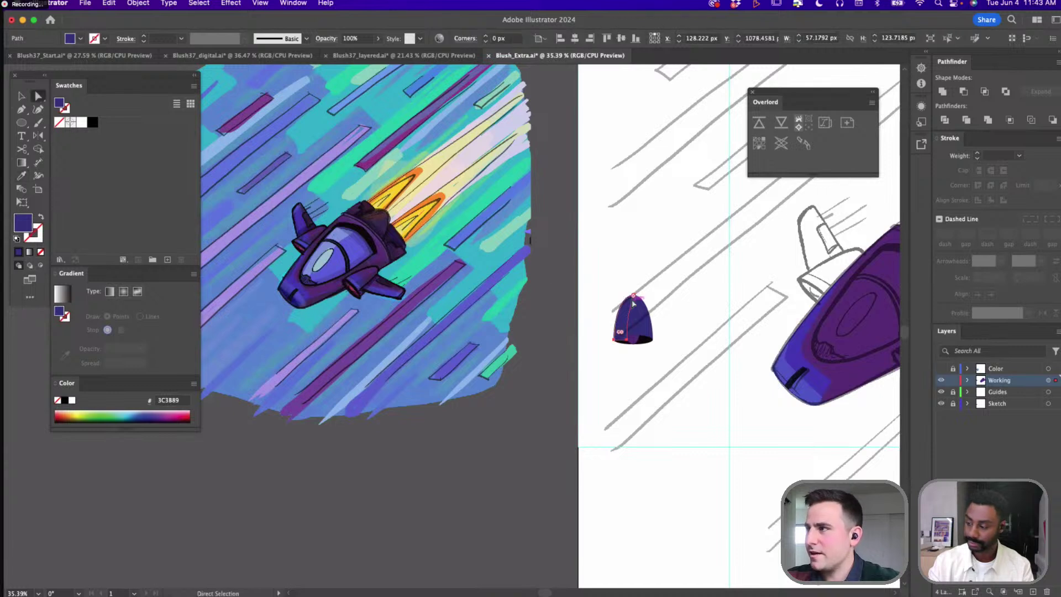
{"action": "key", "text": "i"}
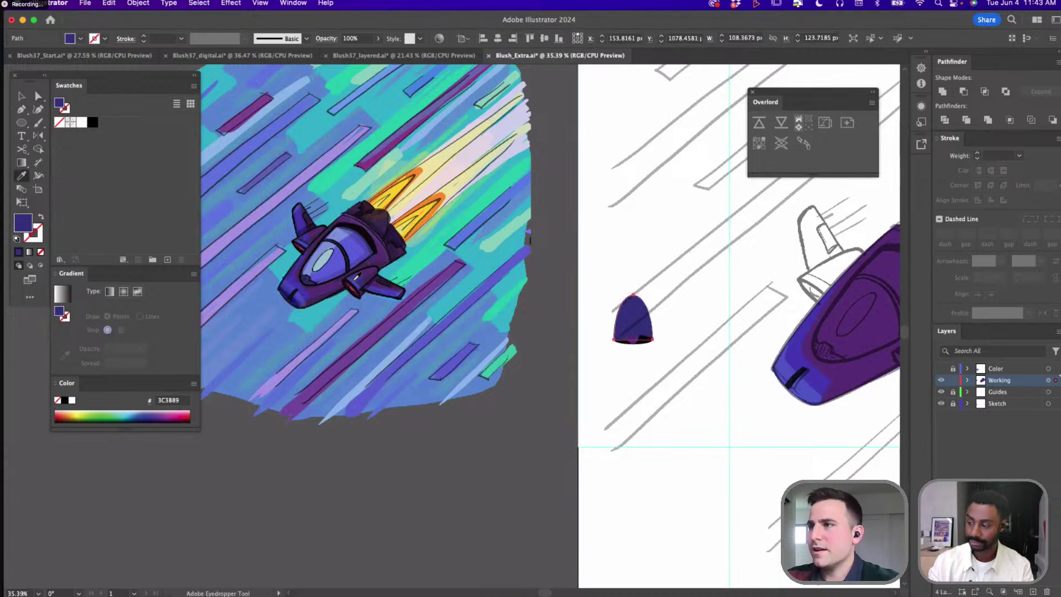
{"action": "key", "text": "v"}
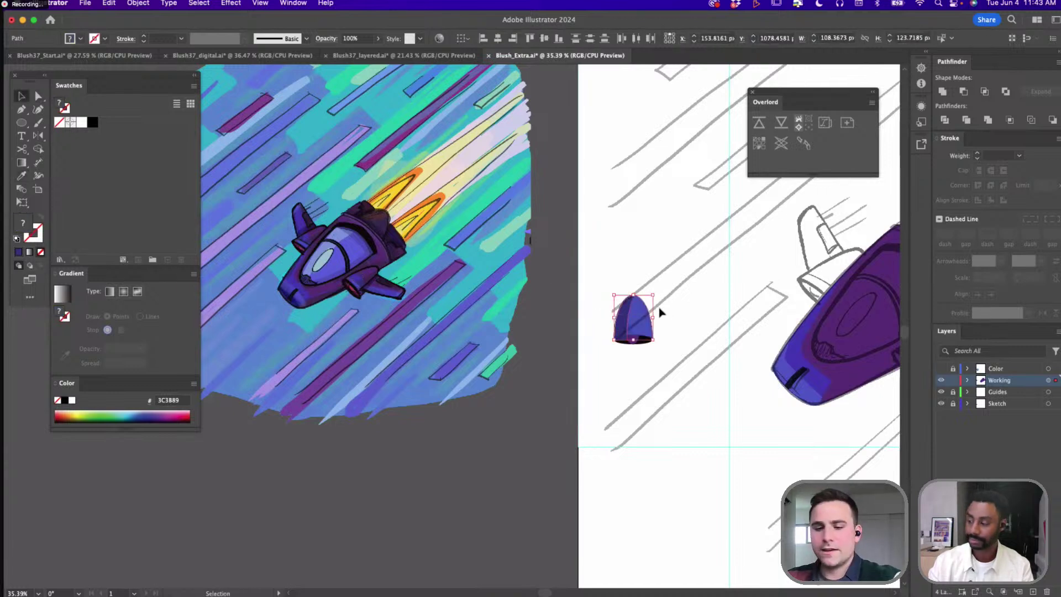
{"action": "key", "text": "a"}
{"action": "key", "text": "v"}
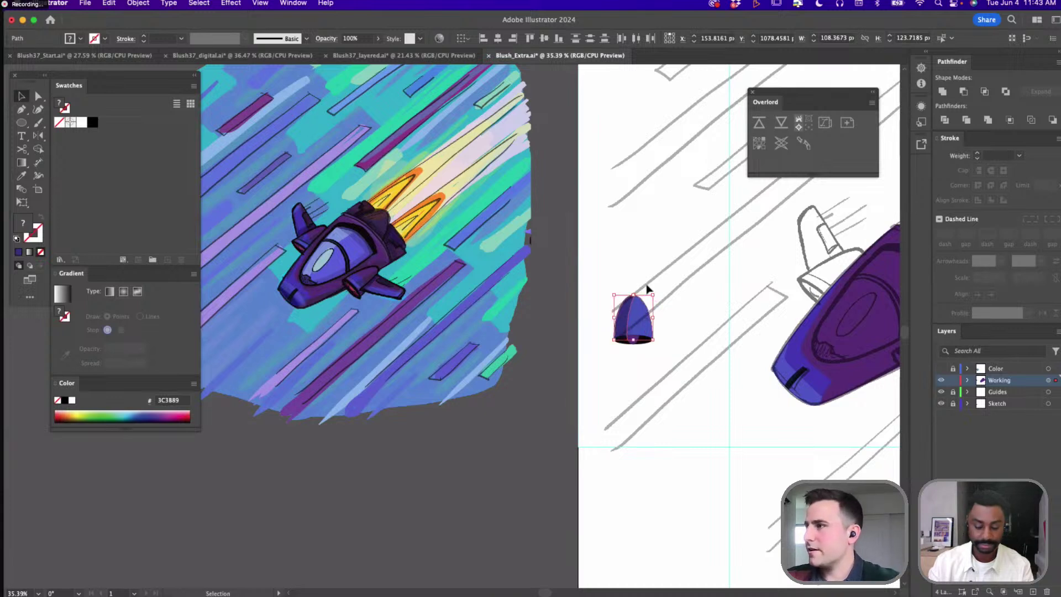
Enlarge a copy of the black base ellipse about its centre to about 157 px wide and stretch it taller
{"action": "left_click", "coordinate": [647, 339]}
{"action": "key", "text": "a"}
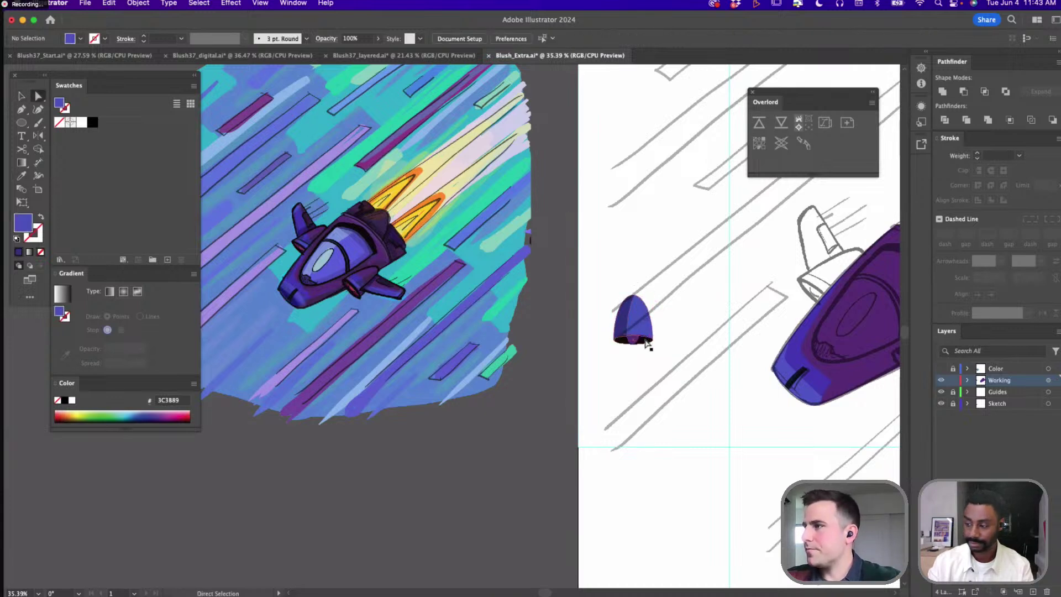
{"action": "left_click", "coordinate": [647, 341]}
{"action": "scroll", "coordinate": [646, 342], "scroll_direction": "up", "scroll_amount": 3}
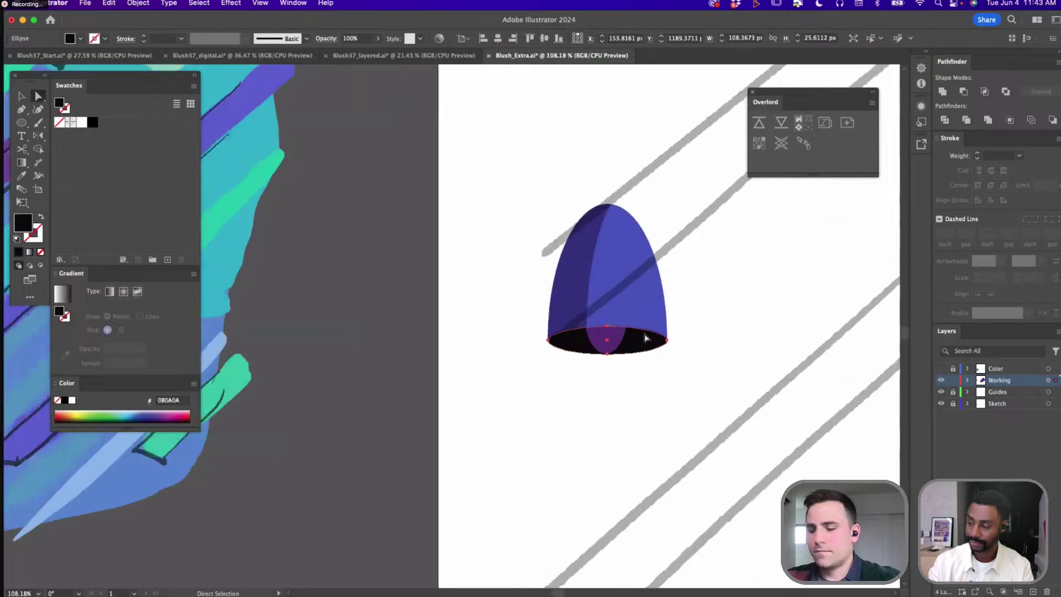
{"action": "key", "text": "v"}
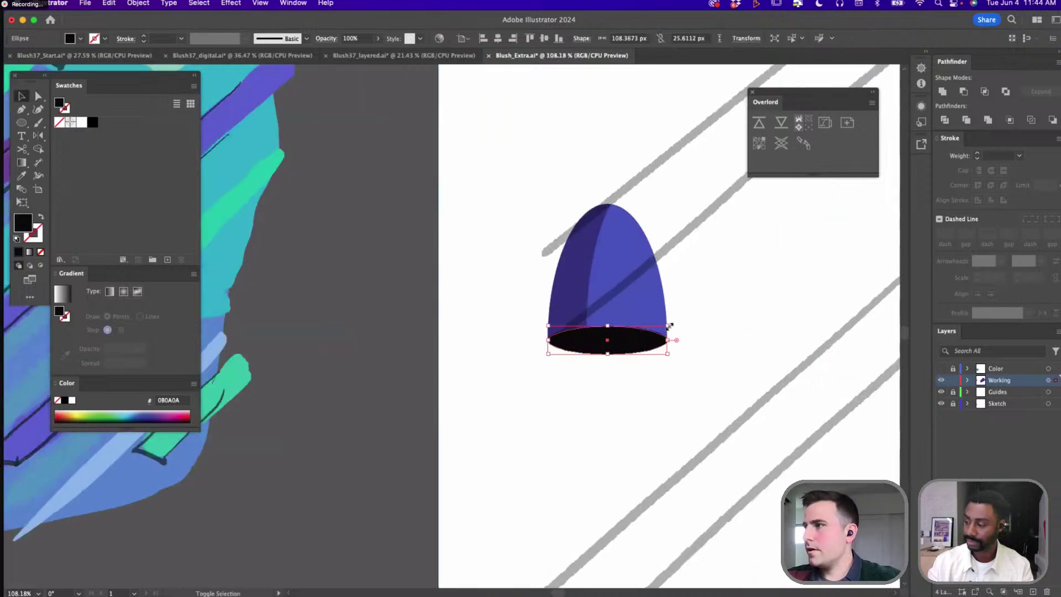
{"action": "left_click_drag", "start_coordinate": [669, 326], "coordinate": [694, 320]}
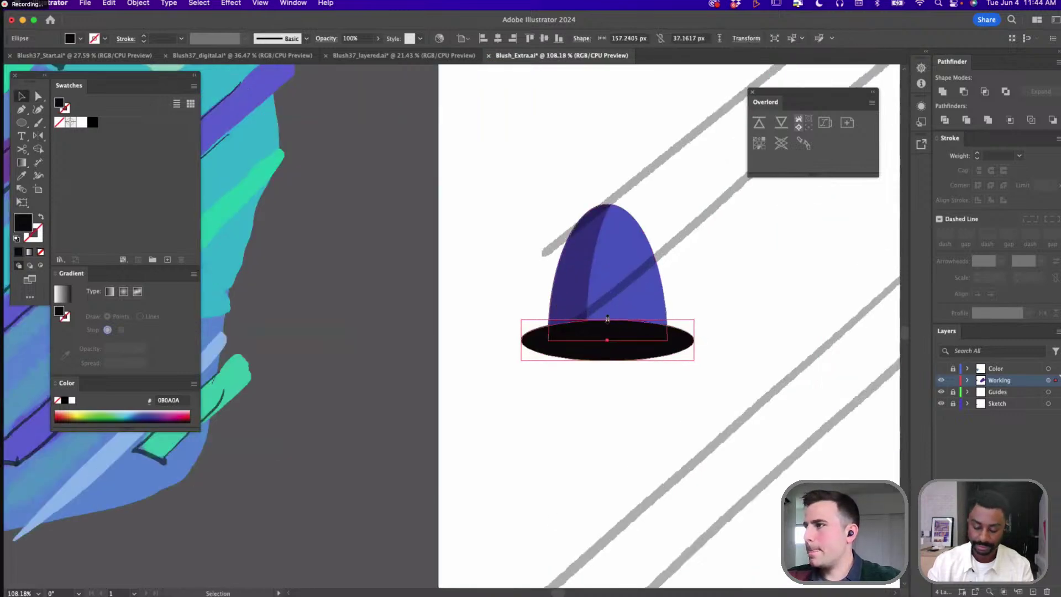
{"action": "left_click_drag", "start_coordinate": [608, 319], "coordinate": [608, 325]}
Intersect the enlarged ellipse with a copy of the dome to form a curved band around the dome's base
{"action": "left_click", "coordinate": [619, 294]}
{"action": "key", "text": "a"}
{"action": "key", "text": "super+shift+bracketright"}
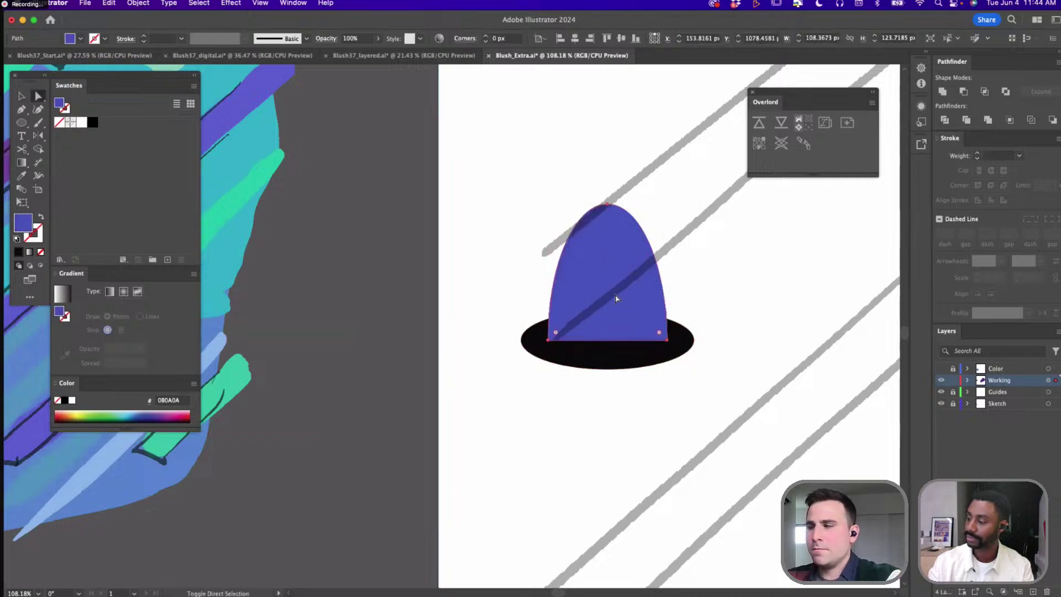
{"action": "key", "text": "super+bracketleft"}
{"action": "key", "text": "super+bracketleft"}
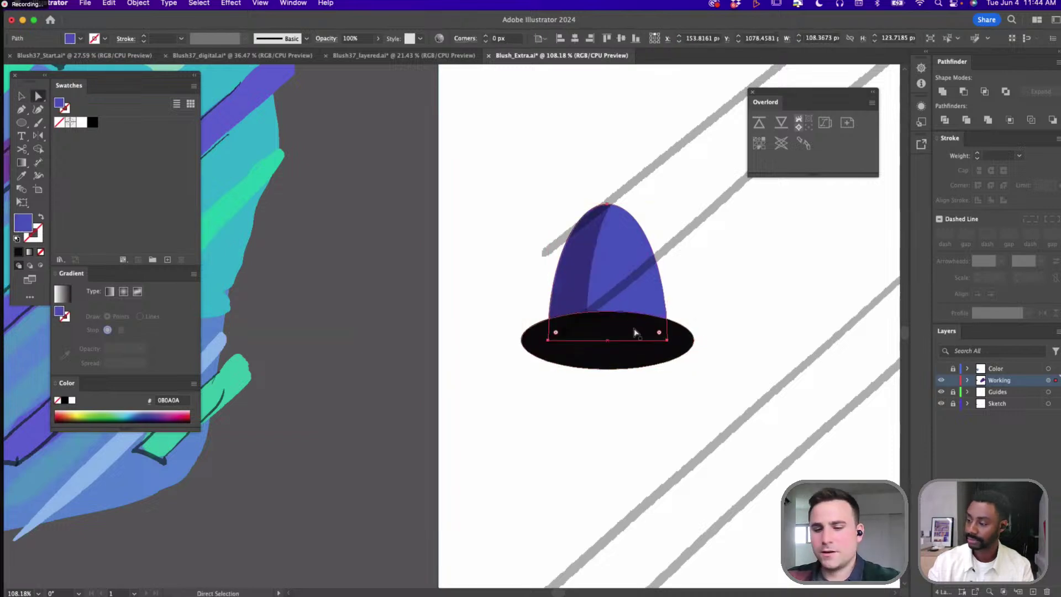
{"action": "left_click", "coordinate": [634, 332], "text": "shift"}
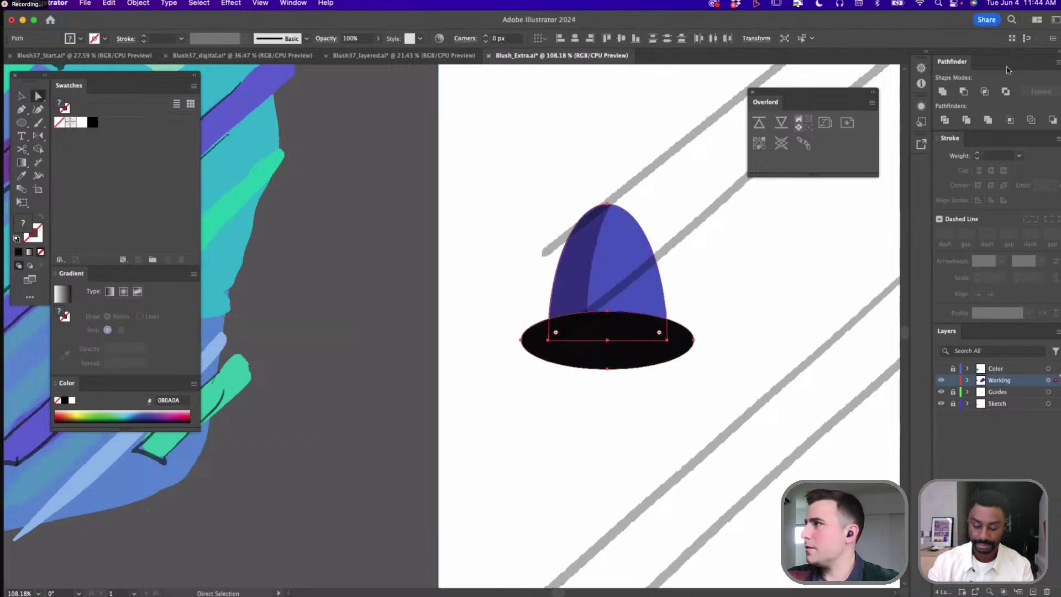
{"action": "left_click", "coordinate": [986, 92]}
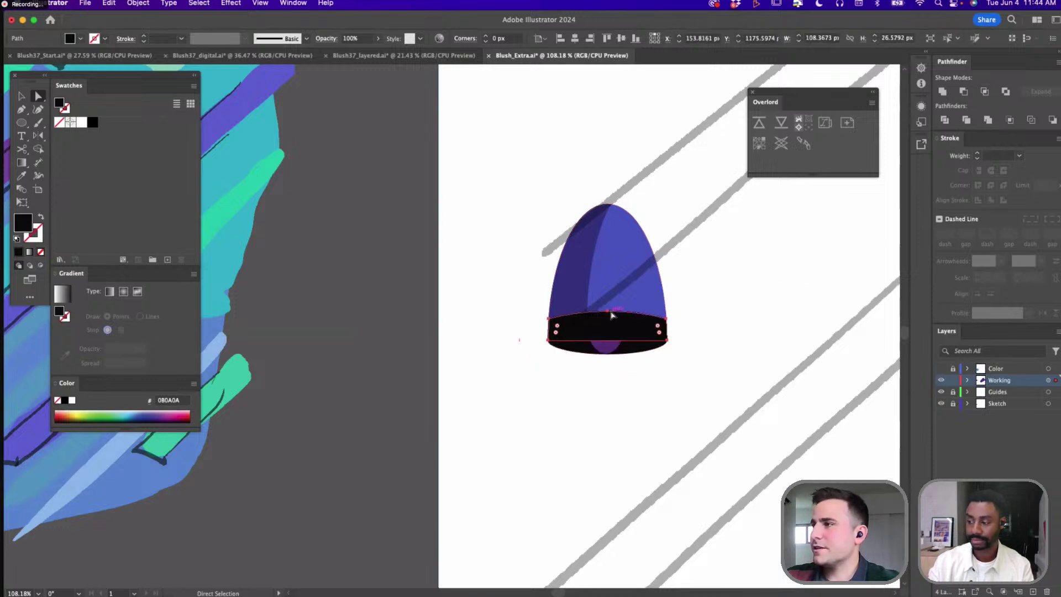
Fill the curved band with the light blue 879EDF sampled from the cockpit in the colour sketch
{"action": "scroll", "coordinate": [612, 316], "scroll_direction": "down", "scroll_amount": 5}
{"action": "scroll", "coordinate": [367, 256], "scroll_direction": "left", "scroll_amount": 4}
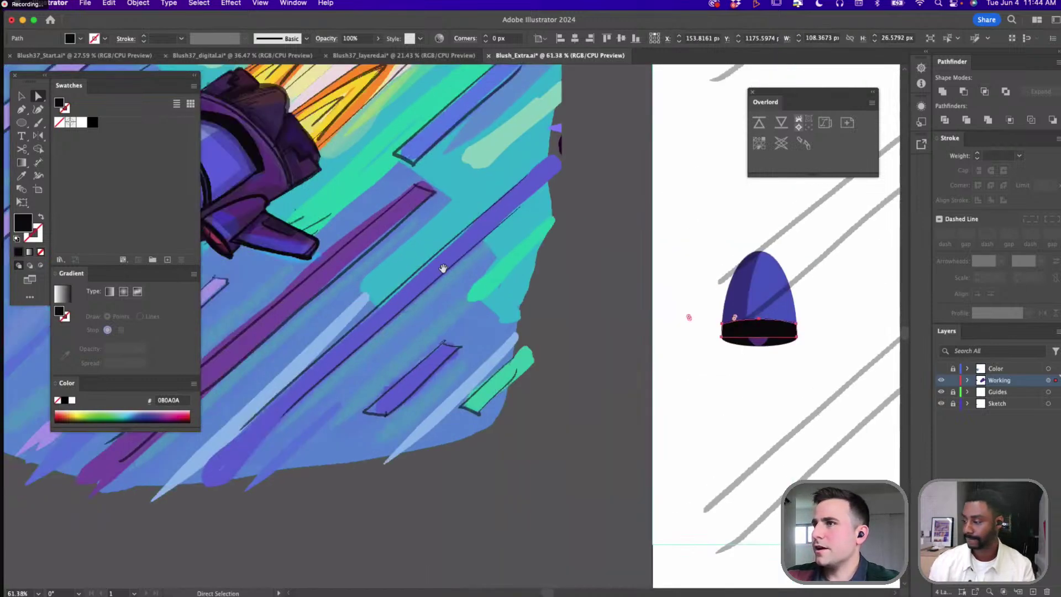
{"action": "scroll", "coordinate": [477, 289], "scroll_direction": "right", "scroll_amount": 1}
{"action": "scroll", "coordinate": [478, 289], "scroll_direction": "left", "scroll_amount": 2}
{"action": "key", "text": "i"}
{"action": "left_click", "coordinate": [354, 259]}
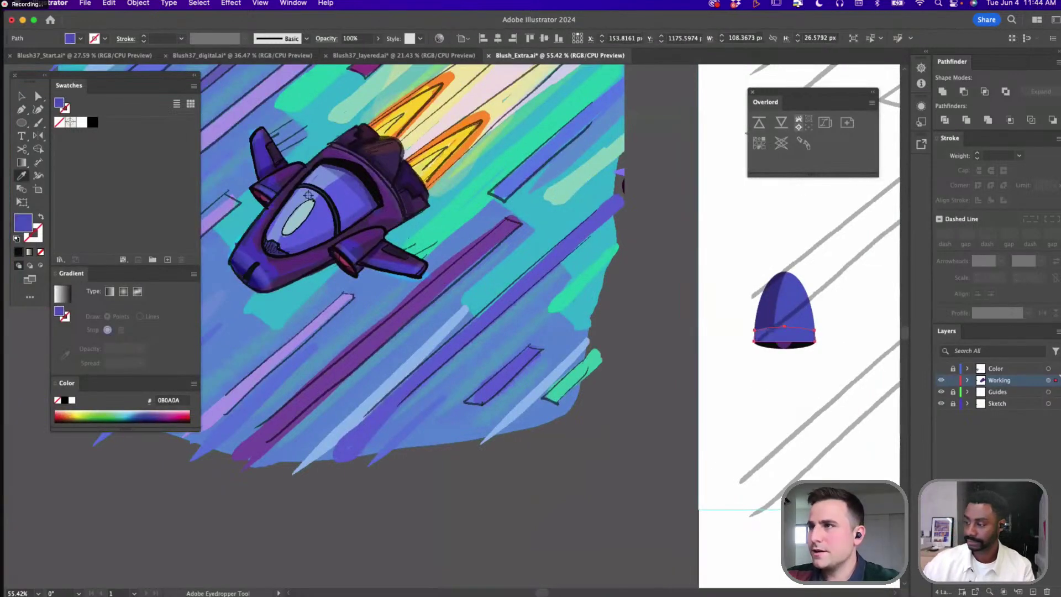
{"action": "scroll", "coordinate": [422, 295], "scroll_direction": "right", "scroll_amount": 5}
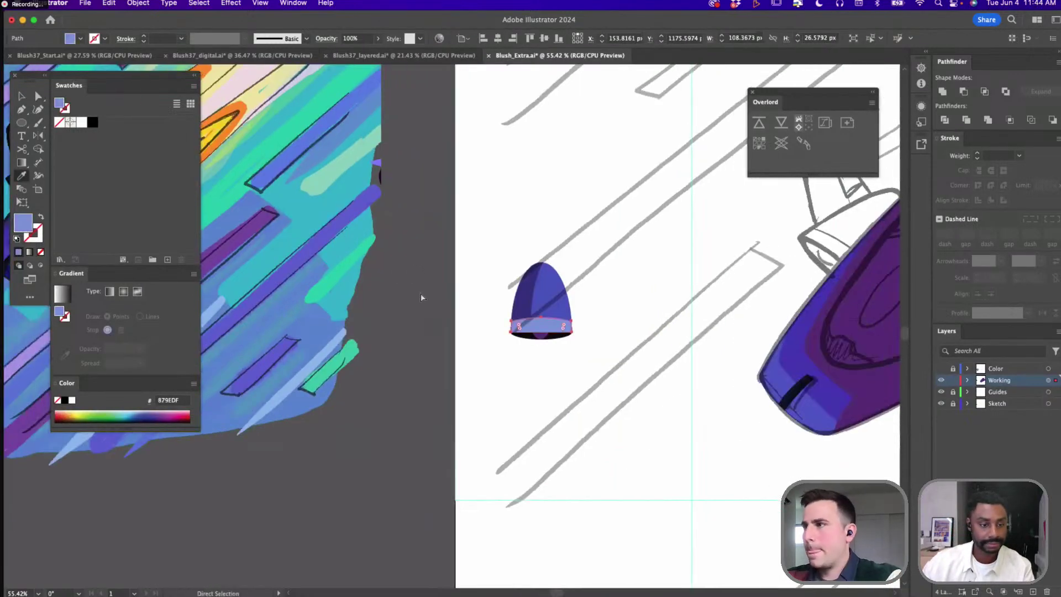
Scale, rotate and move the whole pod onto the sketched lower engine, with overall bounds of about 177 by 168 px
{"action": "key", "text": "v"}
{"action": "left_click", "coordinate": [541, 303]}
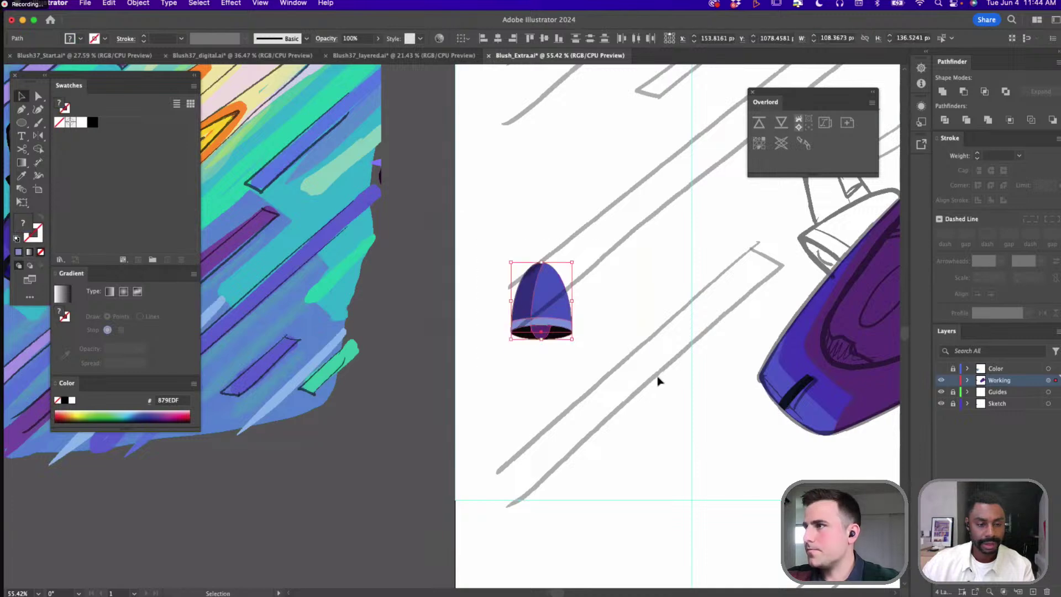
{"action": "scroll", "coordinate": [608, 381], "scroll_direction": "down", "scroll_amount": 5}
{"action": "key", "text": "a"}
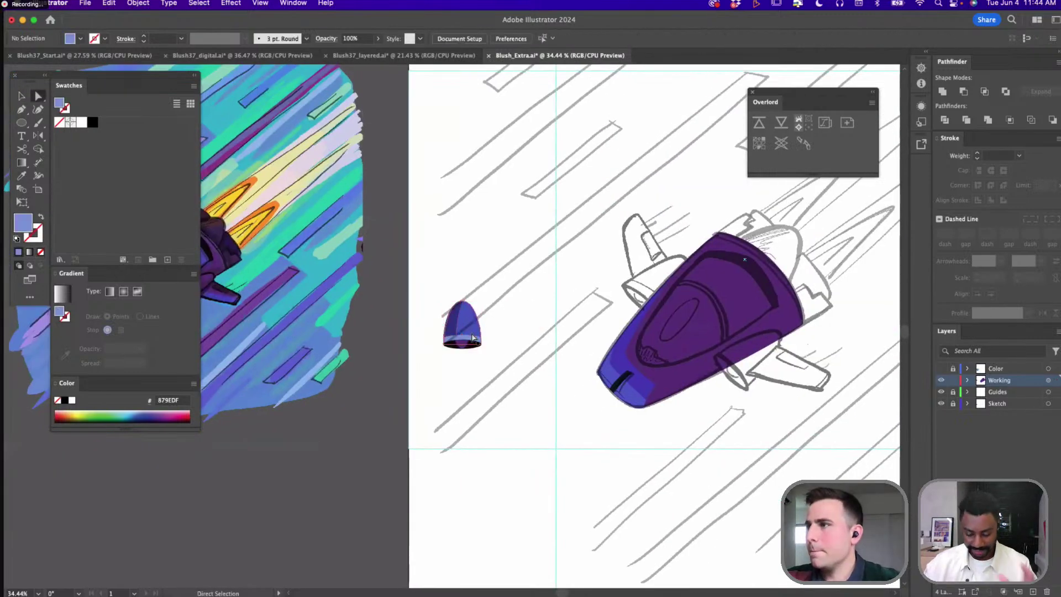
{"action": "left_click", "coordinate": [467, 339]}
{"action": "key", "text": "b"}
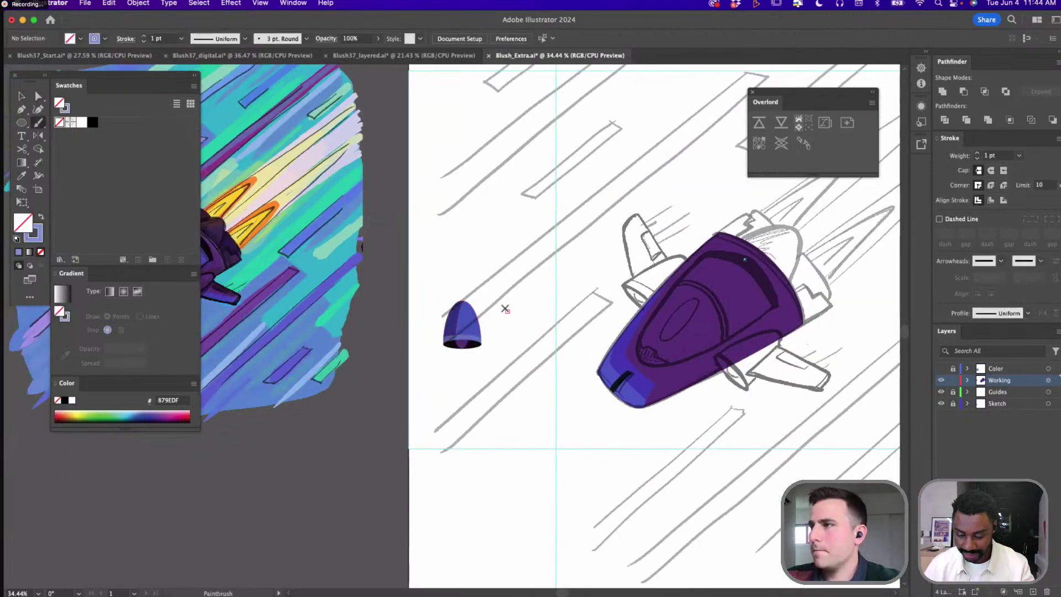
{"action": "key", "text": "v"}
{"action": "left_click_drag", "start_coordinate": [418, 280], "coordinate": [528, 374]}
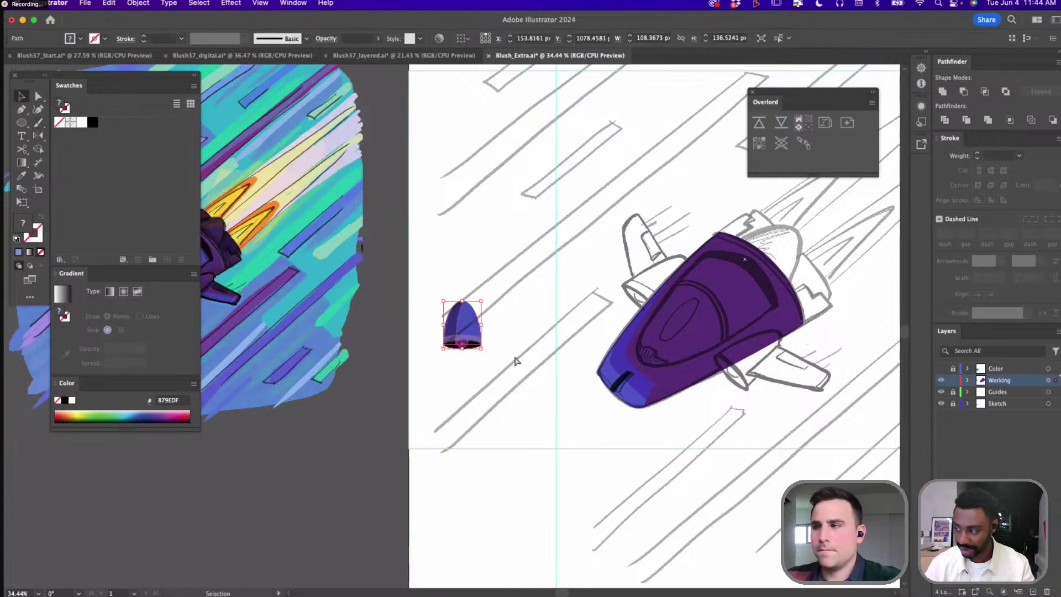
{"action": "left_click_drag", "start_coordinate": [488, 305], "coordinate": [777, 335]}
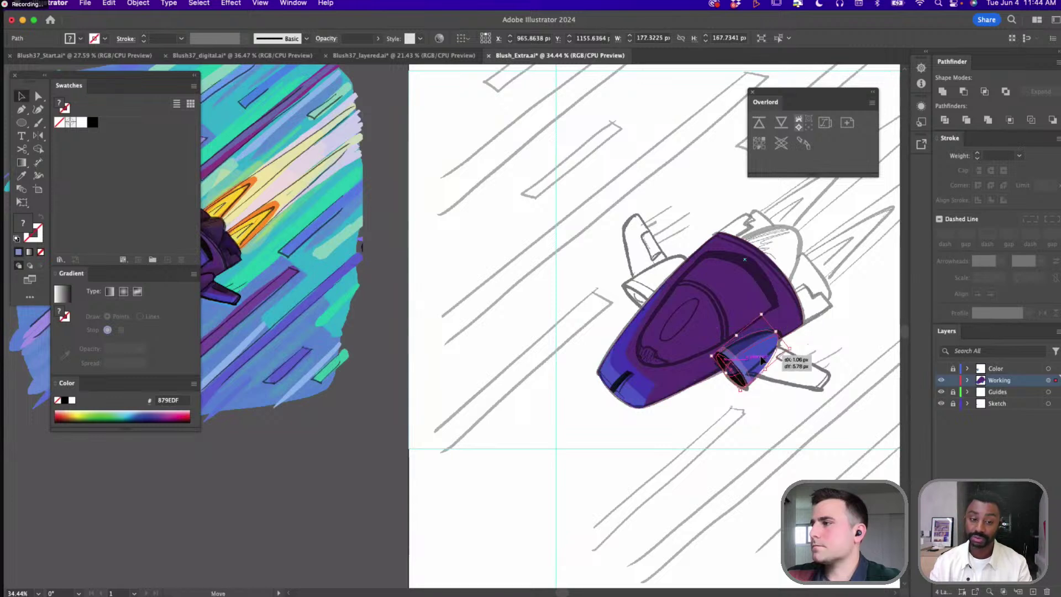
Place a copy of the engine pod over the sketched engine on the opposite side of the hull
{"action": "scroll", "coordinate": [691, 408], "scroll_direction": "up", "scroll_amount": 4}
{"action": "scroll", "coordinate": [691, 408], "scroll_direction": "right", "scroll_amount": 5}
{"action": "left_click_drag", "start_coordinate": [691, 408], "coordinate": [590, 351]}
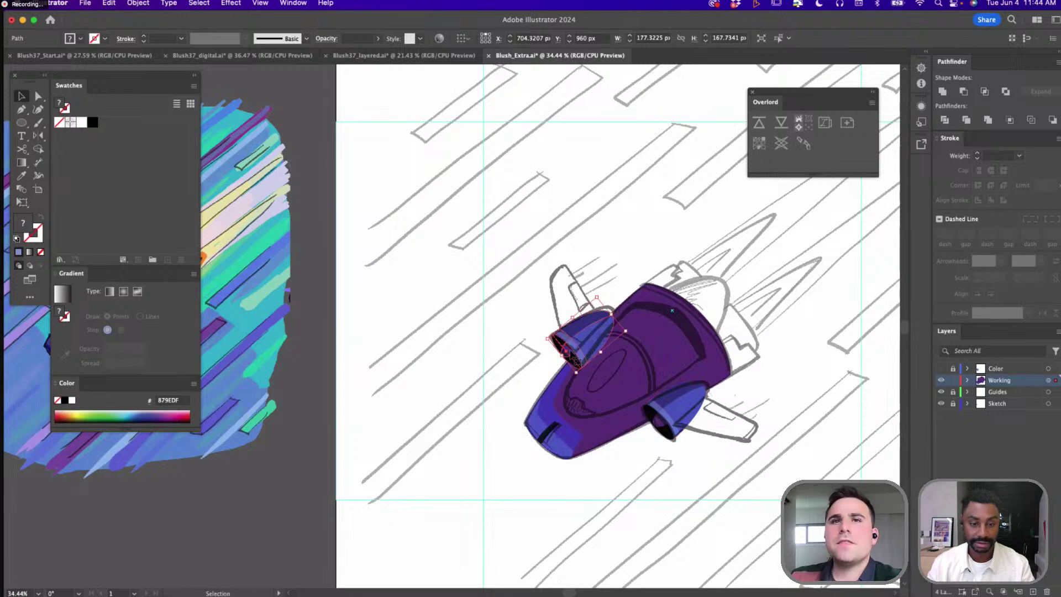
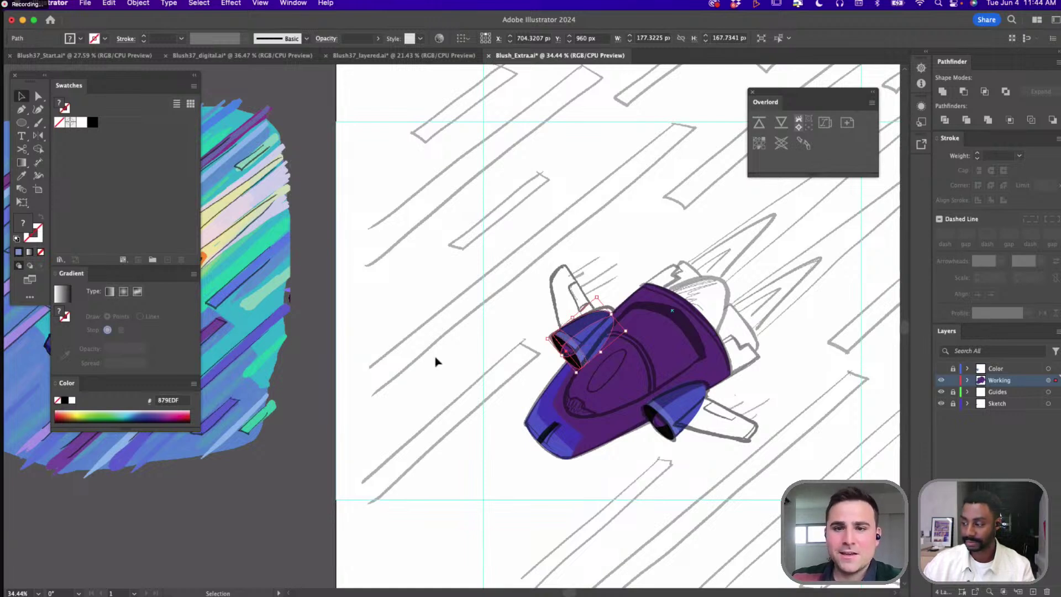
Group the parts of the copied upper engine pod and move the group behind the hull
{"action": "left_click", "coordinate": [348, 340]}
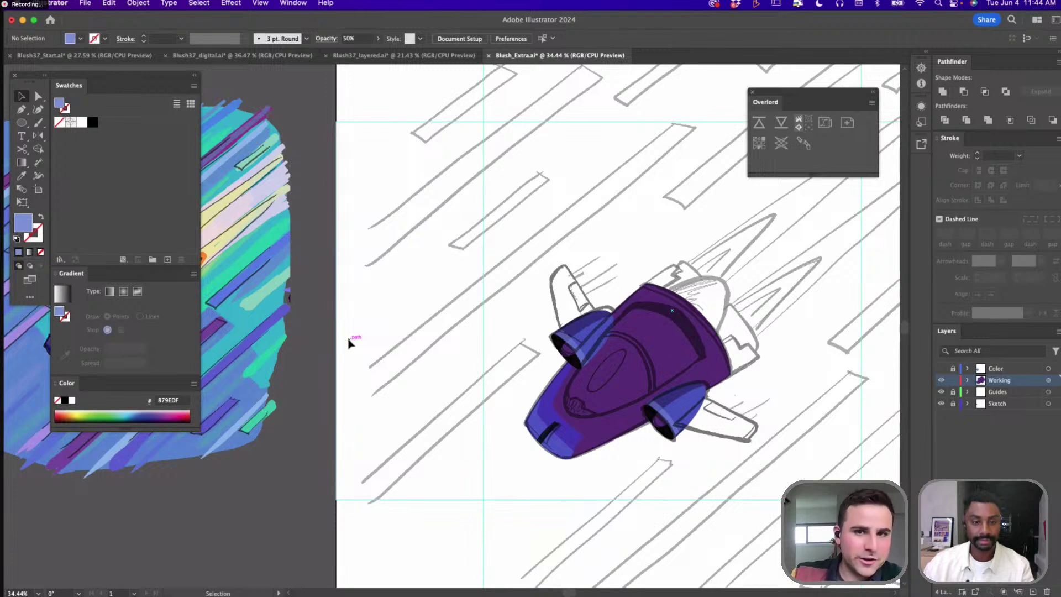
{"action": "left_click", "coordinate": [594, 344]}
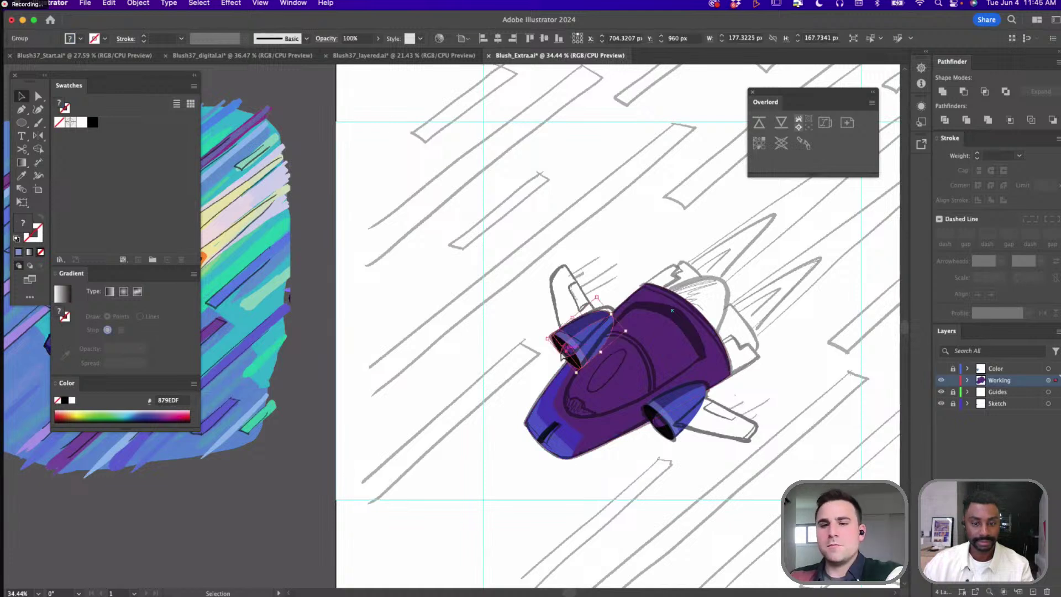
{"action": "left_click", "coordinate": [523, 301]}
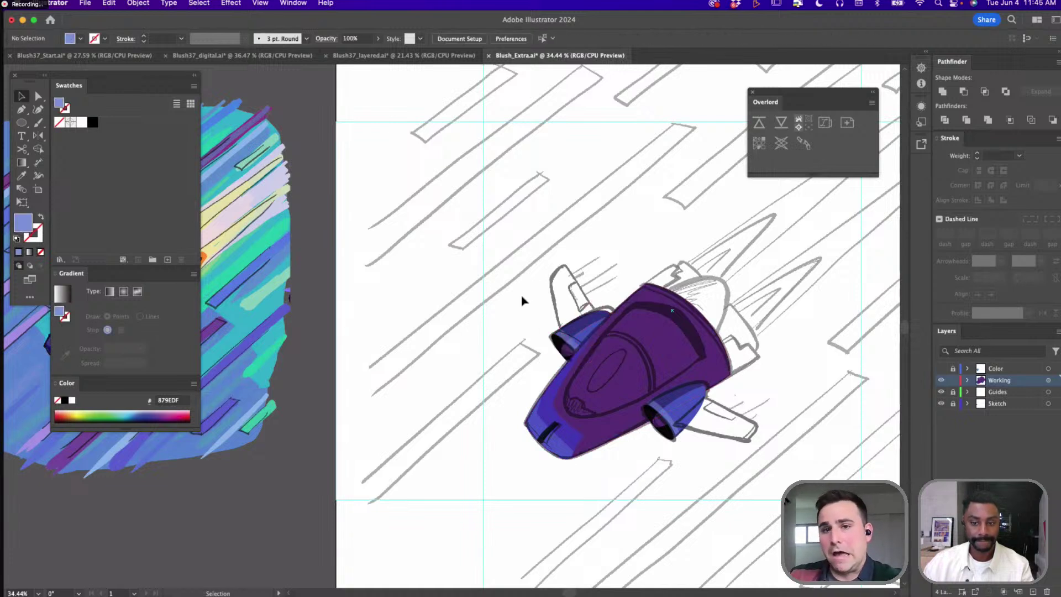
{"action": "left_click_drag", "start_coordinate": [513, 309], "coordinate": [495, 312]}
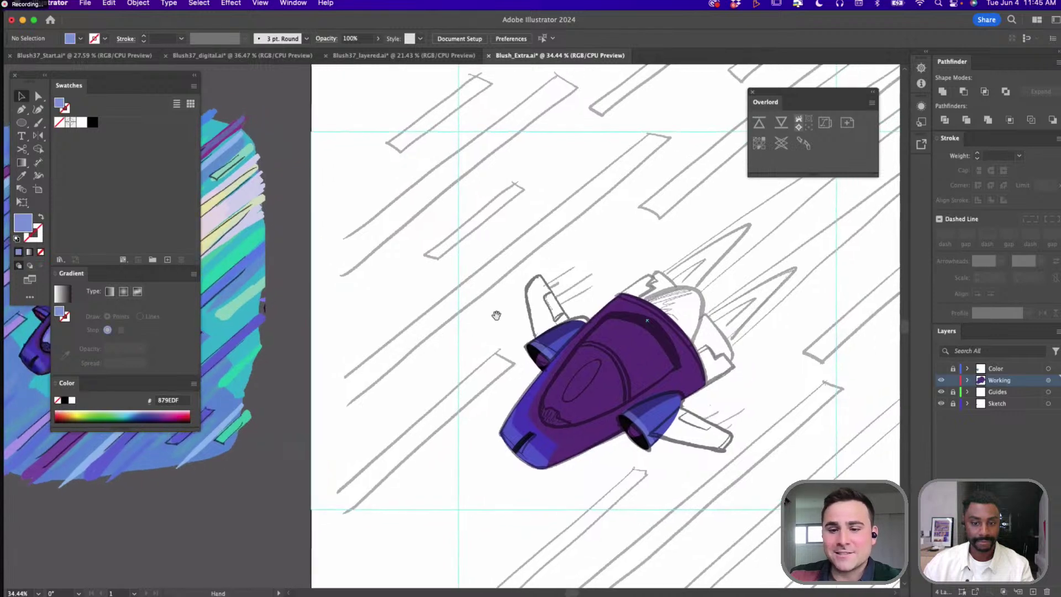
Draw a closed light blue shape with the Pen tool over the hull side of the upper engine pod, extending past its outline
{"action": "key", "text": "p"}
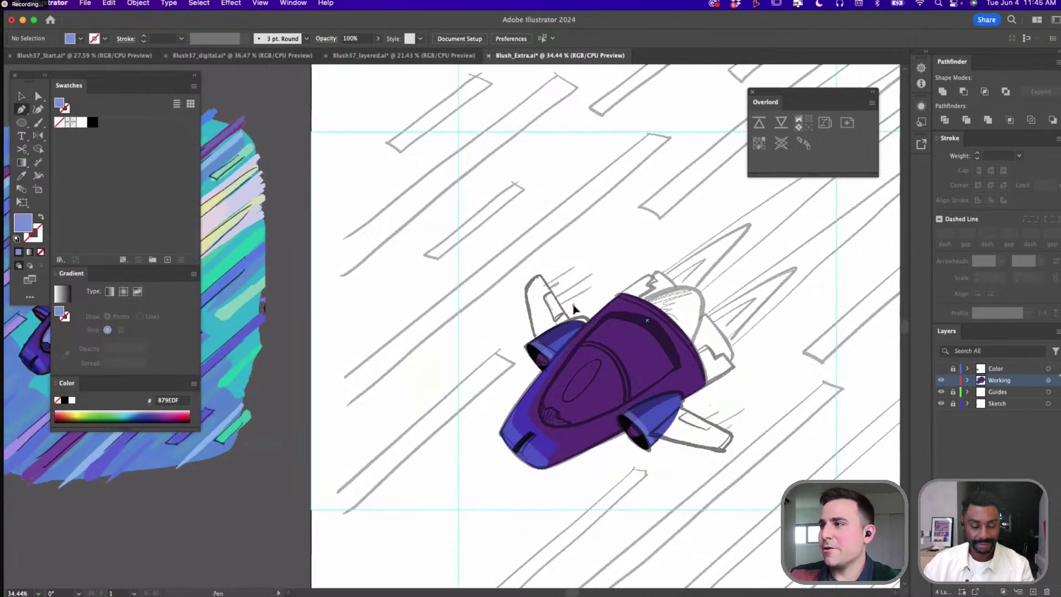
{"action": "left_click_drag", "start_coordinate": [574, 306], "coordinate": [581, 320]}
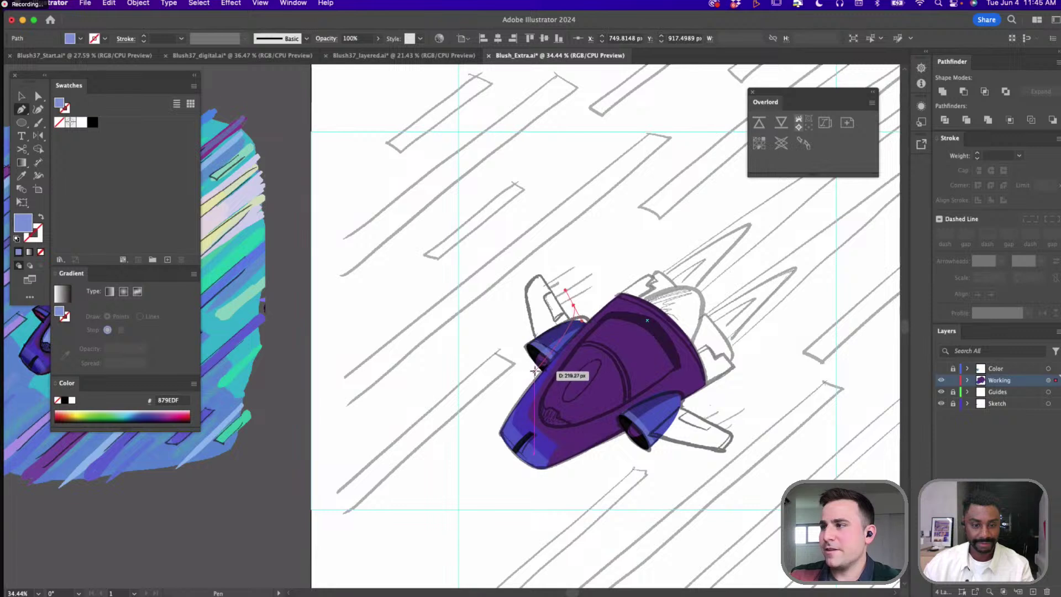
{"action": "left_click_drag", "start_coordinate": [534, 371], "coordinate": [621, 323]}
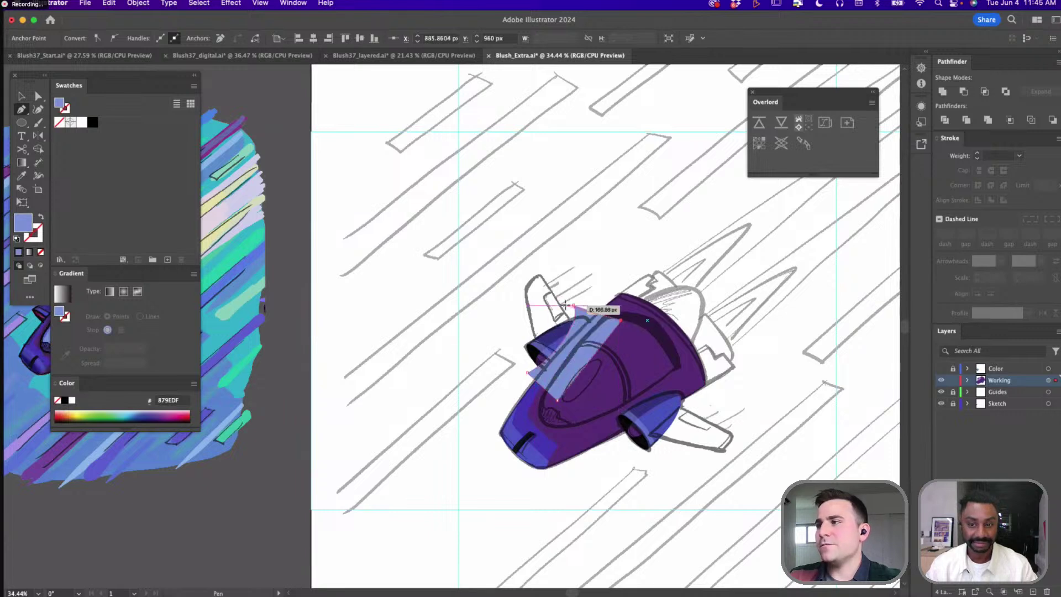
{"action": "left_click", "coordinate": [581, 320]}
{"action": "left_click", "coordinate": [560, 315]}
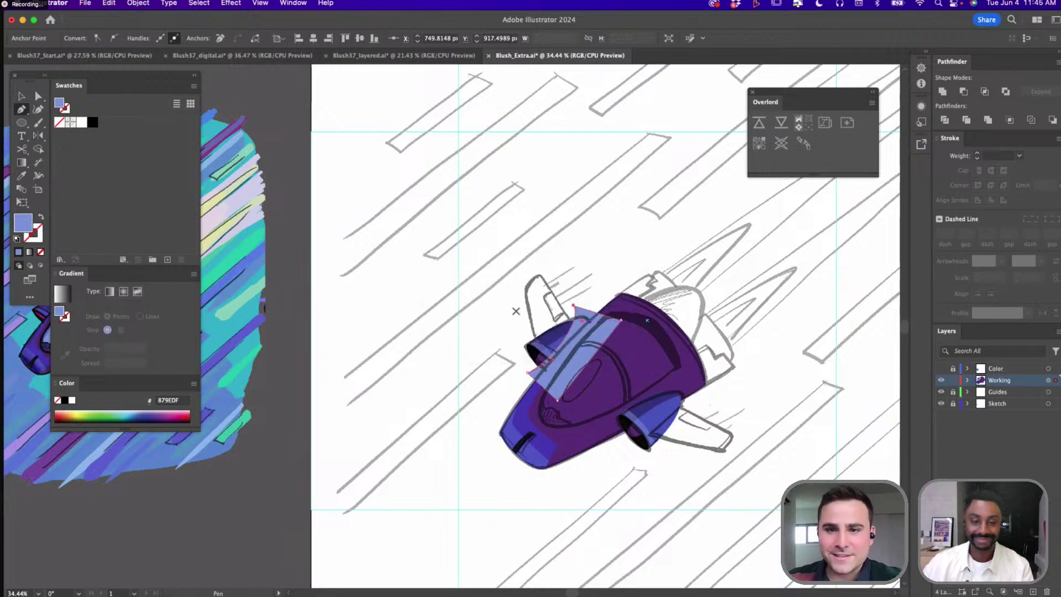
Bring copies of the upper pod's dome and base ellipse to the front and combine them into one silhouette with Unite
{"action": "key", "text": "a"}
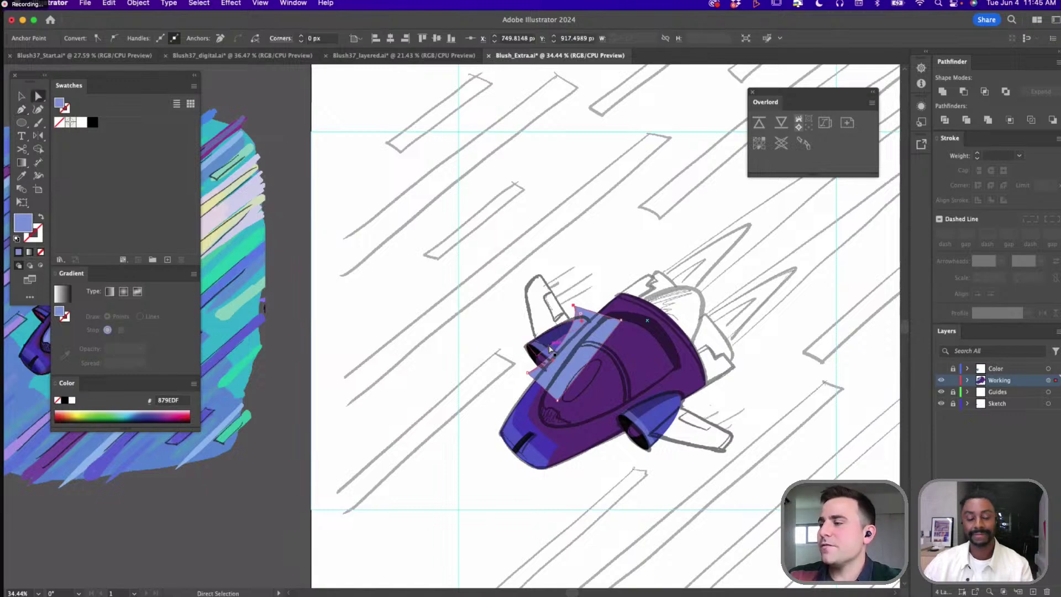
{"action": "scroll", "coordinate": [552, 350], "scroll_direction": "up", "scroll_amount": 2}
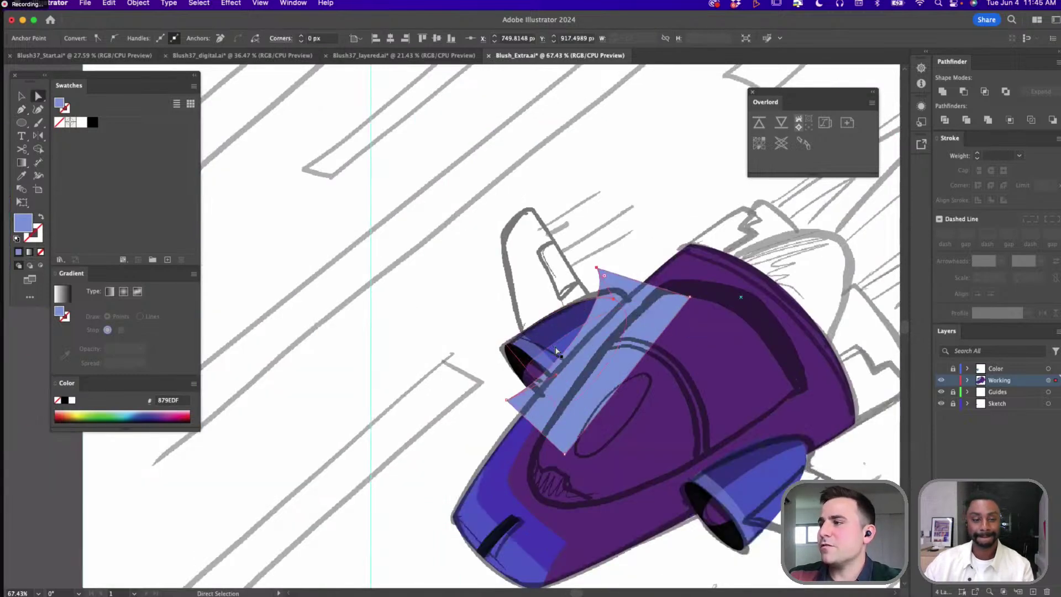
{"action": "left_click", "coordinate": [523, 366], "text": "shift"}
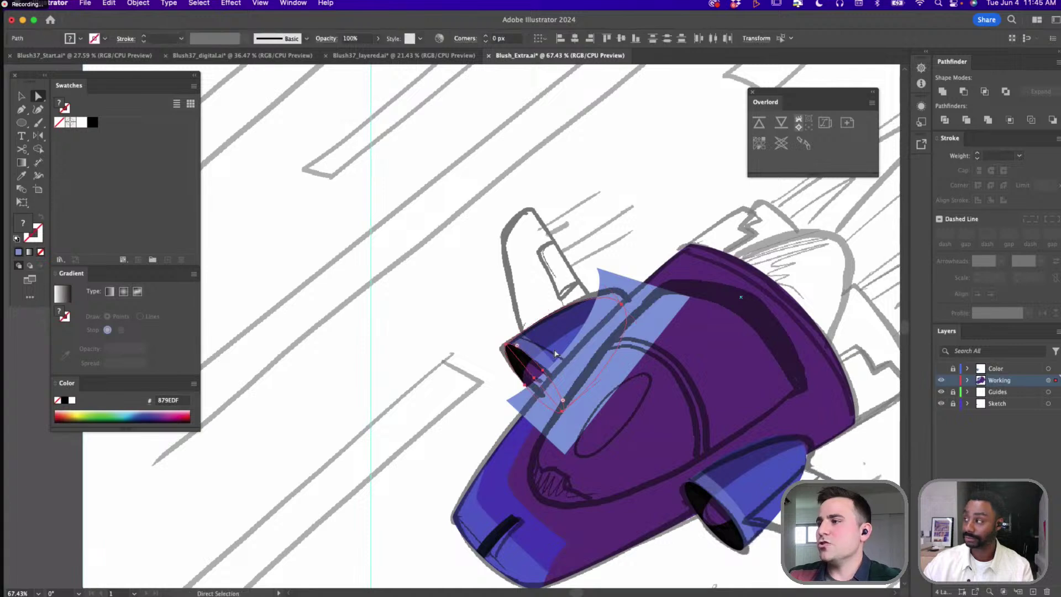
{"action": "key", "text": "ctrl+shift+bracketright"}
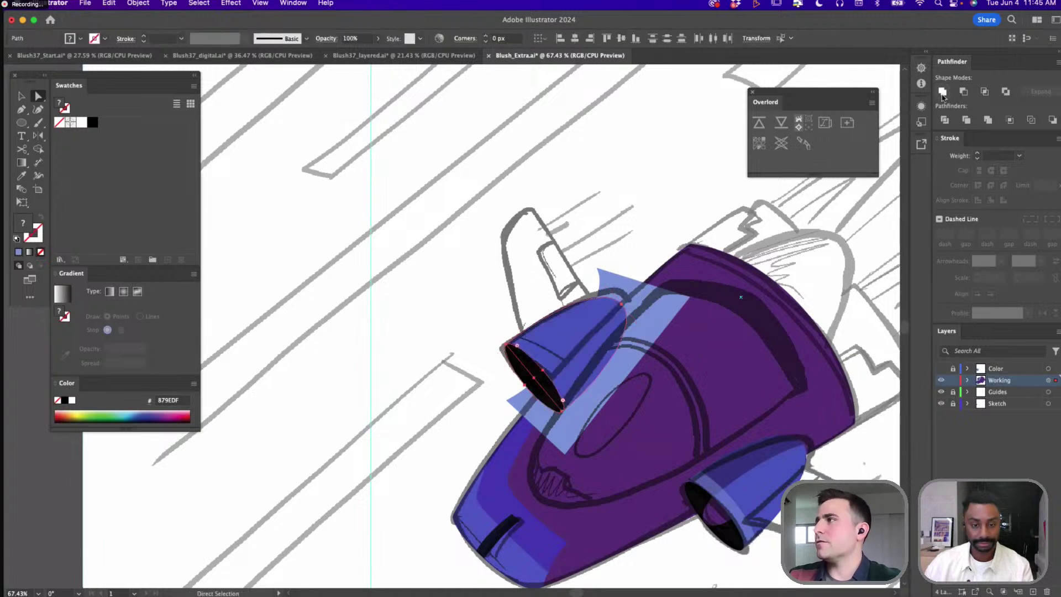
{"action": "left_click", "coordinate": [961, 92]}
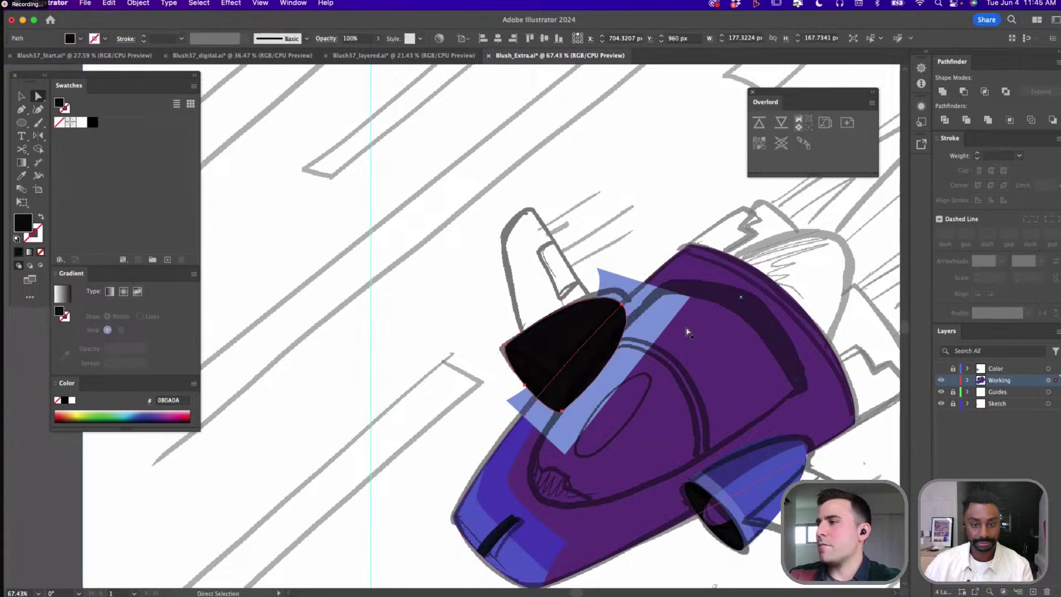
Trim the shading shape to the upper engine pod's silhouette with Intersect and set its opacity to 30%
{"action": "left_click", "coordinate": [984, 92]}
{"action": "key", "text": "v"}
{"action": "key", "text": "3"}
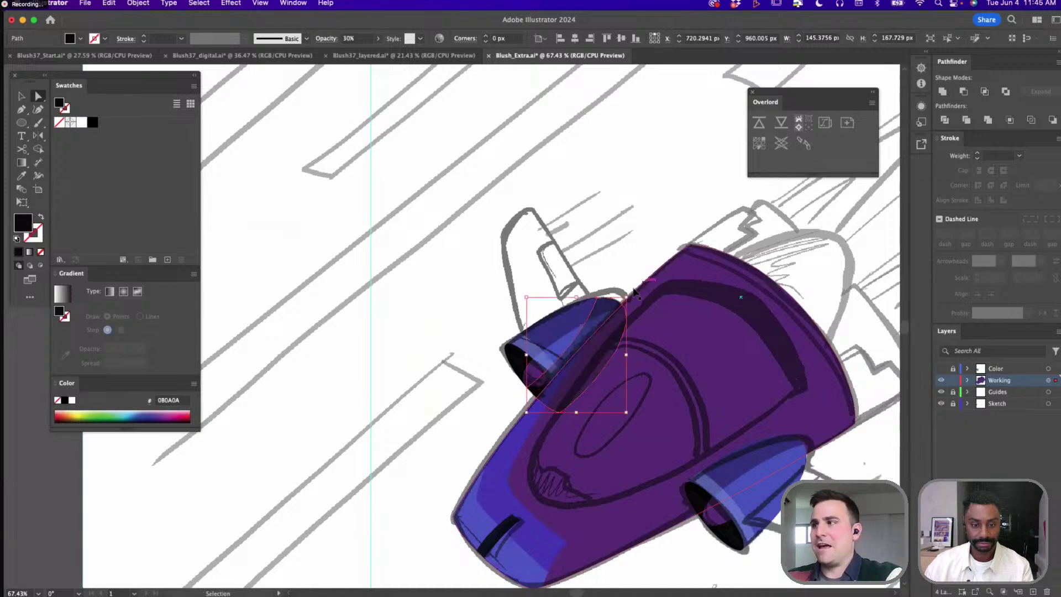
Group the 30% shading shape with the upper engine pod's parts and deselect the group
{"action": "key", "text": "v"}
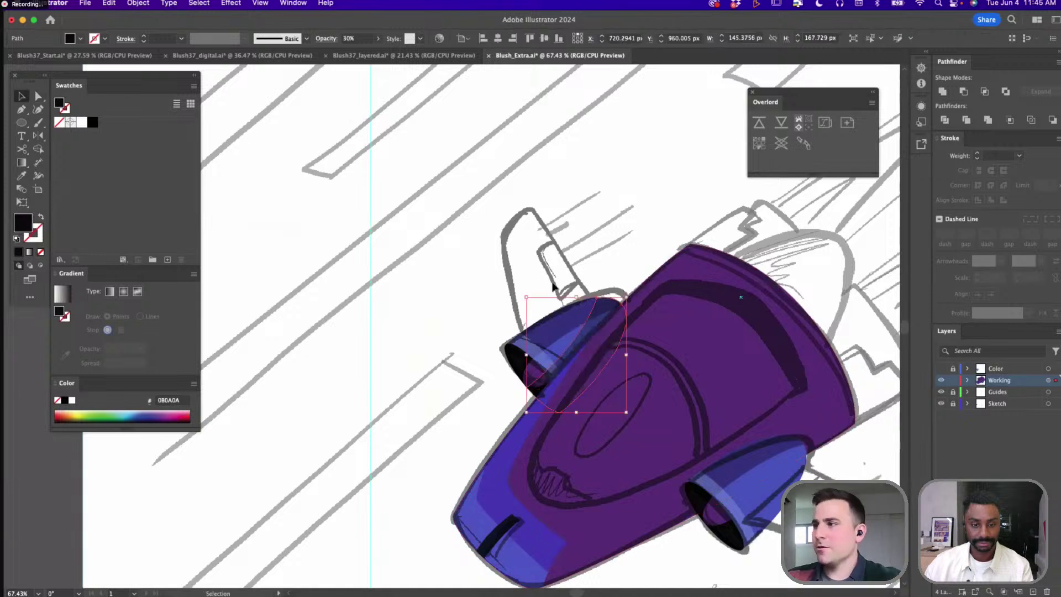
{"action": "left_click", "coordinate": [563, 360], "text": "shift"}
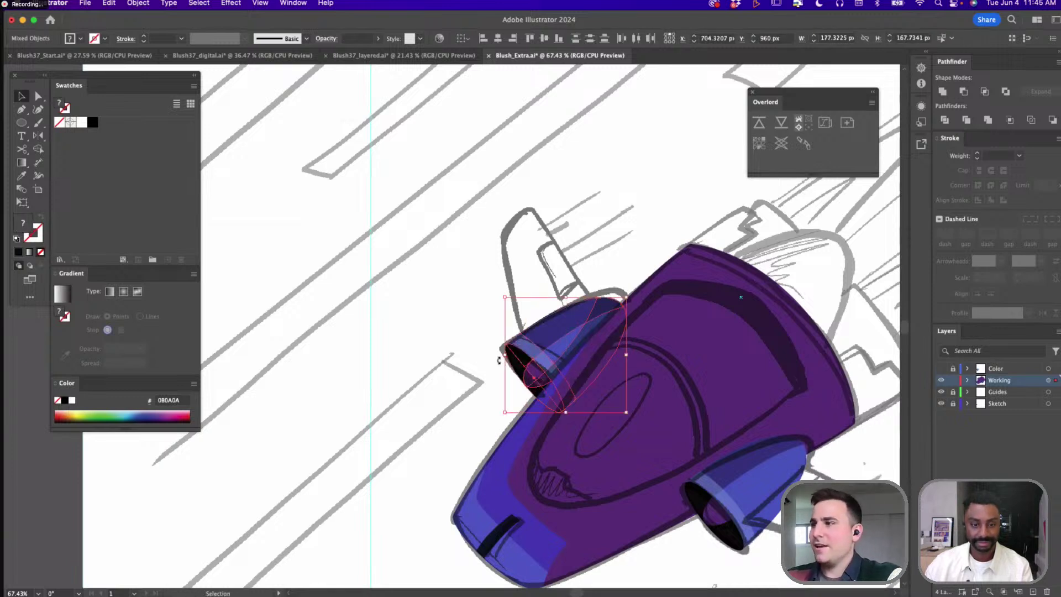
{"action": "key", "text": "super+g"}
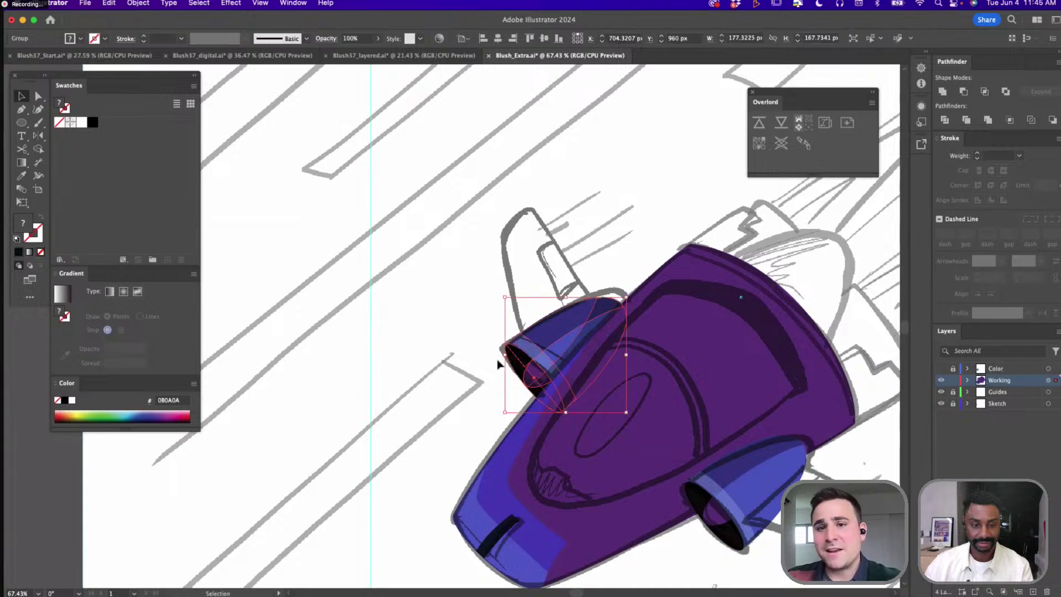
{"action": "left_click", "coordinate": [378, 347]}
Draw the upper wing with the Pen tool as a black shape over its sketch, extending its base over the engine pod
{"action": "scroll", "coordinate": [384, 339], "scroll_direction": "right", "scroll_amount": 6}
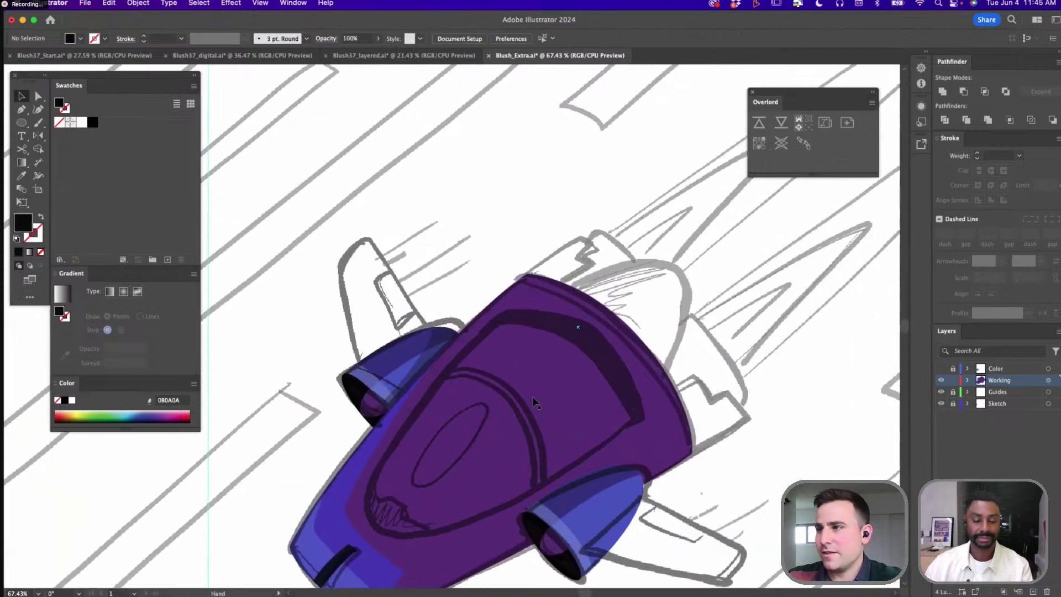
{"action": "scroll", "coordinate": [541, 434], "scroll_direction": "right", "scroll_amount": 2}
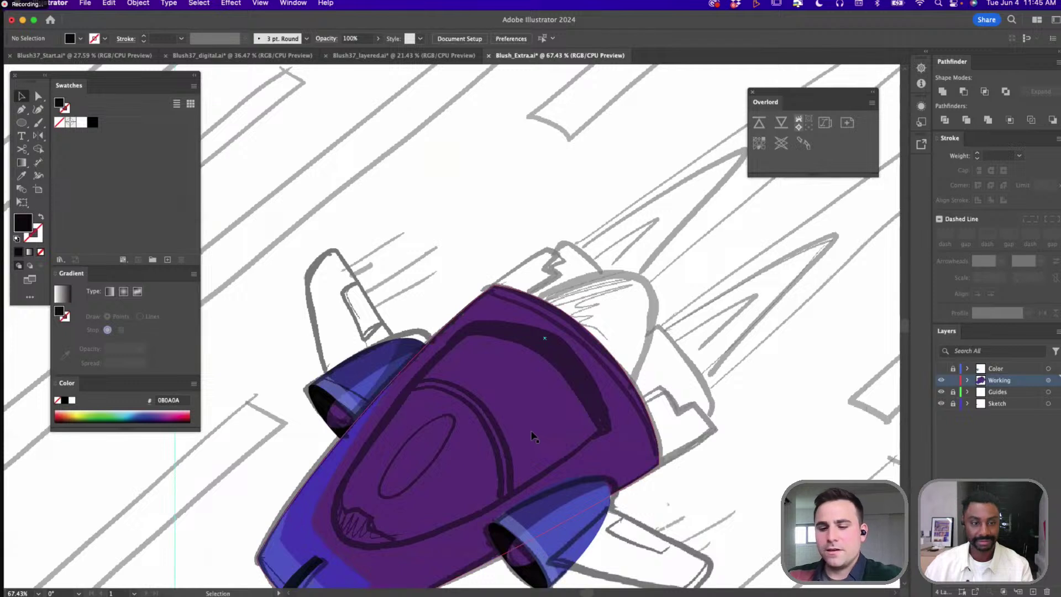
{"action": "key", "text": "p"}
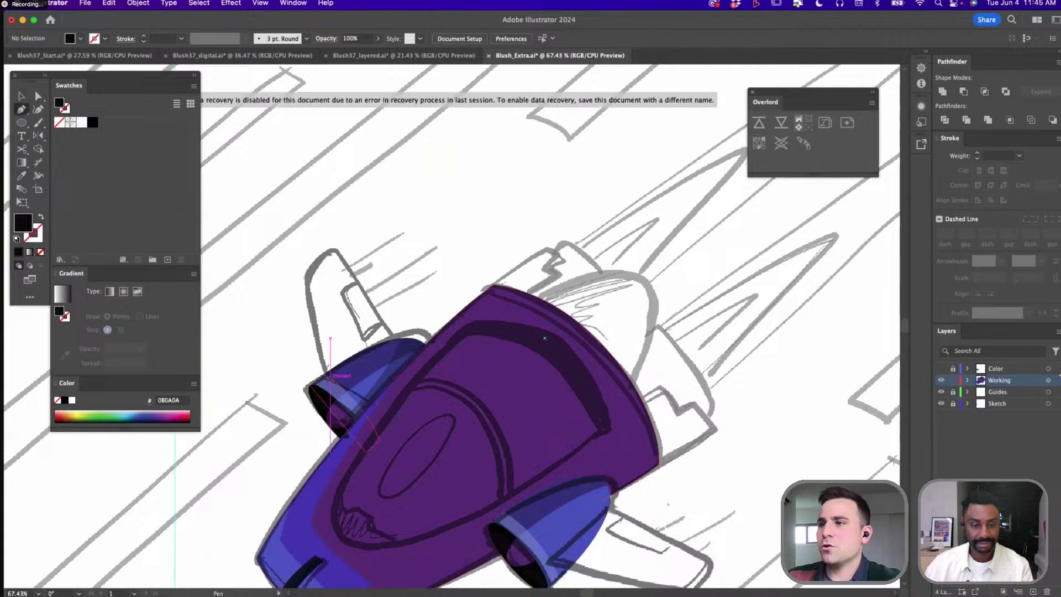
{"action": "left_click", "coordinate": [330, 380]}
{"action": "left_click_drag", "start_coordinate": [302, 294], "coordinate": [306, 260]}
{"action": "left_click", "coordinate": [340, 246]}
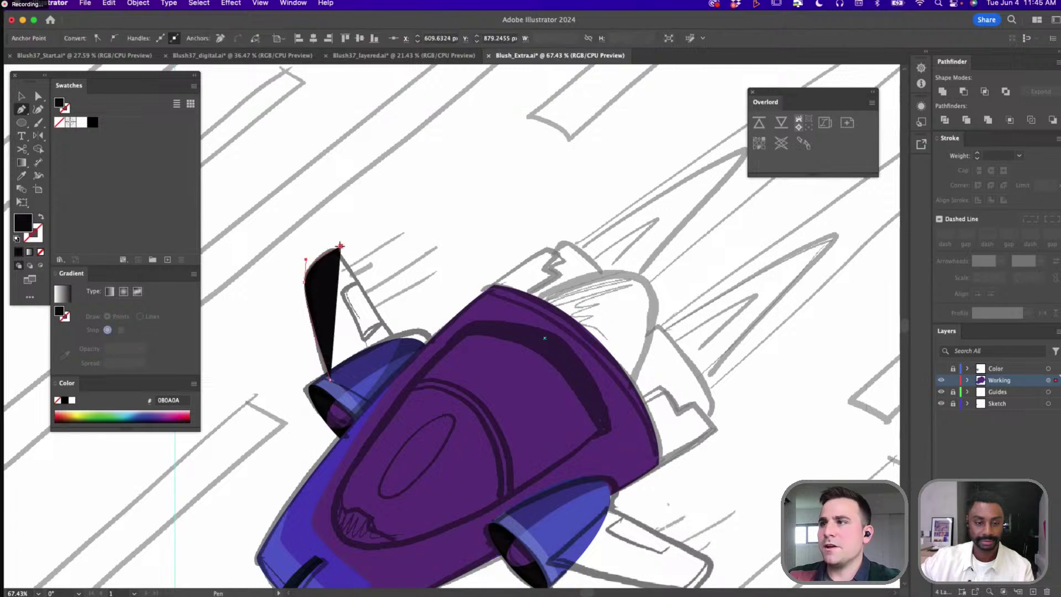
{"action": "left_click", "coordinate": [412, 369]}
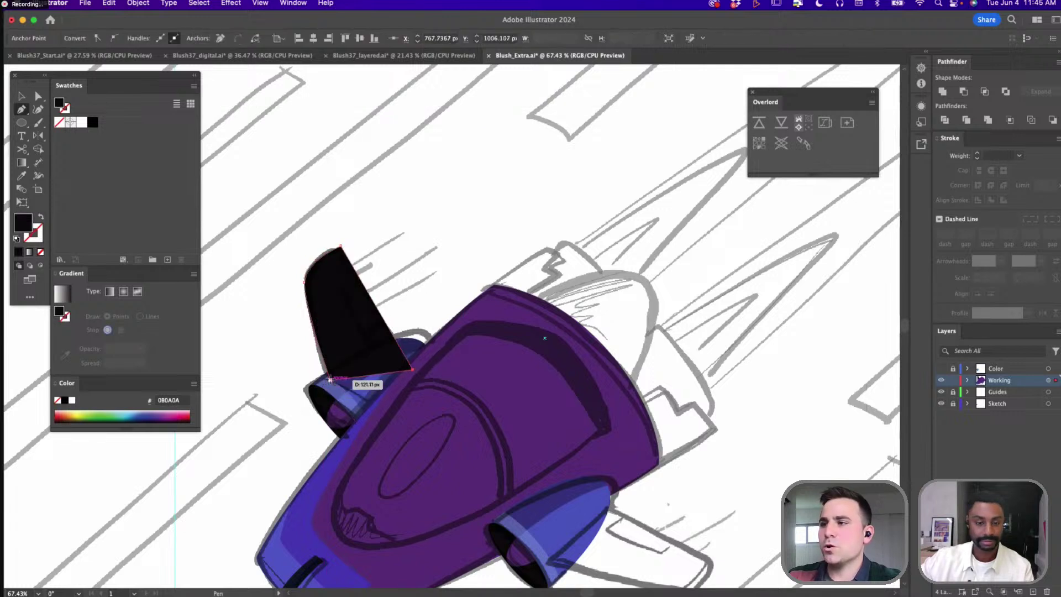
Adjust the wing's lower corner point, making the shape about 158 by 200 px, and send it behind the upper engine pod
{"action": "key", "text": "a"}
{"action": "left_click_drag", "start_coordinate": [330, 381], "coordinate": [331, 377]}
{"action": "left_click", "coordinate": [340, 338]}
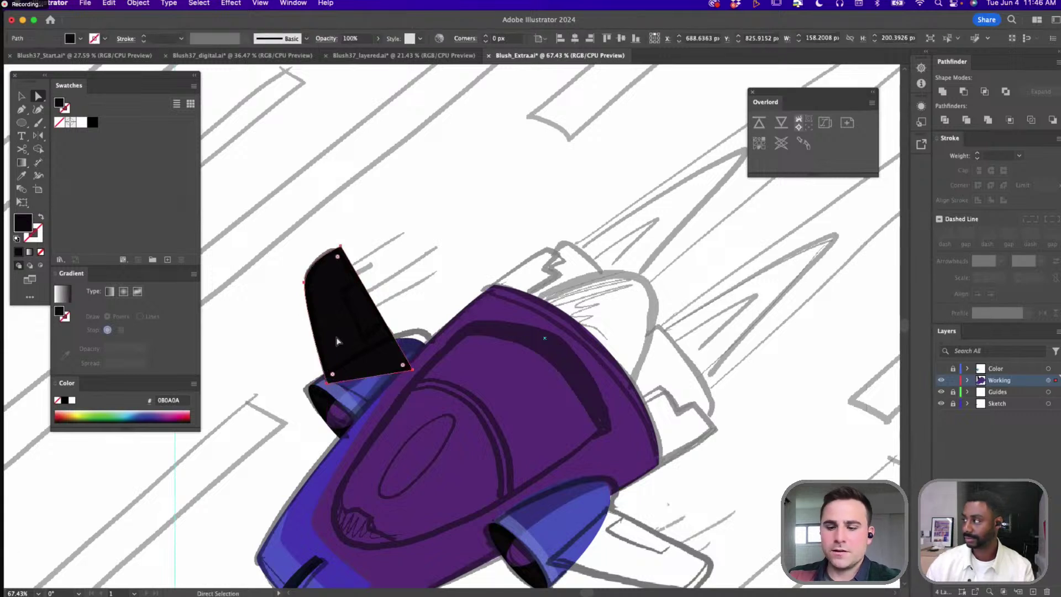
{"action": "key", "text": "super+bracketleft"}
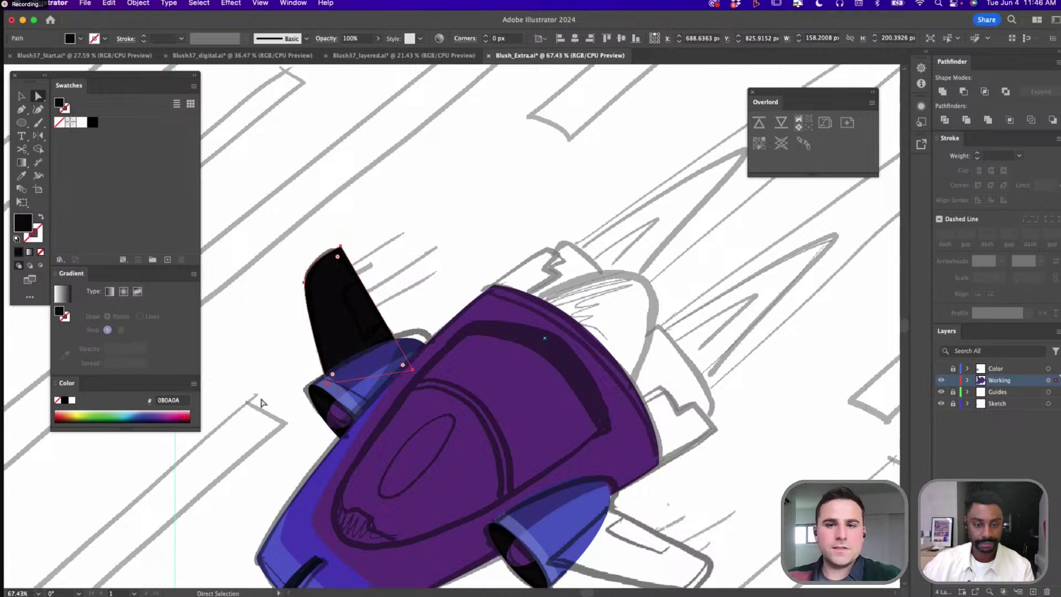
Fill the upper wing with the blue-violet sampled from the same wing in the coloured sketch
{"action": "scroll", "coordinate": [427, 352], "scroll_direction": "down", "scroll_amount": 3}
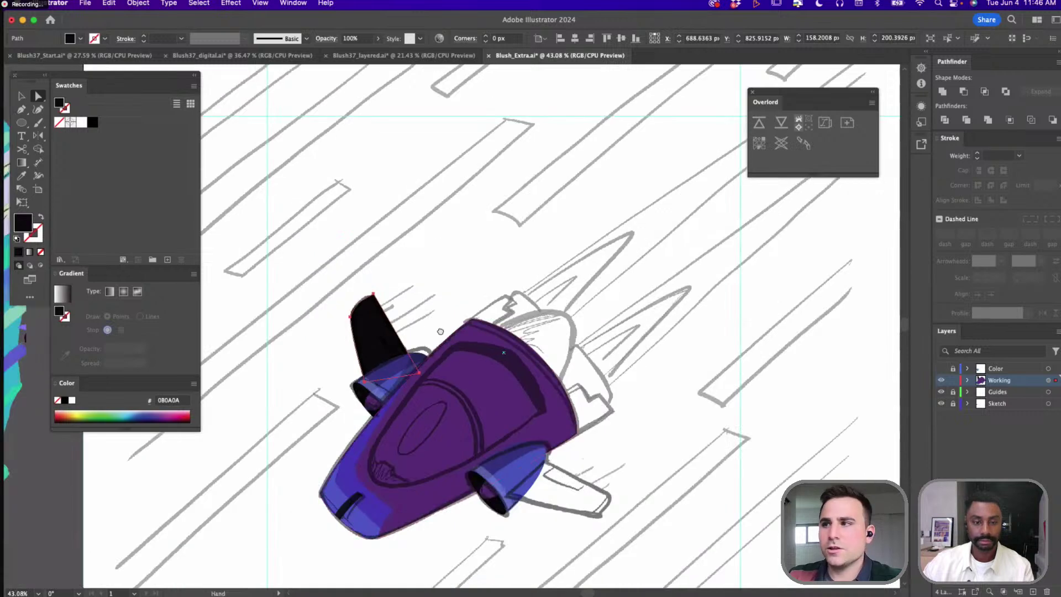
{"action": "left_click_drag", "start_coordinate": [440, 331], "coordinate": [427, 338]}
{"action": "left_click", "coordinate": [362, 355]}
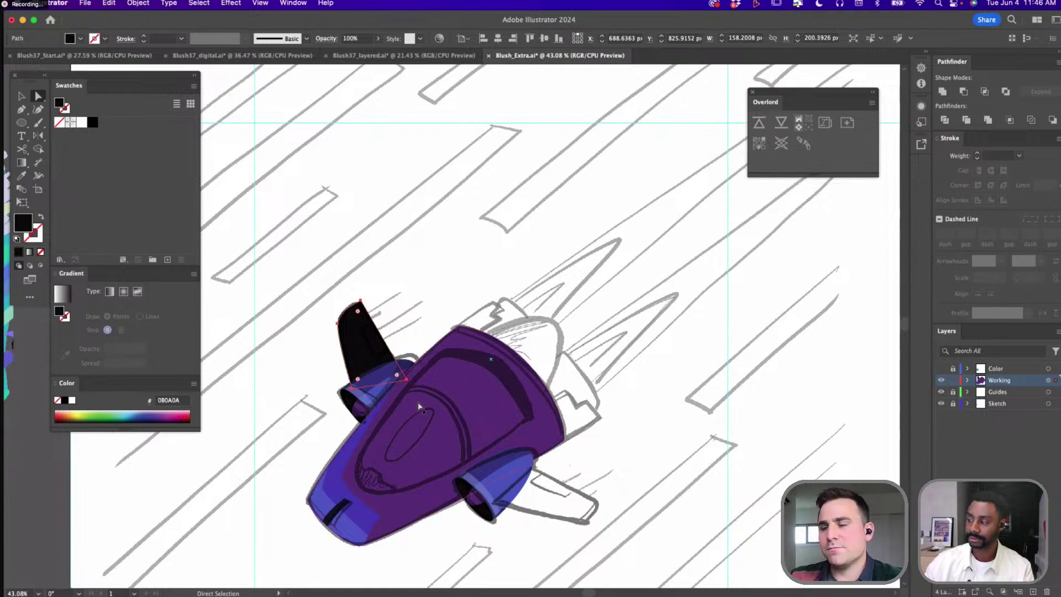
{"action": "left_click_drag", "start_coordinate": [417, 403], "coordinate": [746, 378]}
{"action": "key", "text": "i"}
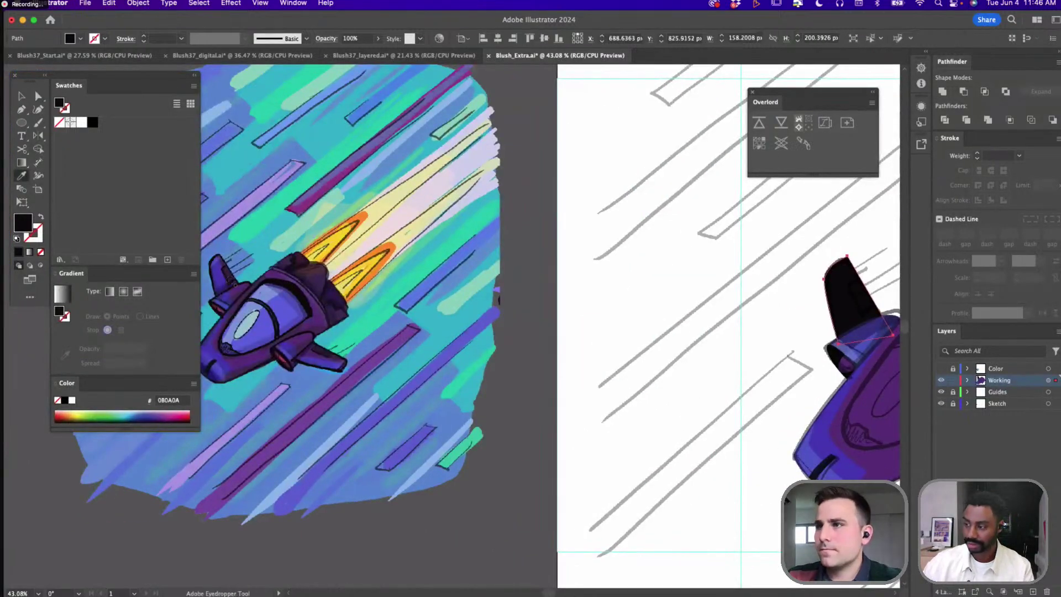
{"action": "left_click", "coordinate": [224, 283]}
Draw a shading shape with the Pen tool over the upper wing's base and trim it to the wing with Intersect
{"action": "scroll", "coordinate": [588, 332], "scroll_direction": "right", "scroll_amount": 10}
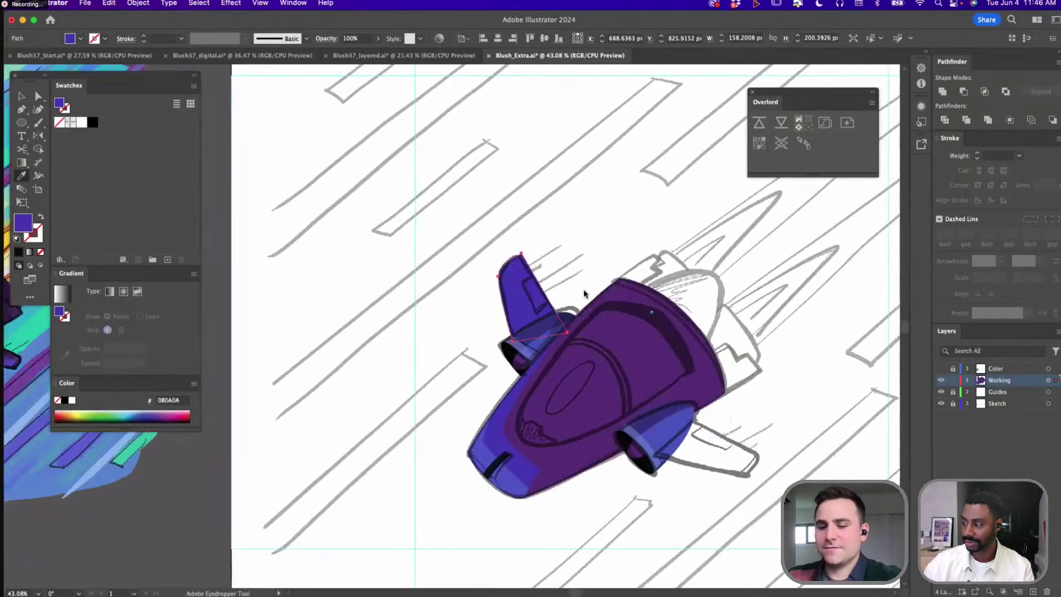
{"action": "key", "text": "p"}
{"action": "left_click_drag", "start_coordinate": [498, 277], "coordinate": [592, 309]}
{"action": "left_click", "coordinate": [486, 375]}
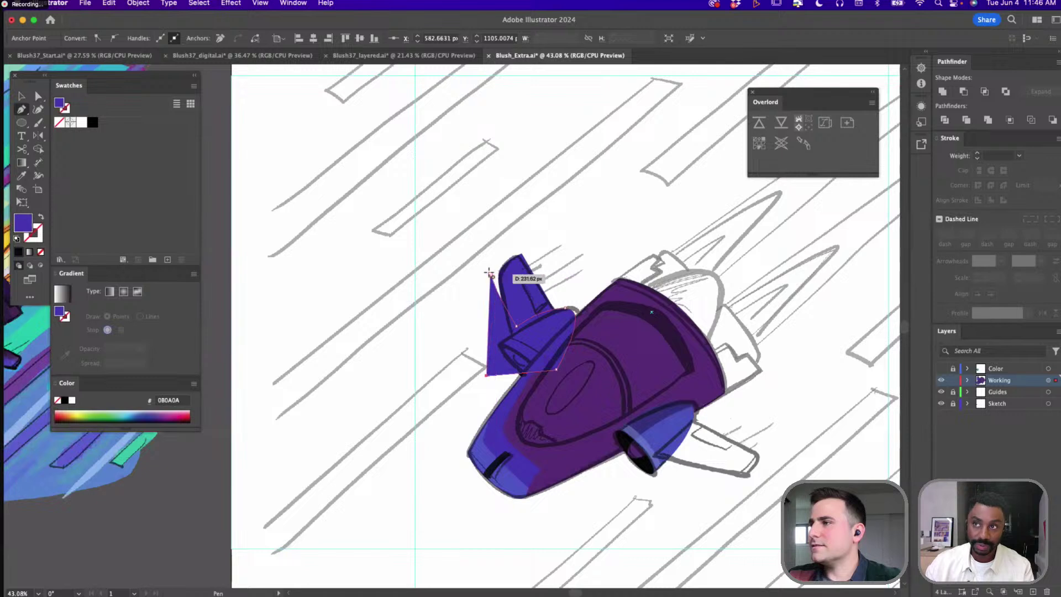
{"action": "left_click", "coordinate": [490, 274]}
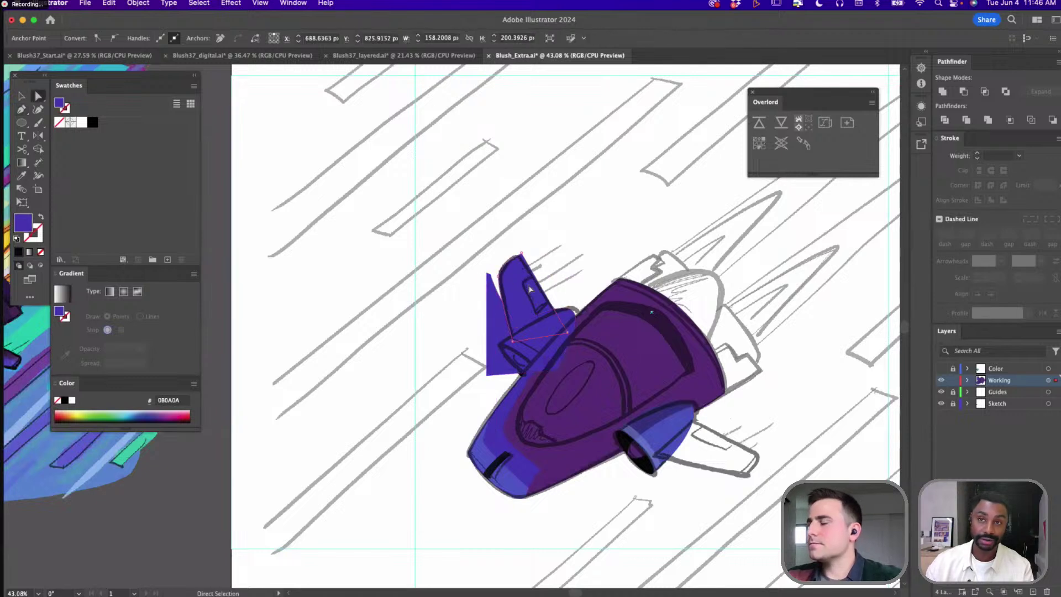
{"action": "key", "text": "a"}
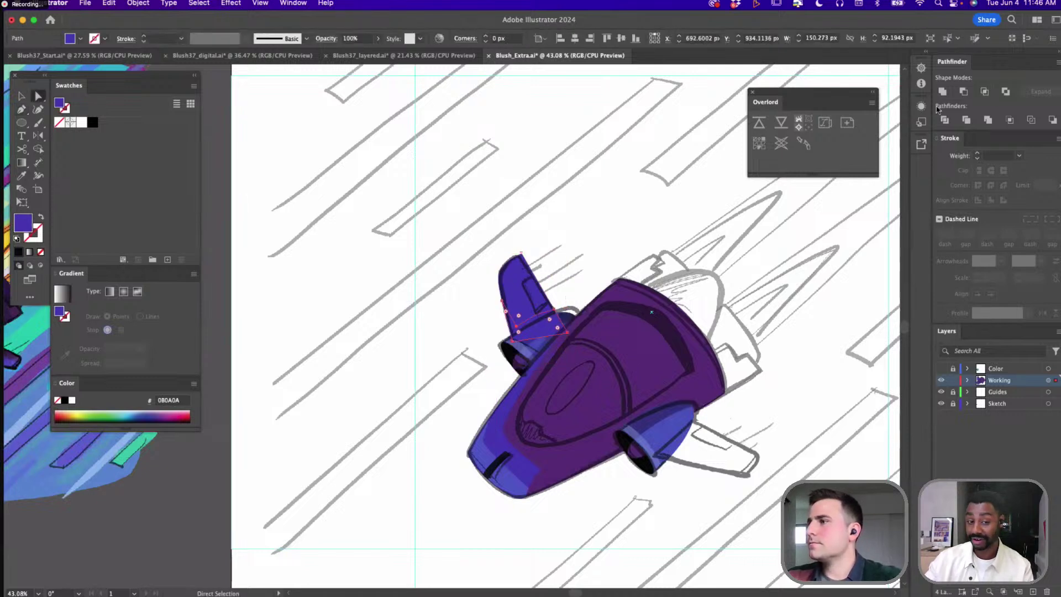
Fill the wing-base shading with the dark purple 331F5A sampled from the coloured sketch and set its opacity to 50%
{"action": "key", "text": "space"}
{"action": "left_click_drag", "start_coordinate": [356, 248], "coordinate": [690, 238]}
{"action": "key", "text": "i"}
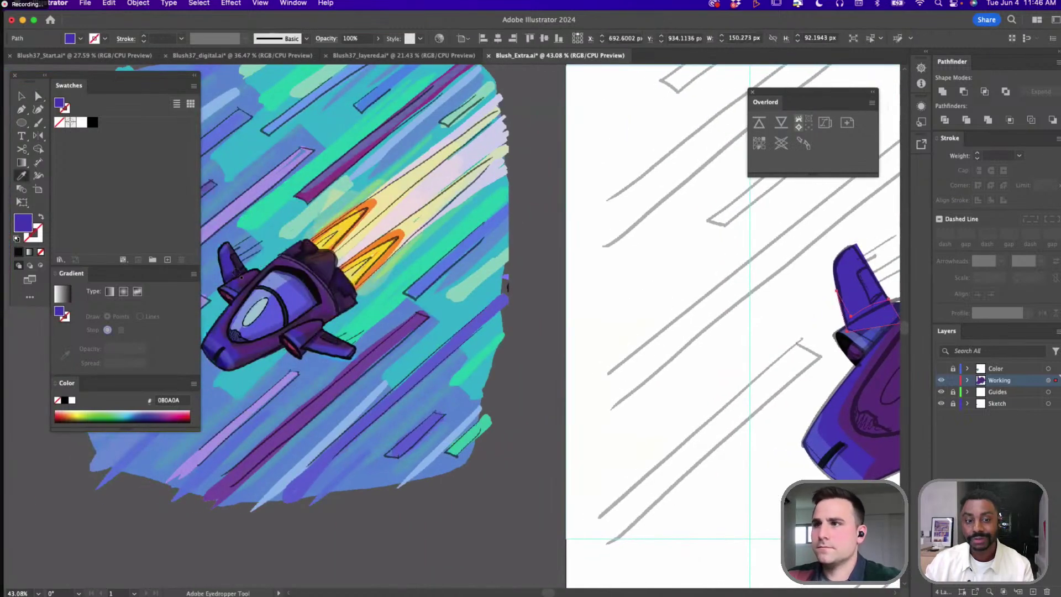
{"action": "left_click", "coordinate": [239, 275]}
{"action": "key", "text": "5"}
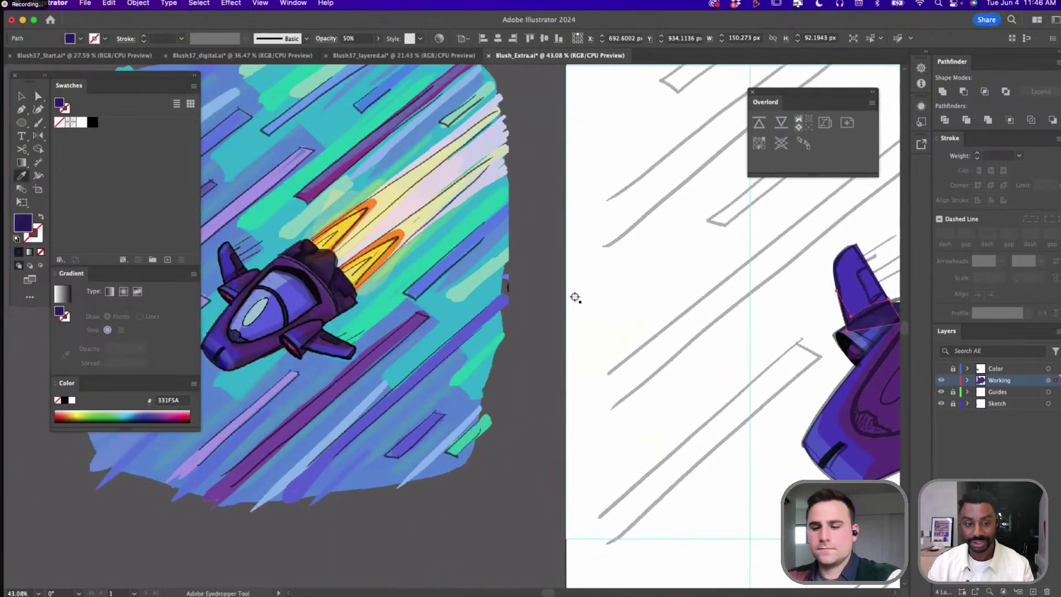
Group the upper wing with its base shading and deselect the group
{"action": "key", "text": "v"}
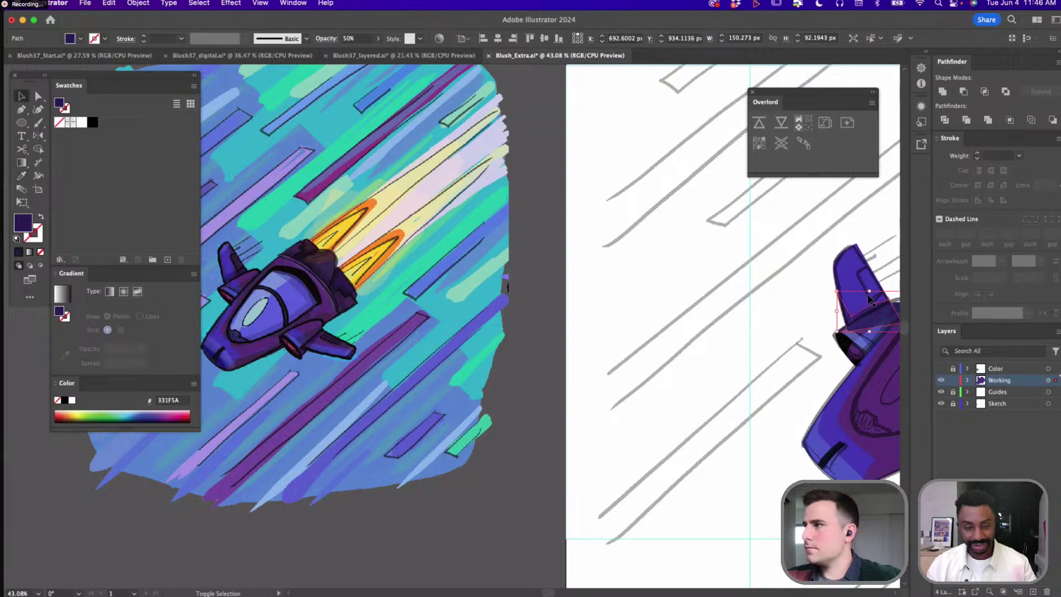
{"action": "left_click", "coordinate": [843, 280]}
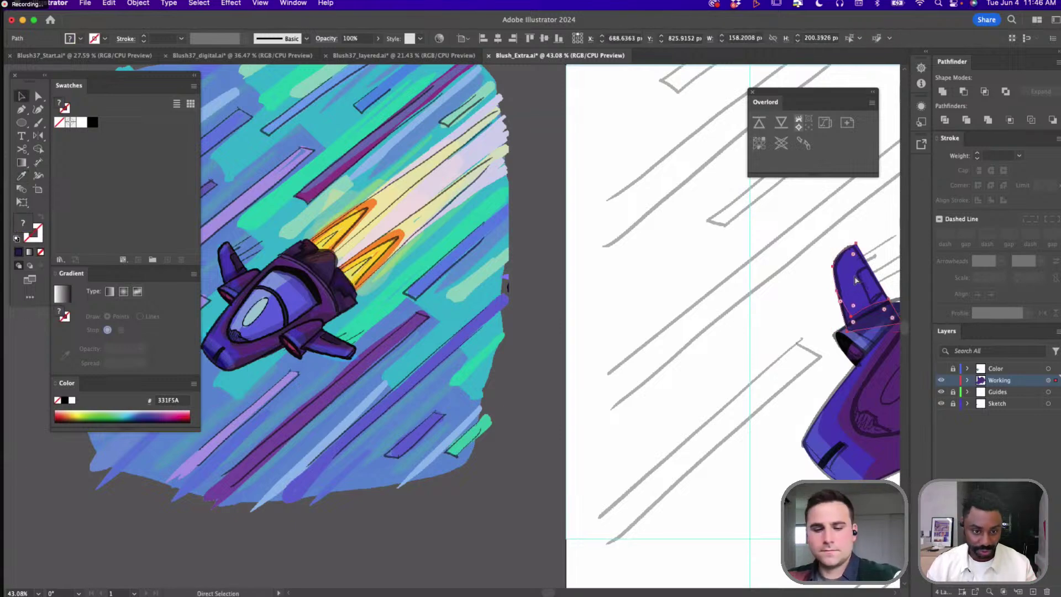
{"action": "scroll", "coordinate": [832, 287], "scroll_direction": "right", "scroll_amount": 10}
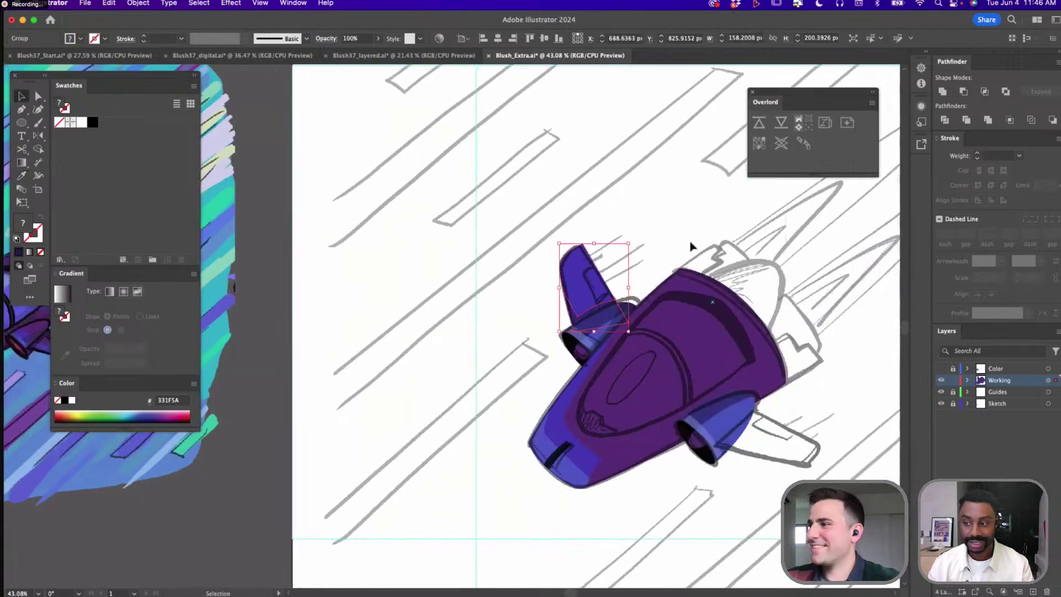
{"action": "left_click", "coordinate": [679, 248]}
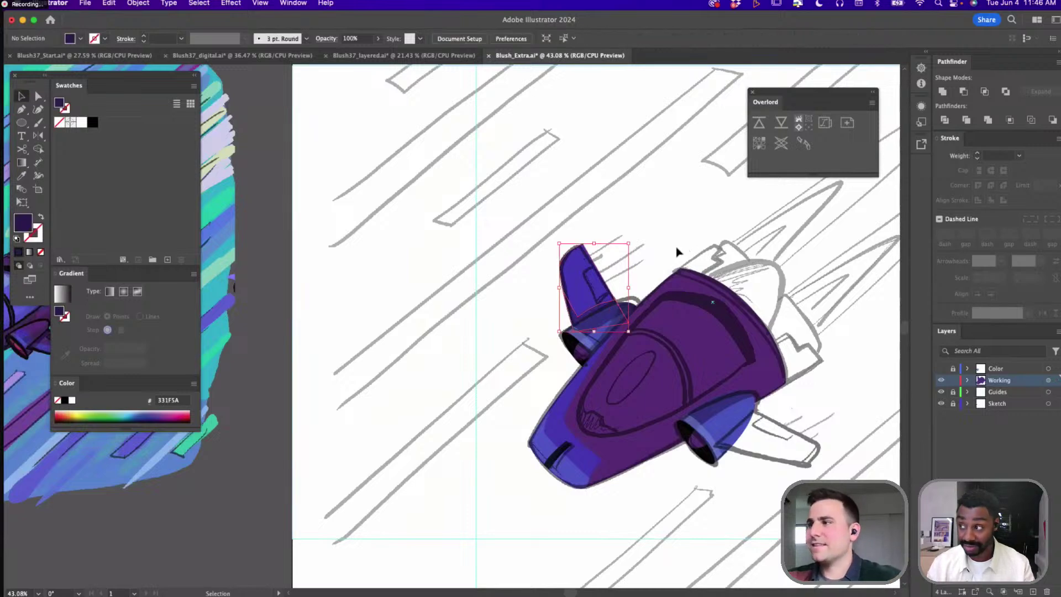
Draw the sketched flap panel on the upper wing with the Pen tool, extending it past the wing's trailing edge
{"action": "key", "text": "p"}
{"action": "scroll", "coordinate": [606, 272], "scroll_direction": "up", "scroll_amount": 3}
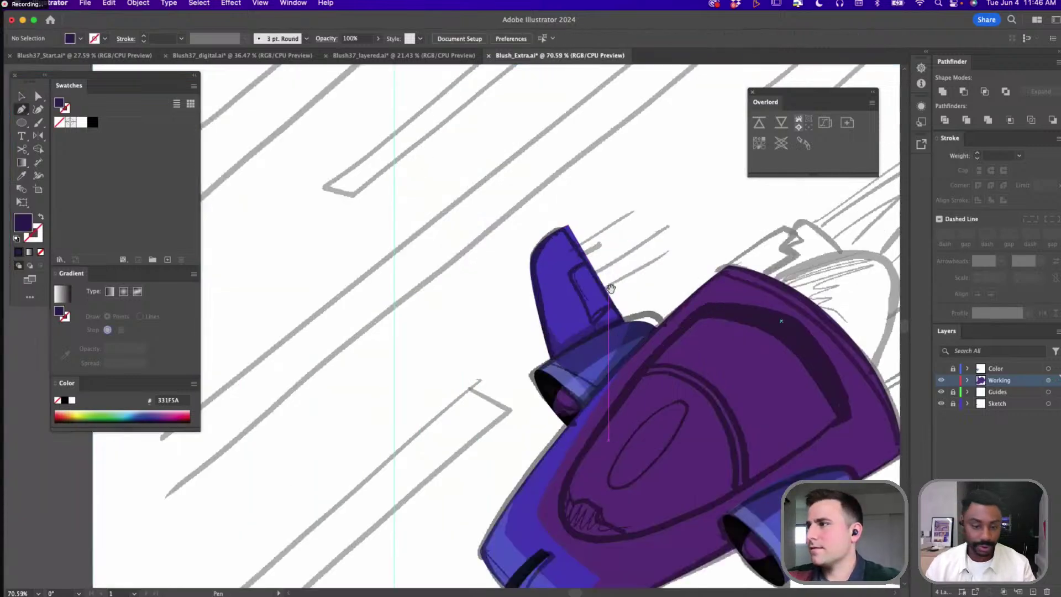
{"action": "left_click_drag", "start_coordinate": [608, 305], "coordinate": [565, 273]}
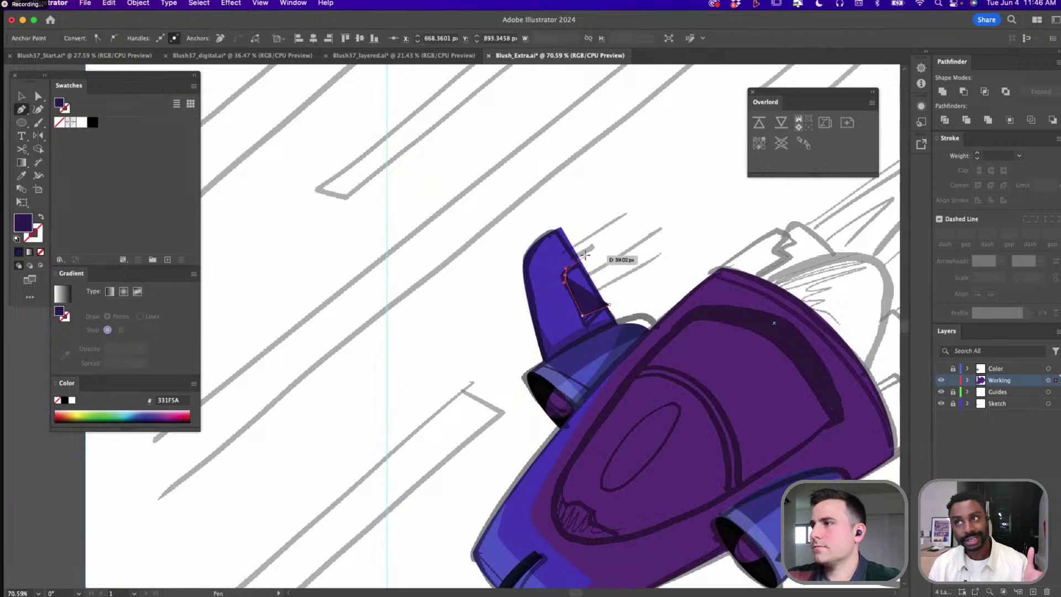
{"action": "left_click", "coordinate": [590, 257]}
{"action": "left_click", "coordinate": [612, 304]}
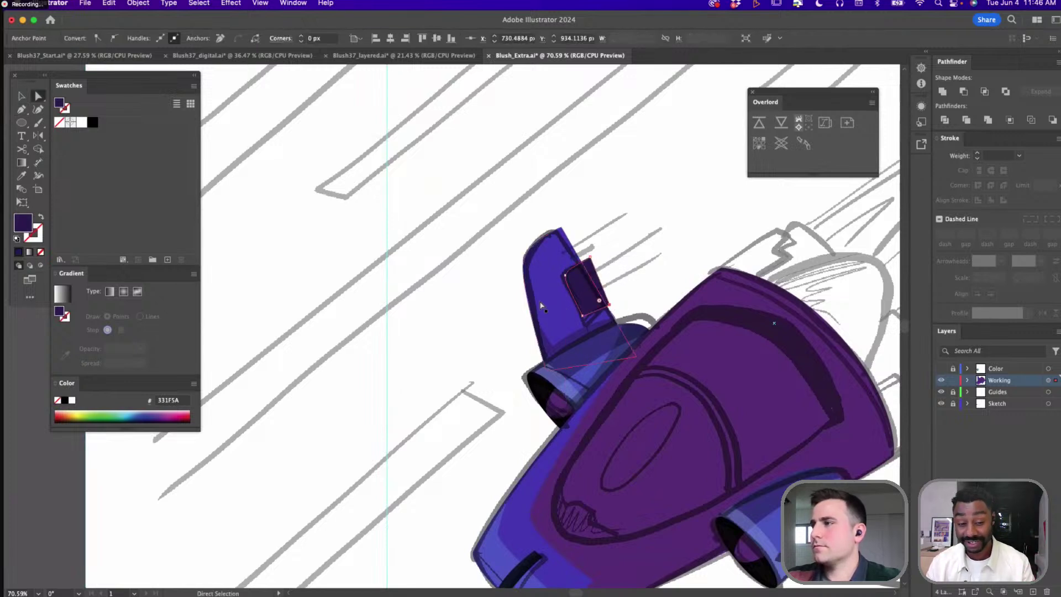
Trim the flap panel to the upper wing's outline with Intersect
{"action": "key", "text": "a"}
{"action": "left_click", "coordinate": [604, 287]}
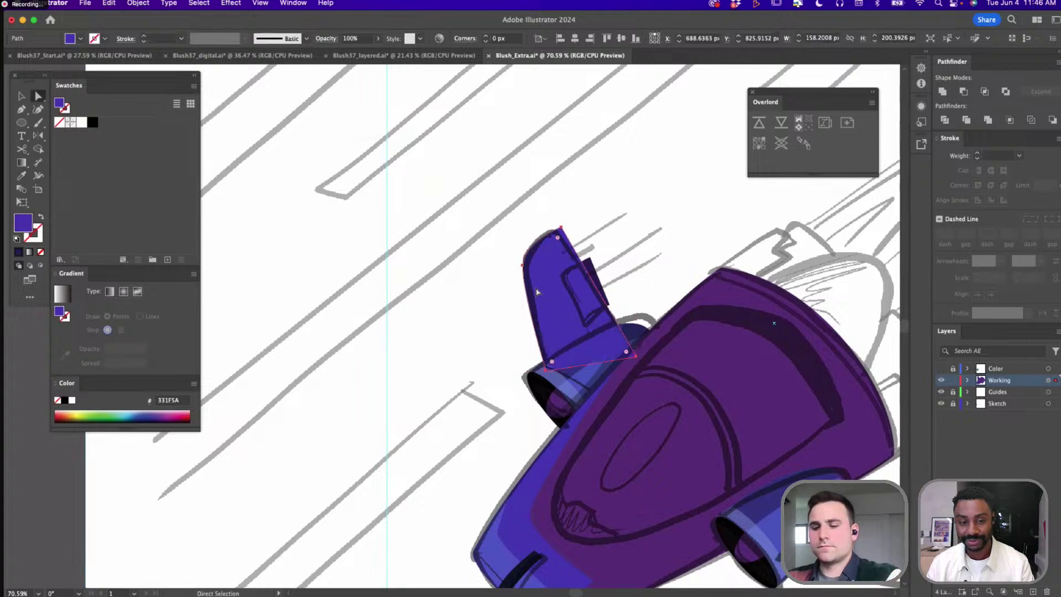
{"action": "left_click", "coordinate": [602, 286], "text": "shift"}
{"action": "left_click", "coordinate": [984, 91]}
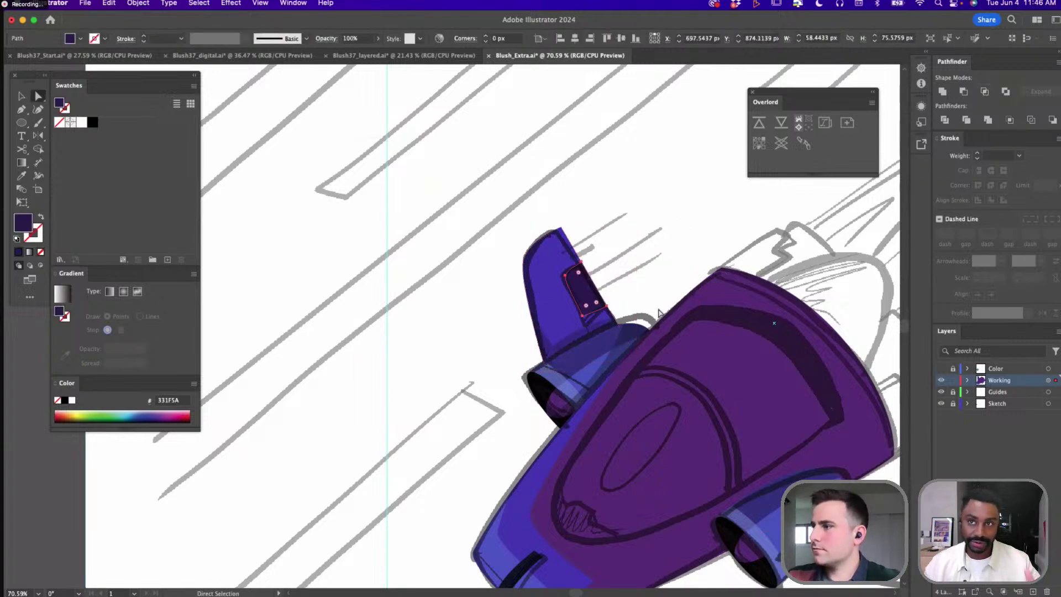
Fill the flap panel with a sampled lighter blue and round the wing's tip corner to a radius of about 6 px
{"action": "key", "text": "i"}
{"action": "left_click", "coordinate": [559, 306]}
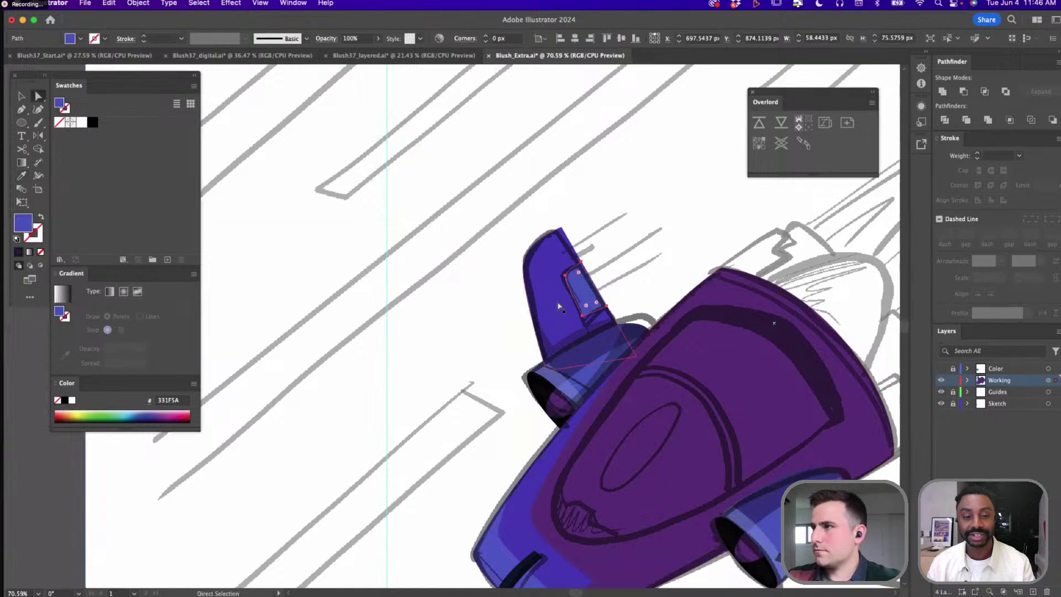
{"action": "left_click", "coordinate": [558, 231]}
{"action": "left_click_drag", "start_coordinate": [558, 231], "coordinate": [559, 235]}
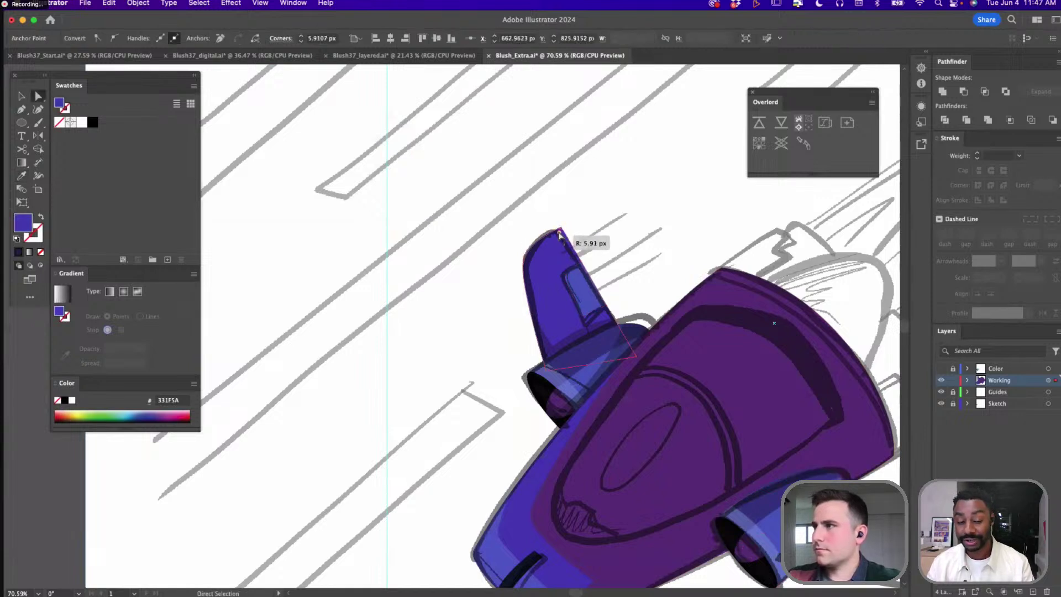
Group the upper wing, its flap panel and its base shading together
{"action": "left_click", "coordinate": [584, 282]}
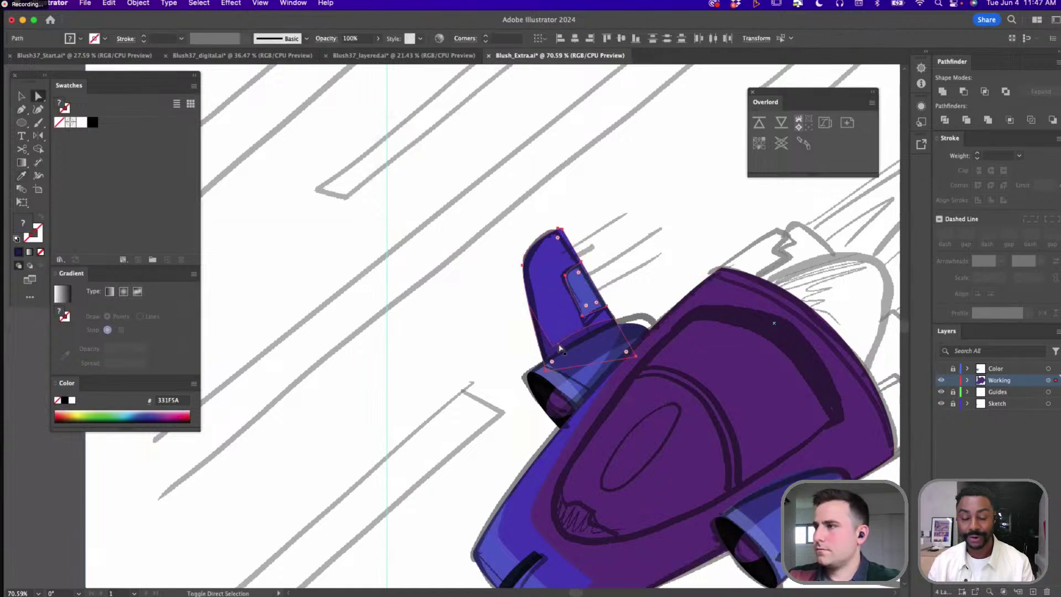
{"action": "left_click", "coordinate": [571, 347], "text": "shift"}
{"action": "left_click", "coordinate": [561, 349], "text": "shift"}
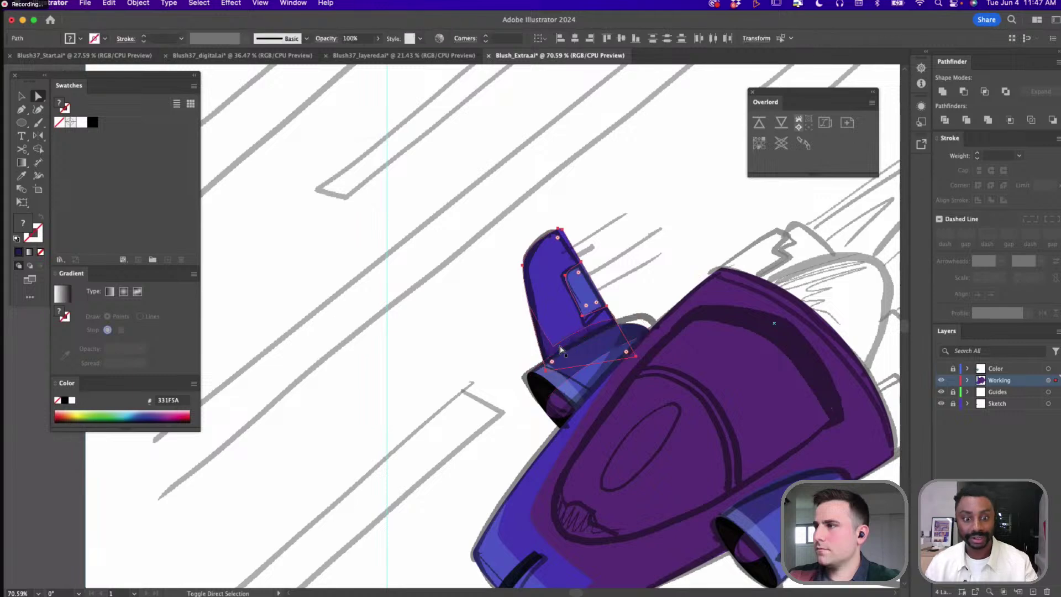
{"action": "left_click", "coordinate": [609, 335], "text": "super"}
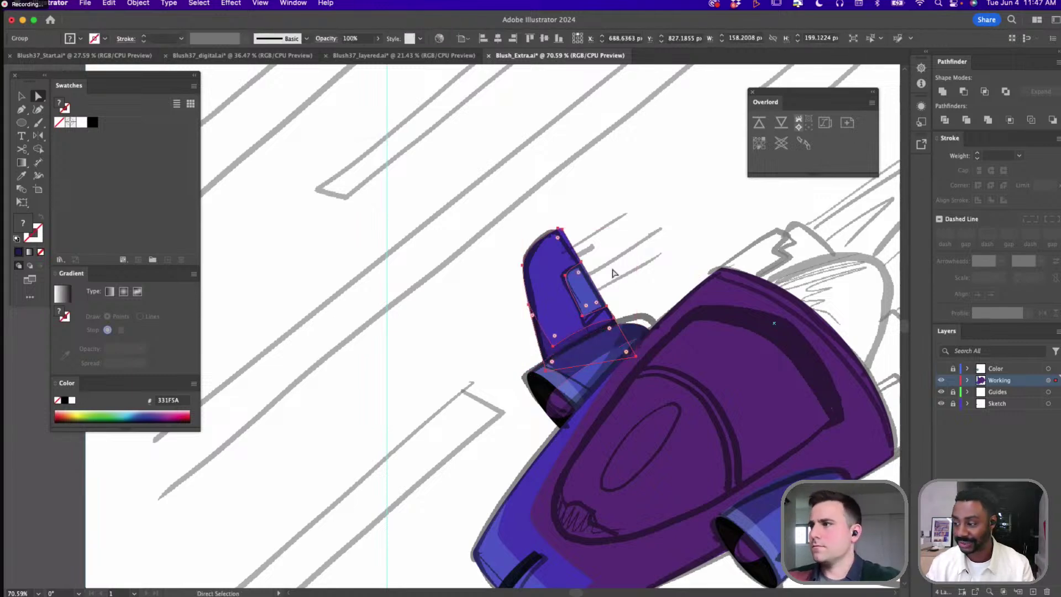
{"action": "scroll", "coordinate": [631, 213], "scroll_direction": "down", "scroll_amount": 5}
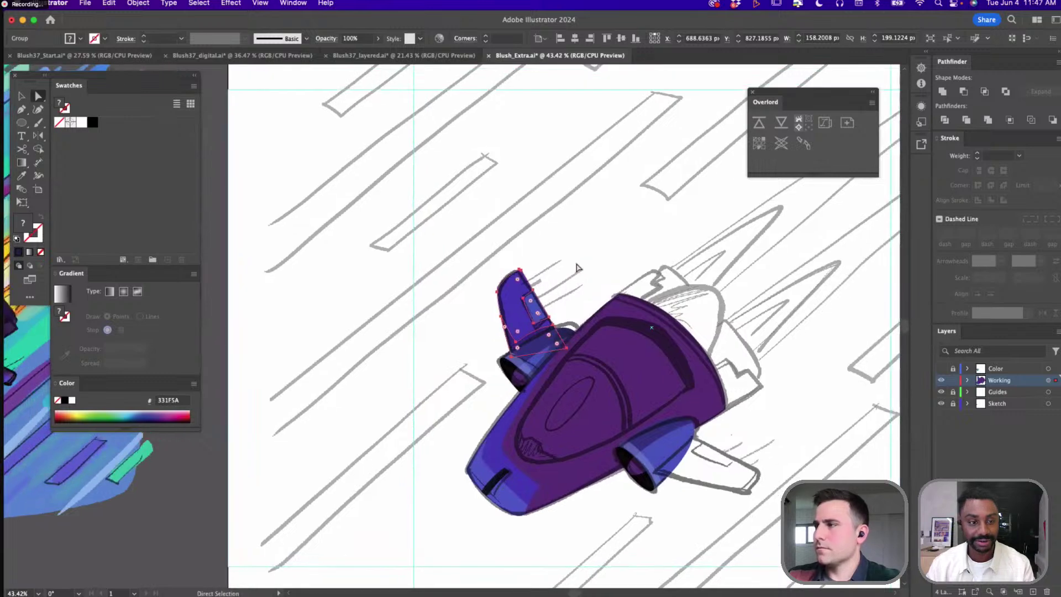
Draw the spaceship's cockpit canopy with the Pen tool, following the sketched outline on top of the hull
{"action": "scroll", "coordinate": [577, 268], "scroll_direction": "up", "scroll_amount": 3}
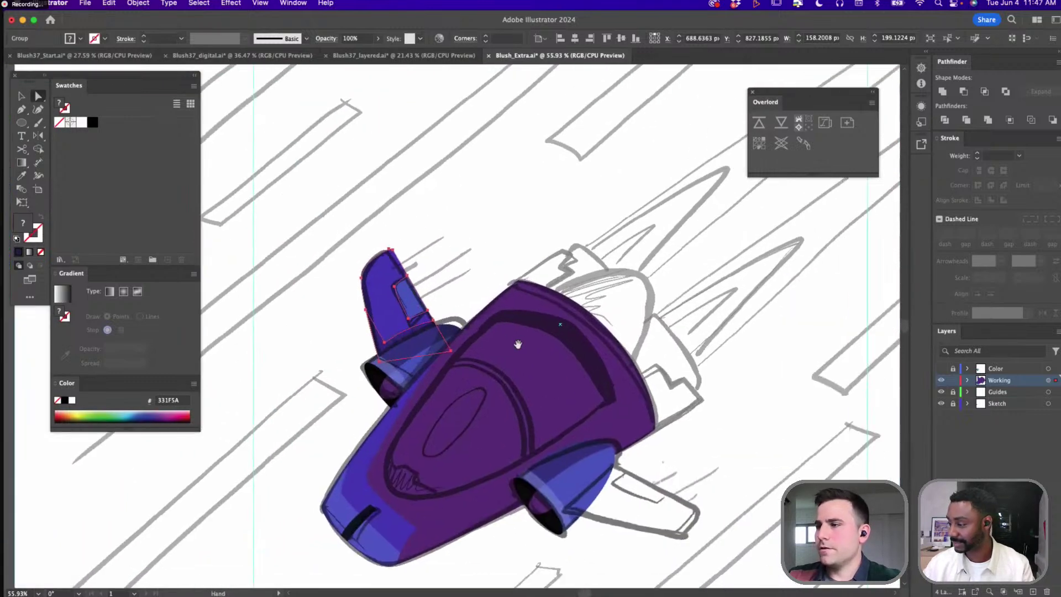
{"action": "scroll", "coordinate": [494, 387], "scroll_direction": "down", "scroll_amount": 2}
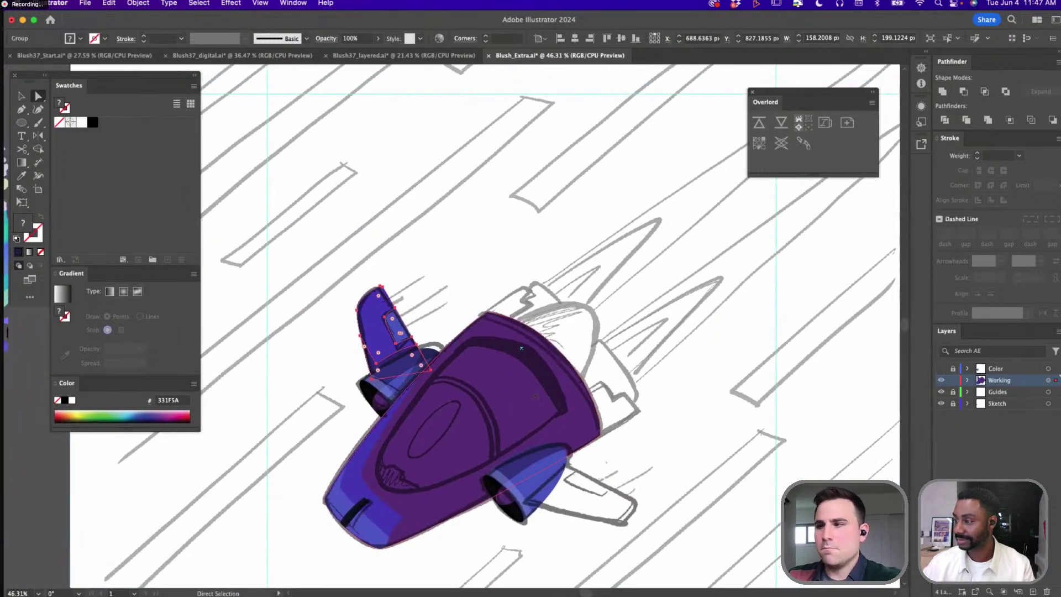
{"action": "key", "text": "p"}
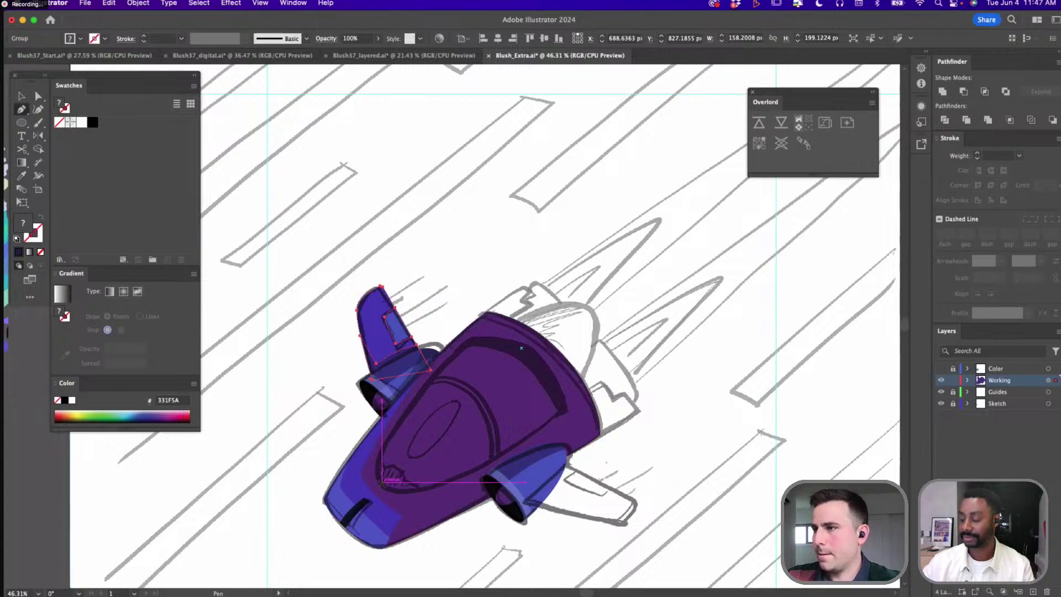
{"action": "left_click", "coordinate": [365, 468]}
{"action": "left_click", "coordinate": [399, 497]}
{"action": "left_click_drag", "start_coordinate": [566, 407], "coordinate": [472, 335]}
{"action": "left_click", "coordinate": [502, 331]}
{"action": "left_click_drag", "start_coordinate": [381, 482], "coordinate": [402, 504]}
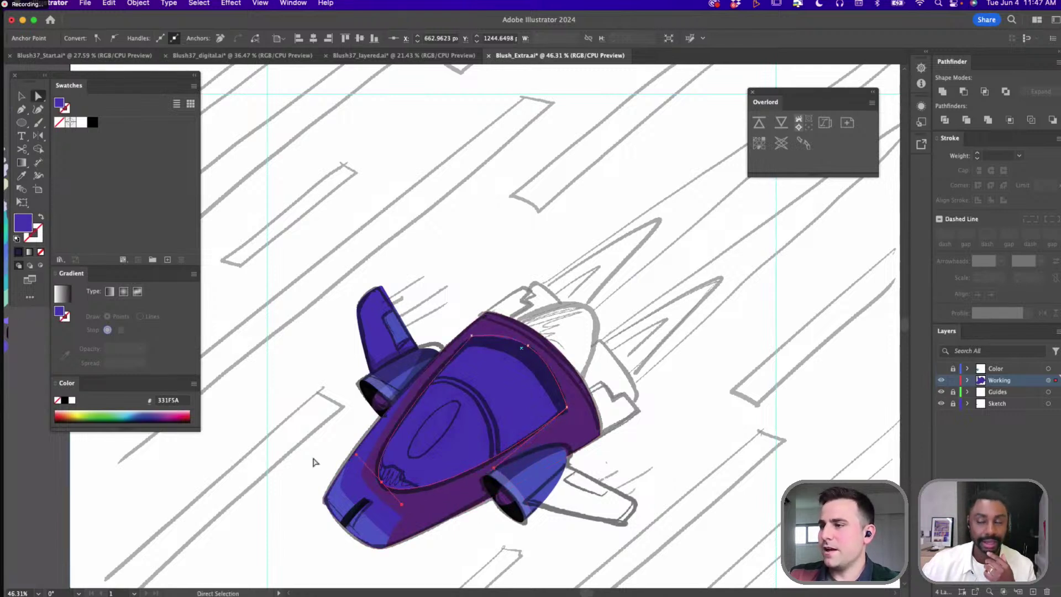
Fill the cockpit canopy with the medium blue sampled from the canopy in the coloured sketch
{"action": "left_click_drag", "start_coordinate": [325, 400], "coordinate": [347, 376]}
{"action": "scroll", "coordinate": [347, 376], "scroll_direction": "down", "scroll_amount": 3}
{"action": "left_click_drag", "start_coordinate": [261, 356], "coordinate": [499, 384]}
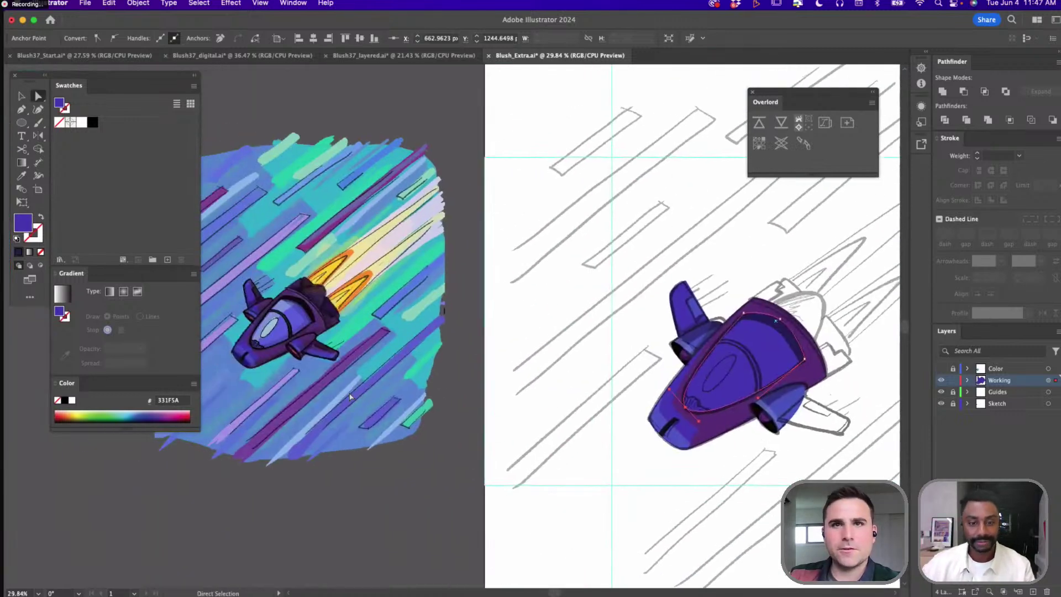
{"action": "key", "text": "i"}
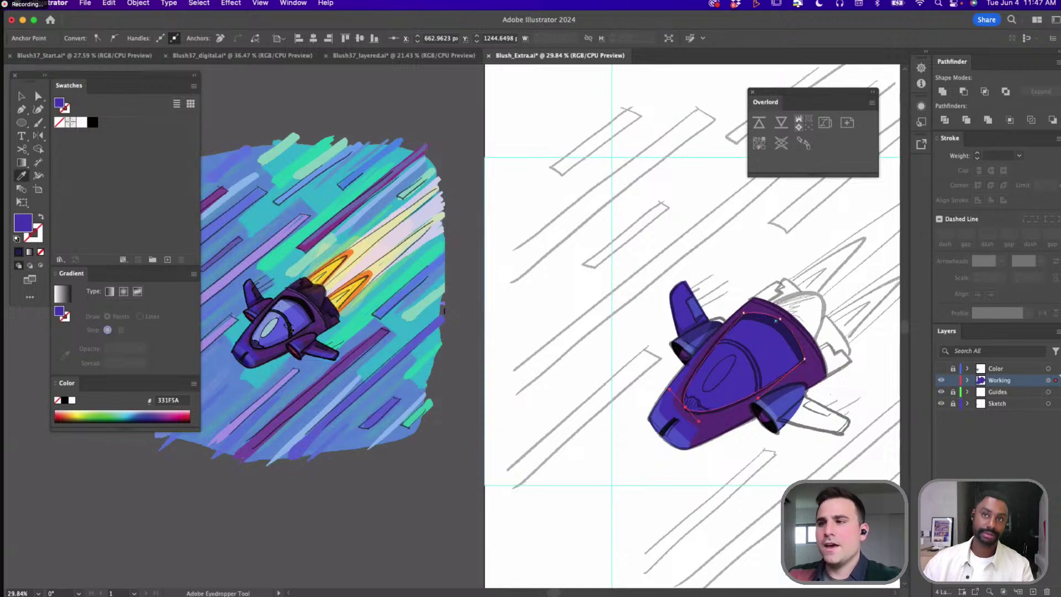
{"action": "left_click", "coordinate": [289, 329]}
{"action": "left_click", "coordinate": [282, 328]}
Draw a closed highlight shape with the Pen tool over the canopy's upper-left side, extending it well past the canopy's edge
{"action": "scroll", "coordinate": [481, 348], "scroll_direction": "right", "scroll_amount": 4}
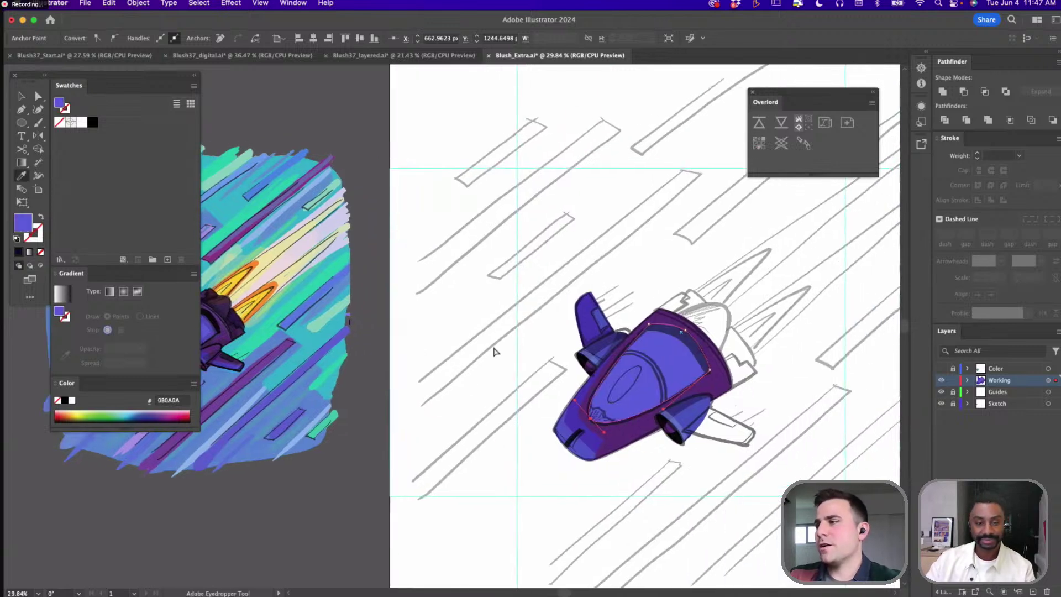
{"action": "key", "text": "p"}
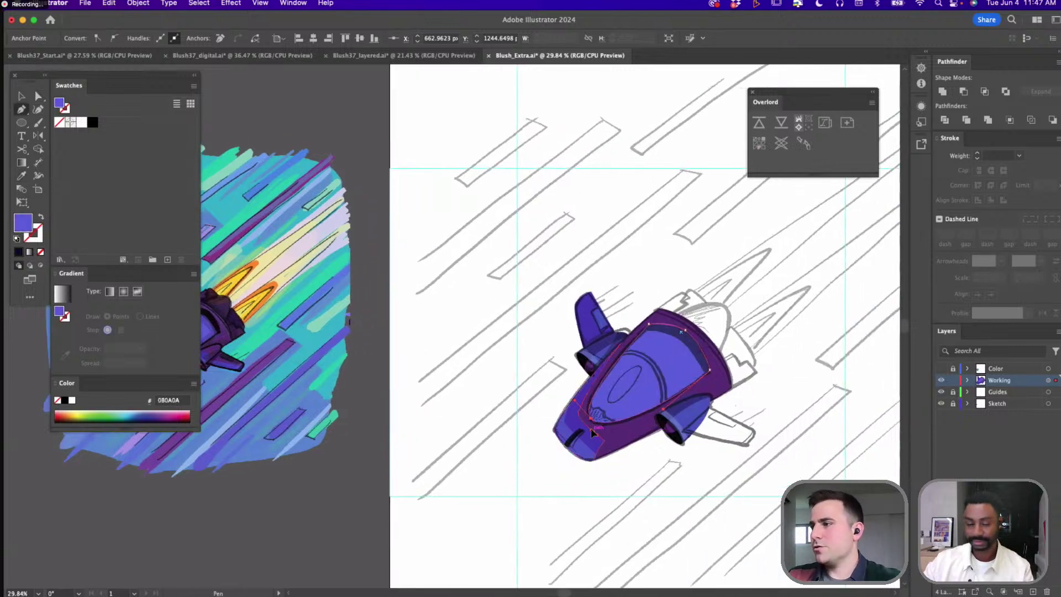
{"action": "left_click_drag", "start_coordinate": [625, 348], "coordinate": [646, 346]}
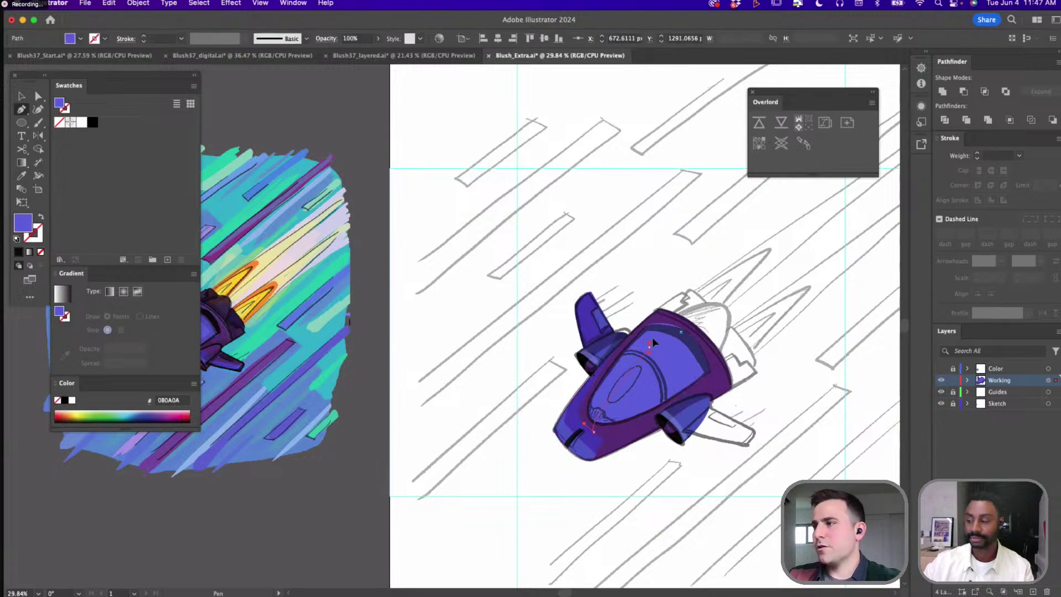
{"action": "left_click", "coordinate": [681, 321]}
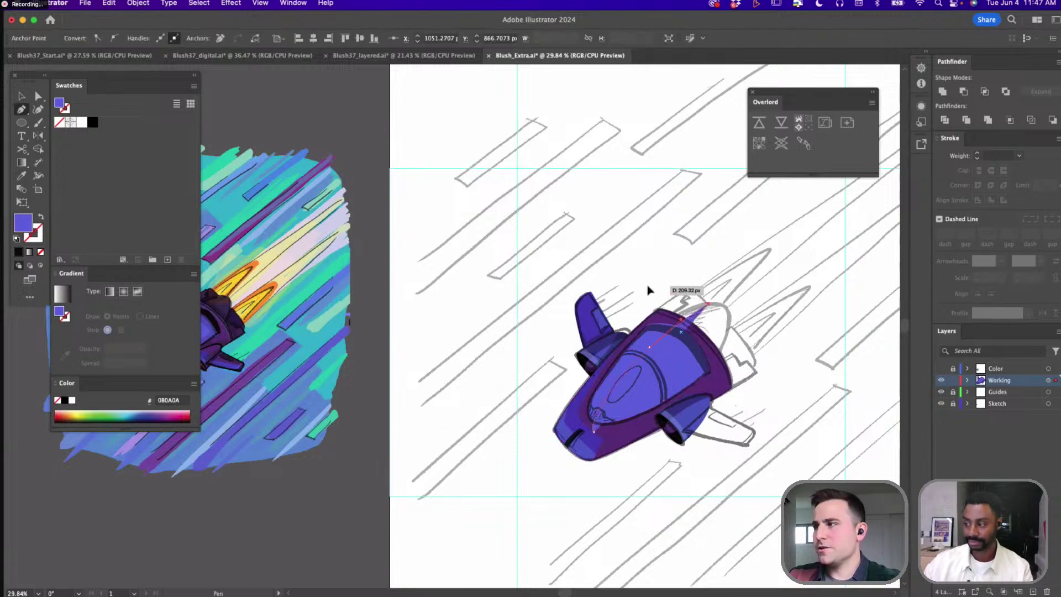
{"action": "left_click", "coordinate": [649, 287]}
{"action": "left_click_drag", "start_coordinate": [531, 384], "coordinate": [585, 454]}
{"action": "left_click", "coordinate": [594, 432]}
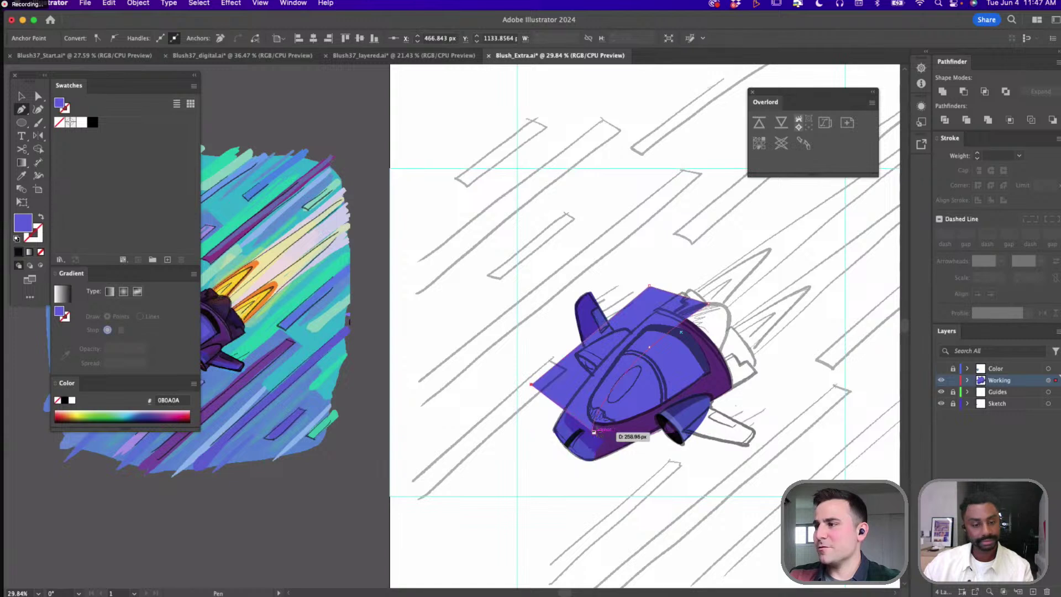
Trim the highlight shape to the cockpit canopy's outline with Intersect
{"action": "key", "text": "a"}
{"action": "key", "text": "v"}
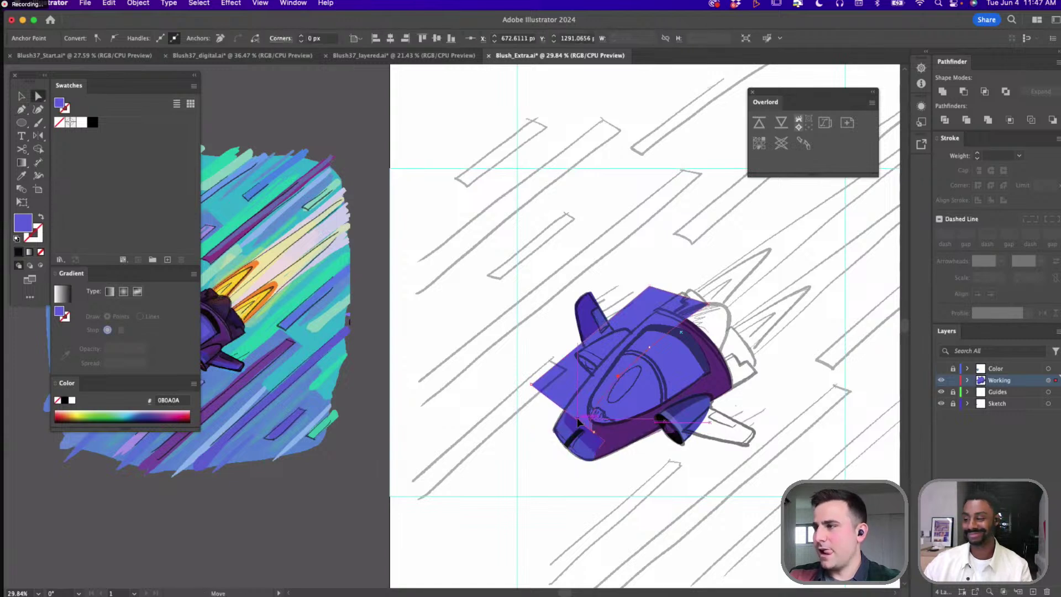
{"action": "left_click", "coordinate": [612, 405]}
{"action": "key", "text": "super+a"}
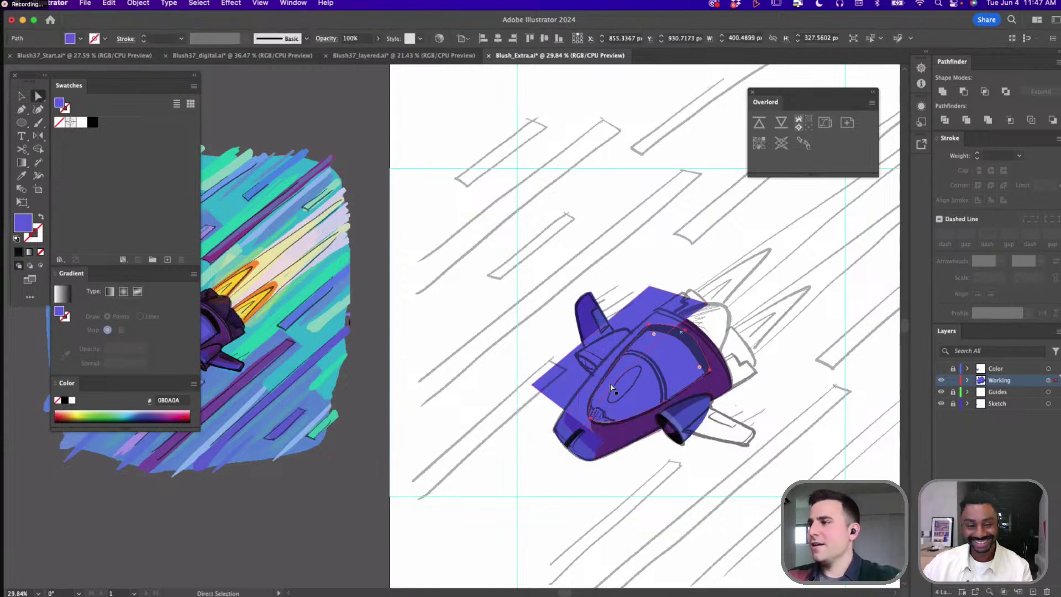
{"action": "left_click", "coordinate": [985, 92]}
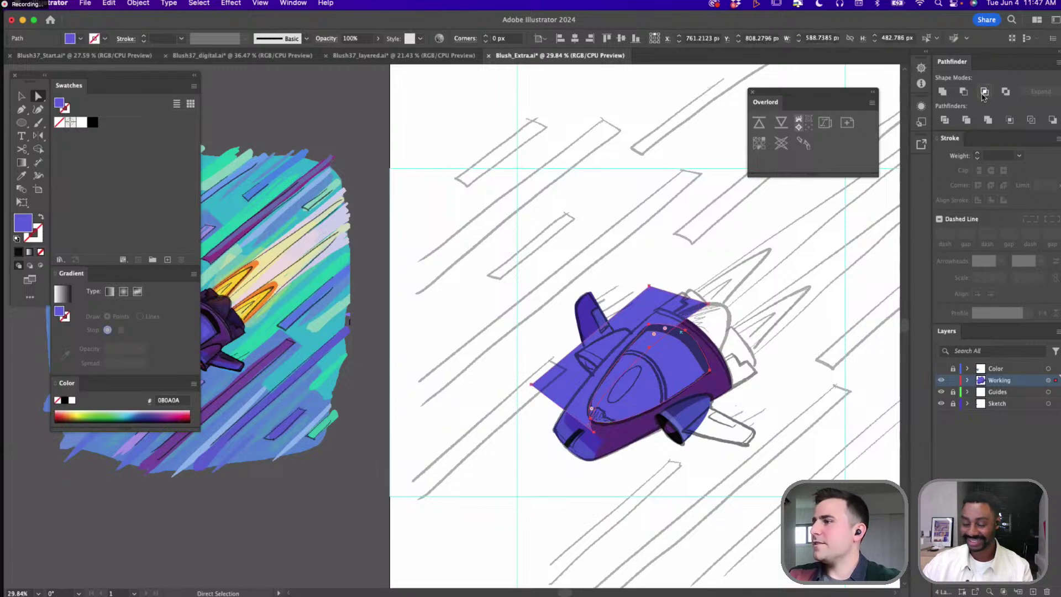
Fill the canopy highlight with the light blue #879EDF sampled from the coloured sketch
{"action": "scroll", "coordinate": [516, 356], "scroll_direction": "left", "scroll_amount": 5}
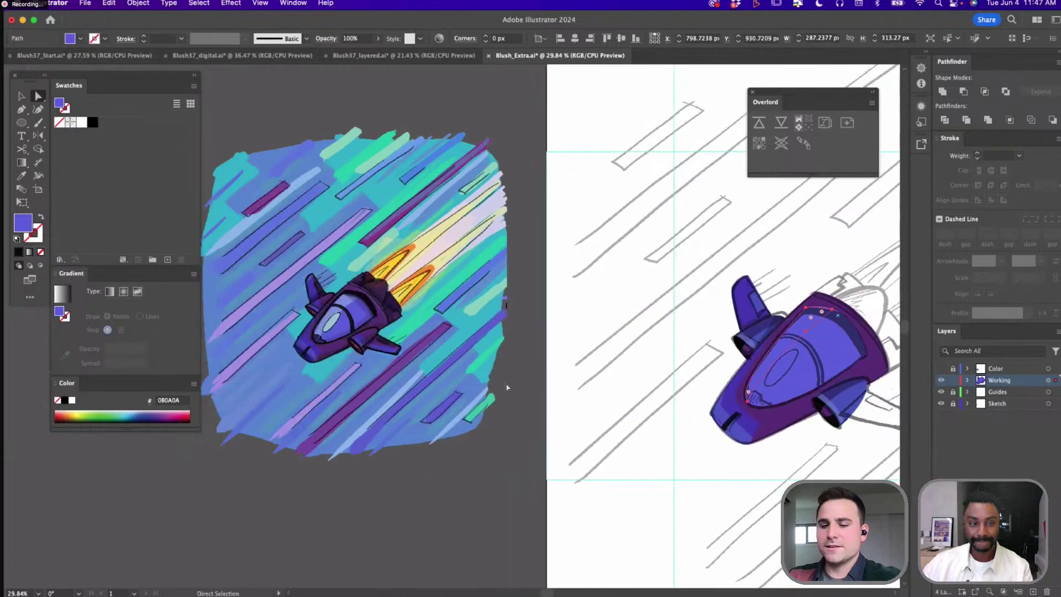
{"action": "key", "text": "i"}
{"action": "left_click", "coordinate": [340, 301]}
{"action": "left_click_drag", "start_coordinate": [554, 298], "coordinate": [463, 300]}
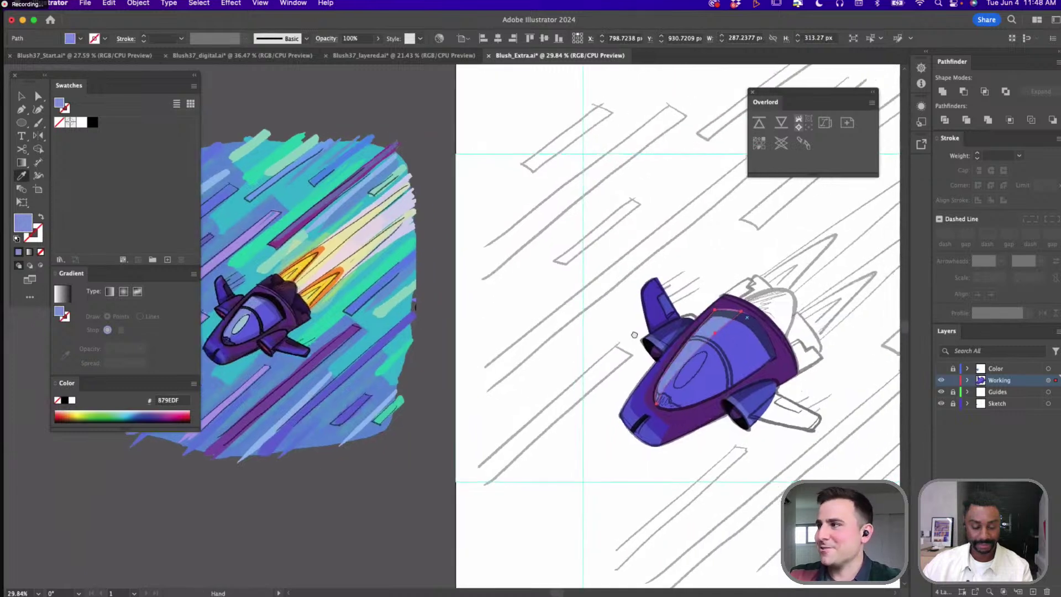
Draw the dark curved band at the canopy's rear with the Pen tool, extending it past the canopy's back edge
{"action": "scroll", "coordinate": [605, 331], "scroll_direction": "right", "scroll_amount": 3}
{"action": "key", "text": "p"}
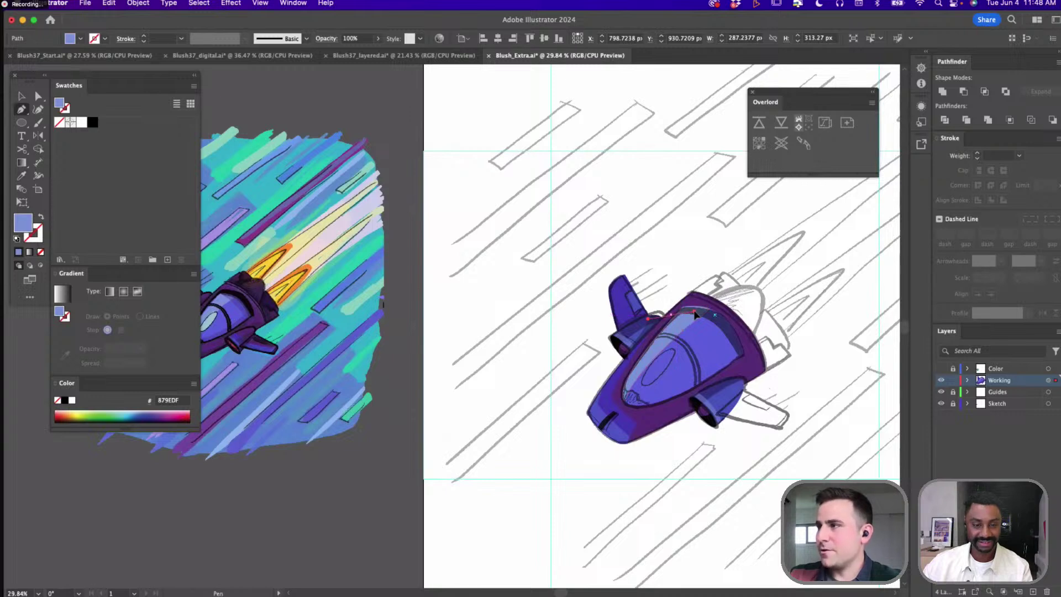
{"action": "left_click", "coordinate": [740, 348]}
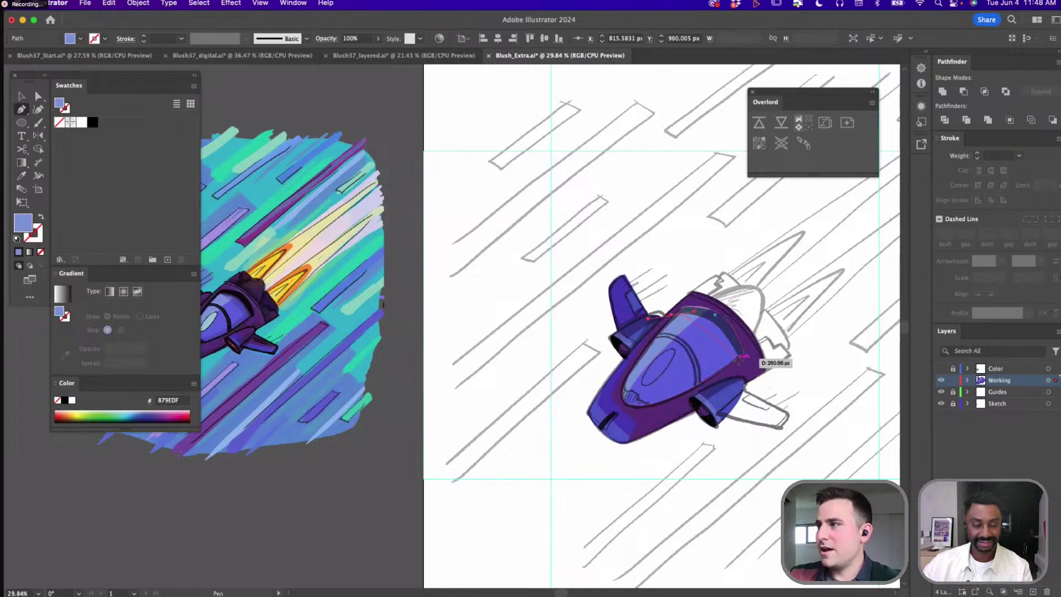
{"action": "left_click", "coordinate": [745, 378]}
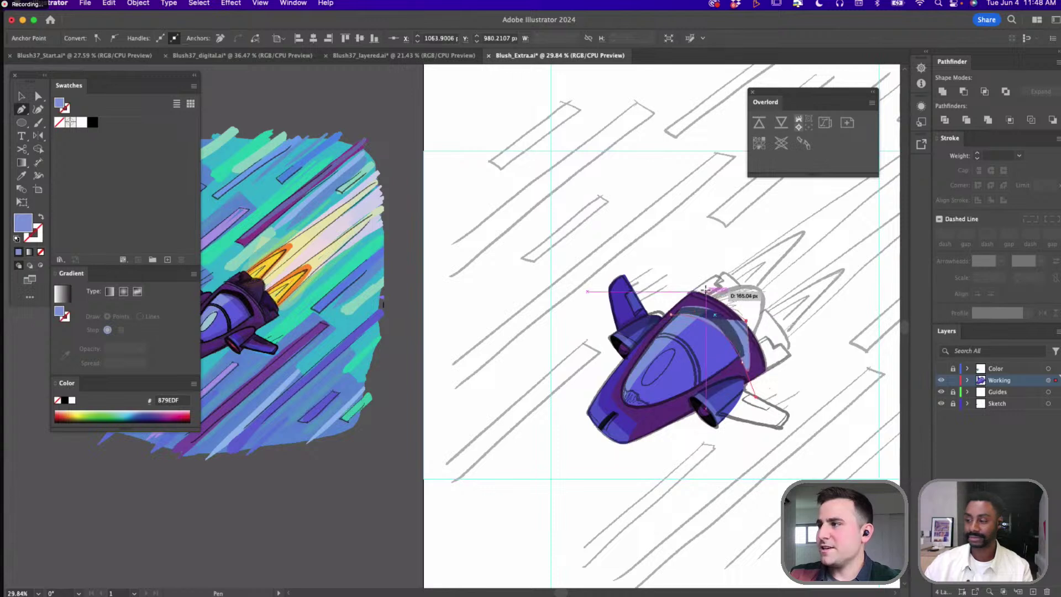
{"action": "left_click_drag", "start_coordinate": [719, 298], "coordinate": [670, 317]}
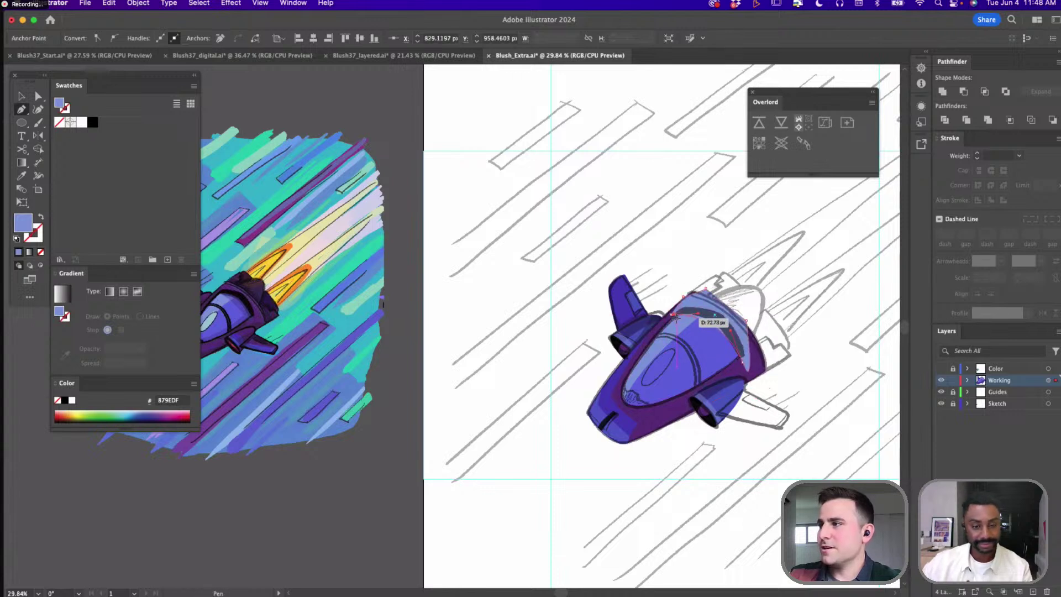
{"action": "left_click", "coordinate": [670, 316]}
Trim the rear band to the cockpit canopy's outline with Intersect
{"action": "key", "text": "a"}
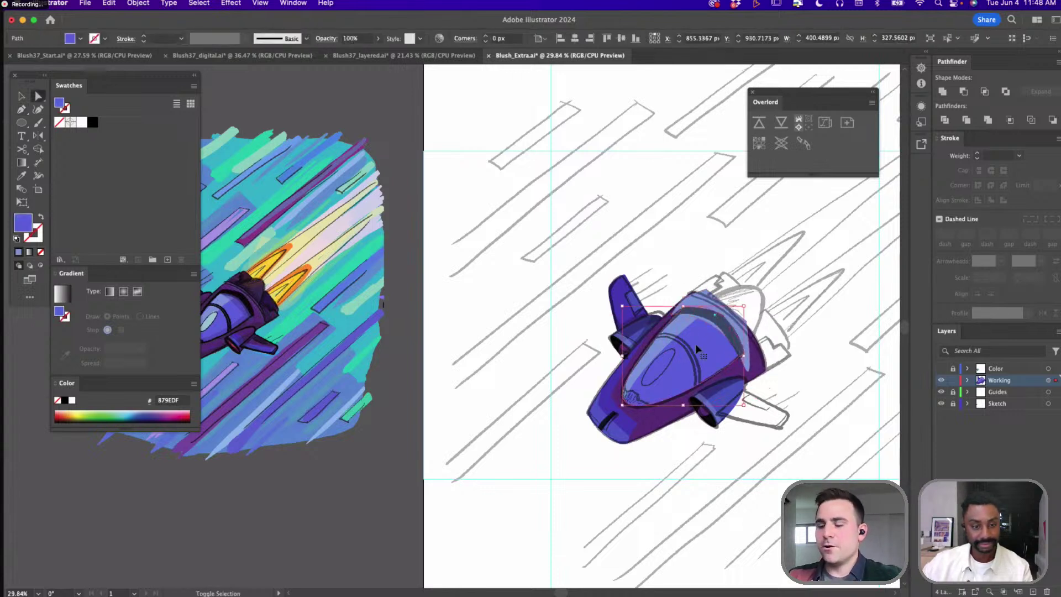
{"action": "left_click", "coordinate": [735, 317]}
{"action": "left_click", "coordinate": [735, 316]}
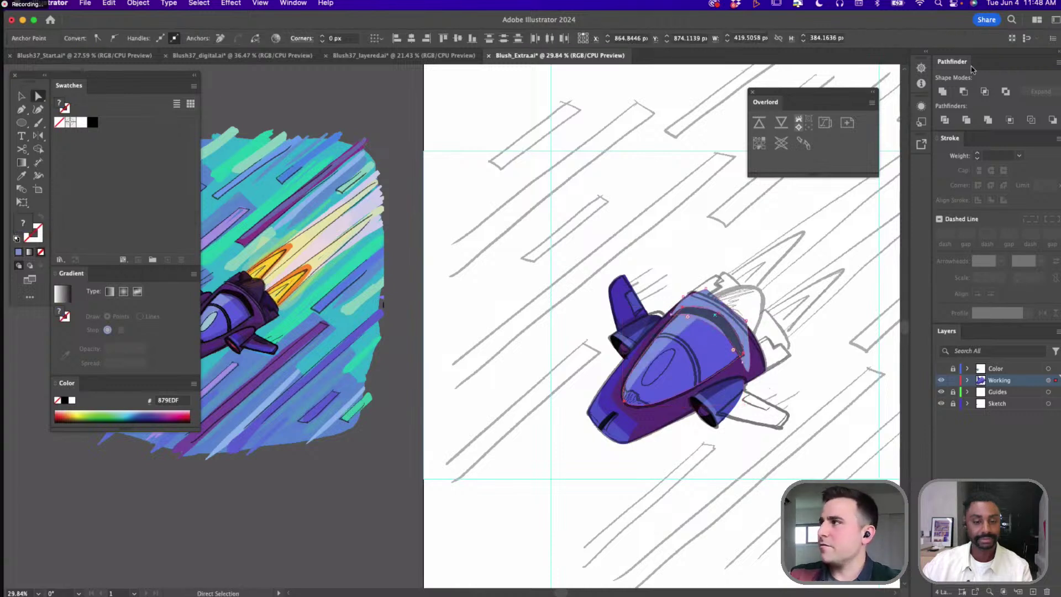
{"action": "left_click", "coordinate": [985, 90]}
Fill the canopy's rear band with the near-black sampled from the coloured sketch
{"action": "left_click_drag", "start_coordinate": [433, 310], "coordinate": [545, 279]}
{"action": "key", "text": "i"}
{"action": "left_click", "coordinate": [350, 268]}
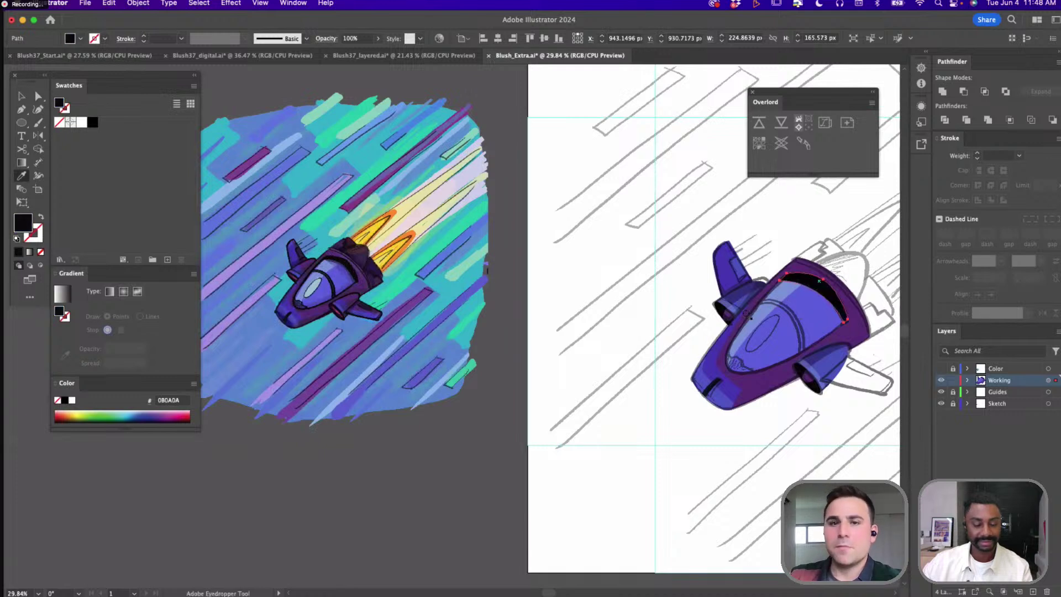
Draw a closed shading shape with the Pen tool around the canopy's lower and rear sides, curving inside the glass and extending beyond the hull
{"action": "left_click_drag", "start_coordinate": [749, 317], "coordinate": [588, 322]}
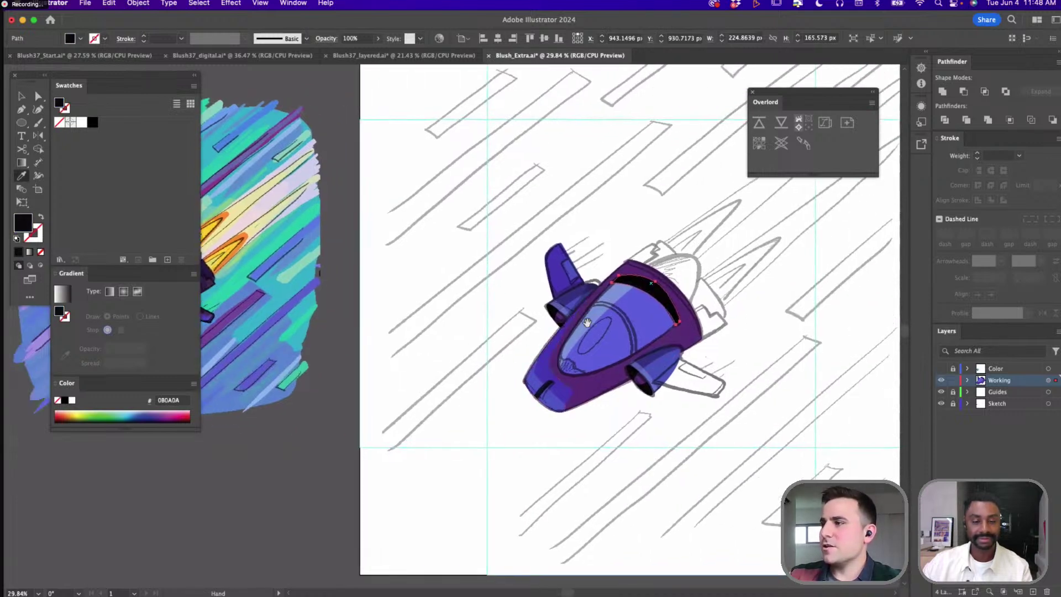
{"action": "key", "text": "p"}
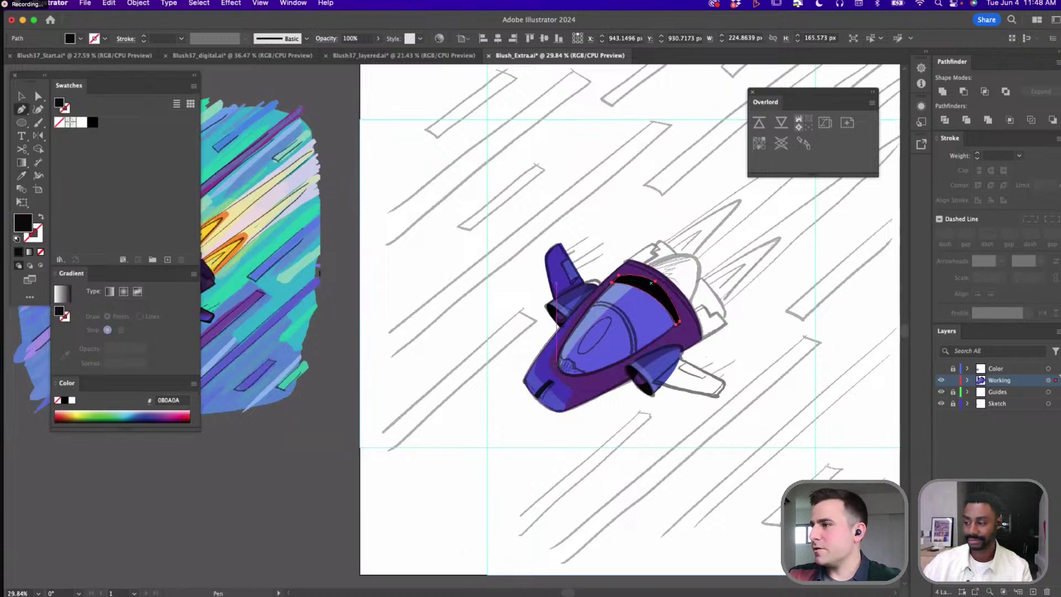
{"action": "left_click", "coordinate": [568, 377]}
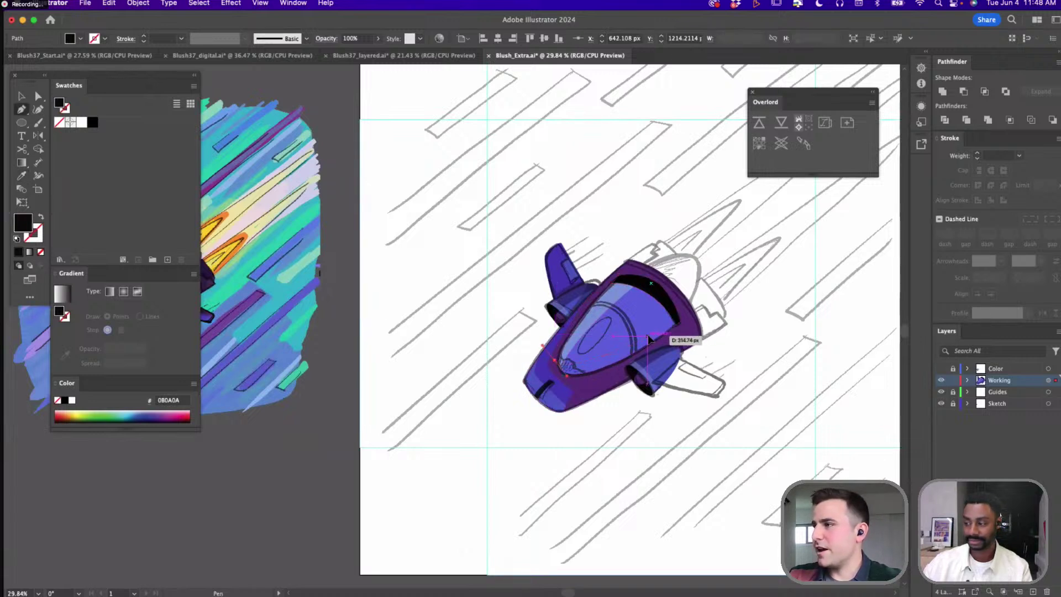
{"action": "left_click", "coordinate": [676, 319]}
{"action": "left_click", "coordinate": [634, 282]}
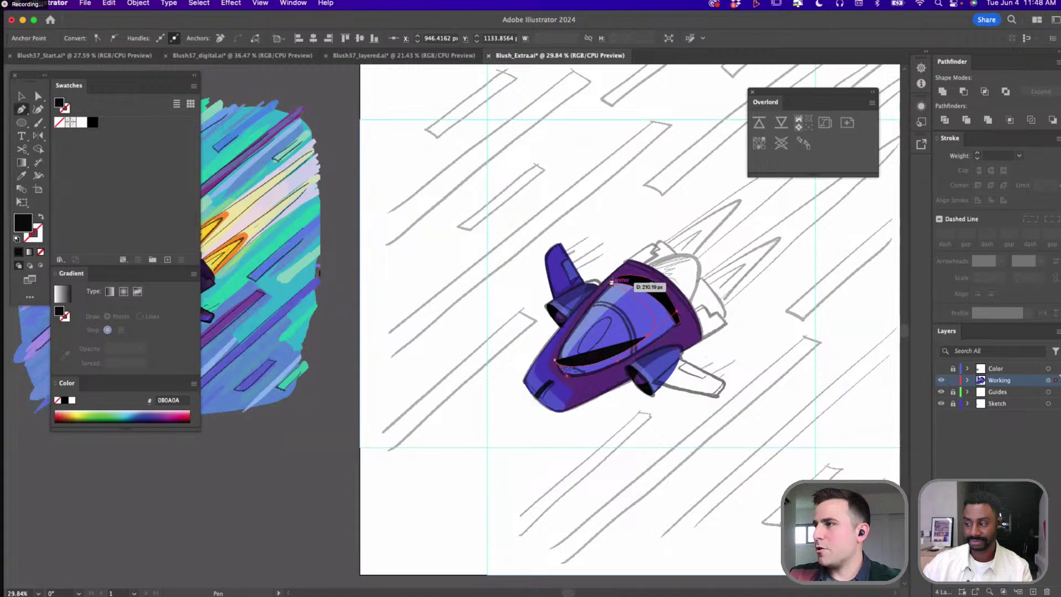
{"action": "left_click_drag", "start_coordinate": [591, 283], "coordinate": [579, 283]}
{"action": "left_click", "coordinate": [627, 257]}
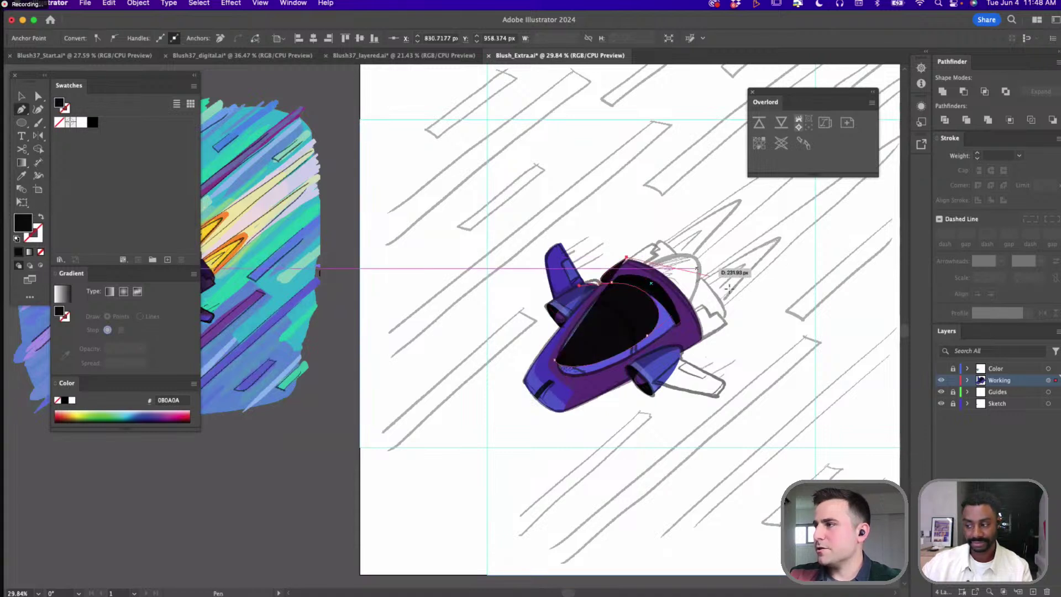
{"action": "left_click", "coordinate": [730, 290]}
{"action": "left_click", "coordinate": [720, 352]}
{"action": "left_click", "coordinate": [561, 412]}
{"action": "left_click", "coordinate": [556, 362]}
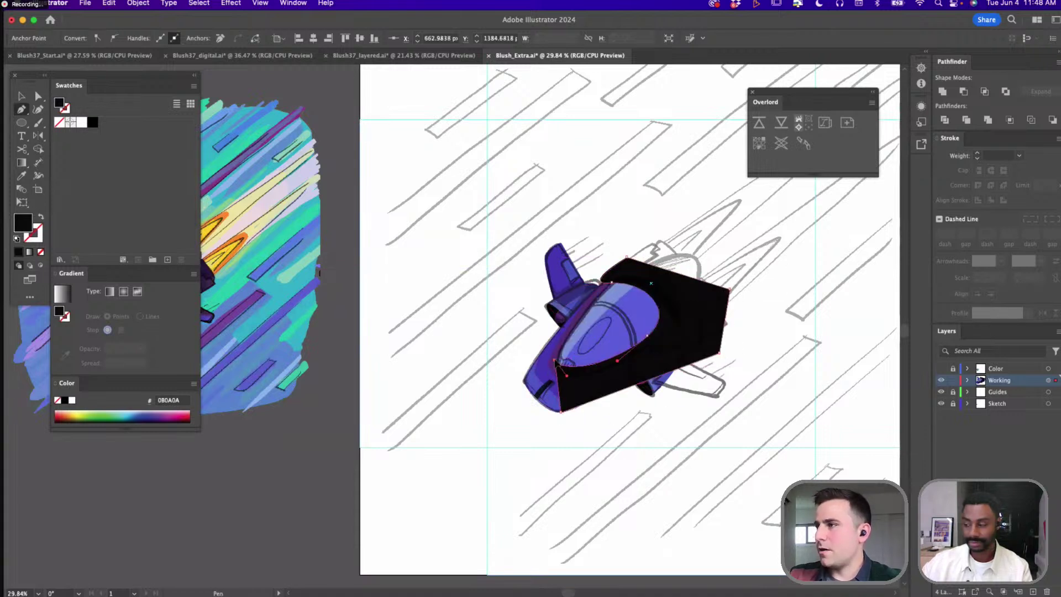
Trim the shading shape to the cockpit canopy's outline with Intersect
{"action": "key", "text": "a"}
{"action": "left_click", "coordinate": [599, 335]}
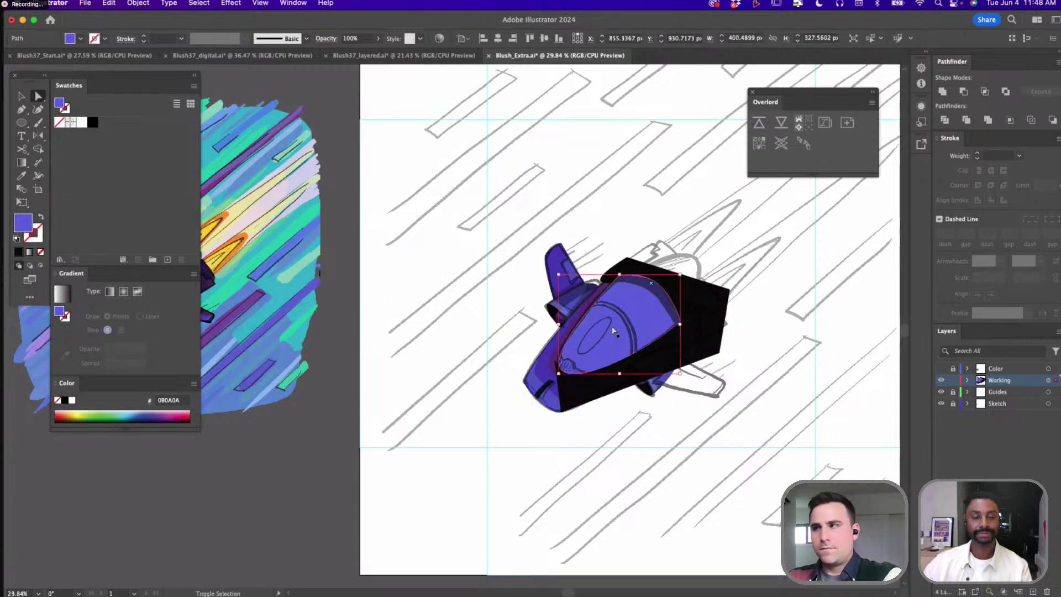
{"action": "left_click", "coordinate": [685, 302], "text": "shift"}
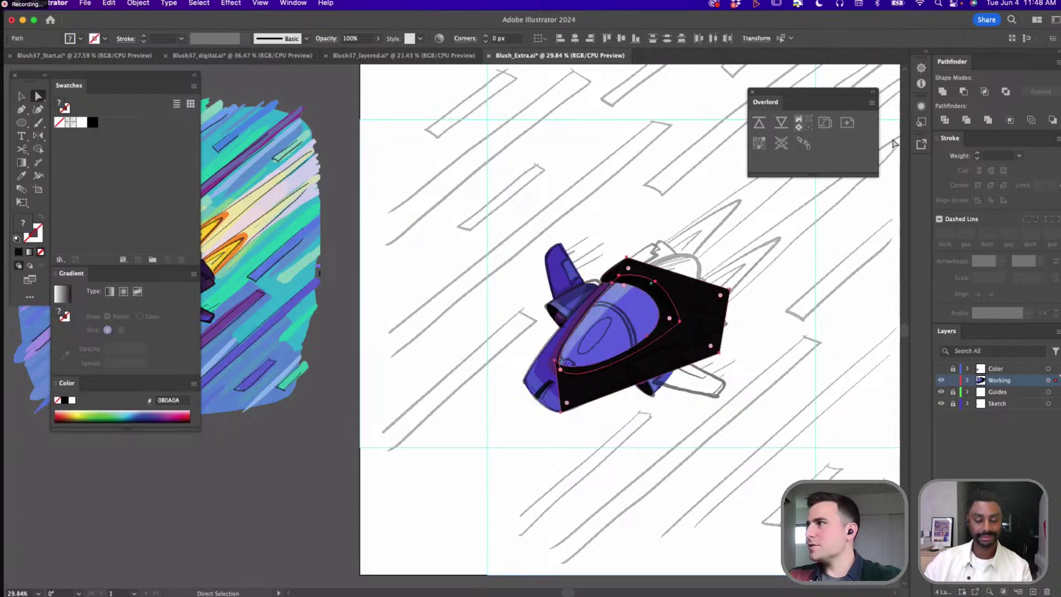
{"action": "left_click", "coordinate": [986, 91]}
Fill the canopy's edge shading with the darker blue sampled from the coloured sketch
{"action": "scroll", "coordinate": [389, 236], "scroll_direction": "left", "scroll_amount": 5}
{"action": "scroll", "coordinate": [388, 236], "scroll_direction": "down", "scroll_amount": 3}
{"action": "key", "text": "i"}
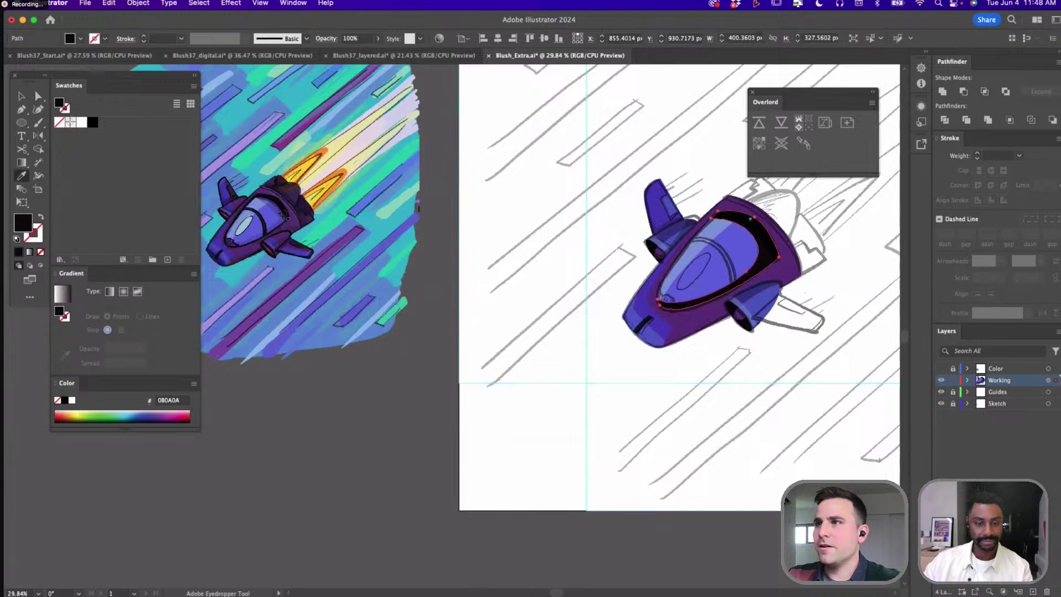
{"action": "left_click", "coordinate": [278, 212]}
{"action": "scroll", "coordinate": [528, 235], "scroll_direction": "right", "scroll_amount": 5}
{"action": "scroll", "coordinate": [528, 235], "scroll_direction": "up", "scroll_amount": 1}
Draw a closed curved band with the Pen tool along the canopy's sketched crossing frame line, extending past the canopy on both sides
{"action": "key", "text": "a"}
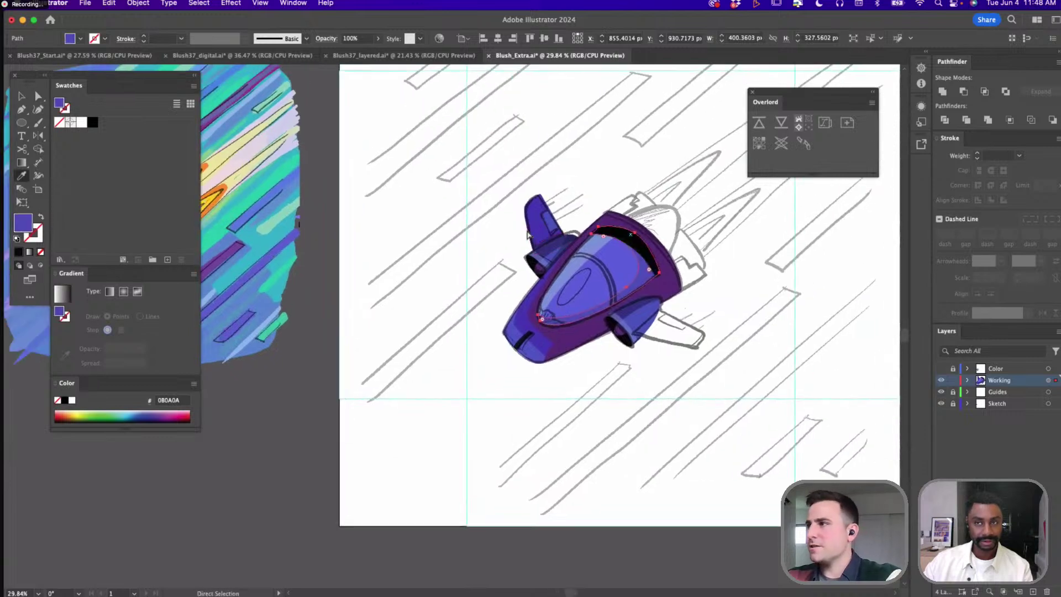
{"action": "scroll", "coordinate": [678, 376], "scroll_direction": "up", "scroll_amount": 2}
{"action": "key", "text": "p"}
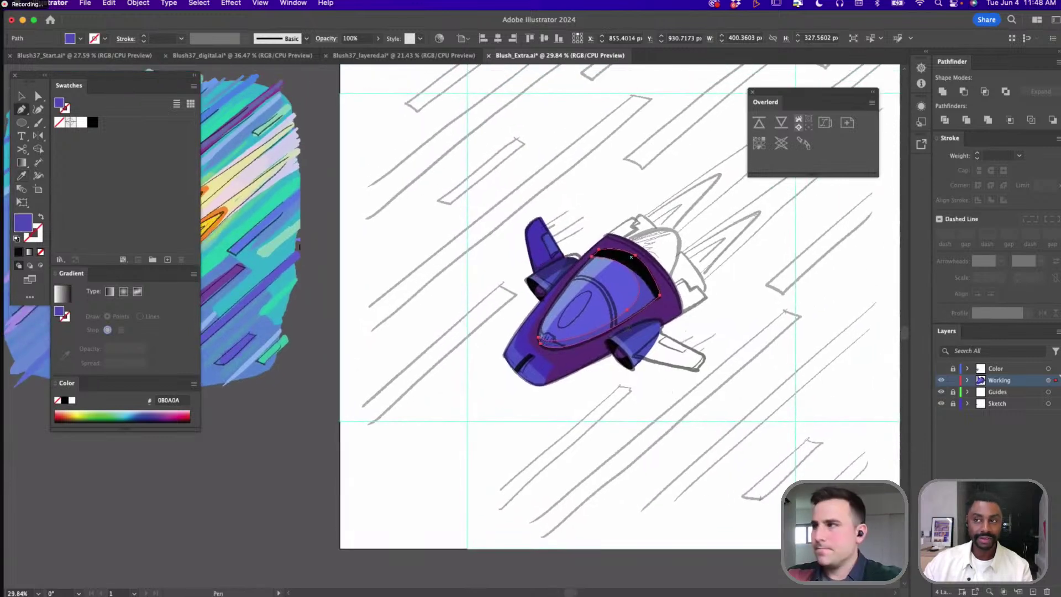
{"action": "left_click_drag", "start_coordinate": [613, 329], "coordinate": [613, 303]}
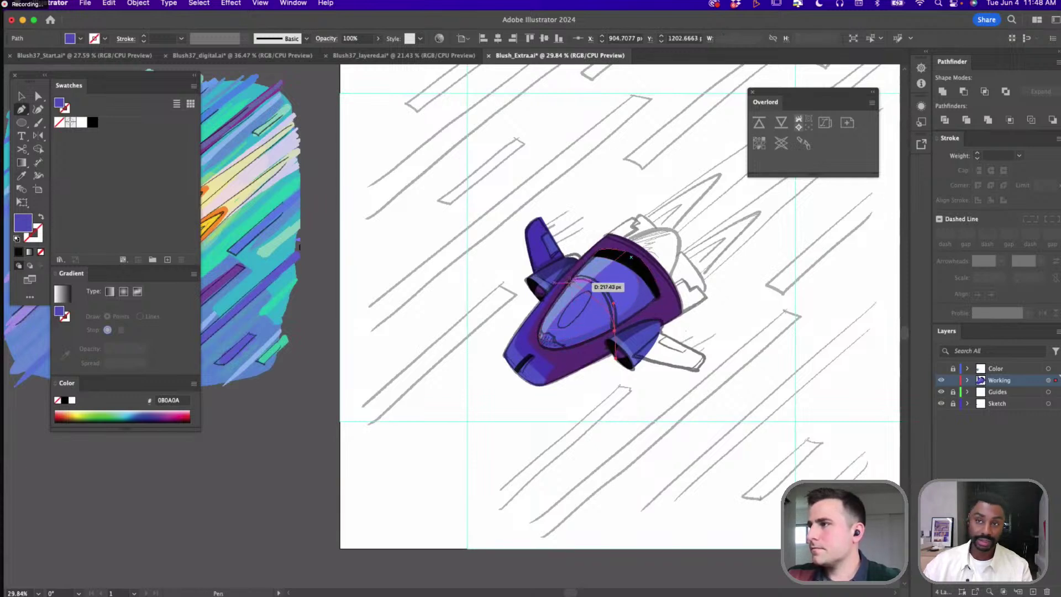
{"action": "left_click_drag", "start_coordinate": [570, 281], "coordinate": [551, 272]}
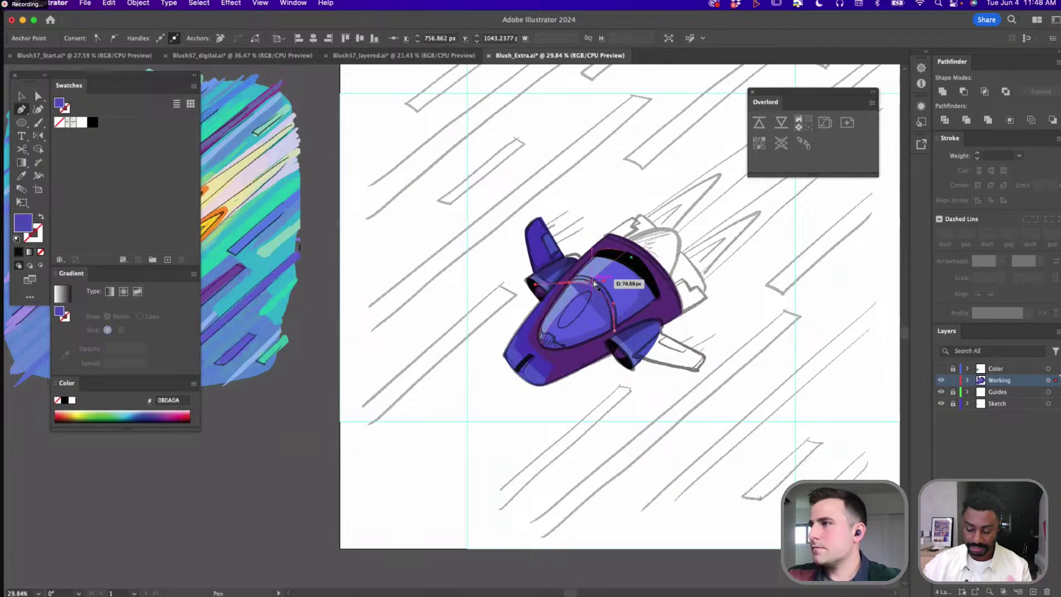
{"action": "key", "text": "a"}
{"action": "key", "text": "p"}
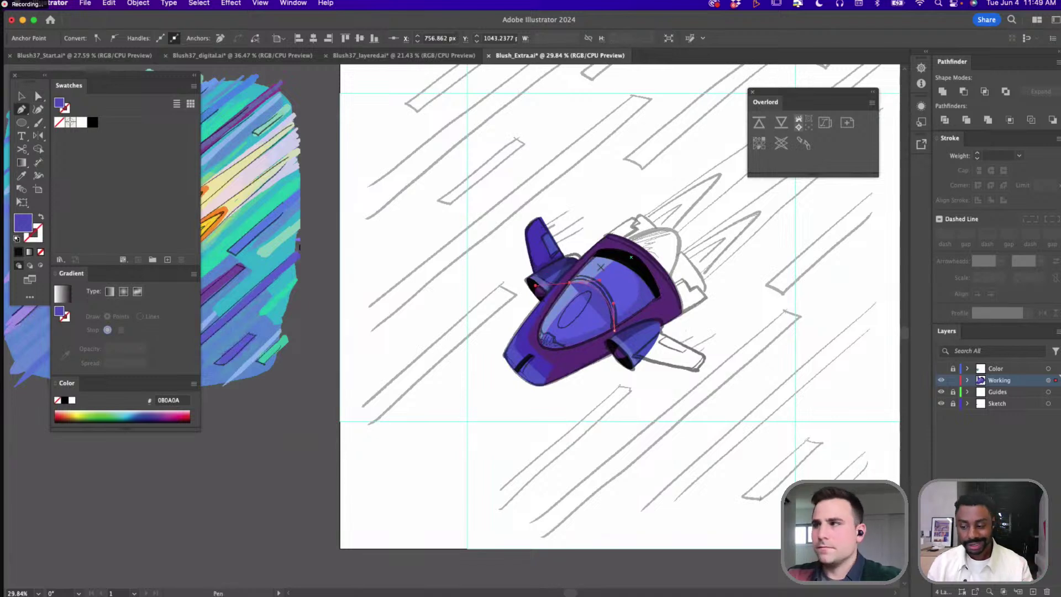
{"action": "left_click", "coordinate": [570, 282]}
{"action": "left_click", "coordinate": [564, 277]}
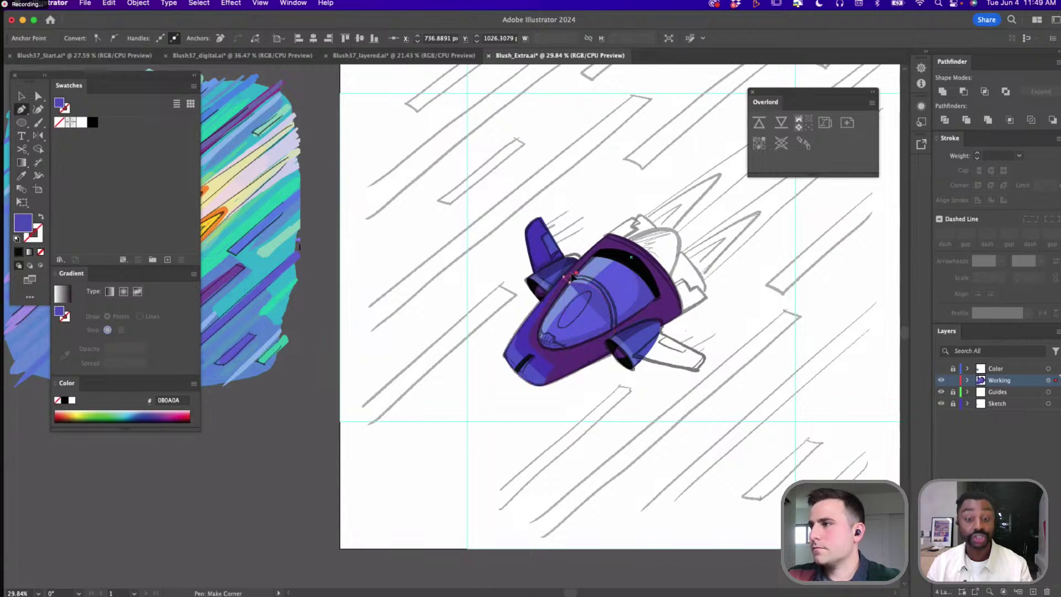
{"action": "left_click_drag", "start_coordinate": [623, 327], "coordinate": [627, 366]}
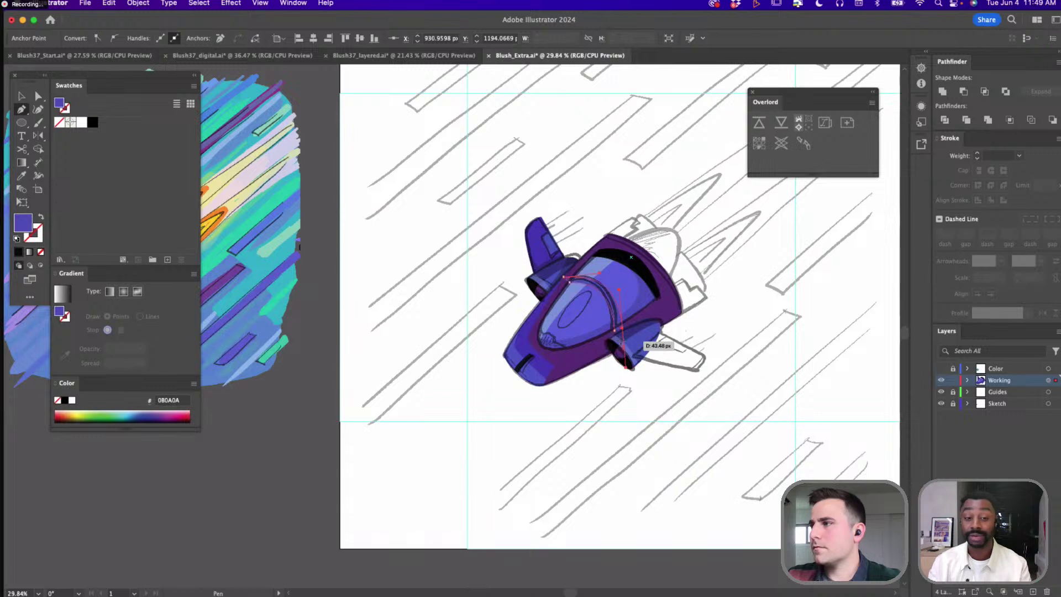
Trim the curved crossing band to the cockpit canopy's outline with Intersect
{"action": "key", "text": "a"}
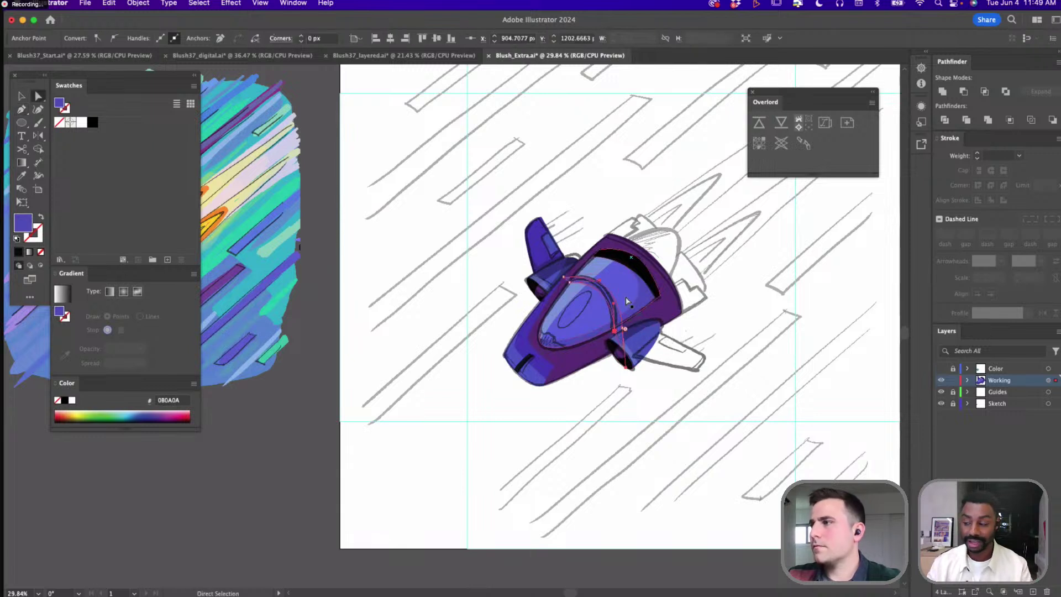
{"action": "left_click", "coordinate": [625, 296]}
{"action": "left_click", "coordinate": [615, 303]}
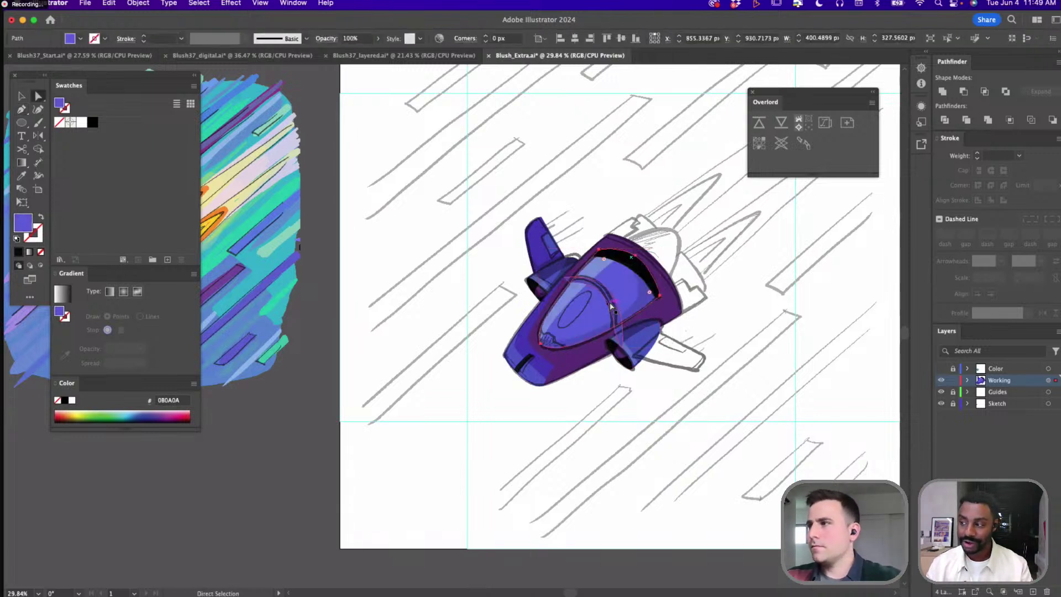
{"action": "left_click", "coordinate": [610, 304], "text": "shift"}
{"action": "left_click", "coordinate": [985, 91]}
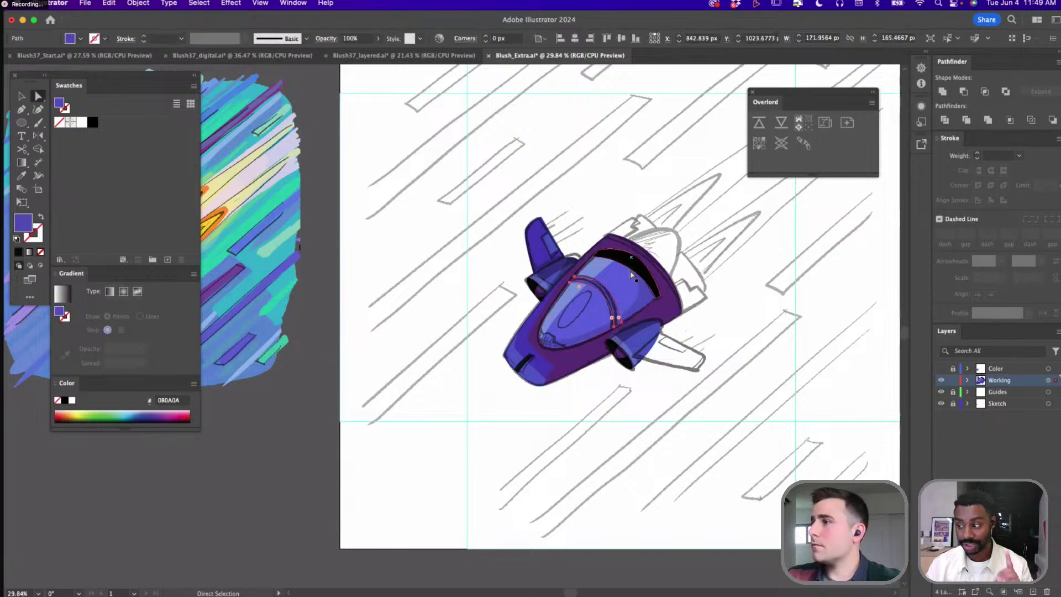
Fill the canopy's crossing band with the dark navy 343267 sampled from the coloured sketch
{"action": "left_click_drag", "start_coordinate": [198, 270], "coordinate": [453, 236]}
{"action": "key", "text": "i"}
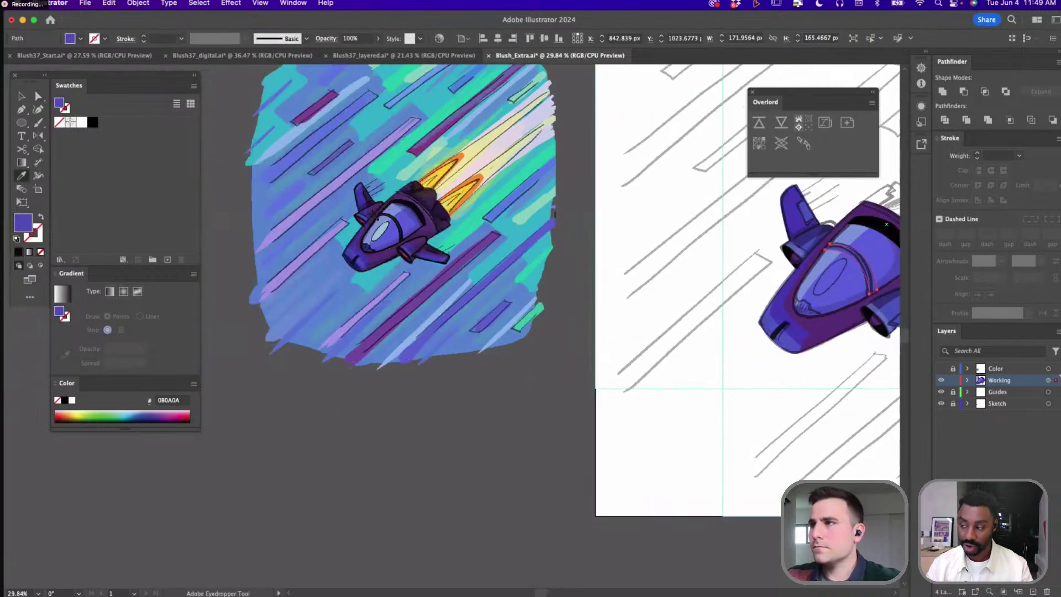
{"action": "left_click", "coordinate": [402, 224]}
Draw an upright ellipse about 71 px wide and 183 px high beside the ship and fill it with the sketch's pale blue canopy highlight colour
{"action": "scroll", "coordinate": [564, 268], "scroll_direction": "right", "scroll_amount": 3}
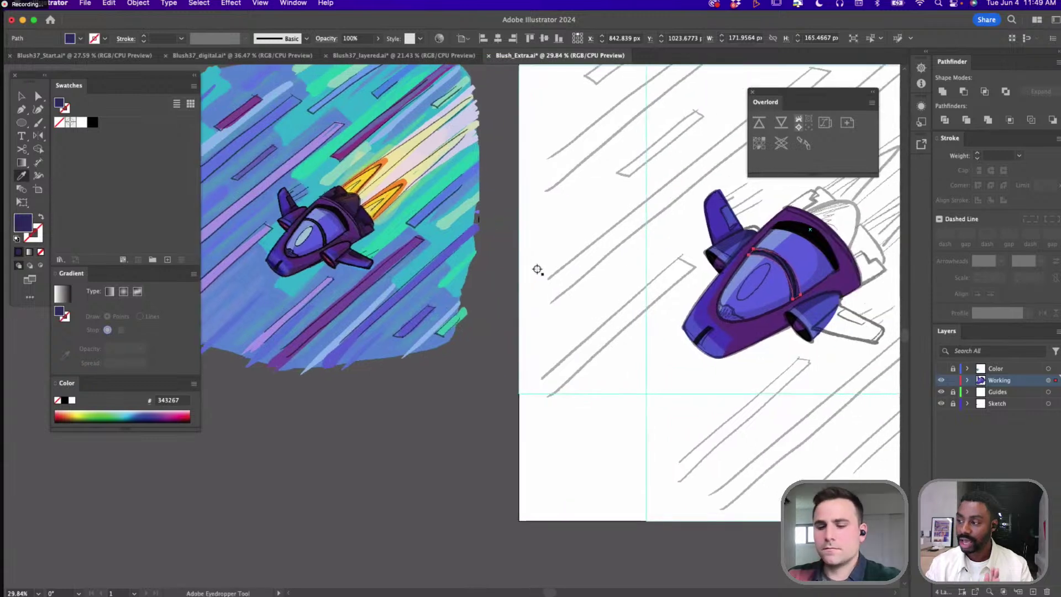
{"action": "key", "text": "l"}
{"action": "left_click_drag", "start_coordinate": [667, 261], "coordinate": [690, 316]}
{"action": "key", "text": "i"}
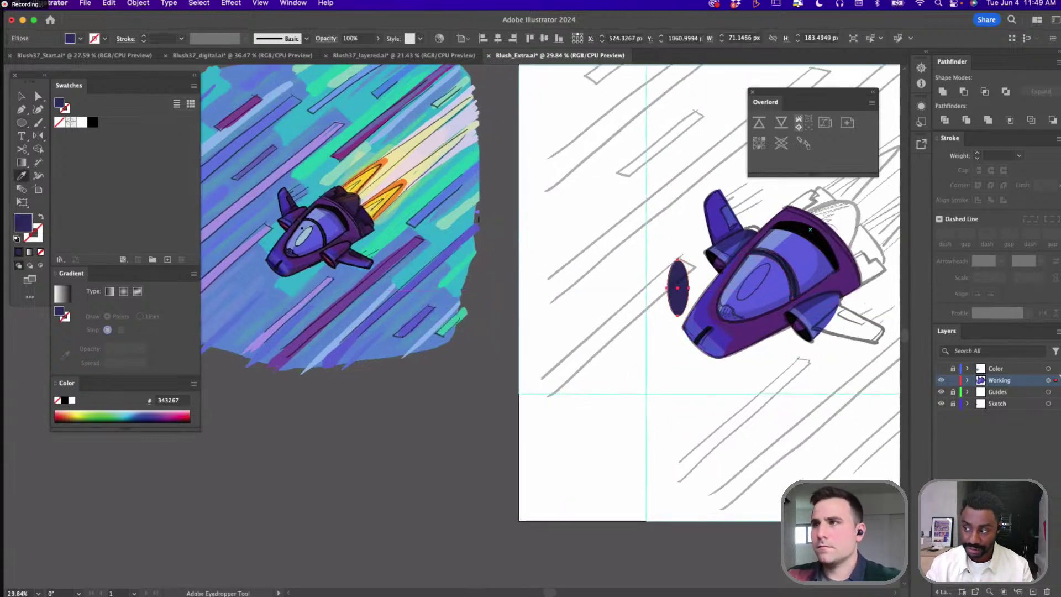
{"action": "left_click", "coordinate": [304, 237]}
Rotate, shrink and place the pale blue ellipse over the sketched oval highlight on the canopy's front glass
{"action": "key", "text": "v"}
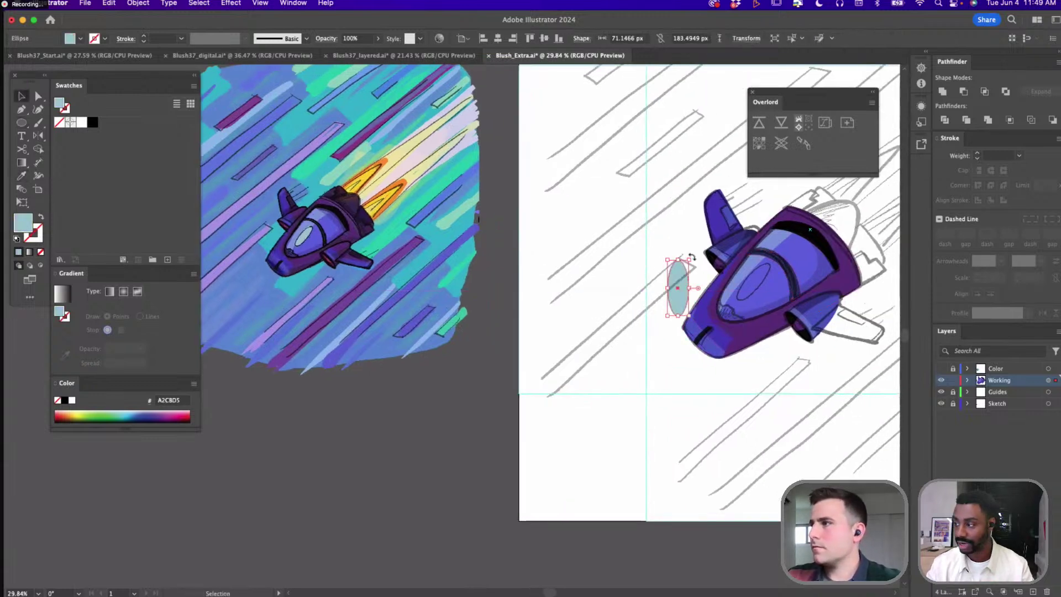
{"action": "left_click_drag", "start_coordinate": [691, 257], "coordinate": [771, 272]}
{"action": "scroll", "coordinate": [571, 253], "scroll_direction": "right", "scroll_amount": 5}
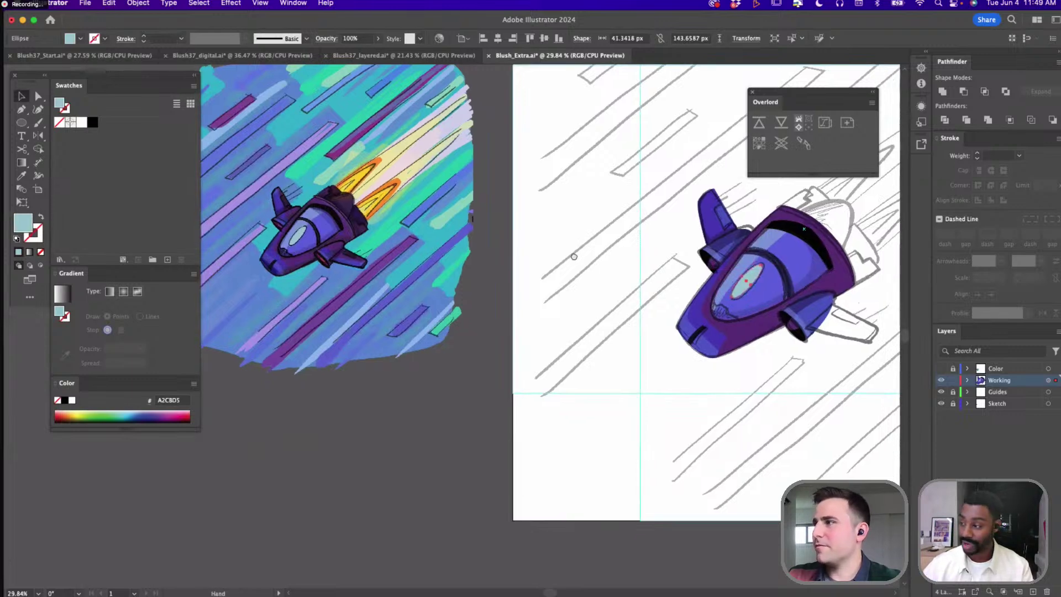
Draw a closed shape with the Pen tool around the scribbled area at the canopy's front tip, following its jagged upper edge and overlapping the hull
{"action": "key", "text": "p"}
{"action": "scroll", "coordinate": [713, 317], "scroll_direction": "up", "scroll_amount": 5}
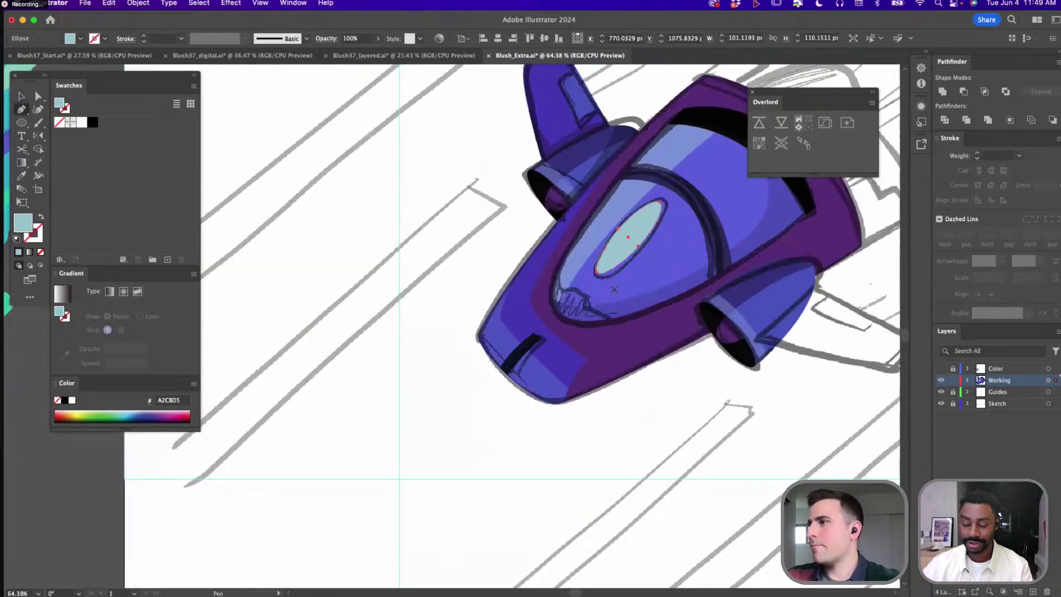
{"action": "left_click", "coordinate": [560, 254]}
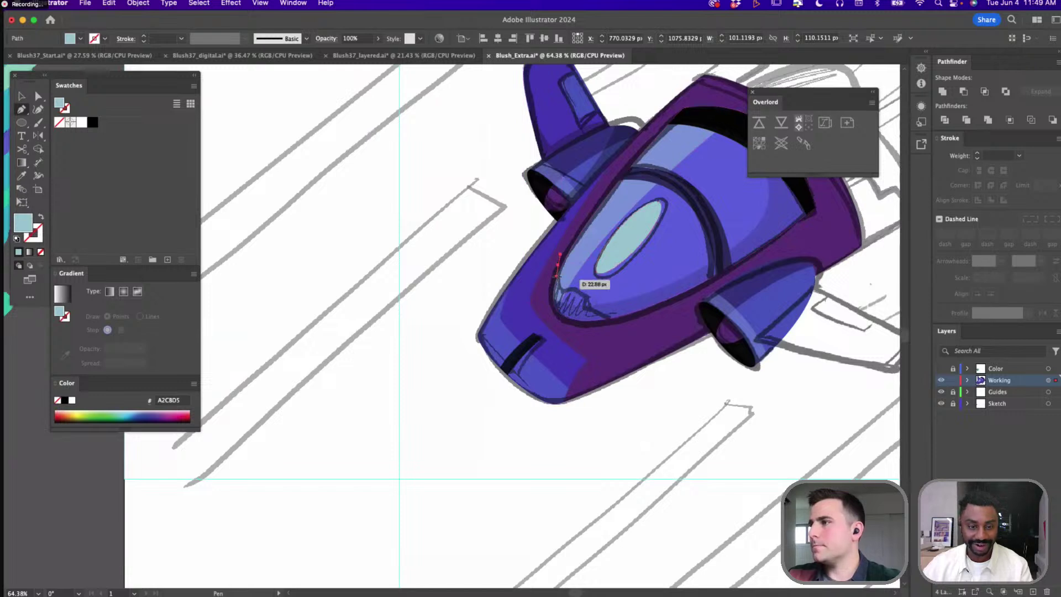
{"action": "left_click", "coordinate": [557, 276]}
{"action": "left_click", "coordinate": [565, 290]}
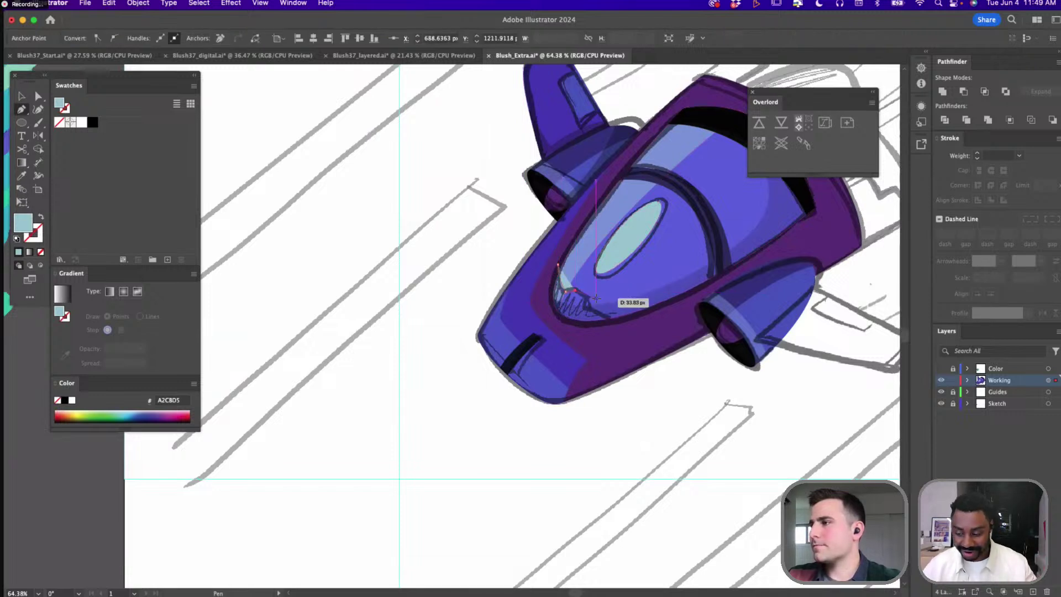
{"action": "left_click", "coordinate": [590, 310]}
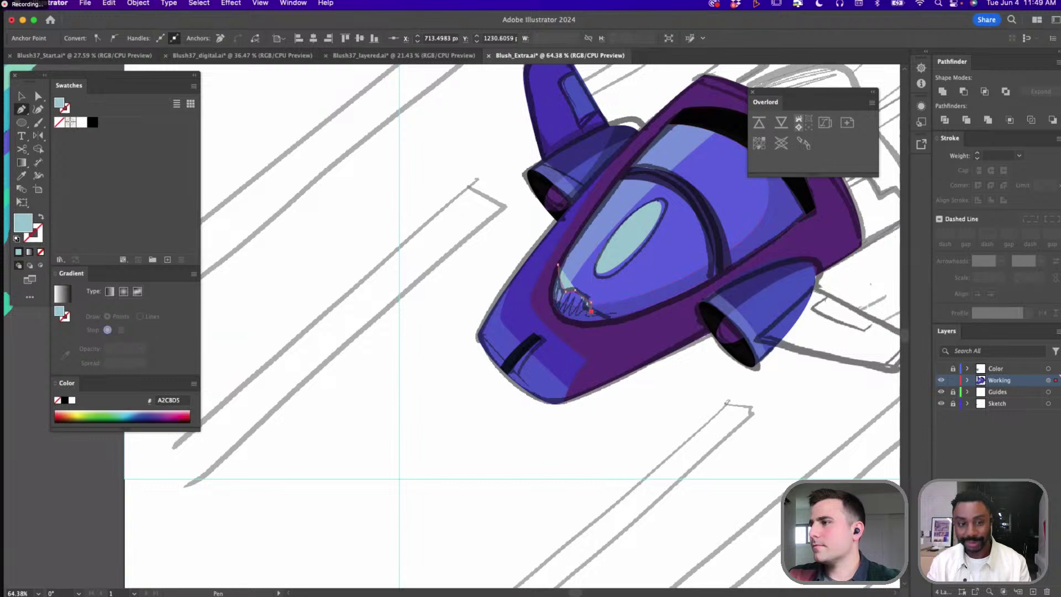
{"action": "left_click", "coordinate": [629, 323]}
{"action": "left_click", "coordinate": [562, 338]}
{"action": "left_click", "coordinate": [548, 319]}
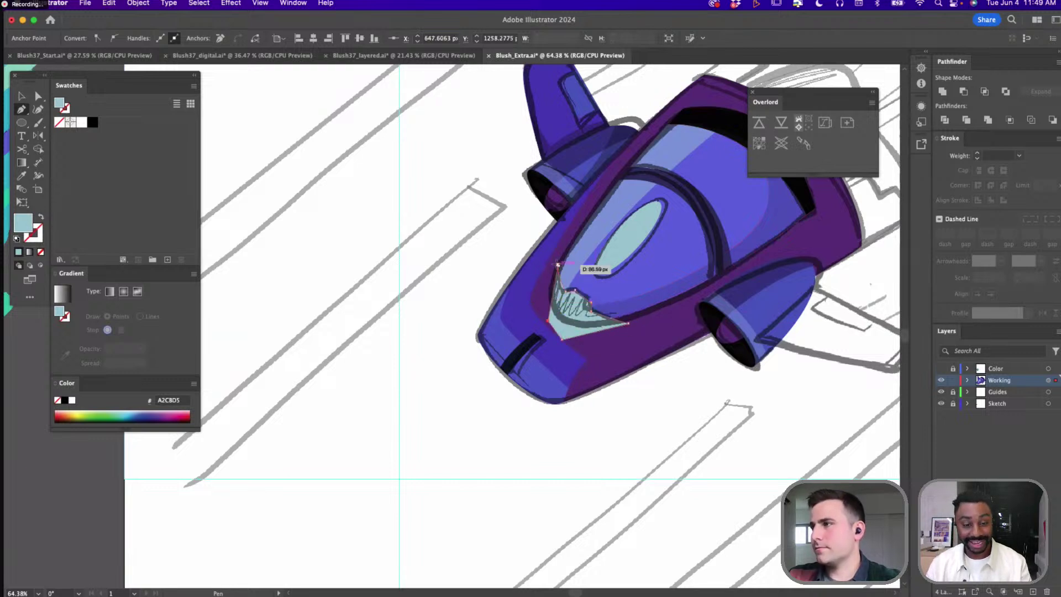
{"action": "left_click", "coordinate": [557, 267]}
{"action": "key", "text": "a"}
{"action": "left_click_drag", "start_coordinate": [549, 319], "coordinate": [542, 316]}
Trim the front-tip shape to the cockpit canopy's outline with Intersect
{"action": "left_click", "coordinate": [613, 296]}
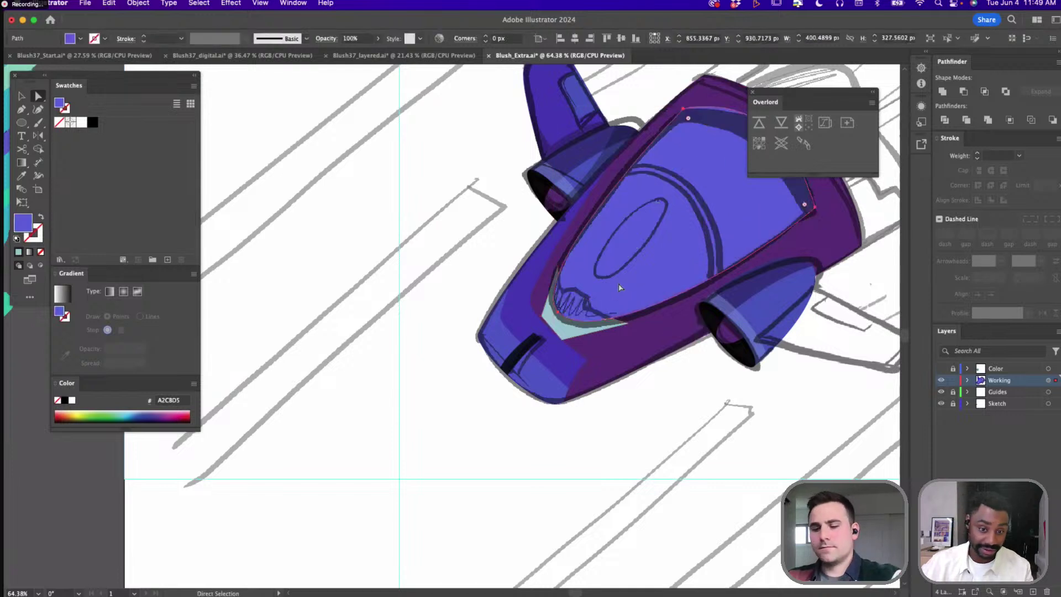
{"action": "left_click", "coordinate": [601, 312], "text": "shift"}
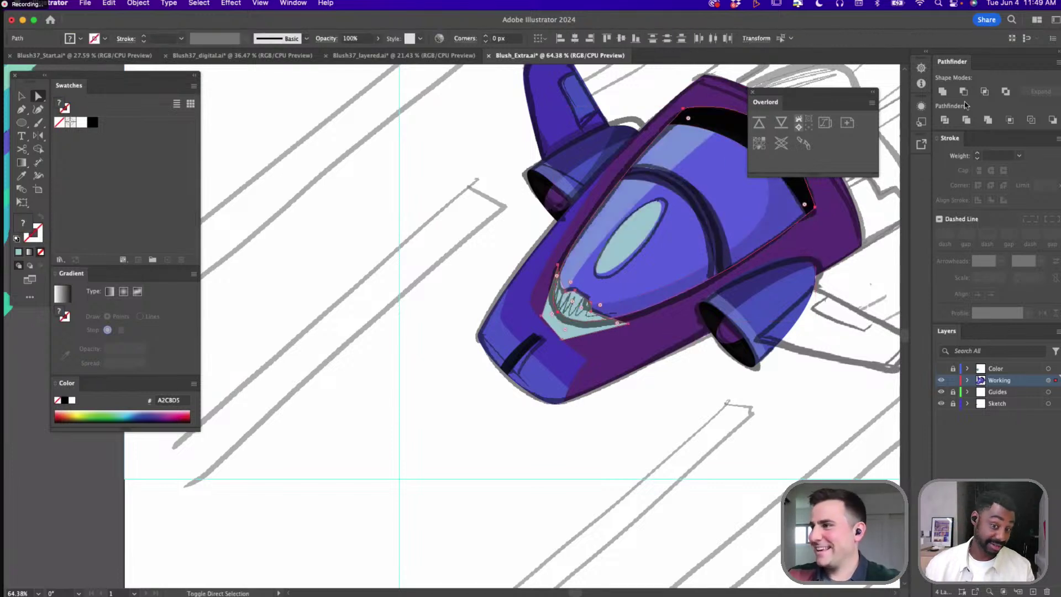
{"action": "left_click", "coordinate": [987, 91]}
Fill the canopy's front-tip shape with the dark navy 343267 sampled from the canopy's crossing band
{"action": "key", "text": "i"}
{"action": "scroll", "coordinate": [680, 277], "scroll_direction": "left", "scroll_amount": 5}
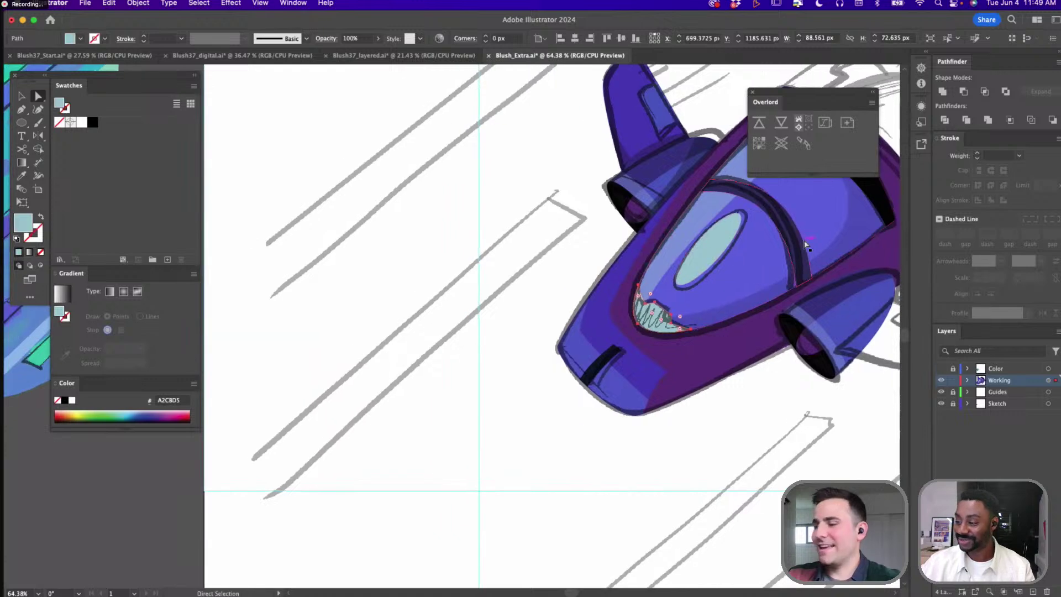
{"action": "left_click", "coordinate": [795, 277]}
{"action": "scroll", "coordinate": [457, 267], "scroll_direction": "down", "scroll_amount": 3}
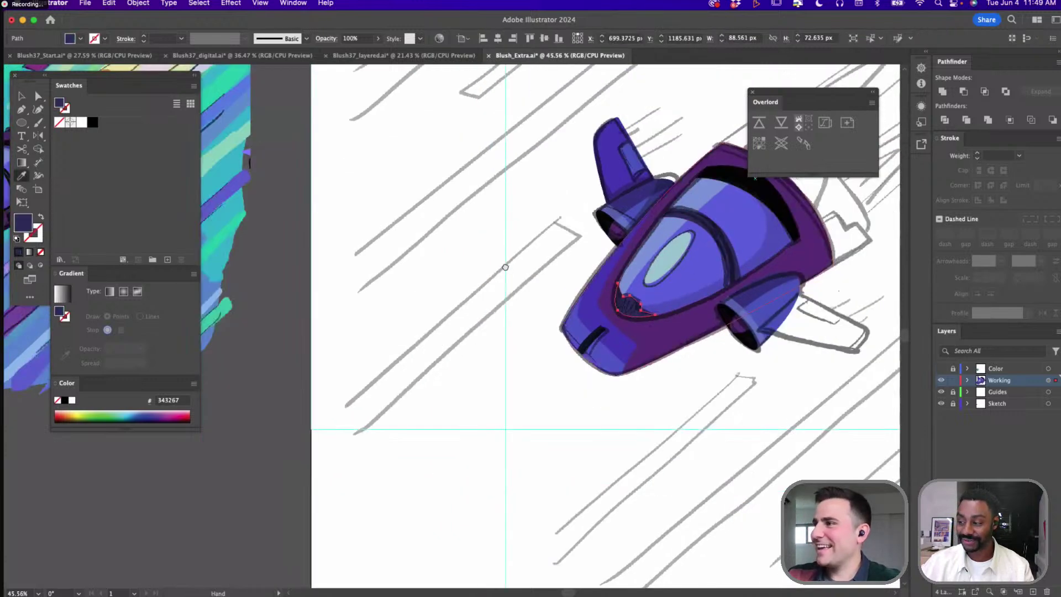
Duplicate the canopy's dark crossing band slightly towards the nose and adjust the copy so its ends overlap the canopy's edges
{"action": "left_click_drag", "start_coordinate": [460, 286], "coordinate": [521, 339]}
{"action": "key", "text": "a"}
{"action": "left_click_drag", "start_coordinate": [667, 299], "coordinate": [664, 314]}
{"action": "key", "text": "v"}
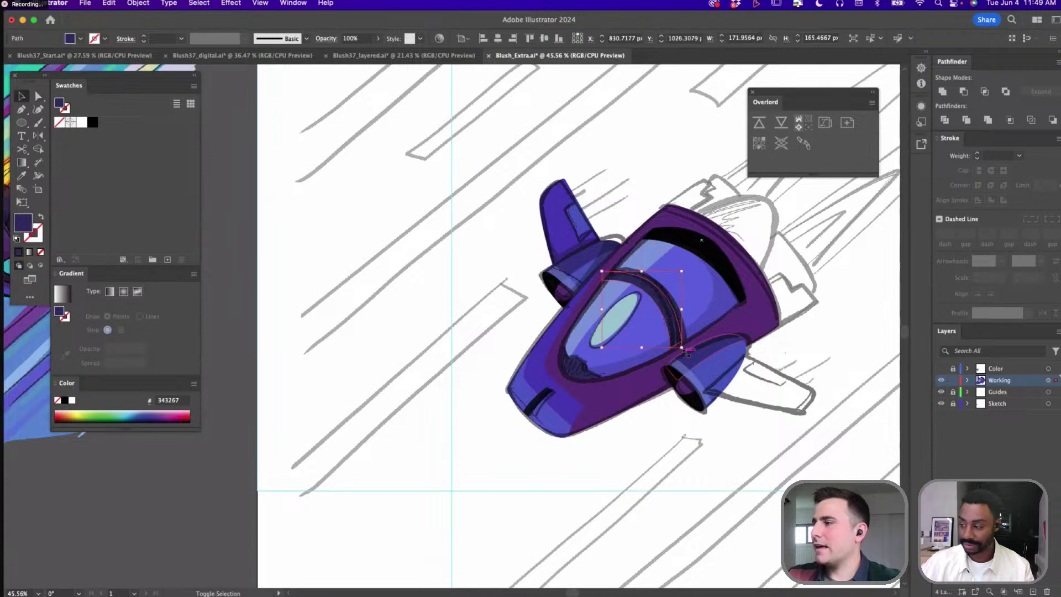
{"action": "left_click_drag", "start_coordinate": [687, 352], "coordinate": [691, 358]}
Trim the duplicated band to the canopy's outline with Intersect and fill it with the darker blue of the canopy's edge shading
{"action": "key", "text": "a"}
{"action": "left_click", "coordinate": [653, 290]}
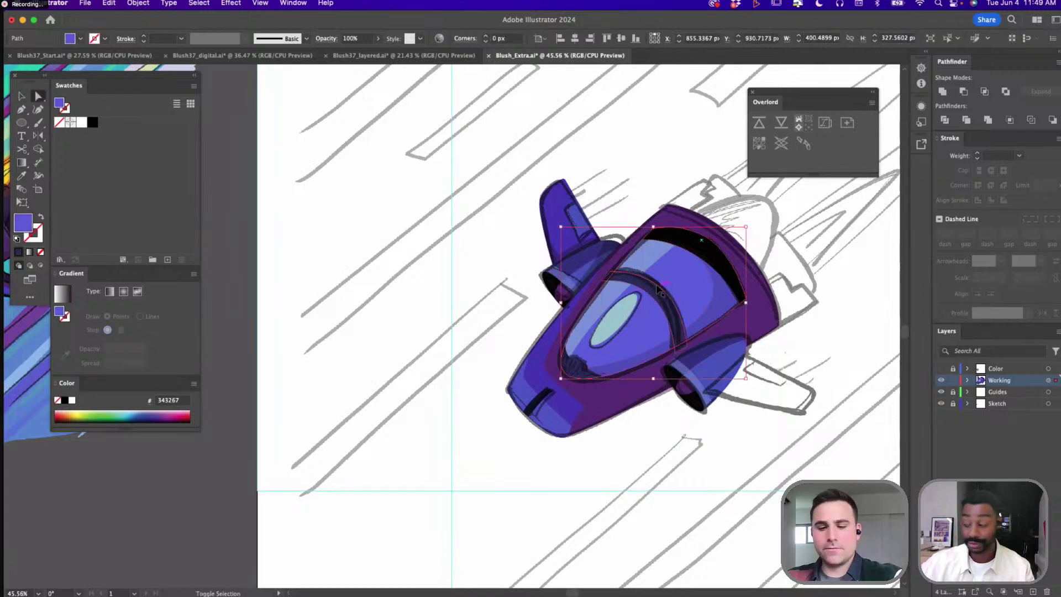
{"action": "left_click", "coordinate": [647, 296]}
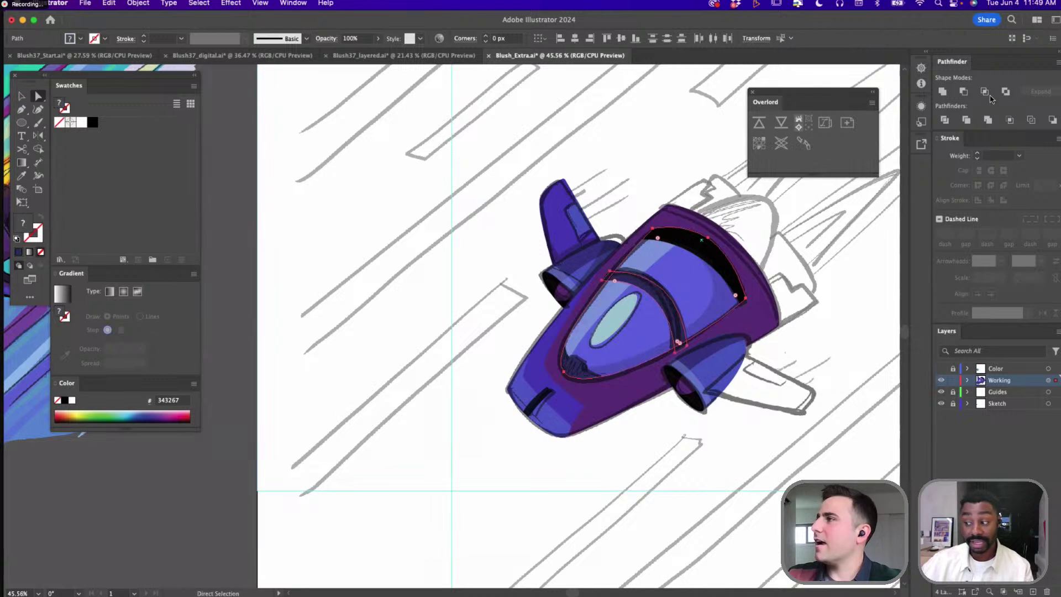
{"action": "left_click", "coordinate": [657, 320]}
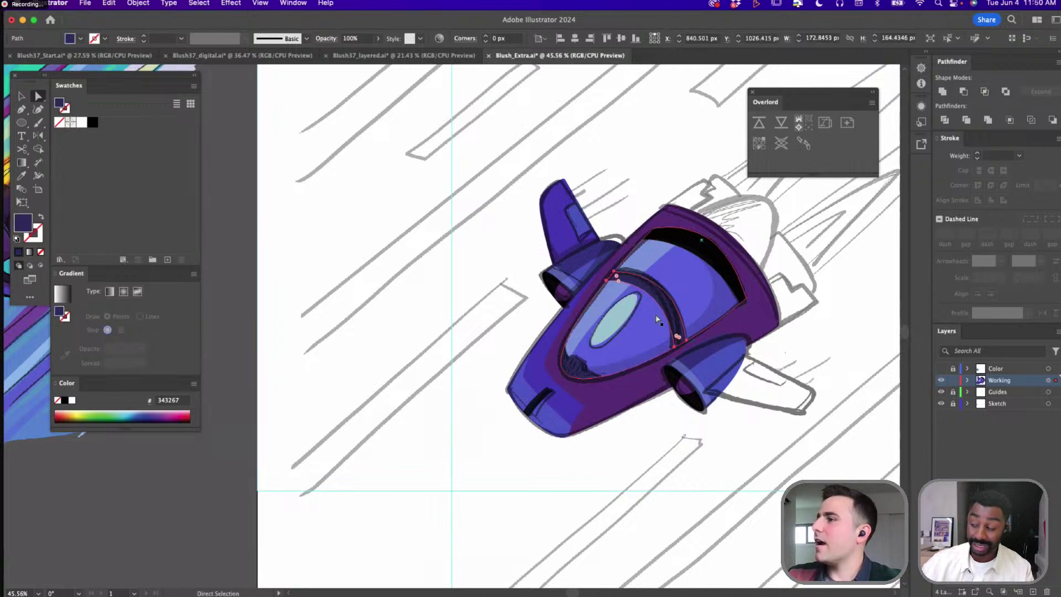
{"action": "key", "text": "i"}
{"action": "left_click", "coordinate": [715, 300]}
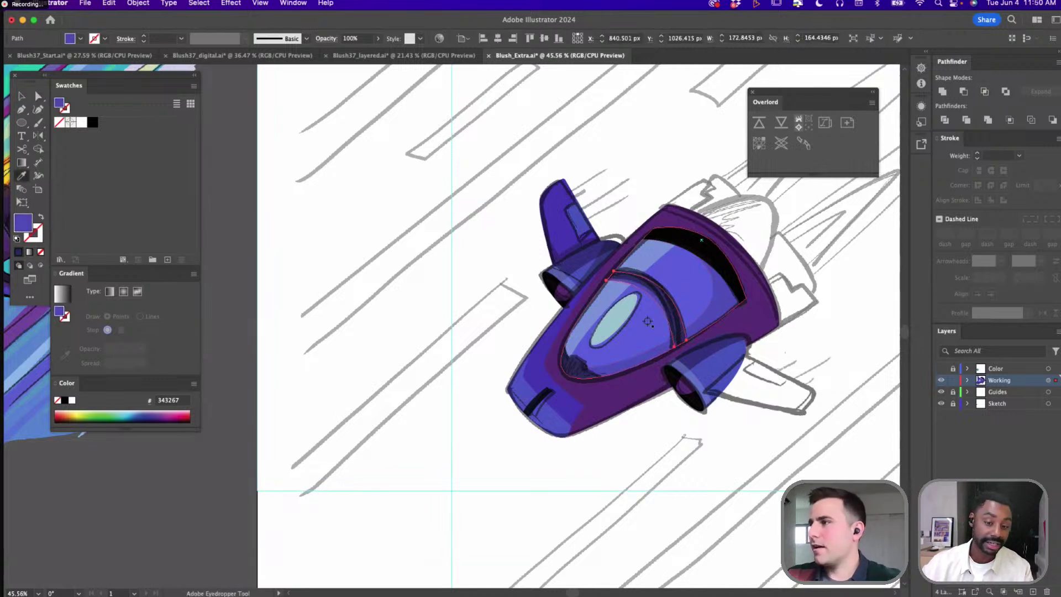
Draw the closed rounded dome at the hull's rear with the Pen tool and fill it with the dark purple 4A2F5E sampled from the coloured sketch
{"action": "scroll", "coordinate": [648, 321], "scroll_direction": "down", "scroll_amount": 5}
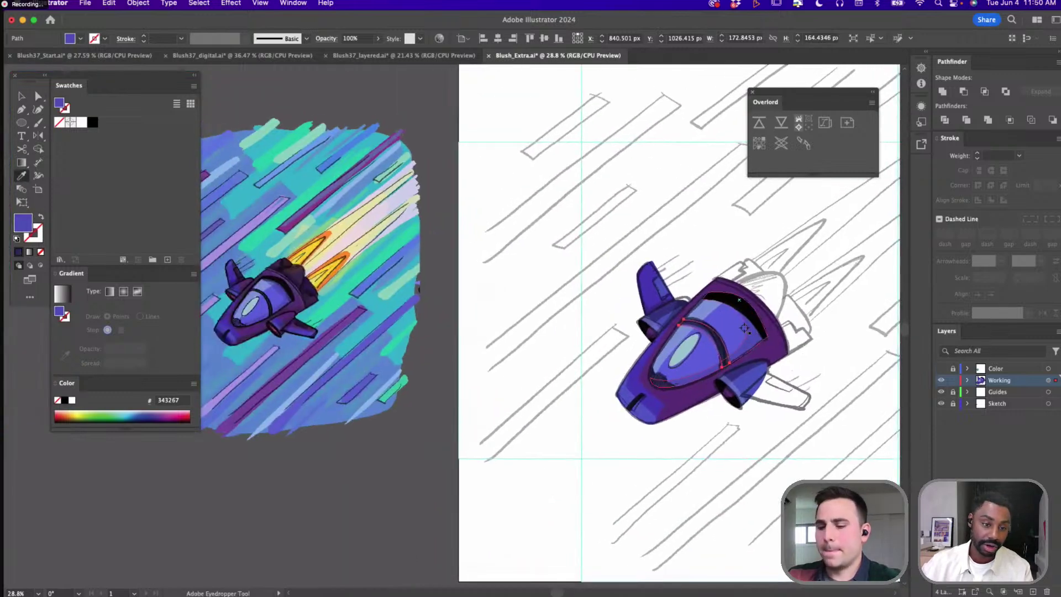
{"action": "key", "text": "p"}
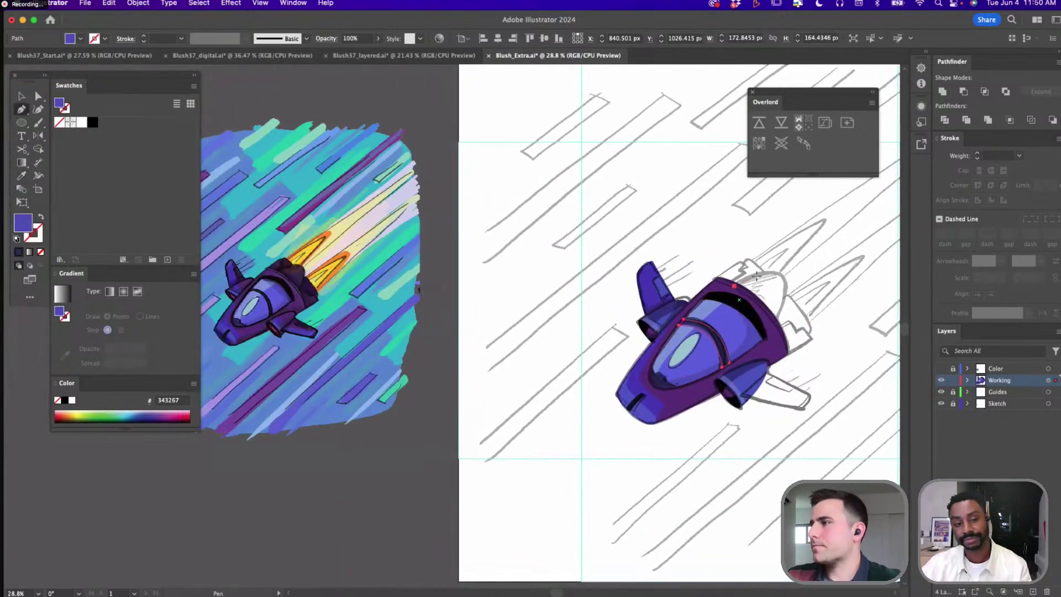
{"action": "left_click", "coordinate": [736, 286]}
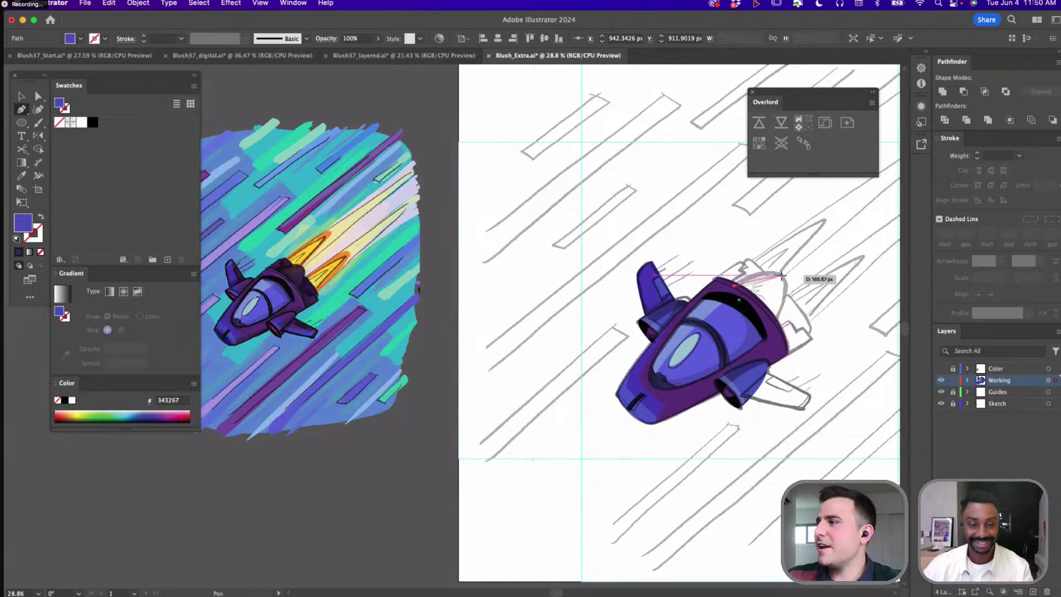
{"action": "left_click_drag", "start_coordinate": [777, 272], "coordinate": [788, 282]}
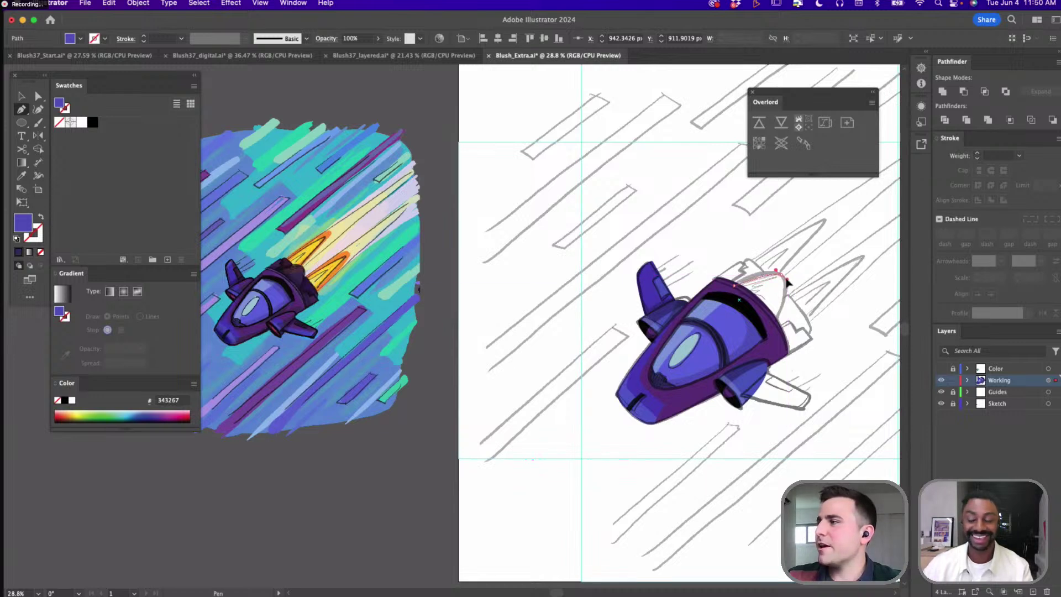
{"action": "left_click", "coordinate": [772, 334]}
{"action": "left_click", "coordinate": [735, 286]}
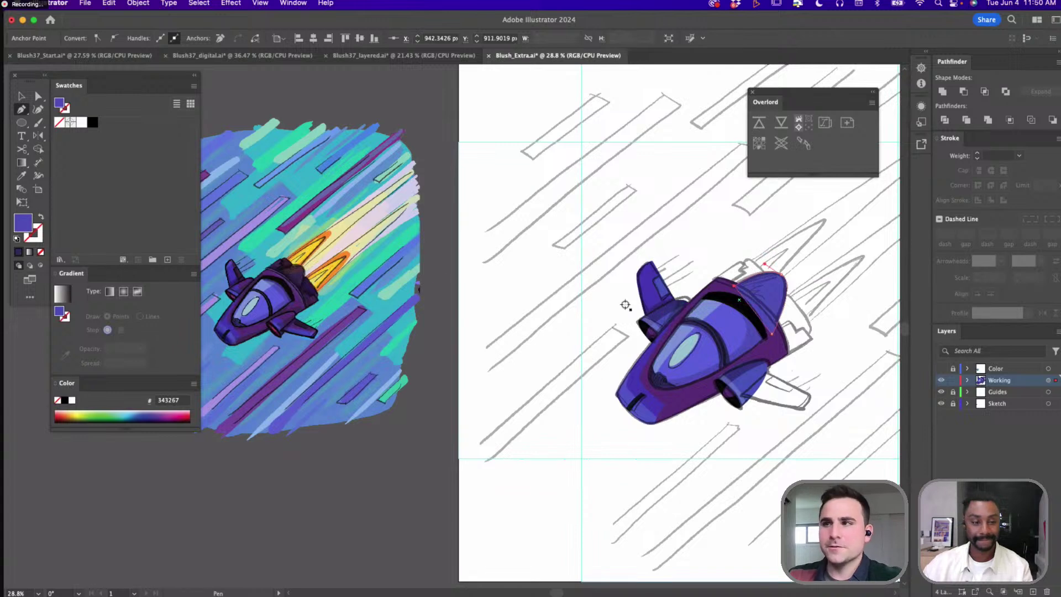
{"action": "key", "text": "i"}
{"action": "left_click", "coordinate": [281, 270]}
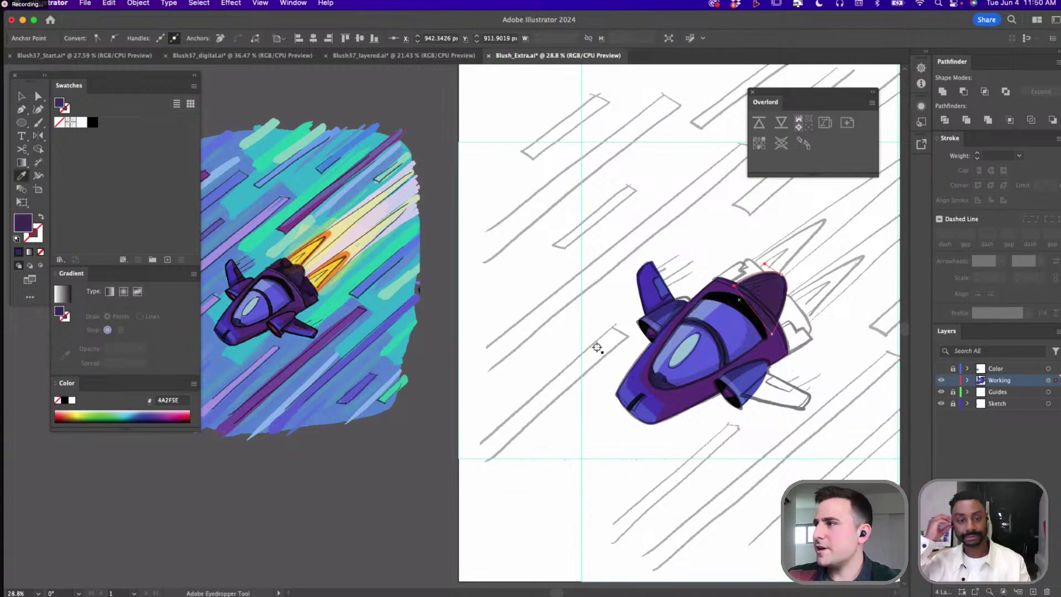
Draw a closed curved shading shape over the dome's hull-facing side with the Pen tool, extending beyond the dome's outline
{"action": "key", "text": "a"}
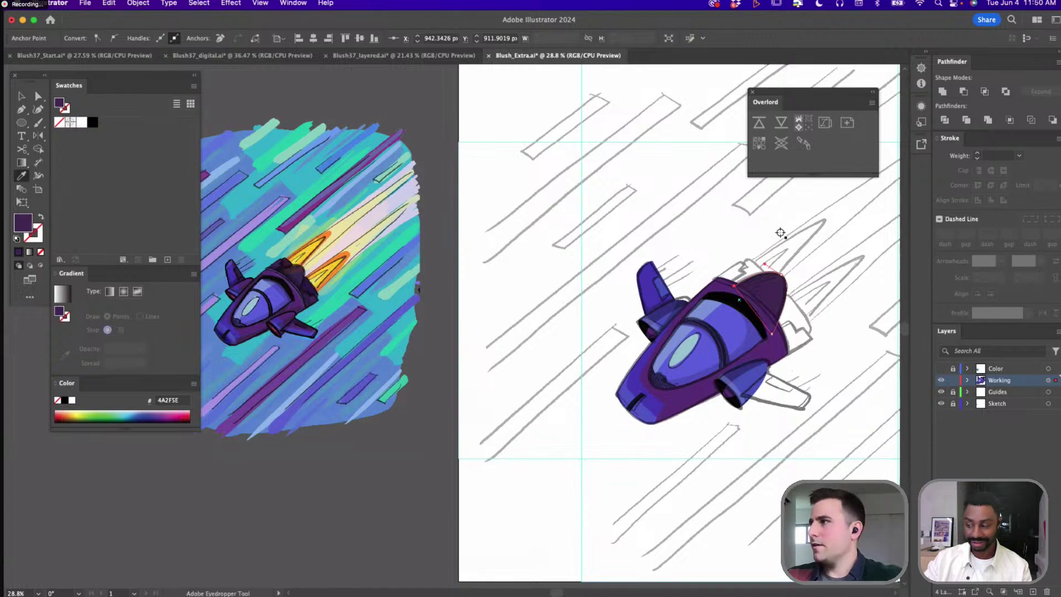
{"action": "key", "text": "super+shift+a"}
{"action": "key", "text": "p"}
{"action": "left_click_drag", "start_coordinate": [793, 265], "coordinate": [696, 295]}
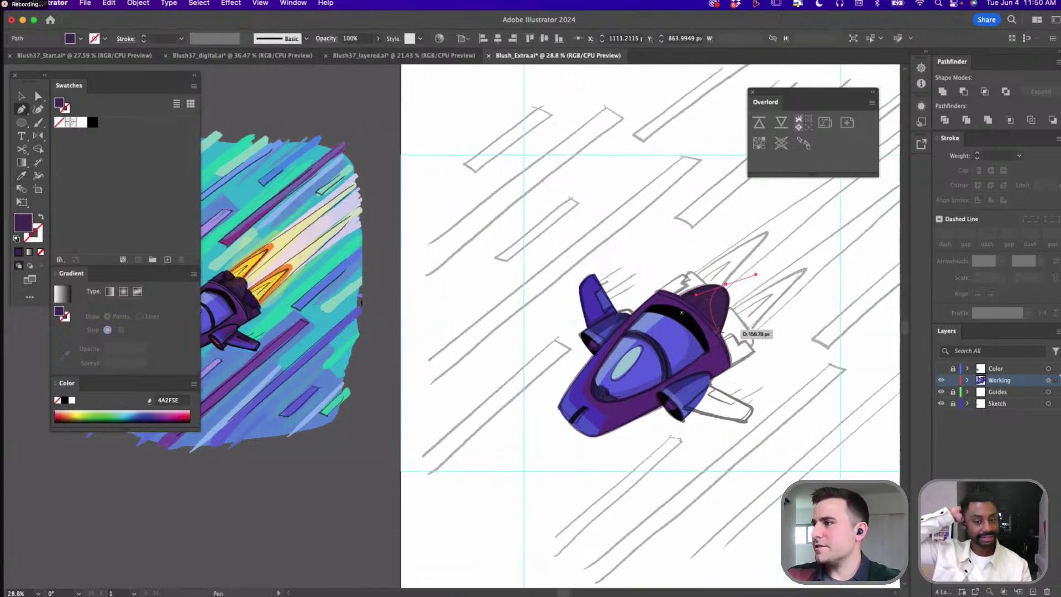
{"action": "left_click_drag", "start_coordinate": [722, 336], "coordinate": [734, 356]}
{"action": "left_click_drag", "start_coordinate": [717, 271], "coordinate": [686, 294]}
Trim the shading shape to the dome's outline with Intersect
{"action": "key", "text": "a"}
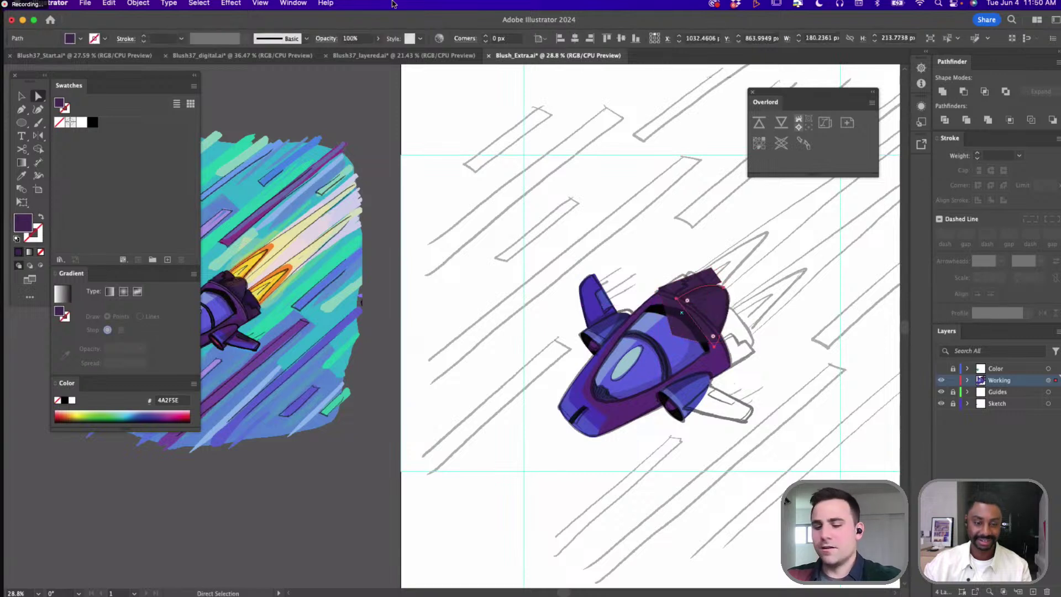
{"action": "left_click", "coordinate": [677, 290], "text": "shift"}
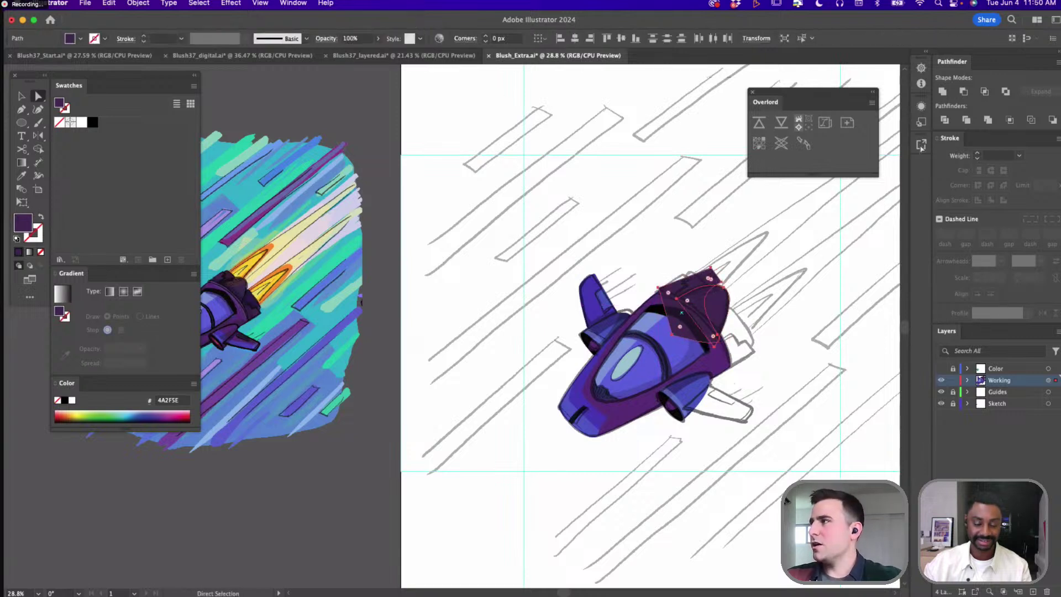
{"action": "left_click", "coordinate": [984, 91]}
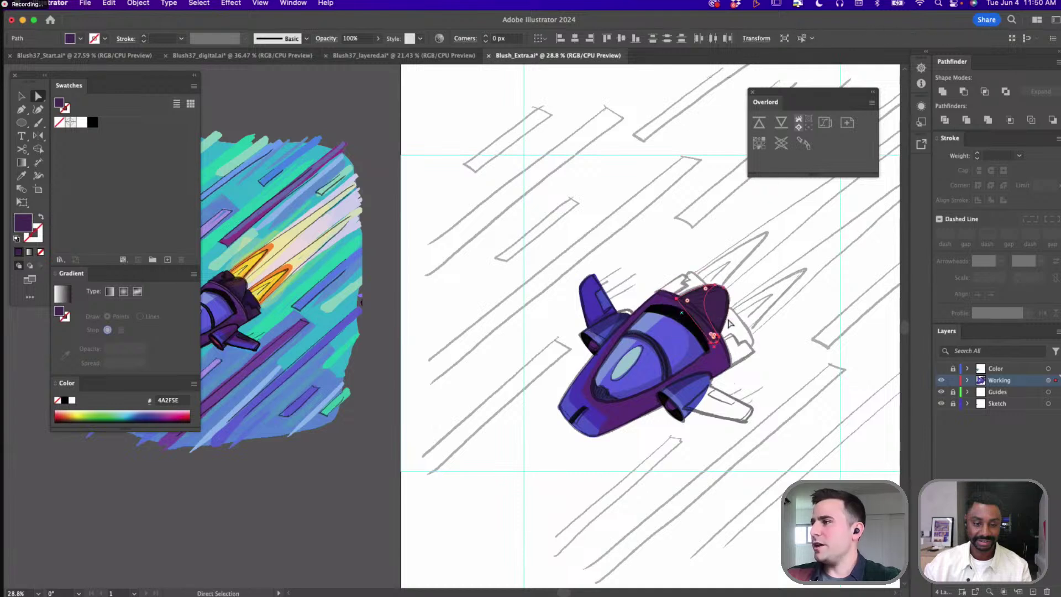
{"action": "left_click", "coordinate": [678, 247]}
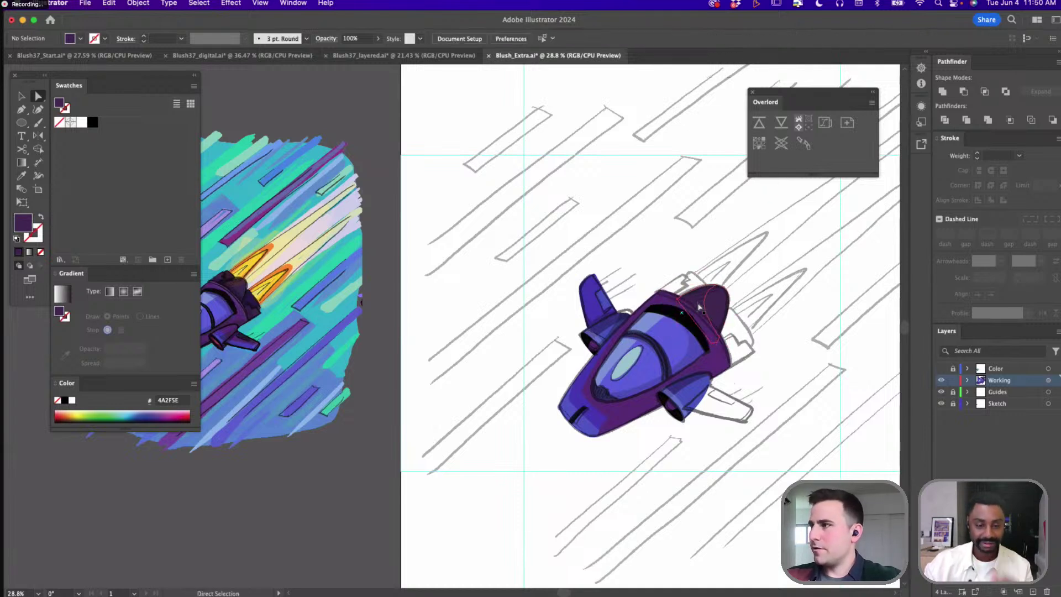
Fill the dome's shading shape with the dark indigo 331F5A sampled from the coloured sketch
{"action": "left_click", "coordinate": [698, 307]}
{"action": "key", "text": "i"}
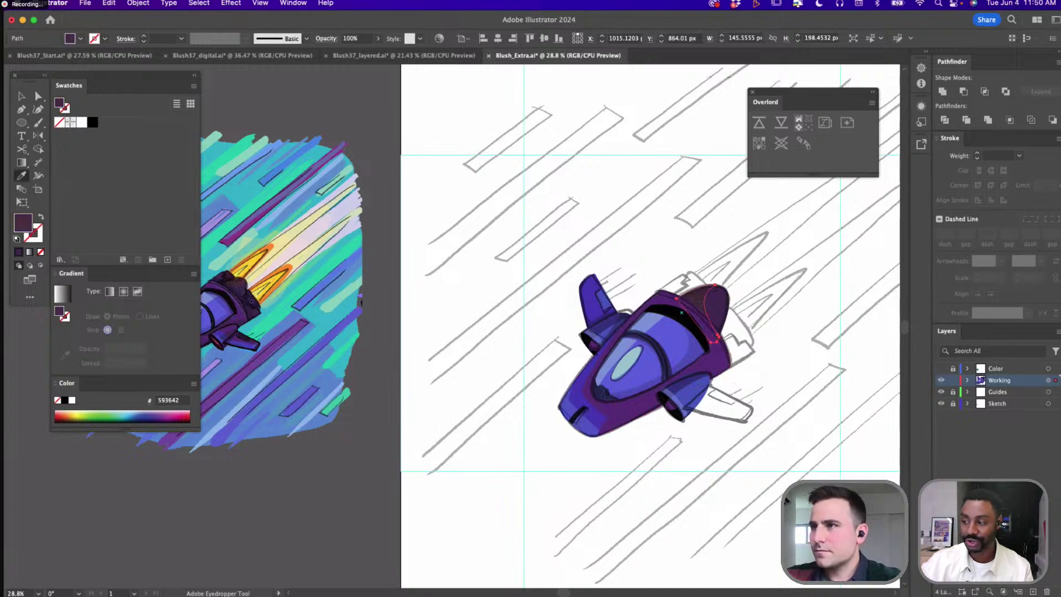
{"action": "left_click", "coordinate": [249, 302]}
{"action": "key", "text": "a"}
{"action": "left_click", "coordinate": [713, 304]}
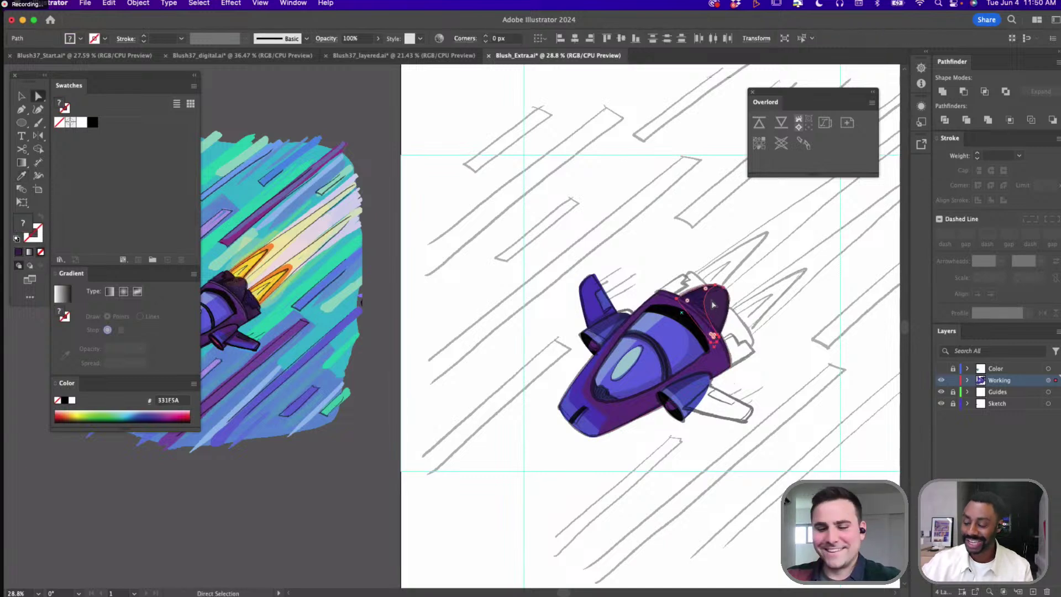
{"action": "left_click", "coordinate": [735, 280]}
Draw the closed notched piece at the hull's near rear corner with the Pen tool and pull its outer tip onto the sketch line
{"action": "left_click_drag", "start_coordinate": [758, 293], "coordinate": [737, 299]}
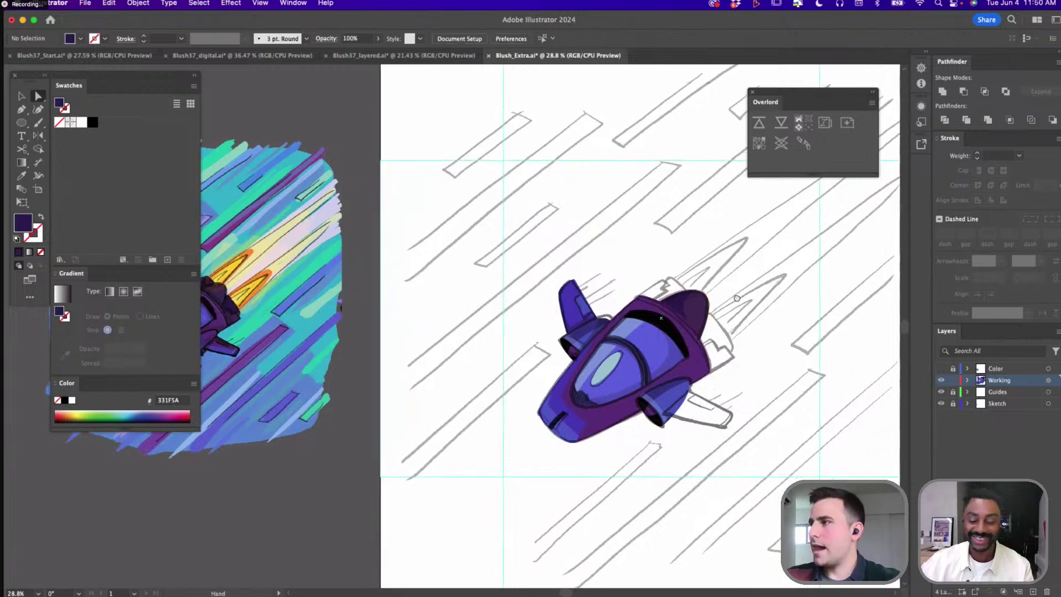
{"action": "key", "text": "p"}
{"action": "scroll", "coordinate": [719, 323], "scroll_direction": "up", "scroll_amount": 3}
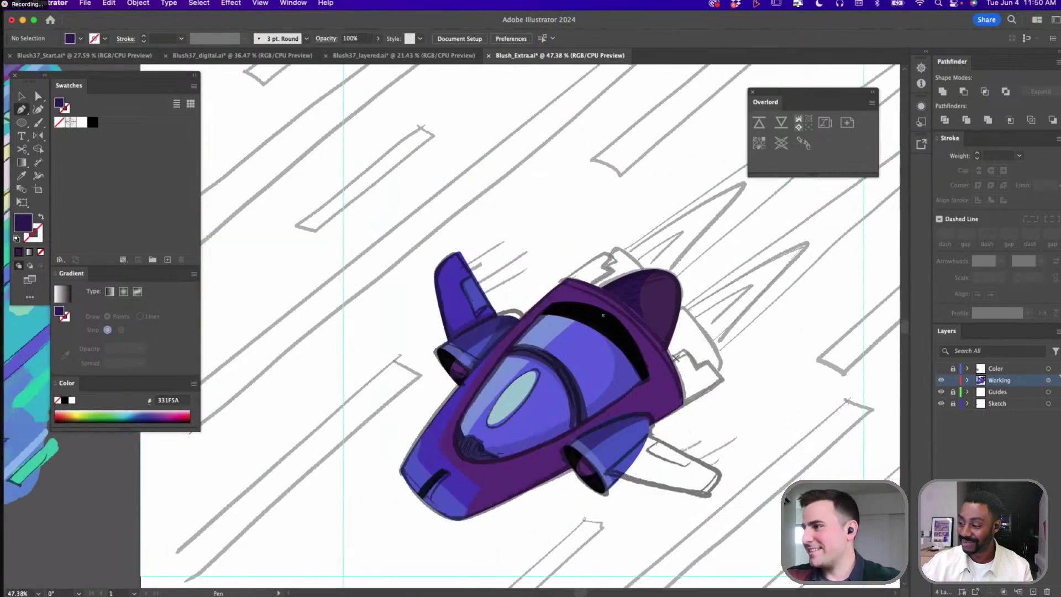
{"action": "left_click", "coordinate": [665, 365]}
{"action": "left_click", "coordinate": [698, 367]}
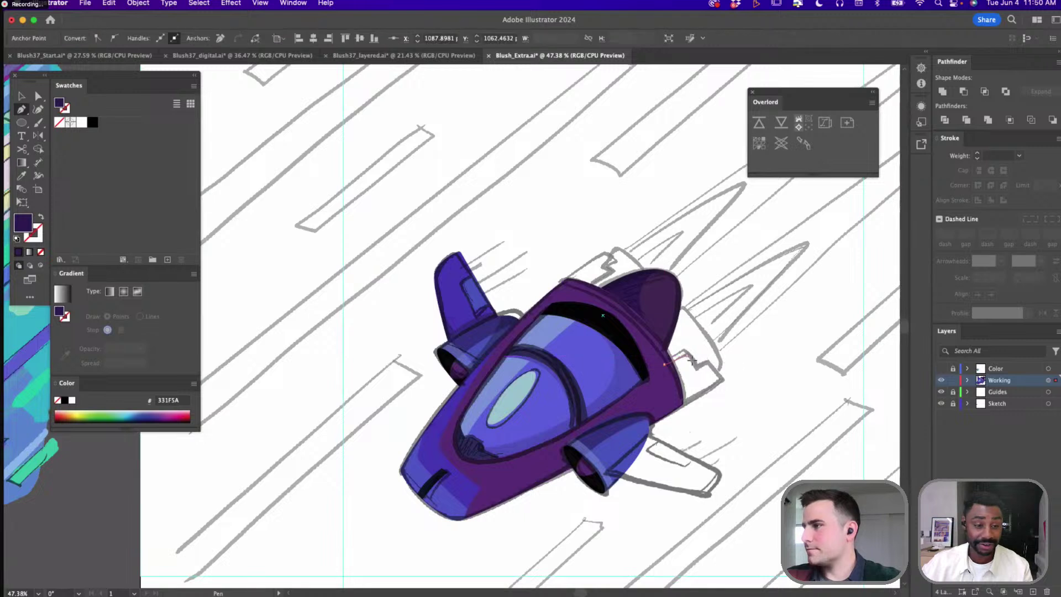
{"action": "left_click_drag", "start_coordinate": [710, 364], "coordinate": [659, 411]}
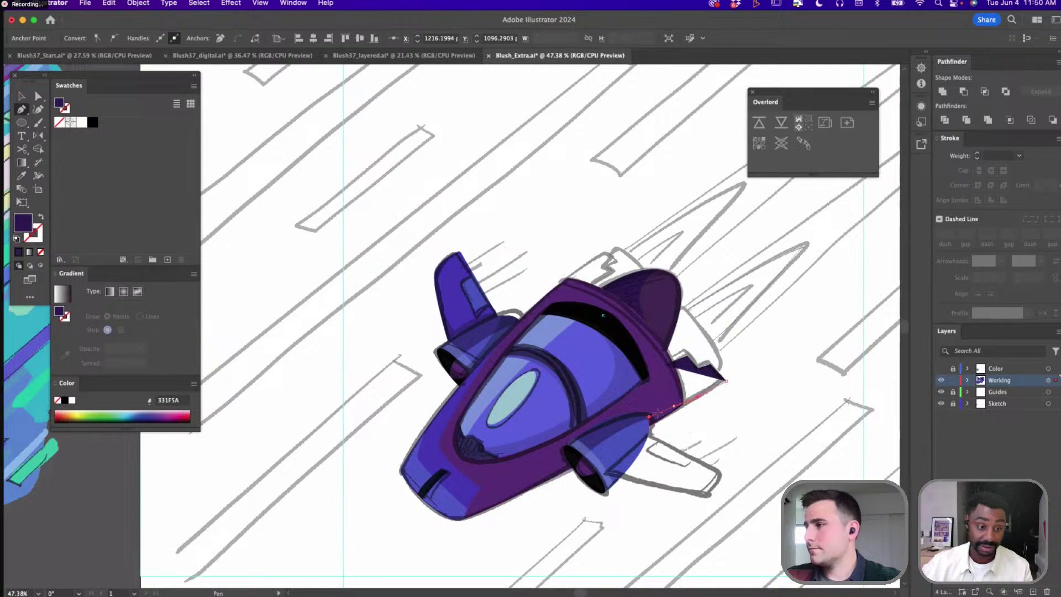
{"action": "left_click", "coordinate": [664, 364]}
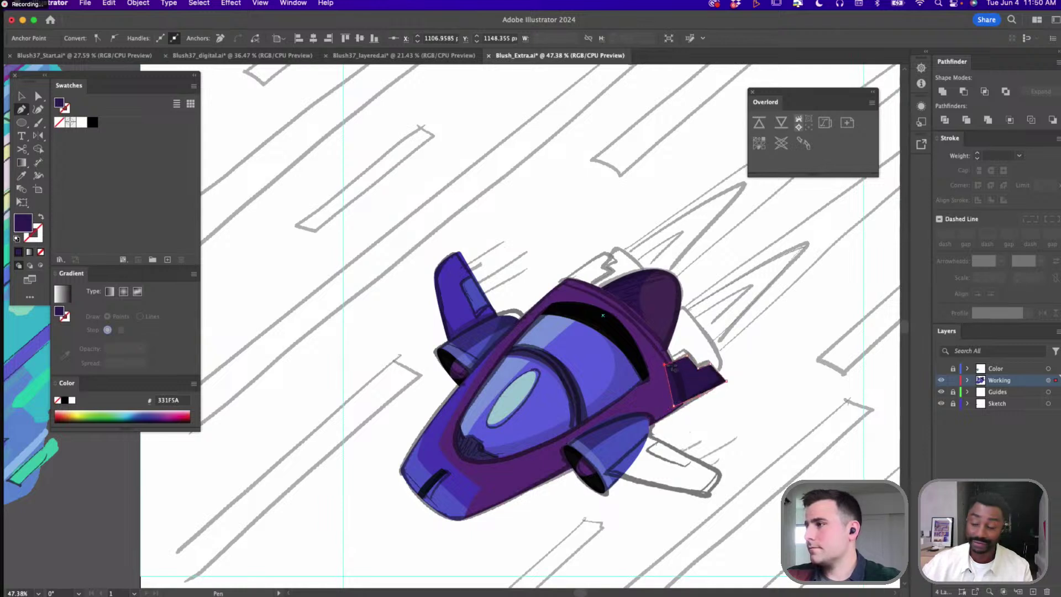
{"action": "key", "text": "a"}
{"action": "left_click_drag", "start_coordinate": [725, 381], "coordinate": [721, 381]}
{"action": "left_click", "coordinate": [701, 376]}
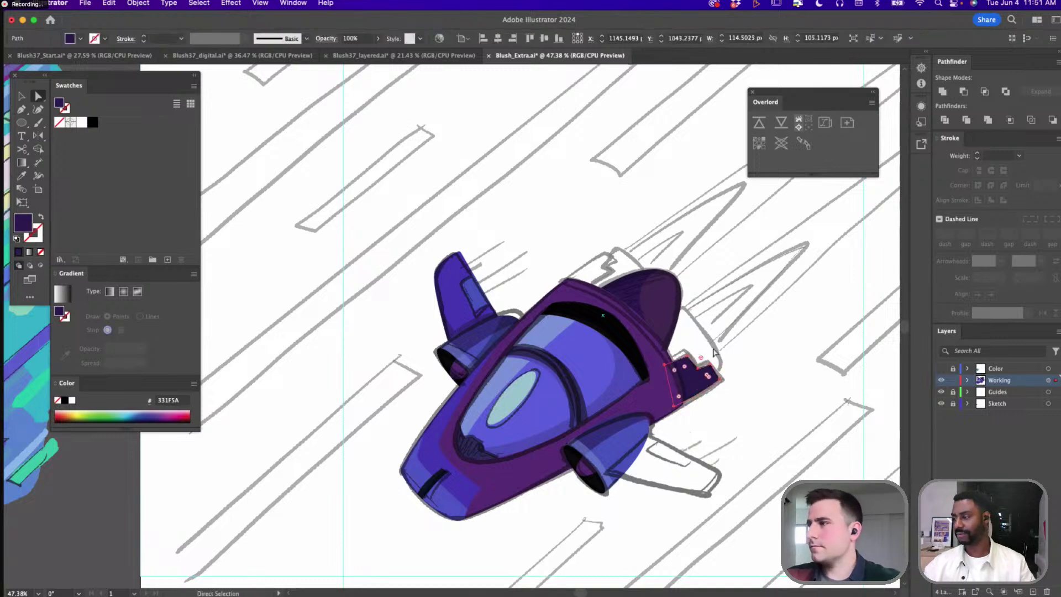
Fill the near-side notched piece with the dark purple 4A2F5E sampled from the coloured sketch
{"action": "scroll", "coordinate": [714, 352], "scroll_direction": "down", "scroll_amount": 3}
{"action": "scroll", "coordinate": [674, 363], "scroll_direction": "left", "scroll_amount": 5}
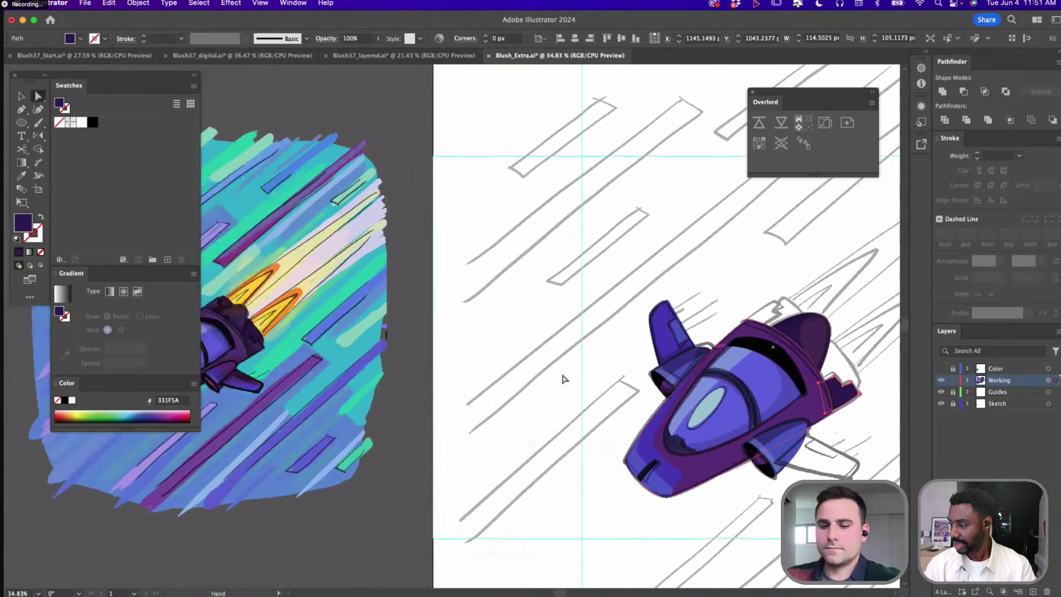
{"action": "key", "text": "i"}
{"action": "left_click", "coordinate": [264, 350]}
Duplicate the near-side notched piece with a slight offset towards the hull
{"action": "scroll", "coordinate": [521, 356], "scroll_direction": "up", "scroll_amount": 3}
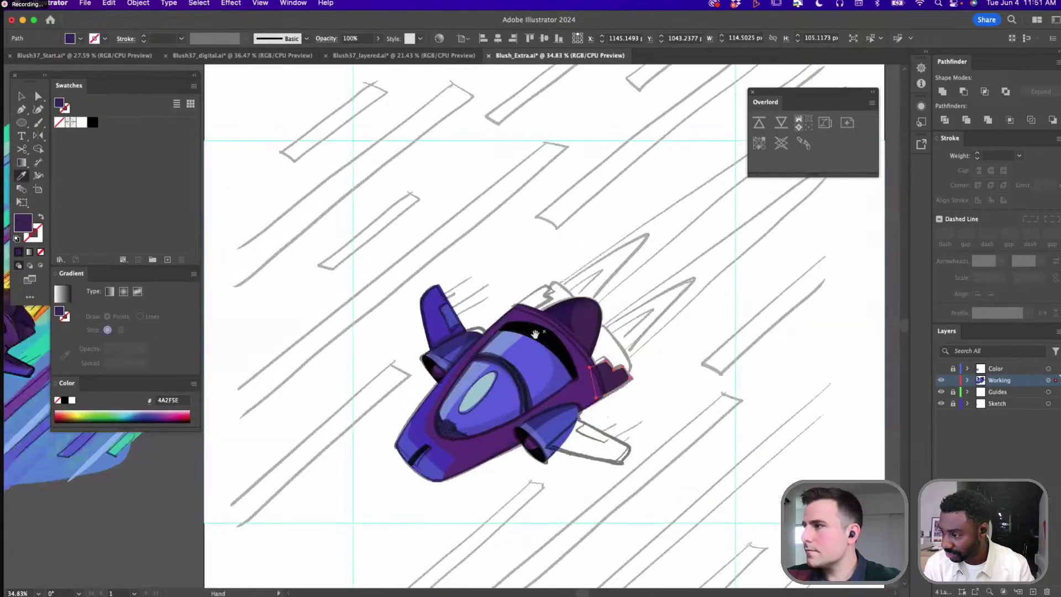
{"action": "scroll", "coordinate": [555, 371], "scroll_direction": "up", "scroll_amount": 2}
{"action": "scroll", "coordinate": [555, 372], "scroll_direction": "up", "scroll_amount": 1}
{"action": "key", "text": "a"}
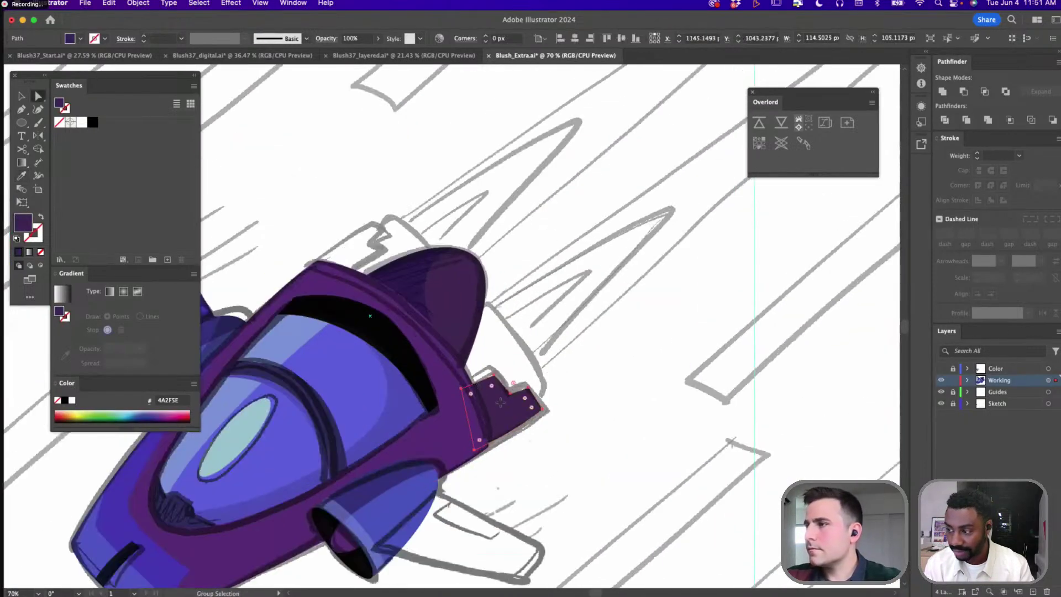
{"action": "left_click_drag", "start_coordinate": [559, 397], "coordinate": [501, 402]}
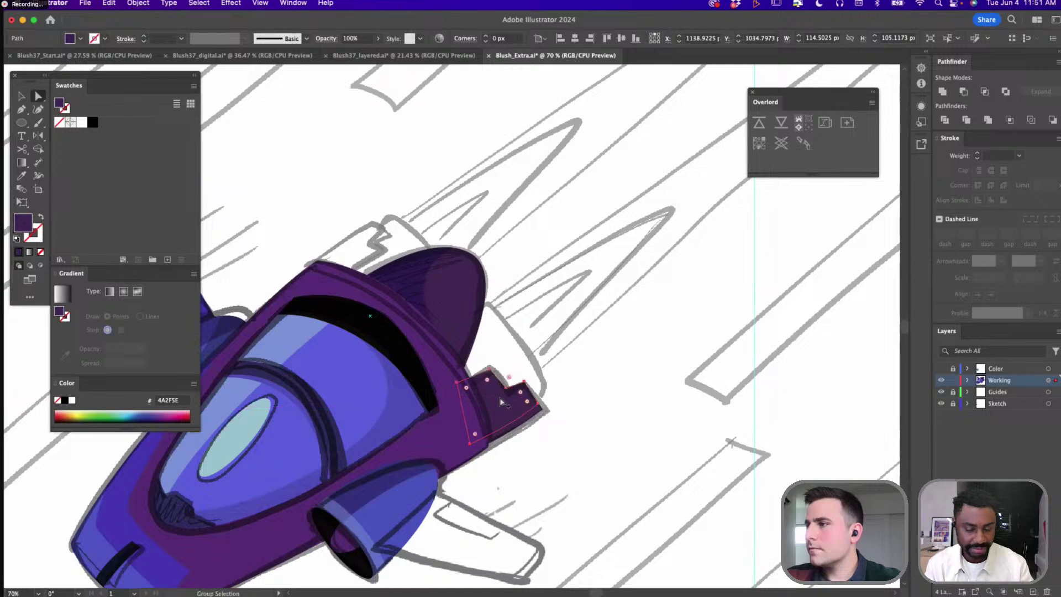
Fill the offset copy with the lighter purple 6C4796 sampled from the coloured sketch and group it with the original notched piece
{"action": "scroll", "coordinate": [525, 376], "scroll_direction": "down", "scroll_amount": 3}
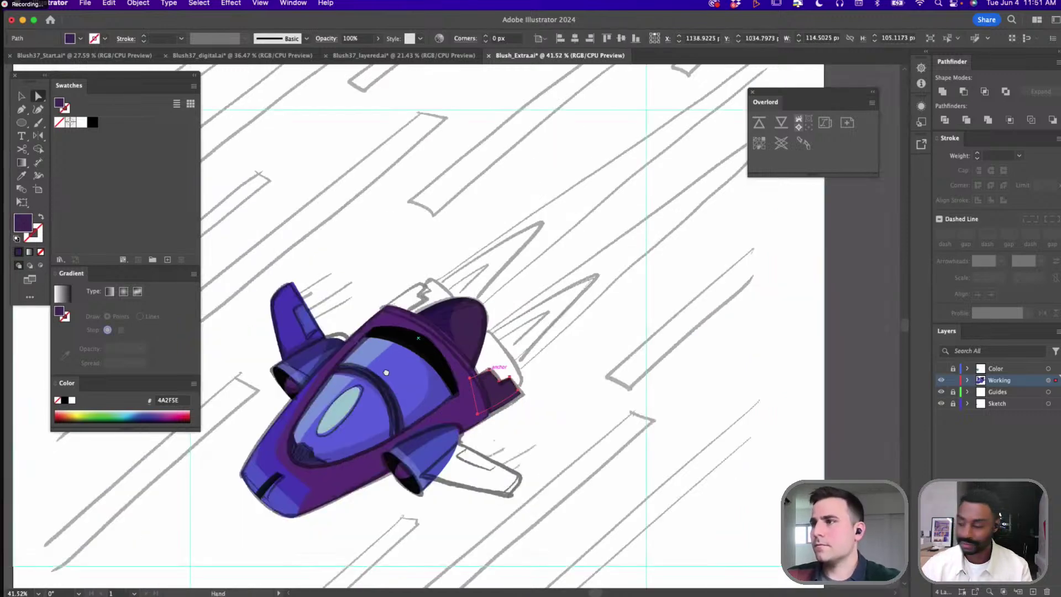
{"action": "left_click_drag", "start_coordinate": [188, 356], "coordinate": [386, 352]}
{"action": "scroll", "coordinate": [386, 352], "scroll_direction": "left", "scroll_amount": 10}
{"action": "key", "text": "i"}
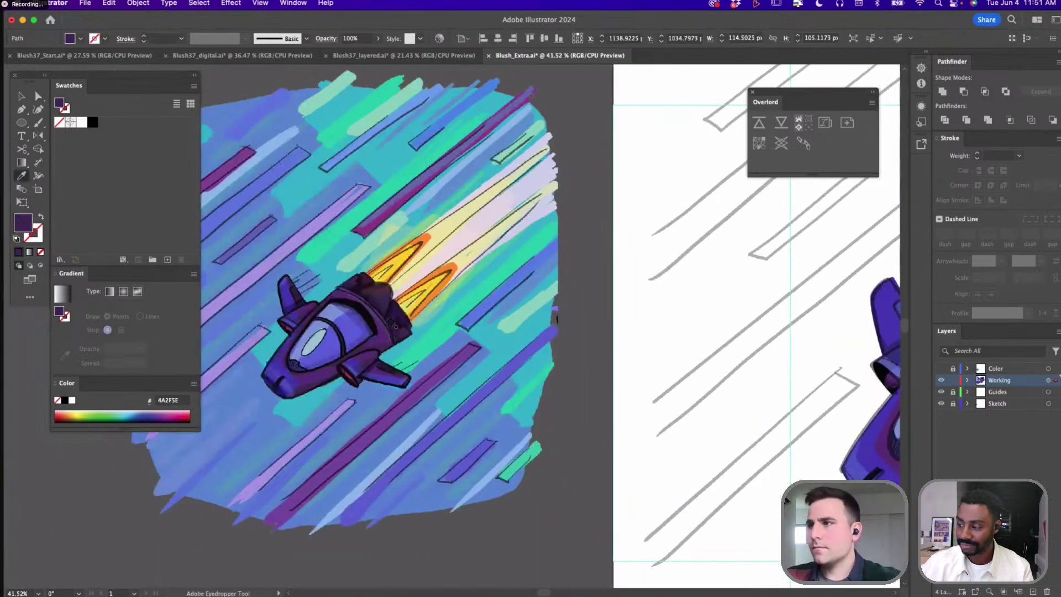
{"action": "left_click", "coordinate": [375, 319]}
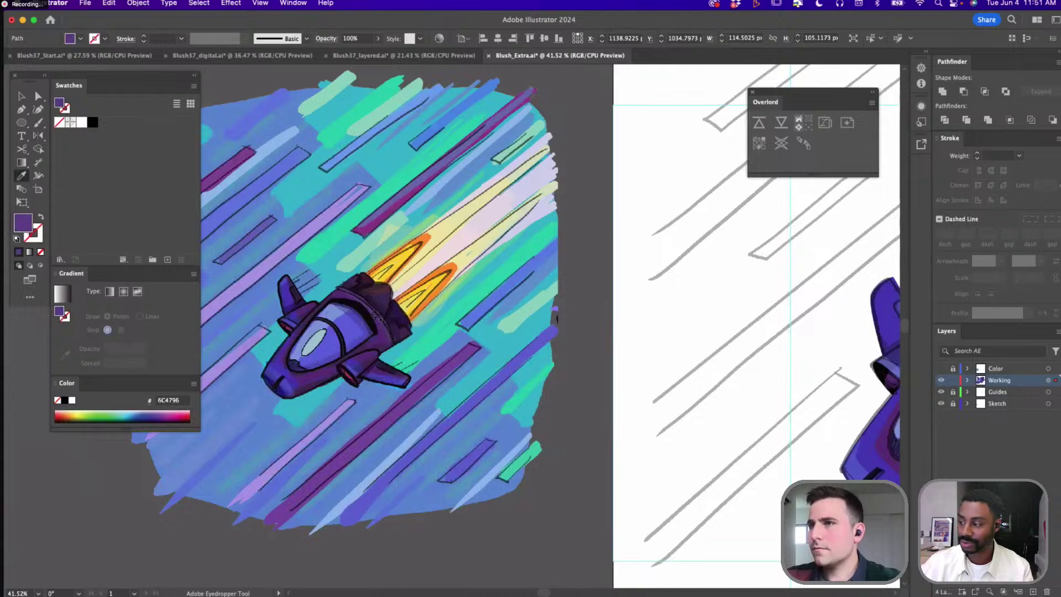
{"action": "scroll", "coordinate": [719, 325], "scroll_direction": "right", "scroll_amount": 10}
{"action": "scroll", "coordinate": [719, 325], "scroll_direction": "up", "scroll_amount": 3}
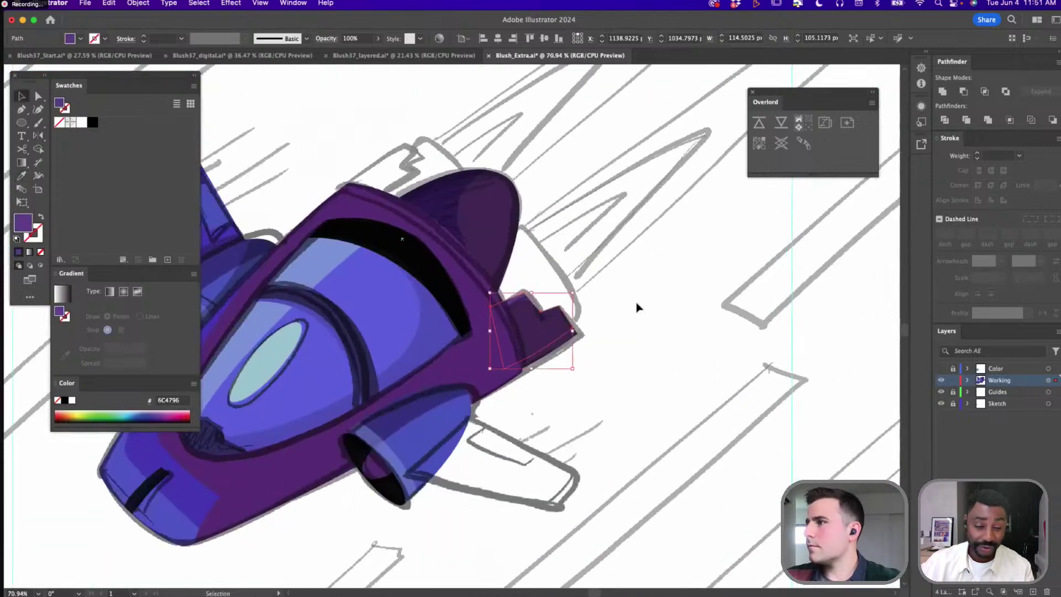
{"action": "key", "text": "v"}
{"action": "left_click", "coordinate": [676, 331]}
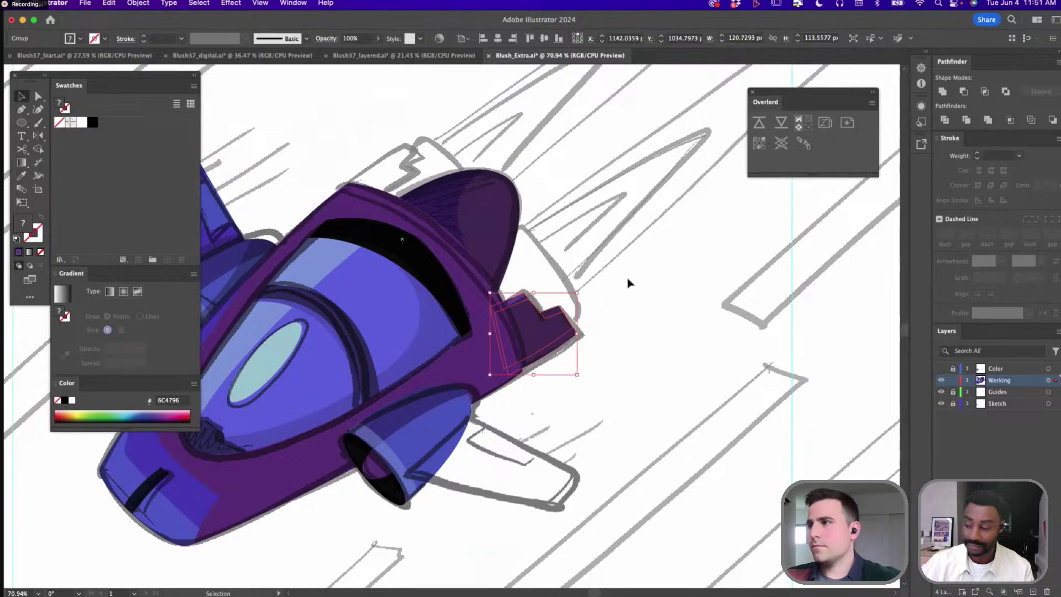
{"action": "left_click", "coordinate": [585, 296]}
Draw the matching closed notched piece at the hull's far rear corner with the Pen tool, filled with purple 6C4796
{"action": "scroll", "coordinate": [585, 295], "scroll_direction": "down", "scroll_amount": 3}
{"action": "key", "text": "p"}
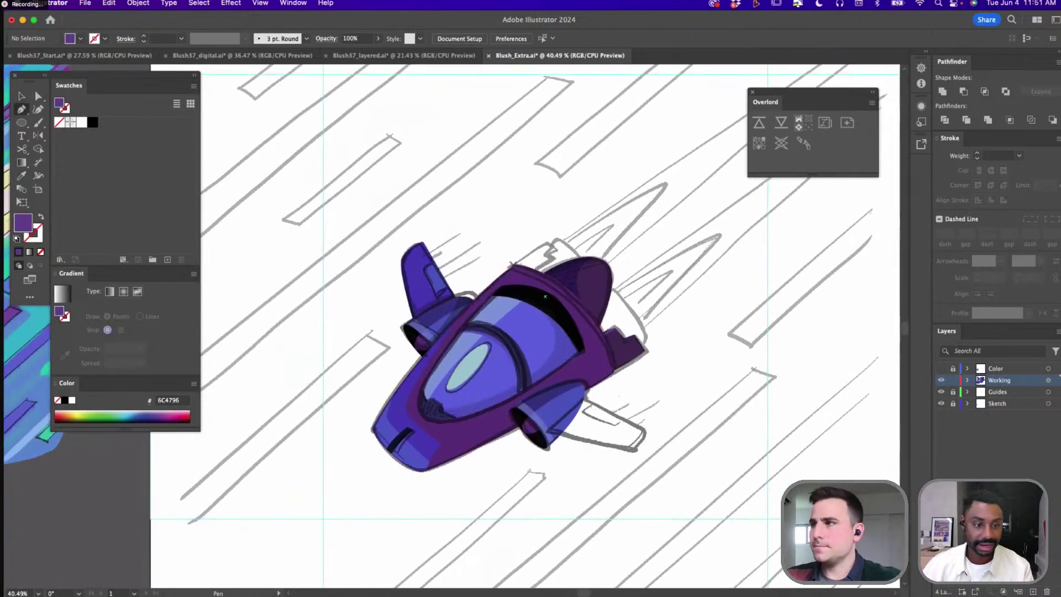
{"action": "left_click", "coordinate": [499, 287]}
{"action": "left_click", "coordinate": [526, 254]}
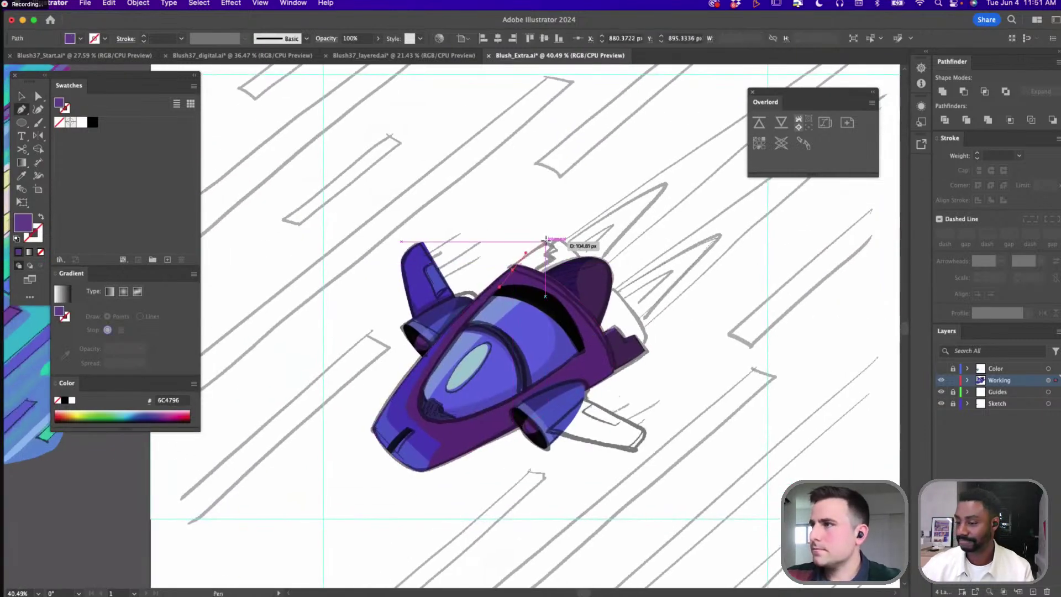
{"action": "left_click", "coordinate": [545, 242]}
{"action": "left_click", "coordinate": [550, 251]}
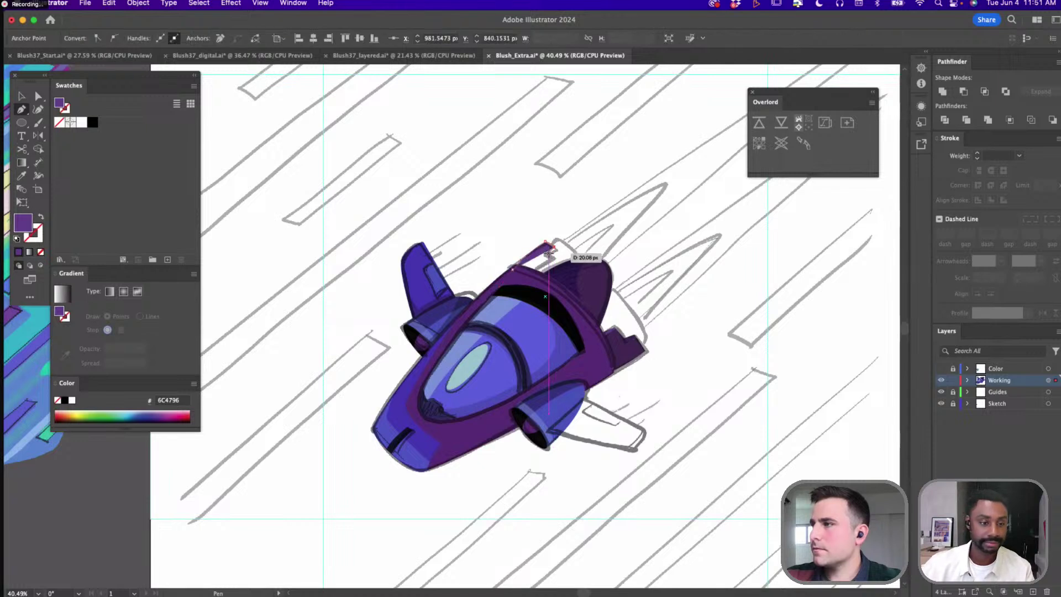
{"action": "left_click", "coordinate": [531, 276]}
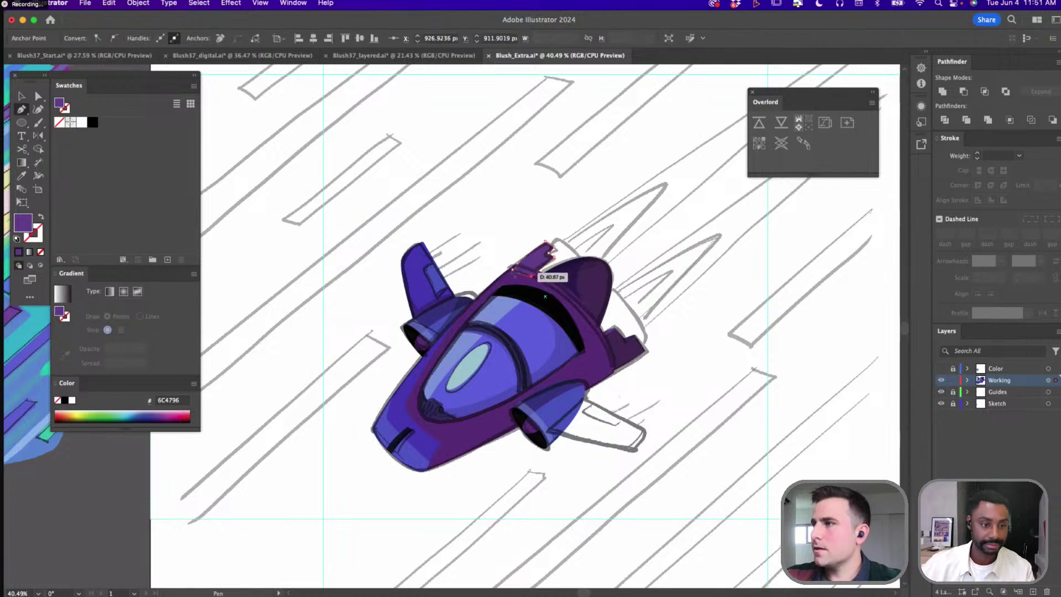
{"action": "left_click", "coordinate": [513, 269]}
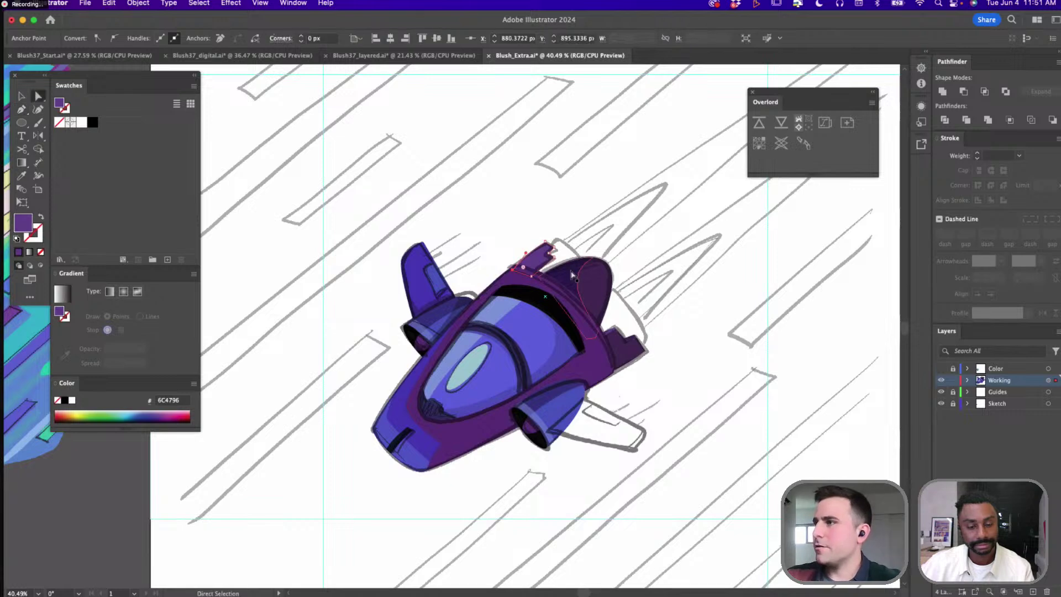
{"action": "left_click", "coordinate": [546, 227], "text": "super"}
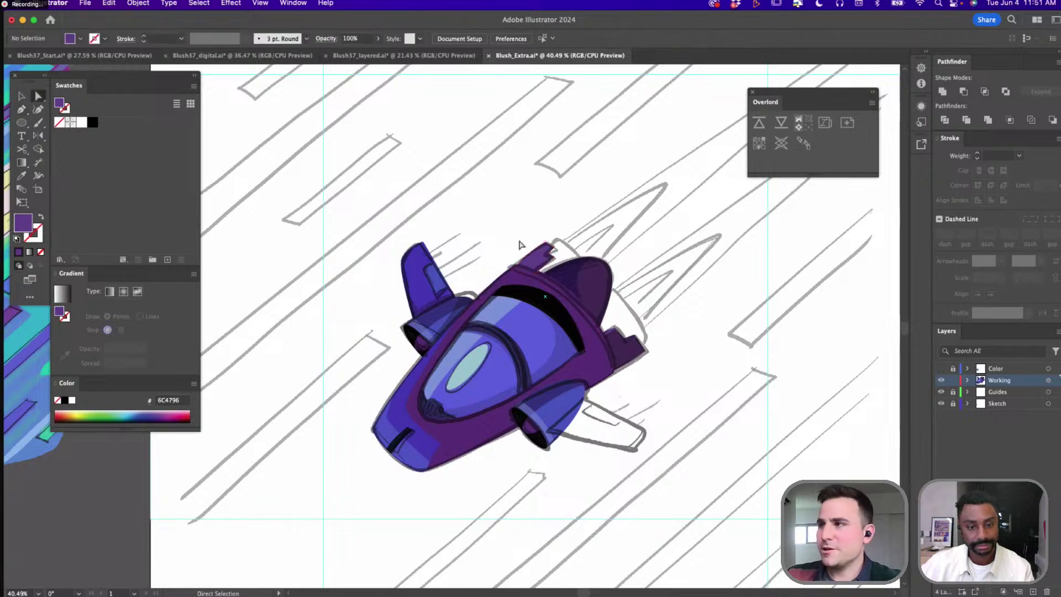
Adjust the far-side notched piece's points to the sketch and make a slightly offset copy of it
{"action": "scroll", "coordinate": [520, 245], "scroll_direction": "up", "scroll_amount": 3}
{"action": "scroll", "coordinate": [565, 270], "scroll_direction": "up", "scroll_amount": 2}
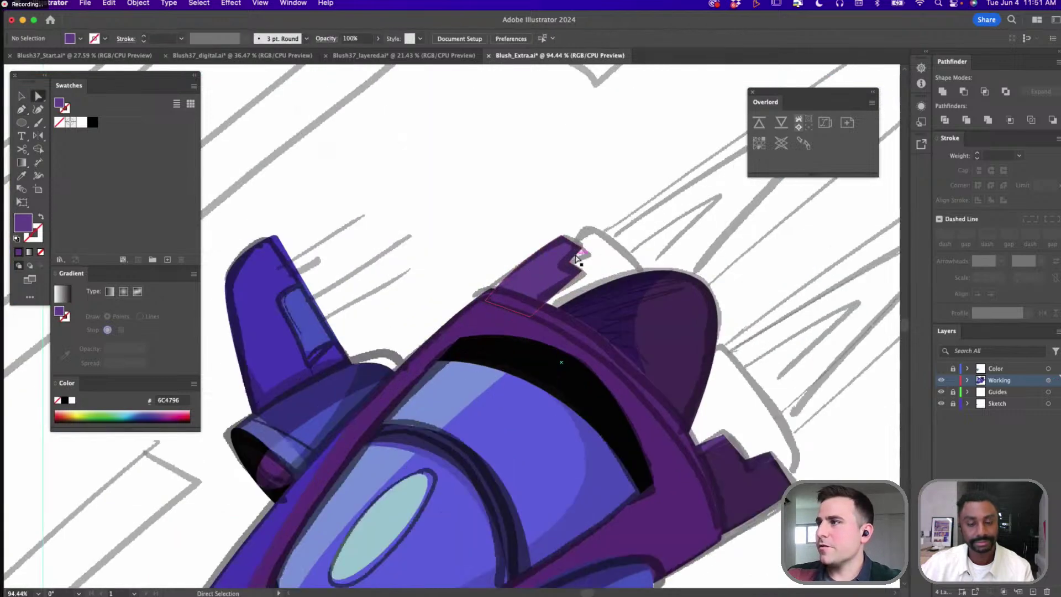
{"action": "left_click_drag", "start_coordinate": [570, 256], "coordinate": [571, 254]}
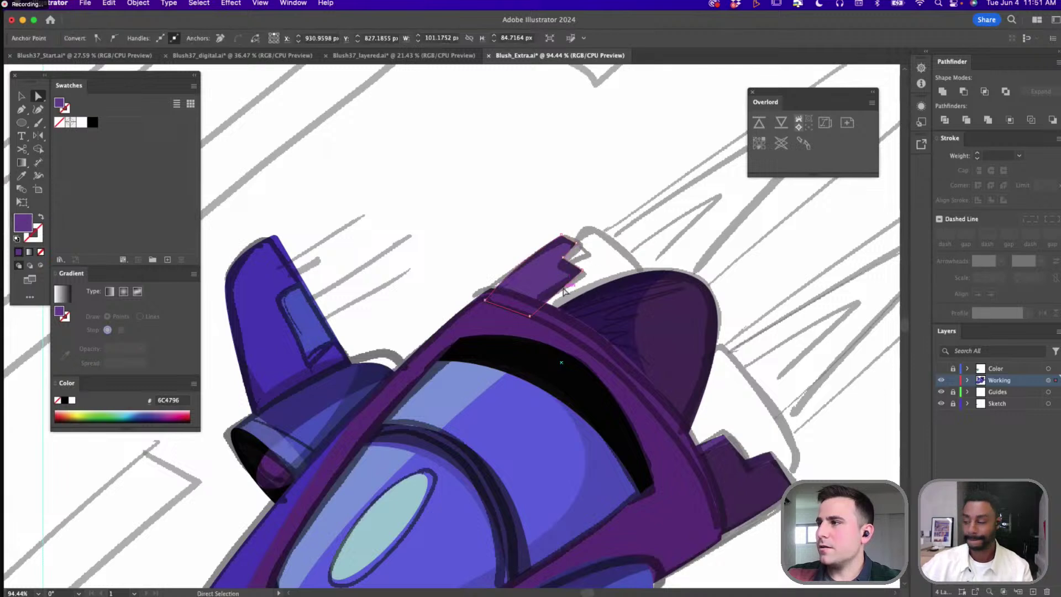
{"action": "mouse_move", "coordinate": [563, 292]}
{"action": "left_mouse_down"}
{"action": "mouse_move", "coordinate": [555, 273]}
{"action": "mouse_move", "coordinate": [571, 277]}
{"action": "left_mouse_up"}
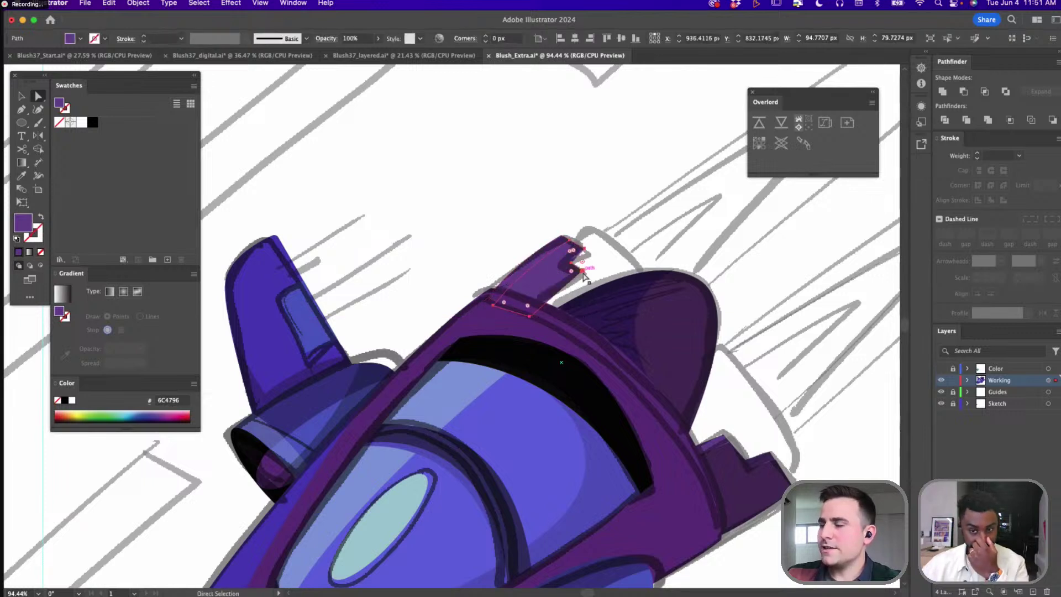
Try to fill the far-side copy with a colour sampled from the near-side notched piece
{"action": "key", "text": "i"}
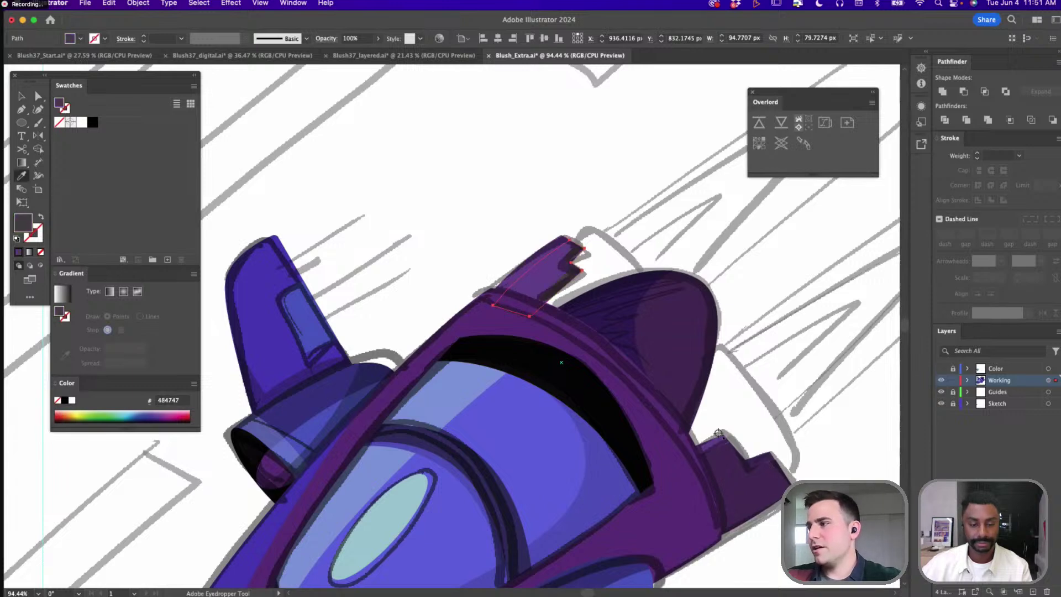
{"action": "key", "text": "v"}
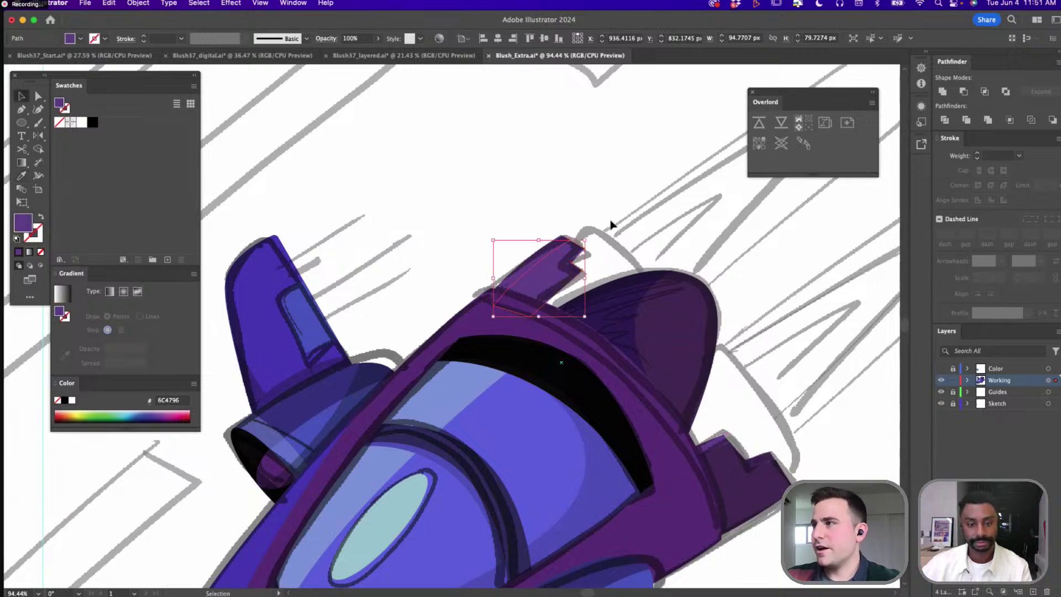
{"action": "scroll", "coordinate": [671, 303], "scroll_direction": "down", "scroll_amount": 5}
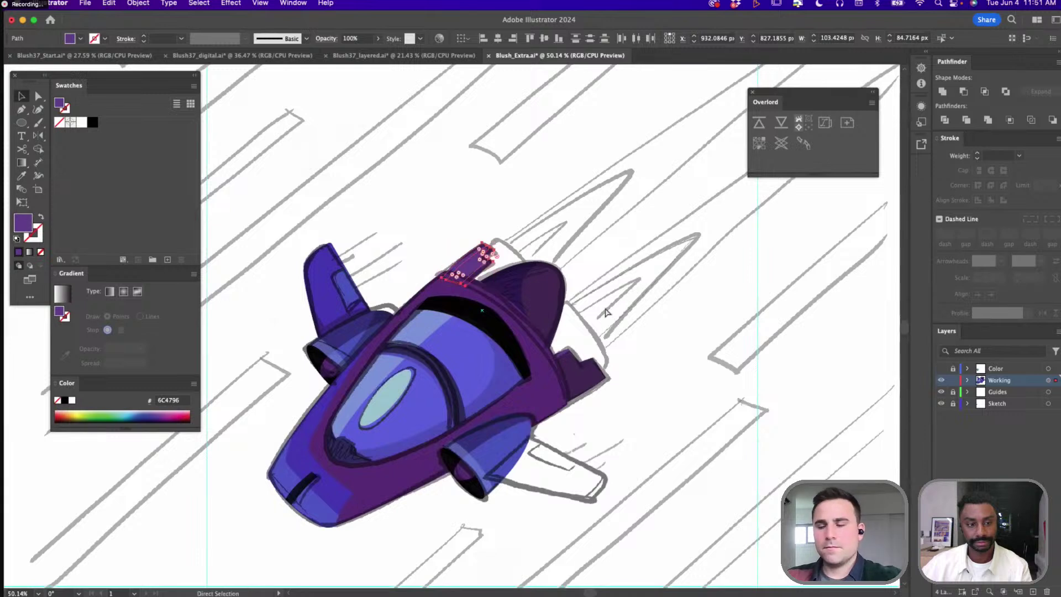
Draw a curved engine interior panel between the far-side notched piece and the rear dome with the Pen tool
{"action": "left_click", "coordinate": [601, 366]}
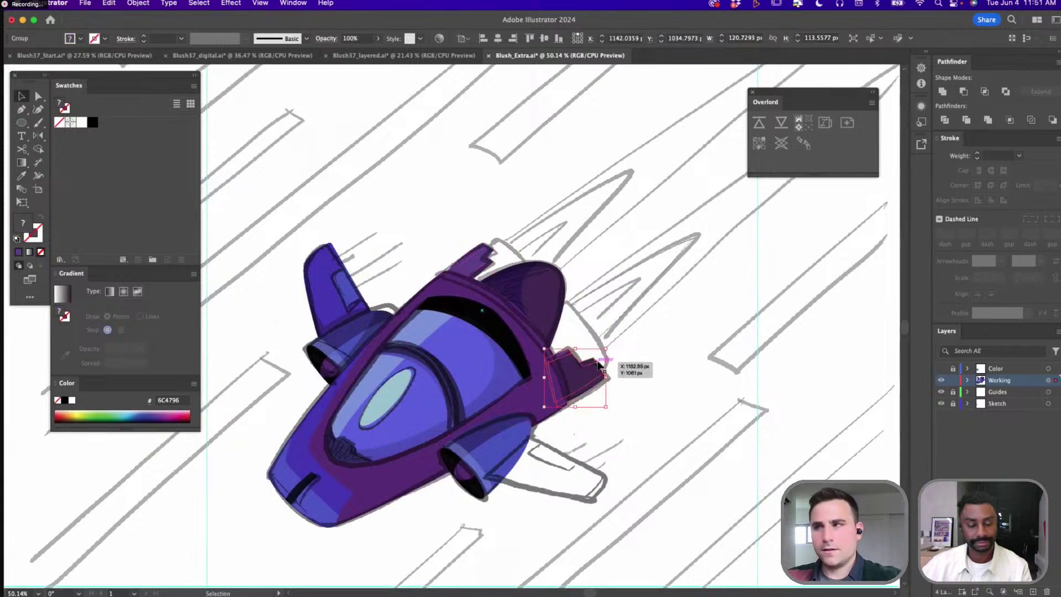
{"action": "left_click", "coordinate": [652, 271]}
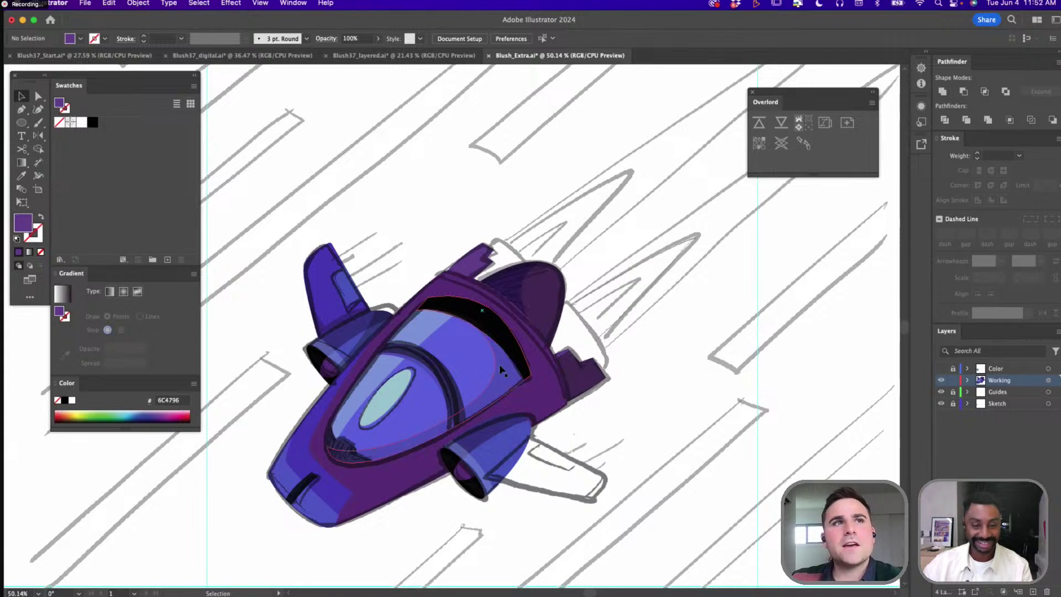
{"action": "key", "text": "p"}
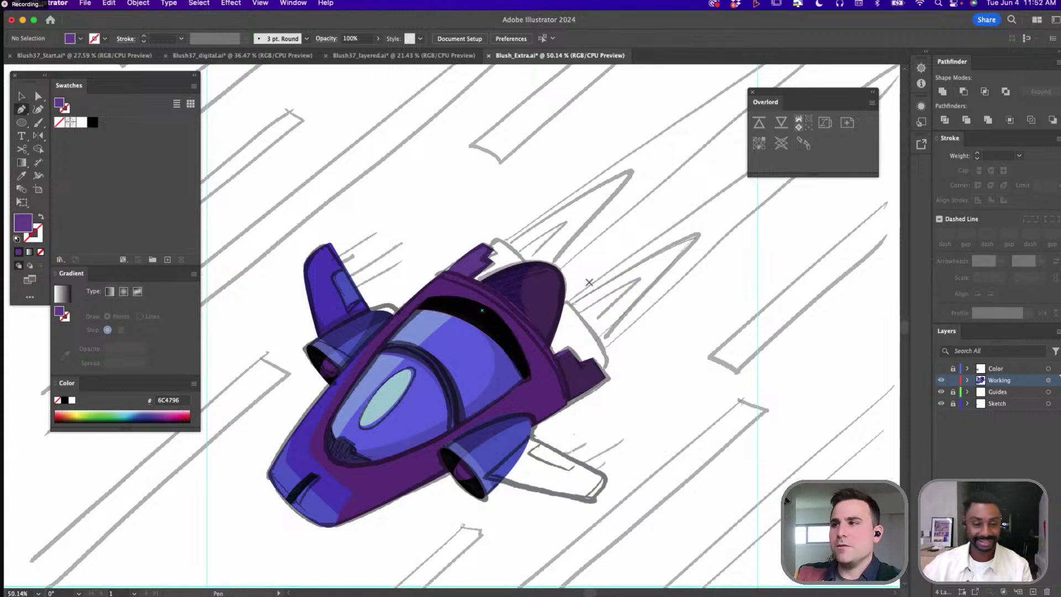
{"action": "left_click", "coordinate": [497, 238]}
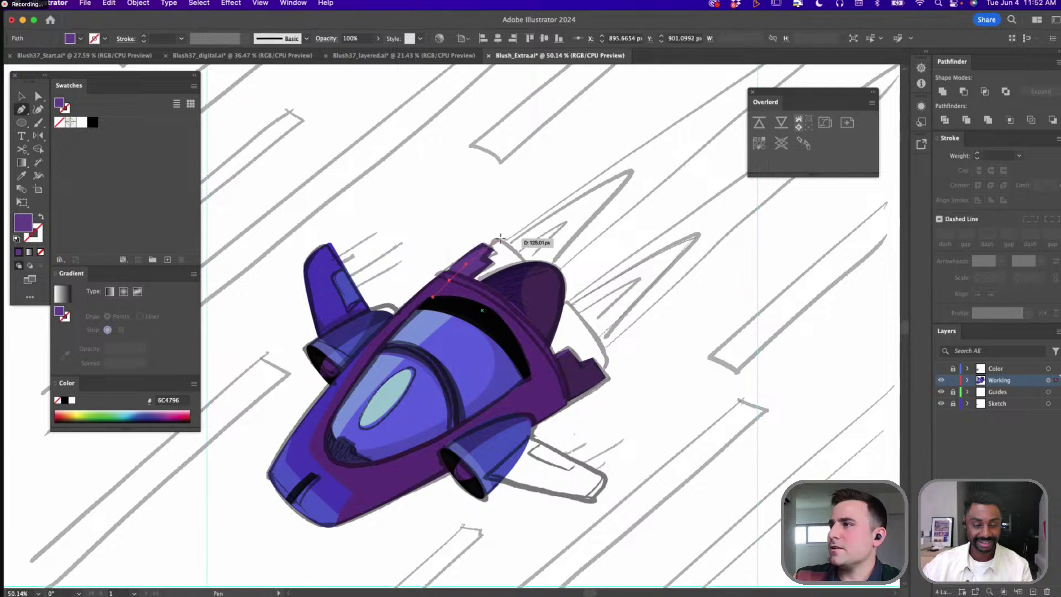
{"action": "left_click_drag", "start_coordinate": [539, 283], "coordinate": [545, 312]}
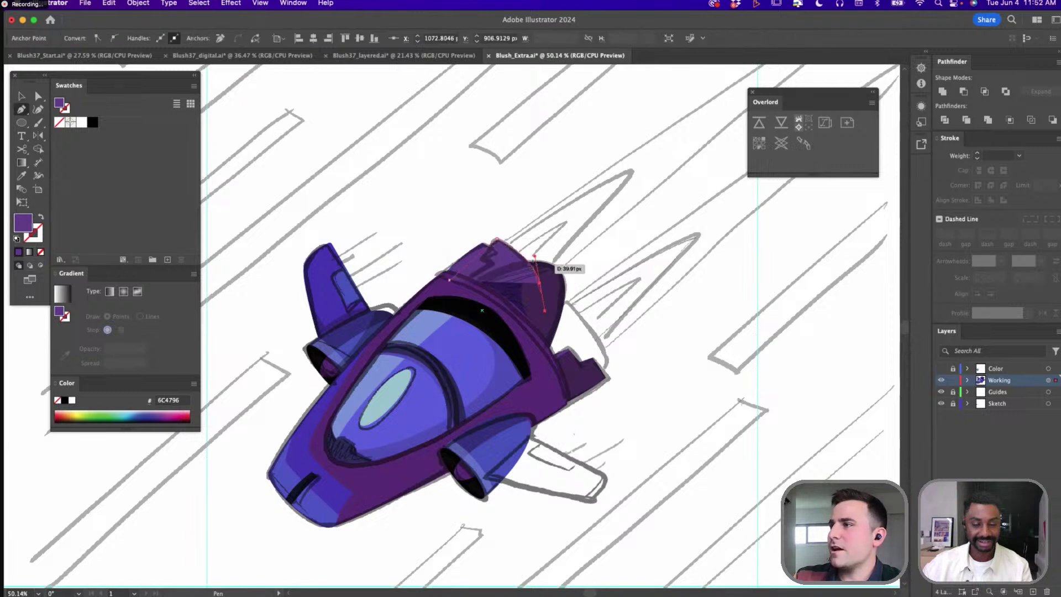
{"action": "left_click", "coordinate": [490, 320]}
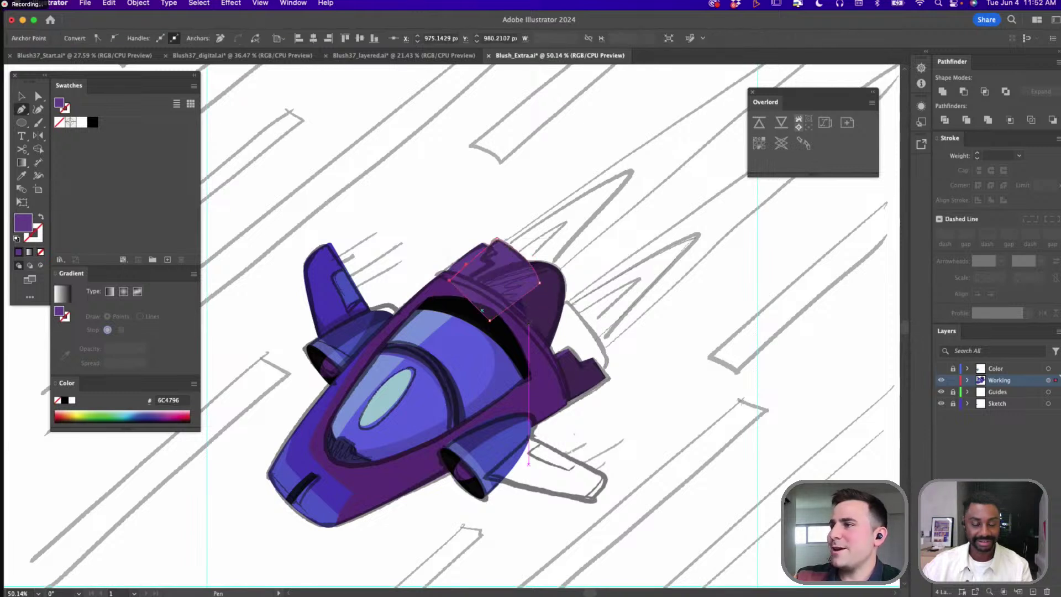
Fill the far-side engine interior panel with dark purple 321C28 sampled from the coloured sketch
{"action": "scroll", "coordinate": [452, 282], "scroll_direction": "down", "scroll_amount": 3}
{"action": "scroll", "coordinate": [470, 298], "scroll_direction": "left", "scroll_amount": 5}
{"action": "scroll", "coordinate": [470, 297], "scroll_direction": "left", "scroll_amount": 4}
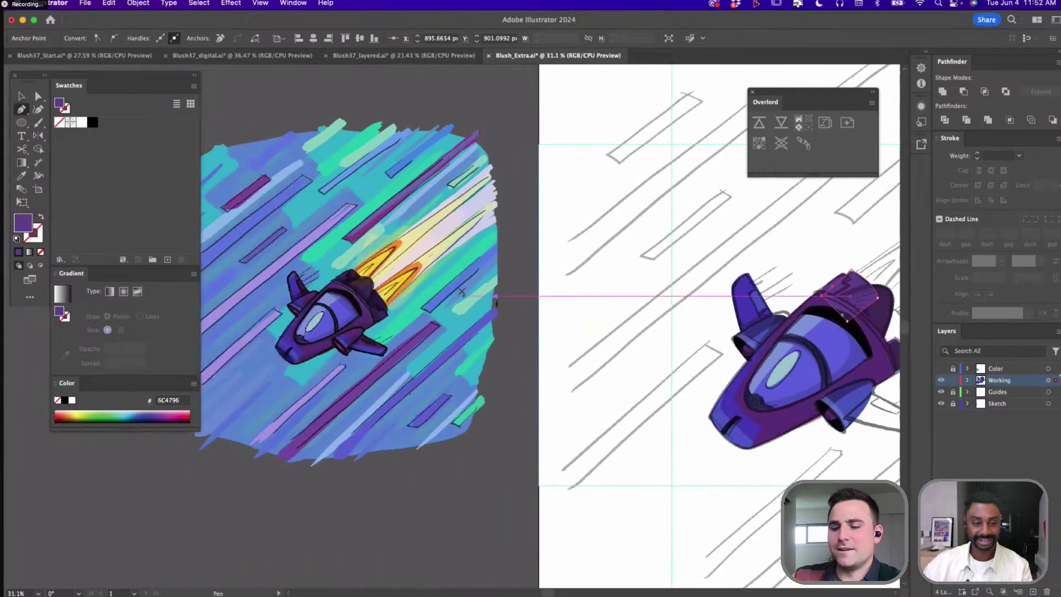
{"action": "key", "text": "i"}
{"action": "left_click", "coordinate": [360, 281]}
{"action": "scroll", "coordinate": [462, 298], "scroll_direction": "right", "scroll_amount": 6}
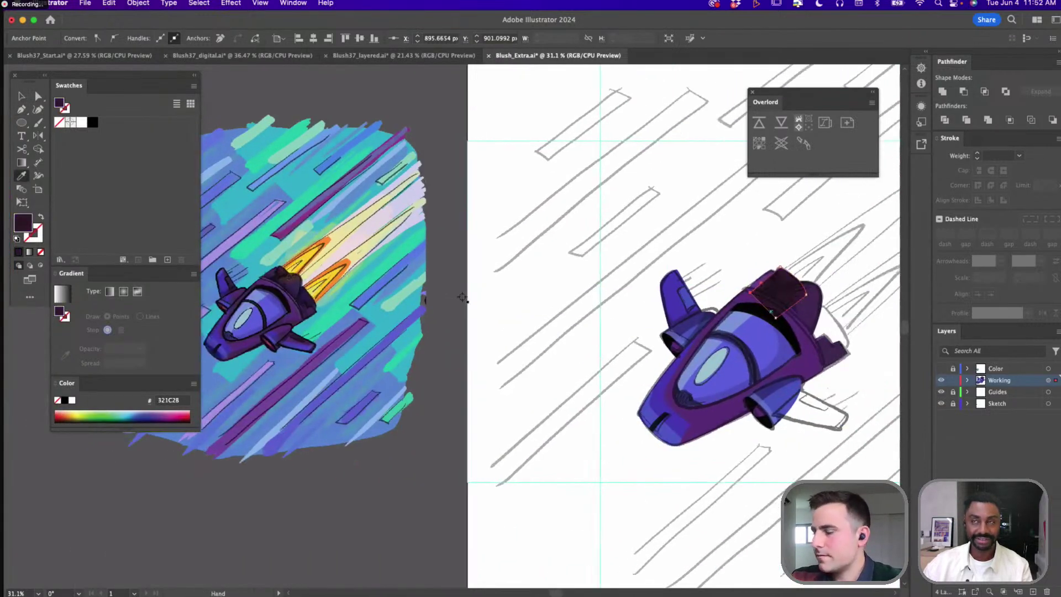
Draw the matching closed engine interior panel behind the near-side notched piece with the Pen tool, filled with 321C28
{"action": "key", "text": "p"}
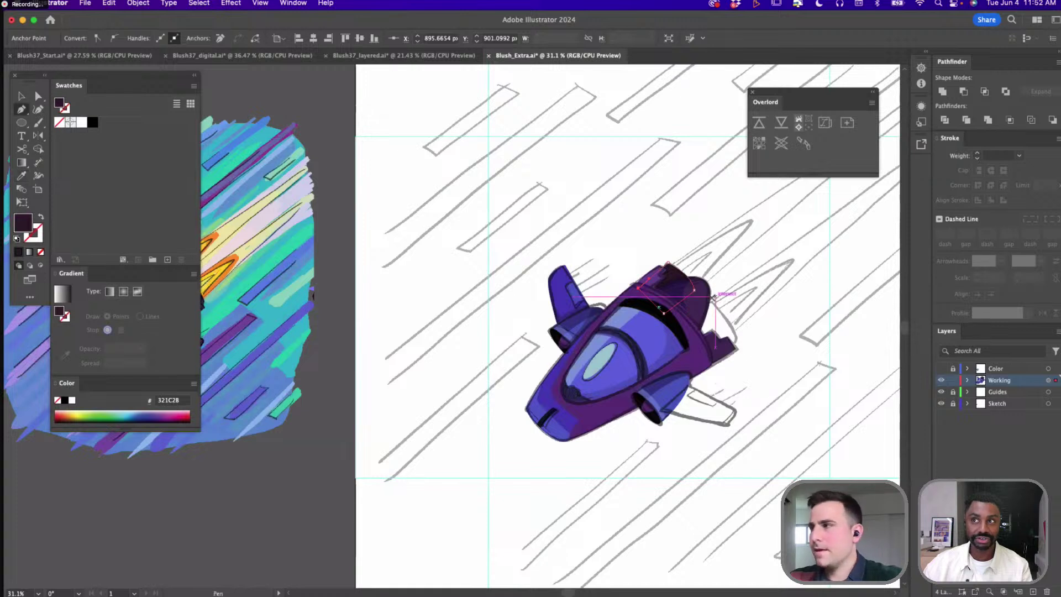
{"action": "left_click", "coordinate": [740, 338]}
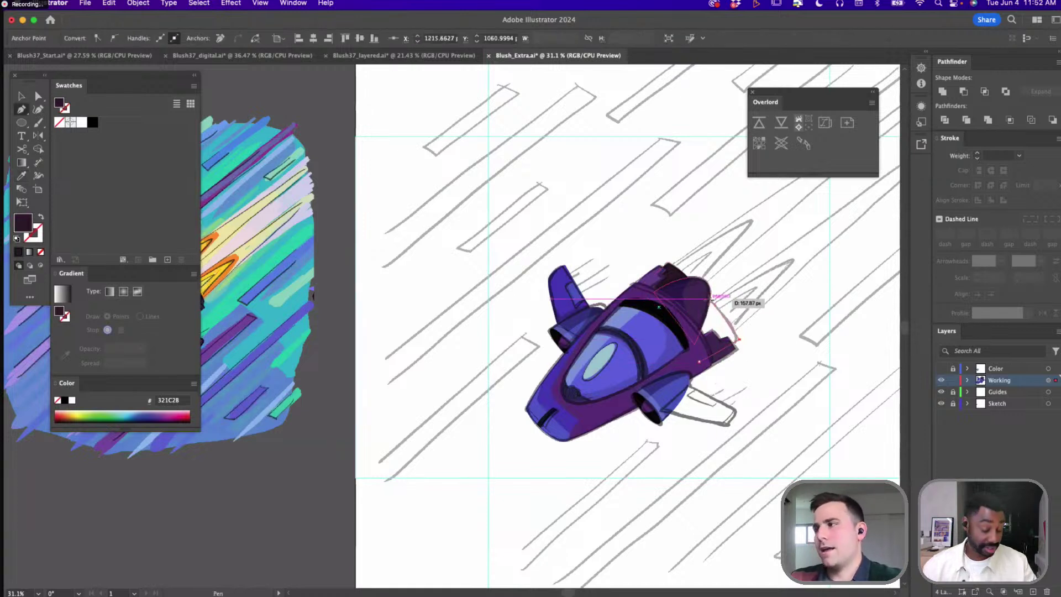
{"action": "left_click_drag", "start_coordinate": [716, 302], "coordinate": [692, 297]}
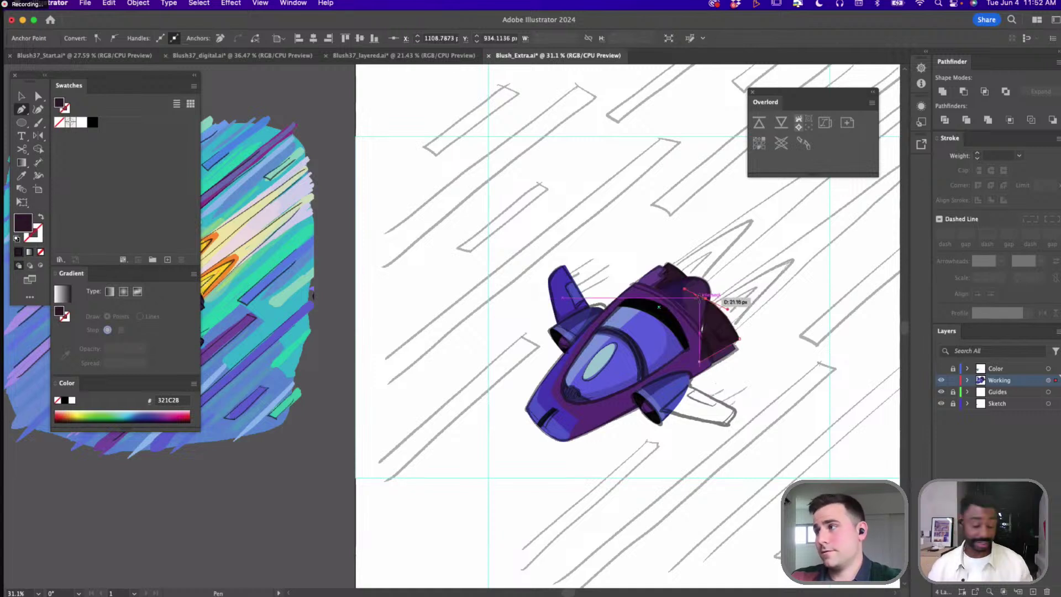
{"action": "left_click", "coordinate": [686, 323]}
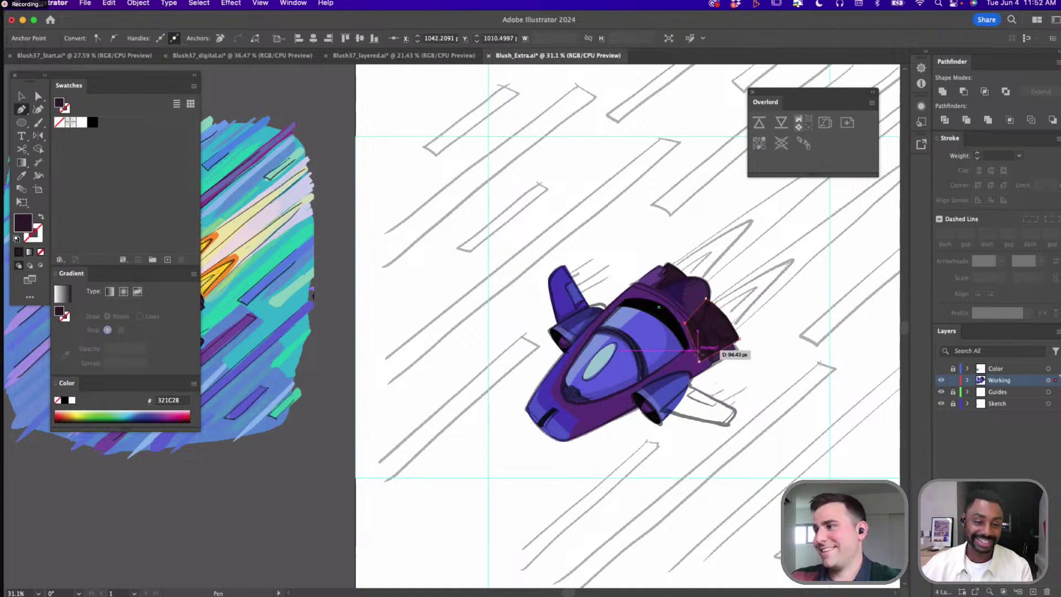
{"action": "left_click", "coordinate": [701, 358]}
{"action": "left_click", "coordinate": [739, 339]}
{"action": "key", "text": "a"}
{"action": "left_click", "coordinate": [730, 278]}
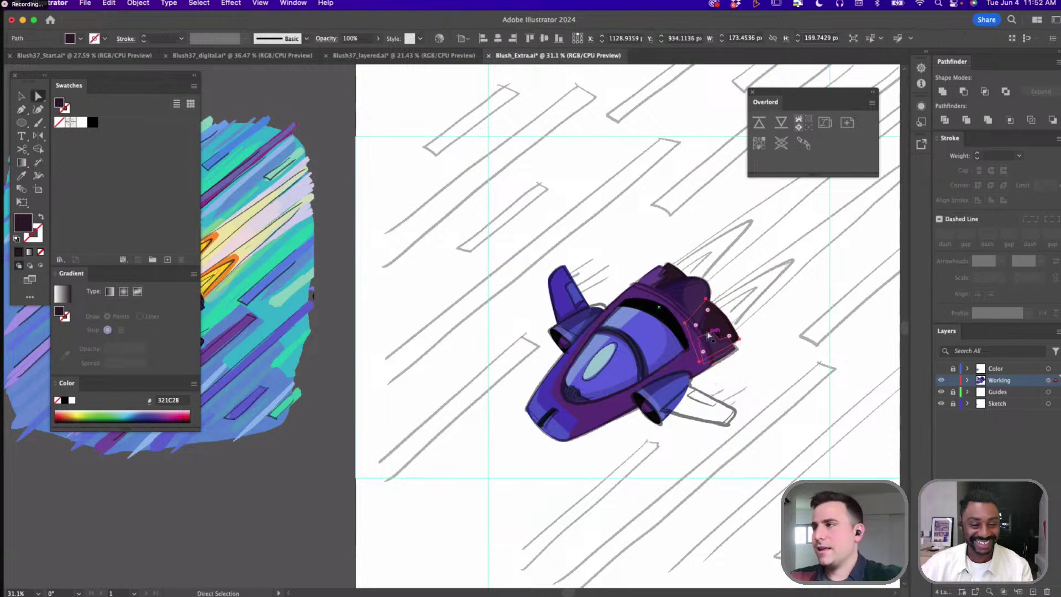
Draw the small inner flame at the far-side engine with the Pen tool and fill it with yellow FFD100 sampled from the coloured sketch
{"action": "key", "text": "space"}
{"action": "left_click_drag", "start_coordinate": [729, 278], "coordinate": [620, 334]}
{"action": "key", "text": "p"}
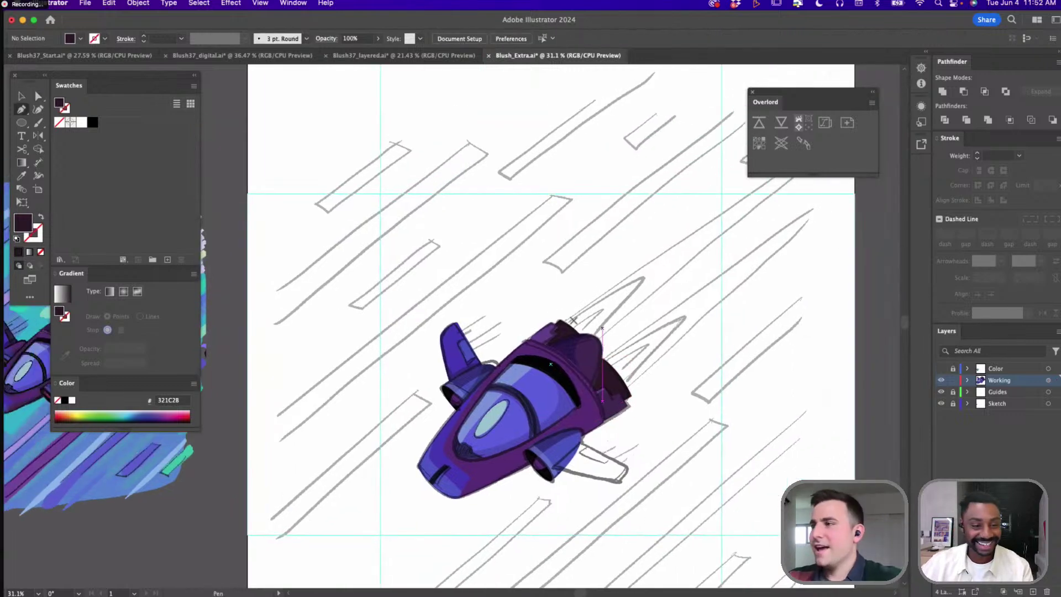
{"action": "left_click", "coordinate": [561, 335]}
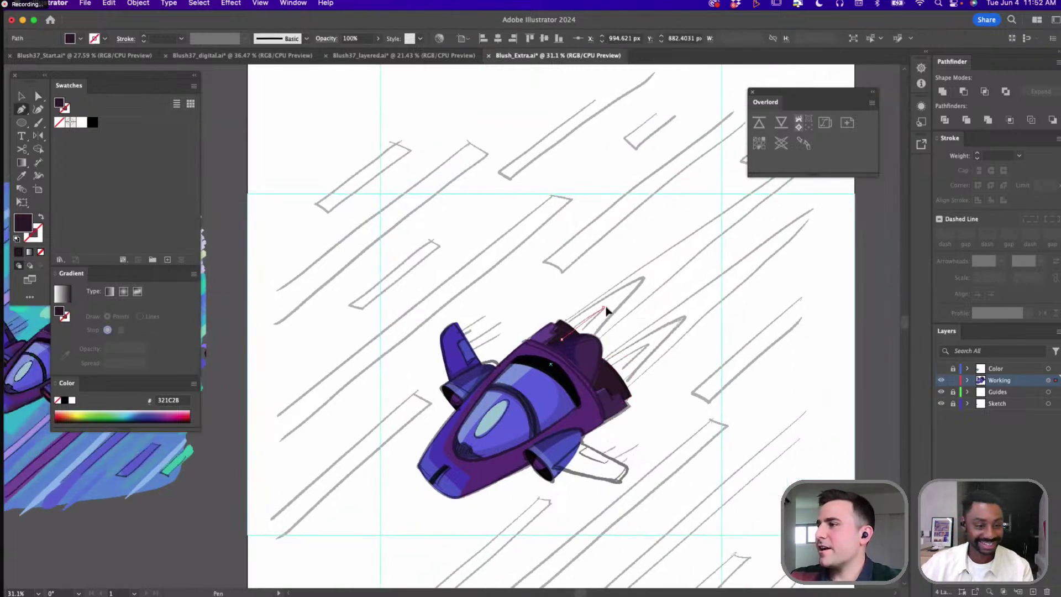
{"action": "left_click_drag", "start_coordinate": [604, 307], "coordinate": [560, 344]}
{"action": "scroll", "coordinate": [376, 359], "scroll_direction": "left", "scroll_amount": 5}
{"action": "key", "text": "i"}
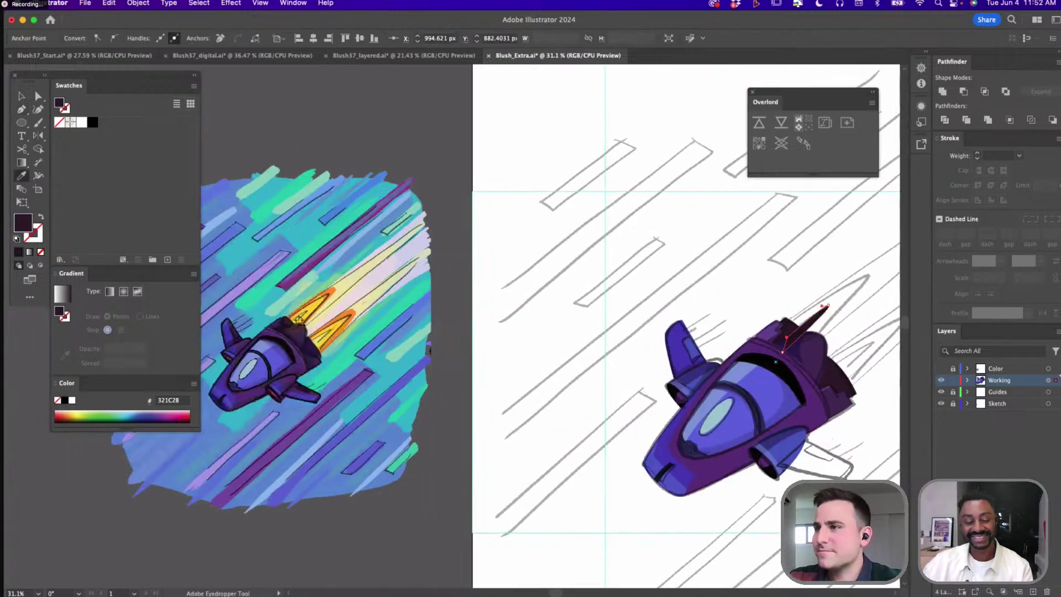
{"action": "left_click", "coordinate": [300, 319]}
{"action": "scroll", "coordinate": [441, 314], "scroll_direction": "right", "scroll_amount": 4}
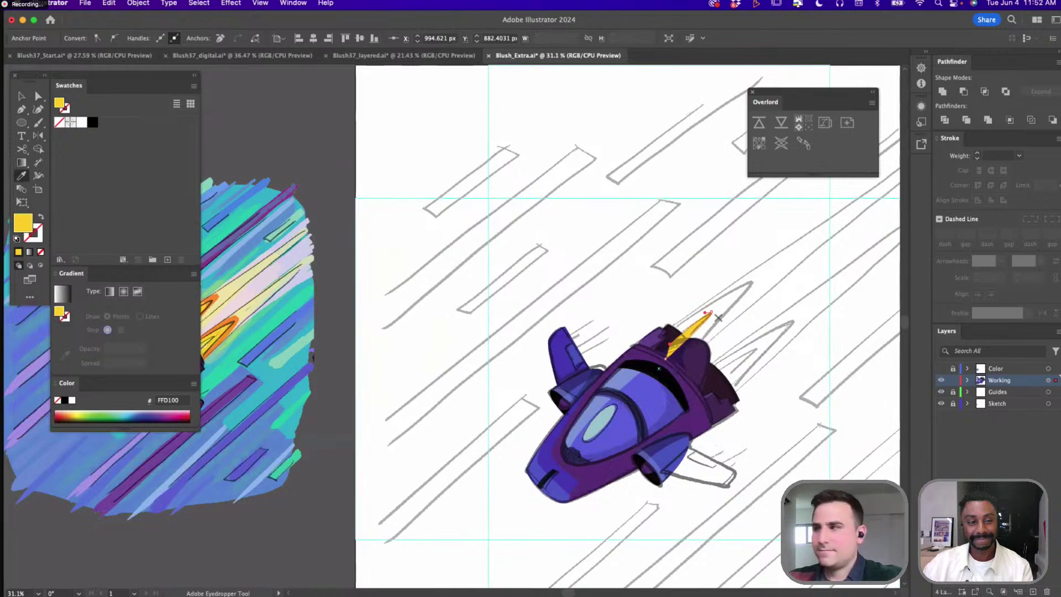
Draw a larger pointed flame around the small one at the far-side engine with the Pen tool, filled with yellow FFD100
{"action": "key", "text": "p"}
{"action": "left_click", "coordinate": [667, 329]}
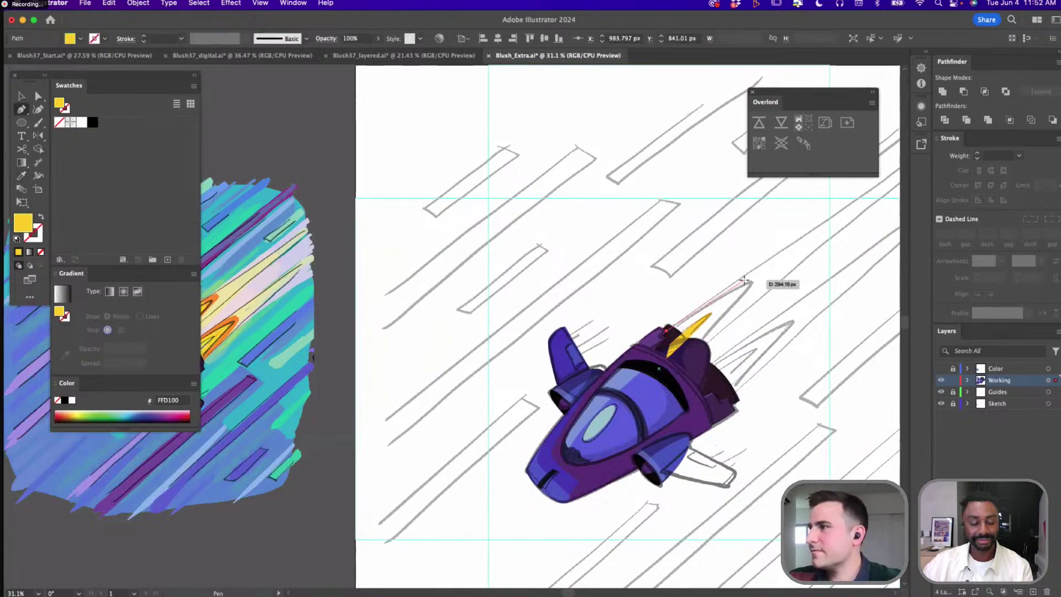
{"action": "left_click_drag", "start_coordinate": [744, 281], "coordinate": [763, 284]}
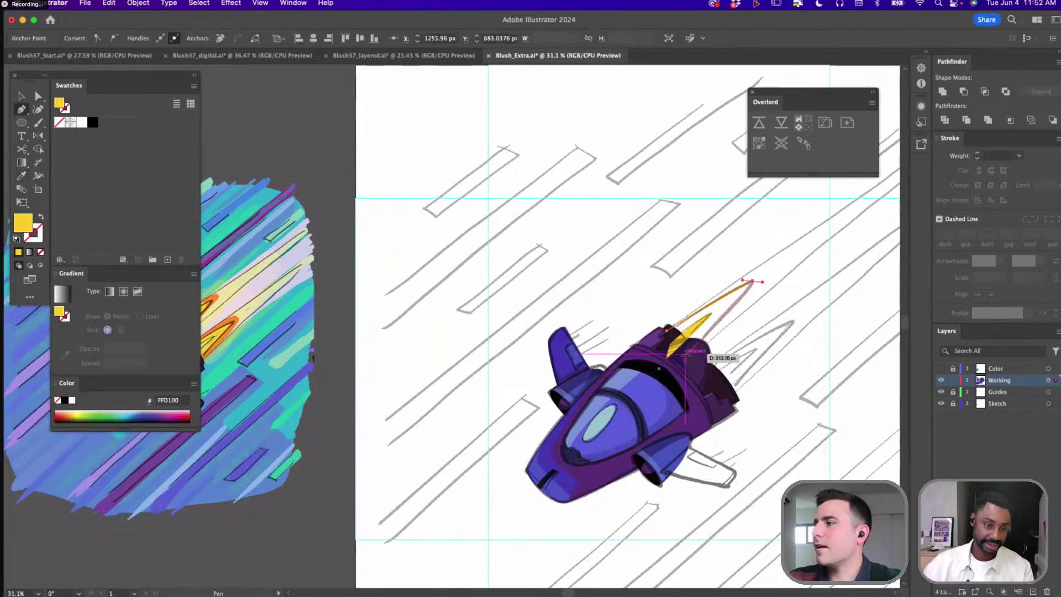
{"action": "left_click_drag", "start_coordinate": [667, 329], "coordinate": [686, 337]}
{"action": "scroll", "coordinate": [685, 336], "scroll_direction": "left", "scroll_amount": 3}
{"action": "scroll", "coordinate": [685, 336], "scroll_direction": "down", "scroll_amount": 1}
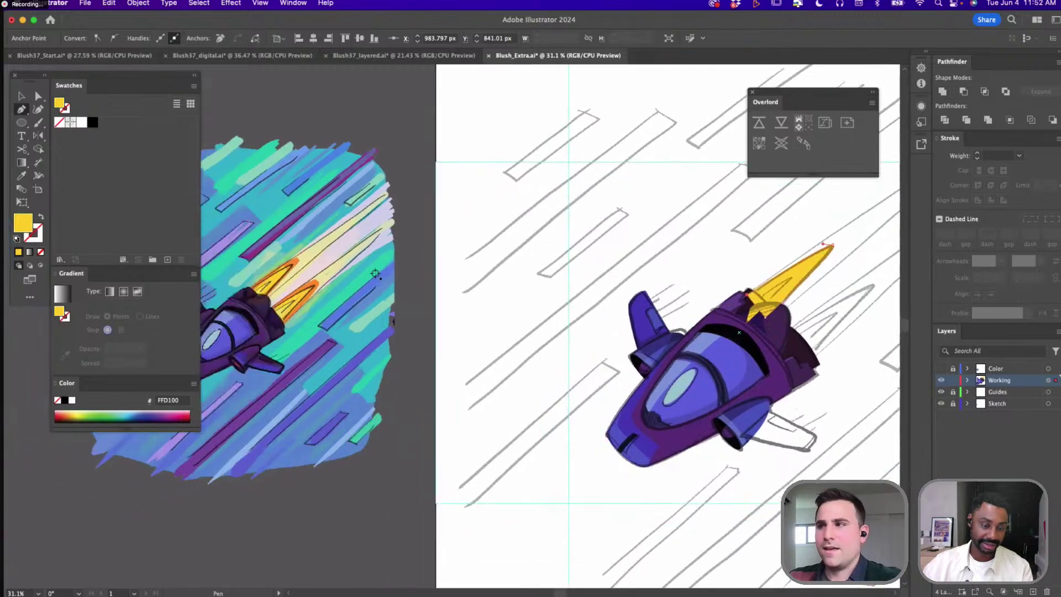
{"action": "key", "text": "i"}
{"action": "scroll", "coordinate": [654, 268], "scroll_direction": "right", "scroll_amount": 3}
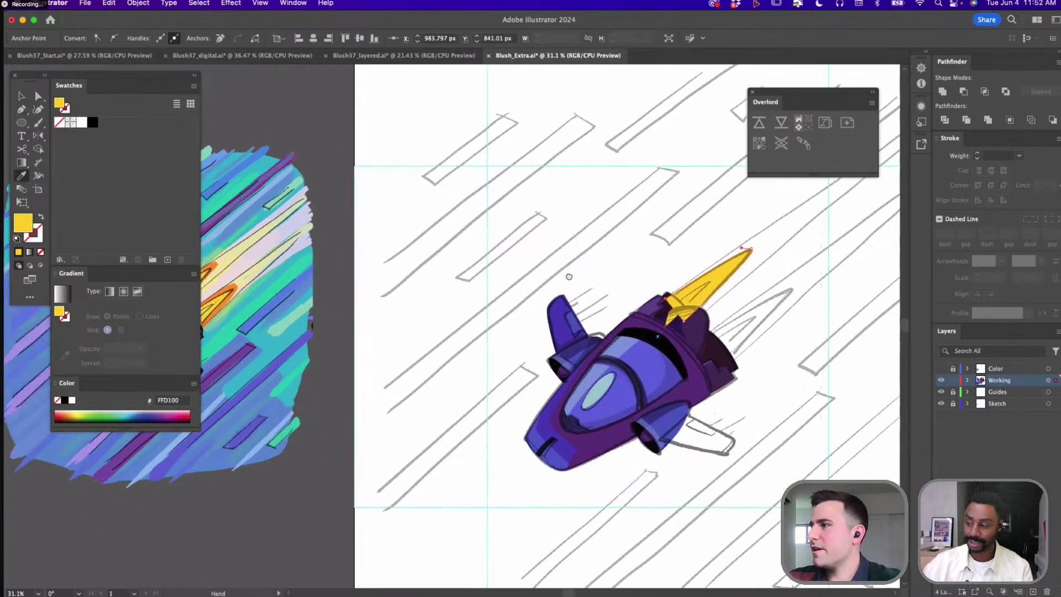
Select both far-side flame shapes, group them and place them behind the ship's rear pieces
{"action": "key", "text": "a"}
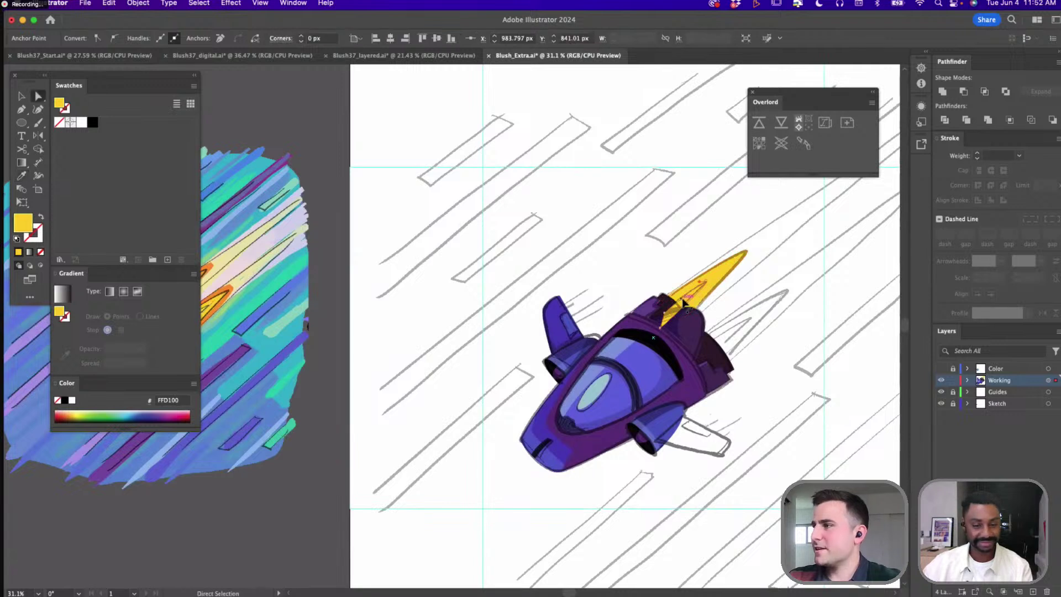
{"action": "left_click", "coordinate": [720, 273]}
{"action": "left_click_drag", "start_coordinate": [749, 248], "coordinate": [658, 330]}
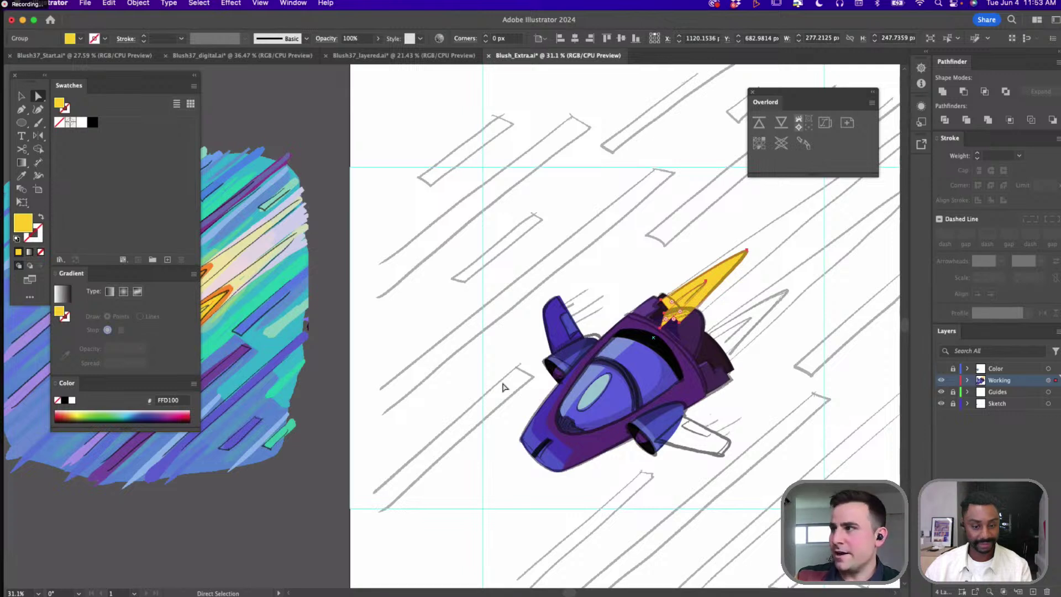
{"action": "left_click", "coordinate": [628, 256]}
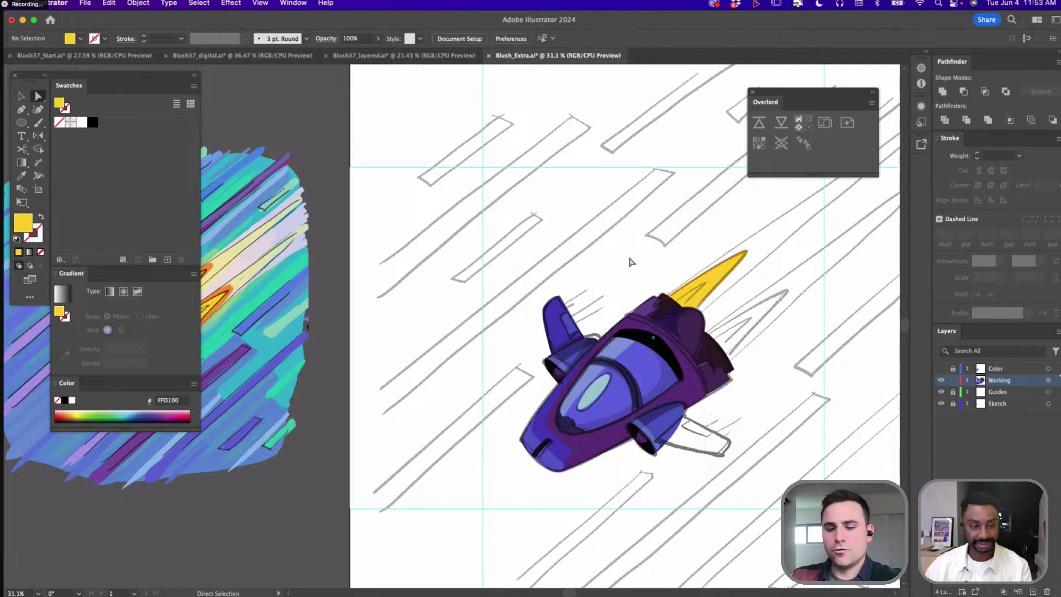
Select the inner flame inside the group and recolour it pale yellow F2DF56 sampled from the coloured sketch
{"action": "key", "text": "v"}
{"action": "left_click", "coordinate": [711, 292]}
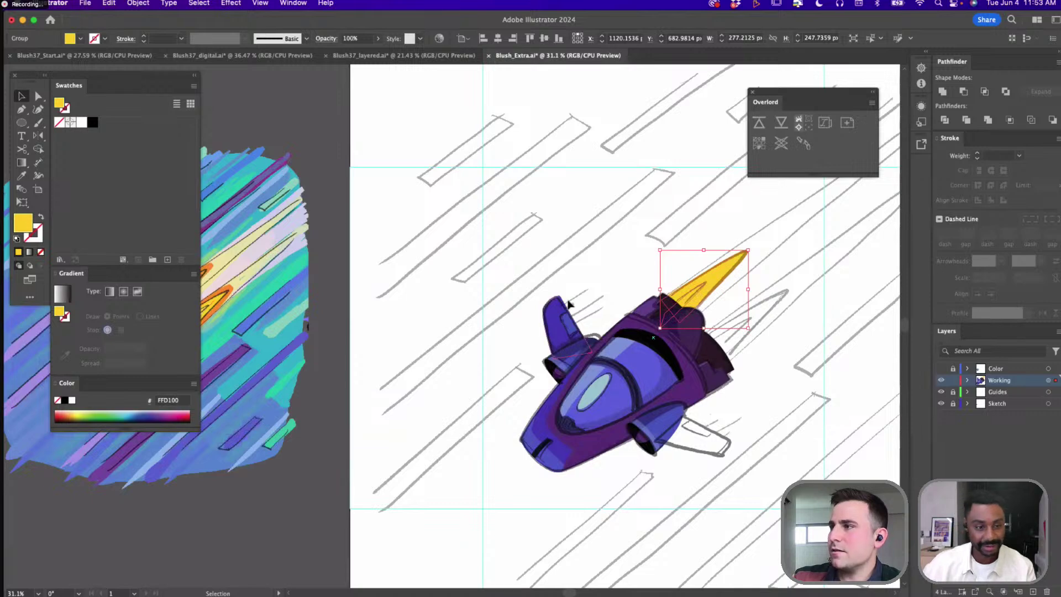
{"action": "scroll", "coordinate": [476, 351], "scroll_direction": "right", "scroll_amount": 5}
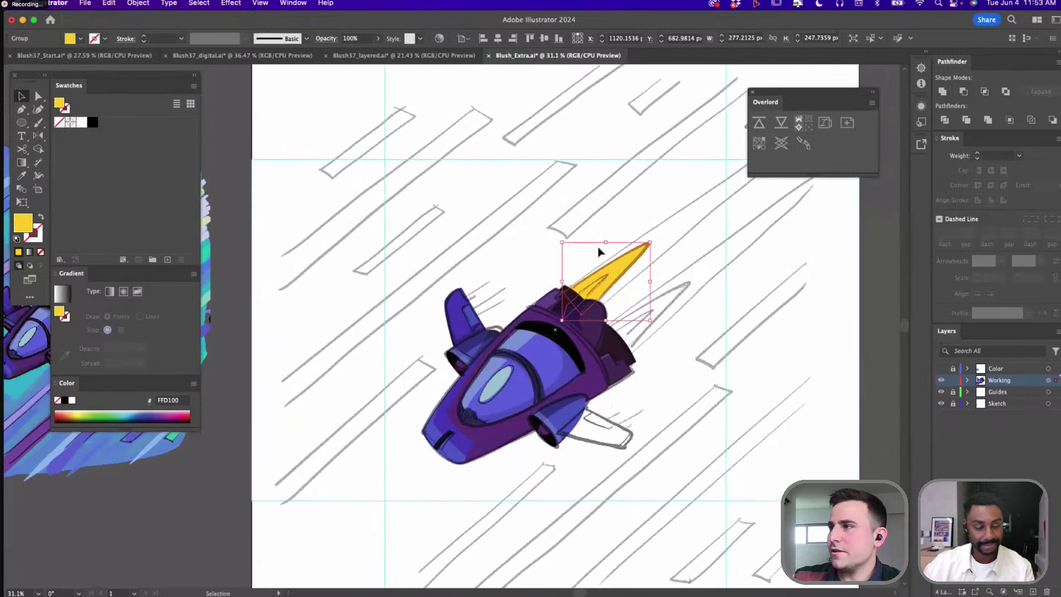
{"action": "key", "text": "a"}
{"action": "scroll", "coordinate": [542, 293], "scroll_direction": "left", "scroll_amount": 5}
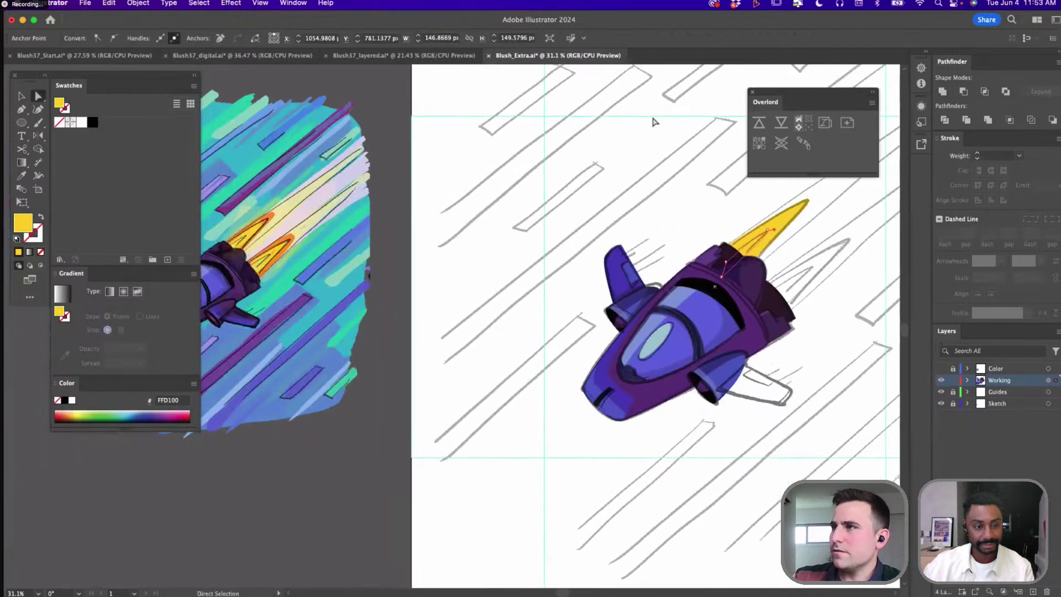
{"action": "key", "text": "i"}
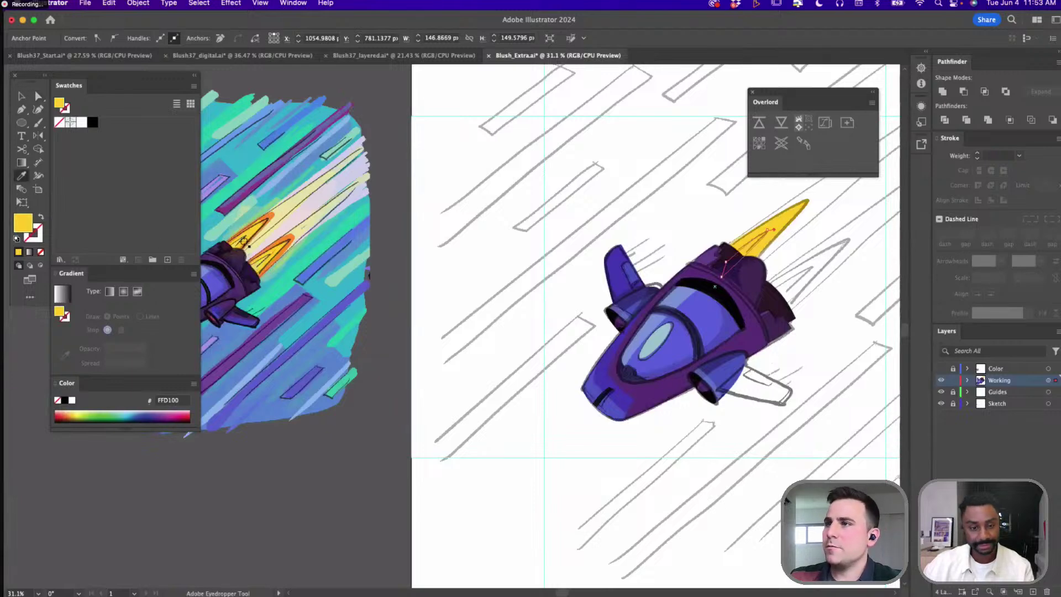
{"action": "scroll", "coordinate": [556, 296], "scroll_direction": "down", "scroll_amount": 5}
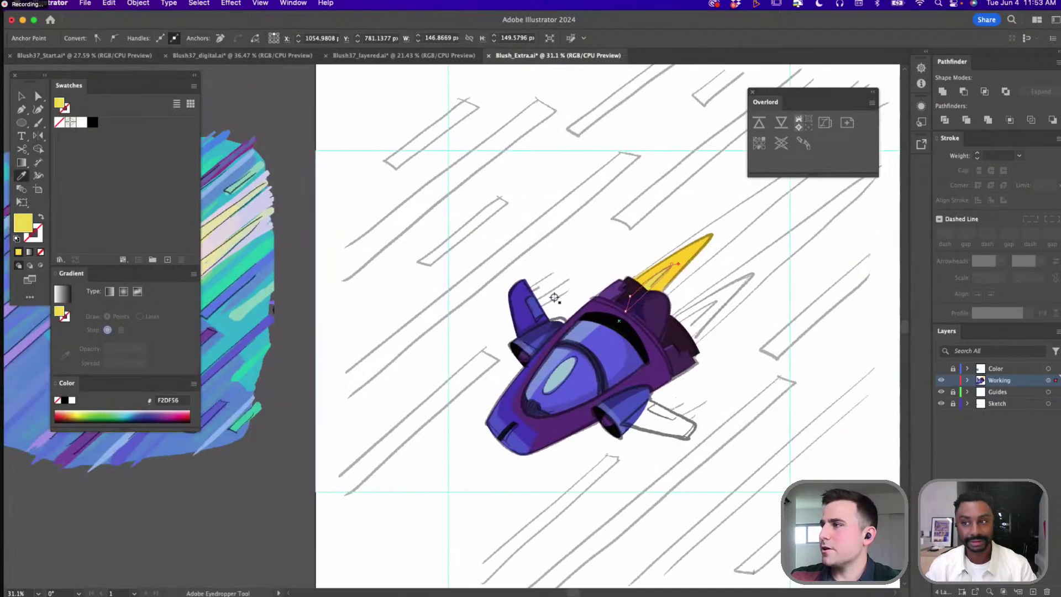
Draw a closed outer flame shape slightly larger than the grouped far-side flames with the Pen tool
{"action": "key", "text": "p"}
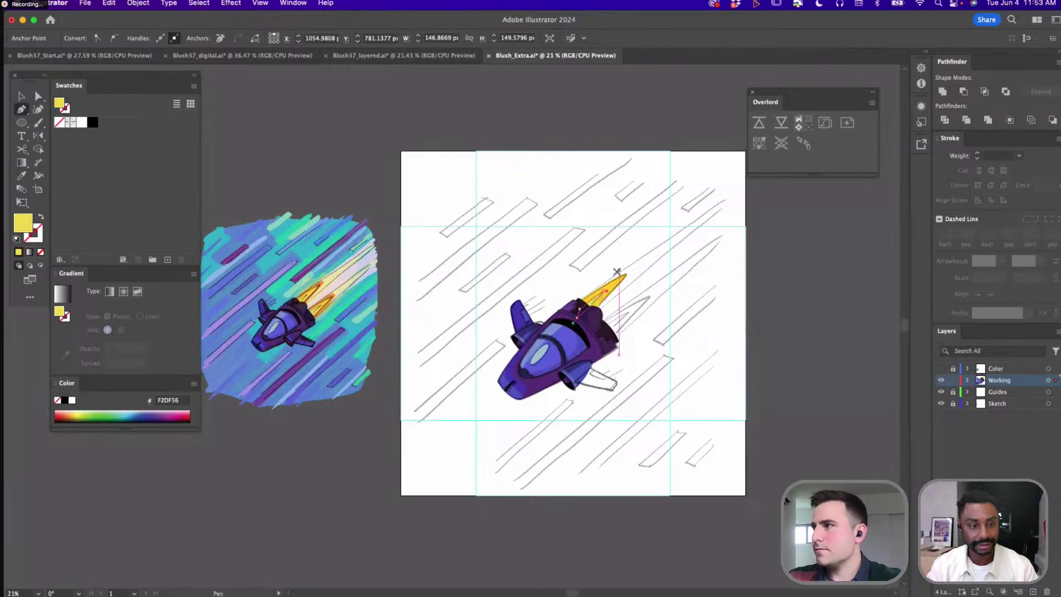
{"action": "scroll", "coordinate": [619, 271], "scroll_direction": "up", "scroll_amount": 5}
{"action": "left_click", "coordinate": [545, 343]}
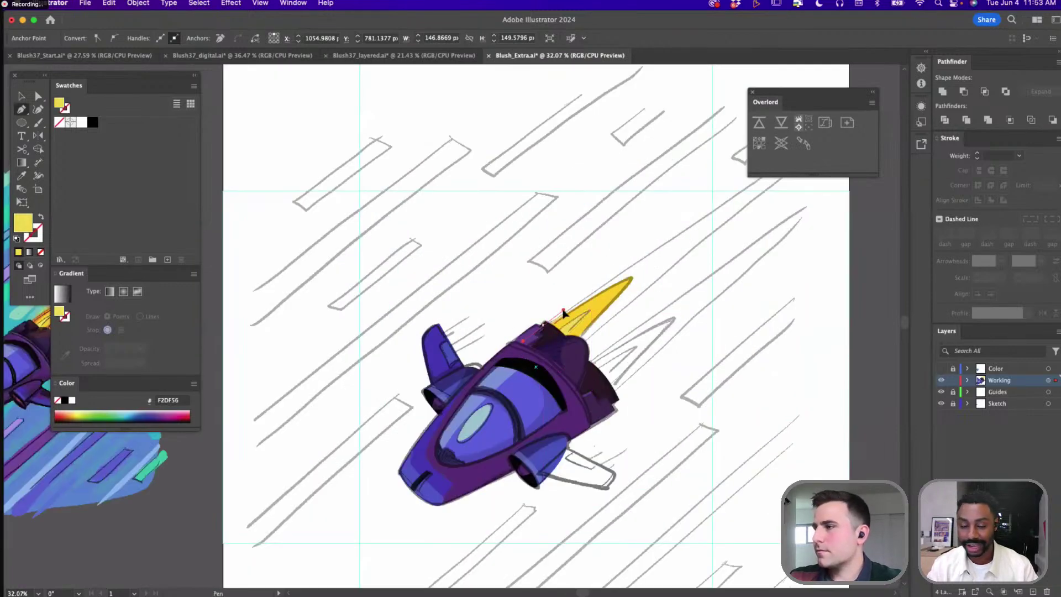
{"action": "left_click_drag", "start_coordinate": [628, 269], "coordinate": [652, 266]}
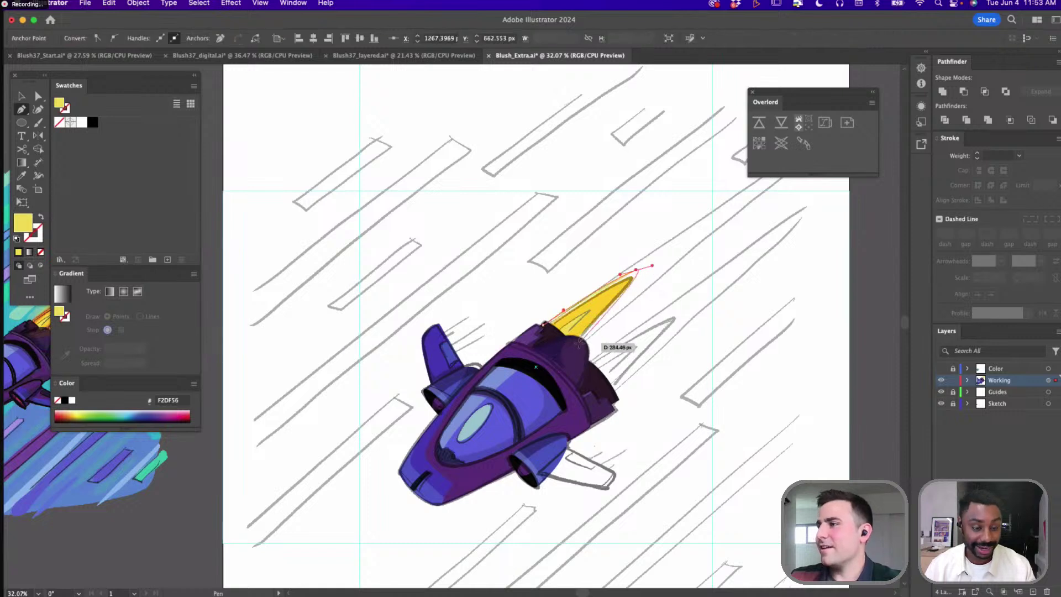
{"action": "left_click", "coordinate": [564, 359]}
{"action": "left_click", "coordinate": [545, 327]}
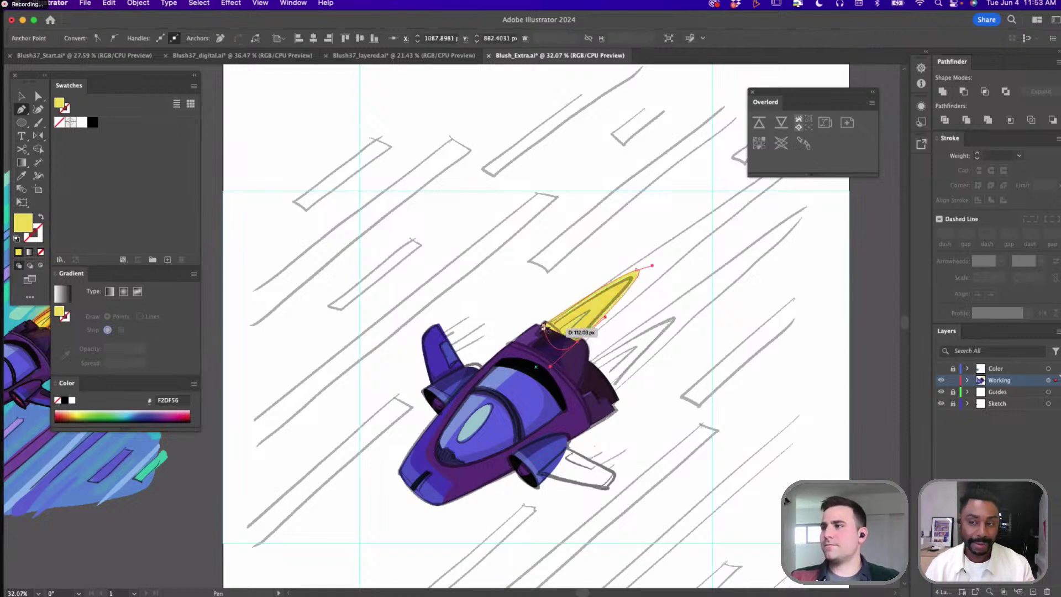
Fill the outer flame shape with orange FF911C sampled from the coloured sketch
{"action": "key", "text": "i"}
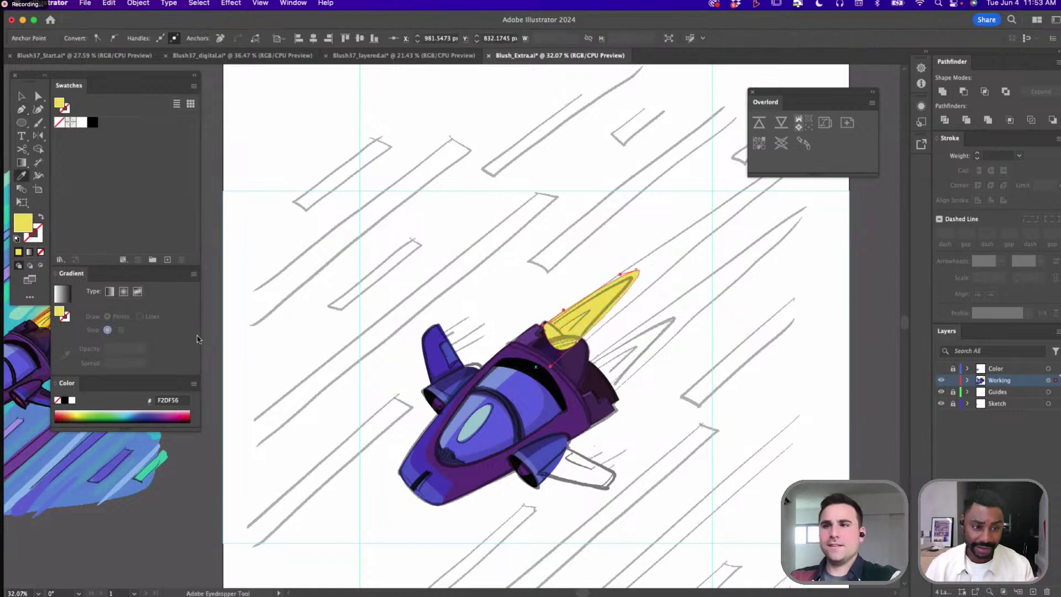
{"action": "left_click", "coordinate": [43, 310]}
{"action": "left_click", "coordinate": [44, 313]}
{"action": "key", "text": "v"}
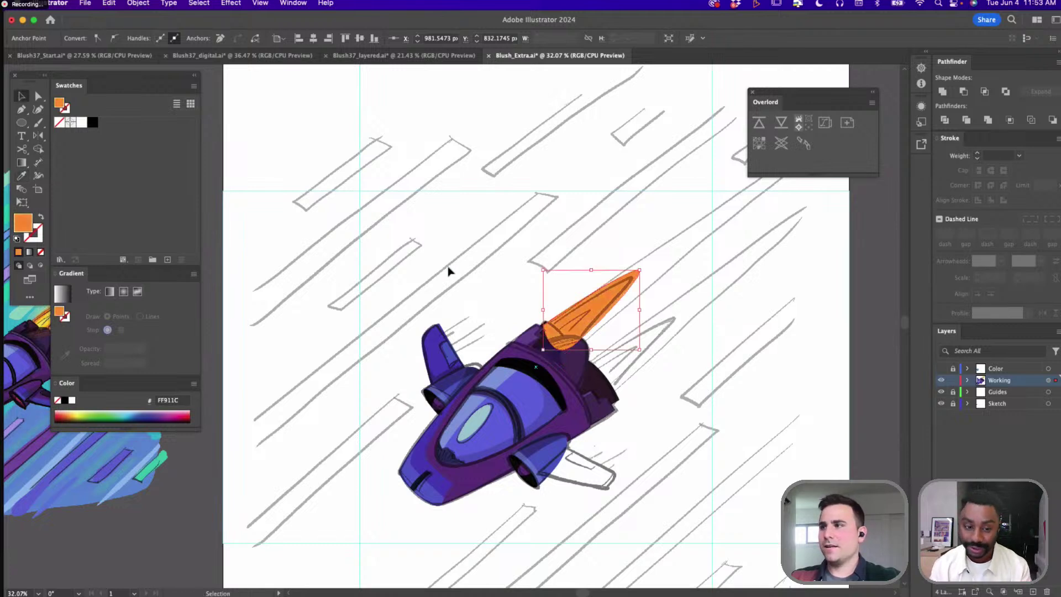
Send the orange outer flame to the back, behind the yellow flames and the ship
{"action": "left_click", "coordinate": [450, 269]}
{"action": "left_click", "coordinate": [619, 298]}
{"action": "key", "text": "super+shift+bracketleft"}
{"action": "left_click", "coordinate": [551, 237]}
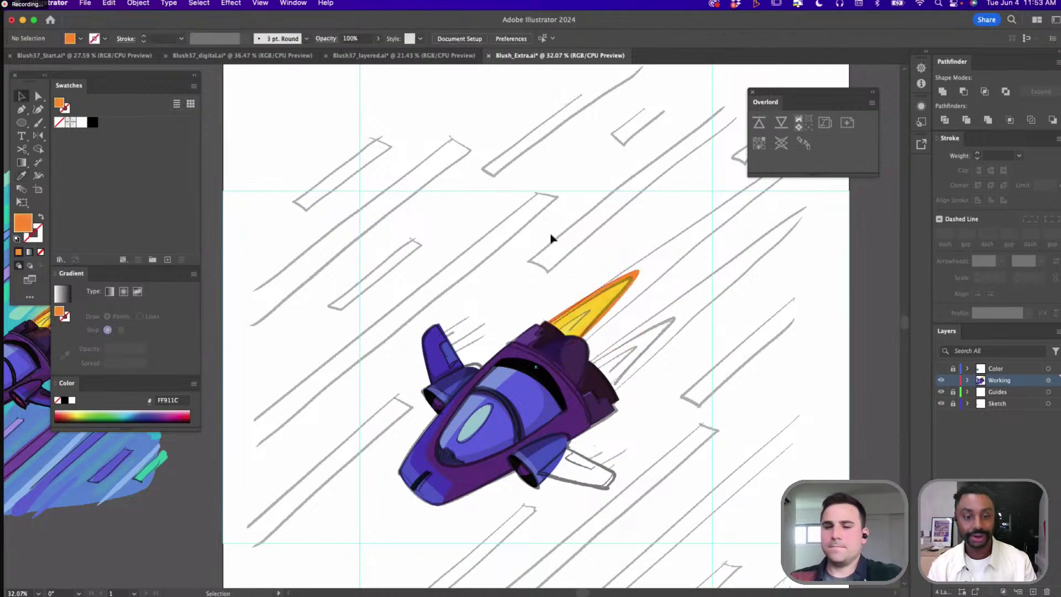